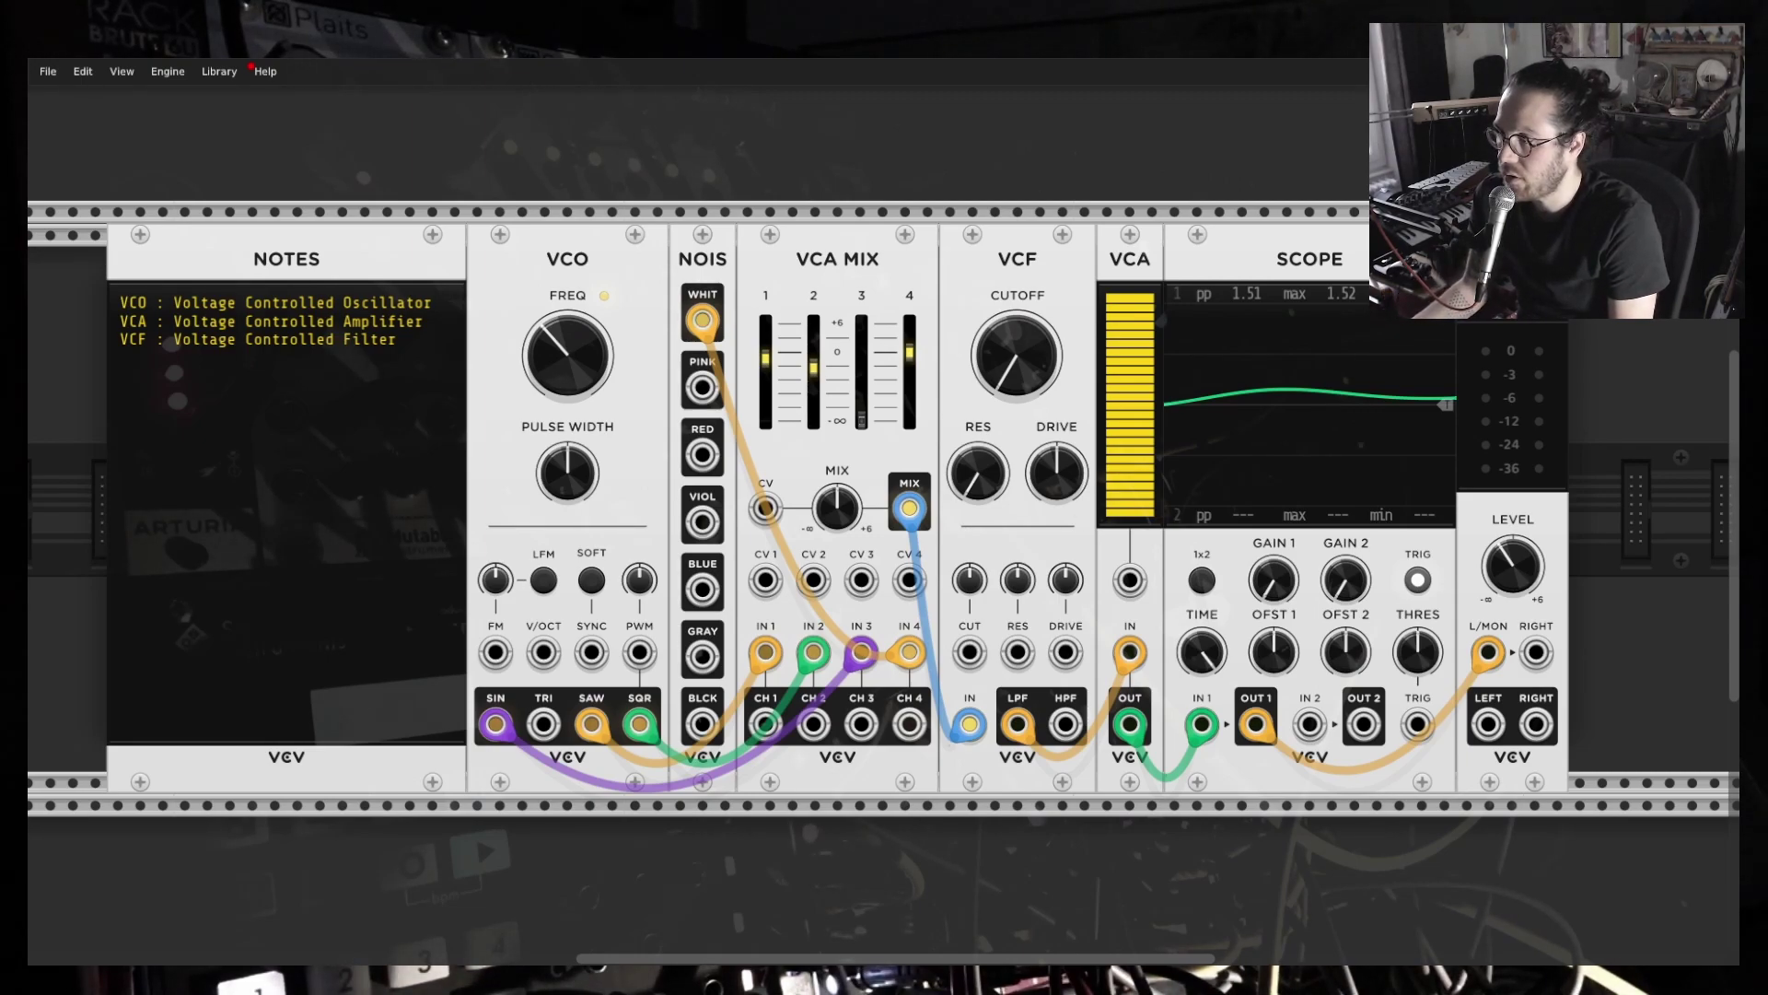
mouse_move(910, 416)
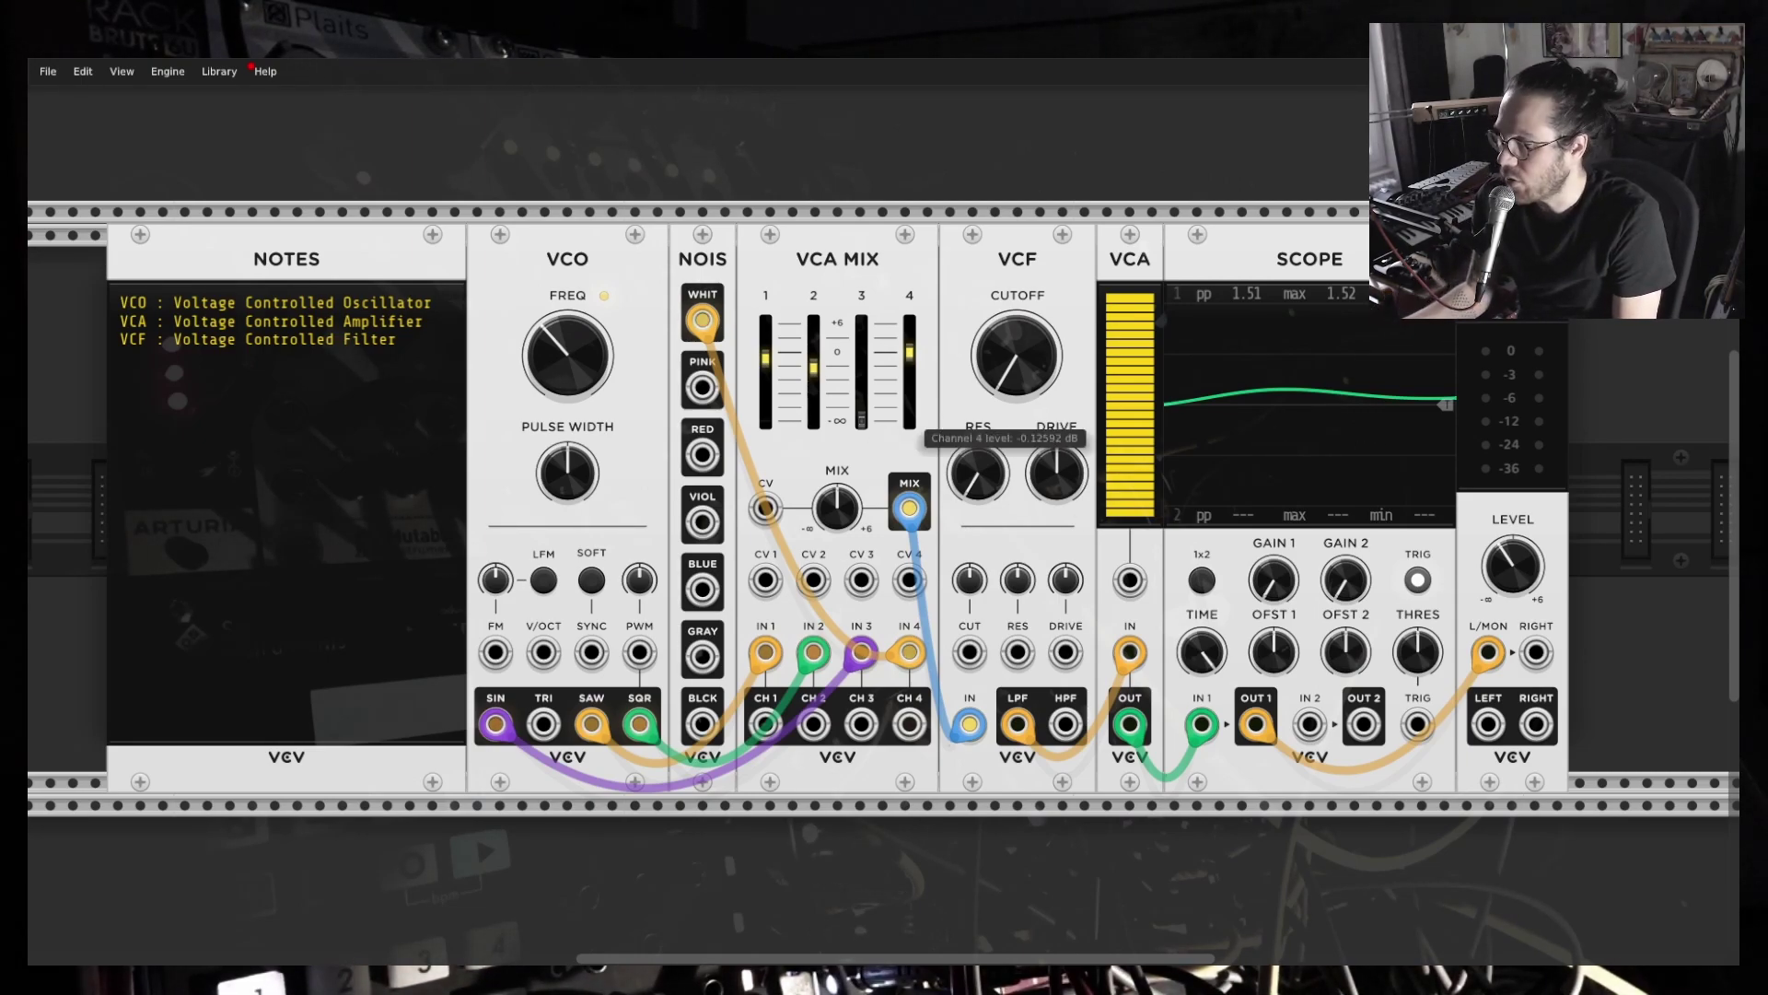
mouse_move(1059, 479)
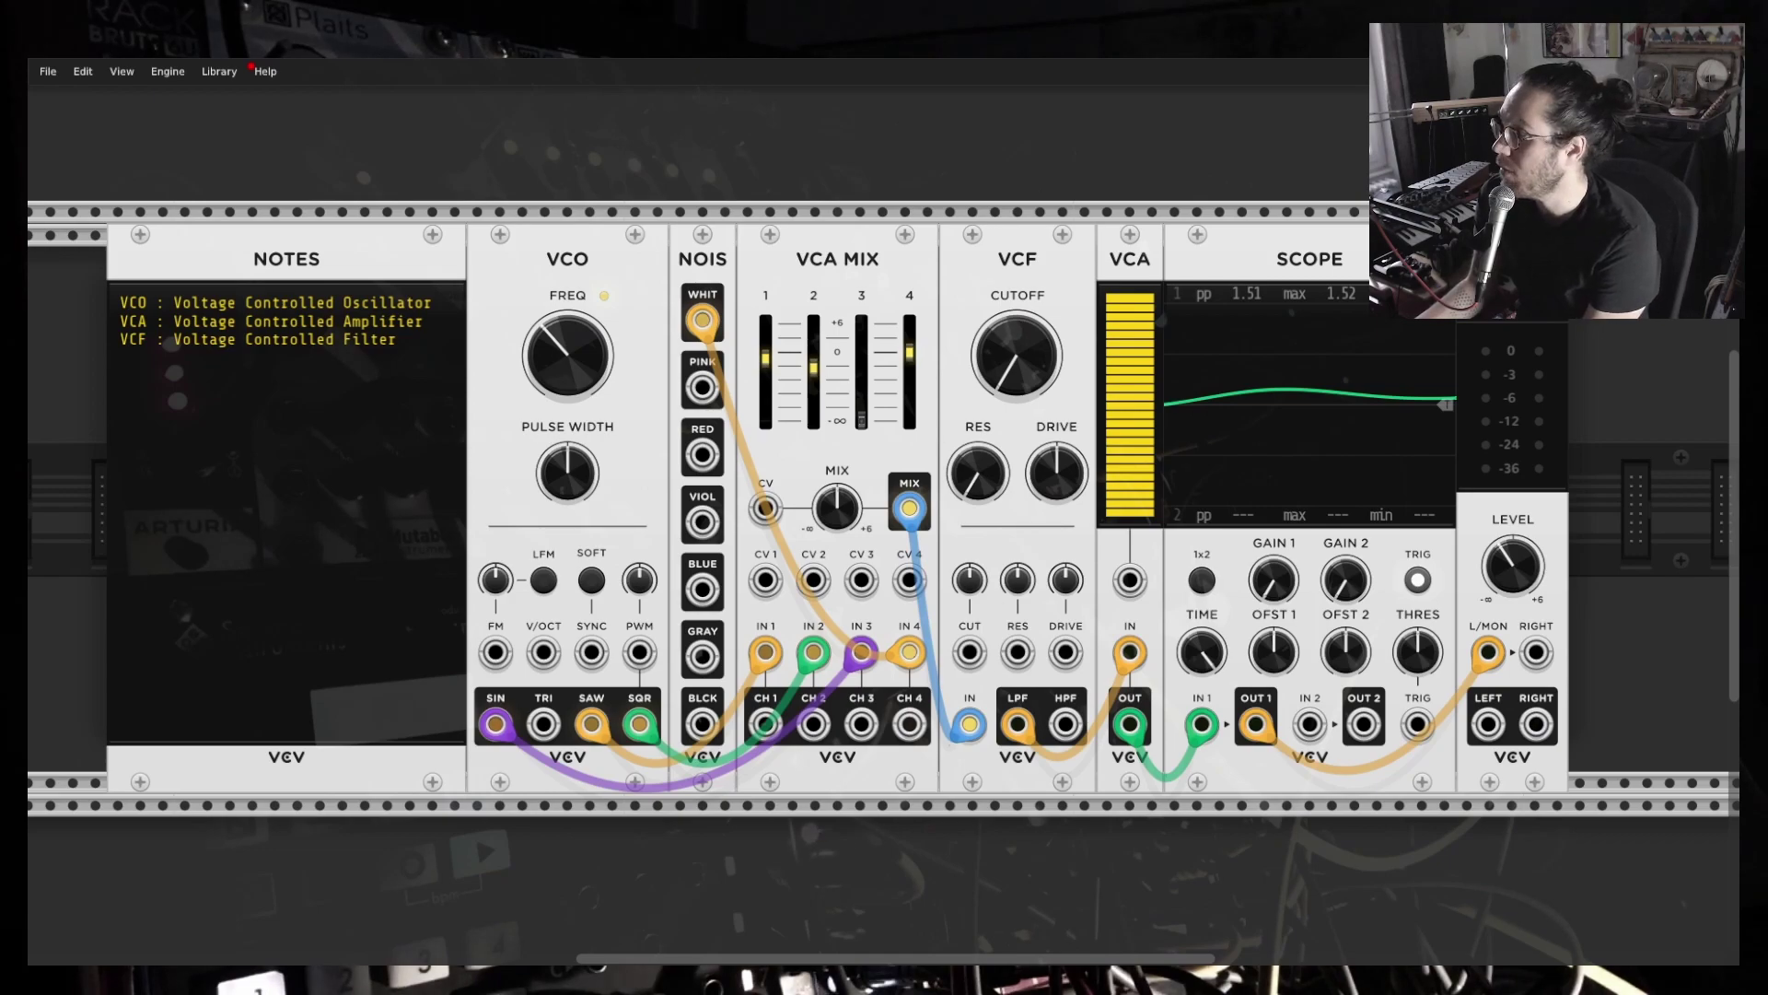
mouse_move(1133, 655)
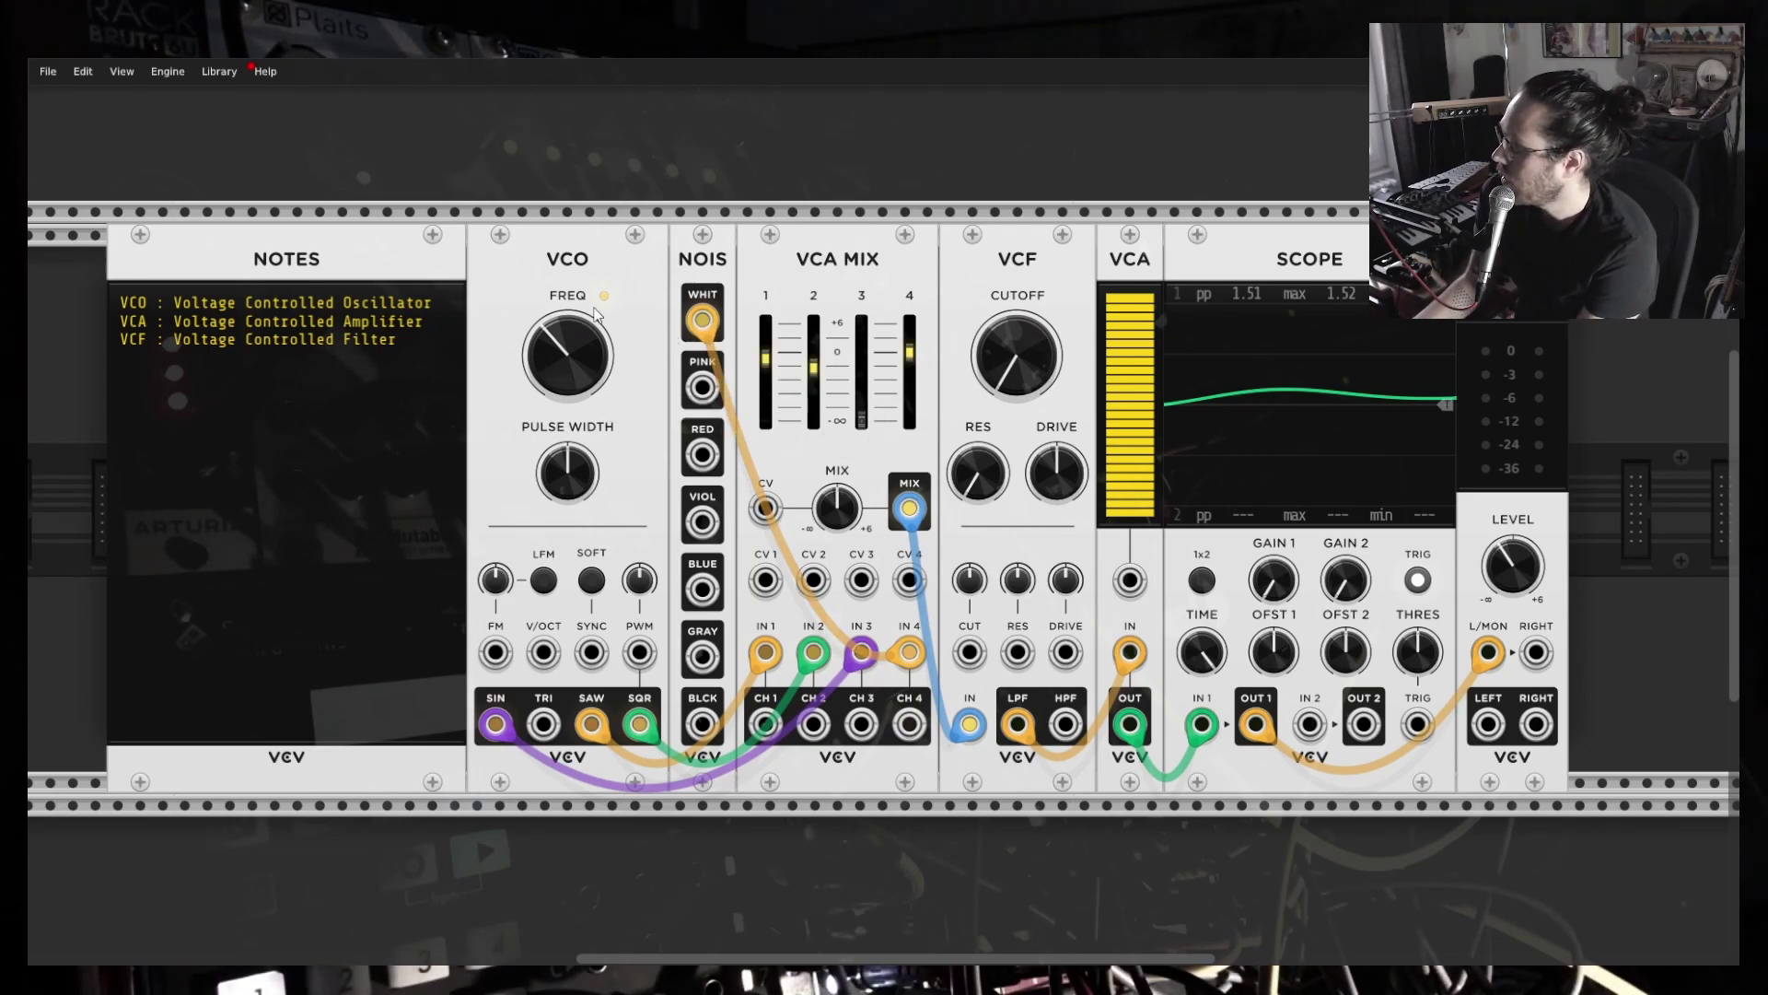
mouse_move(572, 333)
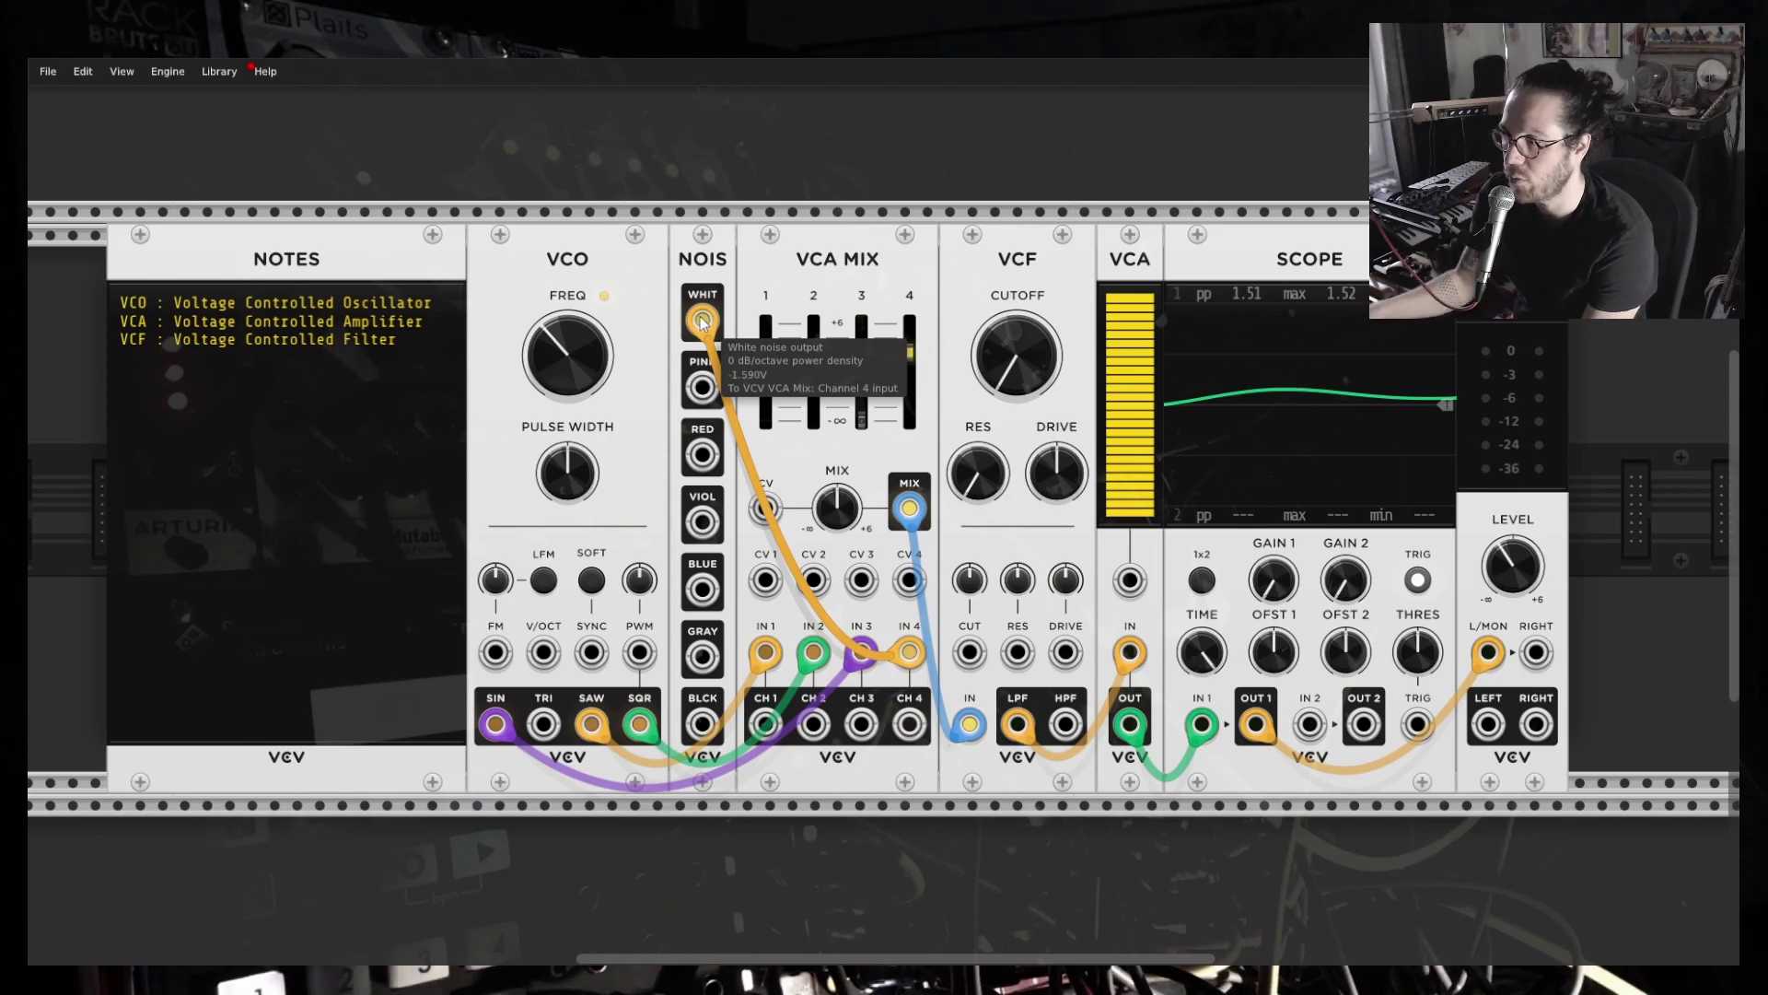
mouse_move(896, 353)
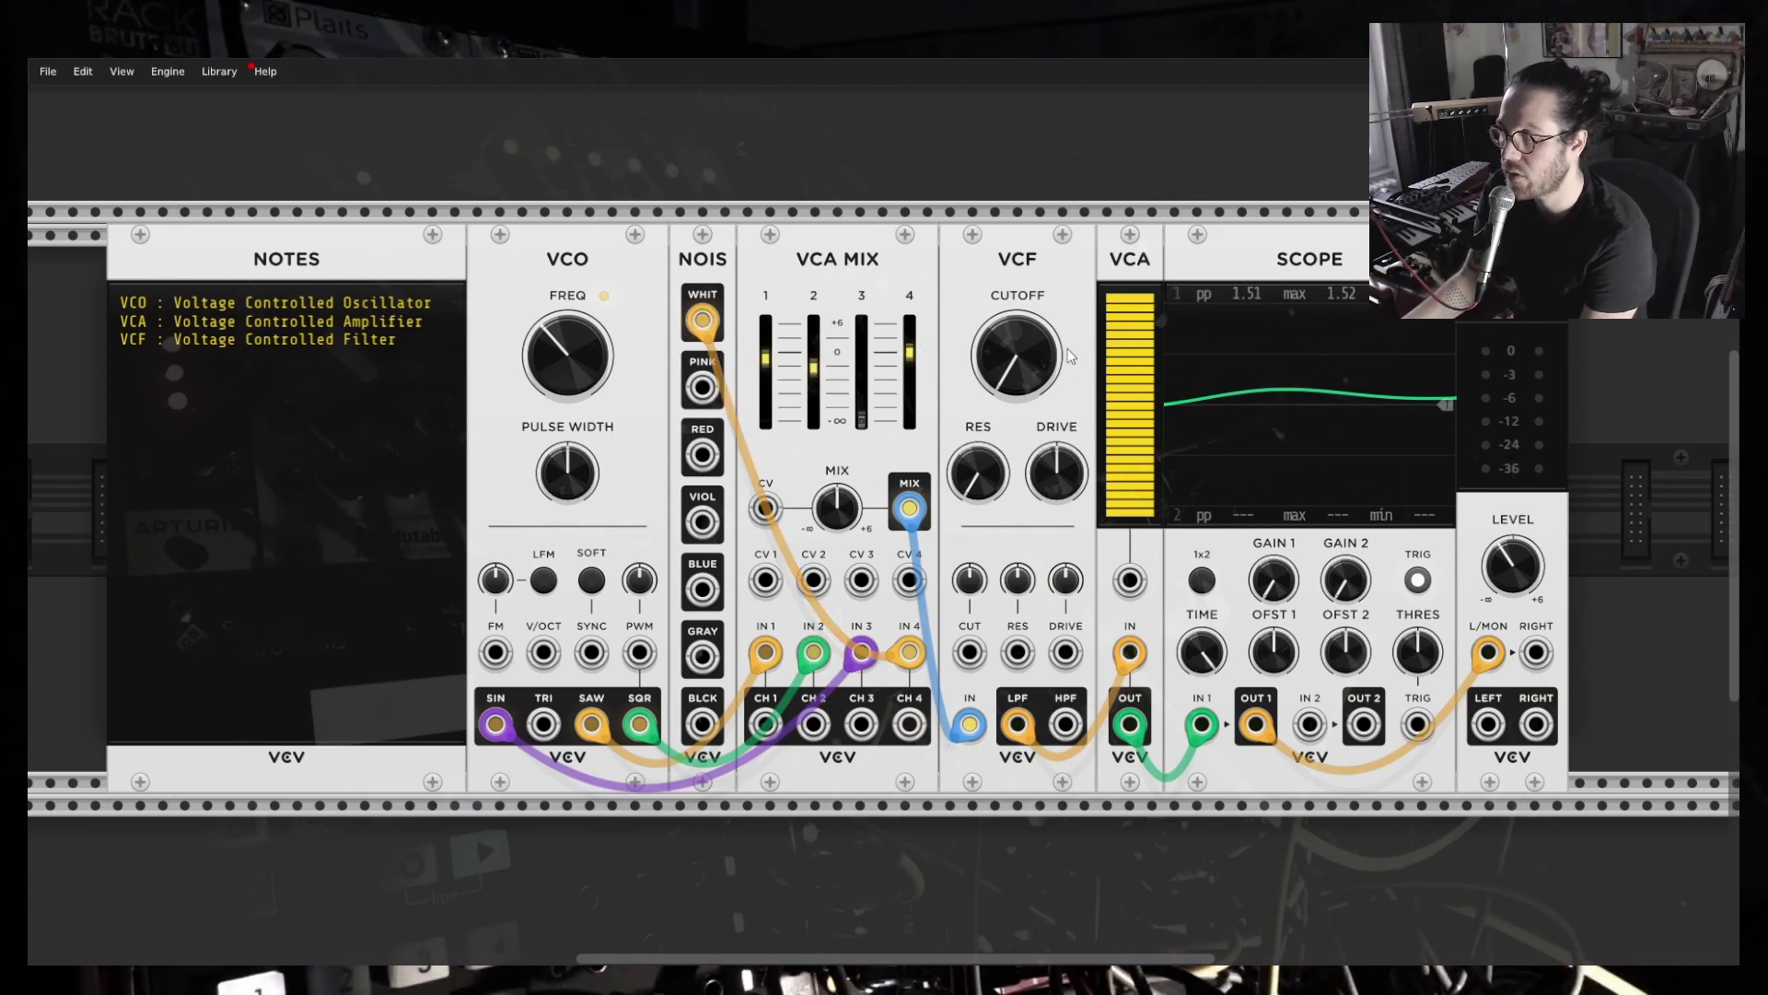
Sweep the VCF's low-pass cutoff up to about 1417 Hz and back down to its minimum.
mouse_move(1027, 385)
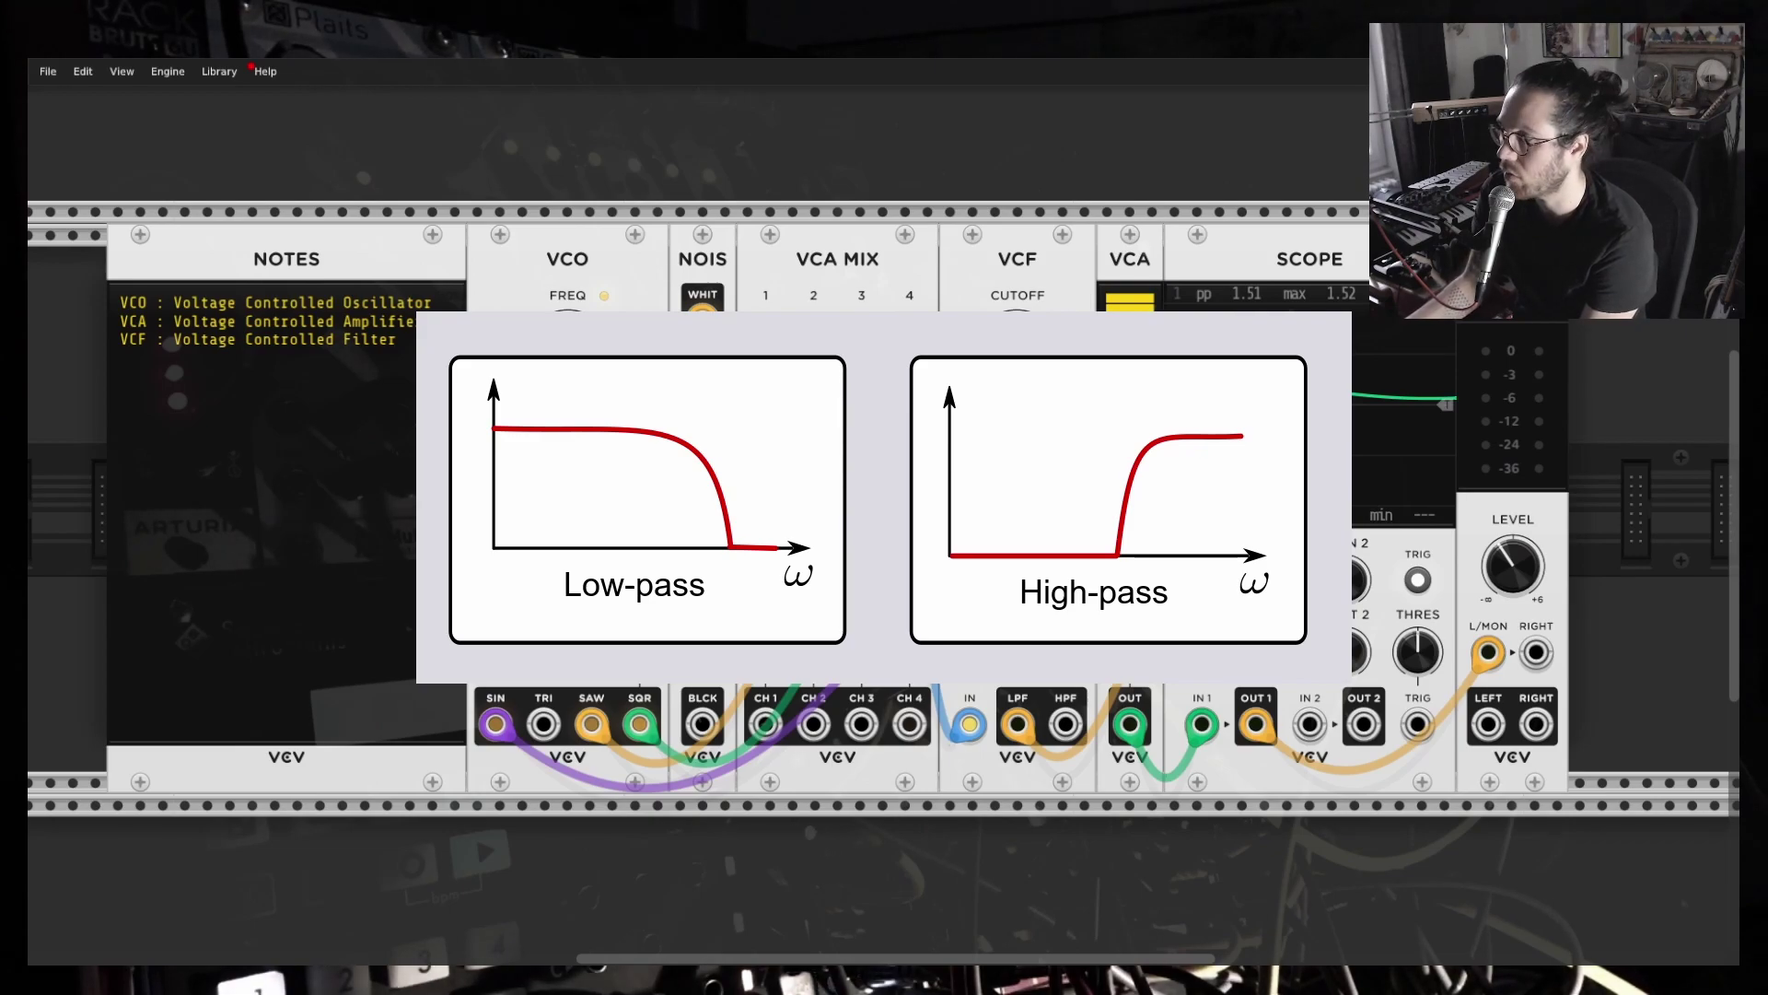
left_click_drag(1018, 372, 1018, 415)
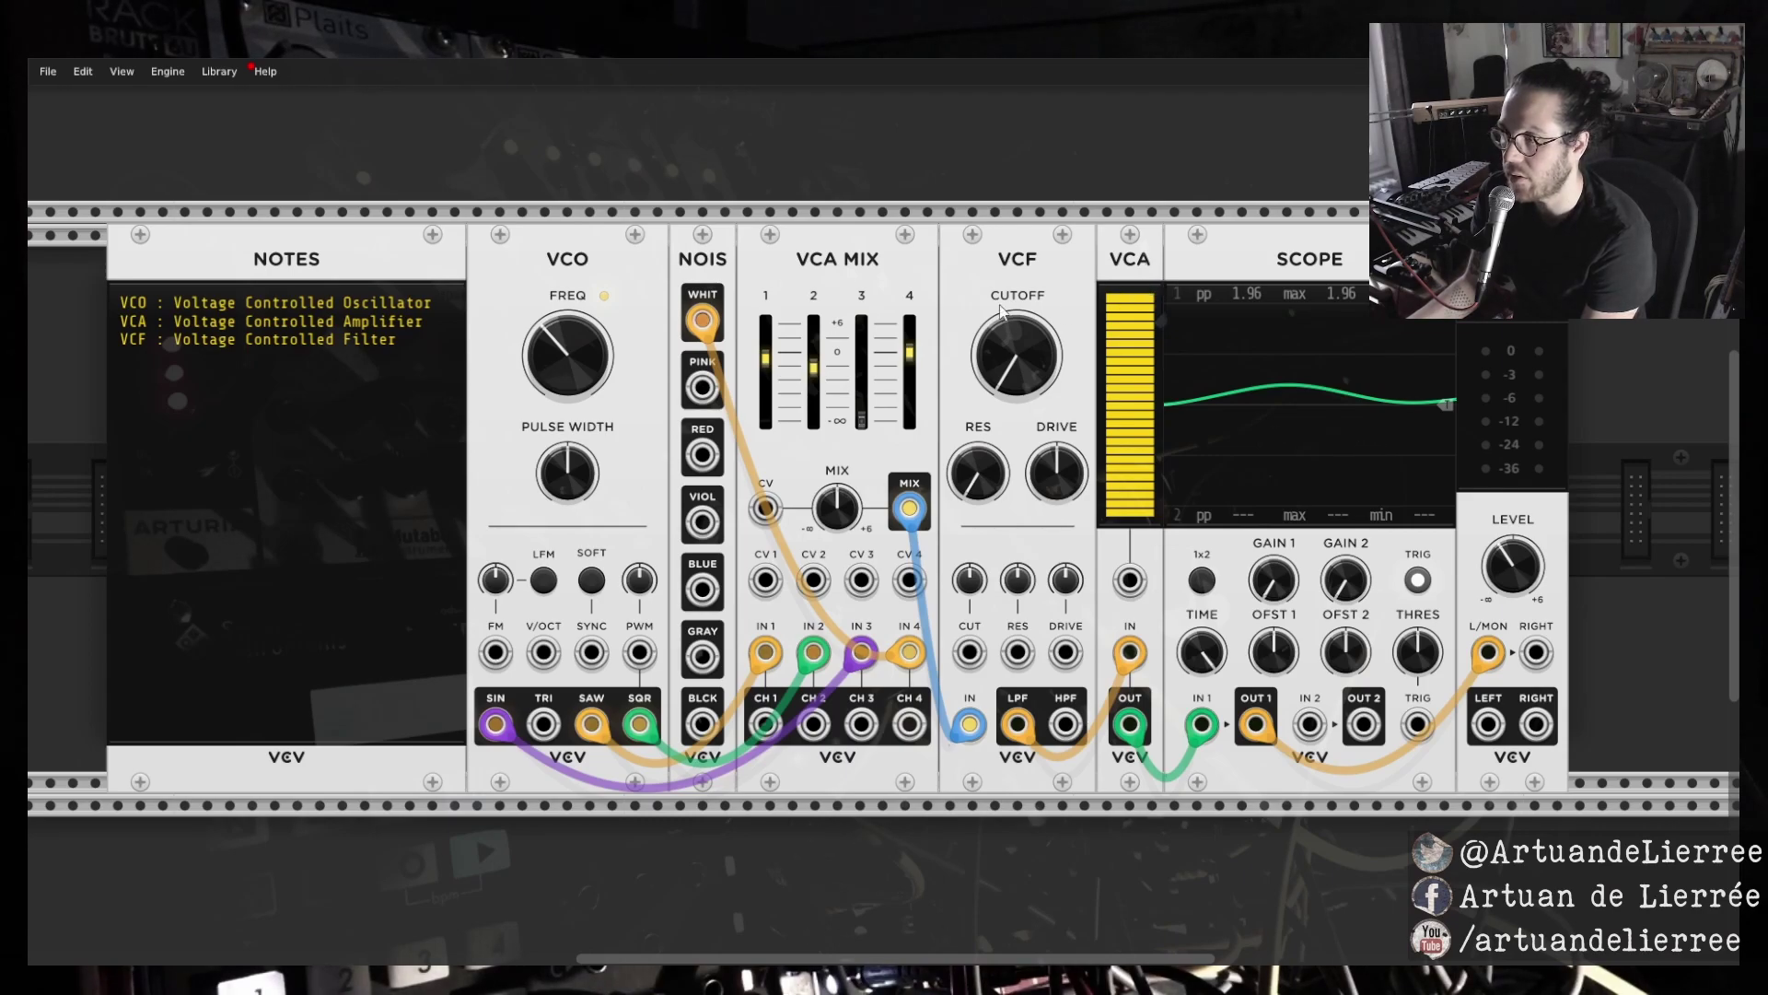
left_click_drag(1017, 358, 1017, 308)
mouse_move(1130, 304)
left_mouse_down()
mouse_move(1130, 516)
mouse_move(1130, 295)
left_mouse_up()
left_click_drag(1017, 357, 1016, 433)
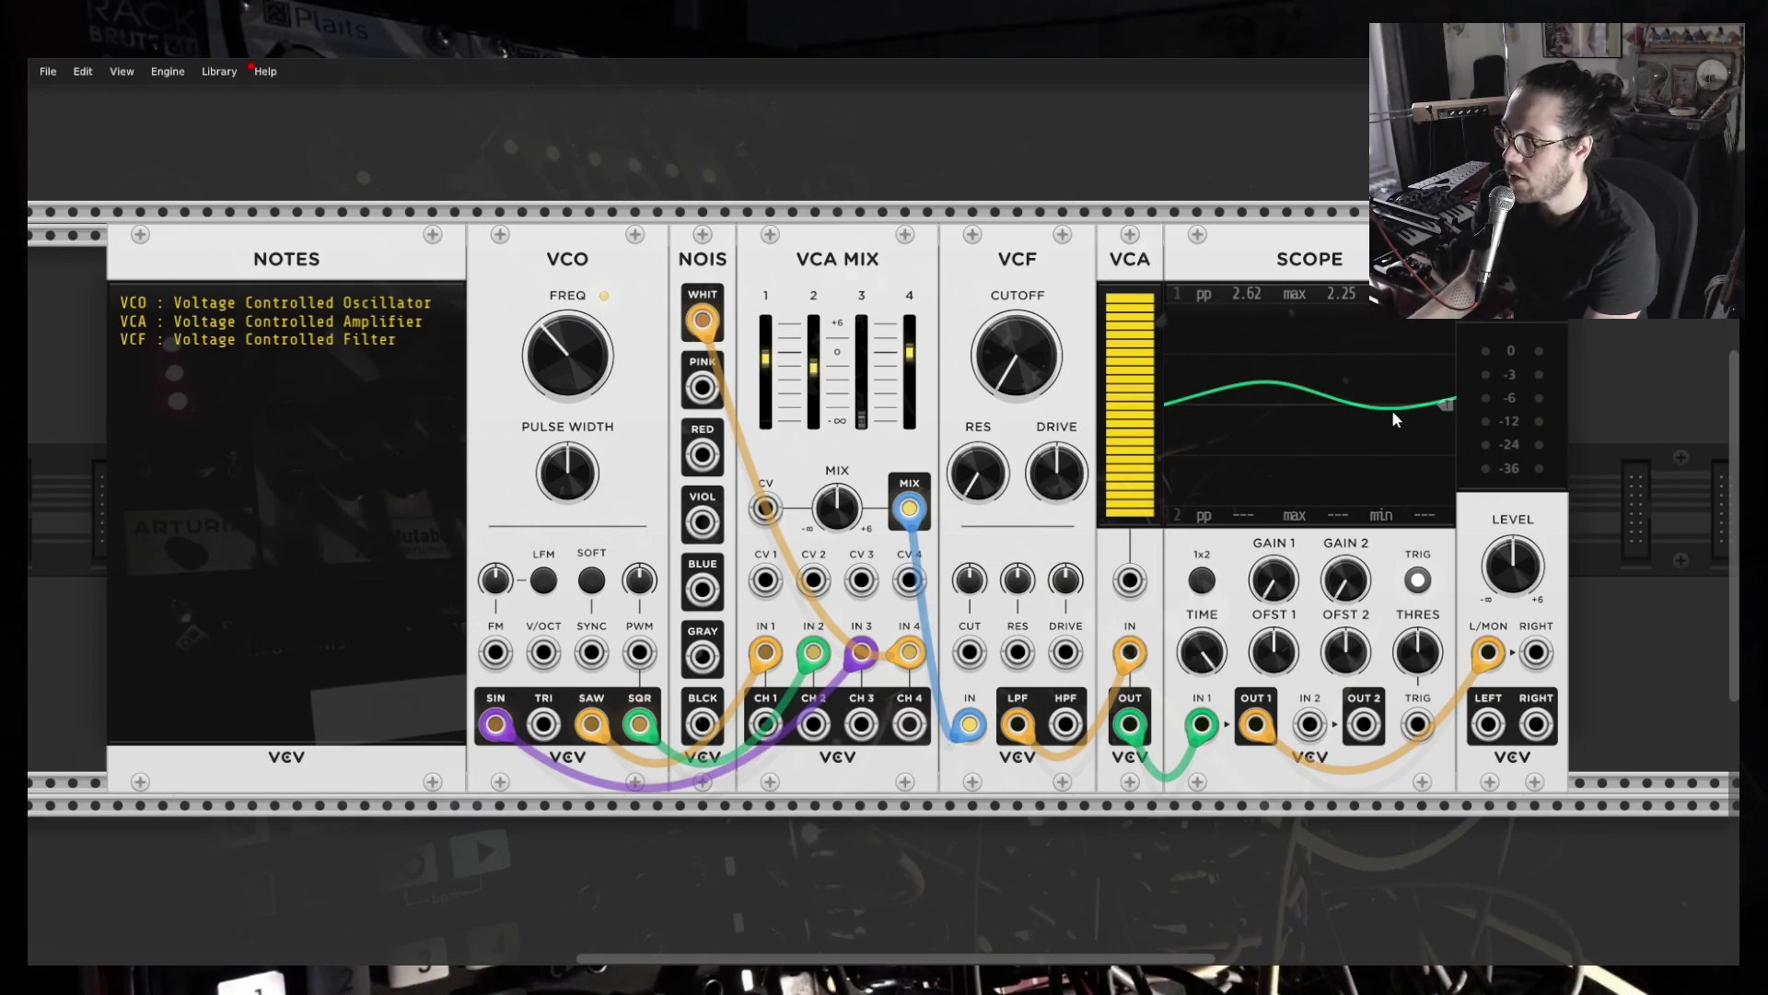
left_click_drag(978, 398, 978, 327)
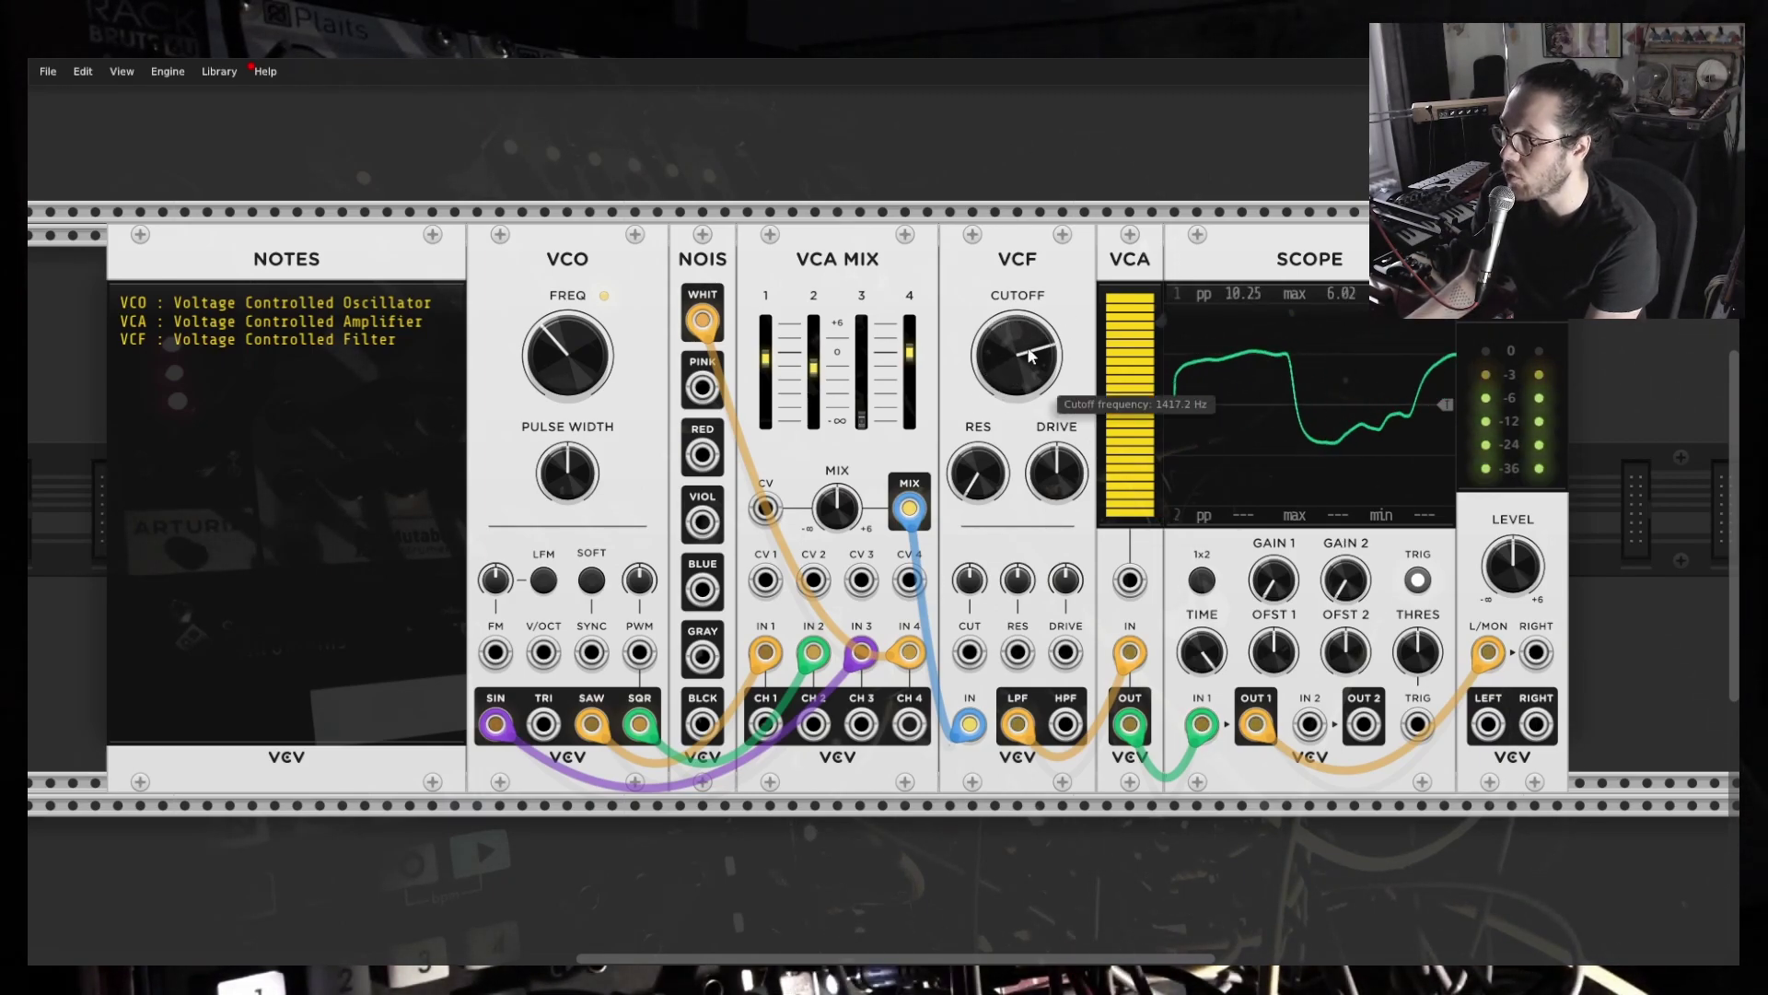
left_click_drag(1034, 381, 1035, 497)
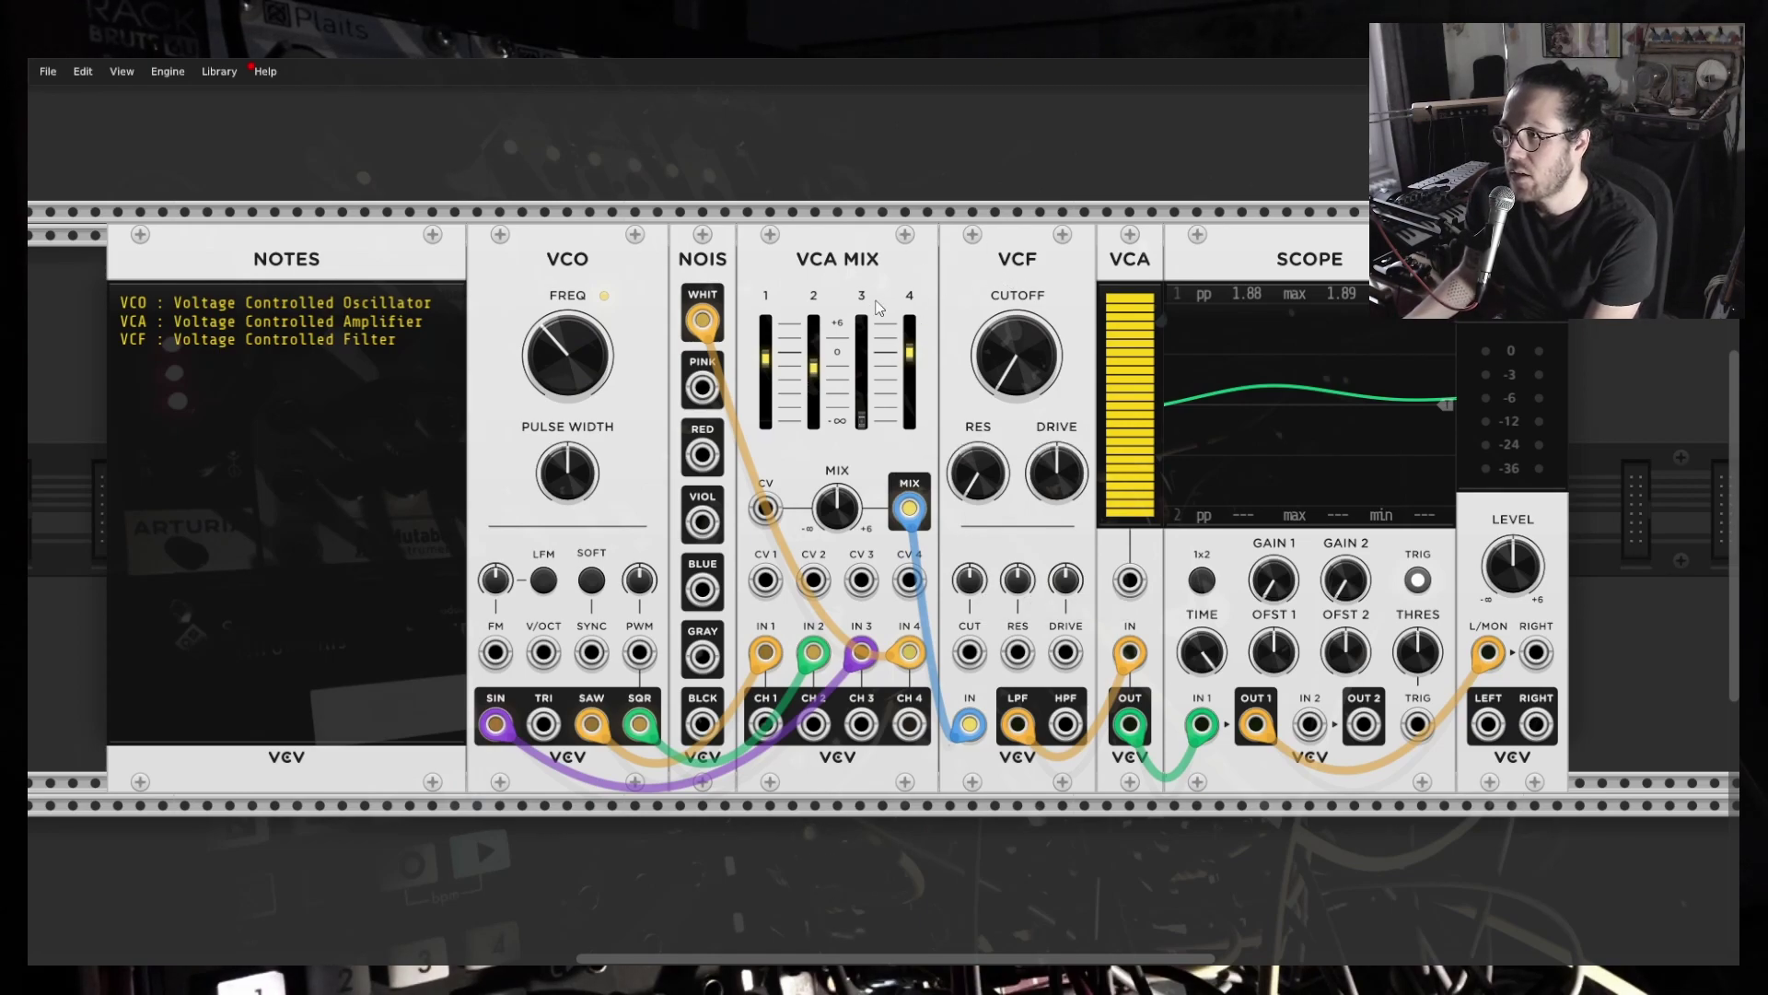
mouse_move(1020, 386)
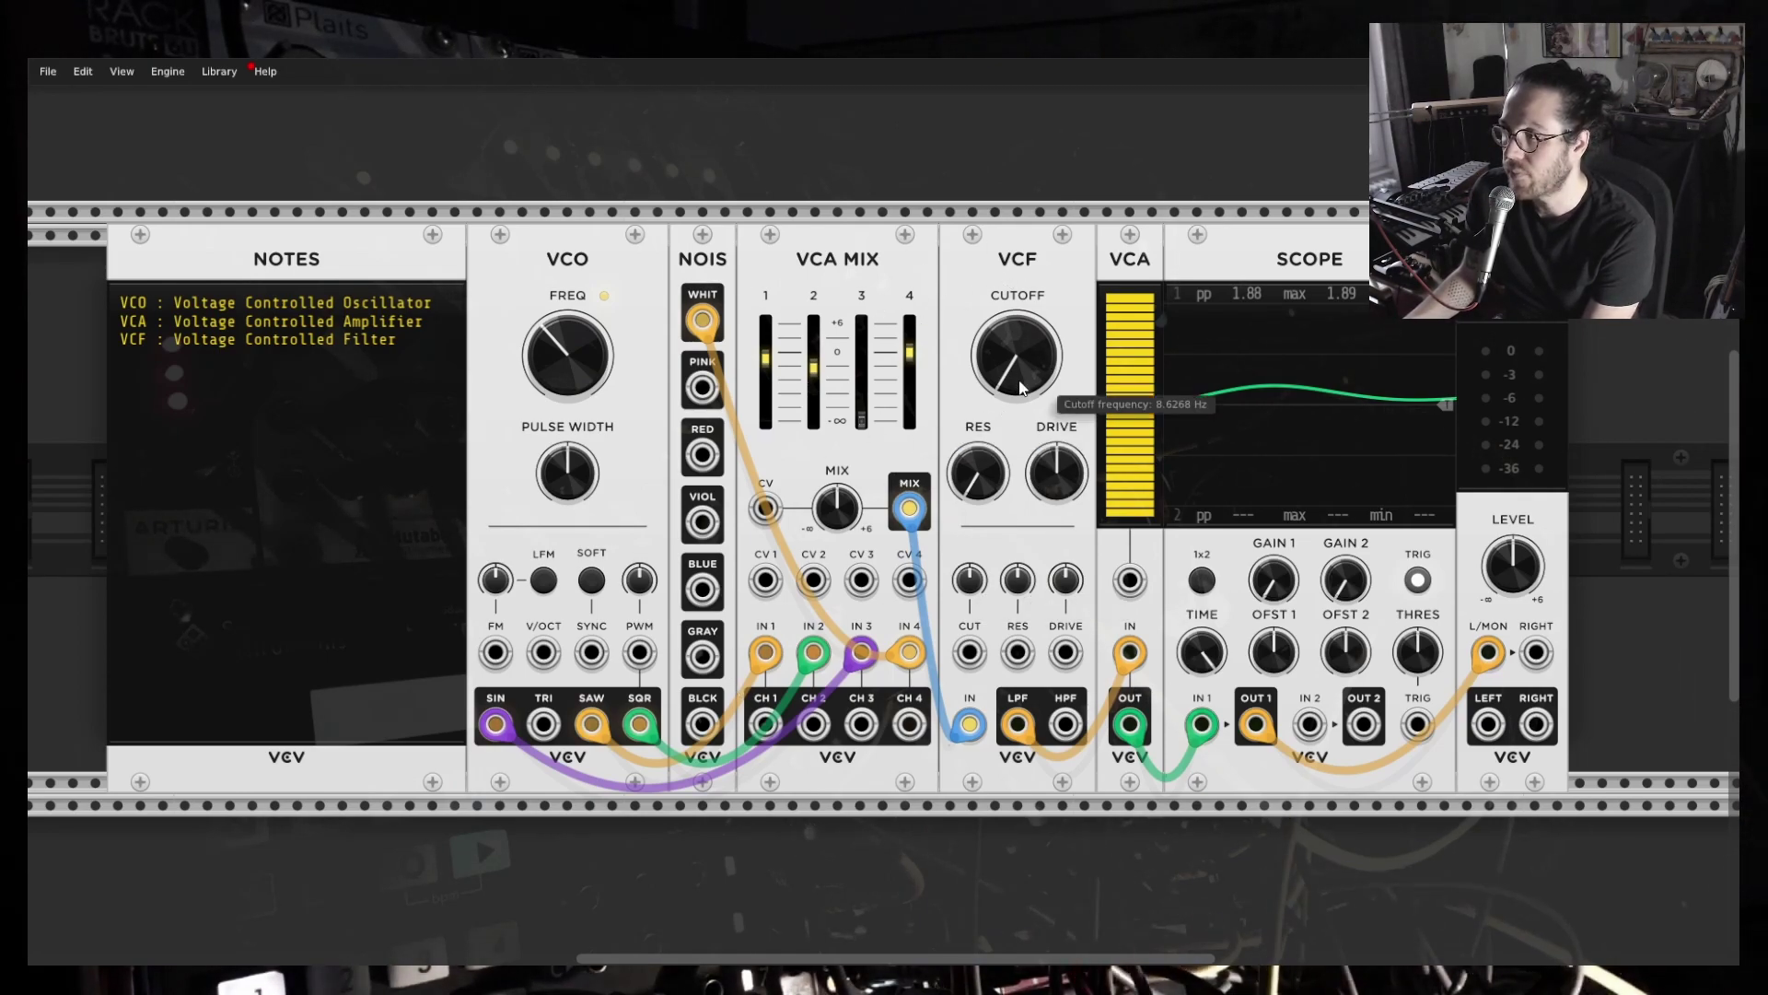
Open the VCF cutoff and try different balances of the four VCA MIX channels, ending with channel 3 muted.
left_click_drag(1017, 378, 1017, 311)
left_click_drag(863, 421, 810, 396)
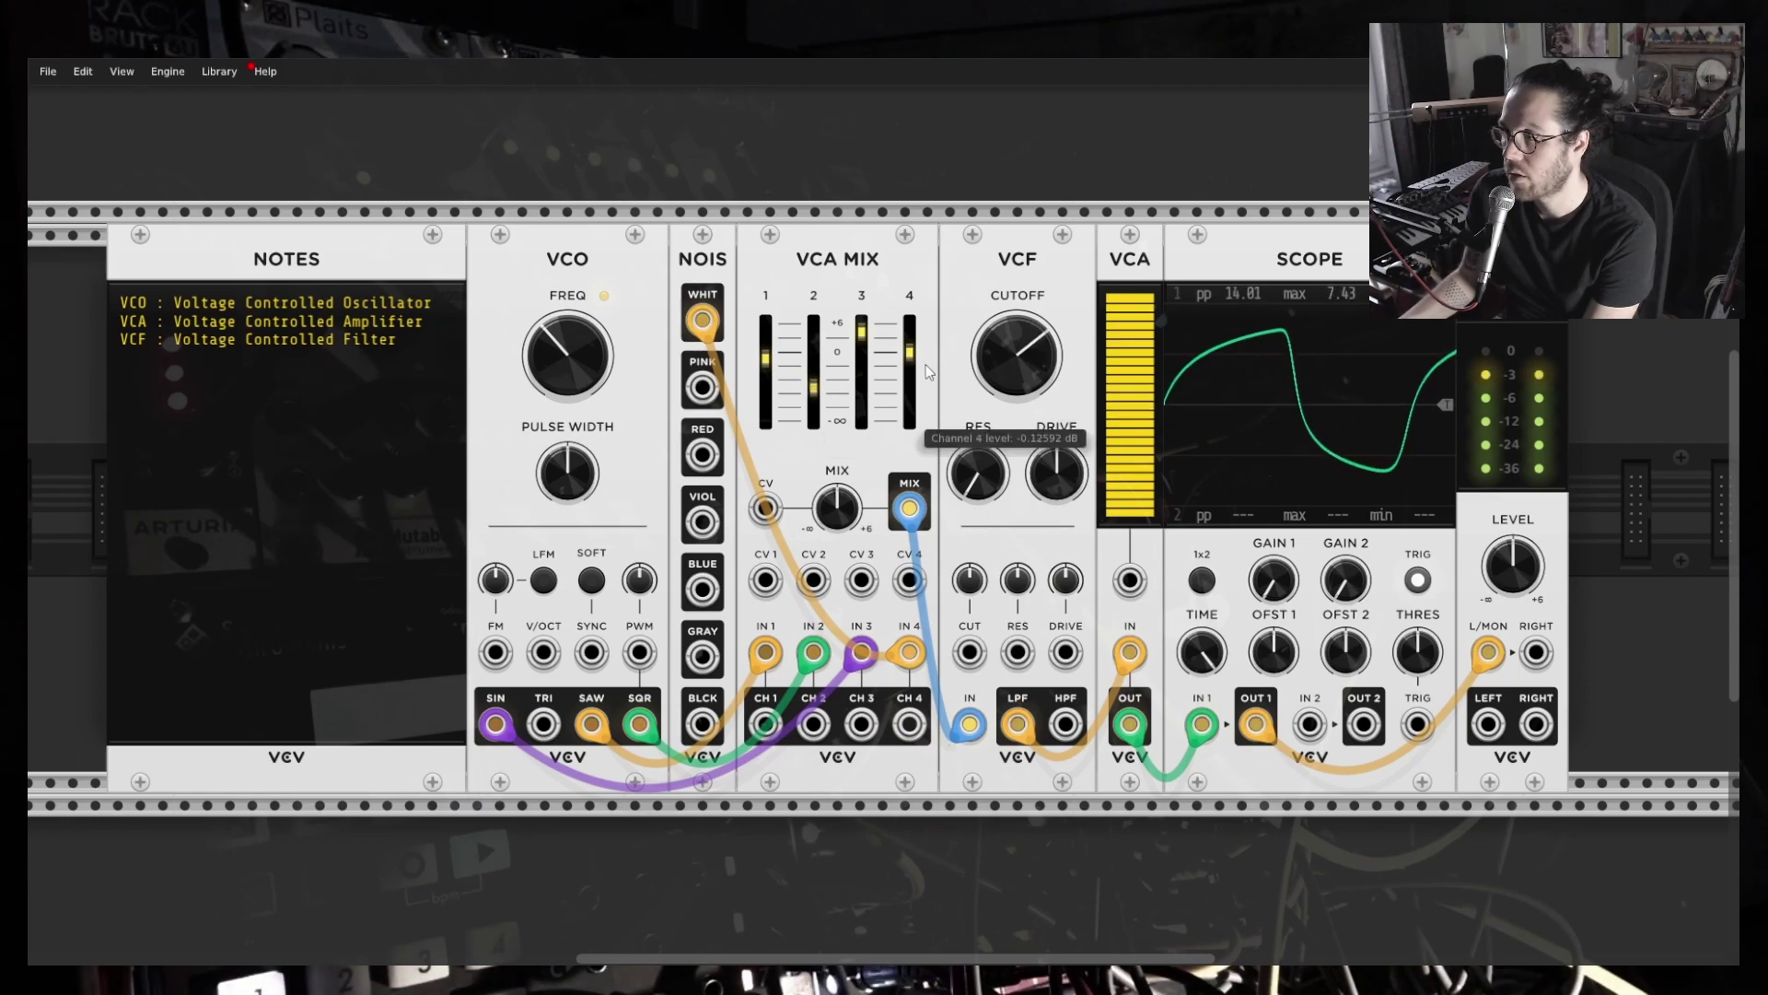
left_click_drag(910, 354, 863, 421)
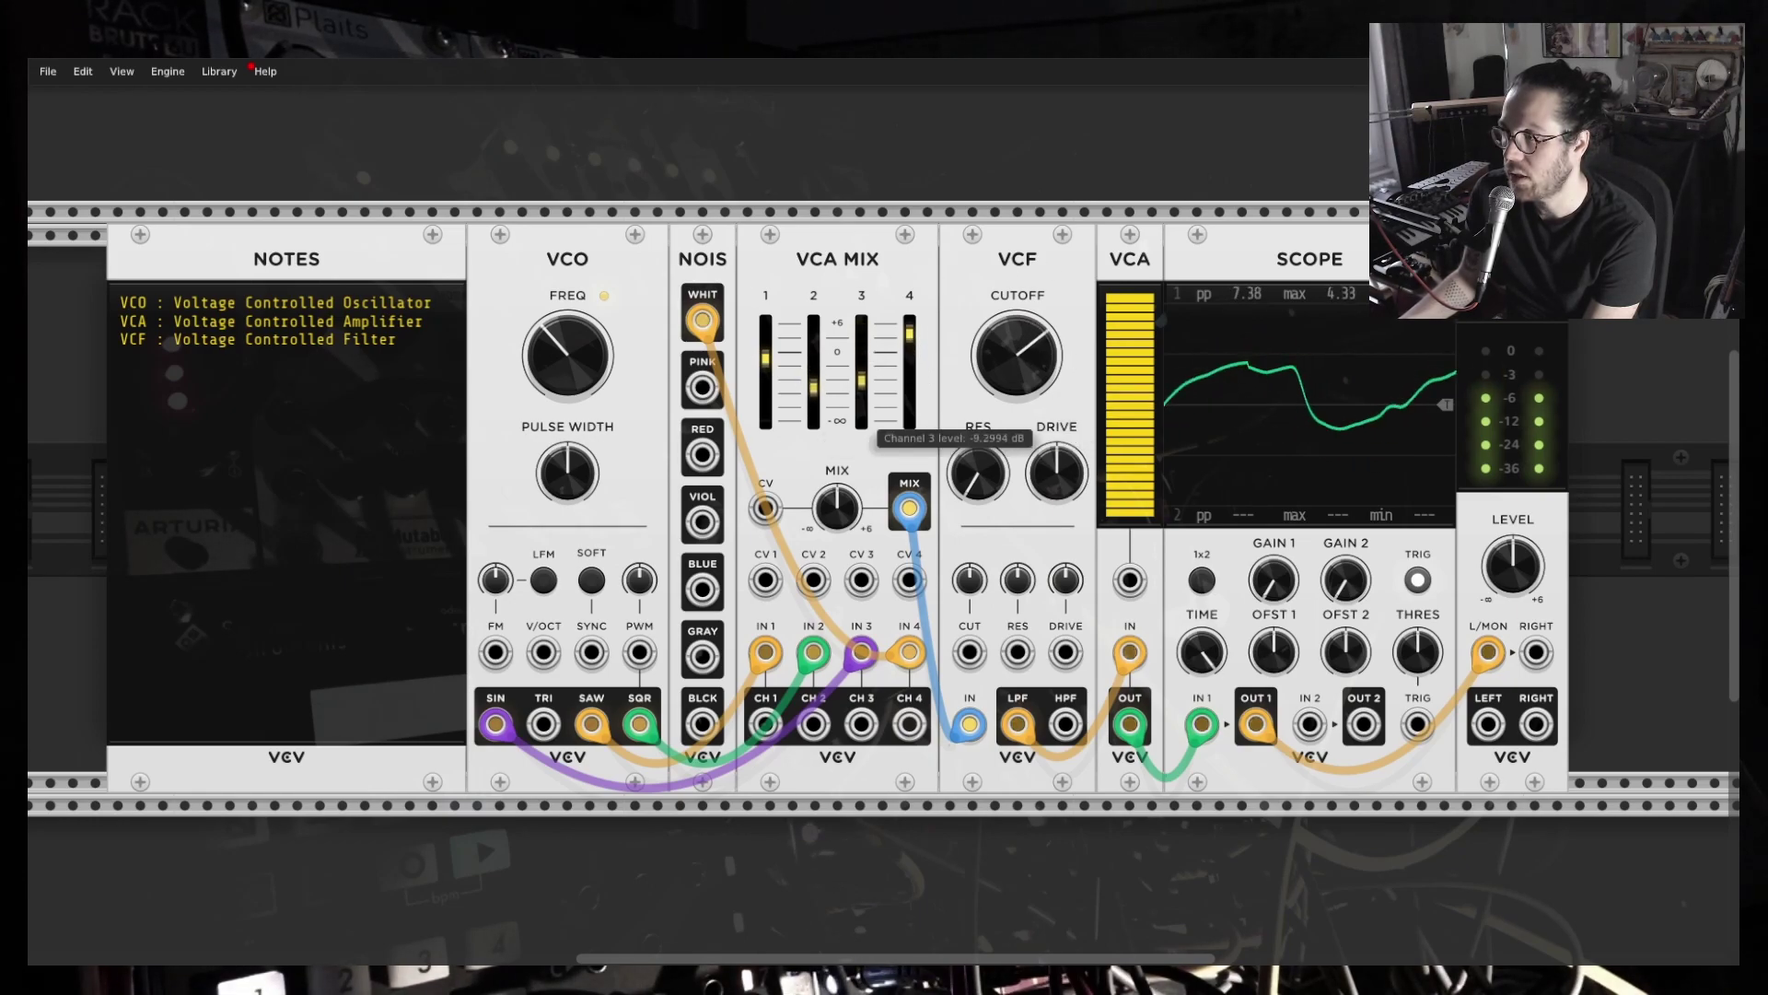
left_click_drag(765, 371, 764, 357)
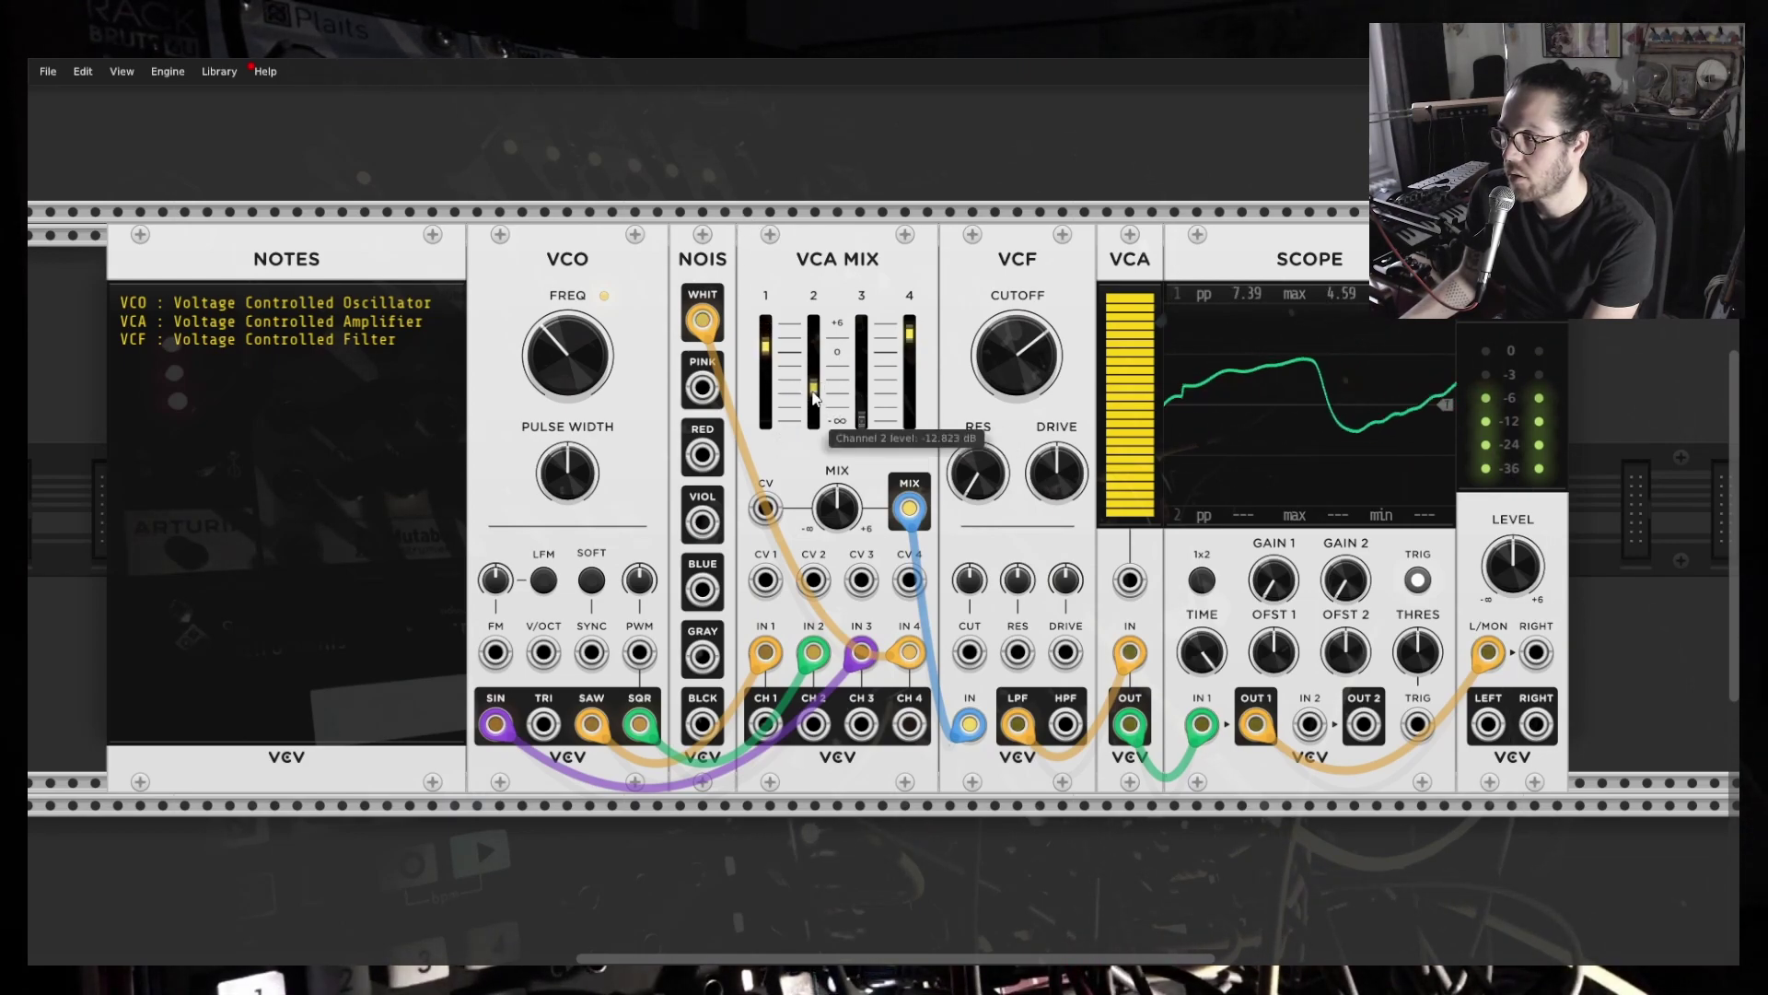
left_click_drag(813, 368, 814, 354)
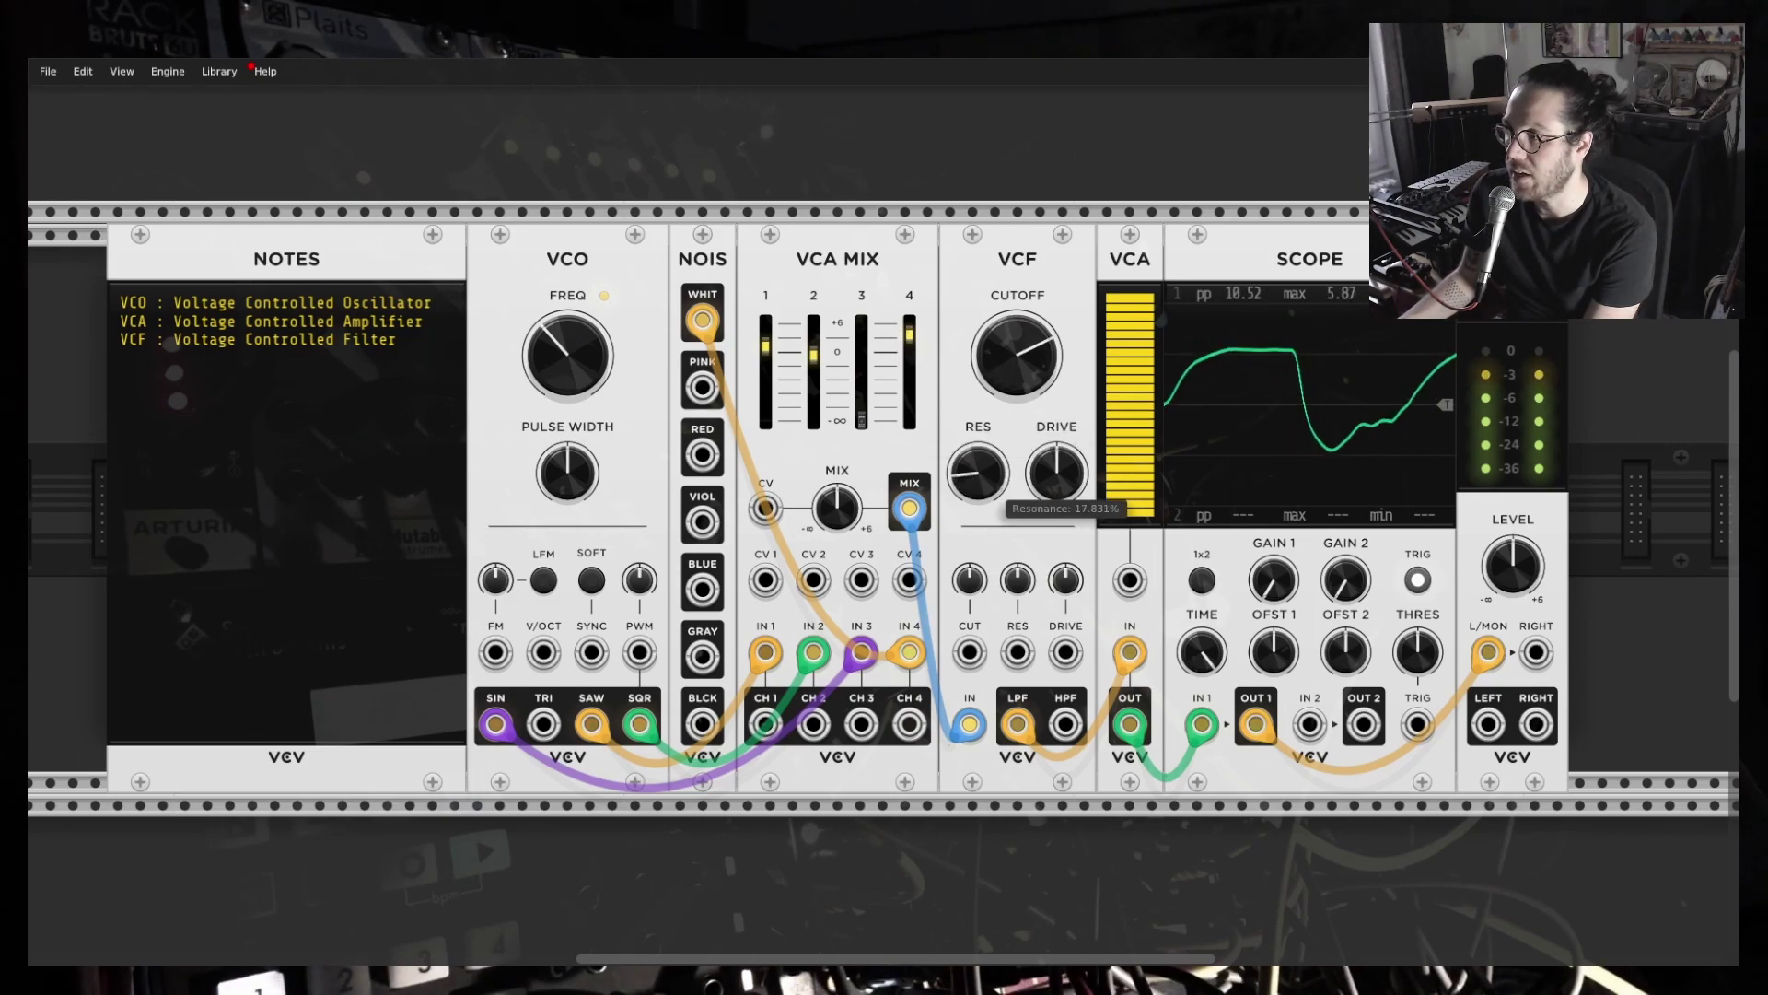
Raise the VCF resonance slightly past halfway and sweep the cutoff with varied VCA MIX levels, finishing at minimum cutoff.
left_click_drag(978, 473, 978, 433)
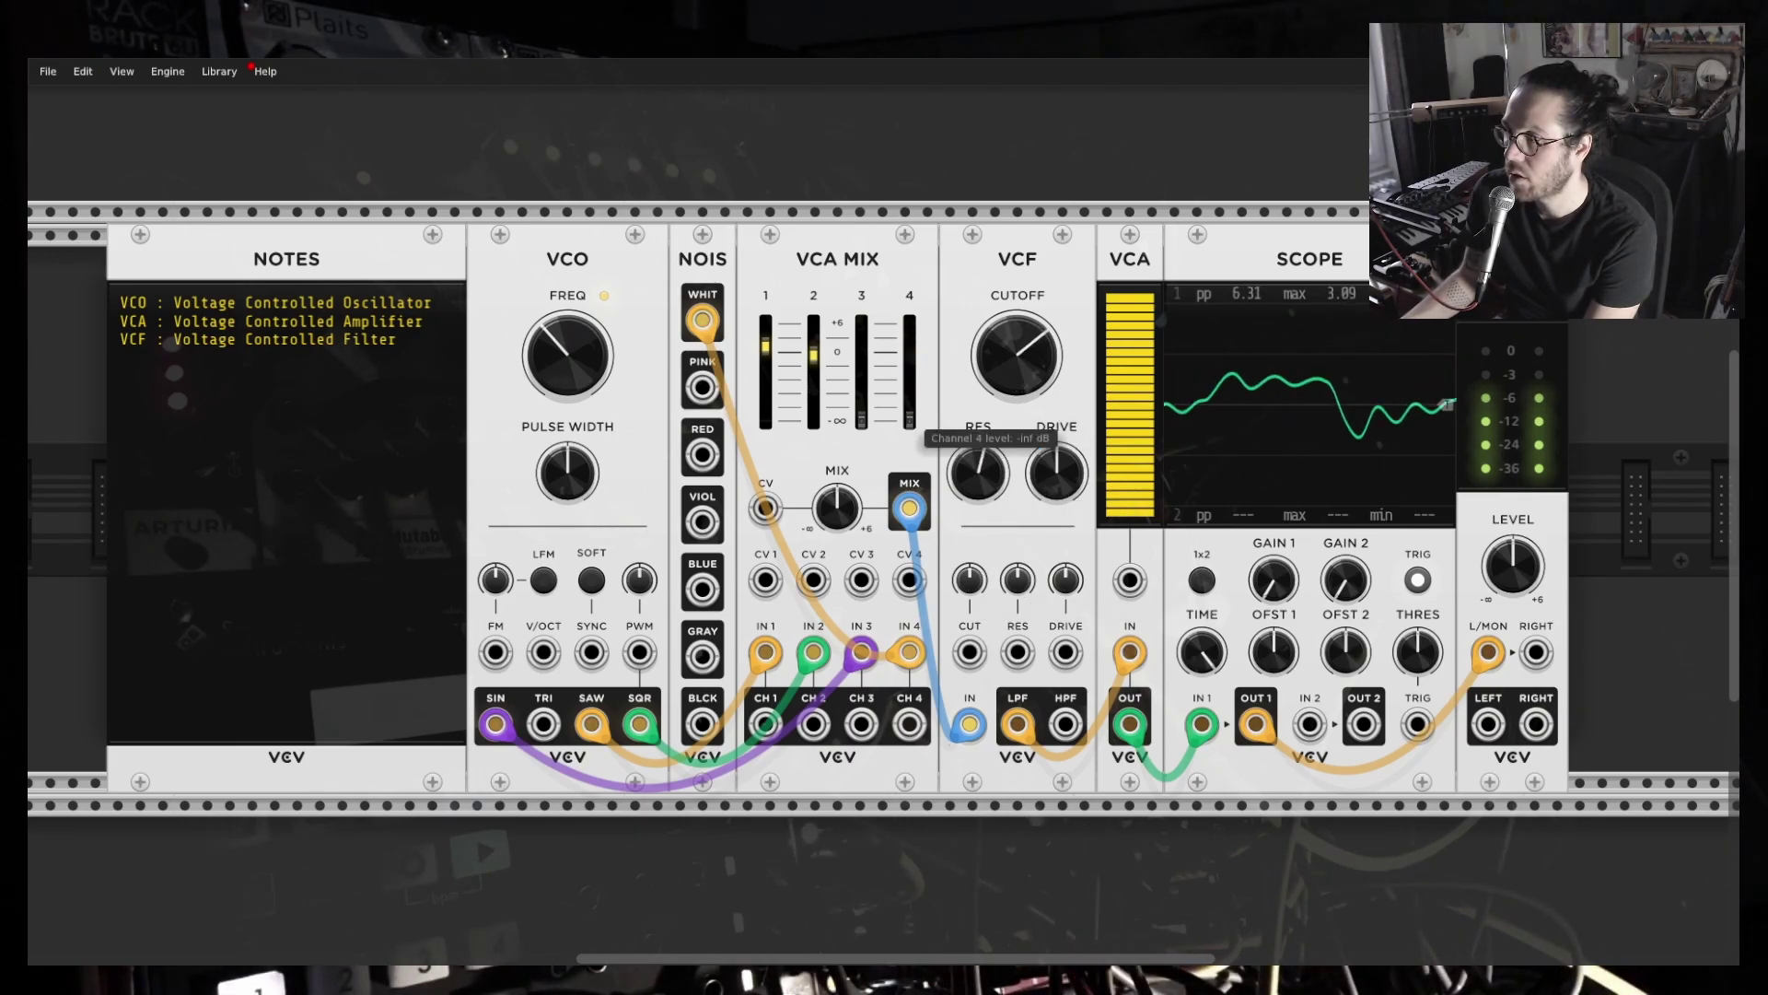
left_click_drag(862, 420, 862, 411)
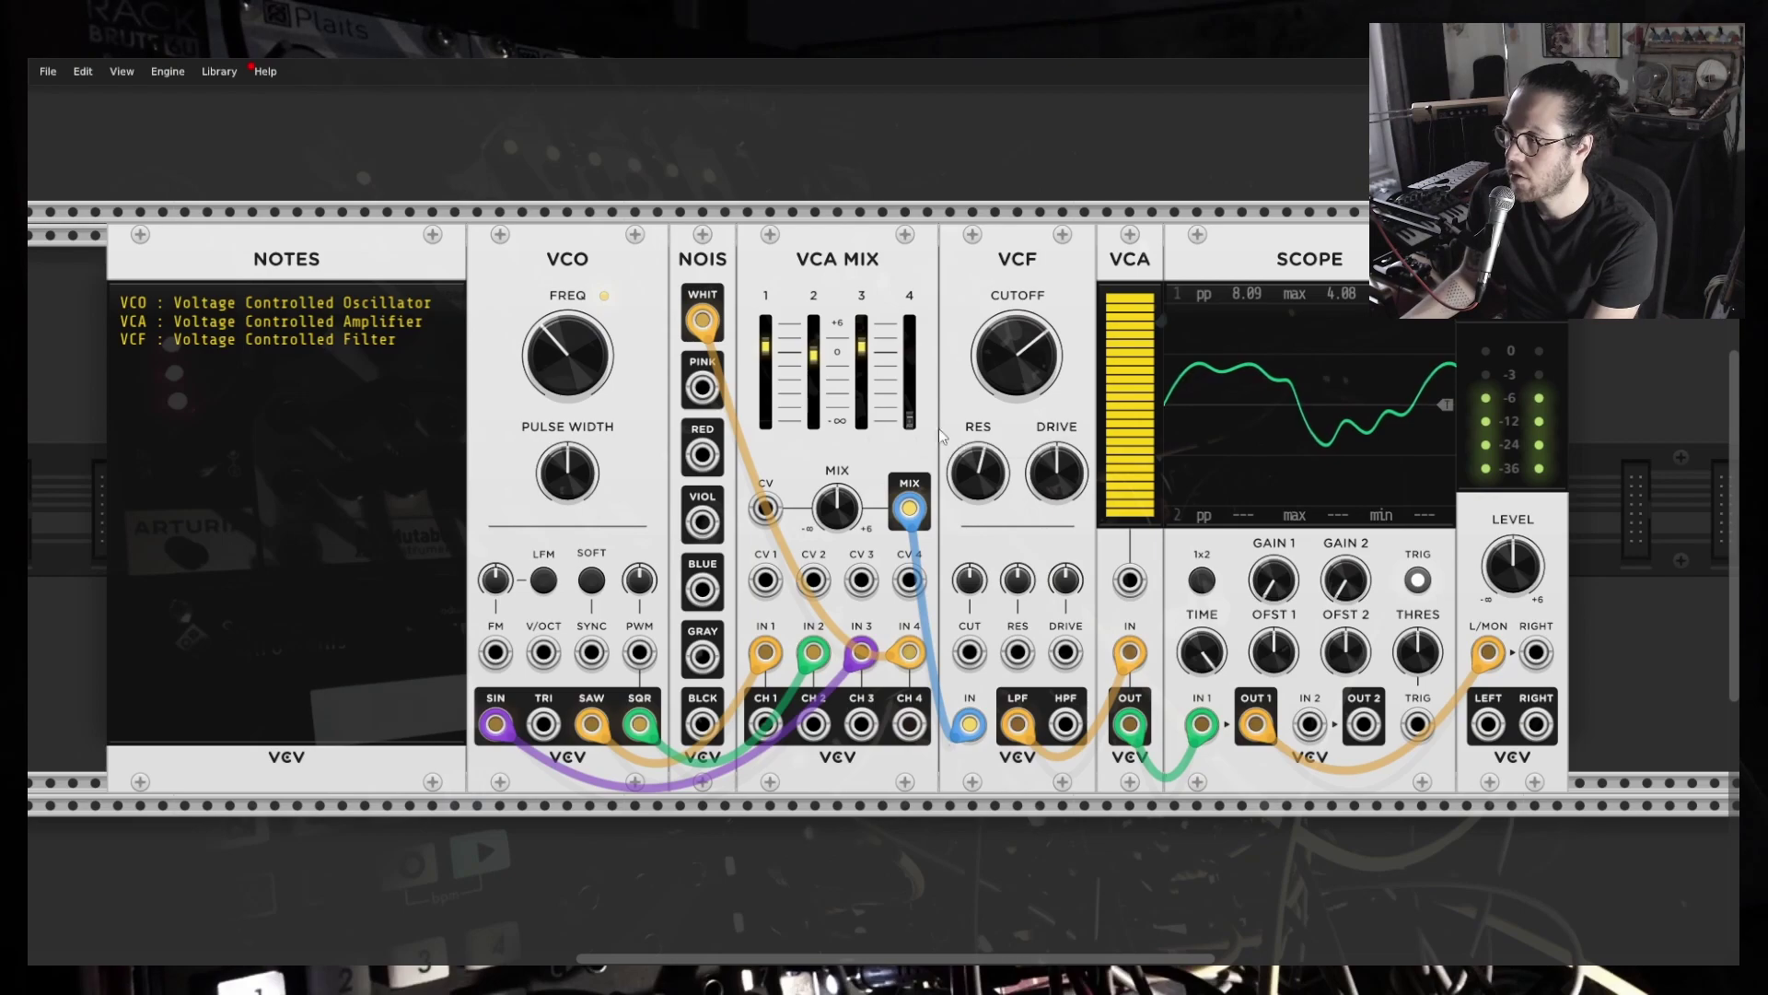
left_click_drag(1017, 357, 1016, 343)
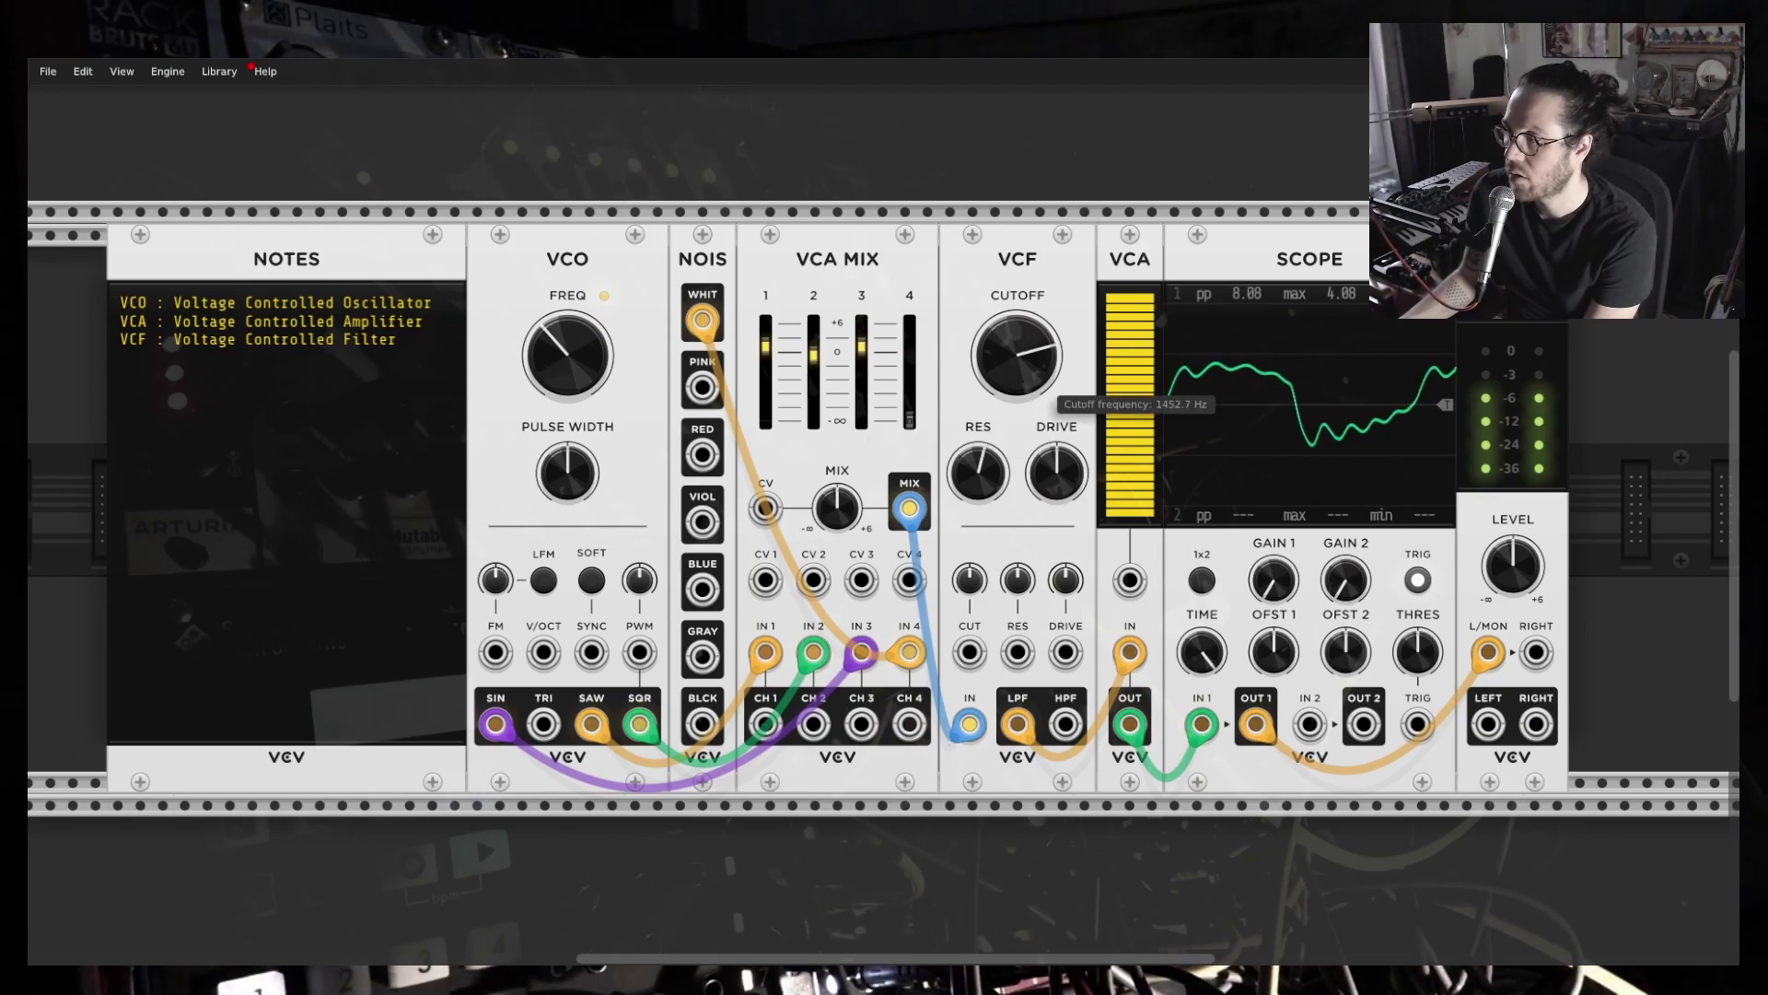
mouse_move(813, 389)
left_mouse_down()
mouse_move(813, 327)
mouse_move(765, 392)
mouse_move(765, 362)
left_mouse_up()
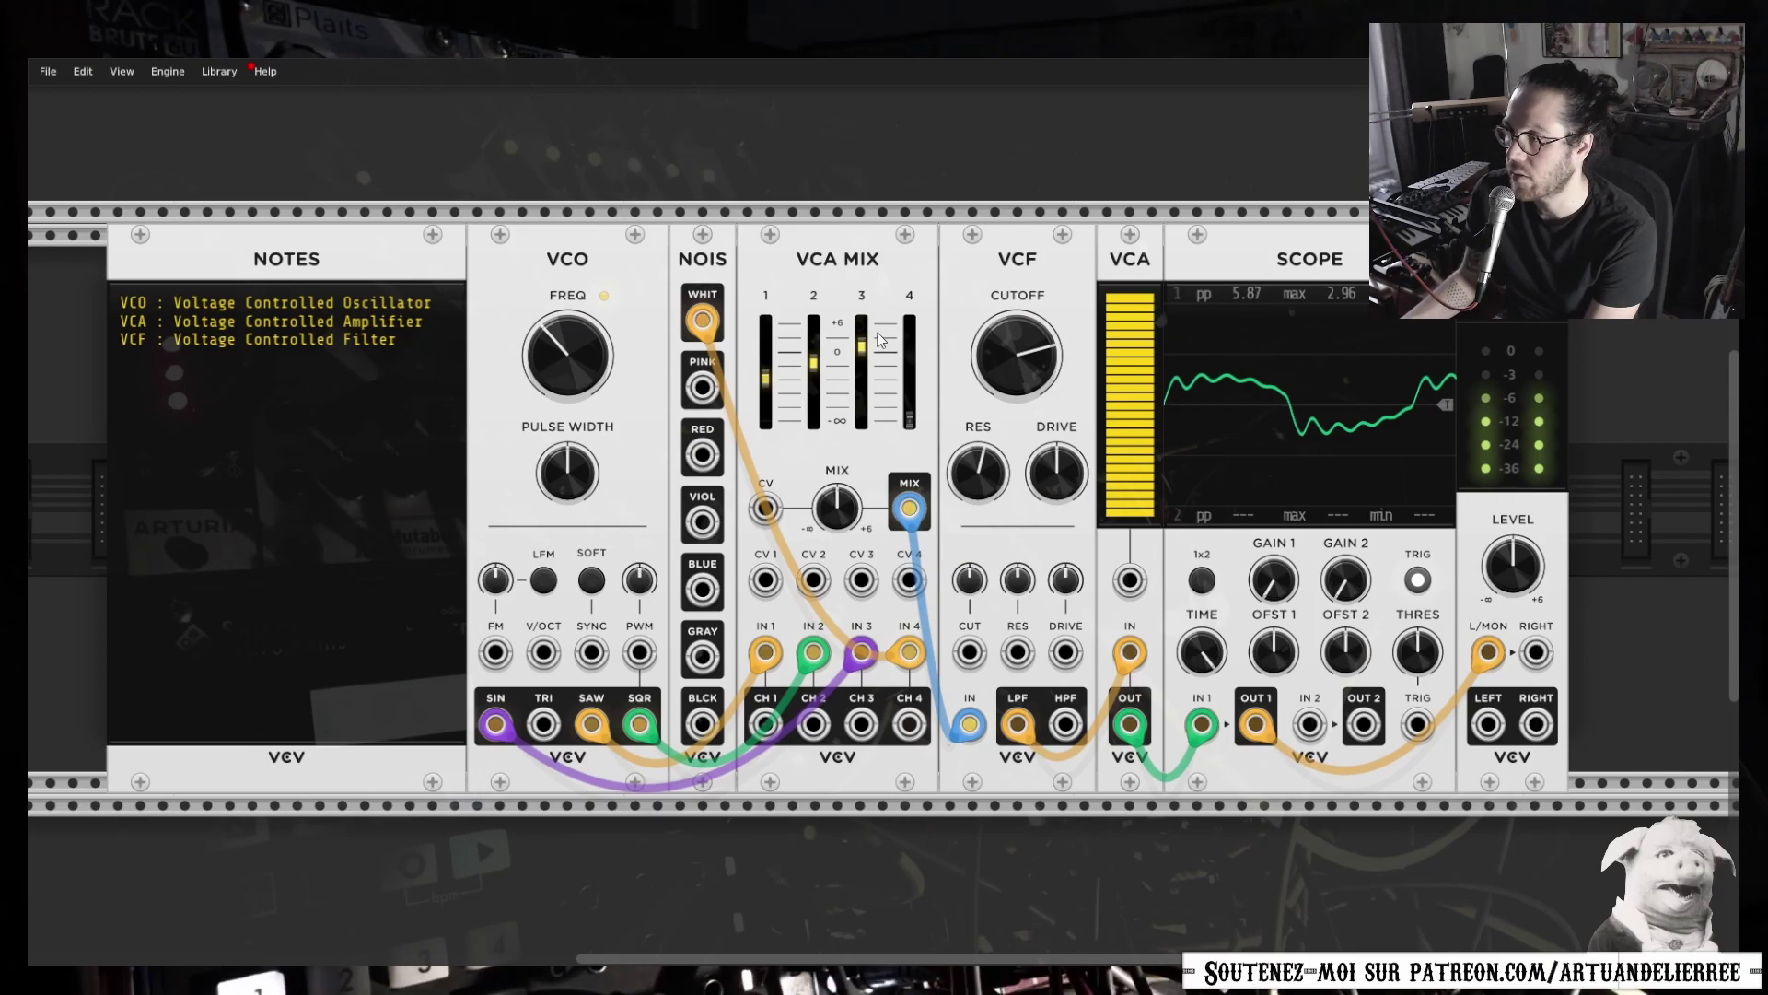
mouse_move(863, 416)
left_mouse_down()
mouse_move(863, 465)
mouse_move(863, 448)
left_mouse_up()
left_click_drag(1022, 364, 1023, 432)
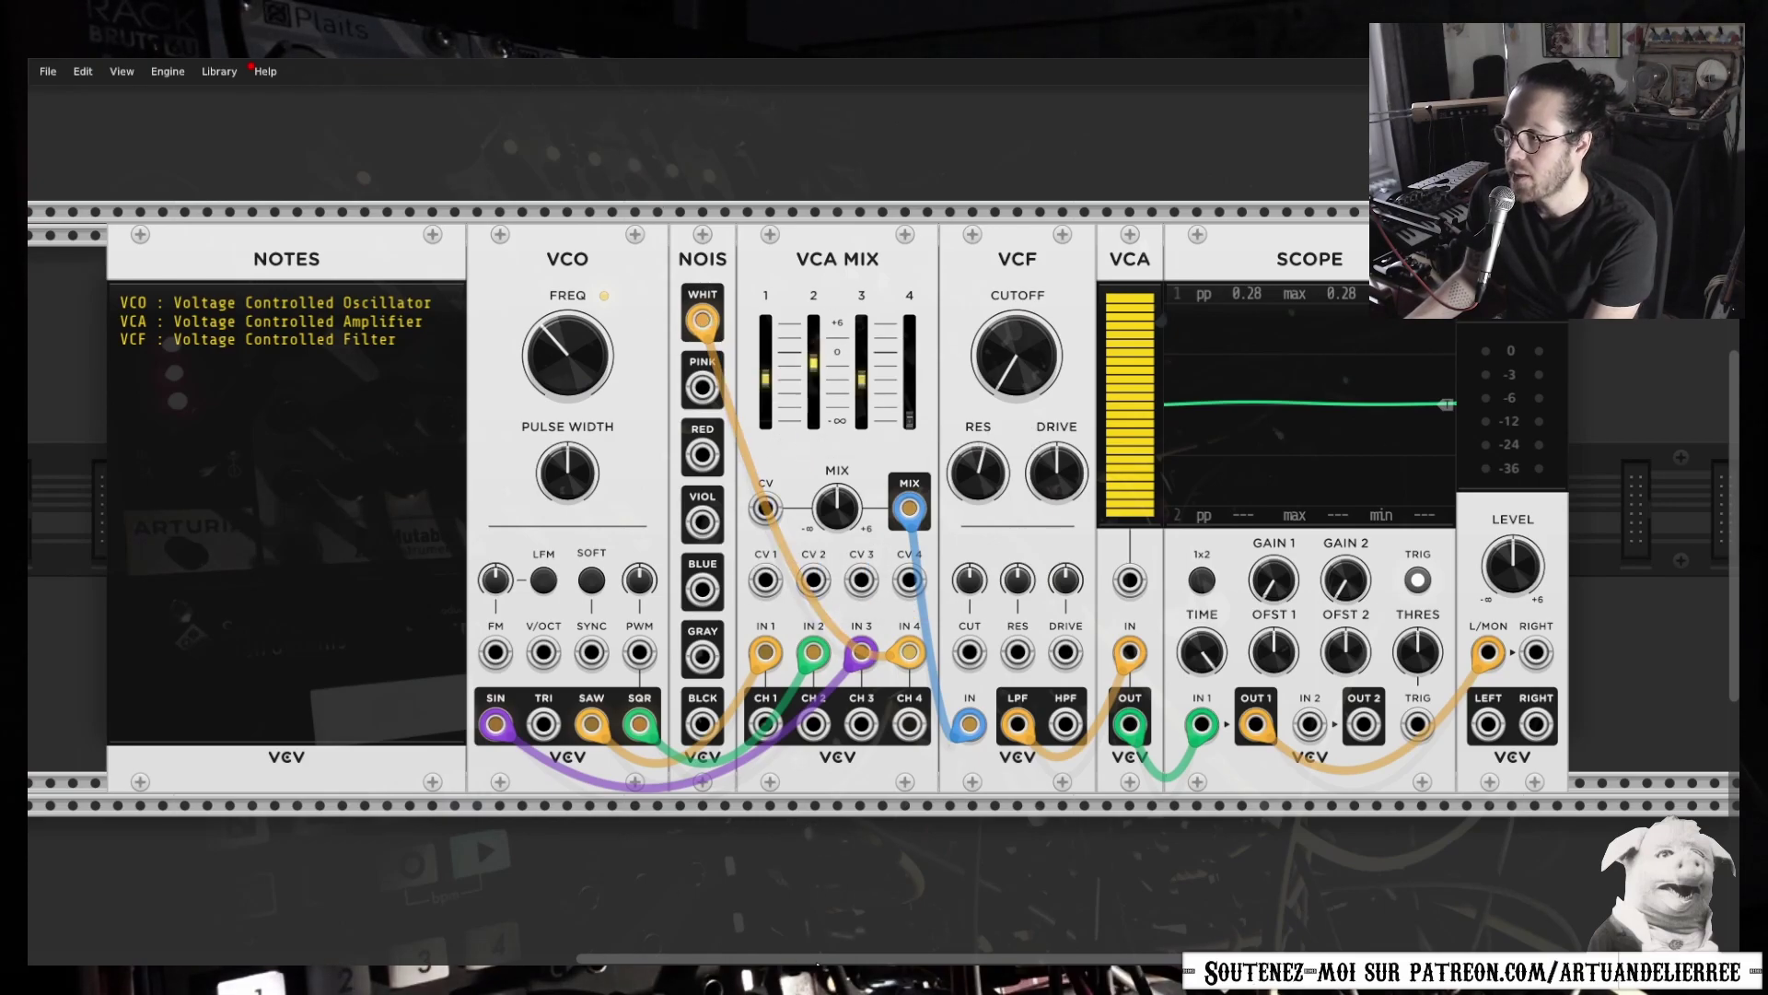
Add a WT VCO module in the empty row below the patch and sweep its wavetable position to just under half.
scroll(880, 506, "left", 2)
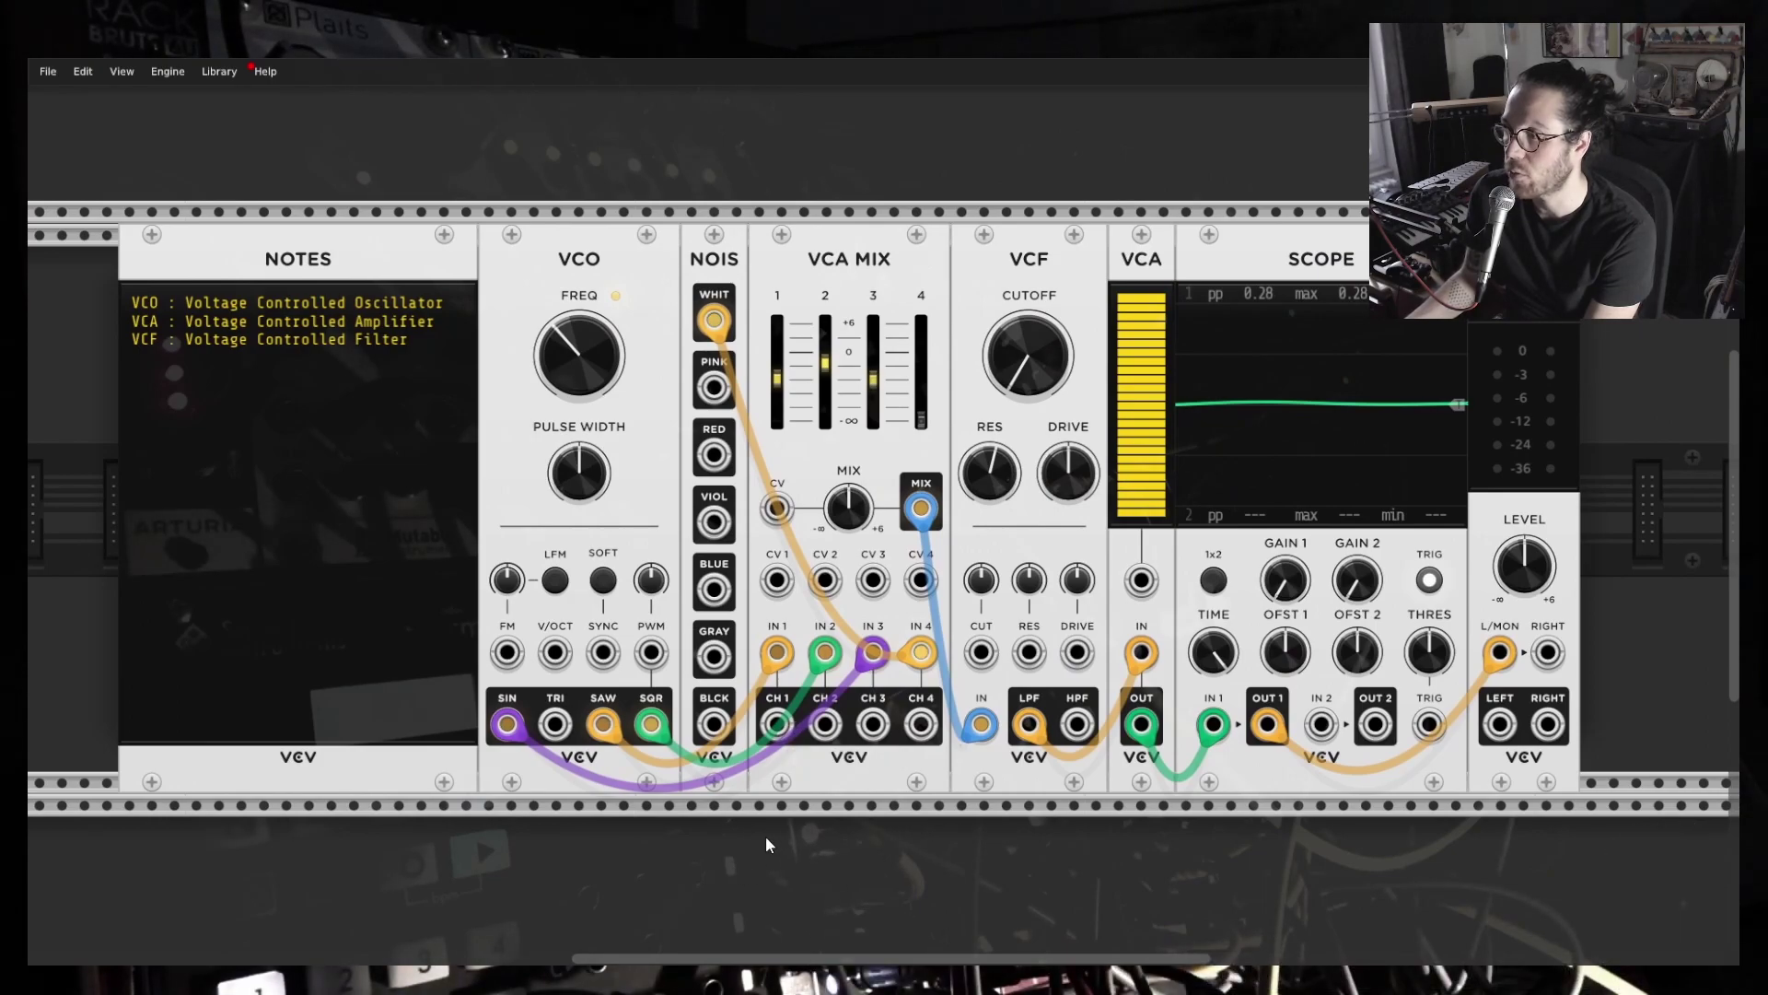
right_click(643, 865)
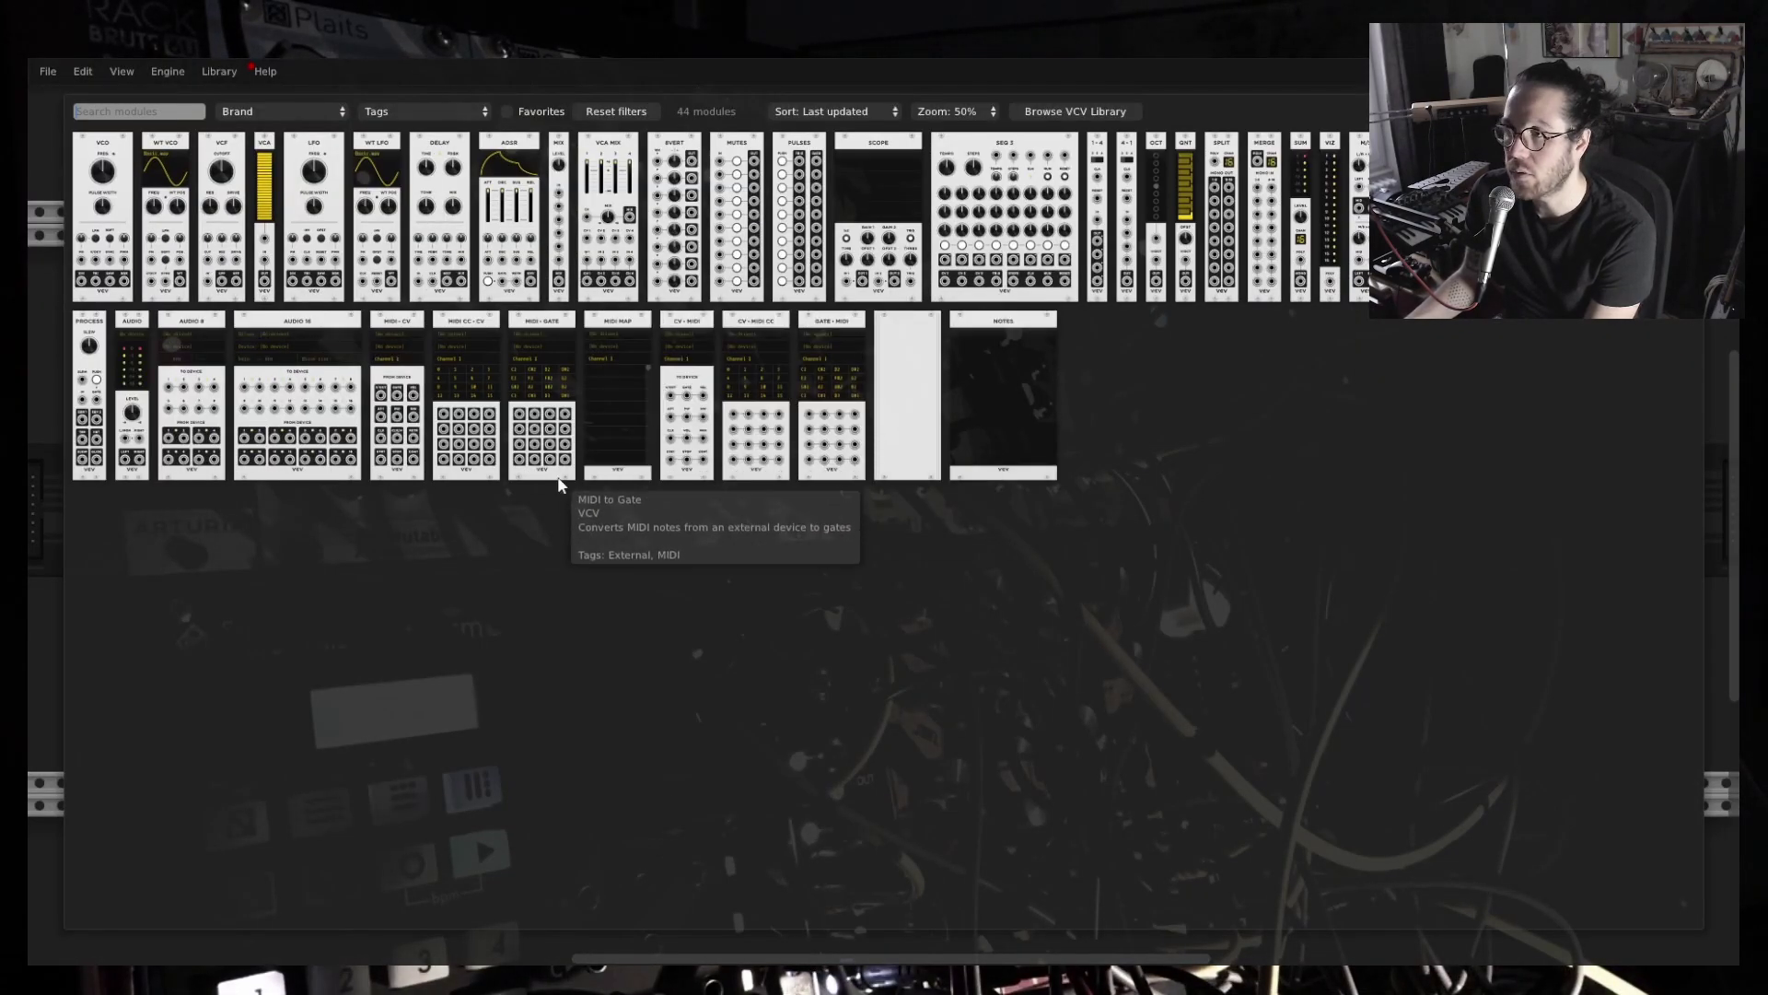
left_click(175, 233)
scroll(709, 776, "down", 8)
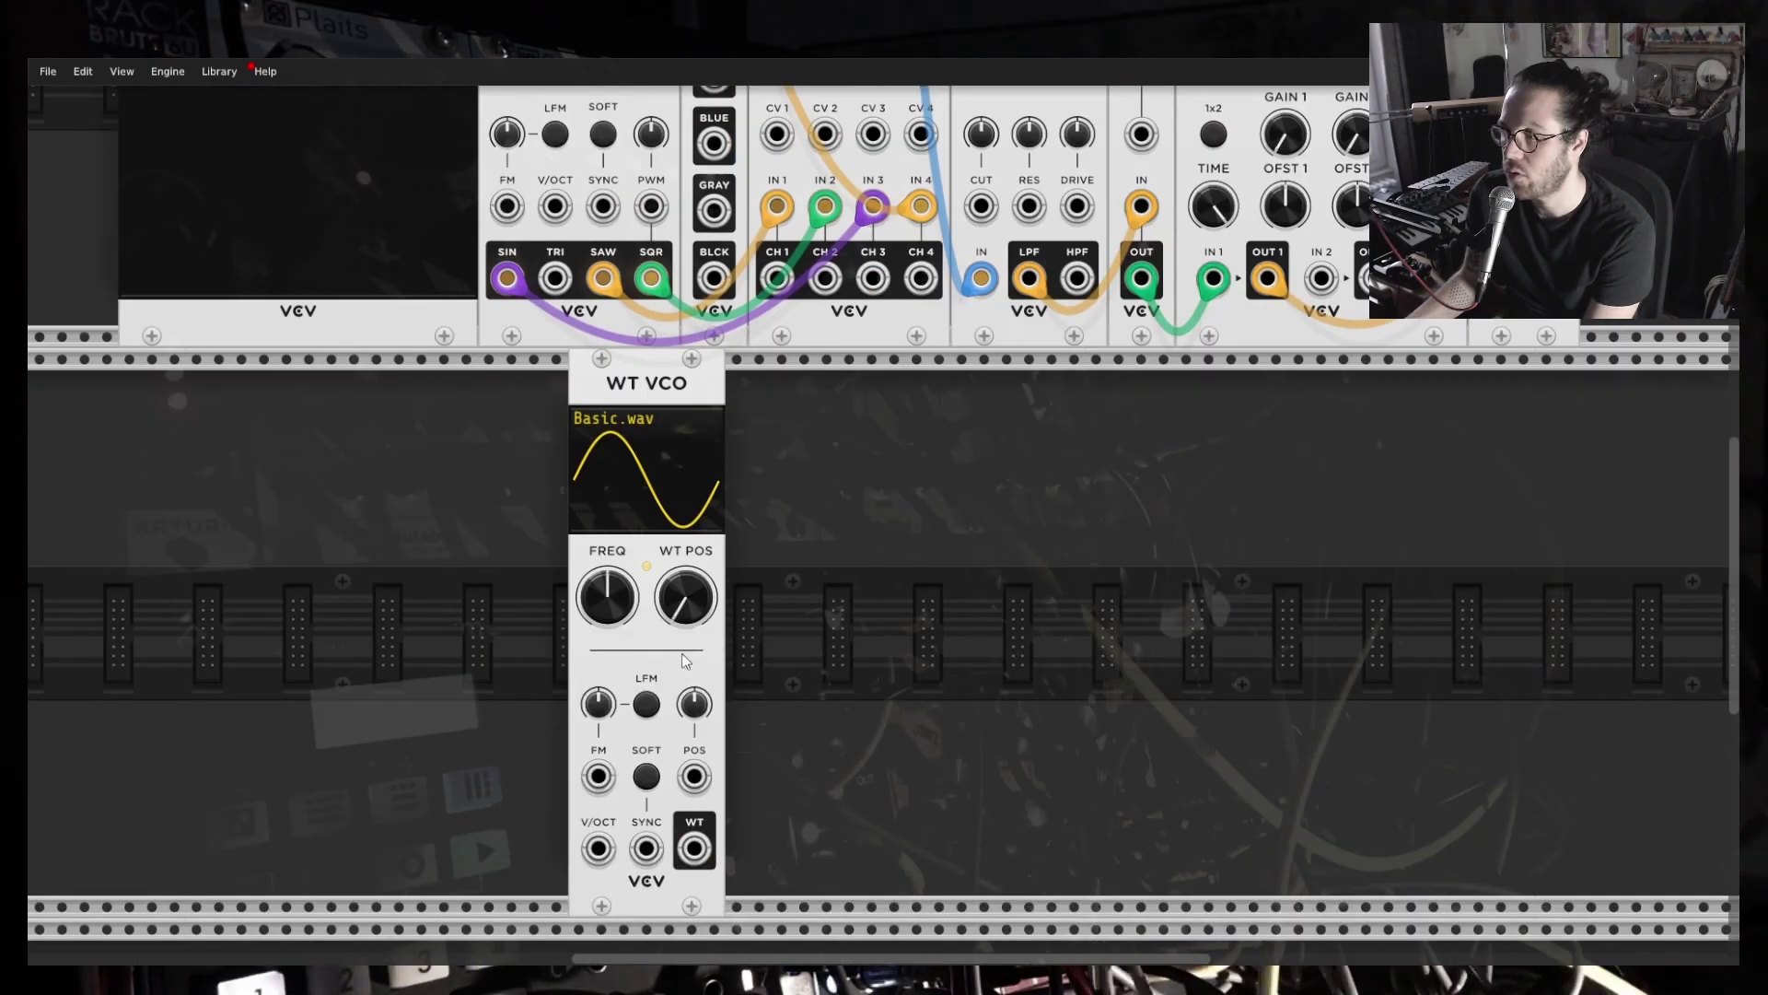
left_click_drag(696, 609, 697, 568)
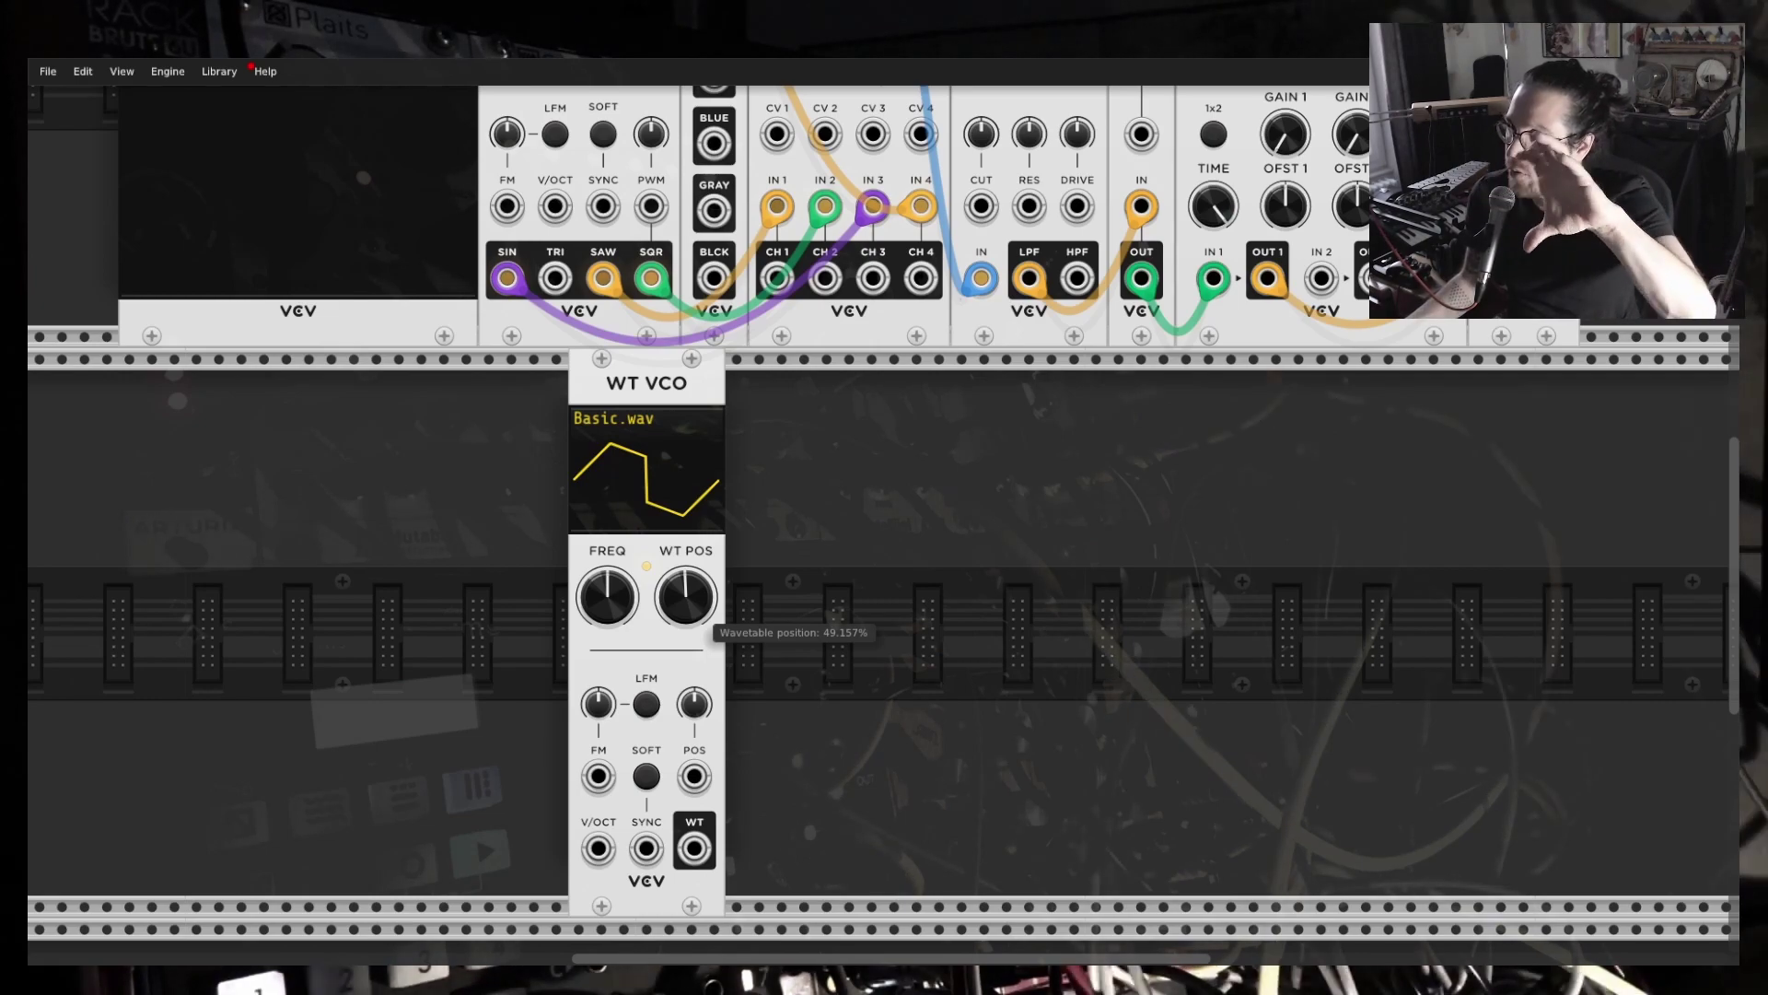
mouse_move(686, 597)
left_mouse_down()
mouse_move(686, 619)
mouse_move(687, 562)
mouse_move(686, 606)
left_mouse_up()
Delete the WT VCO module from the lower row.
left_click_drag(889, 732, 555, 691)
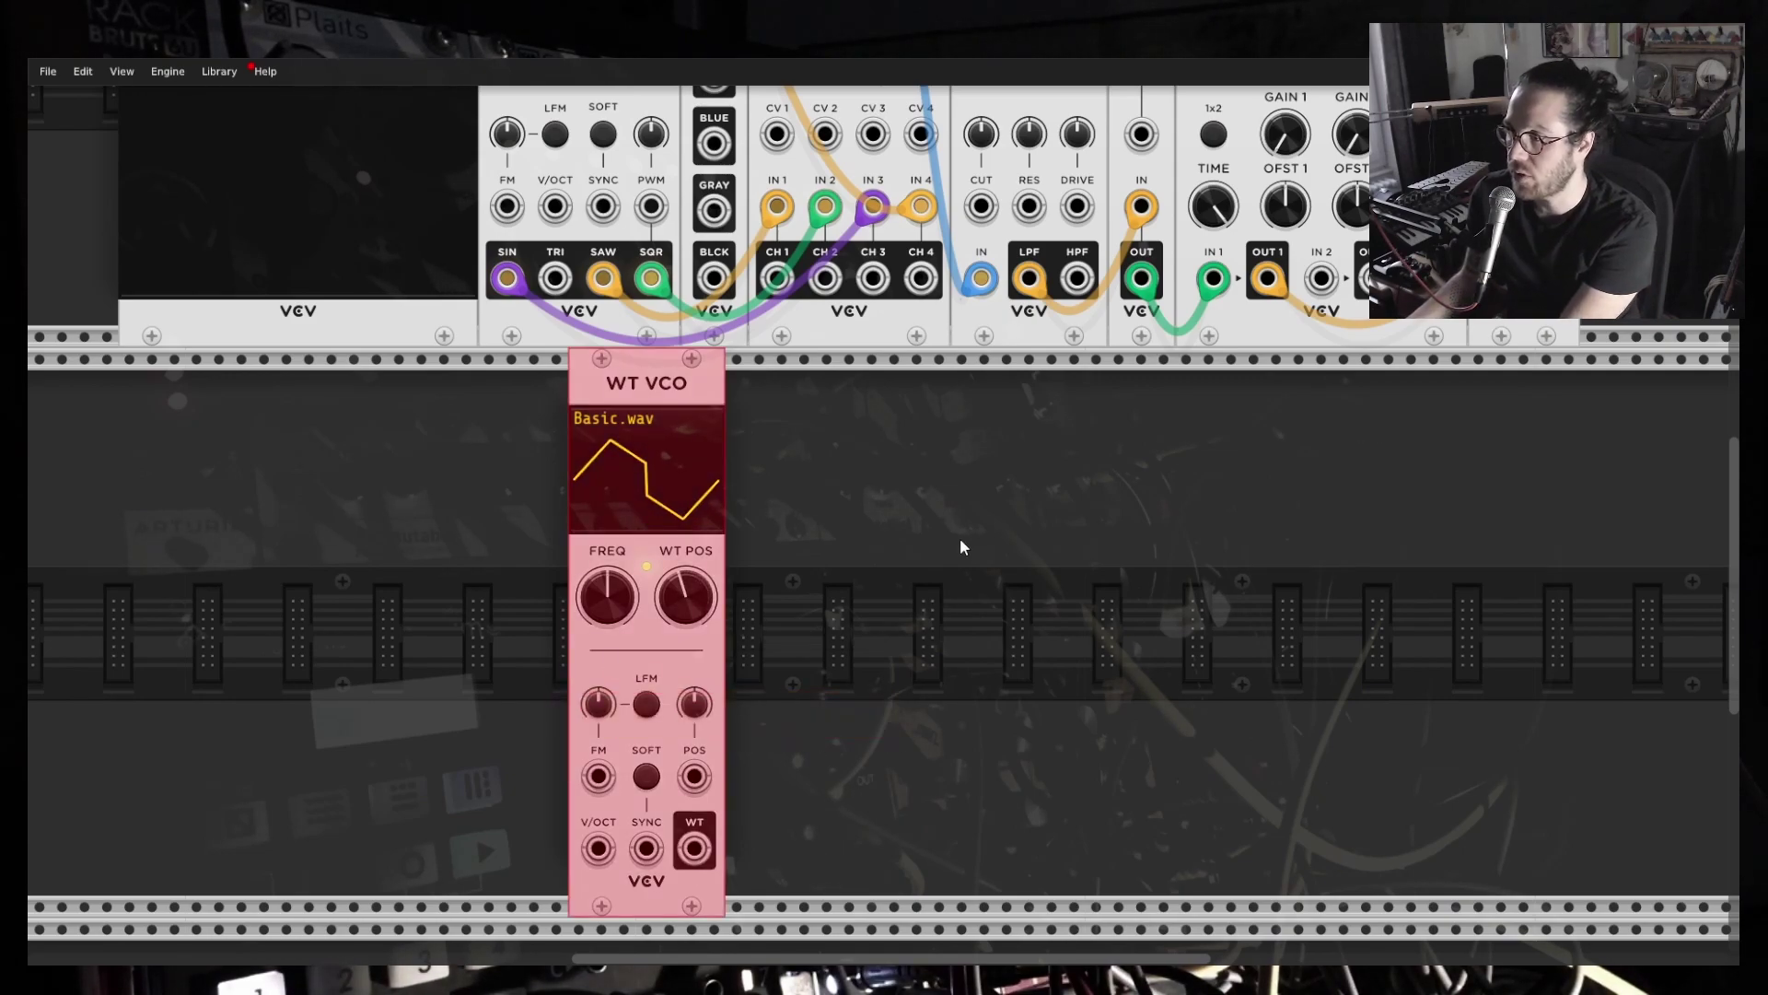
key("Delete")
Delete the noise module and the VCA MIX module from the patch.
scroll(920, 604, "up", 5)
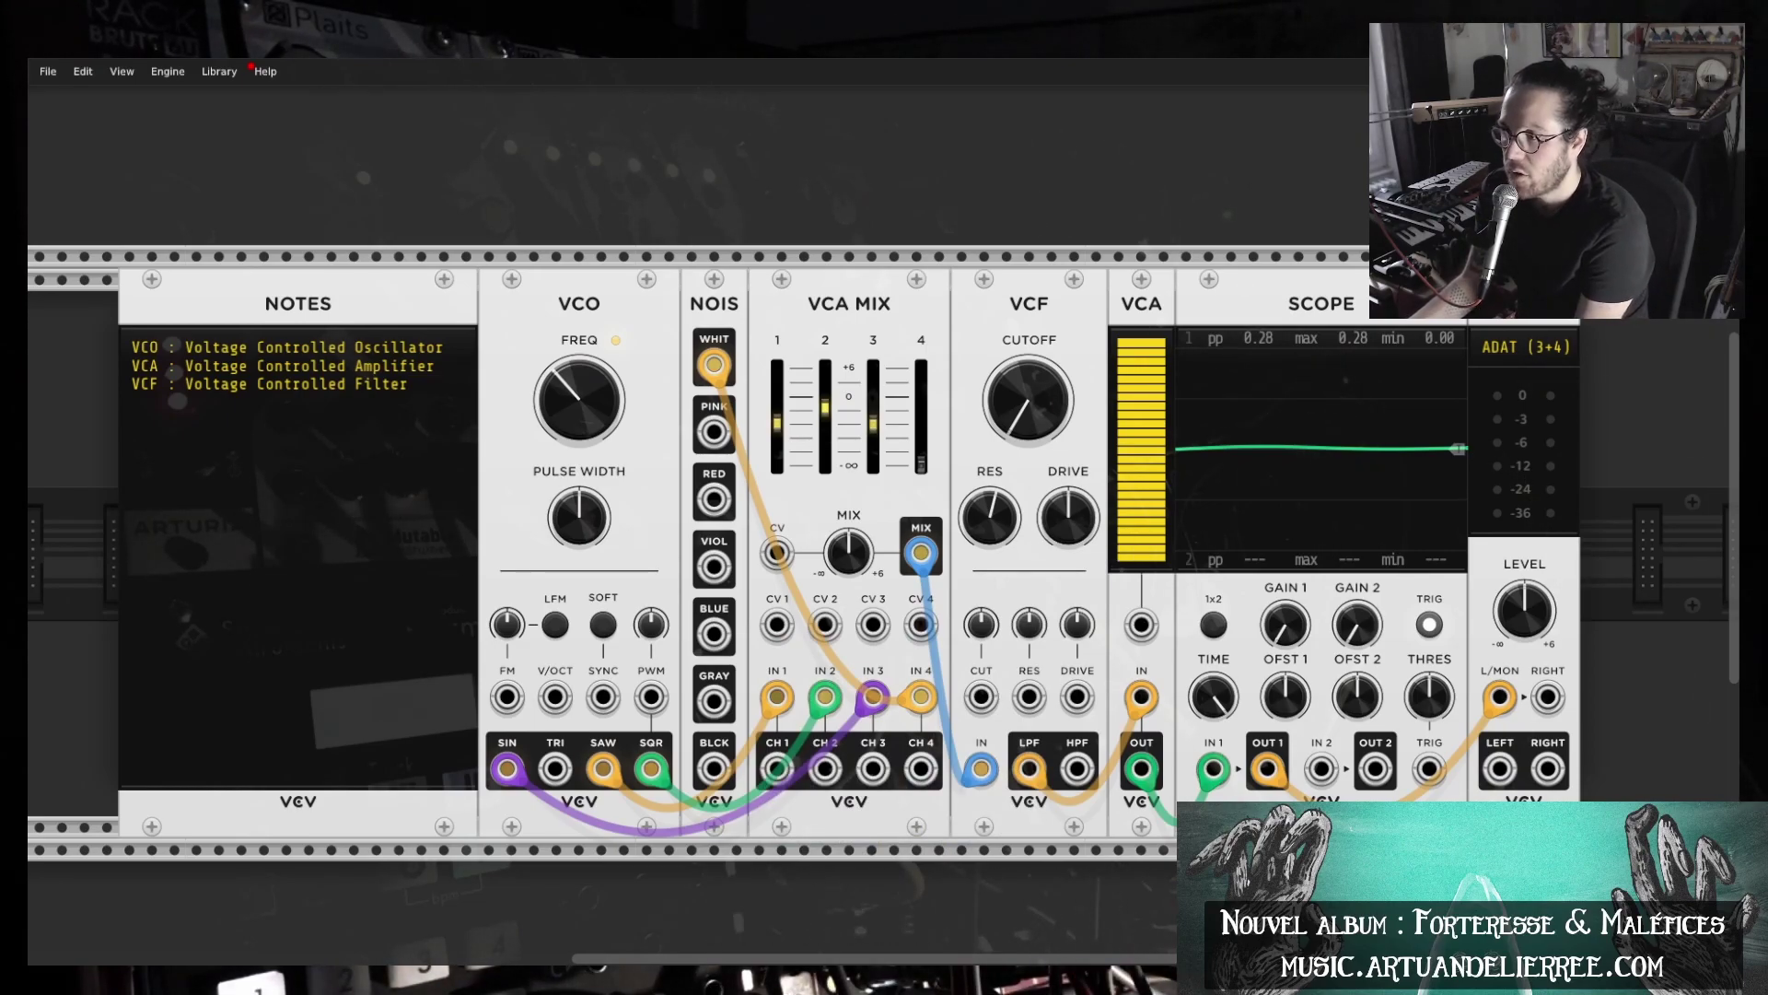
left_click_drag(724, 208, 882, 605)
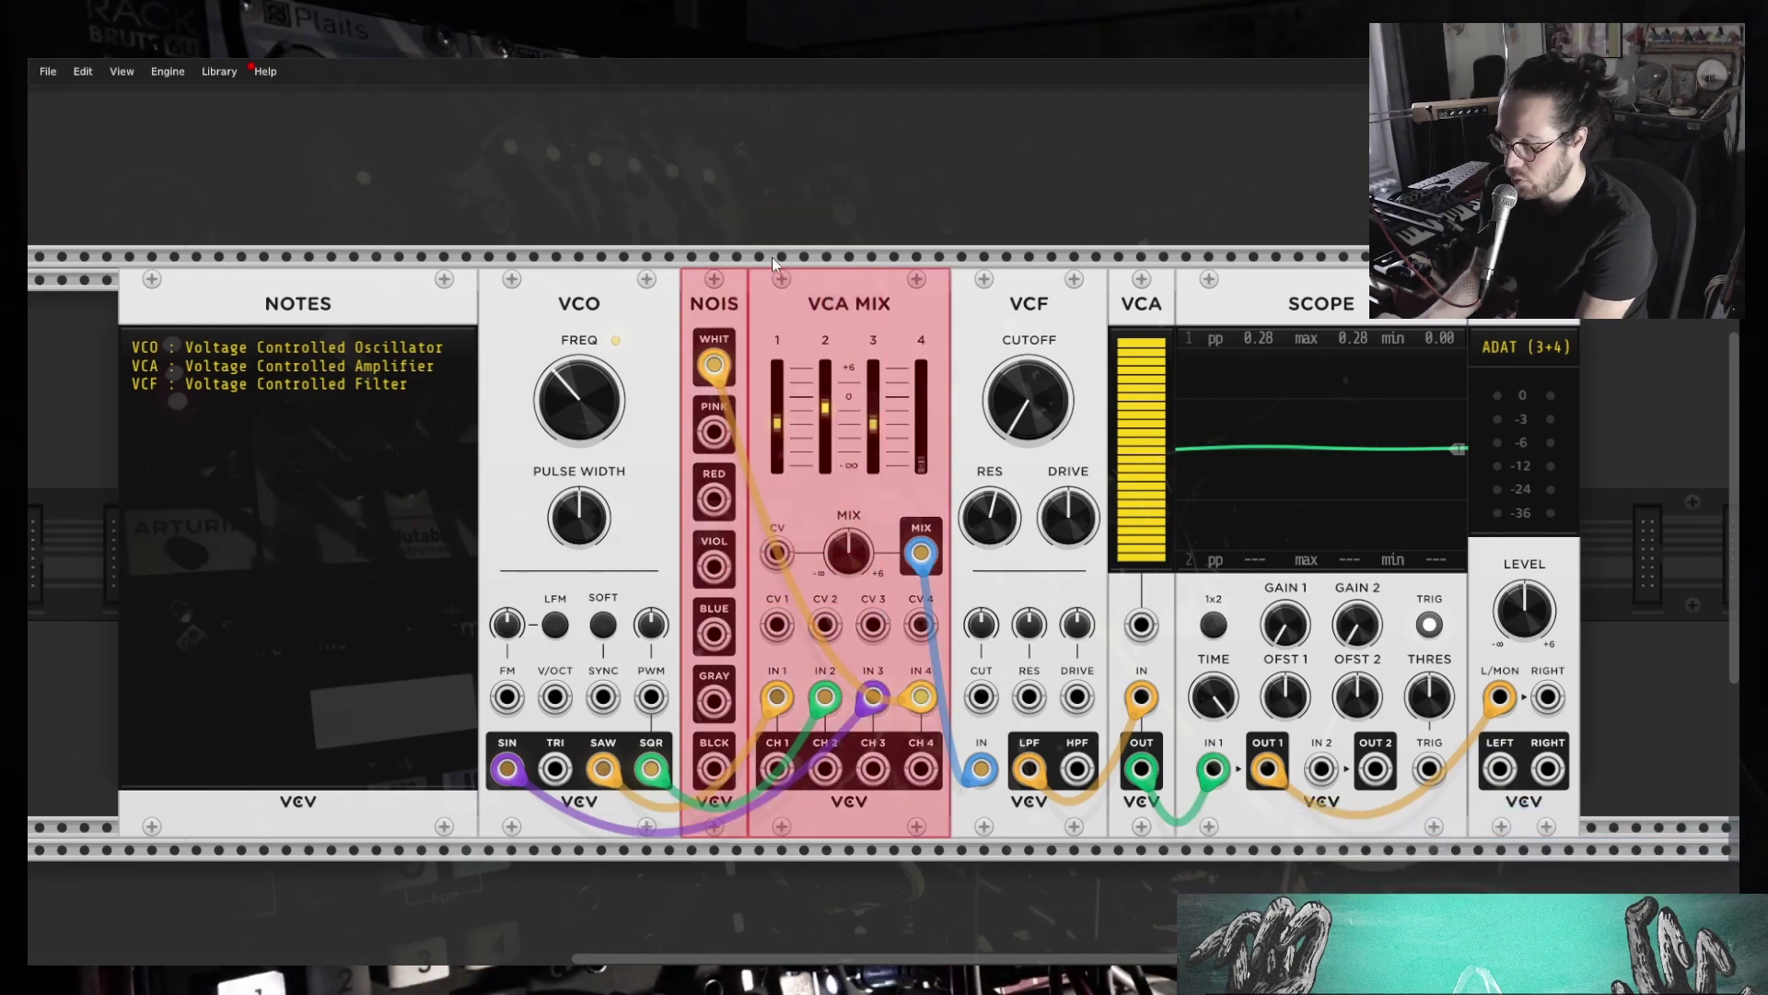
left_click(691, 222)
left_click(727, 288)
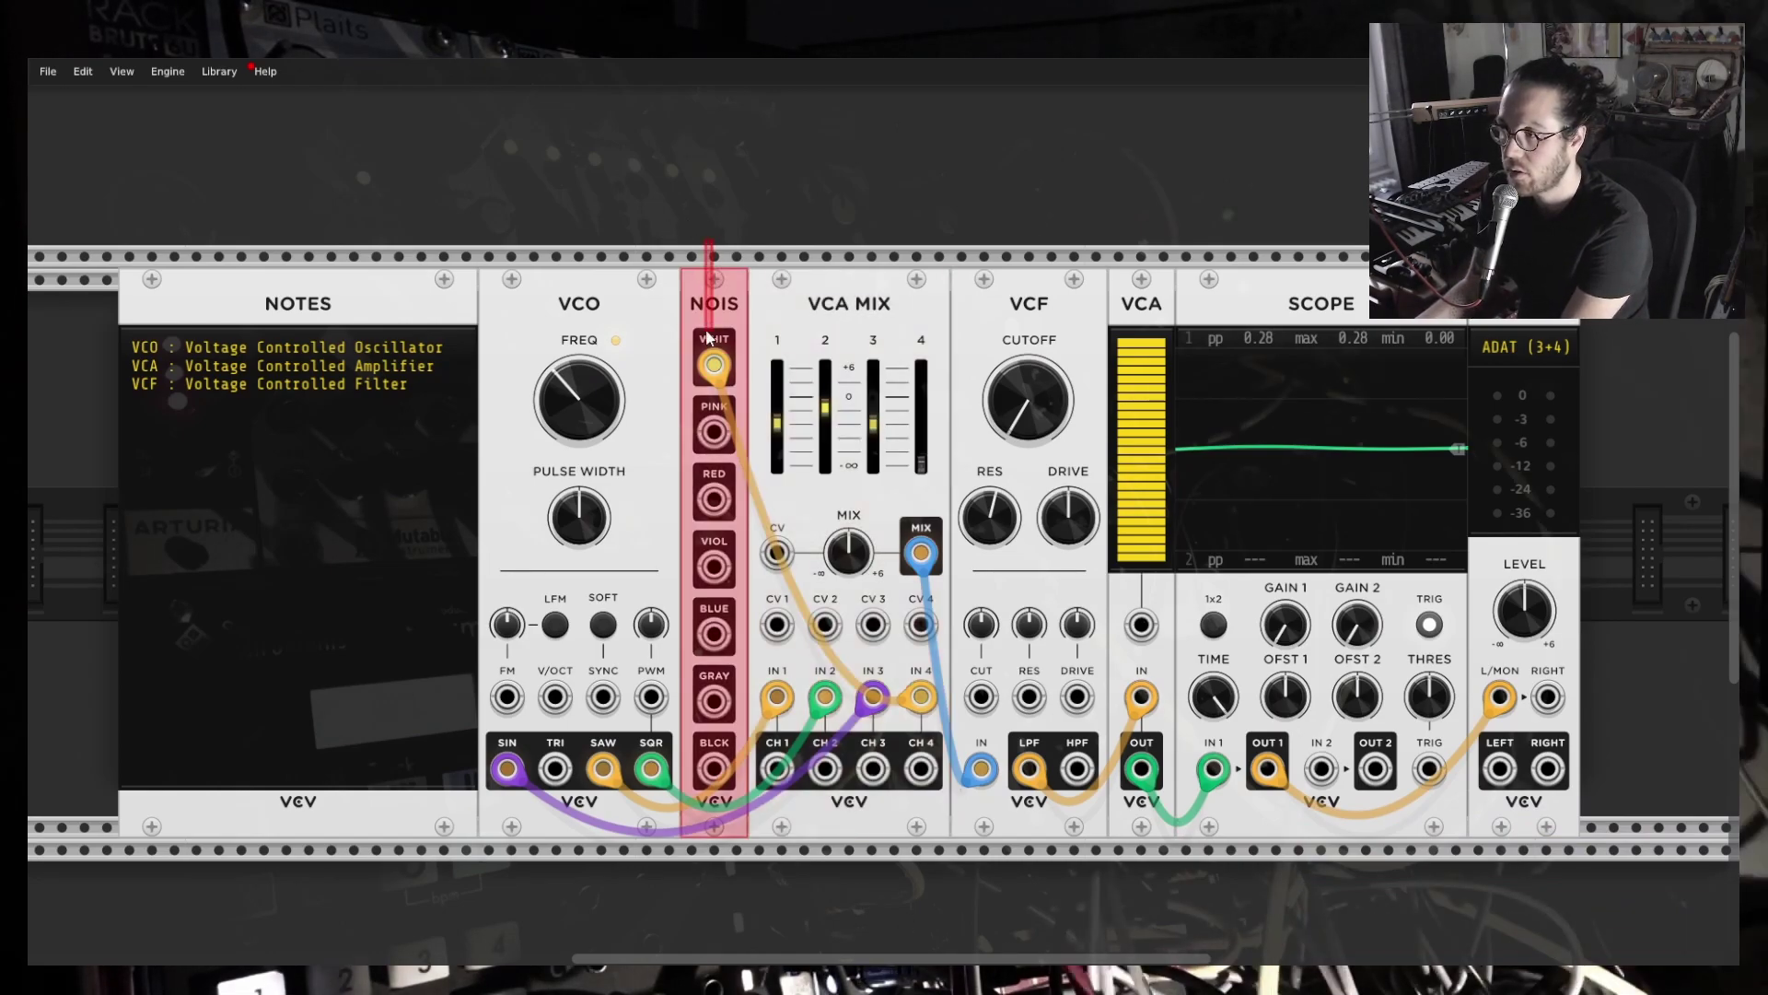
key("Delete")
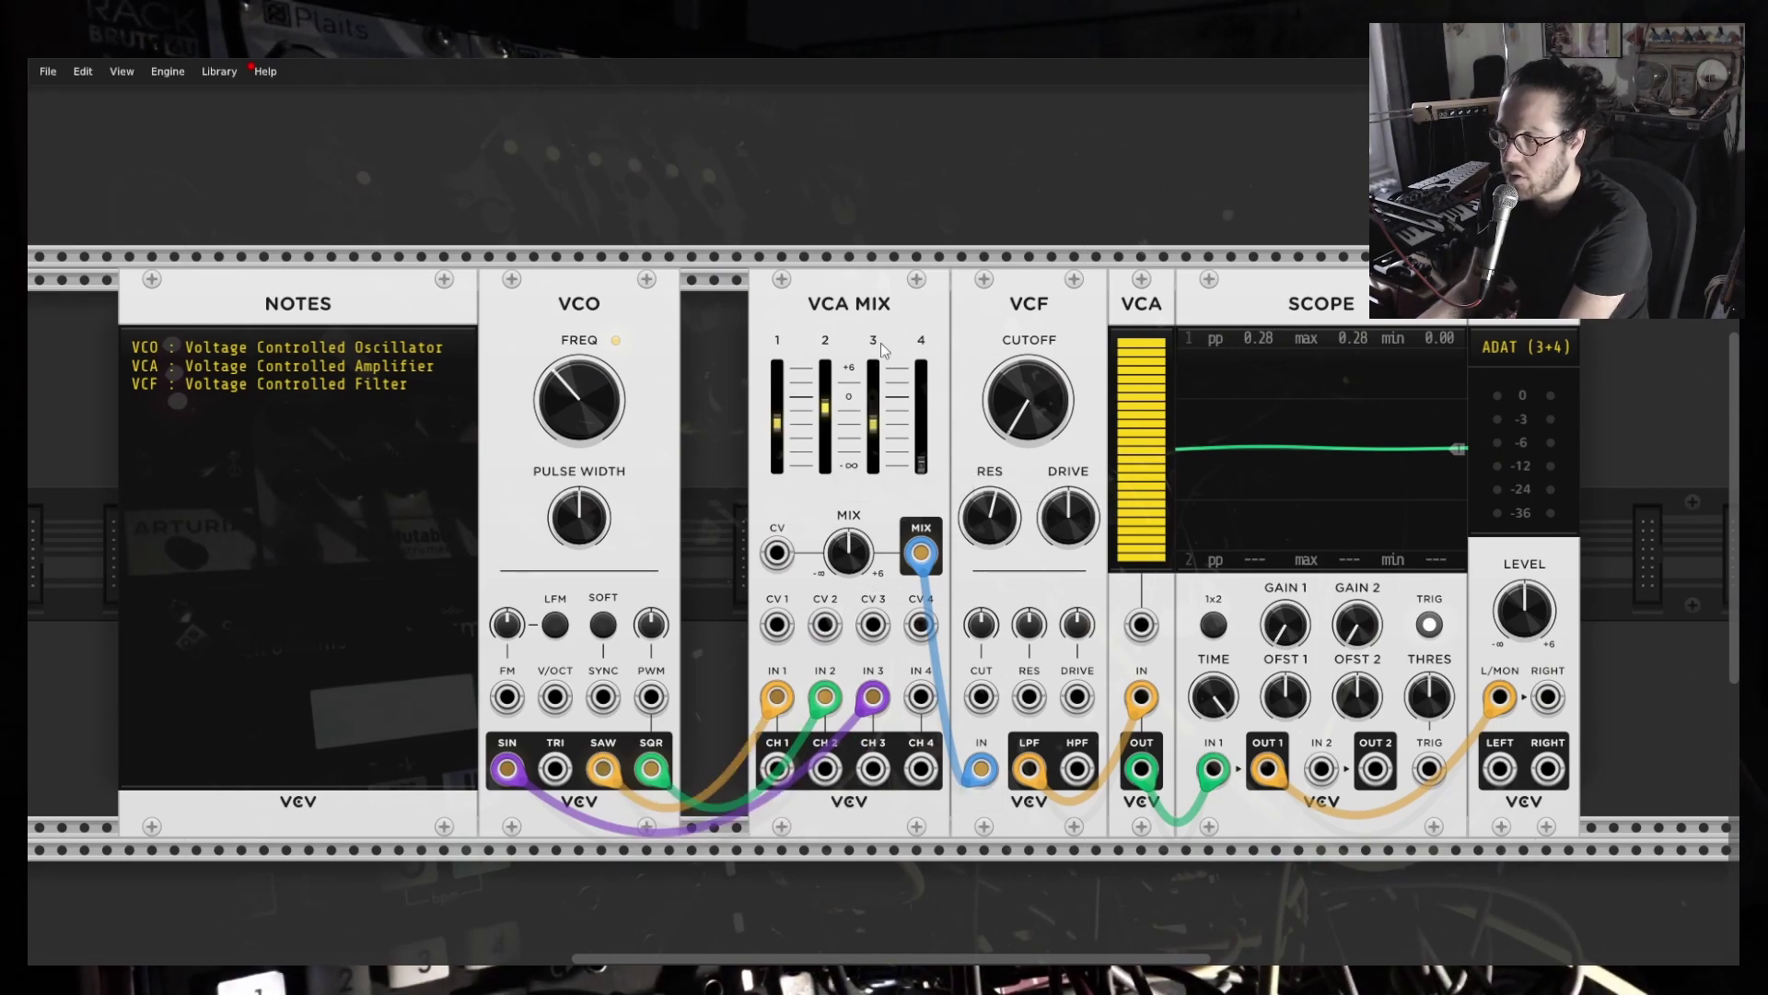
left_click(833, 313)
key("Delete")
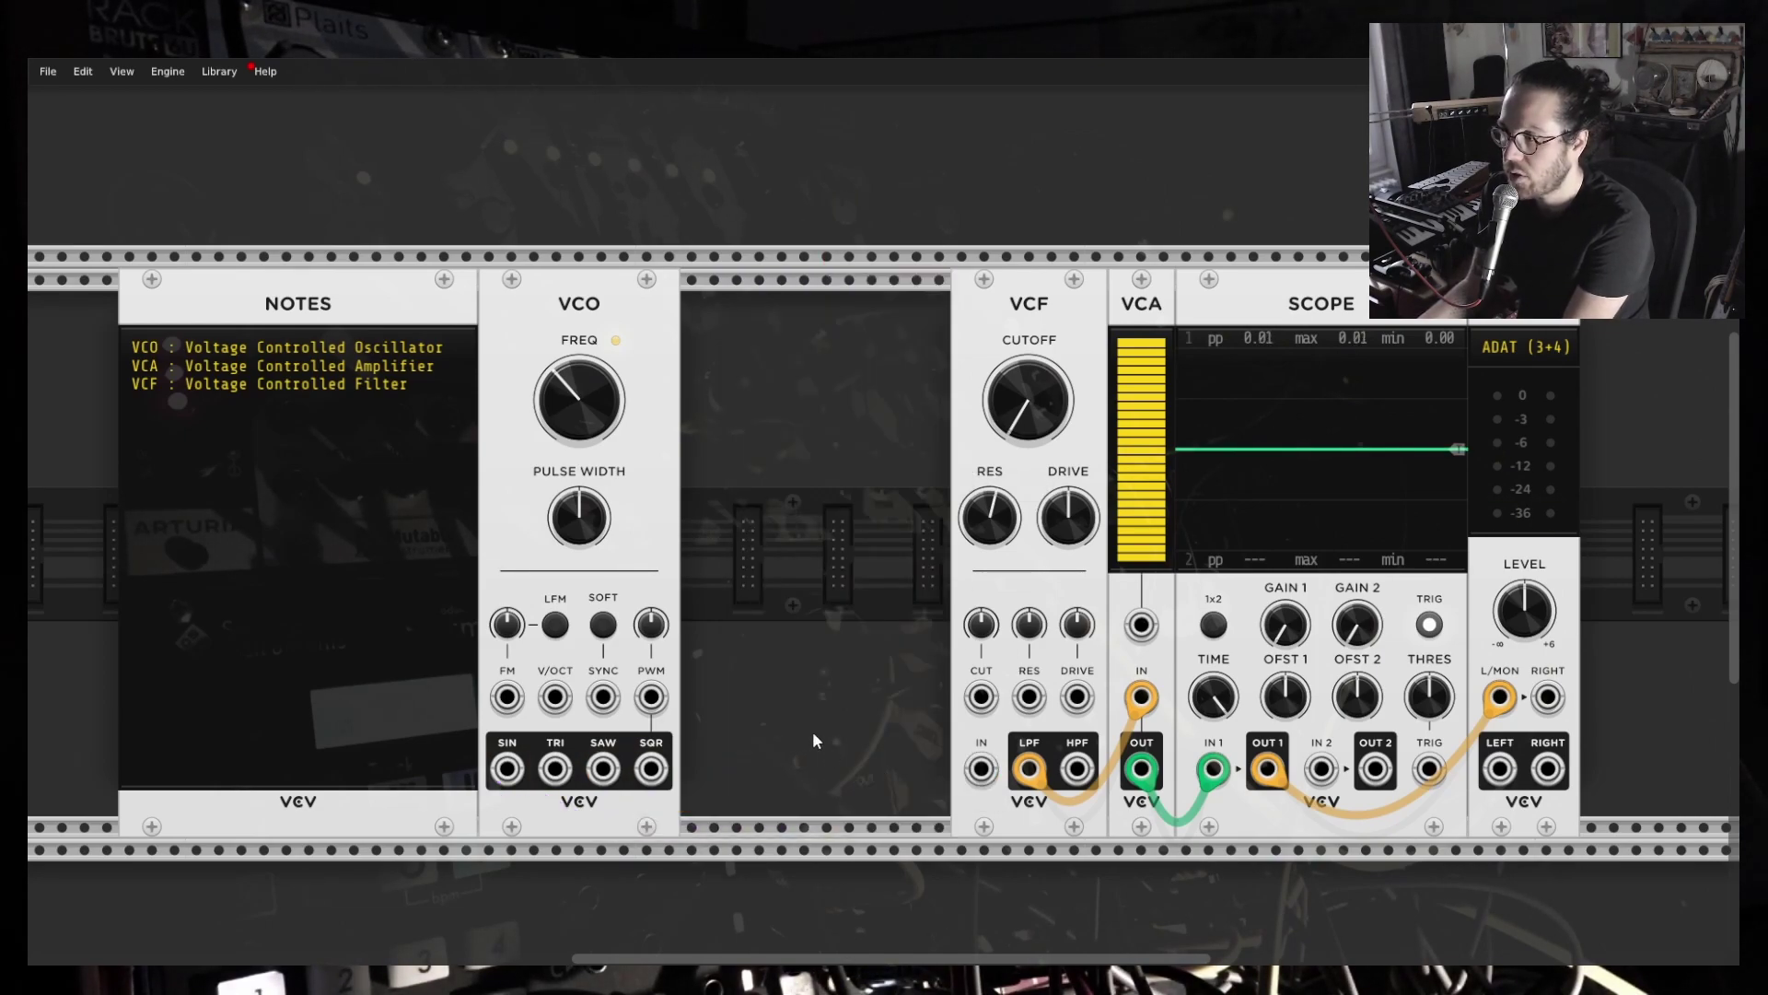
Move the VCO directly beside the VCF and patch its sawtooth output into the filter input.
left_click_drag(625, 312, 895, 312)
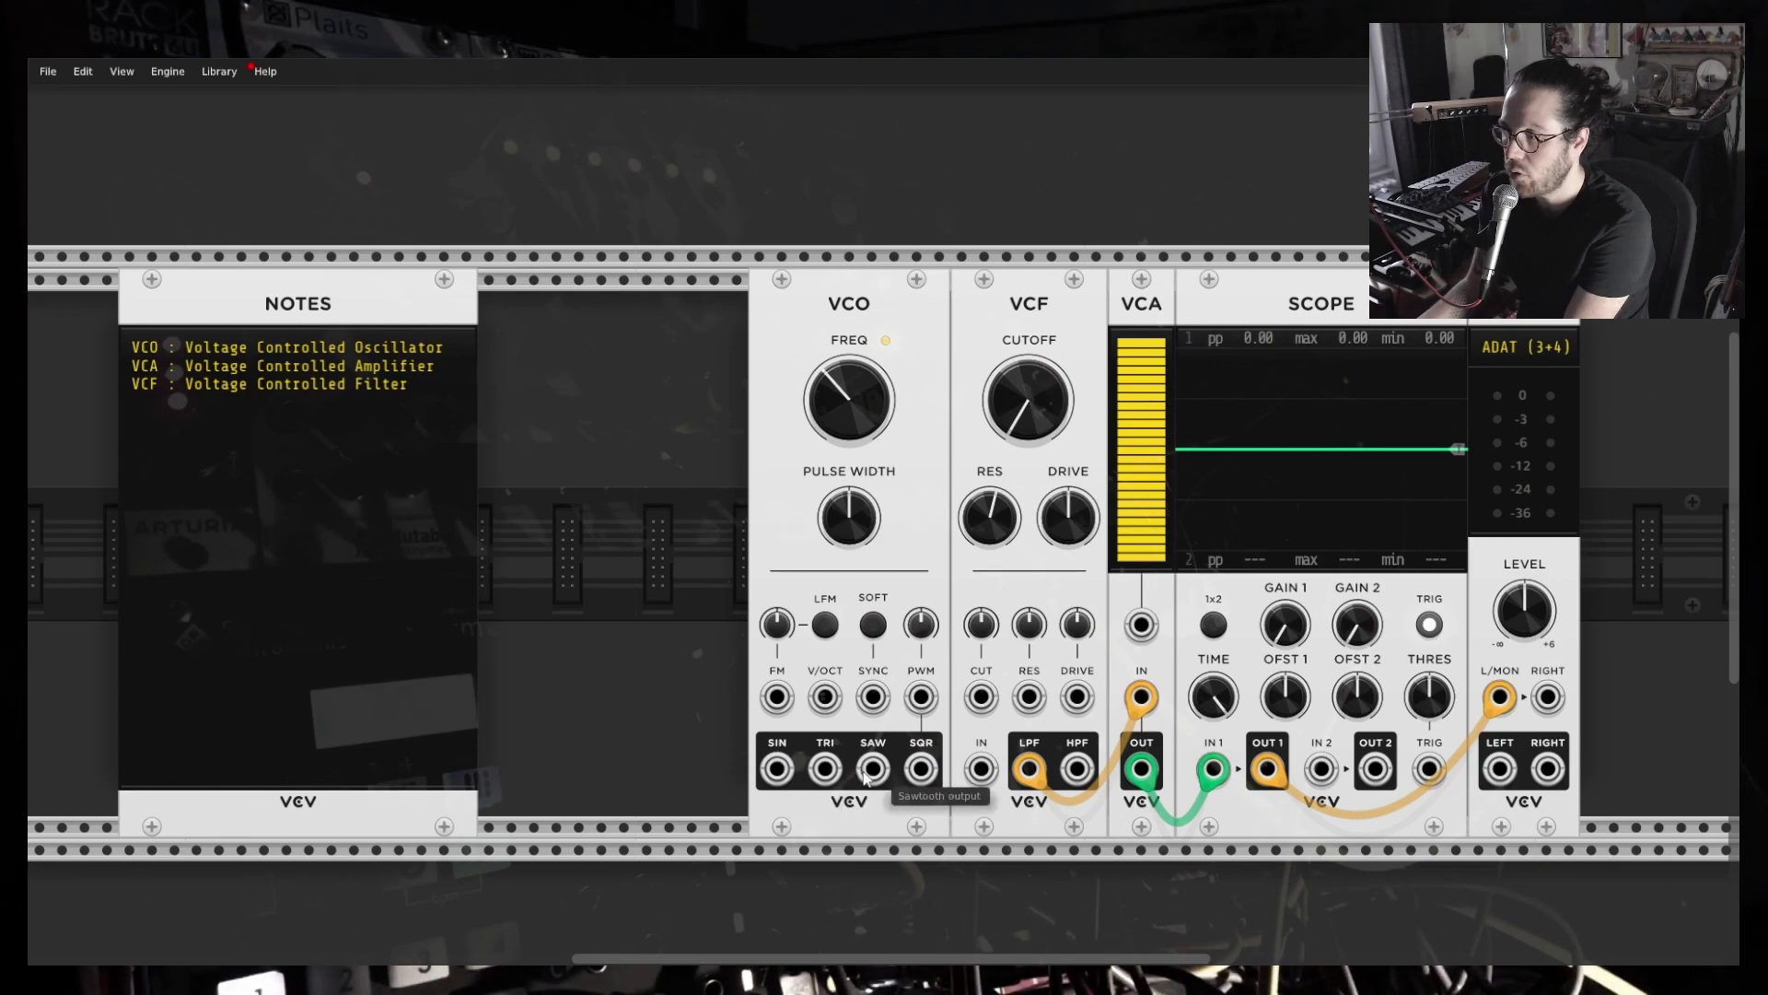
left_click_drag(870, 777, 981, 781)
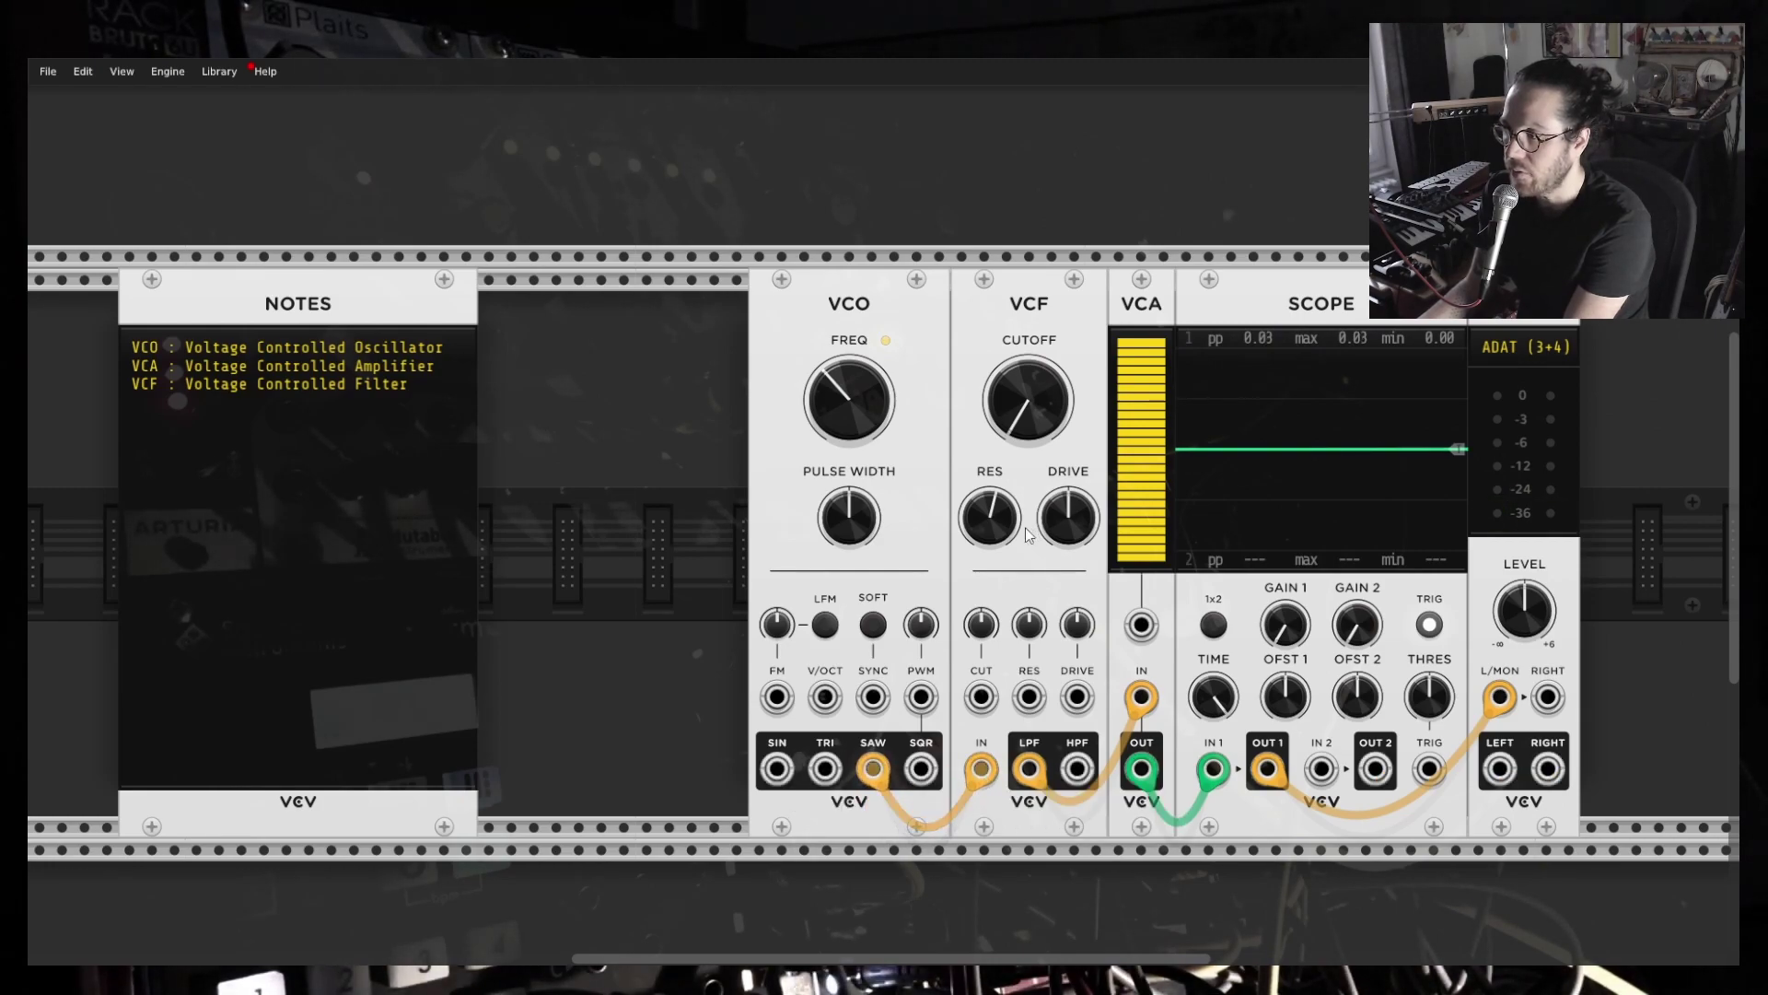
Sweep the VCF cutoff on the saw wave, first at minimum resonance and again with resonance raised slightly past halfway.
left_click_drag(1029, 400, 1029, 356)
left_click_drag(990, 518, 990, 564)
left_click_drag(1029, 356, 1042, 396)
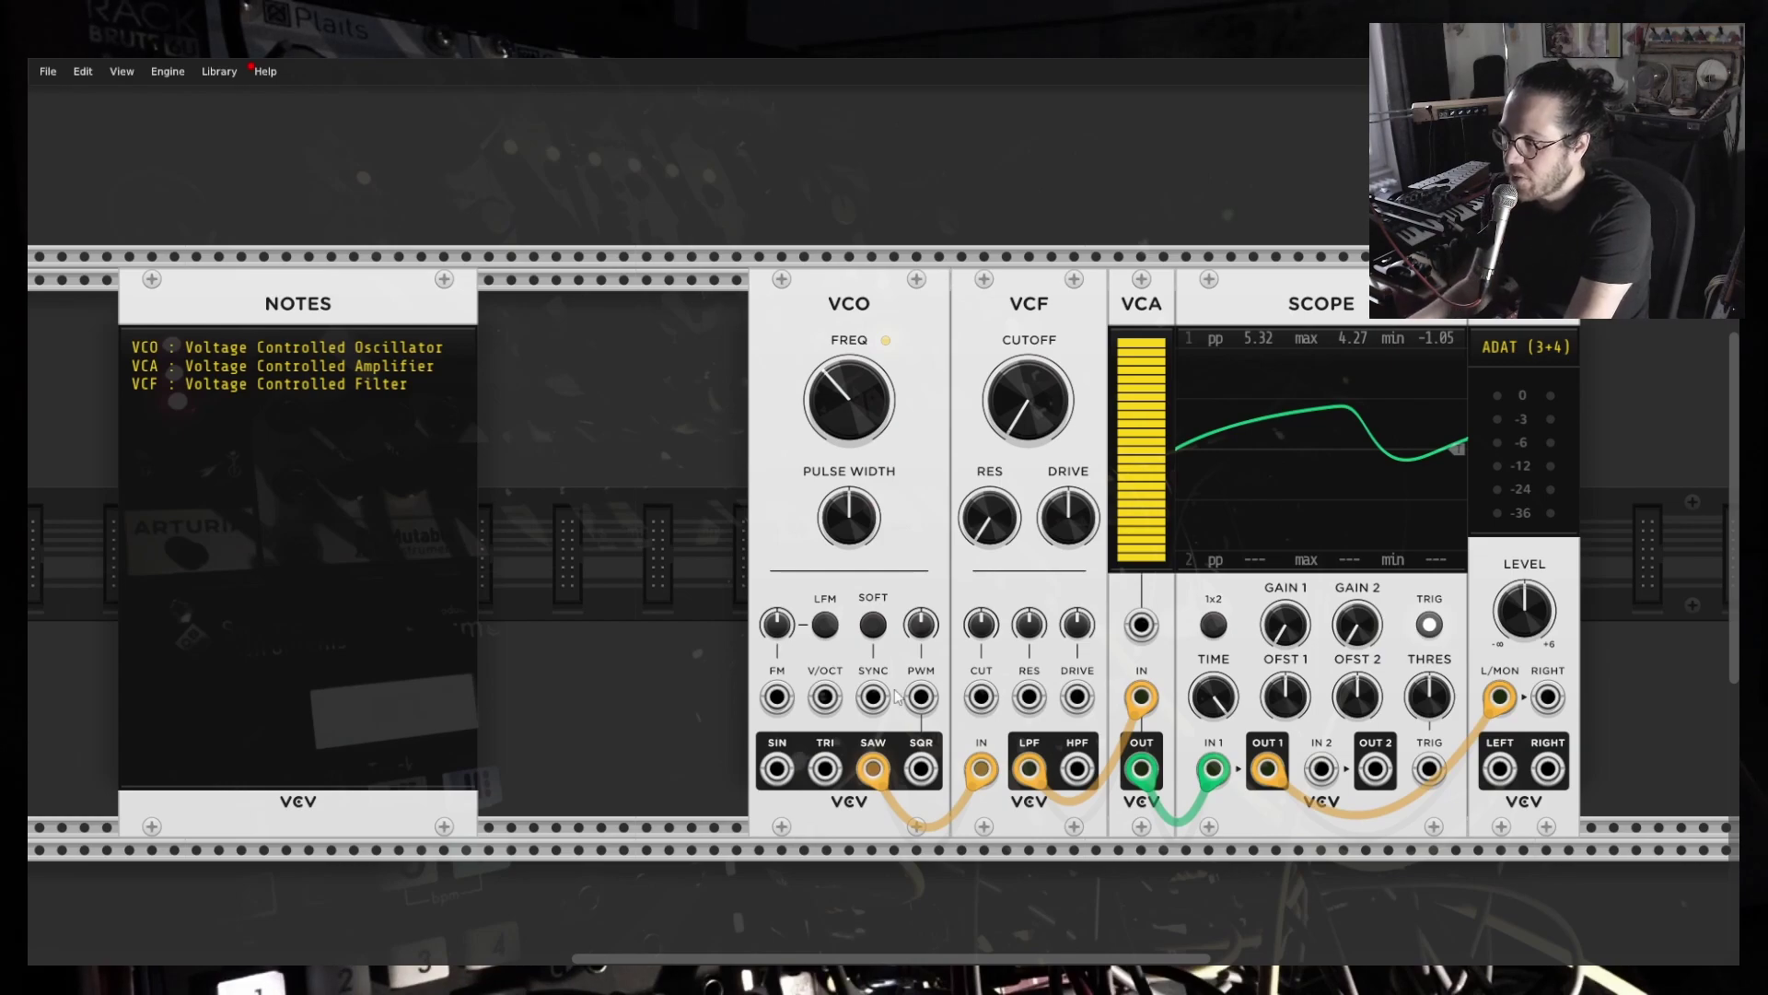
left_click_drag(999, 396, 1004, 446)
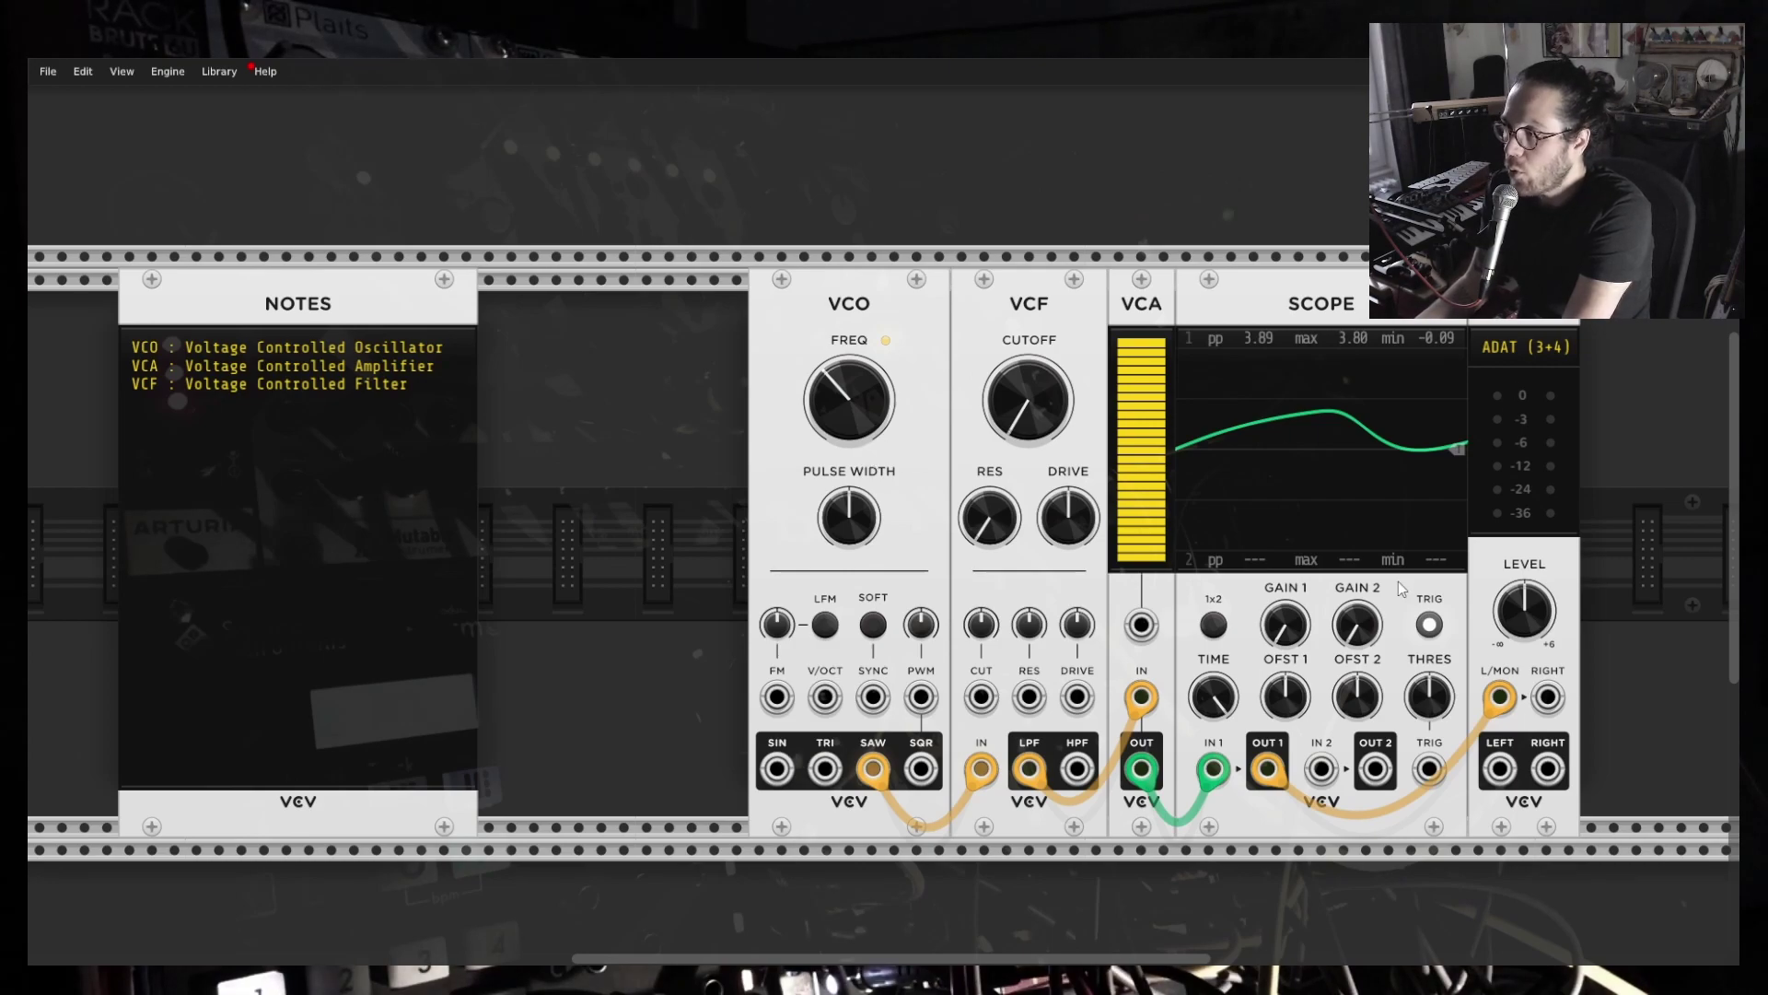
left_click_drag(1055, 426, 1077, 493)
left_click_drag(1016, 545, 1017, 502)
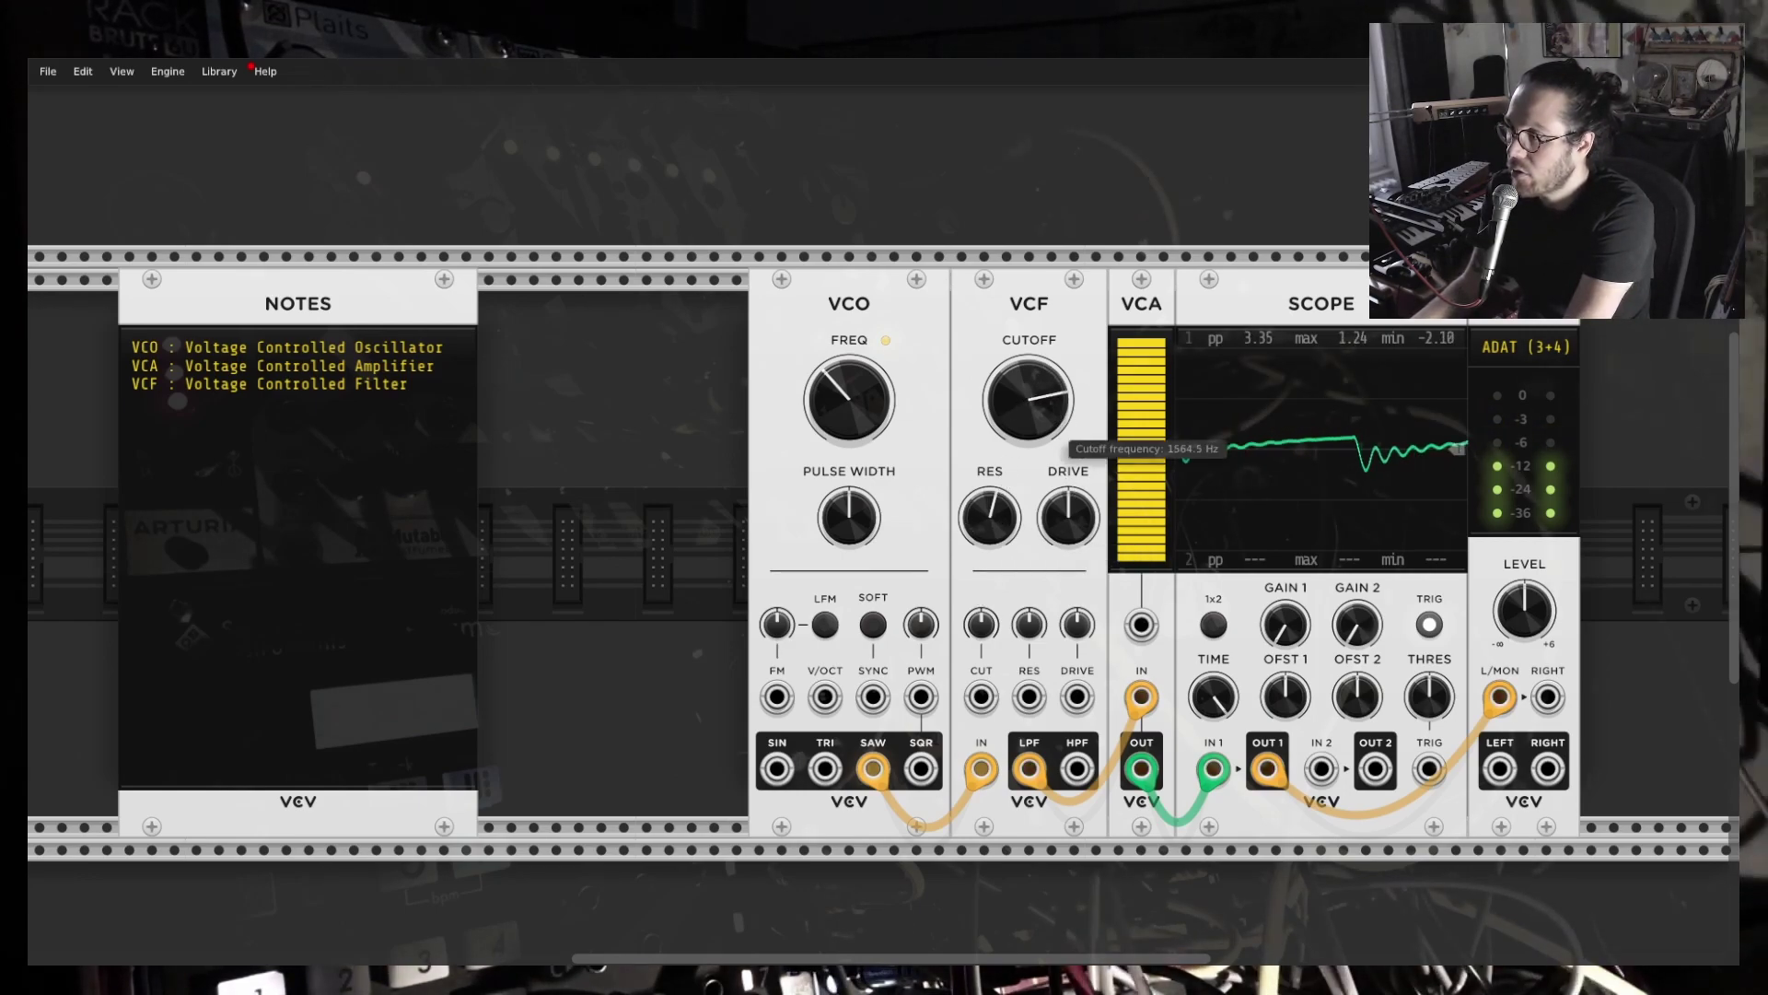
Vary the VCF cutoff and resonance together on the saw wave, bringing resonance to about 59.5%.
left_click_drag(1026, 417, 1026, 433)
left_click_drag(1002, 508, 1002, 484)
left_click_drag(1025, 417, 1025, 442)
left_click_drag(1003, 511, 1002, 497)
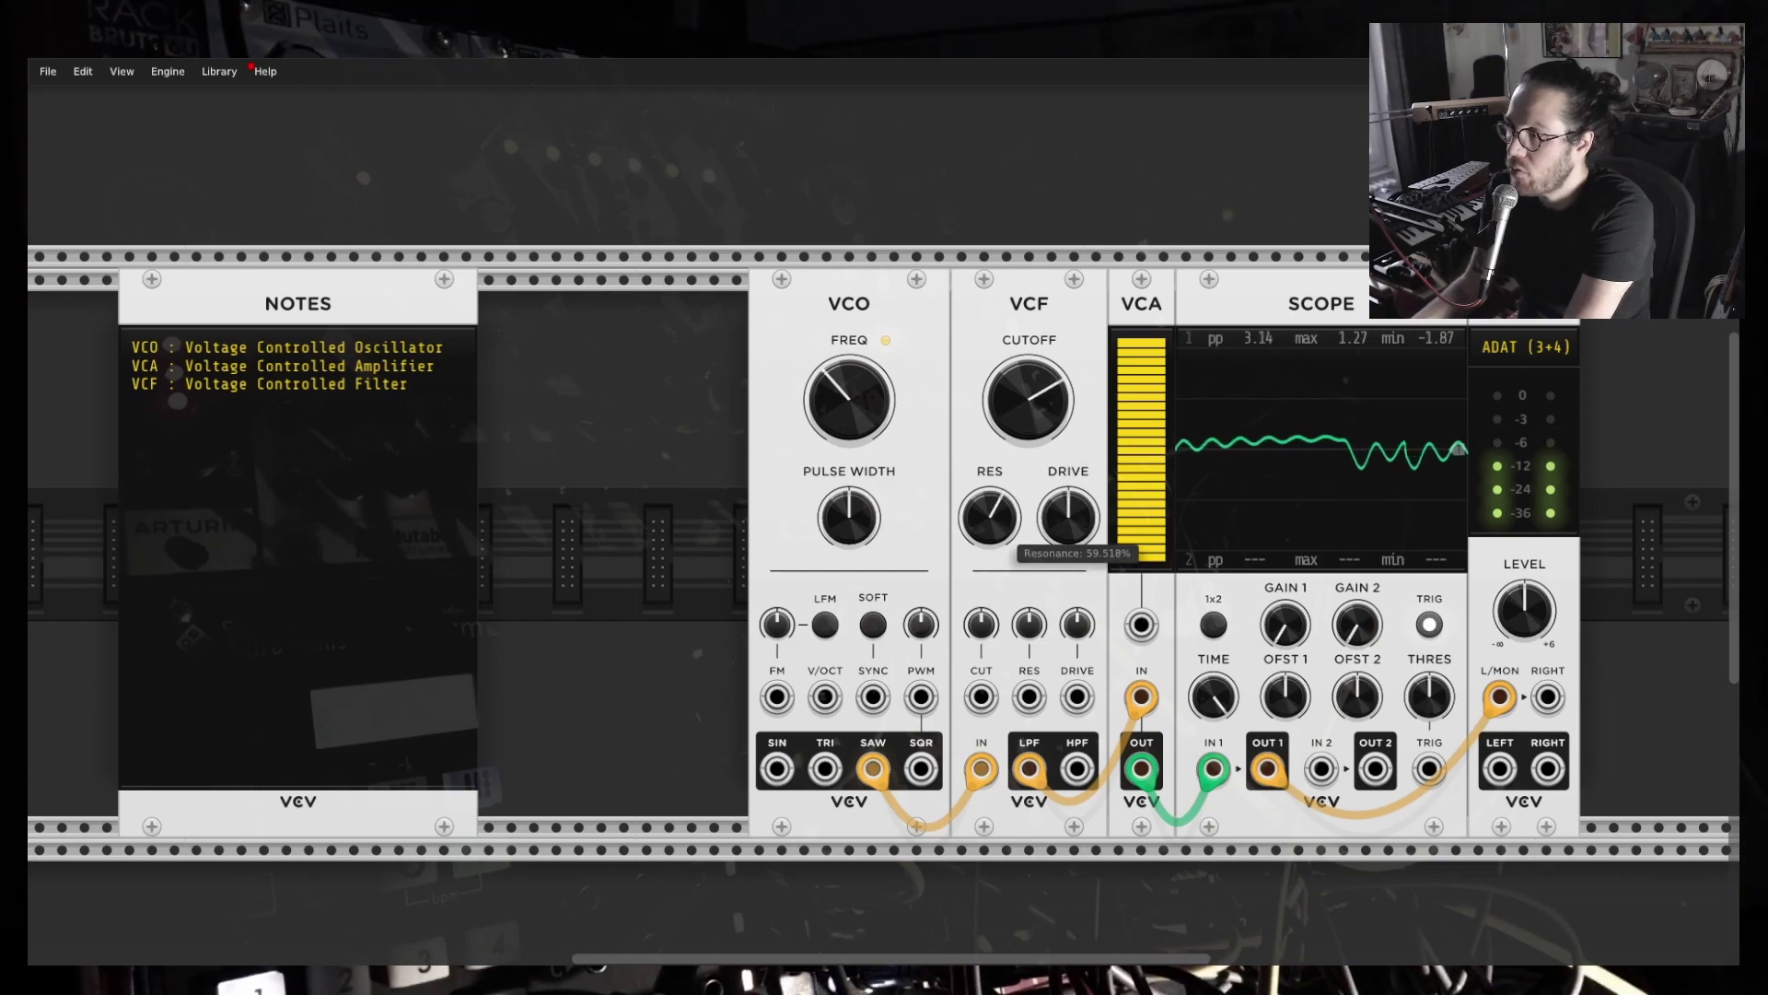
Bring the VCO frequency to its center position and turn the VCF cutoff and resonance down to minimum.
left_click_drag(849, 401, 848, 379)
mouse_move(848, 401)
left_mouse_down()
mouse_move(849, 359)
mouse_move(848, 478)
mouse_move(848, 417)
mouse_move(848, 461)
mouse_move(873, 401)
left_mouse_up()
mouse_move(1018, 424)
left_click_drag(1005, 385, 964, 579)
left_click_drag(989, 516, 989, 599)
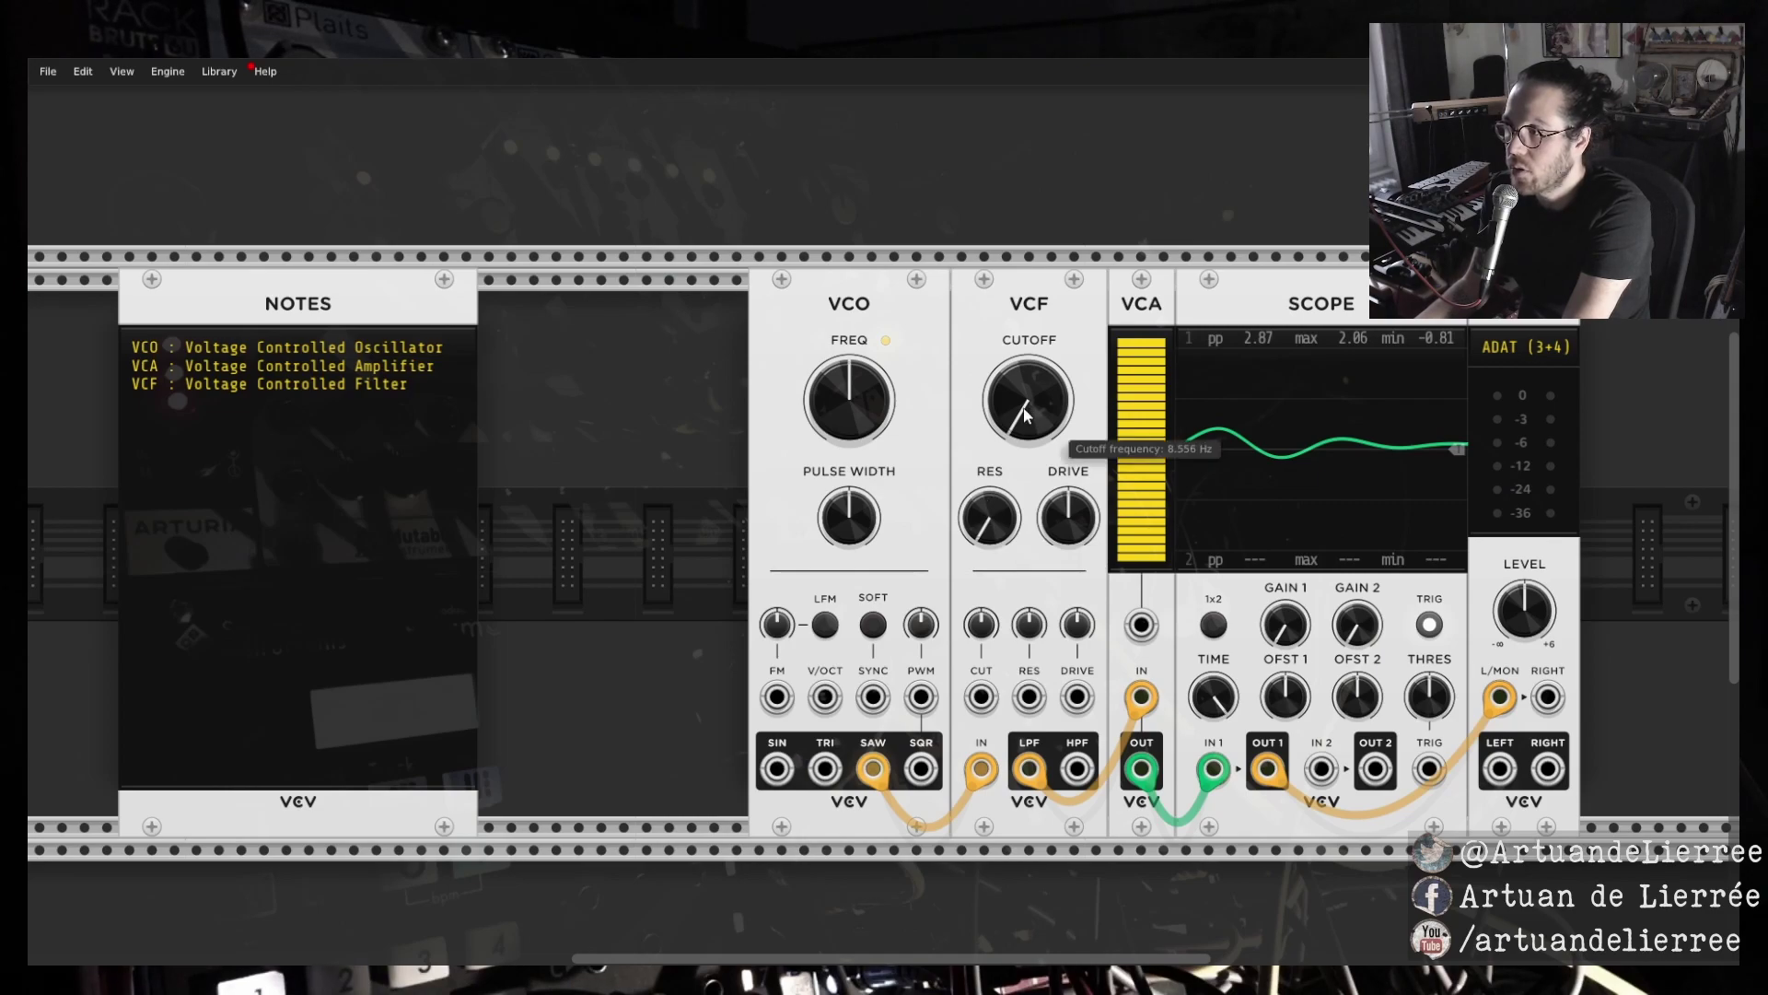
Sweep the VCF cutoff up and down at minimum resonance, finishing at roughly three quarters of its range.
mouse_move(1028, 401)
left_mouse_down()
mouse_move(1028, 363)
mouse_move(1016, 417)
left_mouse_up()
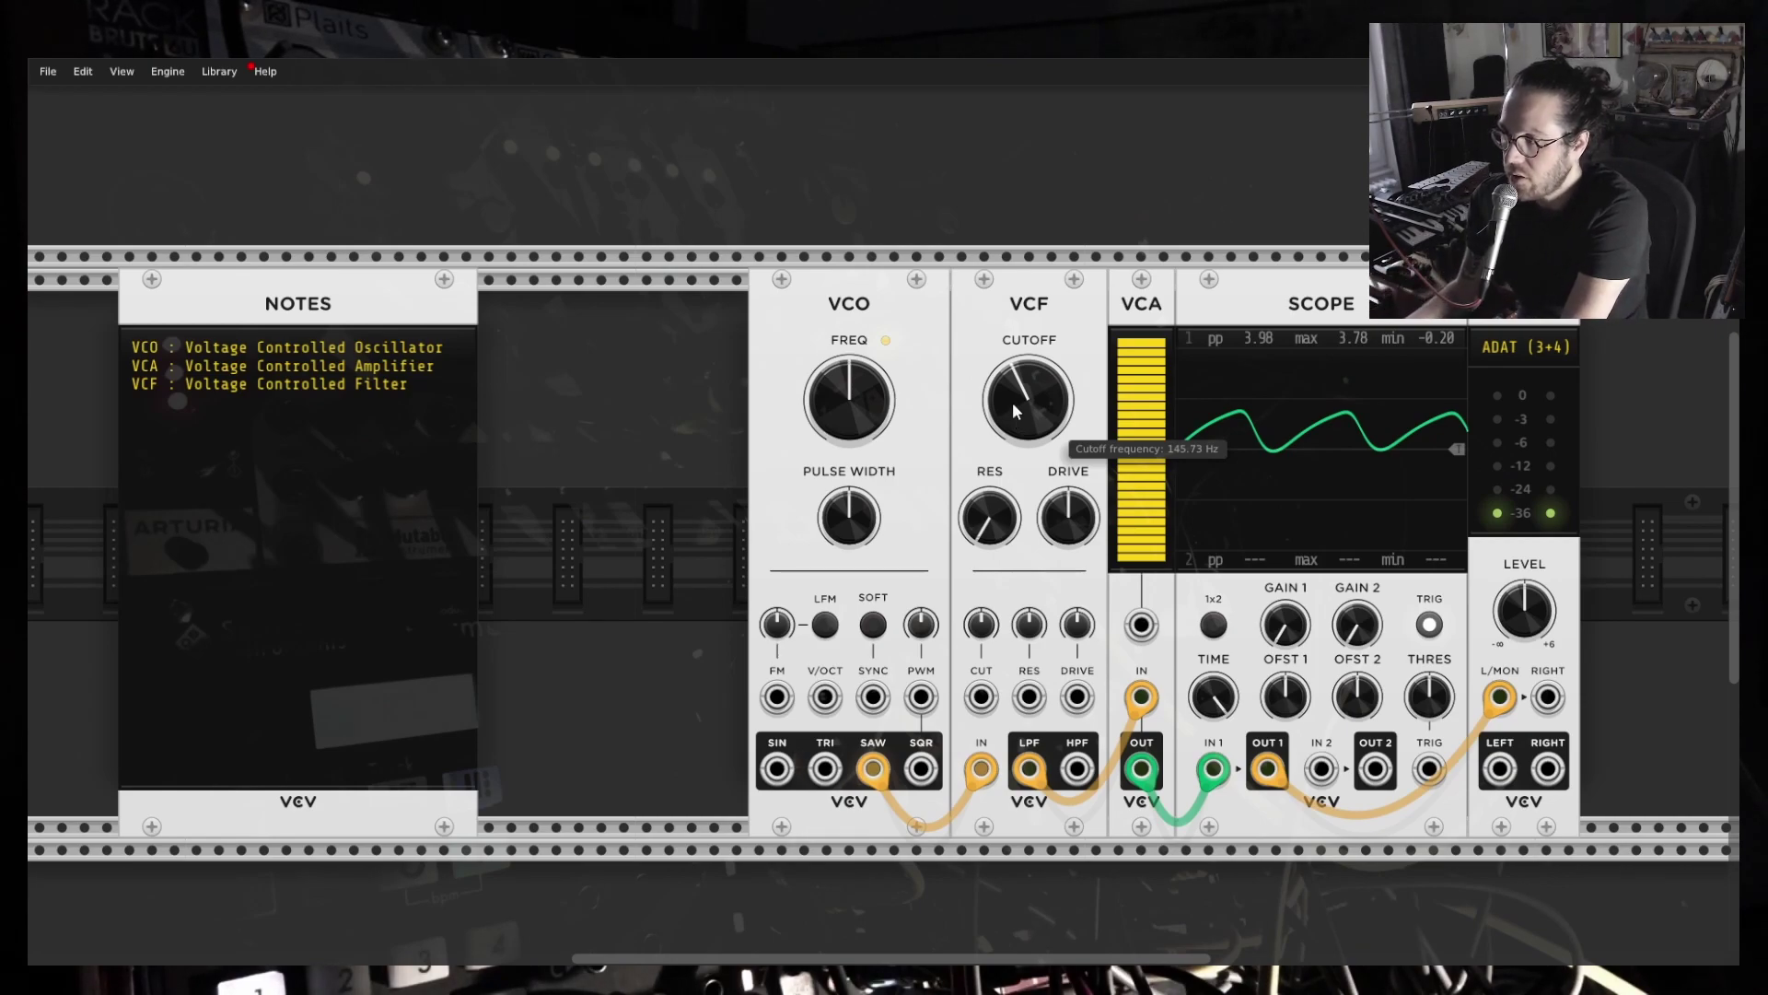
left_click_drag(1013, 402, 1050, 430)
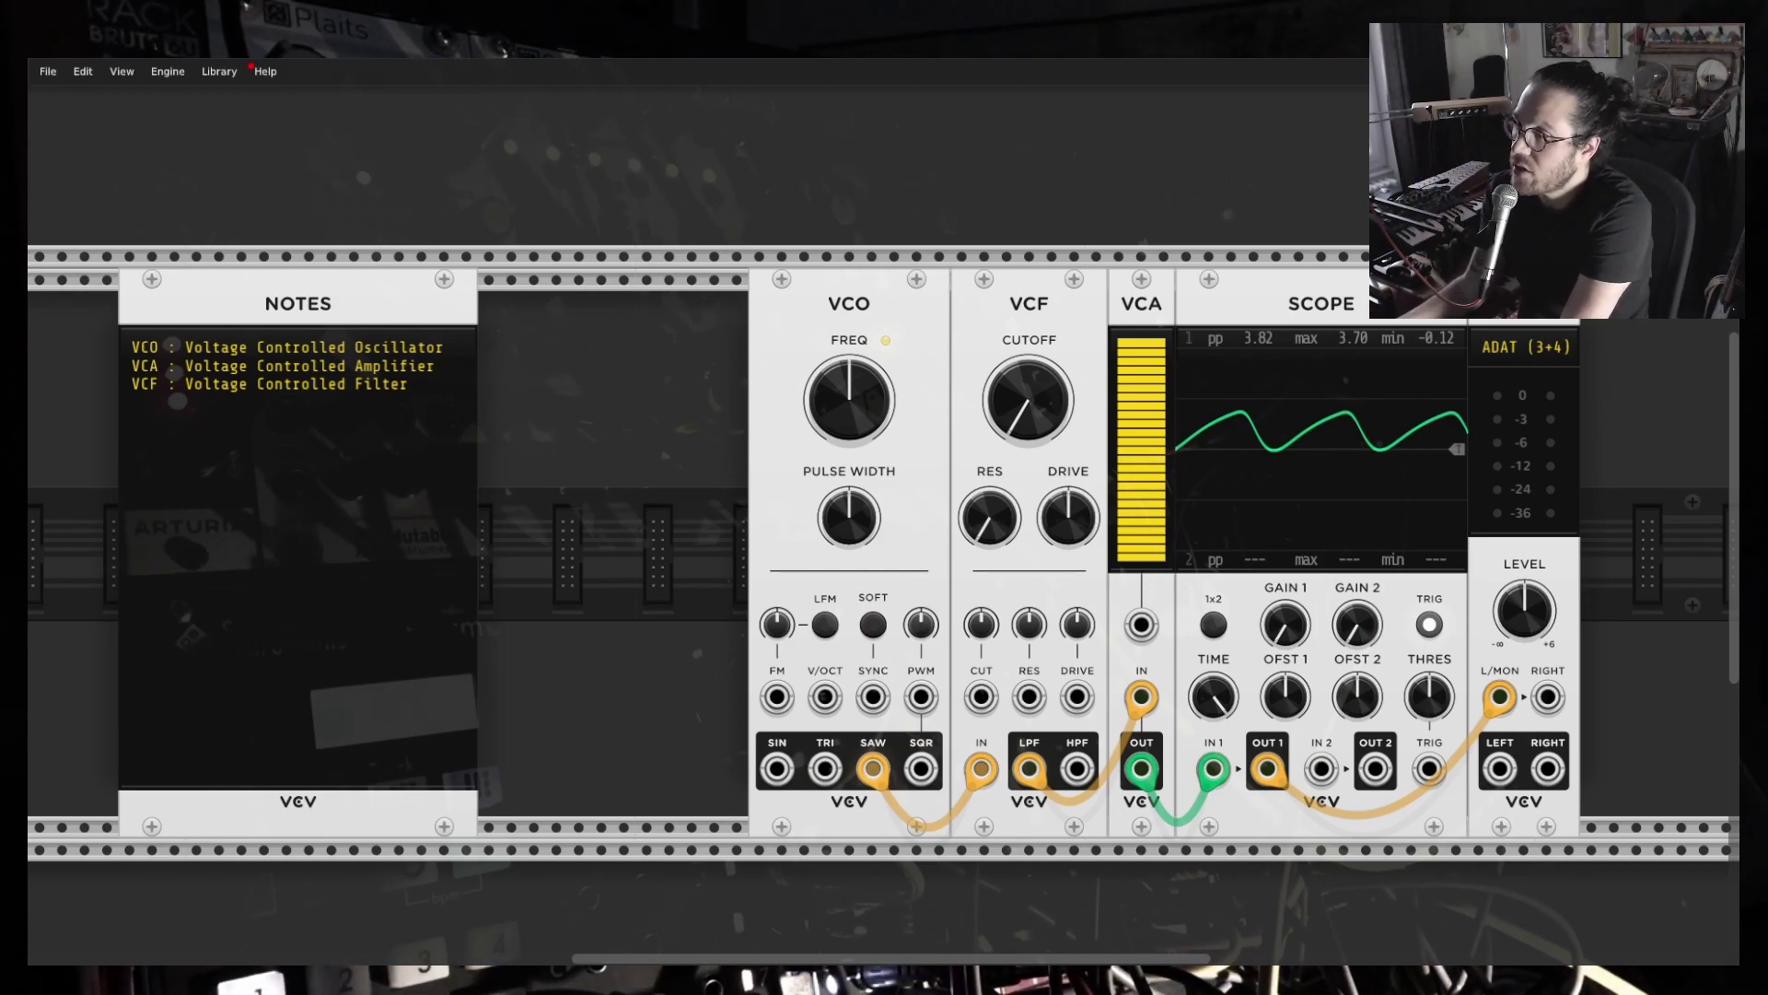
left_click_drag(1028, 401, 1029, 350)
mouse_move(1046, 422)
left_mouse_down()
mouse_move(1042, 406)
mouse_move(1028, 442)
left_mouse_up()
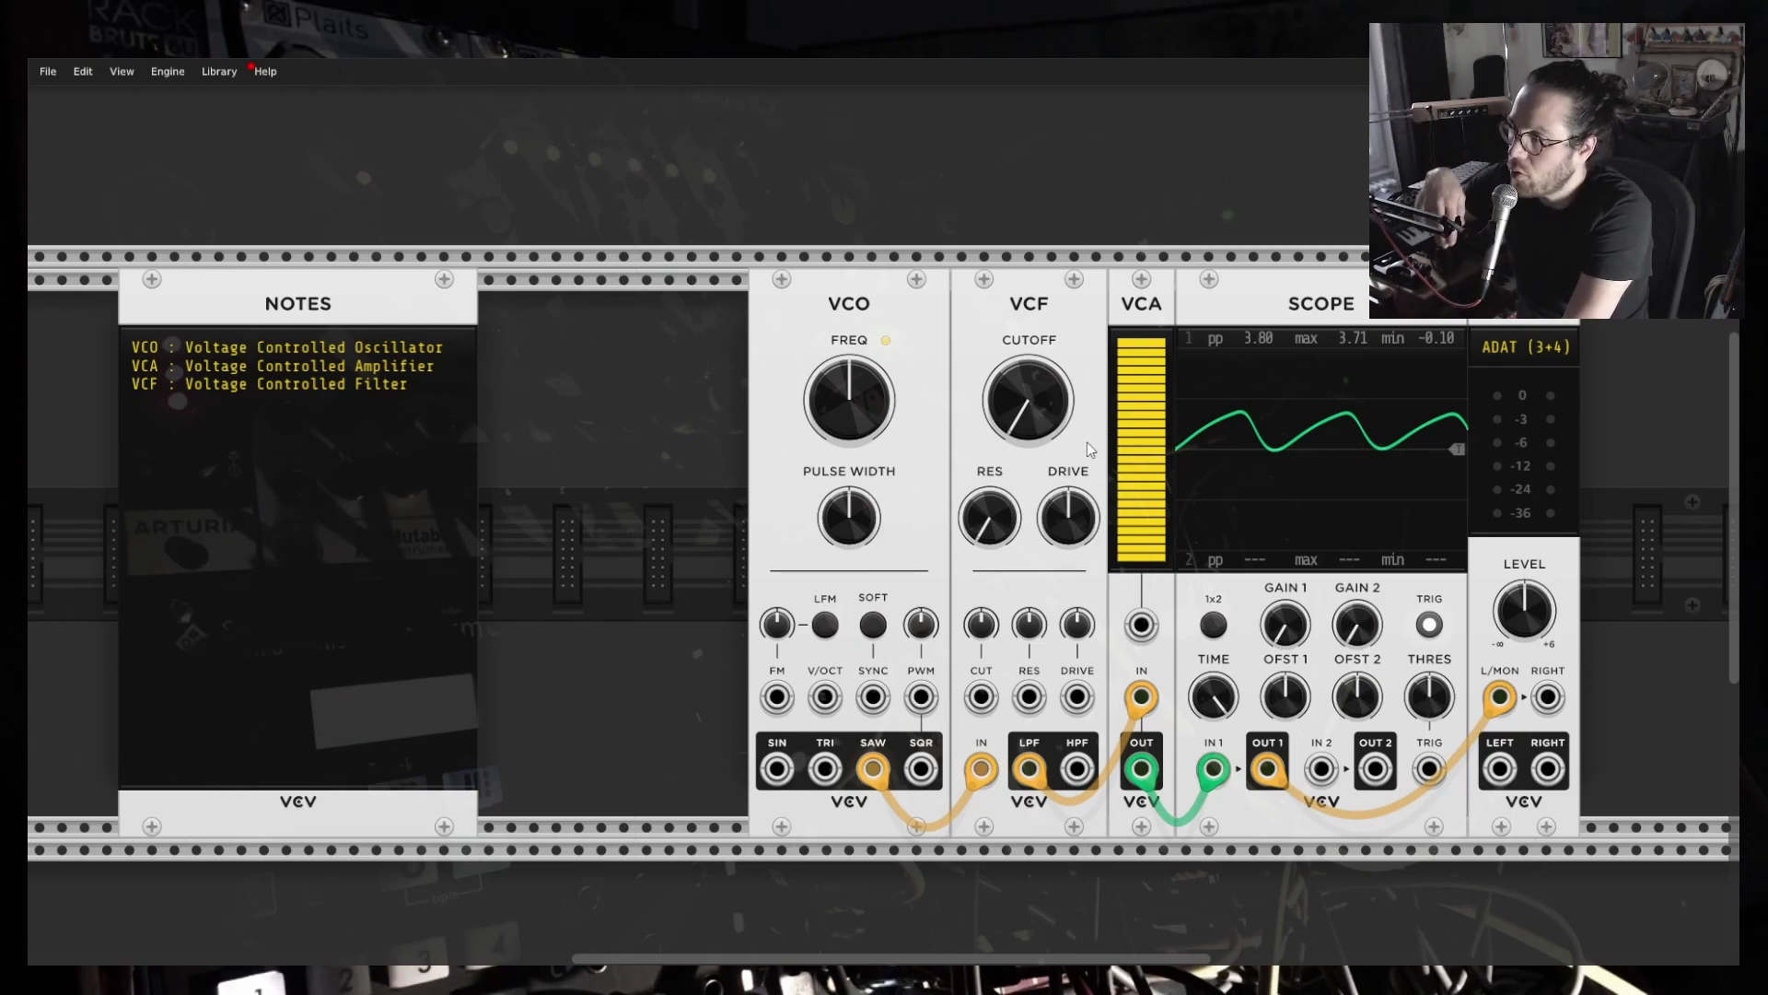
left_click_drag(1027, 403, 1028, 216)
Lower the VCA level to zero and move the VCO and VCF directly beside the Notes module.
mouse_move(1141, 396)
left_mouse_down()
mouse_move(1141, 571)
mouse_move(1137, 363)
mouse_move(1141, 564)
left_mouse_up()
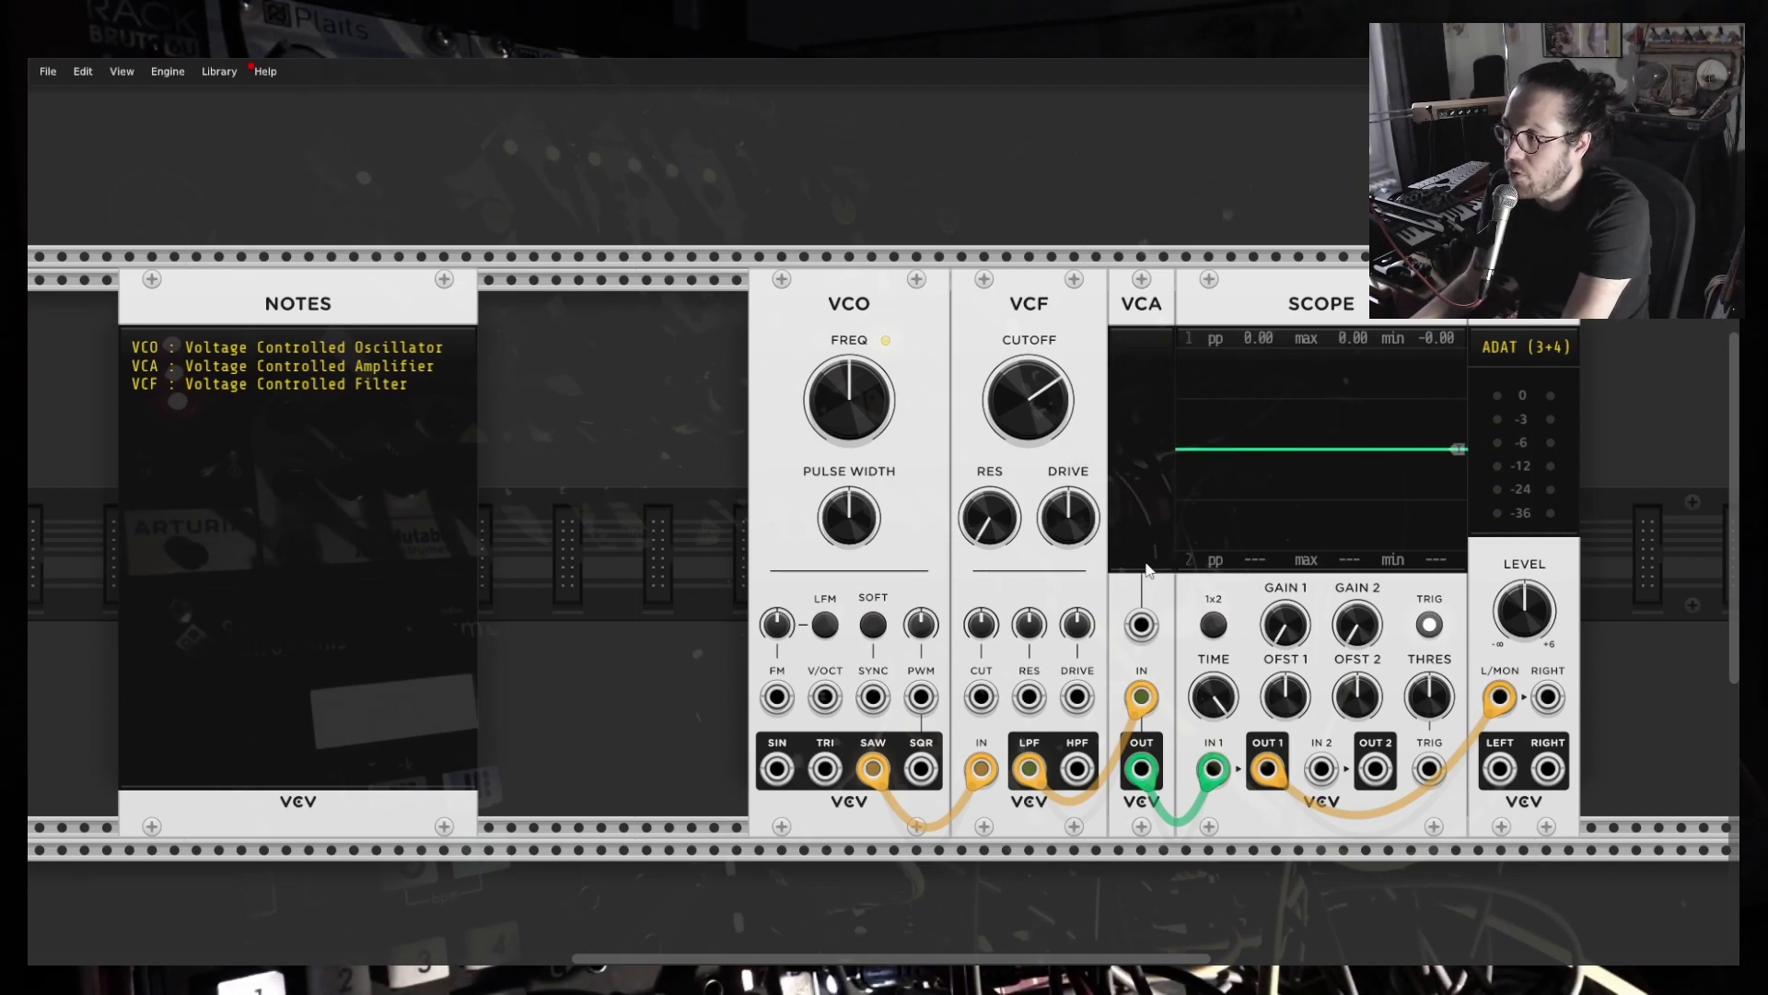
left_click_drag(942, 337, 656, 358)
left_click_drag(1043, 332, 774, 333)
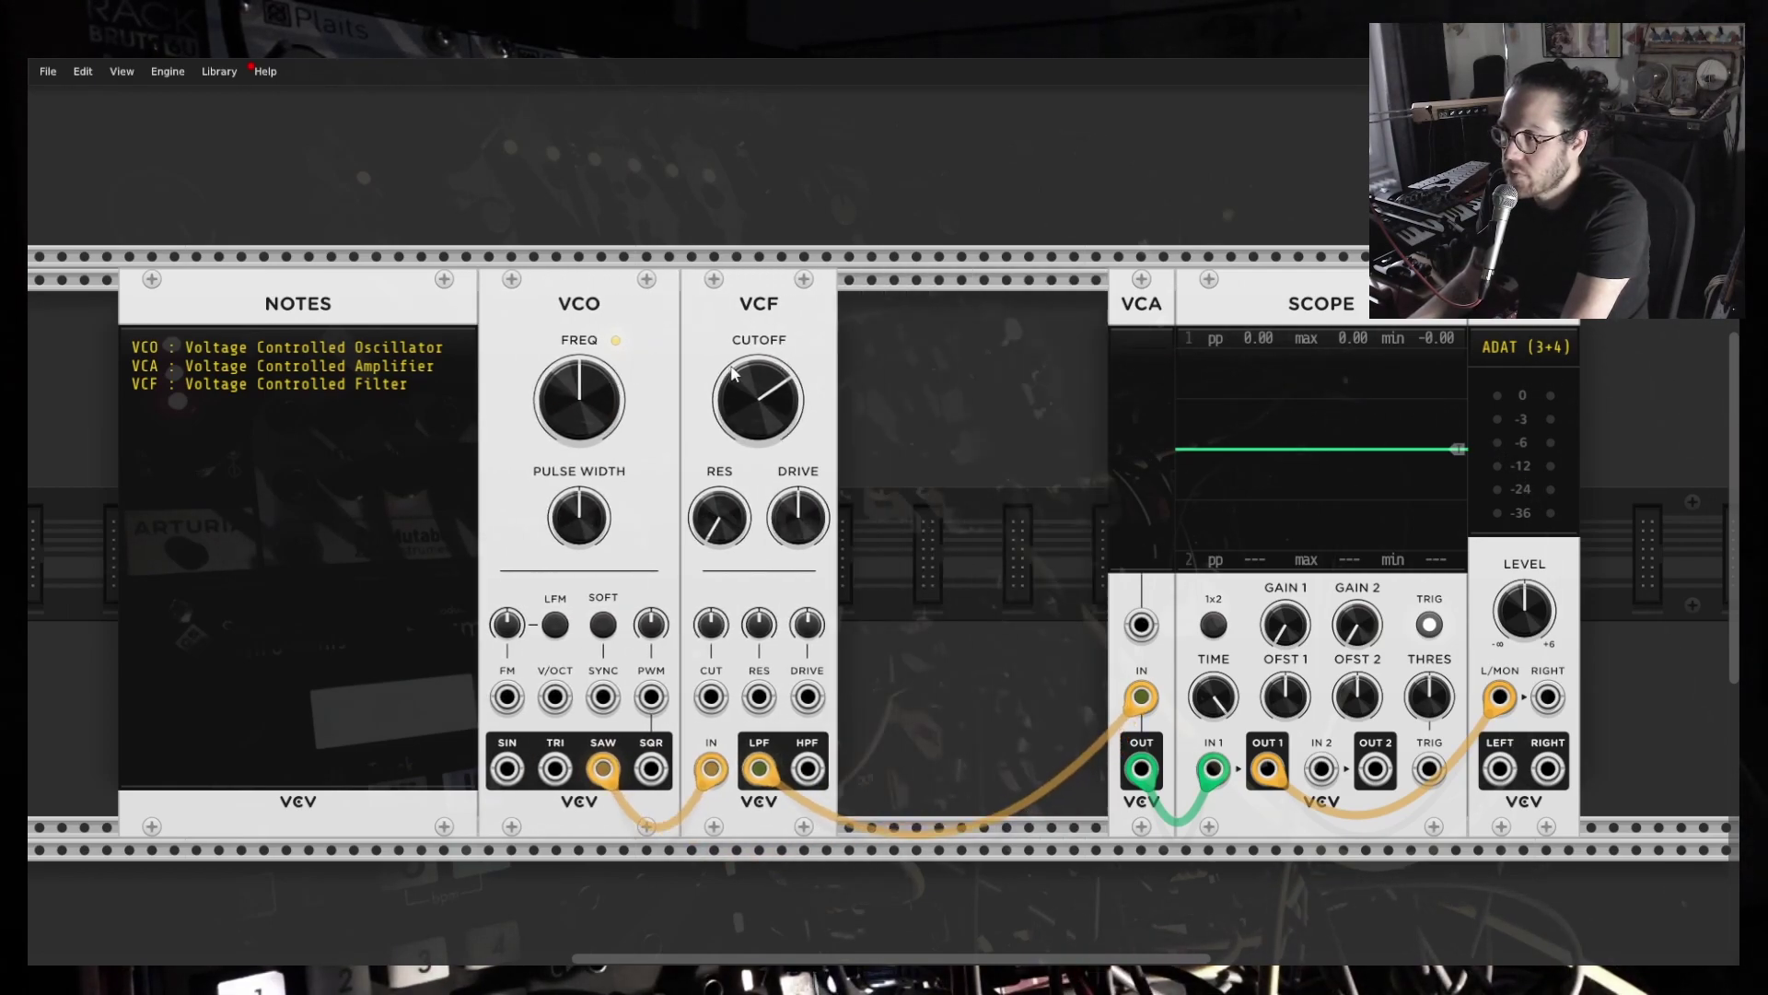
left_click_drag(1610, 417, 1119, 425)
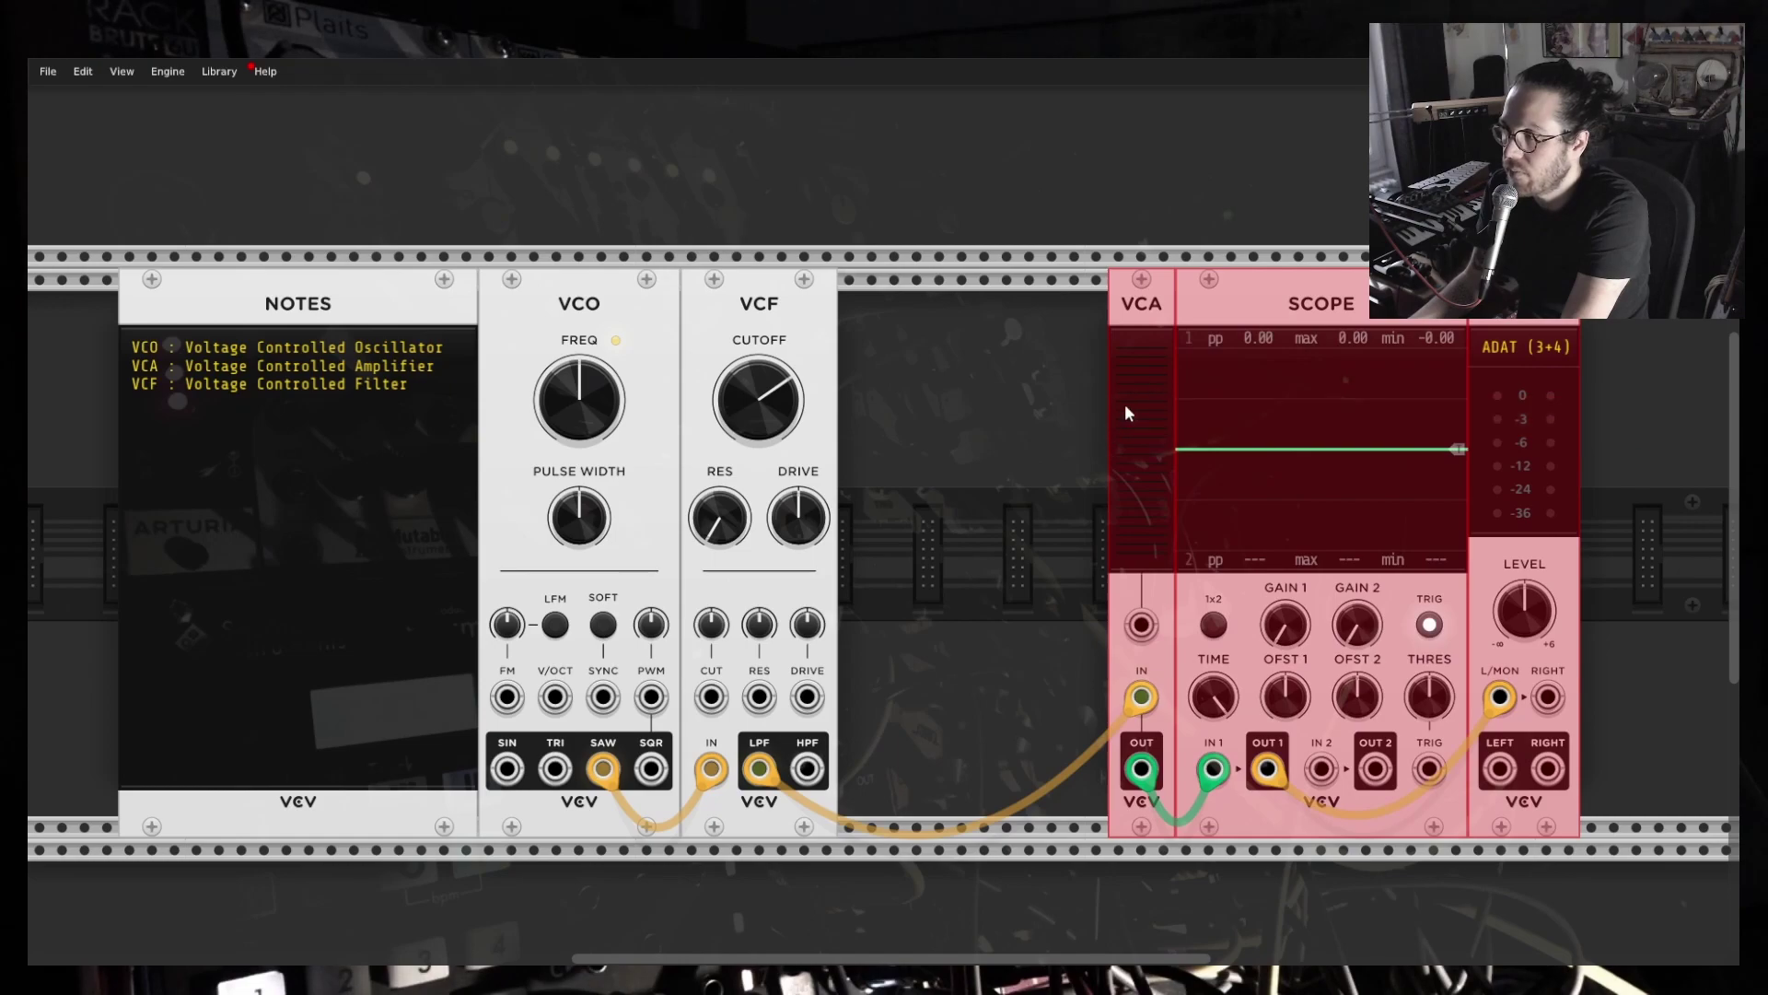
left_click(1059, 387)
Search the module library for the ADSR and add it between the VCF and the VCA.
right_click(1029, 394)
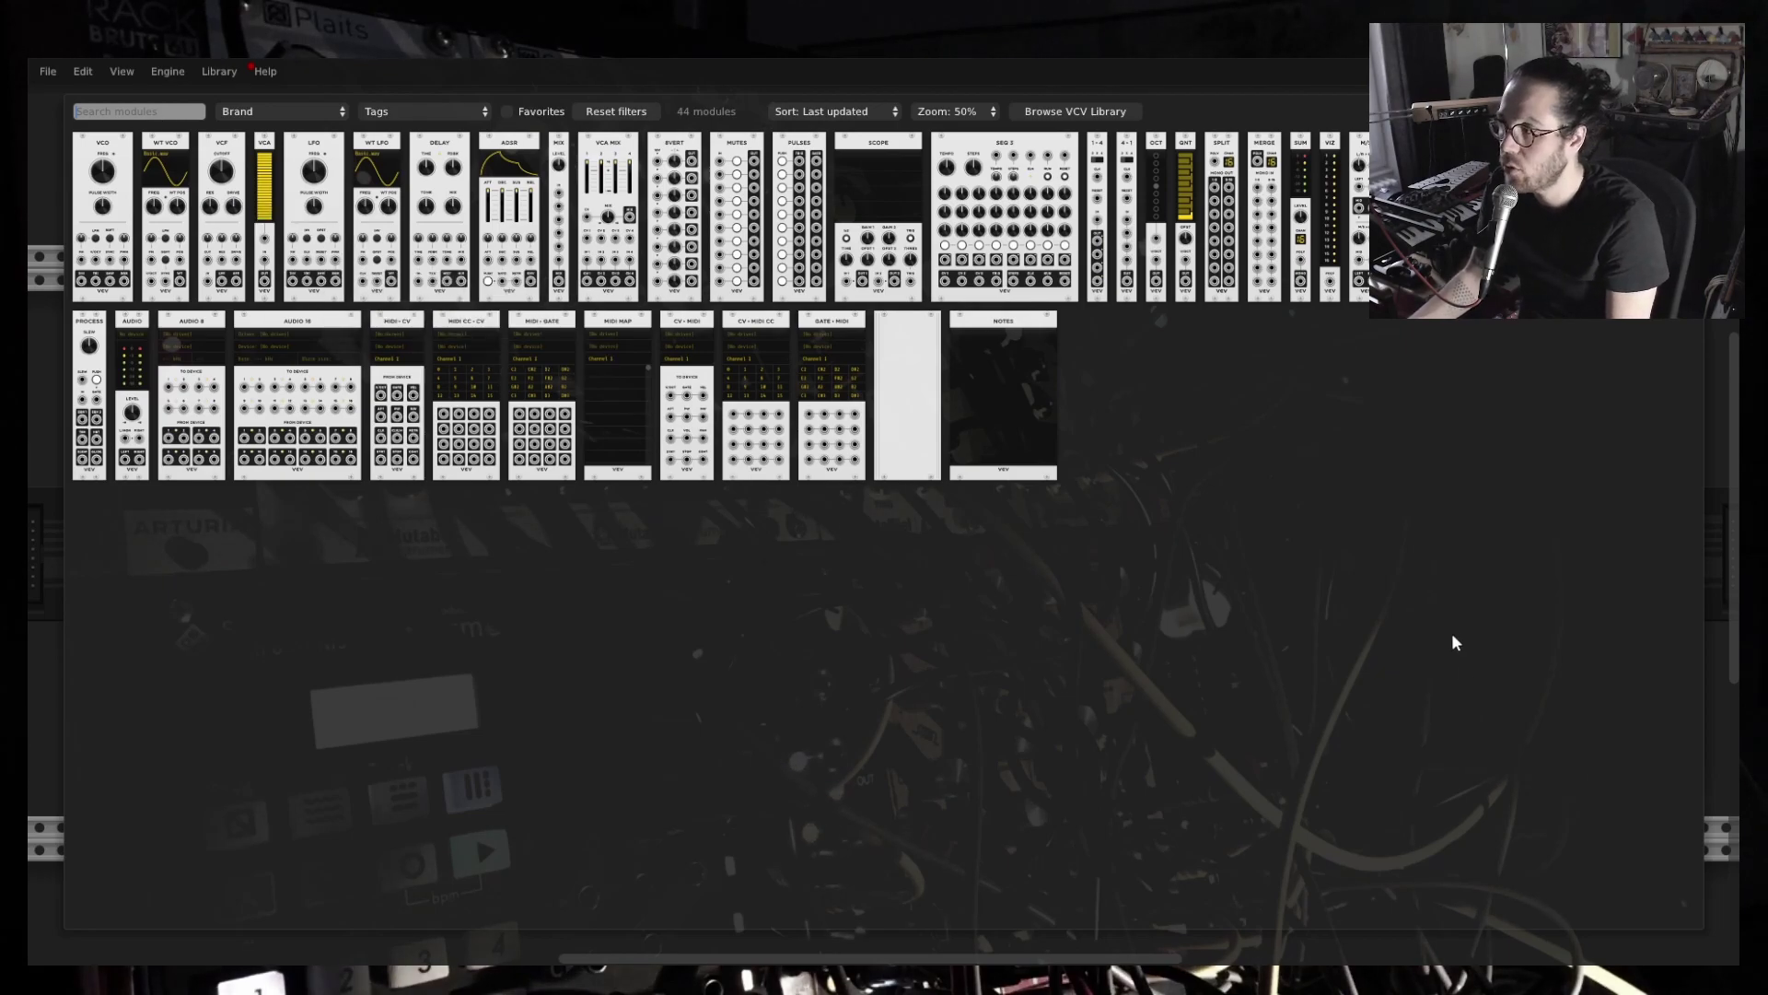
left_click(1725, 597)
right_click(1038, 448)
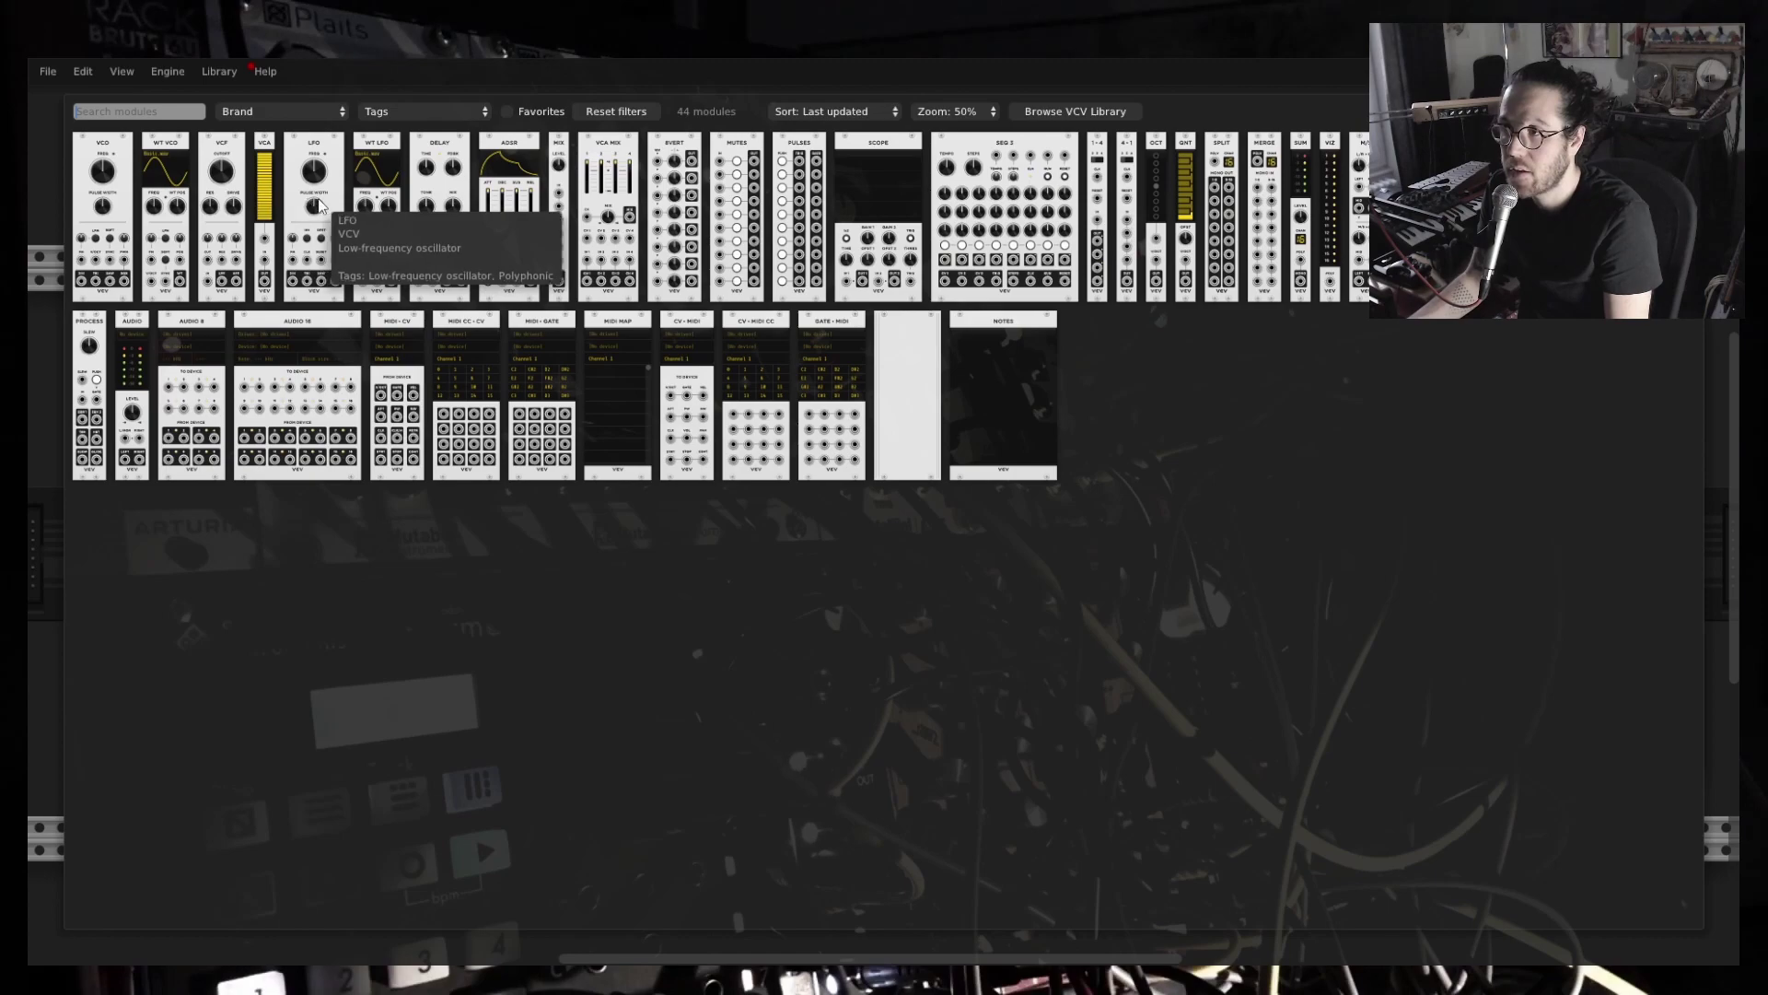
type("adsr")
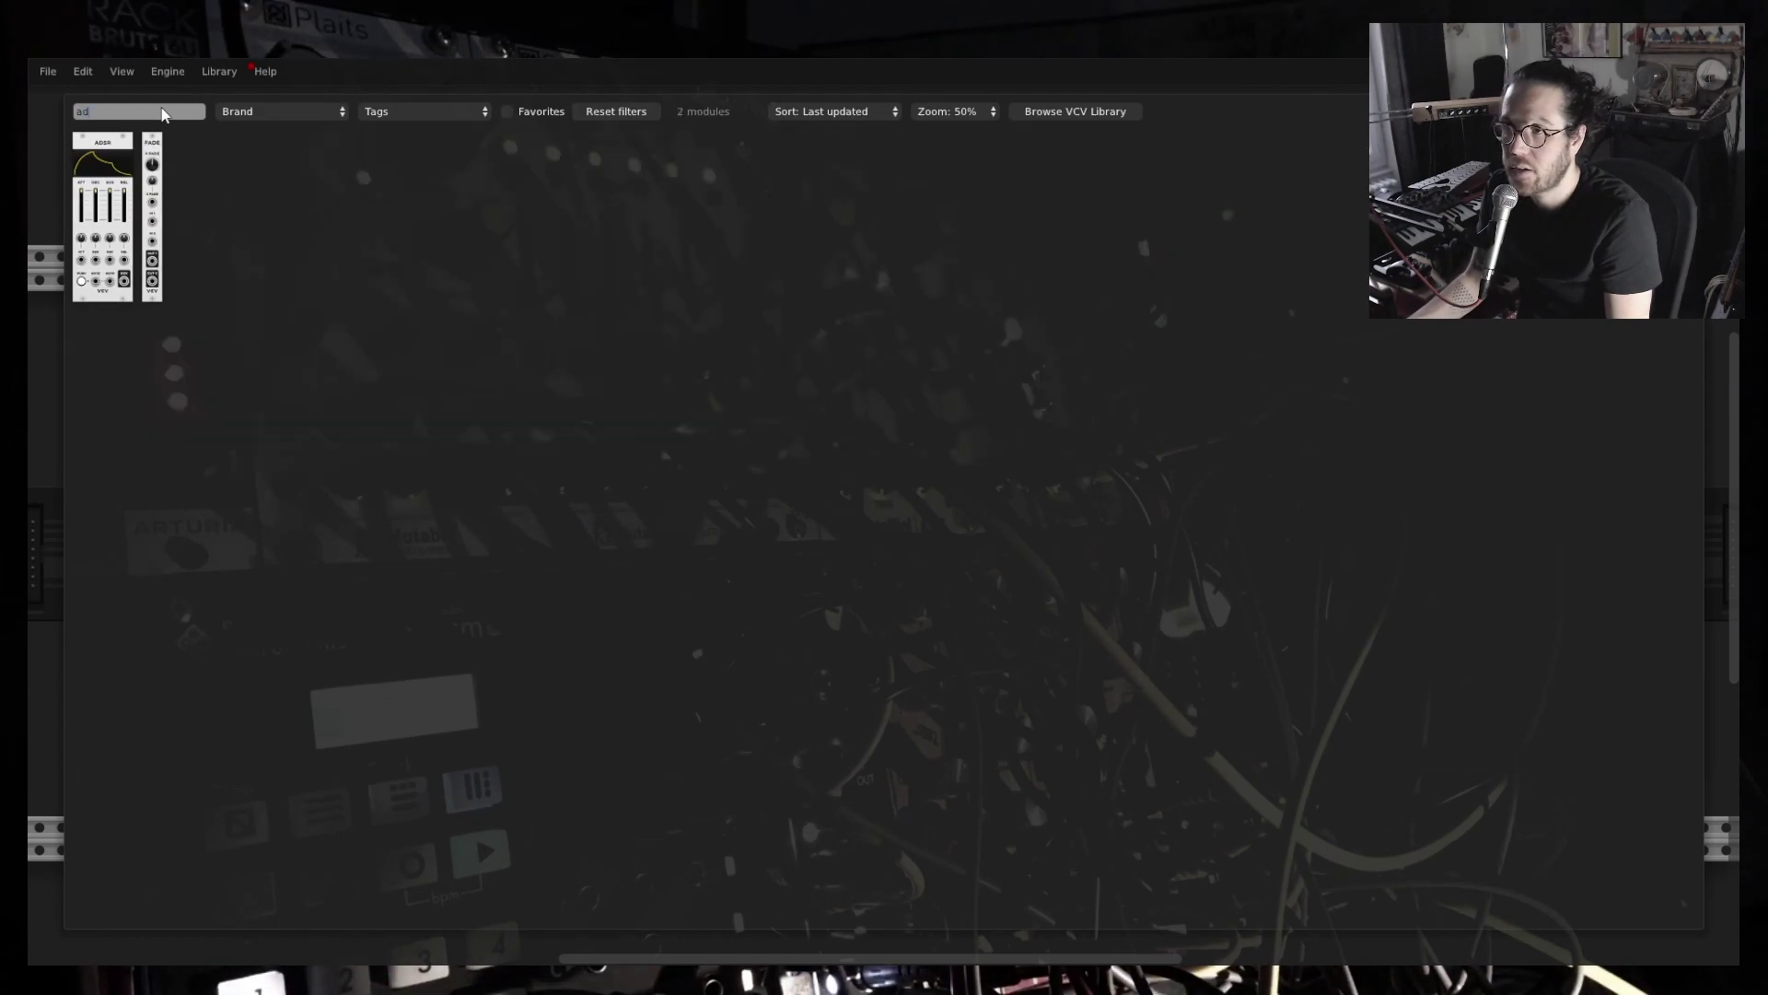
left_click(113, 170)
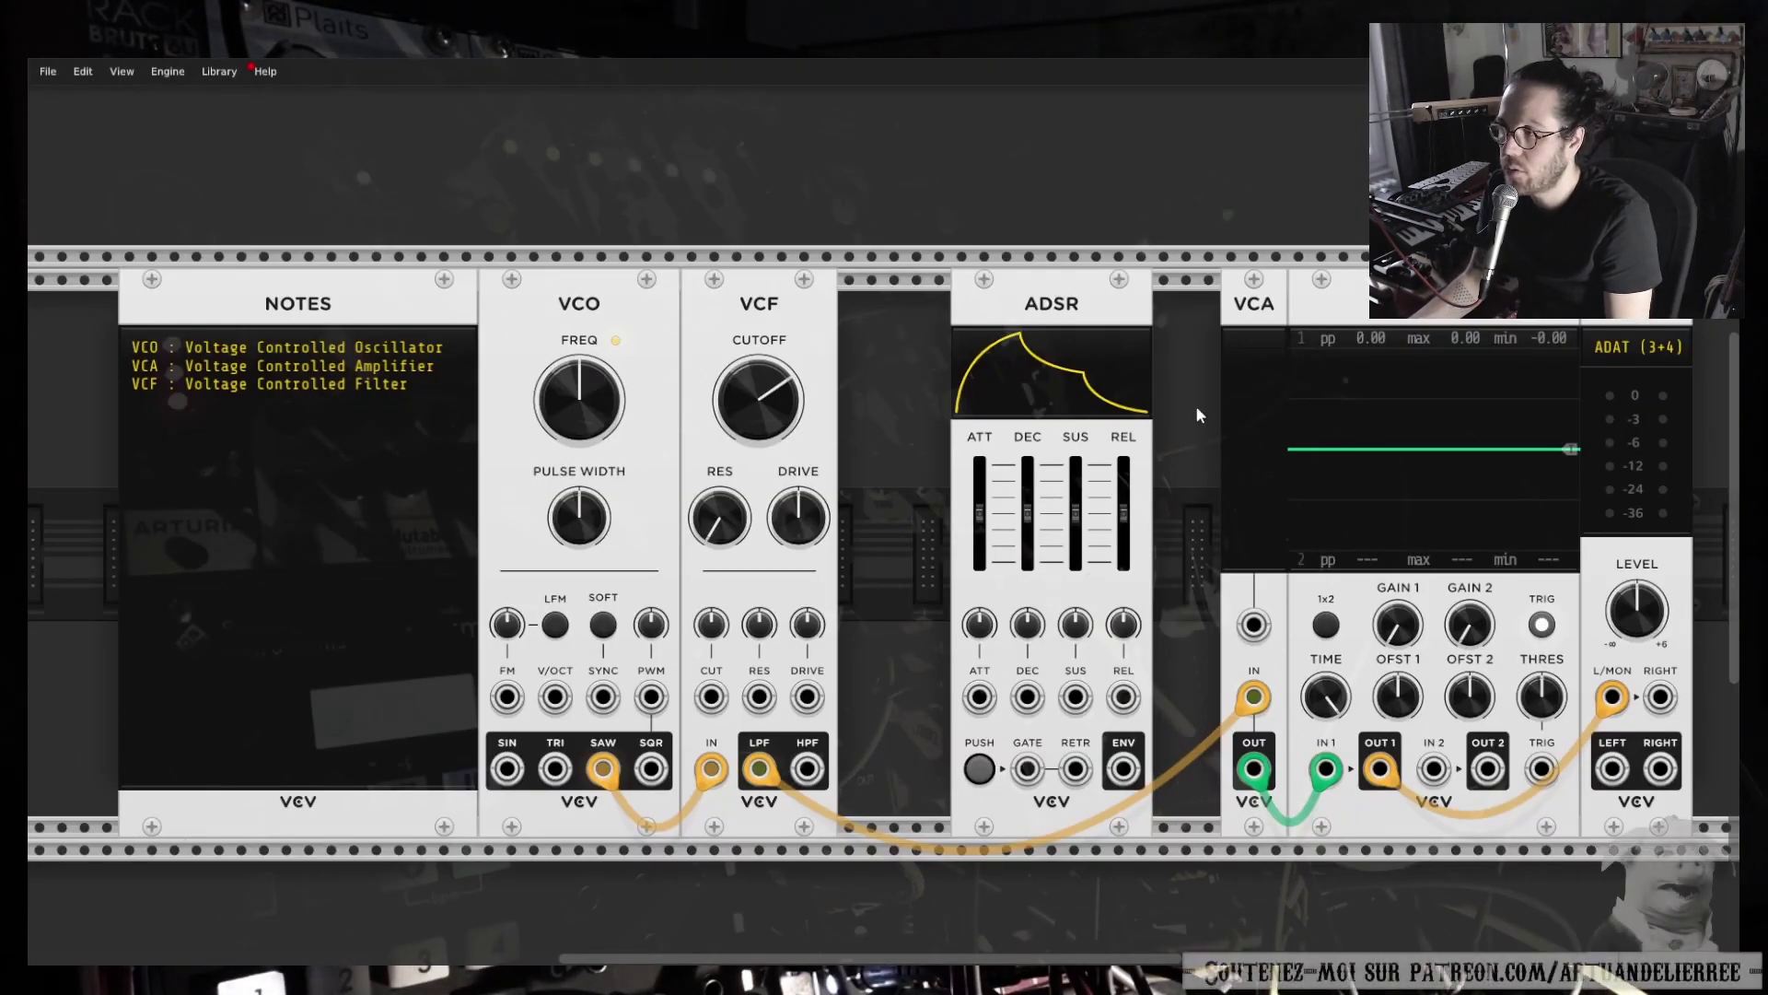
Place the ADSR against the VCA and shift Notes, VCO and VCF together so a gap separates them from the ADSR.
left_click_drag(51, 392, 883, 340)
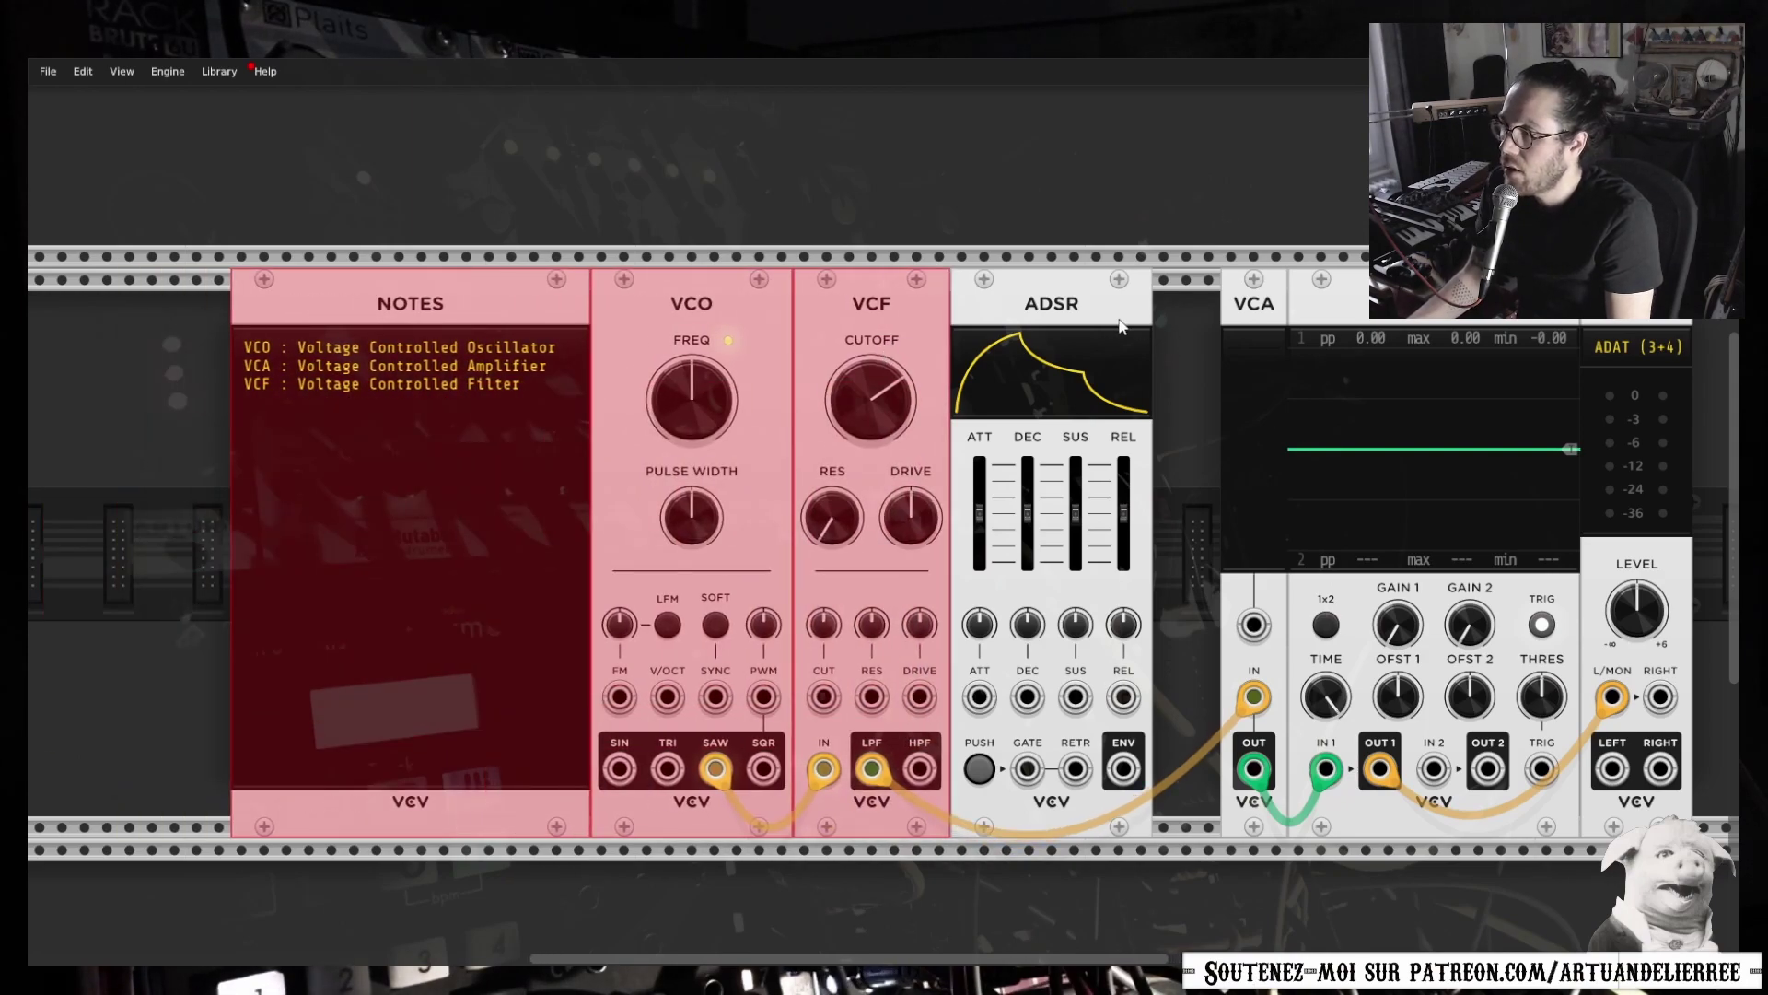
left_click(1042, 211)
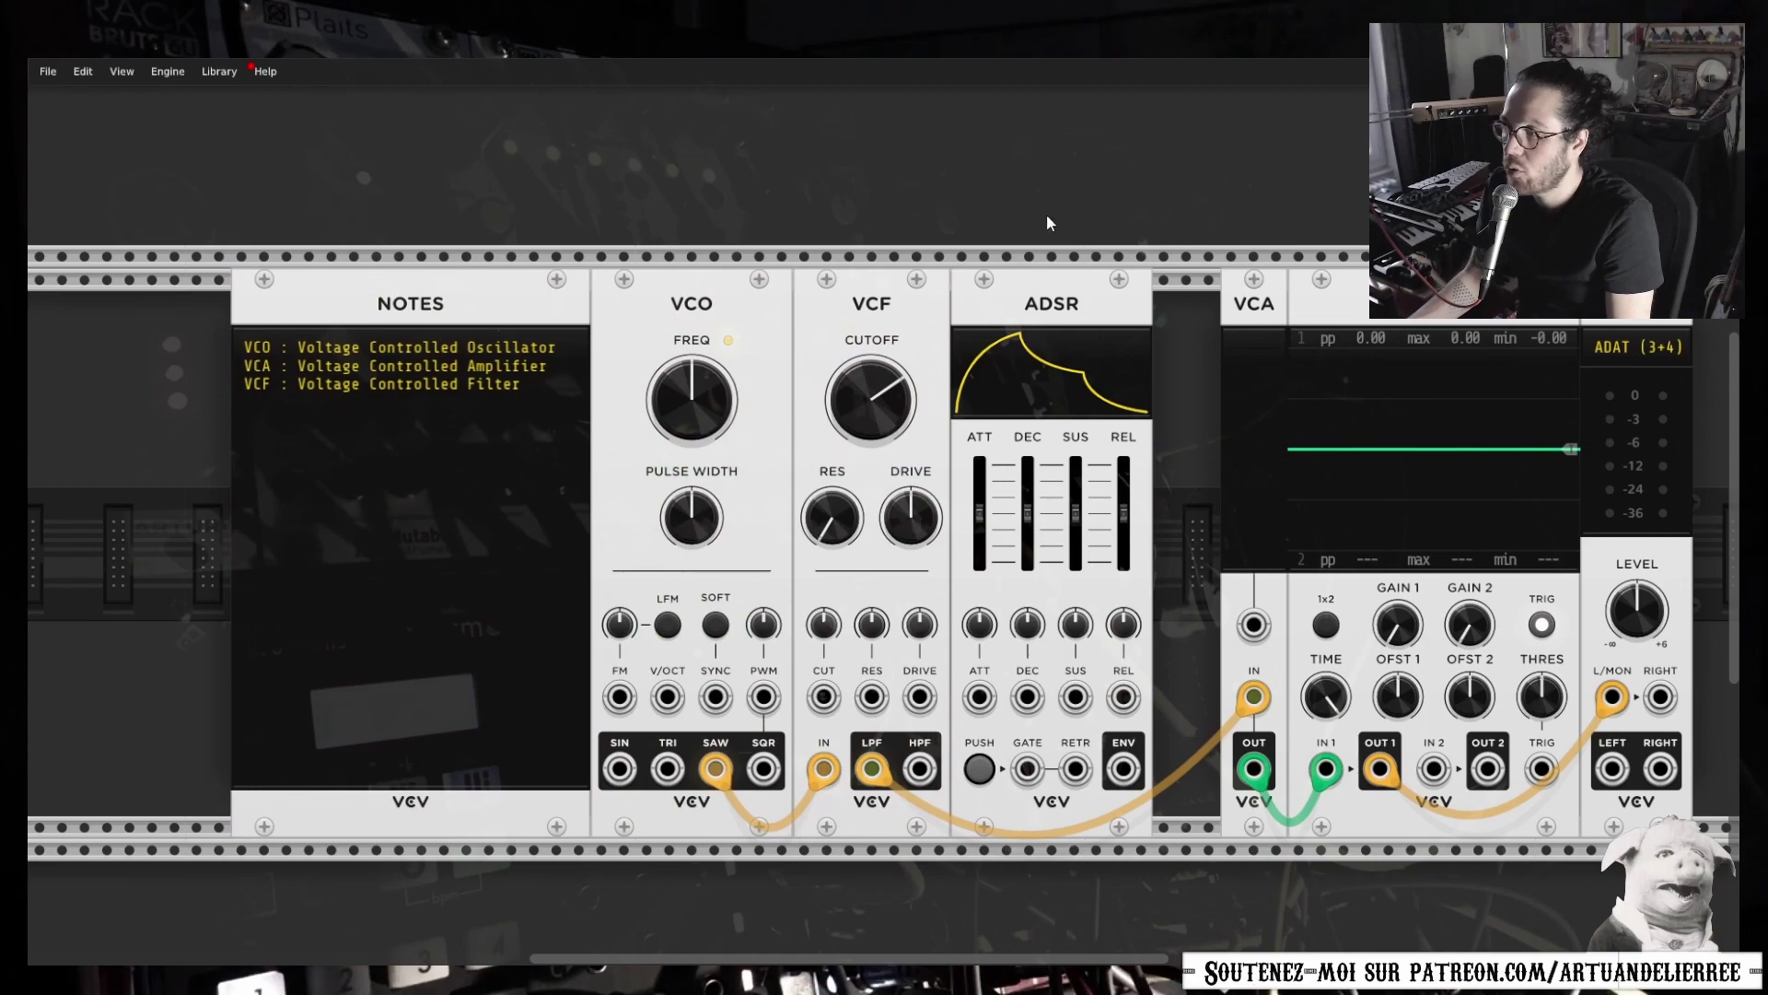
left_click_drag(991, 278, 1060, 280)
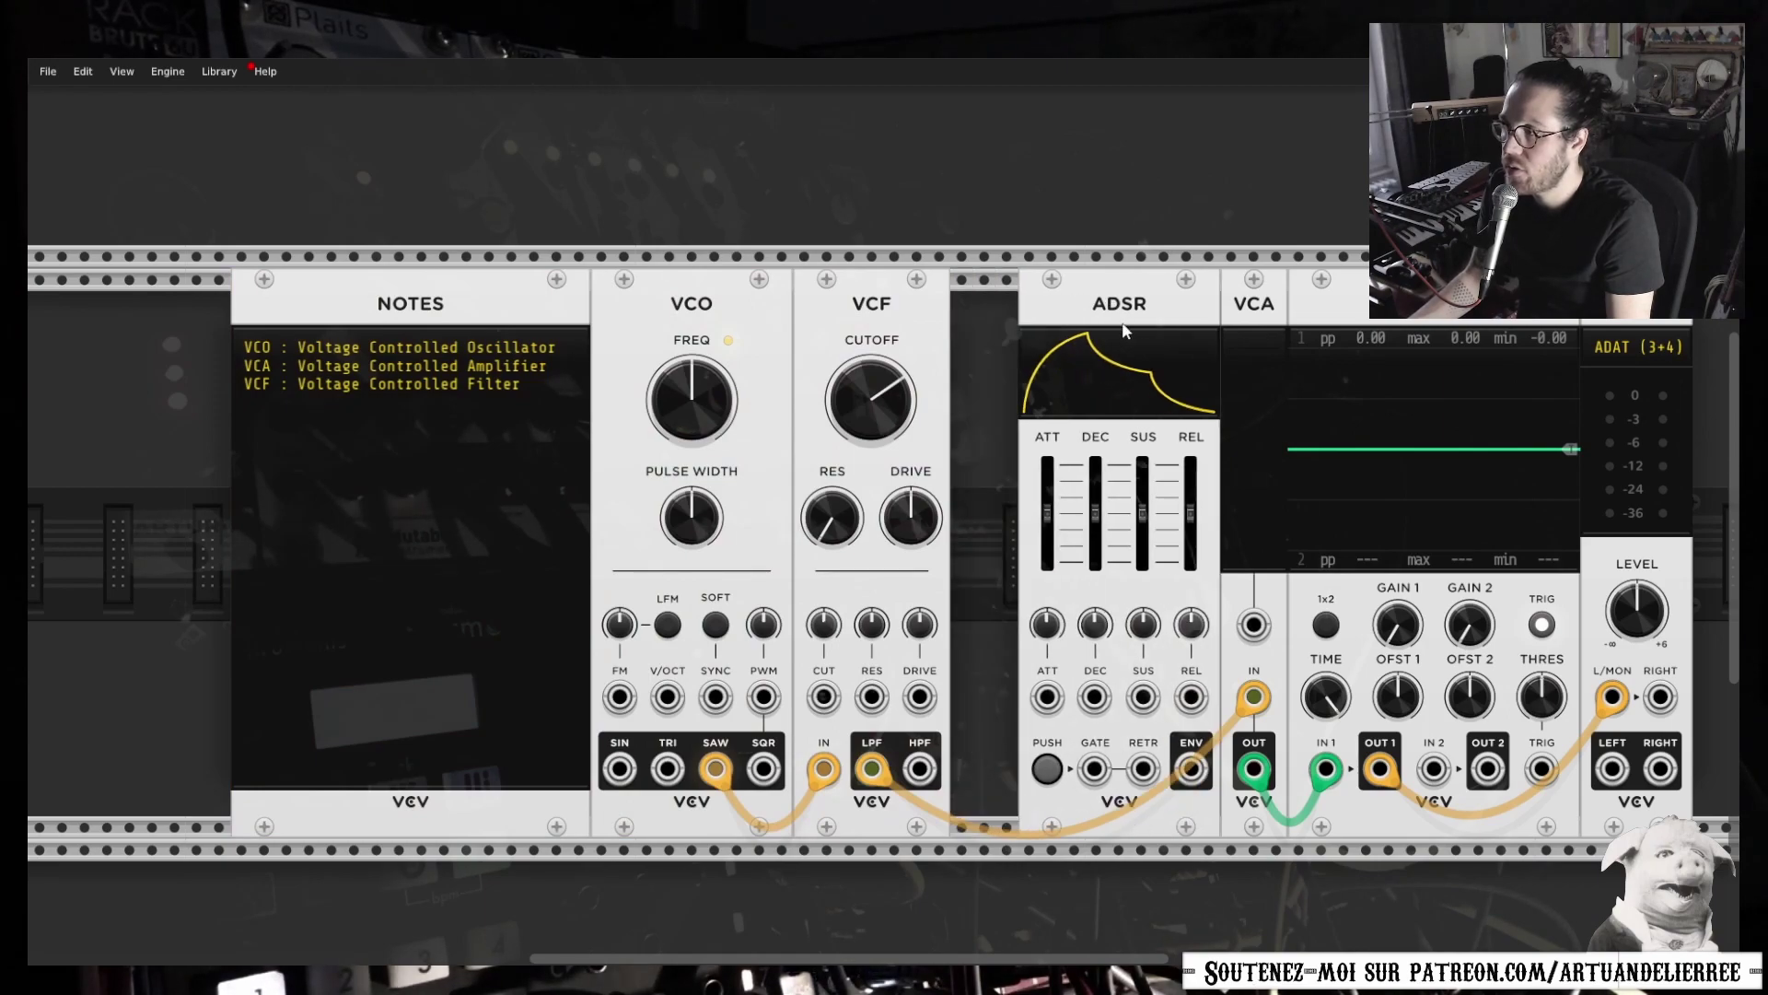
left_click_drag(172, 383, 986, 599)
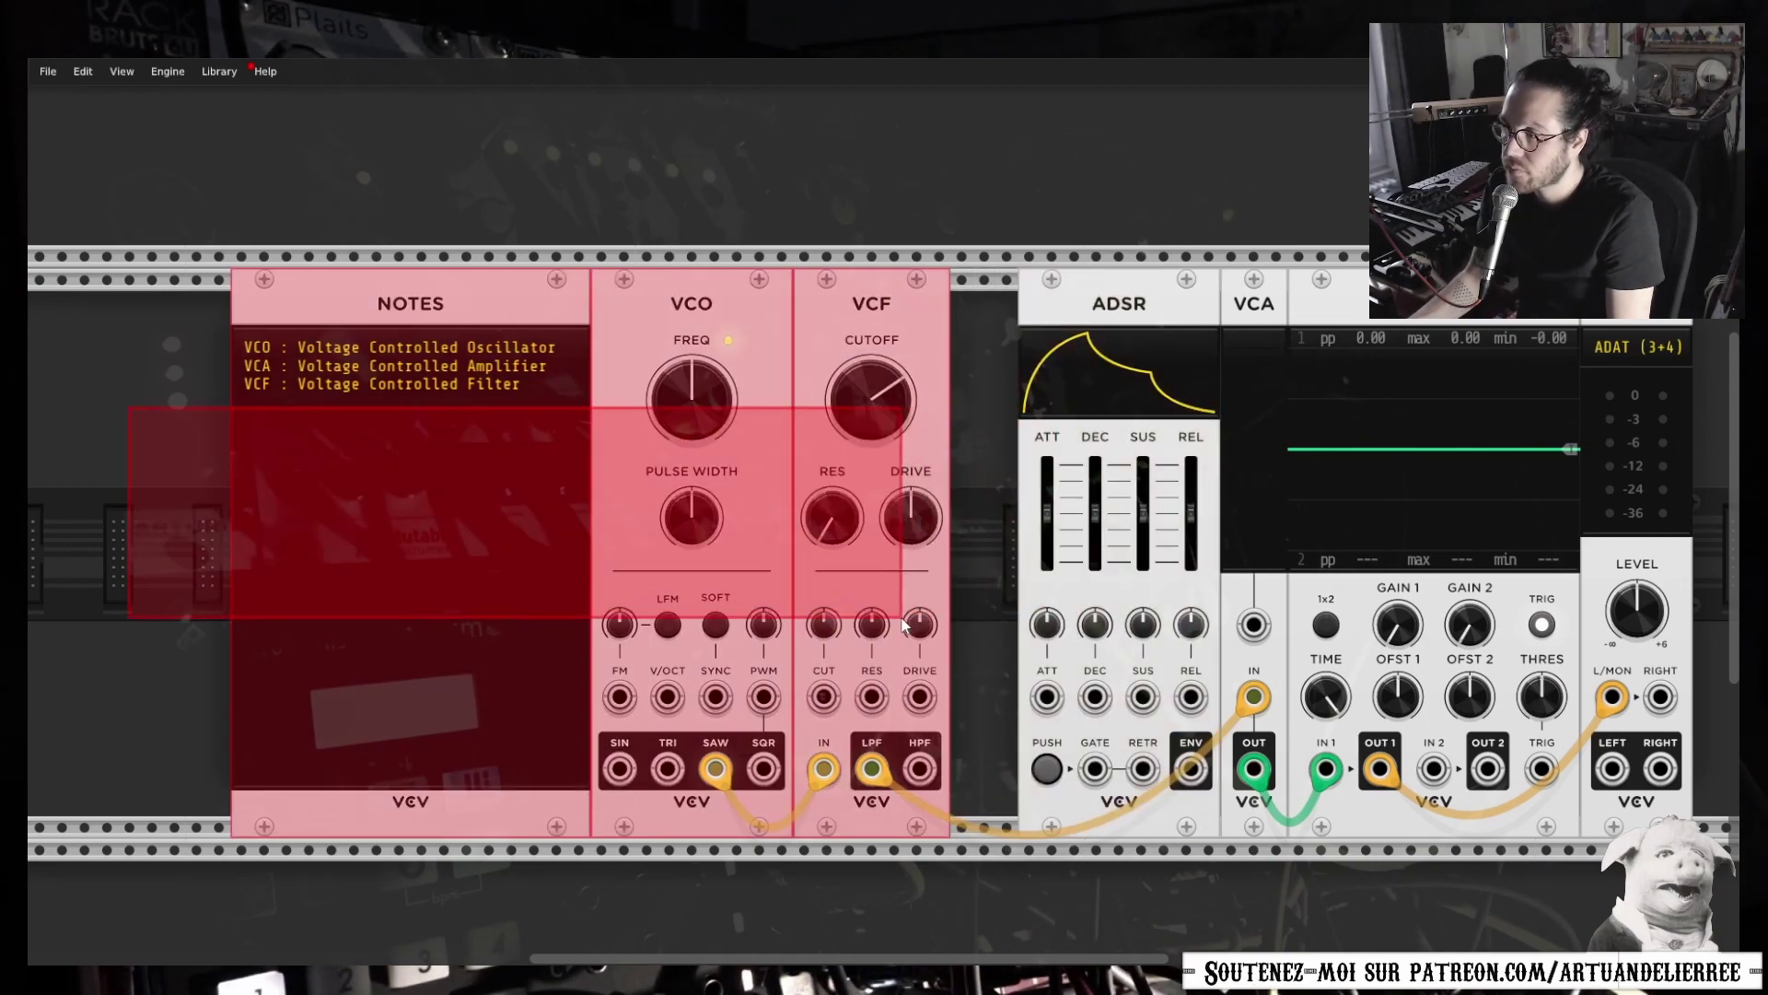
left_click_drag(921, 359, 831, 360)
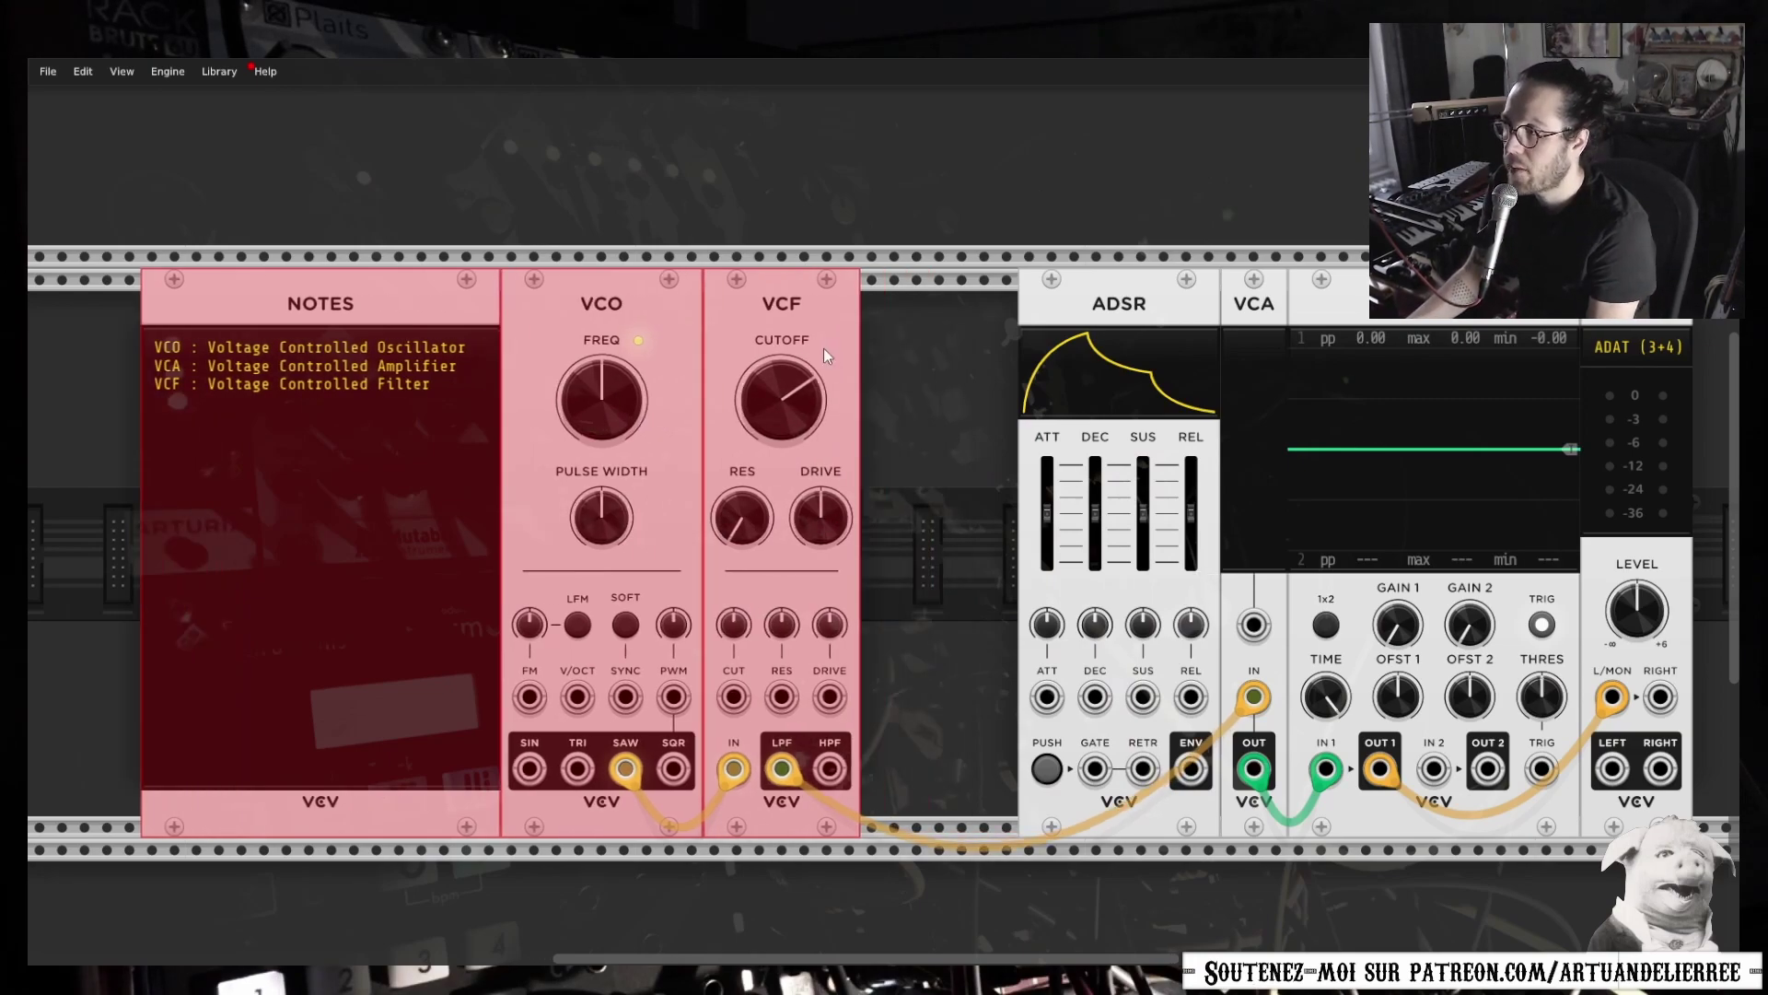
left_click(903, 357)
Center the ADSR between the VCF and VCA, moving the Notes, VCO and VCF group slightly farther away.
left_click_drag(1059, 320, 992, 319)
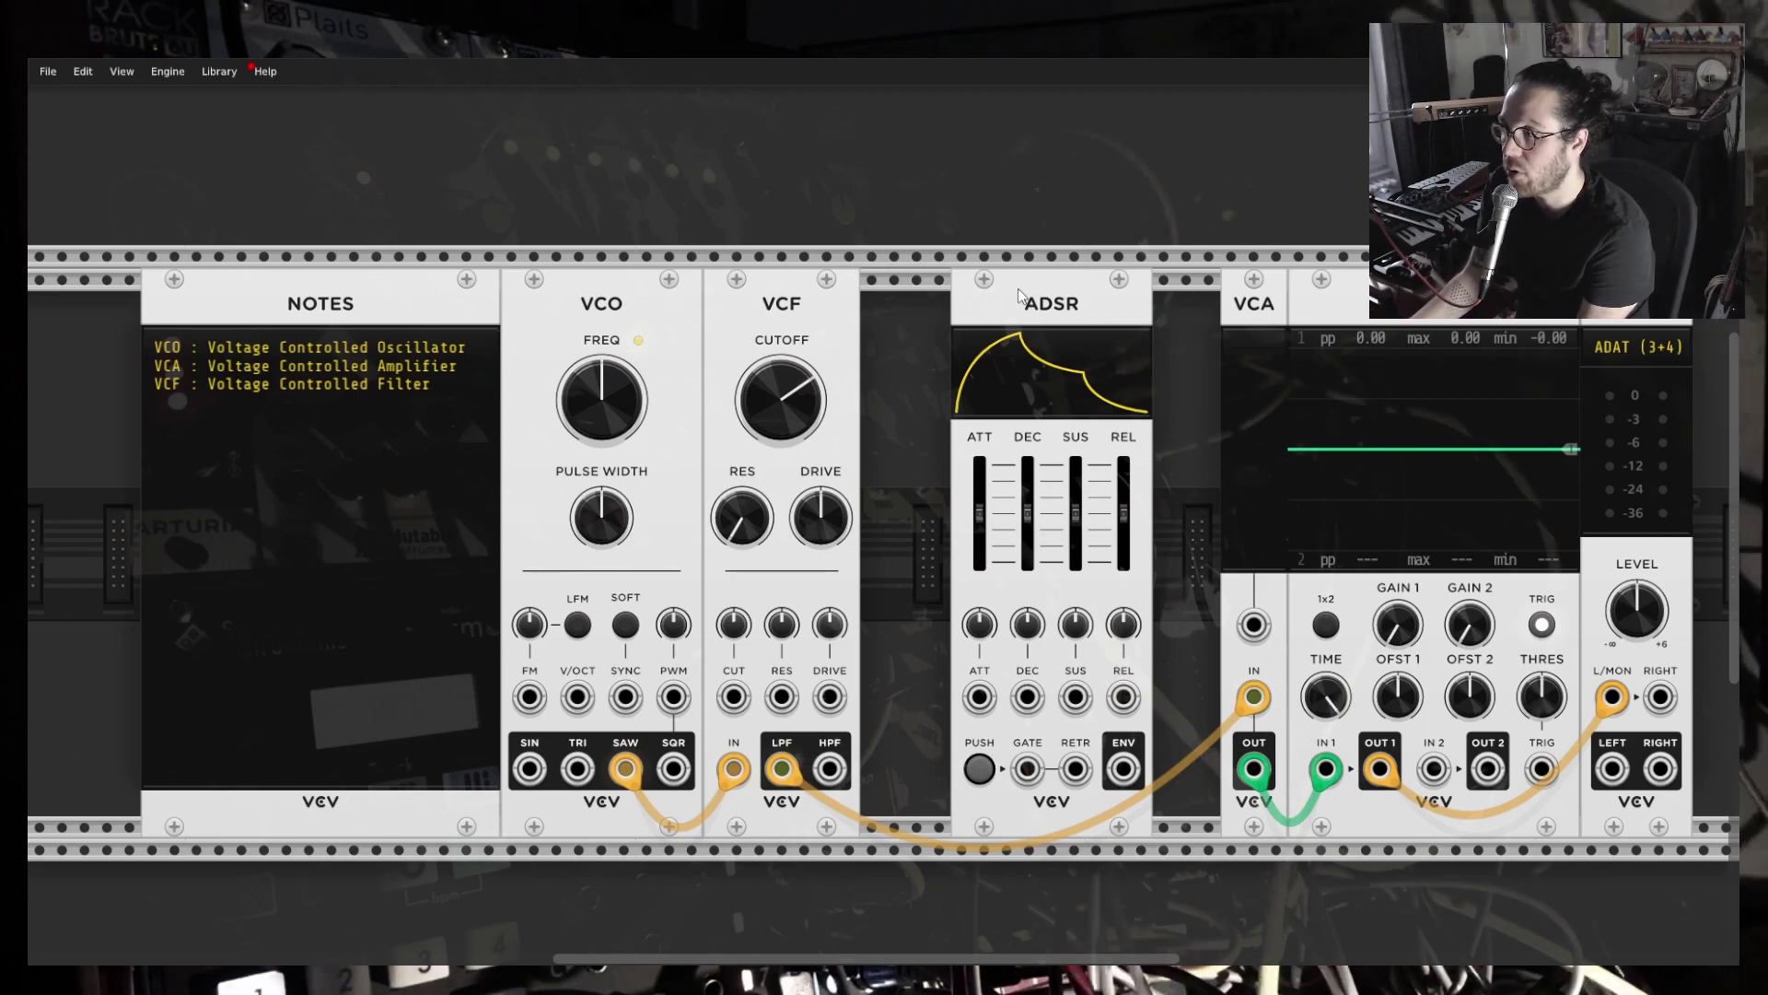
left_click_drag(913, 311, 465, 387)
left_click_drag(446, 312, 398, 319)
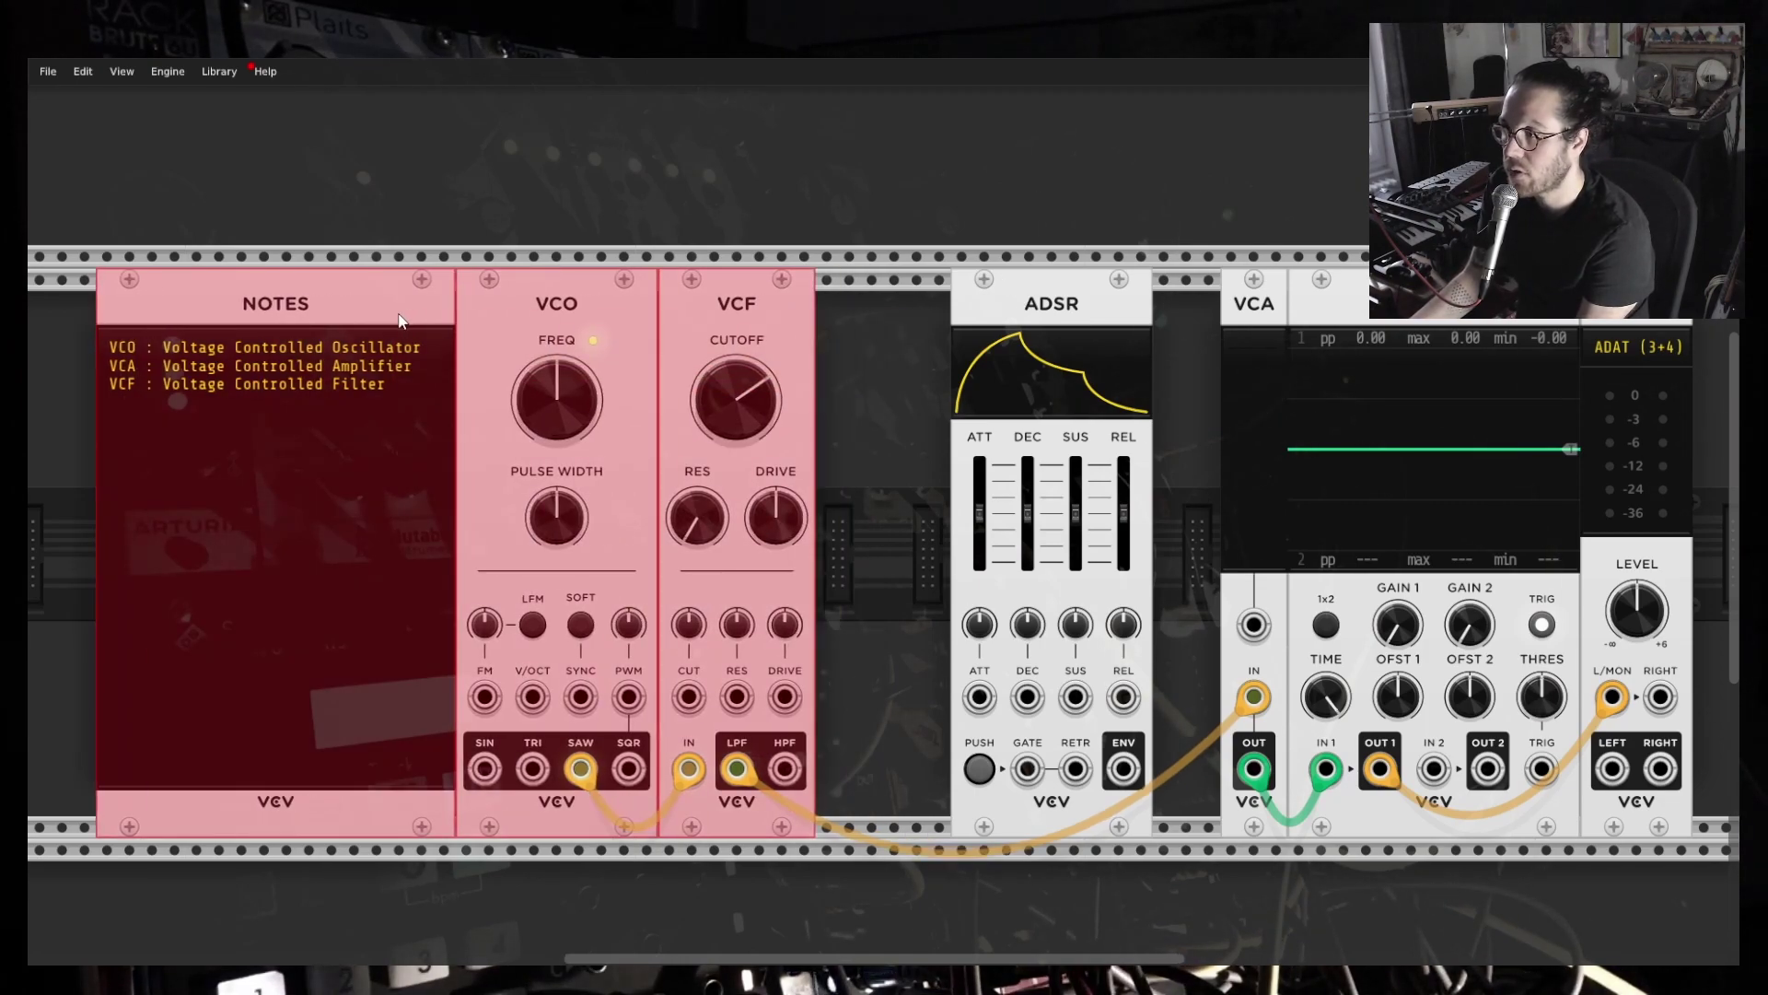
left_click_drag(1036, 311, 1014, 311)
left_click(1070, 182)
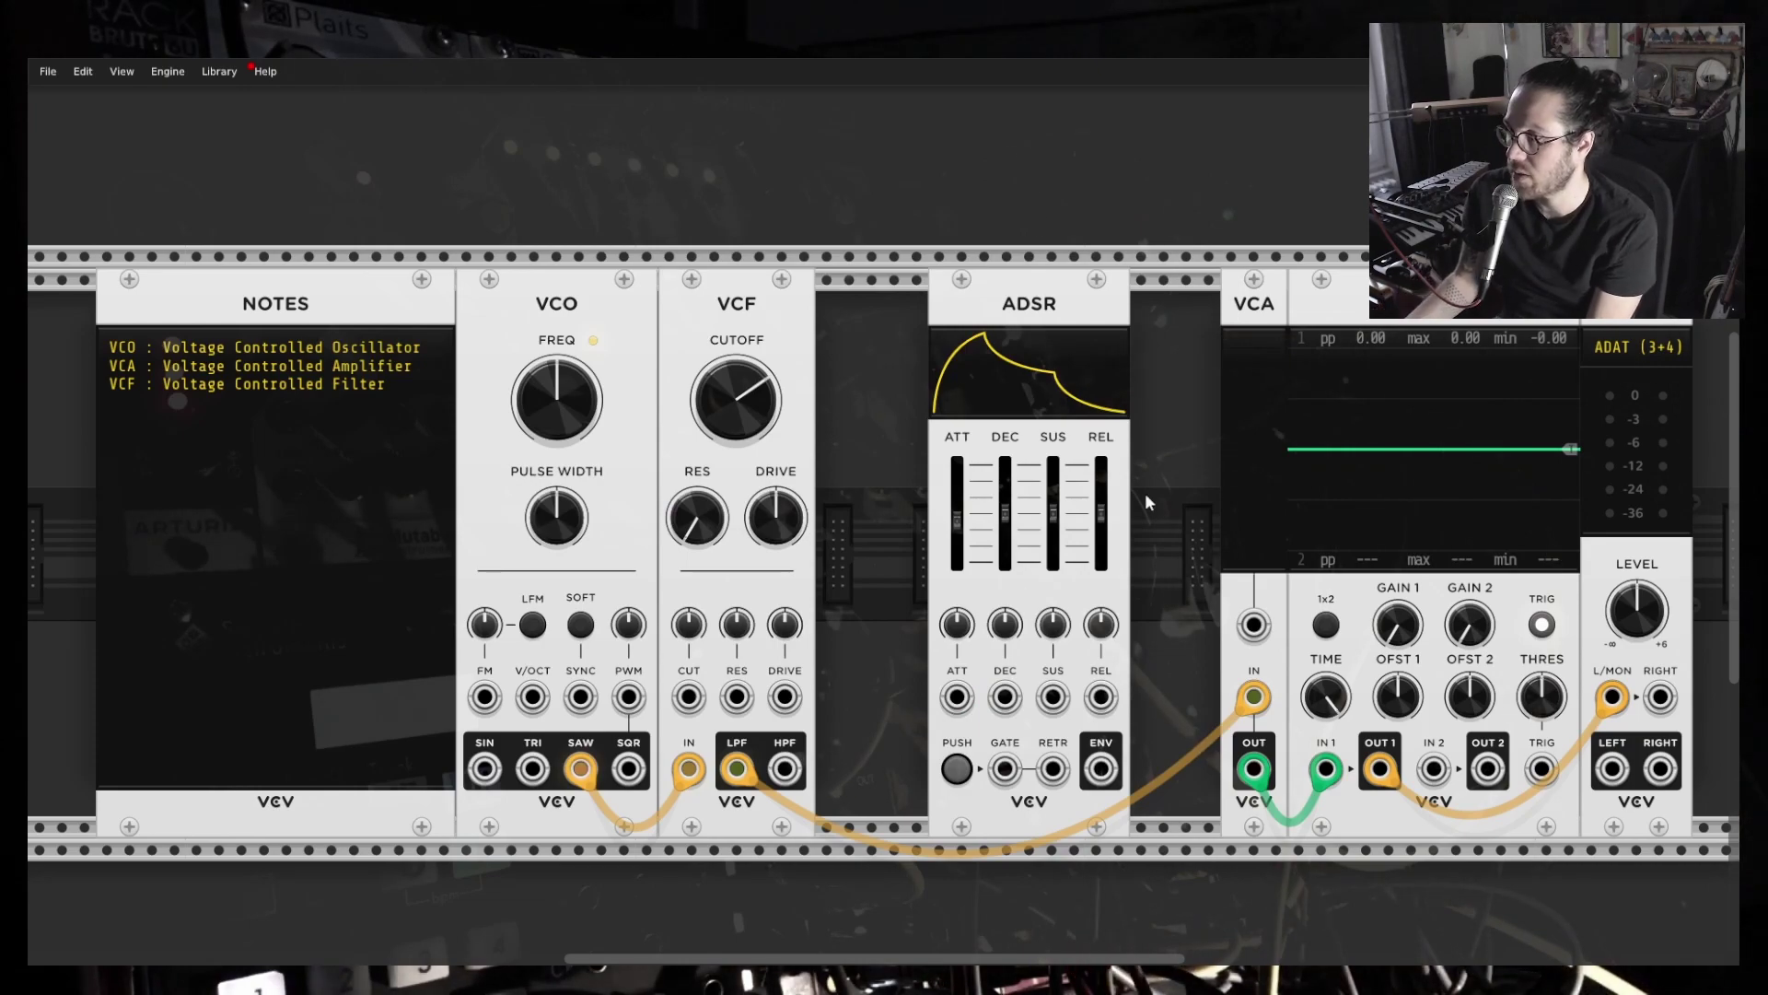
Drop the ADSR attack to 1 ms and bring it back to the middle of its range.
mouse_move(958, 541)
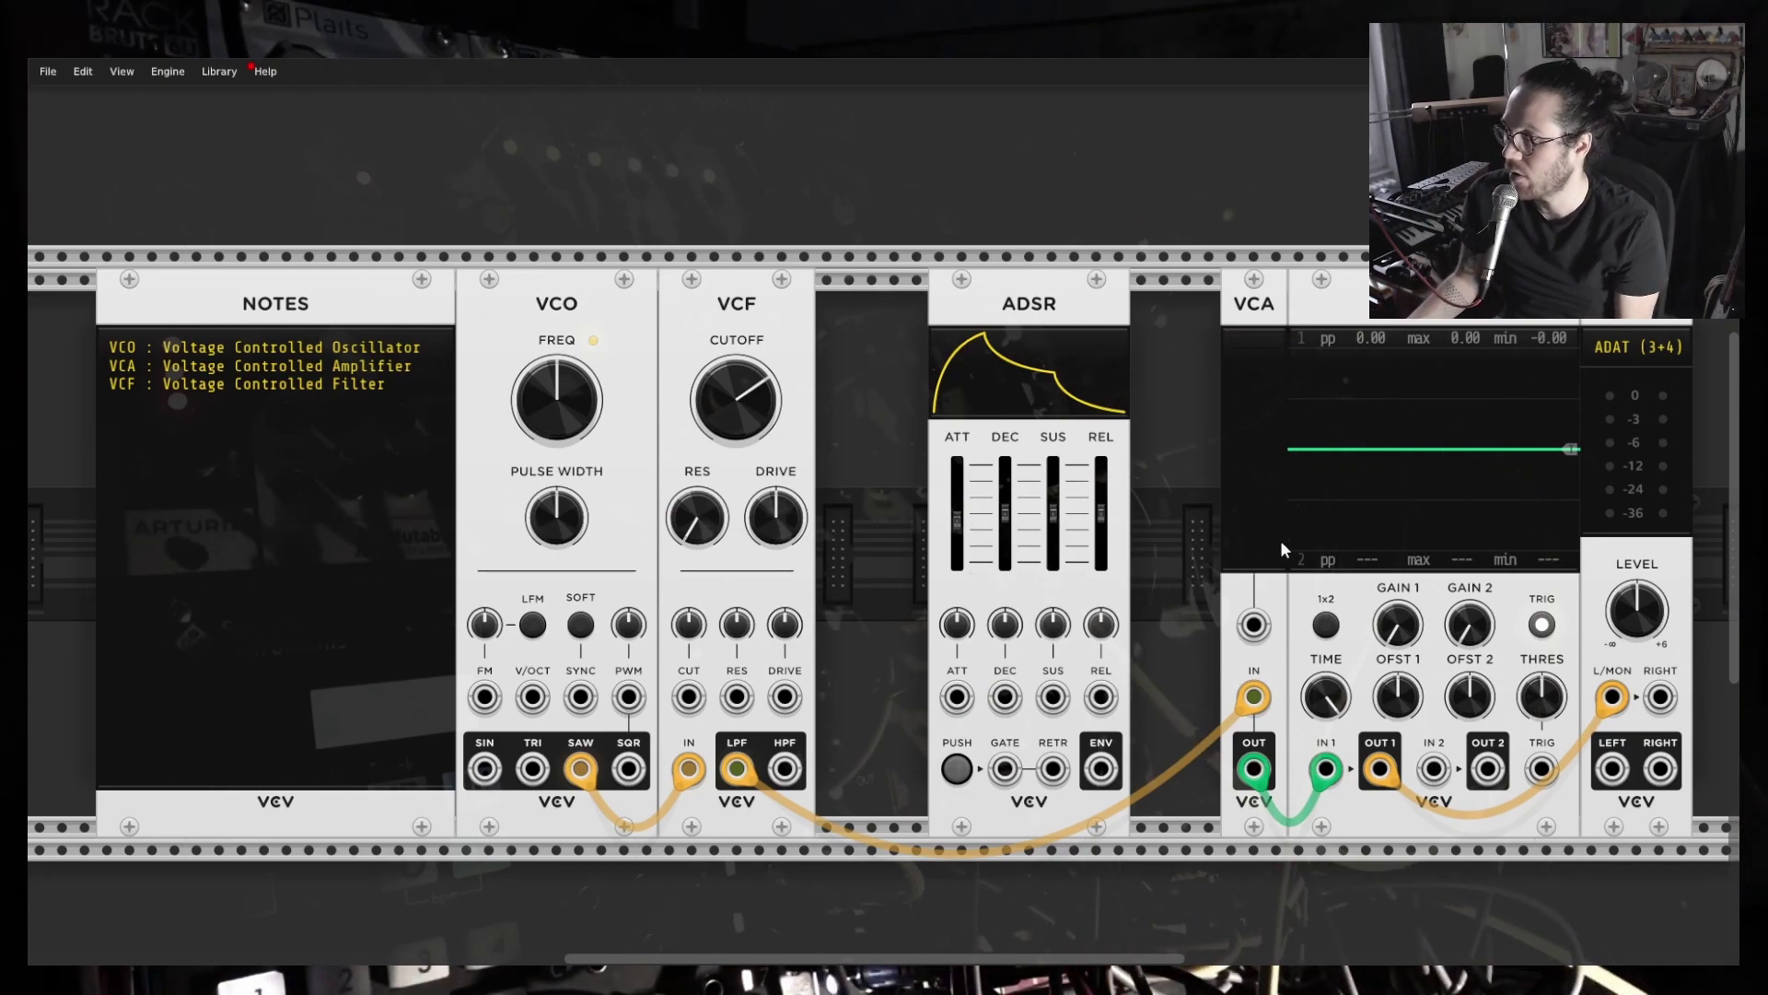
scroll(1215, 541, "up", 1)
scroll(845, 568, "down", 1)
left_click_drag(908, 465, 908, 520)
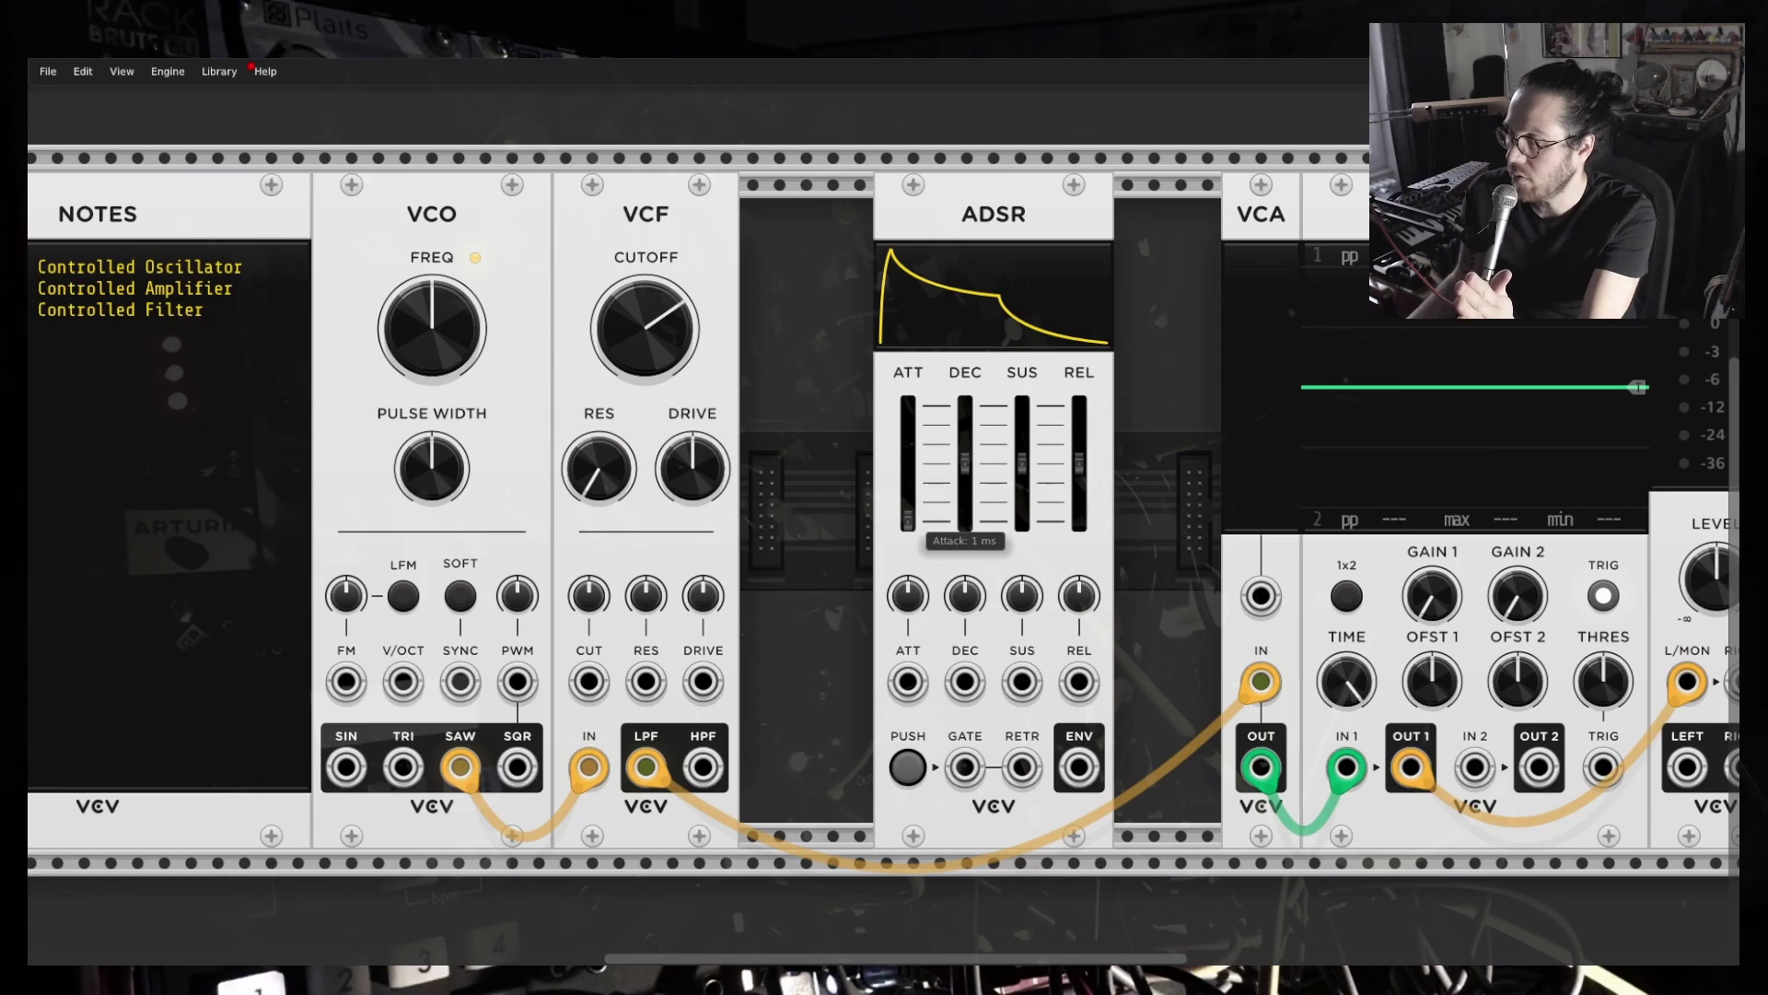
left_click_drag(908, 520, 908, 496)
mouse_move(908, 446)
left_mouse_down()
mouse_move(908, 407)
mouse_move(908, 486)
mouse_move(909, 446)
left_mouse_up()
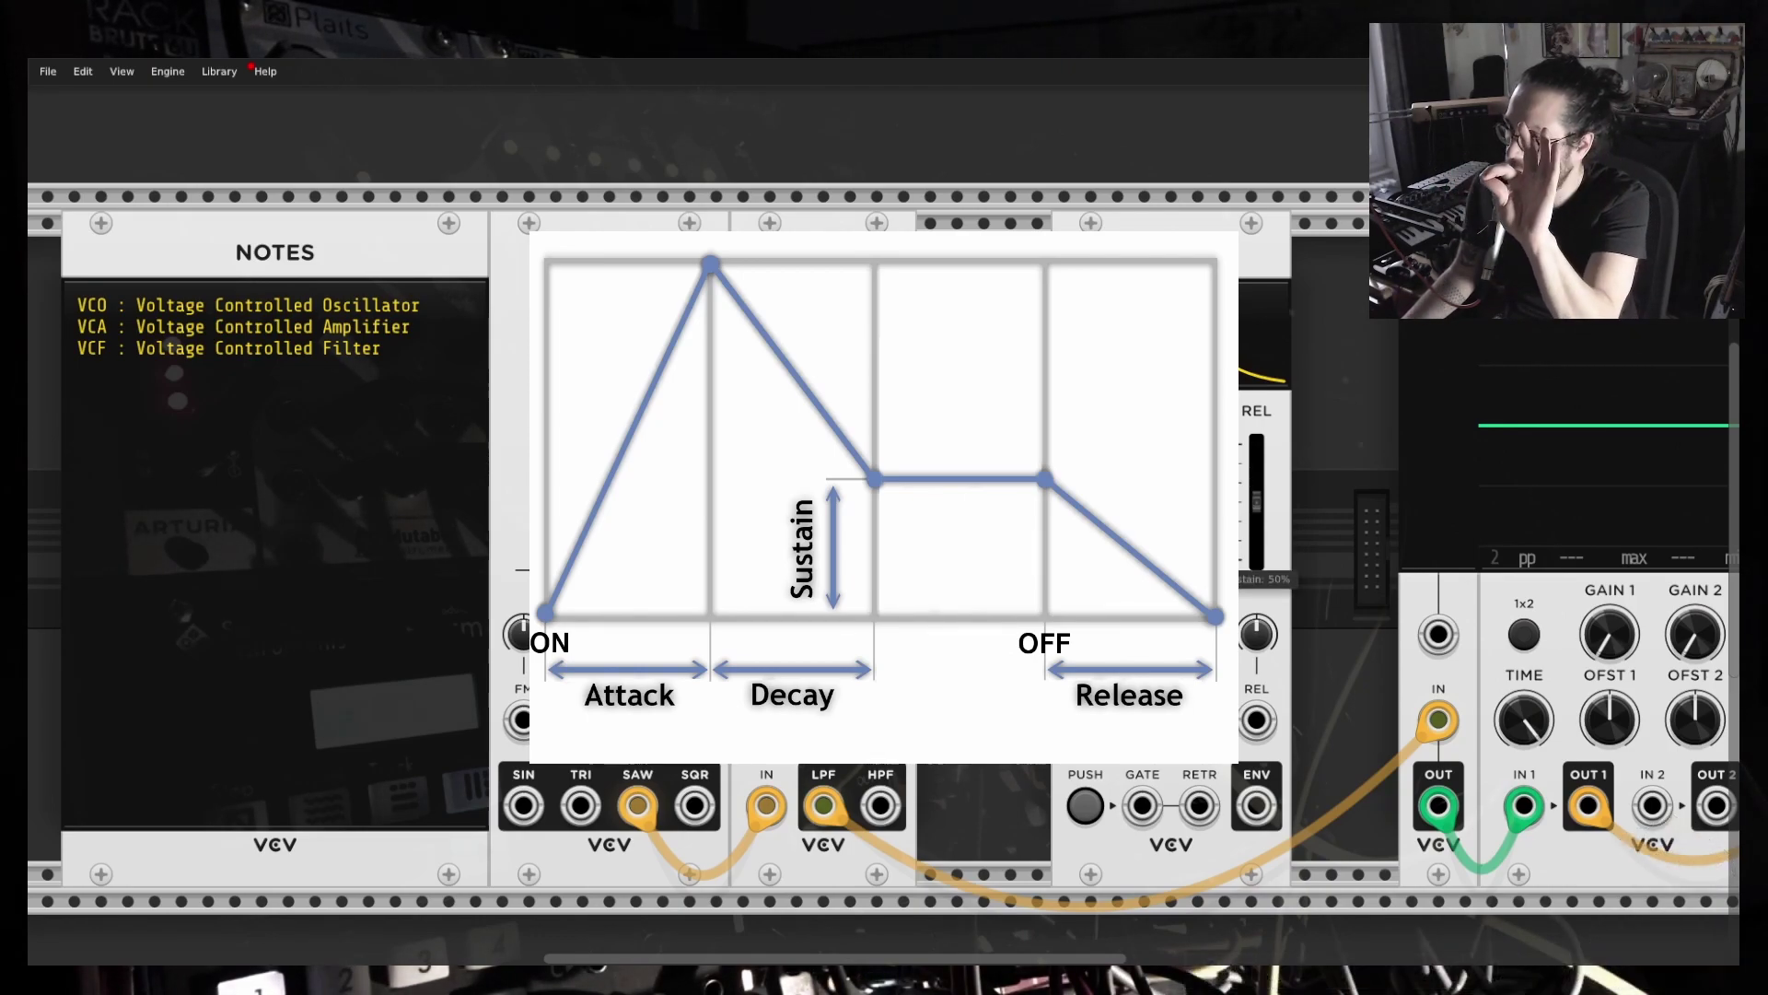
Drop the ADSR release to about 1 ms and return it to the middle of its range.
mouse_move(1255, 490)
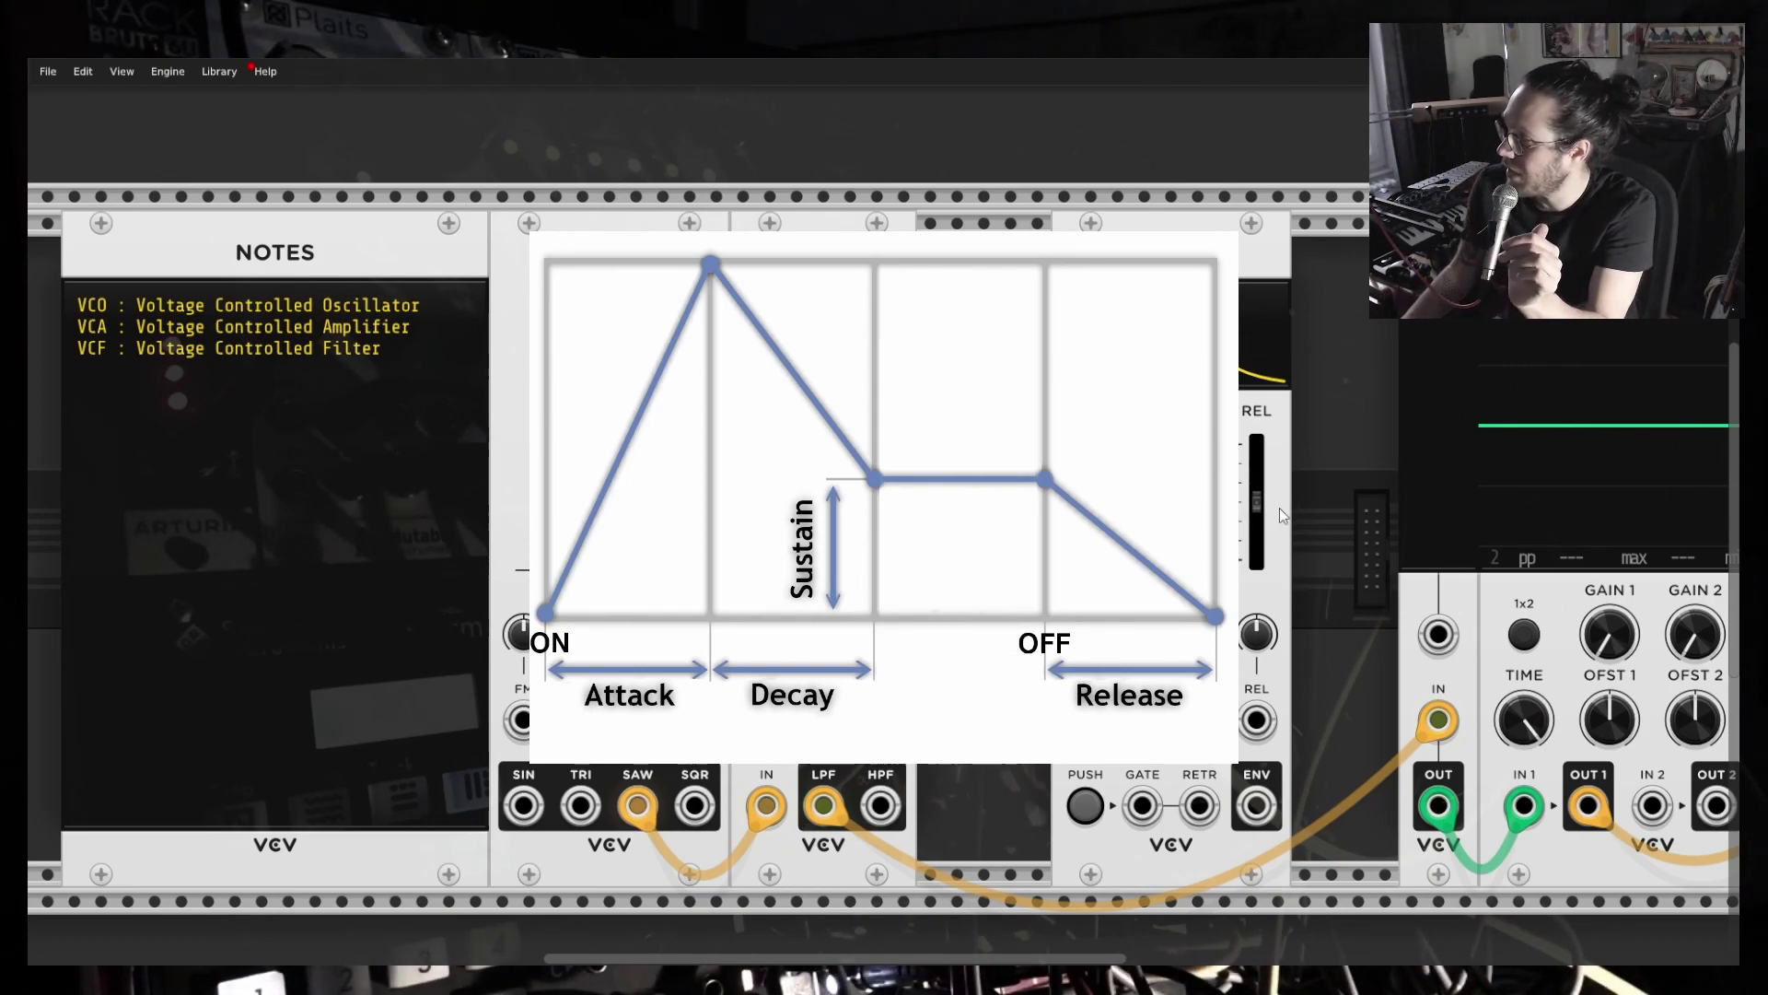
mouse_move(1273, 523)
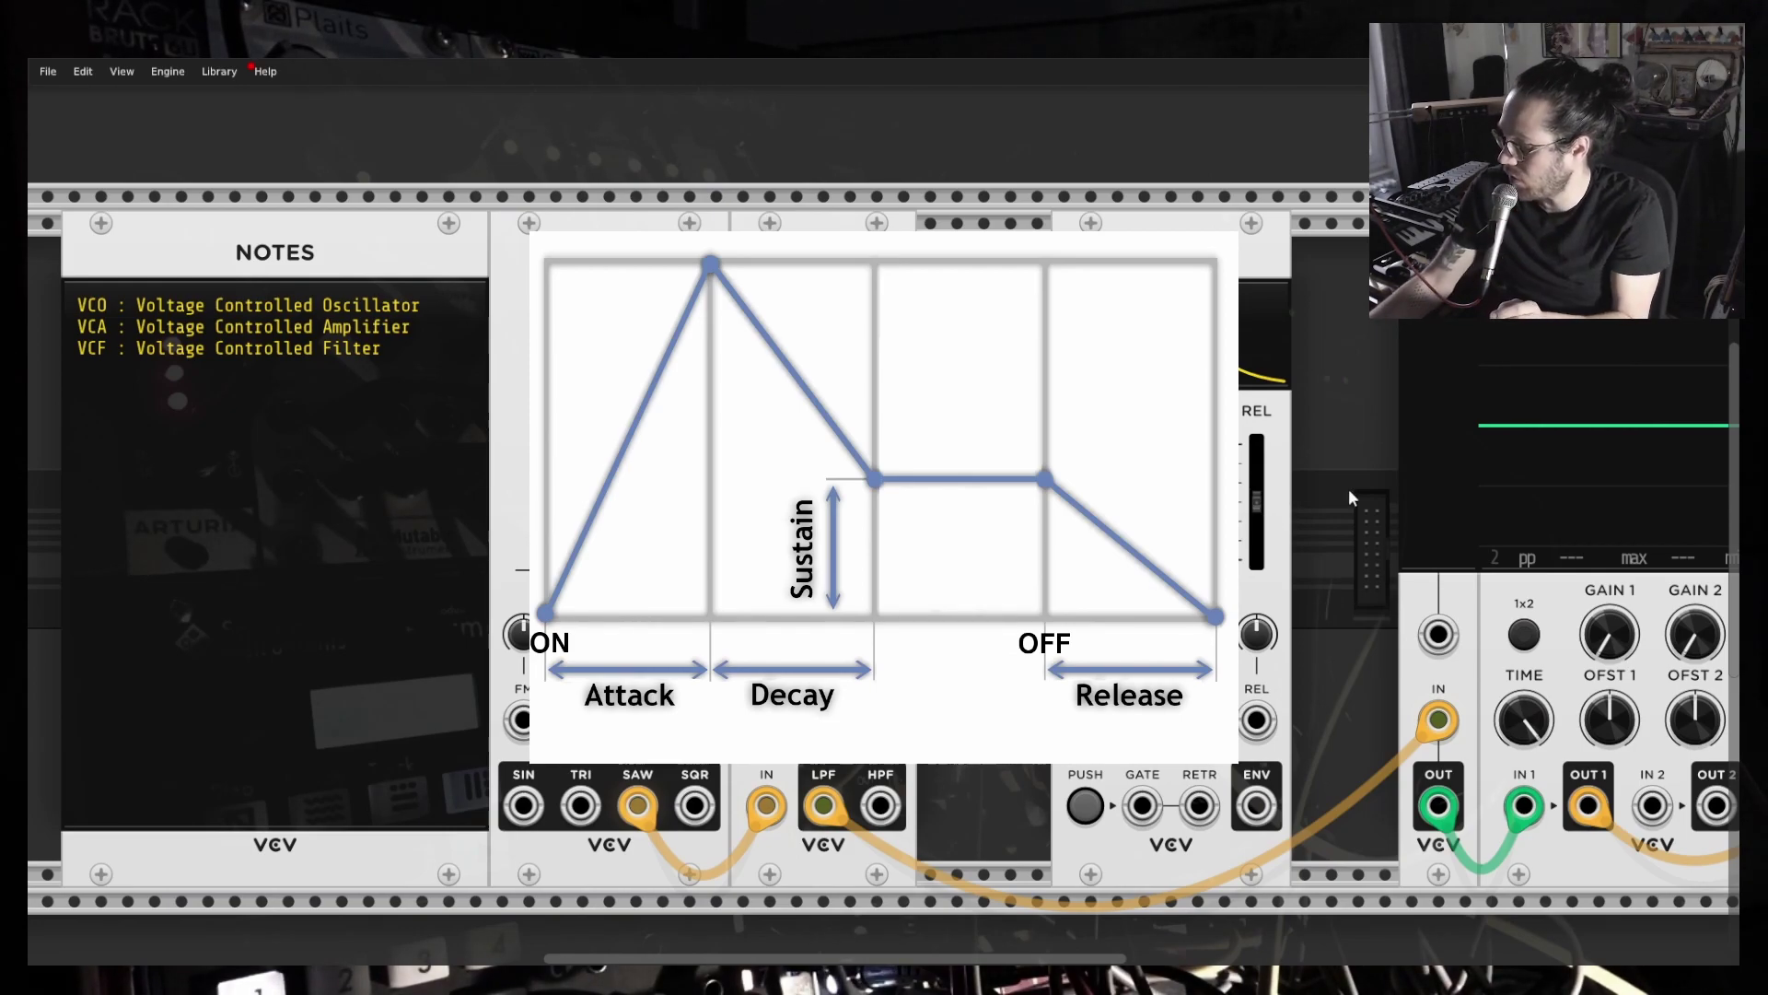
left_click_drag(1257, 502, 1258, 558)
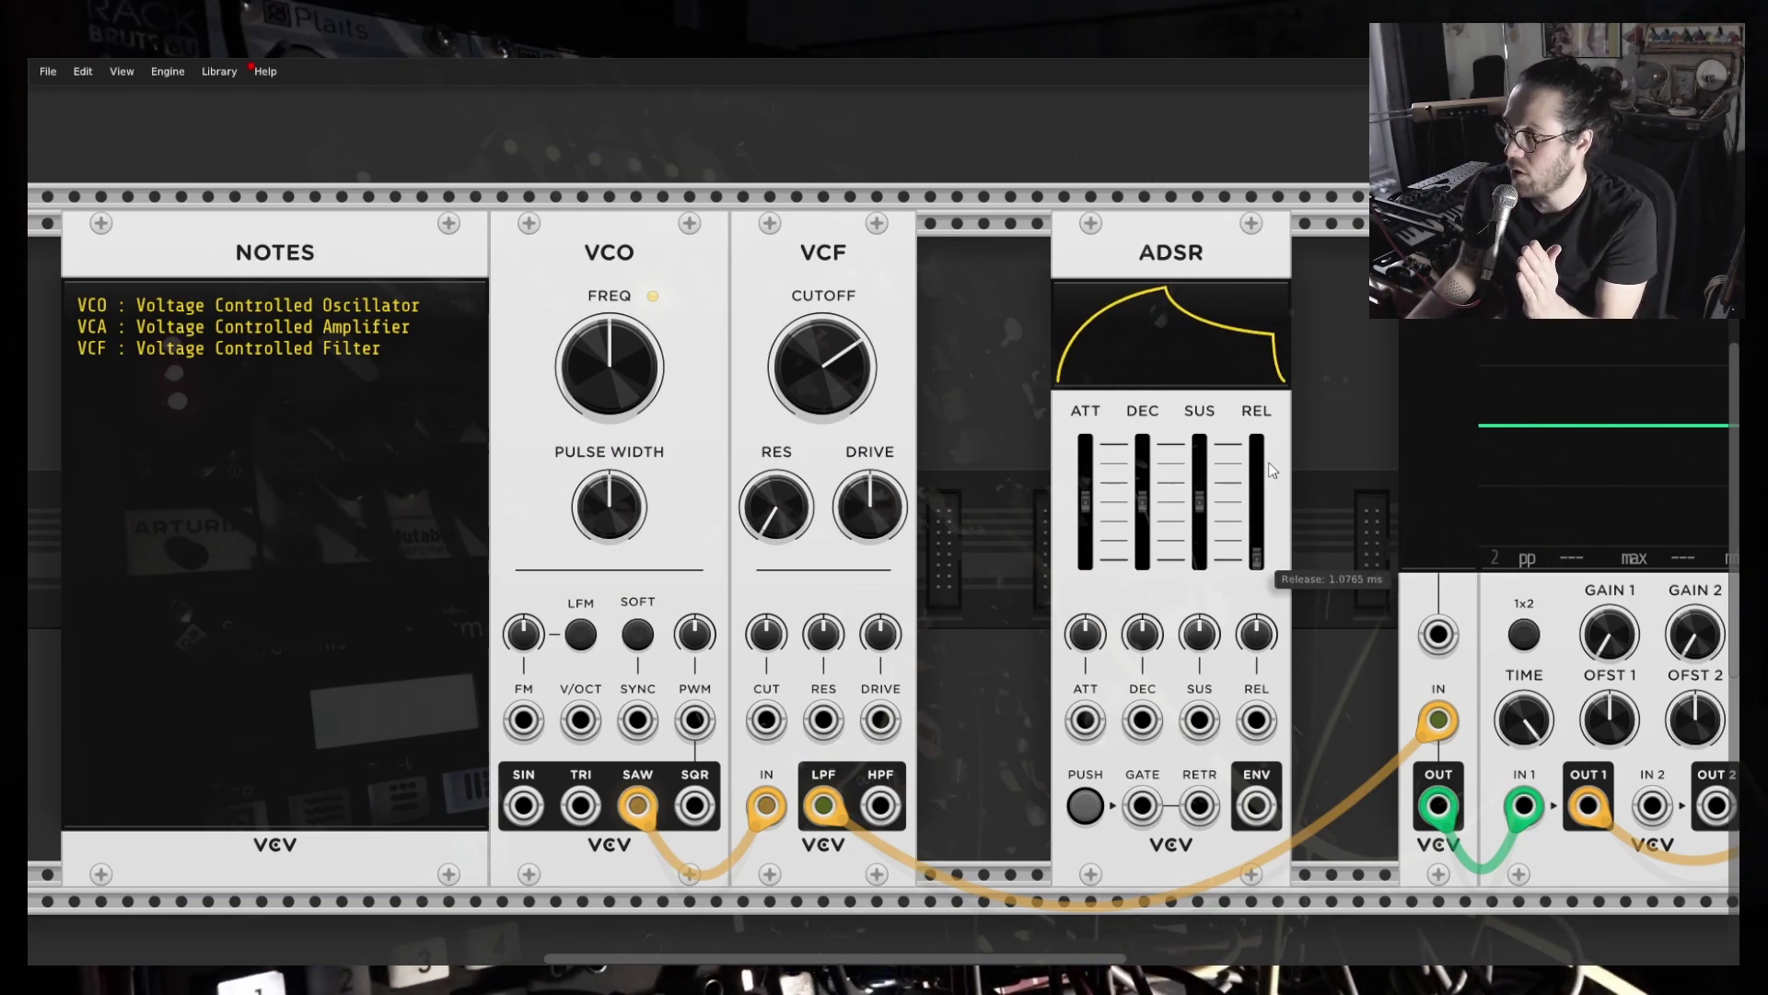
left_click_drag(1257, 558, 1257, 512)
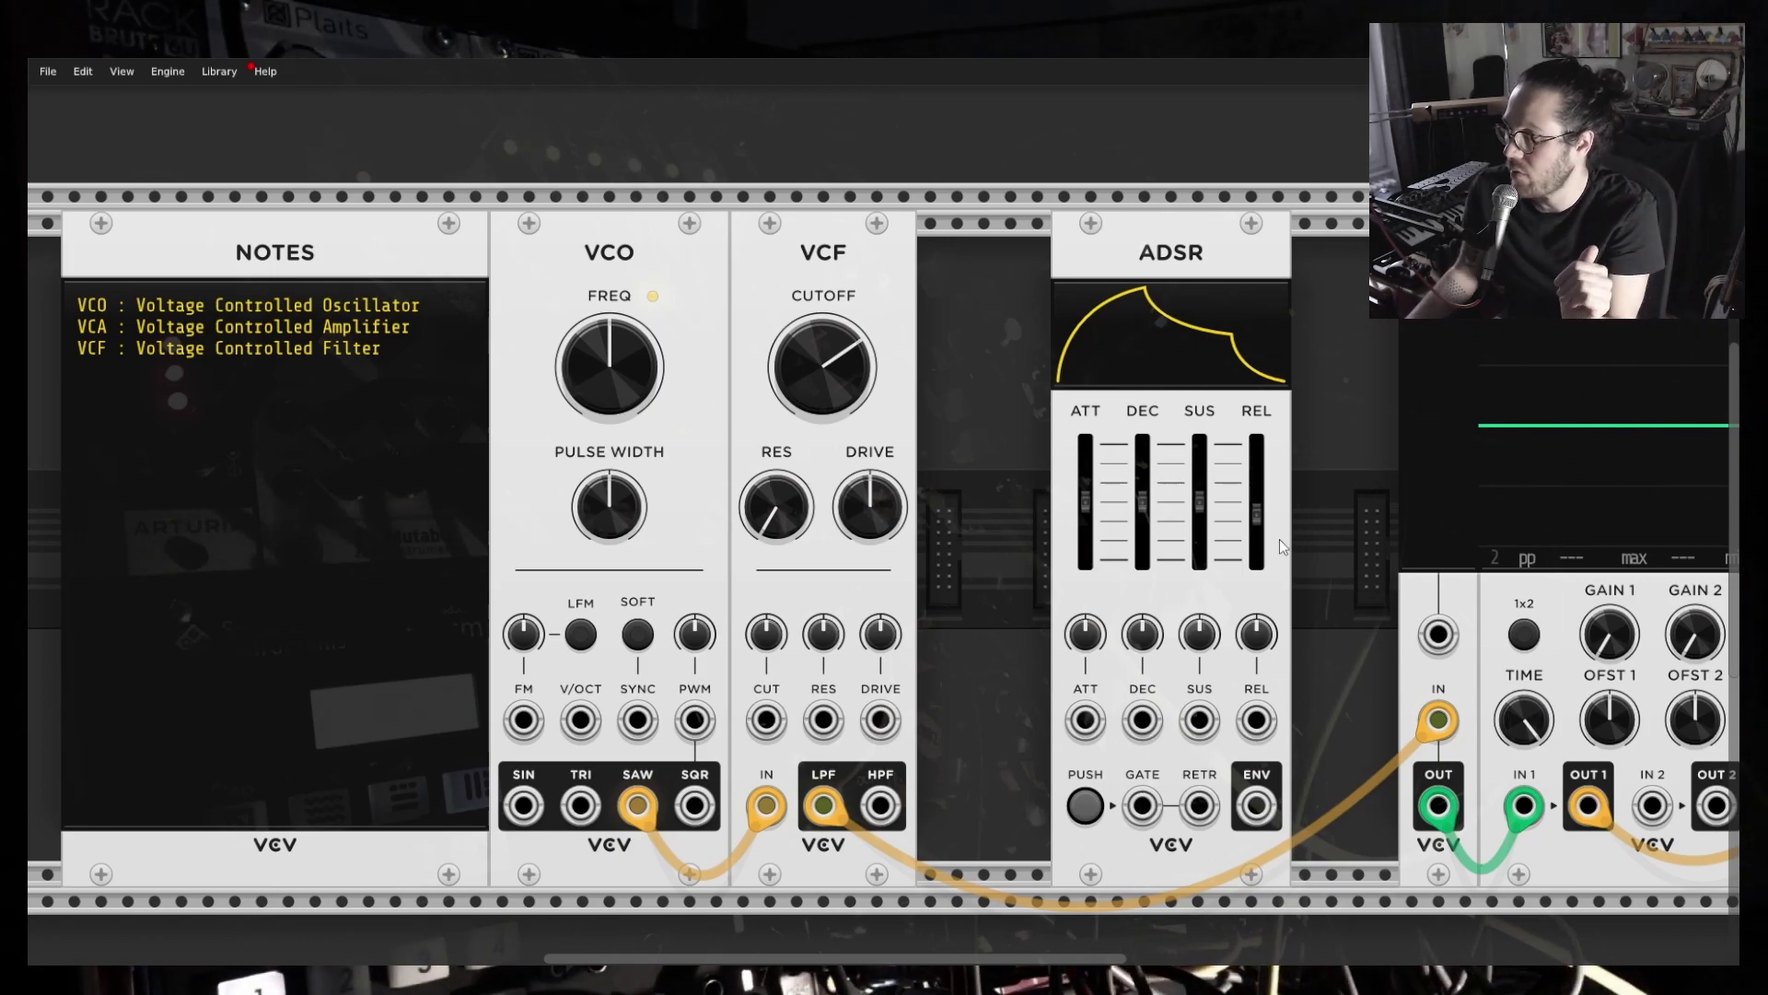
mouse_move(1081, 537)
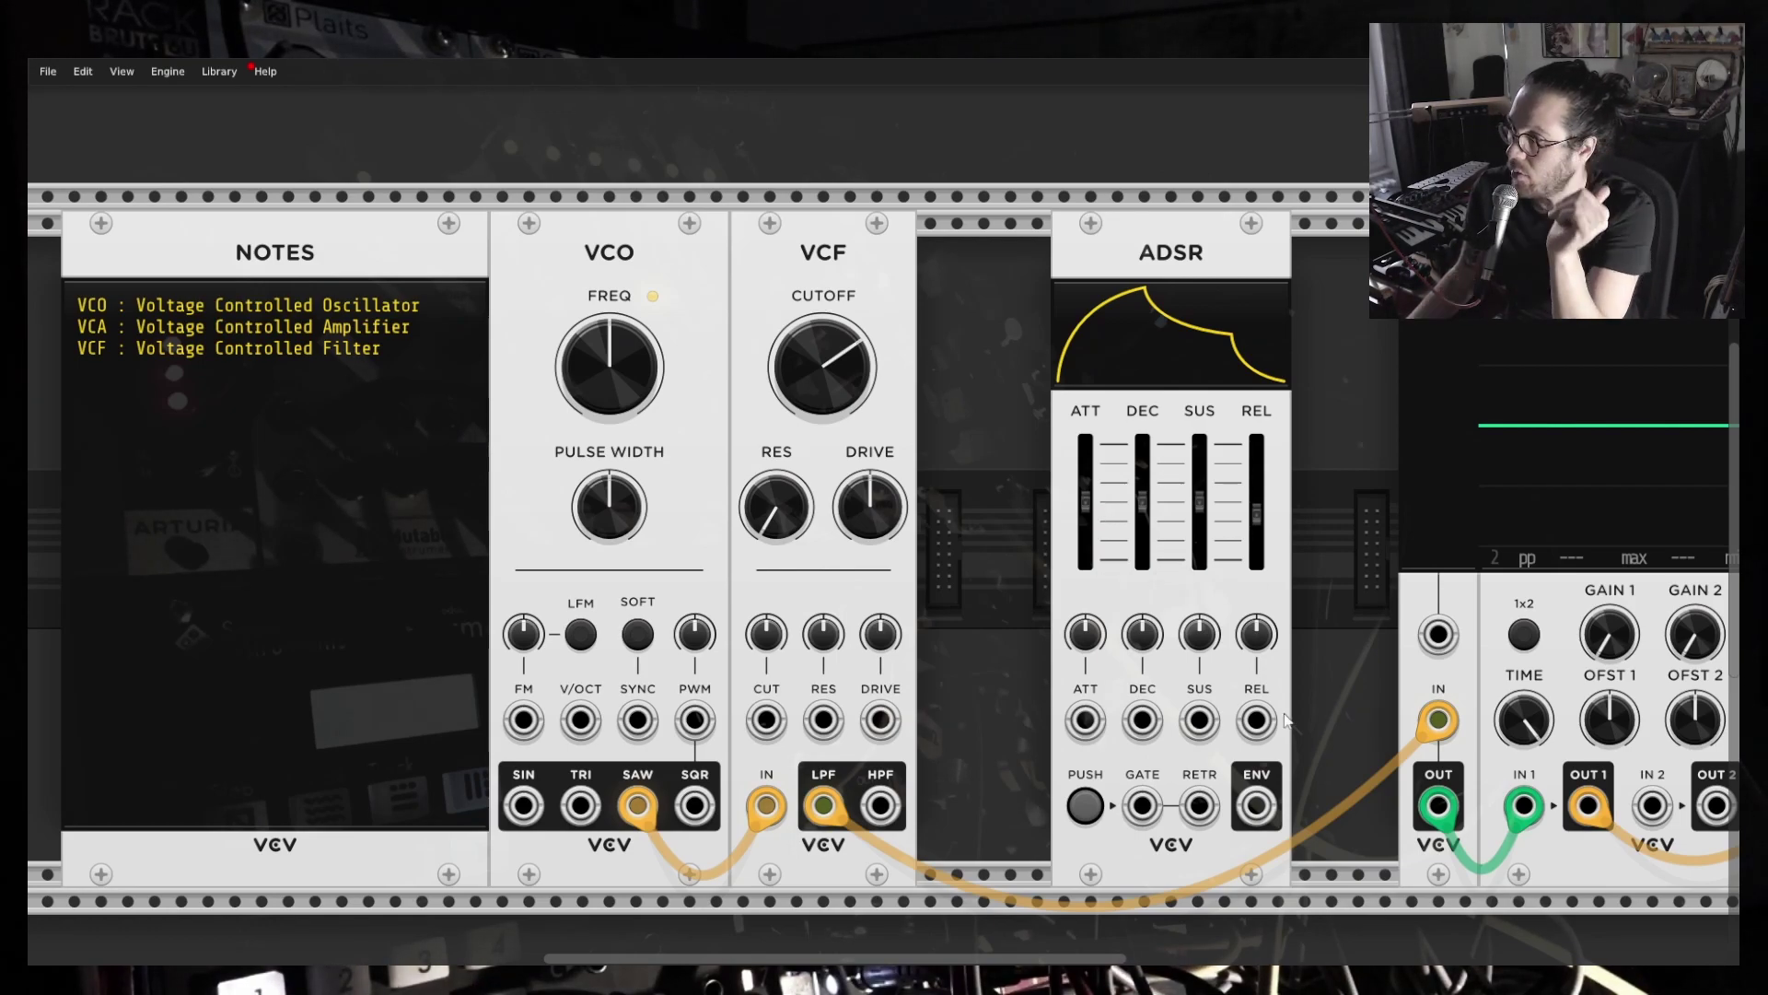
mouse_move(1455, 543)
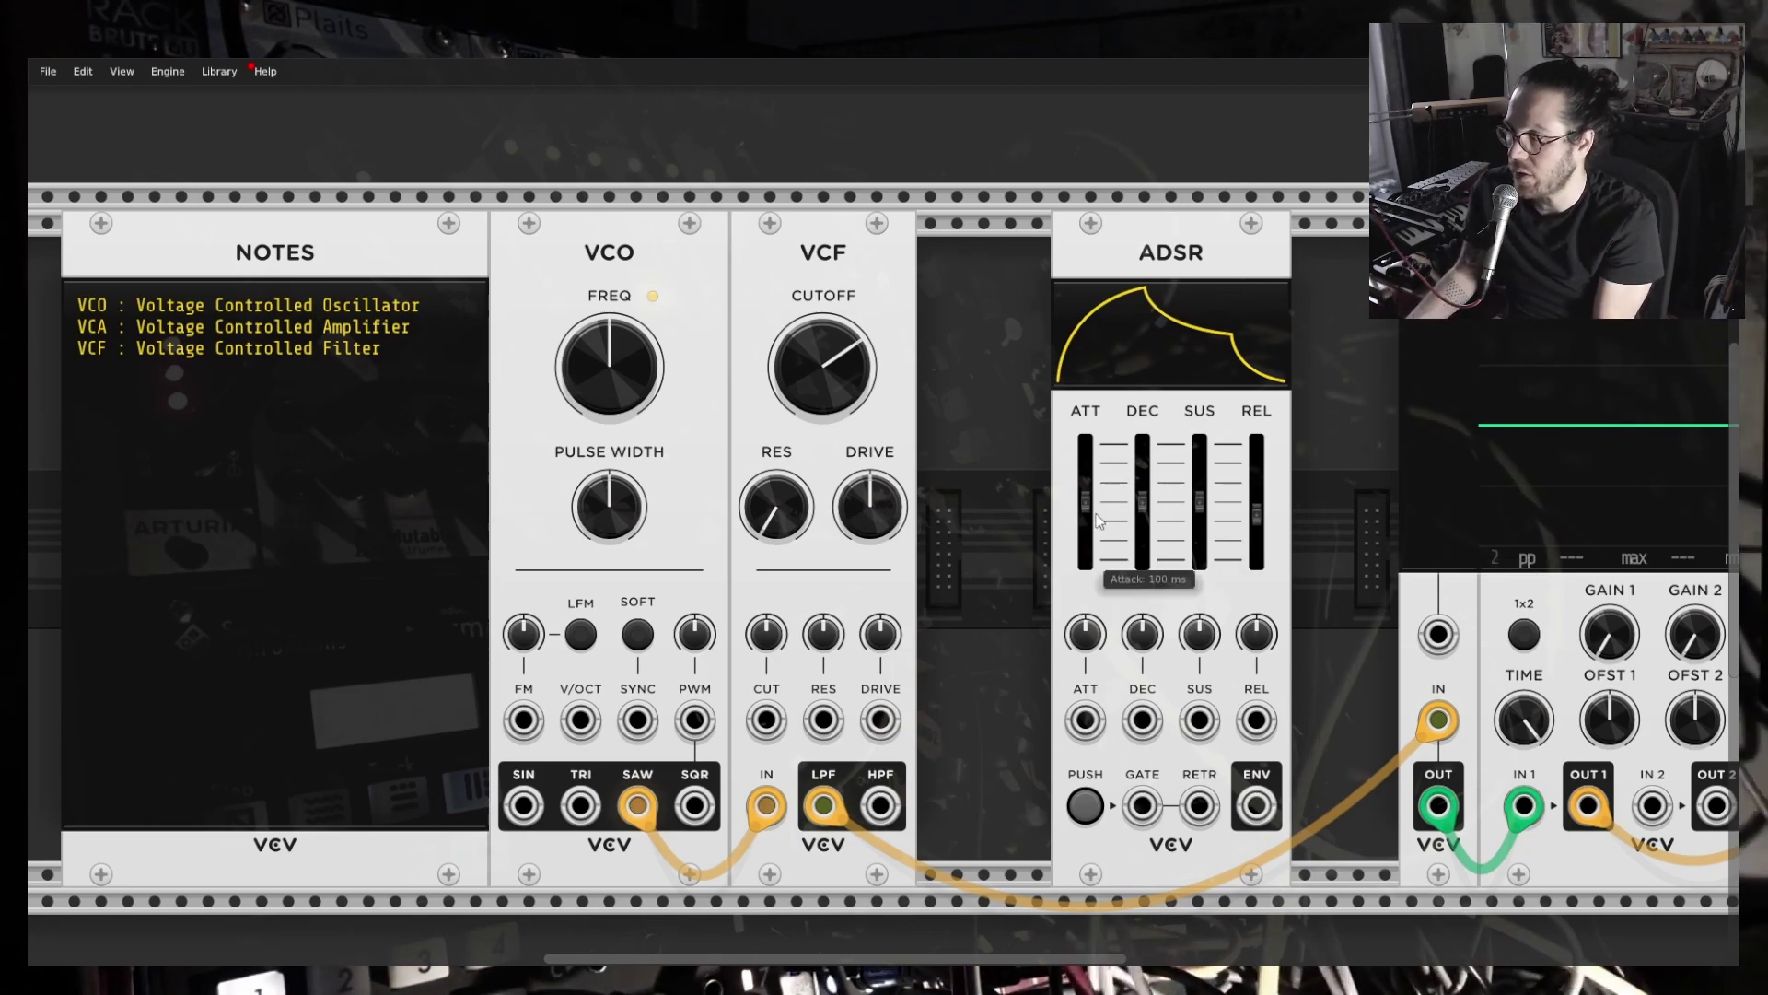
mouse_move(1190, 504)
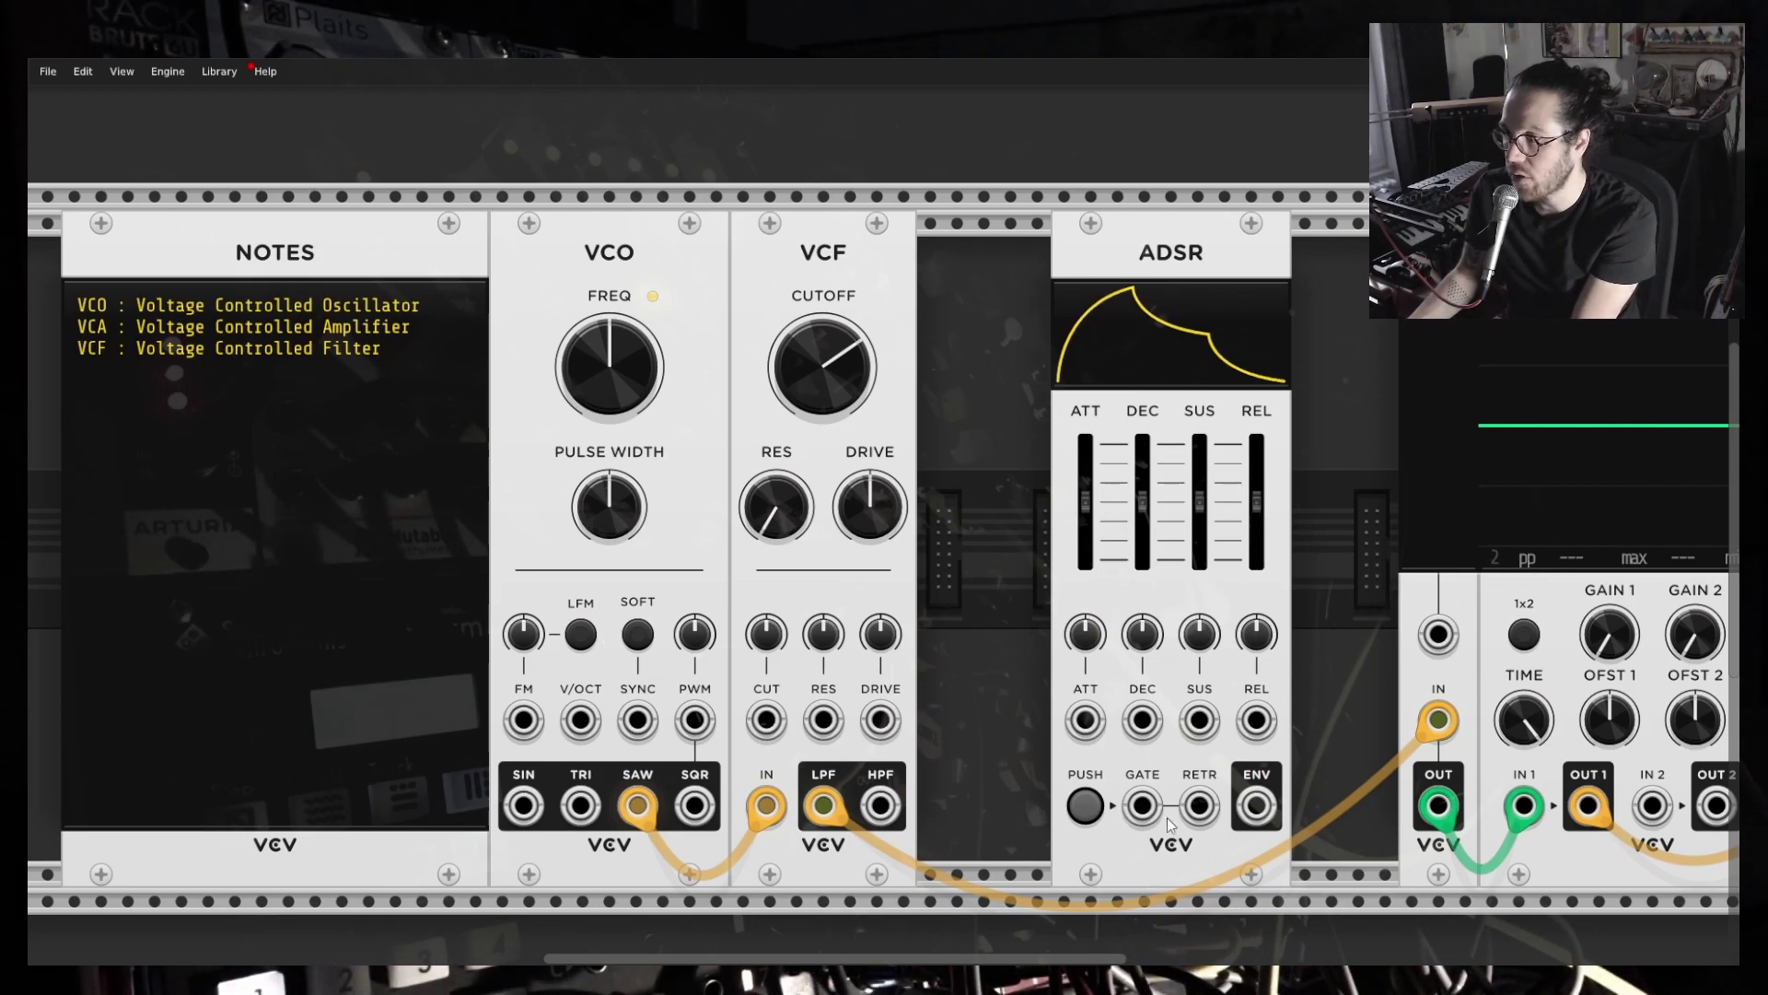
Trigger the ADSR envelope manually several times to observe its stage lights.
left_click(1090, 817)
left_click(1090, 816)
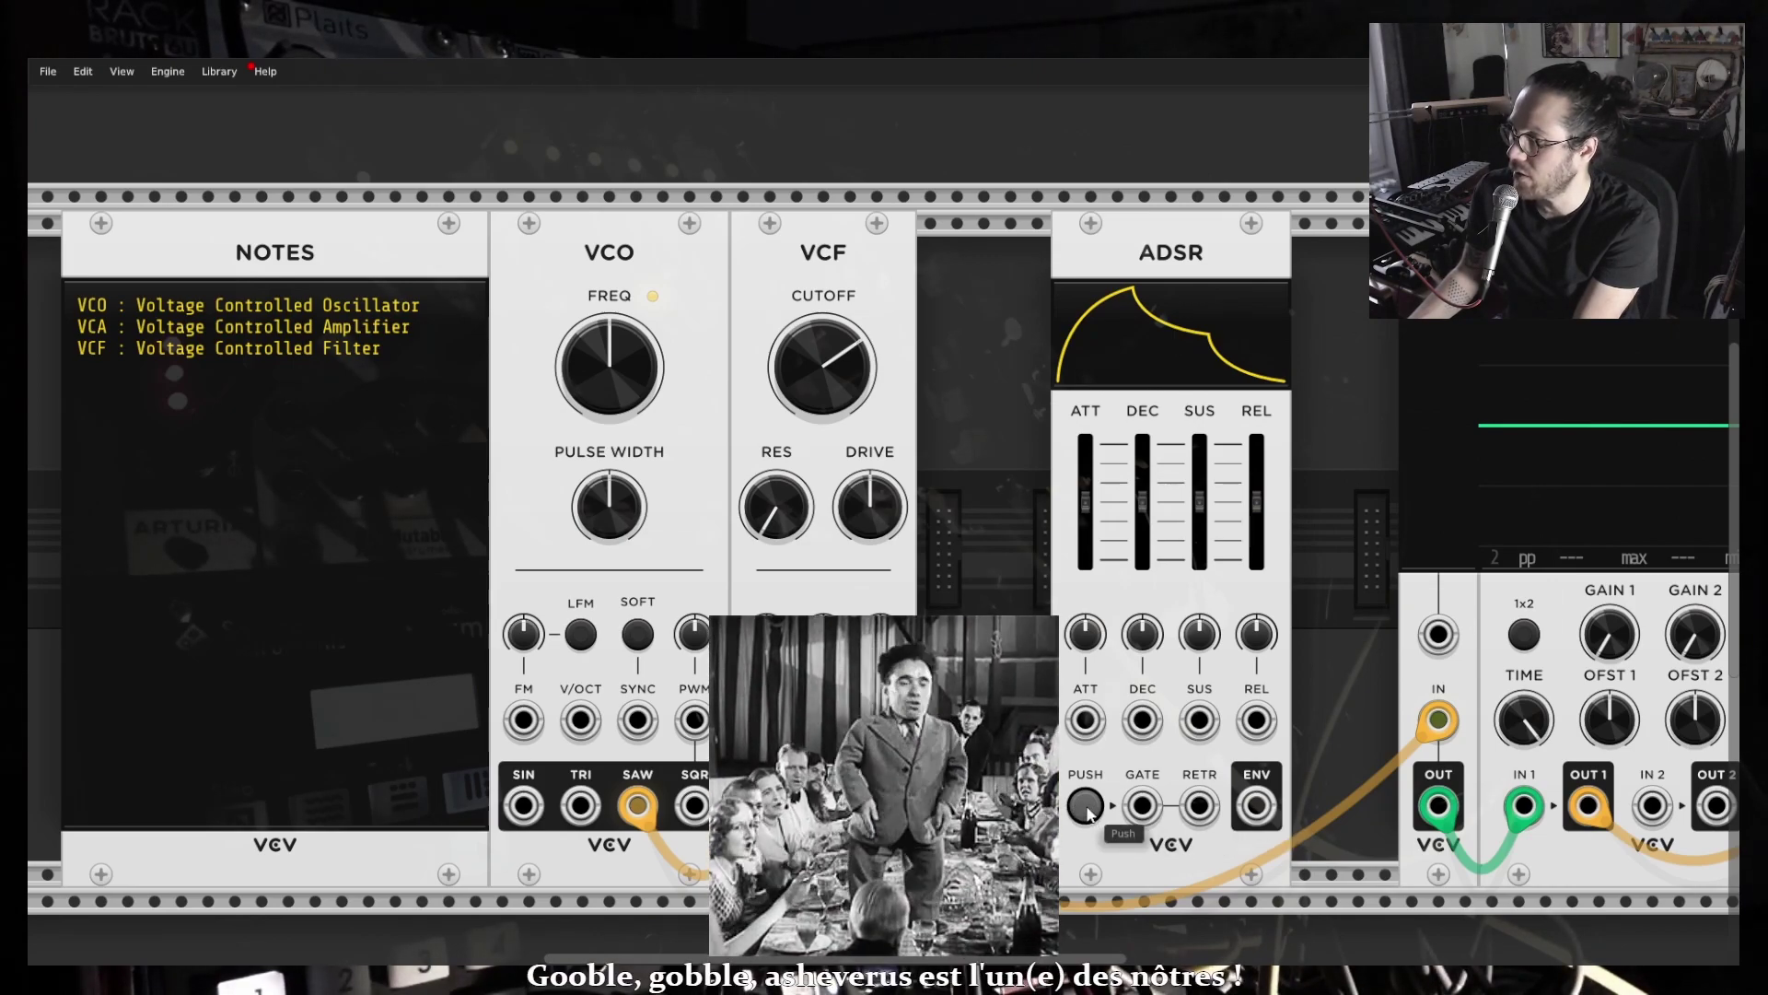
left_click(1087, 807)
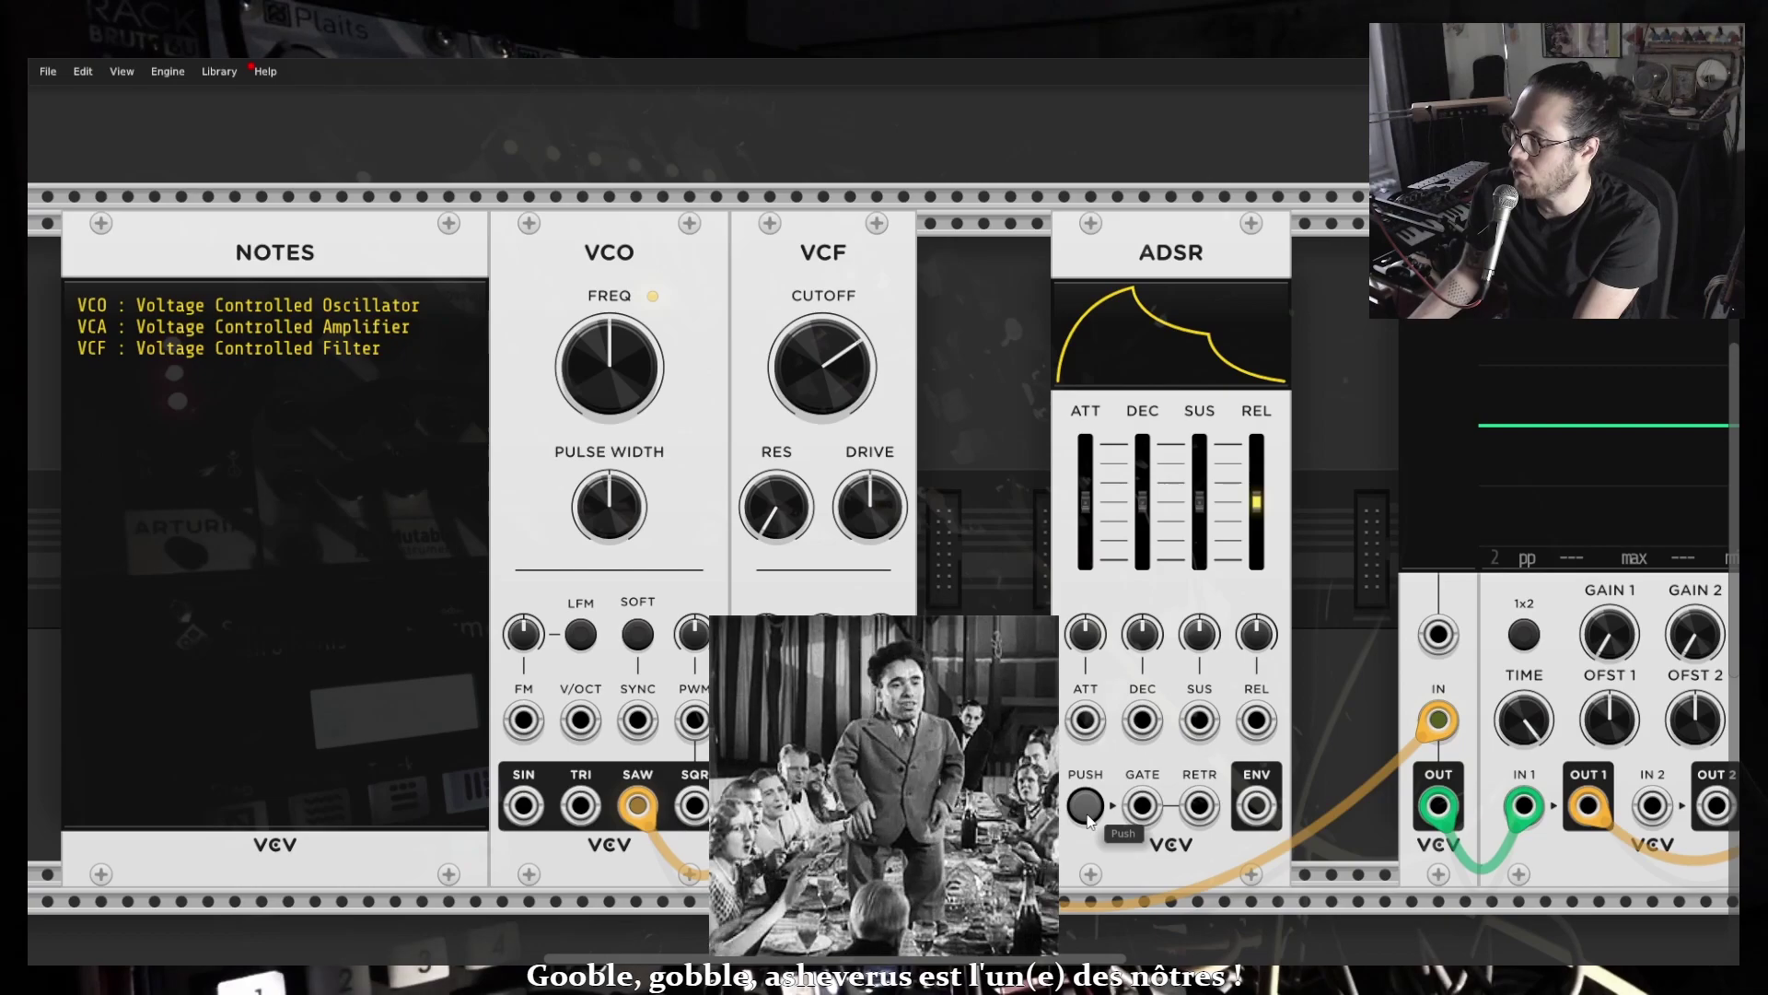
left_click(1088, 818)
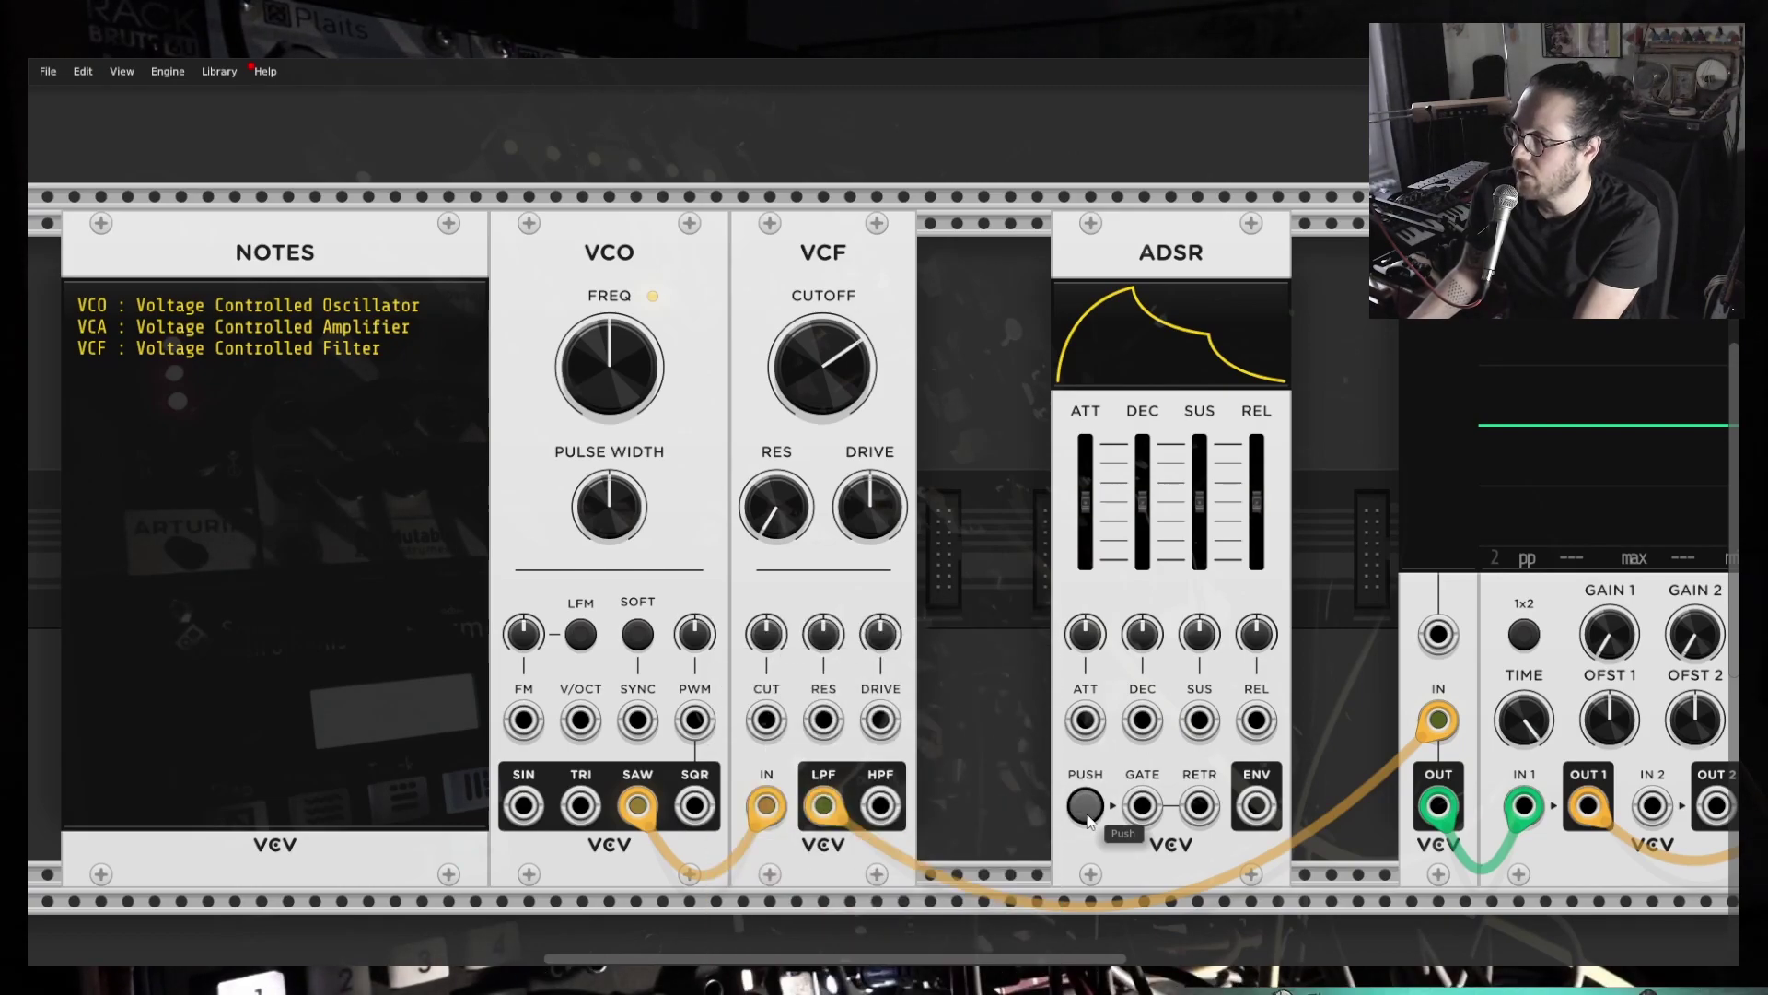
left_click(1088, 819)
left_click(1087, 819)
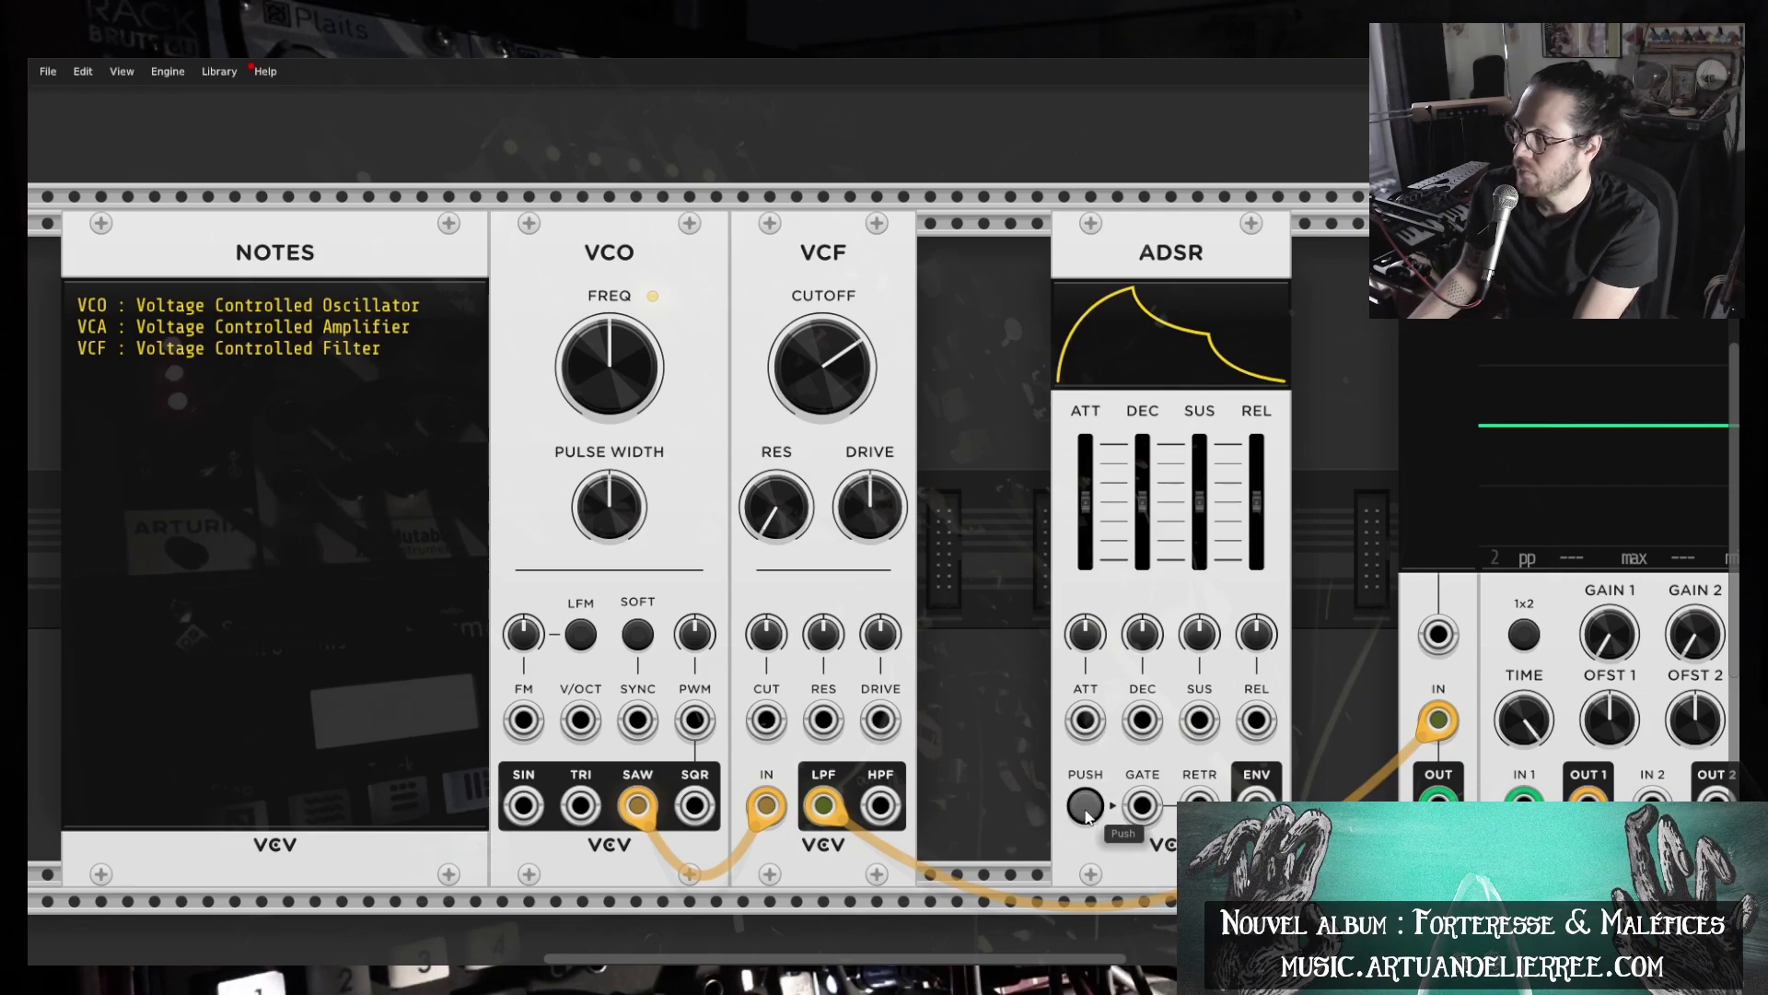
left_click(1087, 819)
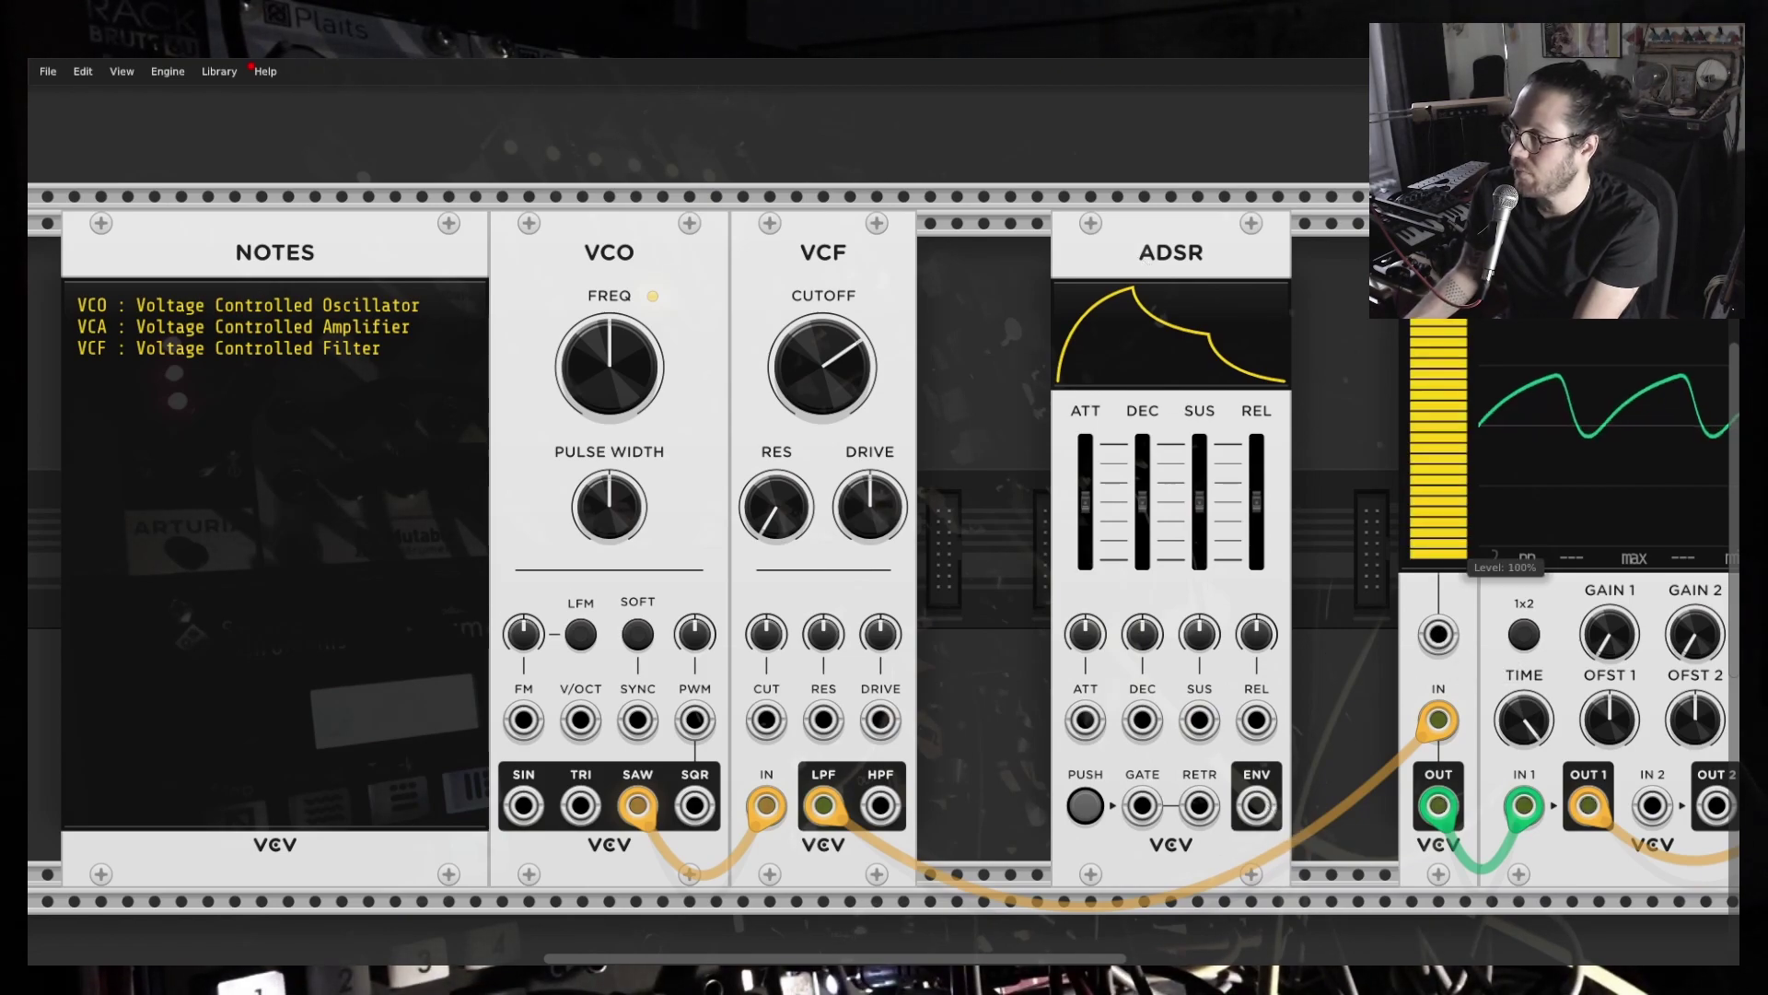
Patch the ADSR envelope output to the VCA's CV input and place the ADSR directly beside the VCF.
mouse_move(1264, 777)
left_mouse_down()
mouse_move(1308, 840)
mouse_move(1418, 627)
mouse_move(1437, 634)
left_mouse_up()
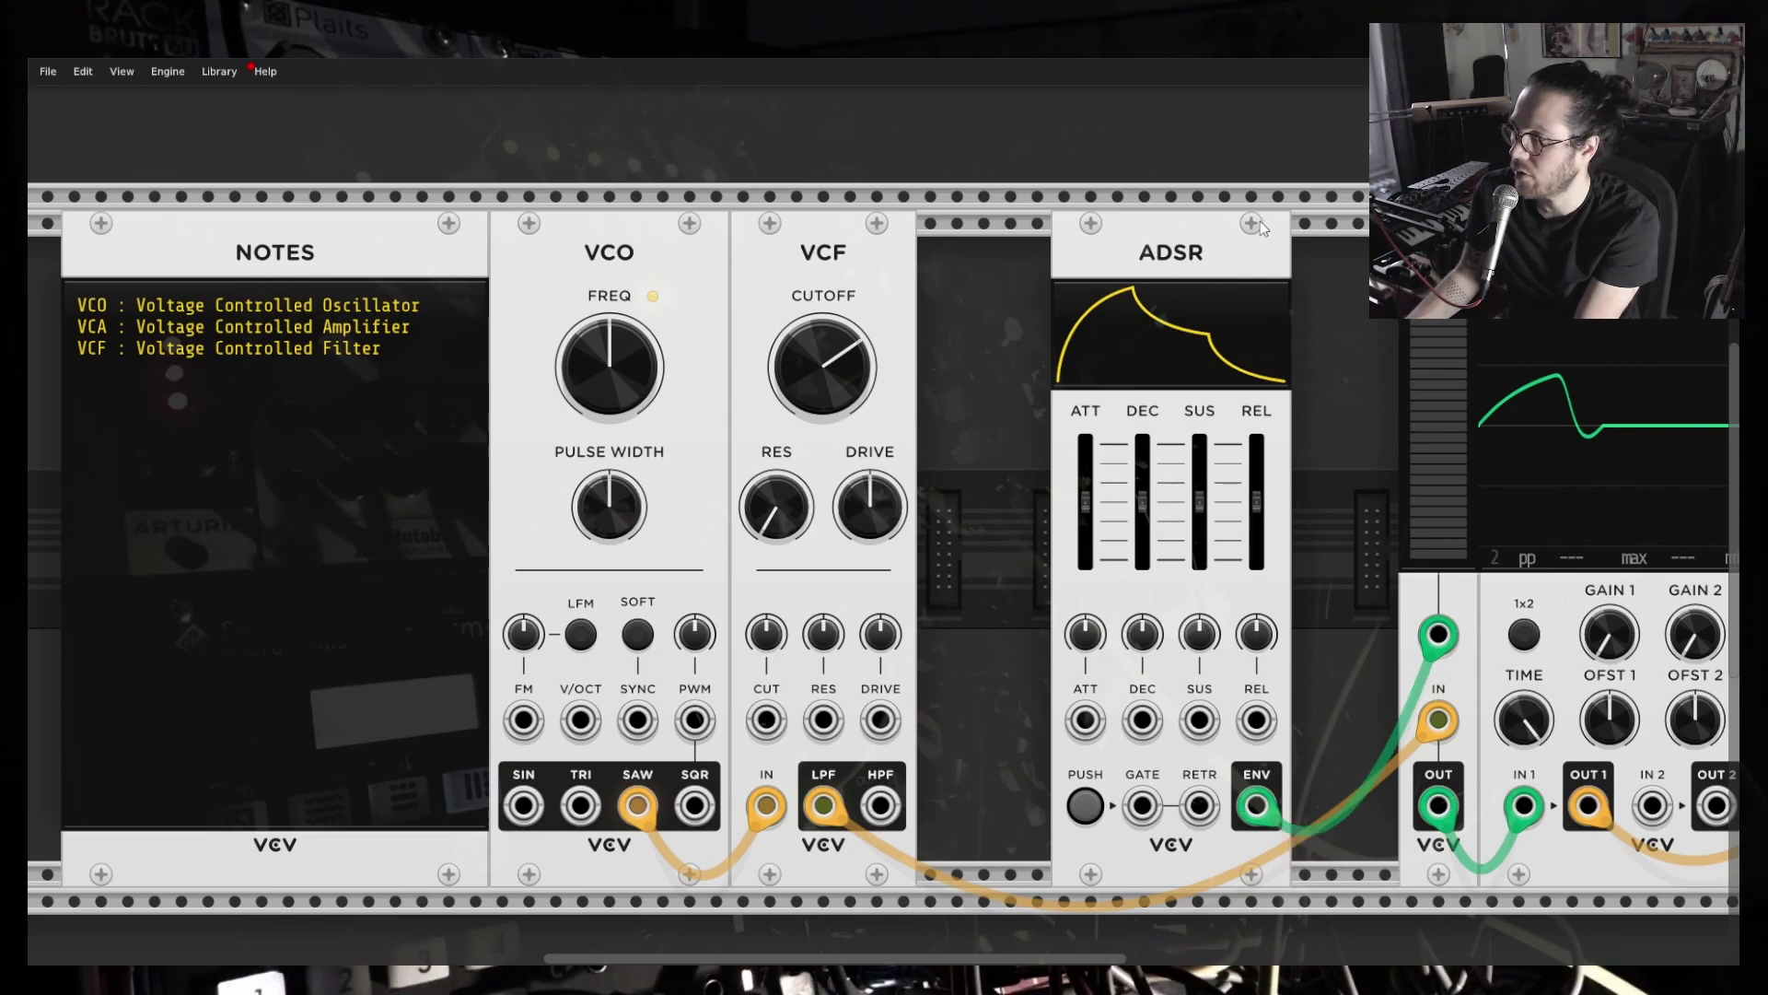
left_click_drag(1268, 228, 1177, 244)
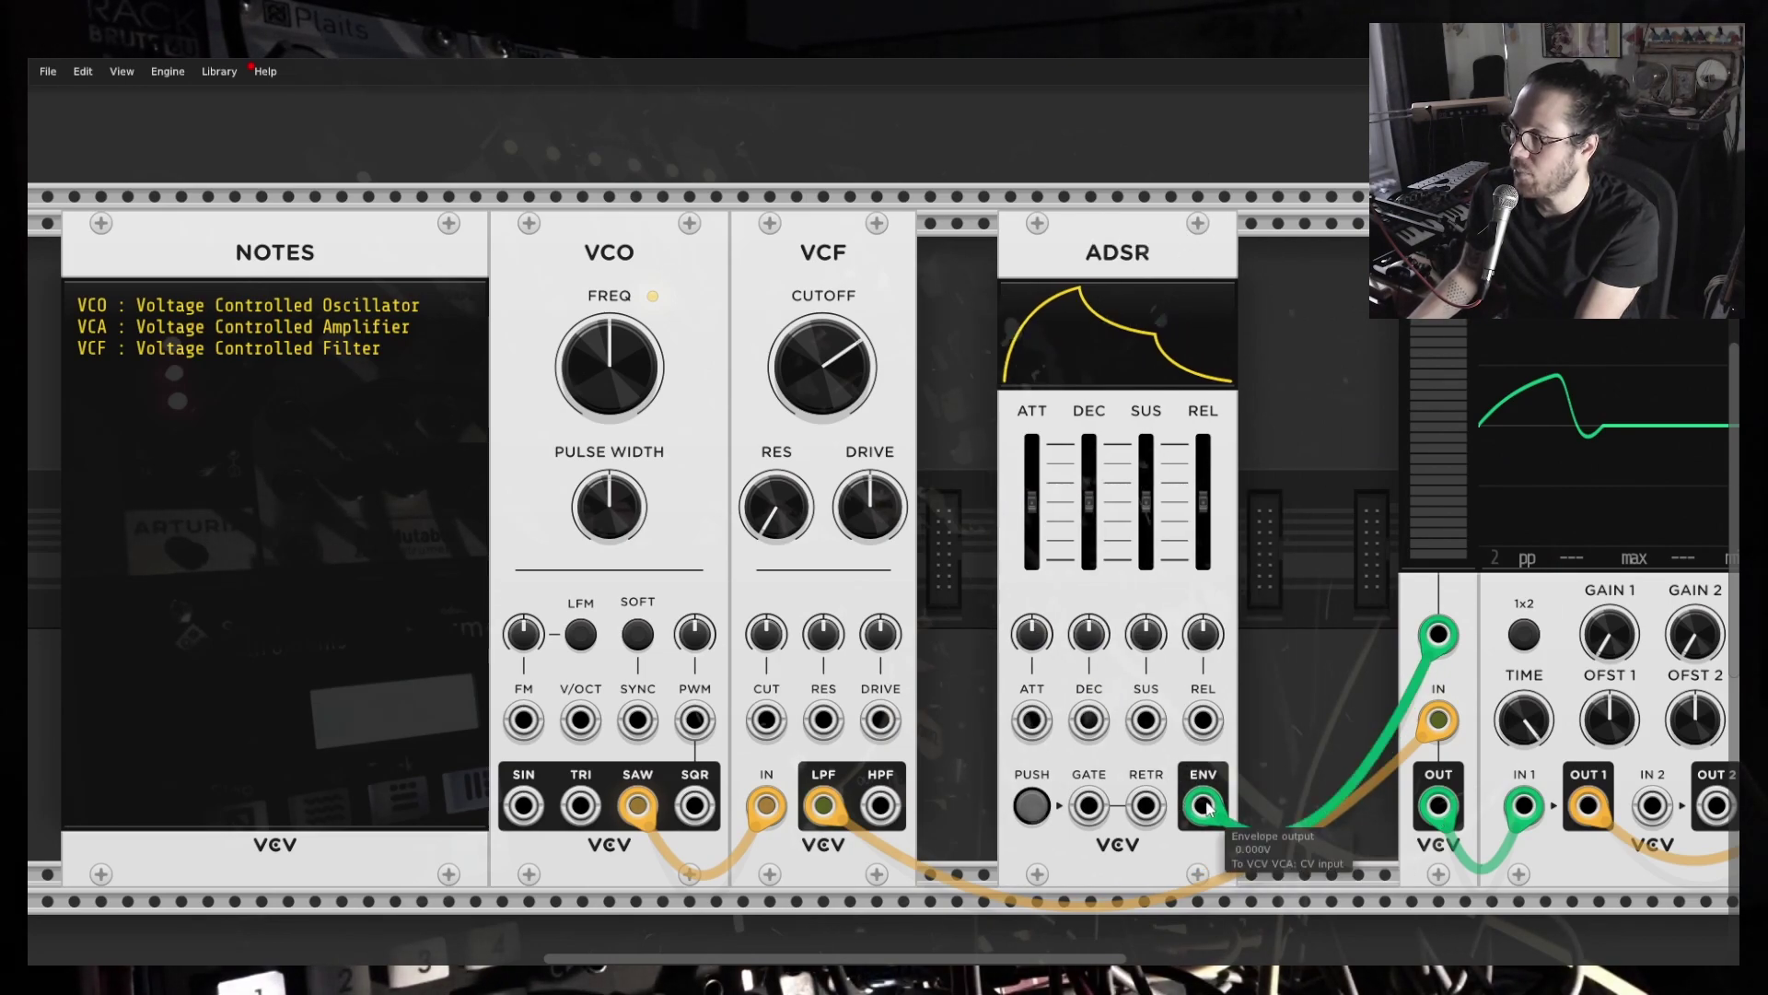
left_click_drag(1438, 634, 1345, 667)
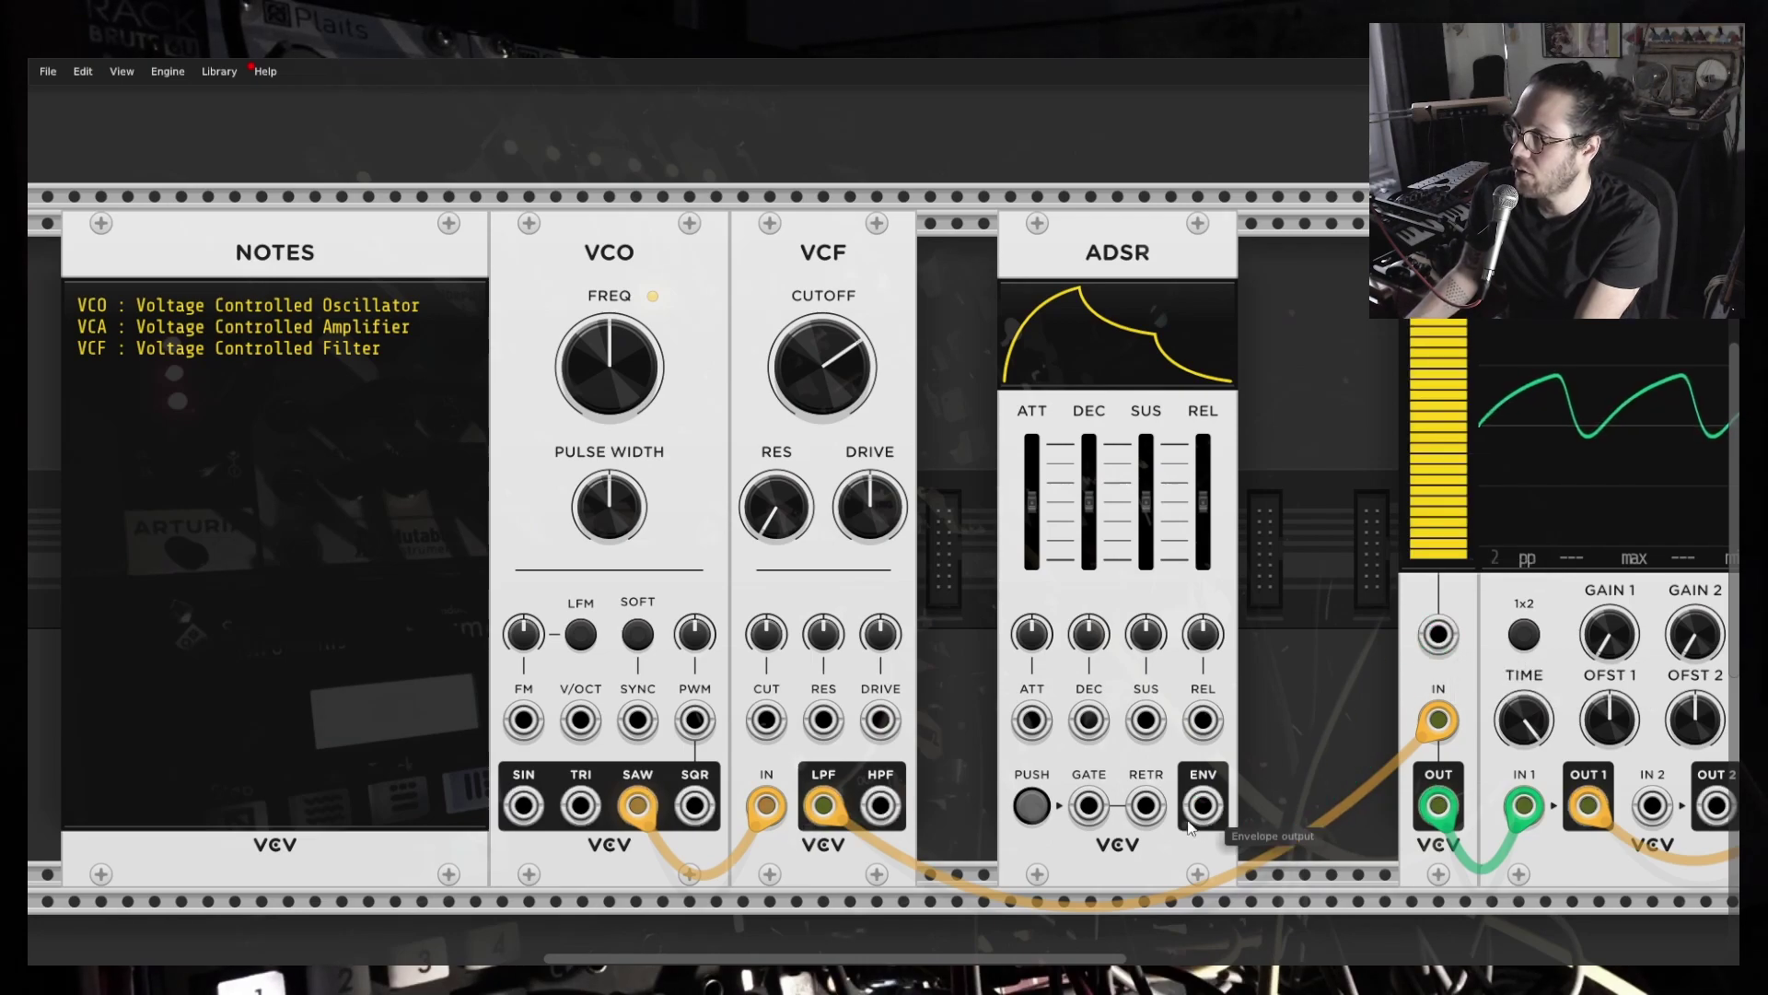
left_click_drag(1203, 806, 1442, 635)
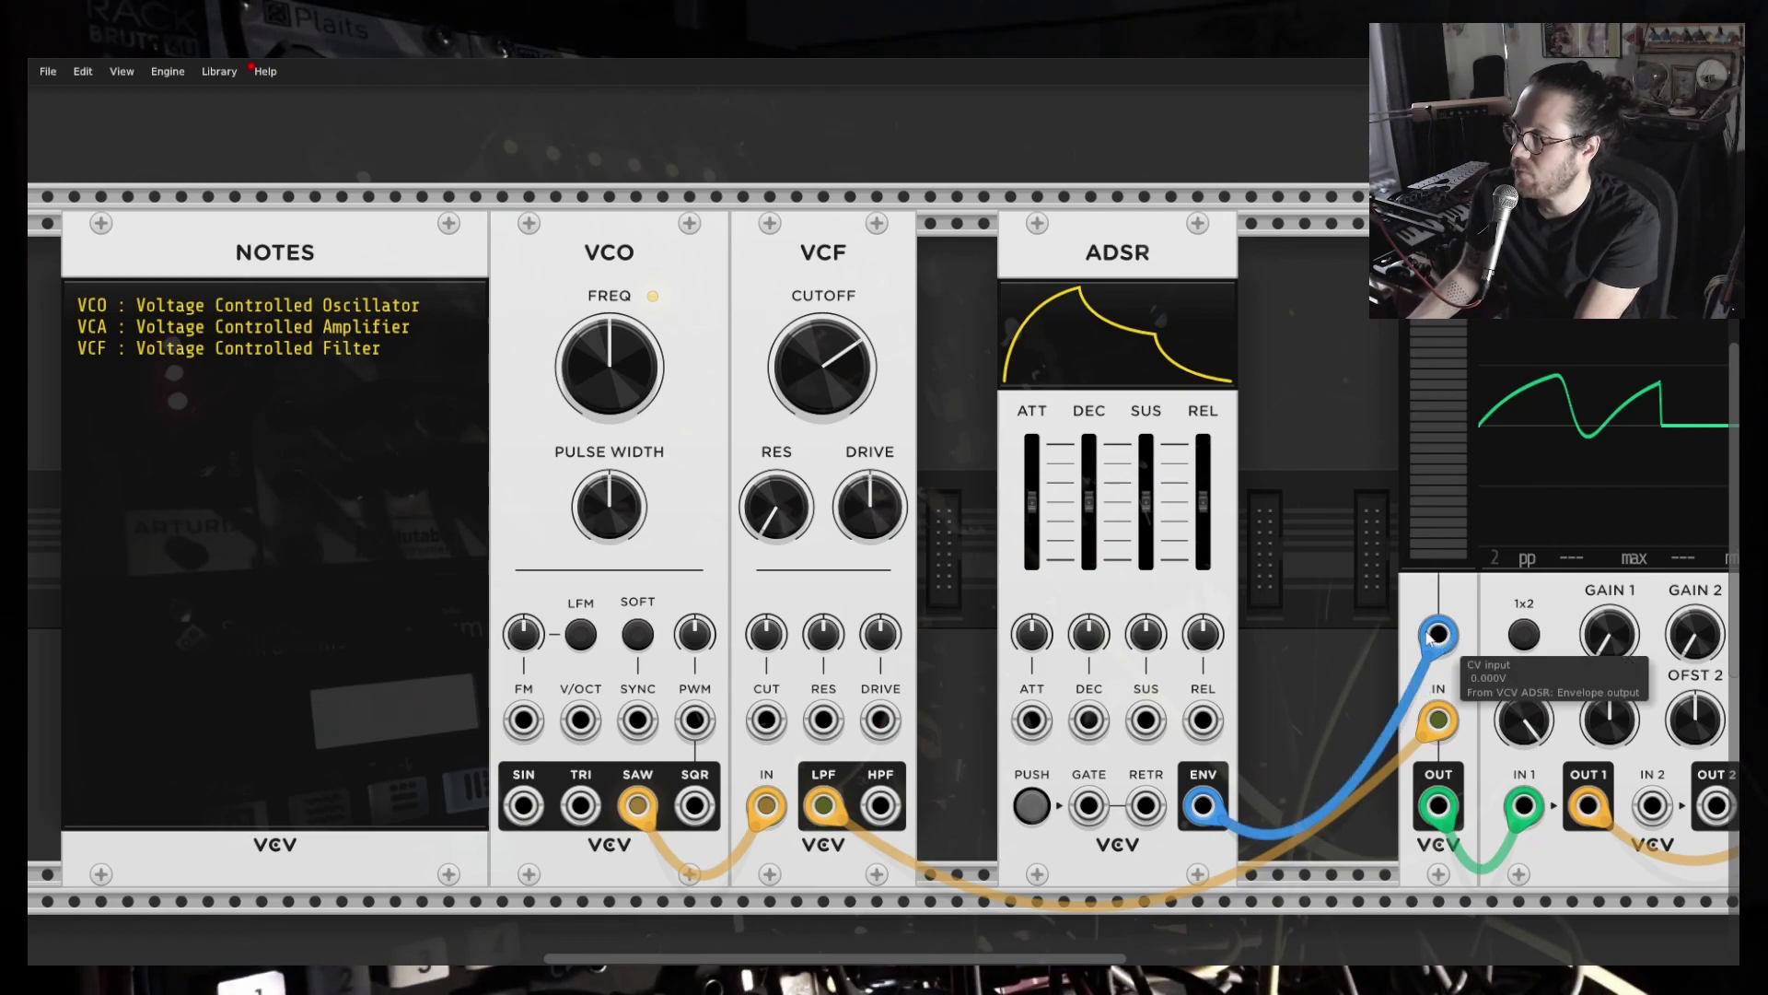
left_click_drag(1144, 229, 1073, 244)
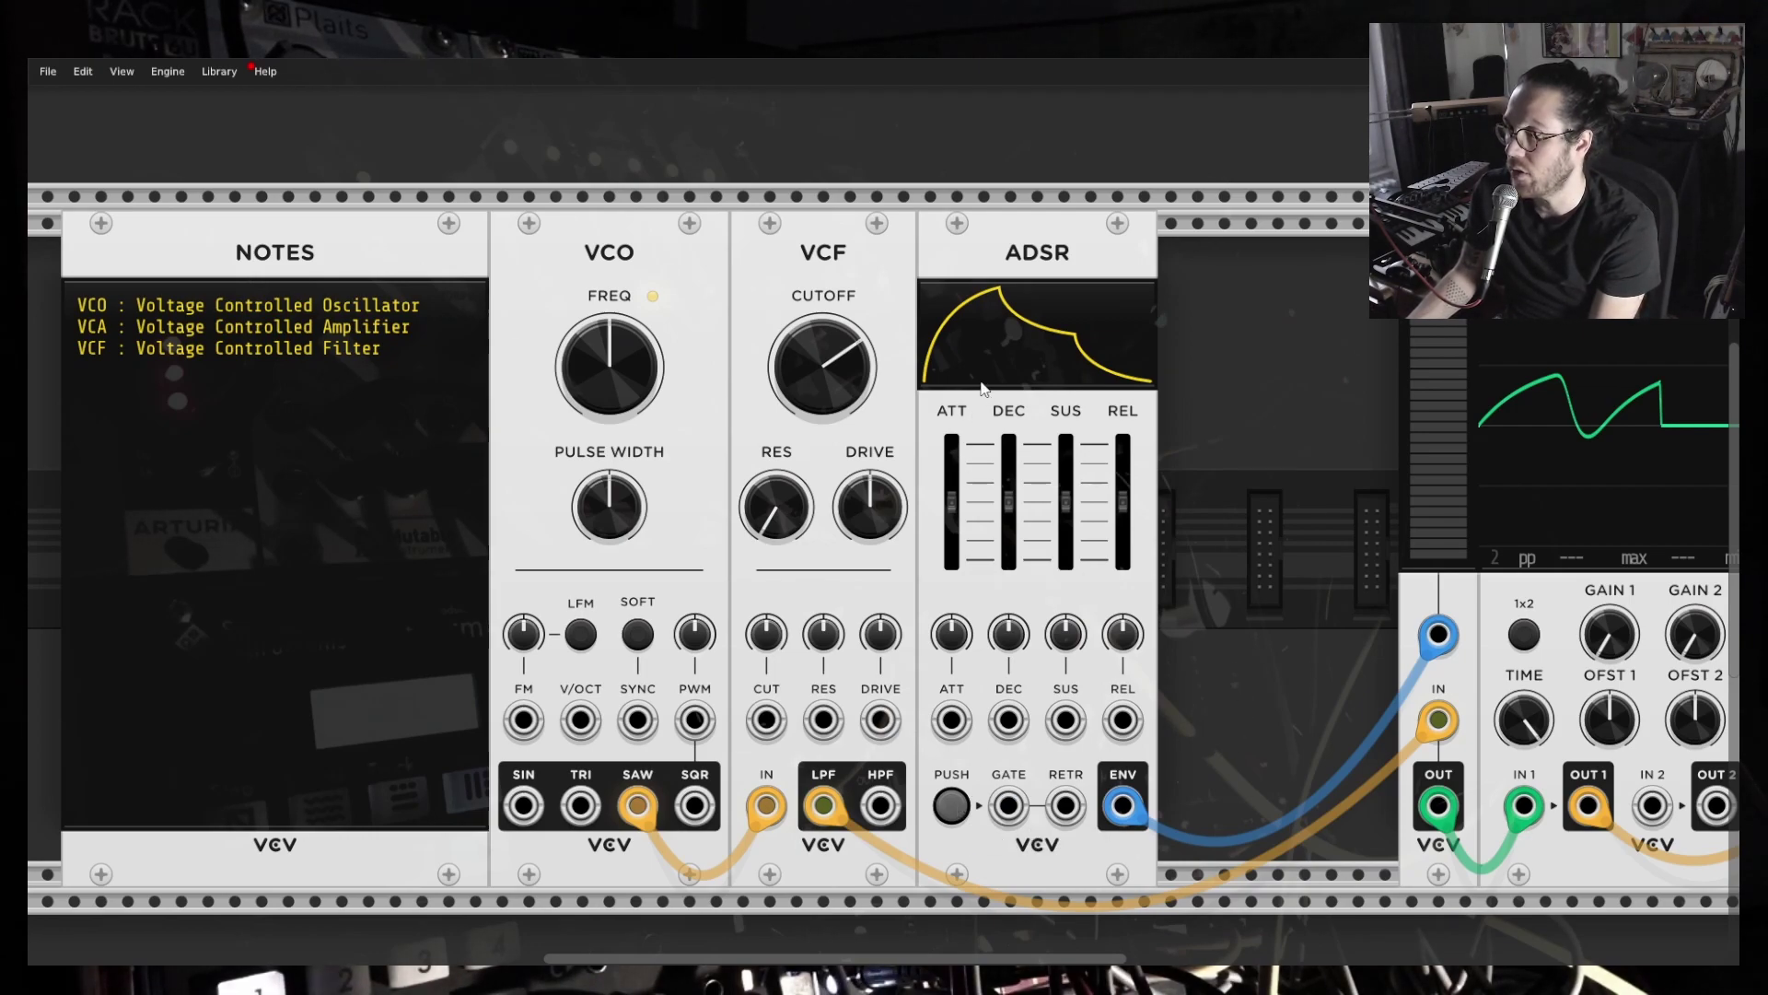
Trigger the ADSR manually with short and held gates to hear the envelope control the VCA level.
left_click(951, 805)
left_click(951, 805)
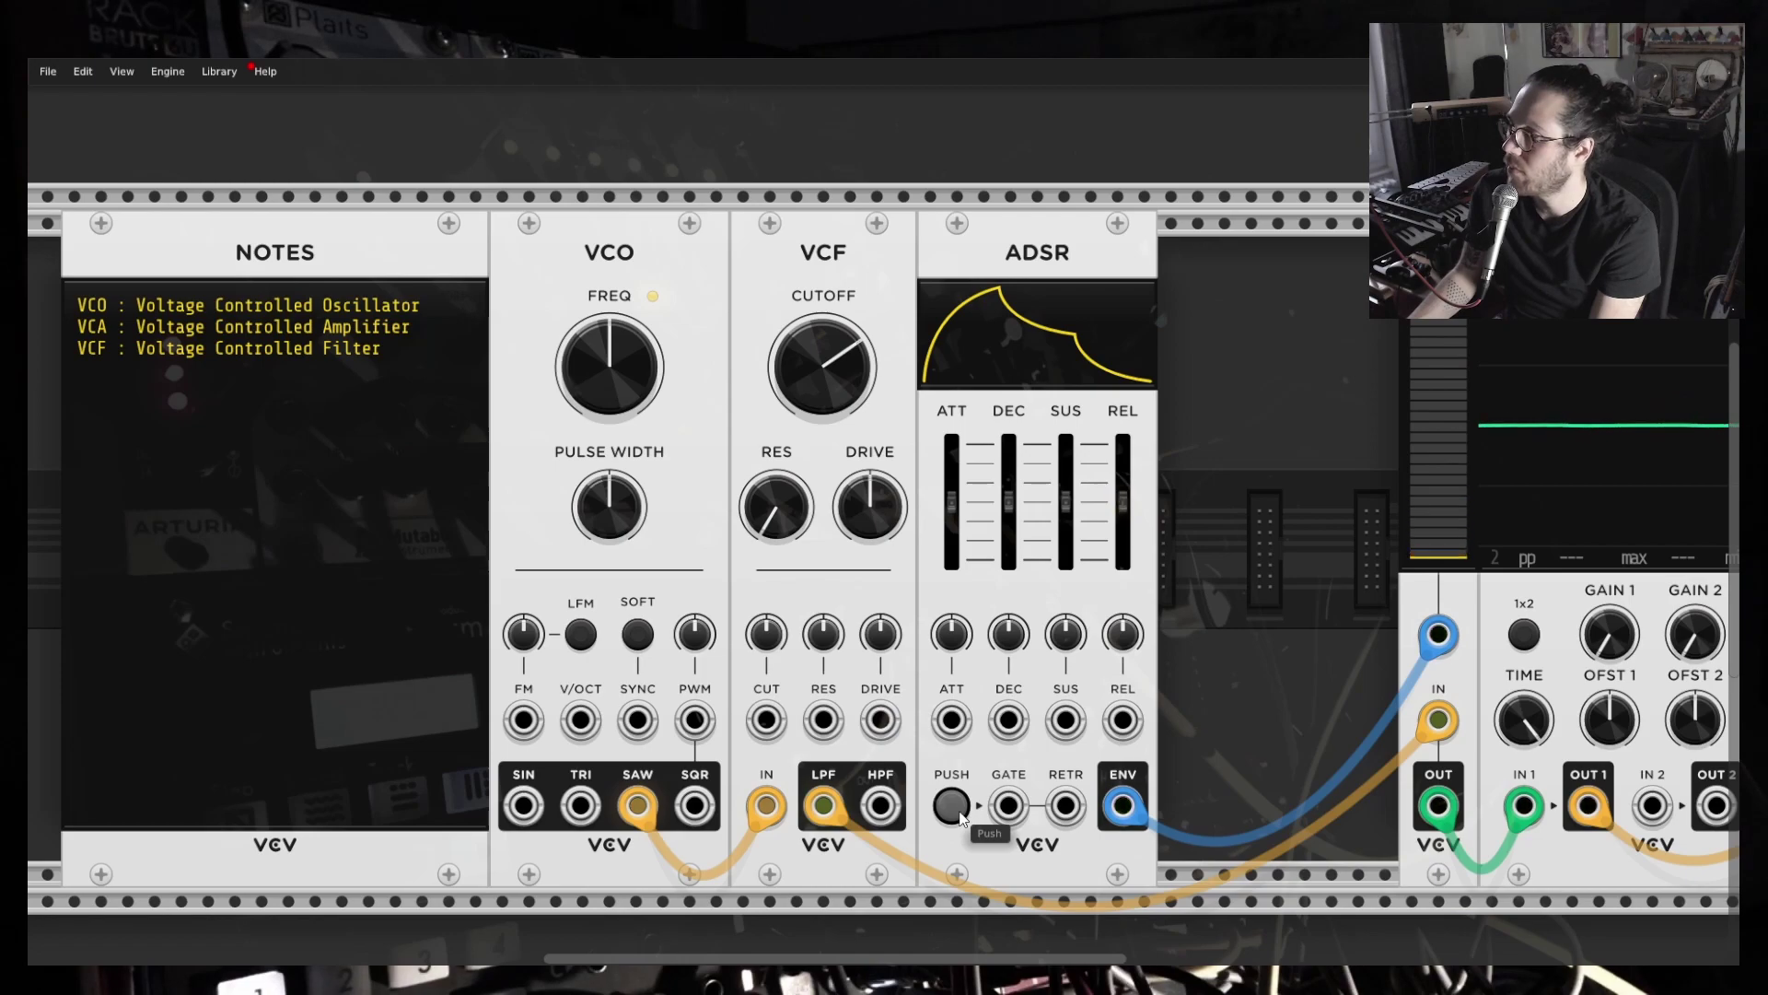
left_click(960, 814)
left_click(959, 815)
left_click(960, 814)
left_click(959, 814)
left_click(959, 814)
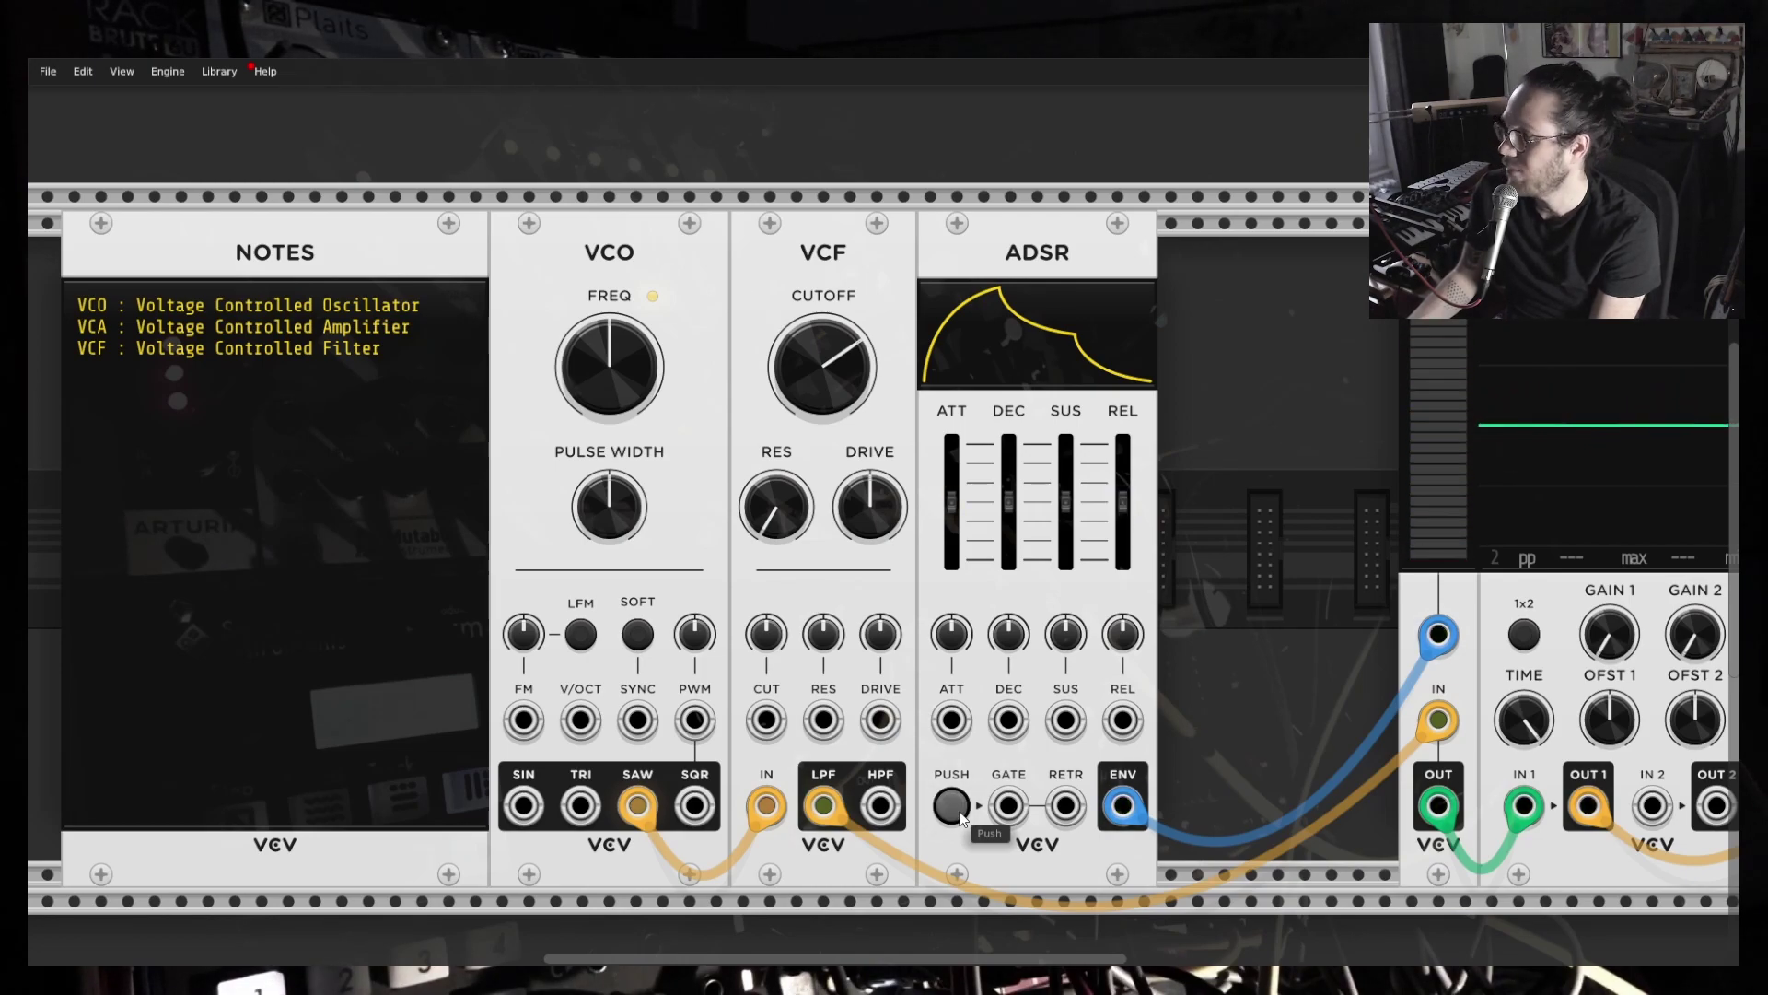
left_click(959, 814)
left_click(960, 815)
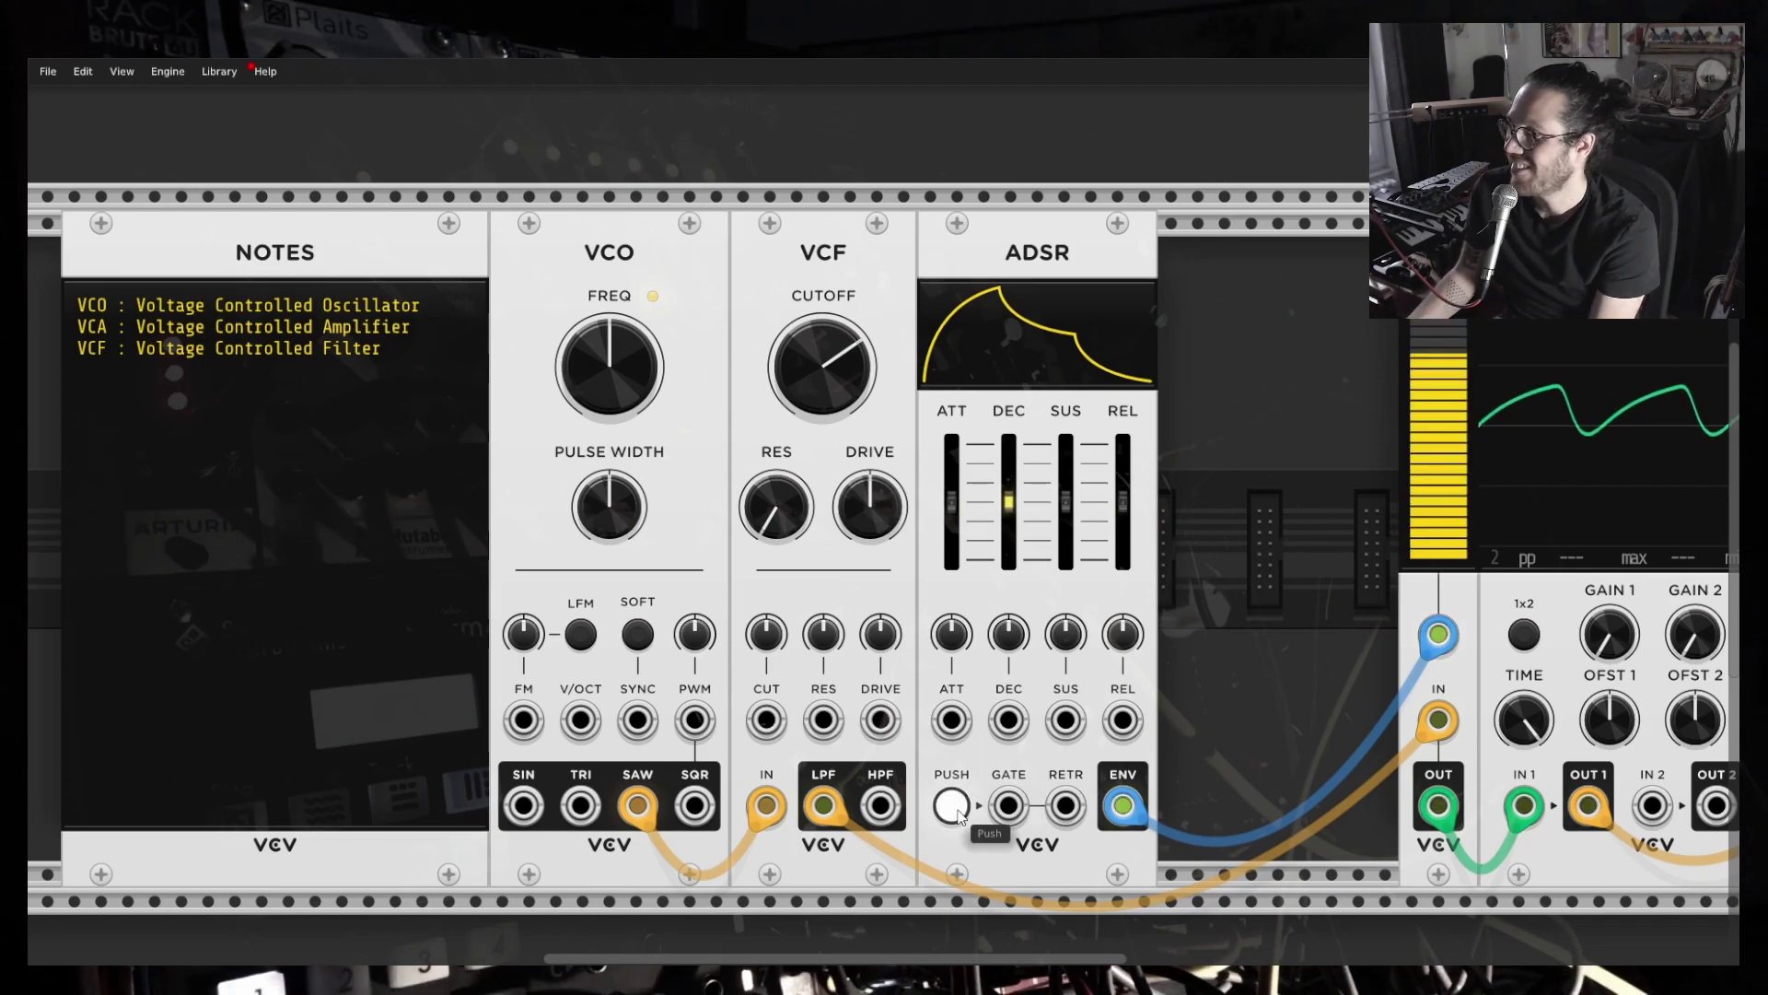
left_click(960, 814)
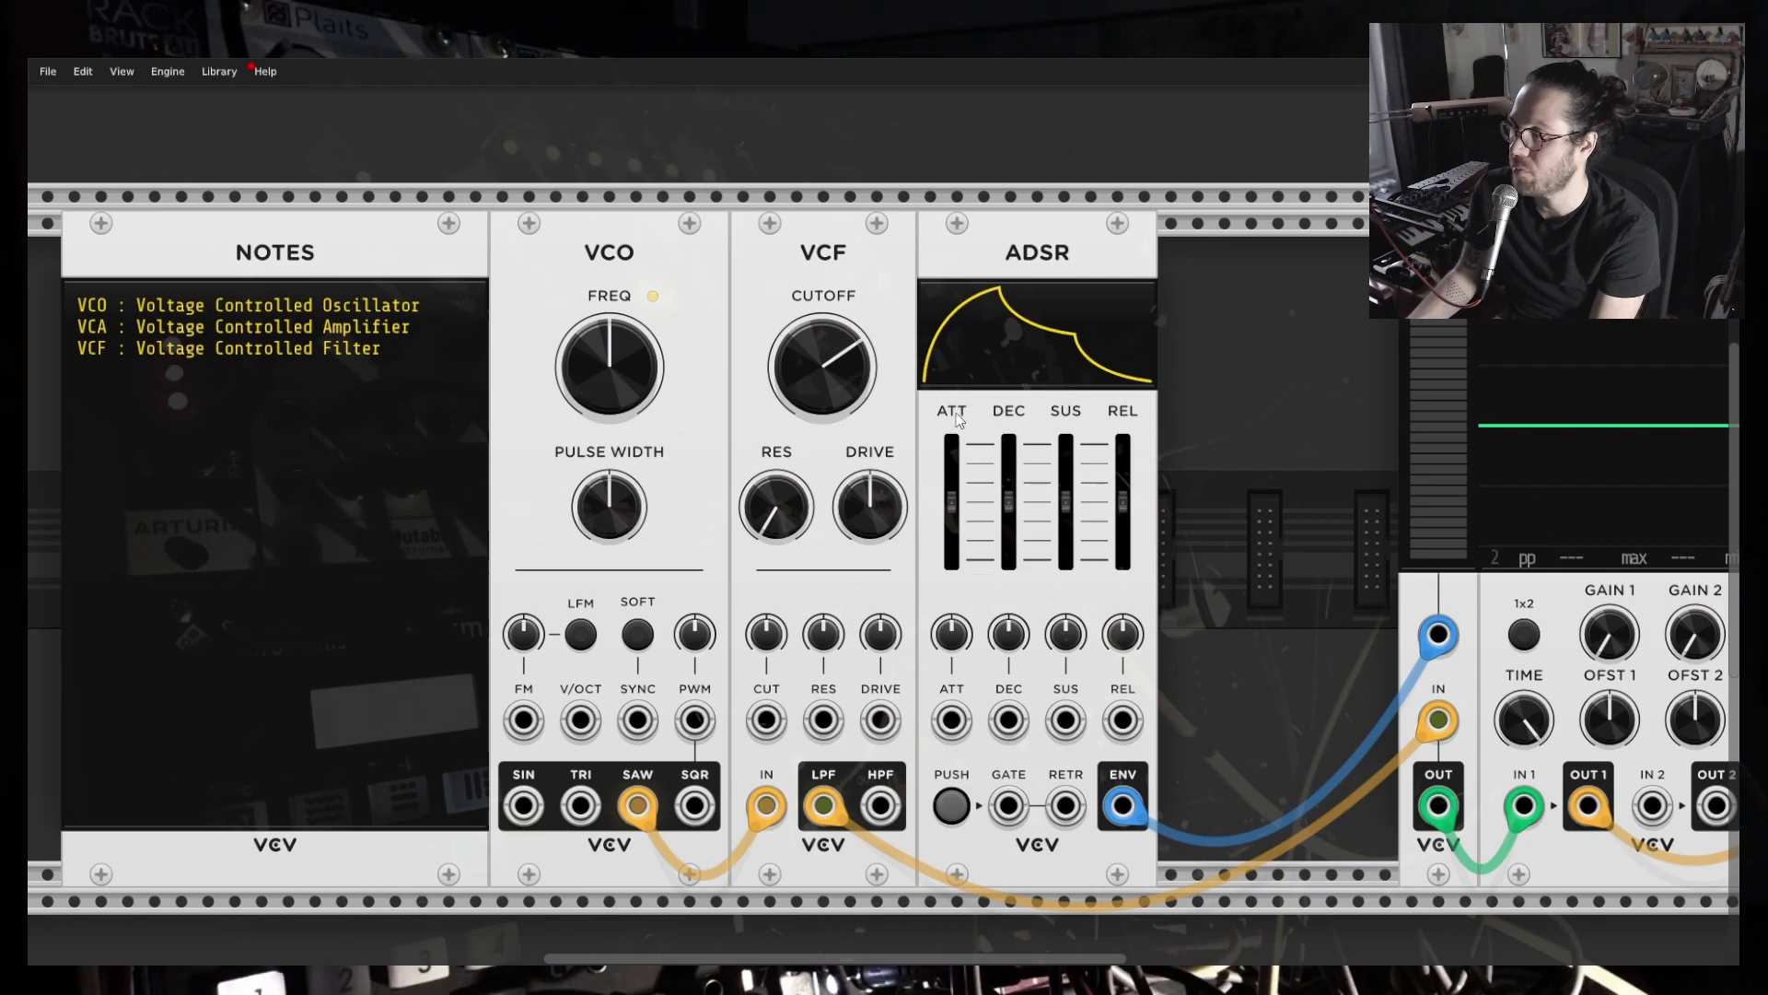
Shorten the ADSR attack to about 4.6 ms and lower the decay, sustain and release below mid-range.
mouse_move(954, 524)
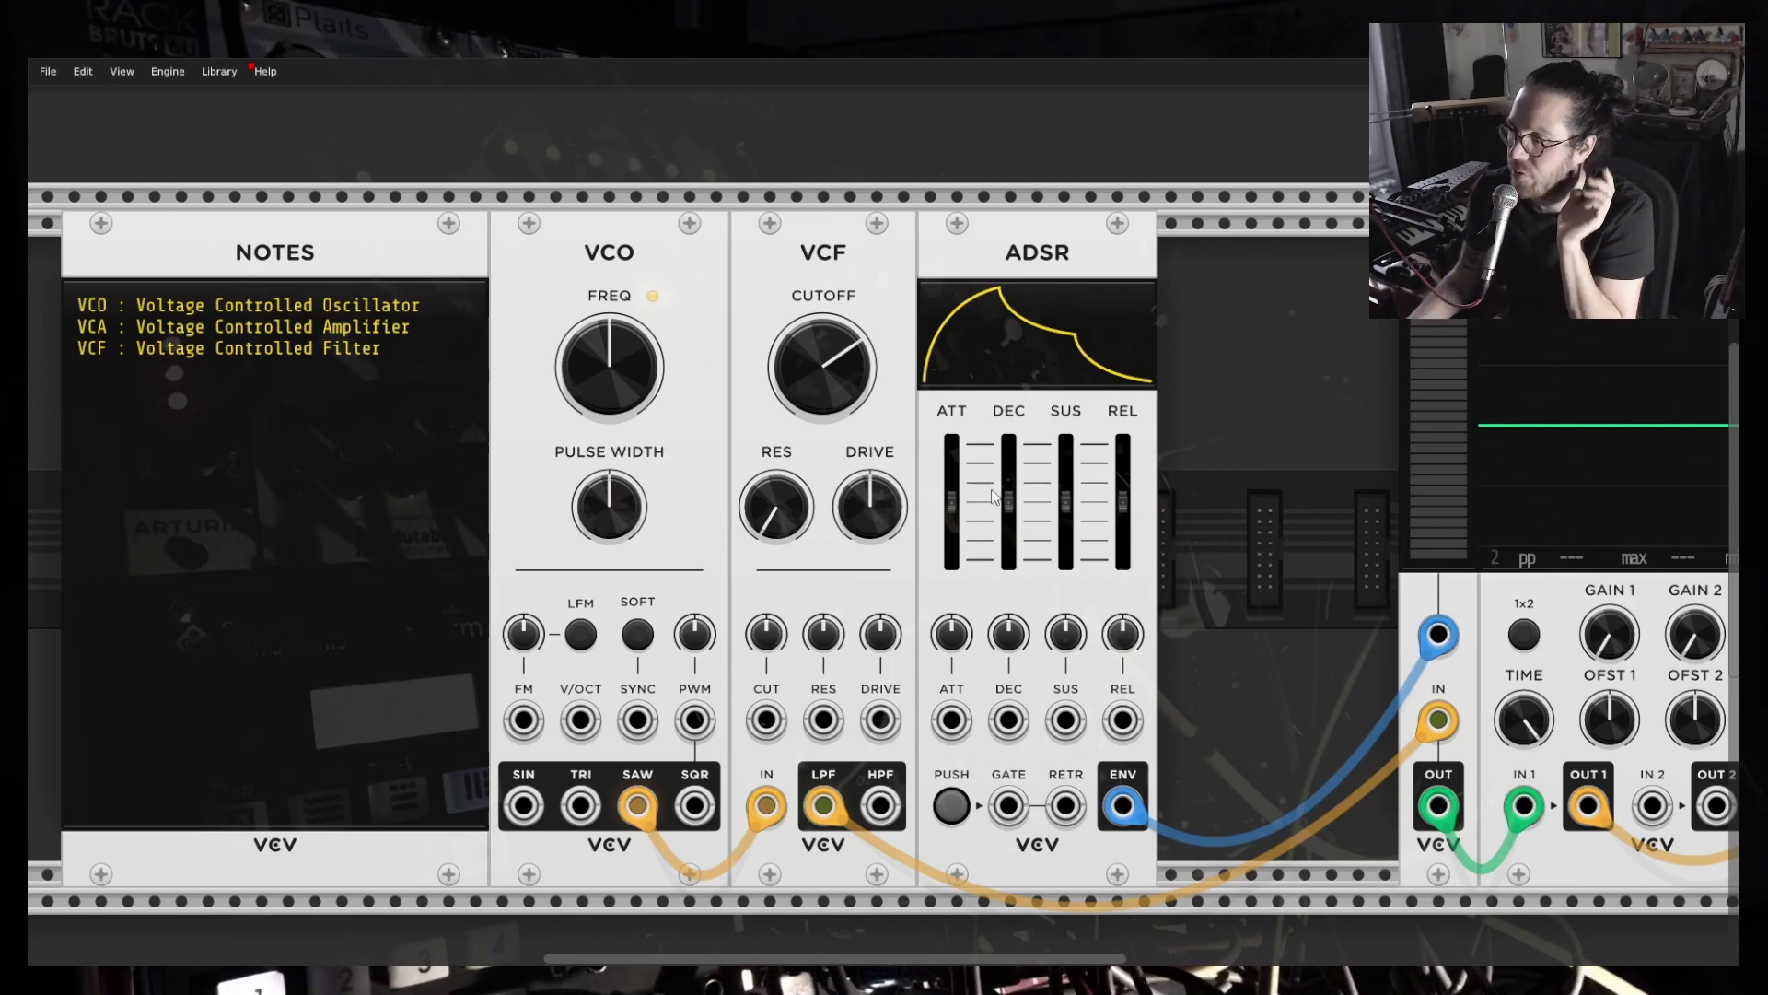
left_click_drag(958, 513, 955, 555)
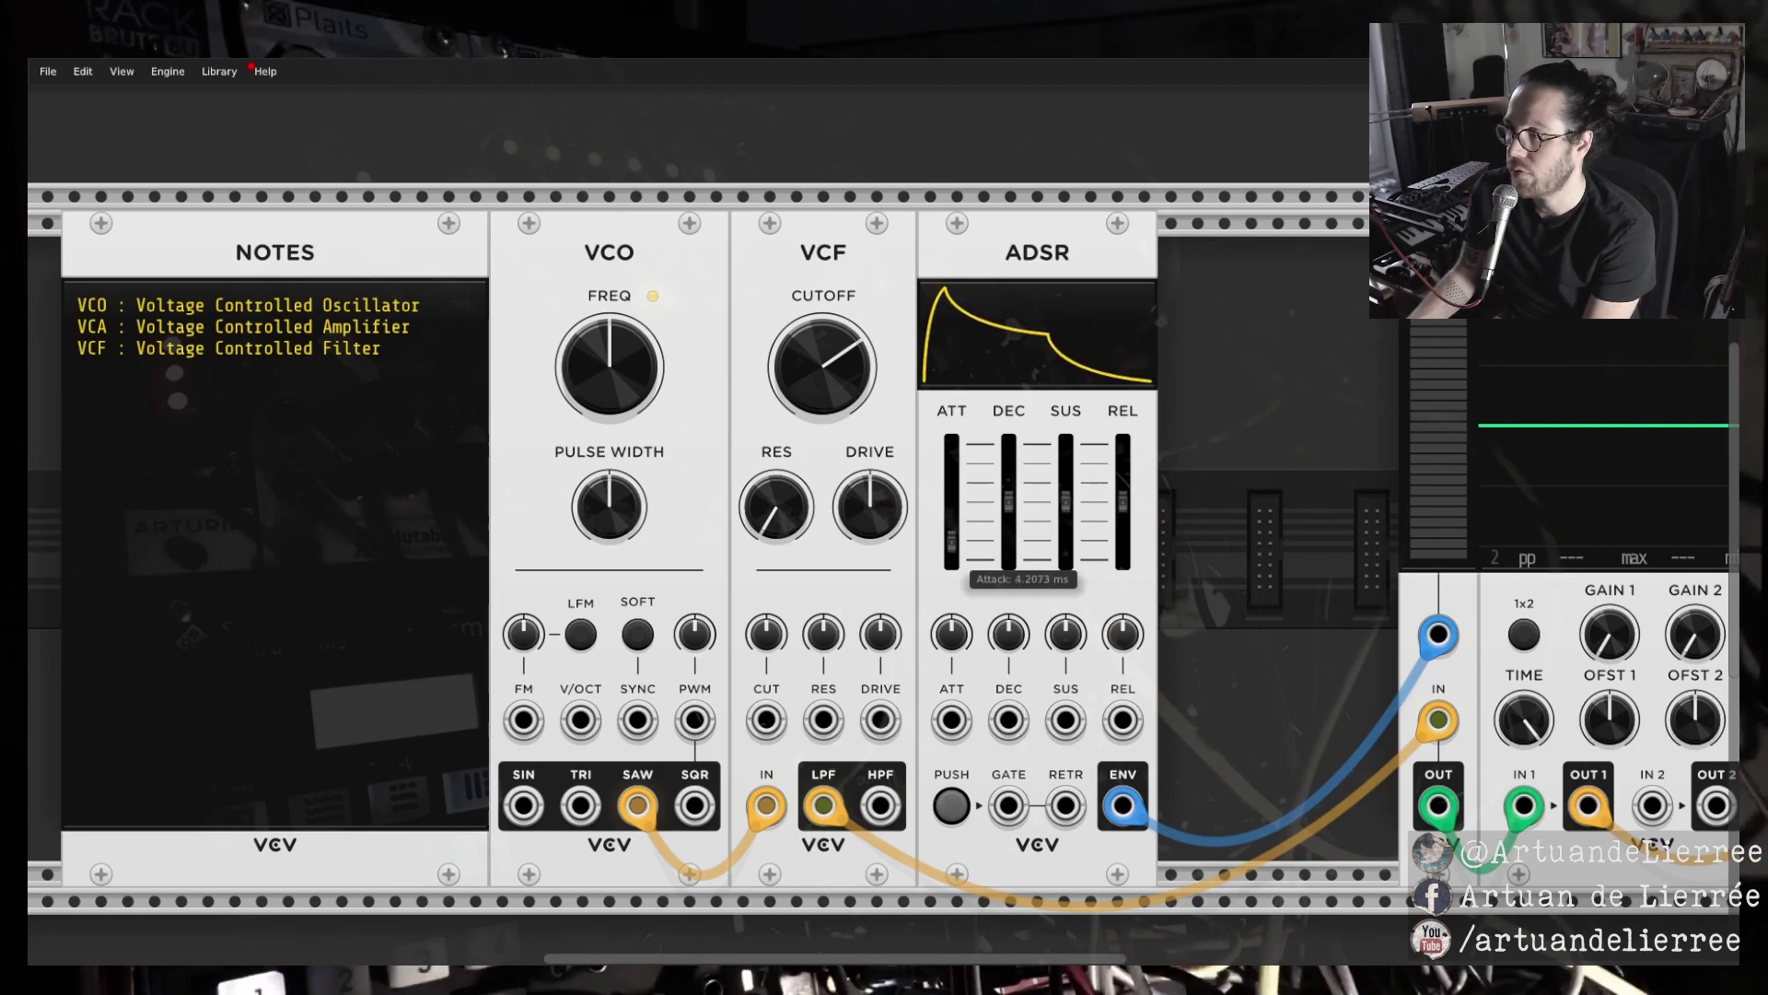
left_click_drag(951, 549, 951, 540)
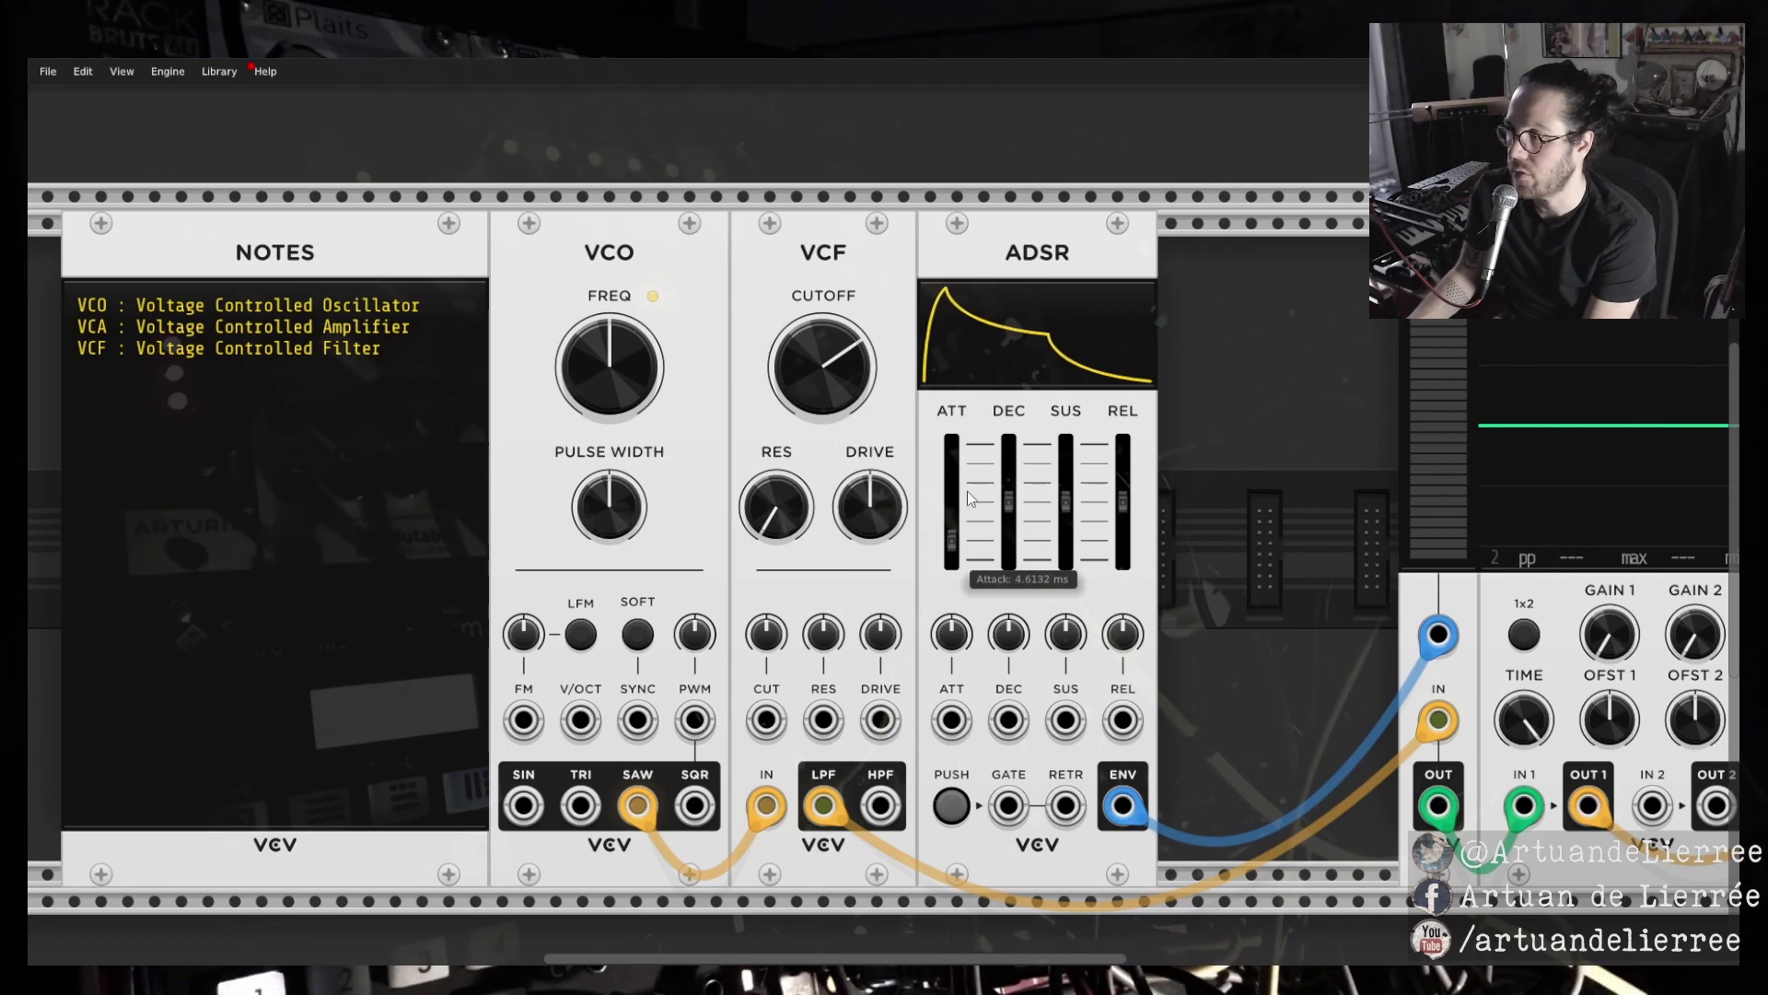
left_click_drag(1066, 505, 1008, 531)
mouse_move(1123, 502)
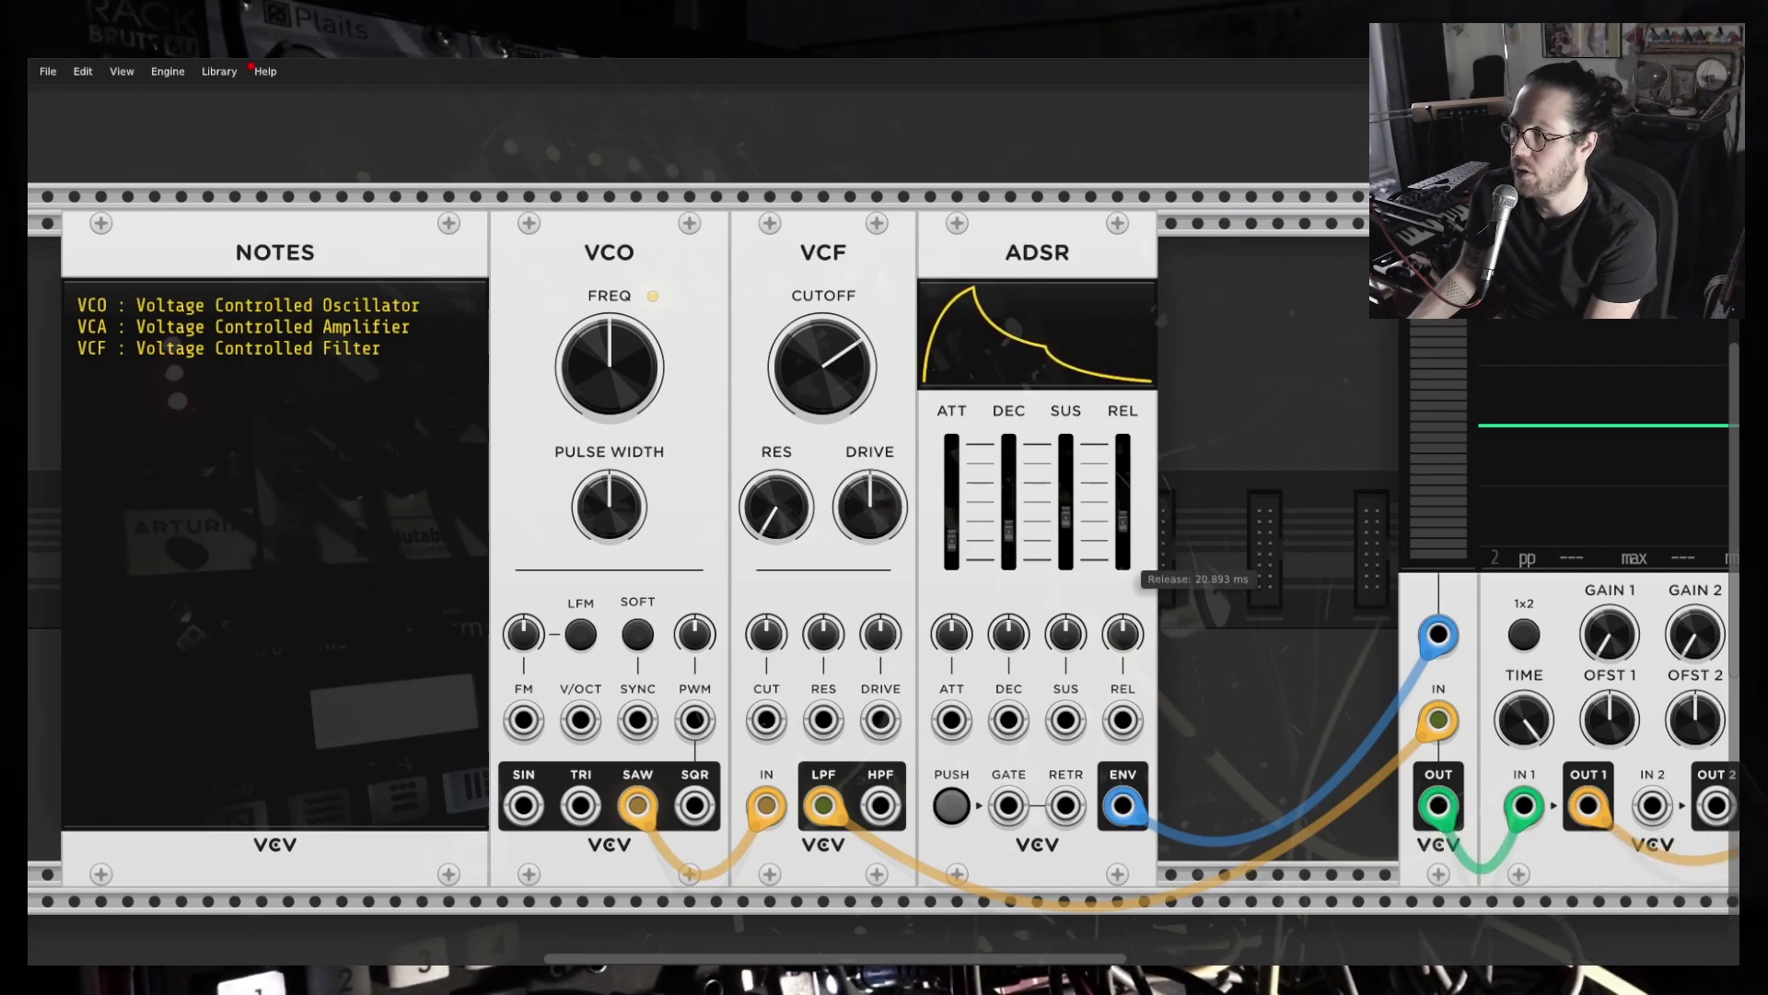
Trigger the envelope manually several times to hear the shortened stages on the VCA.
left_click(949, 808)
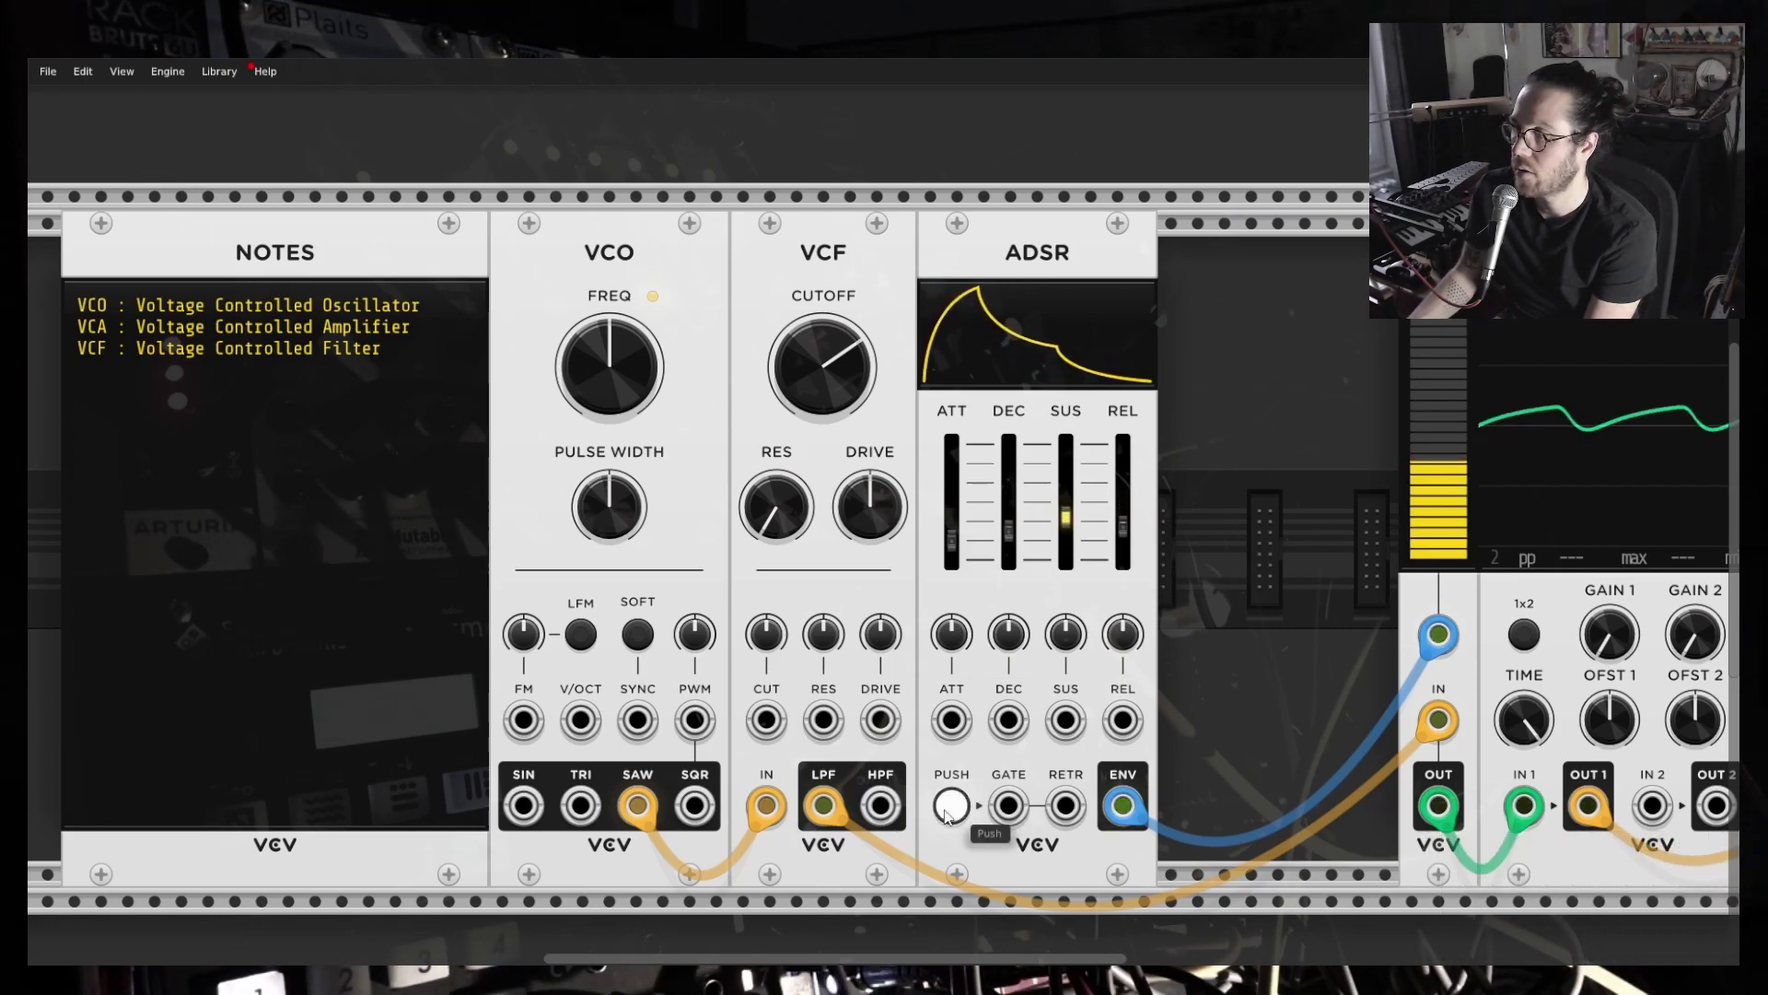
left_click(949, 809)
left_click(949, 809)
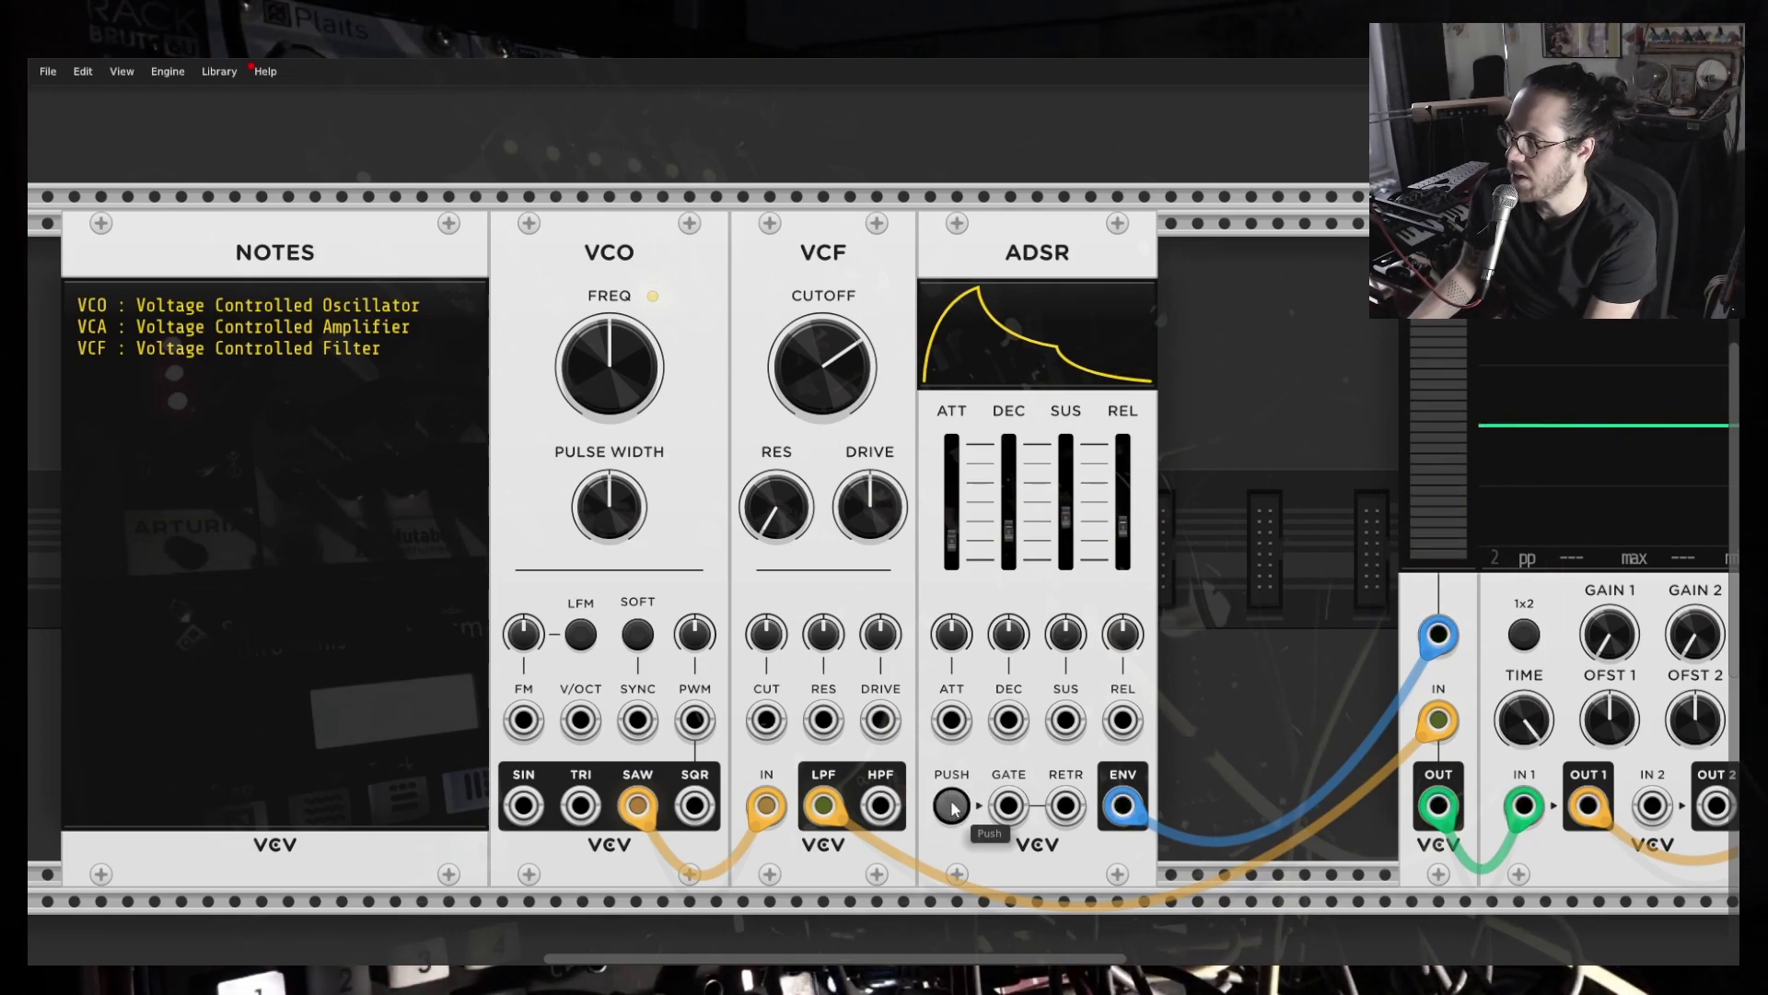
left_click(952, 809)
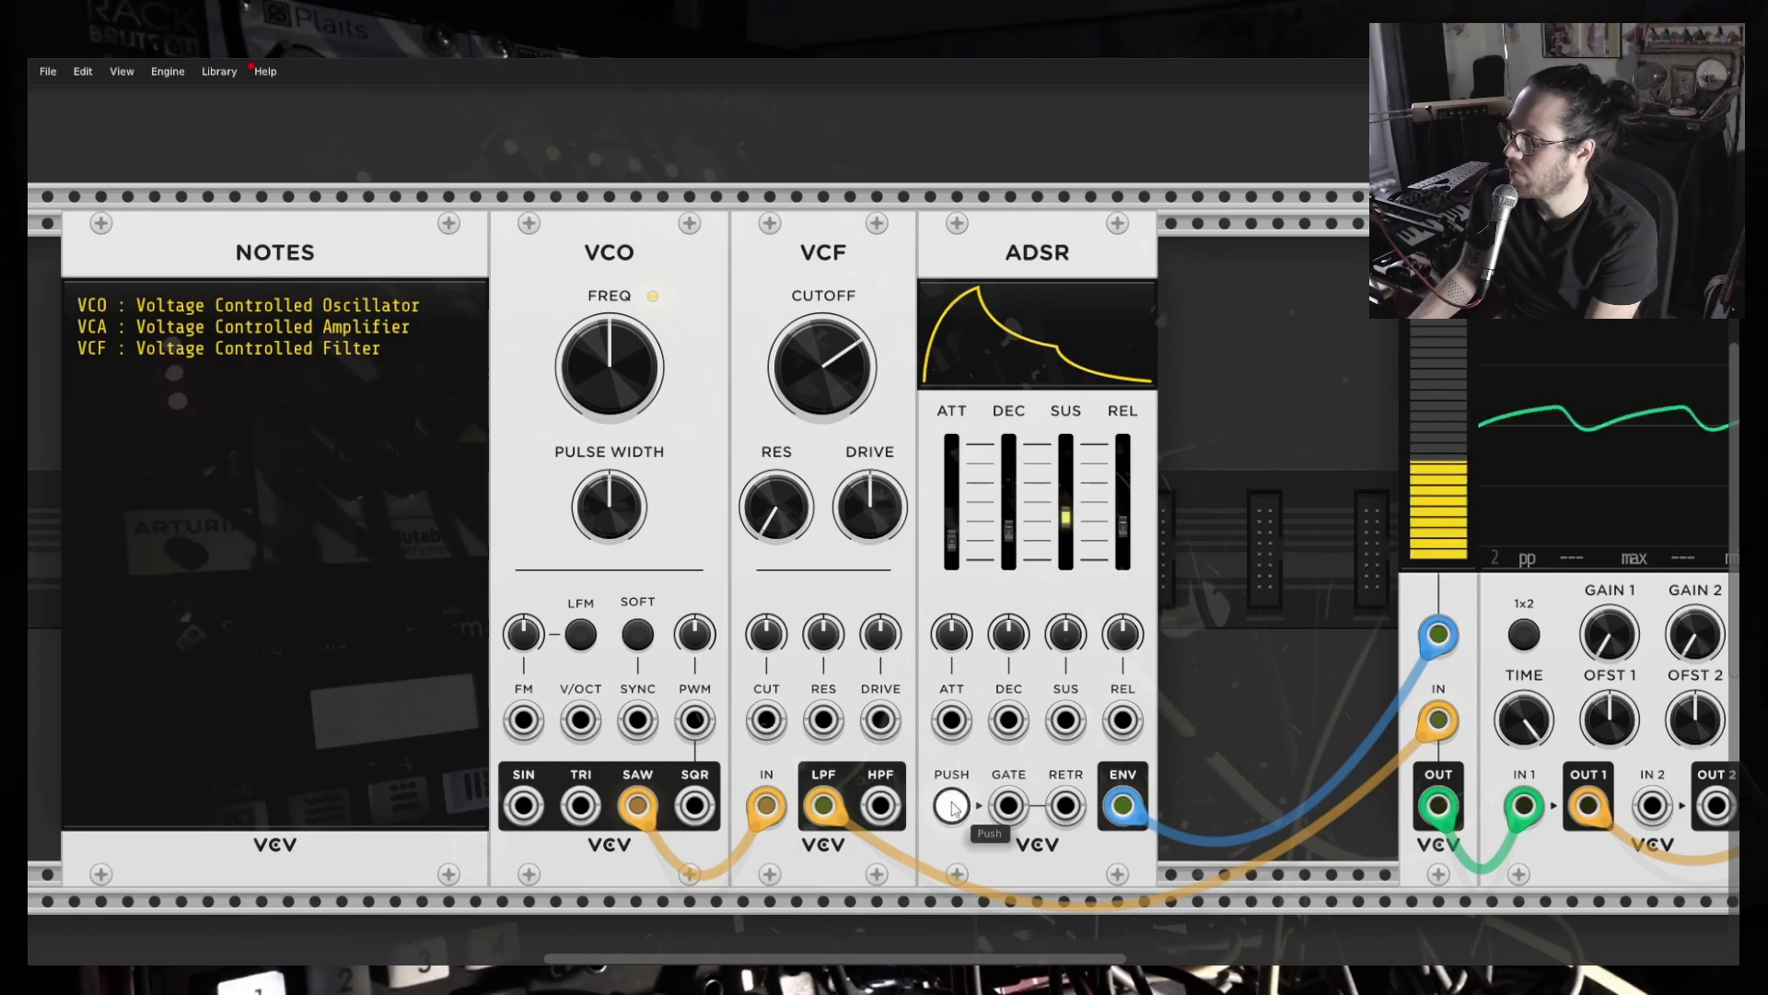
left_click(951, 808)
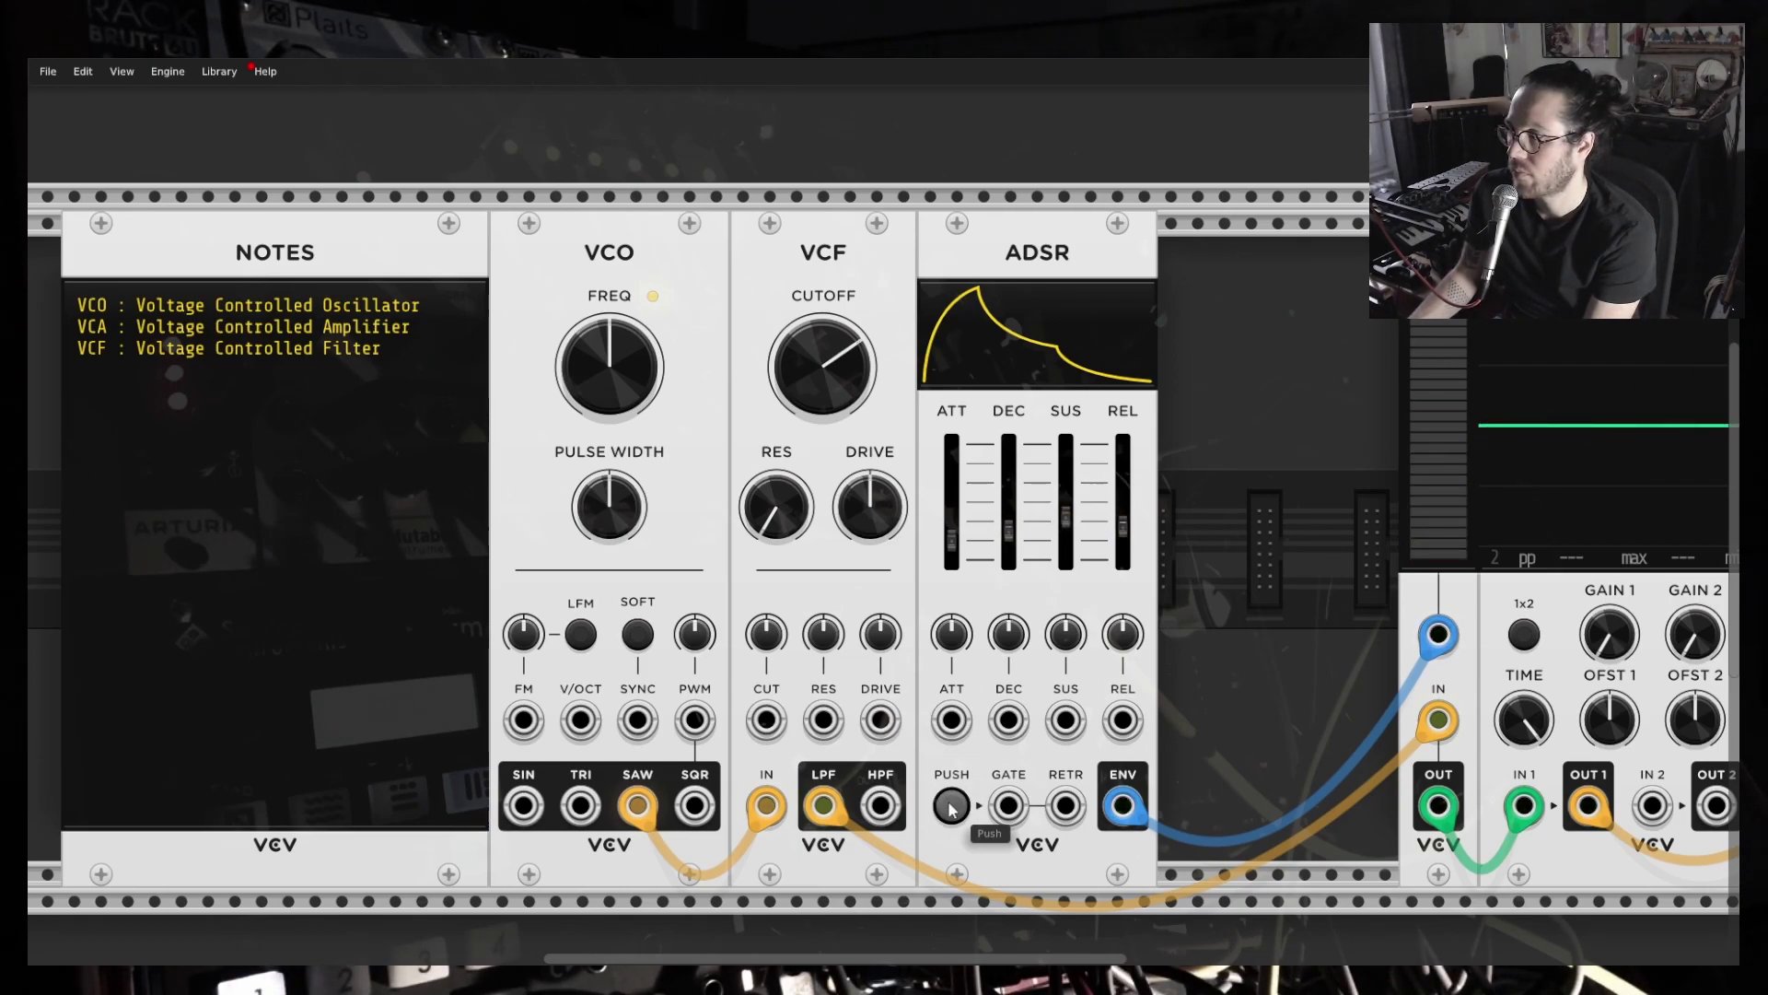
left_click(952, 809)
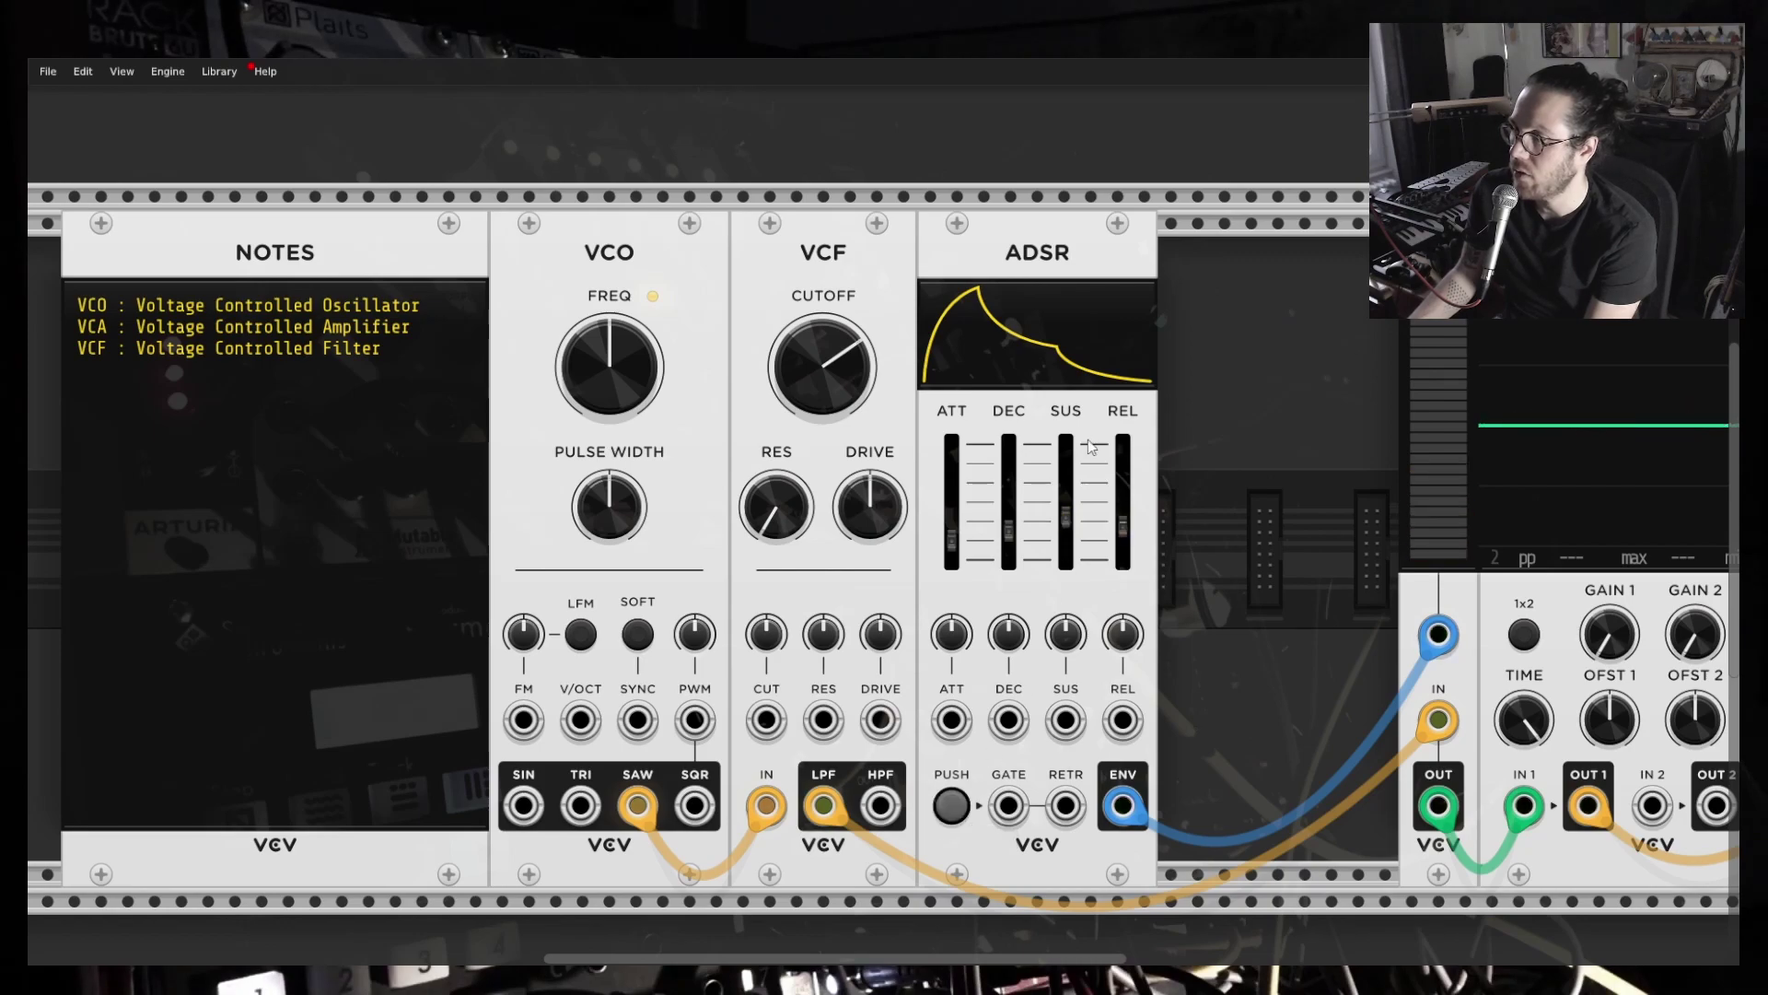
Test the envelope at full sustain, set the sustain slightly below maximum, and nudge the decay up.
left_click_drag(1065, 517, 1066, 445)
left_click(955, 816)
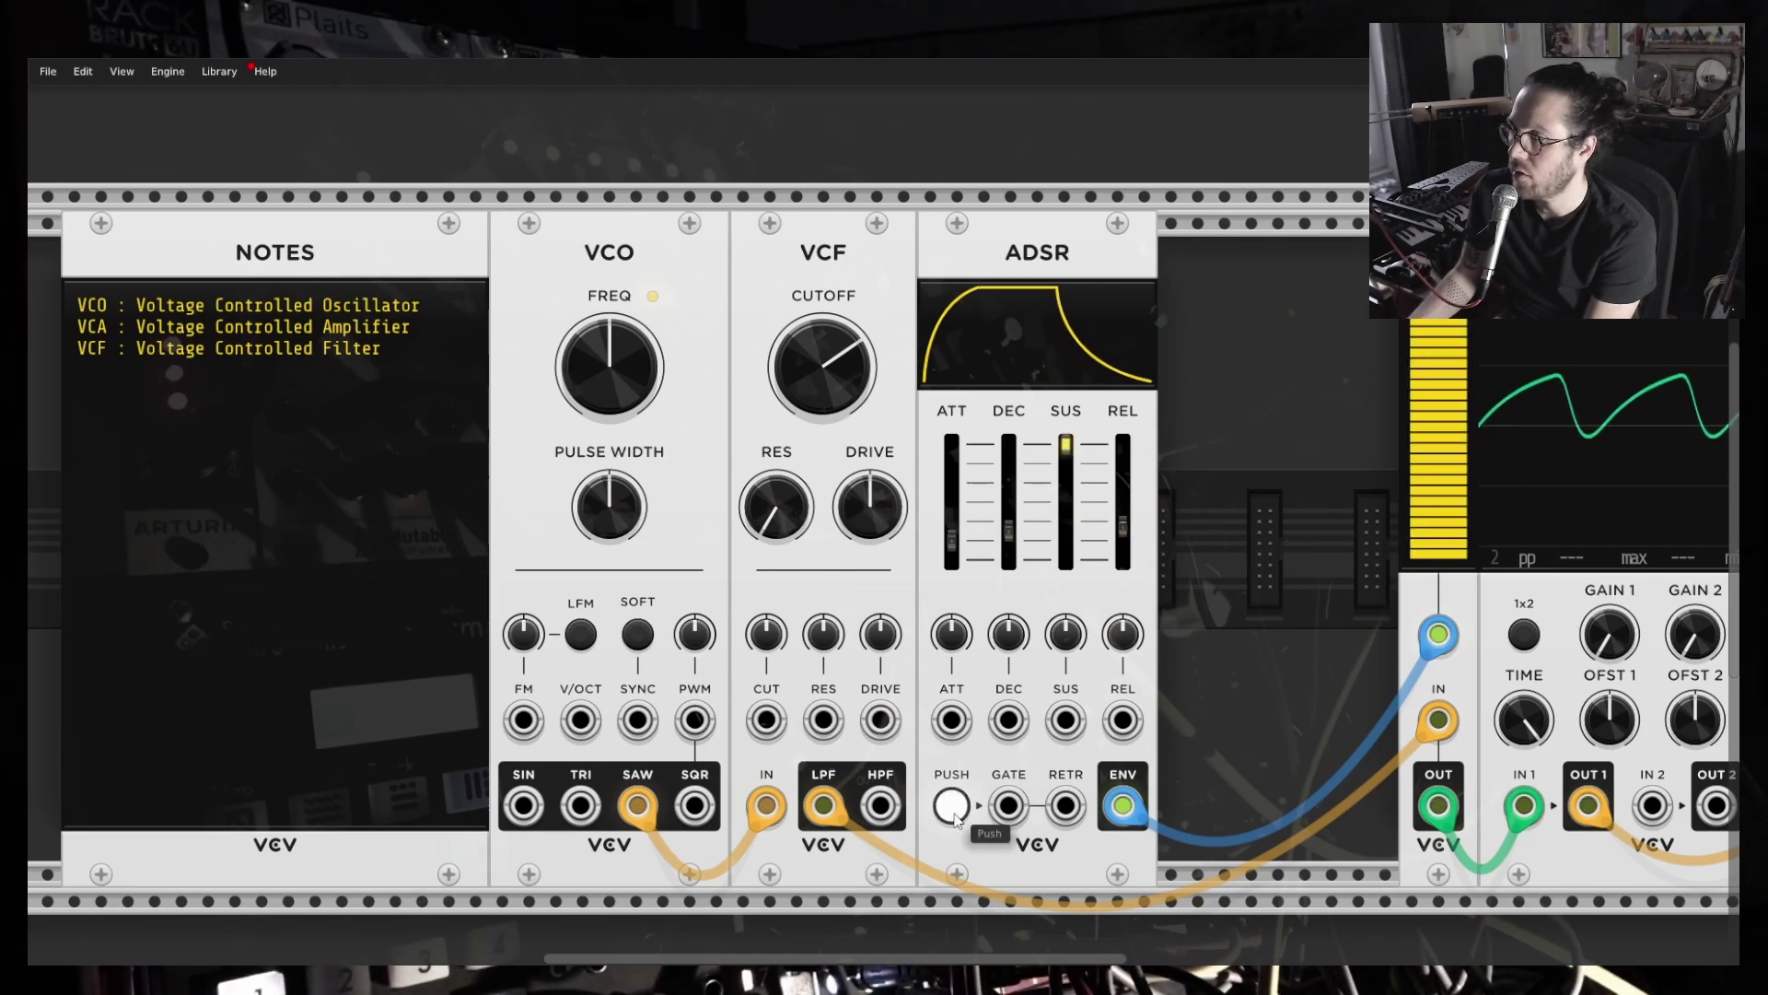
left_click_drag(1065, 445, 1066, 467)
mouse_move(1009, 537)
left_mouse_down()
mouse_move(1009, 459)
mouse_move(1010, 531)
left_mouse_up()
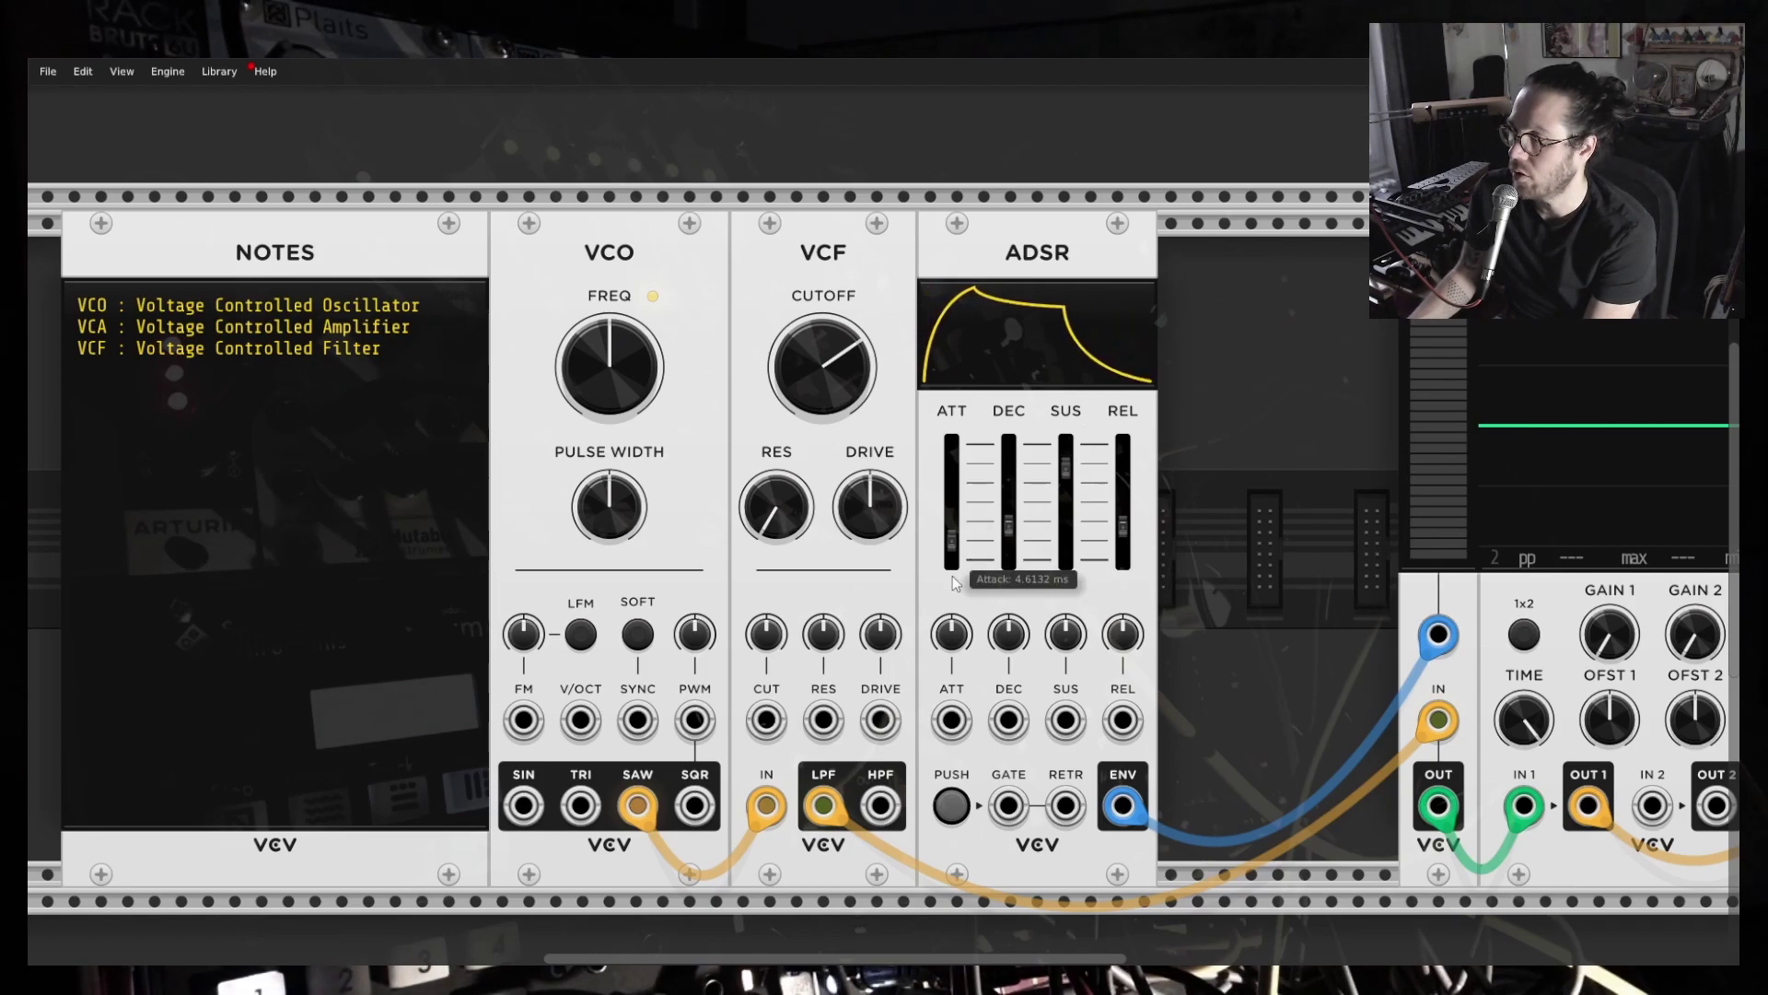
Trigger the envelope repeatedly to hear the higher sustain level.
left_click(951, 803)
left_click(954, 806)
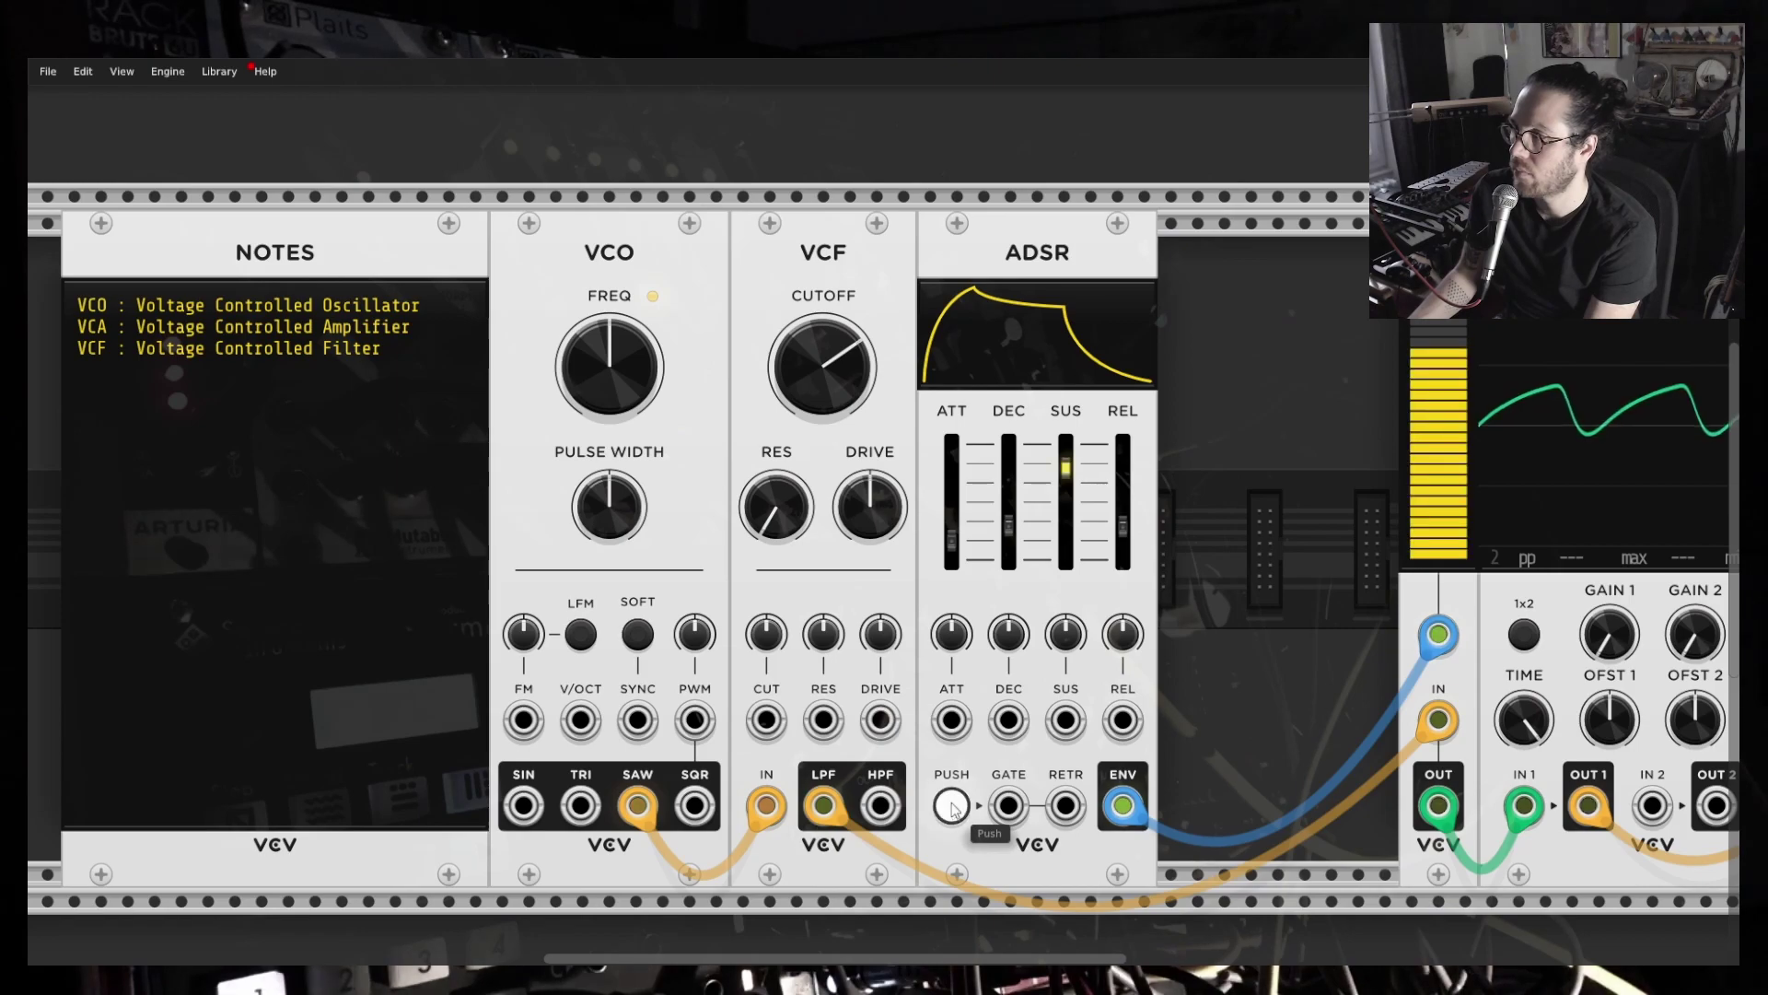
left_click(952, 806)
left_click(948, 811)
left_click(942, 824)
left_click(943, 821)
Lower the ADSR sustain a little and open the VCF cutoff slightly, triggering the envelope to hear each change.
left_click_drag(1061, 477, 1060, 496)
left_click(950, 818)
left_click(952, 817)
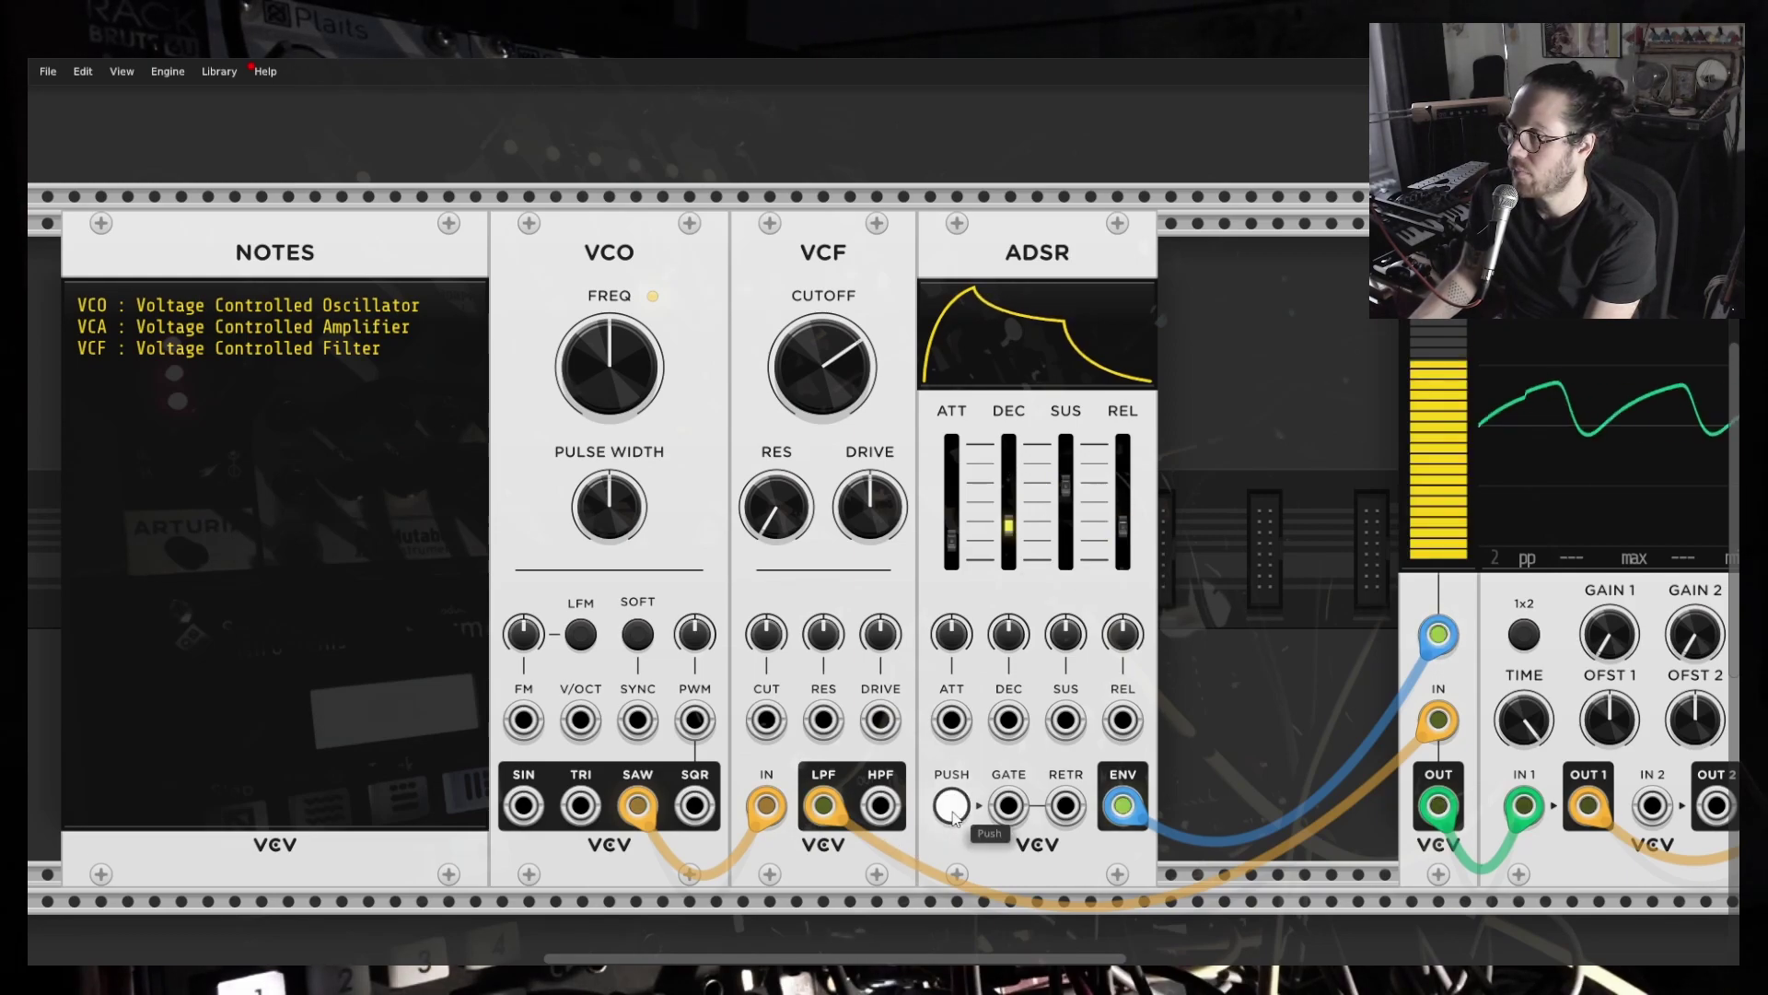
left_click_drag(850, 393, 850, 348)
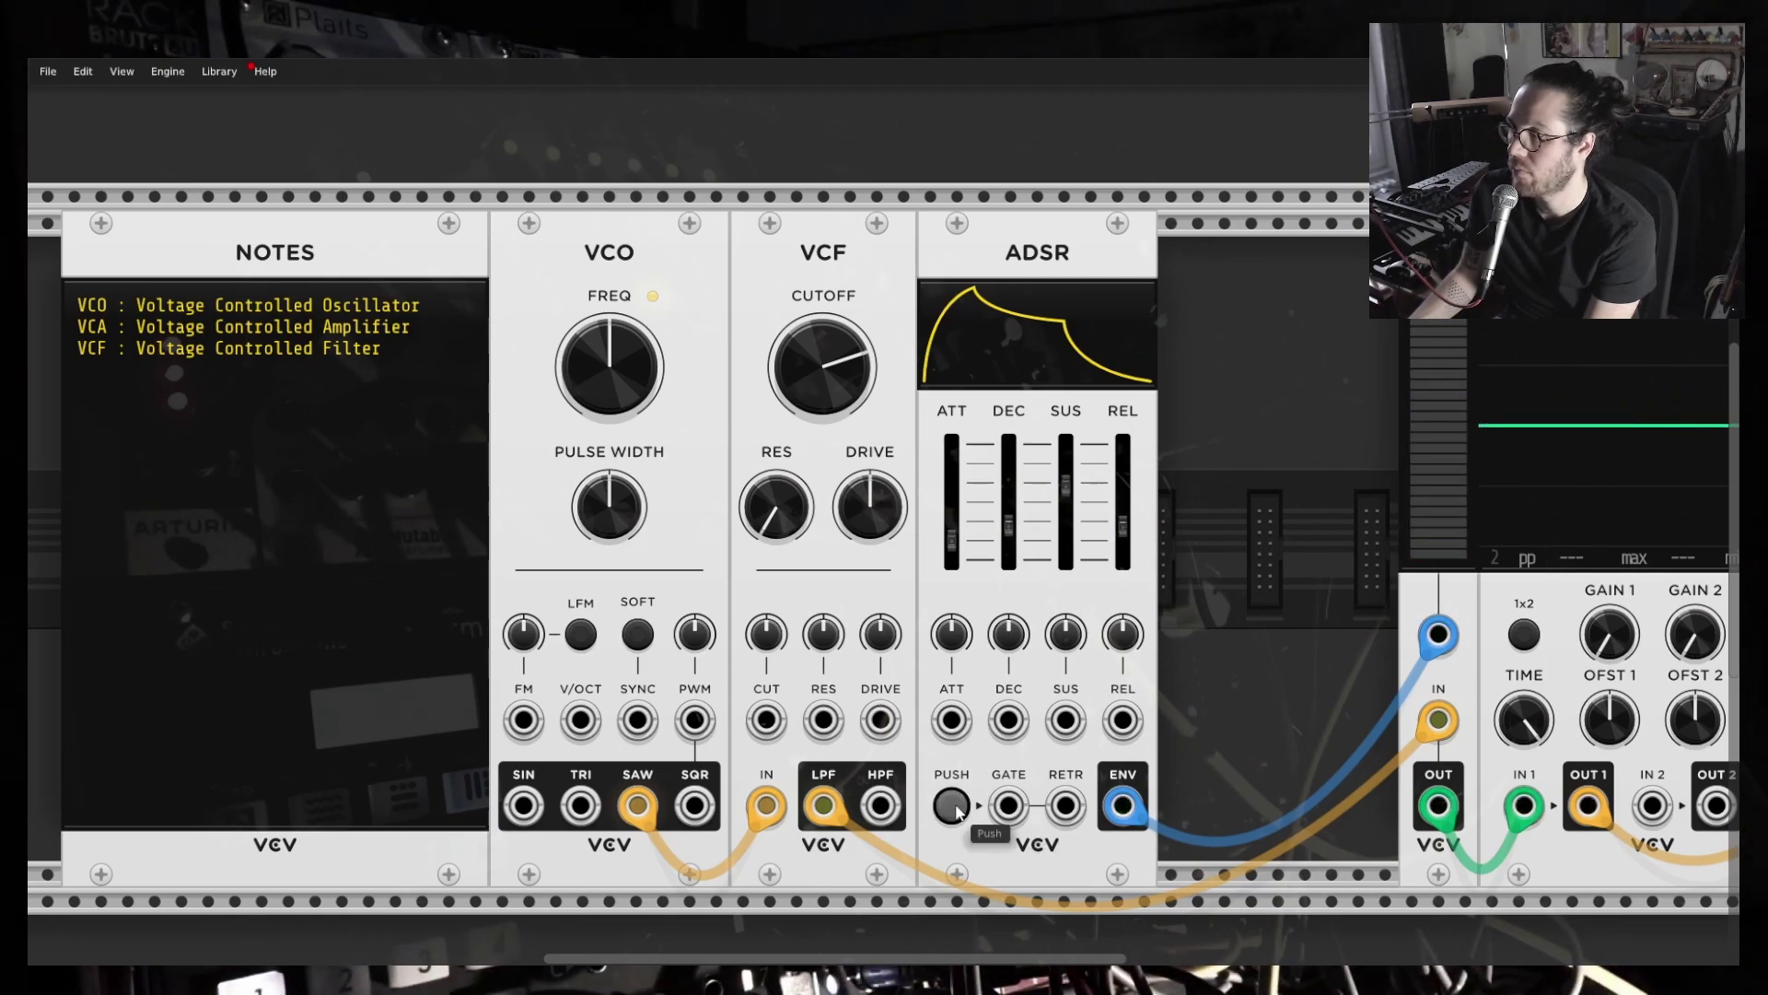
left_click(954, 808)
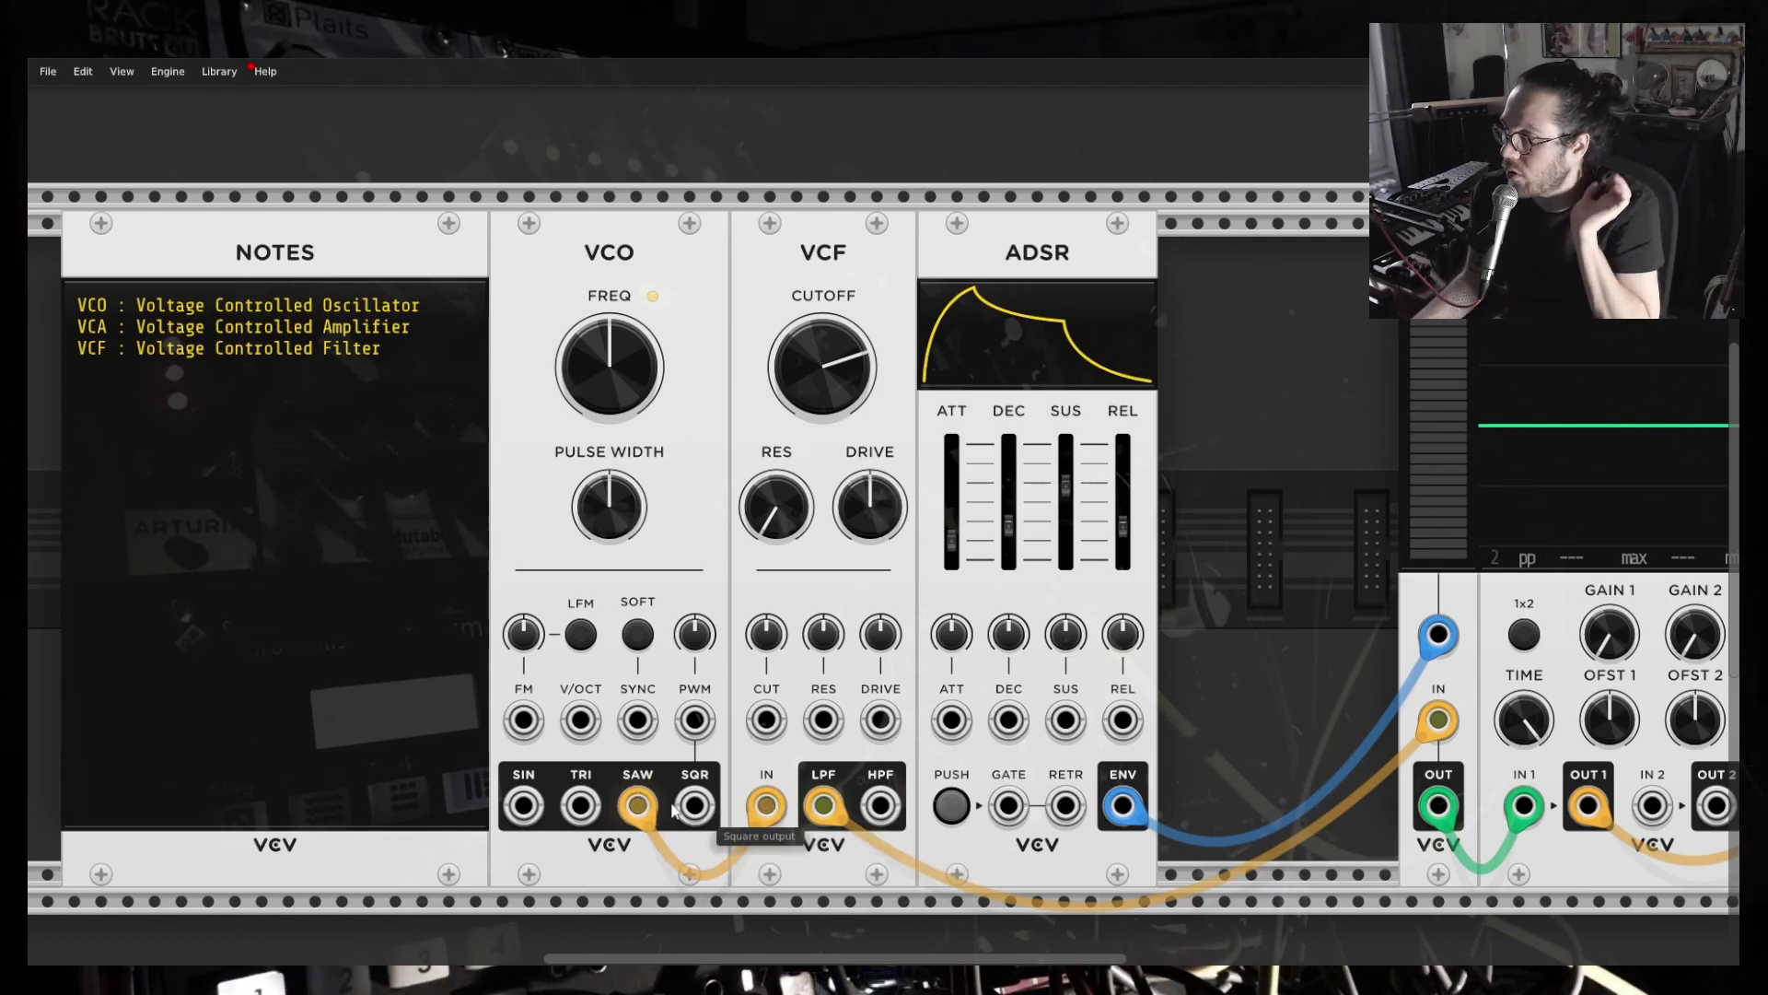
Add the line "ADSR : Attack Decay Sustain Release" to the Notes module, below the VCF entry and a blank line.
scroll(819, 709, "down", 1)
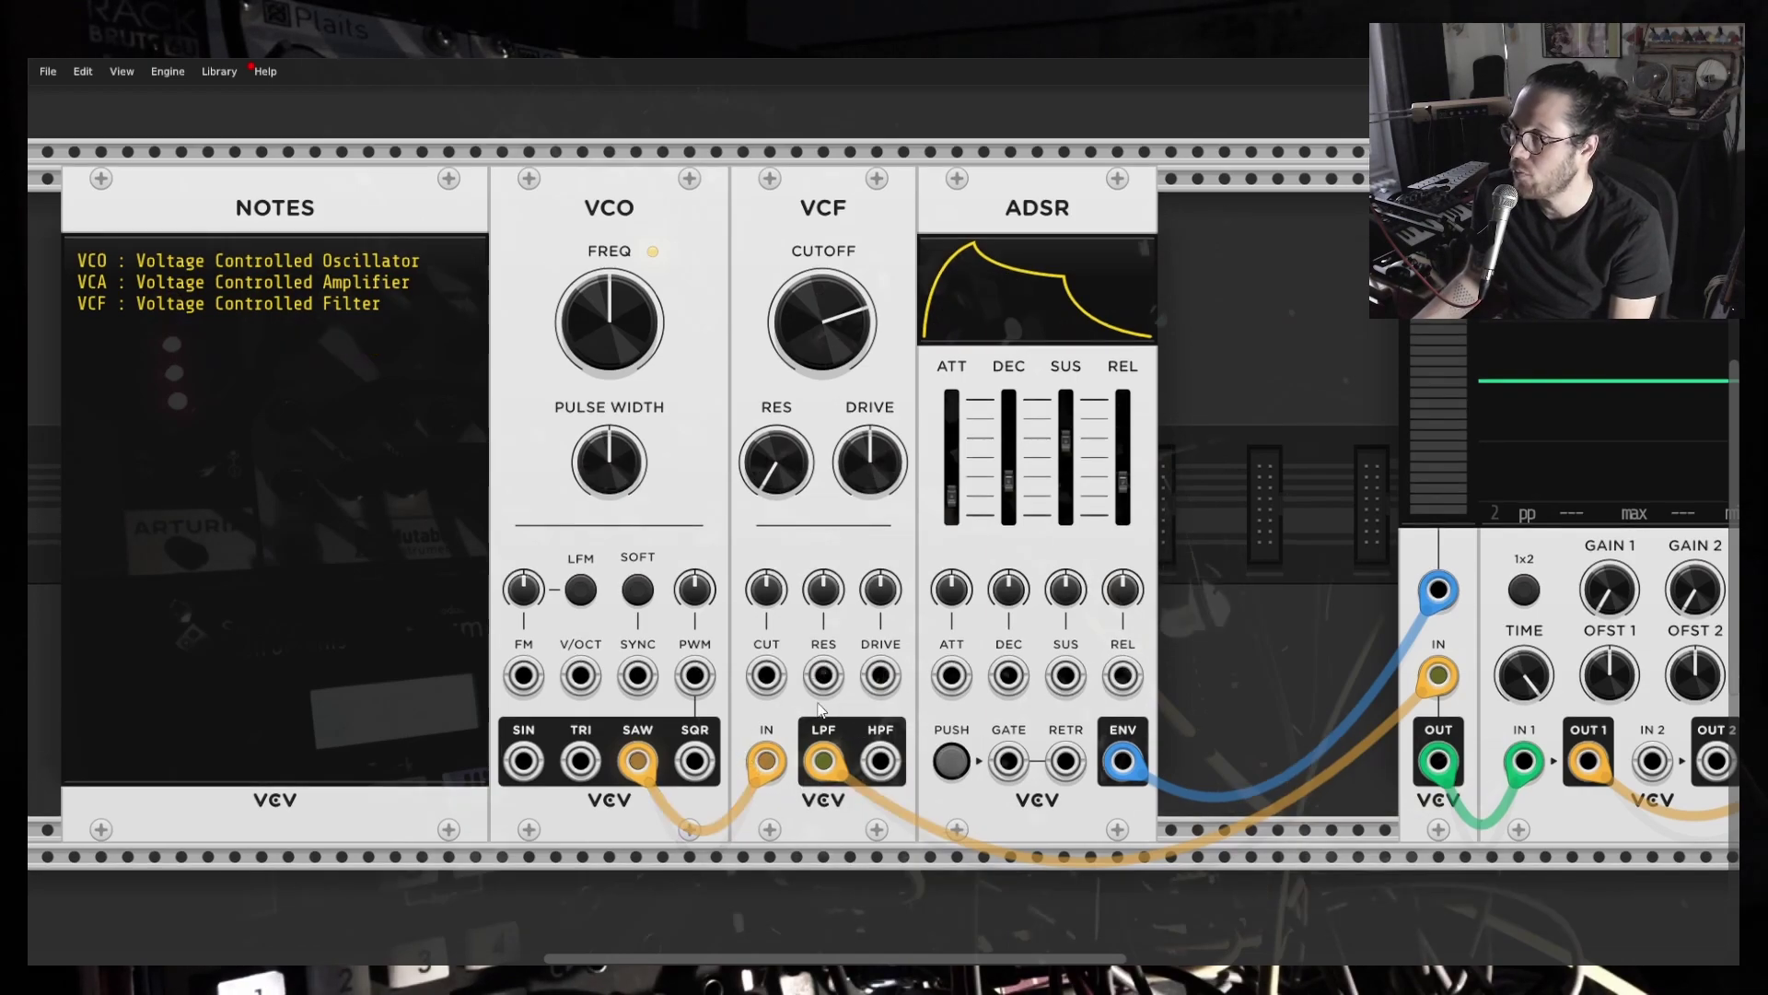
type("ADSR : ")
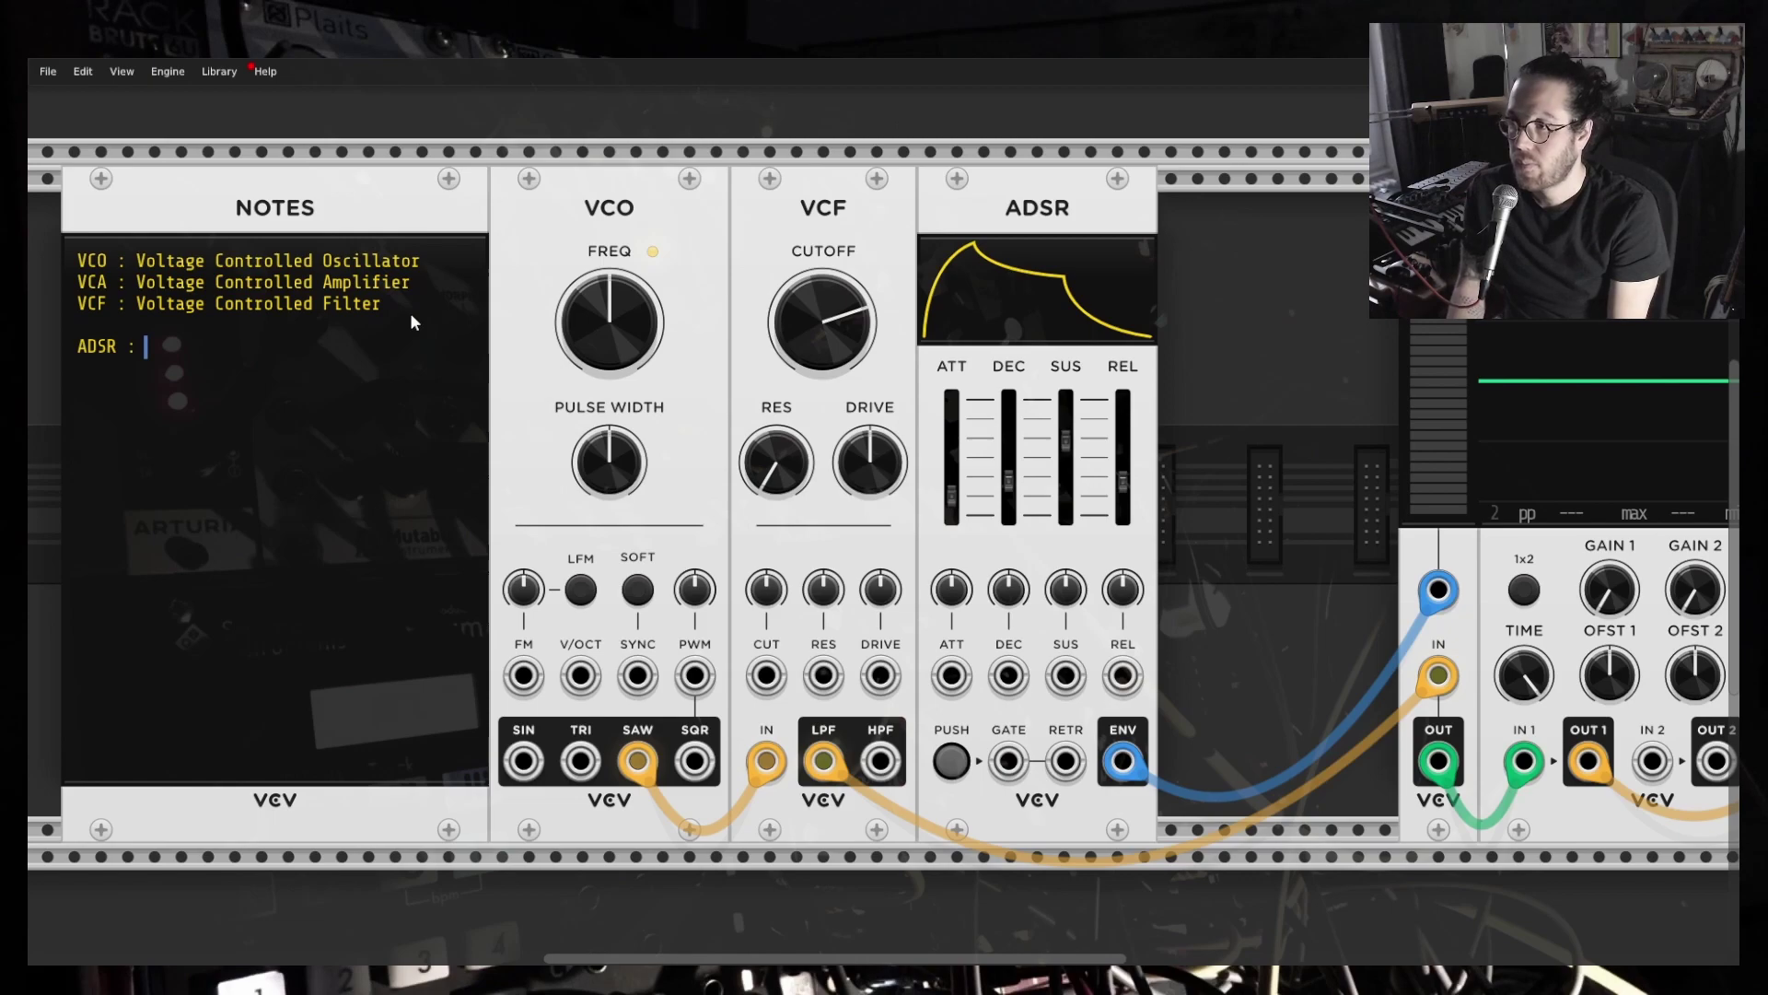
type("Attack Decay ")
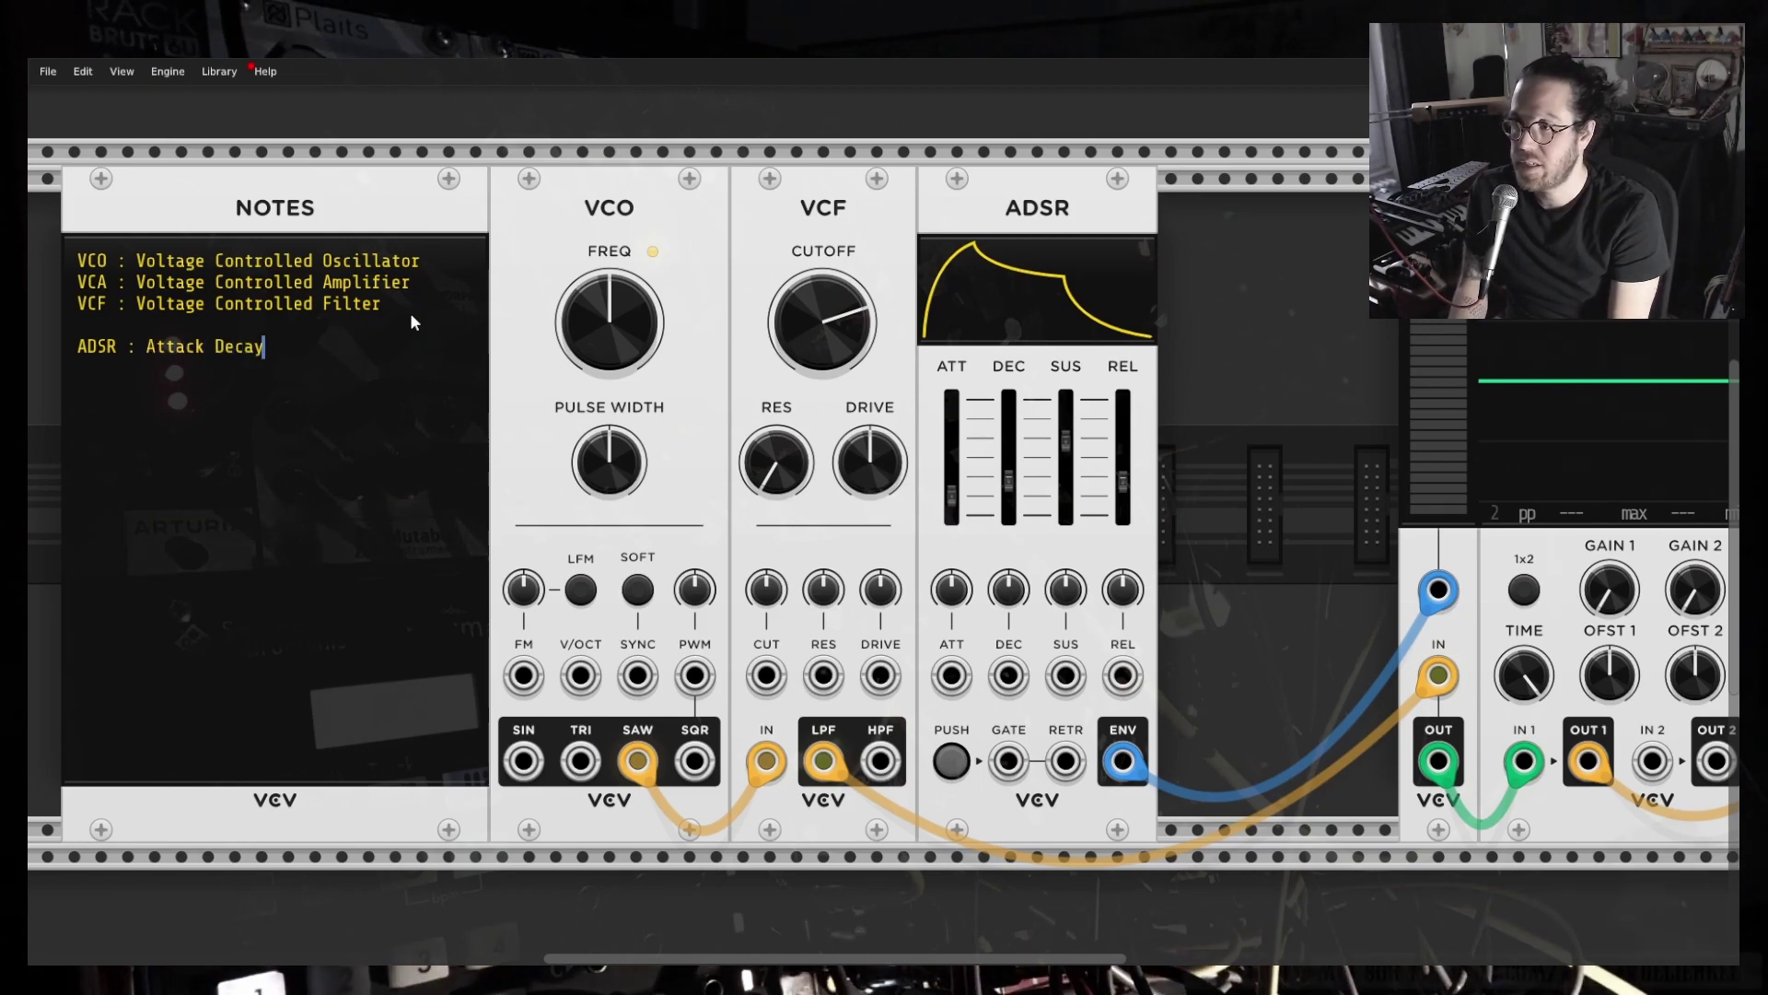
type("Sustain")
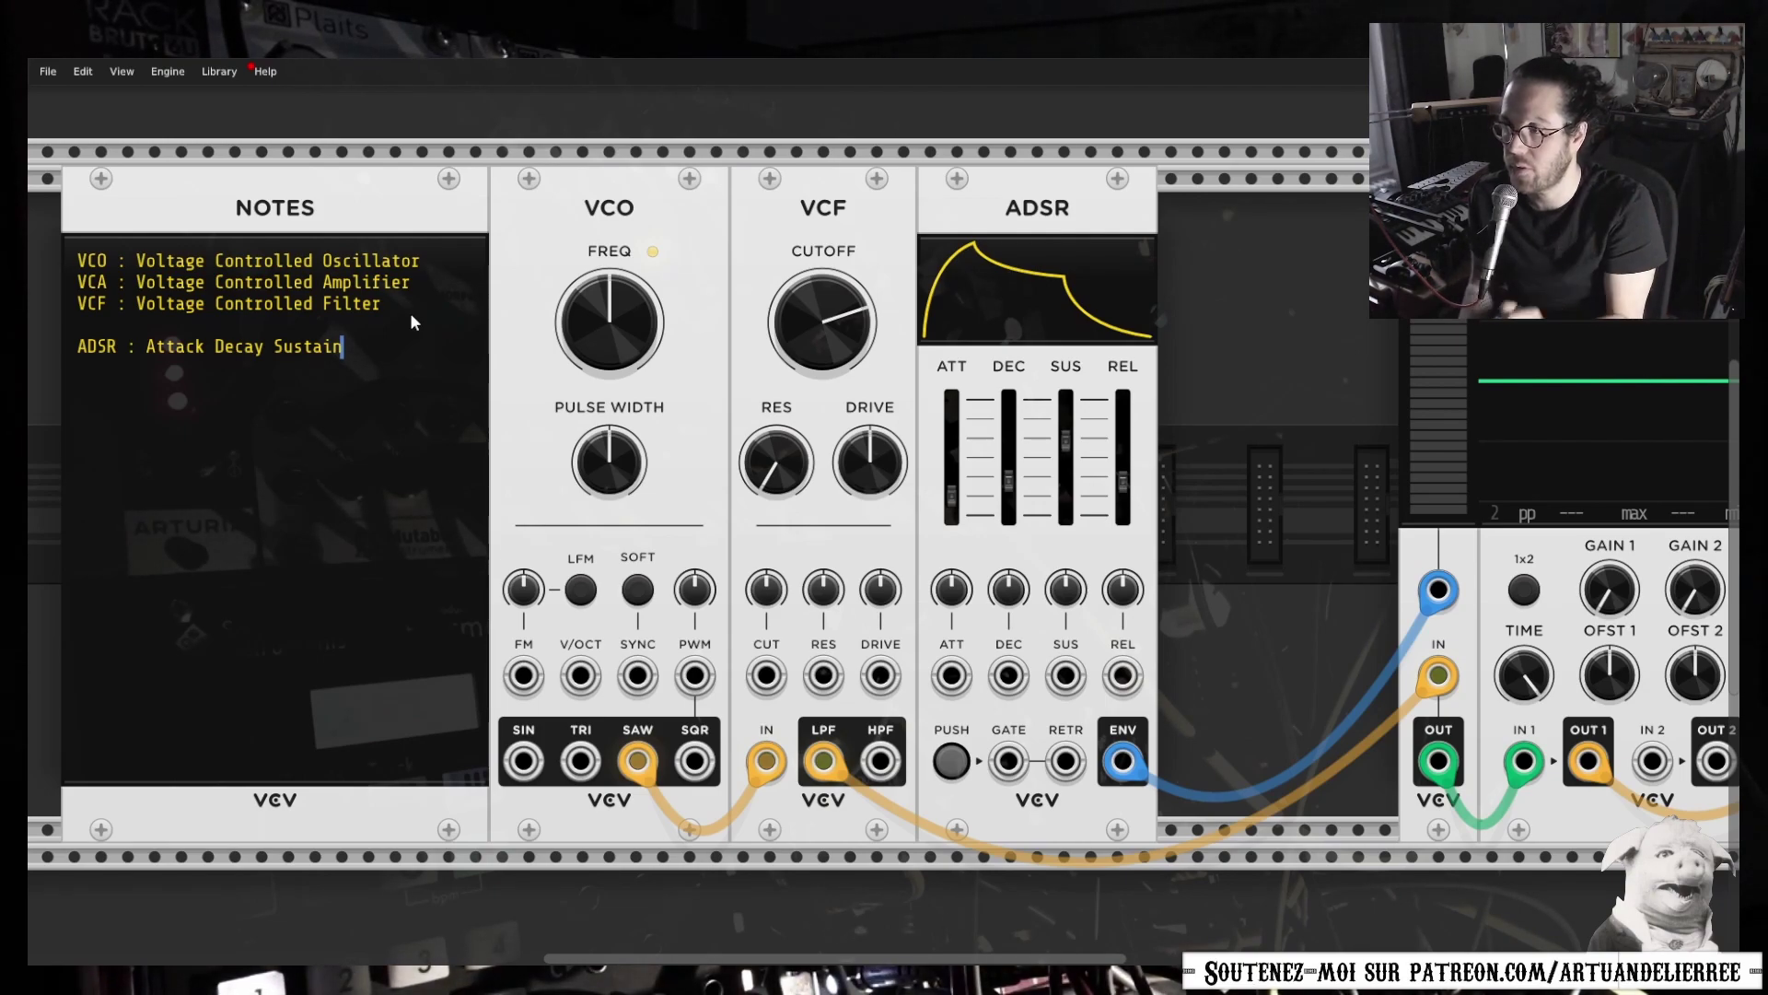
type("Re")
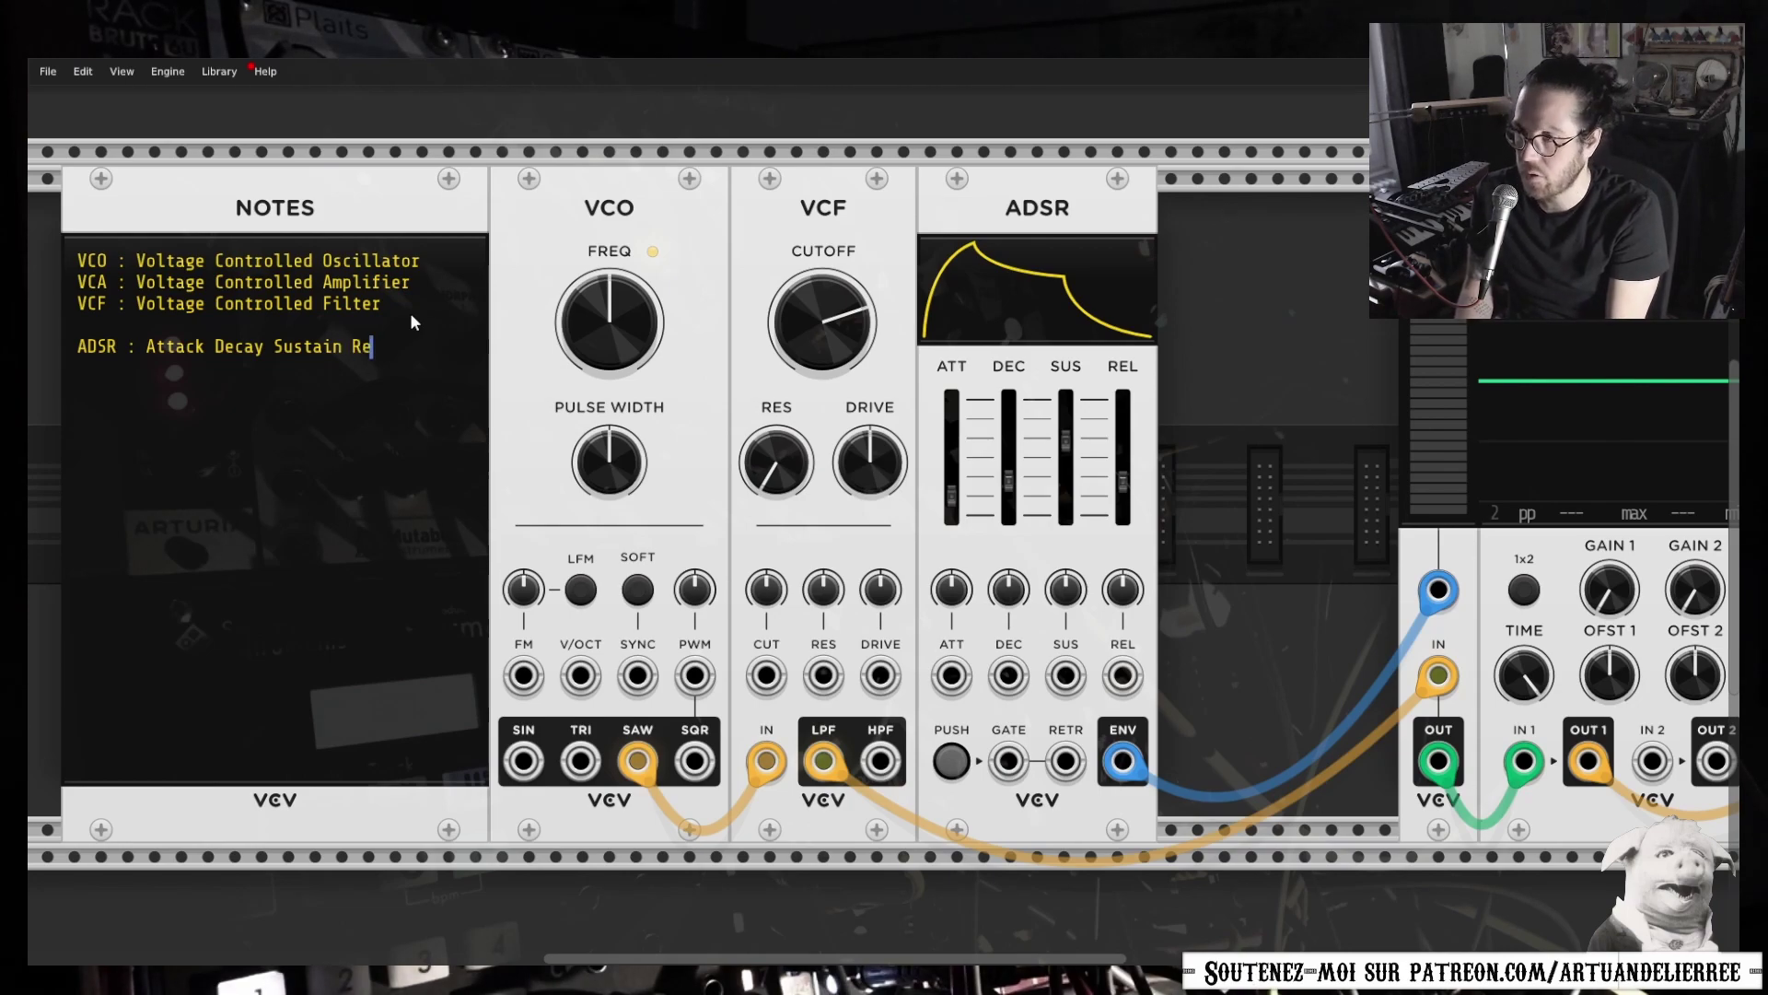
type("lease")
key("Return")
key("Return")
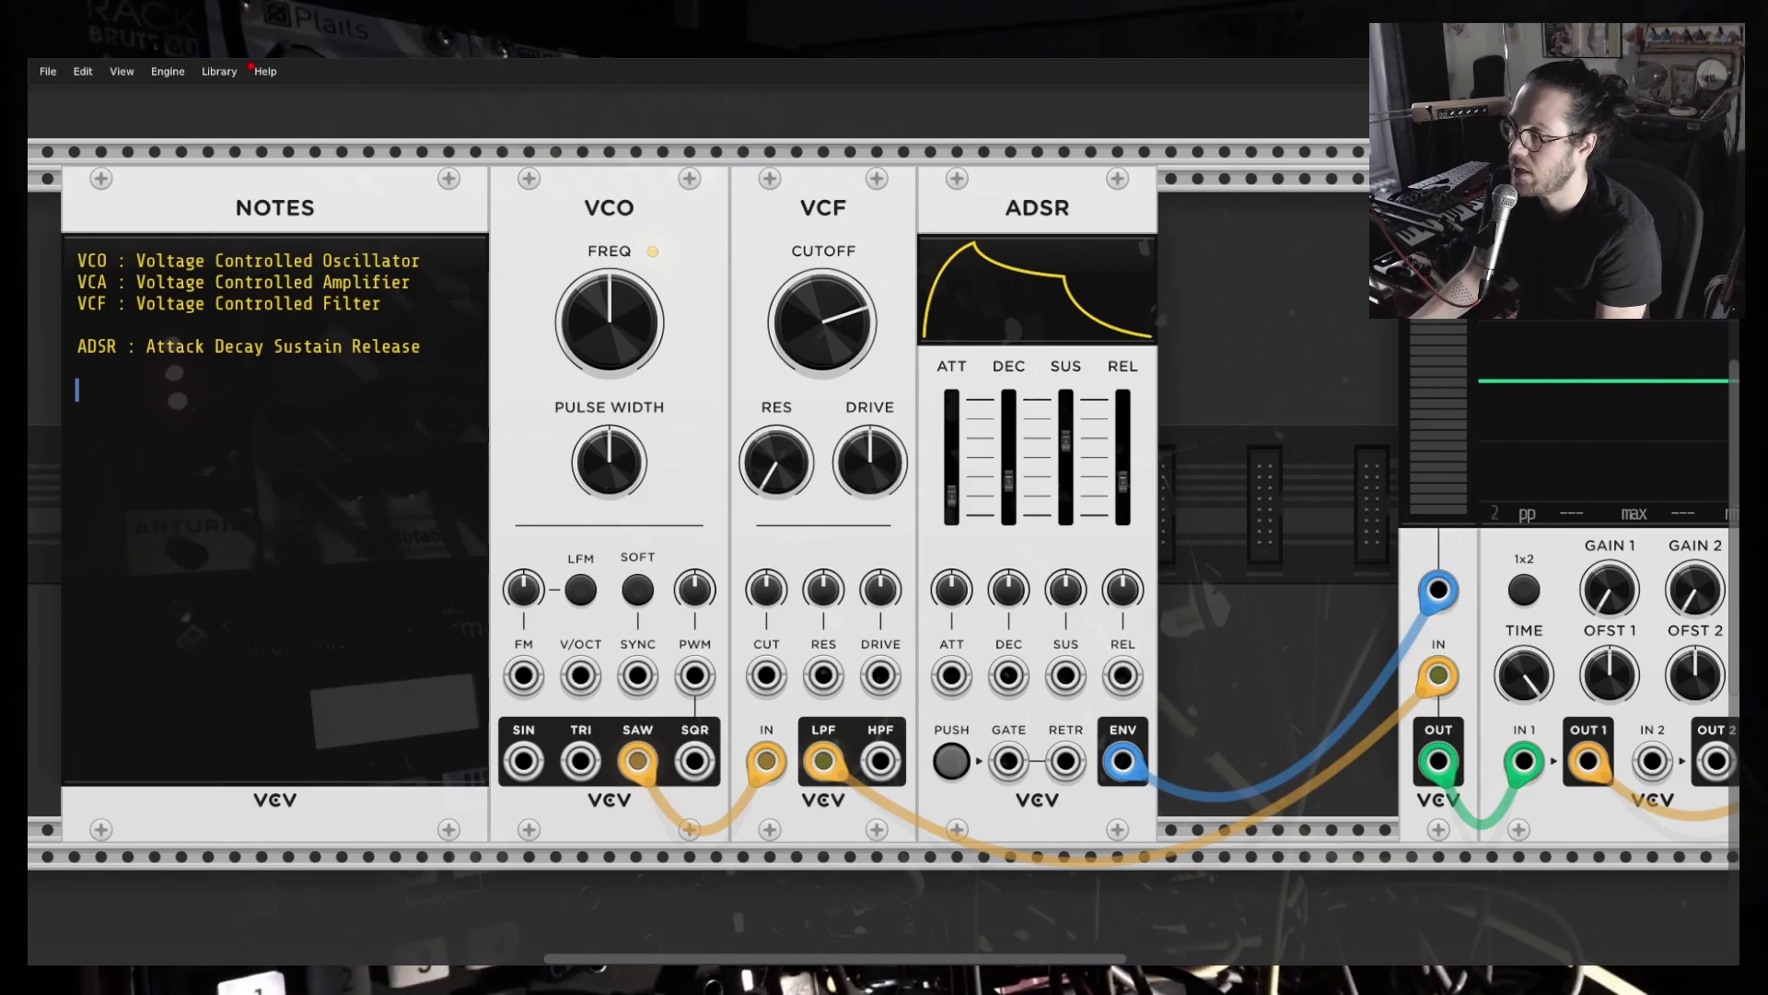
Add the line "CV : Controle Voltage" to the Notes module, below the ADSR entry and a blank line.
scroll(1254, 855, "right", 5)
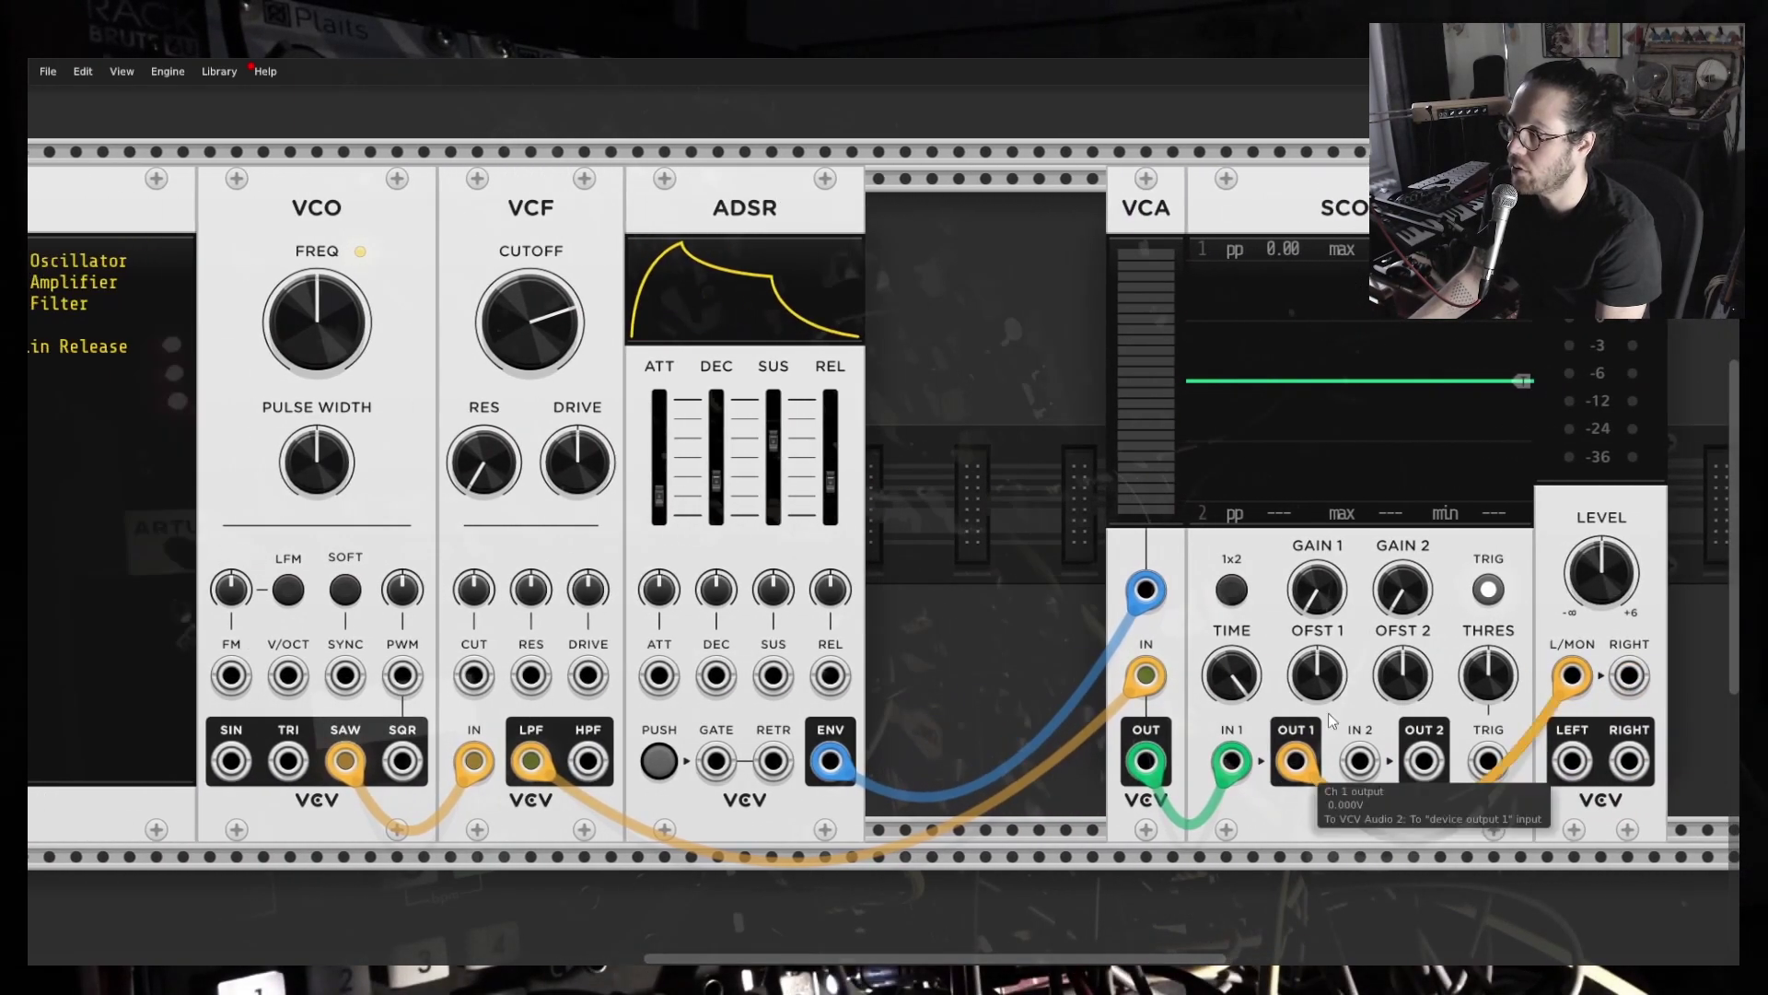
left_click_drag(1104, 961, 1005, 962)
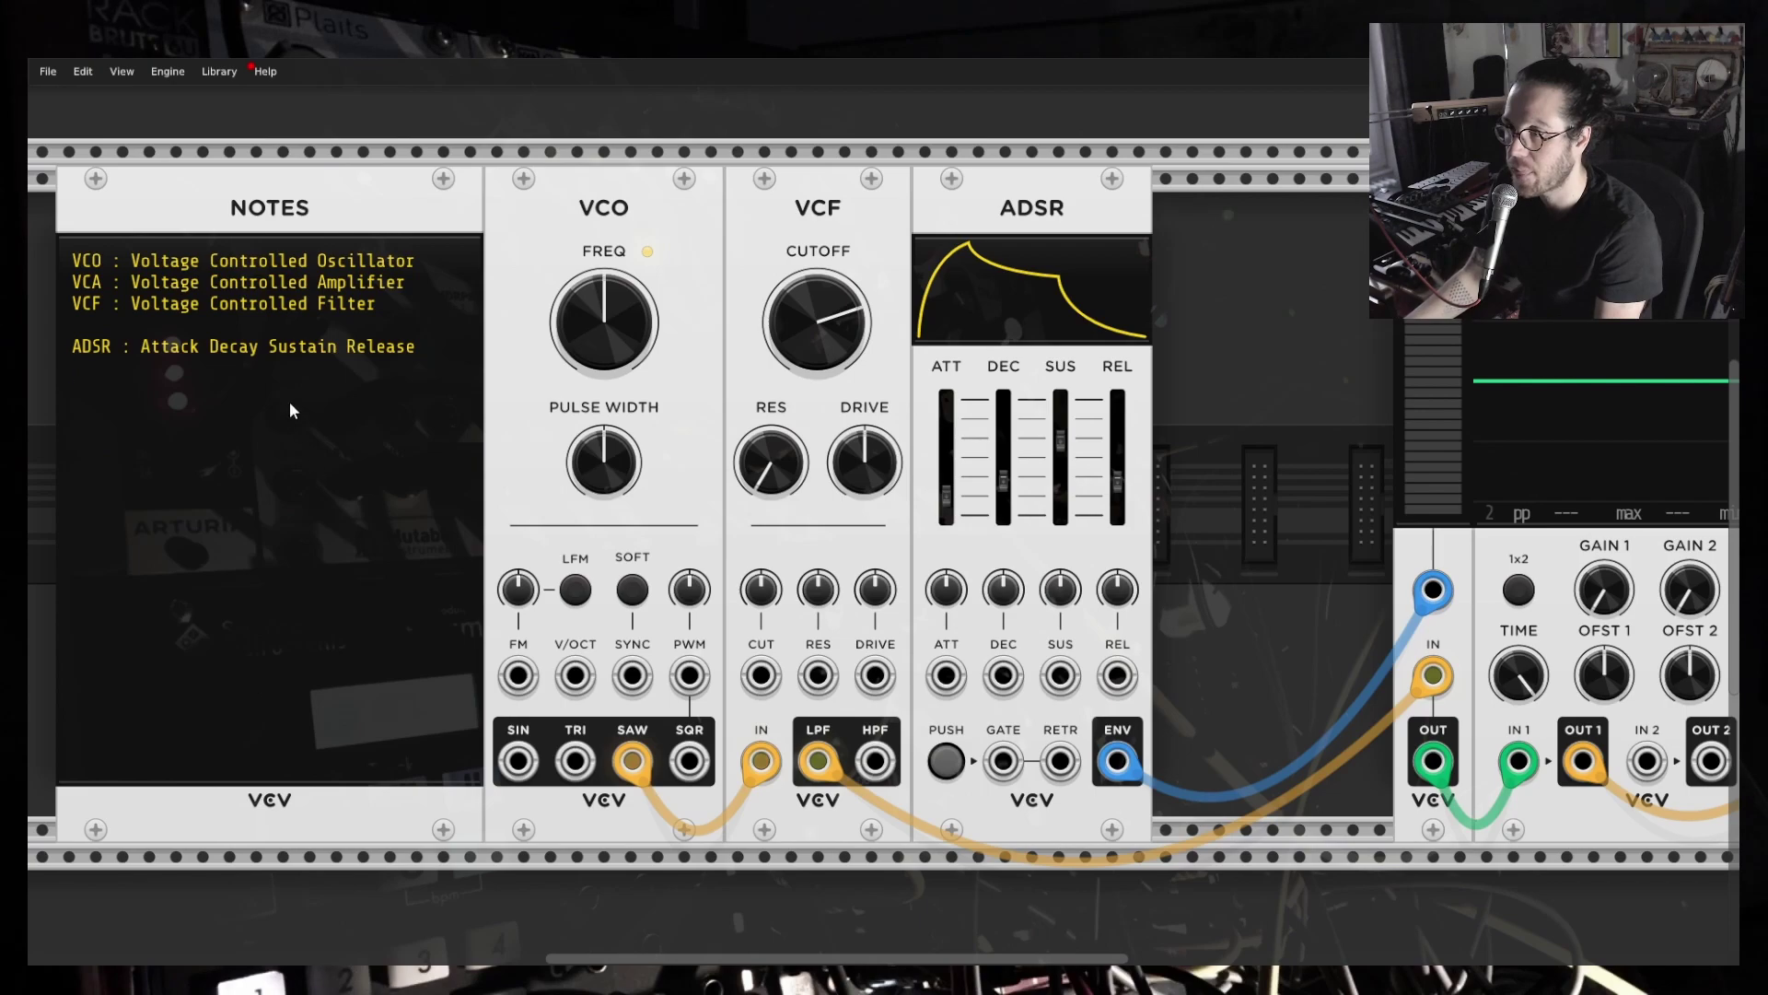
key("Return")
type("CV ")
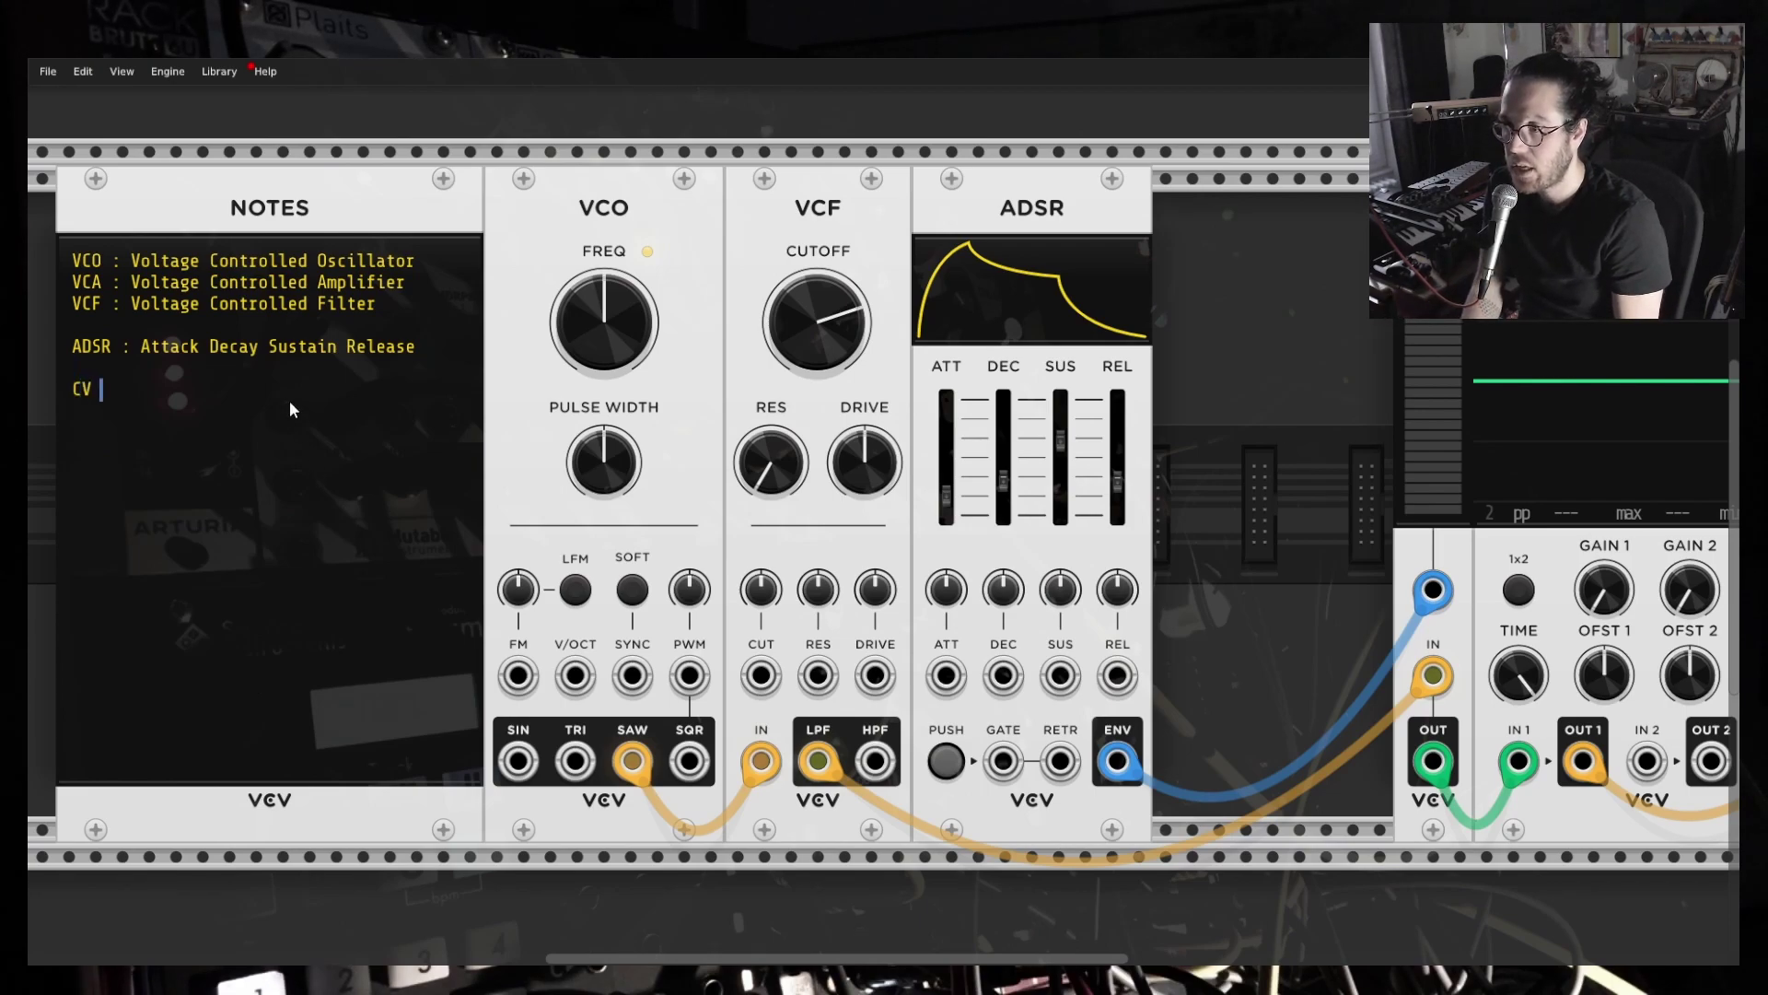
type(": ")
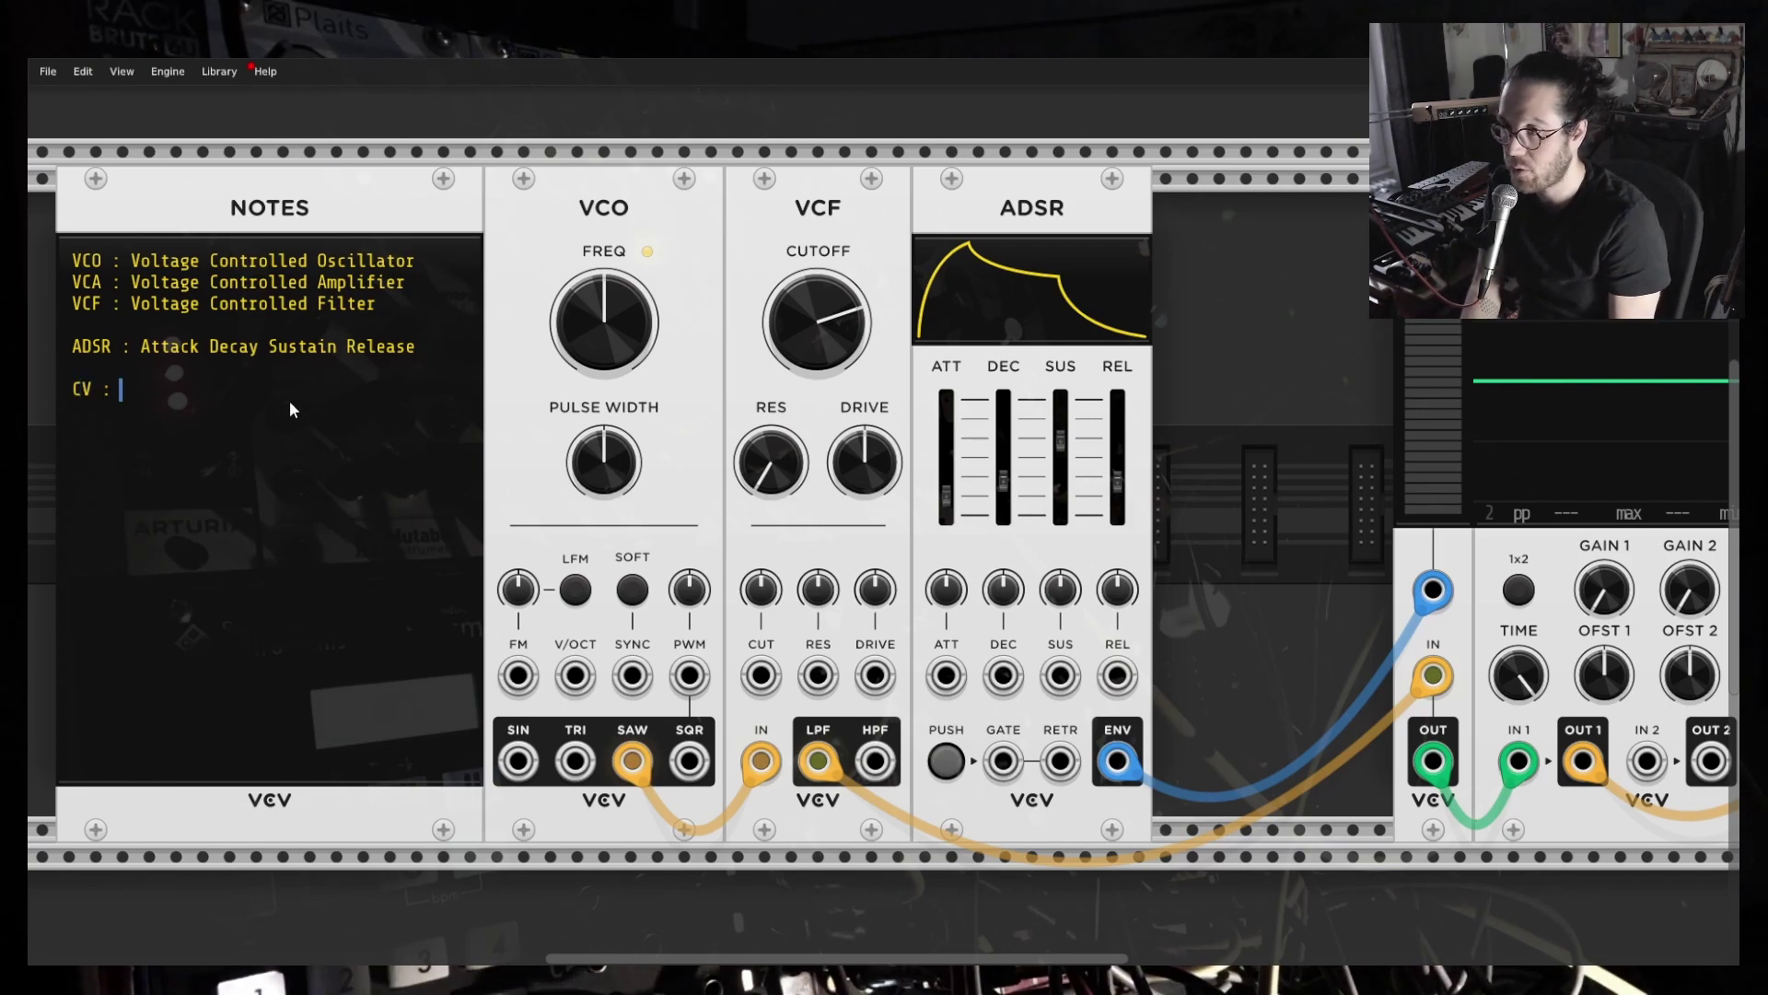
type("Contro")
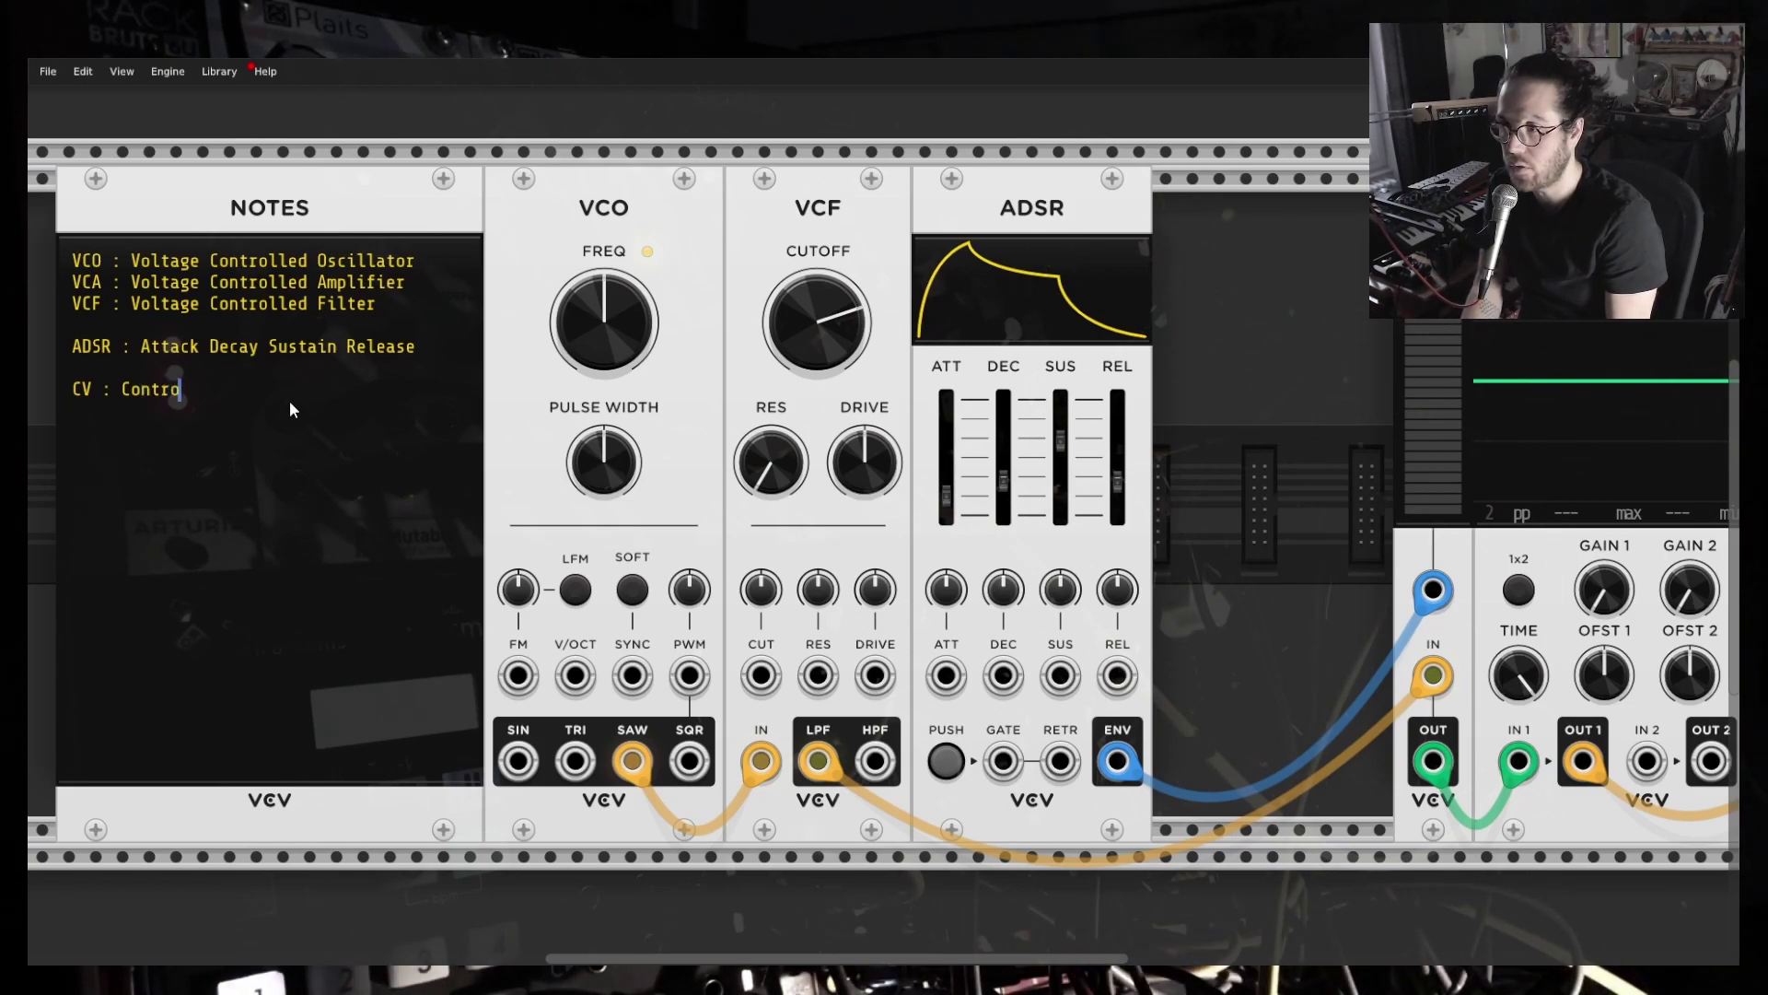
type("le Voltage")
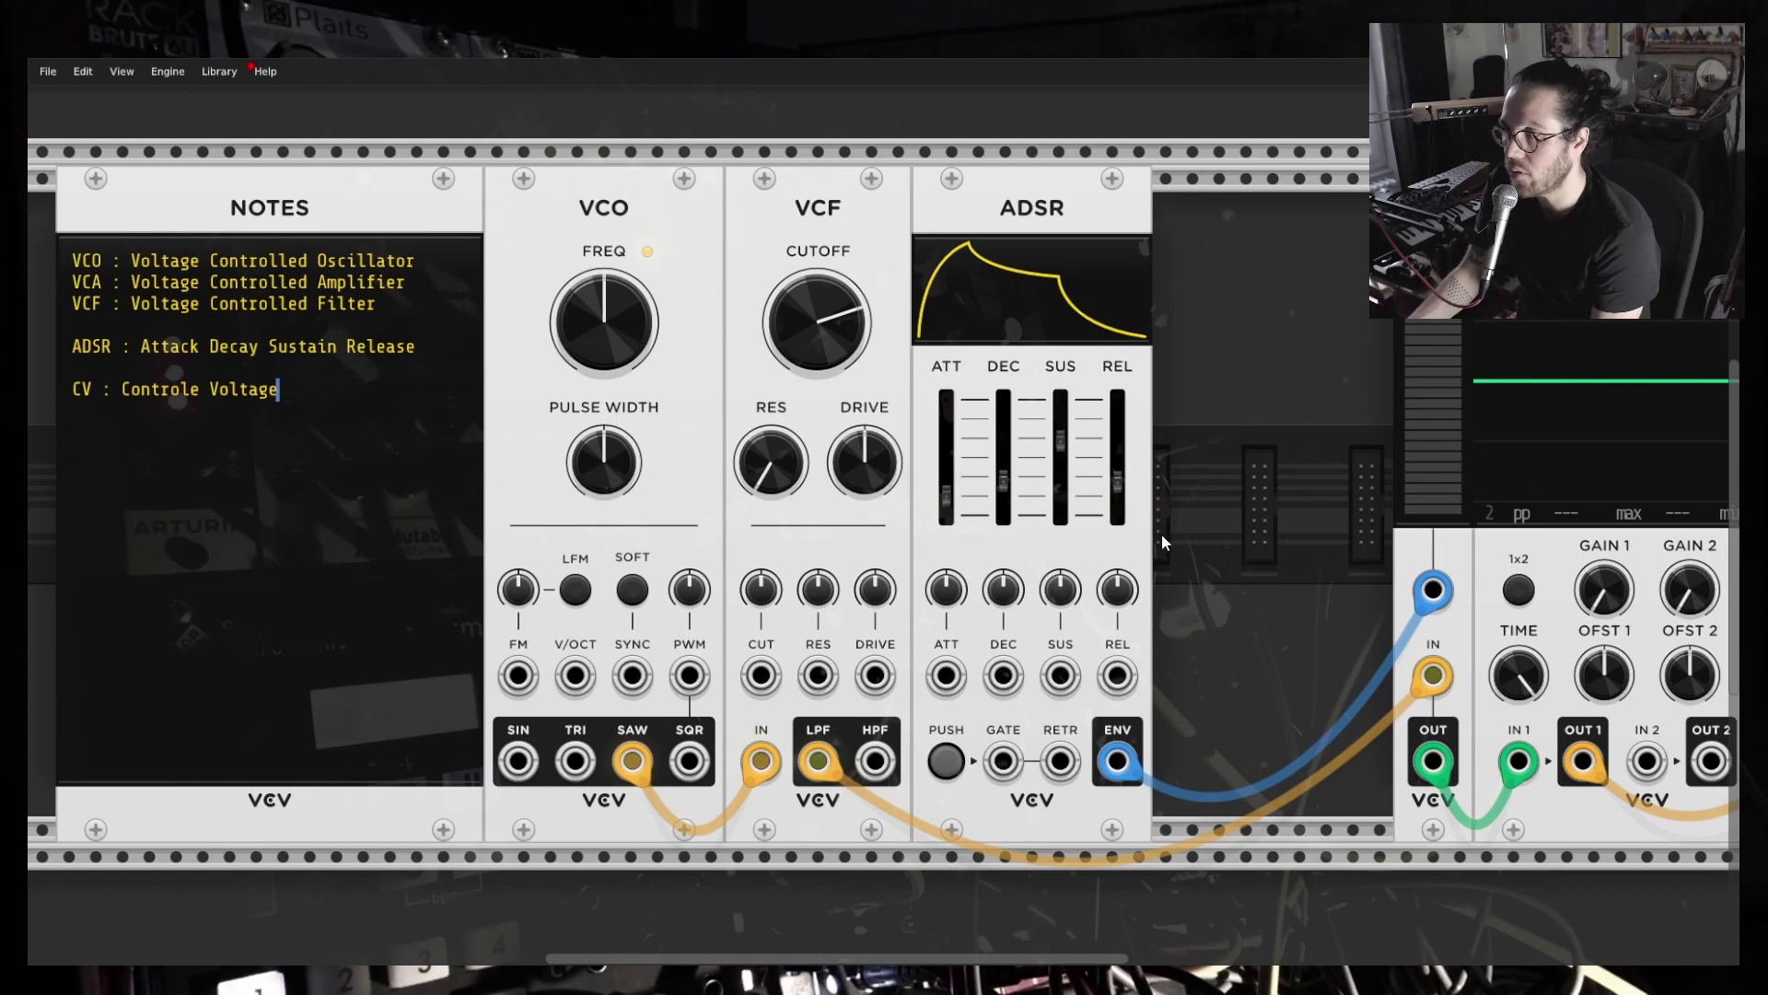
Shift the Notes, VCO, VCF and ADSR modules together toward the VCA, and place the VCA directly against the ADSR with its level at 100%.
left_click_drag(1163, 468, 517, 267)
left_click_drag(1154, 323, 293, 416)
left_click_drag(192, 355, 331, 366)
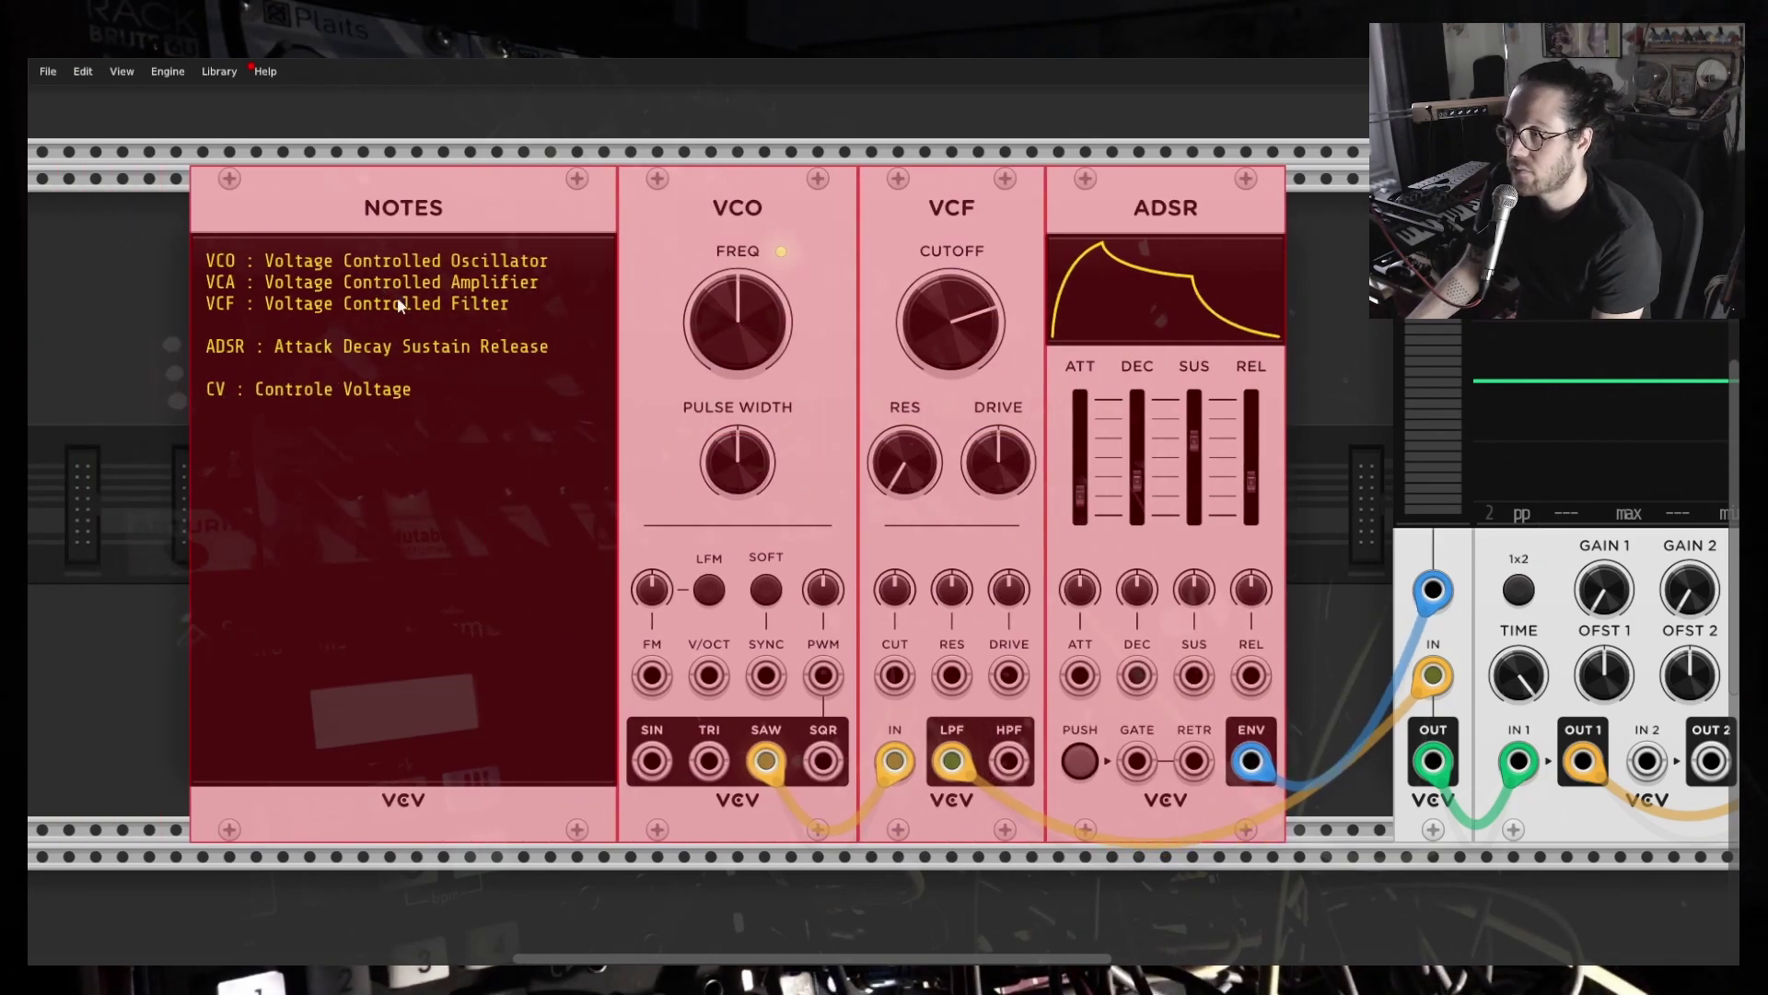
left_click(1345, 271)
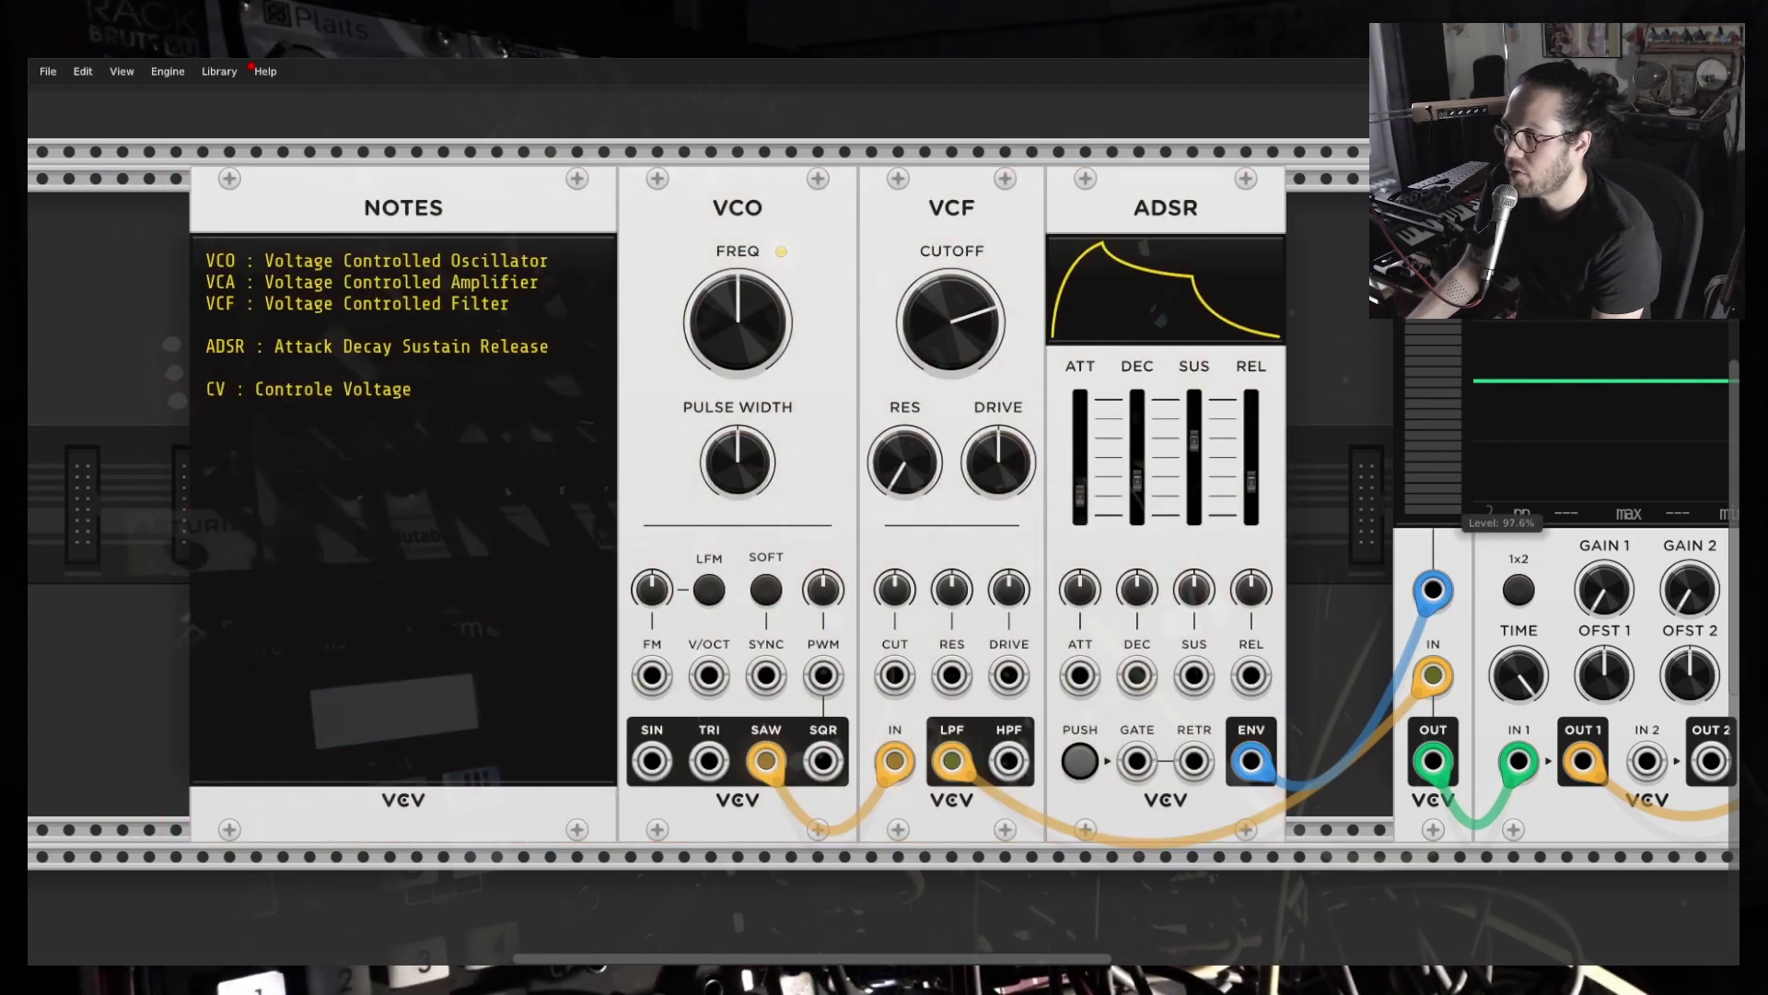
mouse_move(1414, 351)
left_mouse_down()
mouse_move(1414, 571)
mouse_move(1414, 353)
left_mouse_up()
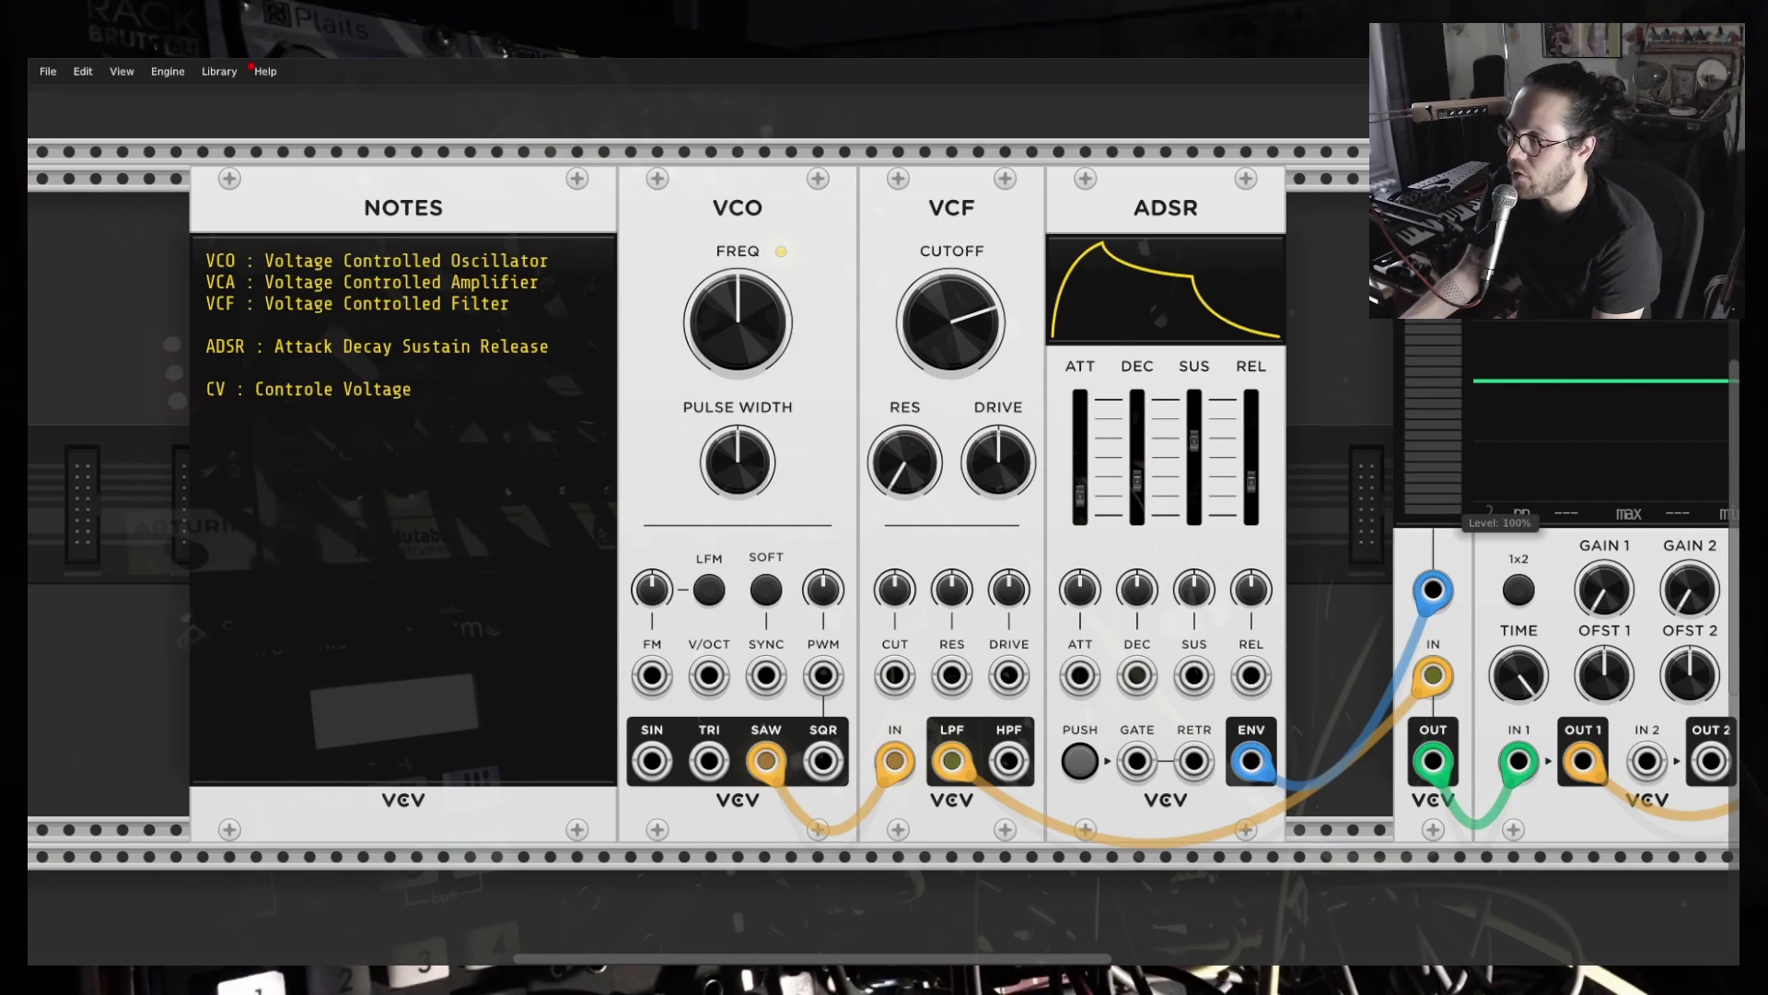
left_click_drag(1415, 215, 1307, 215)
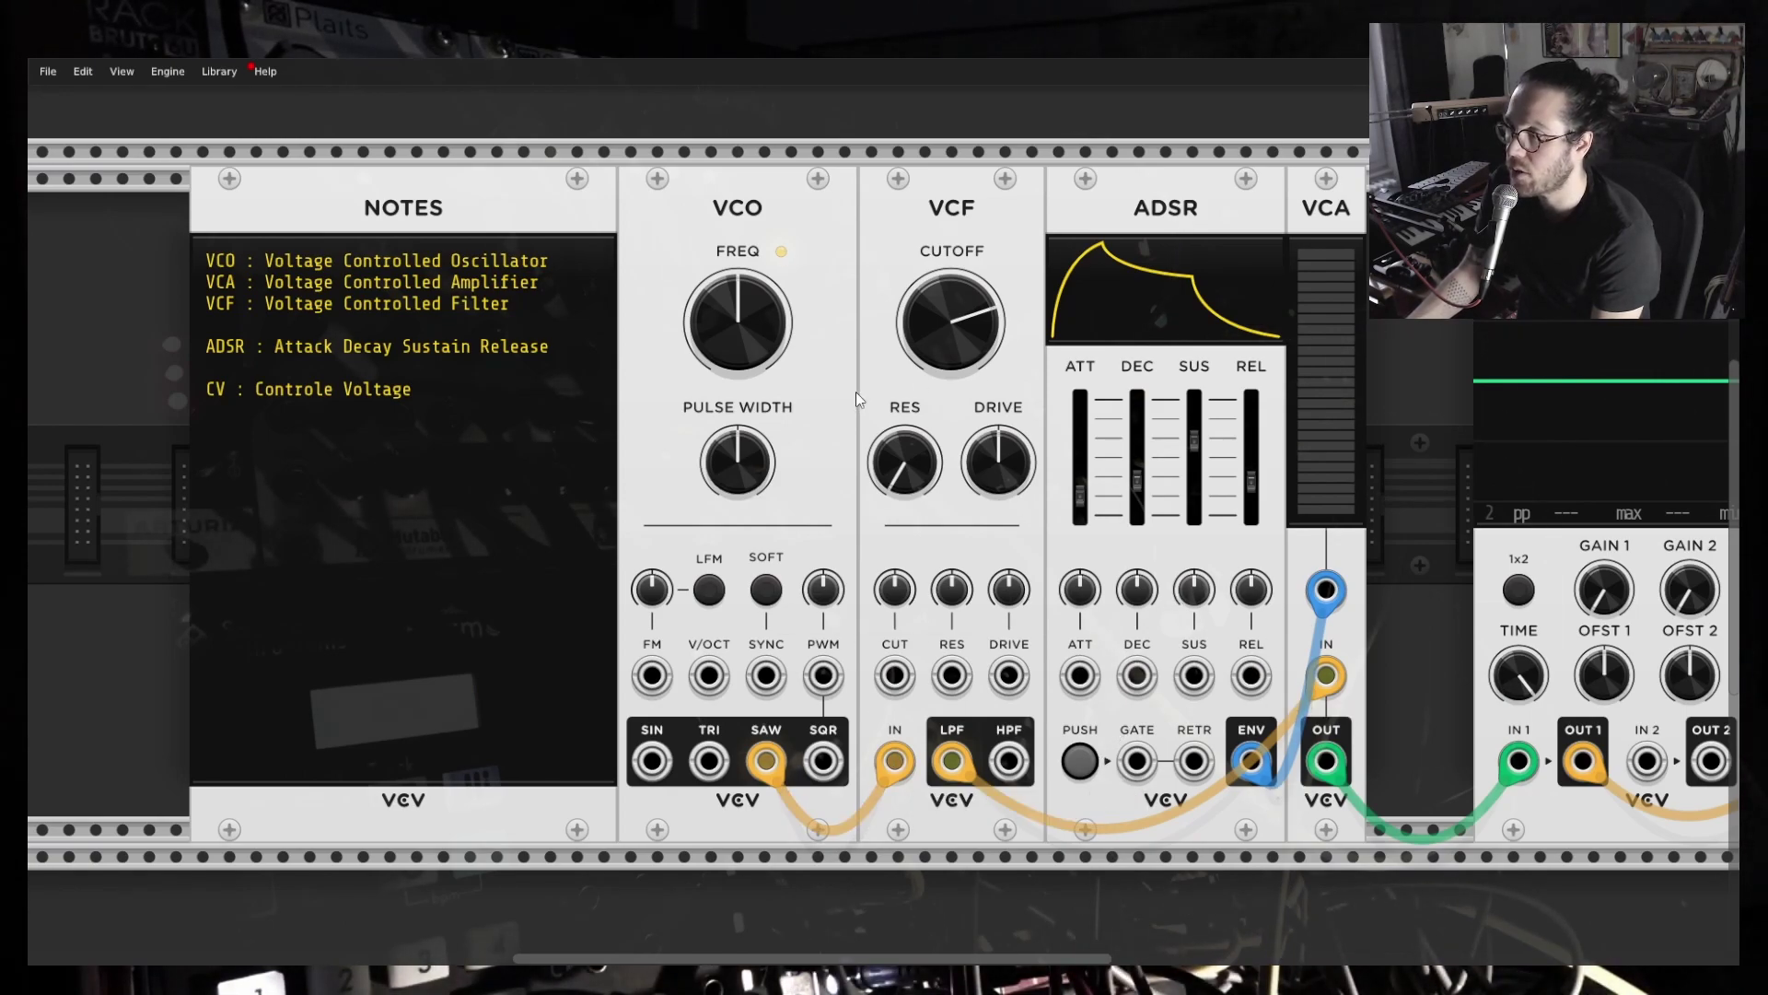
Trigger the ADSR envelope manually several times to hear how its voltage opens the VCA.
left_click(1081, 761)
left_click(1082, 761)
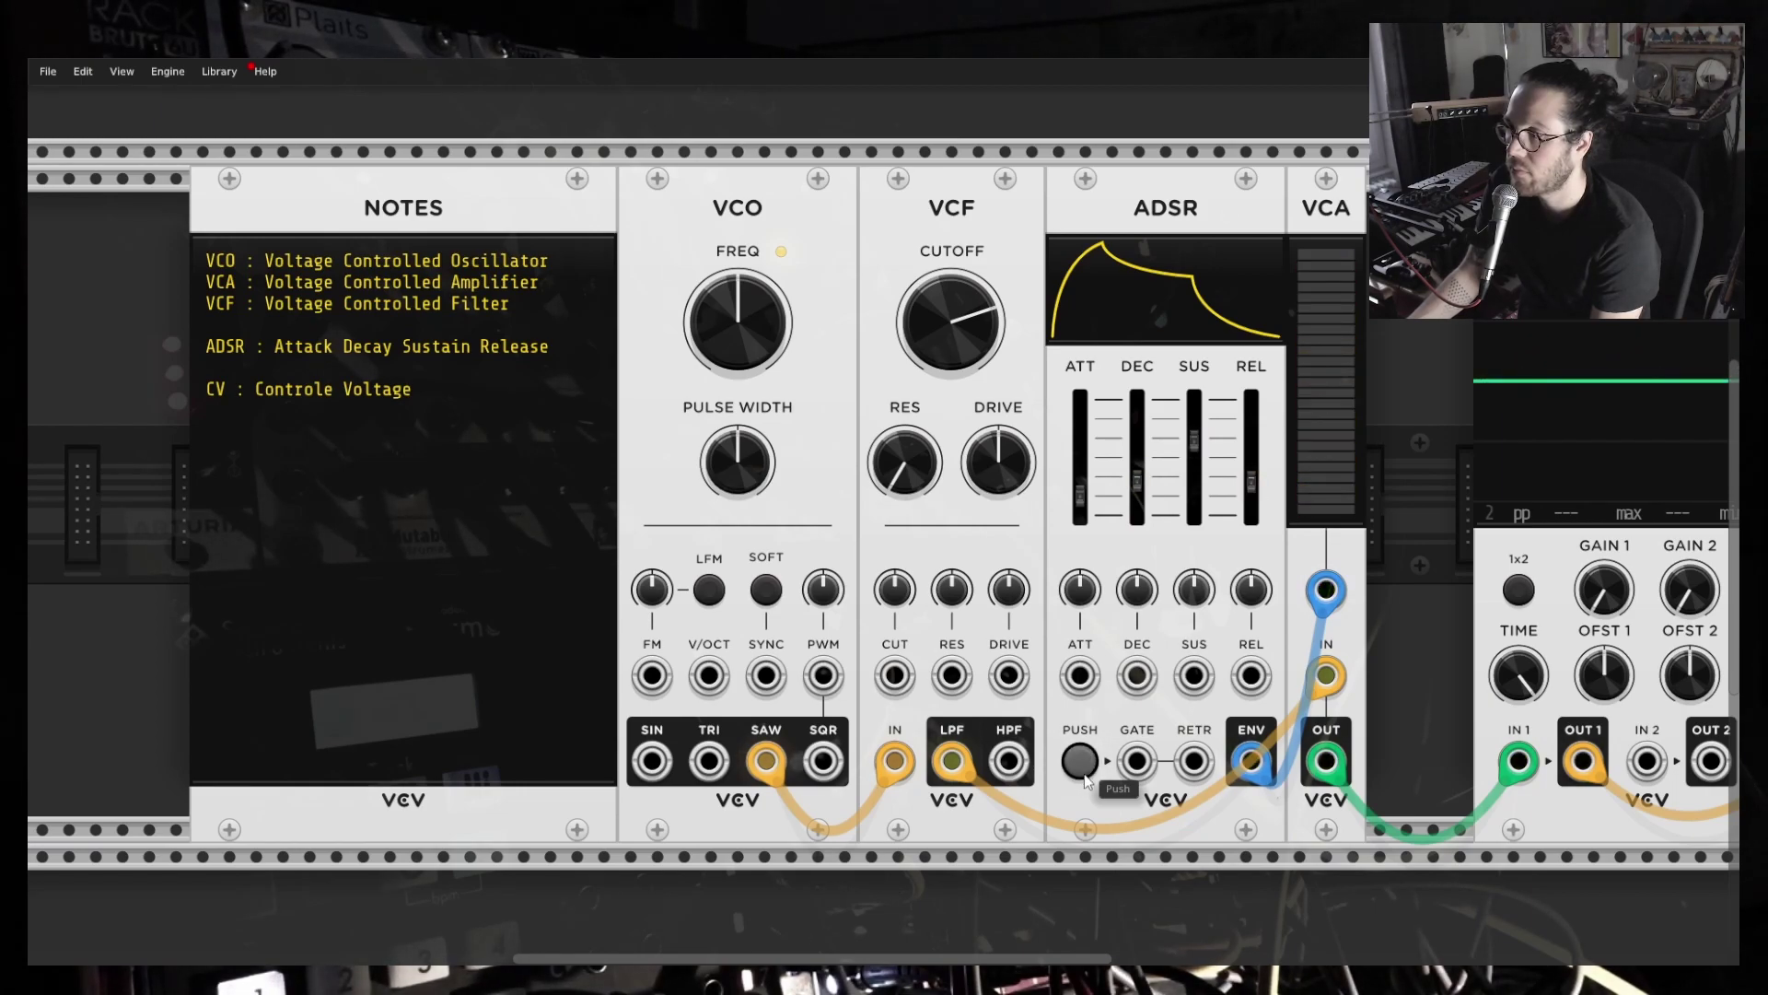
left_click(1081, 761)
left_click(1082, 761)
left_click(1083, 776)
left_click(1083, 776)
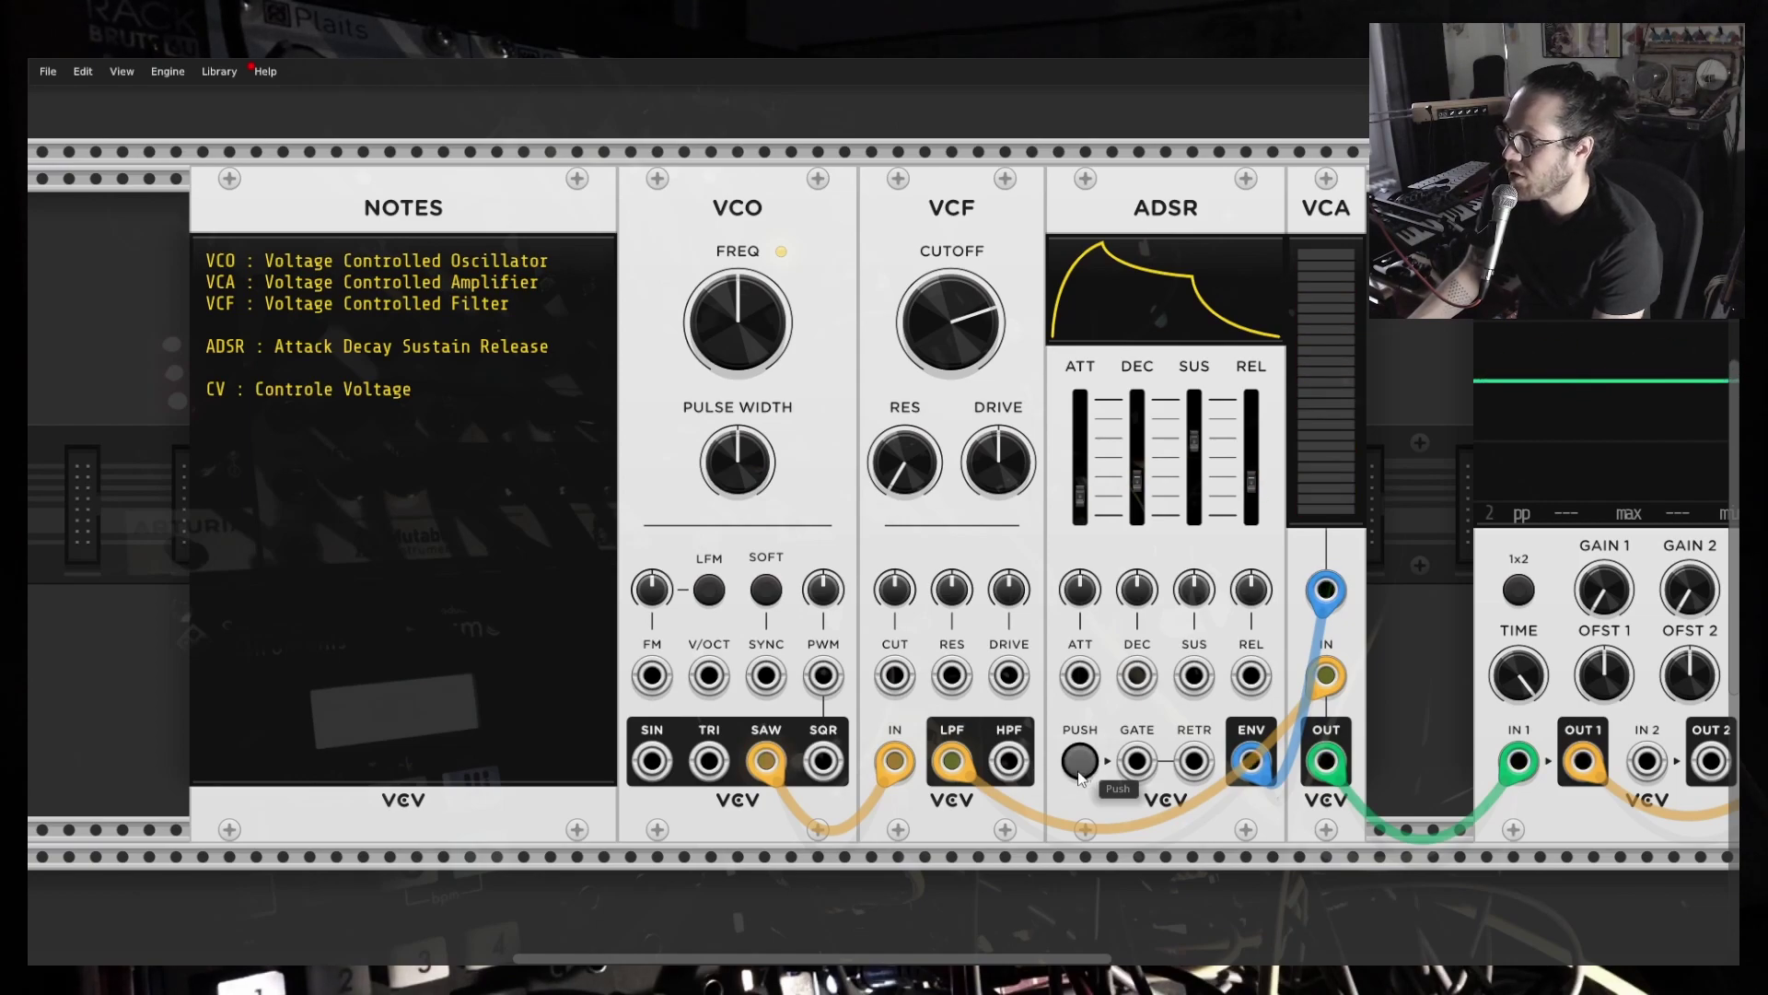
left_click(1080, 744)
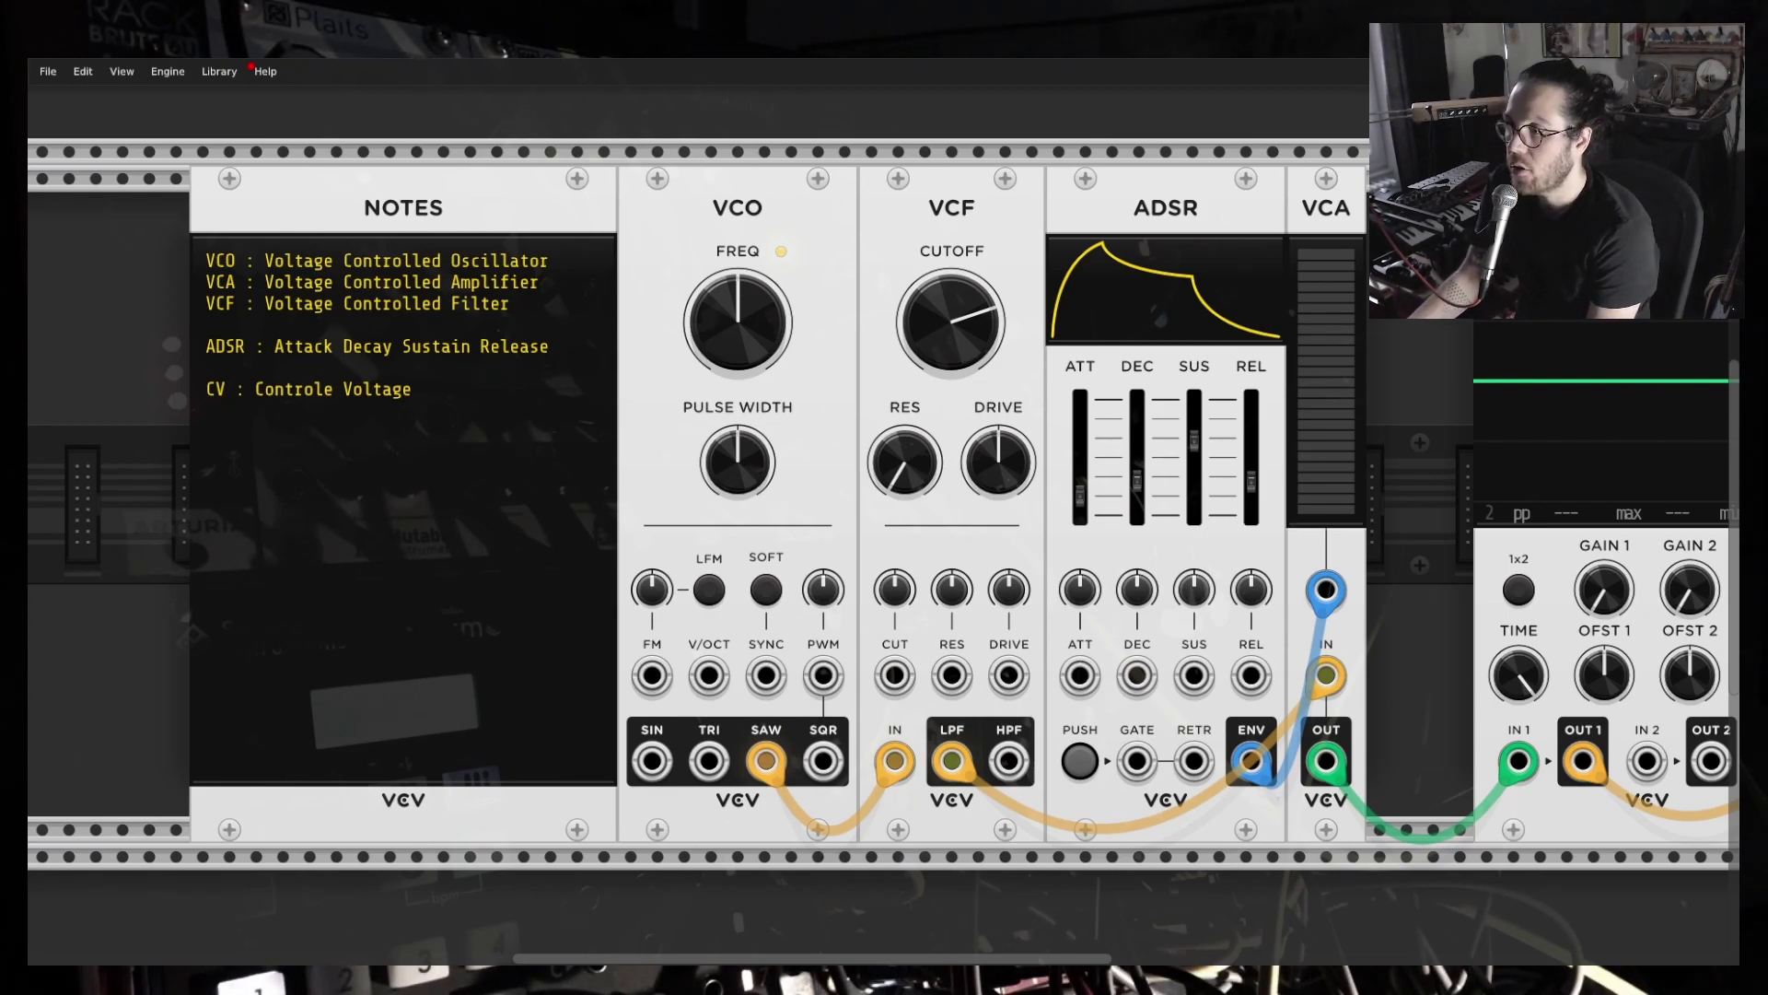
left_click(1080, 760)
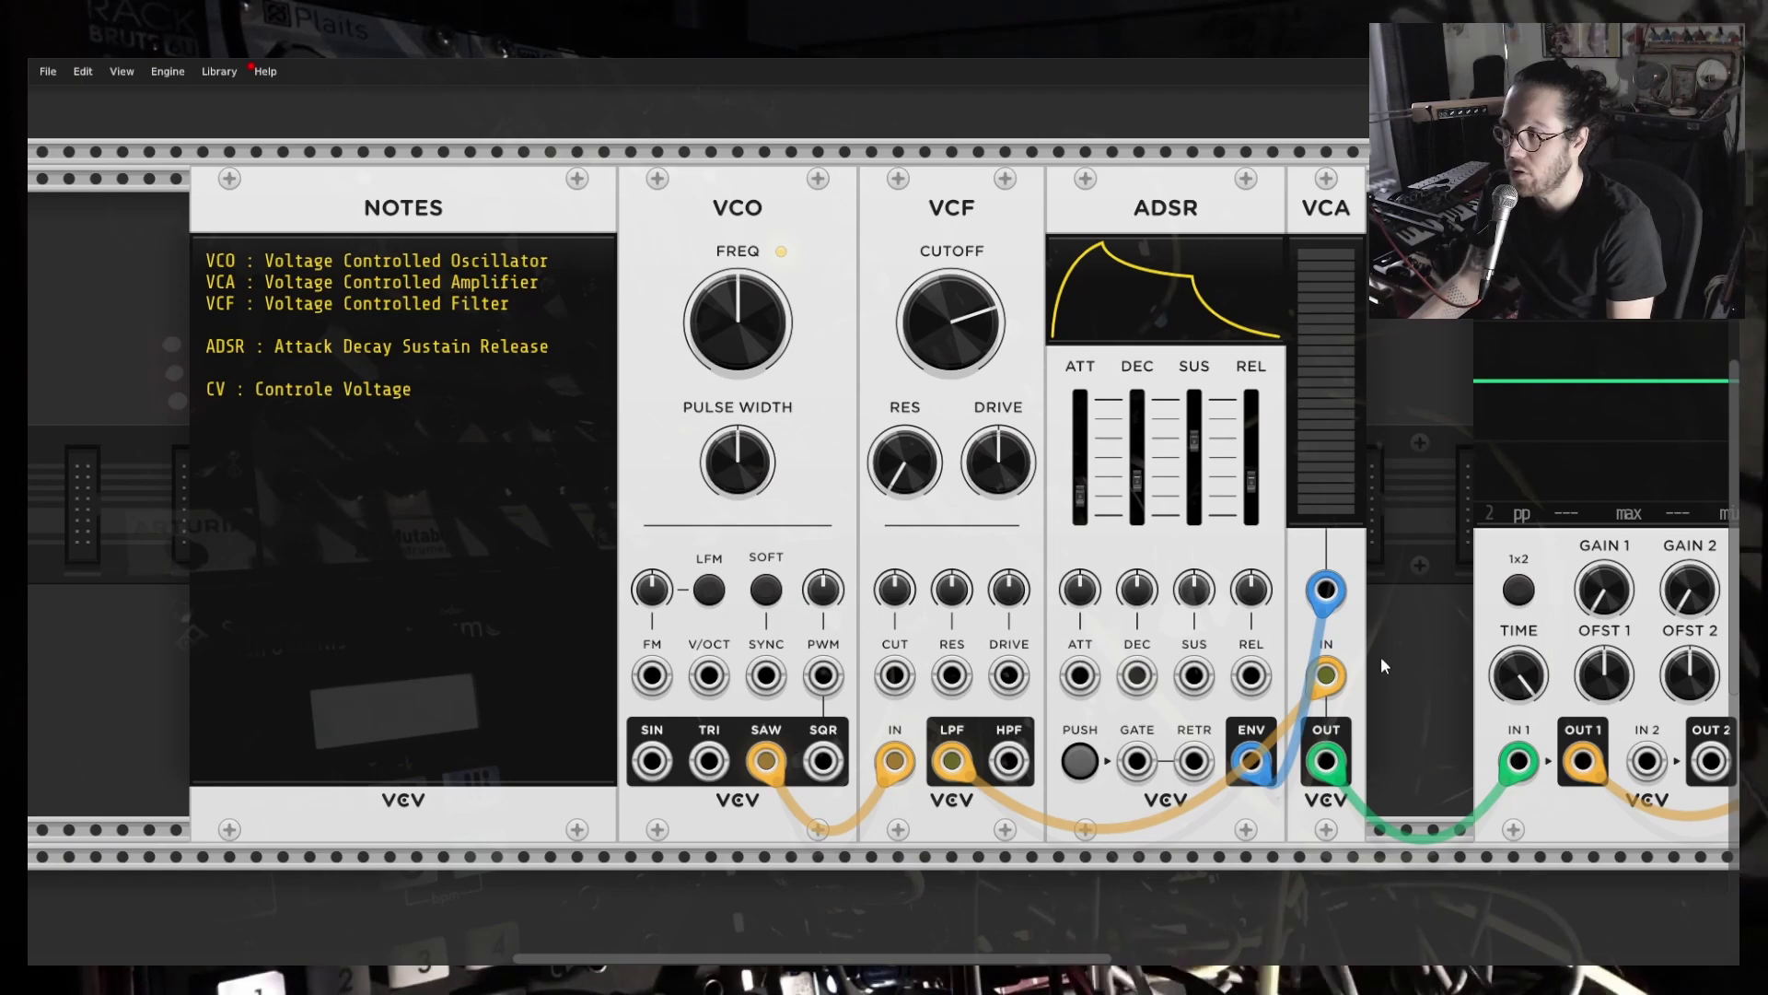
View the whole patch at a smaller scale together with the empty rack row beneath it.
scroll(1372, 657, "down", 2)
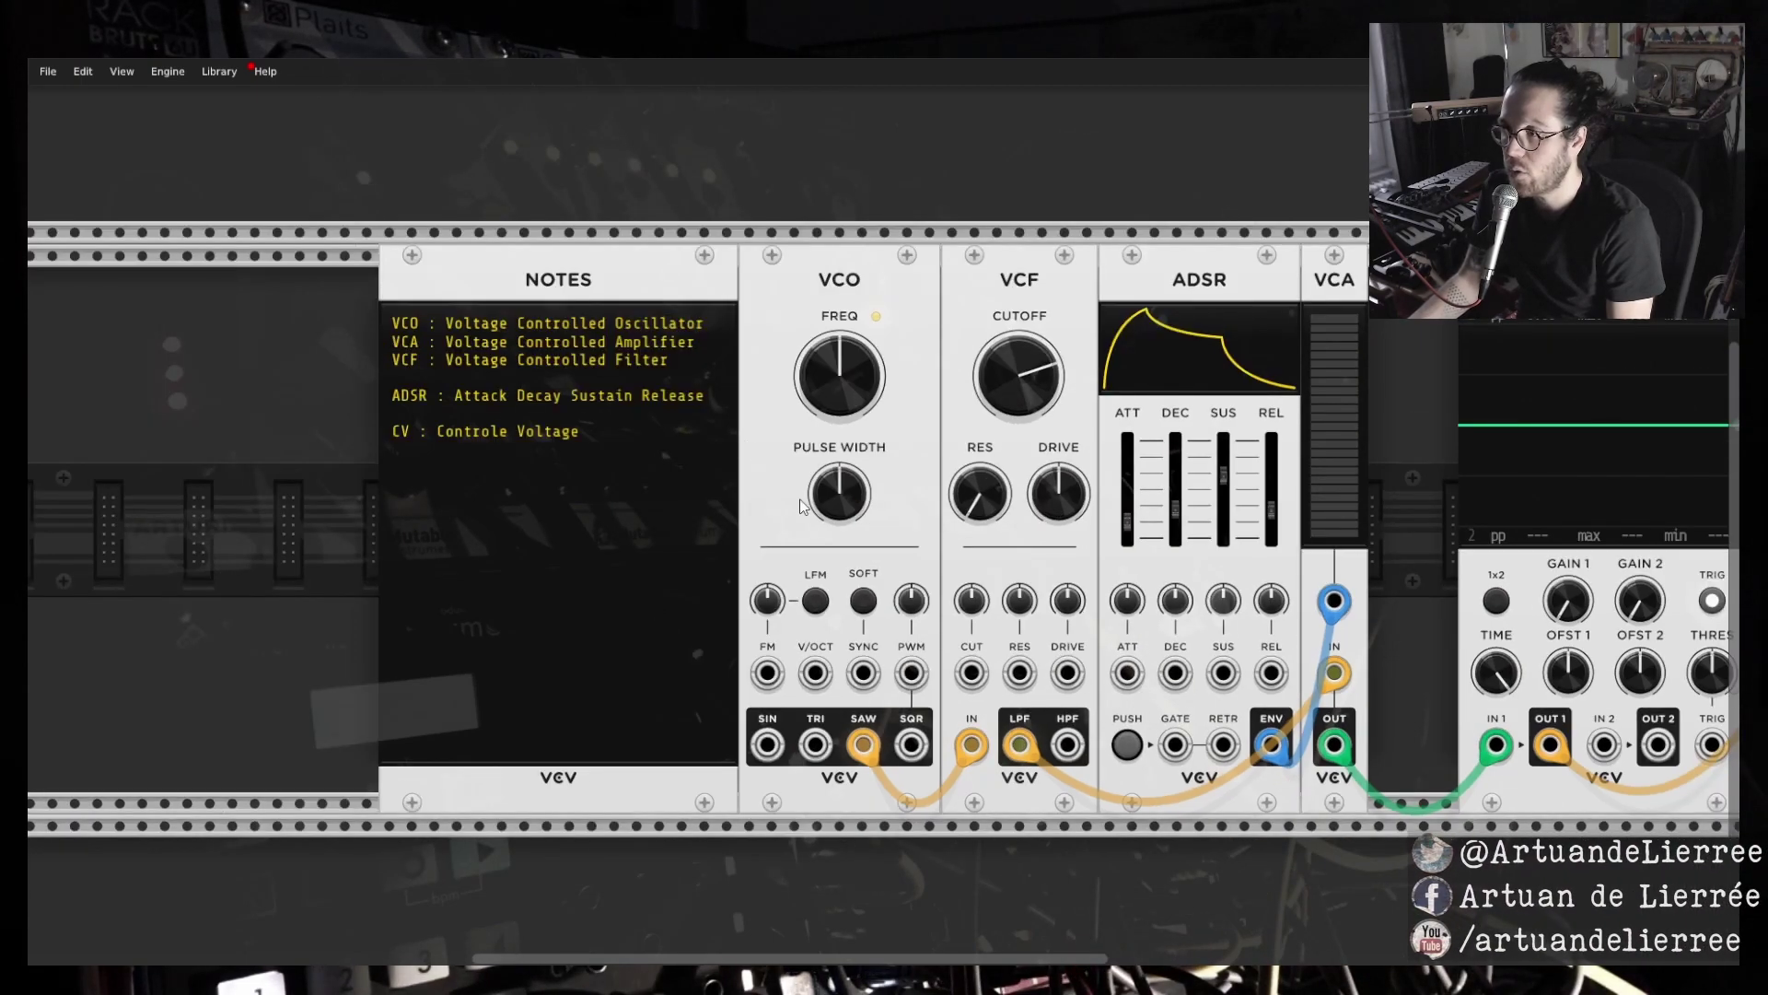
scroll(1361, 617, "up", 2)
scroll(1352, 610, "down", 3)
scroll(1345, 644, "up", 2)
scroll(1345, 767, "down", 1)
scroll(1341, 766, "down", 1)
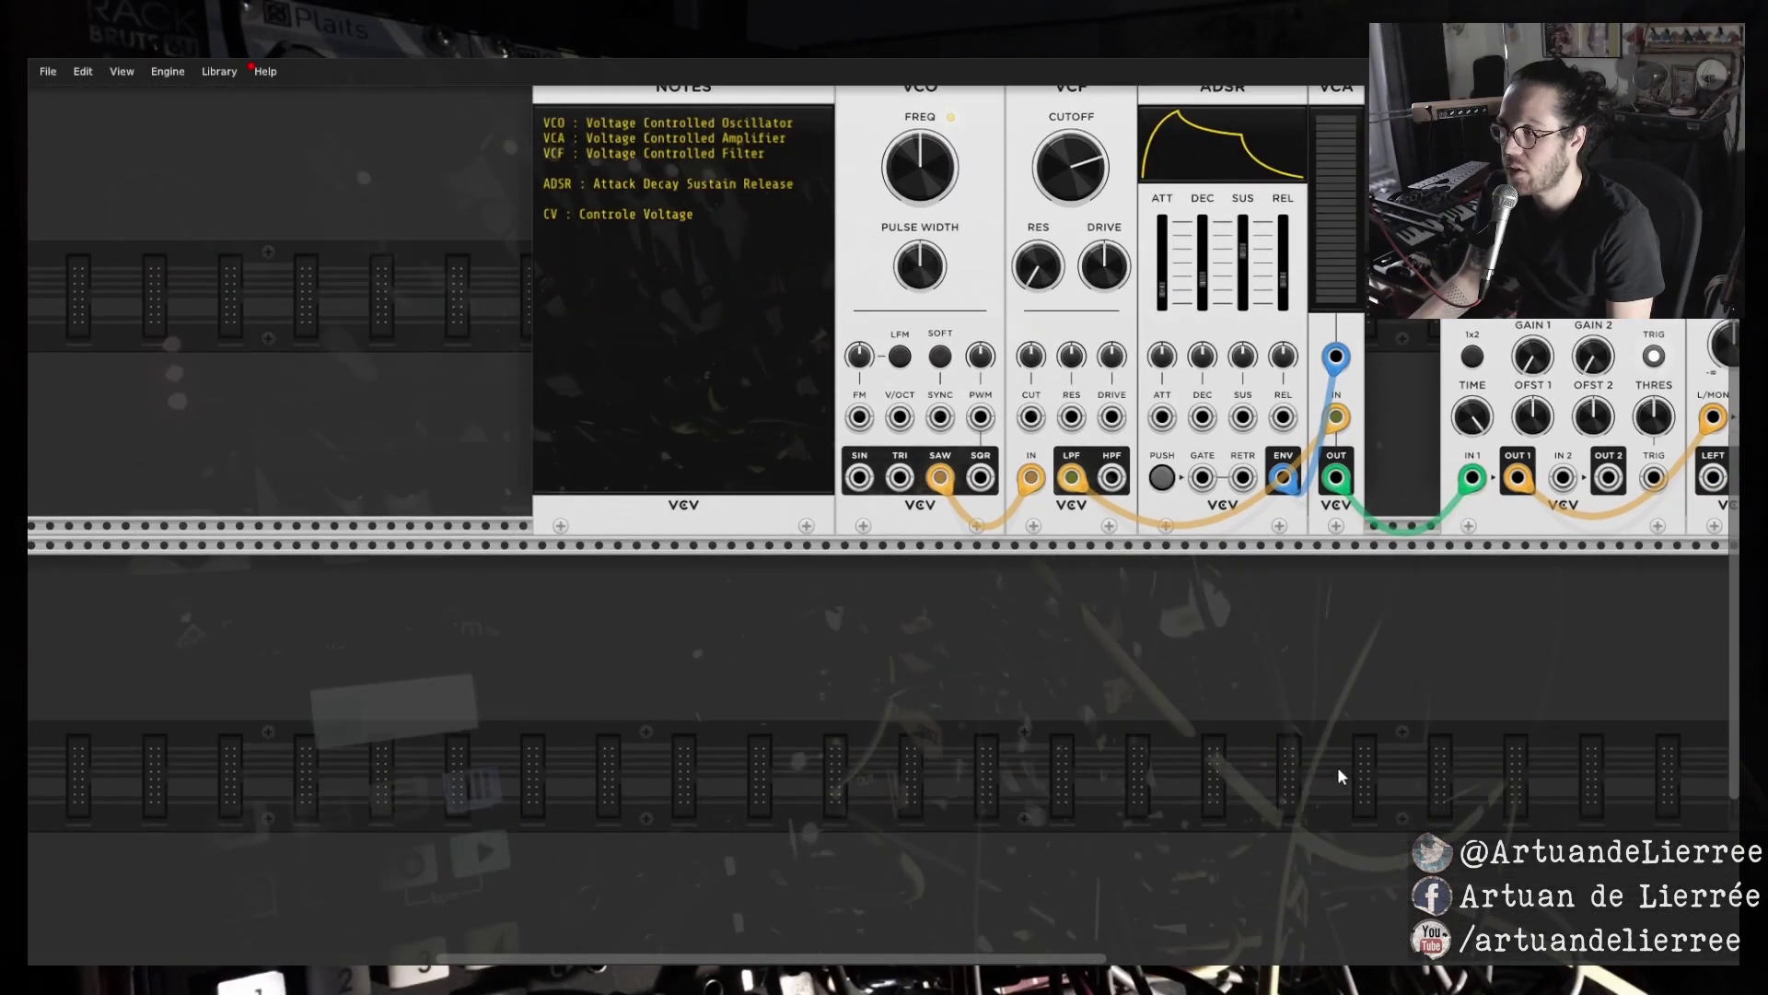
scroll(1339, 775, "up", 2)
scroll(1267, 777, "down", 1)
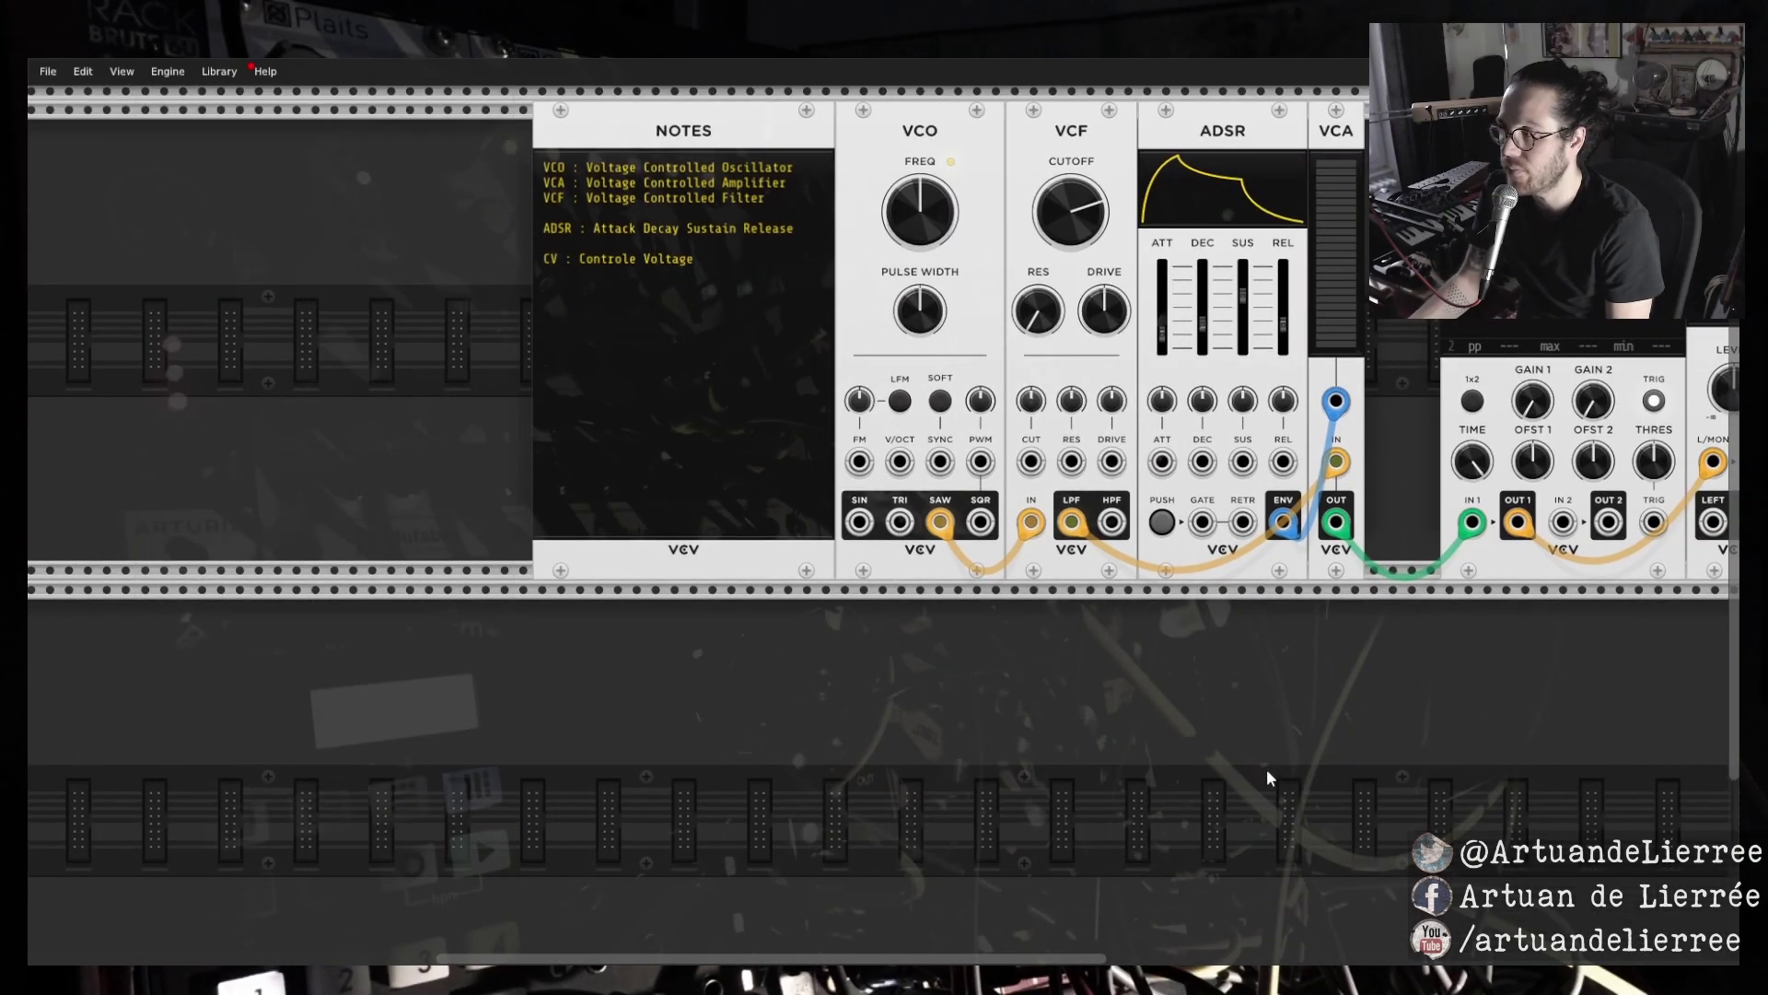
left_click_drag(1088, 805, 988, 722)
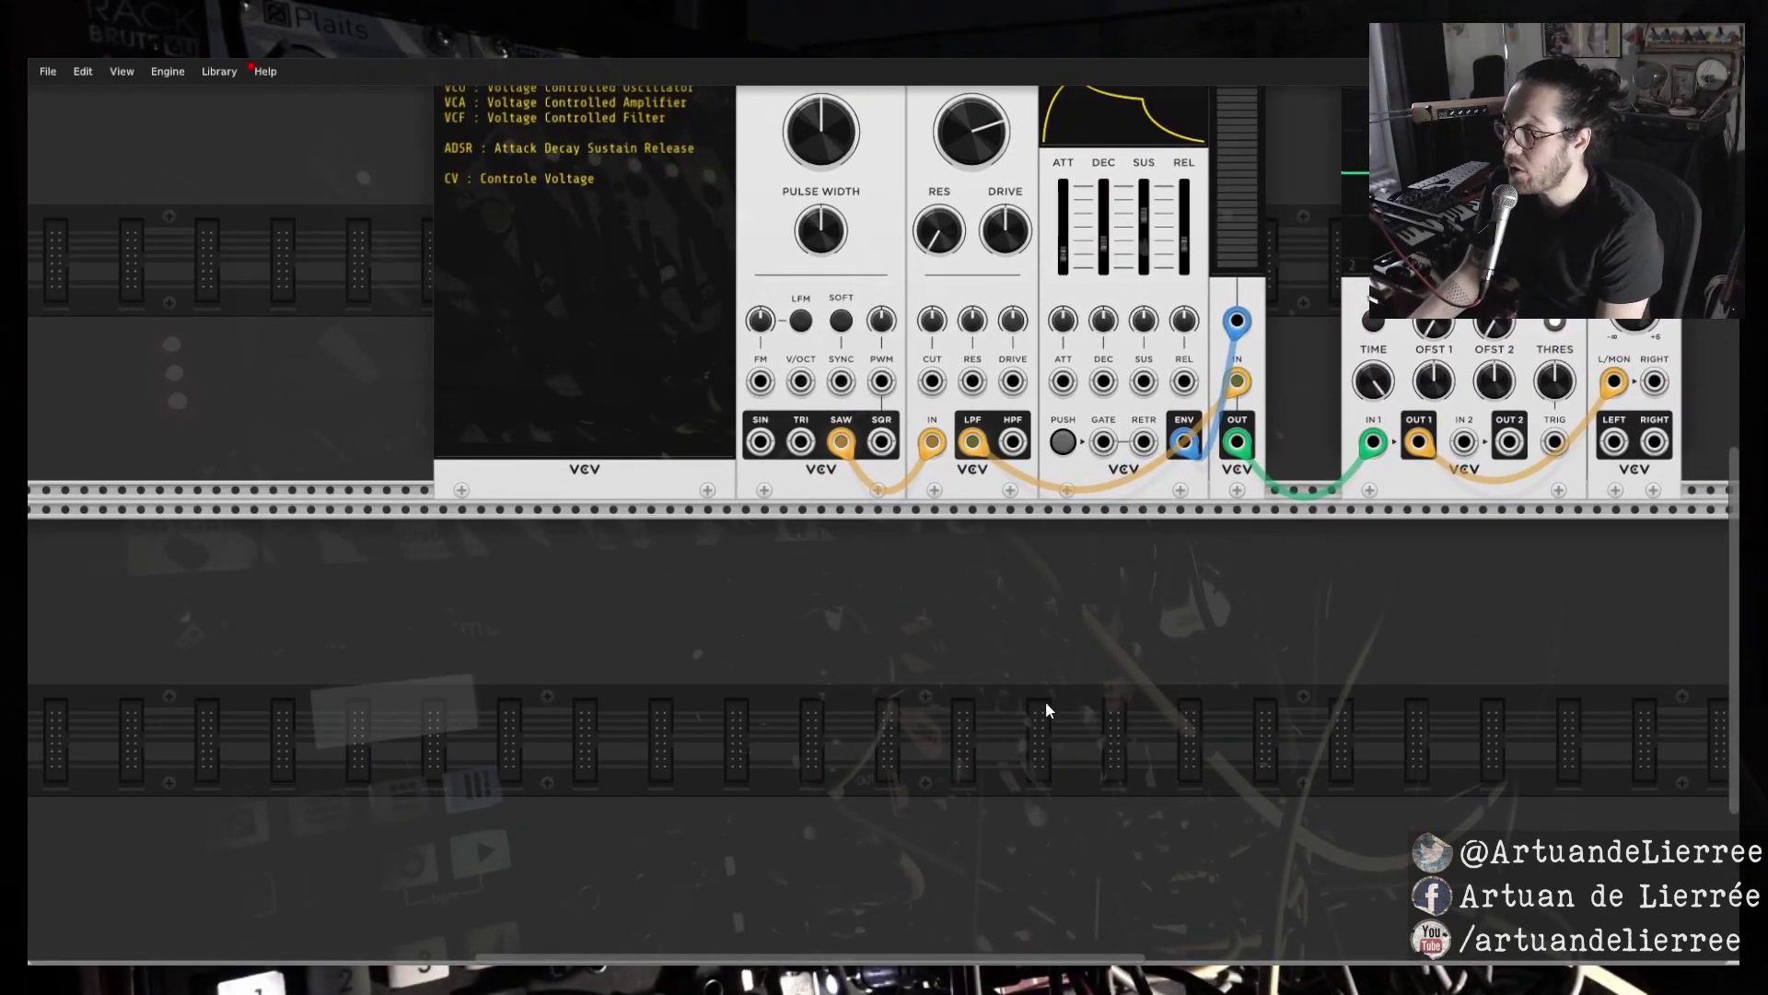
scroll(1016, 711, "up", 1)
scroll(1014, 724, "up", 1)
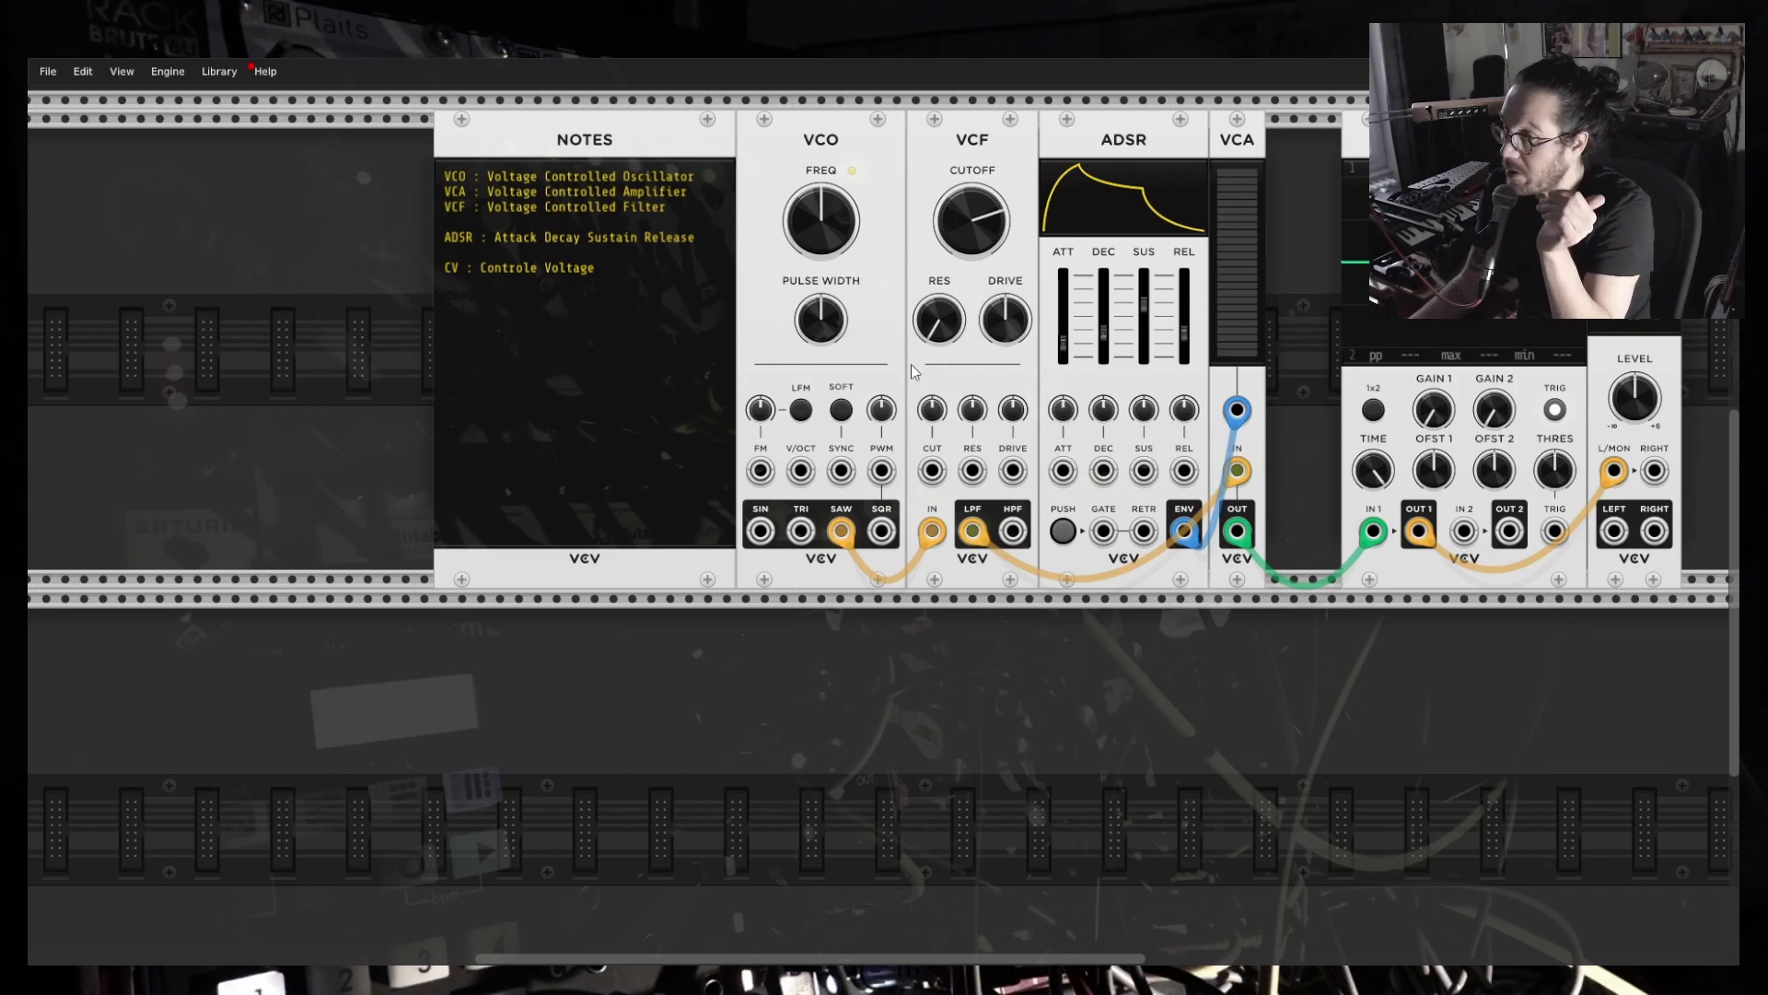
mouse_move(954, 337)
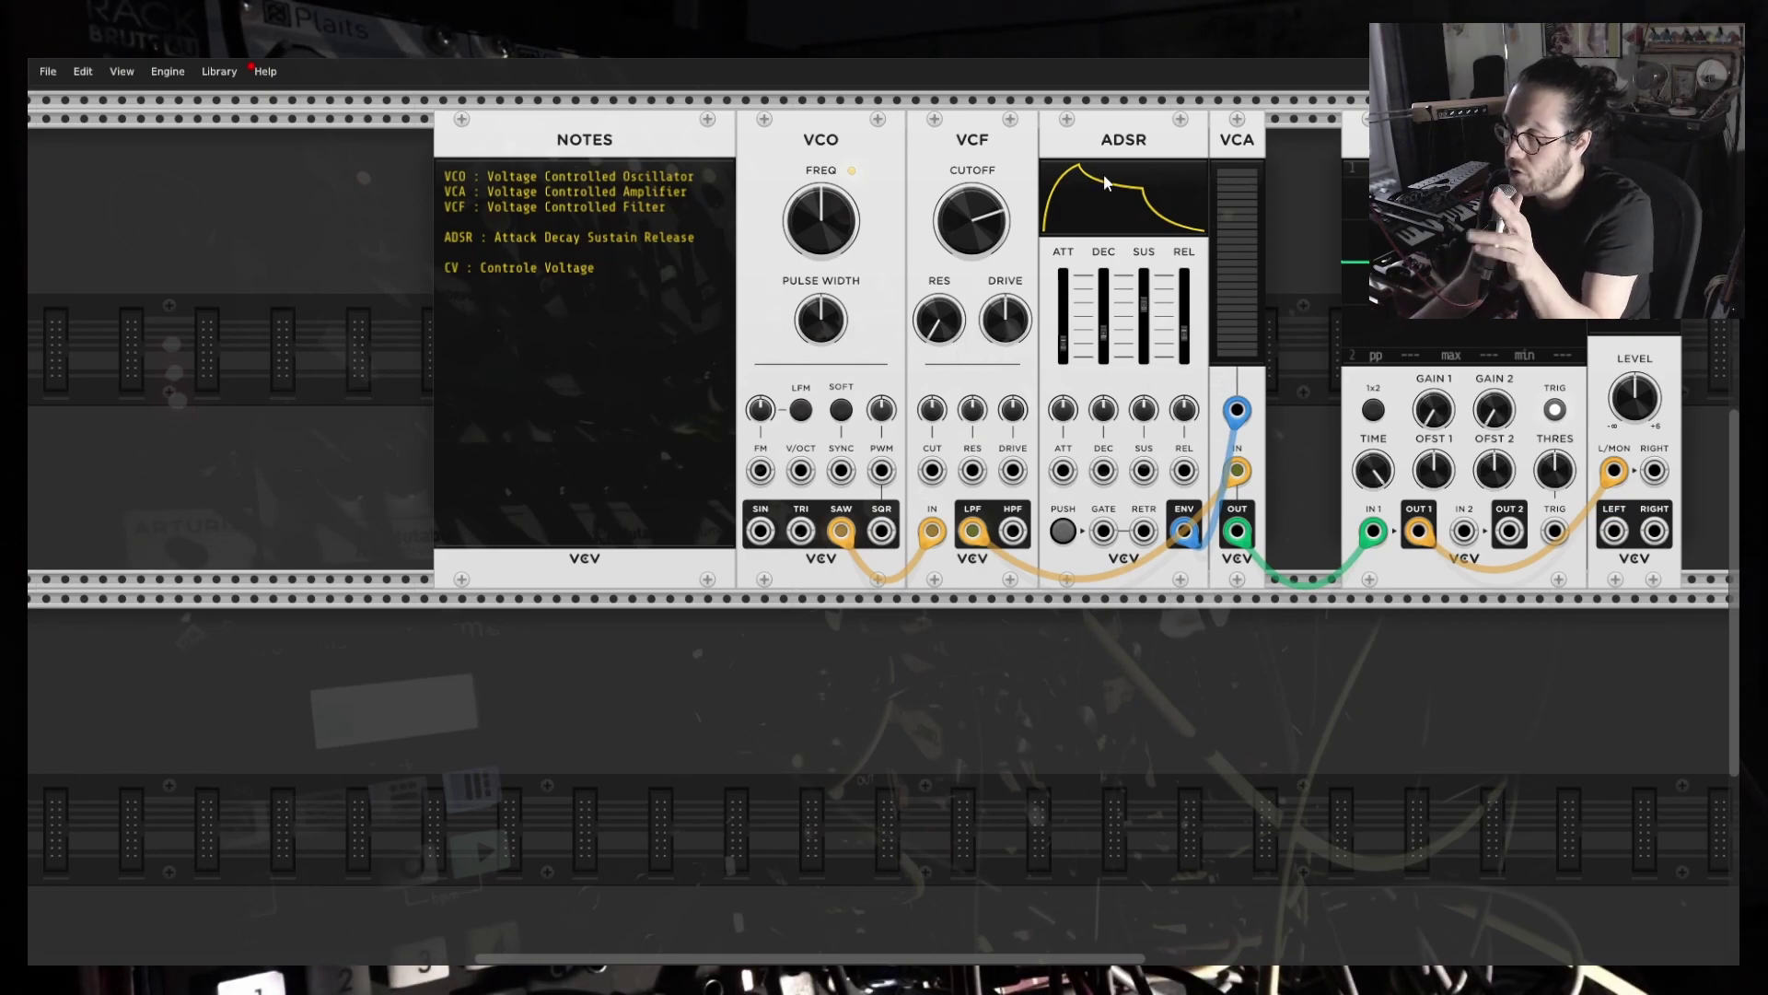
Search the module library for "seq" and add the SEQ 3 sequencer in the empty row below the VCO and VCF.
scroll(941, 765, "down", 2)
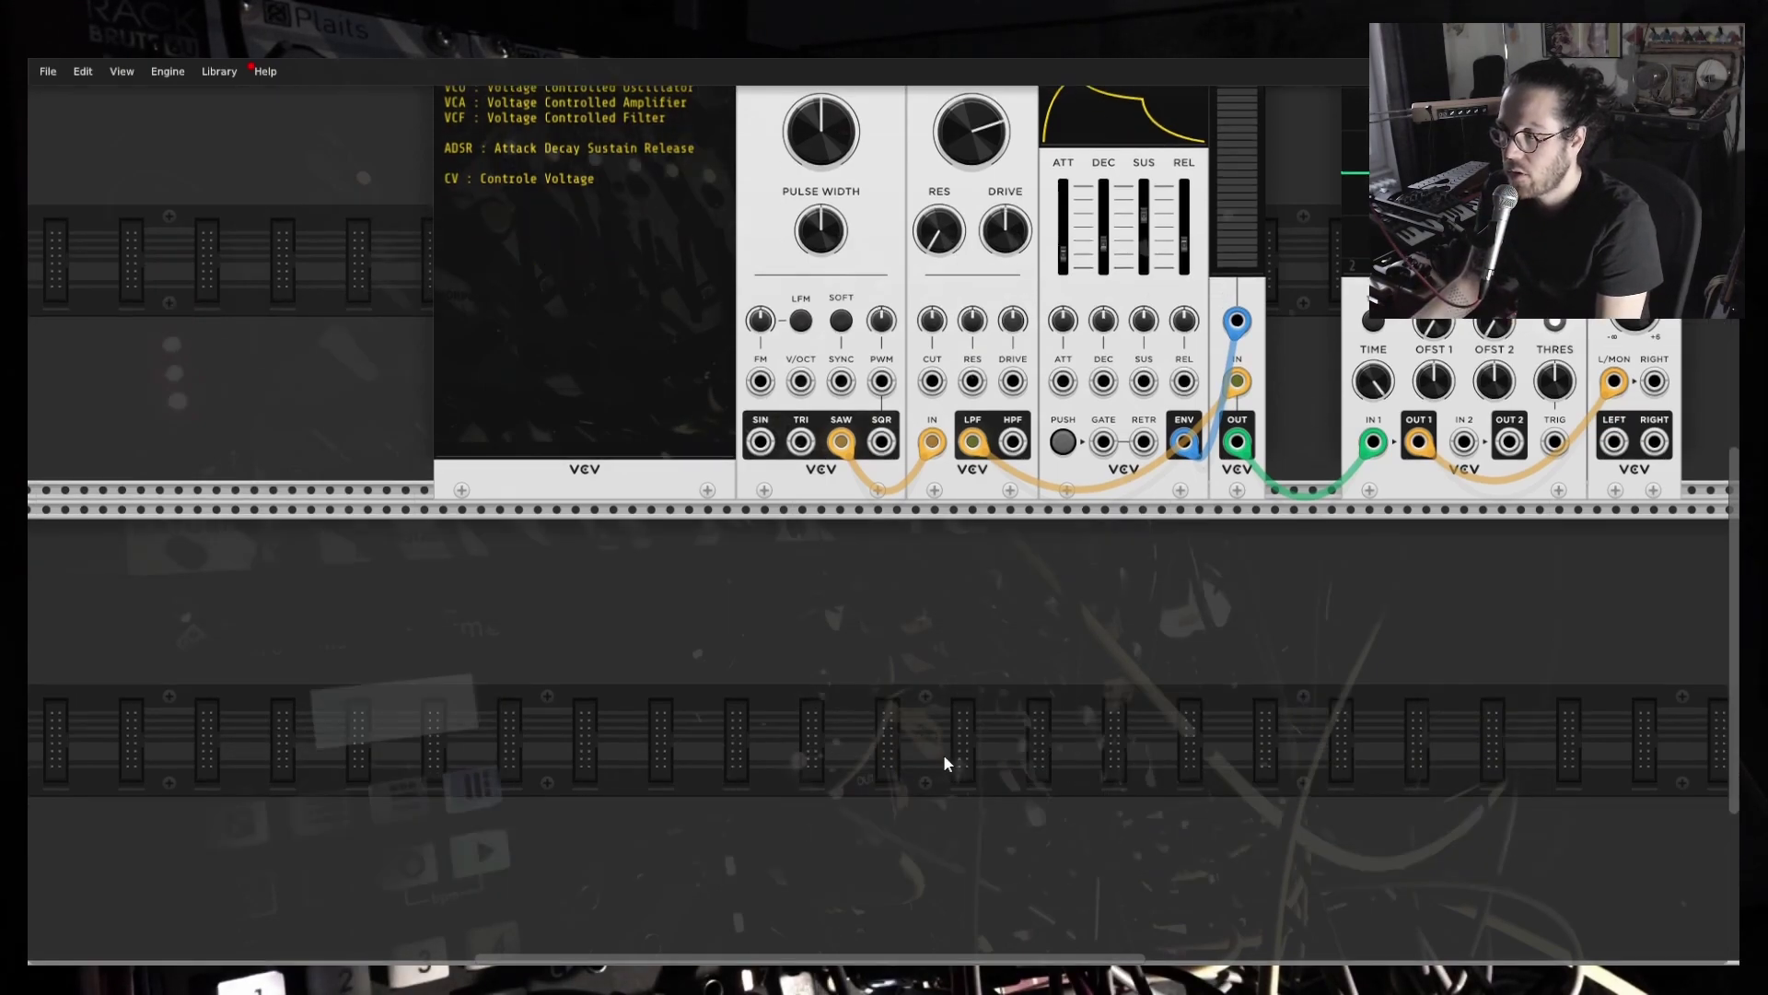
scroll(927, 767, "up", 1)
scroll(925, 765, "down", 2)
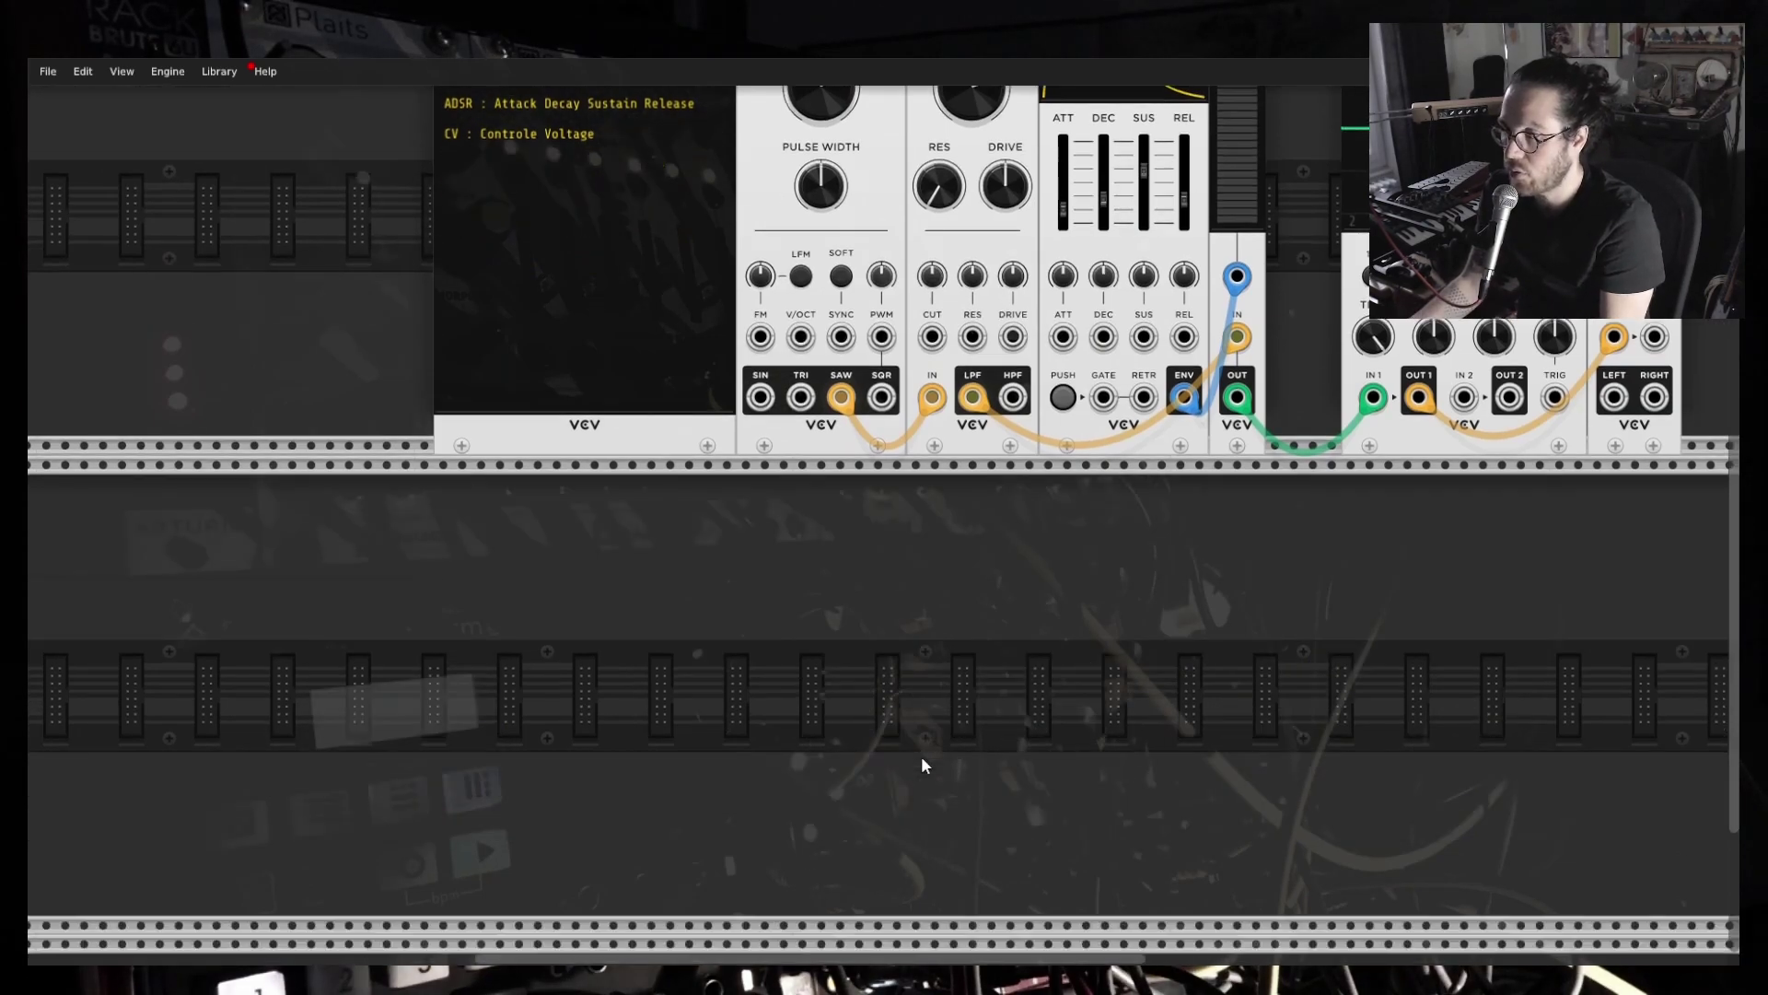
right_click(807, 720)
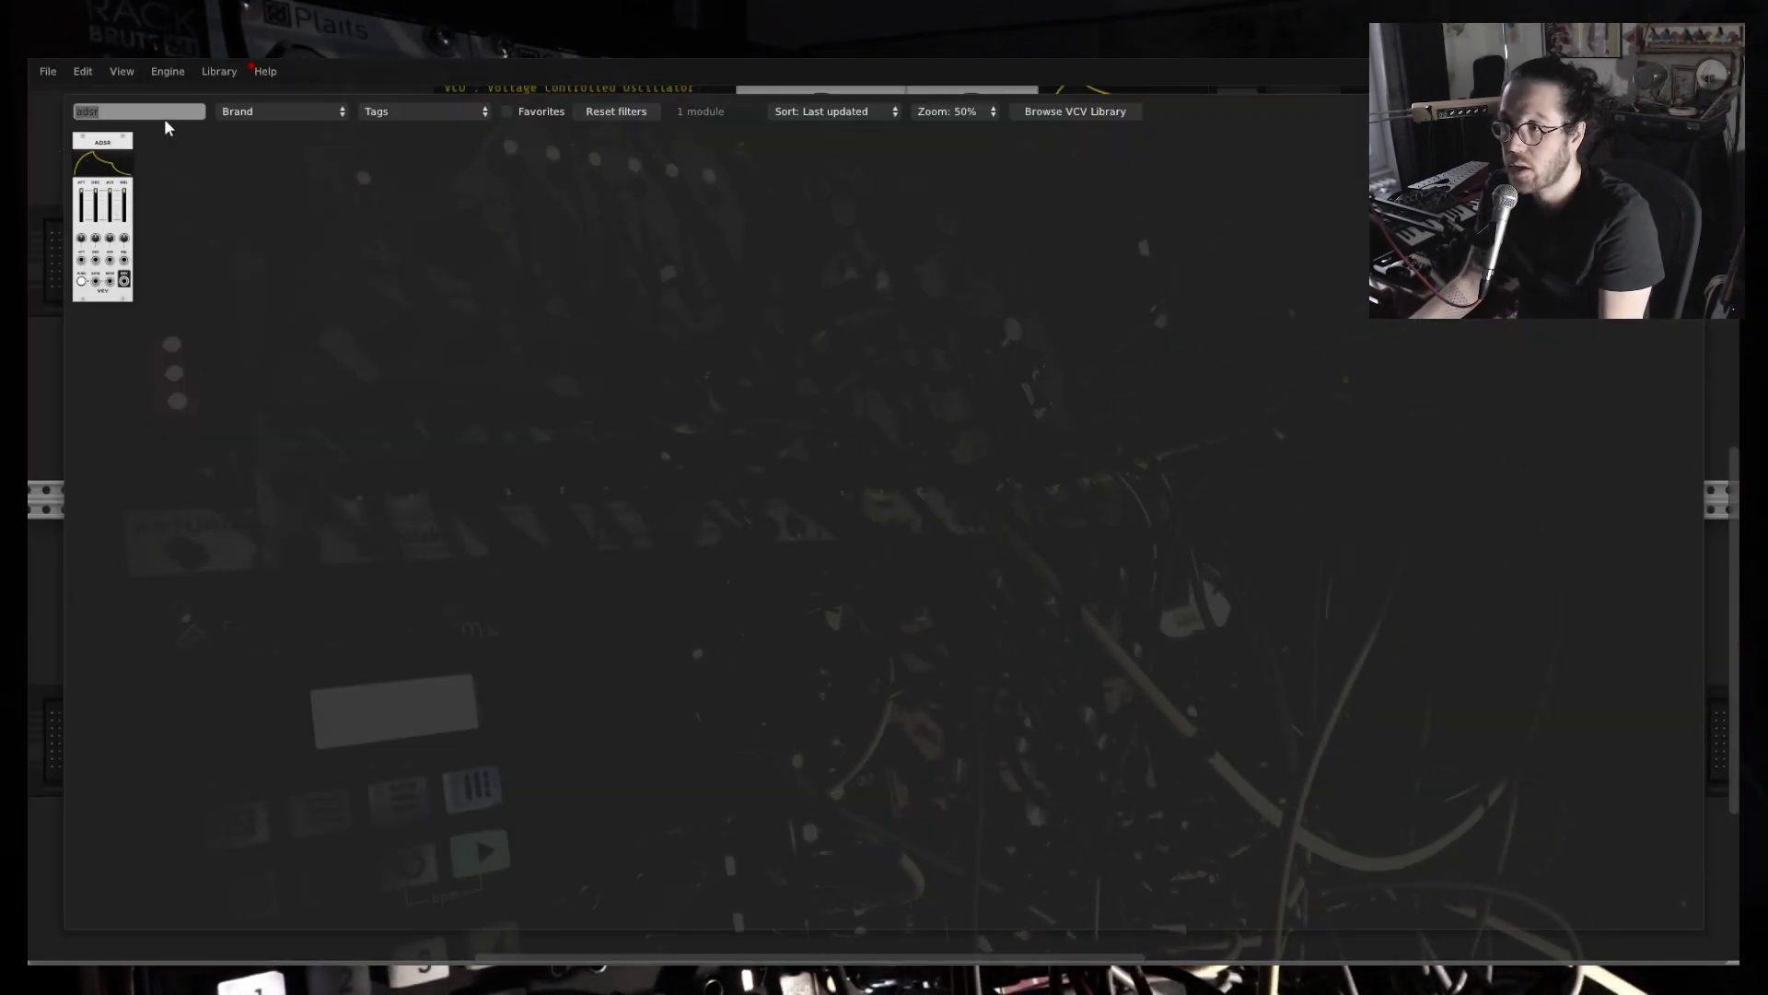
key("BackSpace")
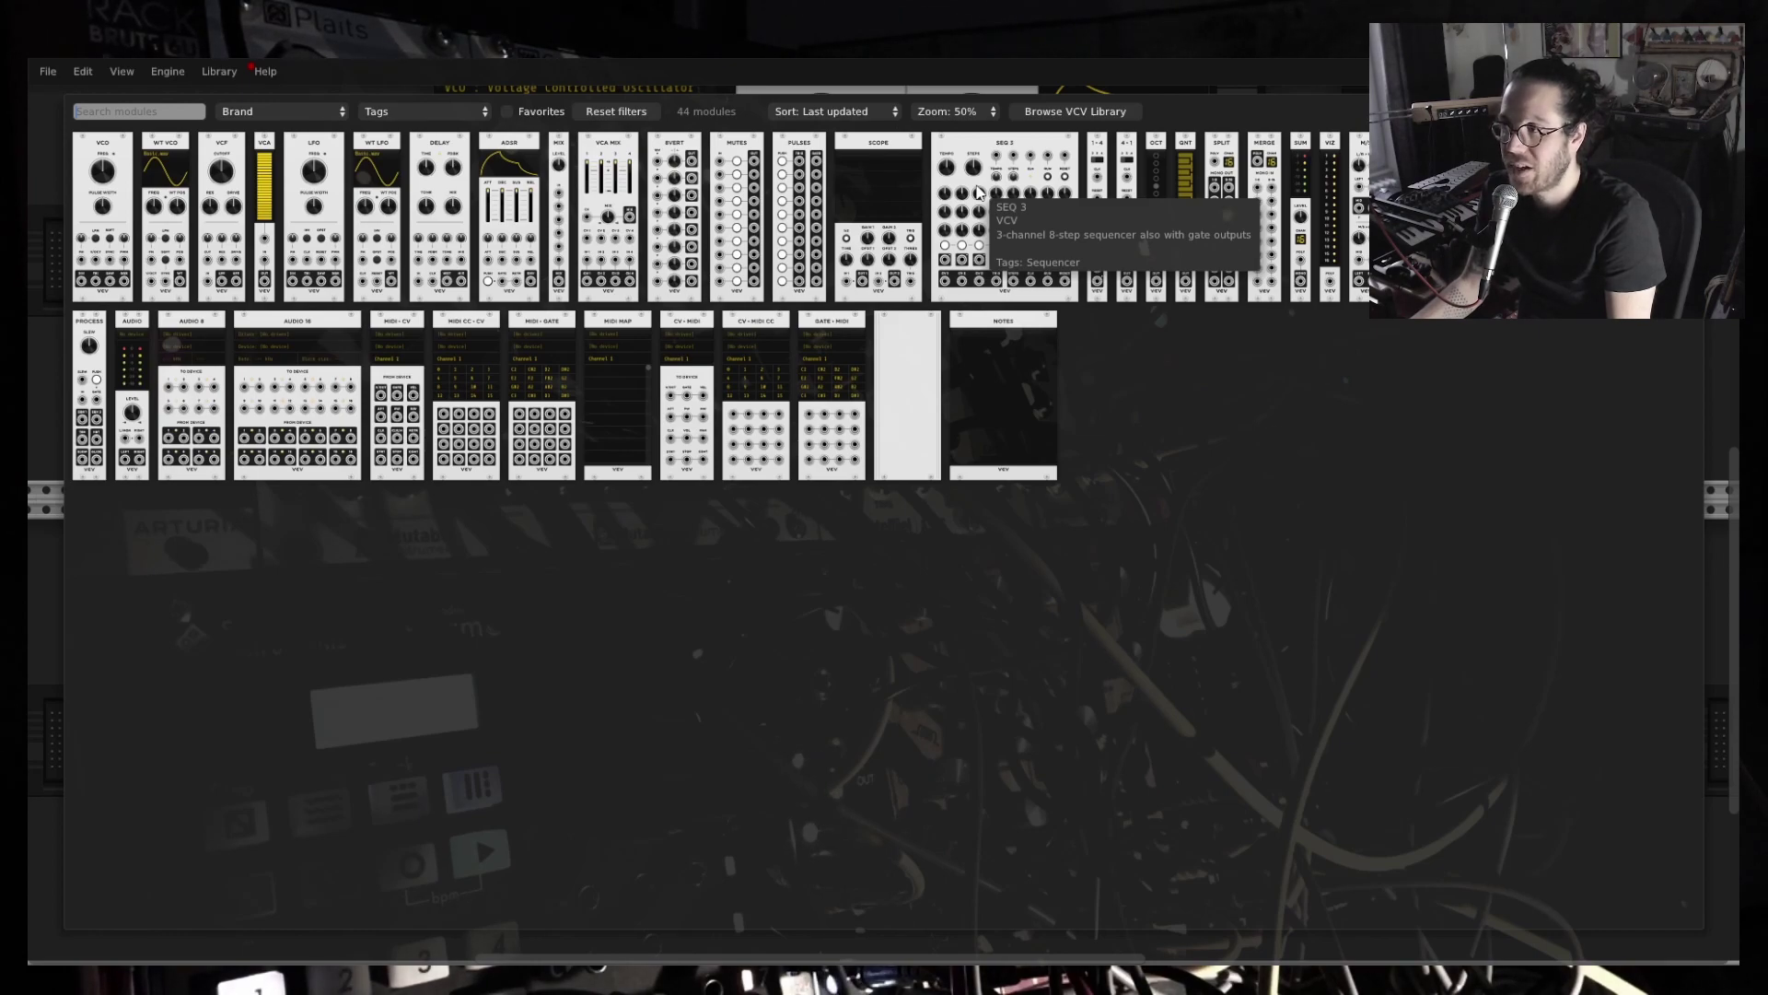
type("seq")
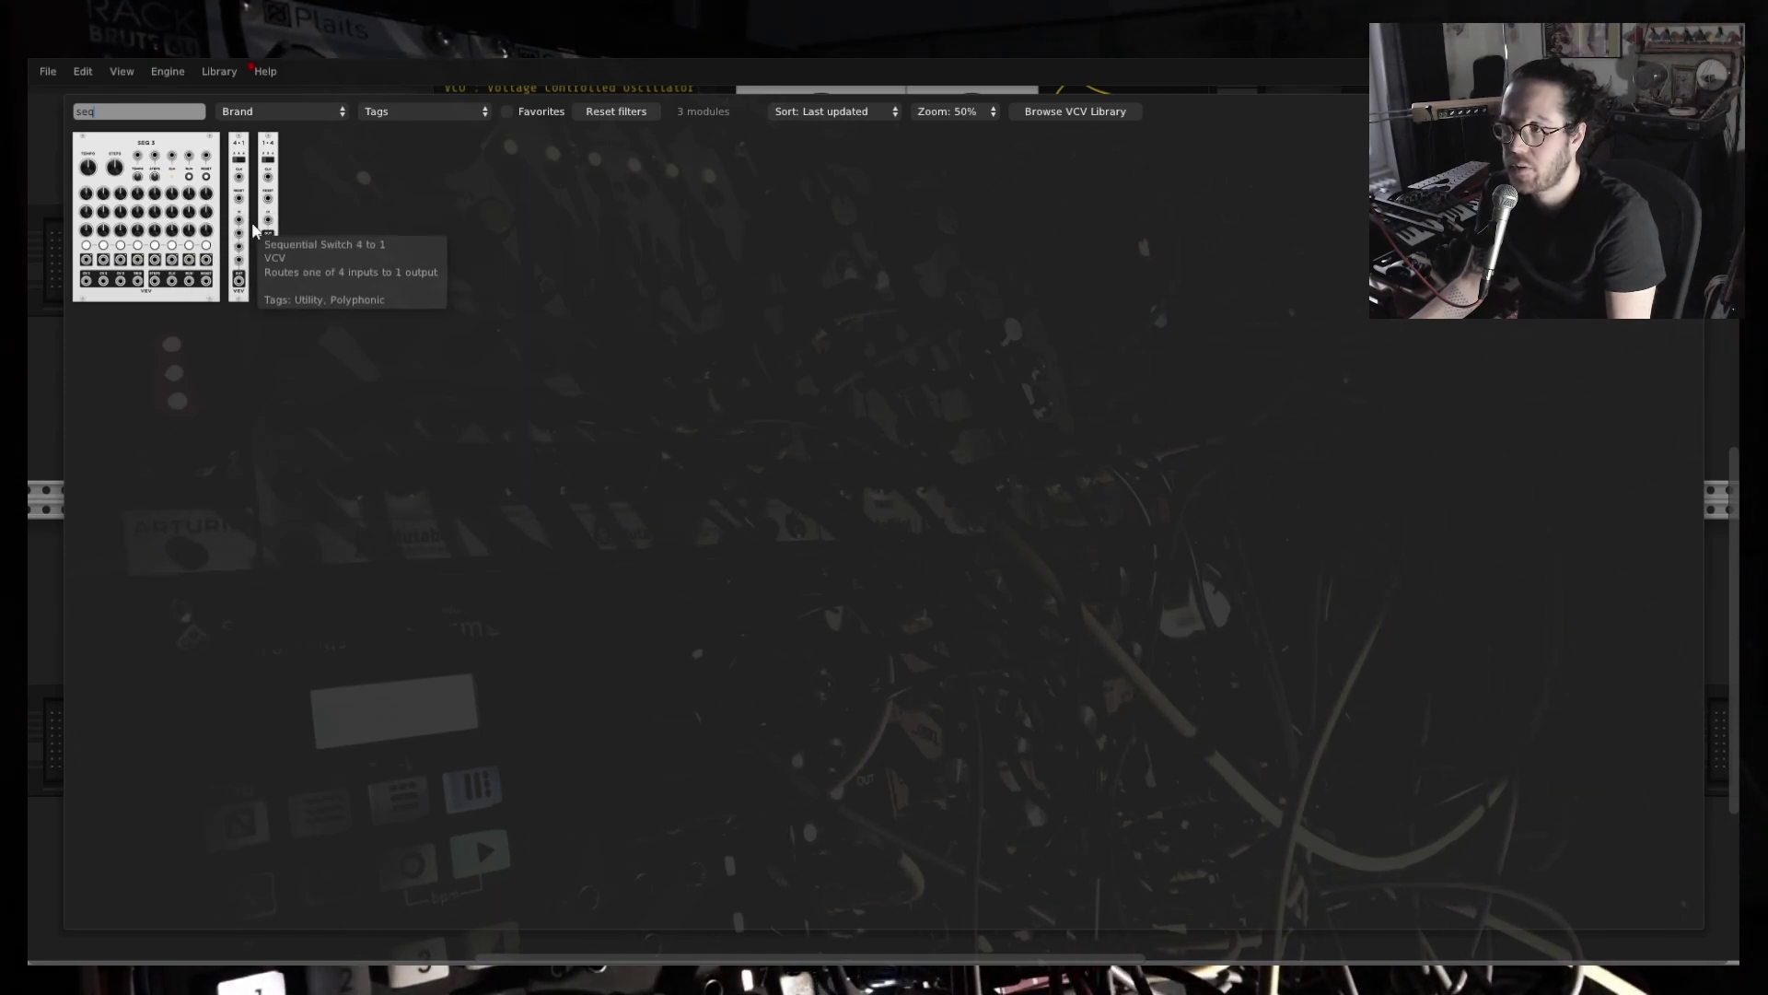
left_click(159, 243)
Move the Notes module away from the VCO, and shift the VCO, VCF, ADSR and VCA modules as a group against the Scope.
scroll(1052, 648, "up", 3)
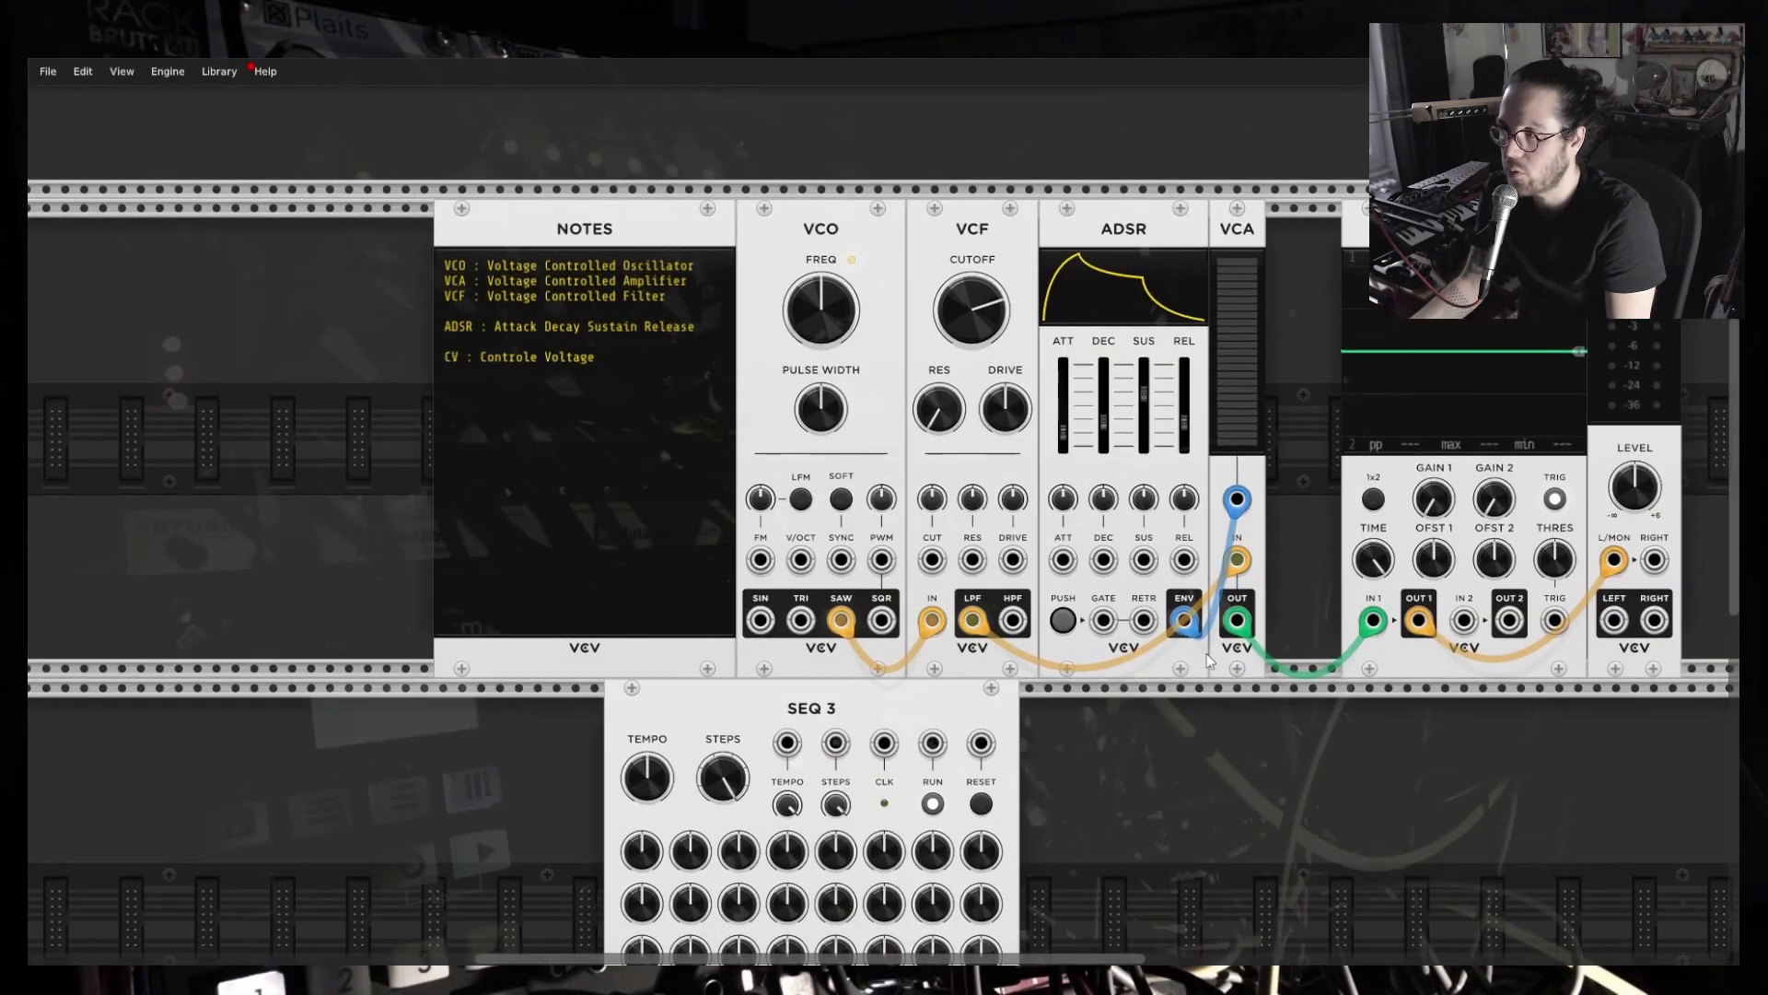
scroll(1175, 627, "down", 2)
scroll(928, 625, "up", 1)
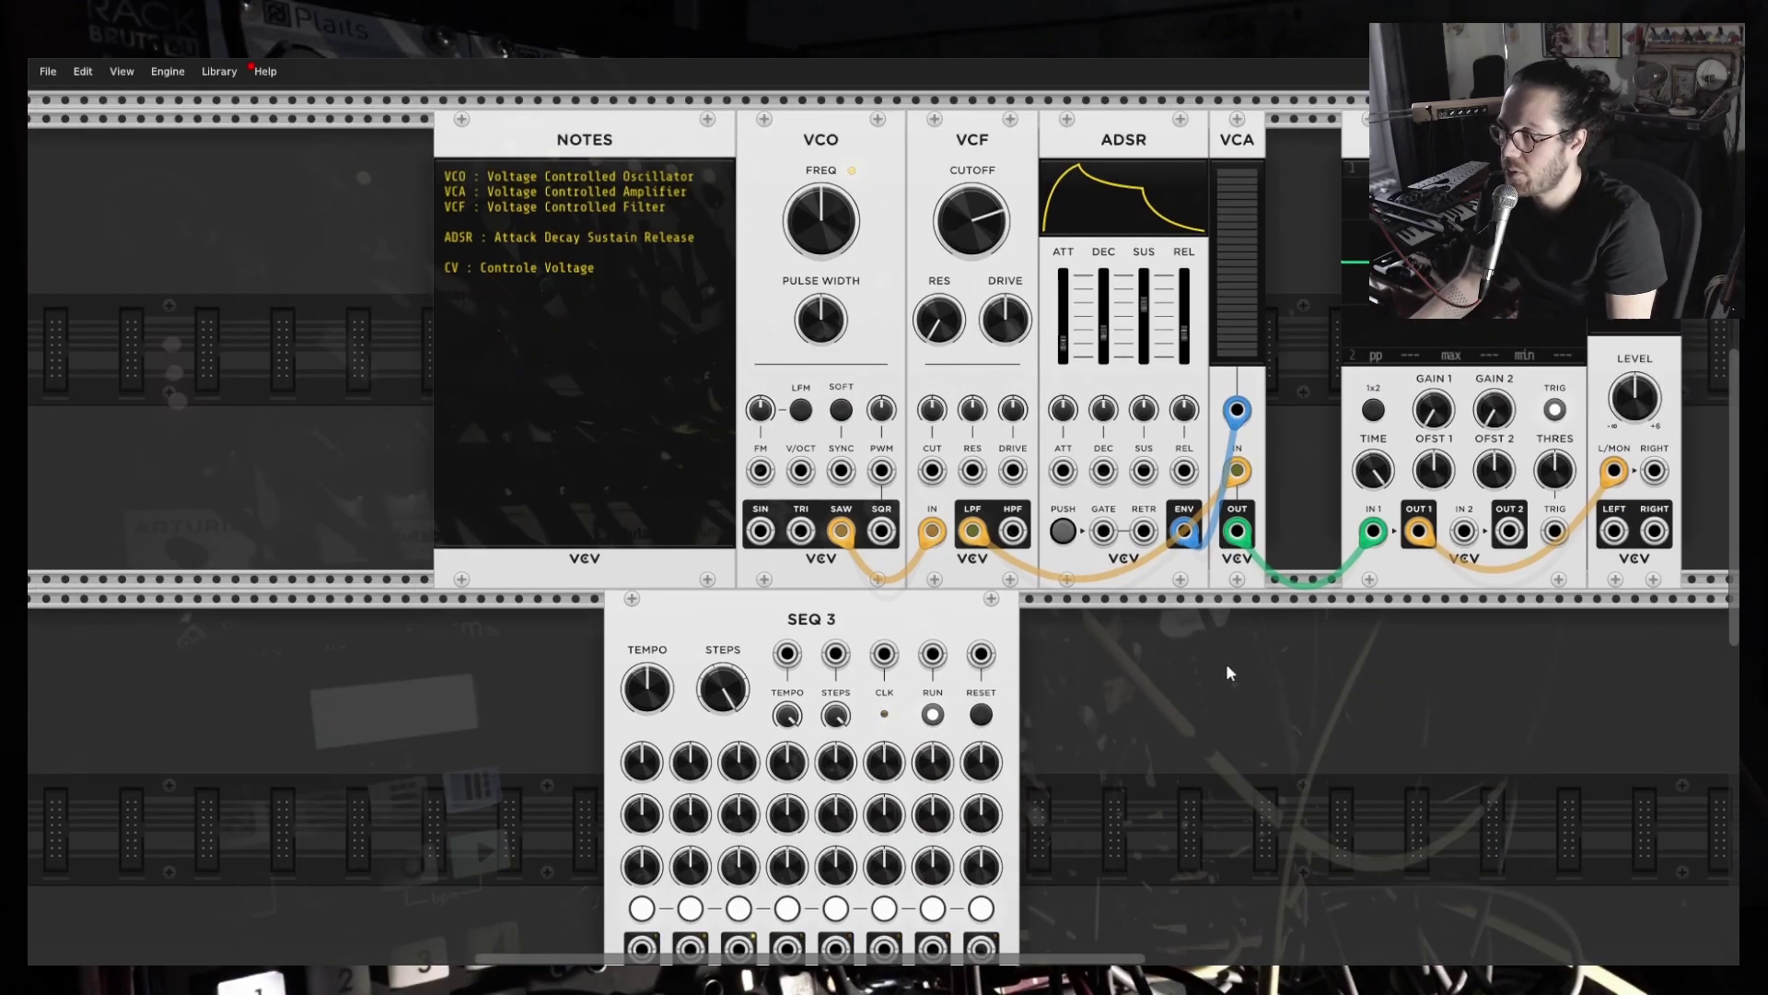
scroll(1238, 727, "down", 1)
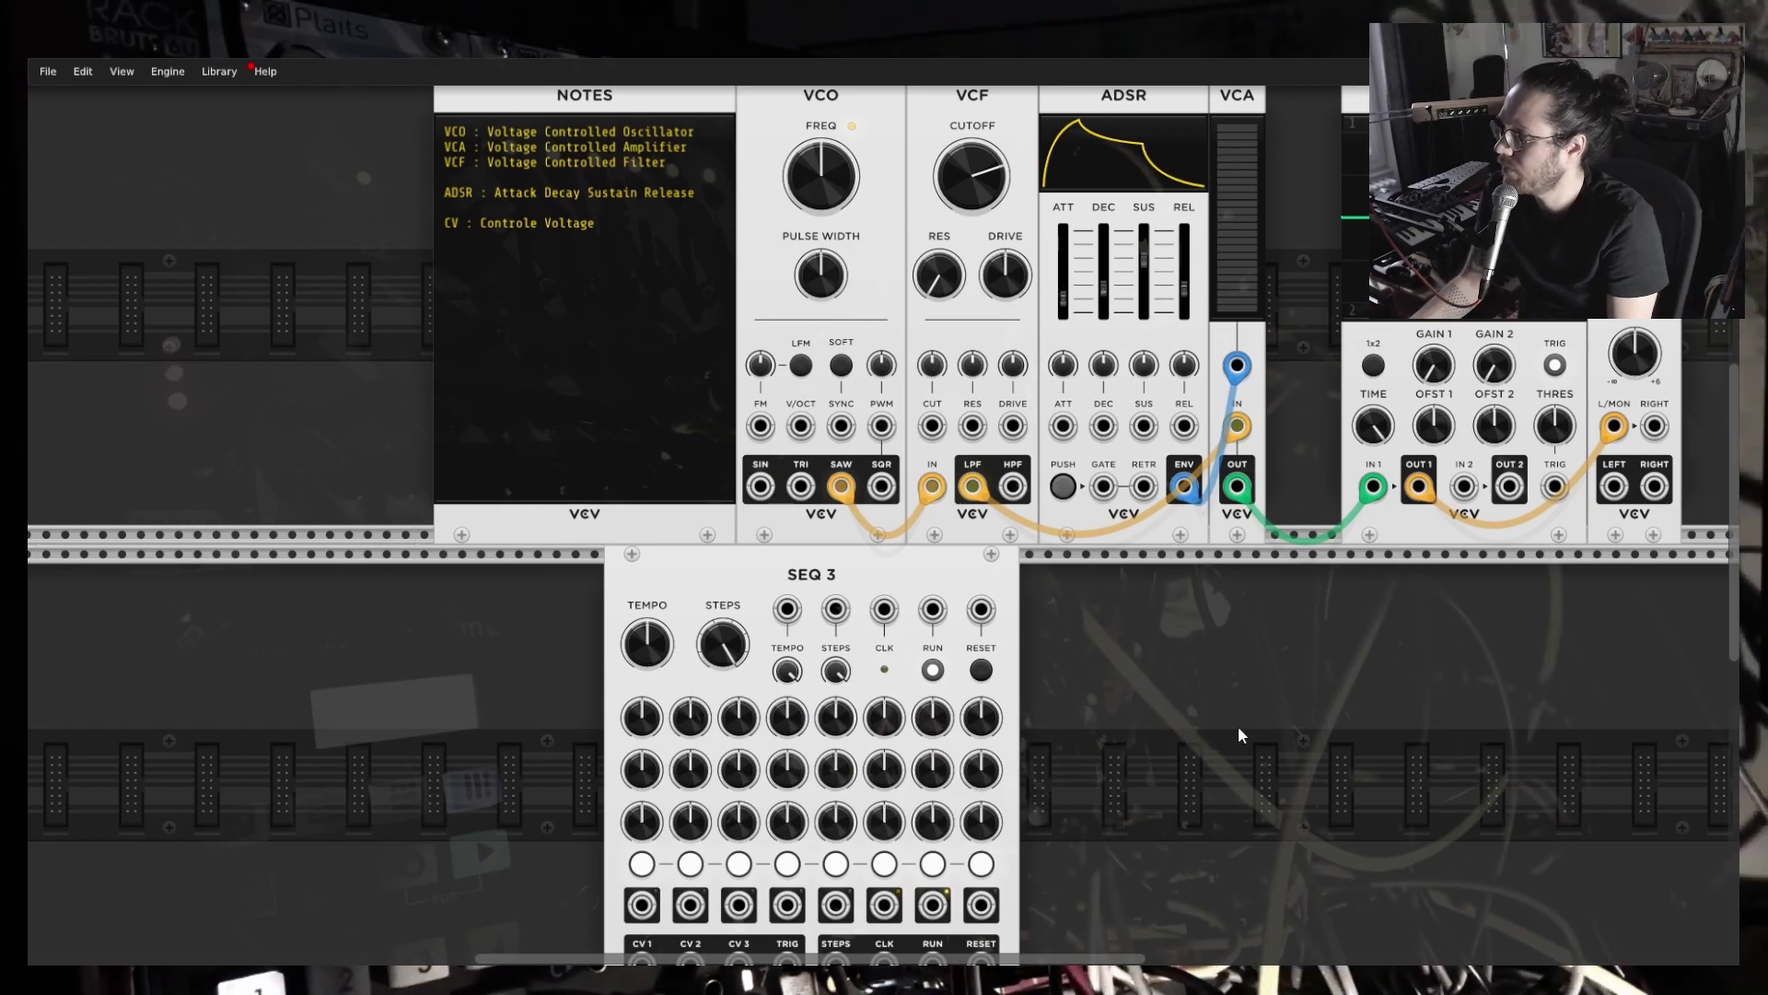
scroll(1087, 718, "down", 1)
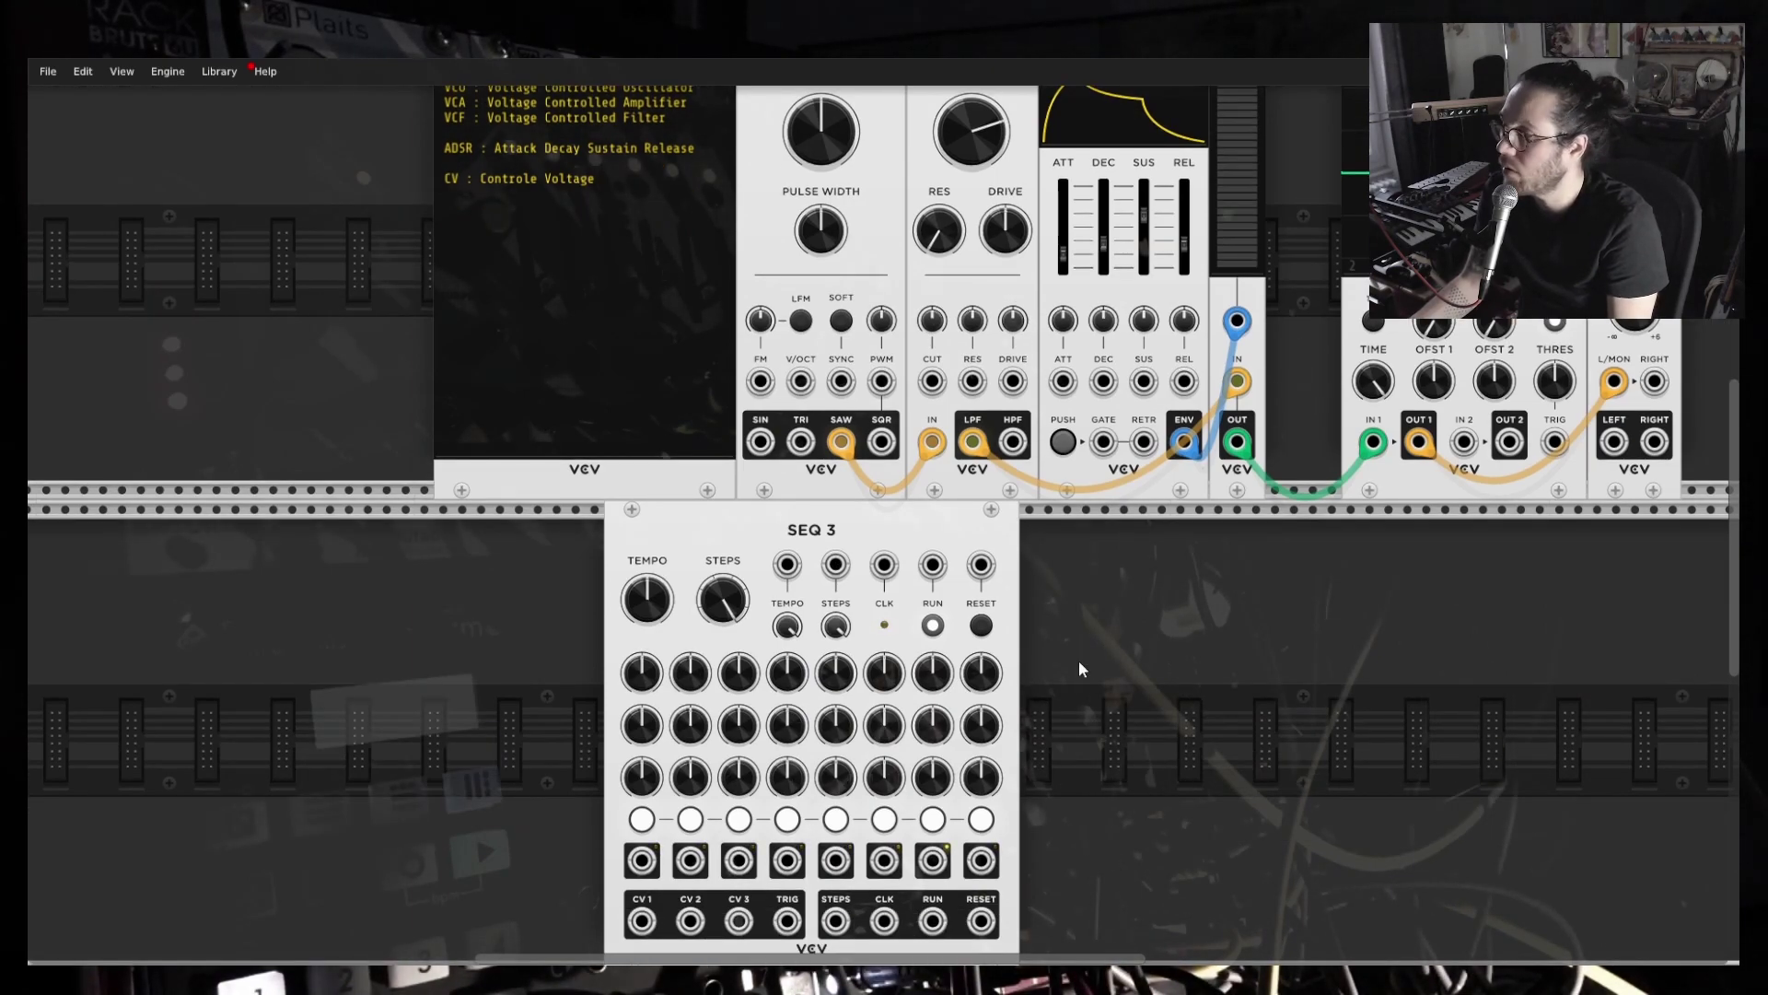
scroll(691, 387, "up", 1)
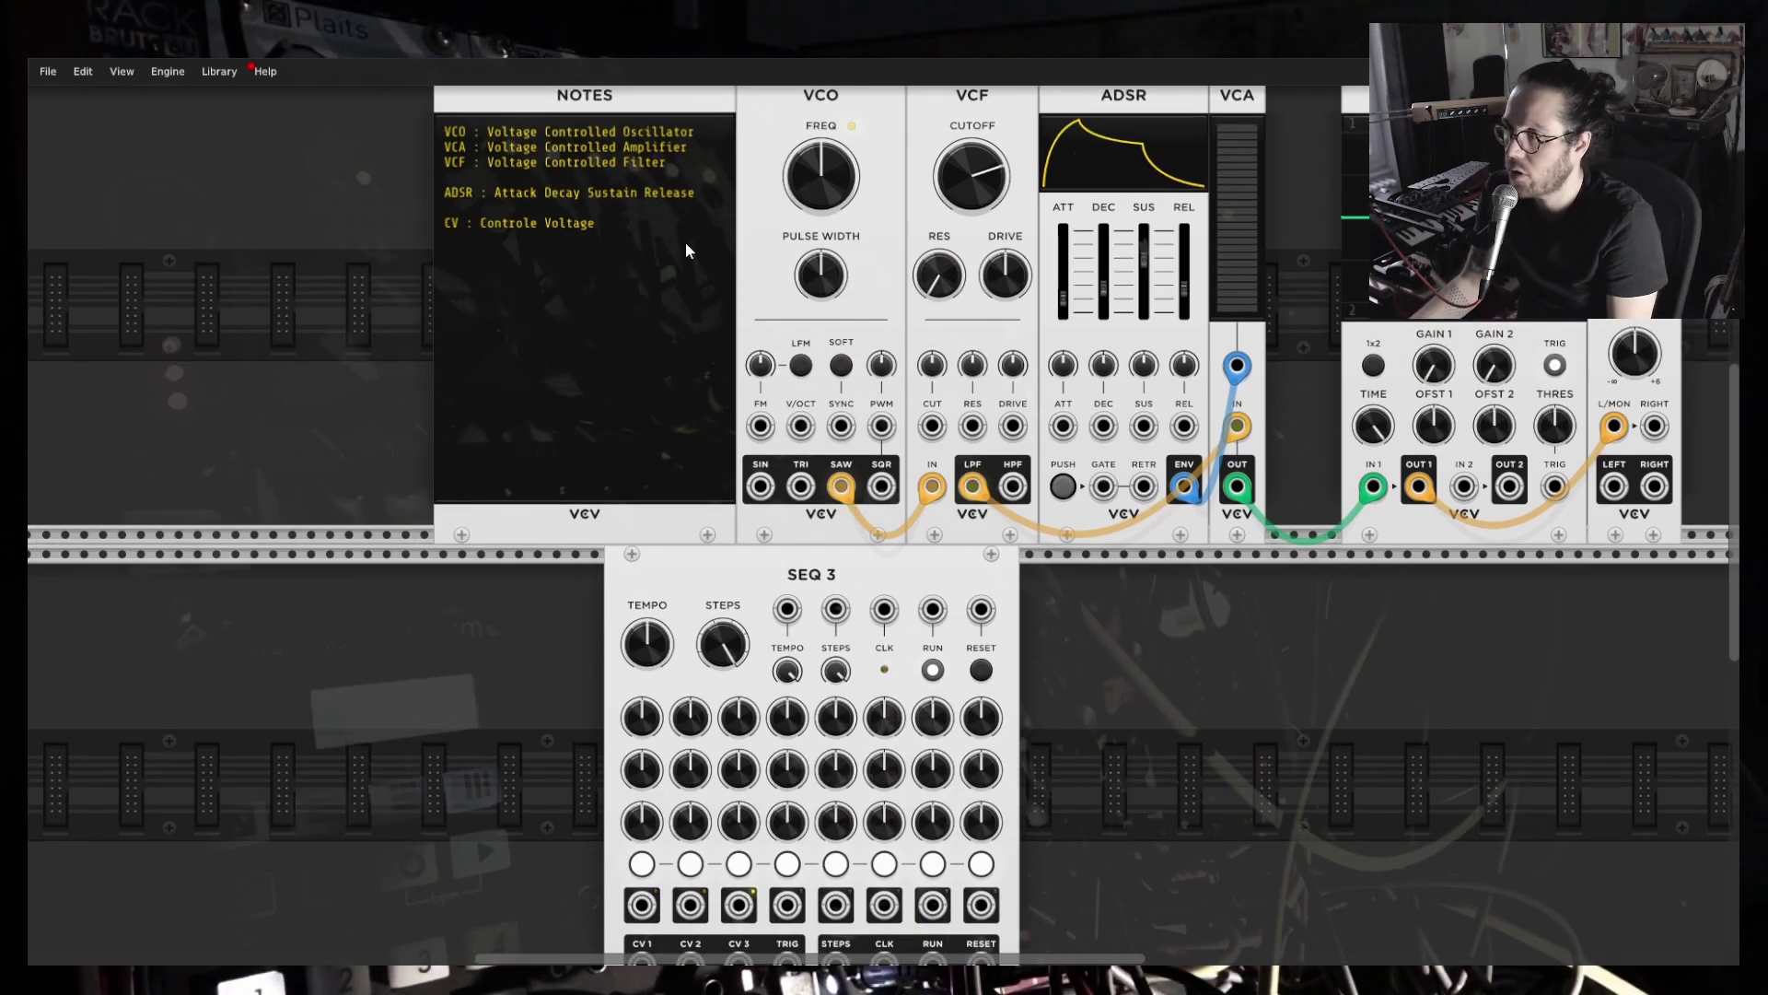
scroll(802, 283, "up", 1)
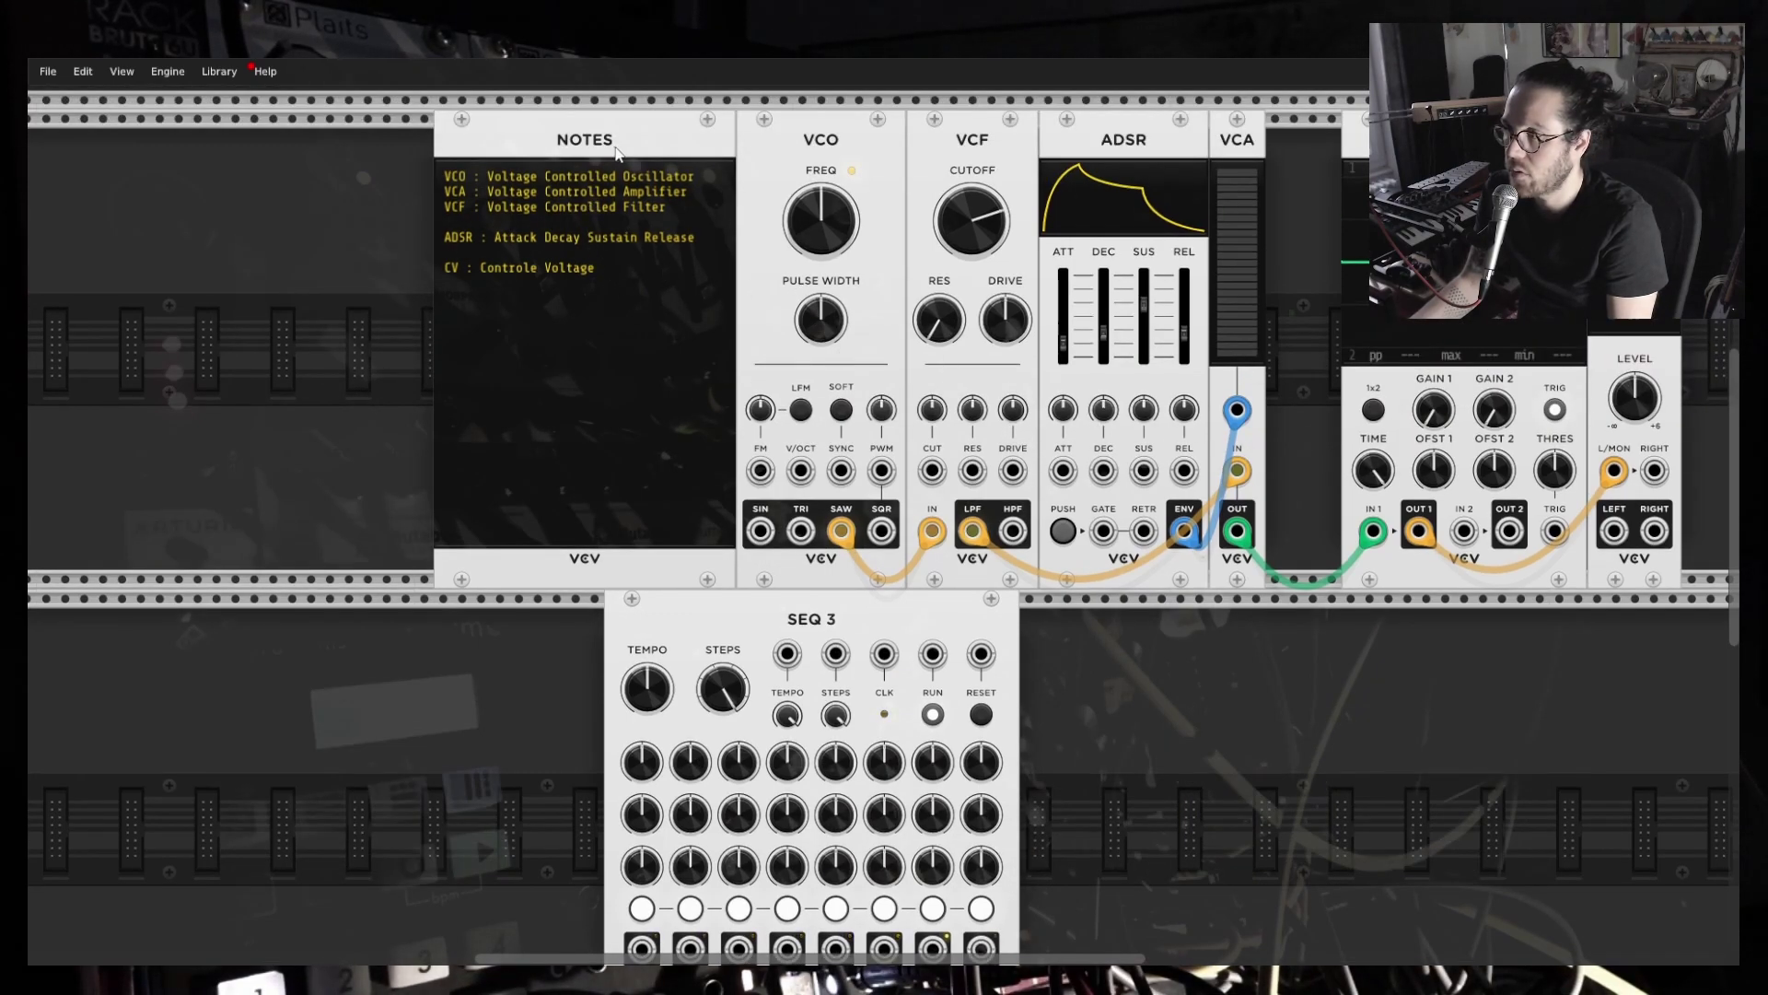
left_click_drag(637, 135, 260, 137)
left_click_drag(739, 223, 1309, 295)
Place the SEQ 3 module directly before the VCO, move the Notes module up against it, and clear the module selection.
left_click_drag(820, 610, 612, 131)
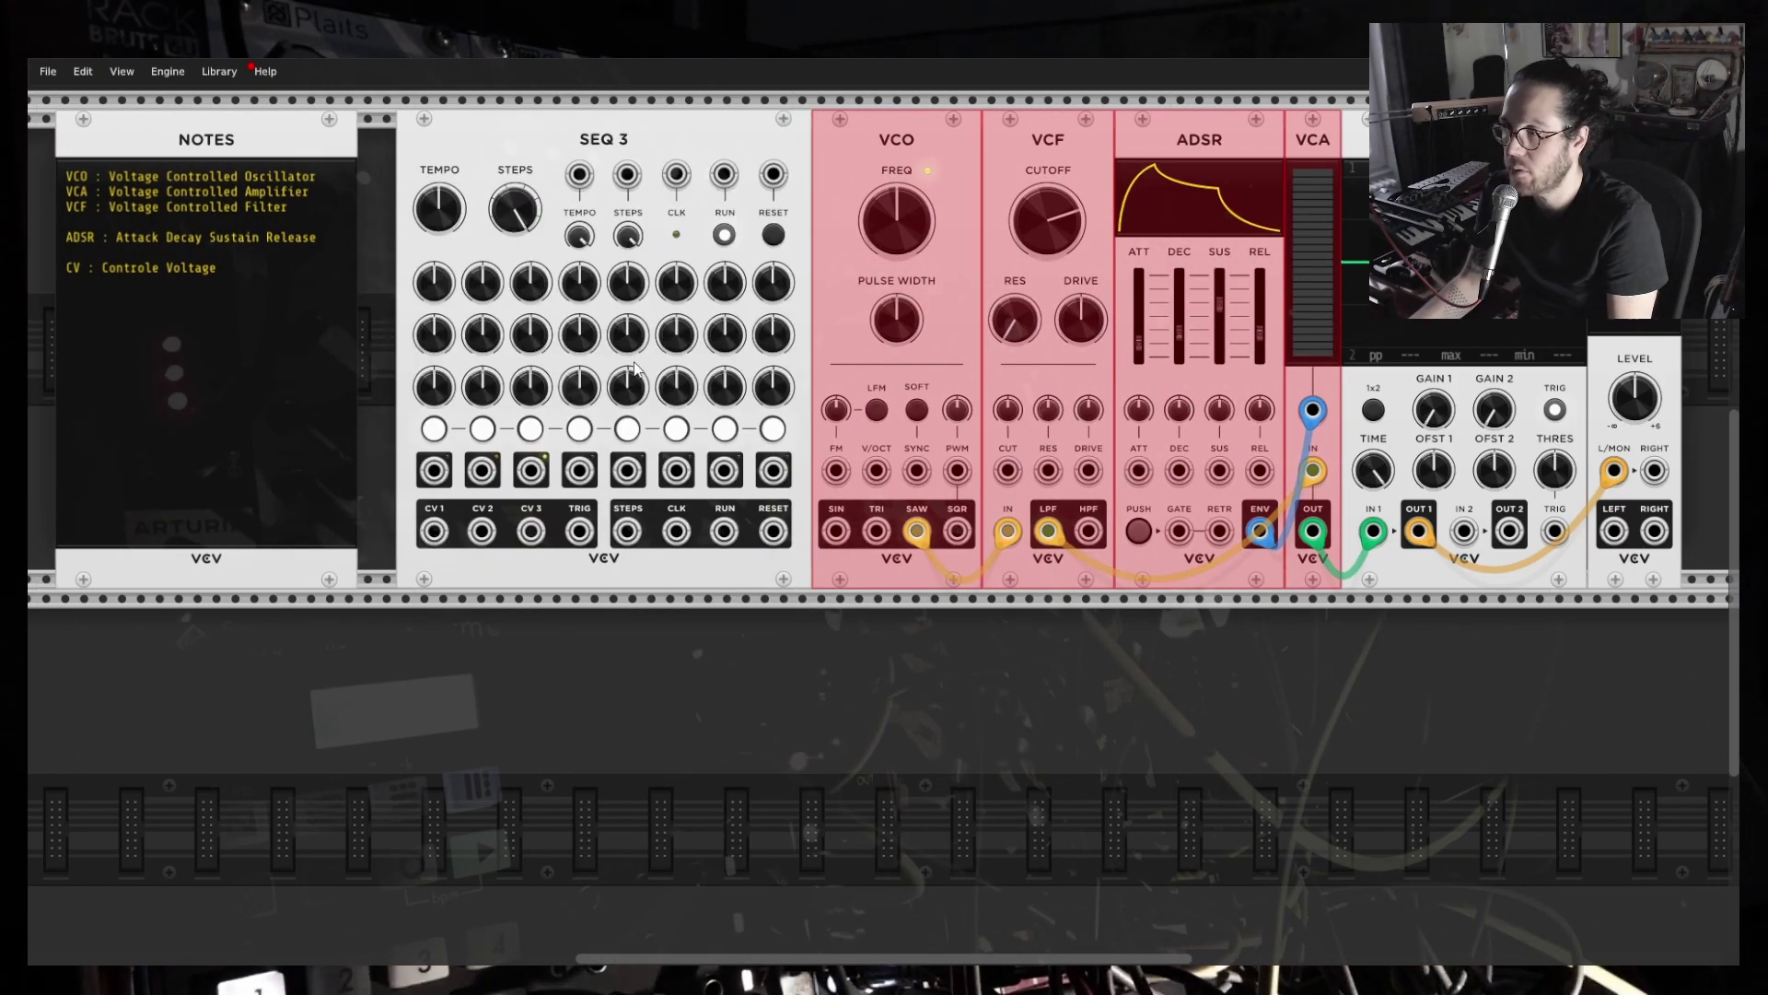
left_click_drag(278, 143, 316, 143)
scroll(949, 442, "up", 2)
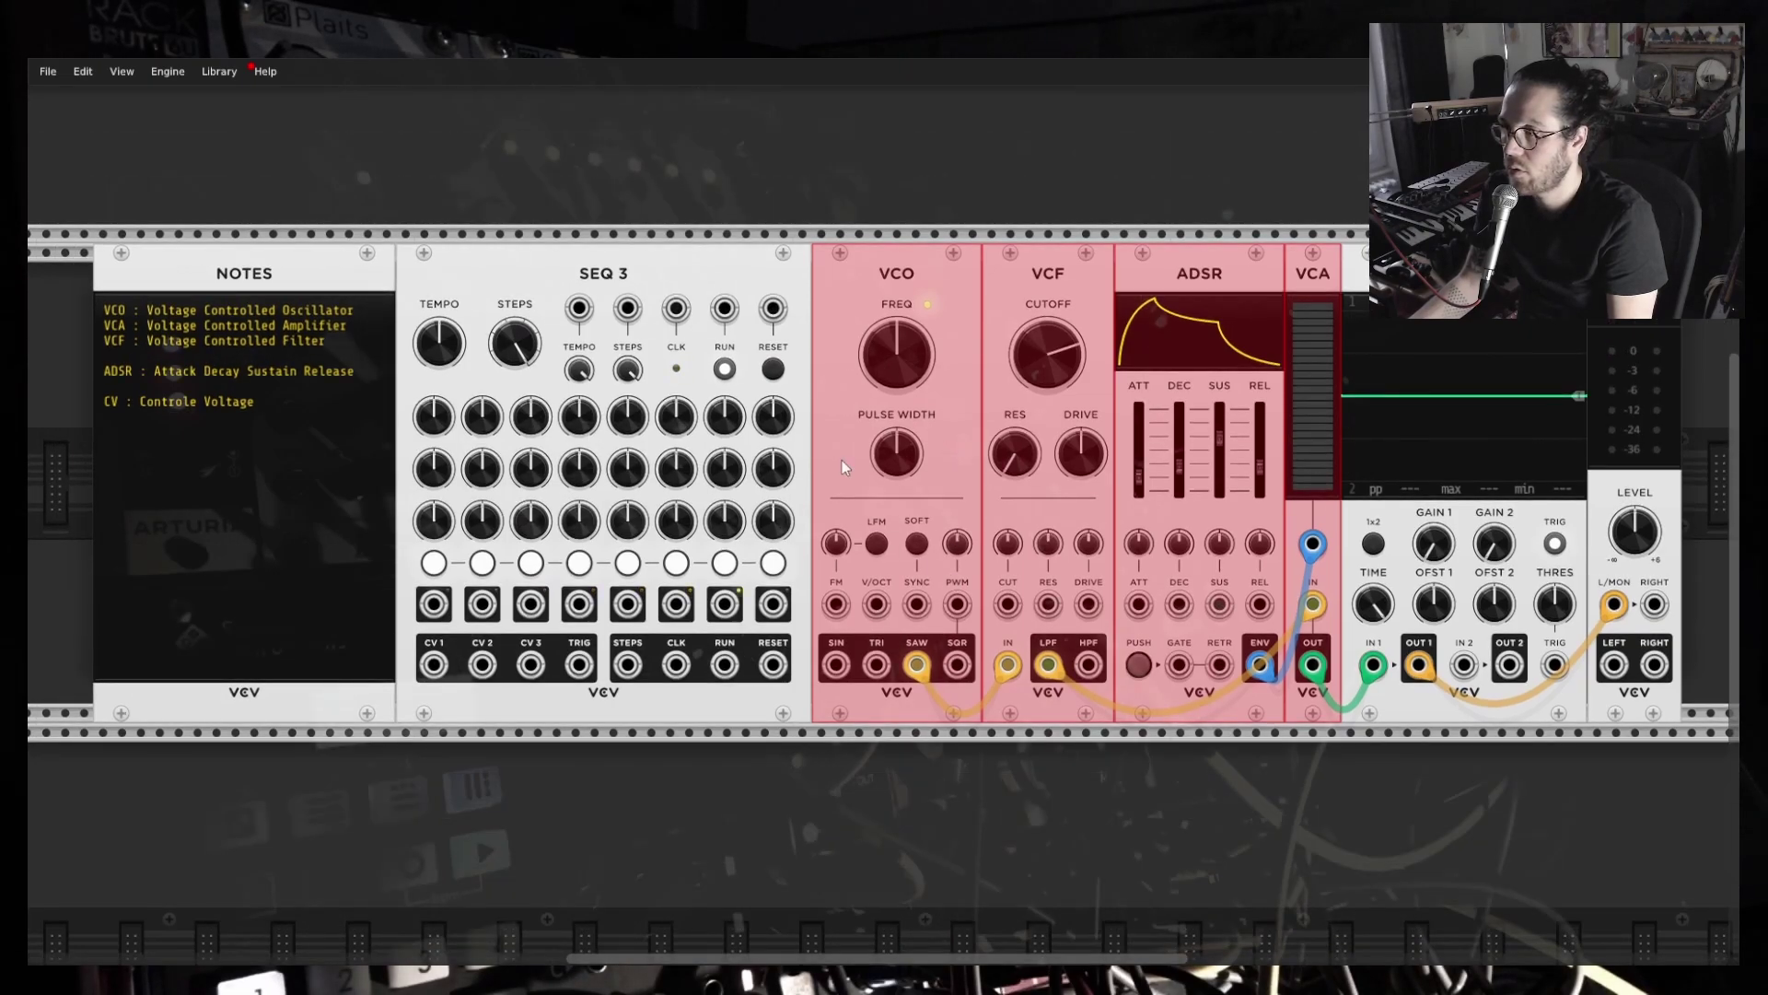
scroll(832, 466, "down", 2)
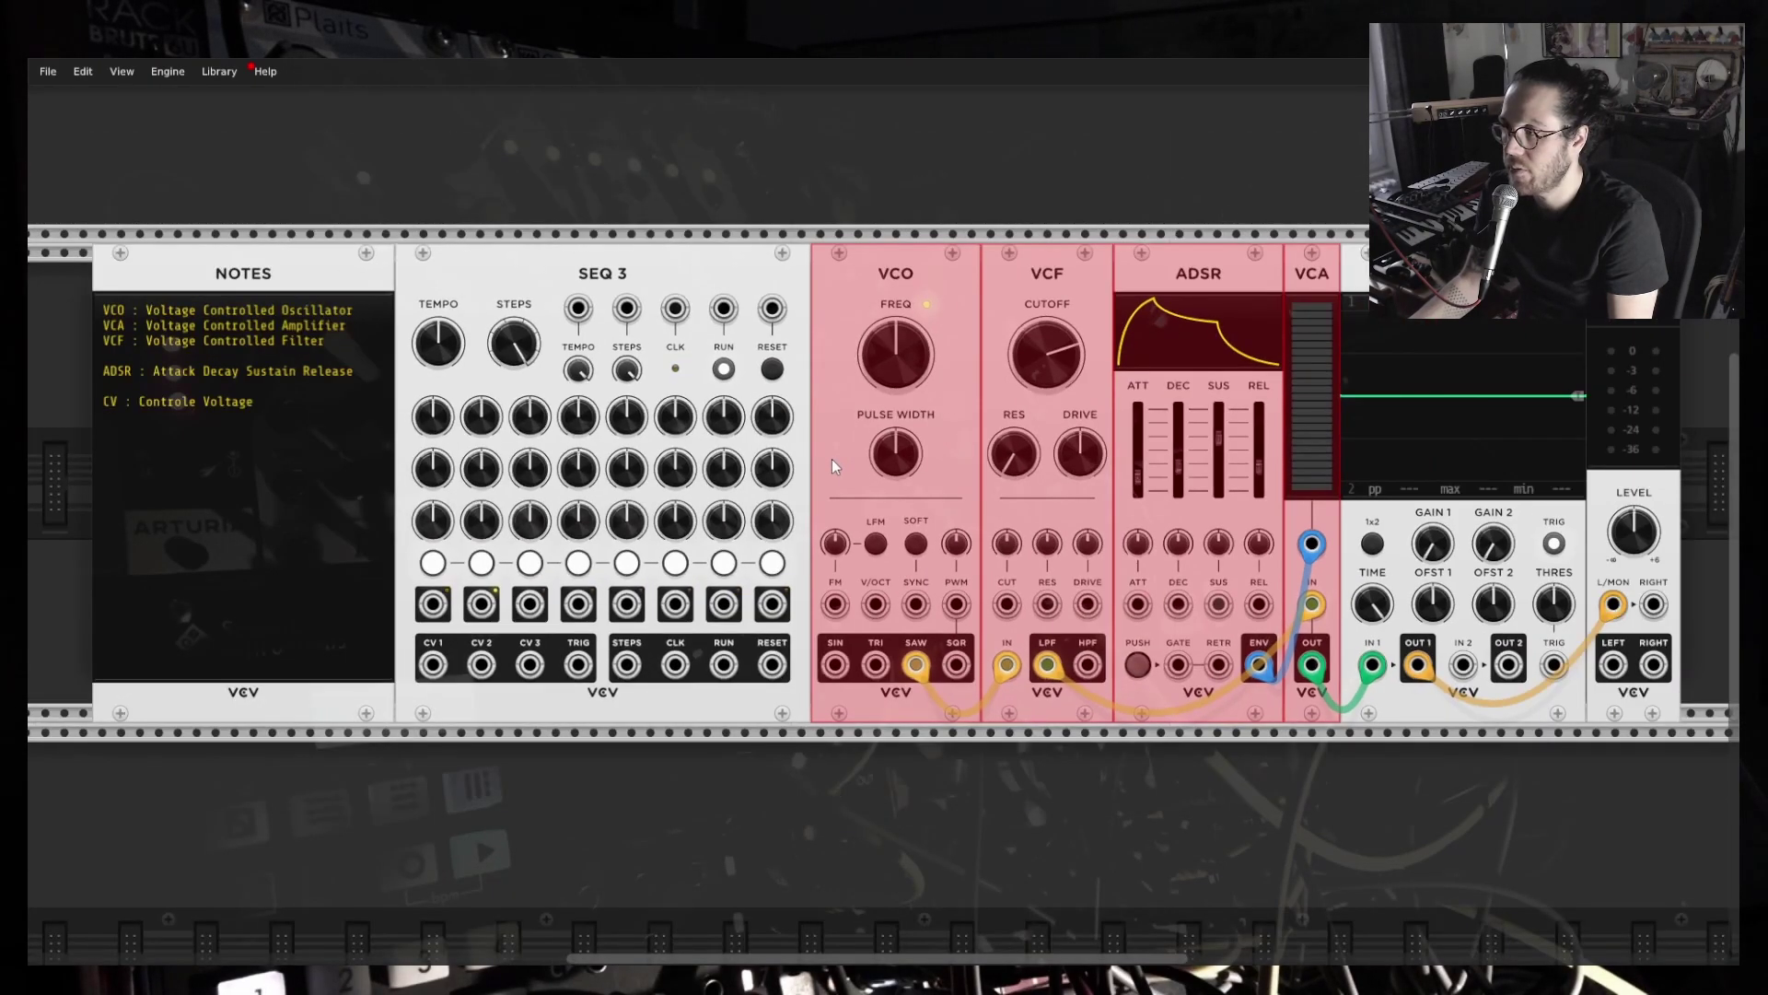
left_click(826, 800)
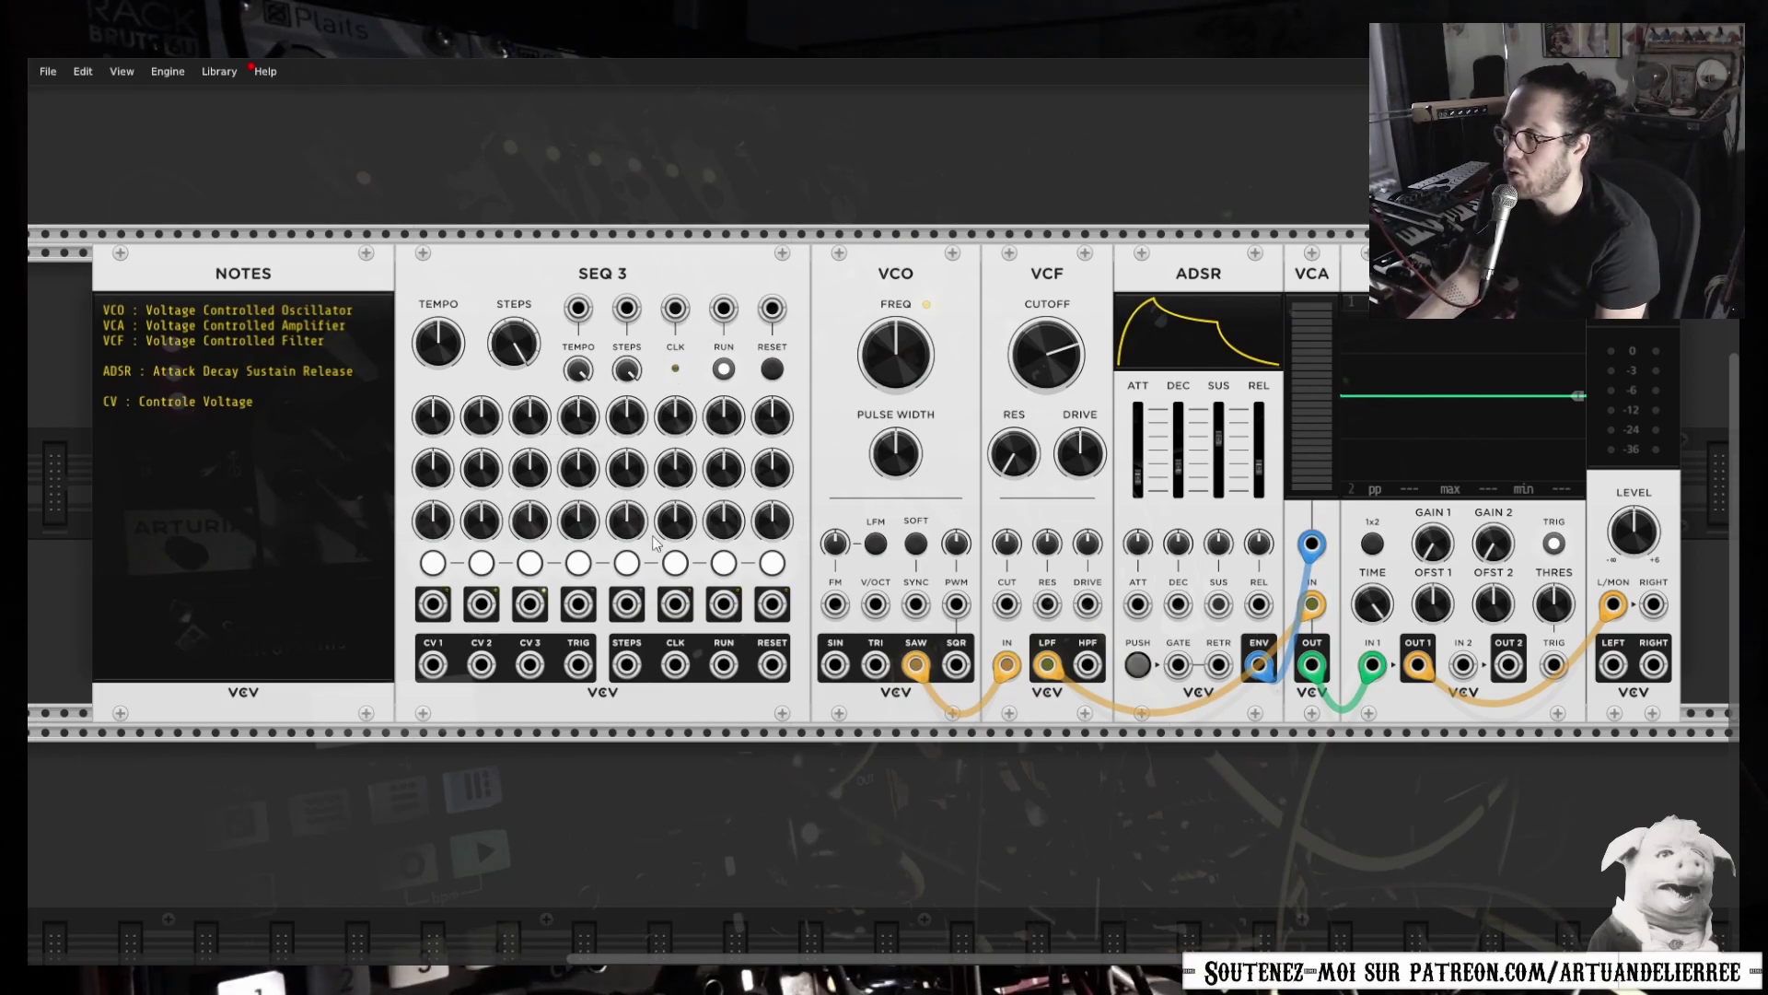
Limit the SEQ 3 sequence to its first four steps.
scroll(673, 398, "up", 2)
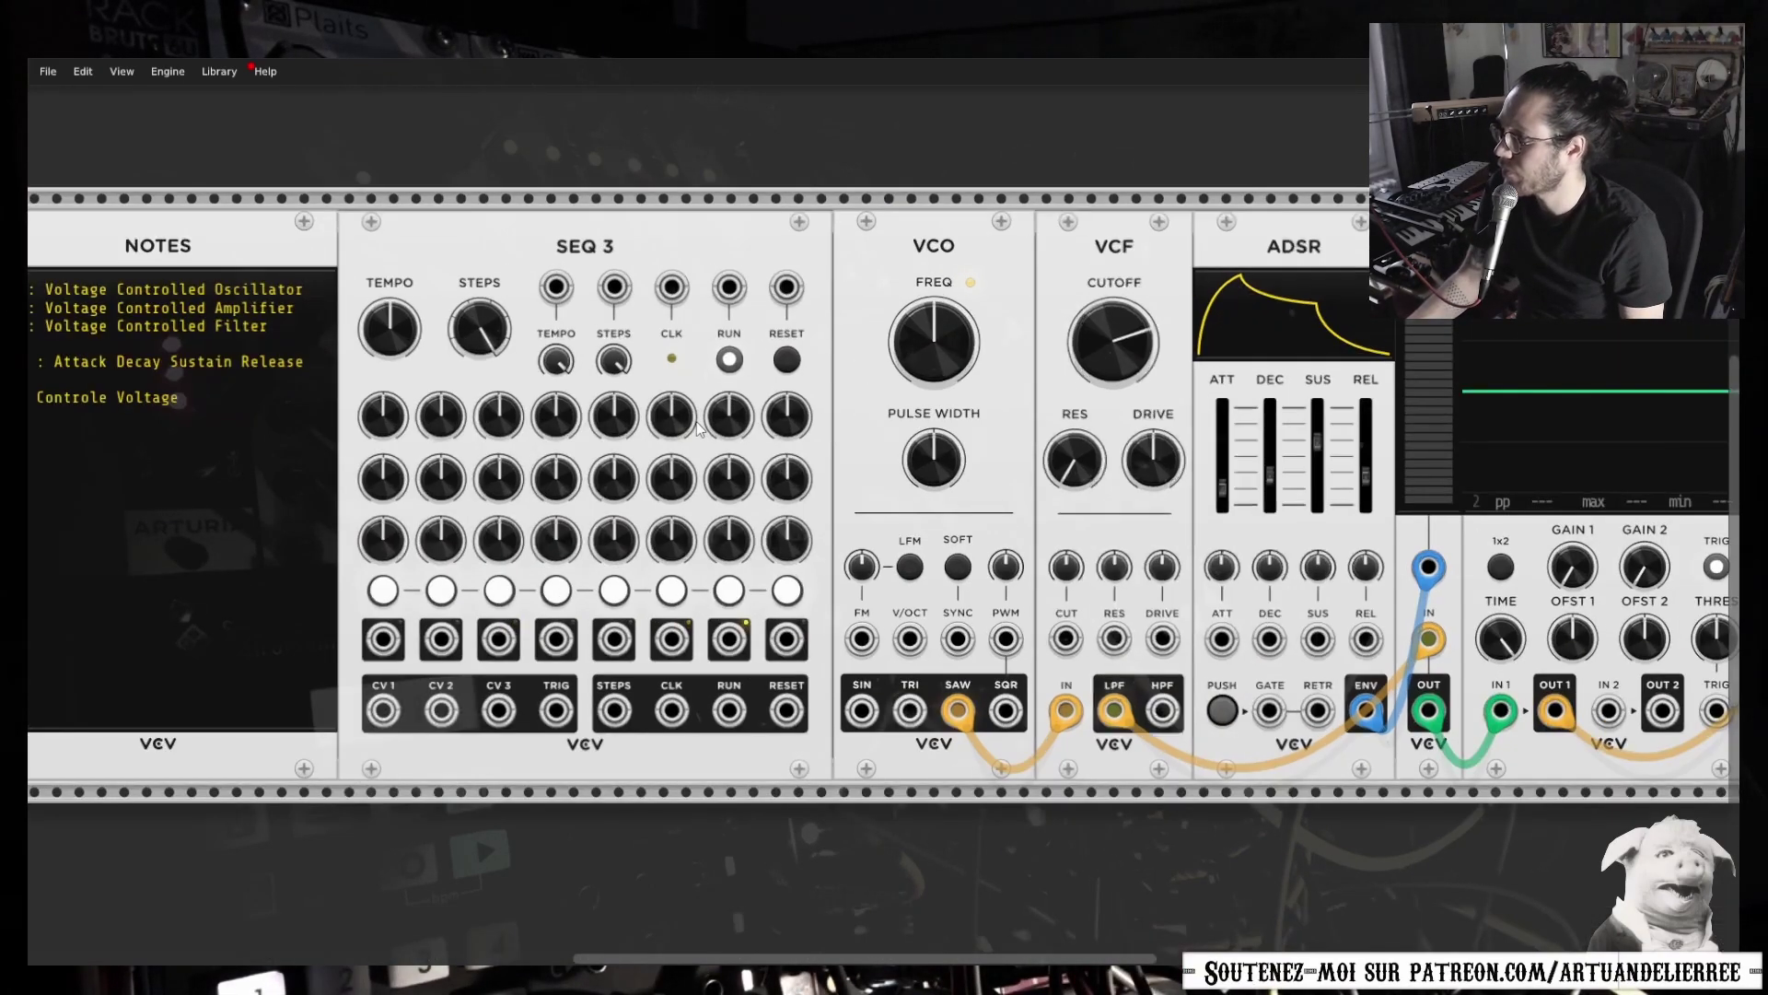
scroll(836, 799, "left", 3)
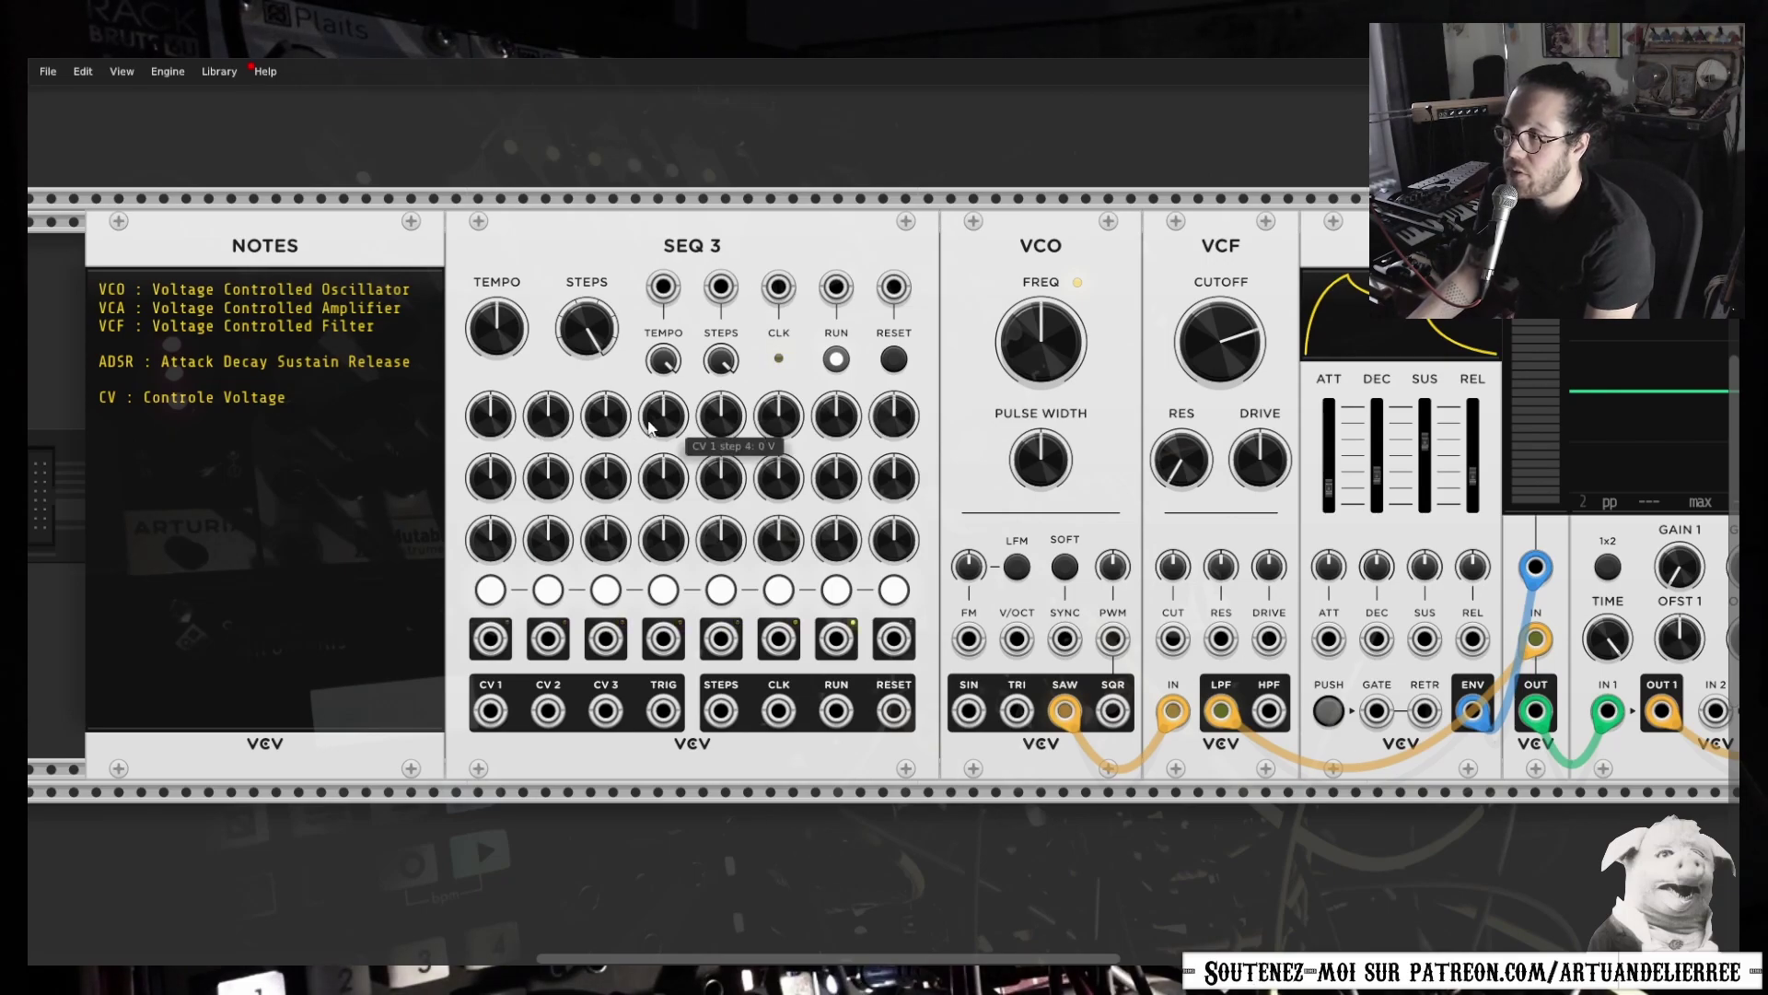
mouse_move(1037, 940)
left_mouse_down()
mouse_move(1212, 932)
mouse_move(1006, 942)
left_mouse_up()
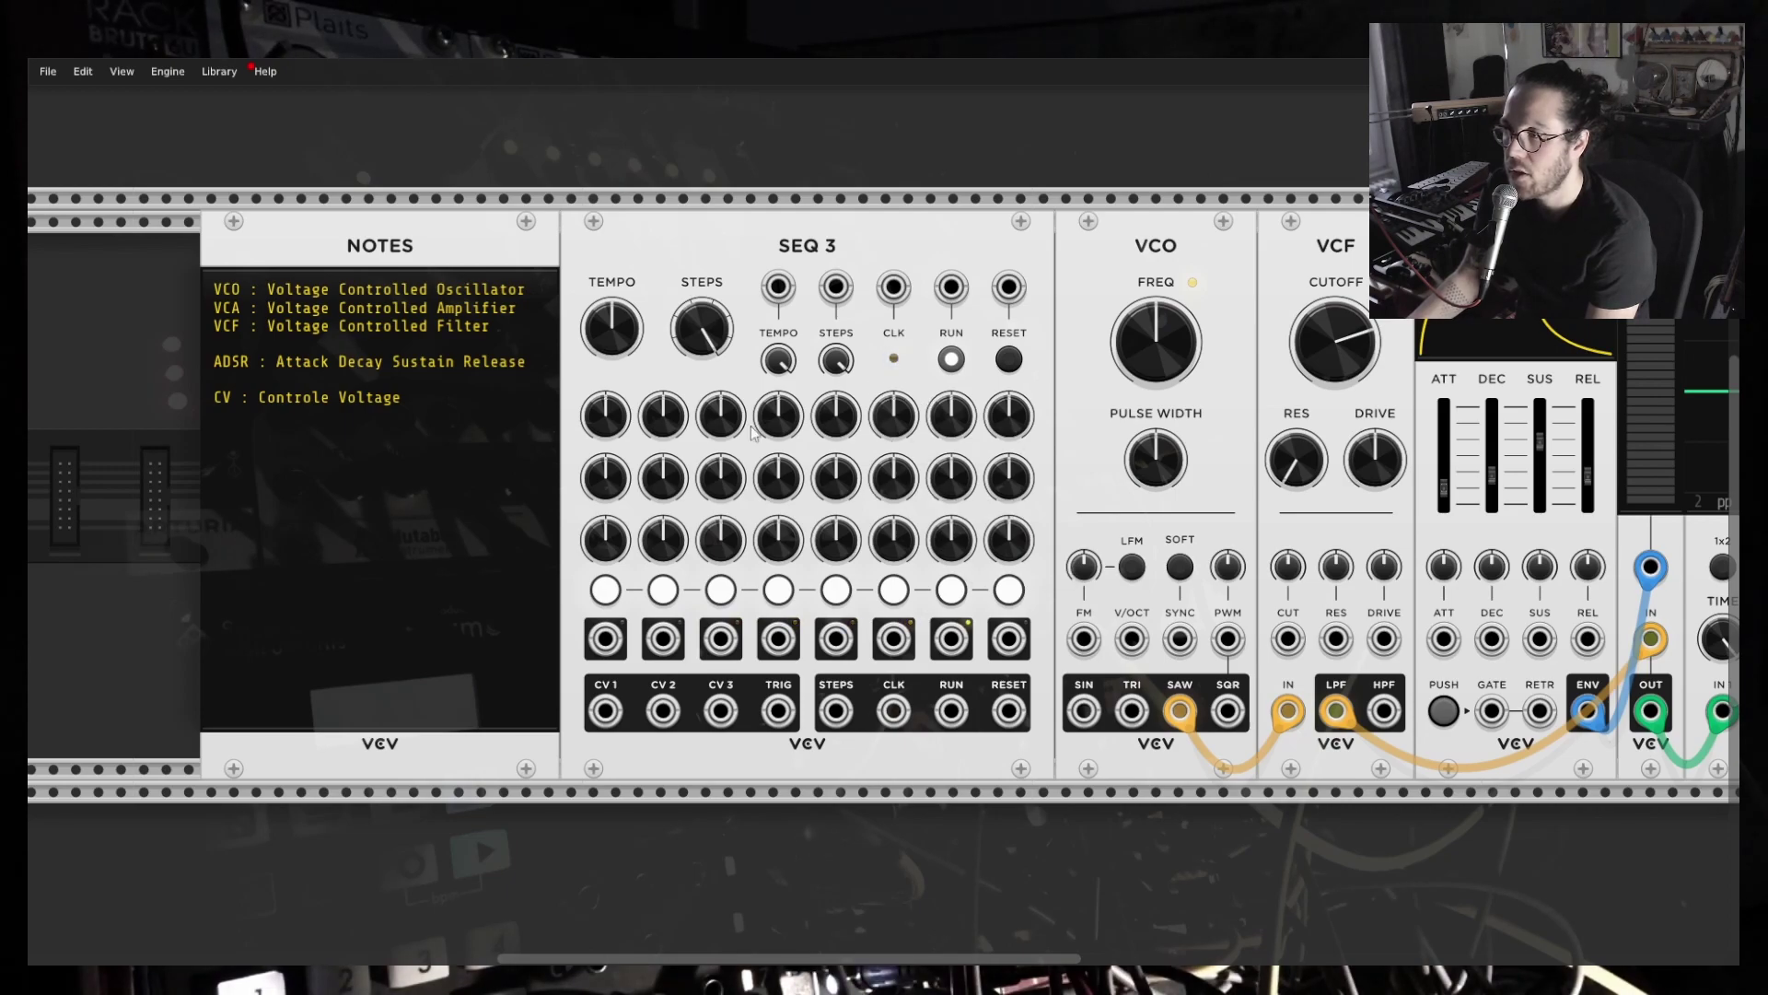
mouse_move(622, 347)
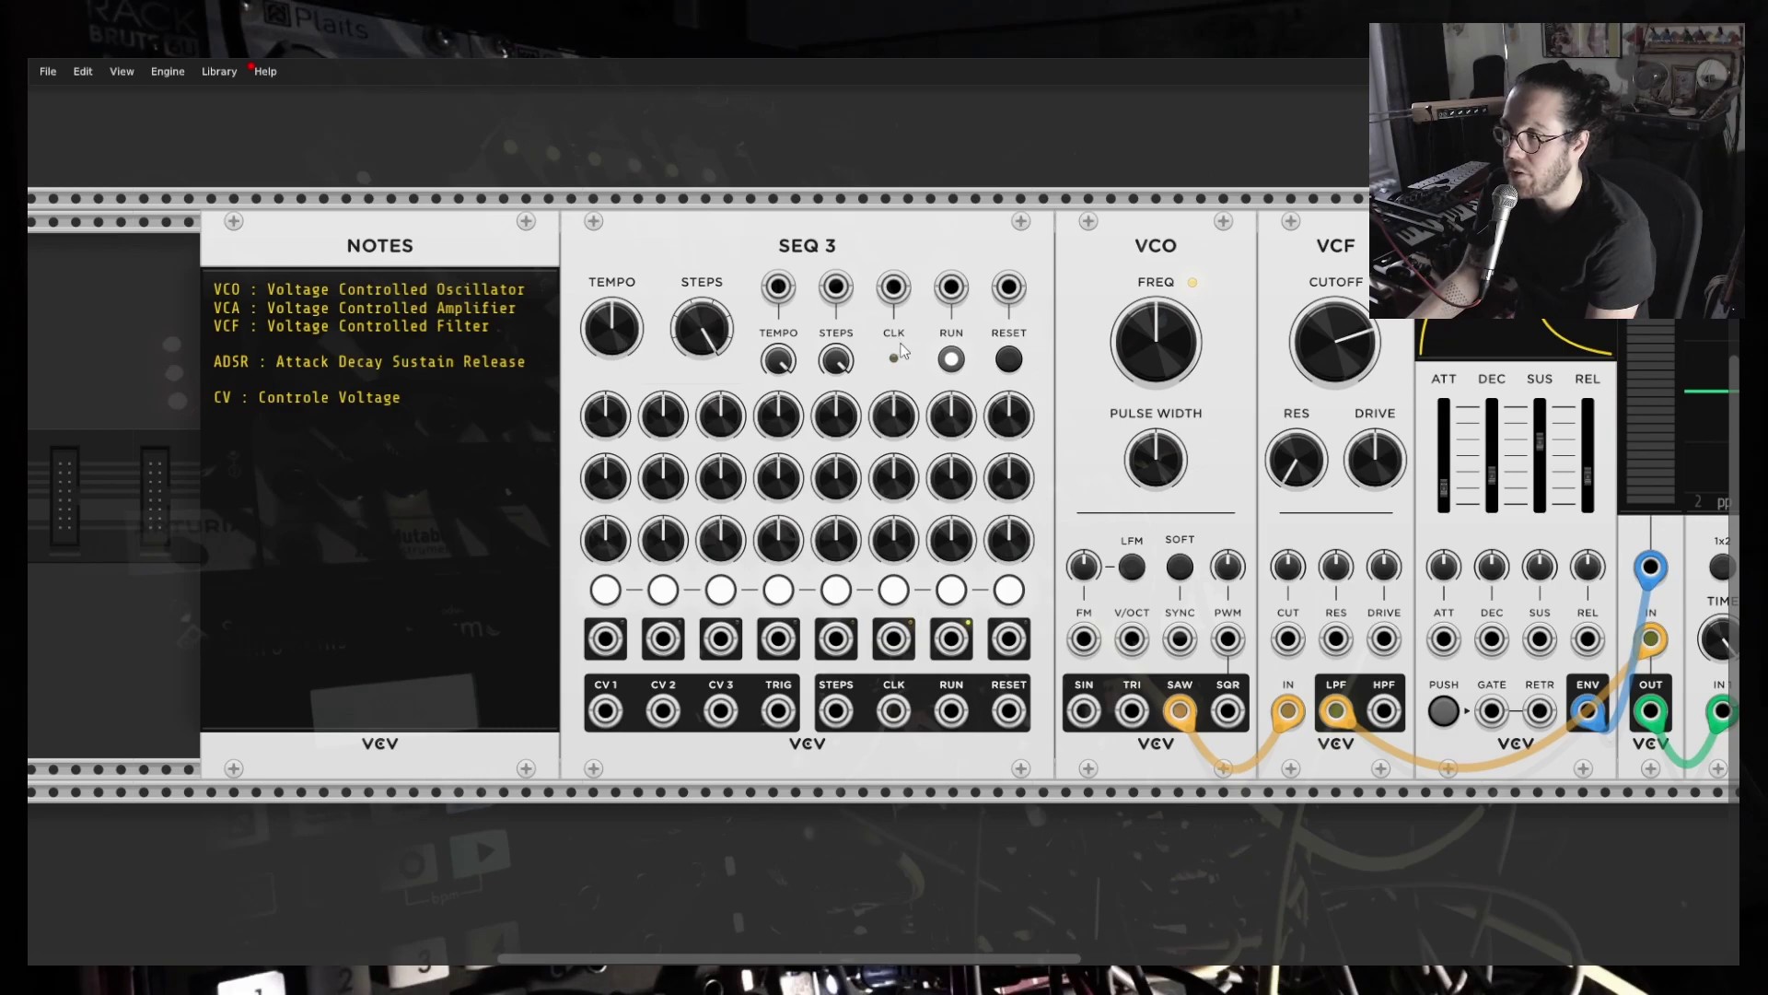
mouse_move(716, 341)
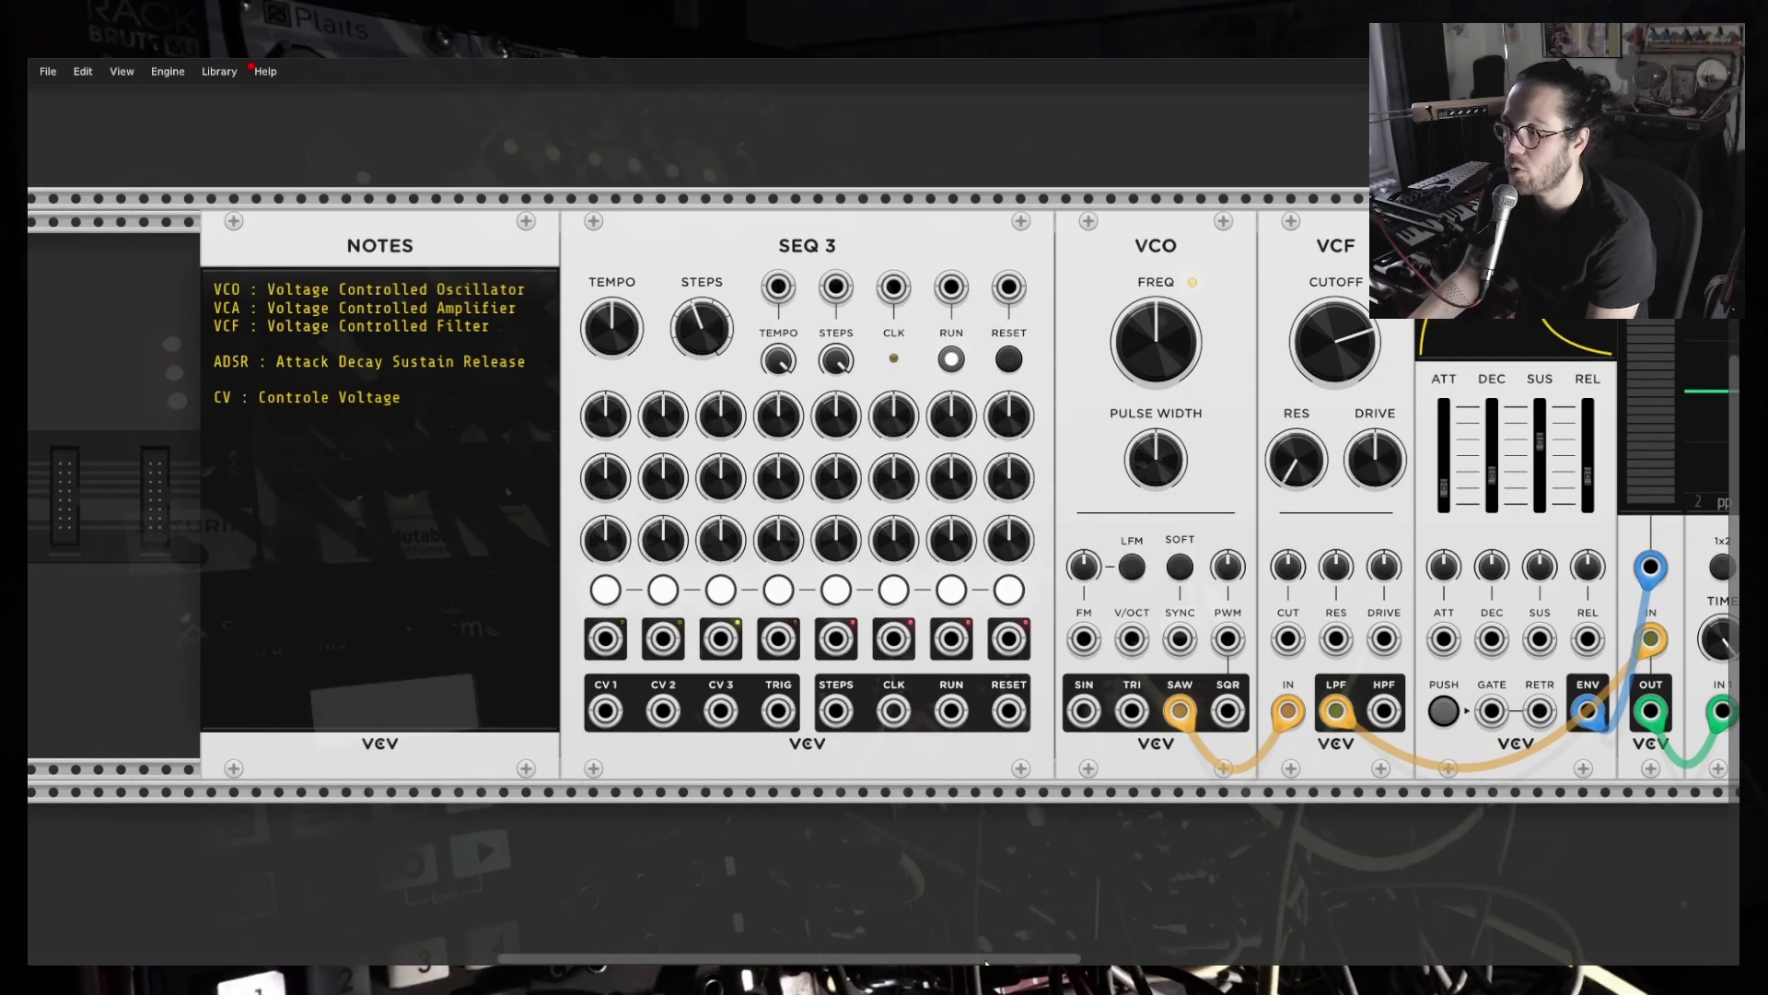
left_click_drag(986, 961, 1002, 962)
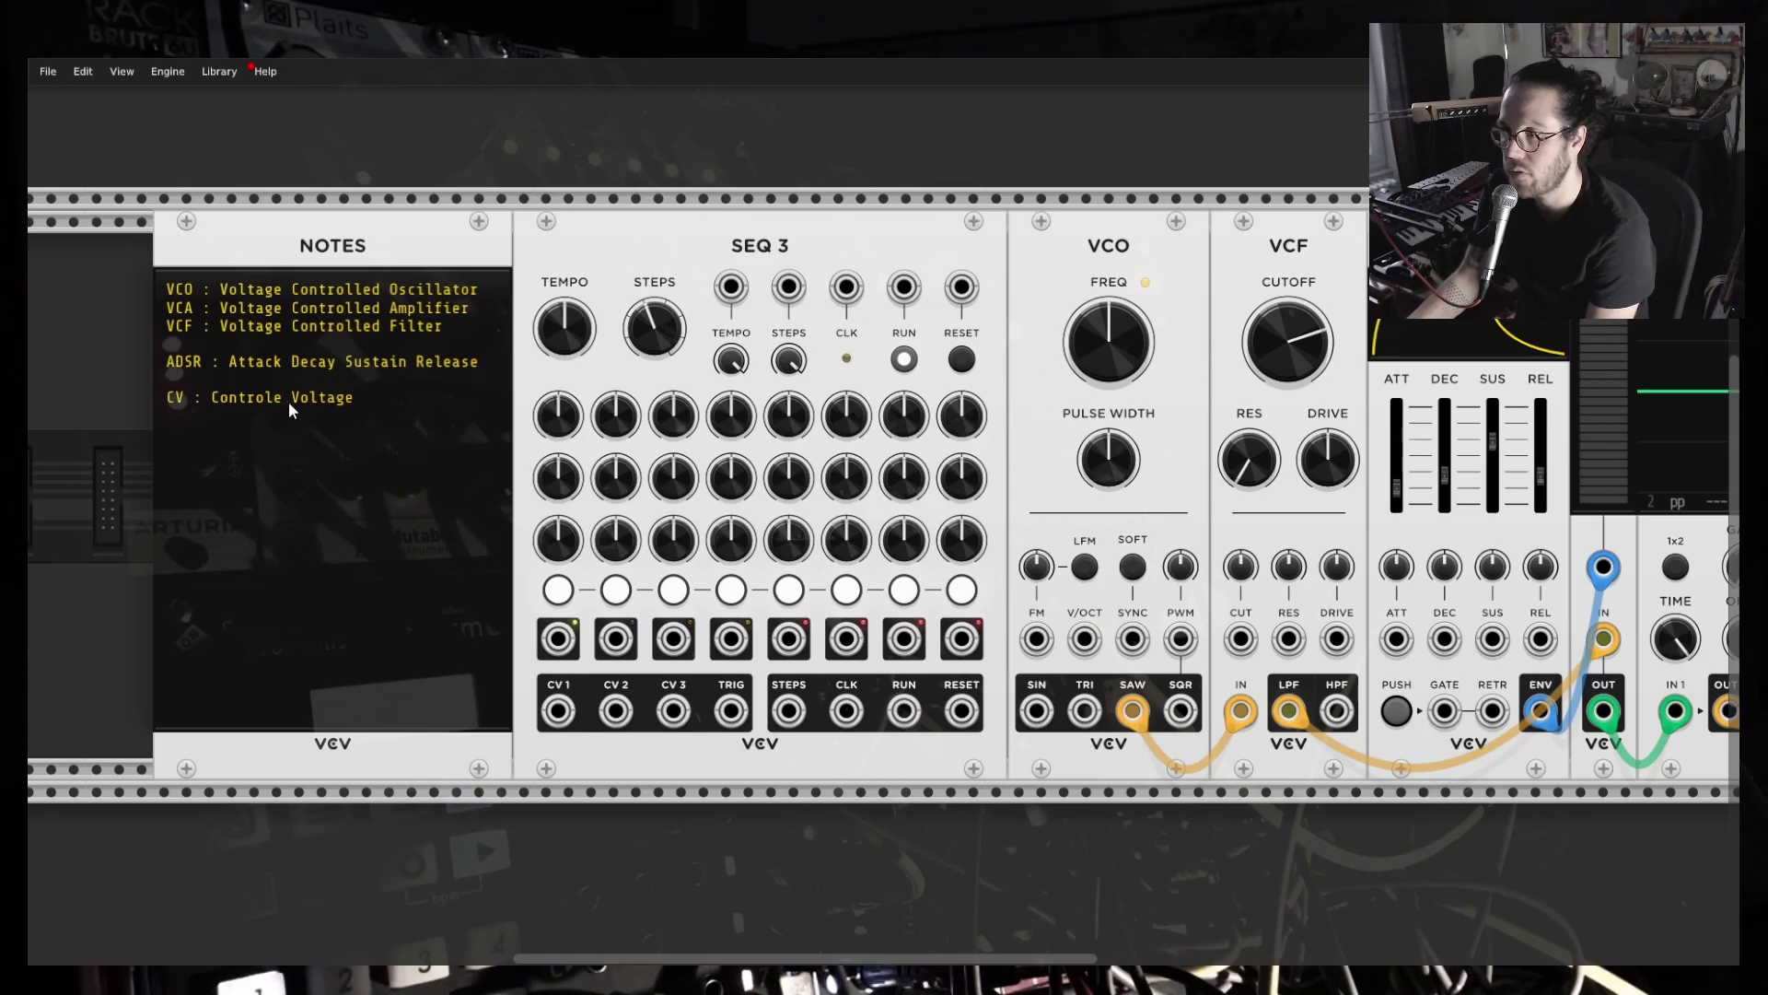
Patch the SEQ 3 CV 1 output to the VCO's V/OCT input.
left_click_drag(412, 480, 370, 394)
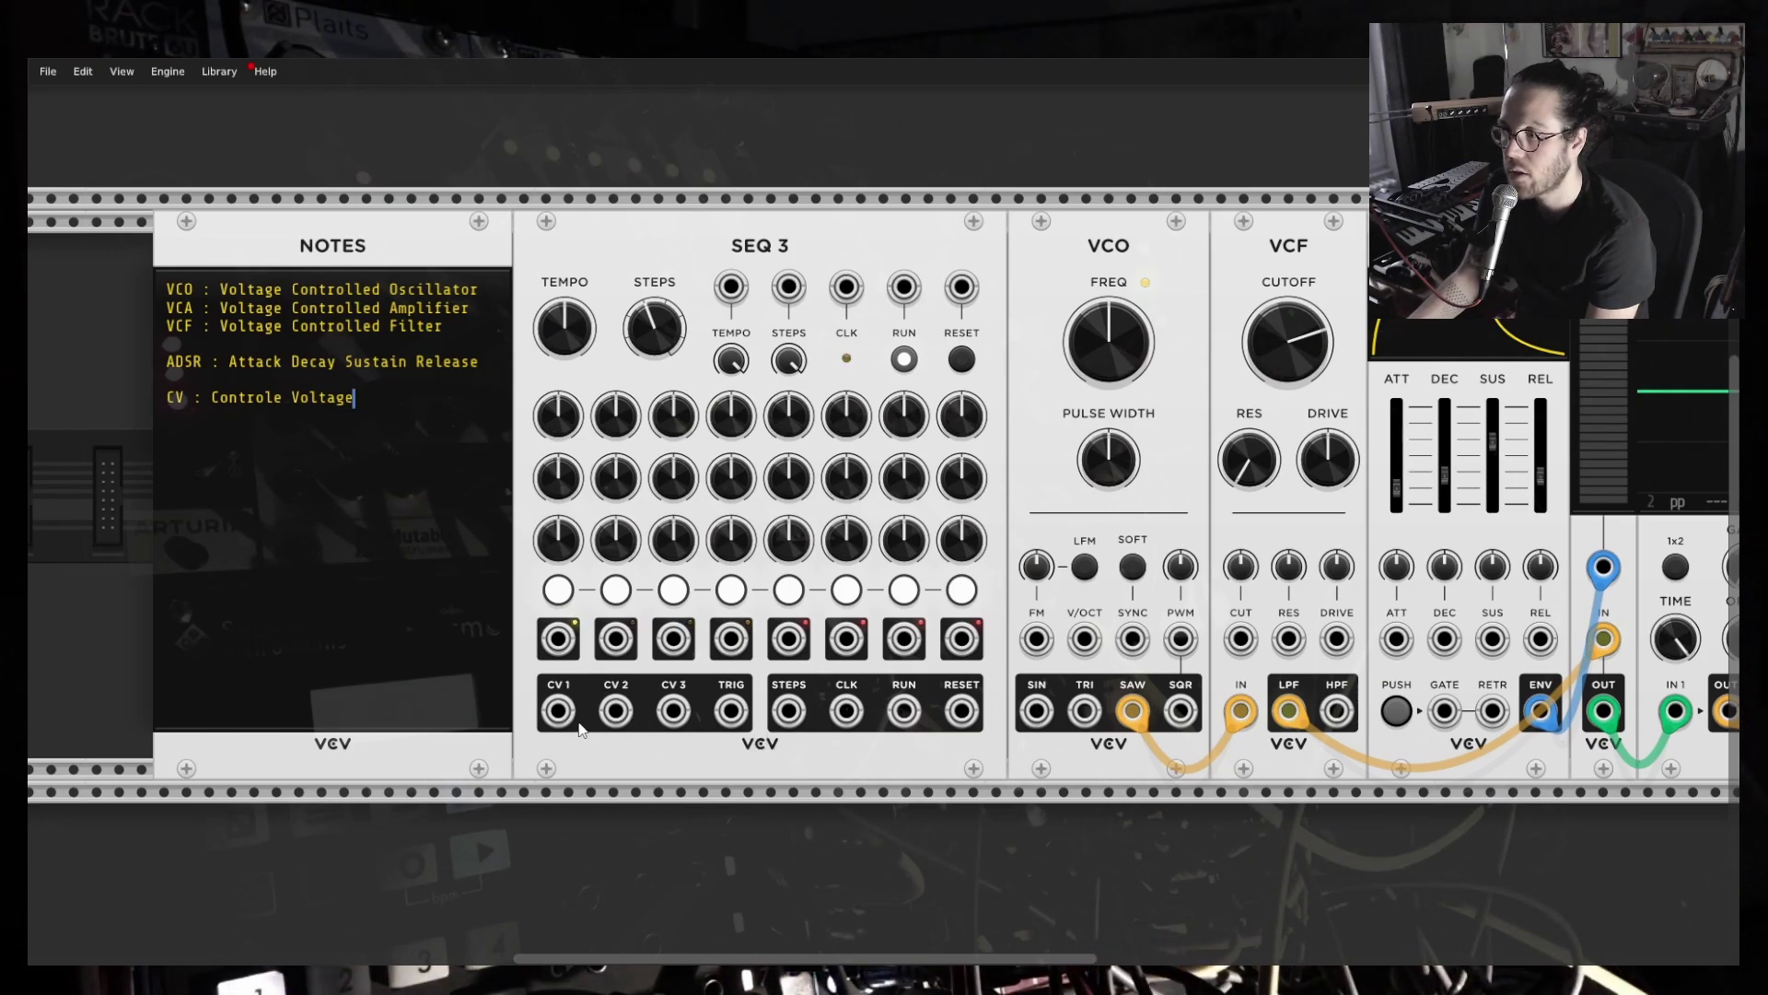
left_click_drag(560, 718, 1085, 639)
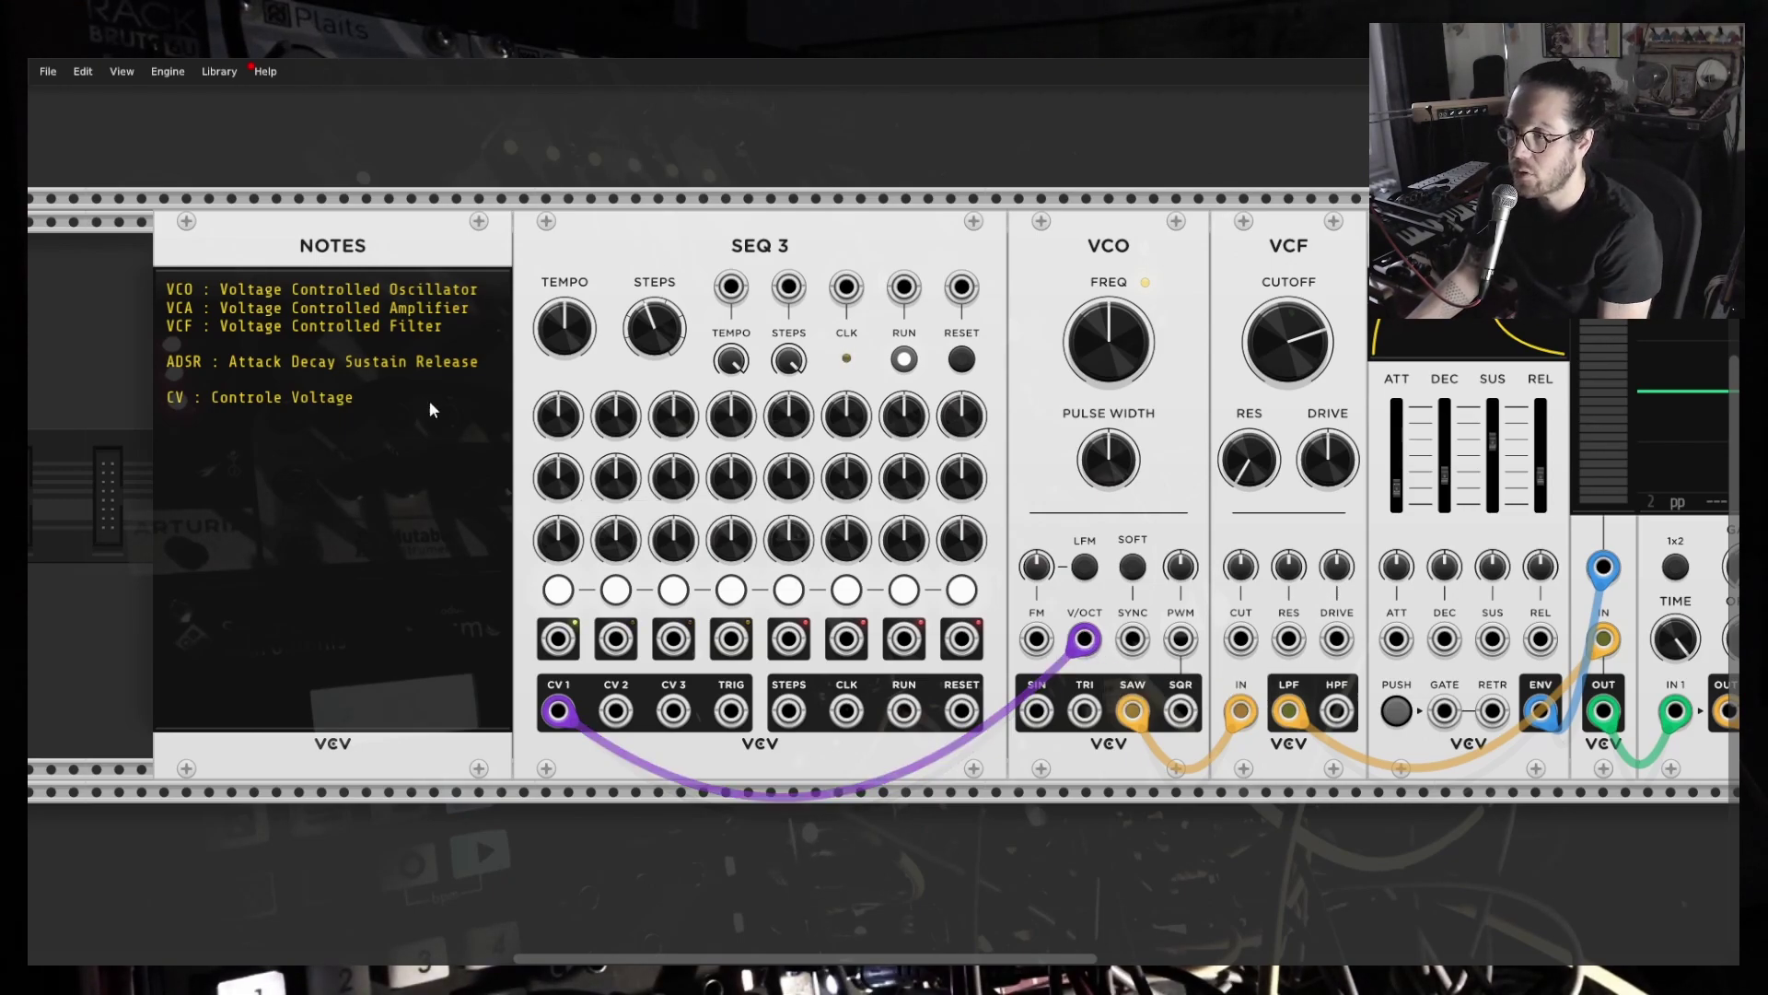
Add the line "V/OCT : Volt / Octave" to the Notes module, separated from the CV entry by a blank line.
key("Return")
key("Return")
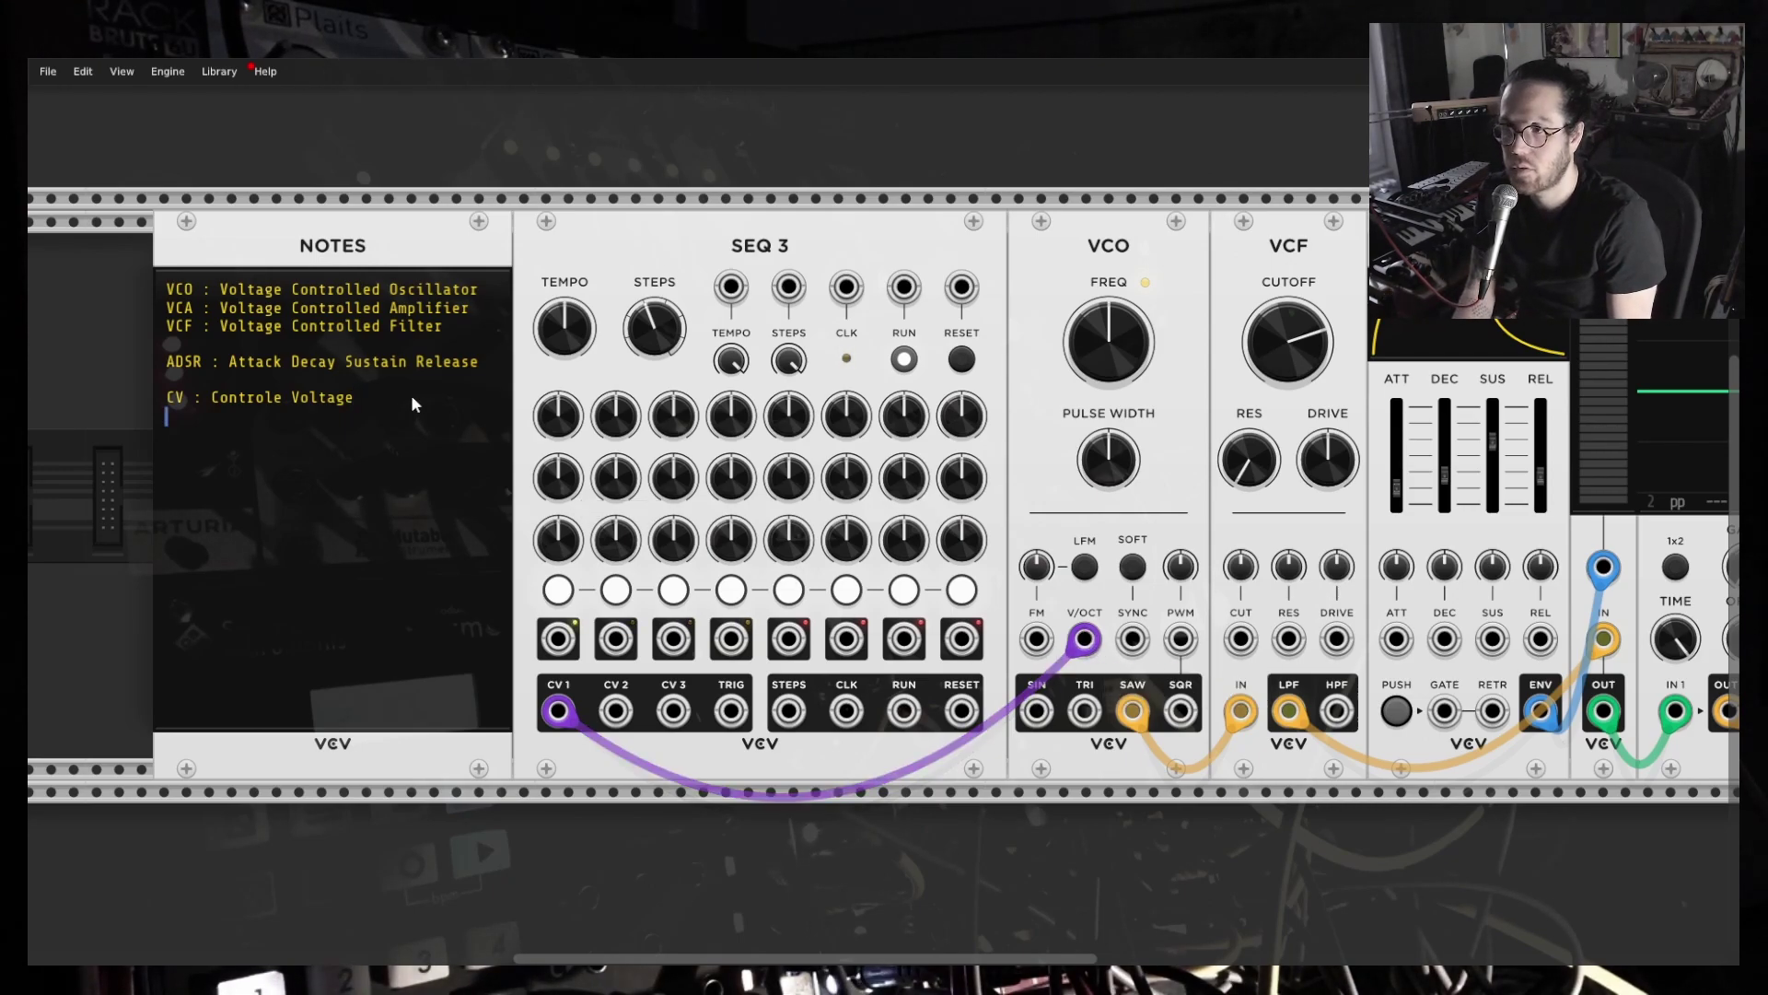
type("V/OCT")
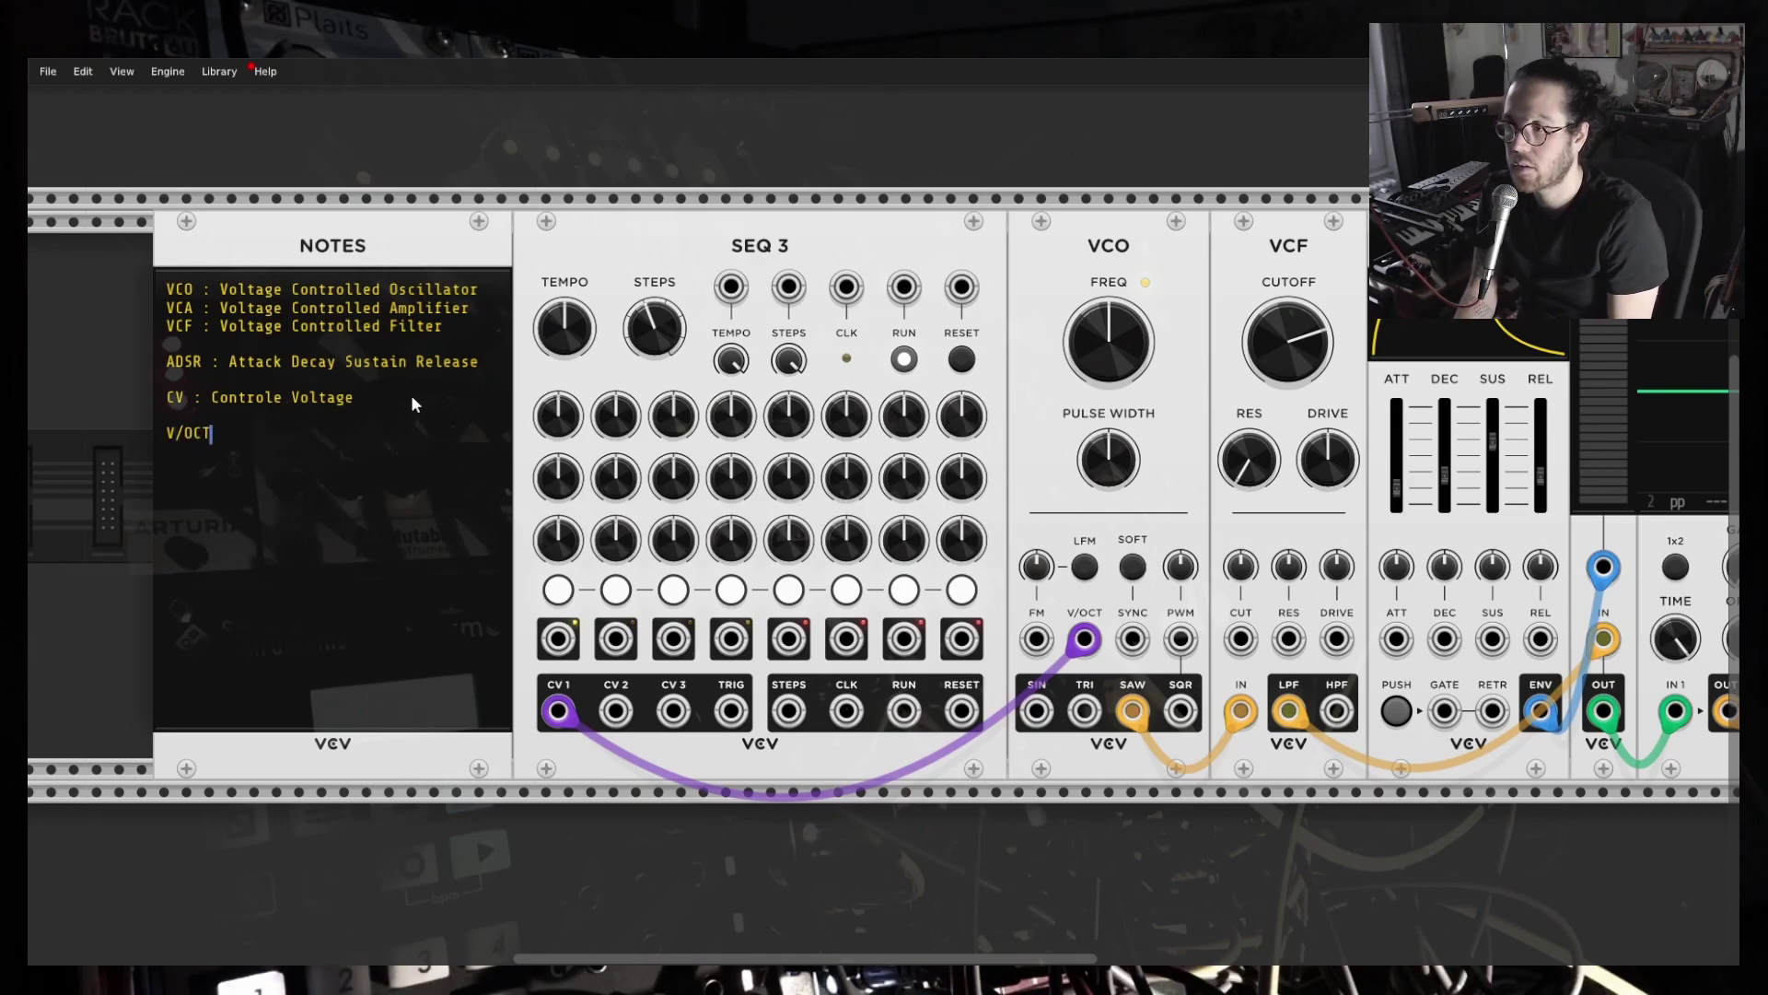
type(" : Volt /")
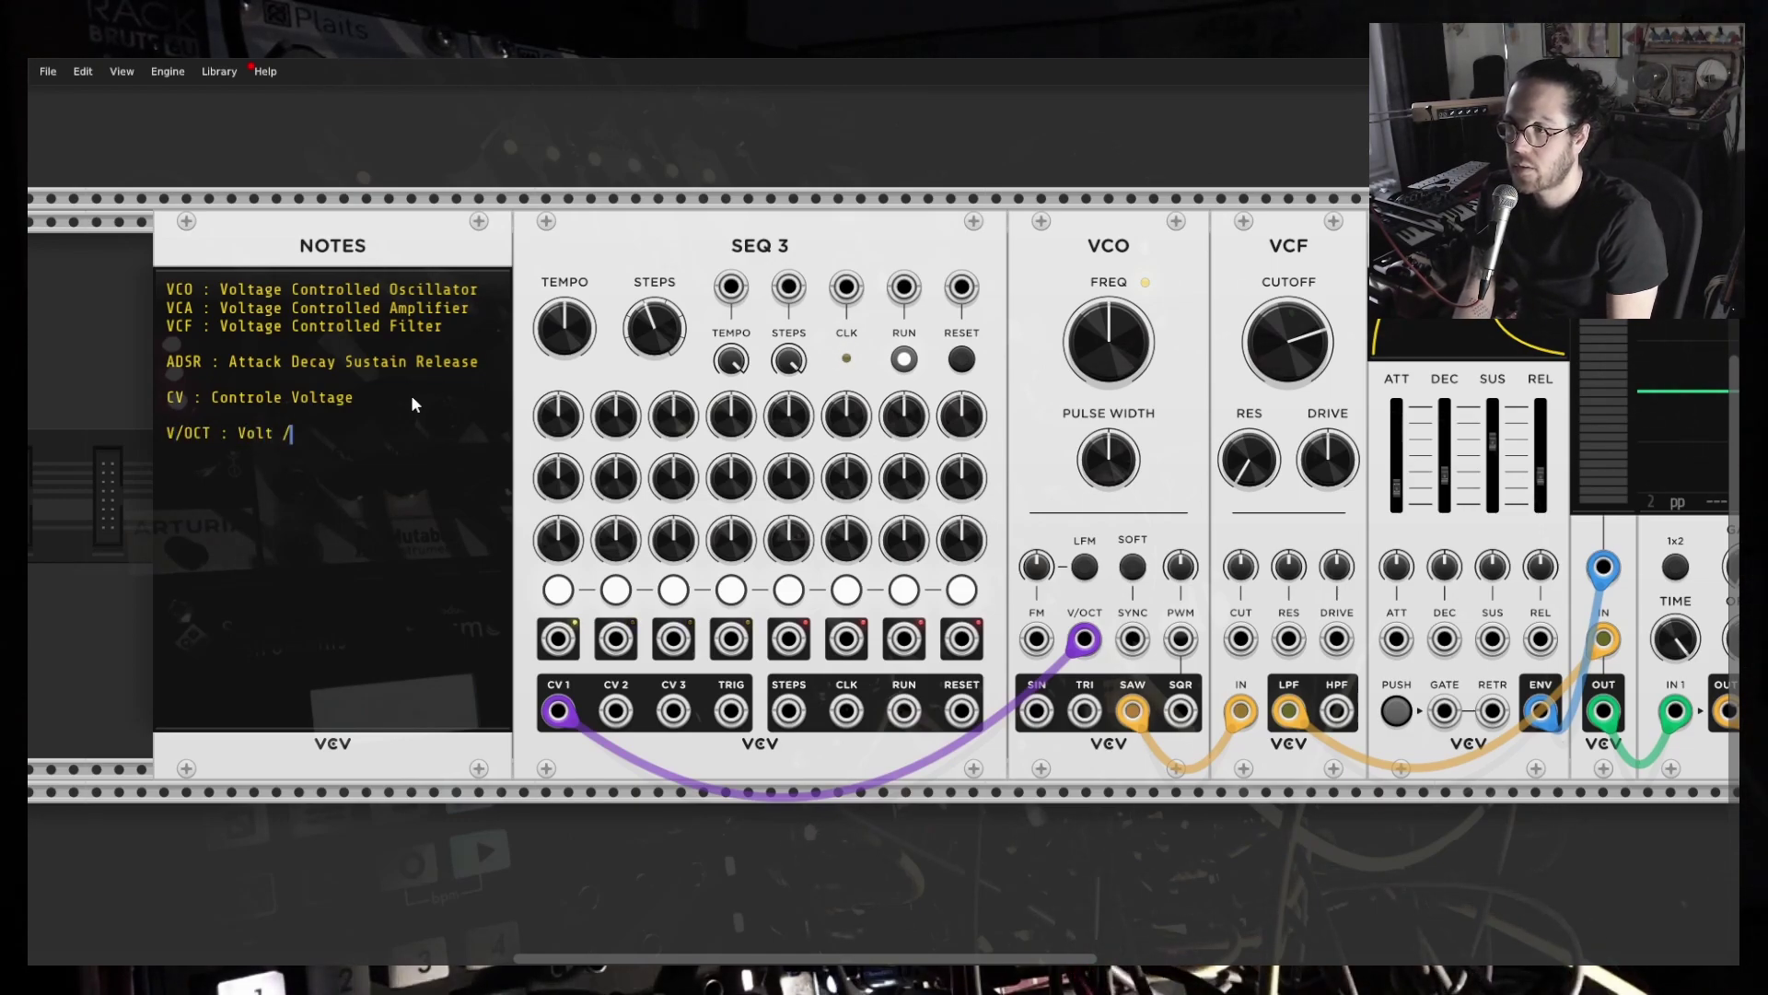
type(" Octave")
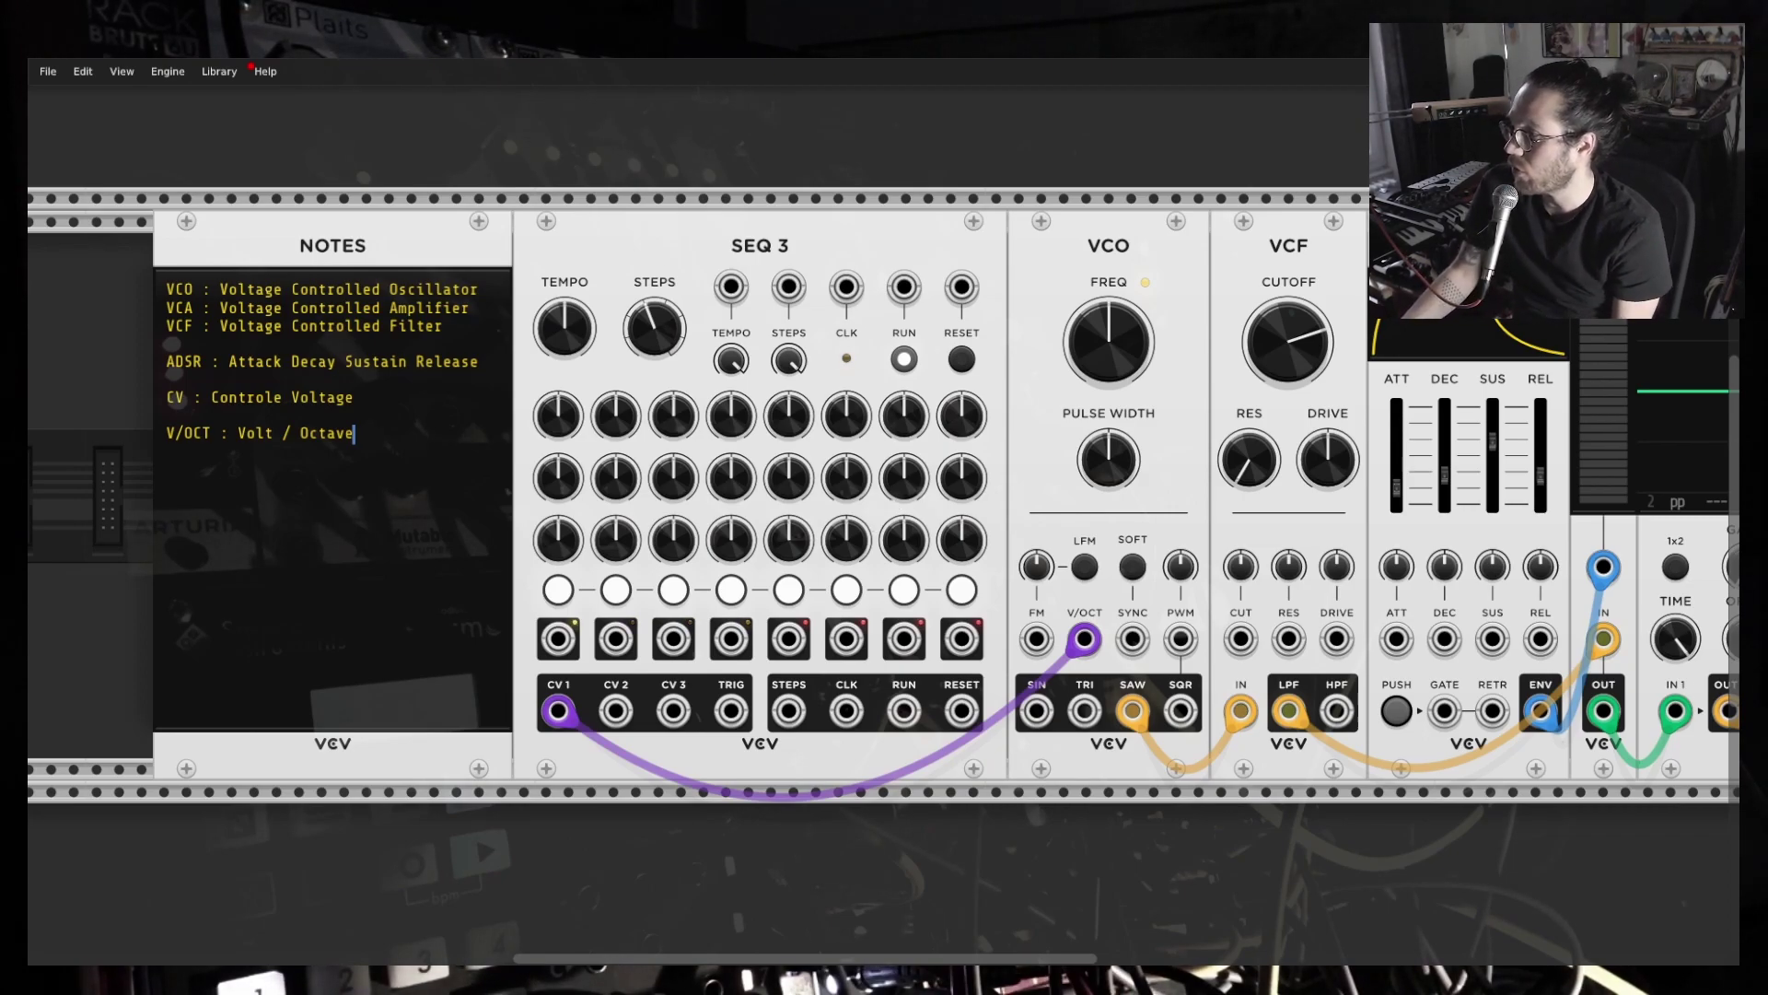
Toggle the SEQ 3 sequencer's run state several times and leave it stopped.
left_click(905, 361)
left_click(905, 361)
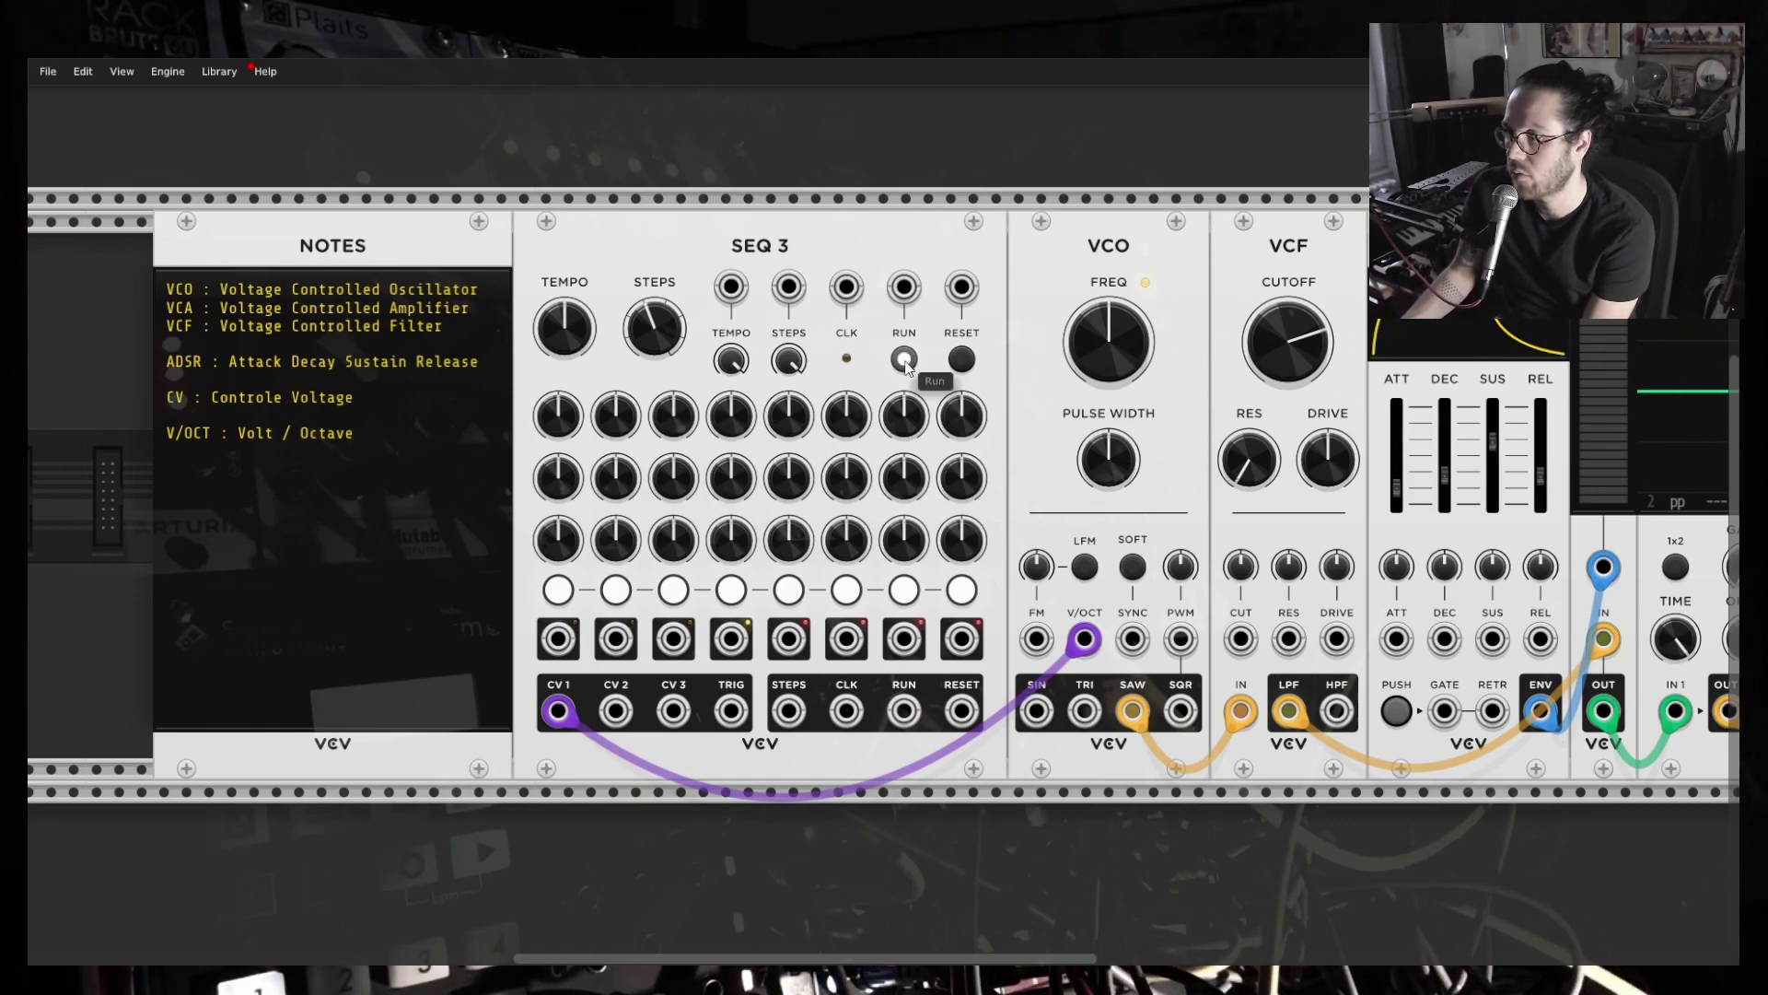
left_click(906, 361)
left_click(906, 361)
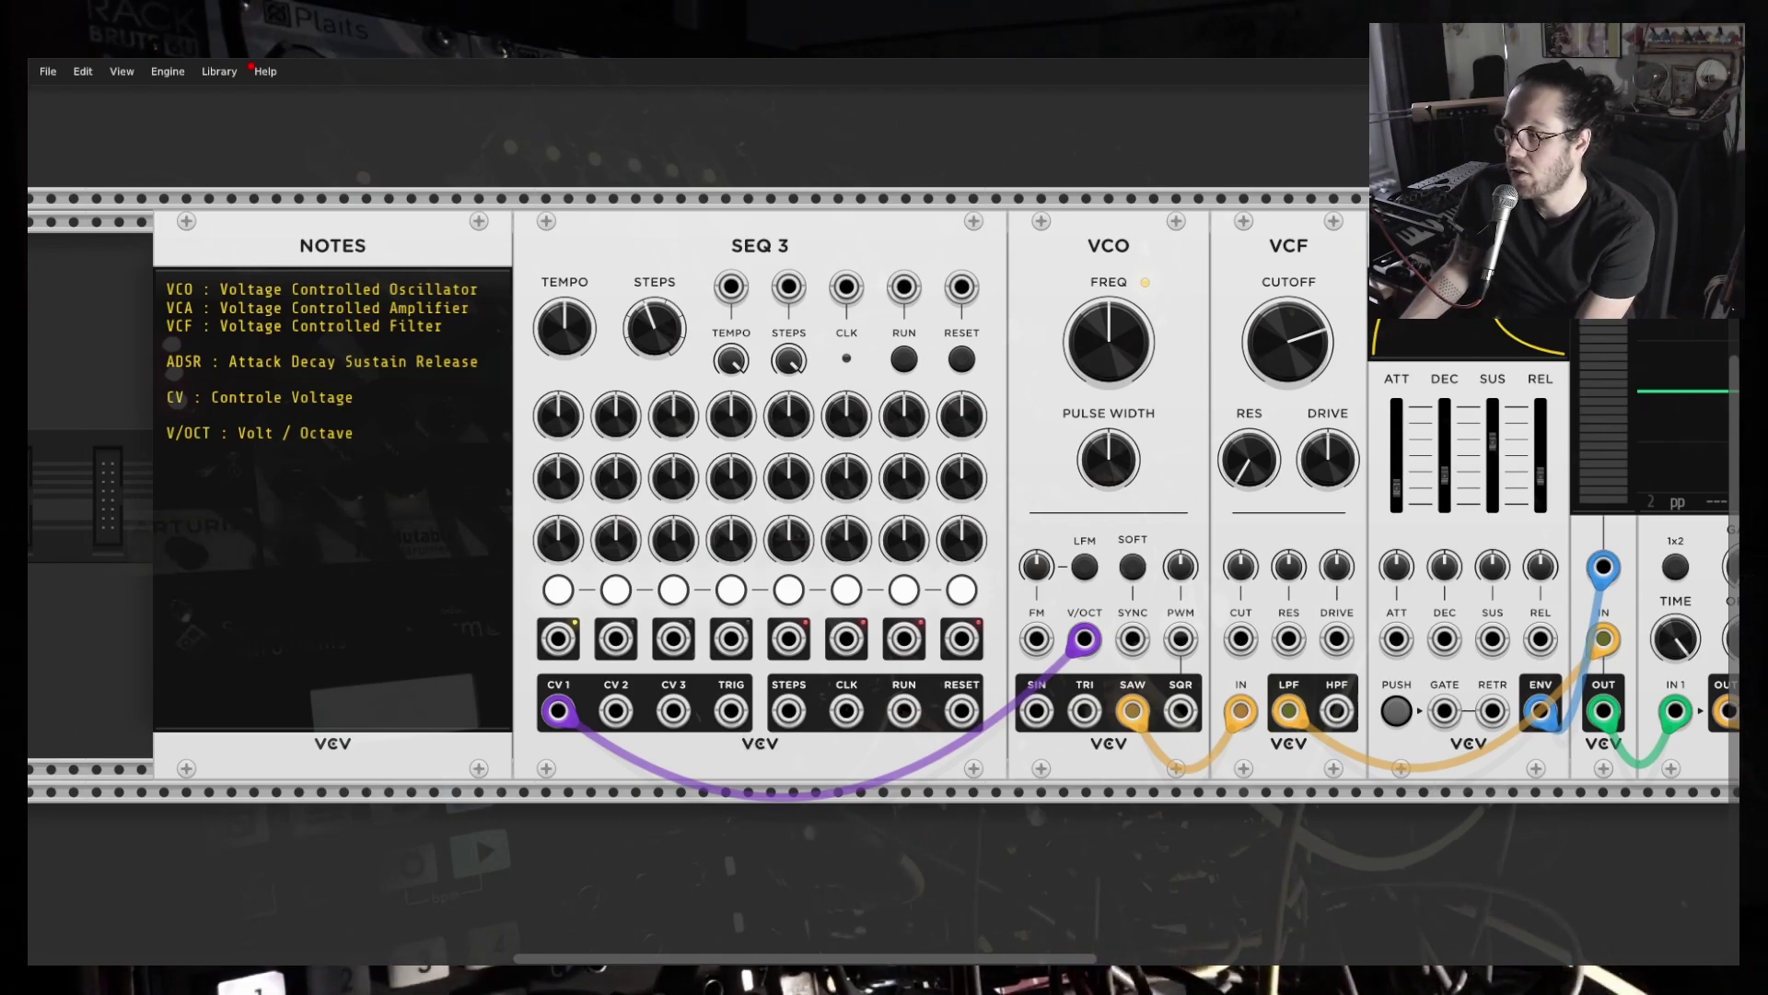
Patch the SEQ 3 TRIG output to the ADSR's GATE input.
scroll(483, 631, "right", 2)
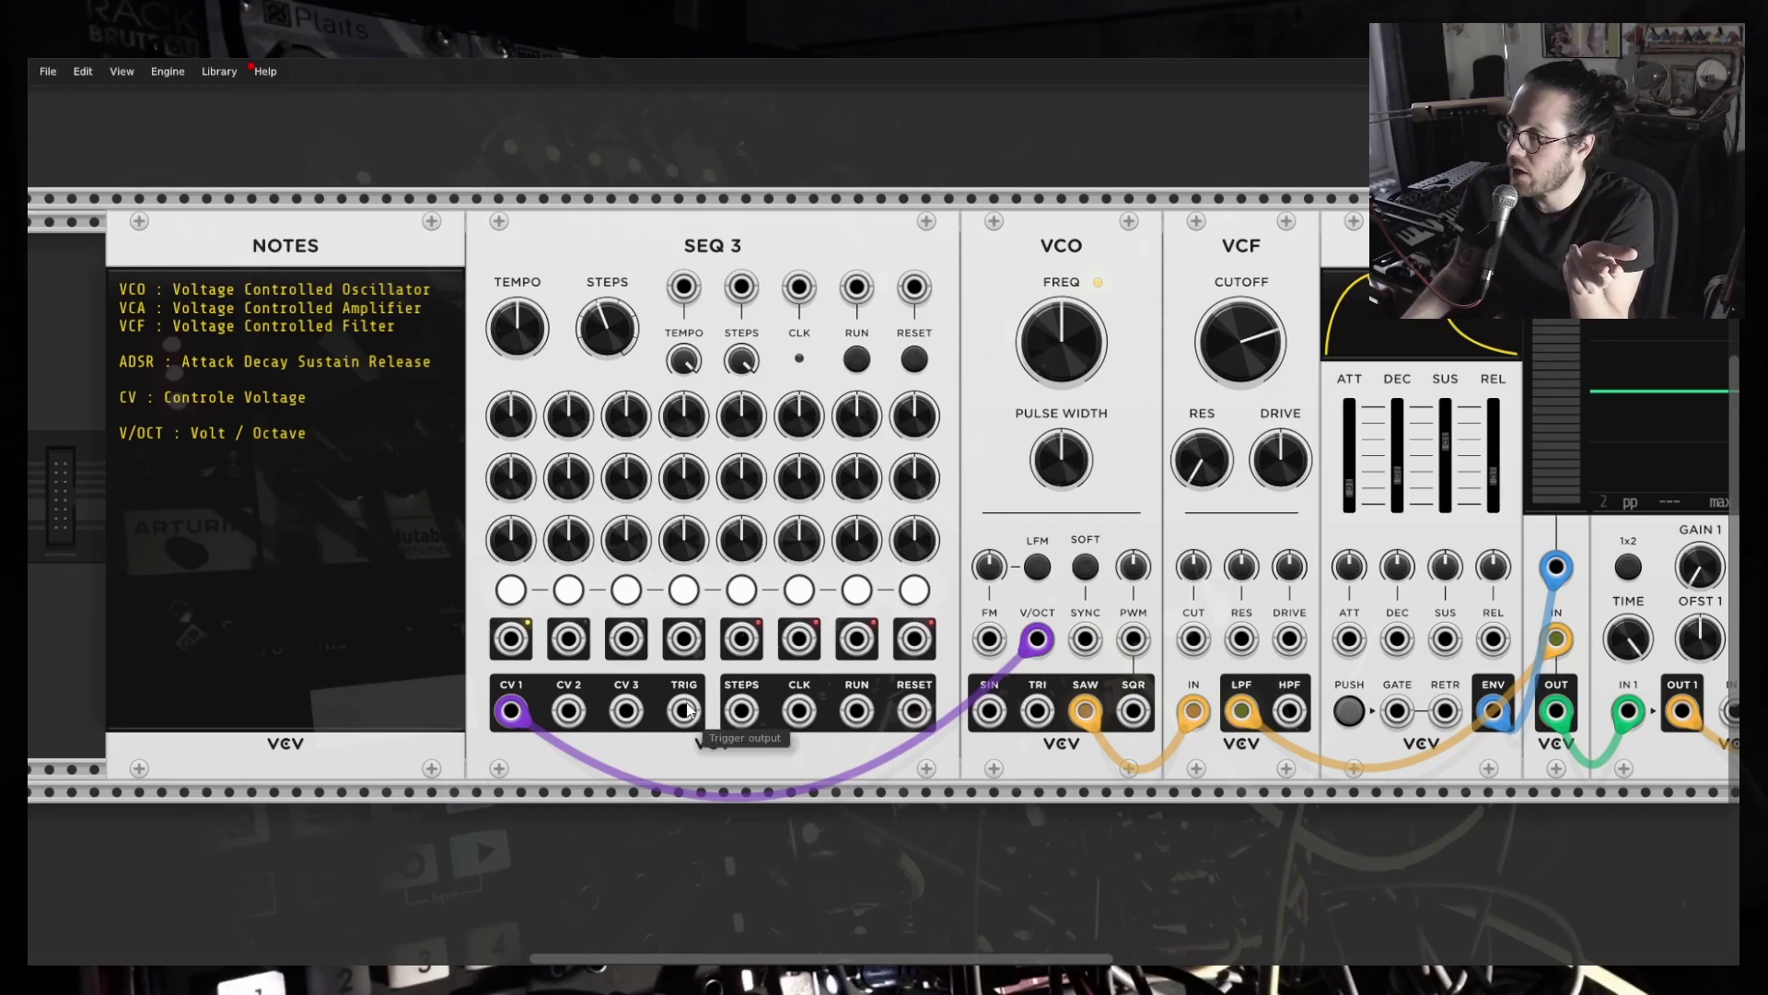
left_click_drag(684, 713, 876, 804)
left_click_drag(684, 710, 794, 844)
left_click_drag(684, 710, 1398, 710)
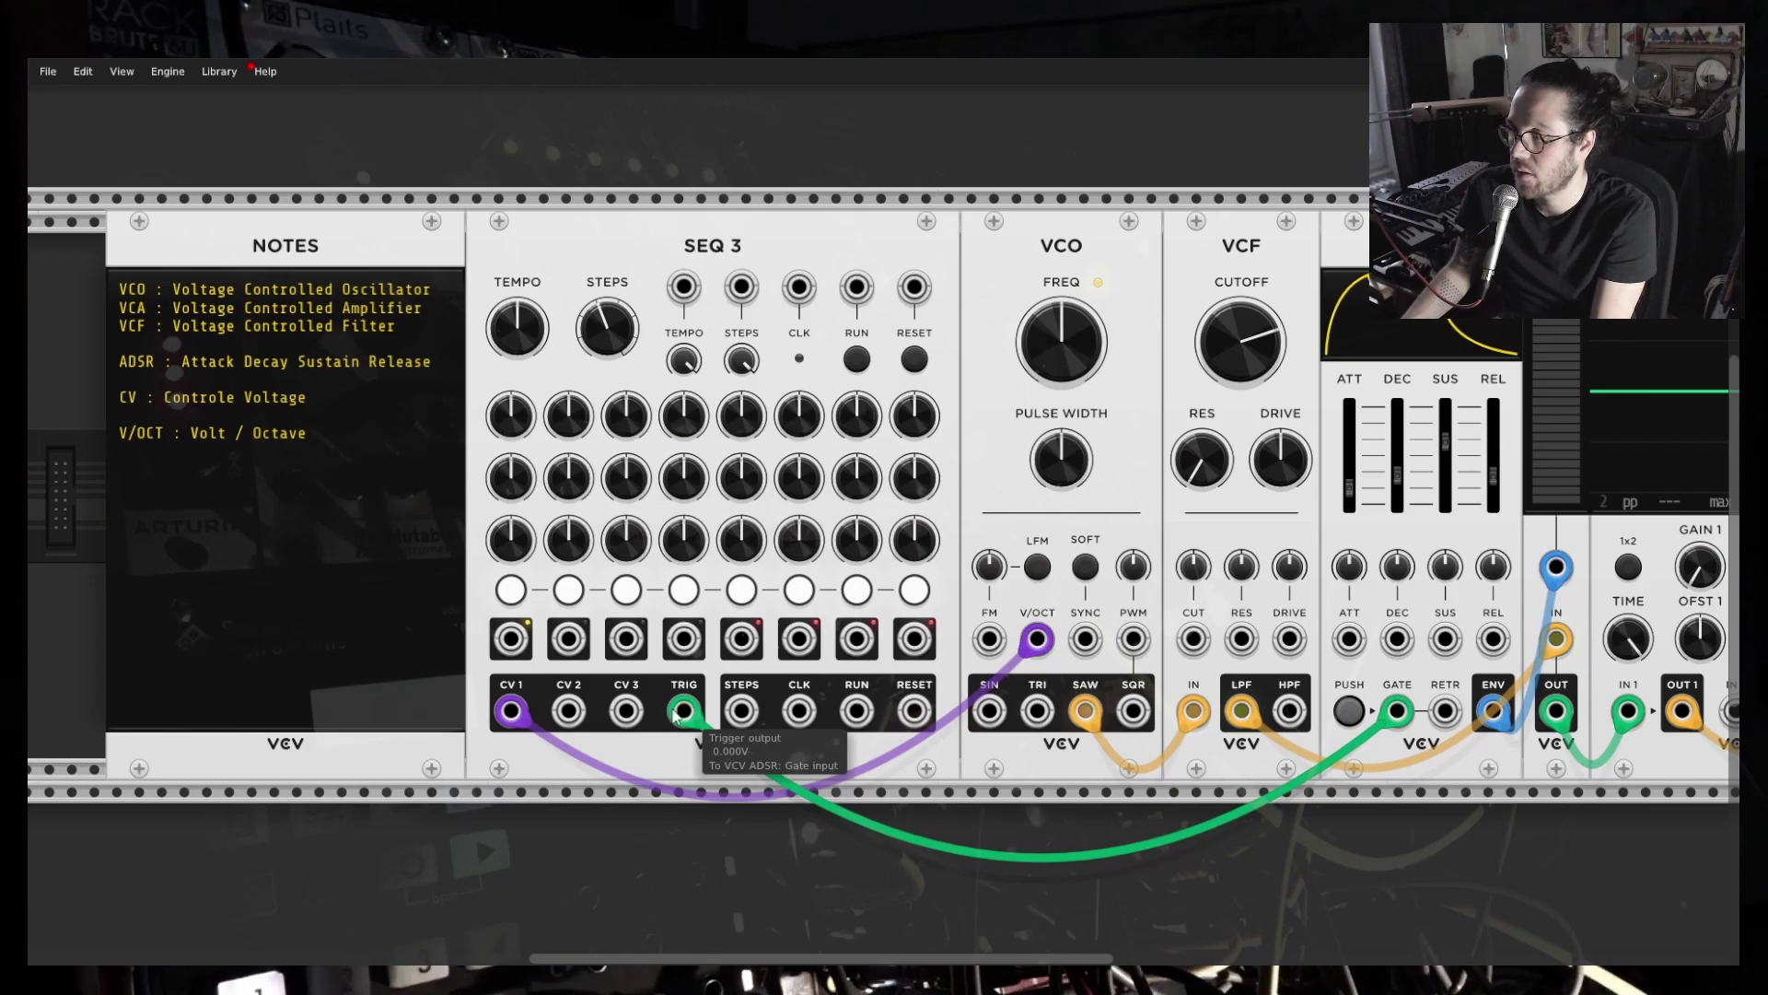
Shape the ADSR with minimum attack, medium decay and release, and a lower sustain while the sequencer runs, and stop it.
left_click(860, 366)
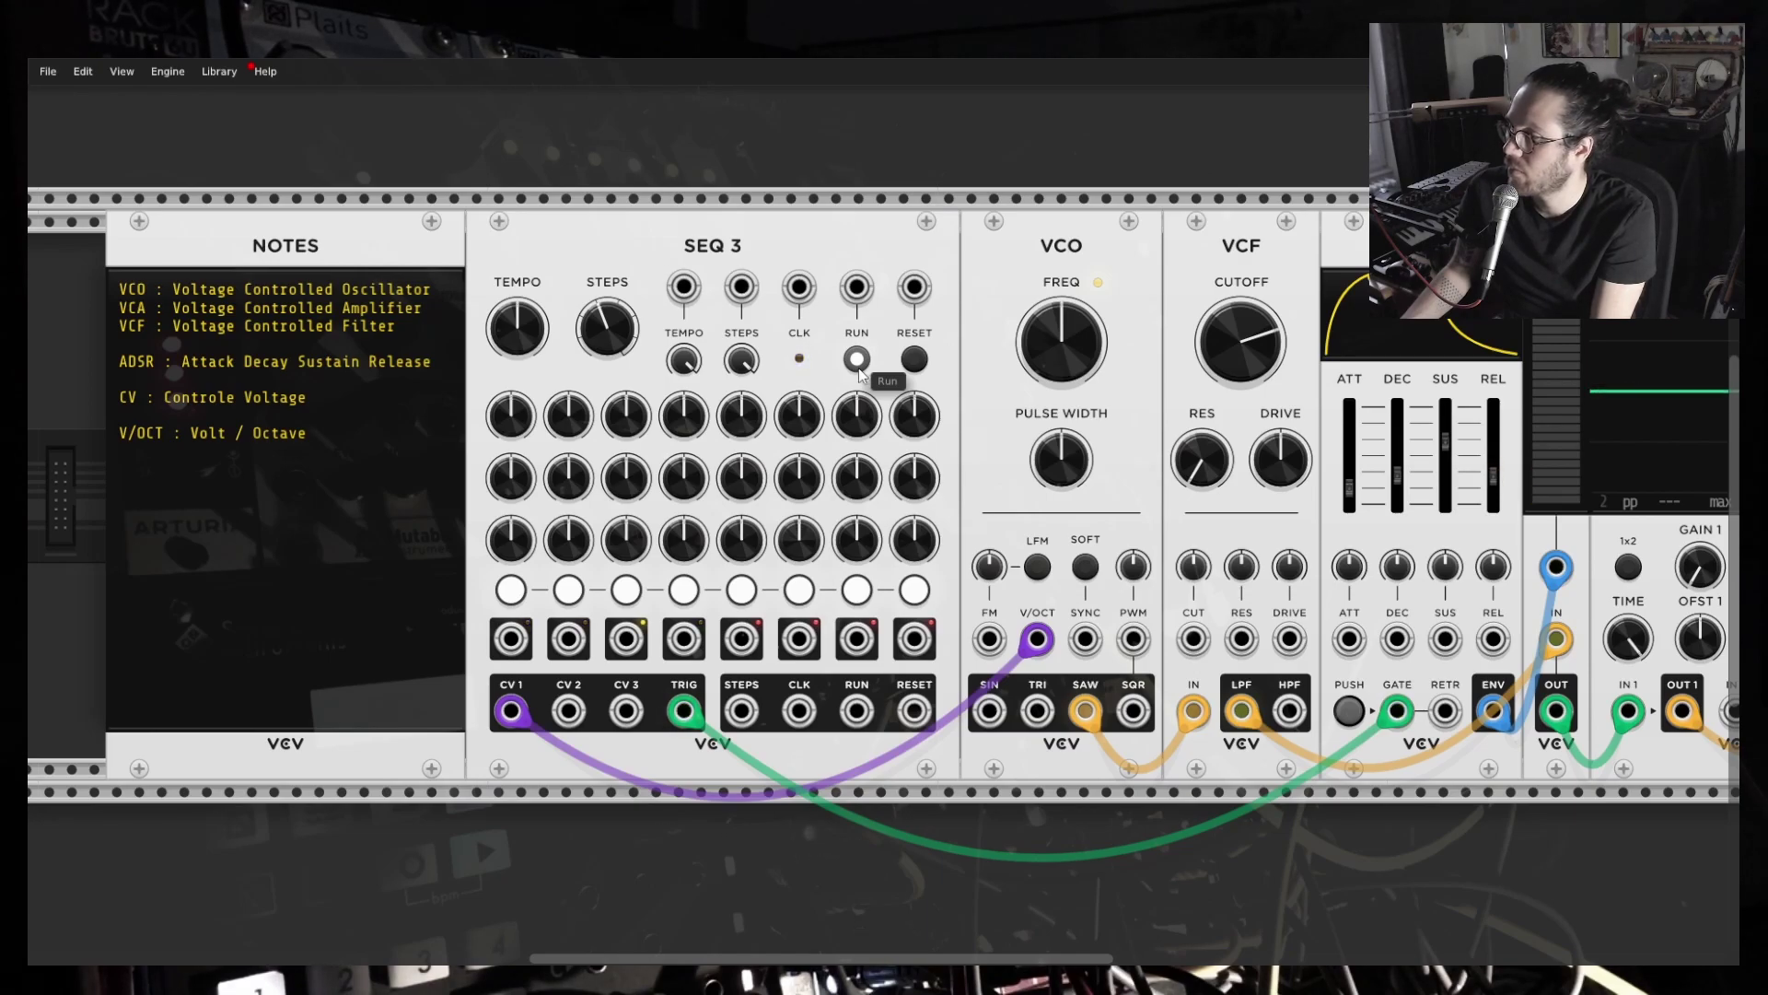
left_click_drag(1397, 475, 1397, 433)
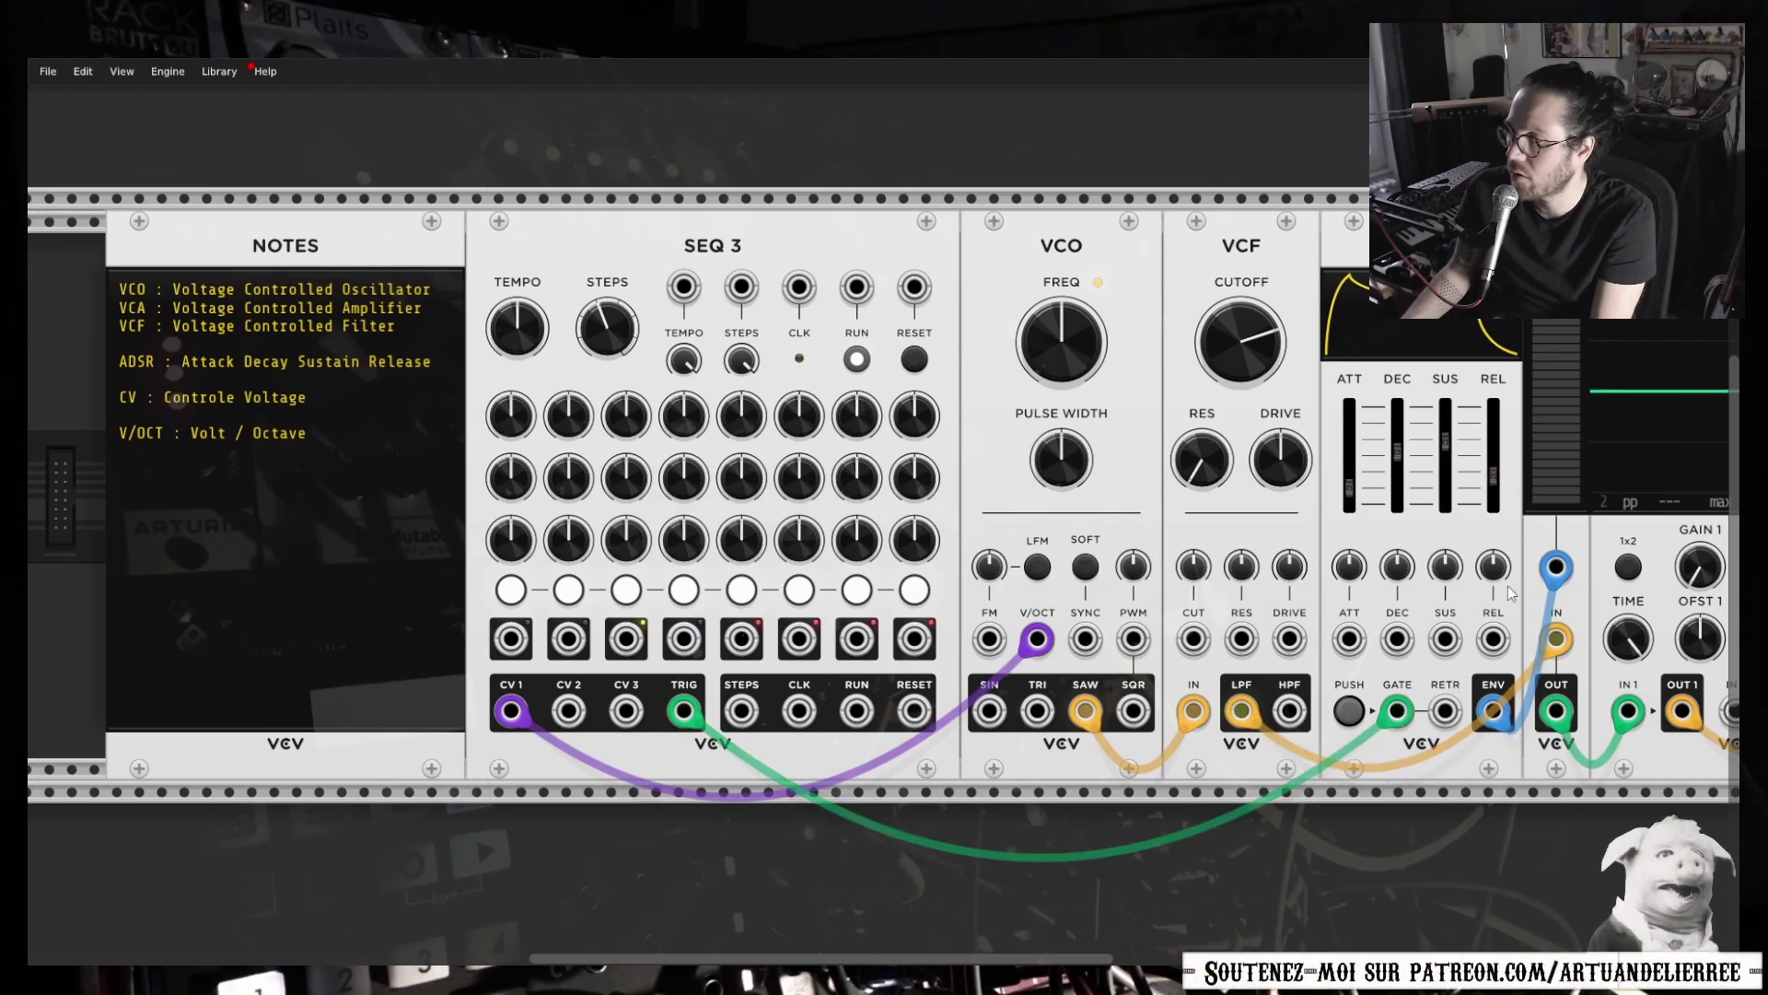
left_click_drag(1445, 443, 1400, 423)
left_click_drag(1493, 475, 1493, 456)
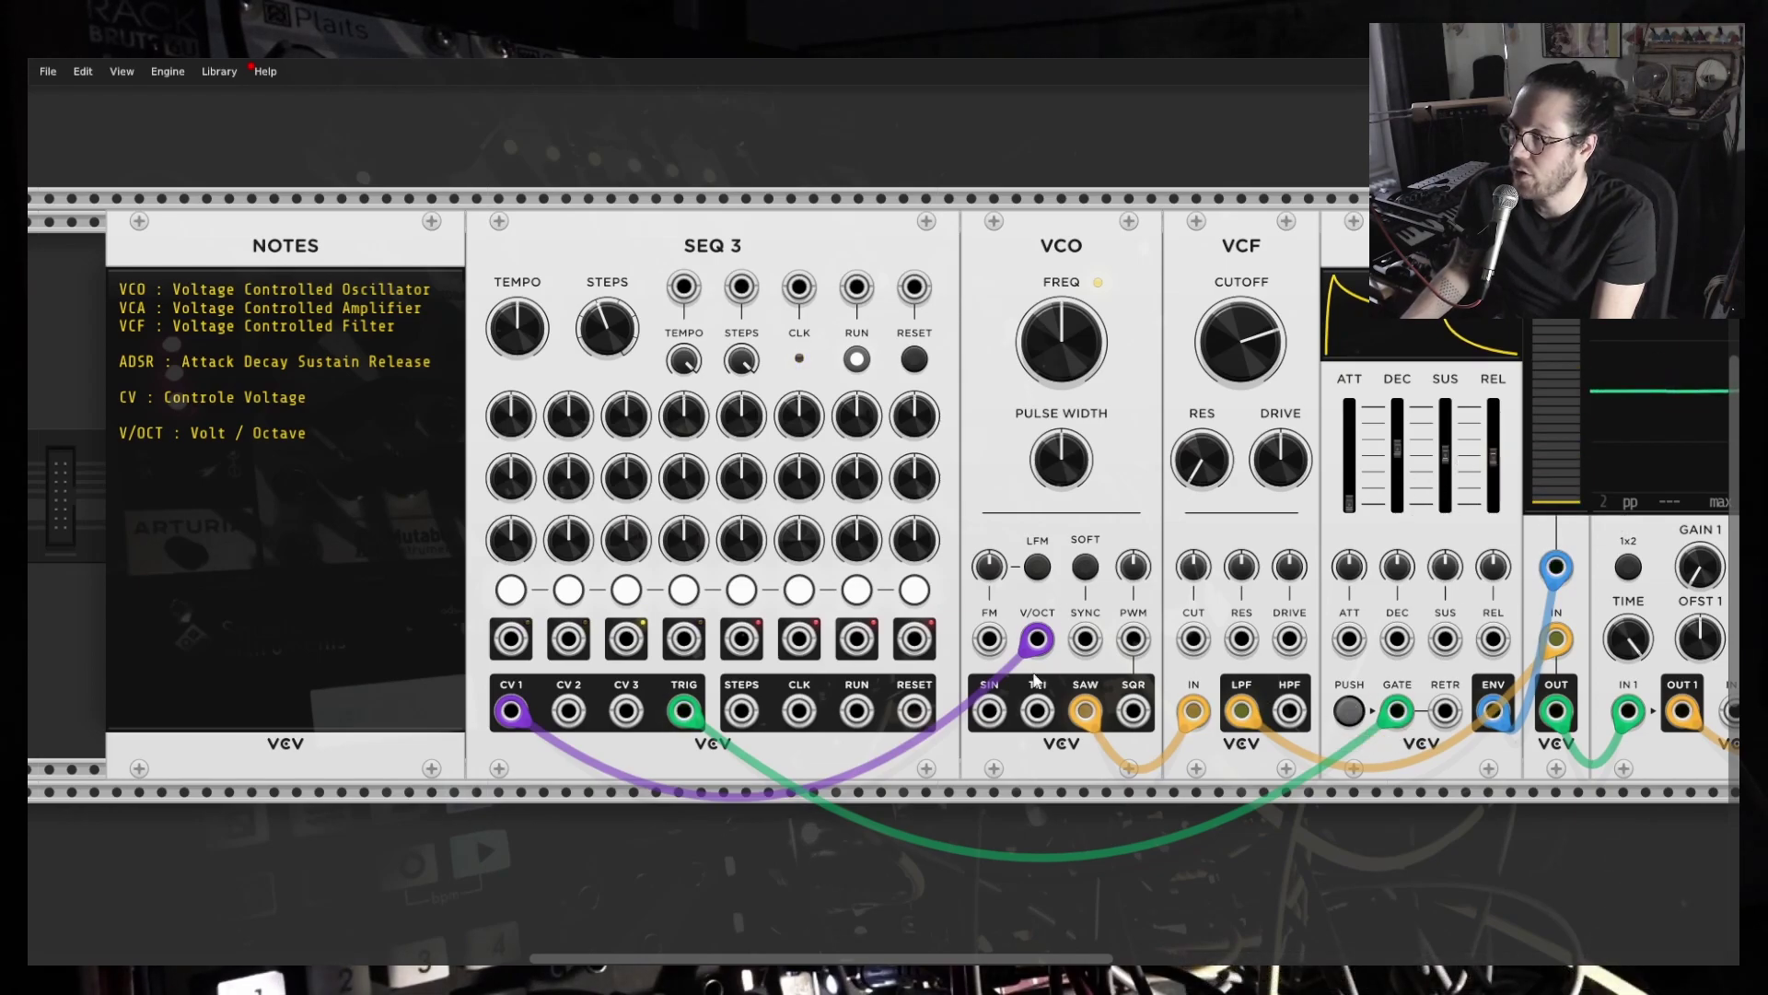
left_click(853, 355)
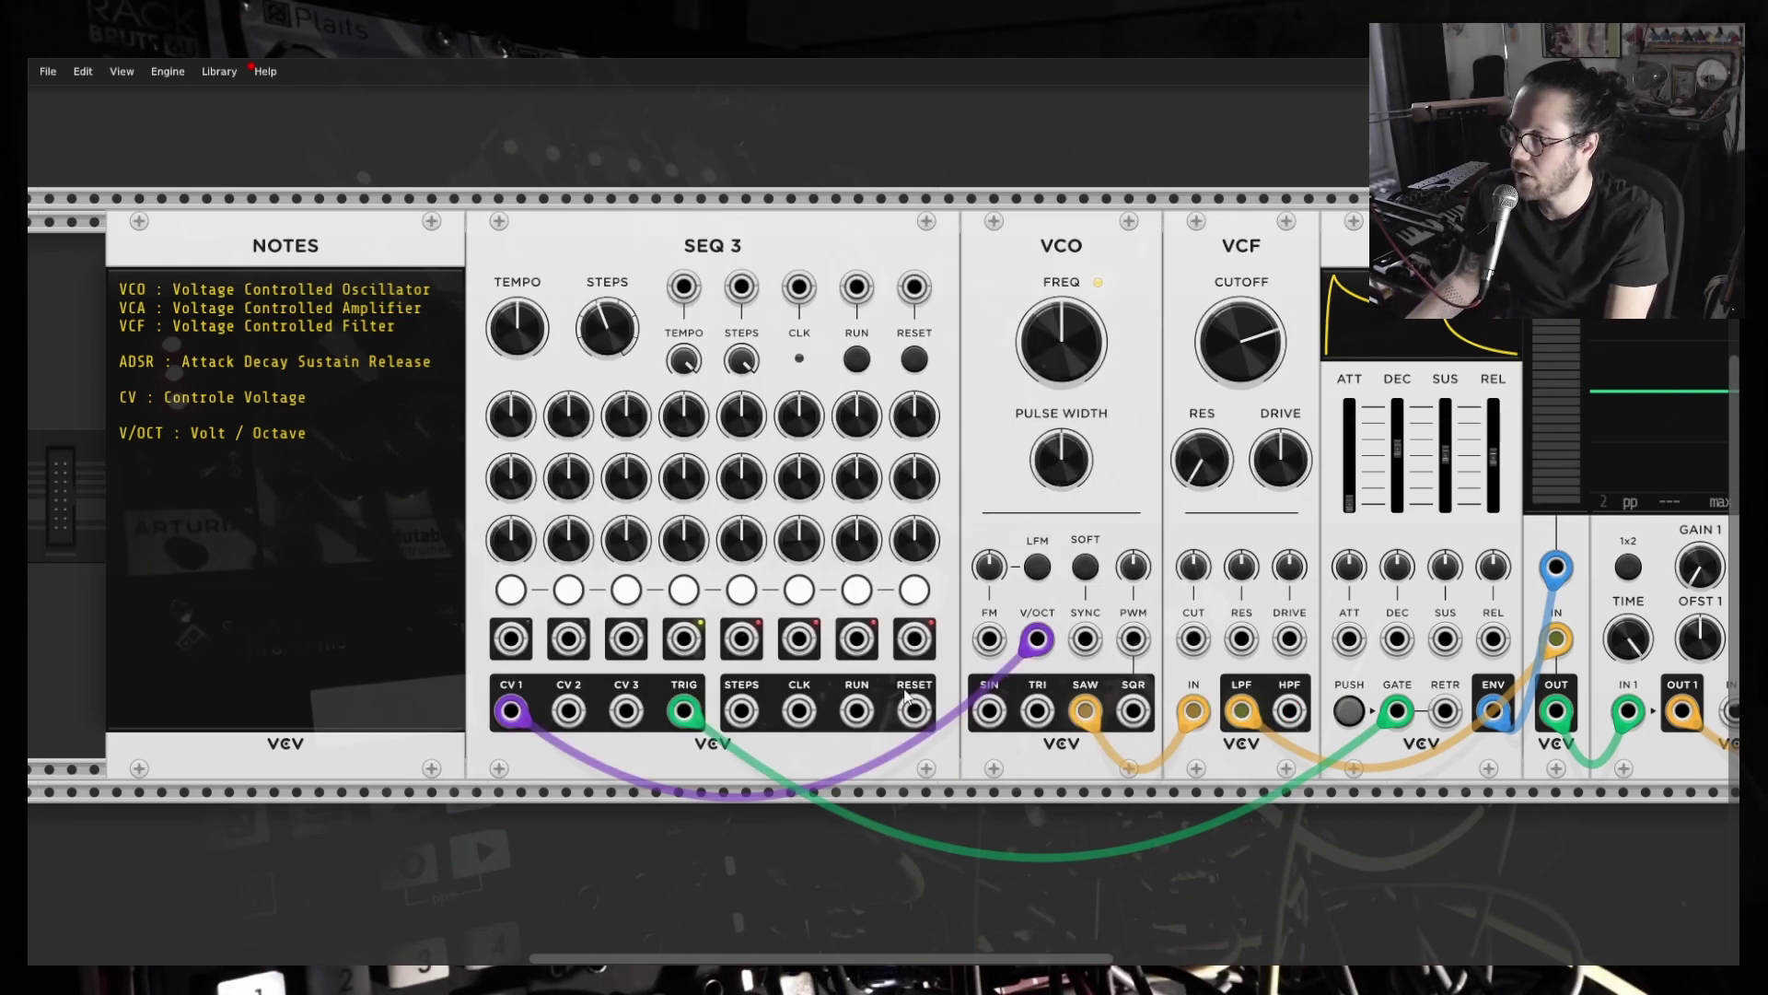
Restart the sequencer and try the ADSR's decay at 10000 ms before returning it to a medium setting.
left_click(857, 360)
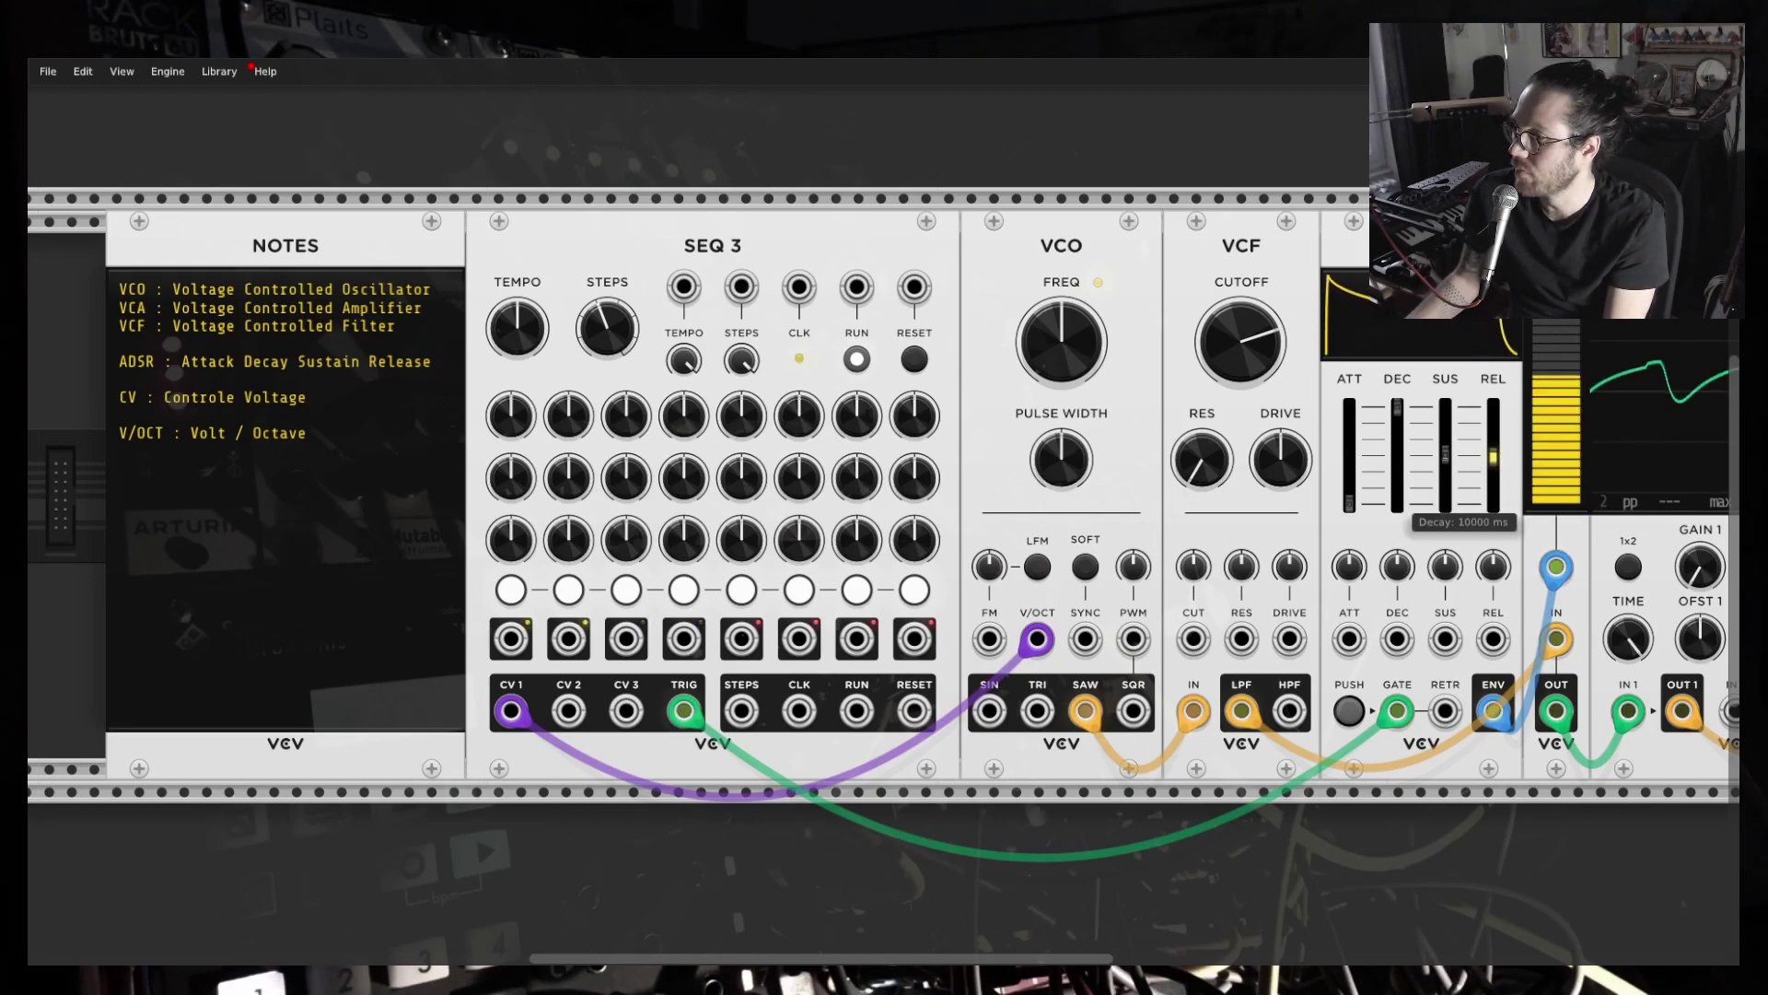
mouse_move(1449, 454)
left_click_drag(1397, 451, 1397, 405)
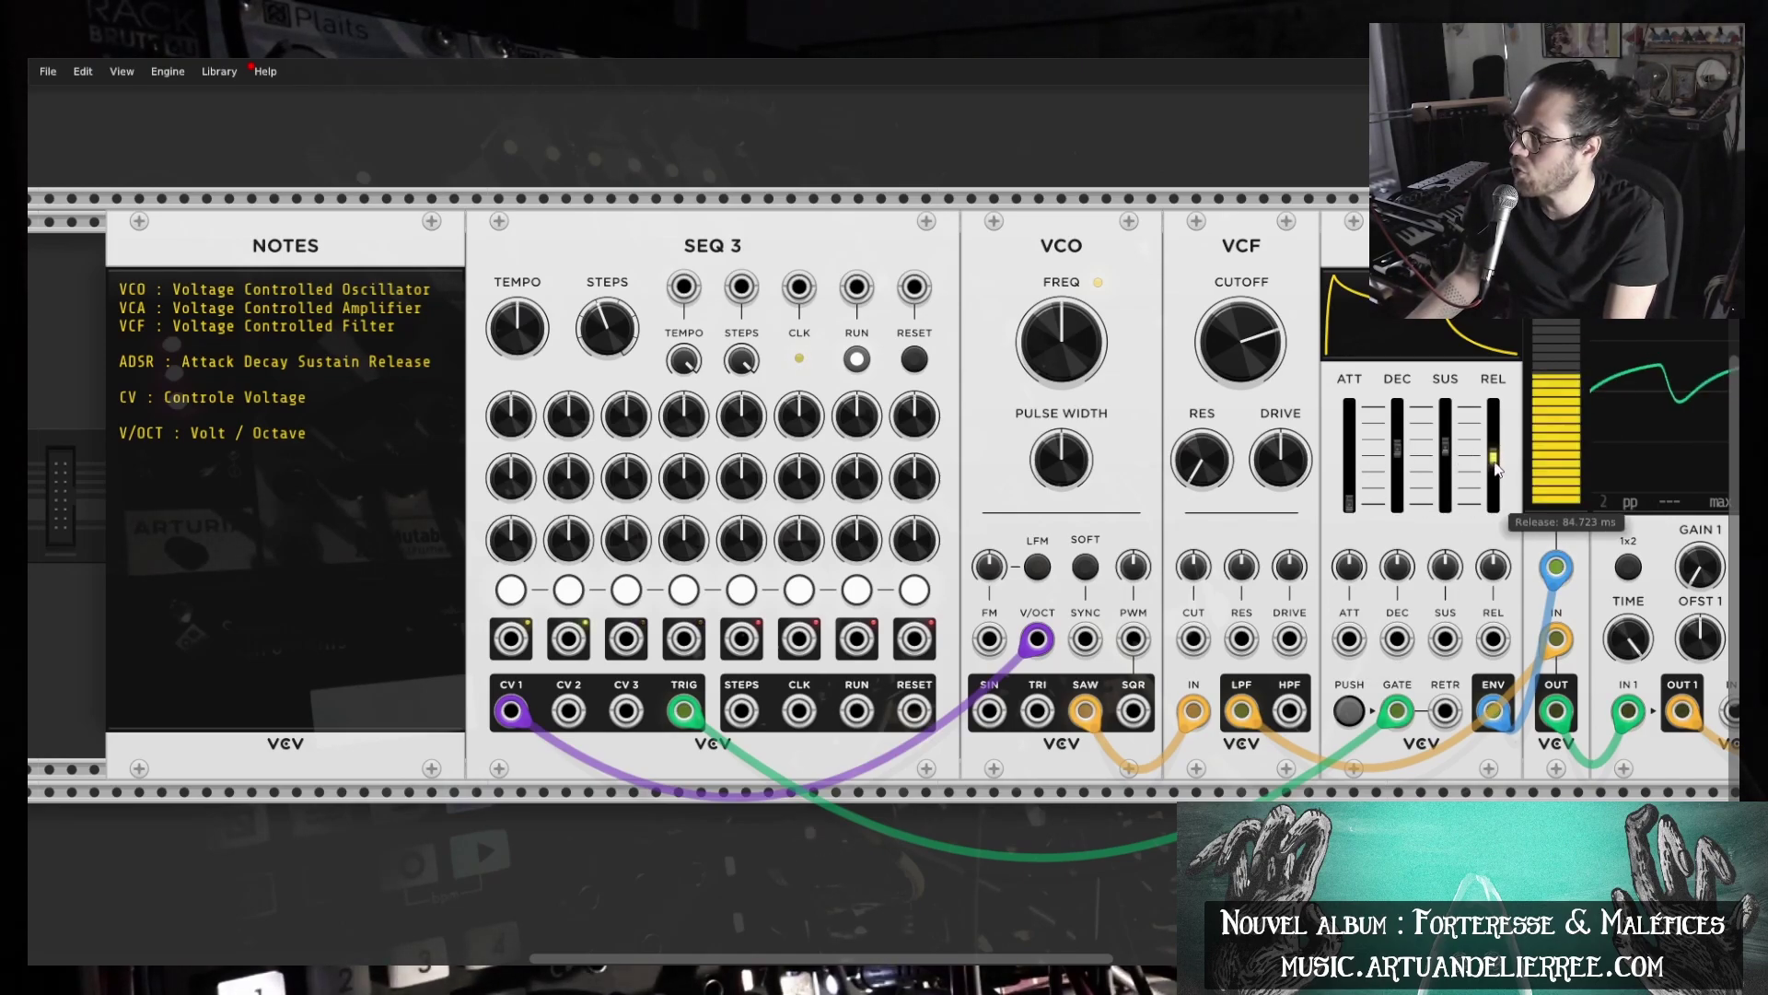
Try a 1 ms release and a slower attack on the ADSR, and settle on minimum attack with a fairly short release.
left_click_drag(1493, 456, 1493, 495)
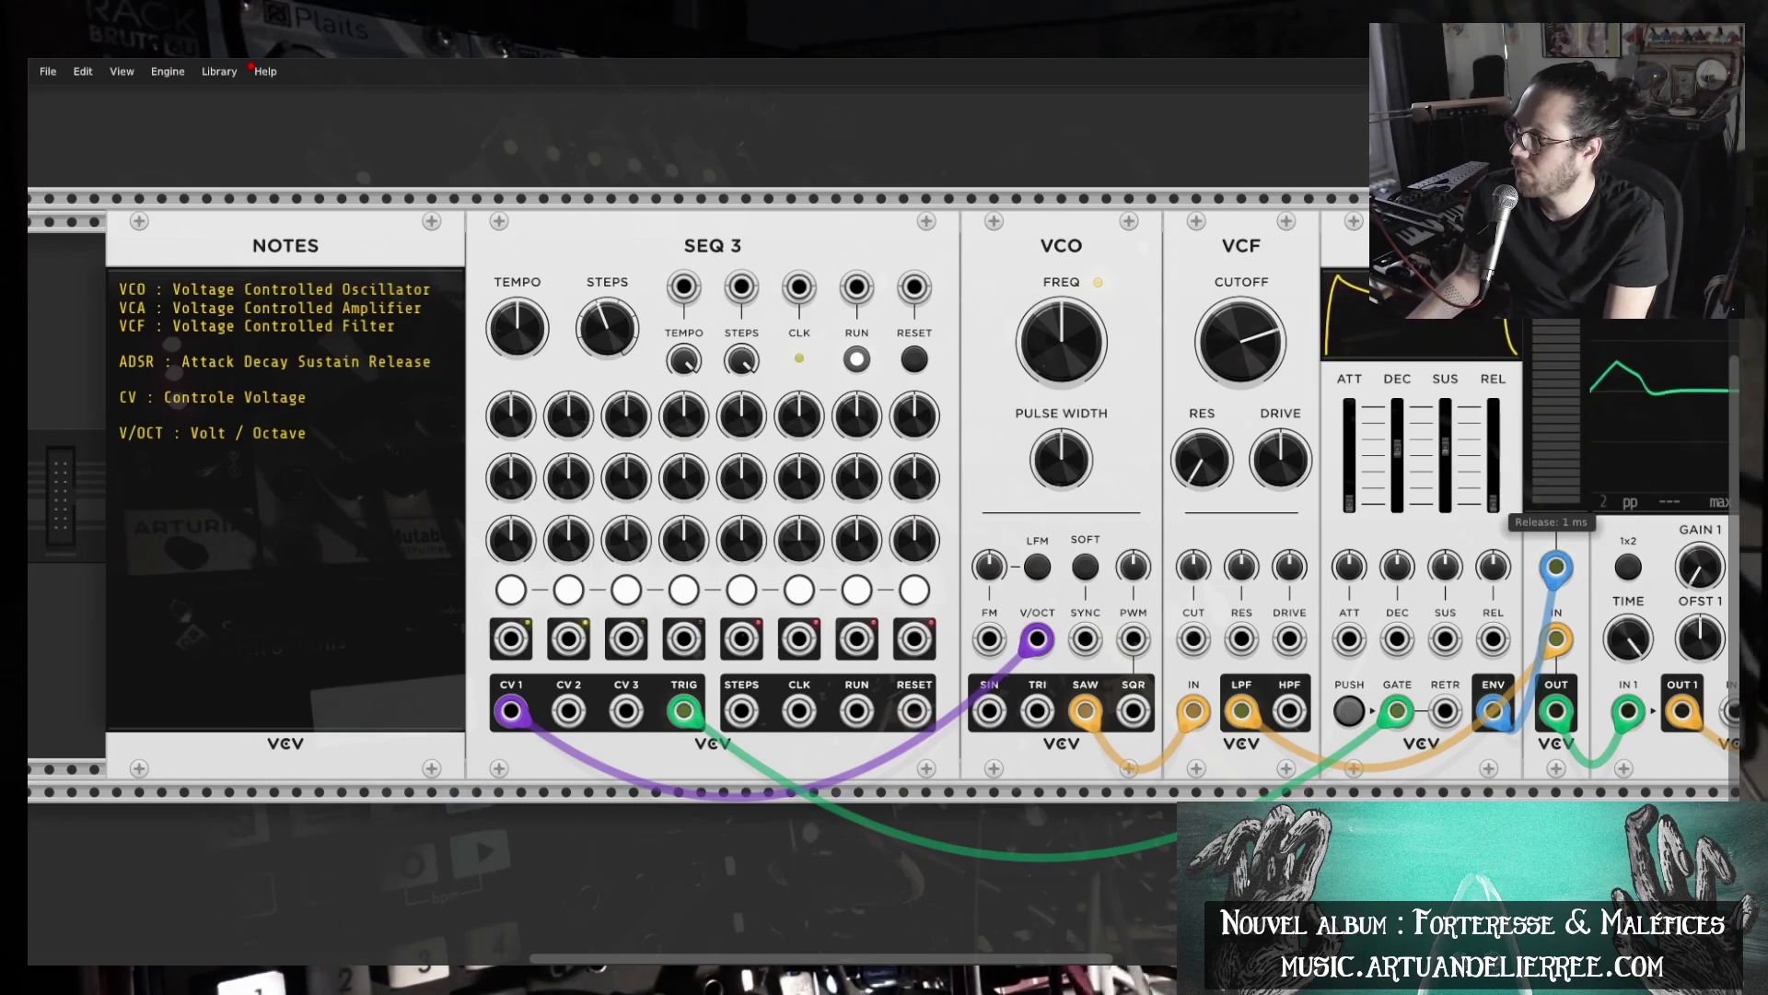
left_click_drag(1354, 481, 1350, 468)
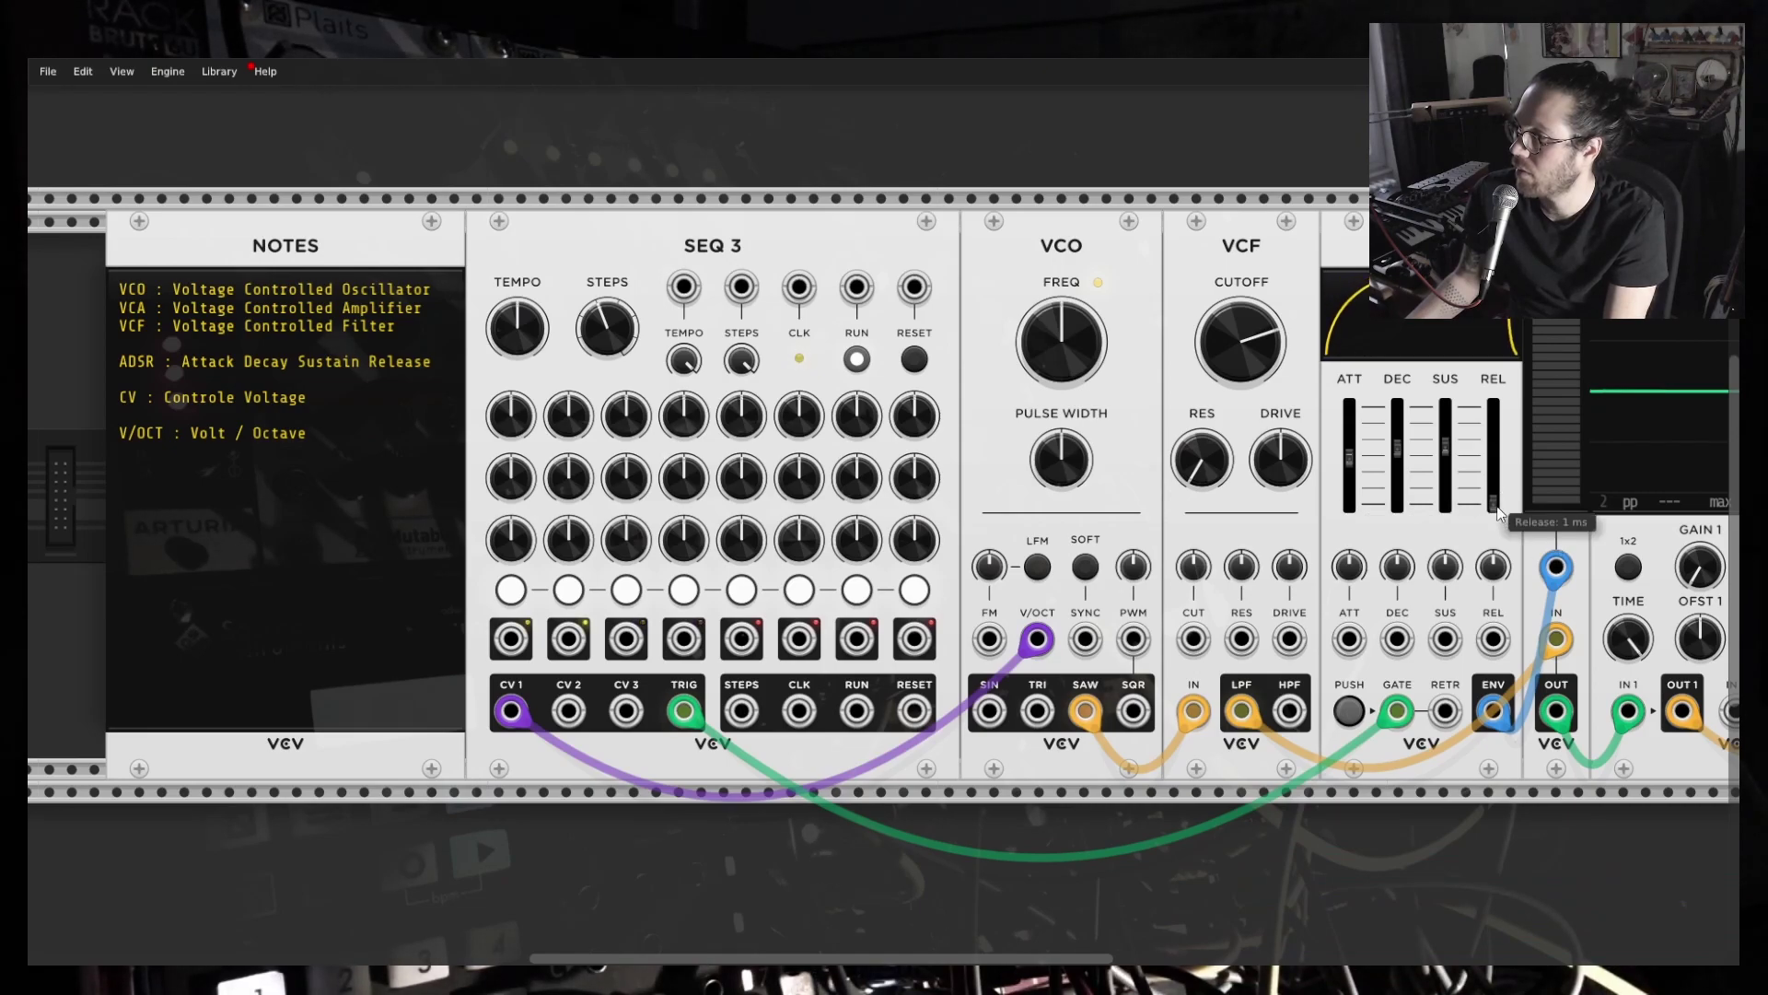
left_click_drag(1488, 521, 1489, 516)
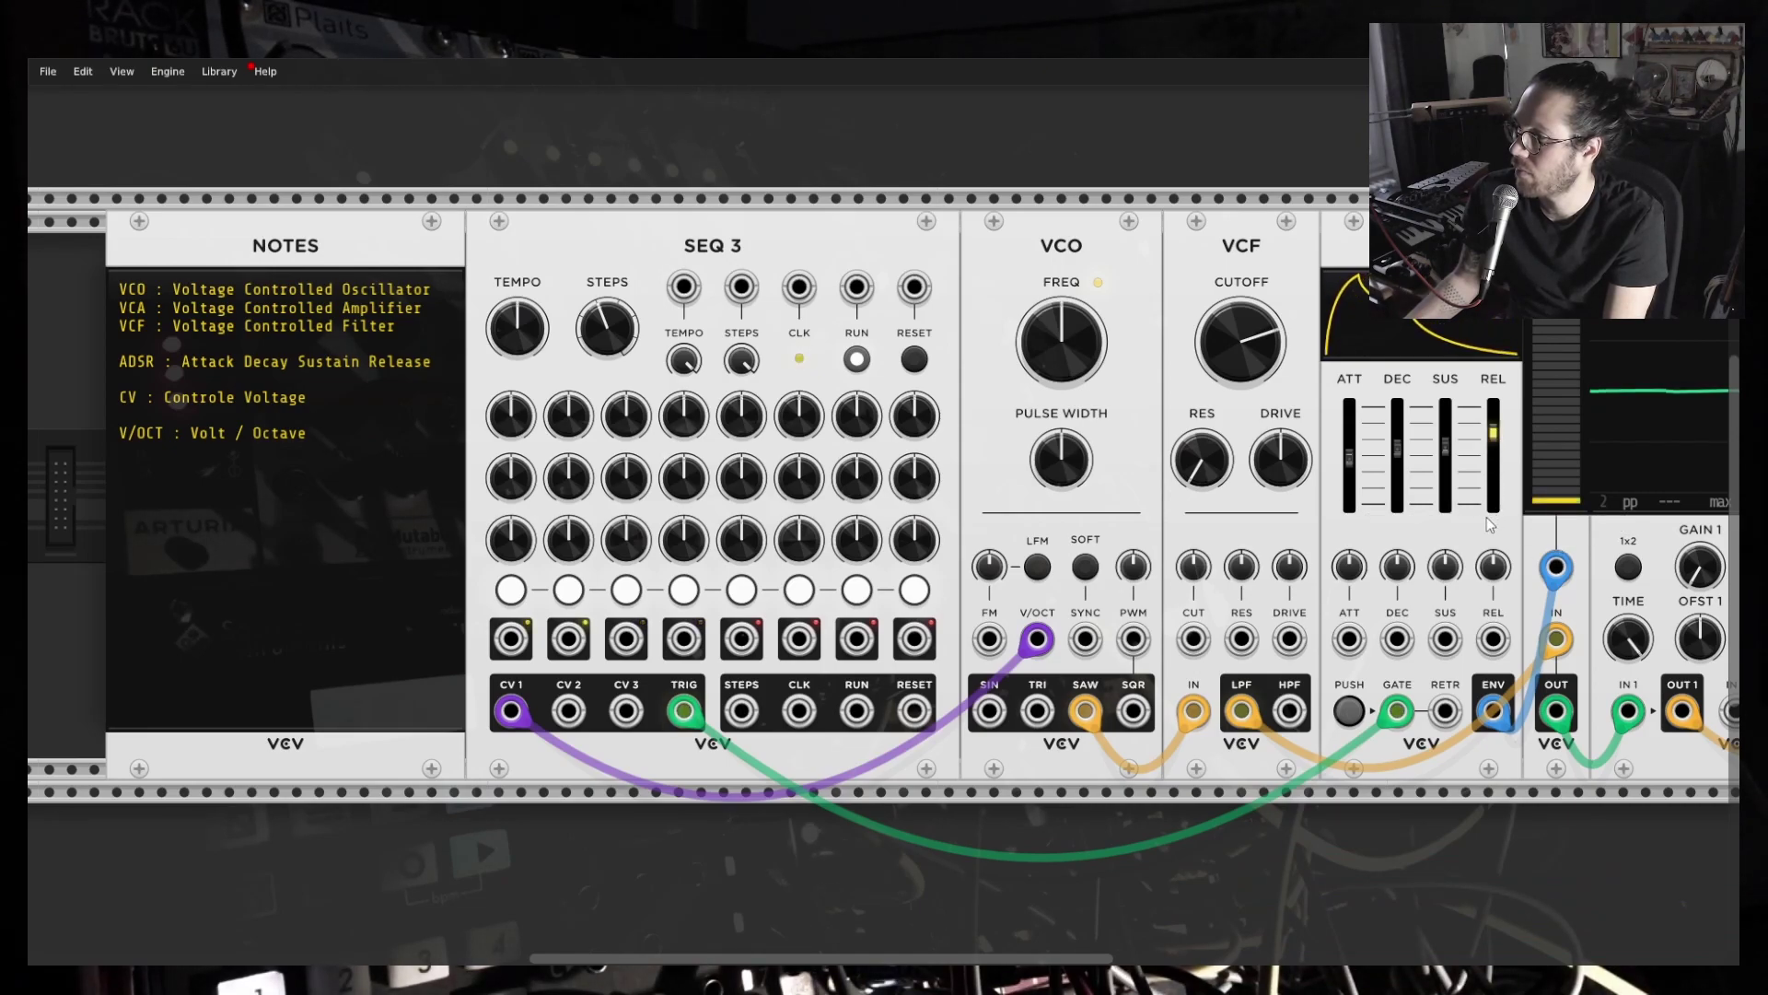
left_click_drag(1349, 461, 1493, 467)
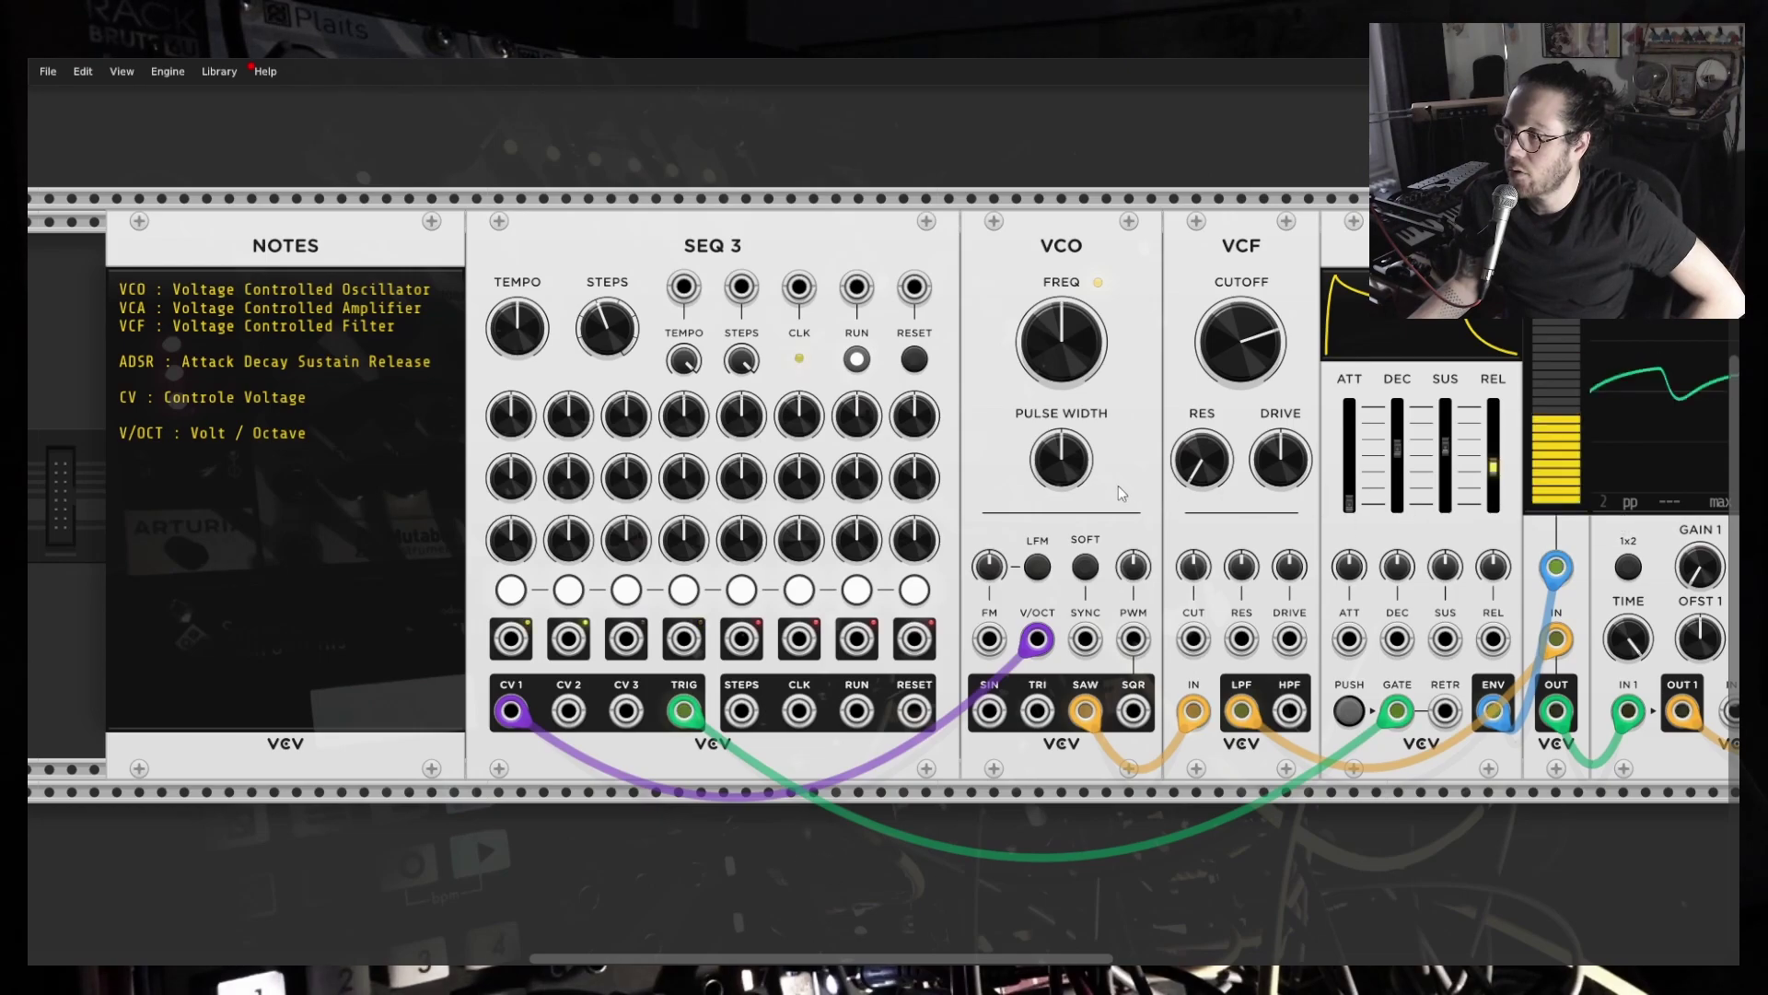
Switch the SEQ 3 step 3 trigger off and back on twice.
left_click(629, 592)
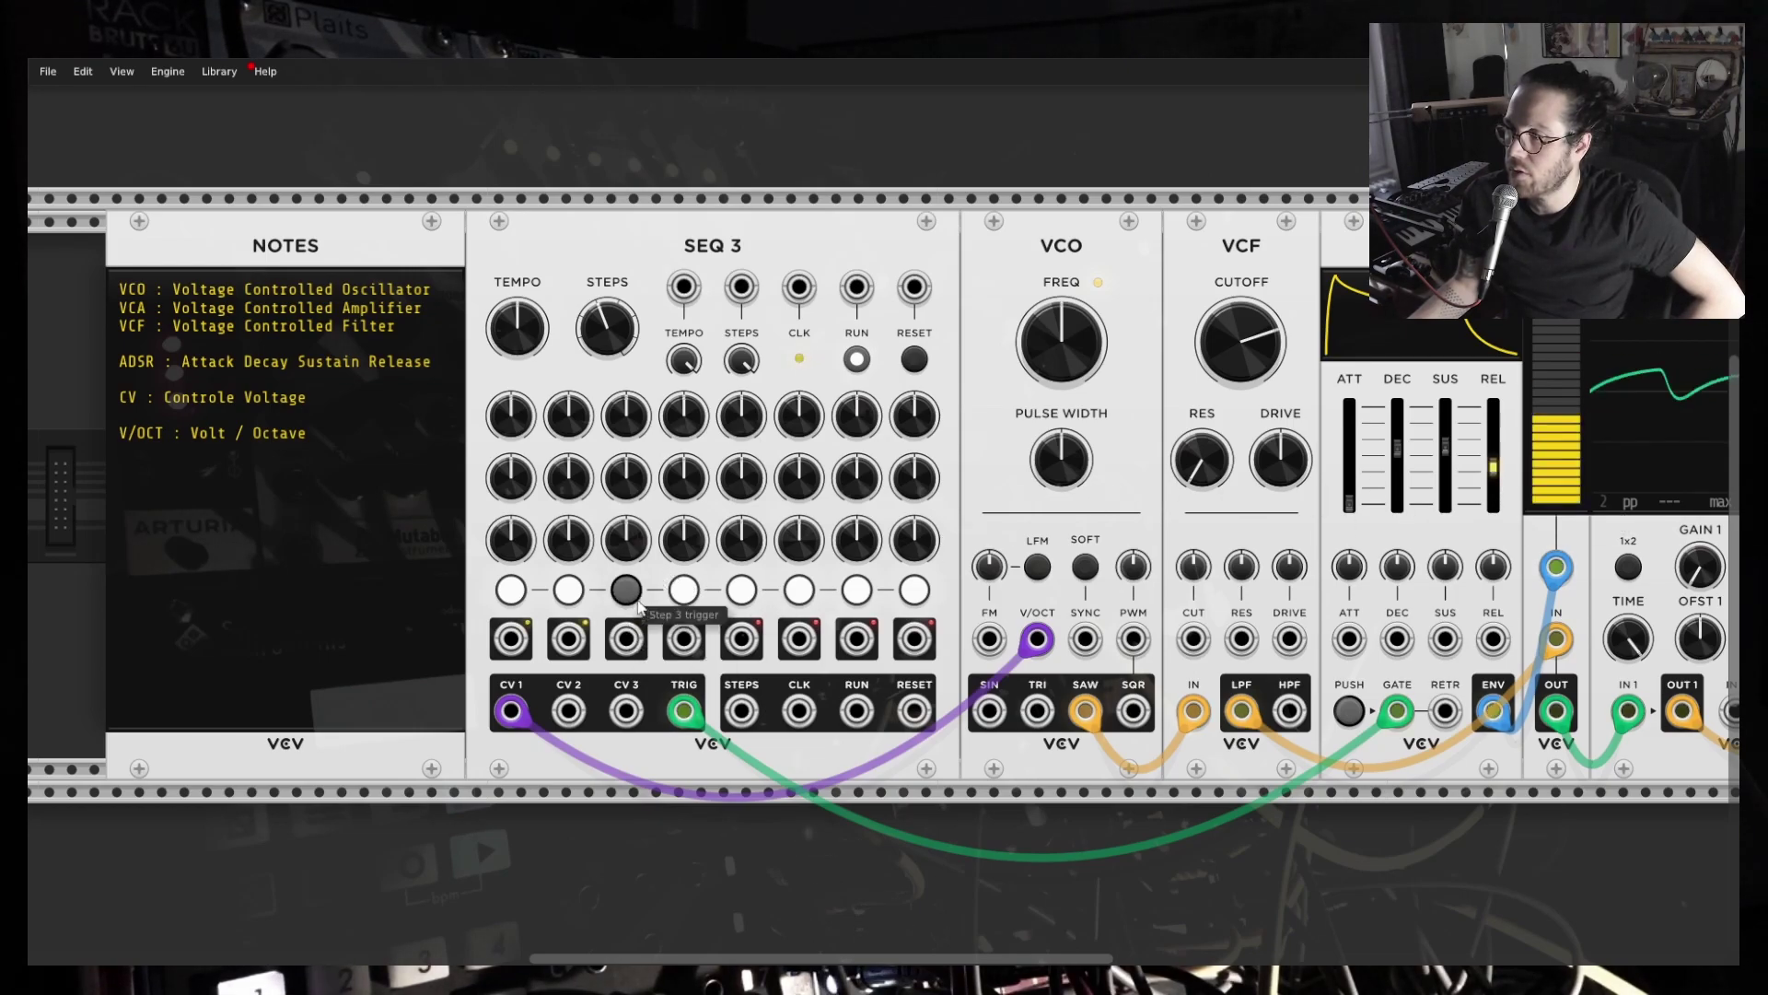
left_click(628, 591)
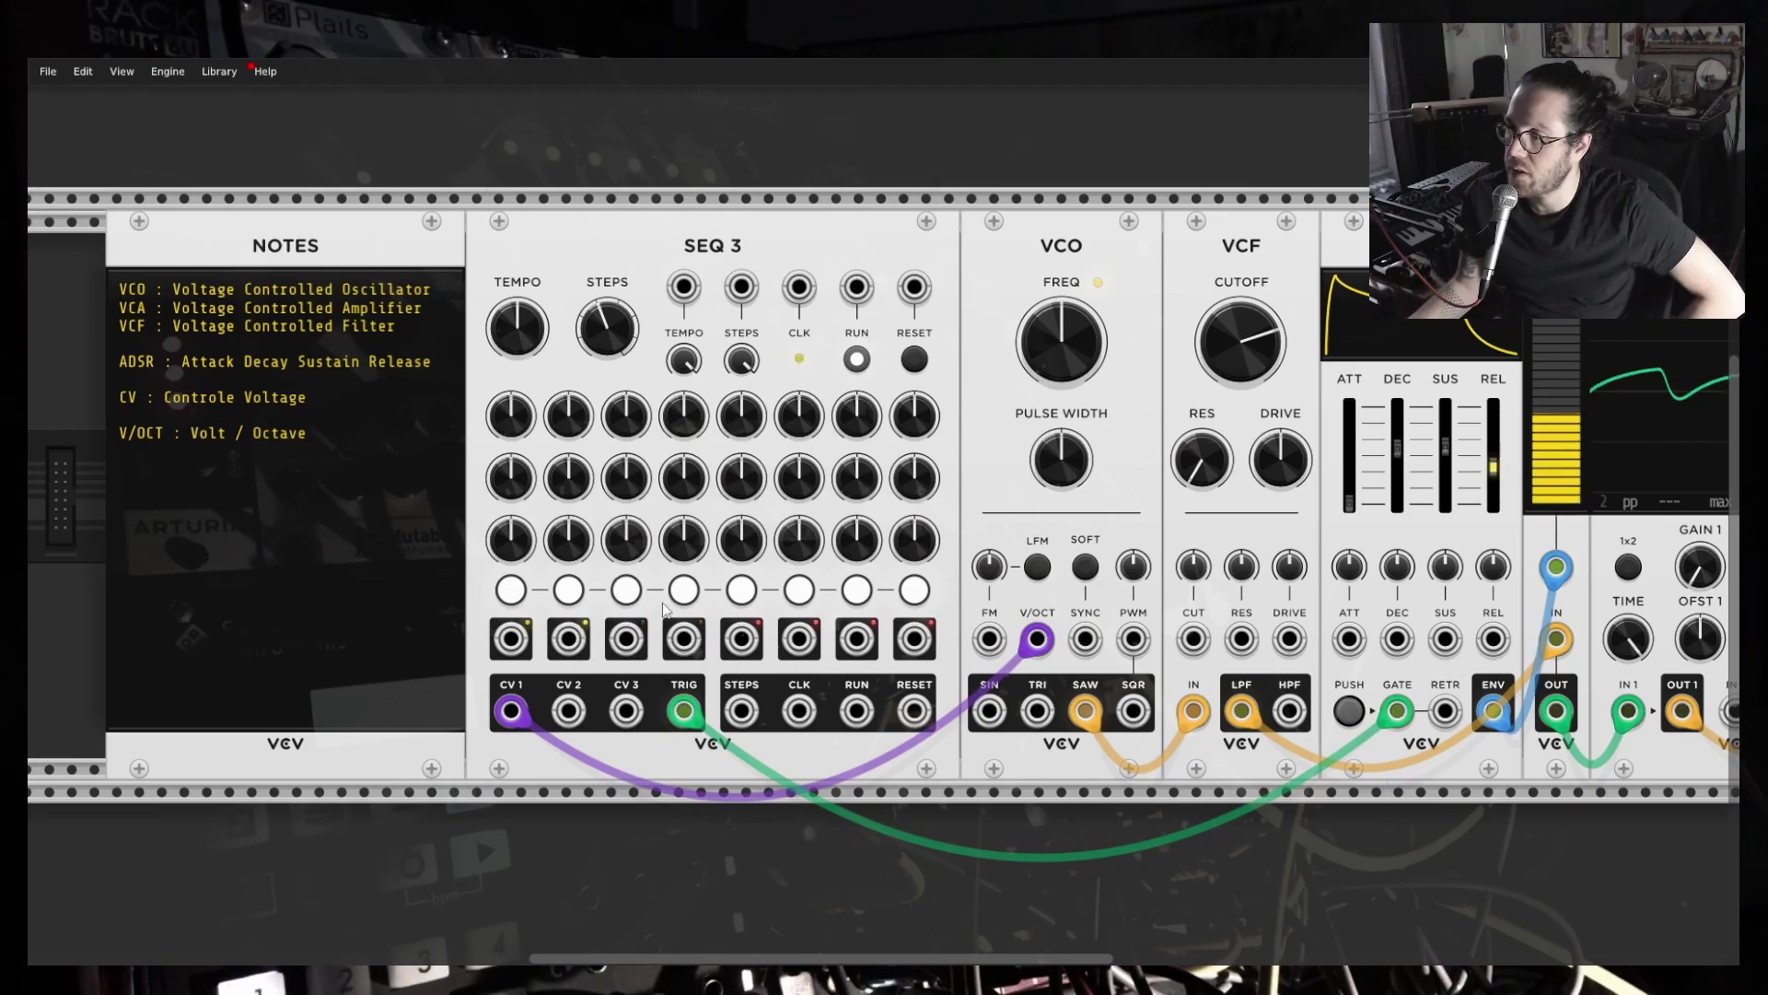
left_click(631, 598)
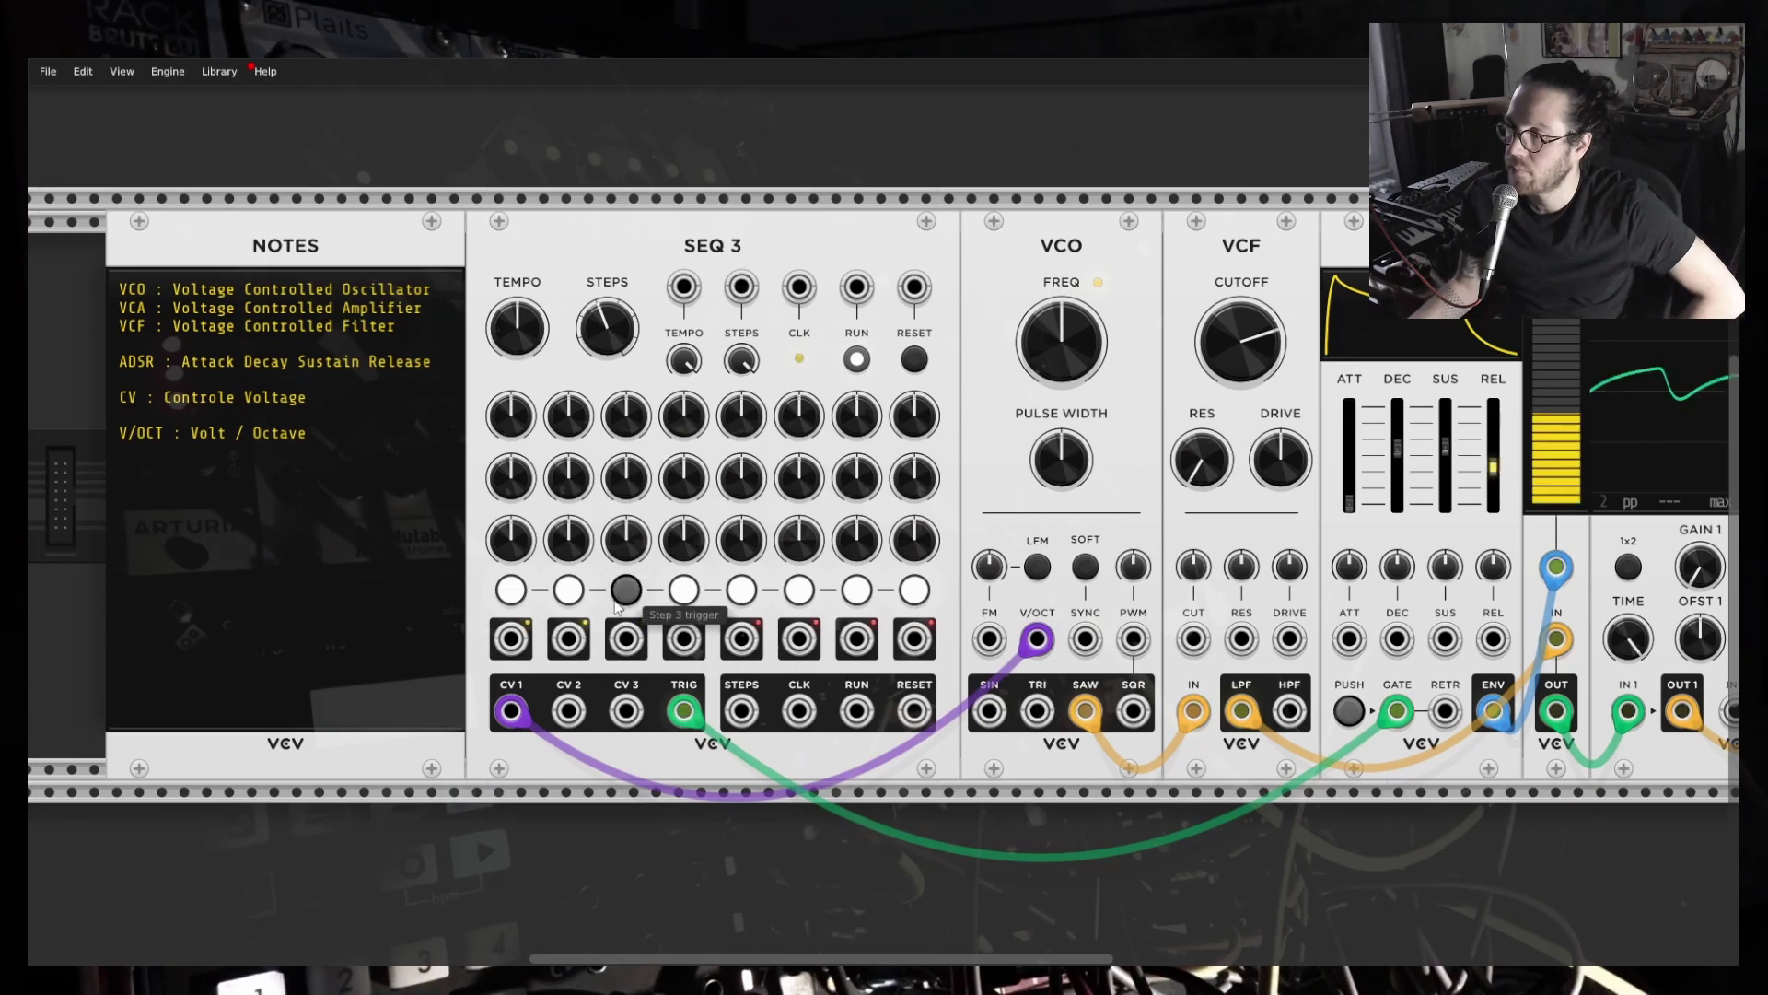
left_click(639, 601)
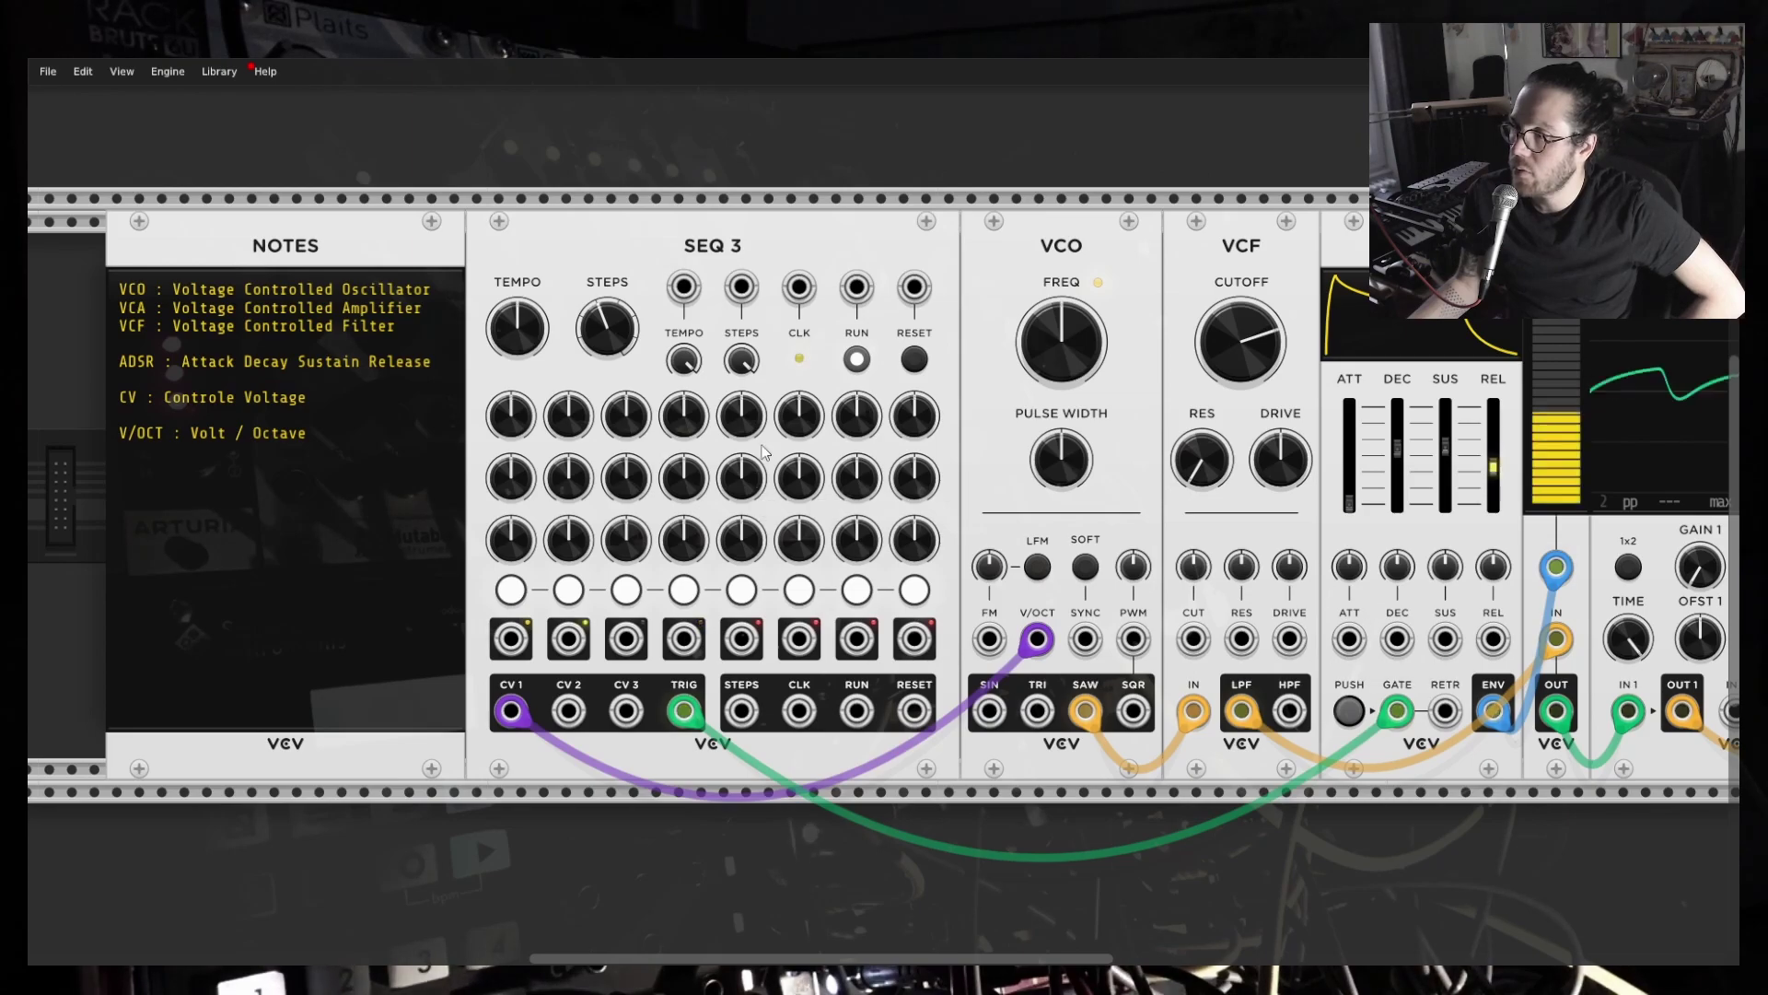
Stop SEQ 3, give the first four CV 1 steps different voltages with step 1 at about -1.06 V, and run the sequence.
left_click(857, 361)
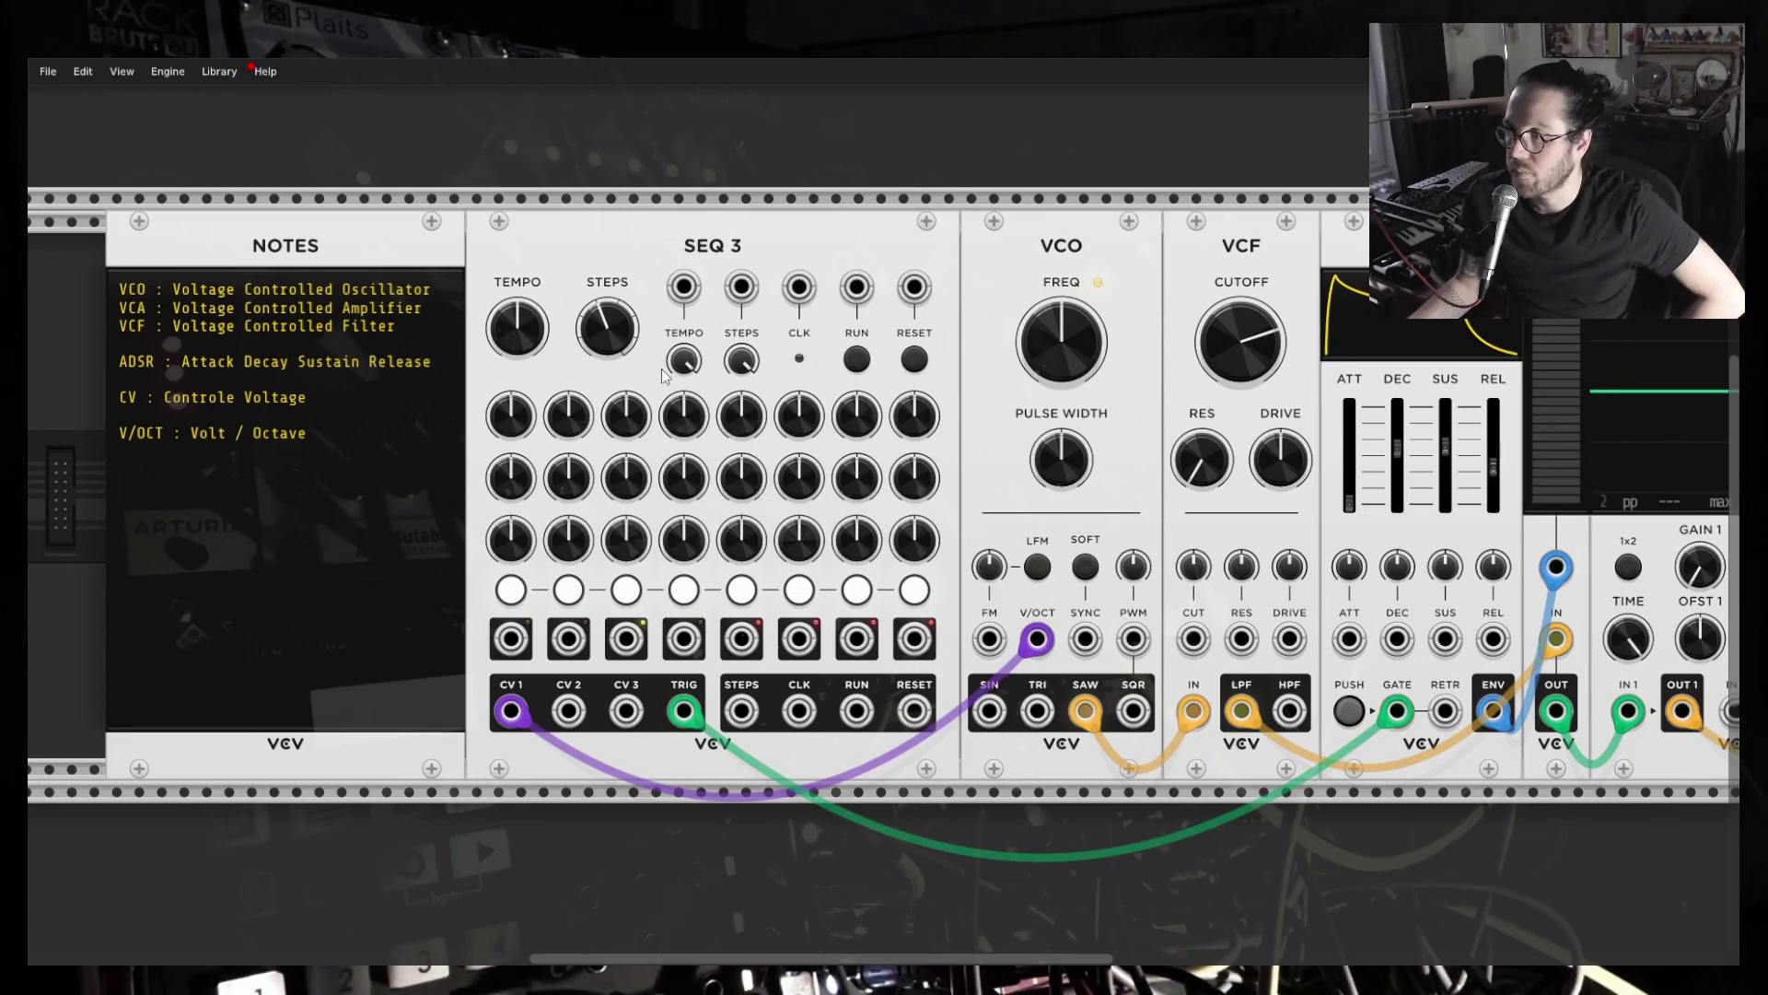
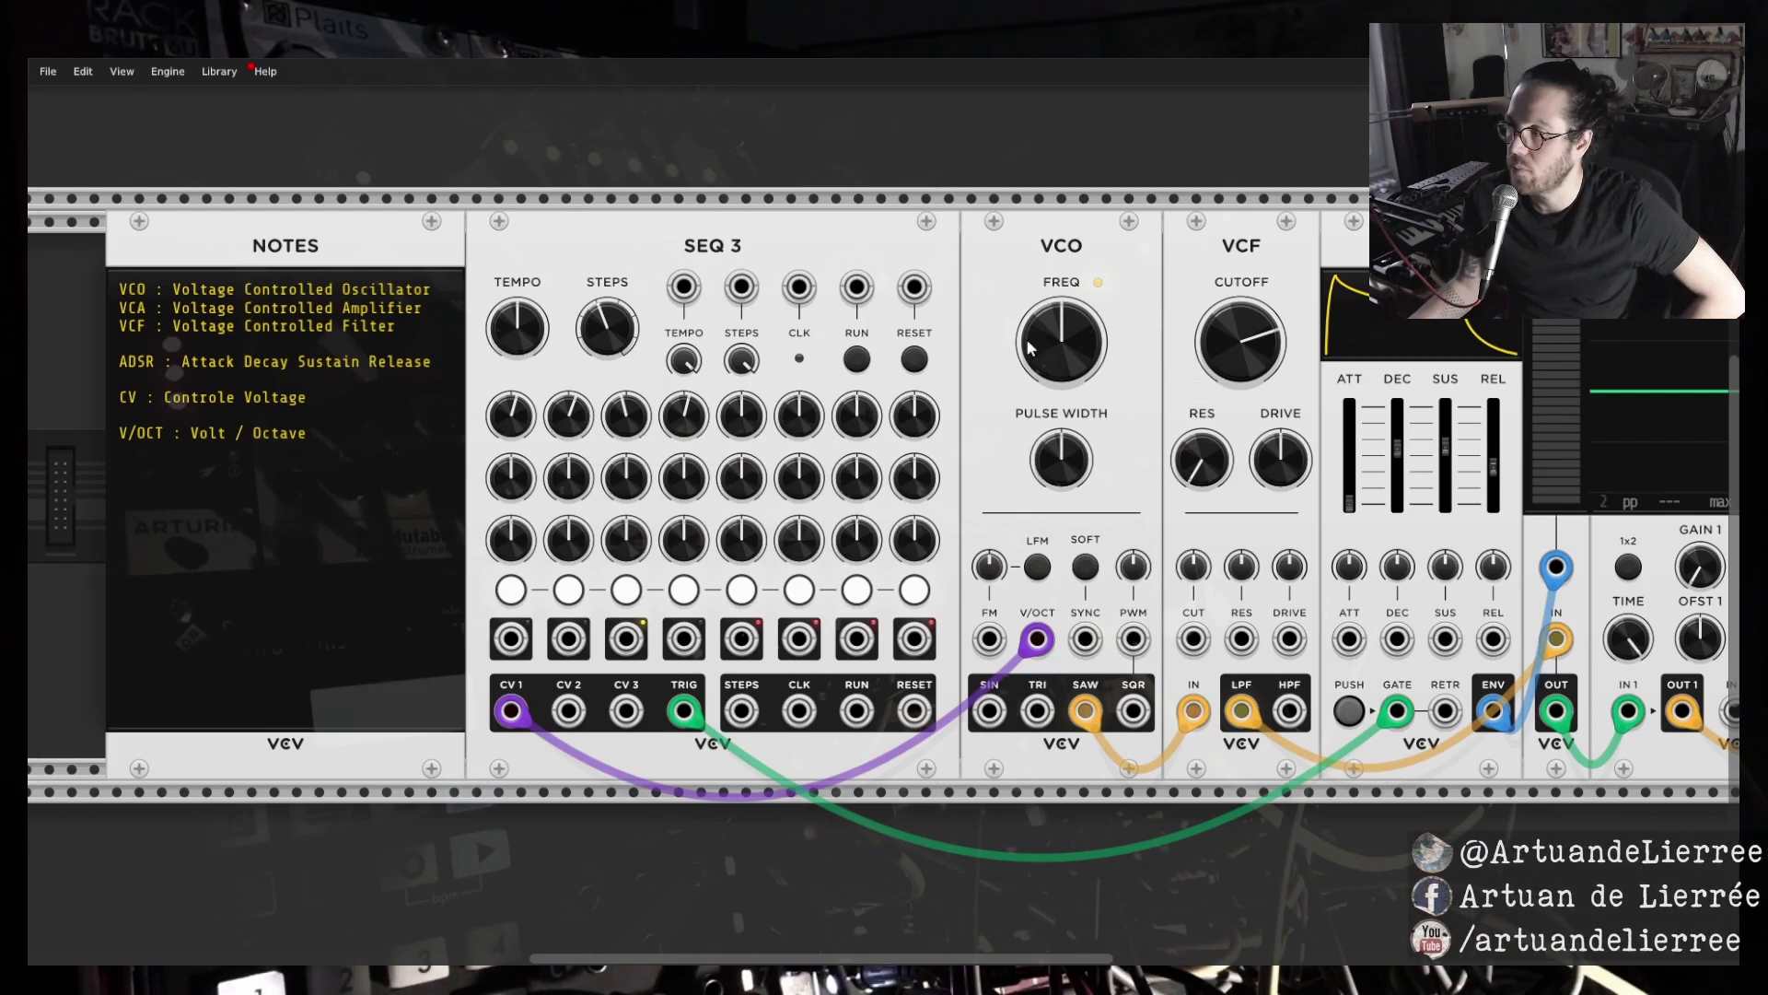
mouse_move(1066, 371)
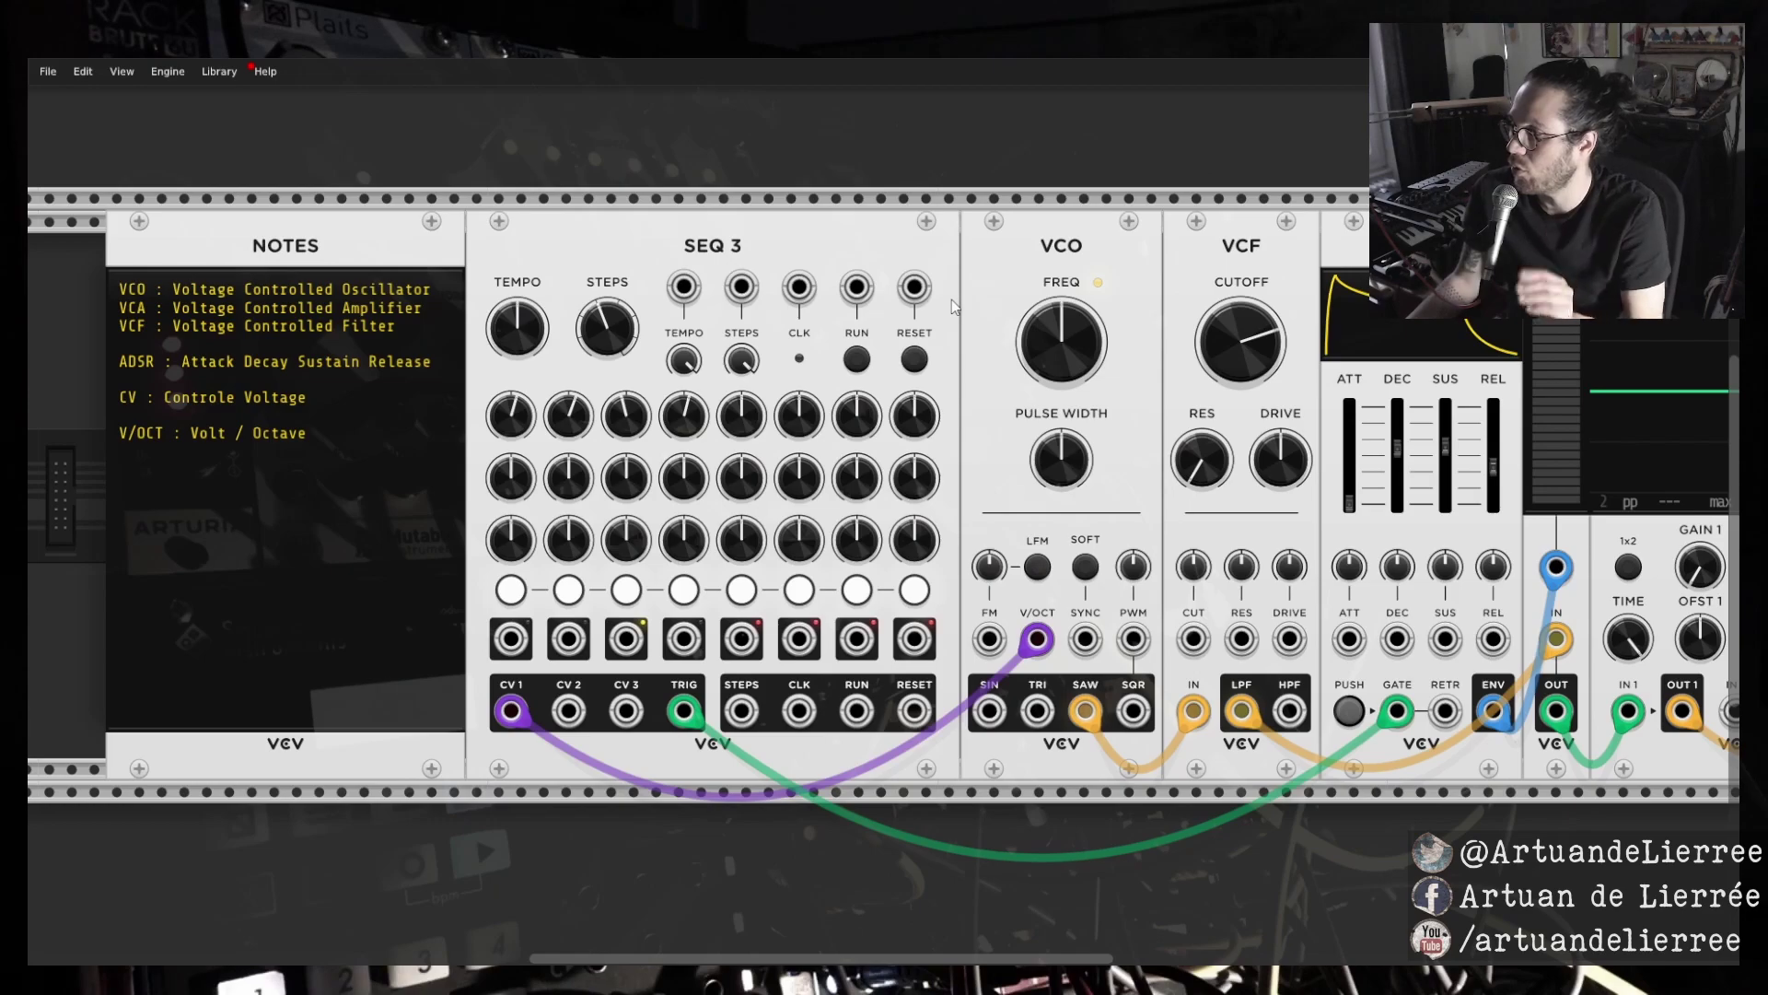
left_click(856, 360)
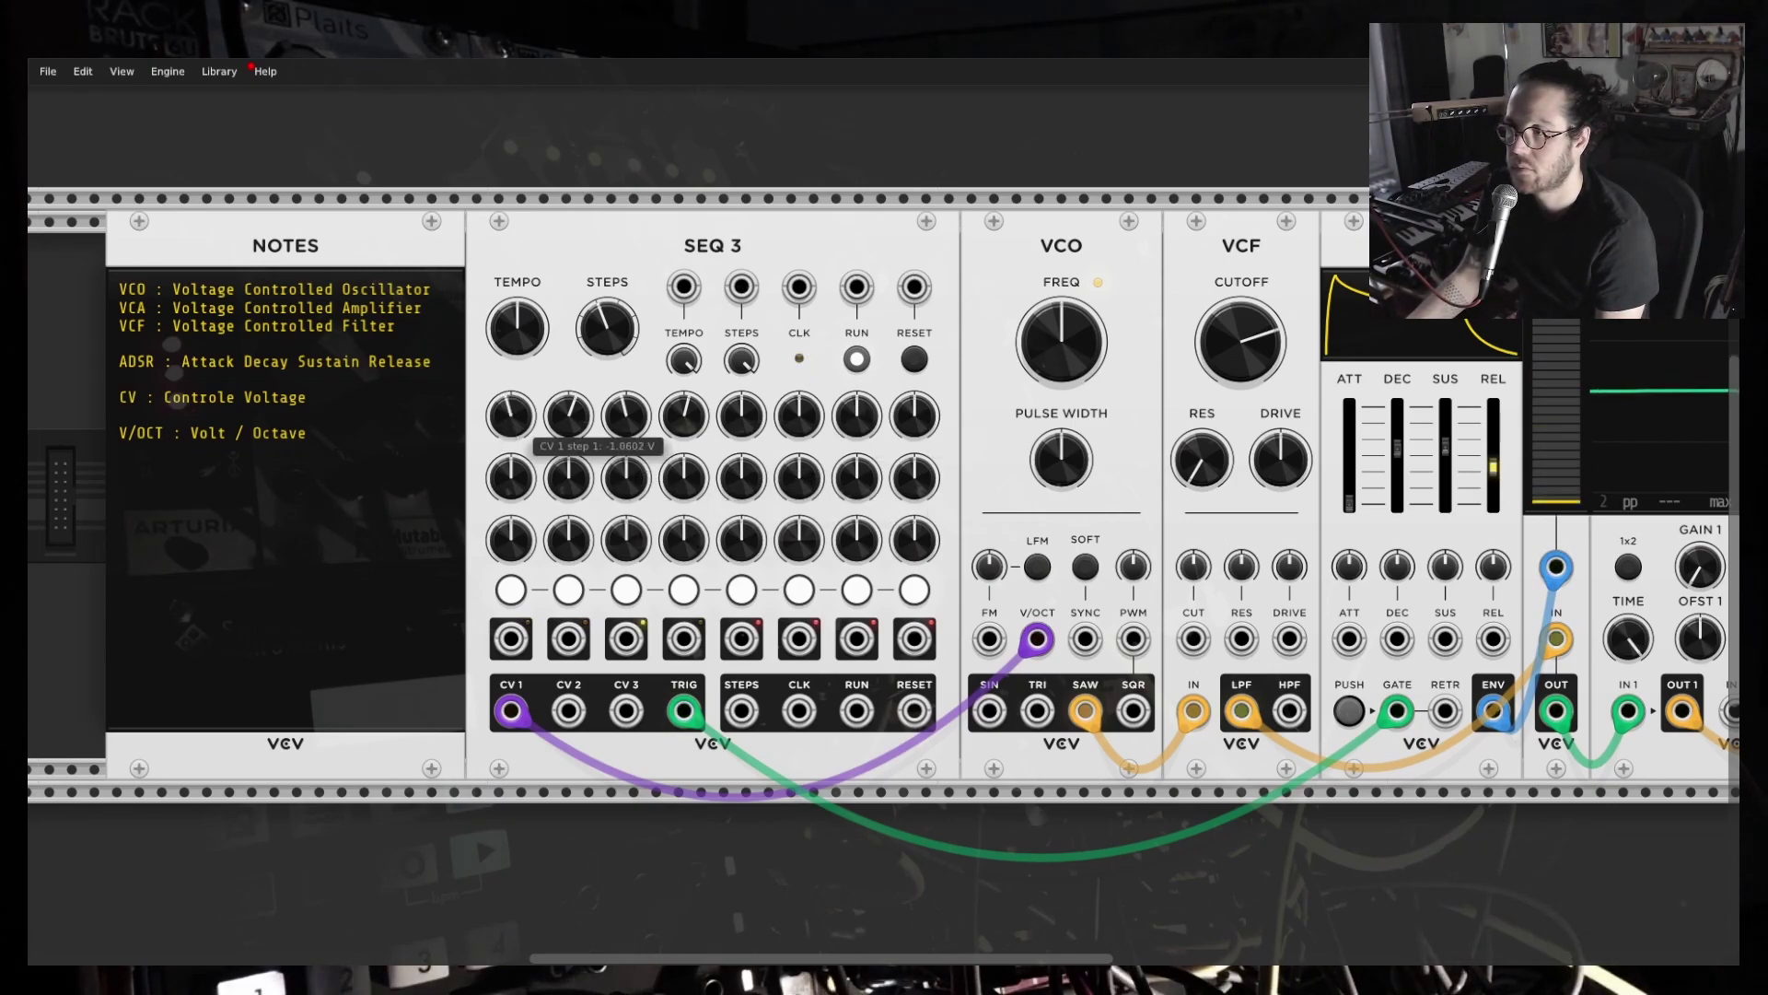
left_click_drag(511, 416, 510, 399)
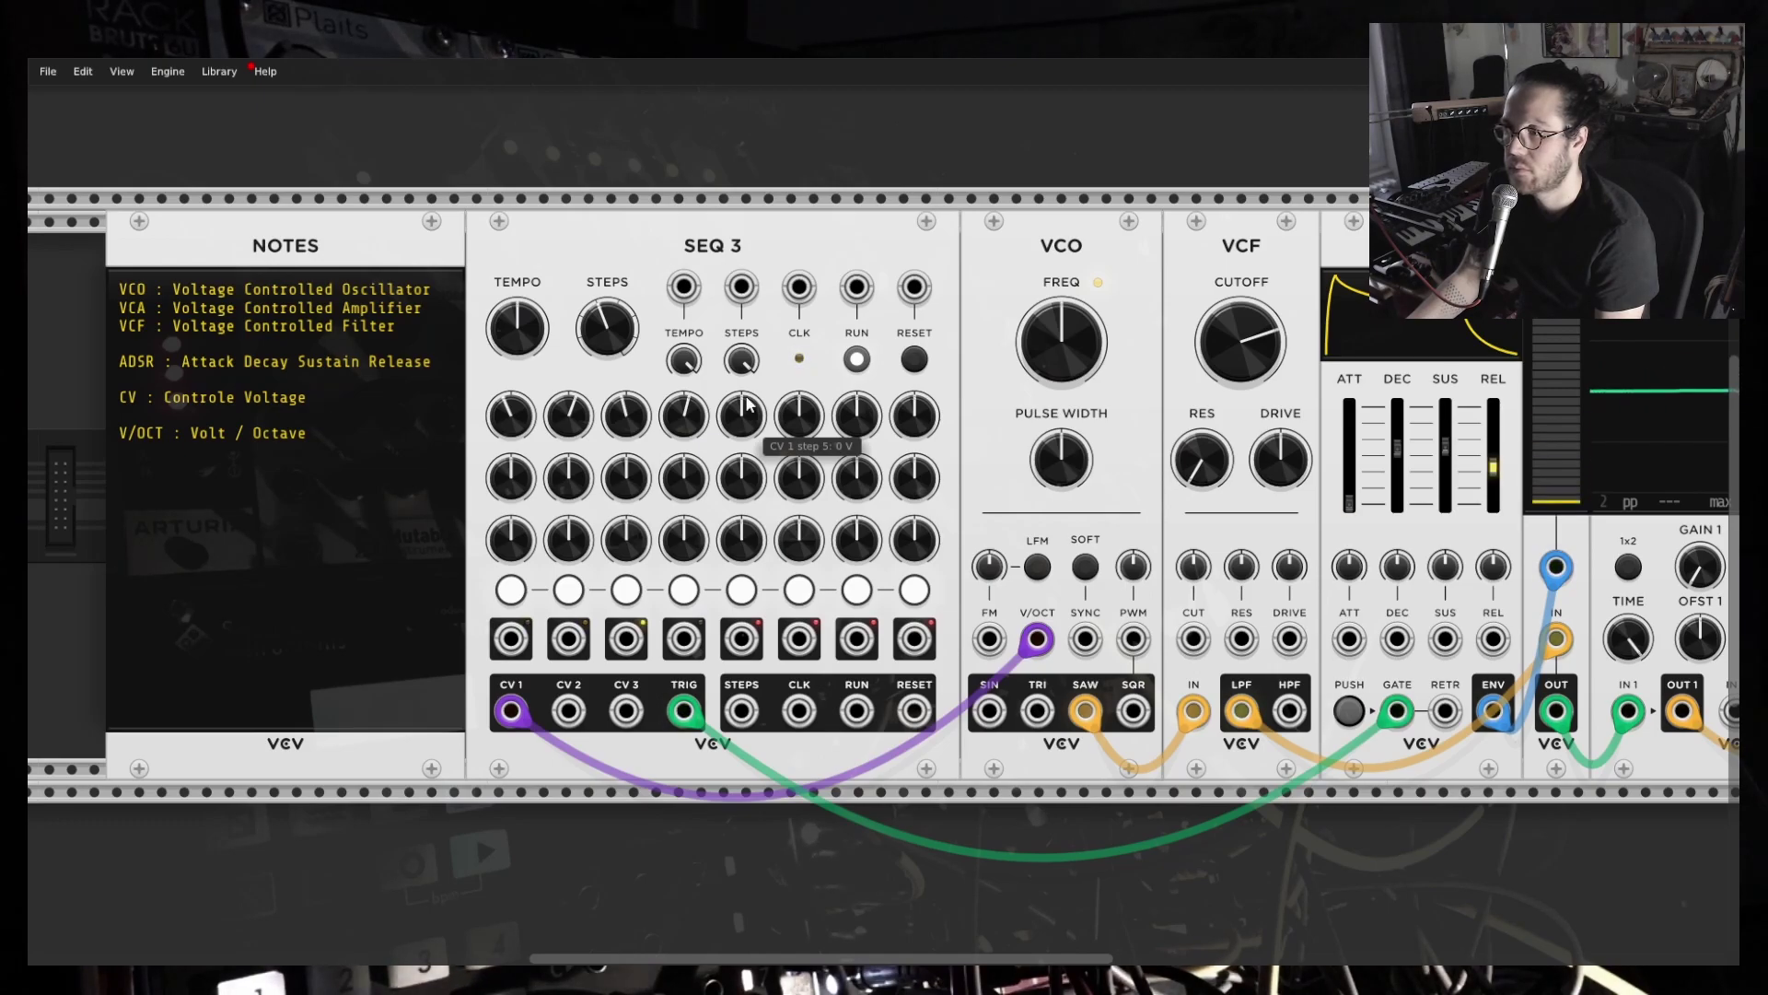
Retune the CV 1 voltages of SEQ 3 steps 1 to 3, raising step 3 and lowering steps 1 and 2.
left_click_drag(626, 415, 626, 391)
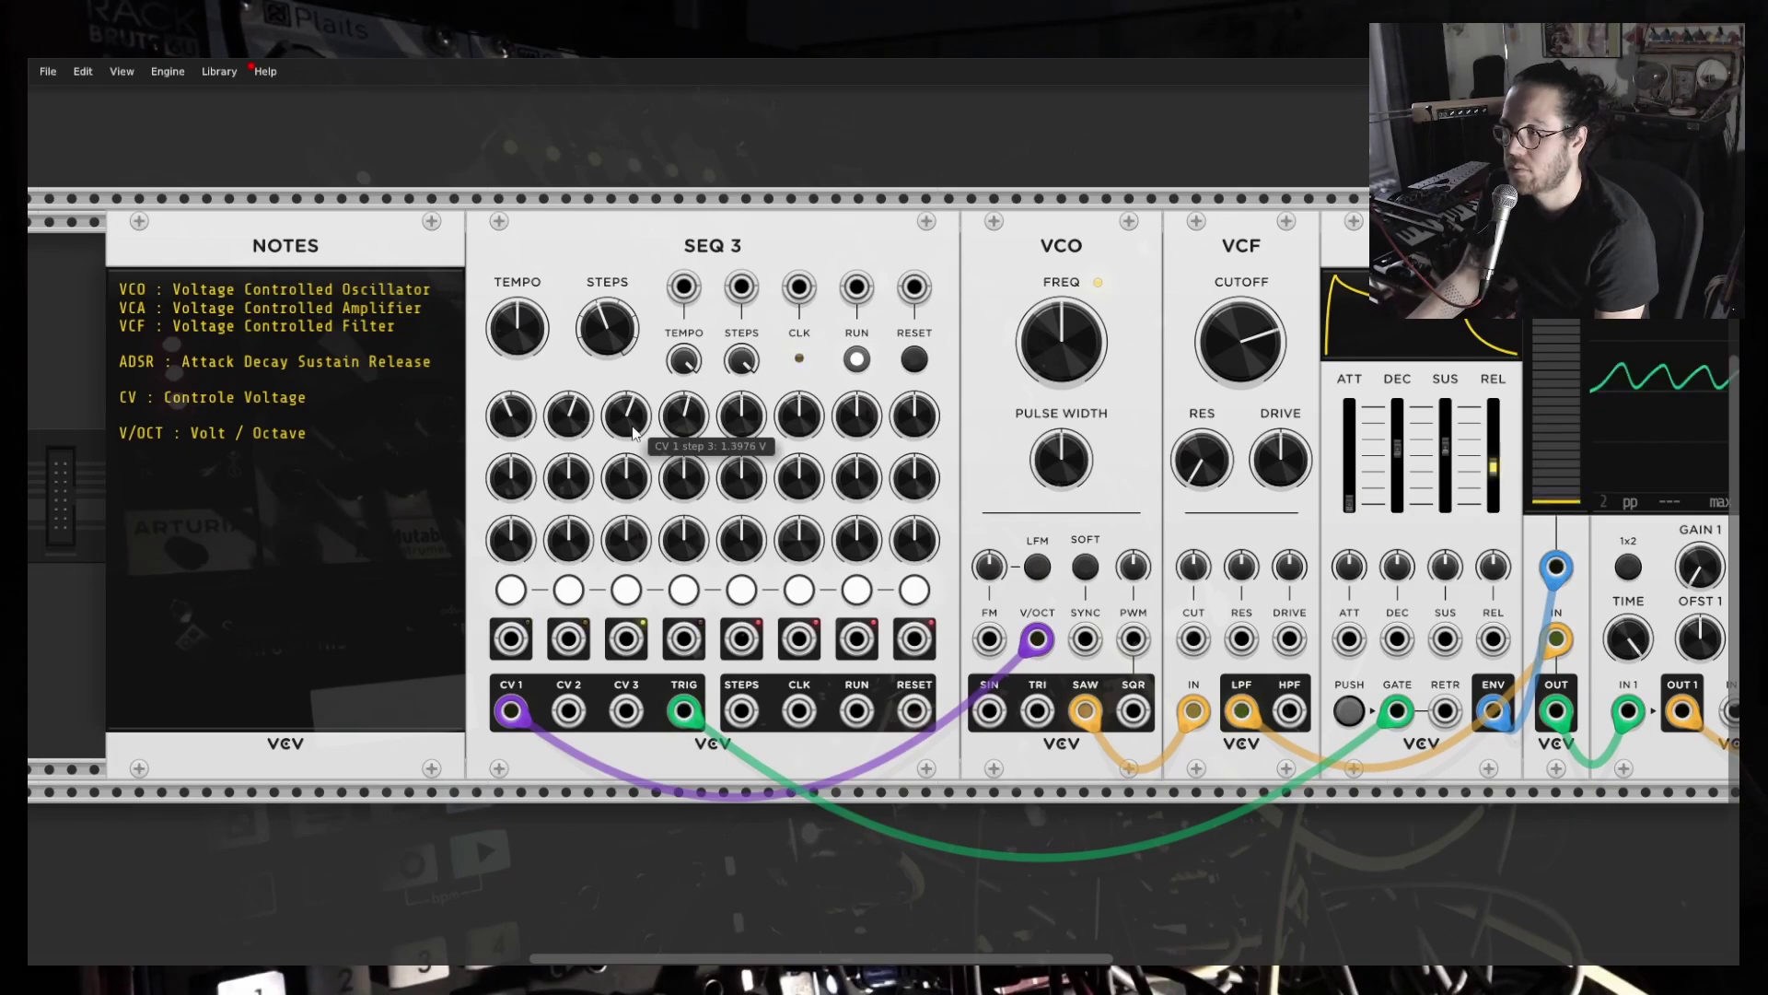
mouse_move(626, 415)
left_mouse_down()
mouse_move(627, 442)
mouse_move(642, 417)
left_mouse_up()
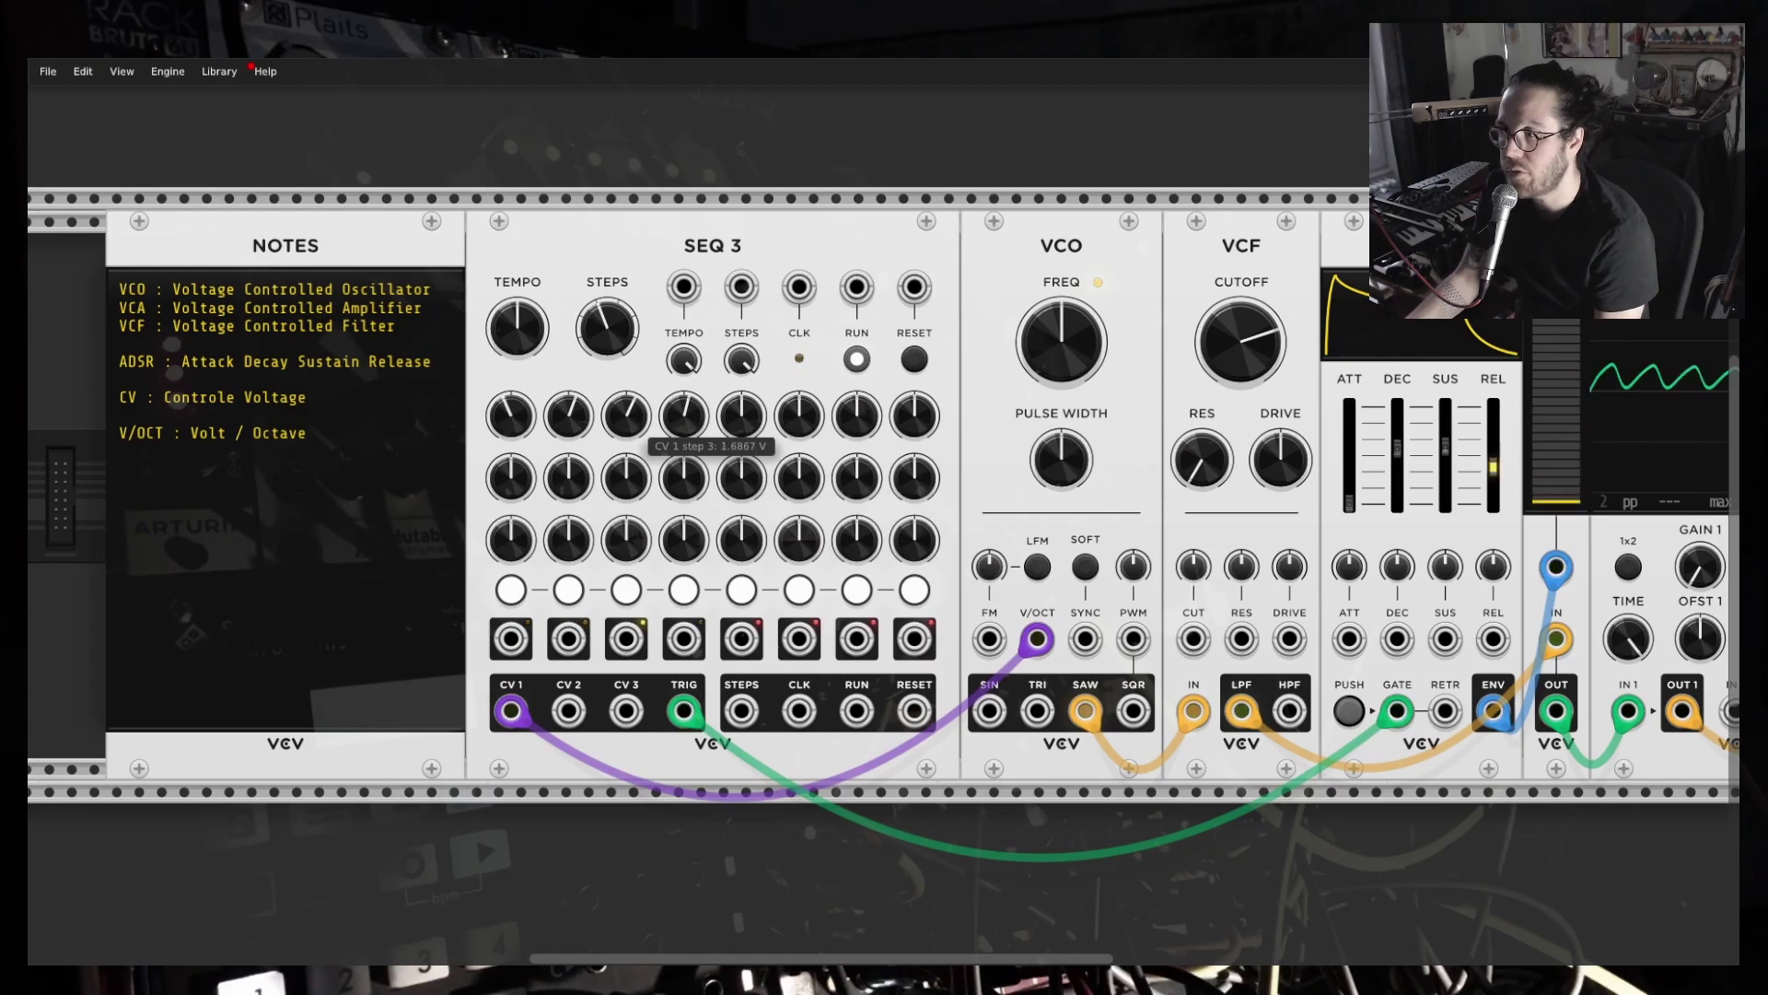
mouse_move(642, 417)
left_mouse_down()
mouse_move(683, 397)
mouse_move(637, 422)
left_mouse_up()
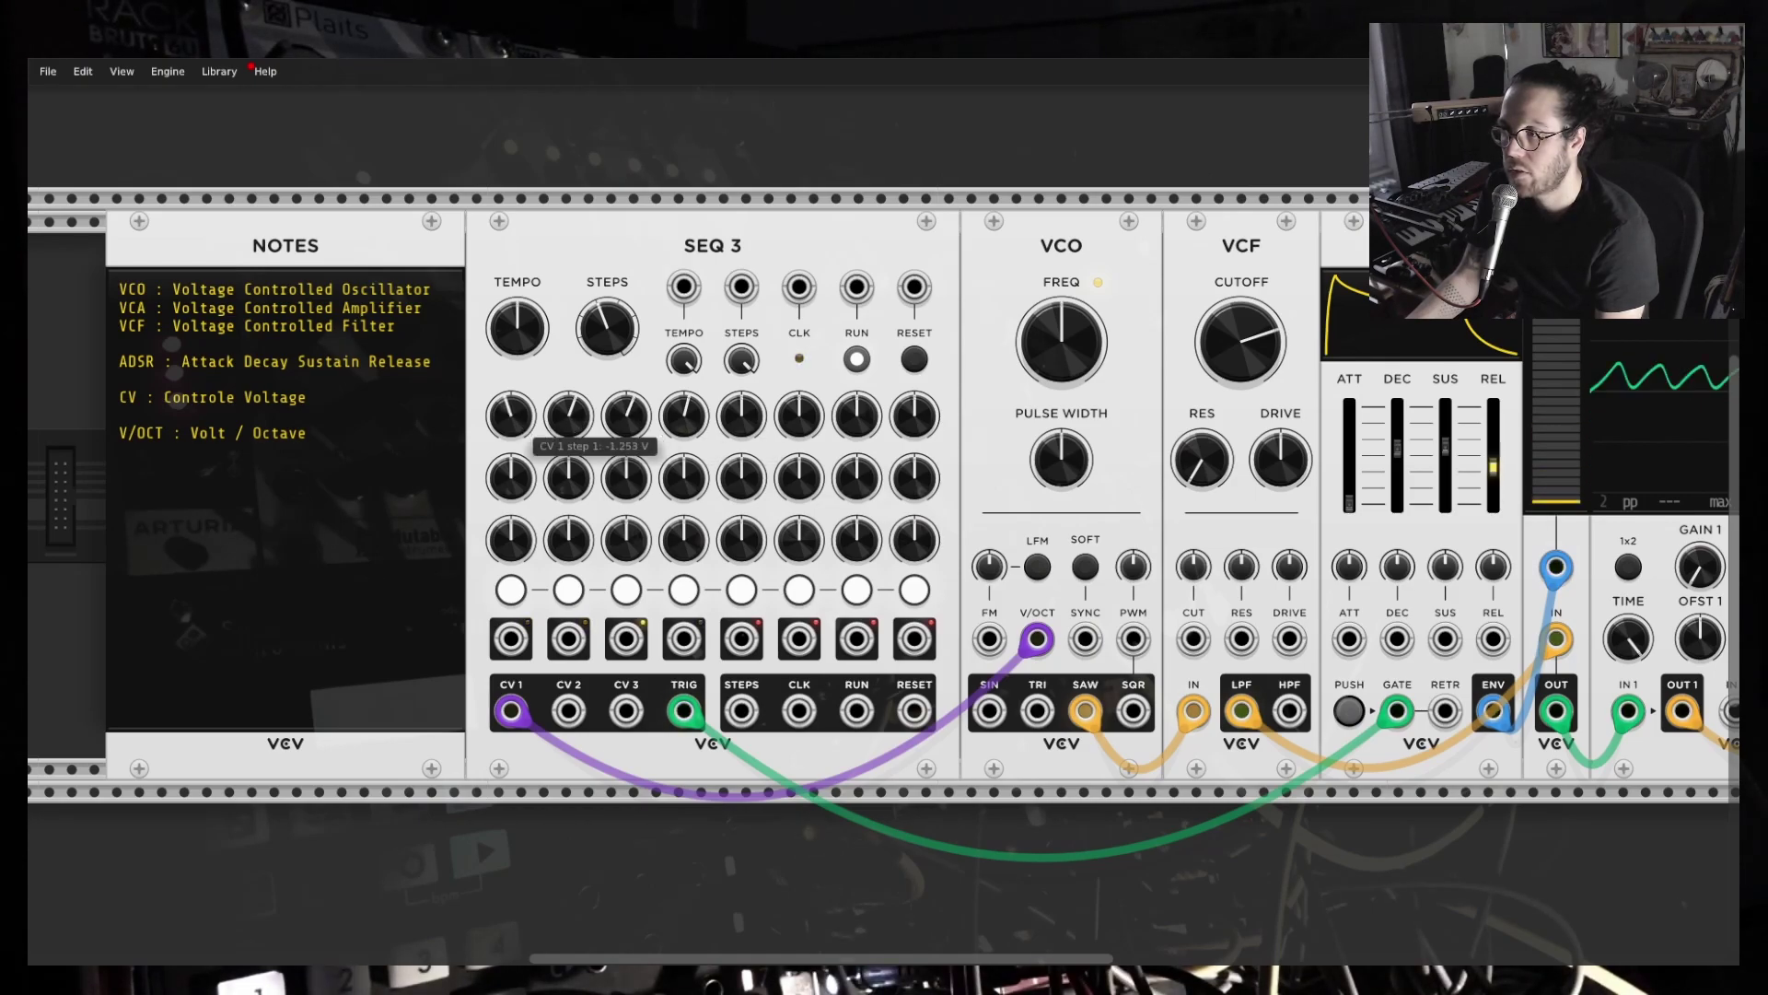
left_click_drag(512, 415, 511, 410)
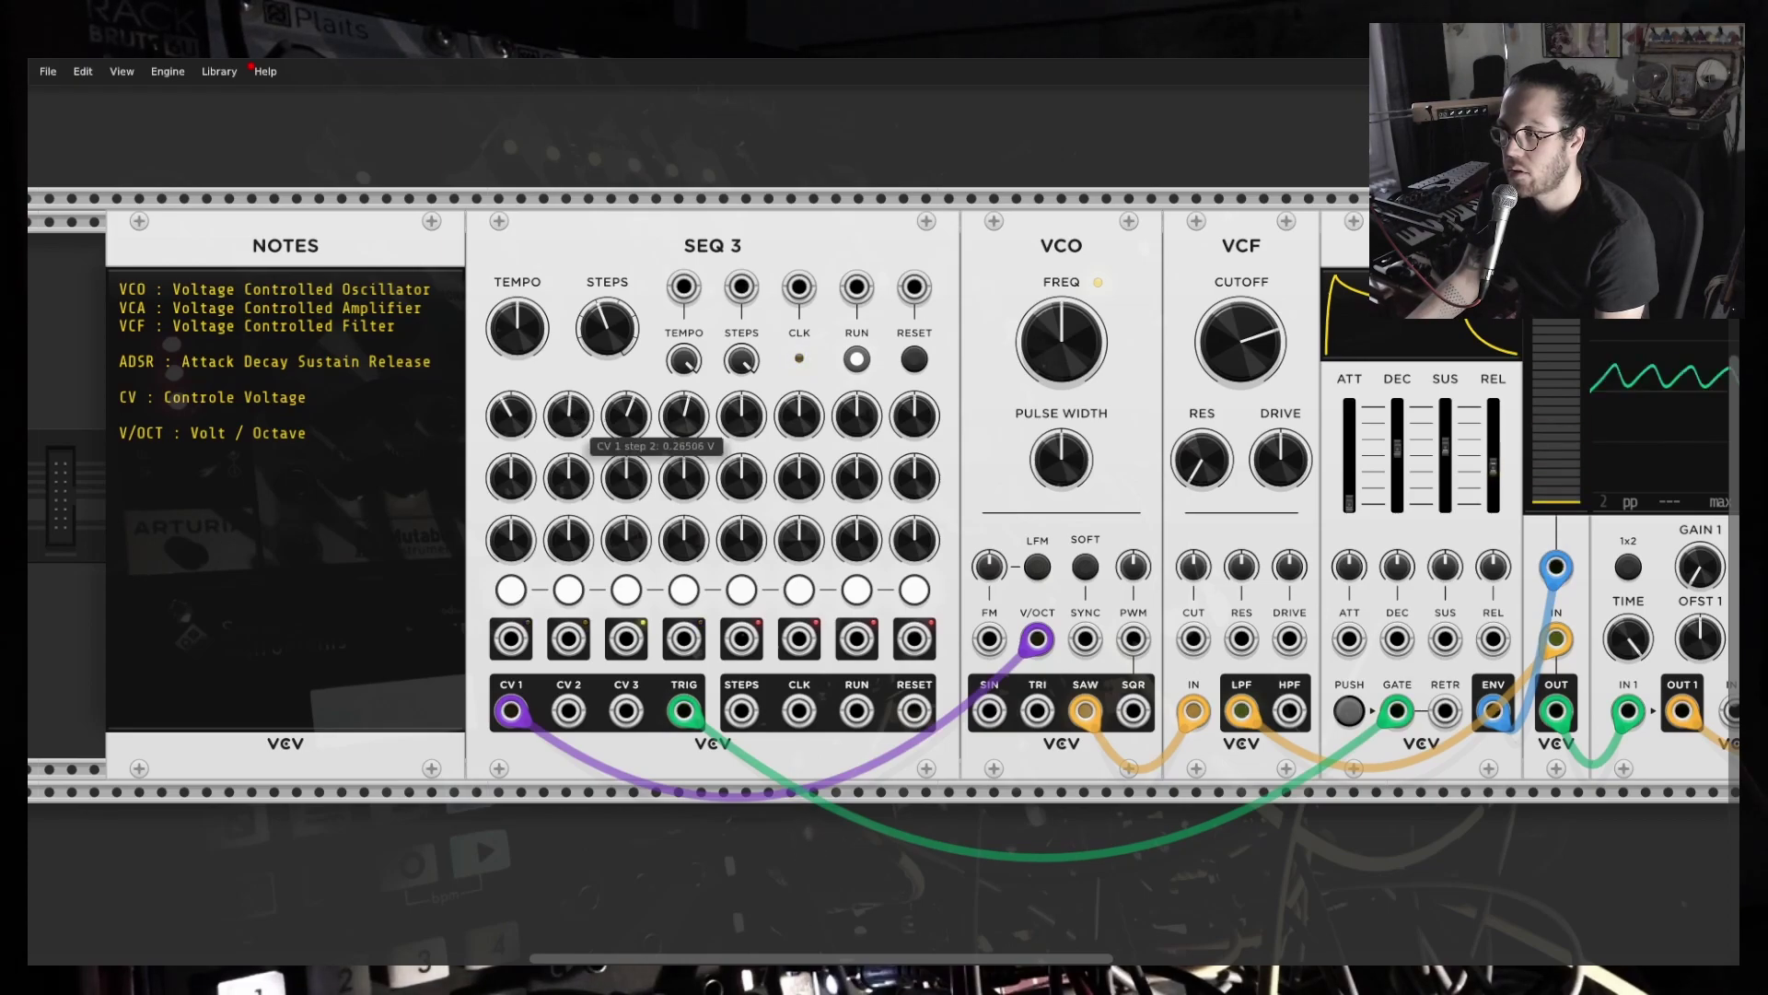
left_click_drag(626, 415, 626, 414)
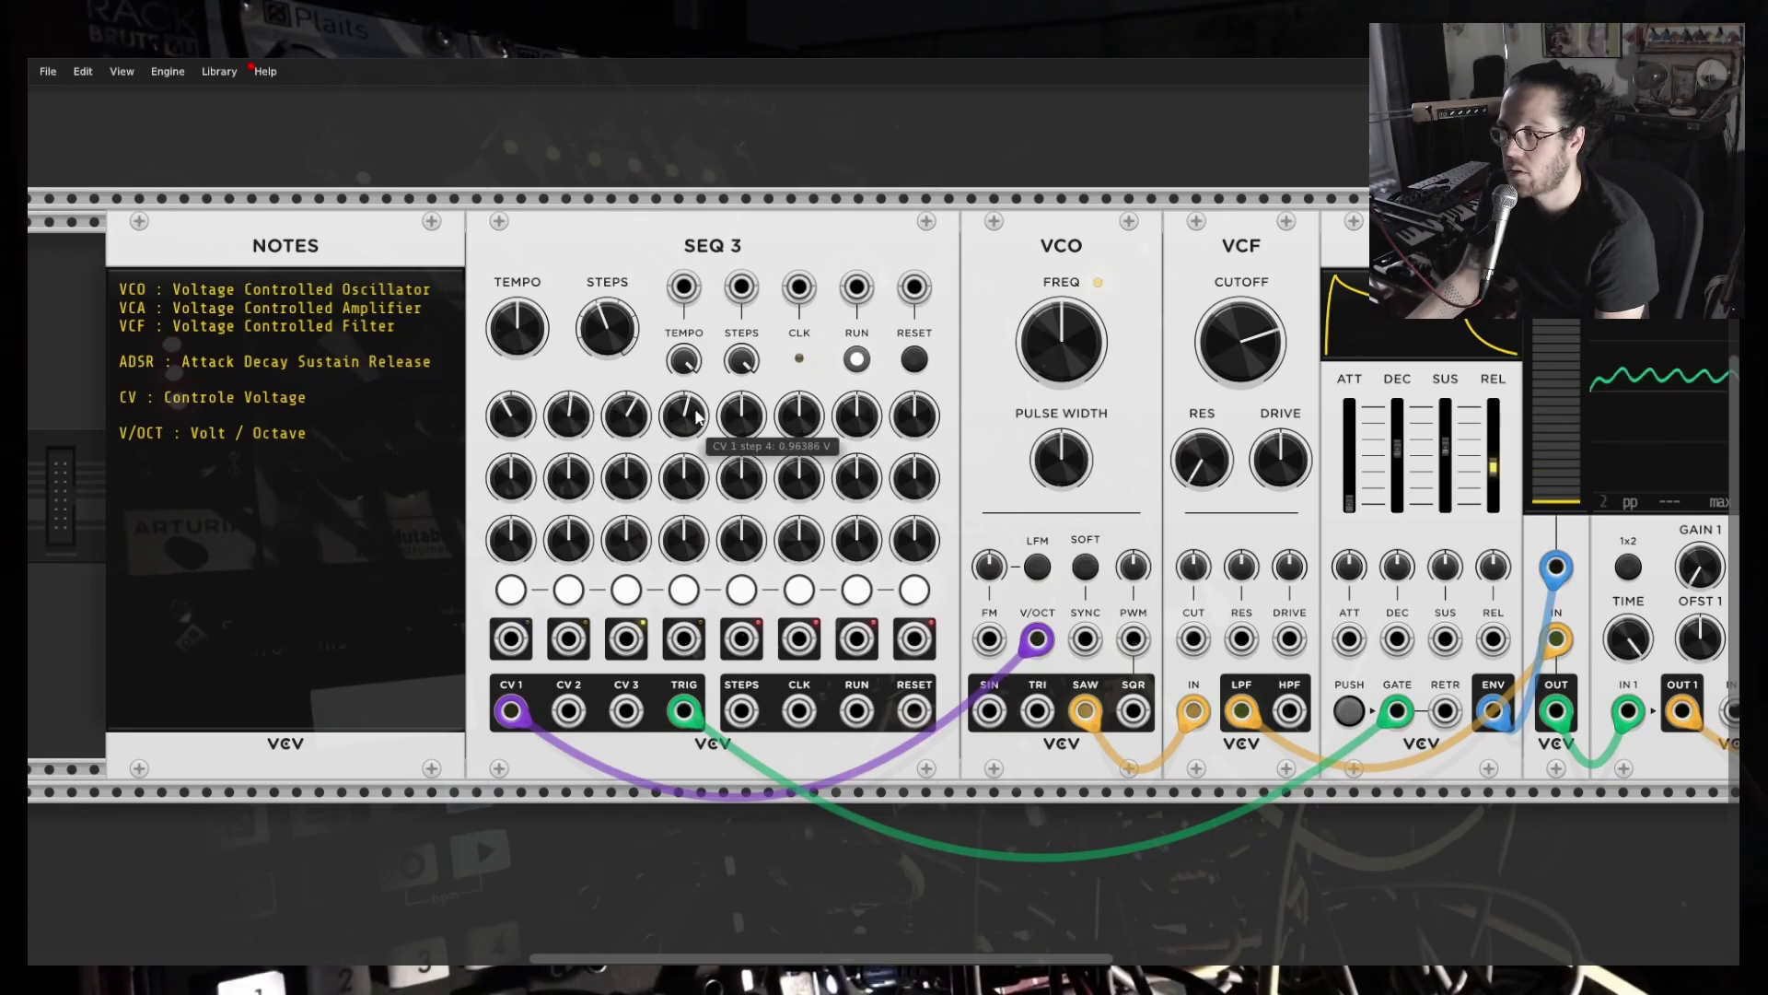
Lengthen the ADSR's release to about 122 ms.
left_click_drag(1493, 466, 1493, 467)
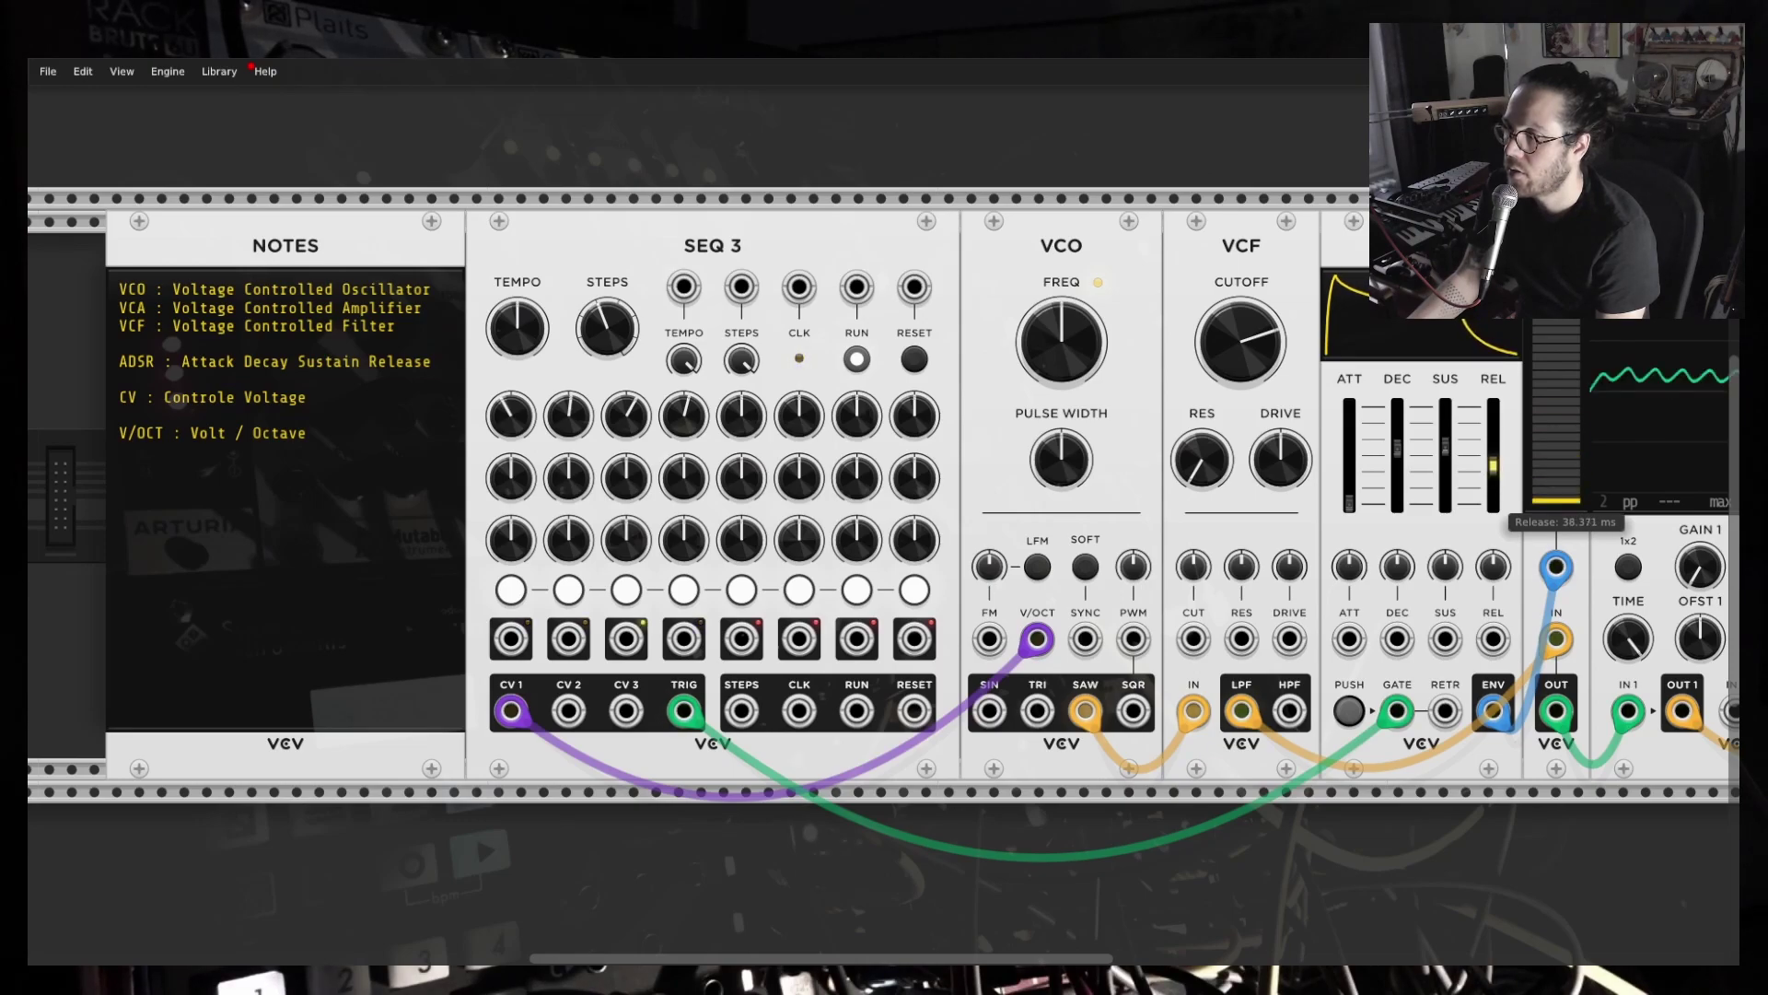
left_click_drag(1493, 459, 1493, 450)
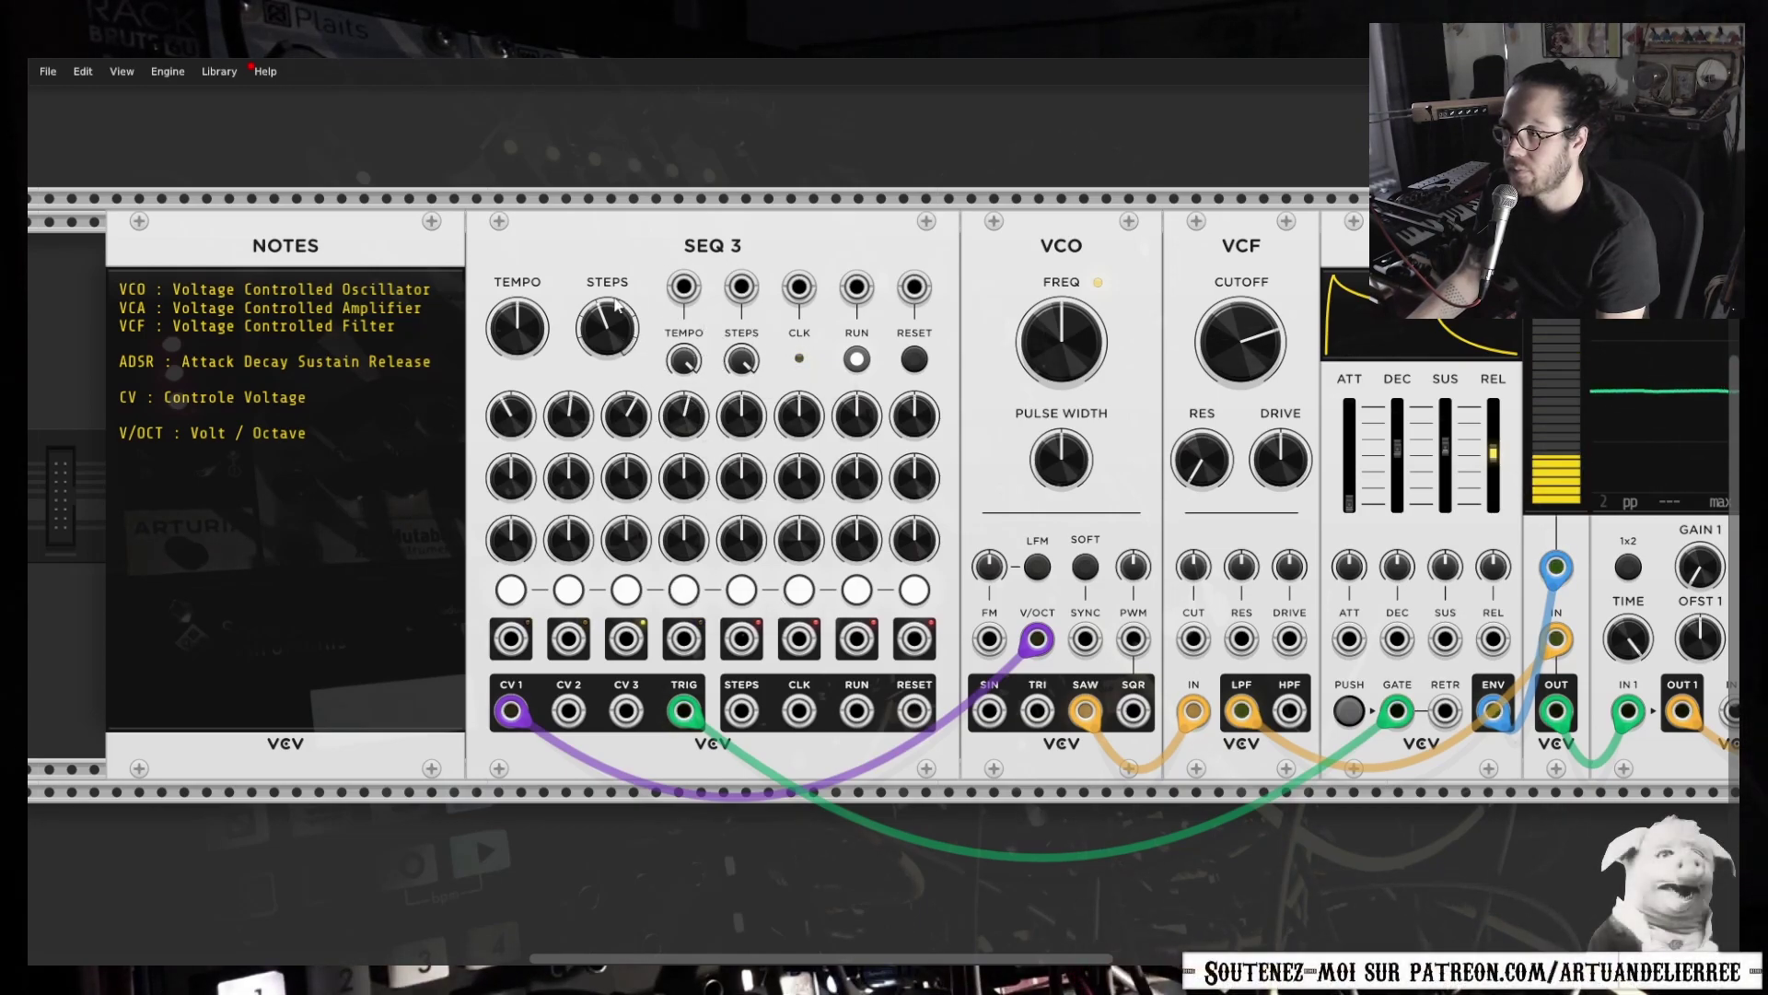
Extend the SEQ 3 sequence to six steps with new CV 1 voltages on steps 5 and 6, and raise the tempo to about 211 bpm.
left_click_drag(619, 341, 619, 322)
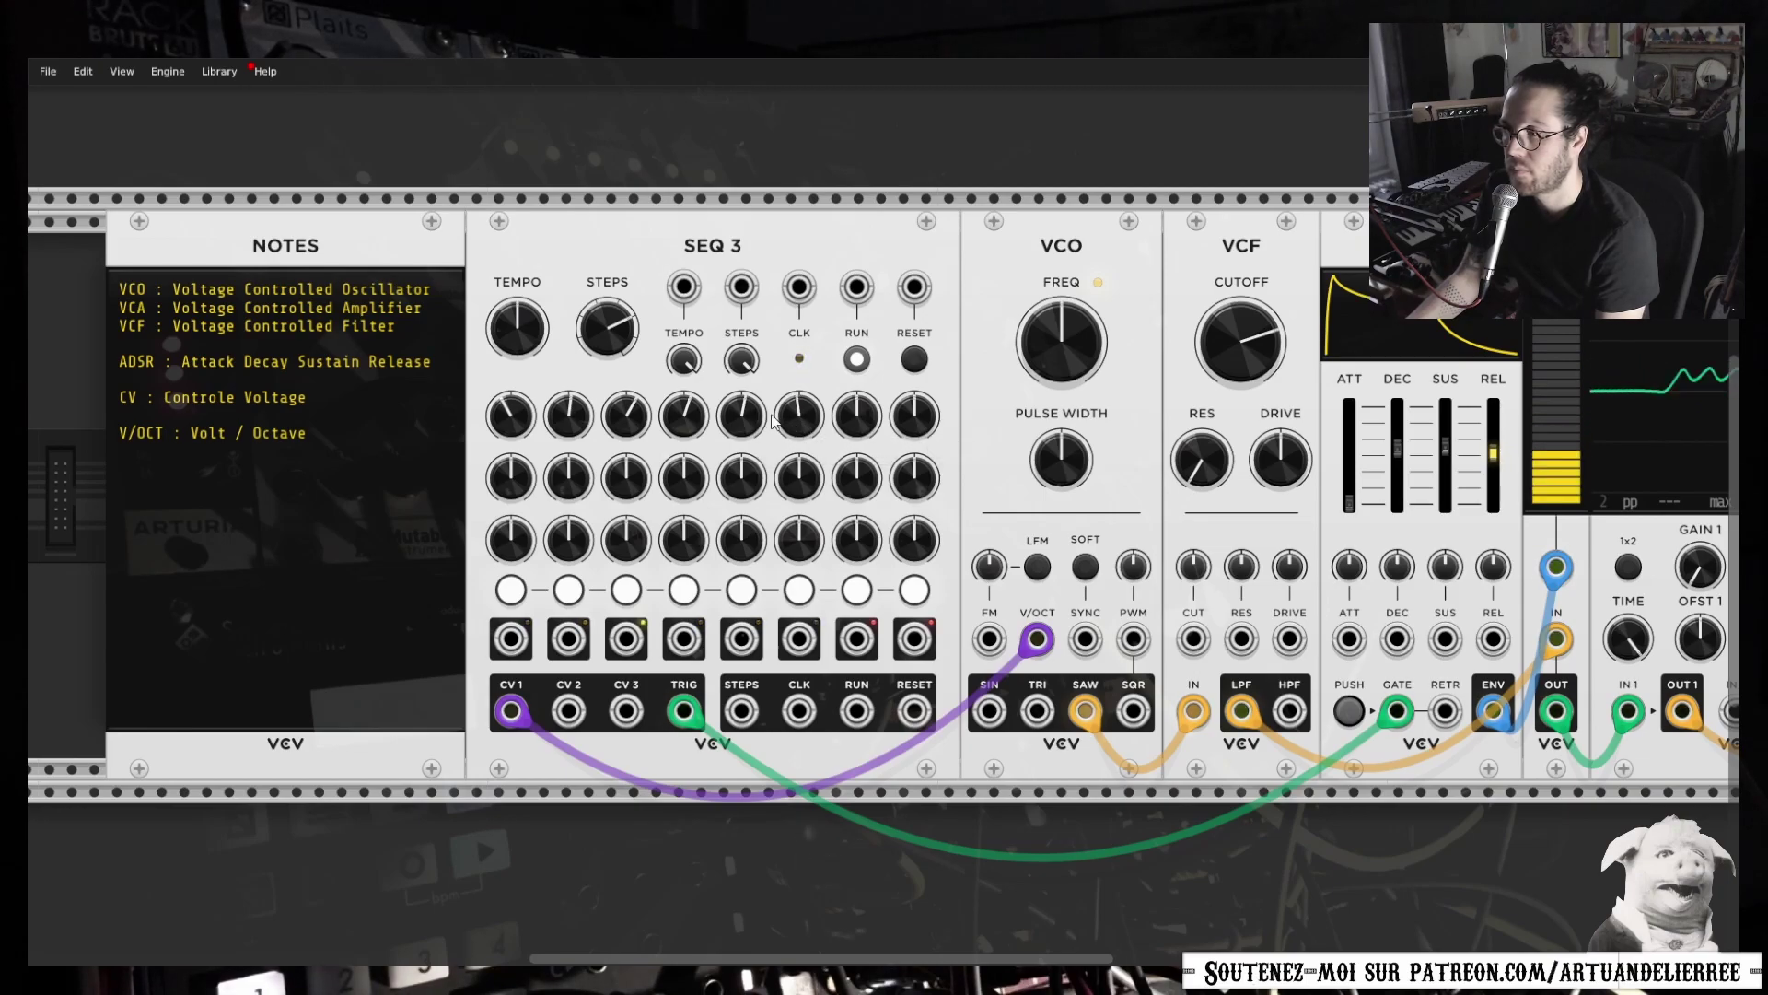
left_click_drag(741, 419, 741, 409)
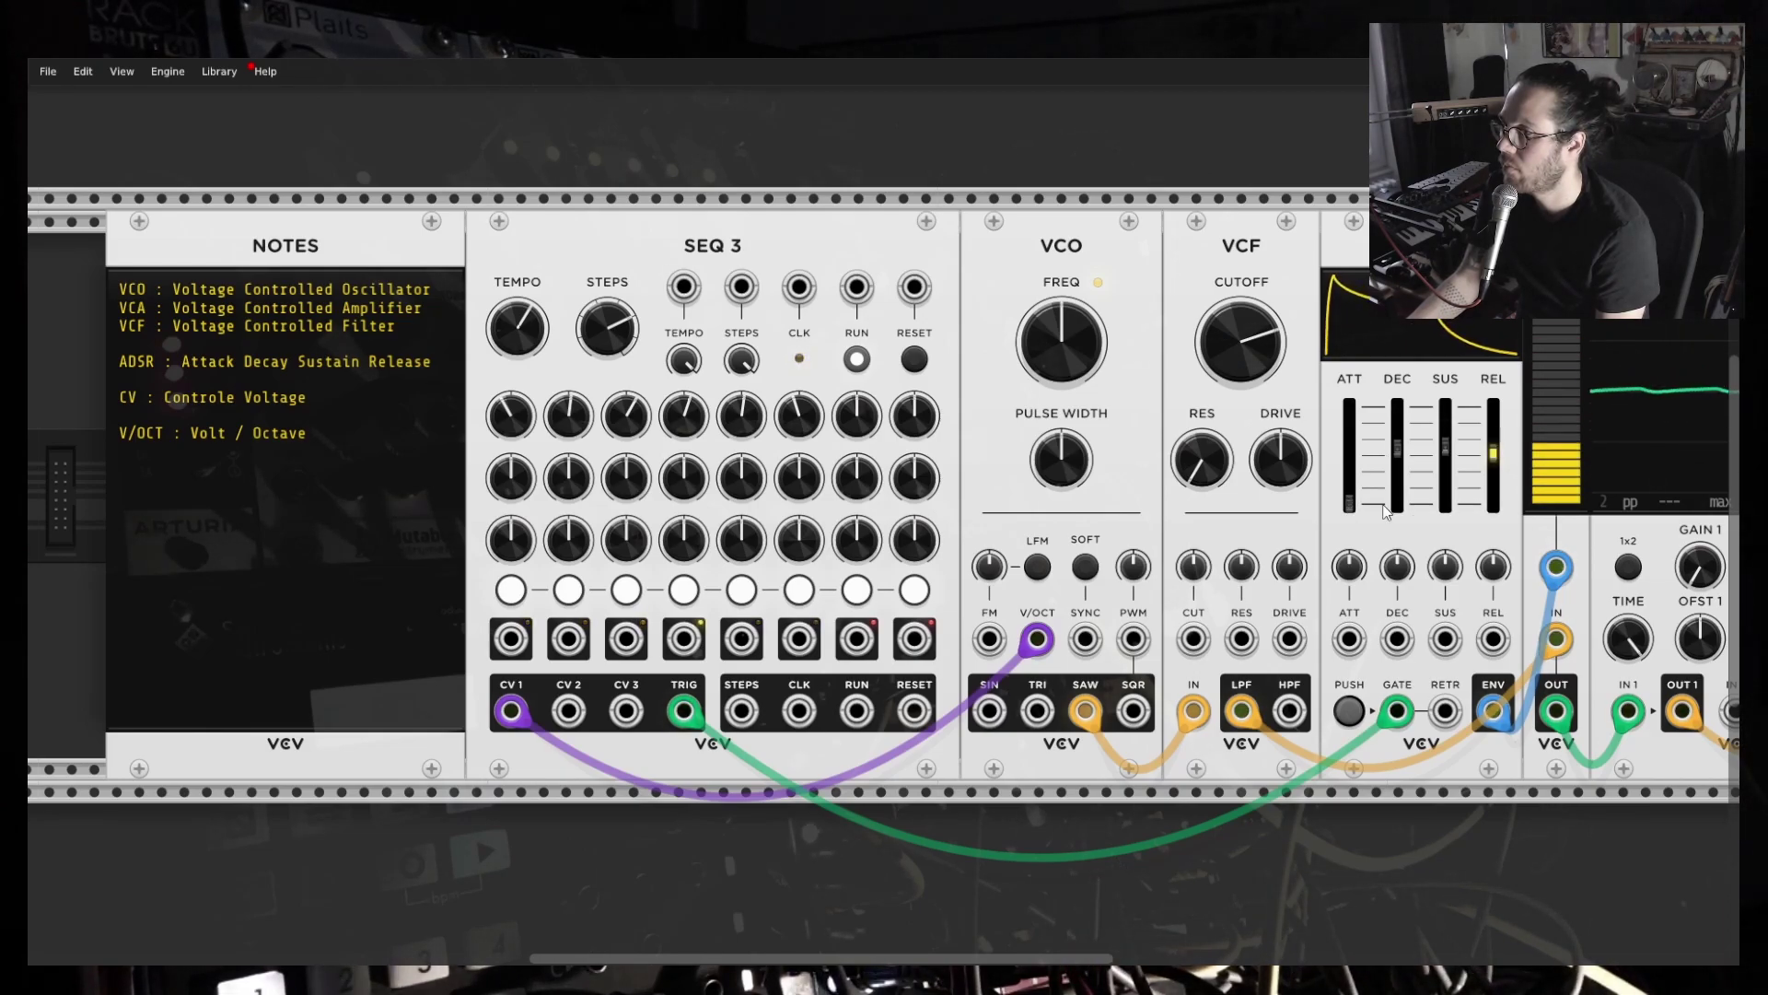
left_click_drag(537, 350, 537, 339)
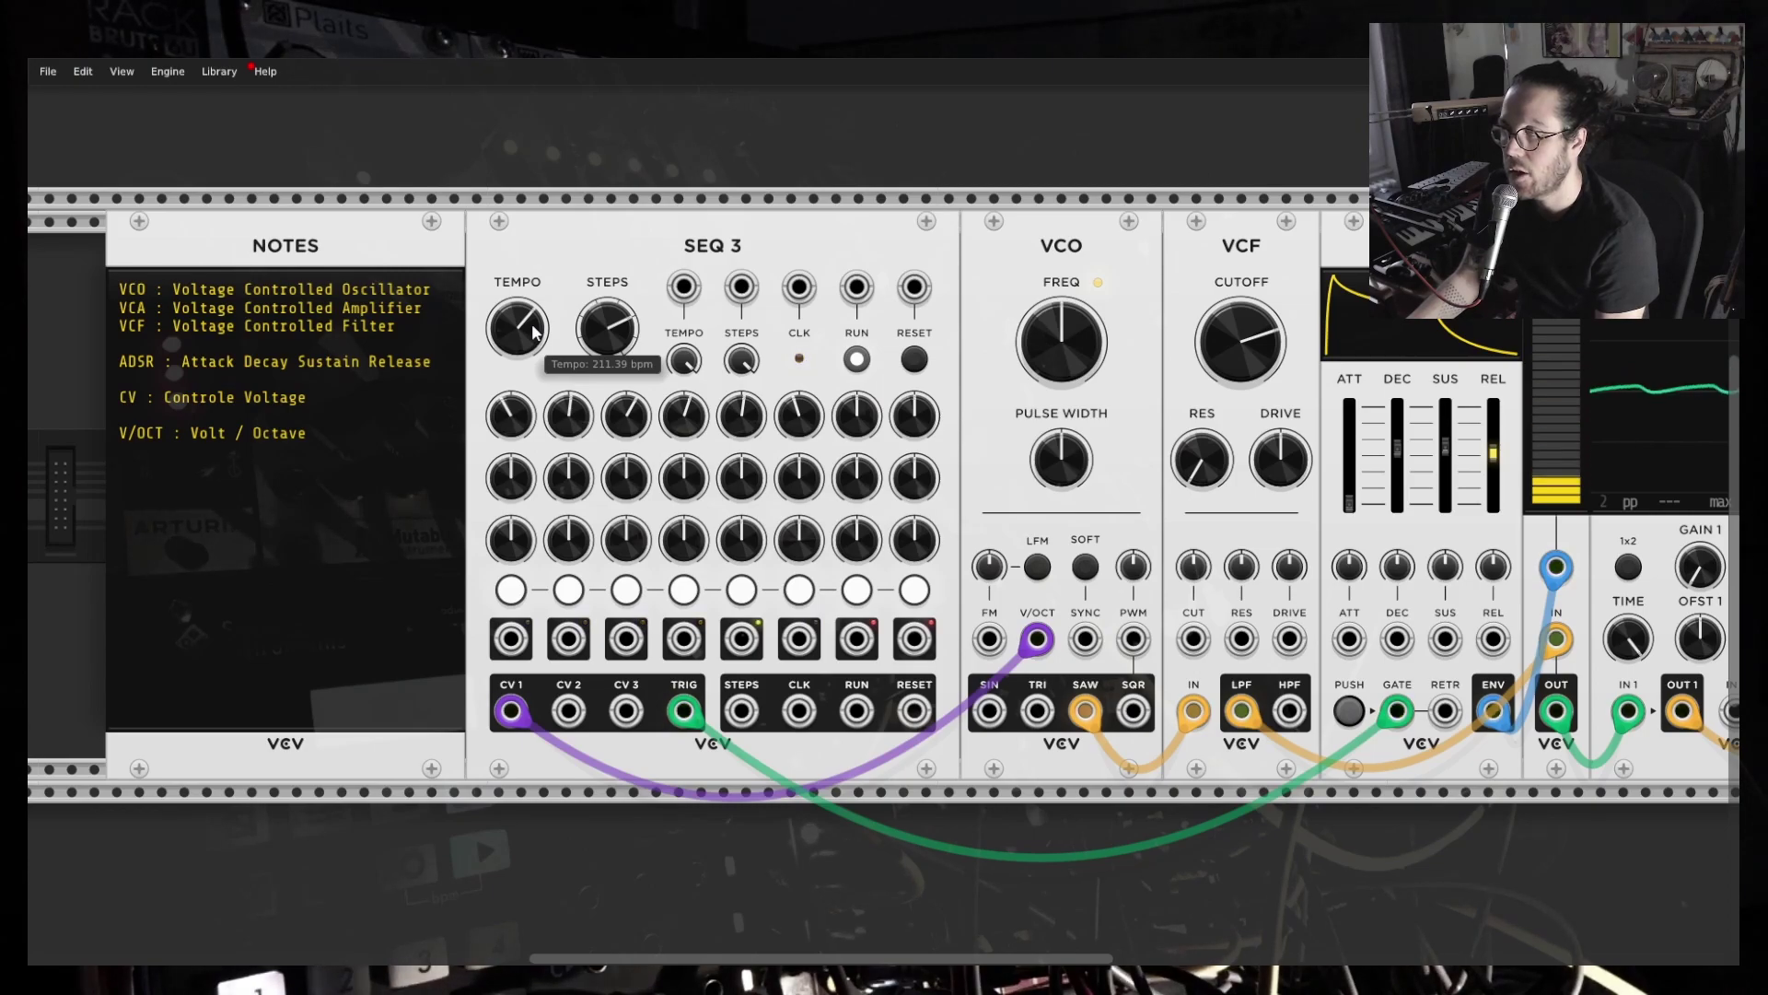
Stop SEQ 3, play the six-step sequence again briefly, and stop it.
left_click(859, 360)
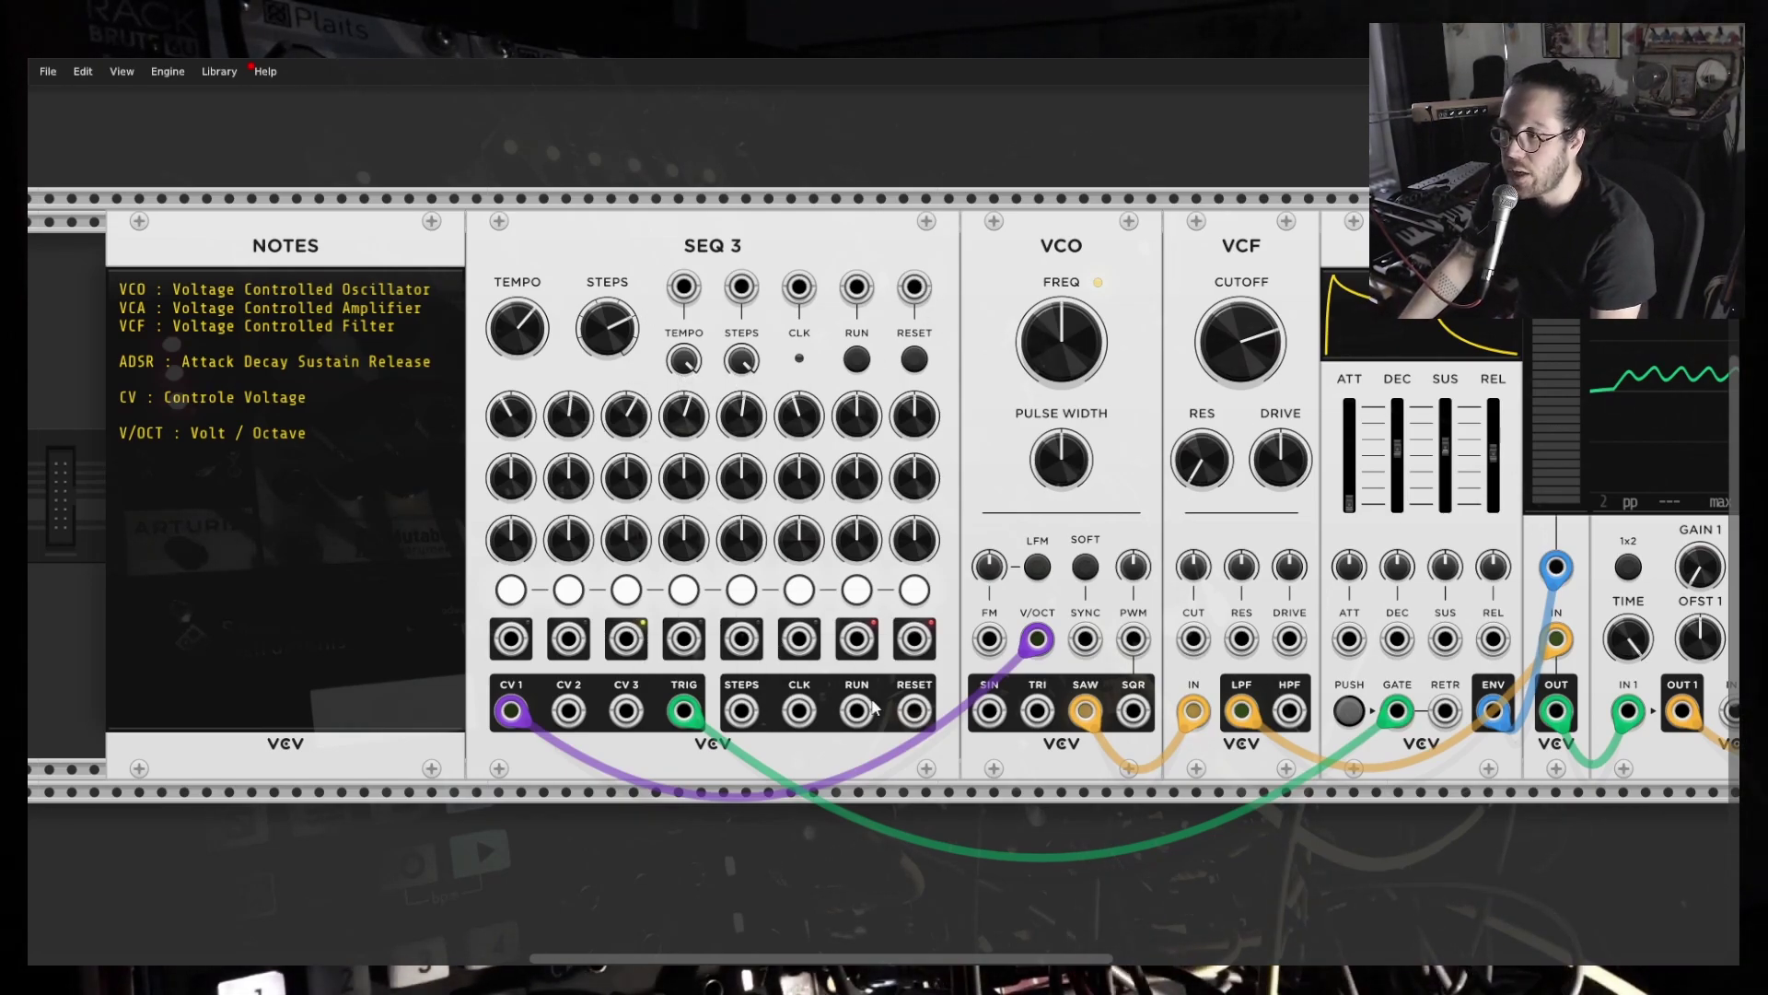
scroll(1132, 737, "down", 5)
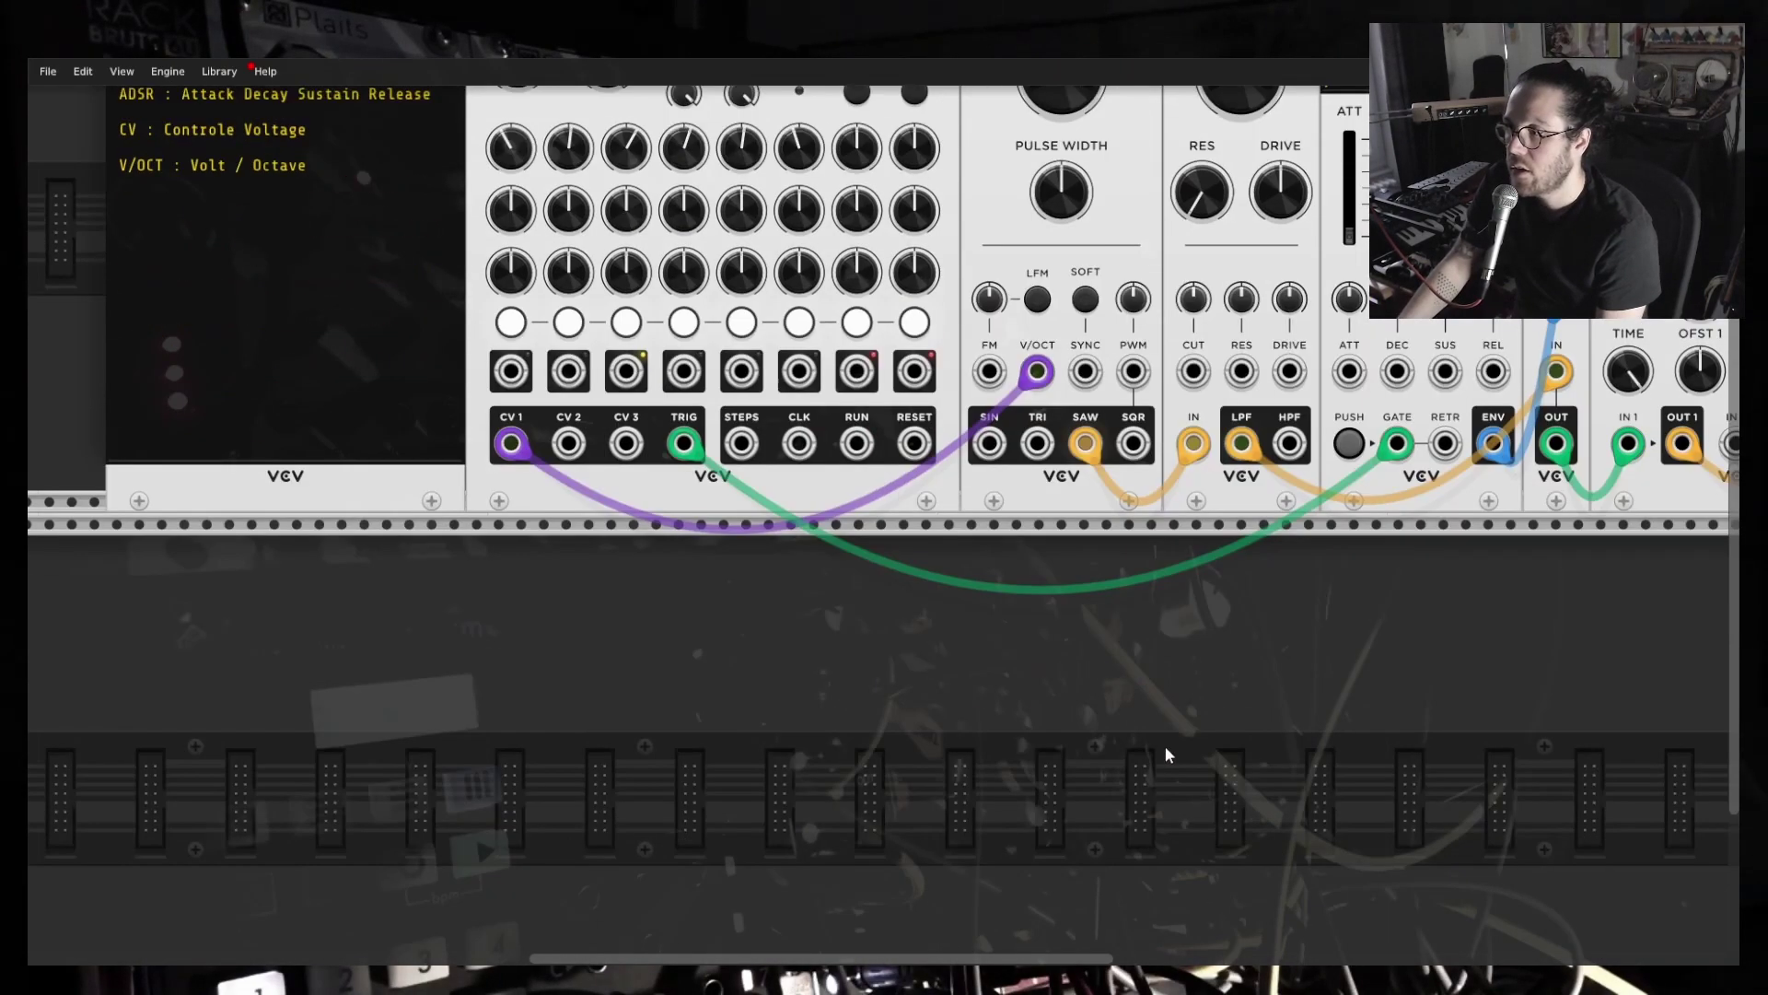
scroll(1164, 746, "up", 4)
scroll(588, 505, "up", 2)
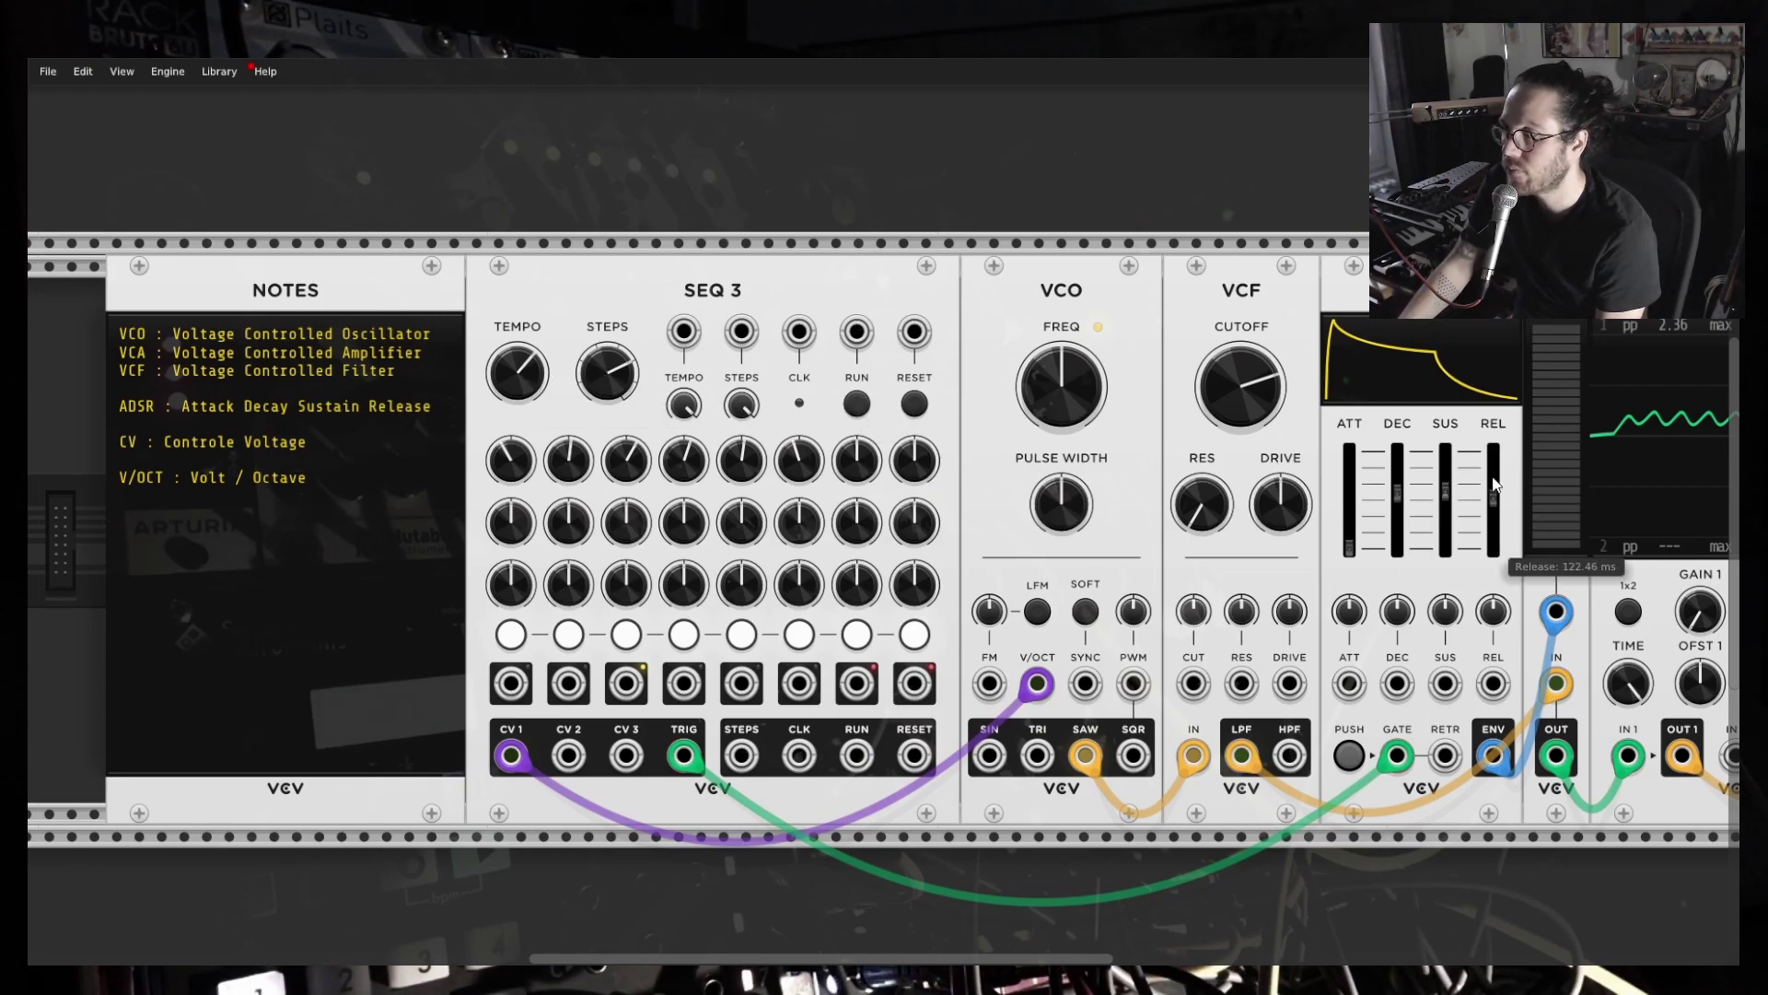
left_click(857, 403)
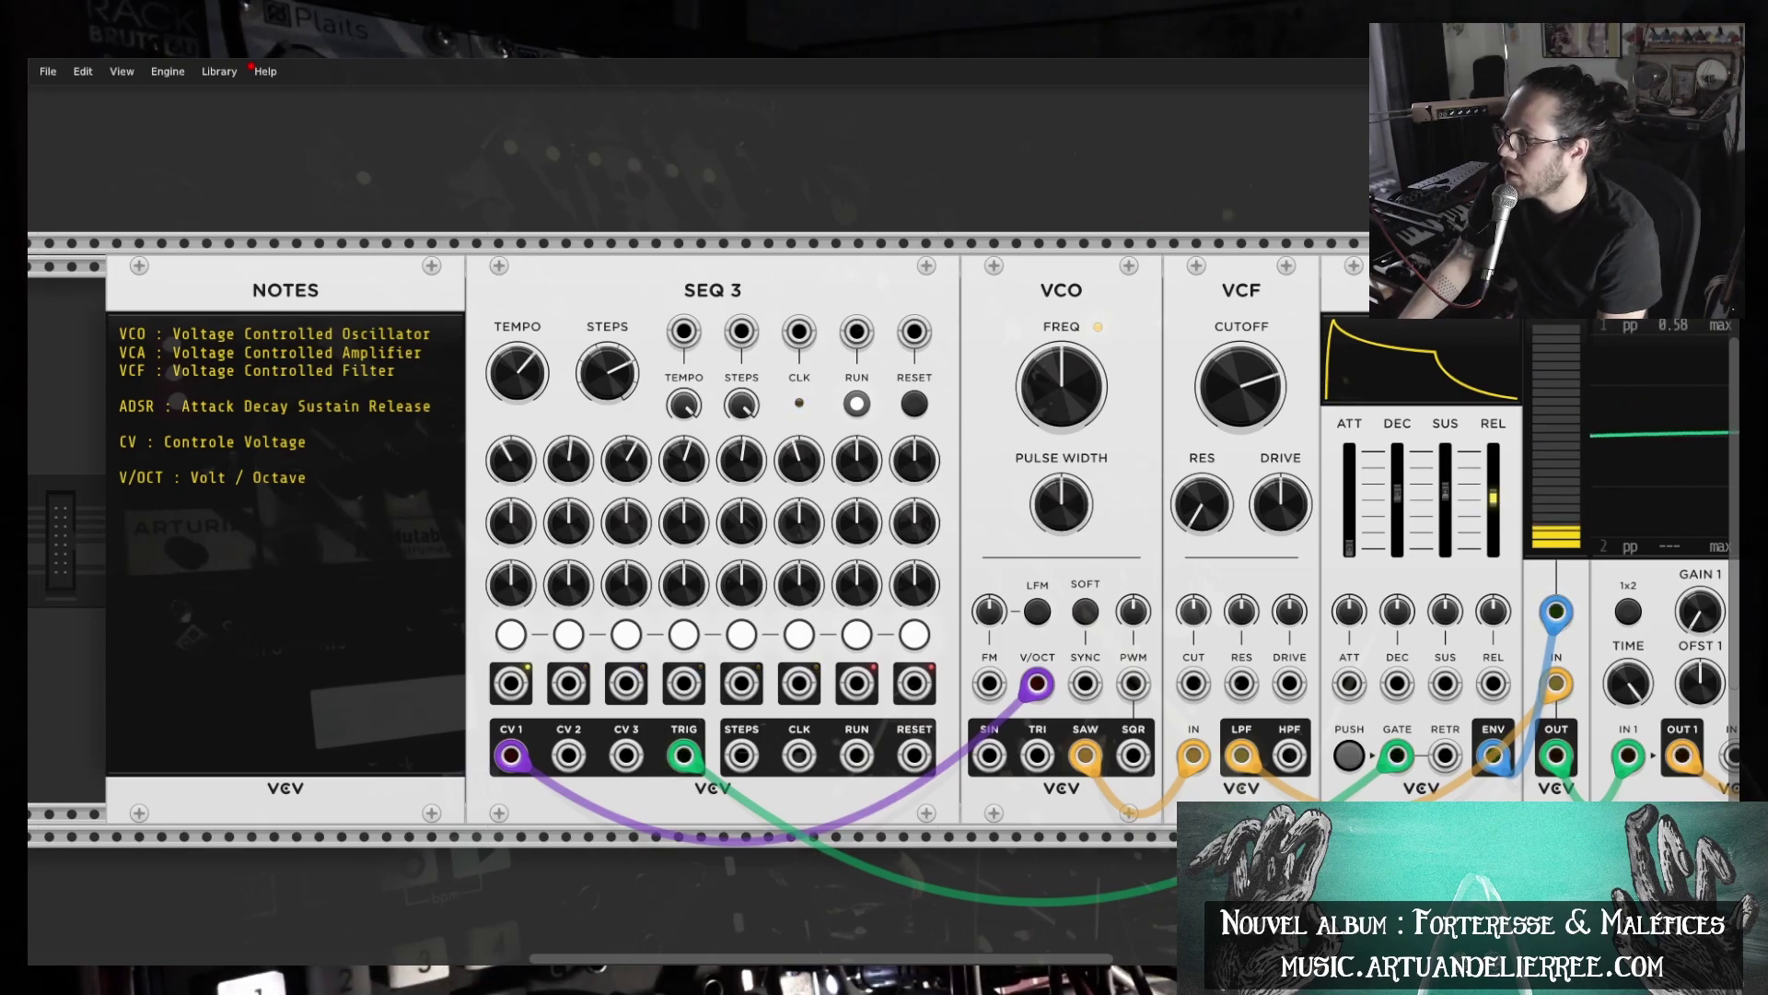
left_click(857, 405)
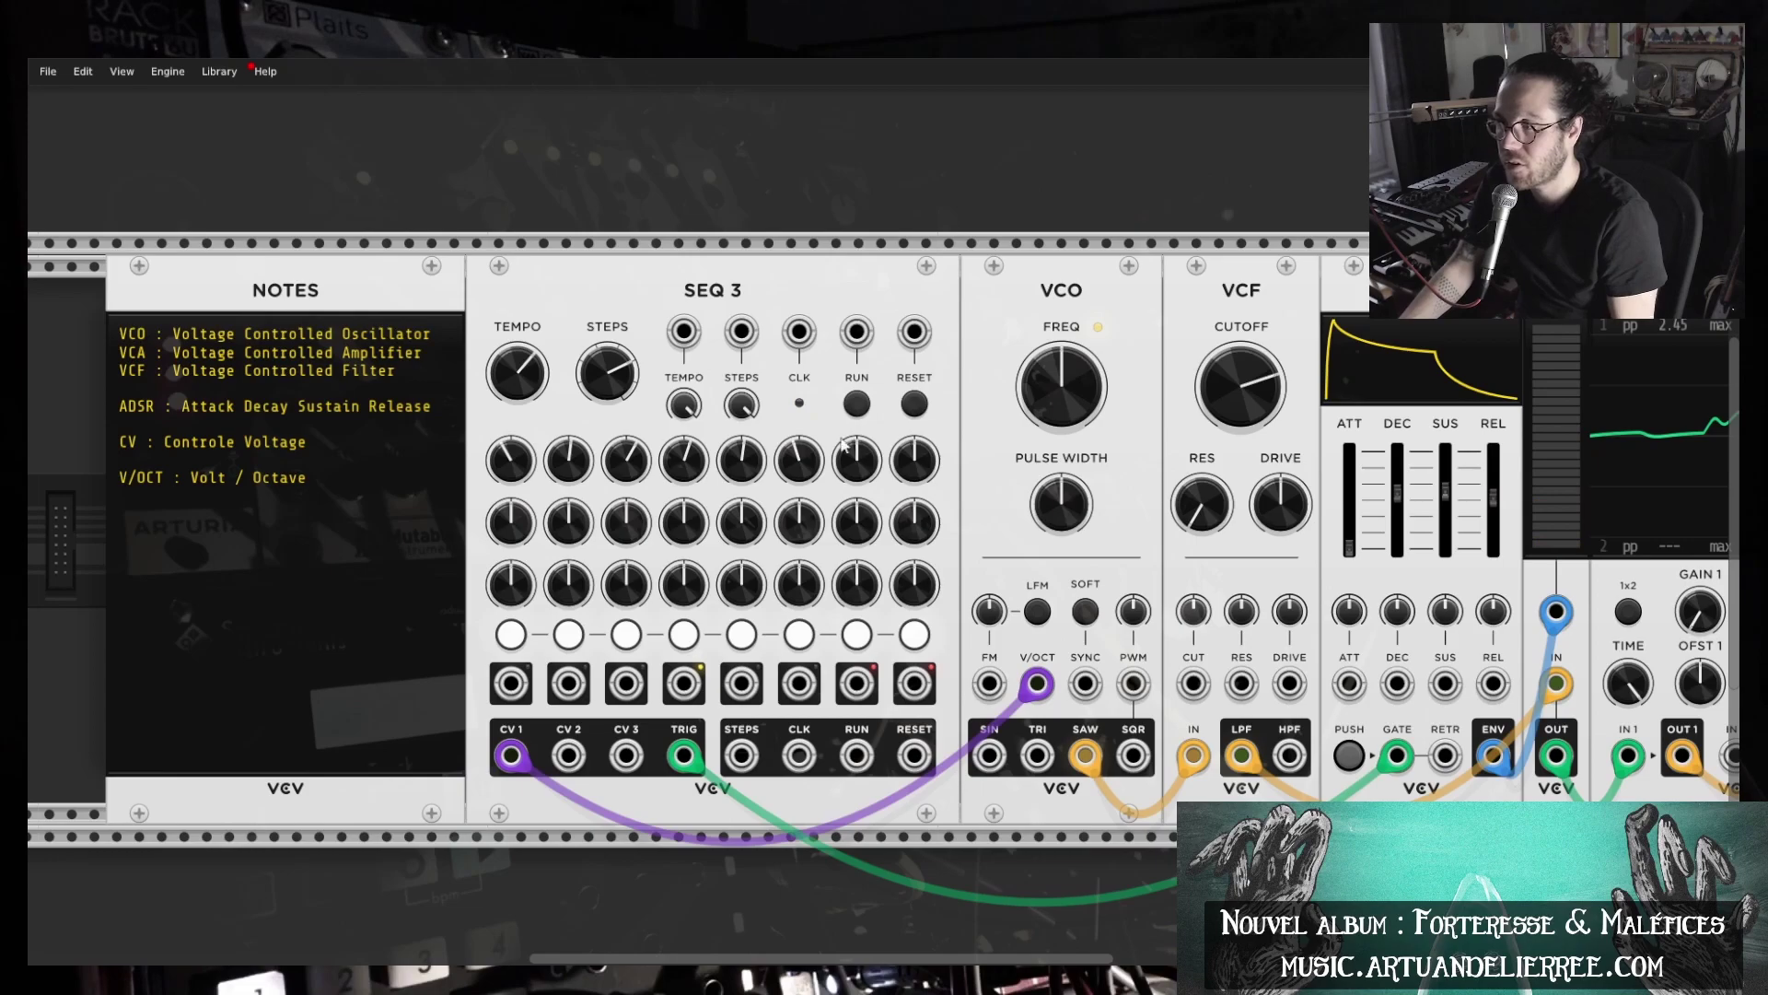
Search the module browser for "gate", add a GATES module above SEQ 3, look over its jacks, and delete it.
right_click(753, 187)
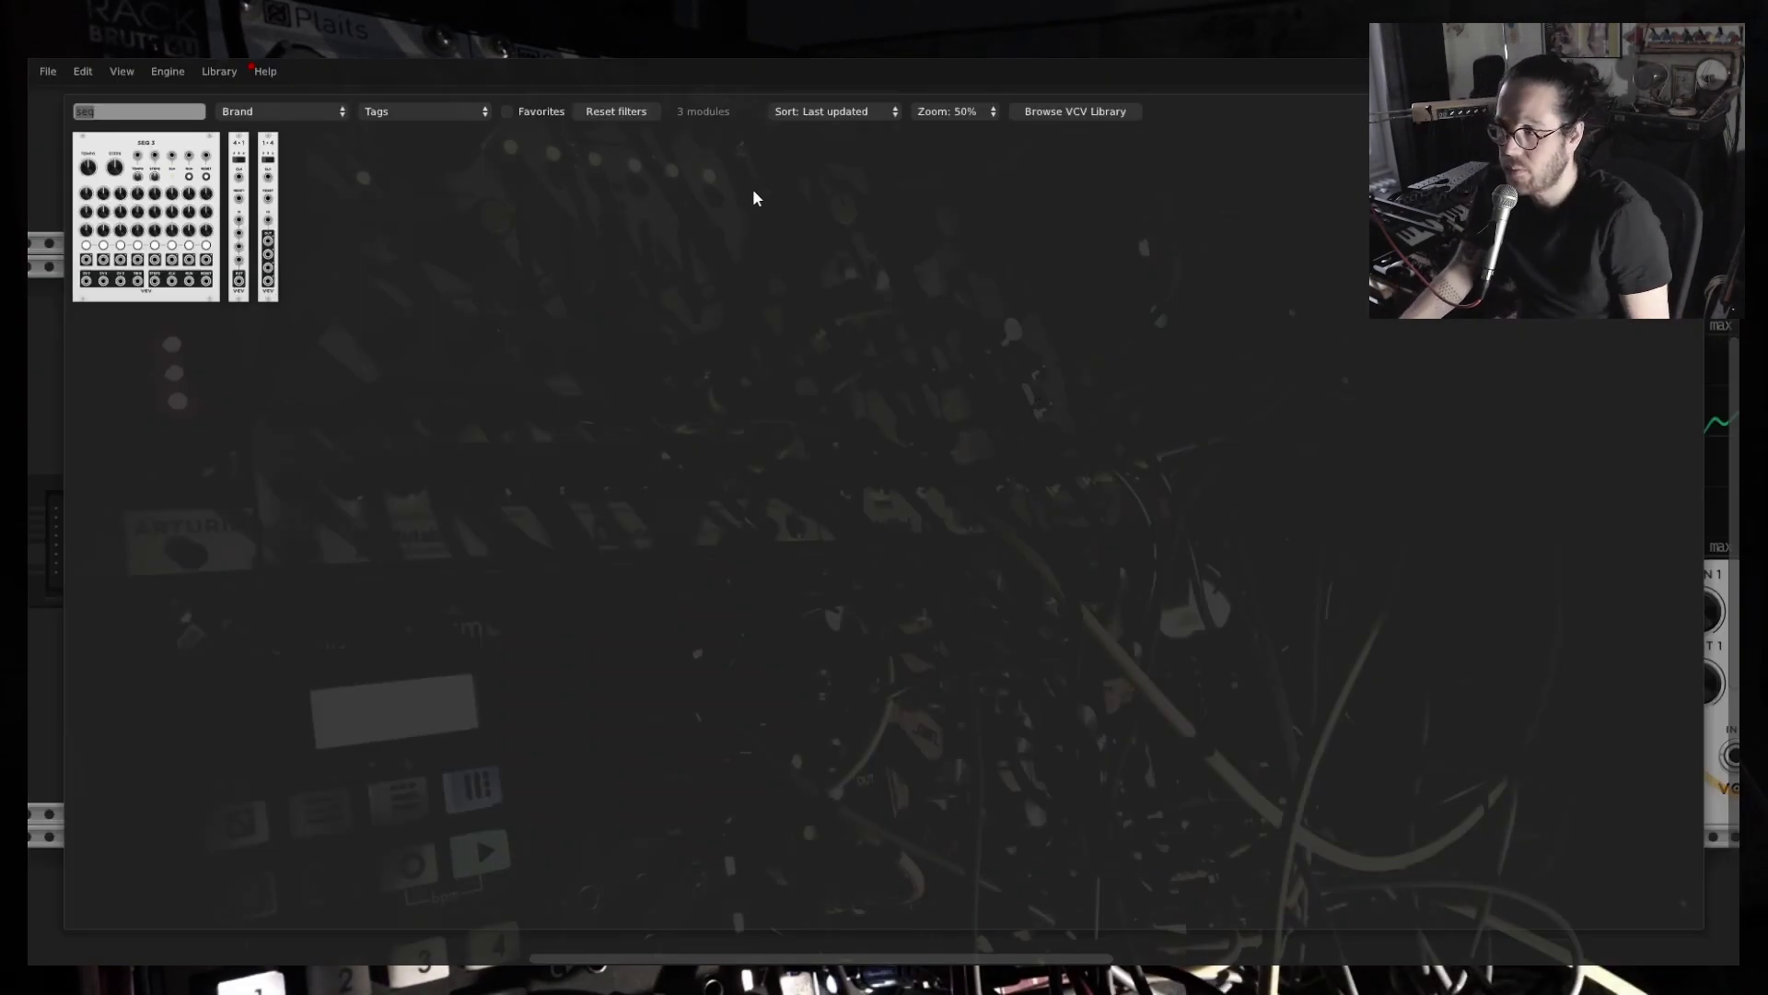
type("gate")
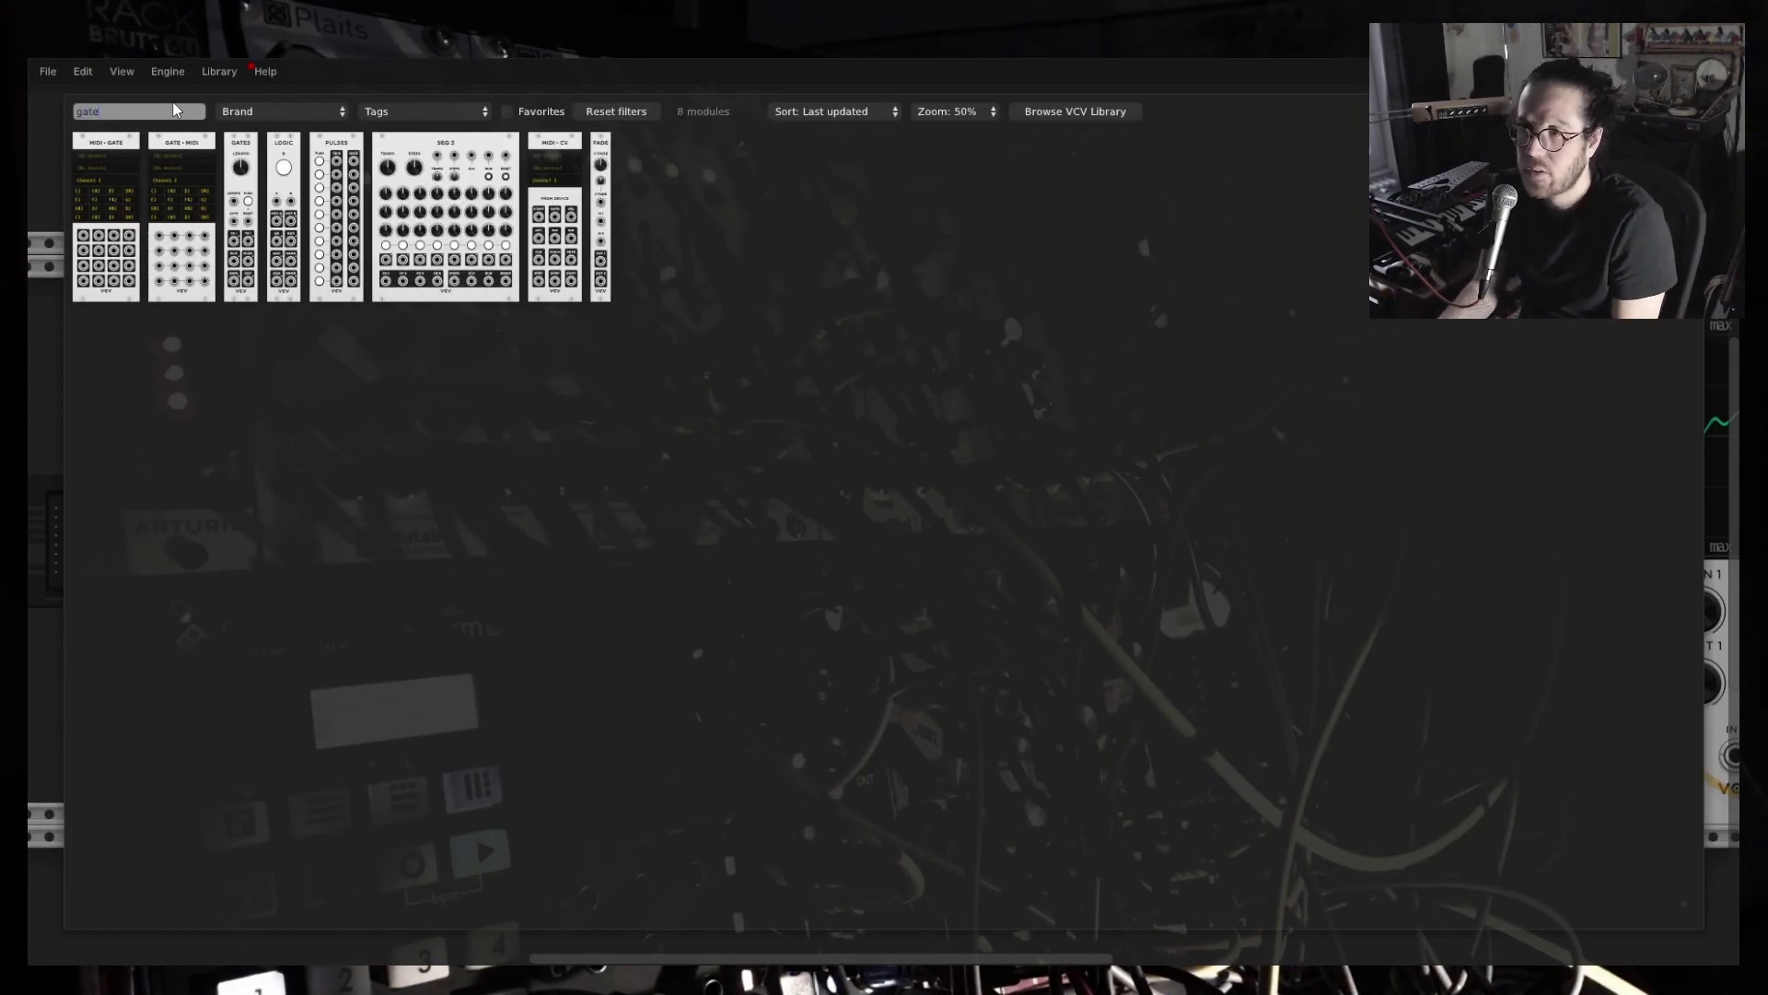
left_click(247, 212)
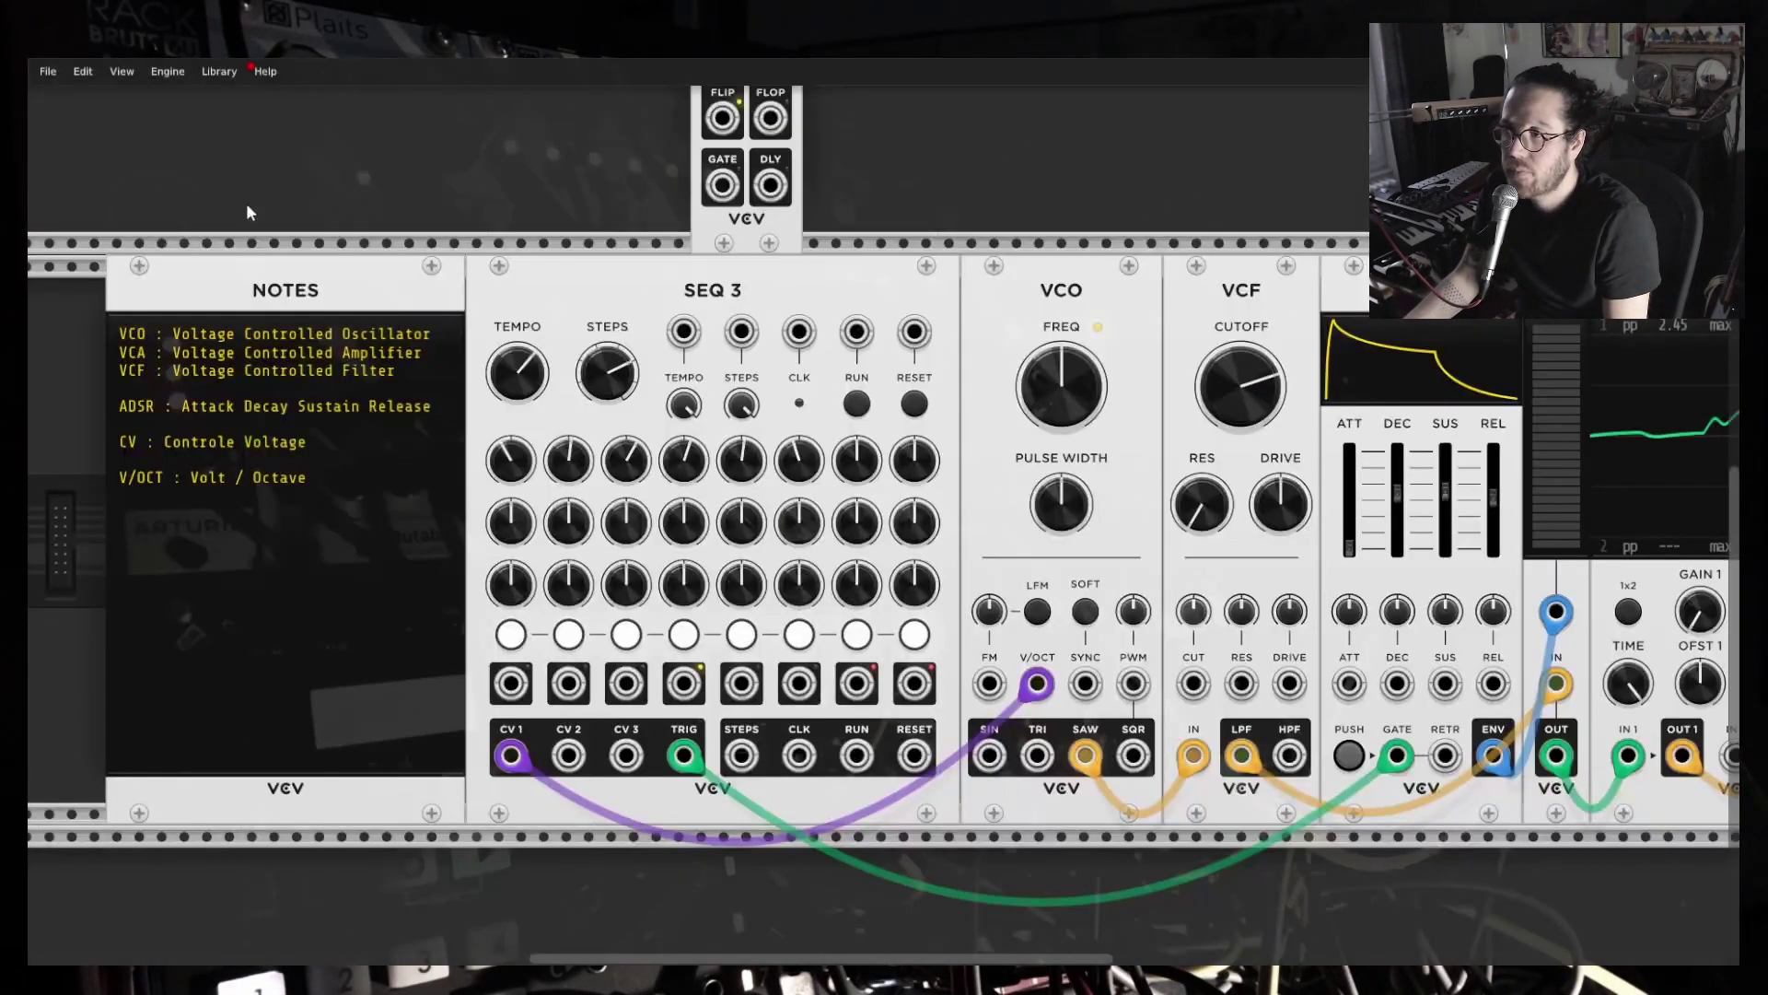
scroll(728, 271, "up", 5)
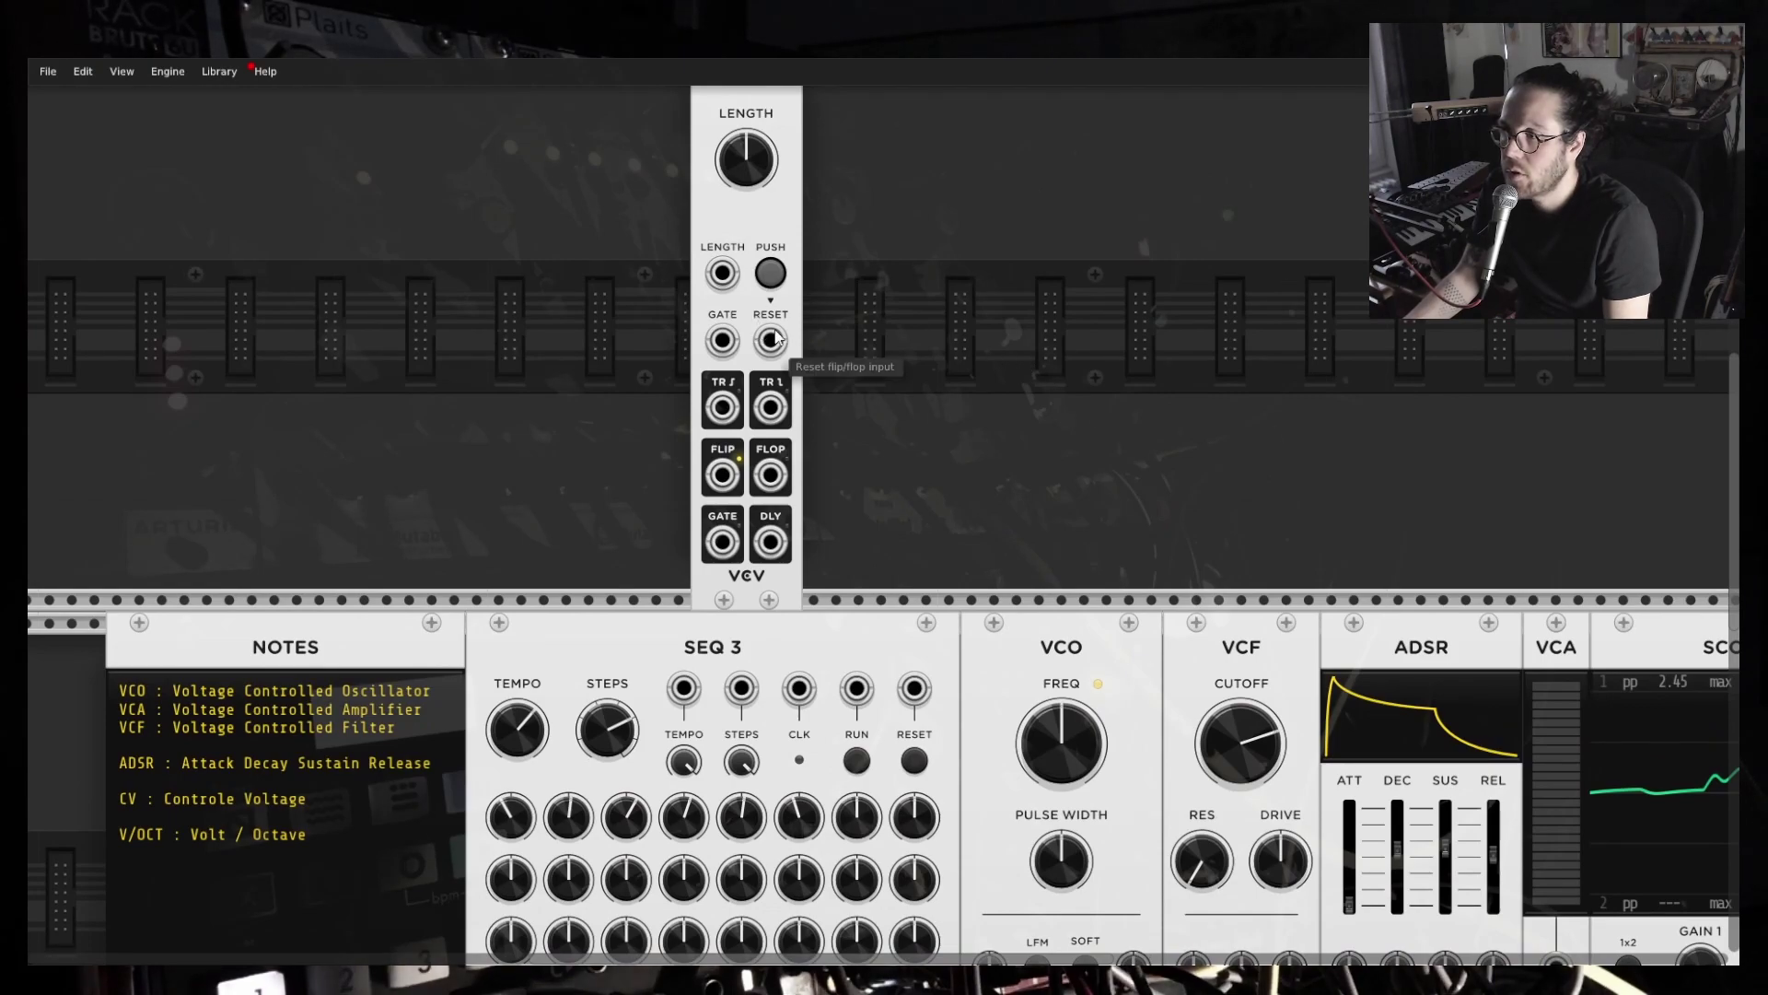
scroll(810, 357, "up", 2)
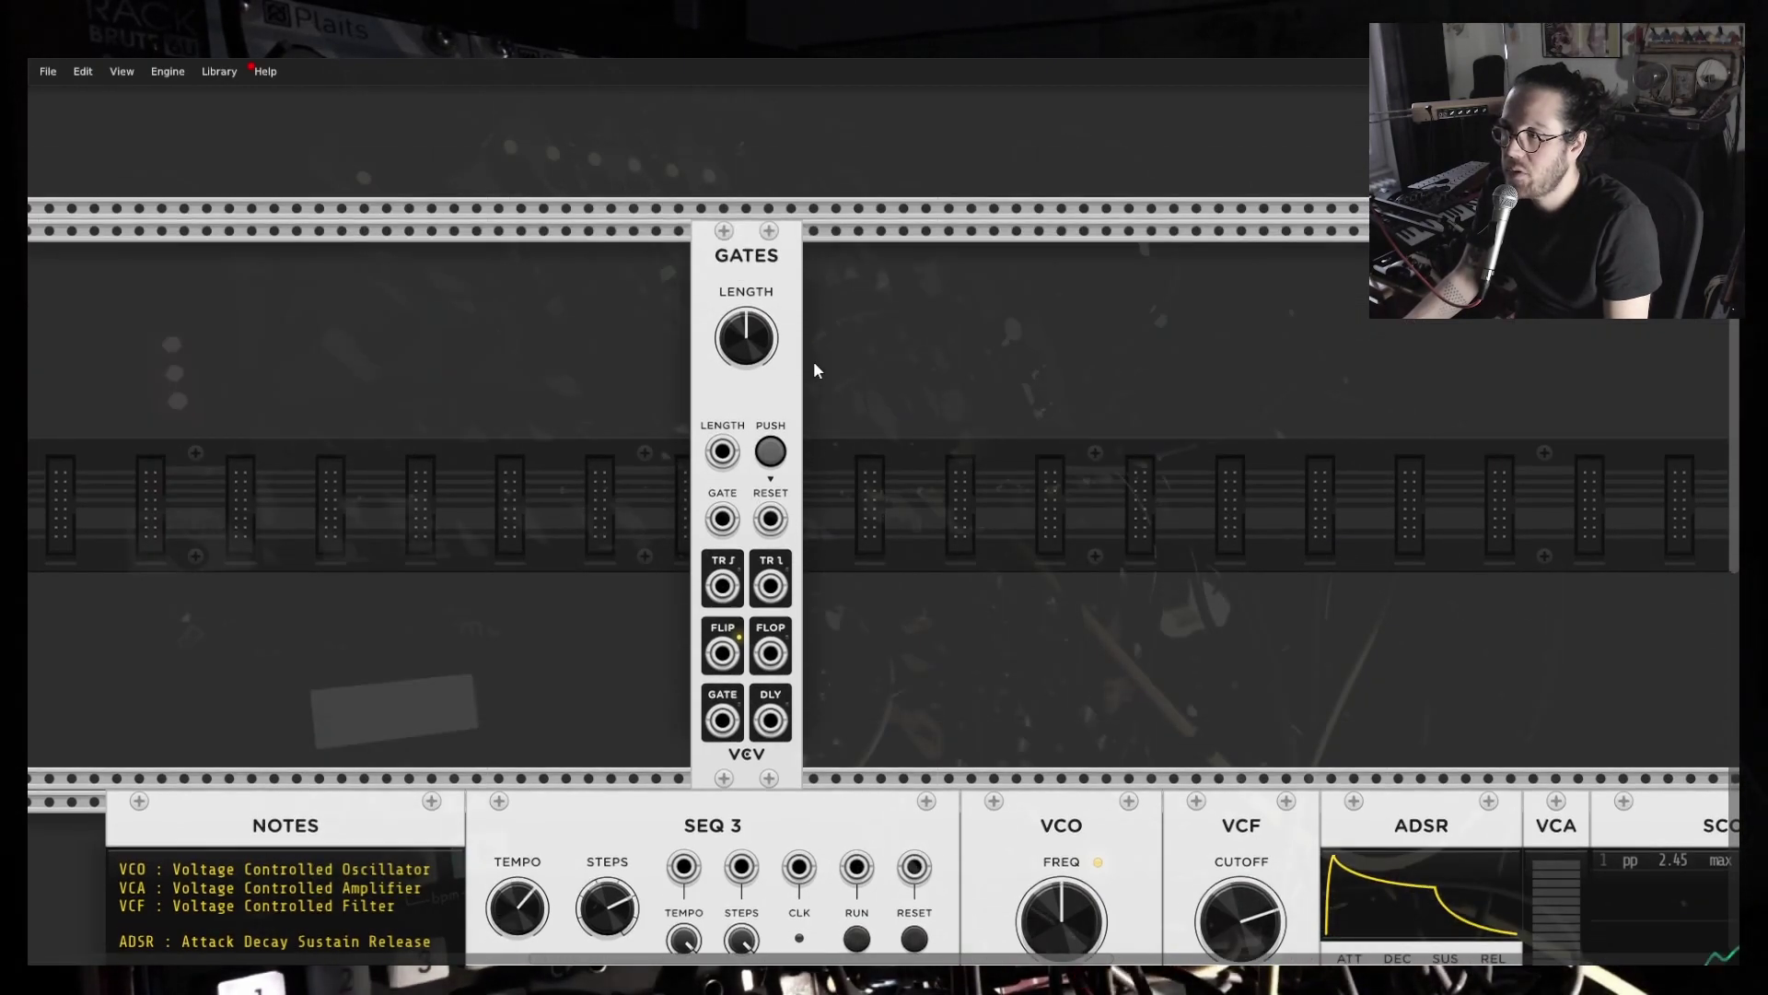
scroll(814, 361, "down", 8)
scroll(815, 370, "up", 7)
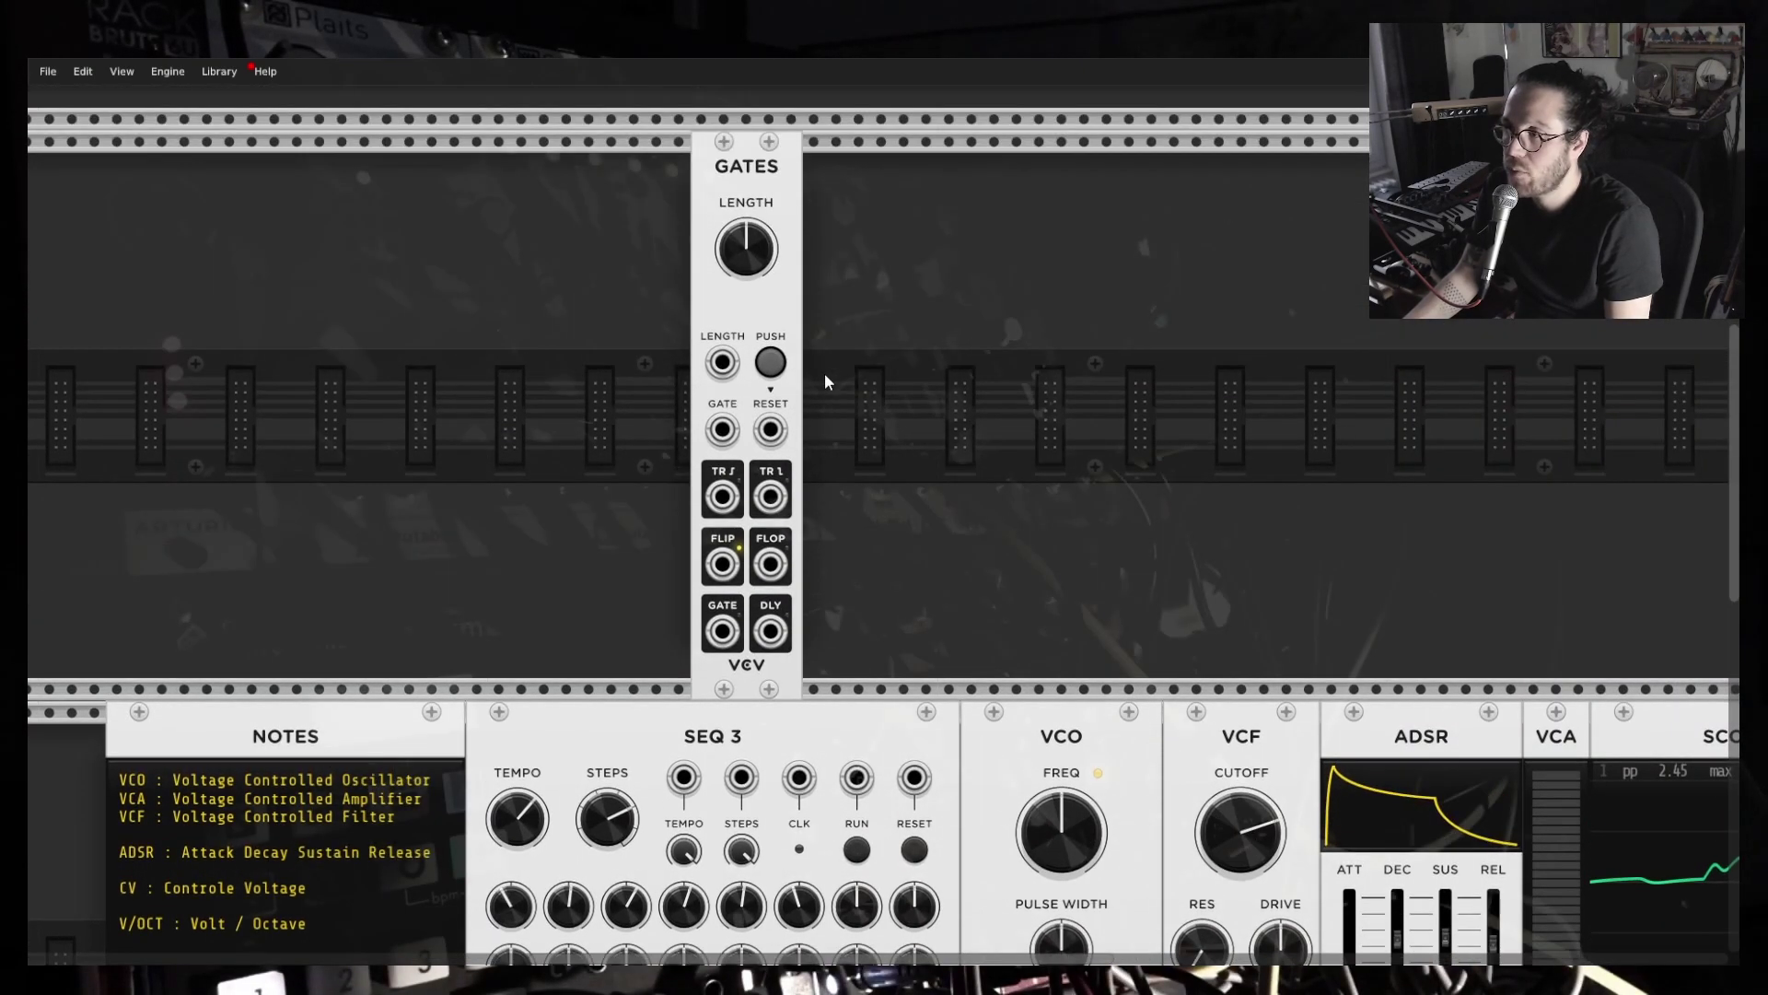
scroll(825, 373, "down", 4)
scroll(1011, 236, "up", 3)
left_click_drag(1008, 309, 651, 321)
key("Delete")
scroll(704, 375, "down", 2)
scroll(703, 373, "down", 5)
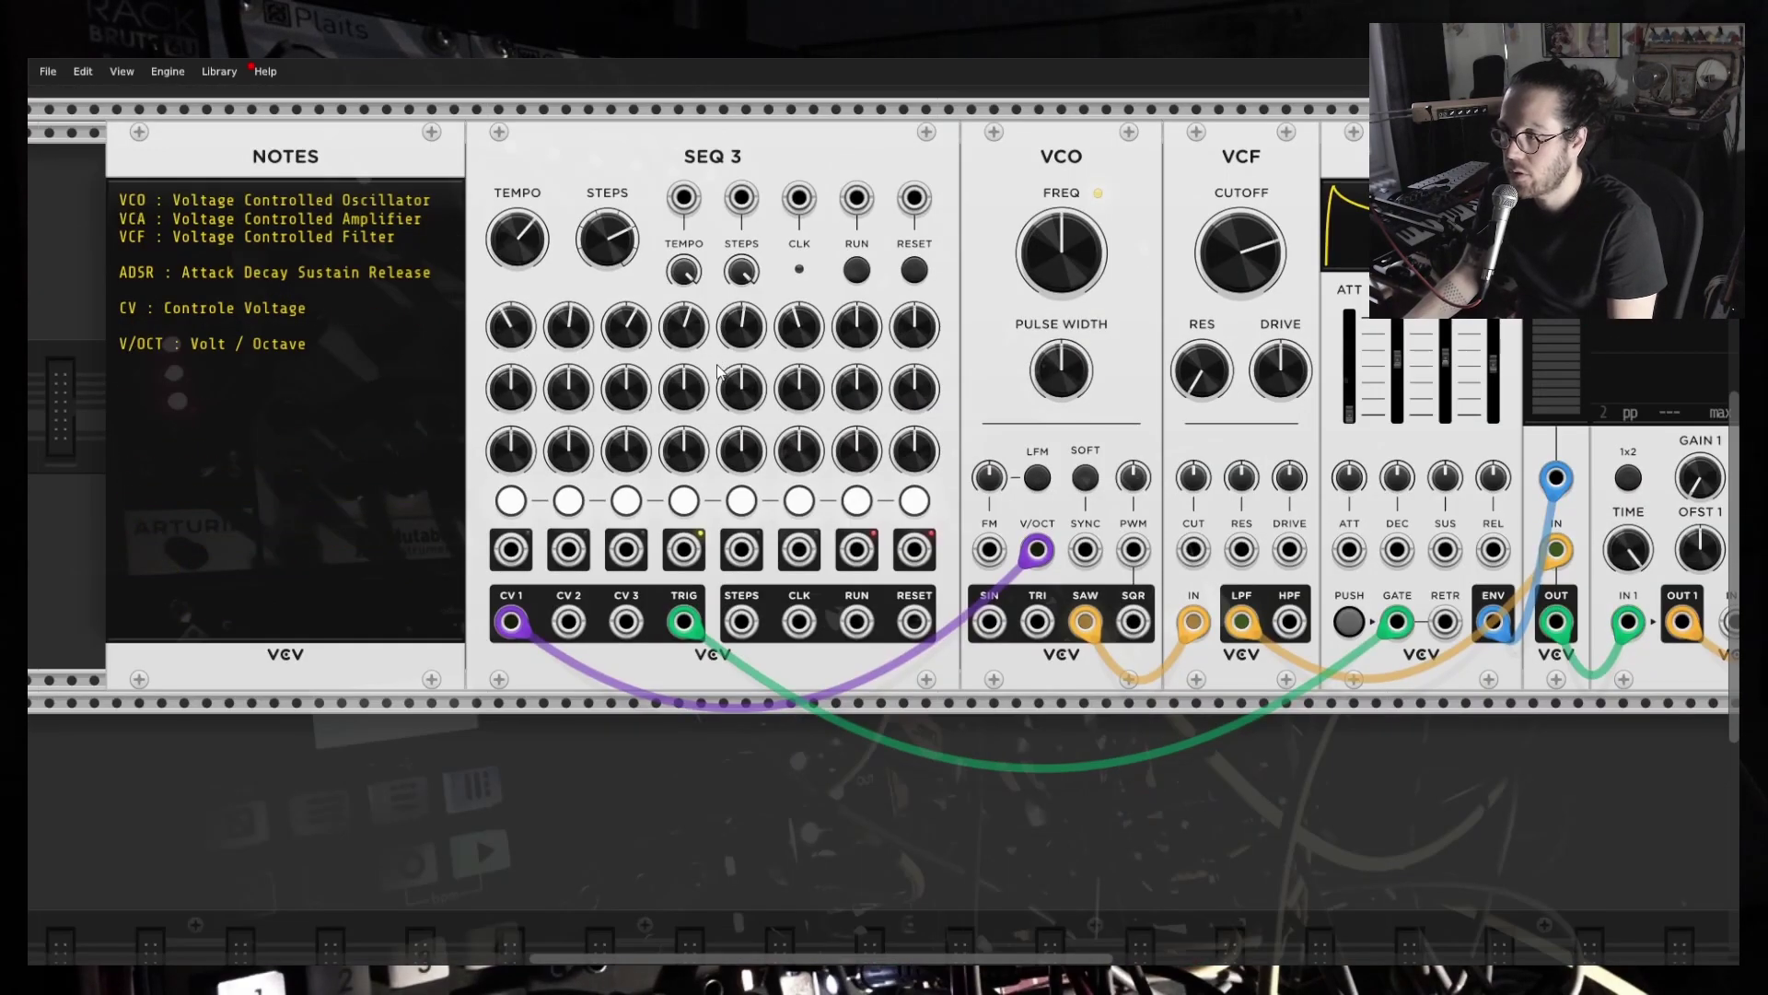
Add a GATES module from the module browser to the row above SEQ 3.
scroll(632, 217, "up", 2)
right_click(630, 214)
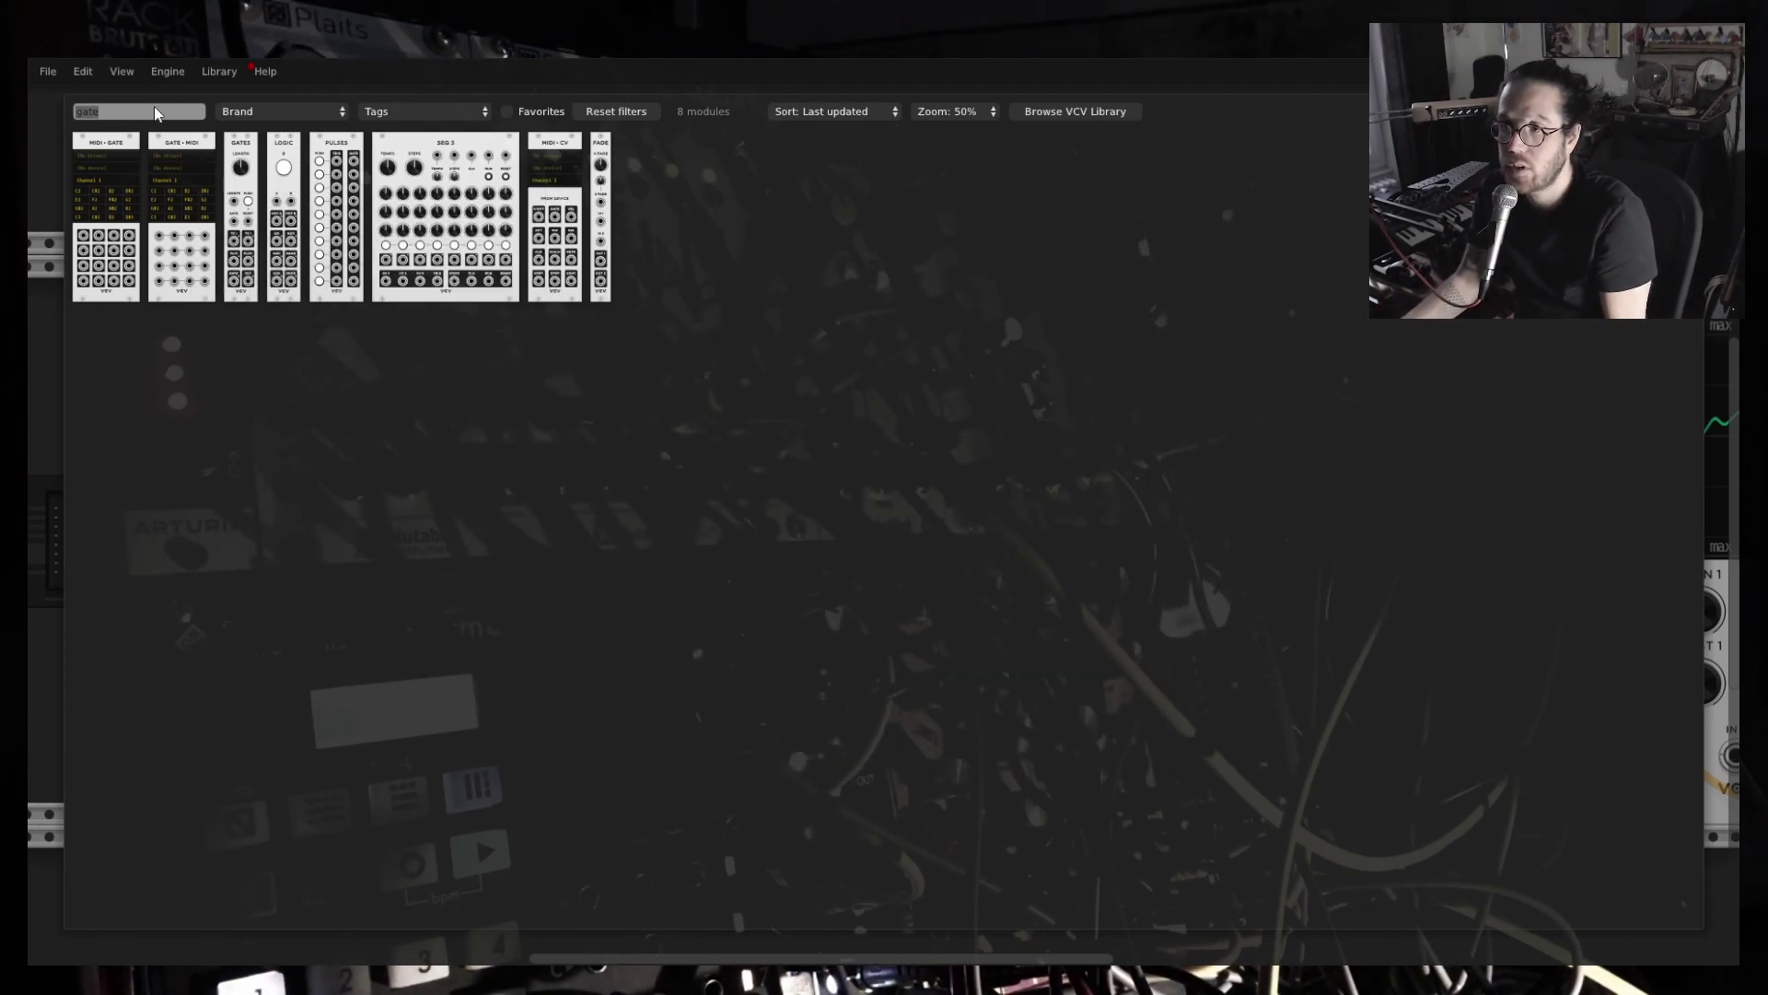
type("sates")
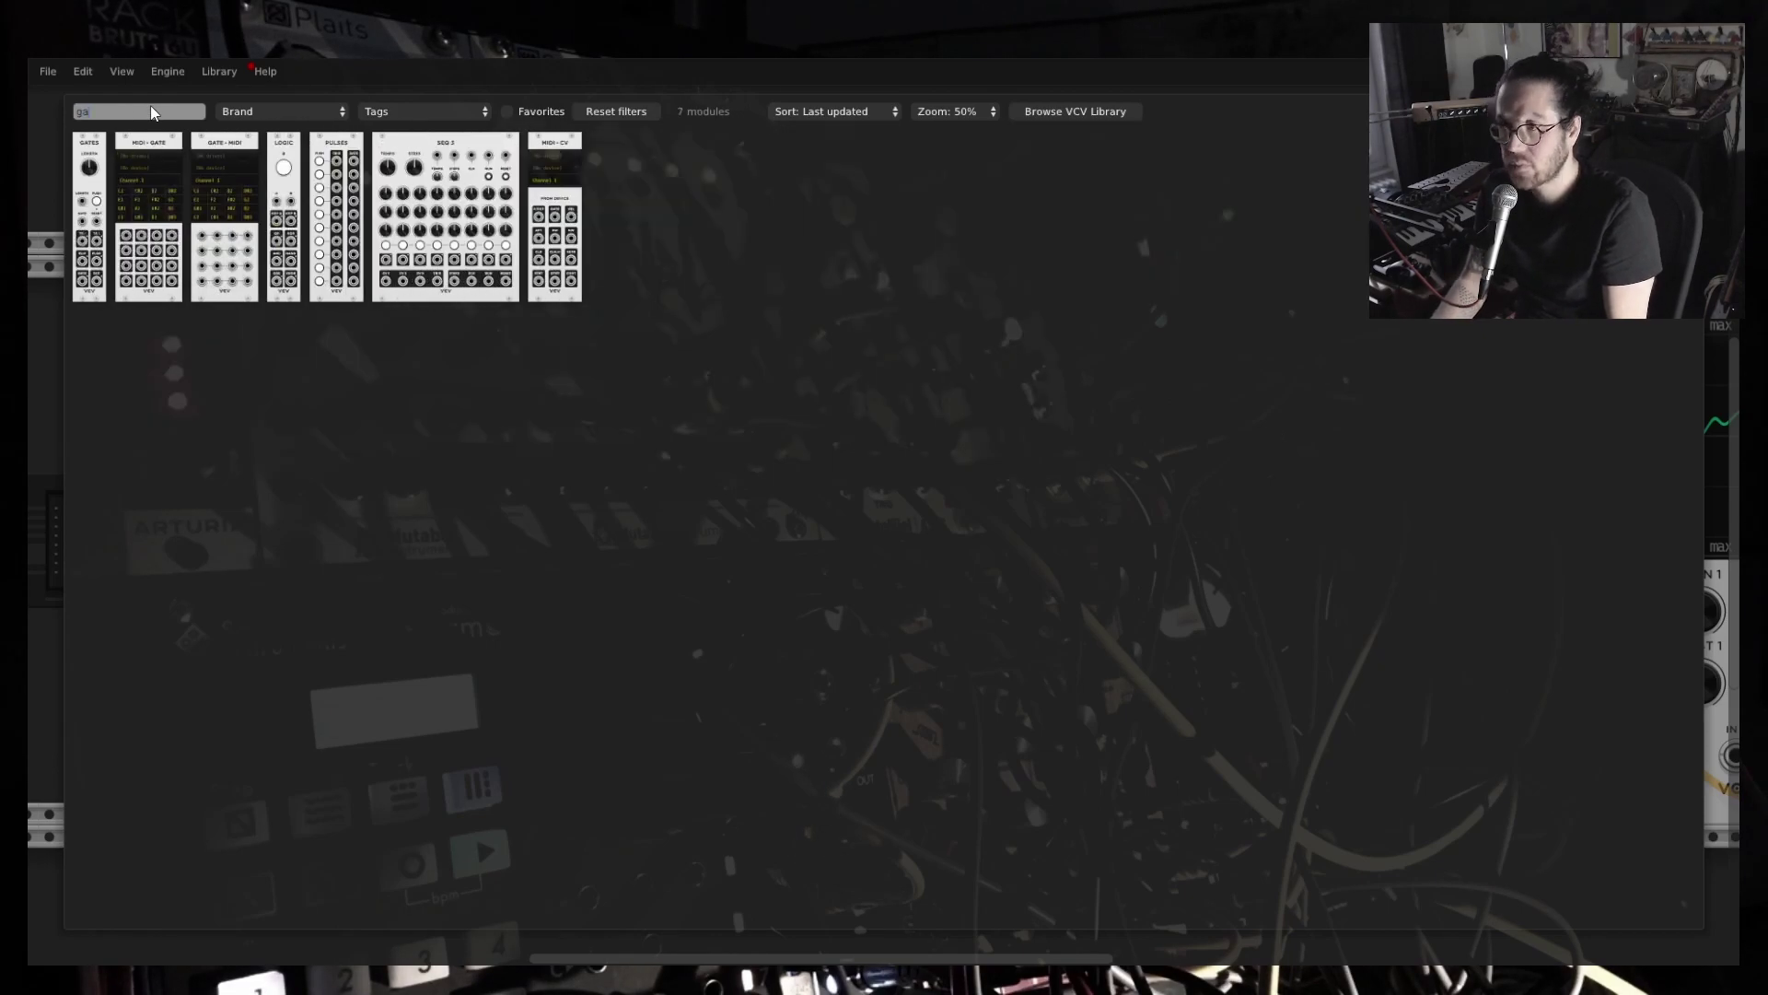
key("Escape")
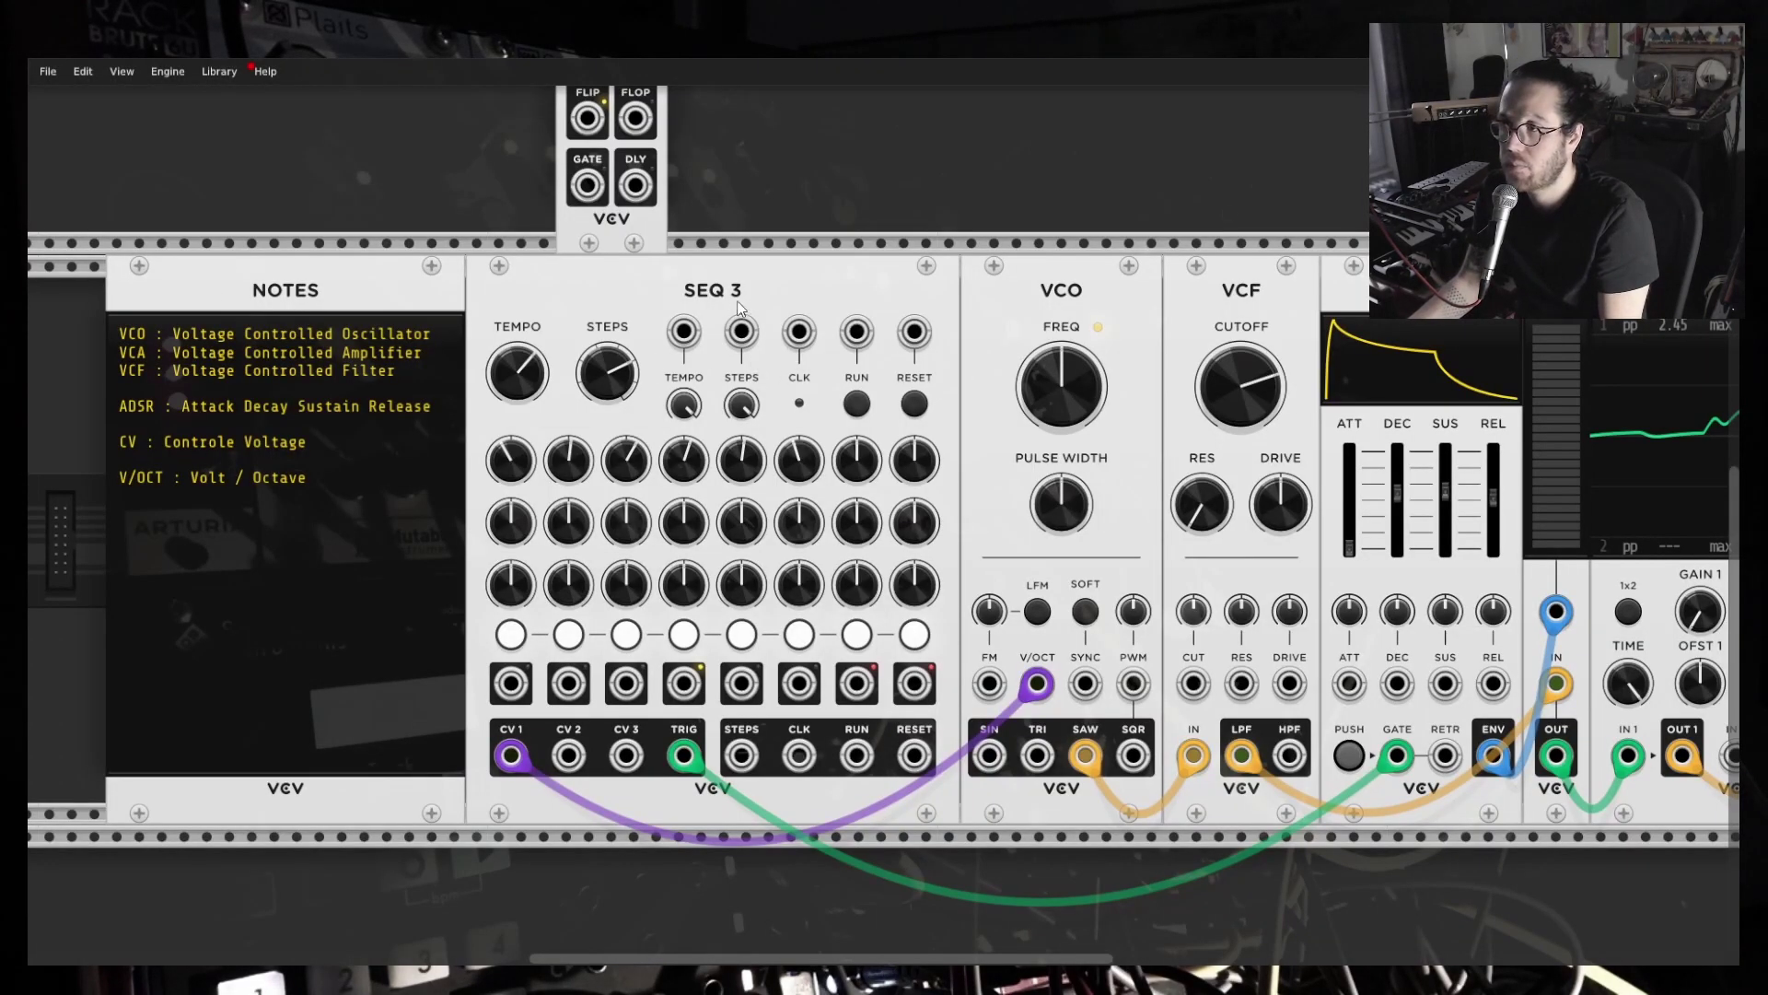
Move NOTES and SEQ 3 aside to open a gap before the VCO, and place the GATES module in it.
scroll(736, 308, "up", 3)
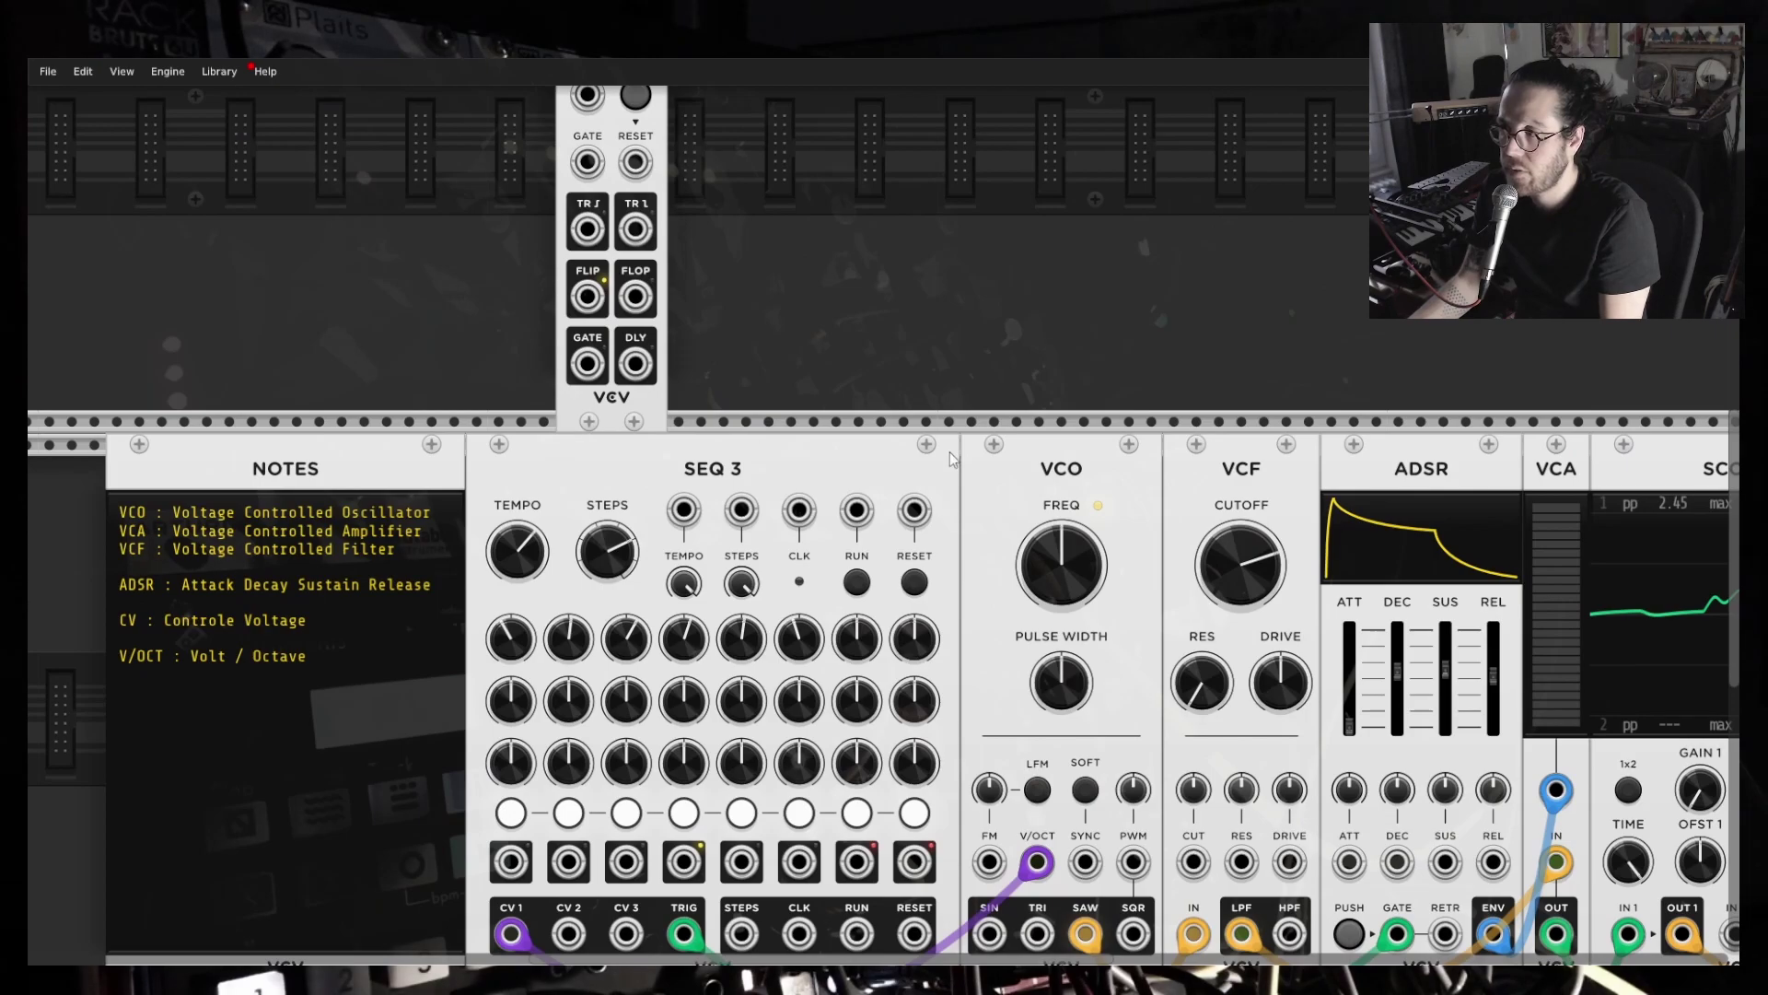
scroll(925, 452, "down", 2)
left_click_drag(431, 371, 273, 400)
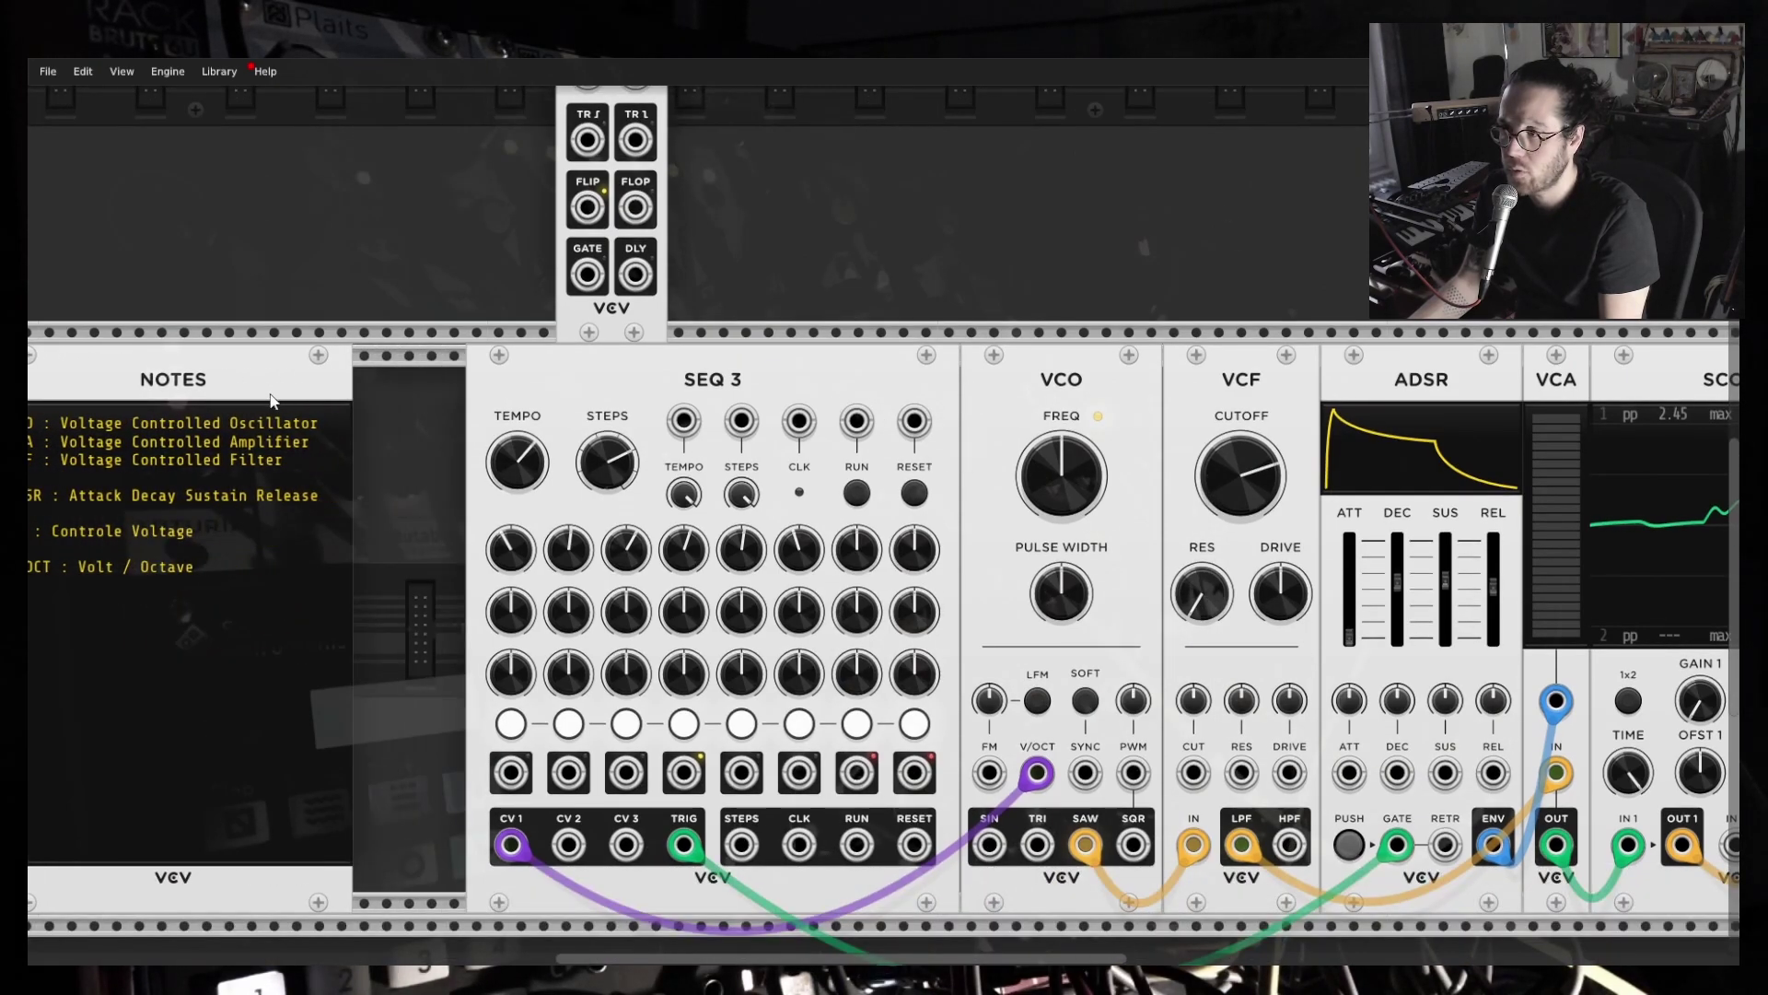
left_click_drag(534, 416, 426, 419)
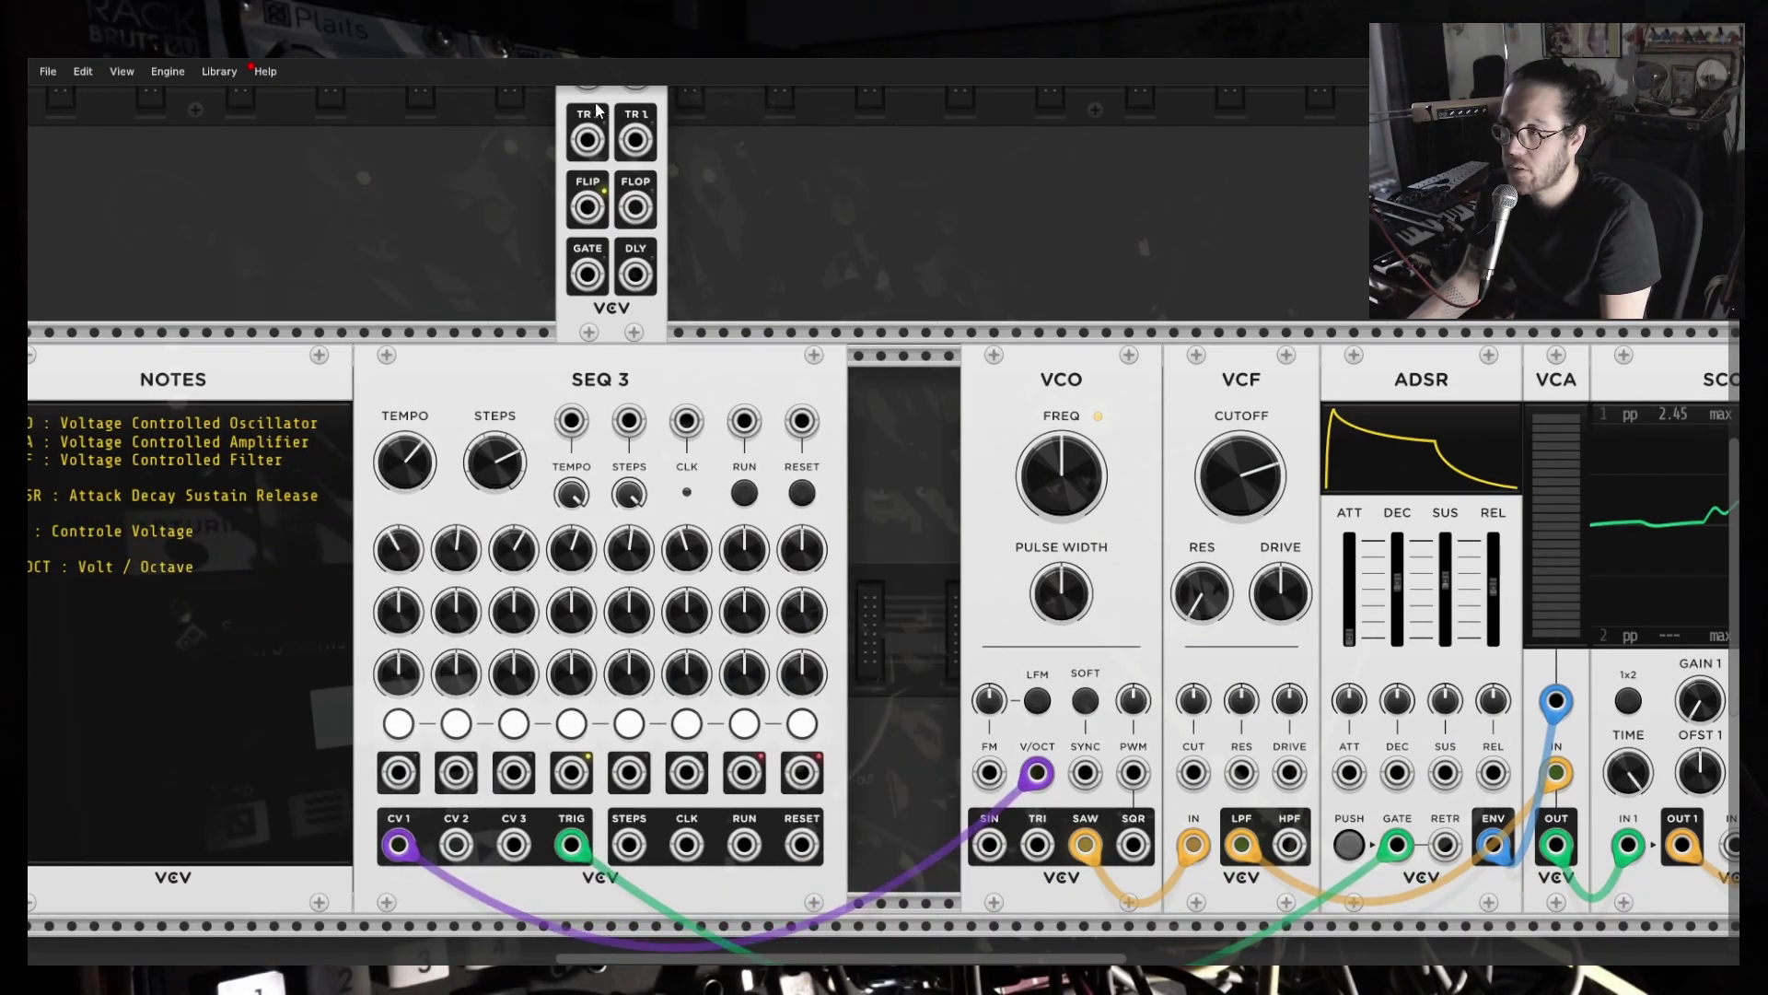
scroll(672, 318, "up", 4)
left_click_drag(1080, 600, 1117, 617)
left_click_drag(603, 204, 896, 774)
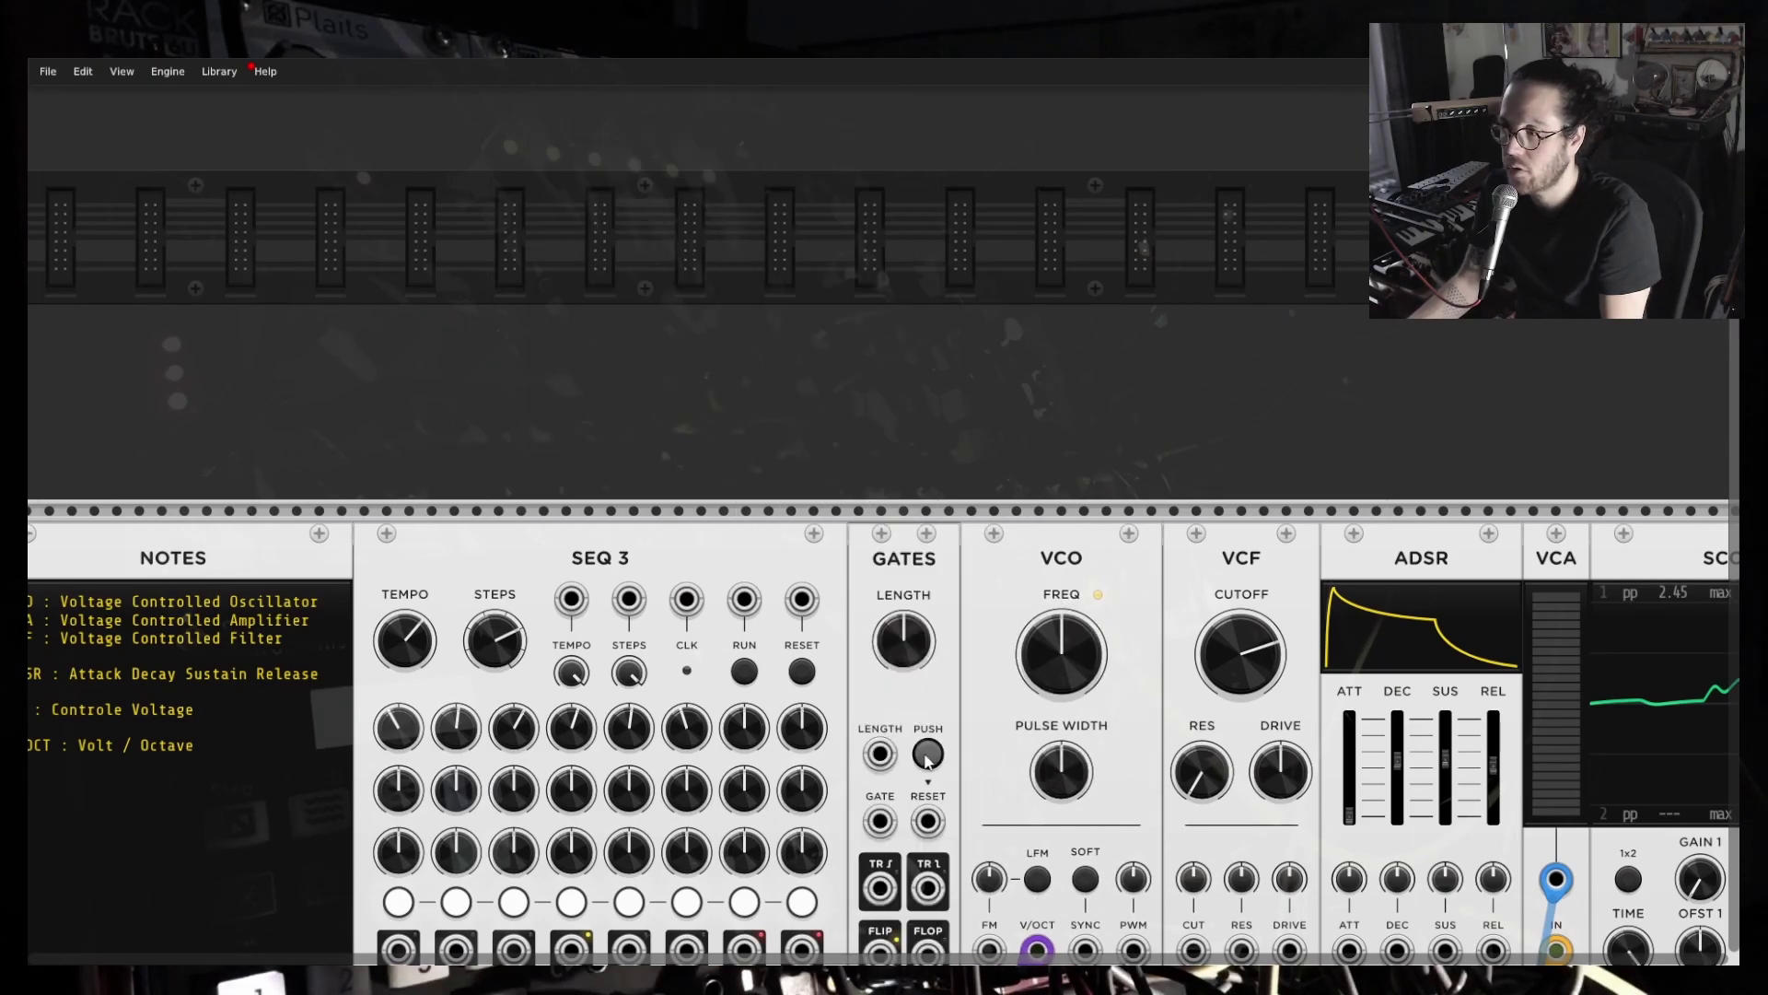
Reroute the SEQ 3 trigger output to the GATES gate input, and patch the GATES gate output to the ADSR's gate input.
scroll(1041, 746, "down", 6)
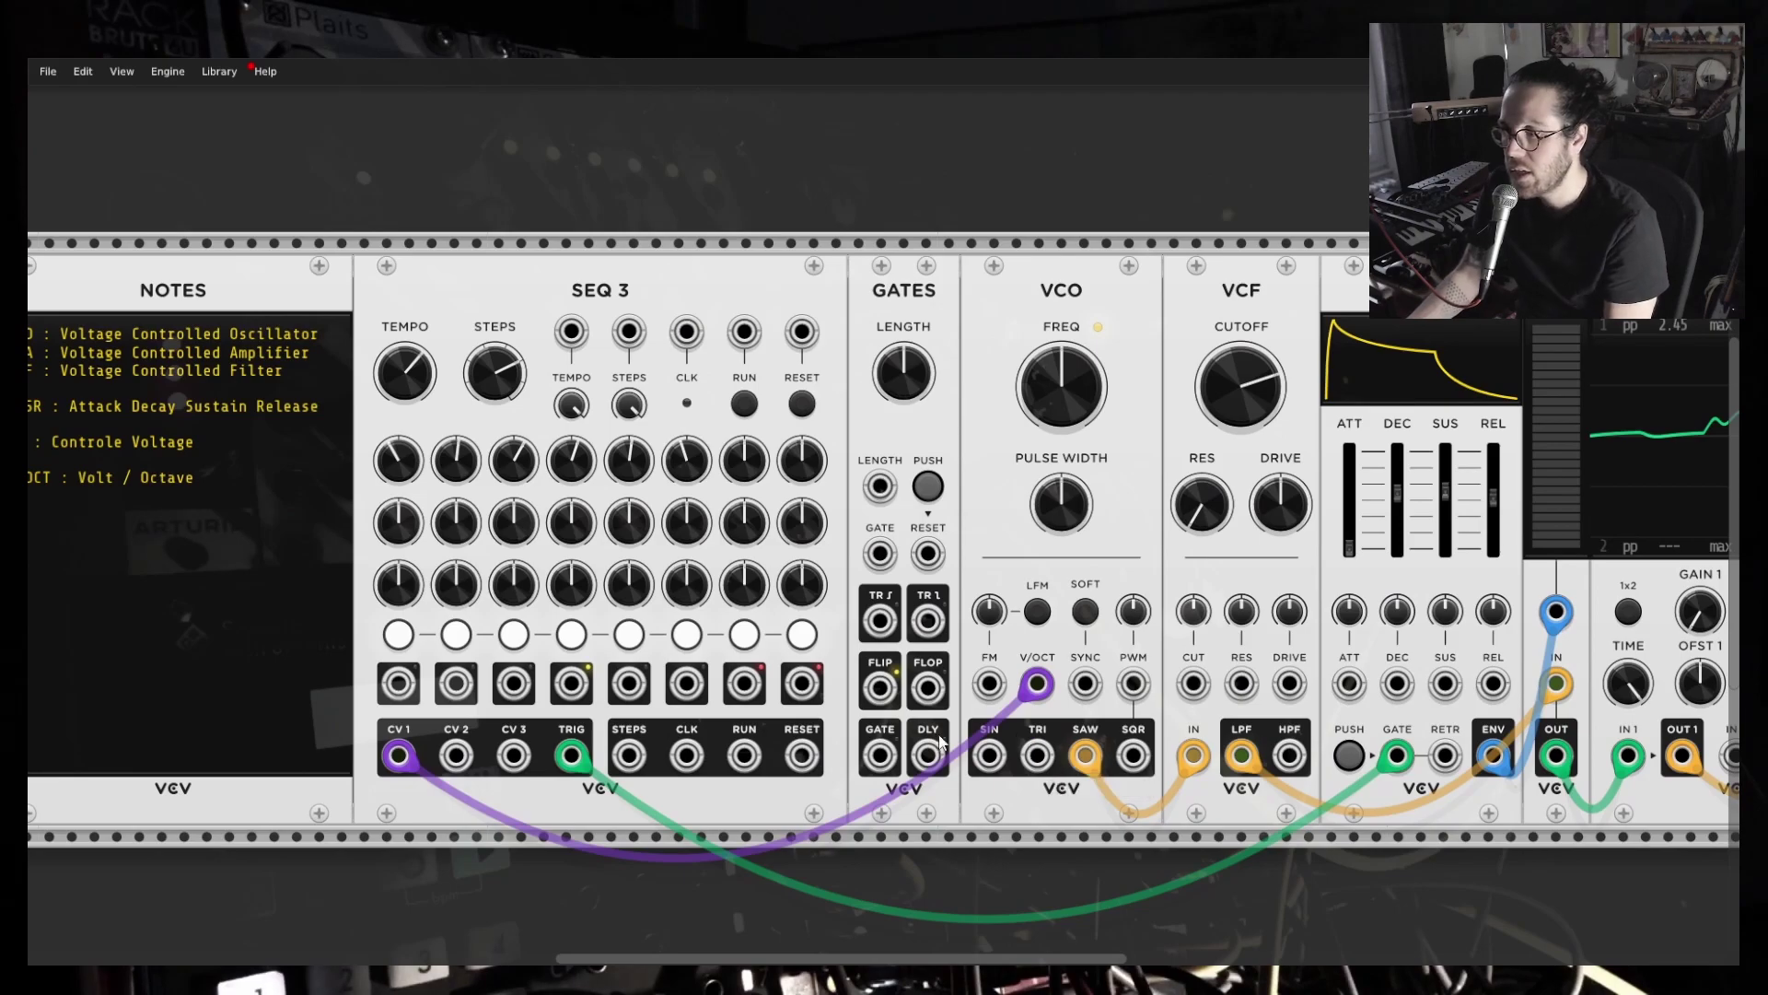
left_click_drag(1398, 756, 880, 554)
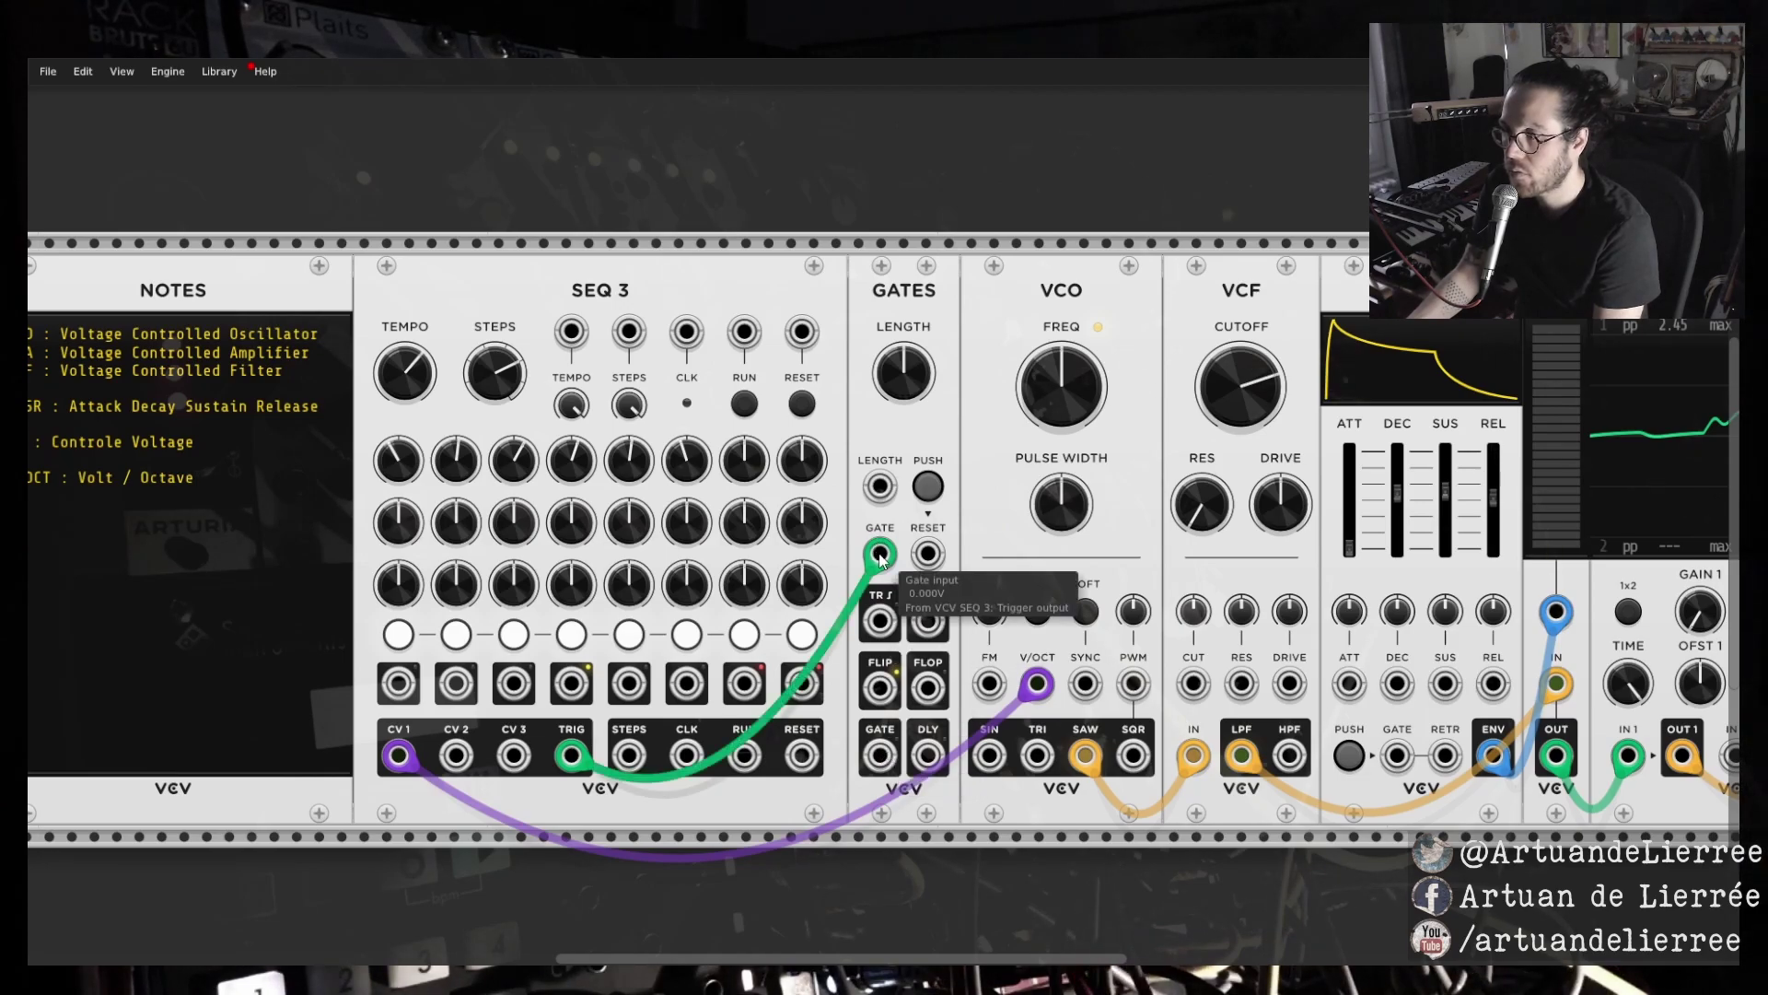
mouse_move(899, 359)
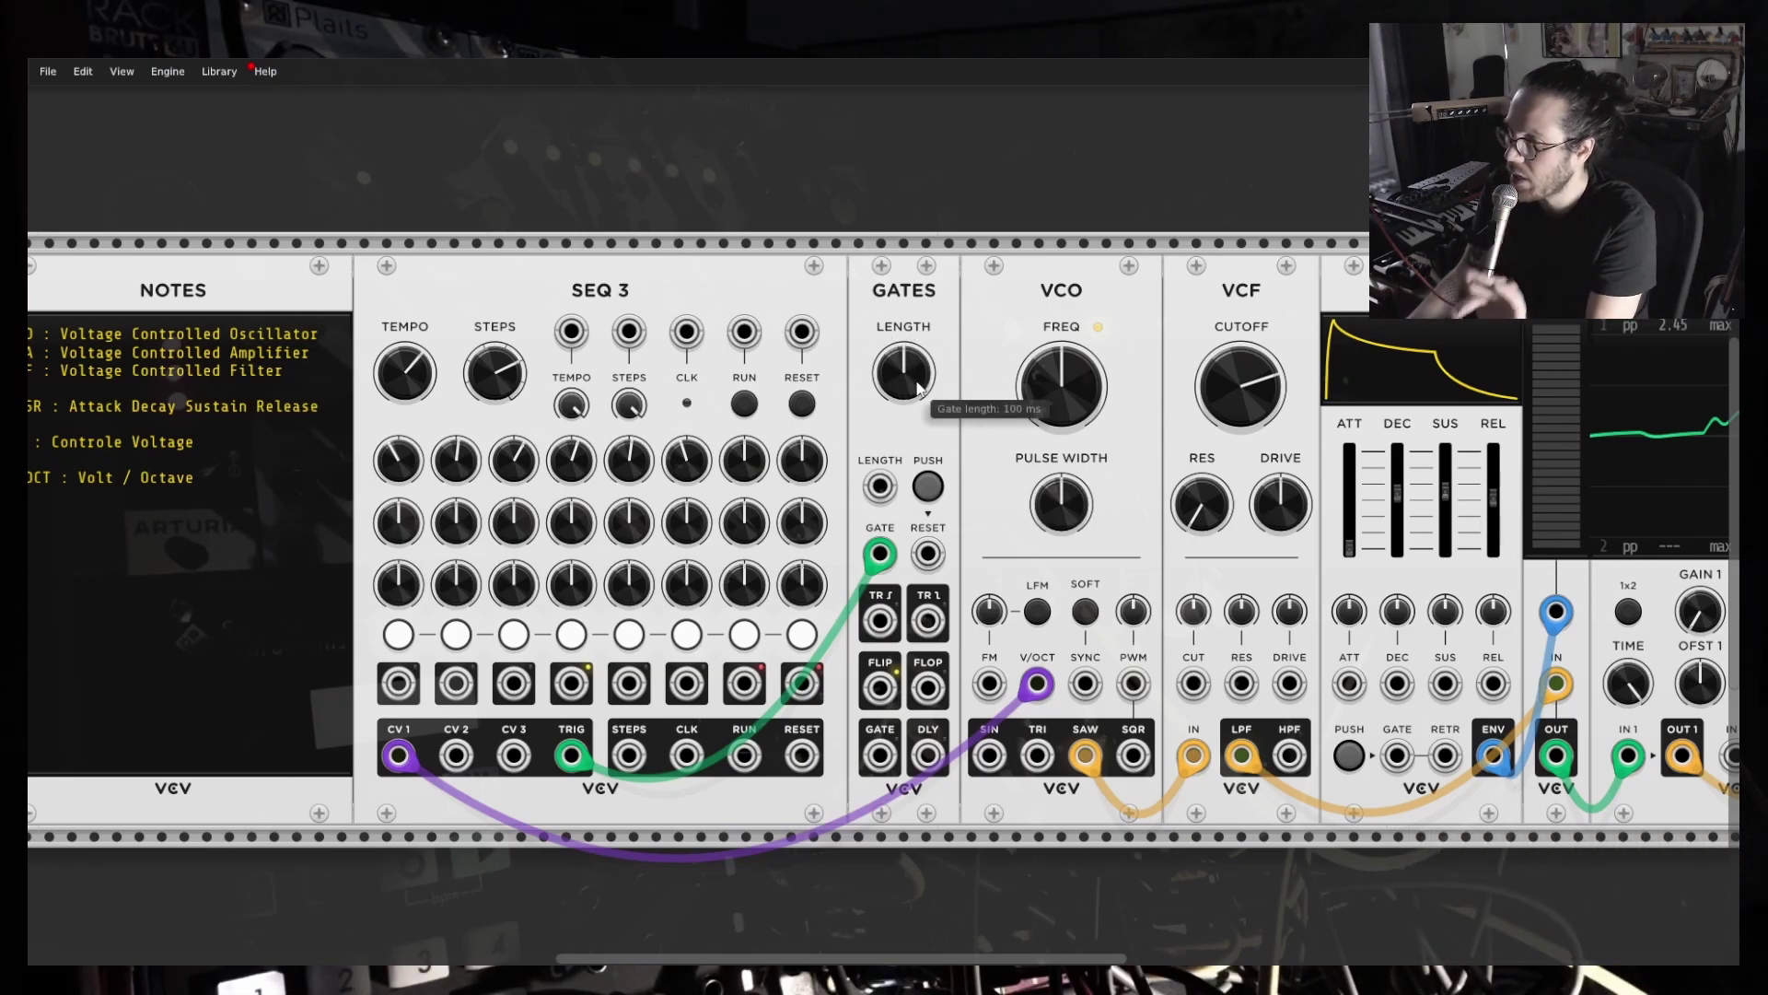
left_click_drag(898, 758, 1397, 755)
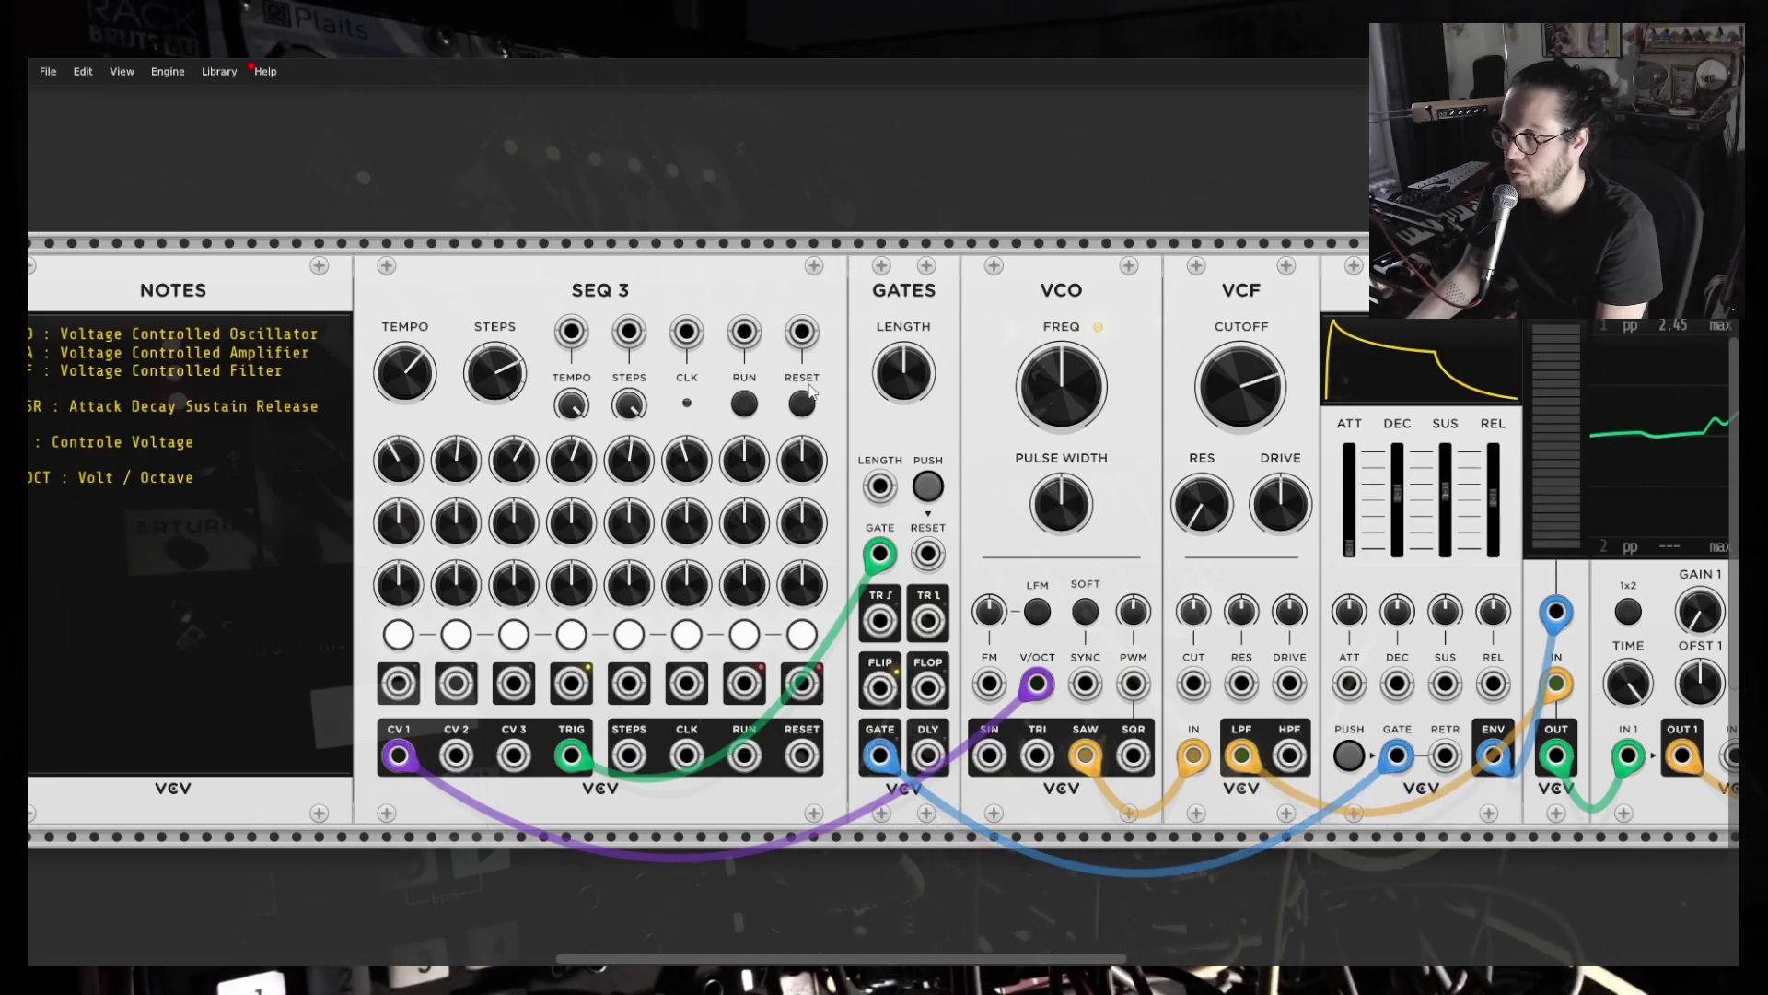
Run the sequencer and shorten the GATES gate length to about 40 ms.
left_click(745, 404)
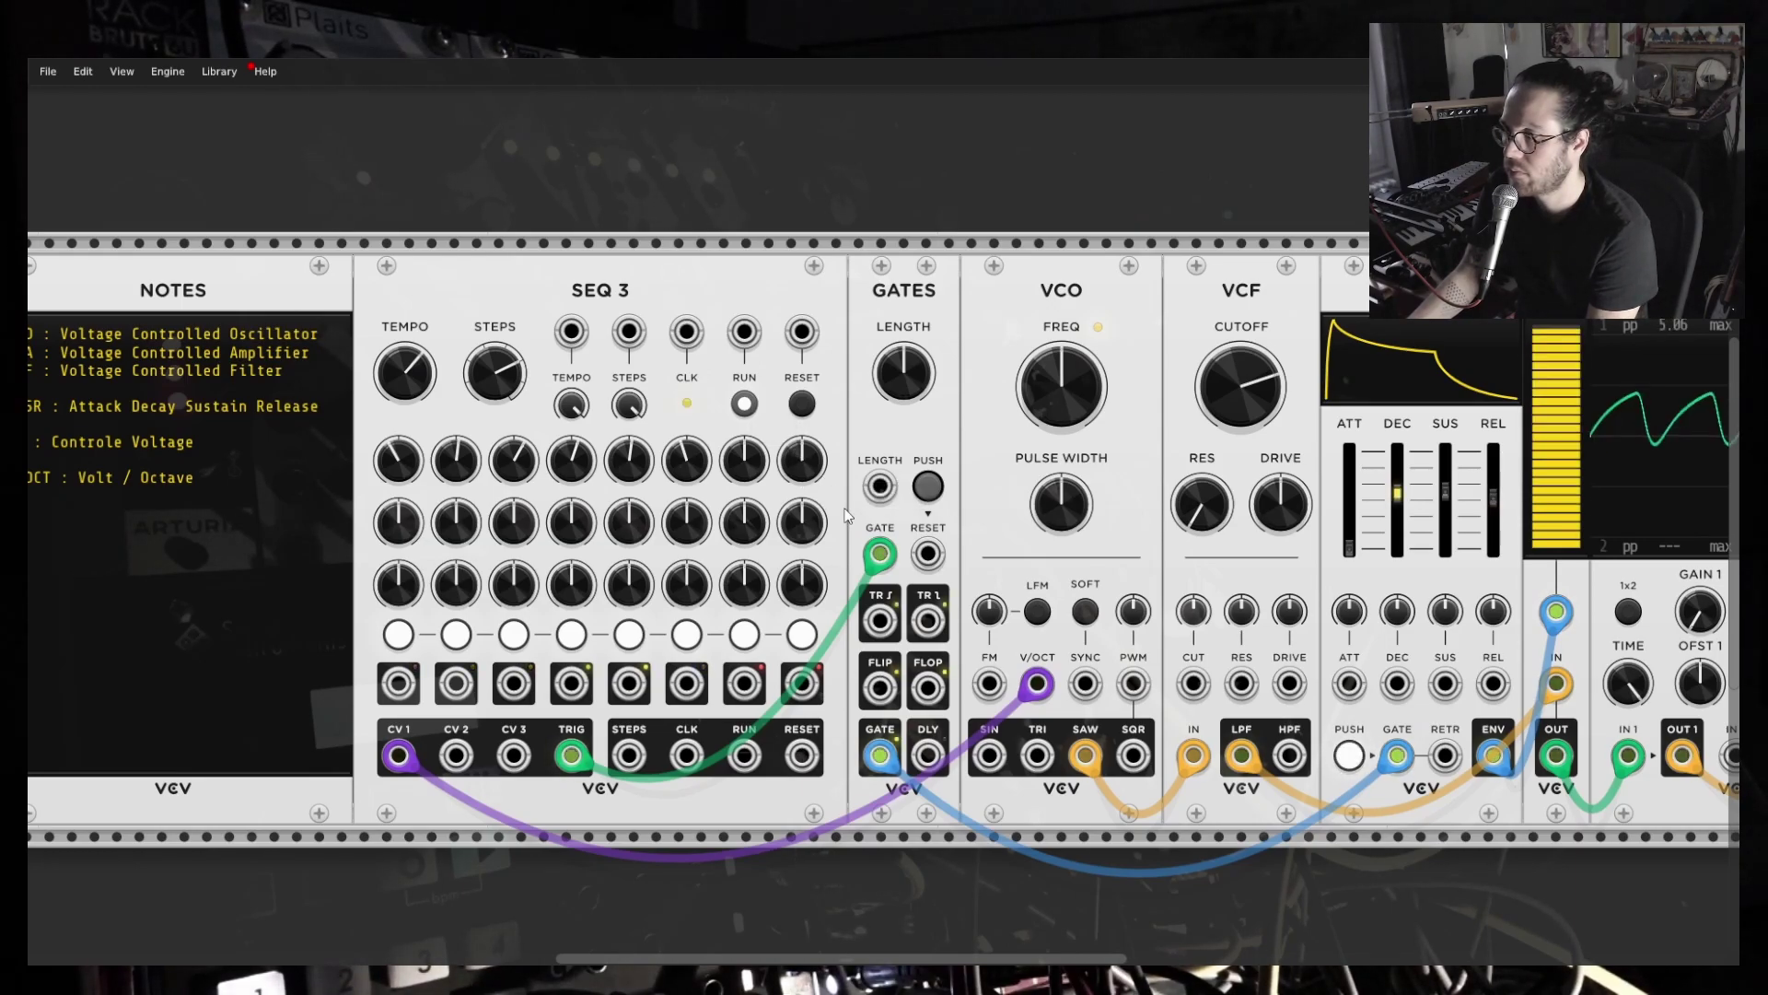
mouse_move(900, 368)
left_mouse_down()
mouse_move(903, 323)
mouse_move(903, 414)
mouse_move(902, 369)
left_mouse_up()
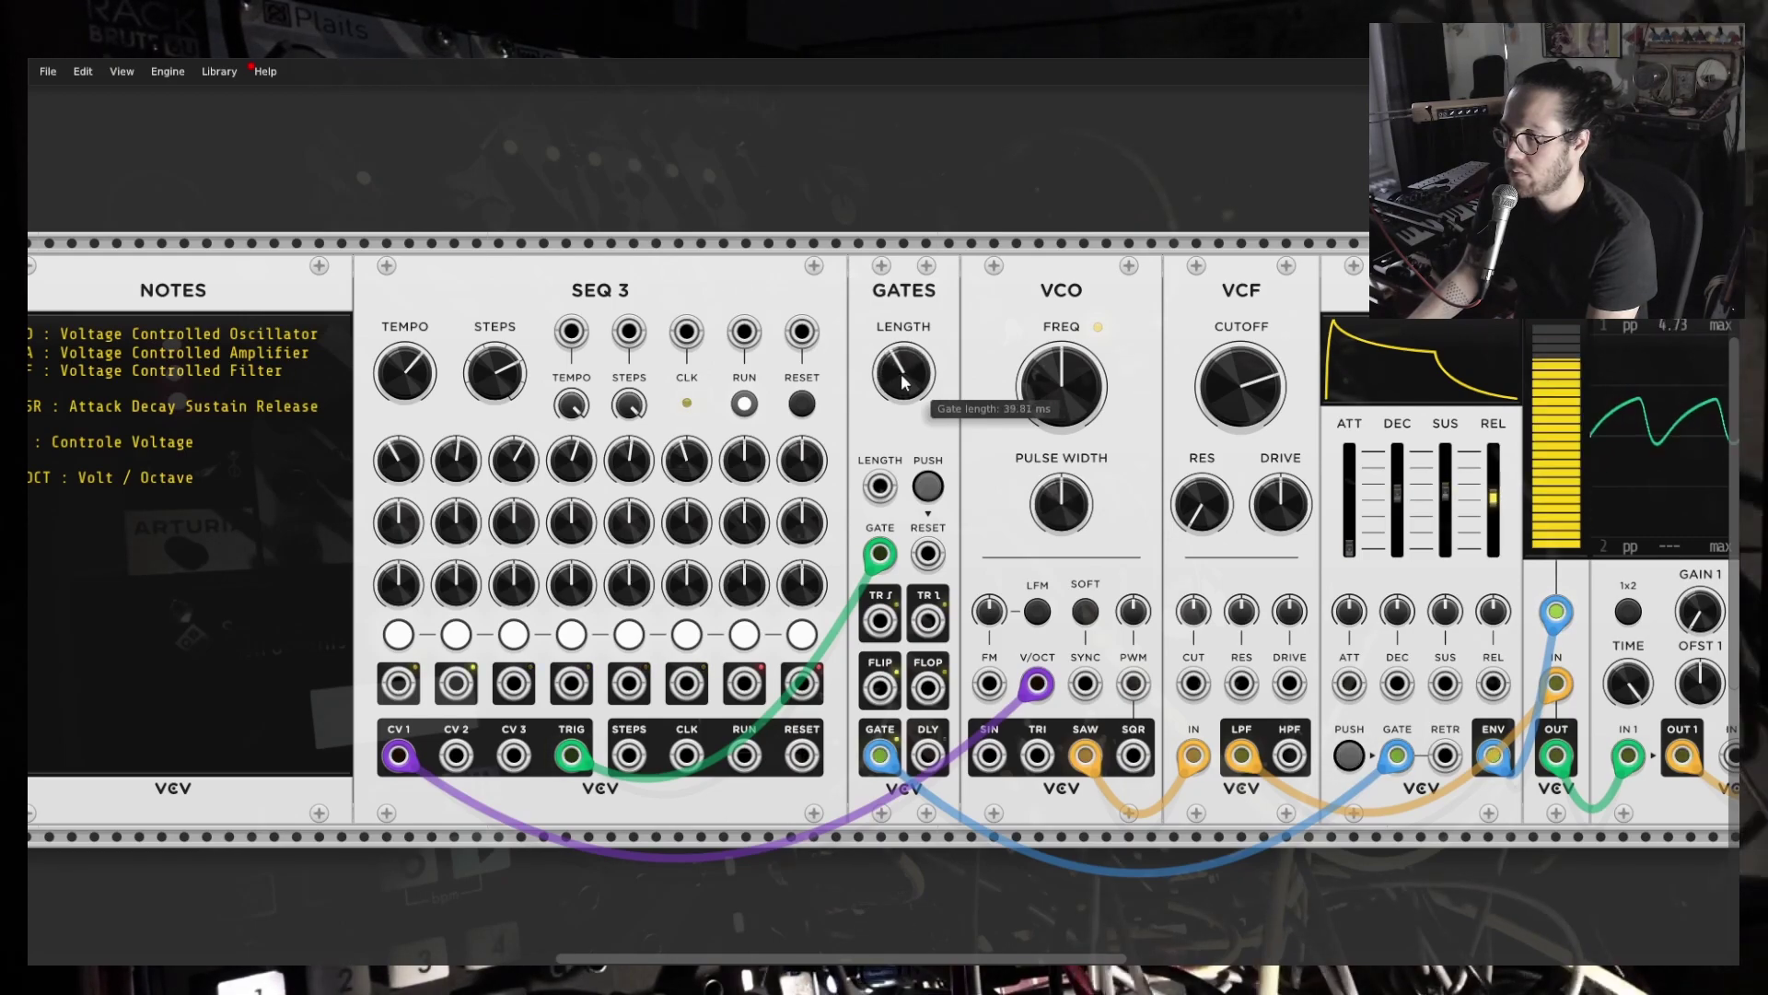
Lengthen the ADSR's decay and increase the GATES gate length slightly.
left_click_drag(1440, 502, 1397, 477)
left_click_drag(904, 373, 904, 361)
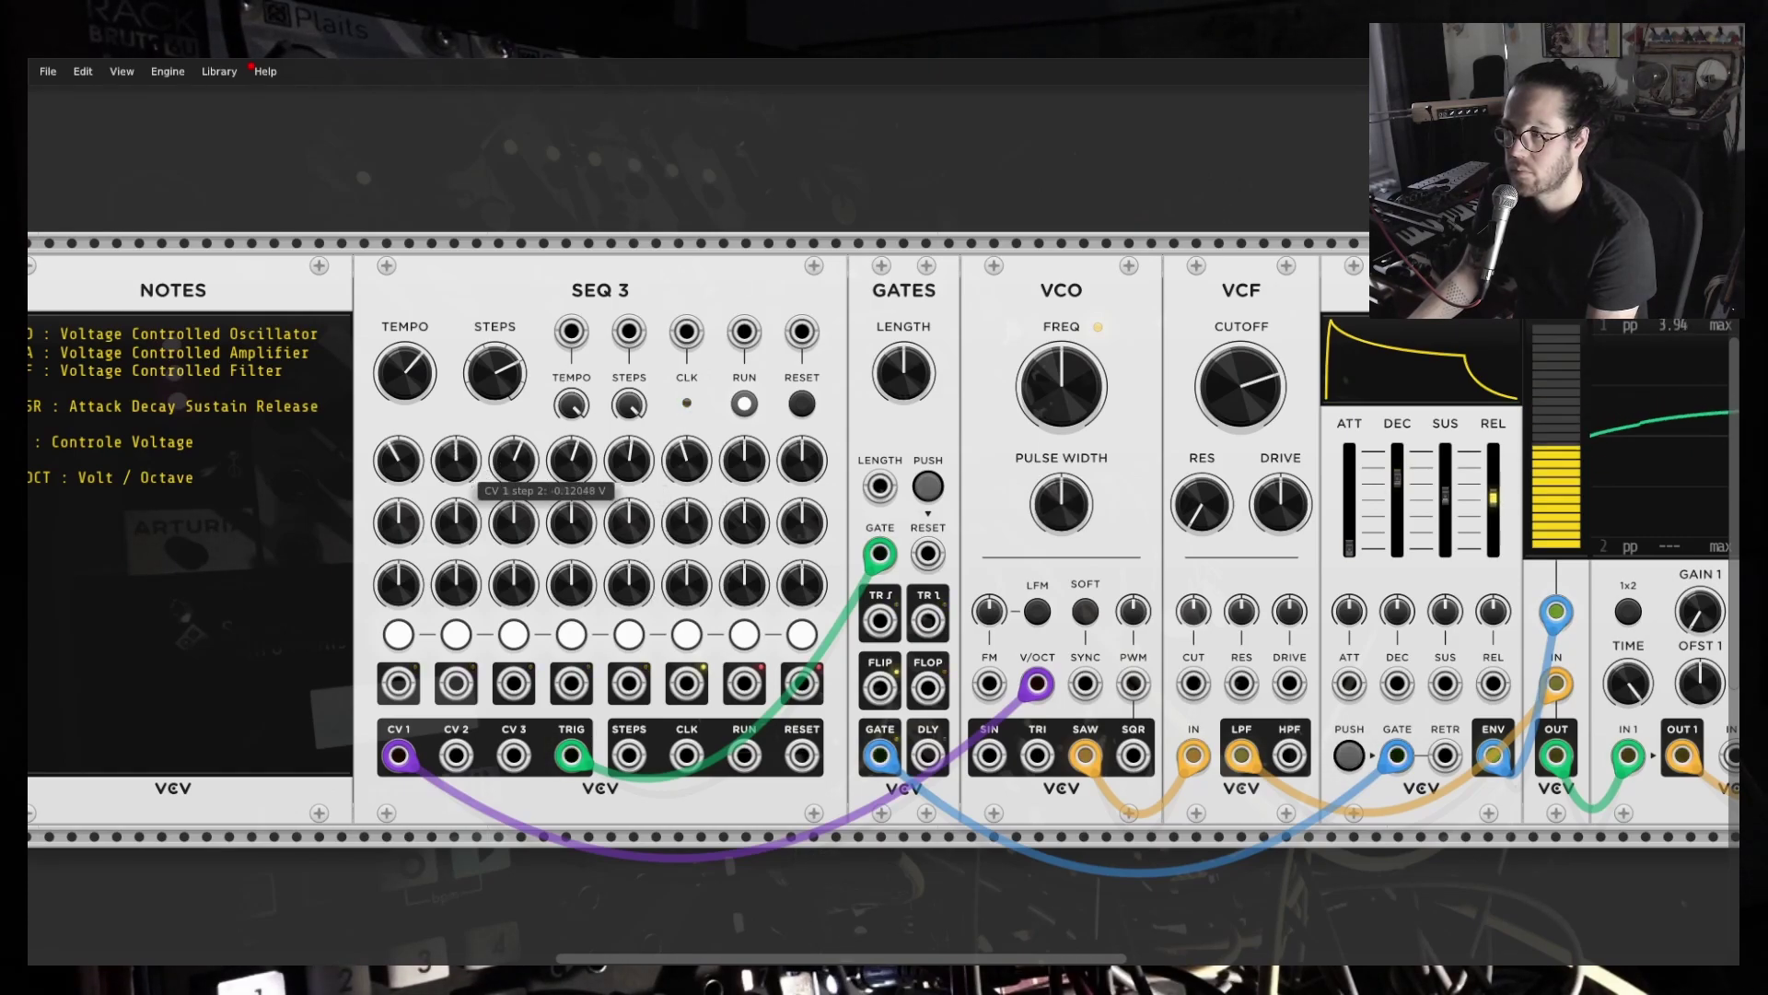
Retune SEQ 3's CV 1 row, setting step 2 to about -0.12 V and step 5 to about 0.82 V, and adjusting steps 3 and 6.
left_click_drag(513, 460, 516, 468)
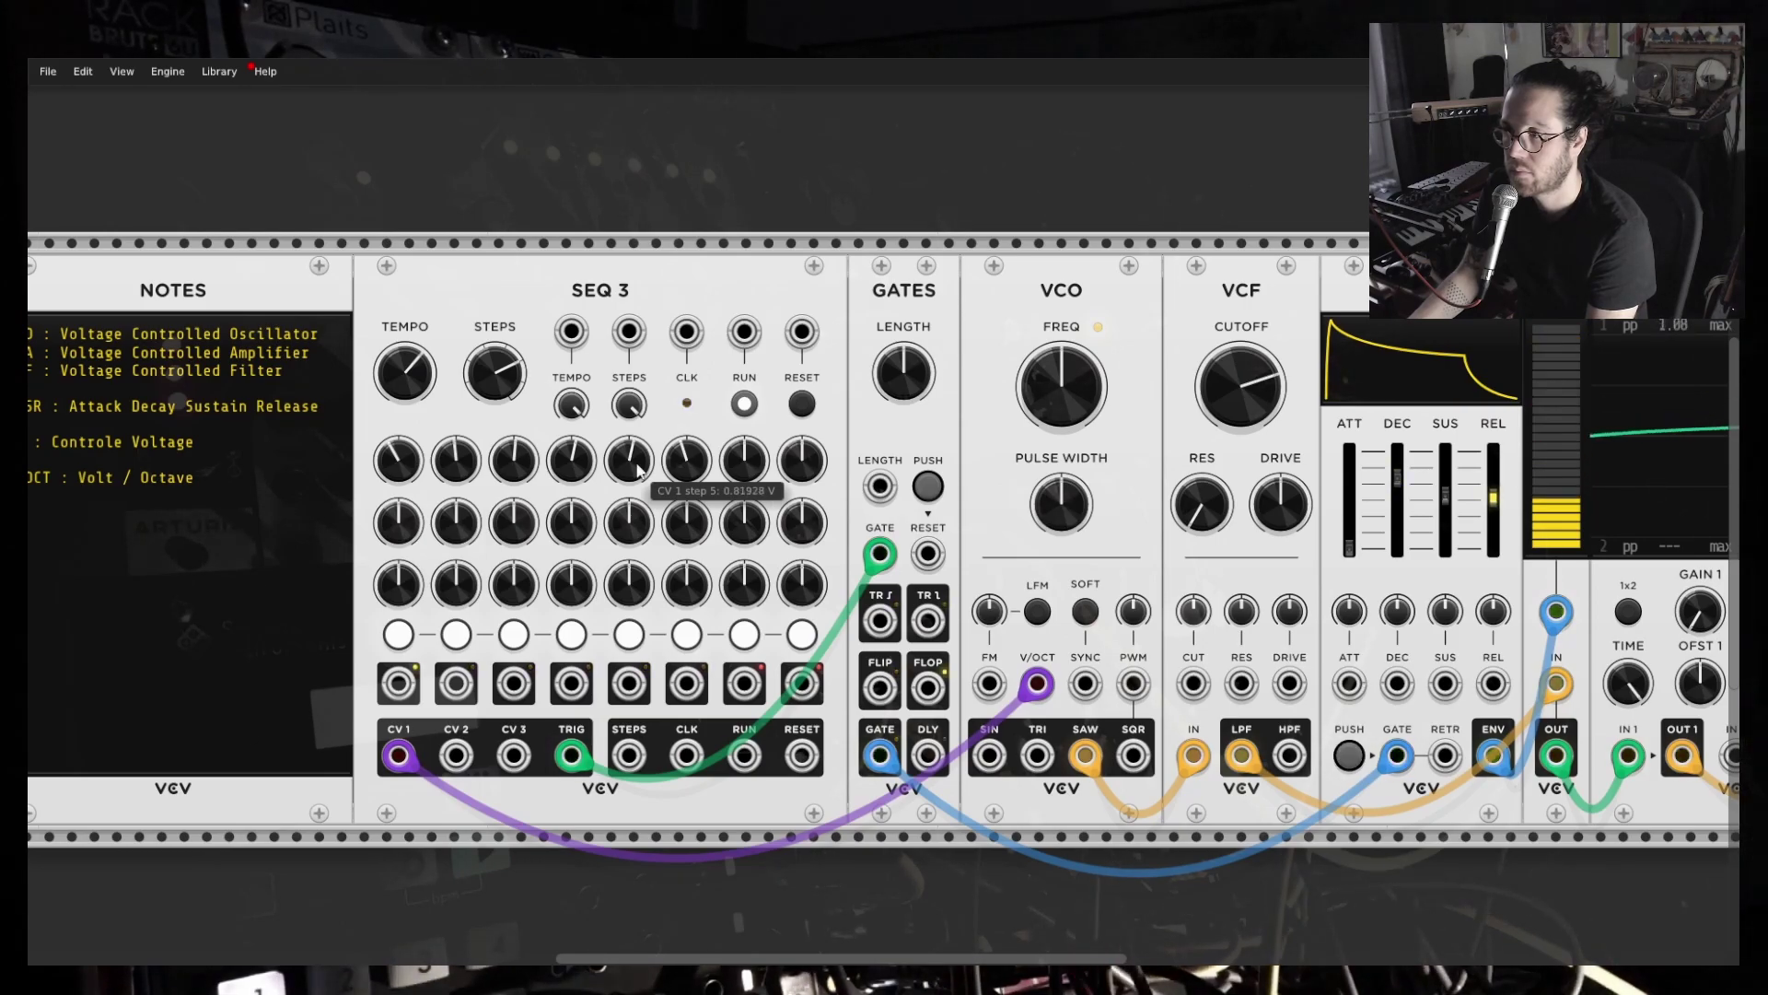
left_click_drag(627, 472, 634, 470)
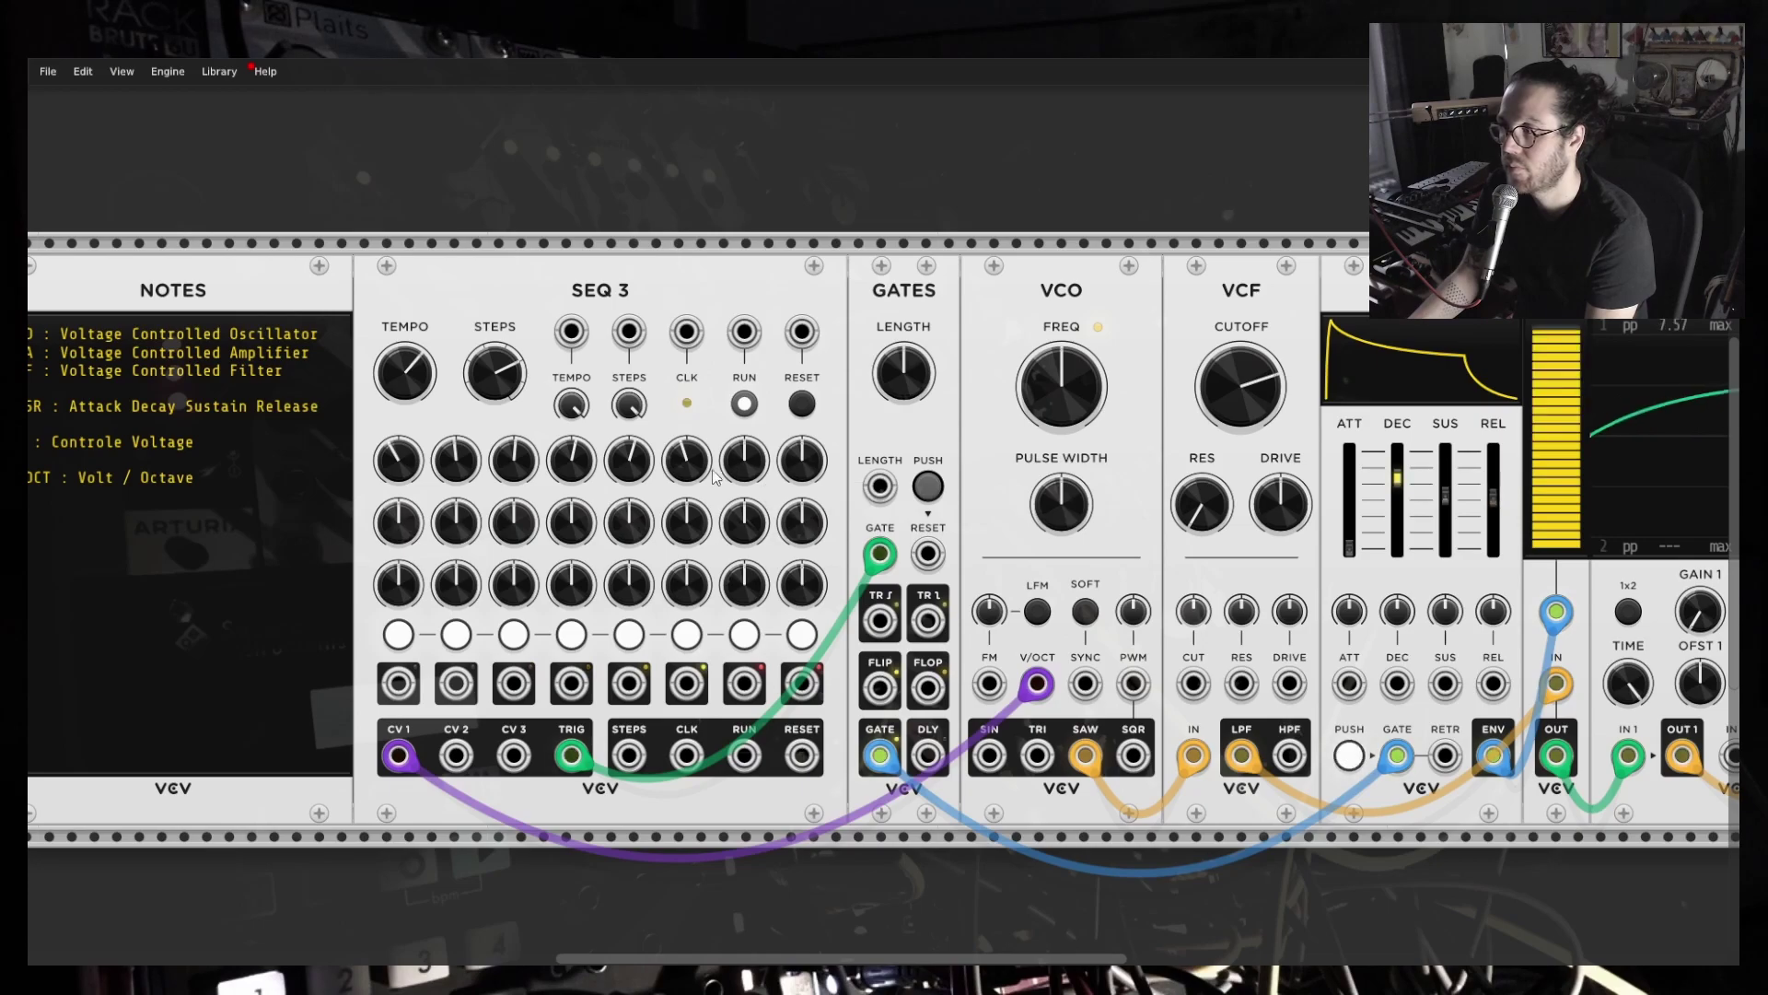
left_click_drag(686, 459, 686, 469)
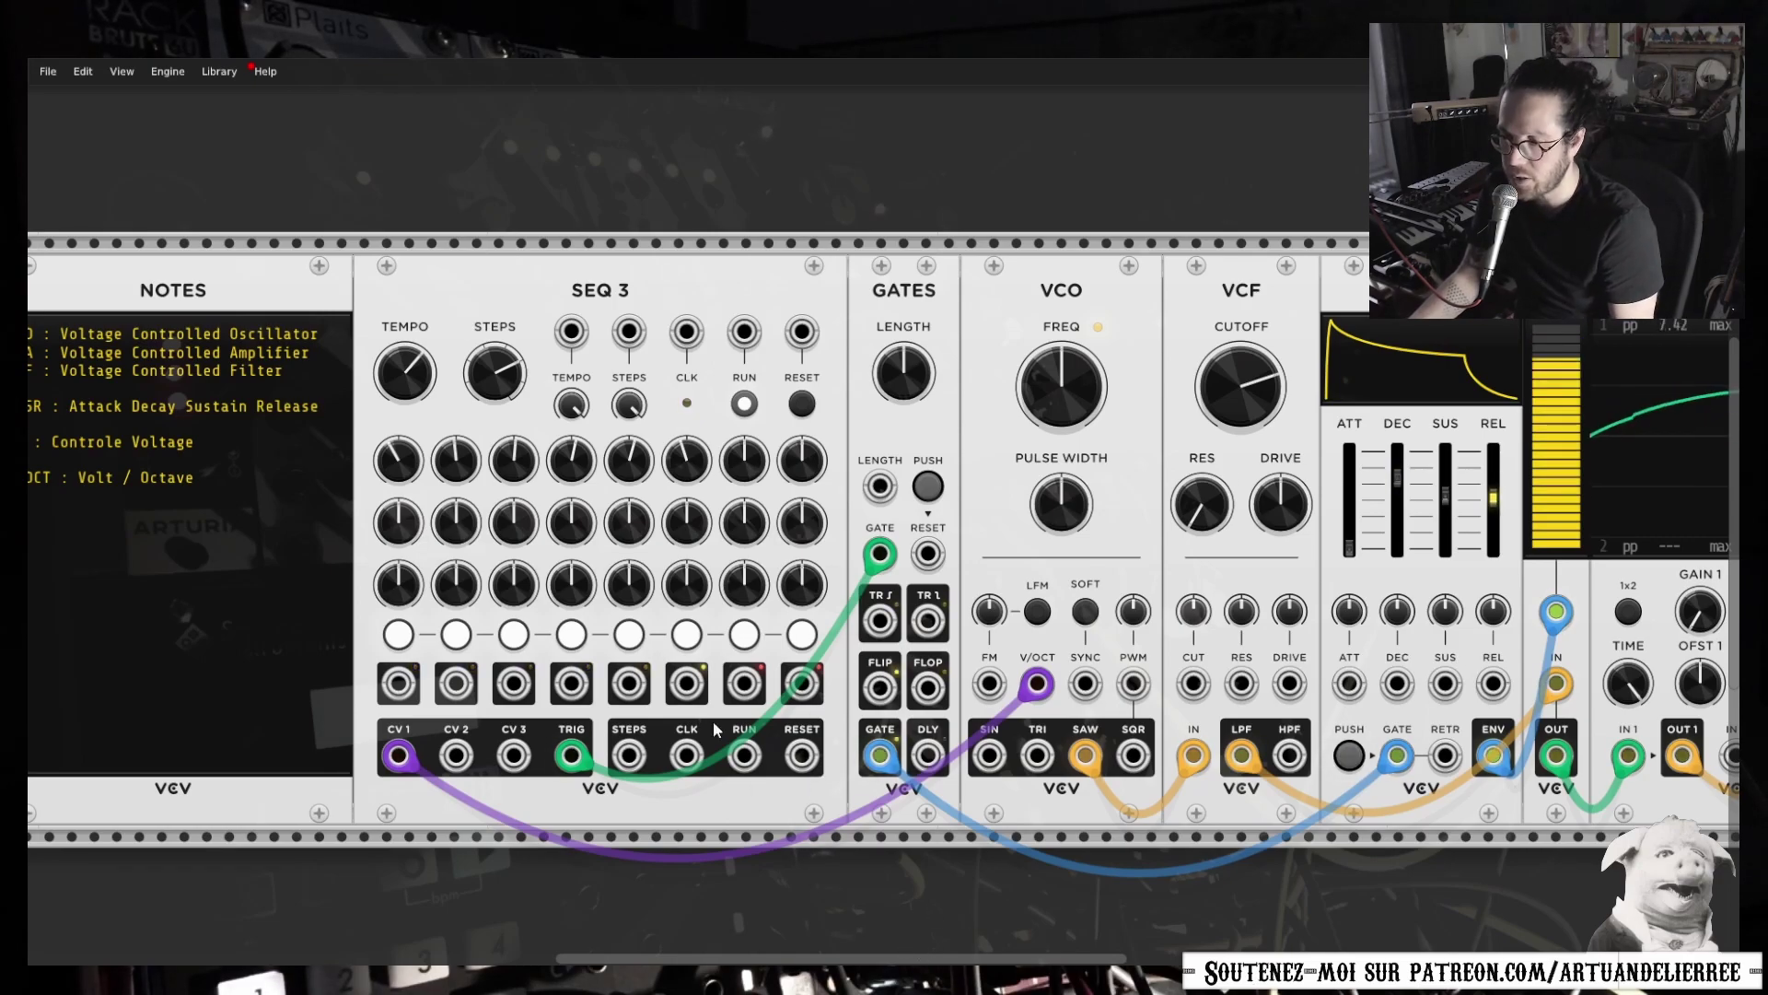
left_click_drag(711, 875, 749, 868)
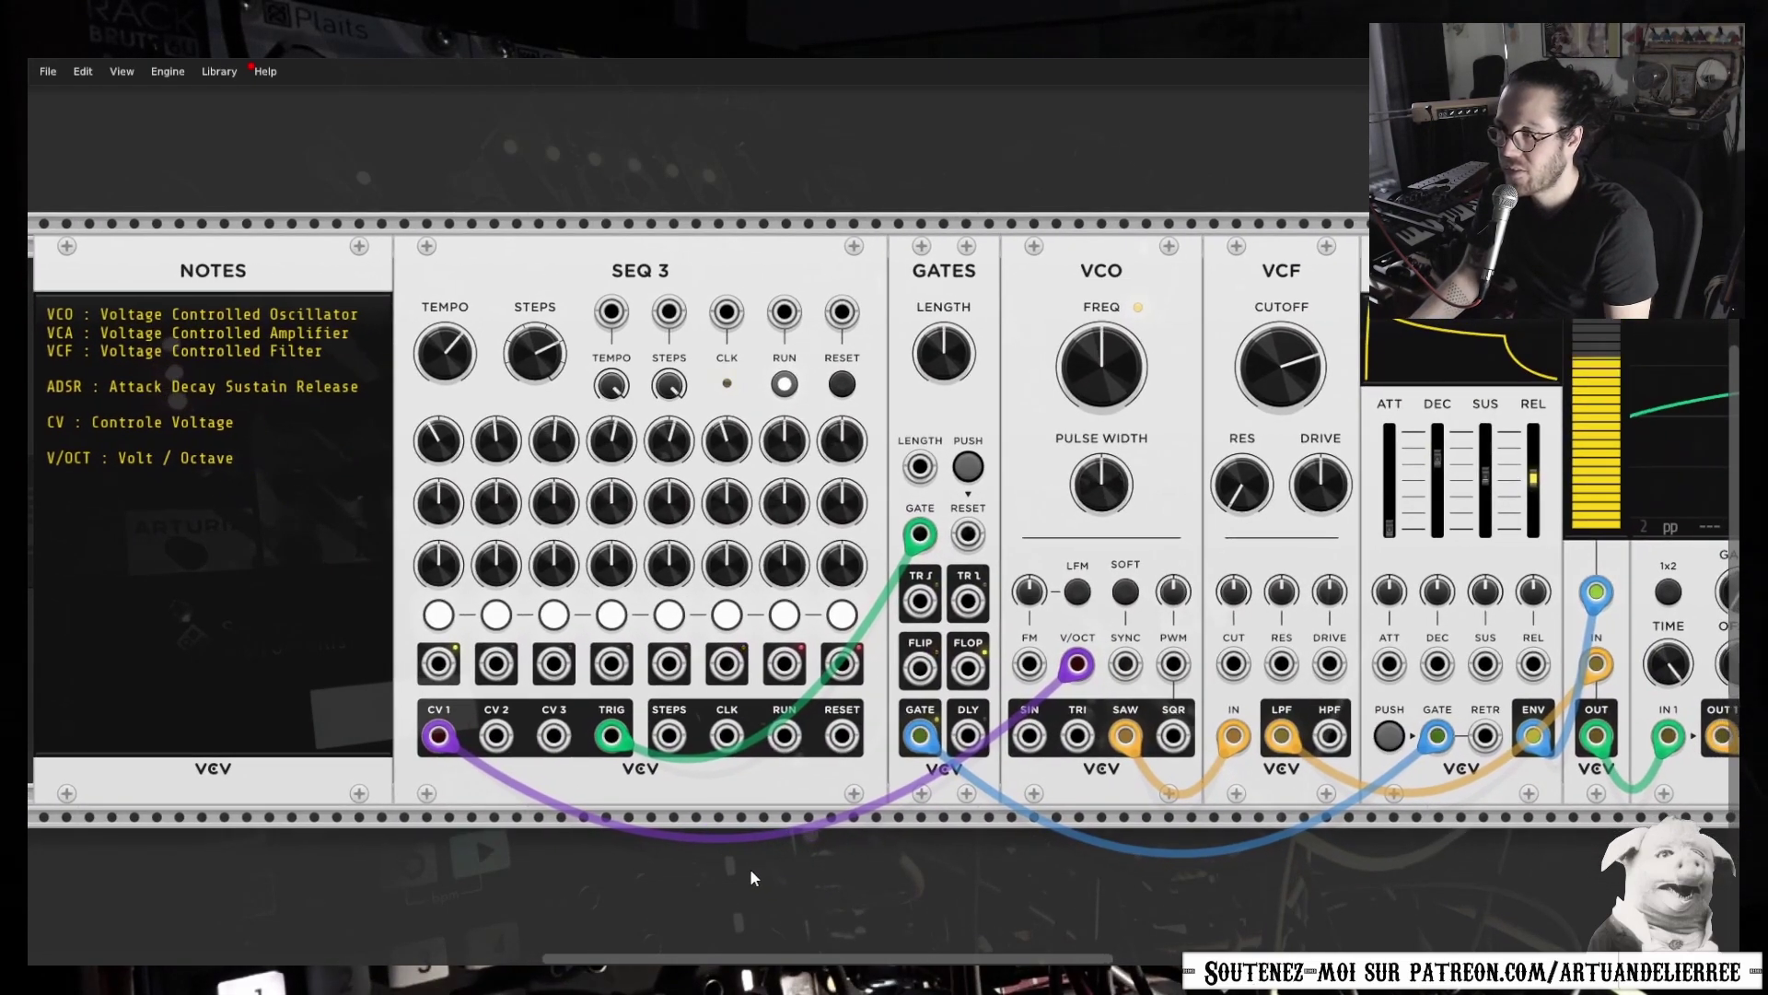
Sweep the VCF cutoff down and up and raise its resonance while the sequence plays, and stop the sequencer.
mouse_move(1251, 381)
left_click_drag(1251, 380, 1250, 424)
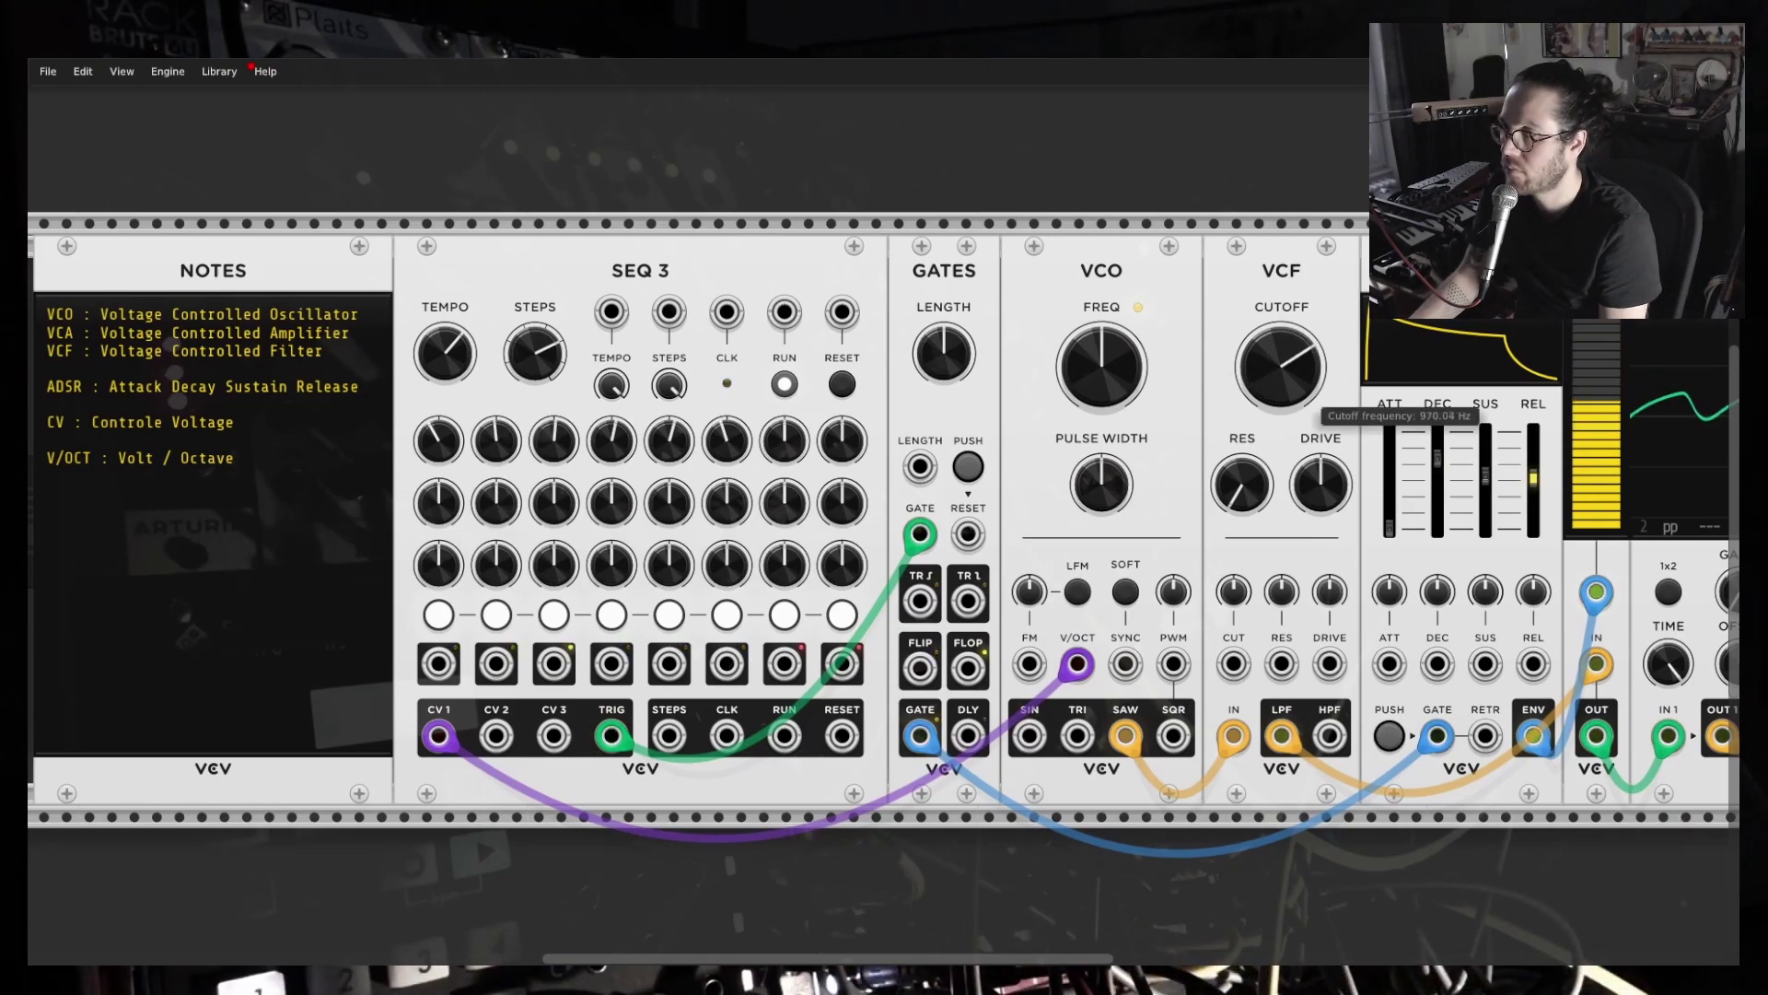
left_click_drag(1251, 406, 1260, 356)
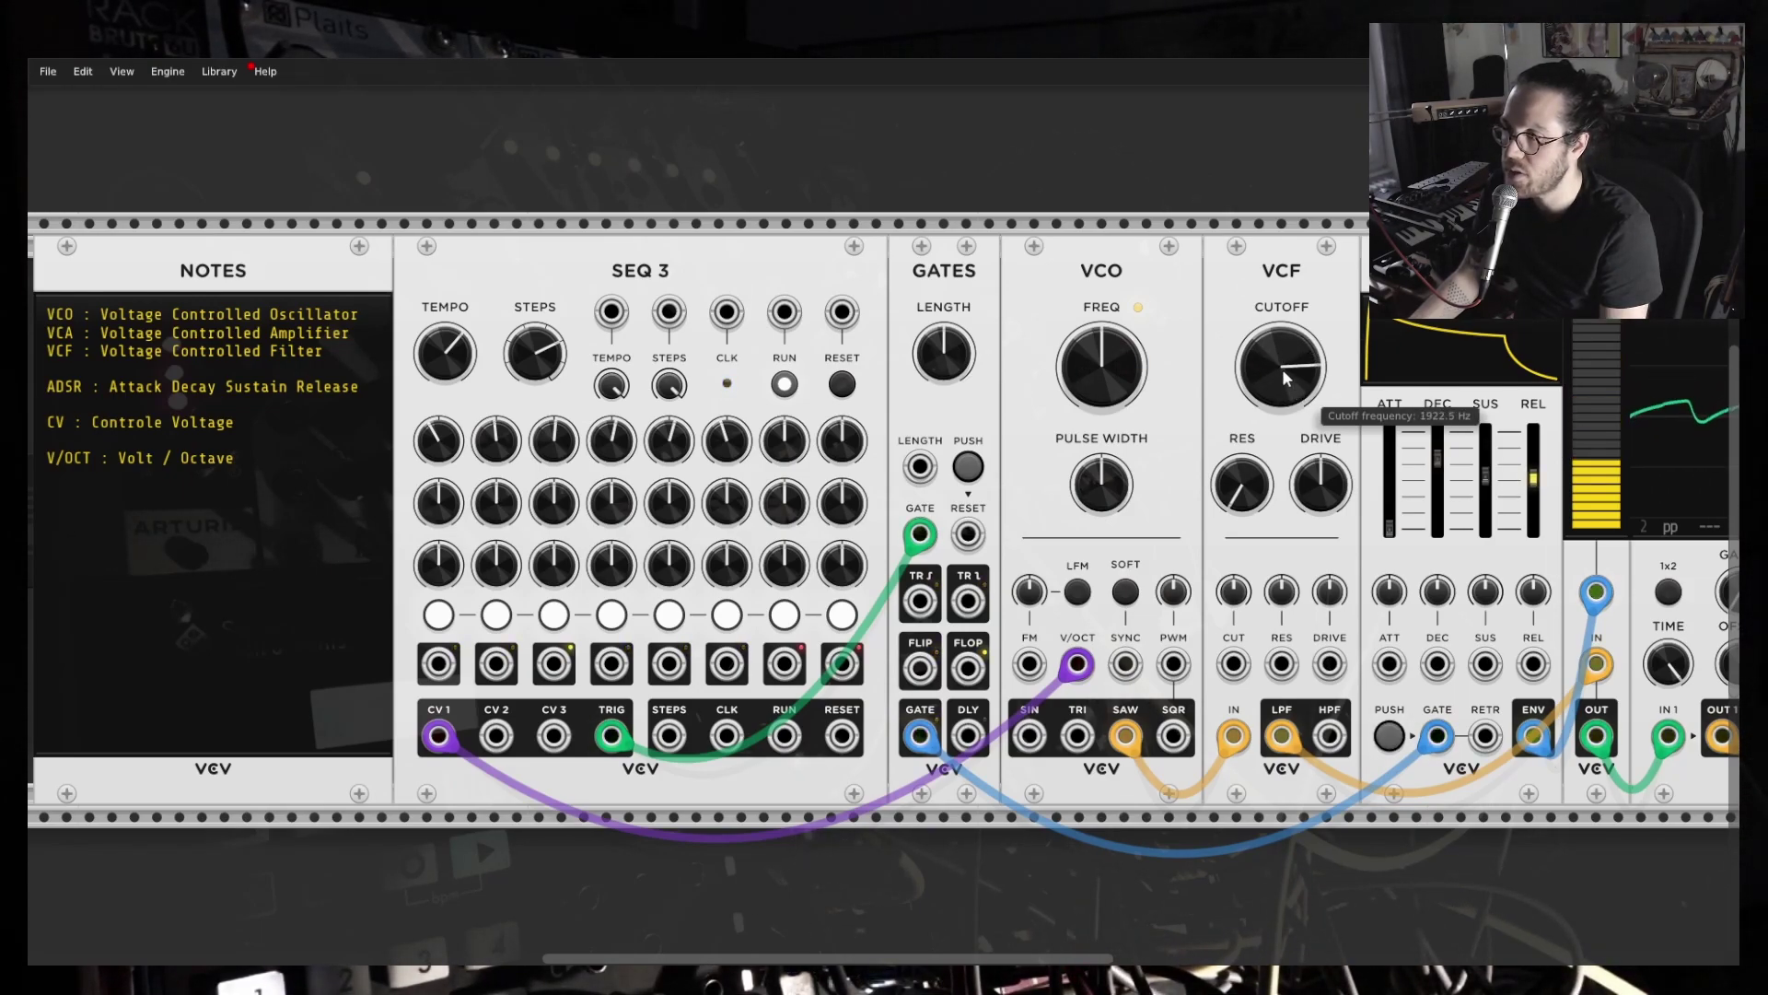
left_click_drag(1284, 371, 1284, 366)
left_click_drag(1290, 367, 1289, 374)
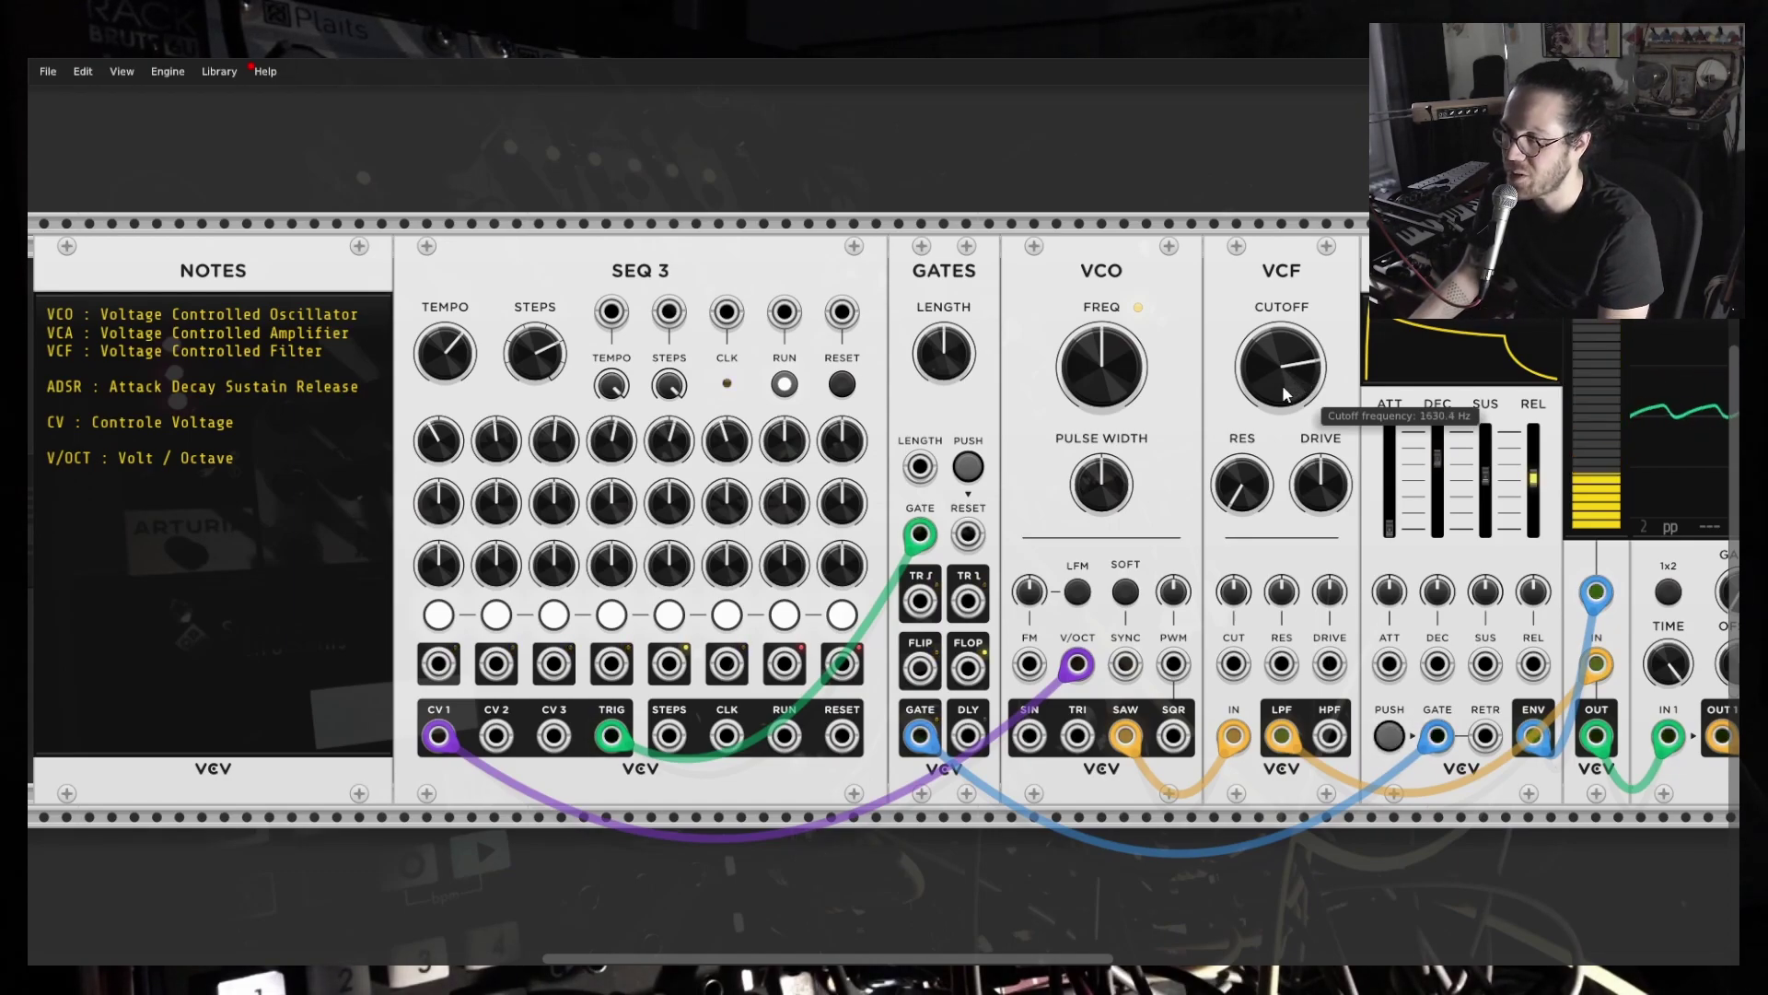
left_click_drag(1279, 391, 1234, 497)
mouse_move(1280, 368)
left_mouse_down()
mouse_move(1280, 341)
mouse_move(1294, 404)
mouse_move(1282, 341)
left_mouse_up()
left_click(785, 384)
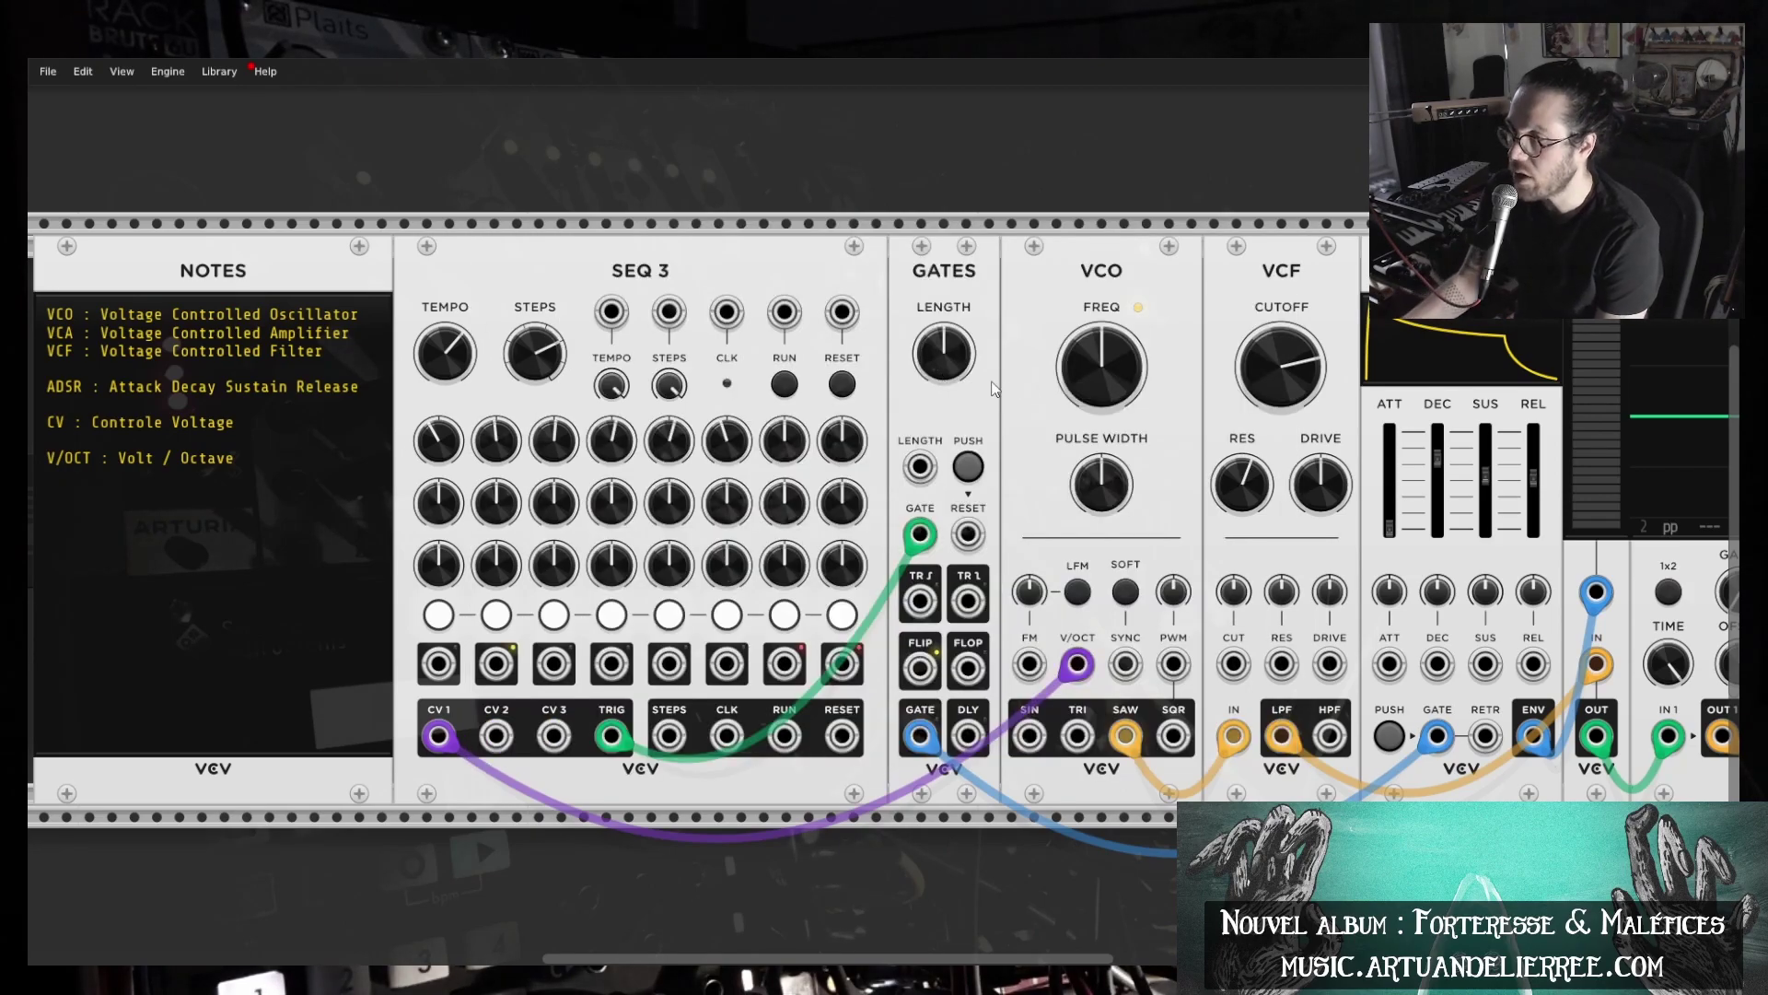
Turn the VCF cutoff down by hand and bring it back up slightly with the sequencer stopped.
mouse_move(1278, 385)
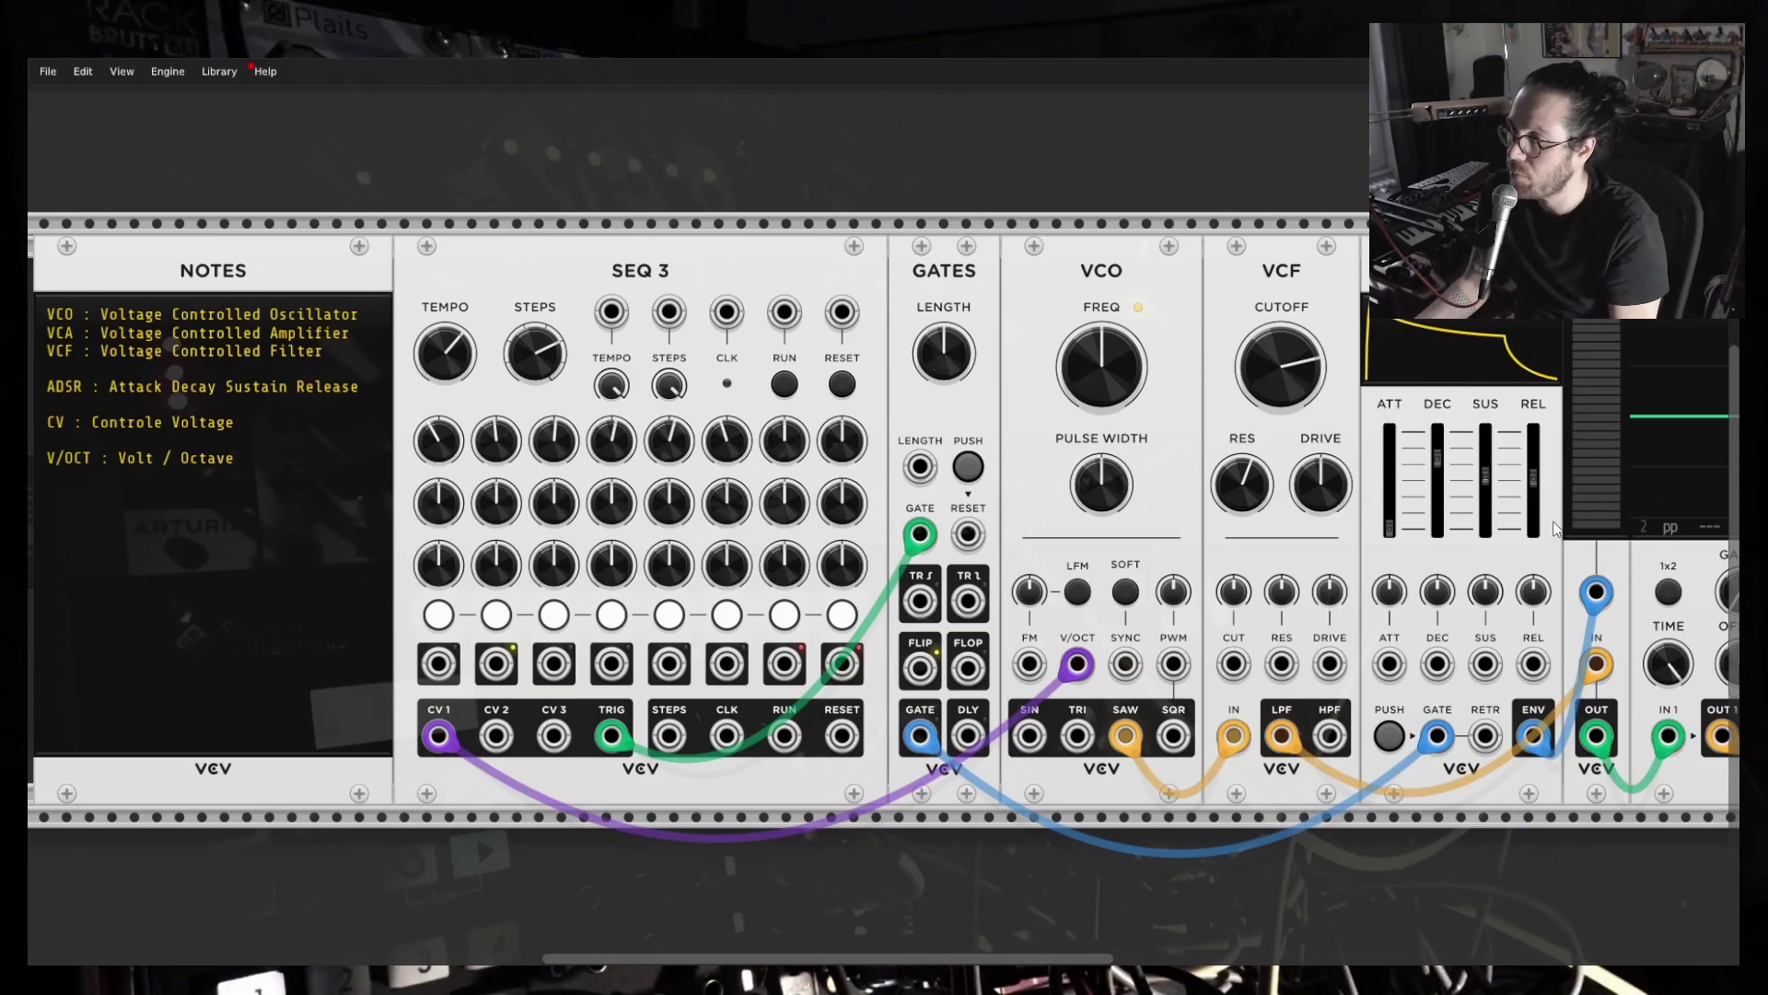
left_click_drag(1280, 369, 1281, 406)
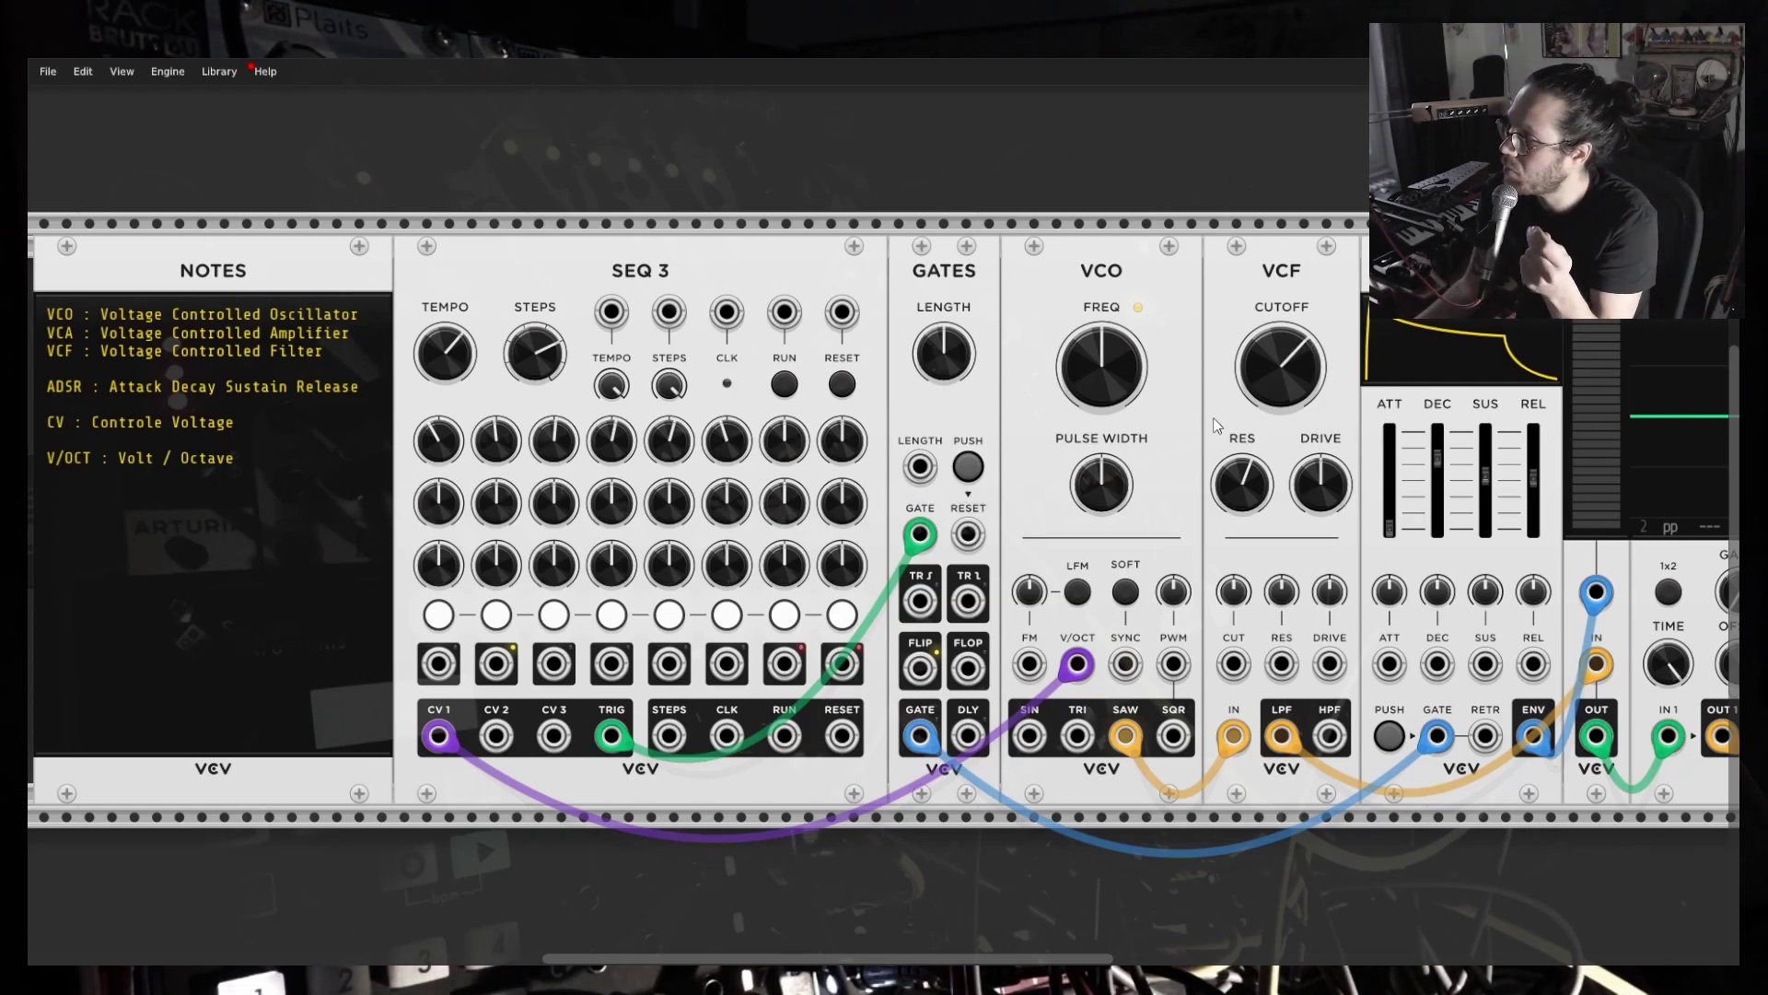
left_click_drag(1284, 374, 1284, 367)
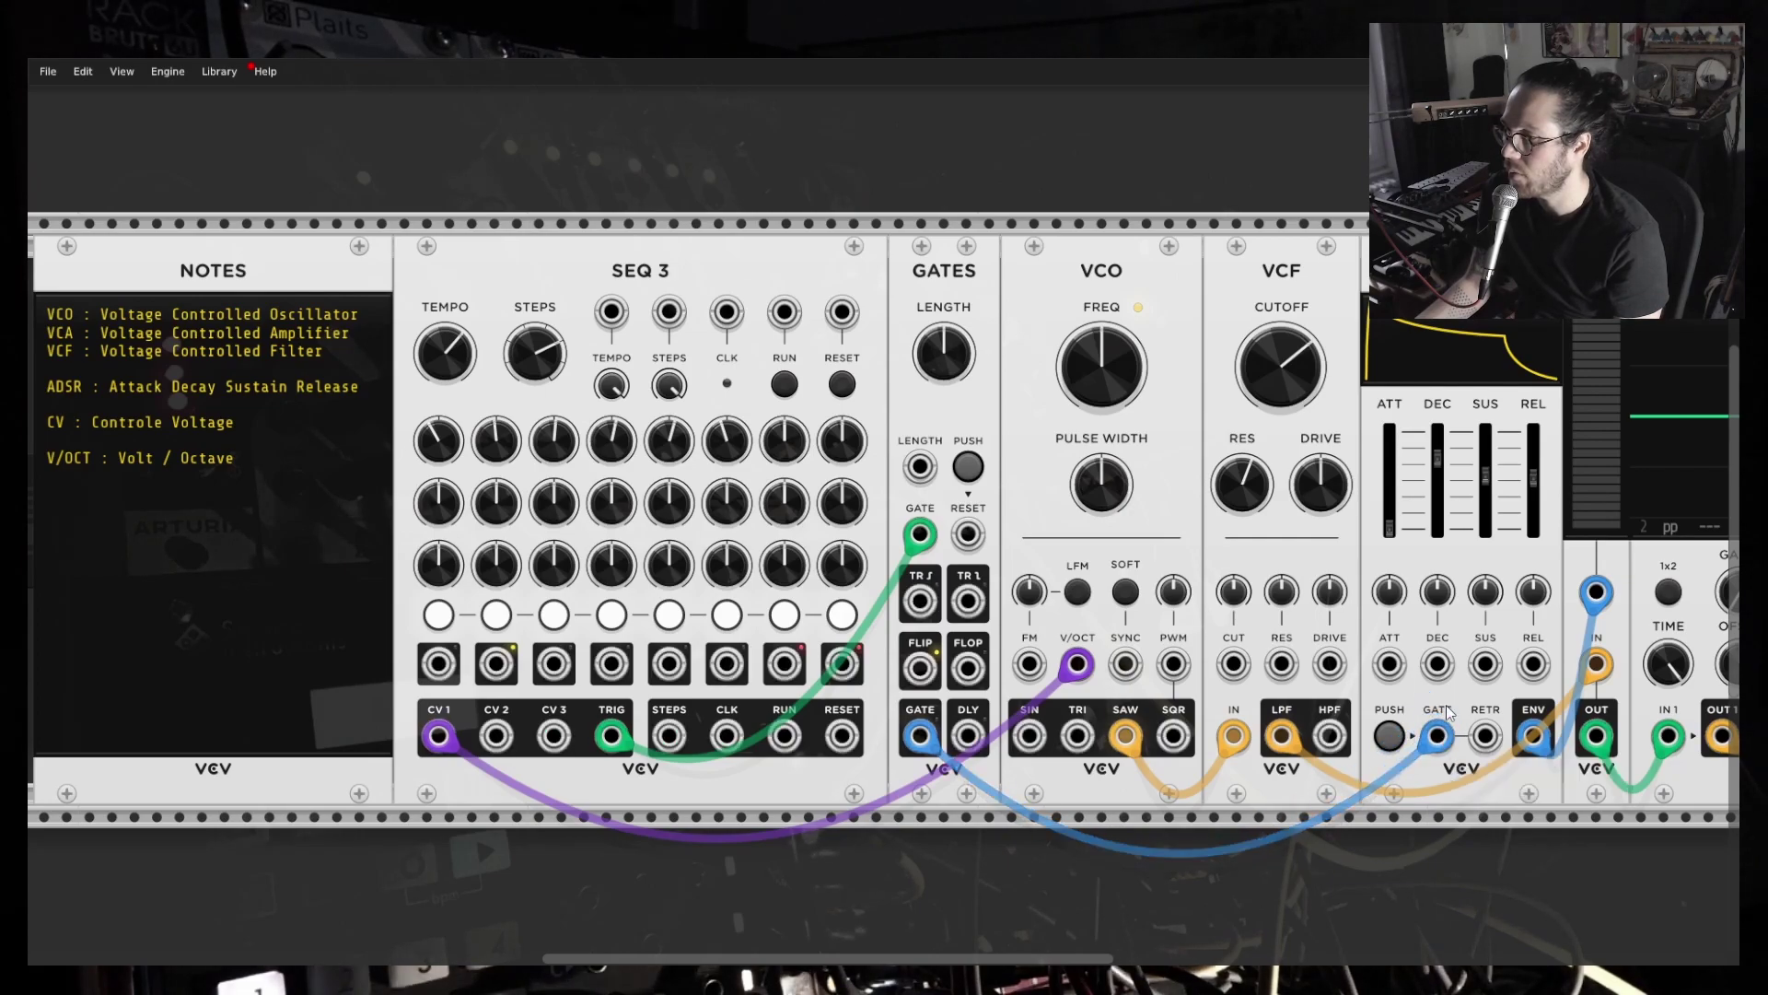
Patch the ADSR's envelope output to the VCF's cutoff CV input.
left_click_drag(1234, 663, 1440, 742)
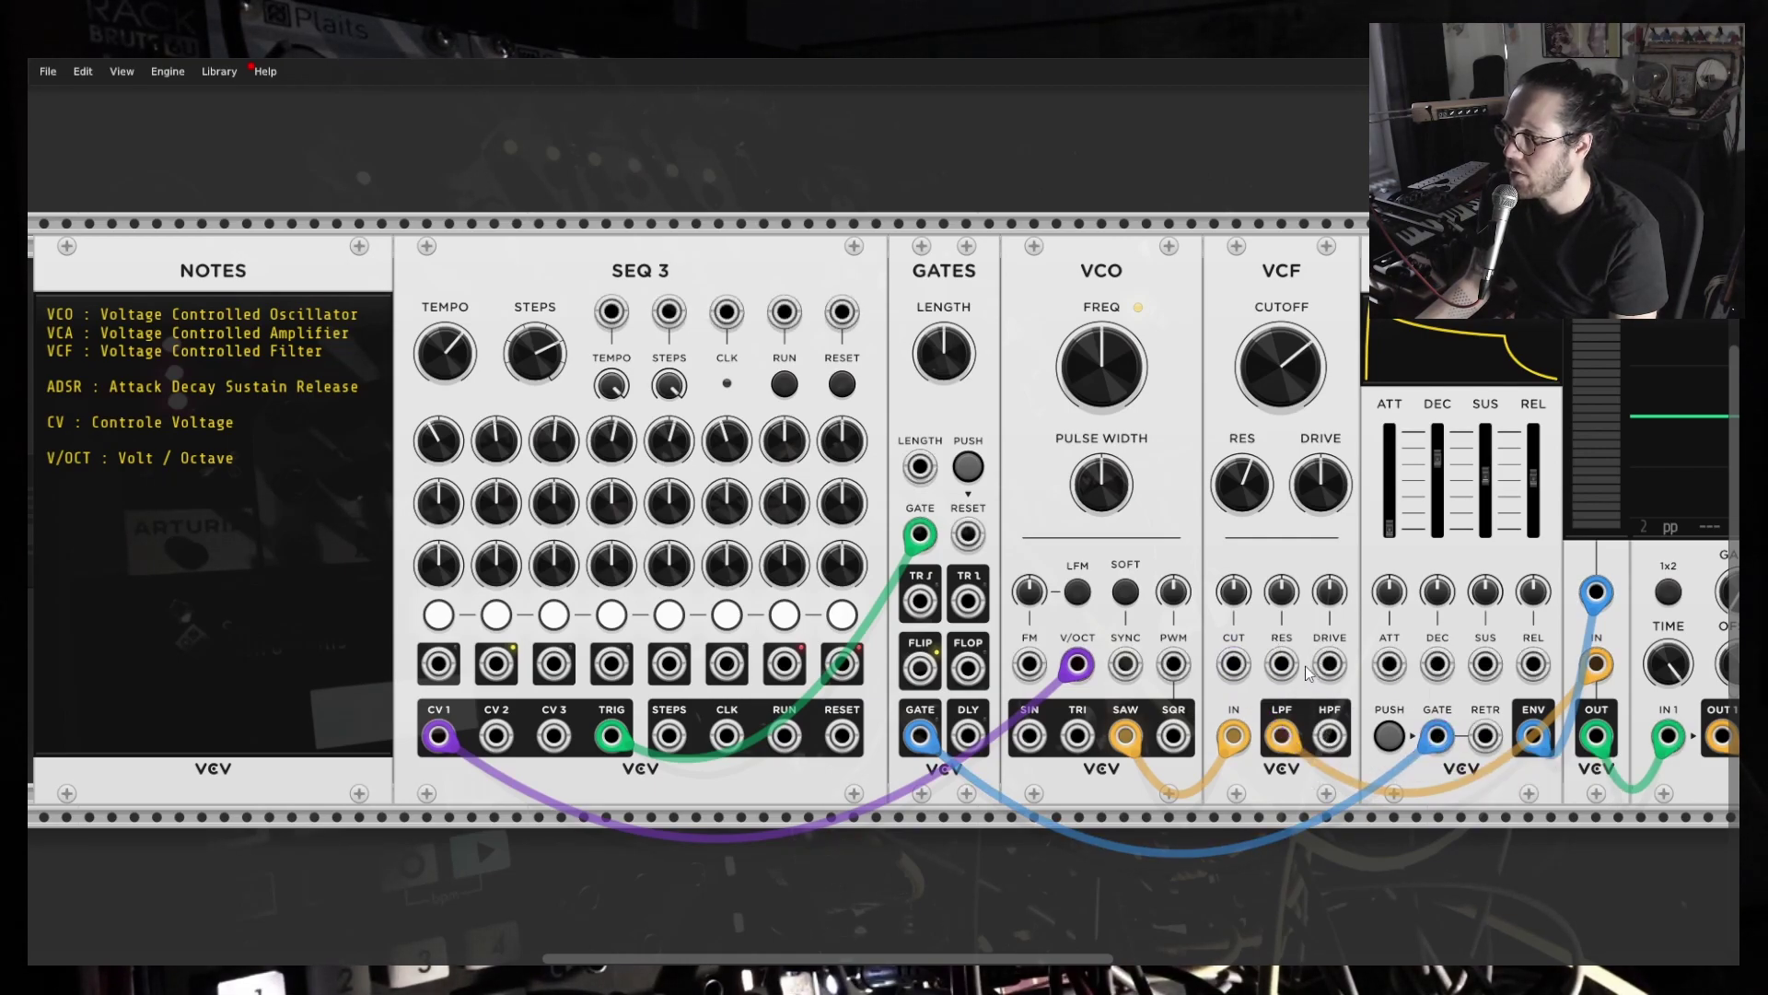
left_click_drag(1234, 663, 1564, 823)
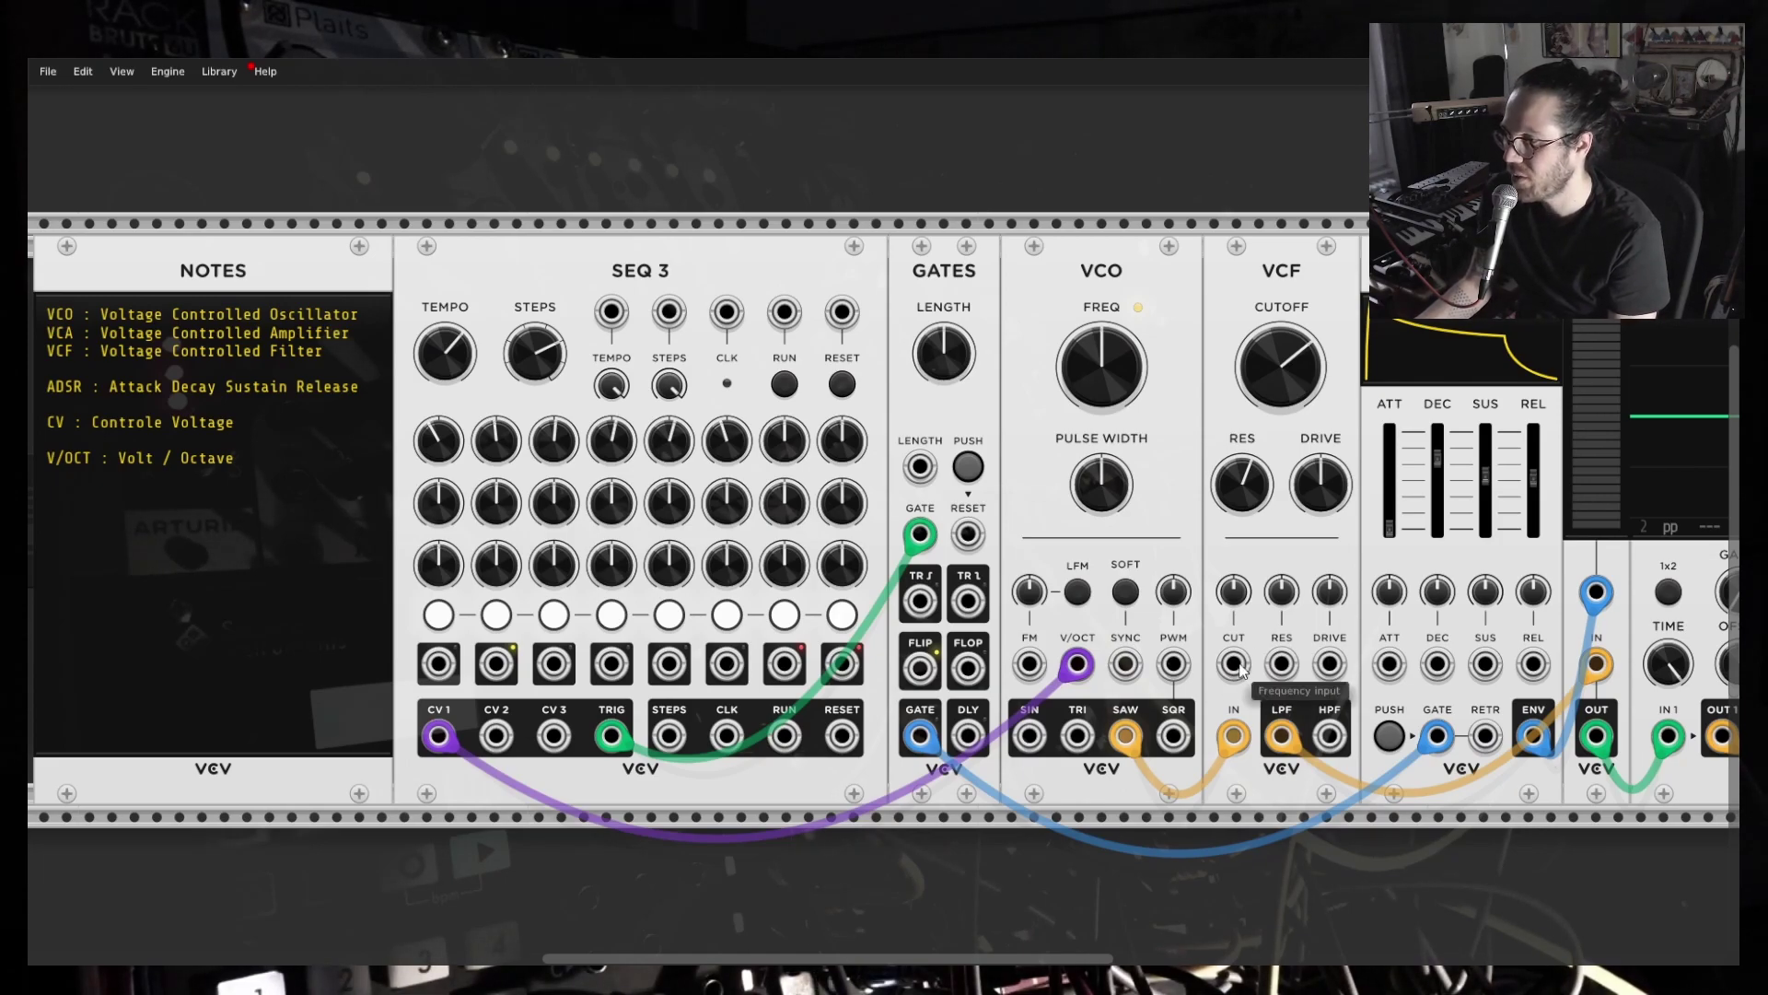
left_click_drag(1234, 663, 1533, 735)
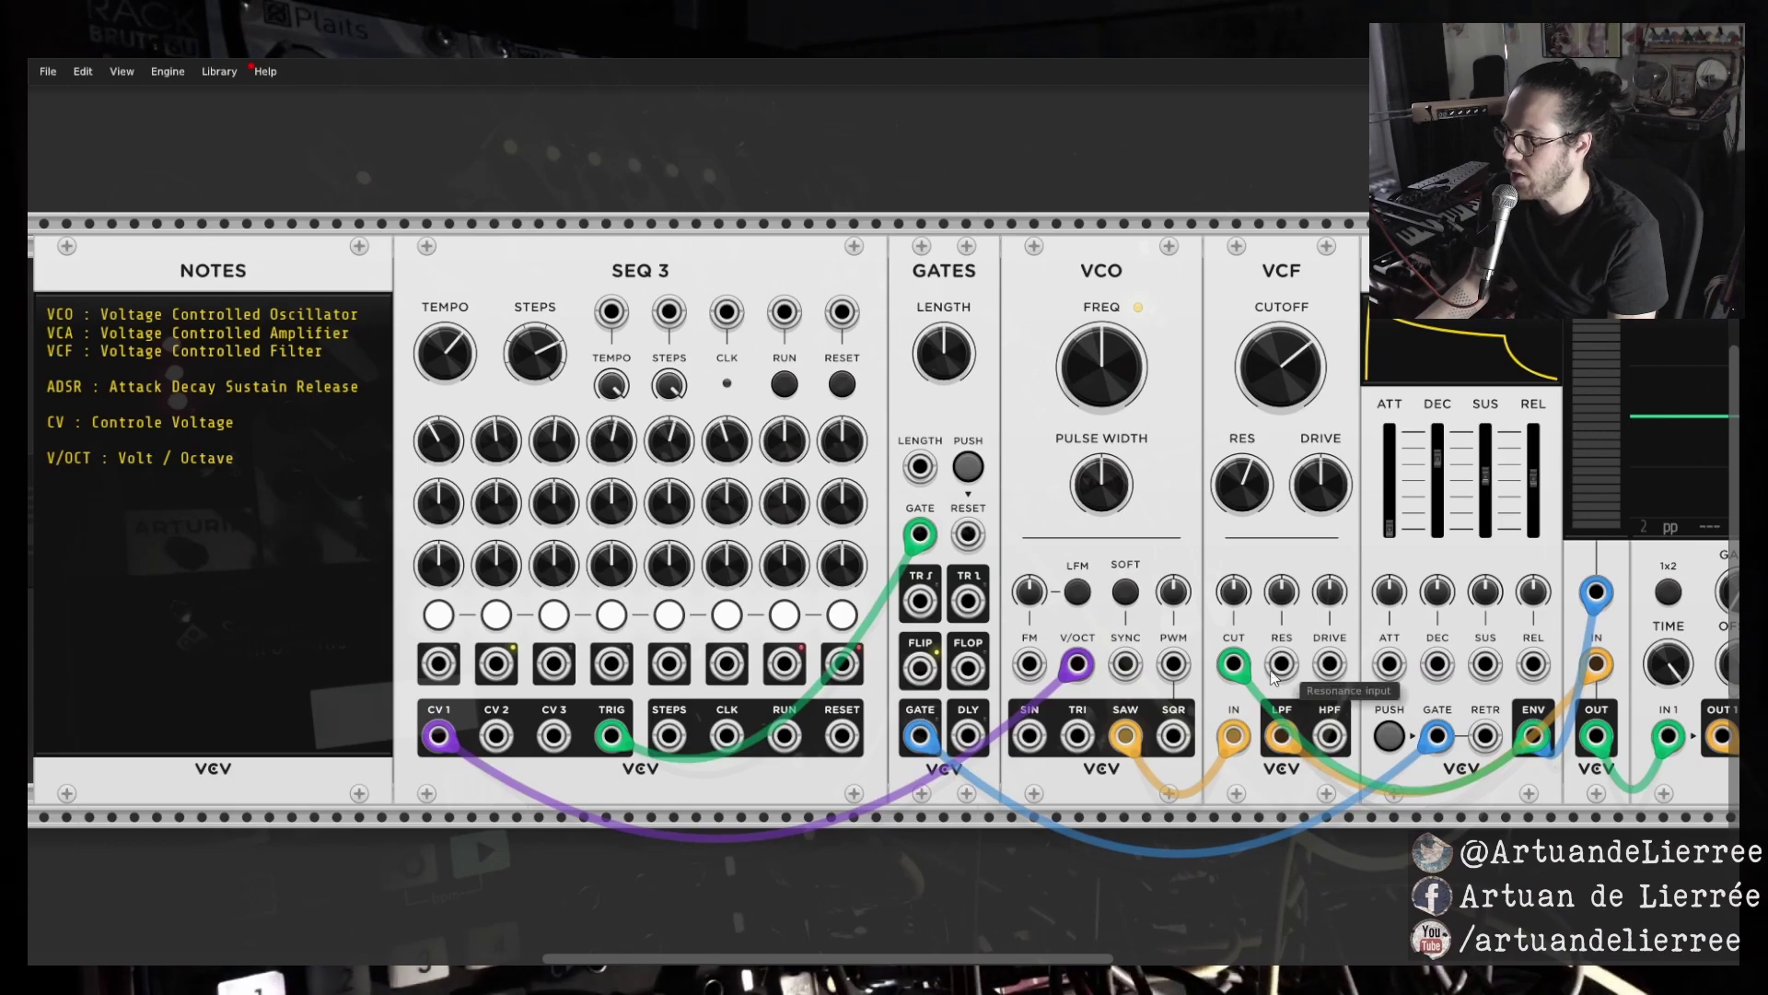
left_click(1234, 663)
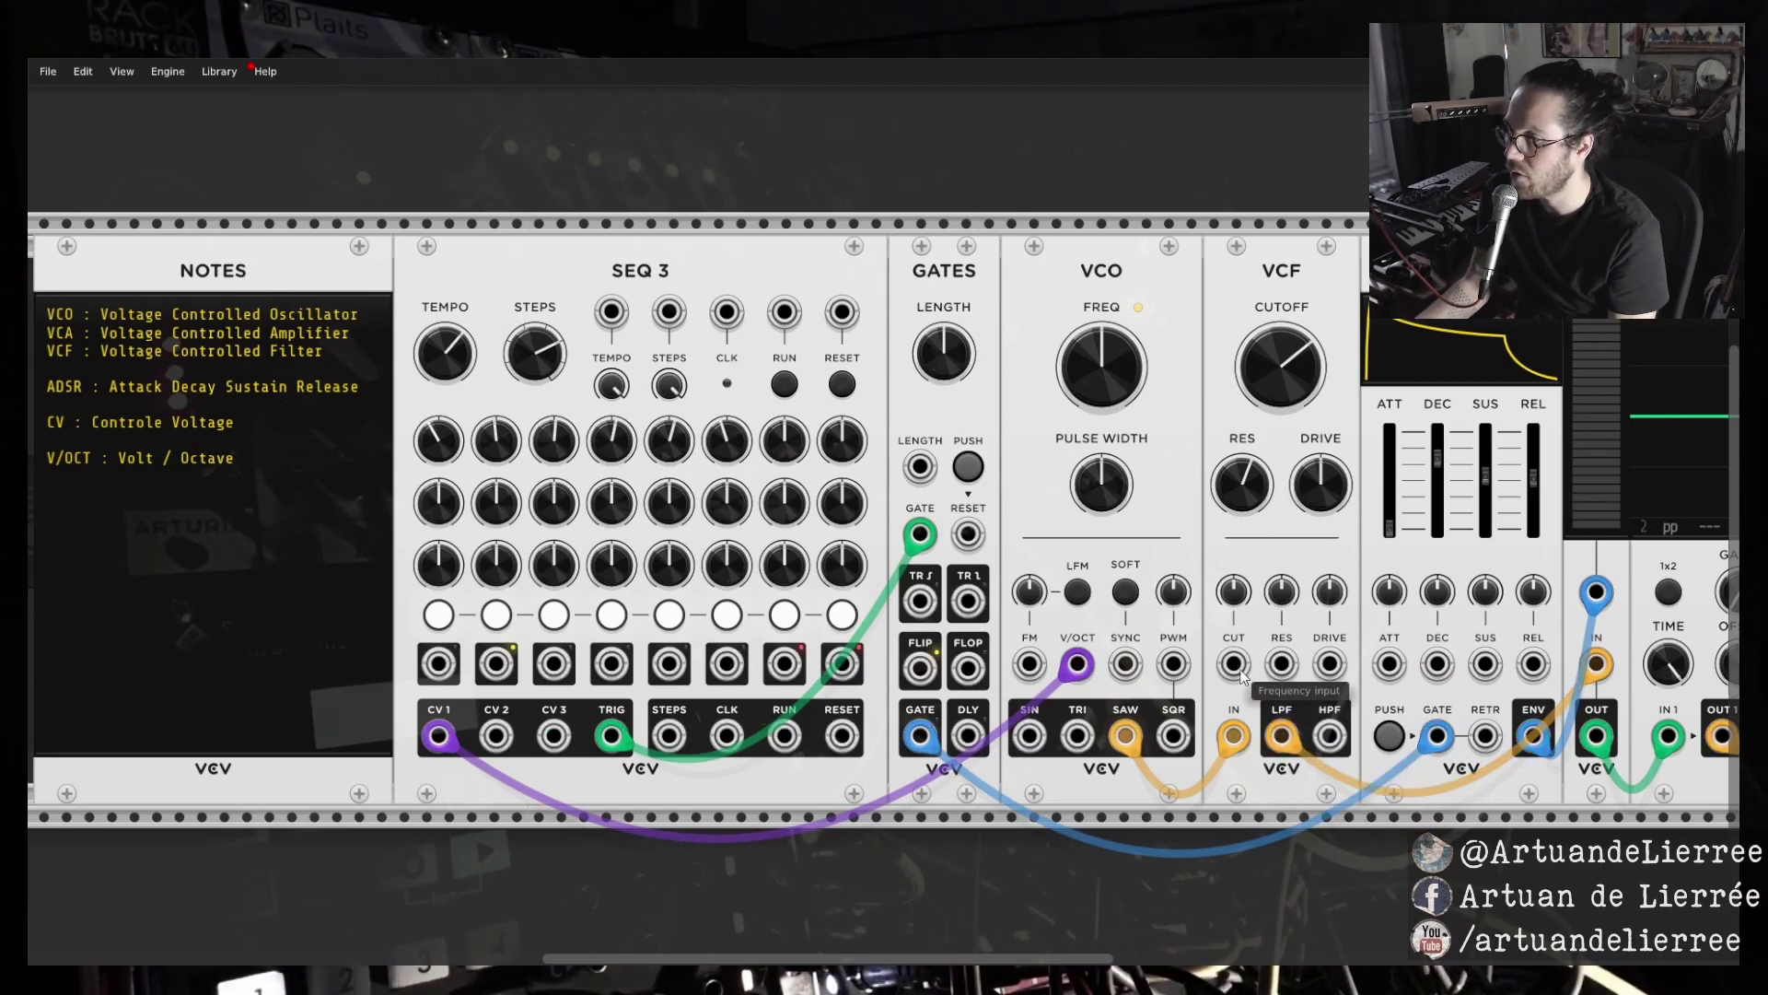
left_click_drag(1234, 663, 1534, 736)
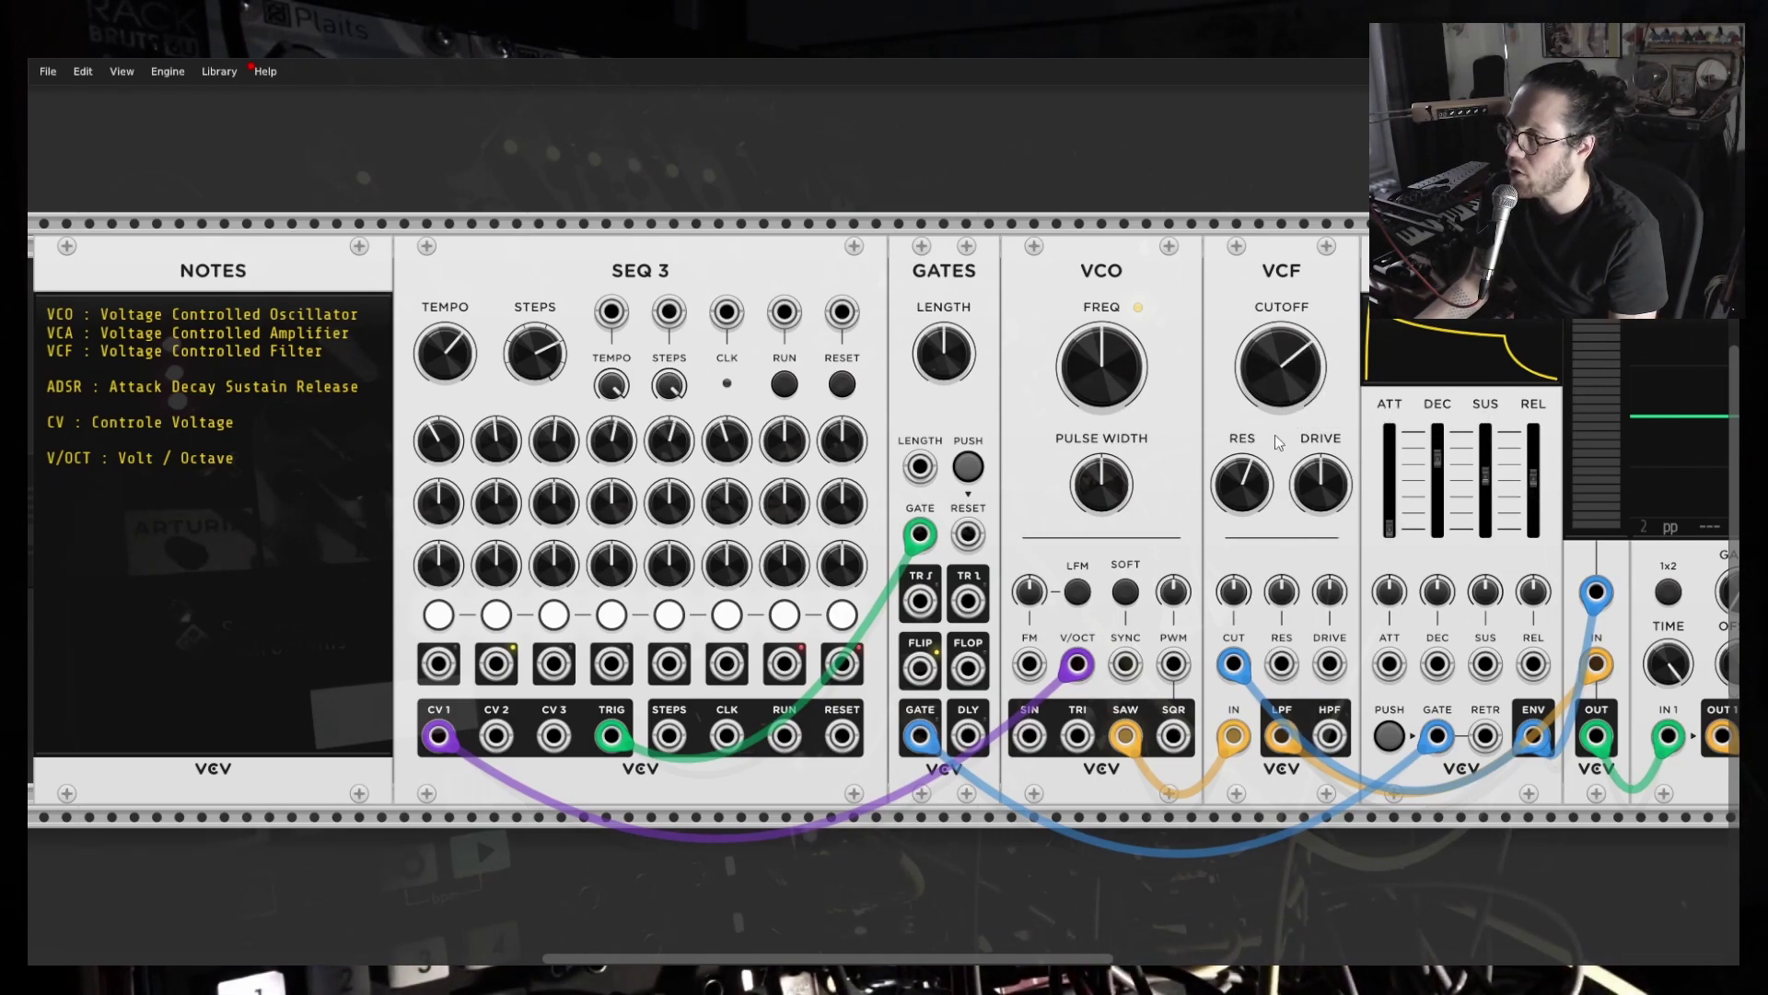
Lower the VCF's base cutoff frequency and start the sequencer.
mouse_move(1289, 372)
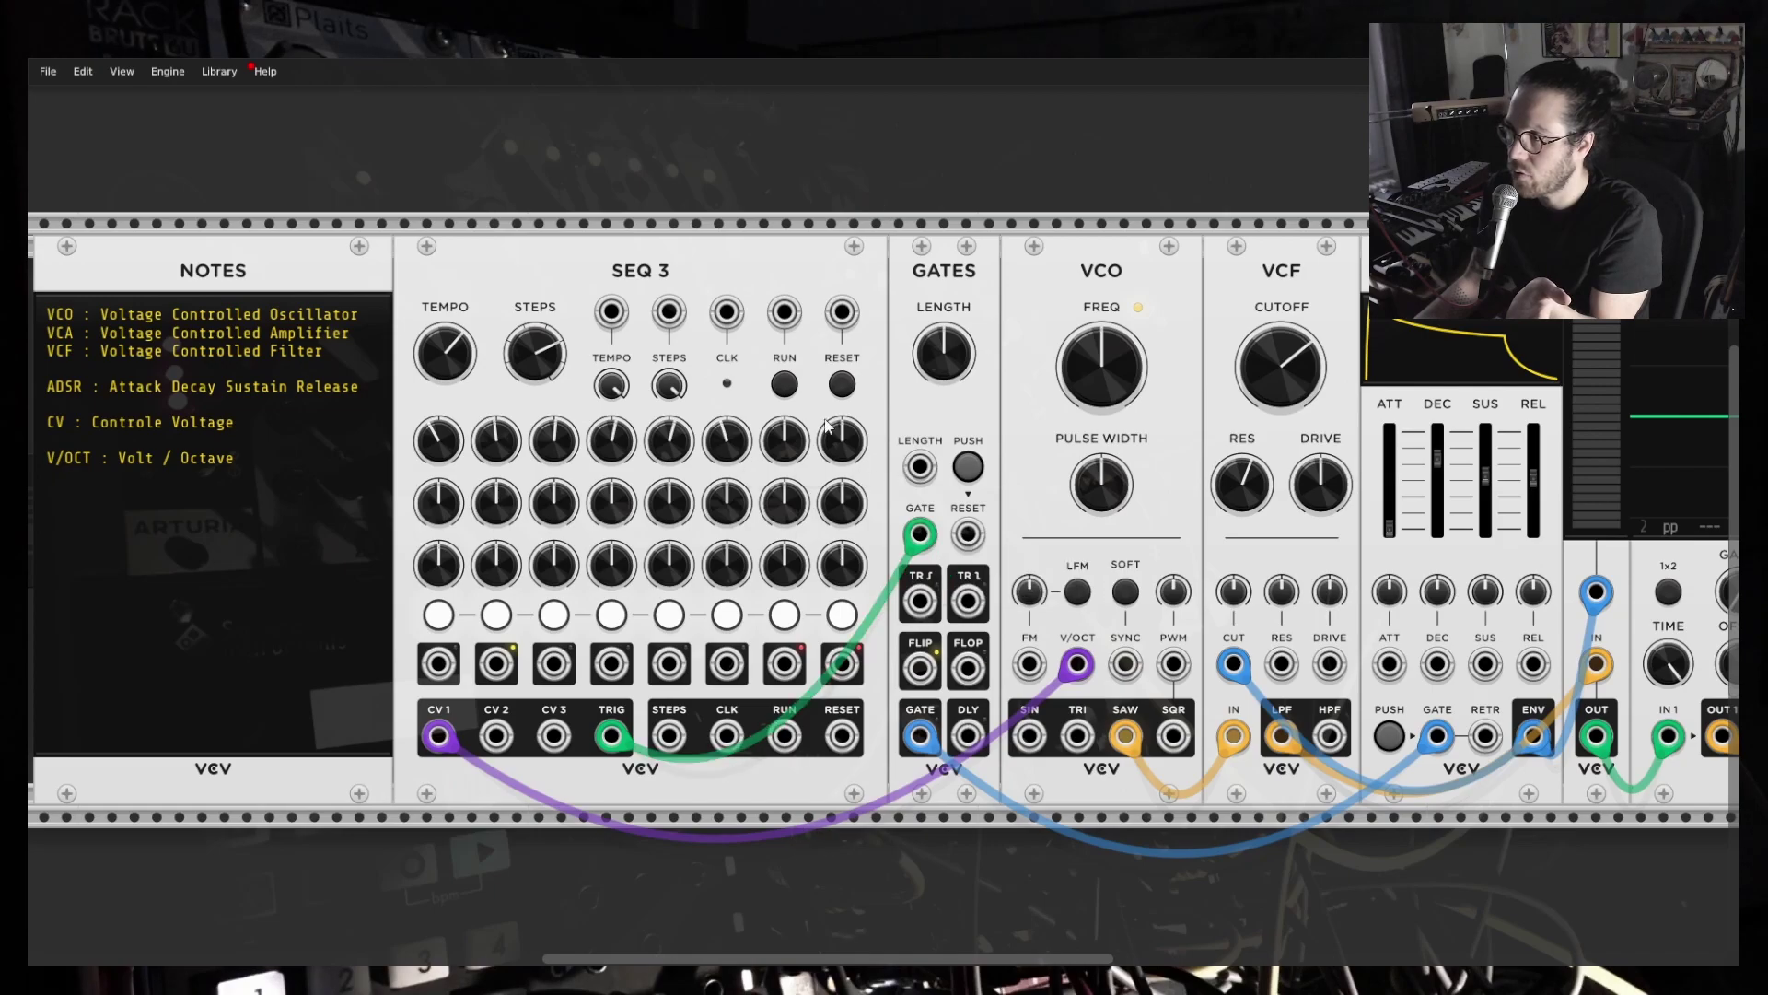
left_click_drag(1296, 389, 1294, 412)
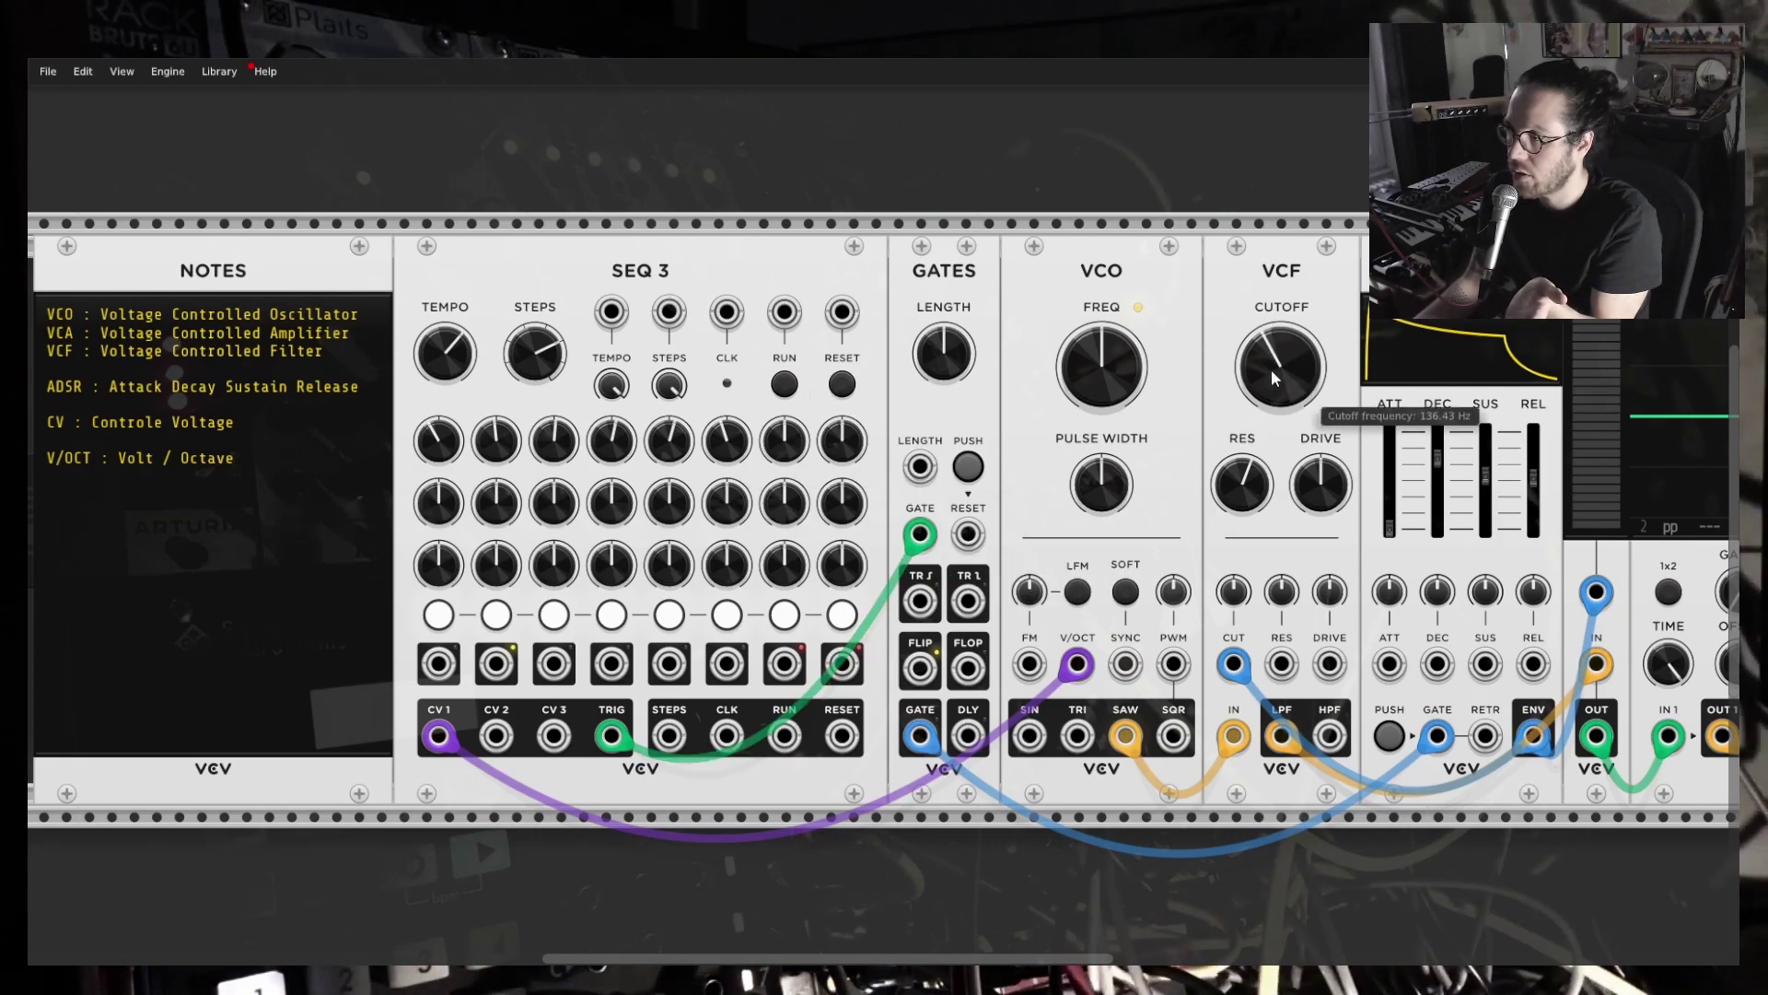
left_click(796, 387)
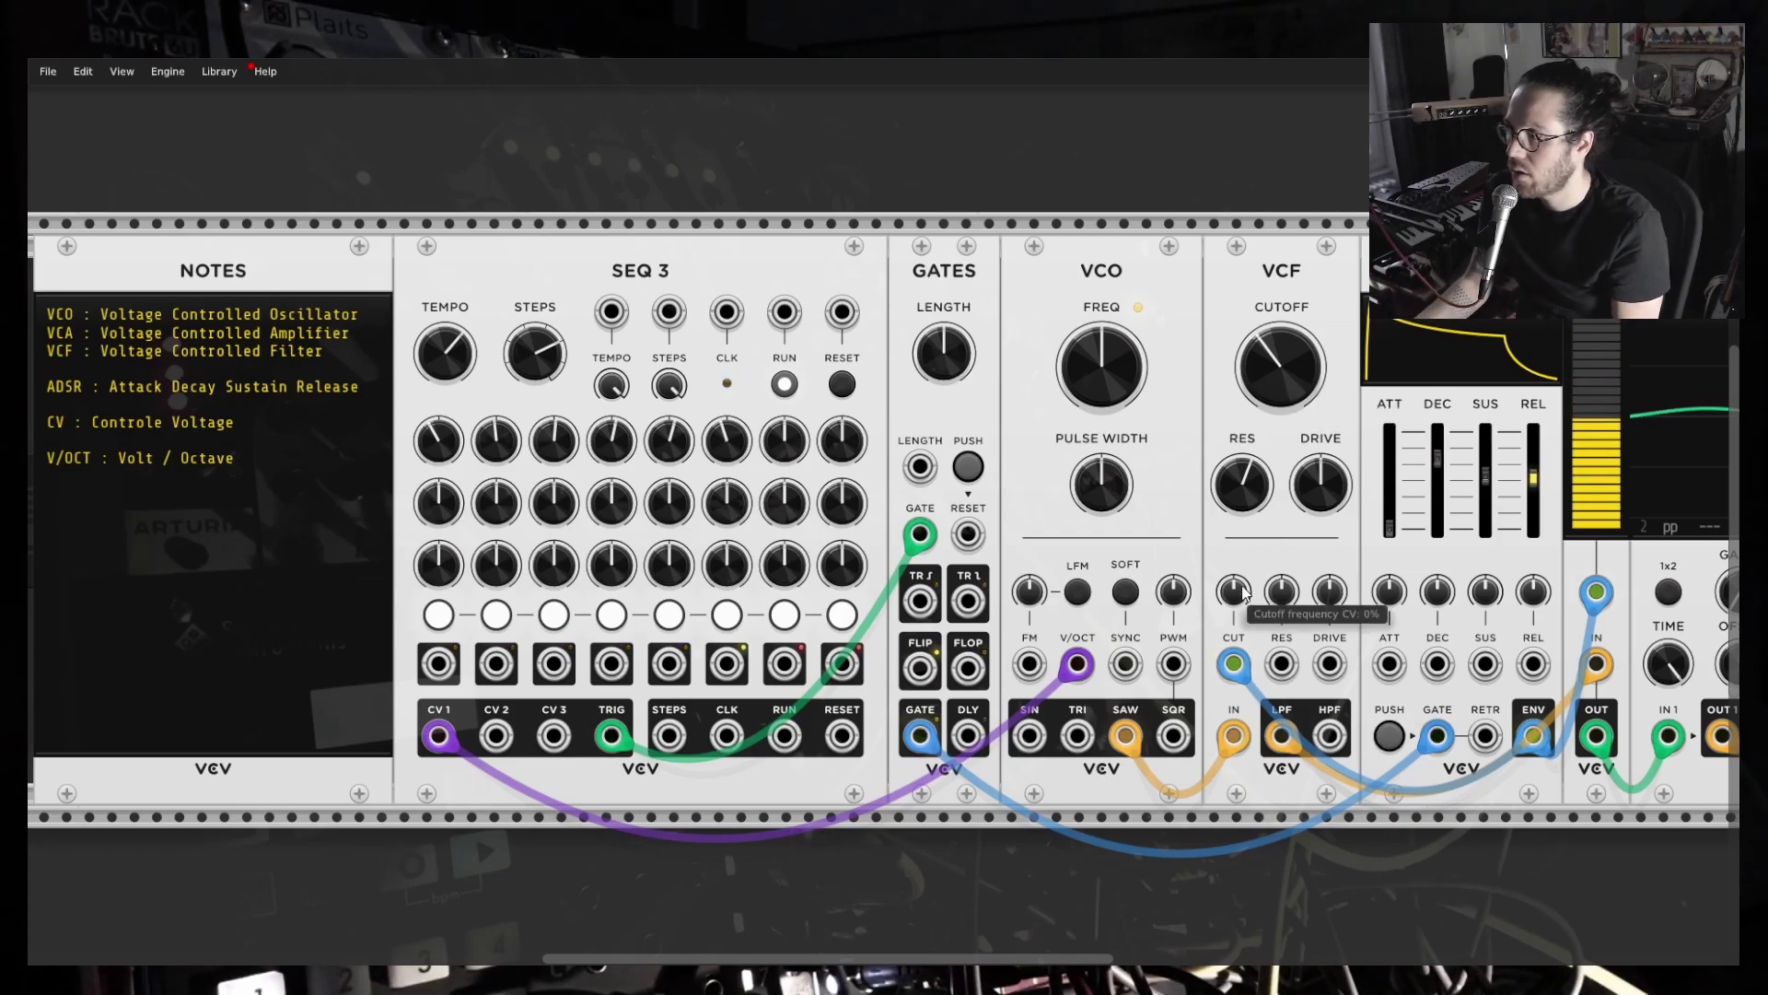
Try positive and negative amounts of envelope modulation on the VCF's cutoff CV, and reset the amount to 0%.
left_click_drag(1243, 601, 1244, 576)
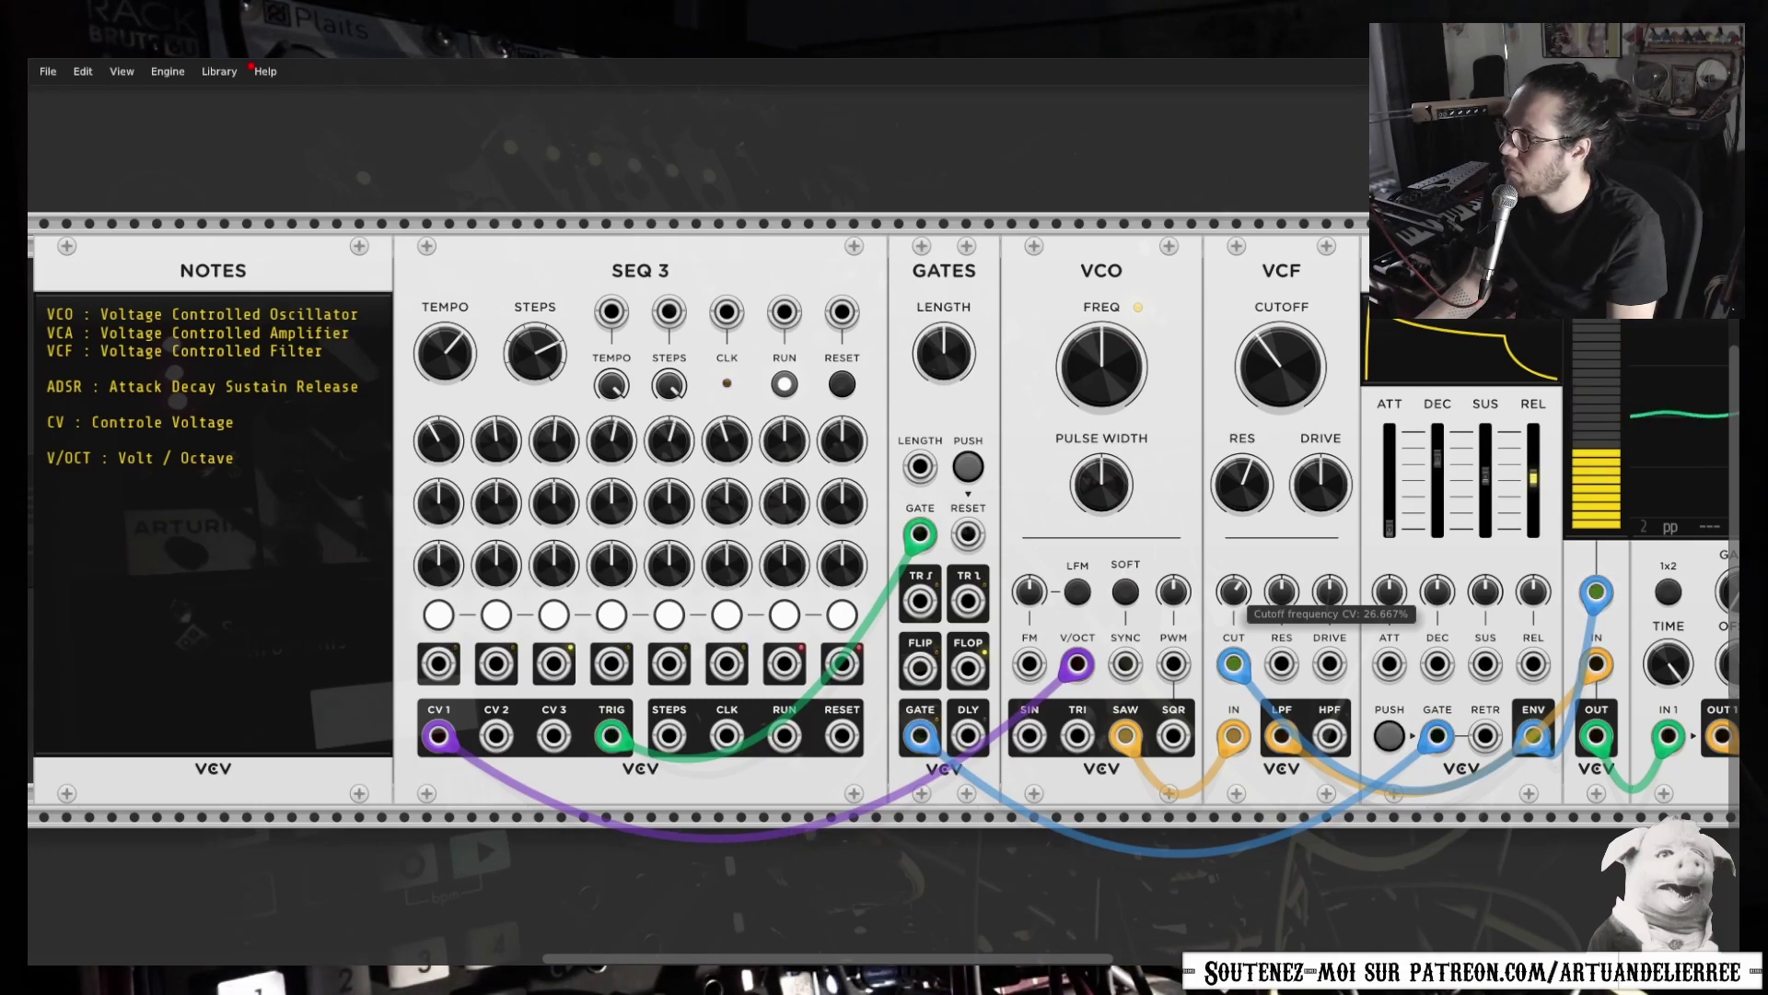
mouse_move(1234, 592)
left_mouse_down()
mouse_move(1234, 516)
mouse_move(1235, 563)
left_mouse_up()
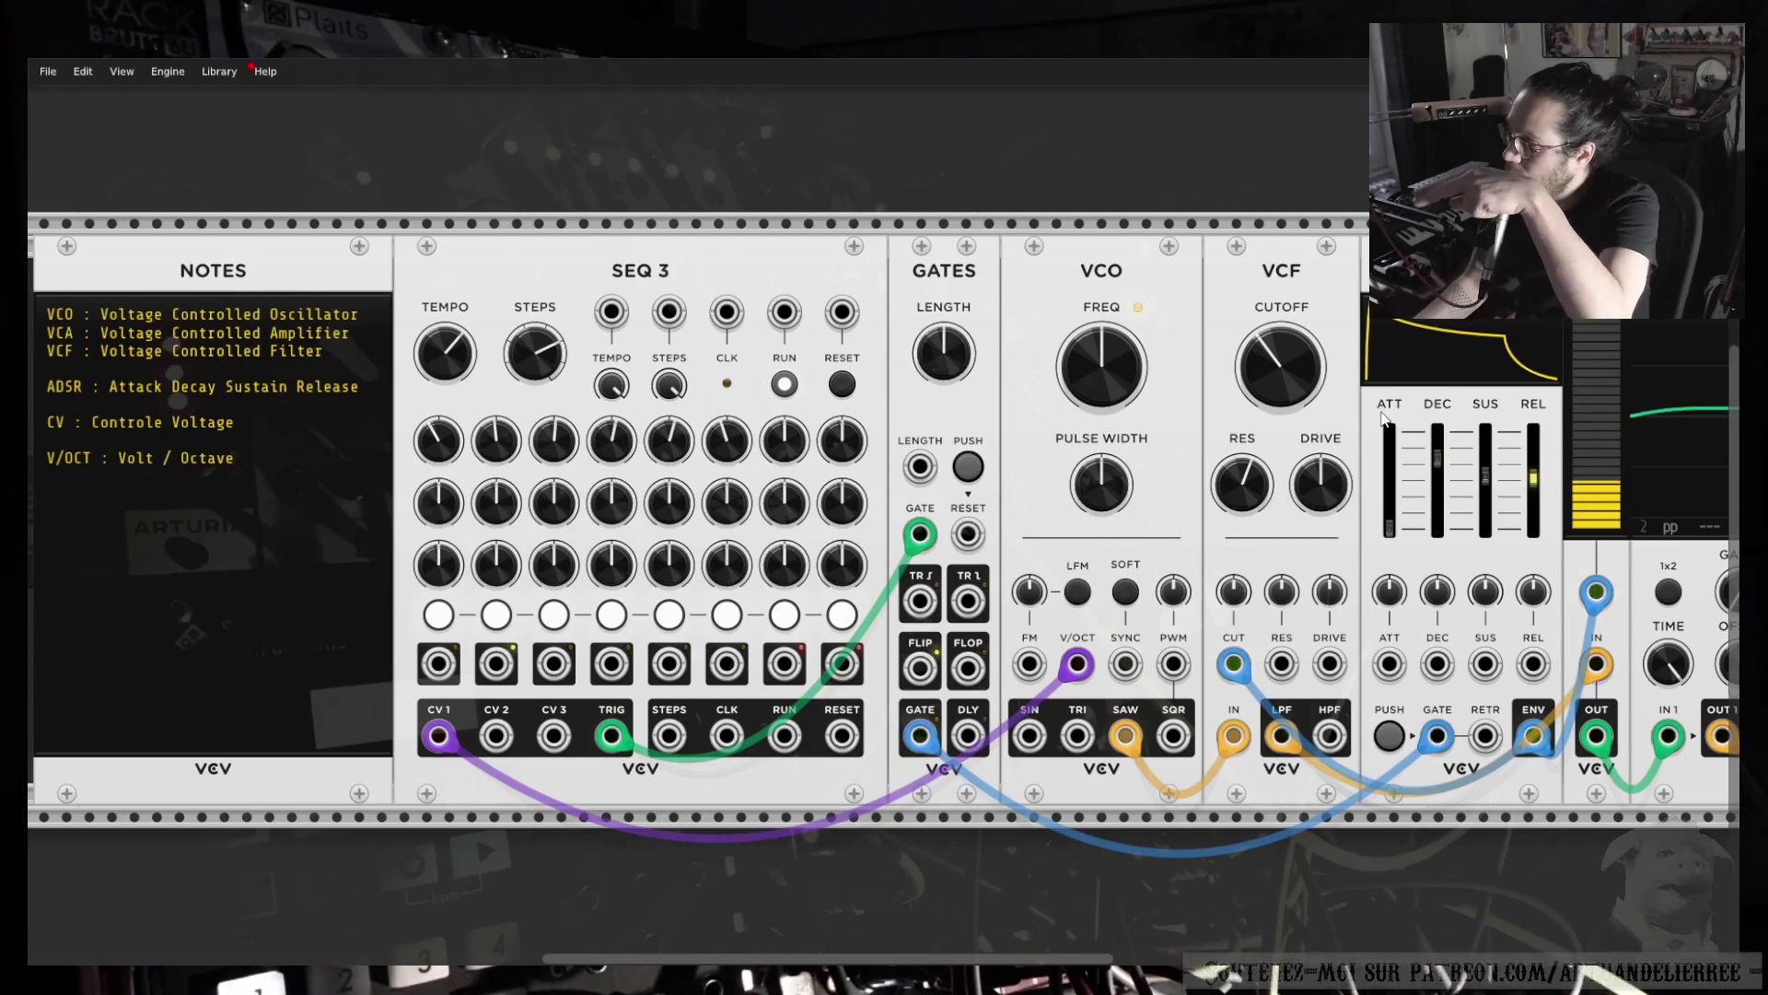
mouse_move(1246, 598)
left_mouse_down()
mouse_move(1247, 553)
mouse_move(1237, 592)
left_mouse_up()
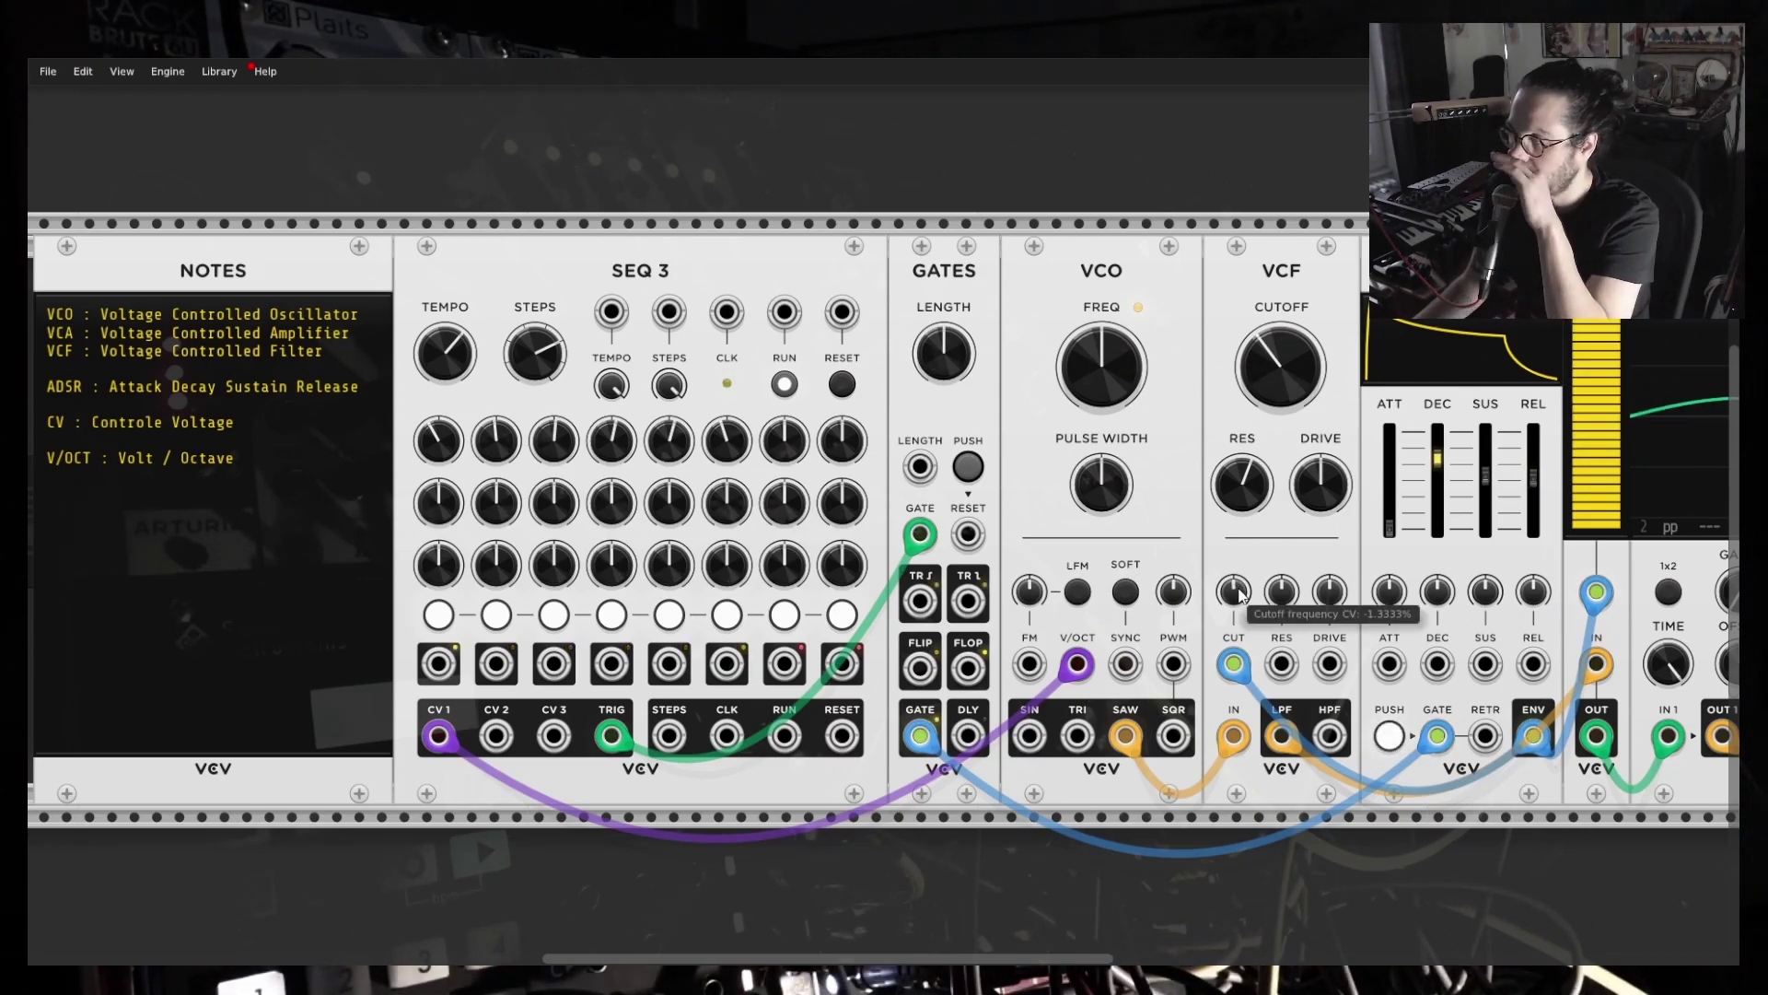
left_click_drag(1240, 590, 1240, 626)
double_click(1241, 599)
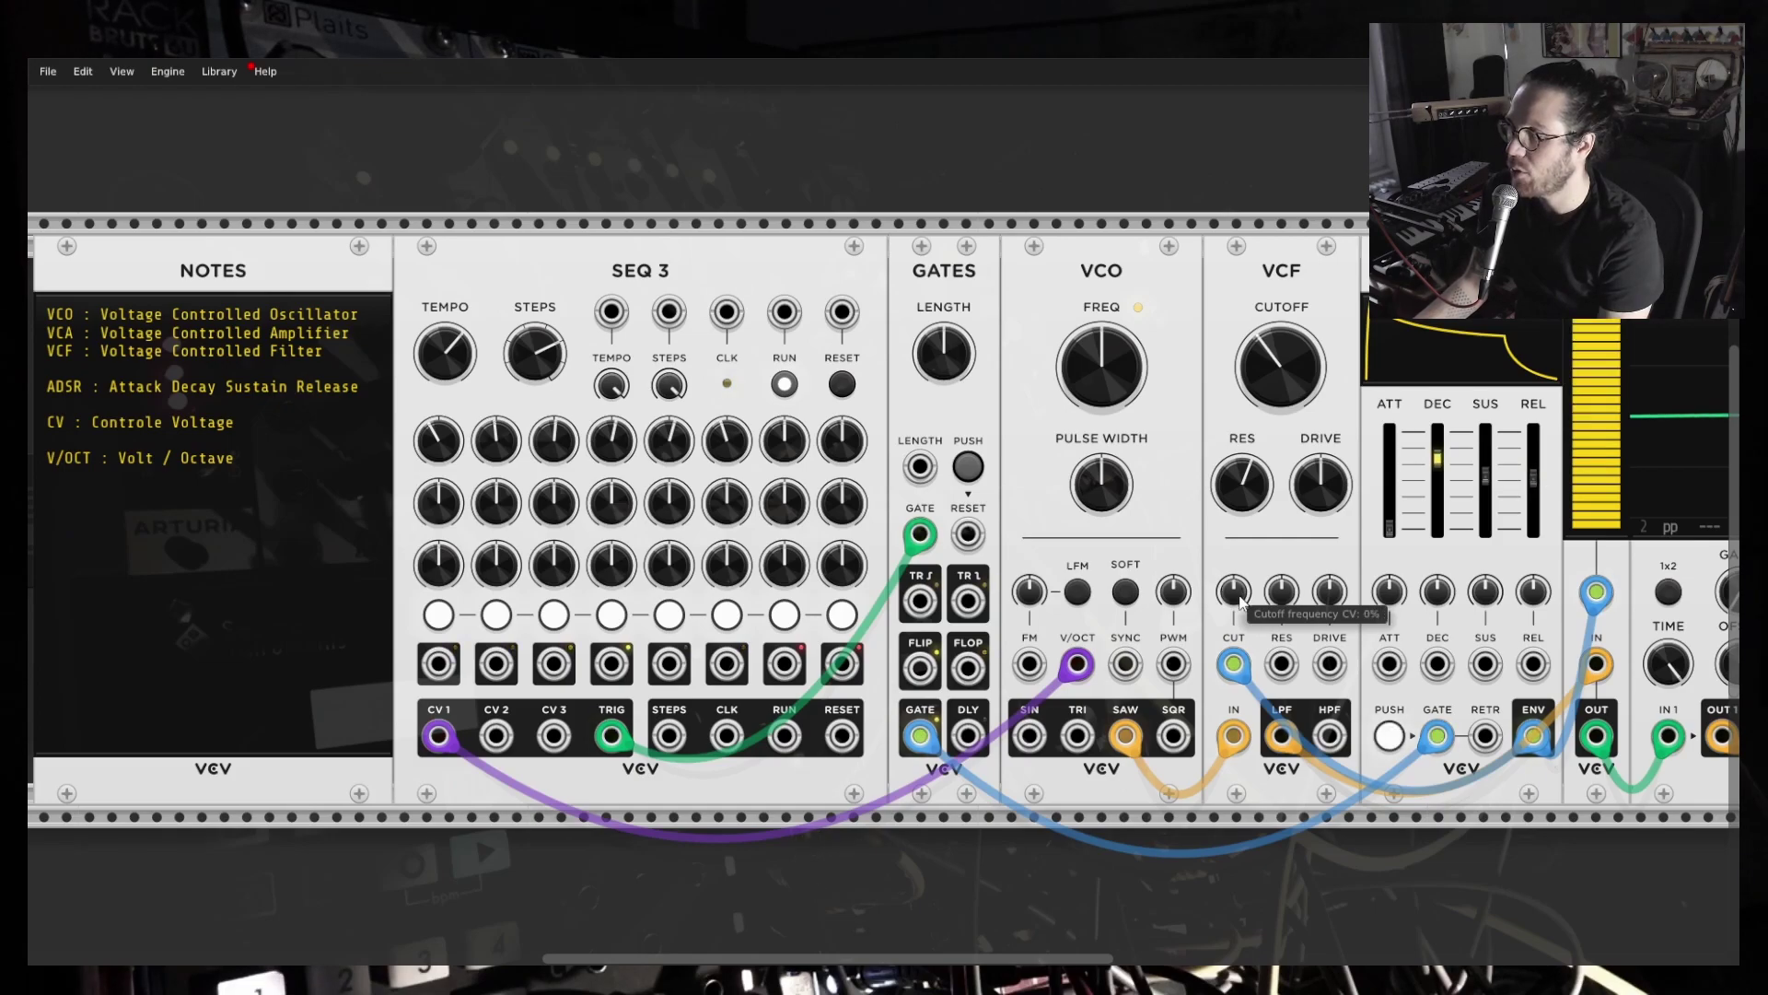
Raise the VCF's cutoff CV amount to a positive value and vary the cutoff and resonance.
left_click_drag(1240, 600, 1240, 566)
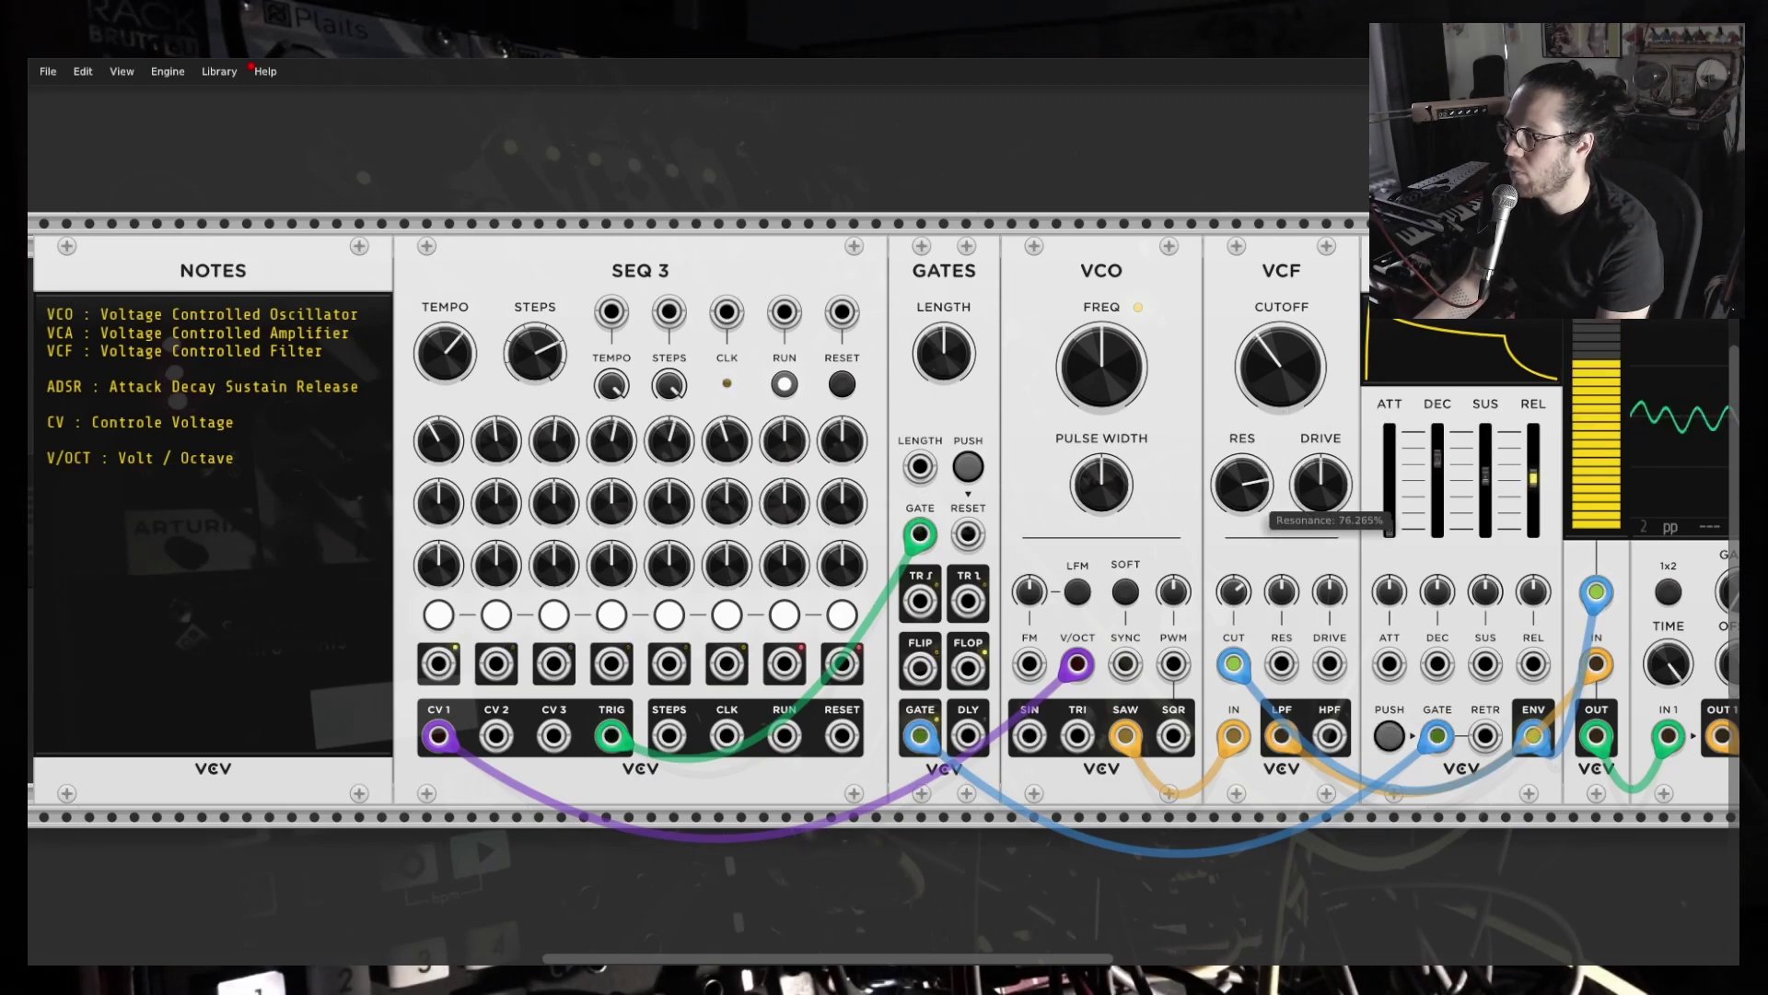
left_click_drag(1280, 387, 1302, 347)
left_click_drag(1249, 490, 1249, 477)
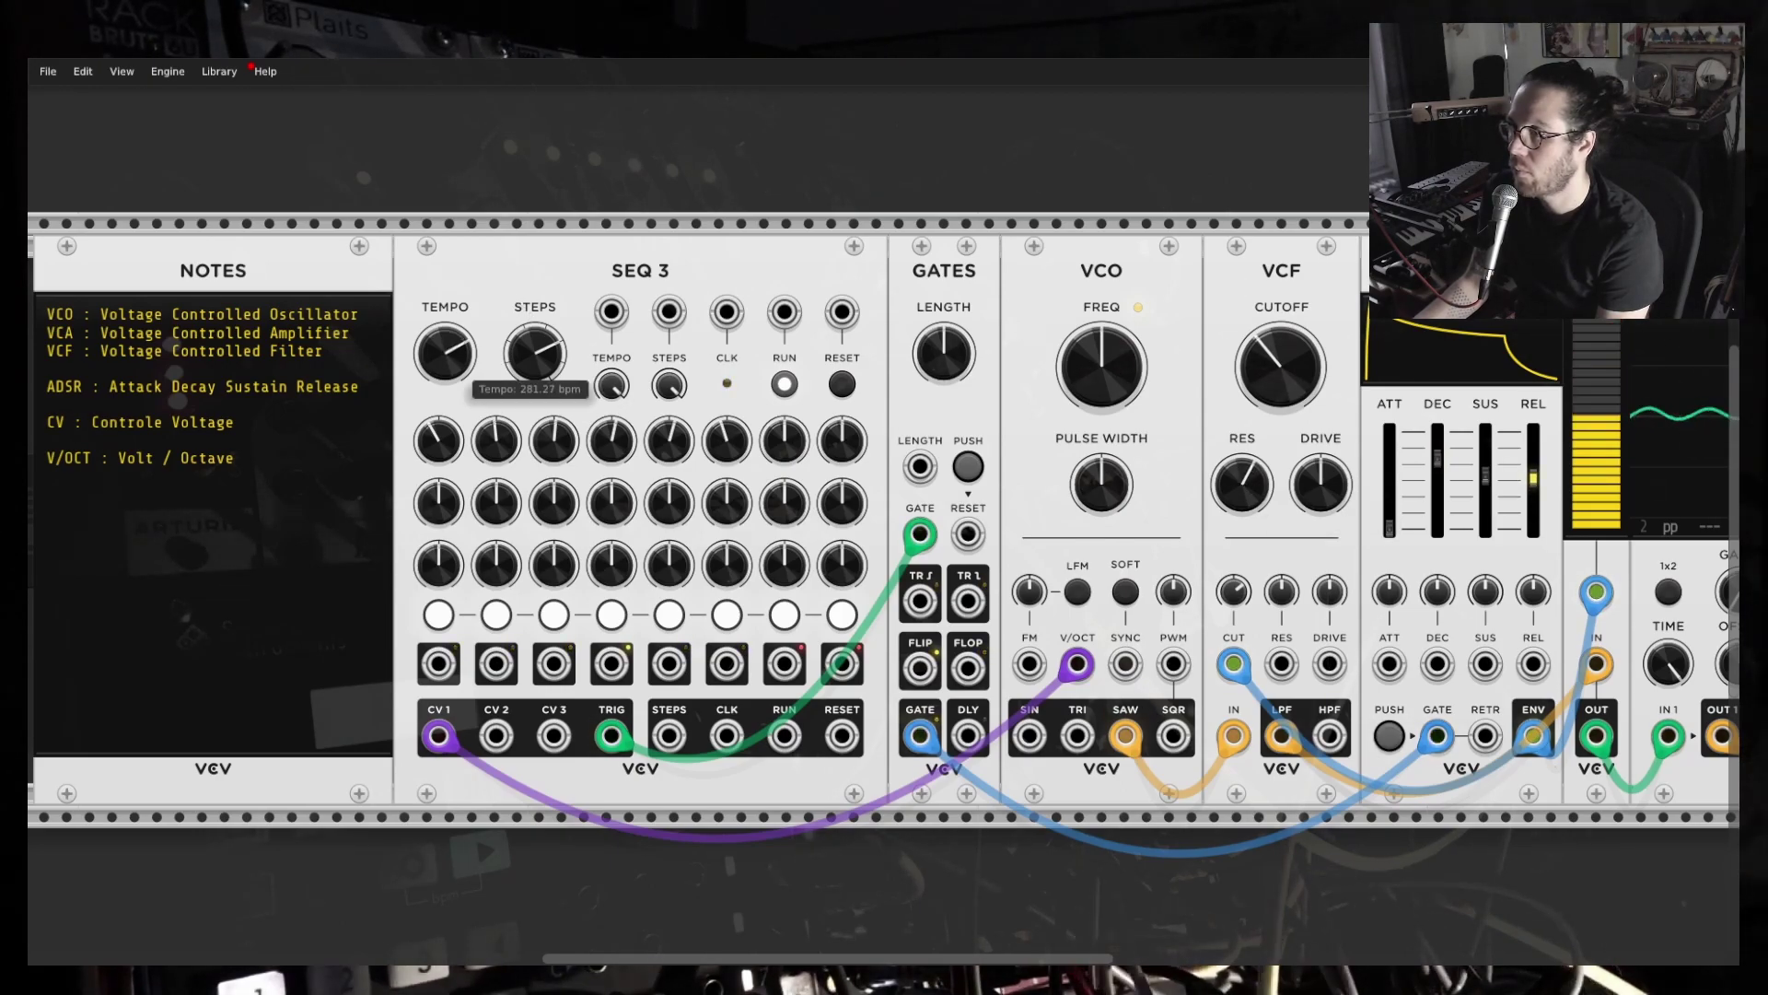
Speed up the SEQ 3 tempo and vary the VCF's cutoff, resonance and cutoff CV amount while the sequence plays.
left_click_drag(444, 353, 444, 315)
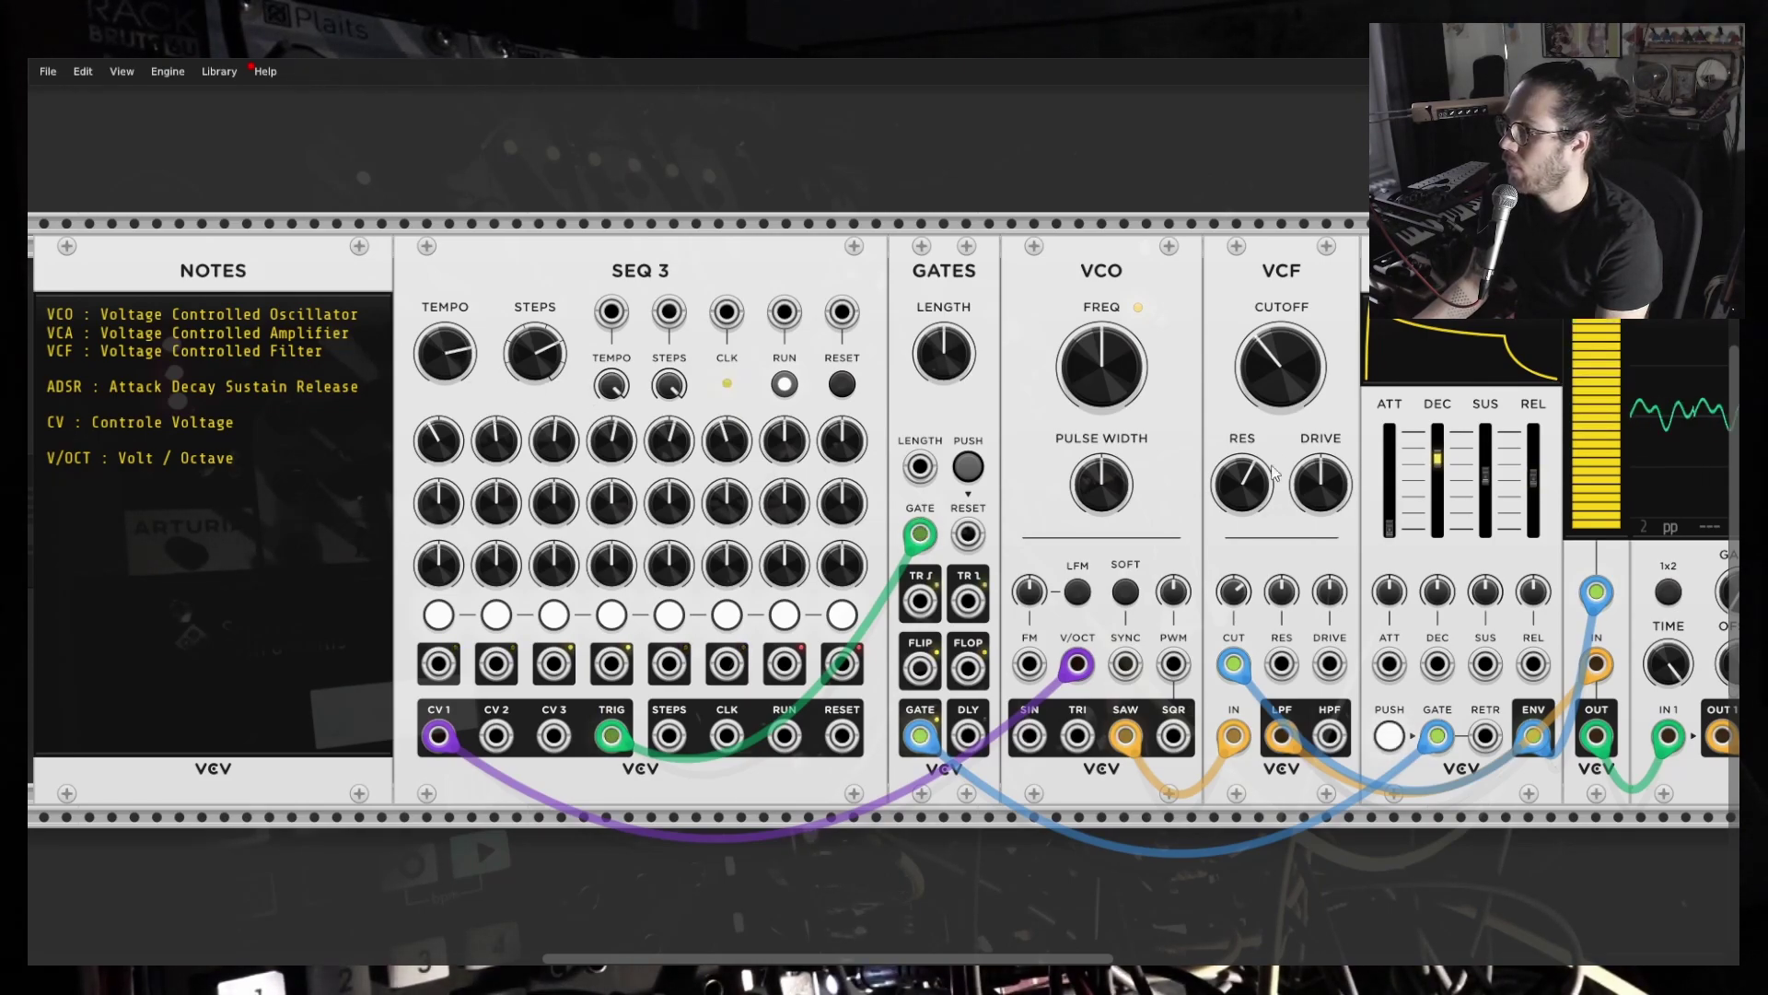
left_click_drag(1285, 367, 1287, 380)
left_click_drag(1238, 480, 1237, 478)
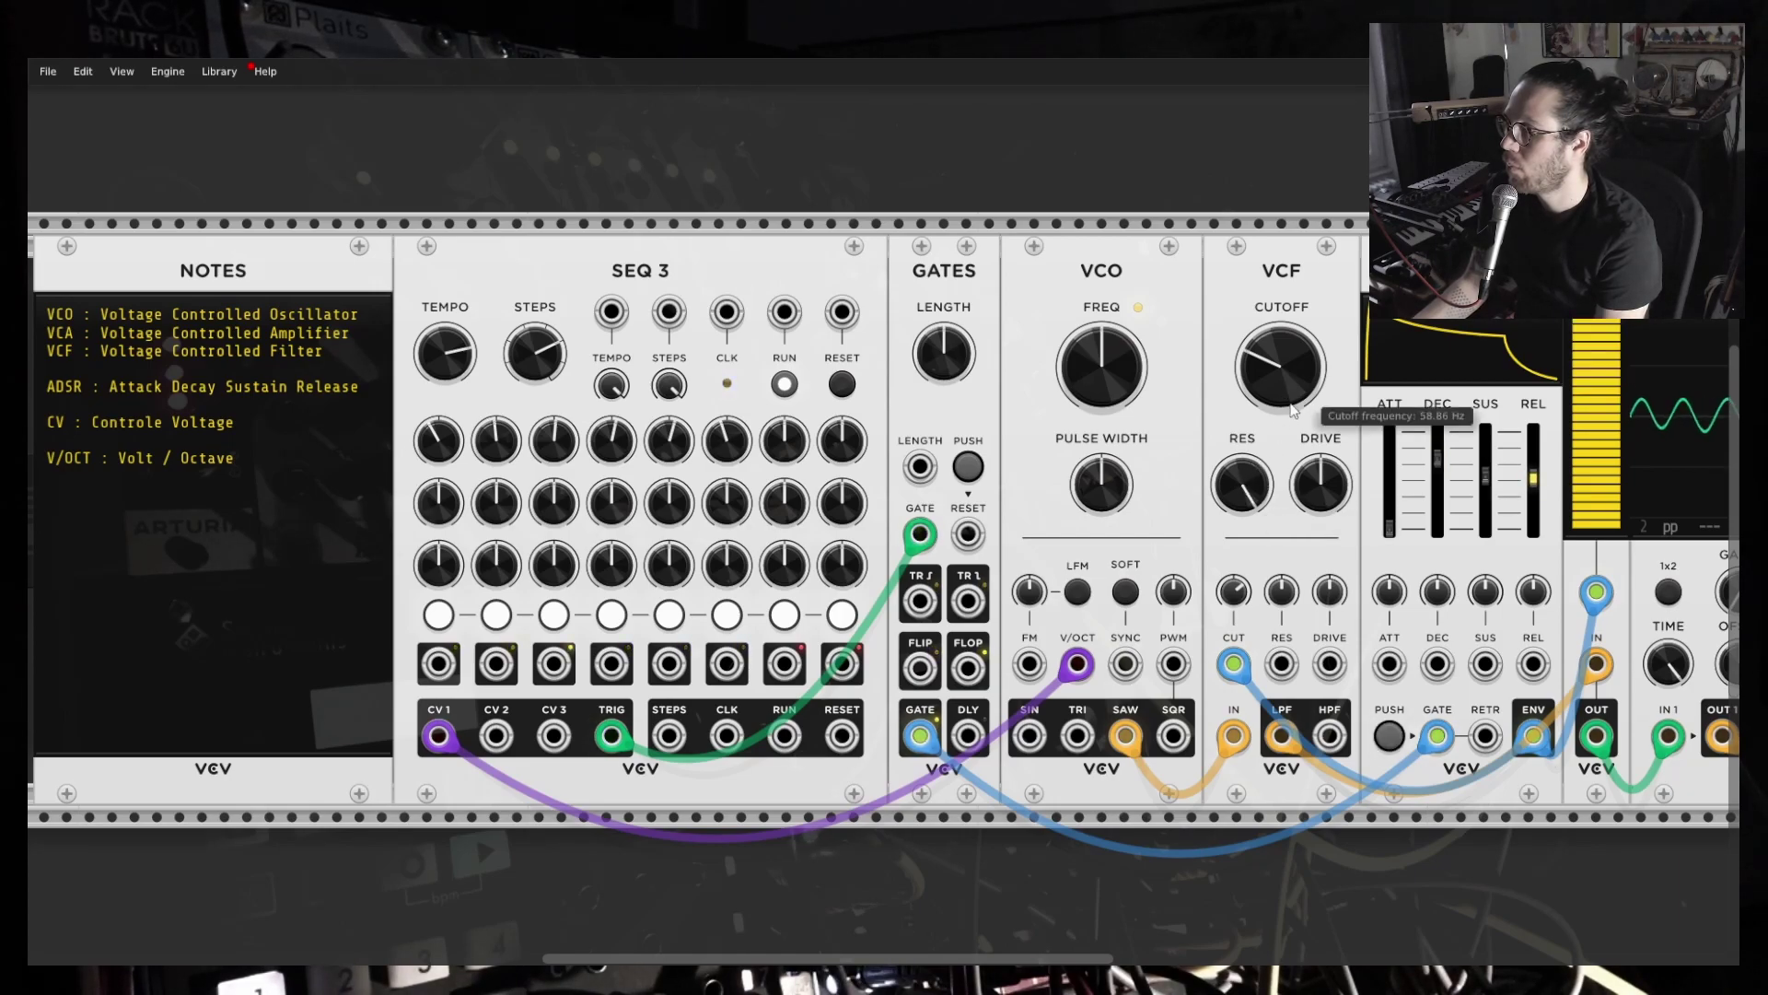
left_click_drag(1242, 487, 1243, 502)
left_click_drag(1293, 383, 1294, 397)
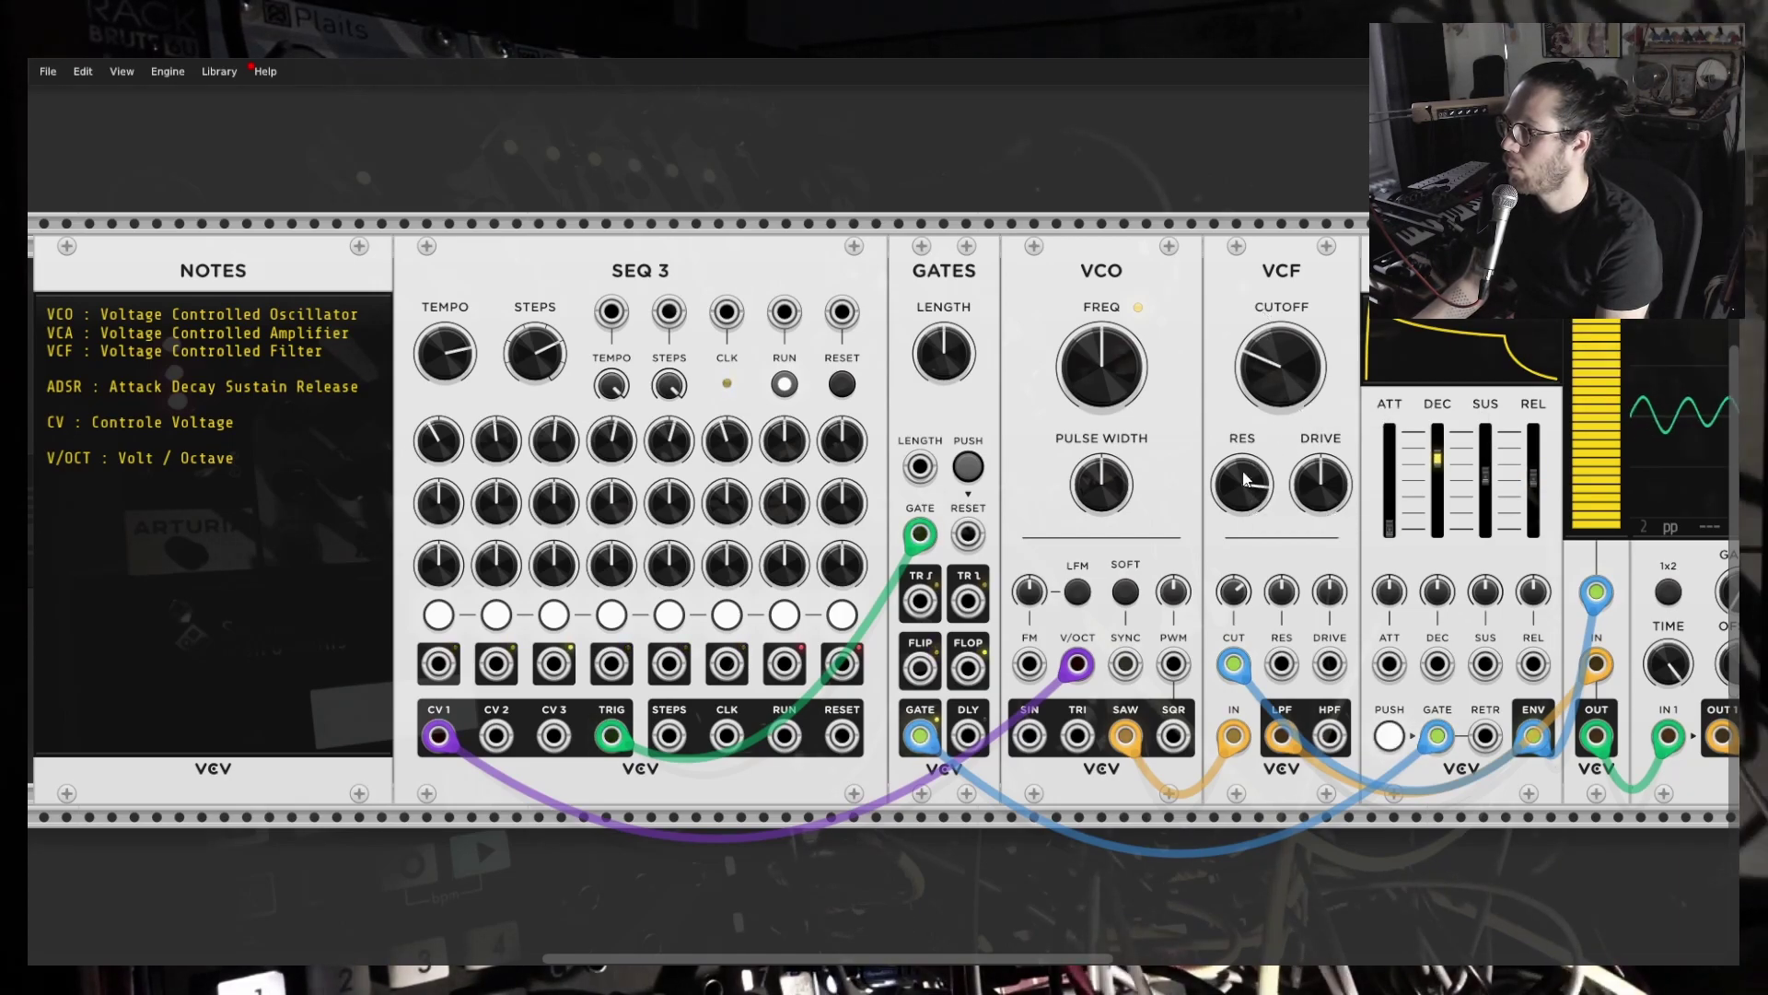
left_click_drag(1242, 495, 1242, 506)
left_click_drag(1286, 374, 1286, 359)
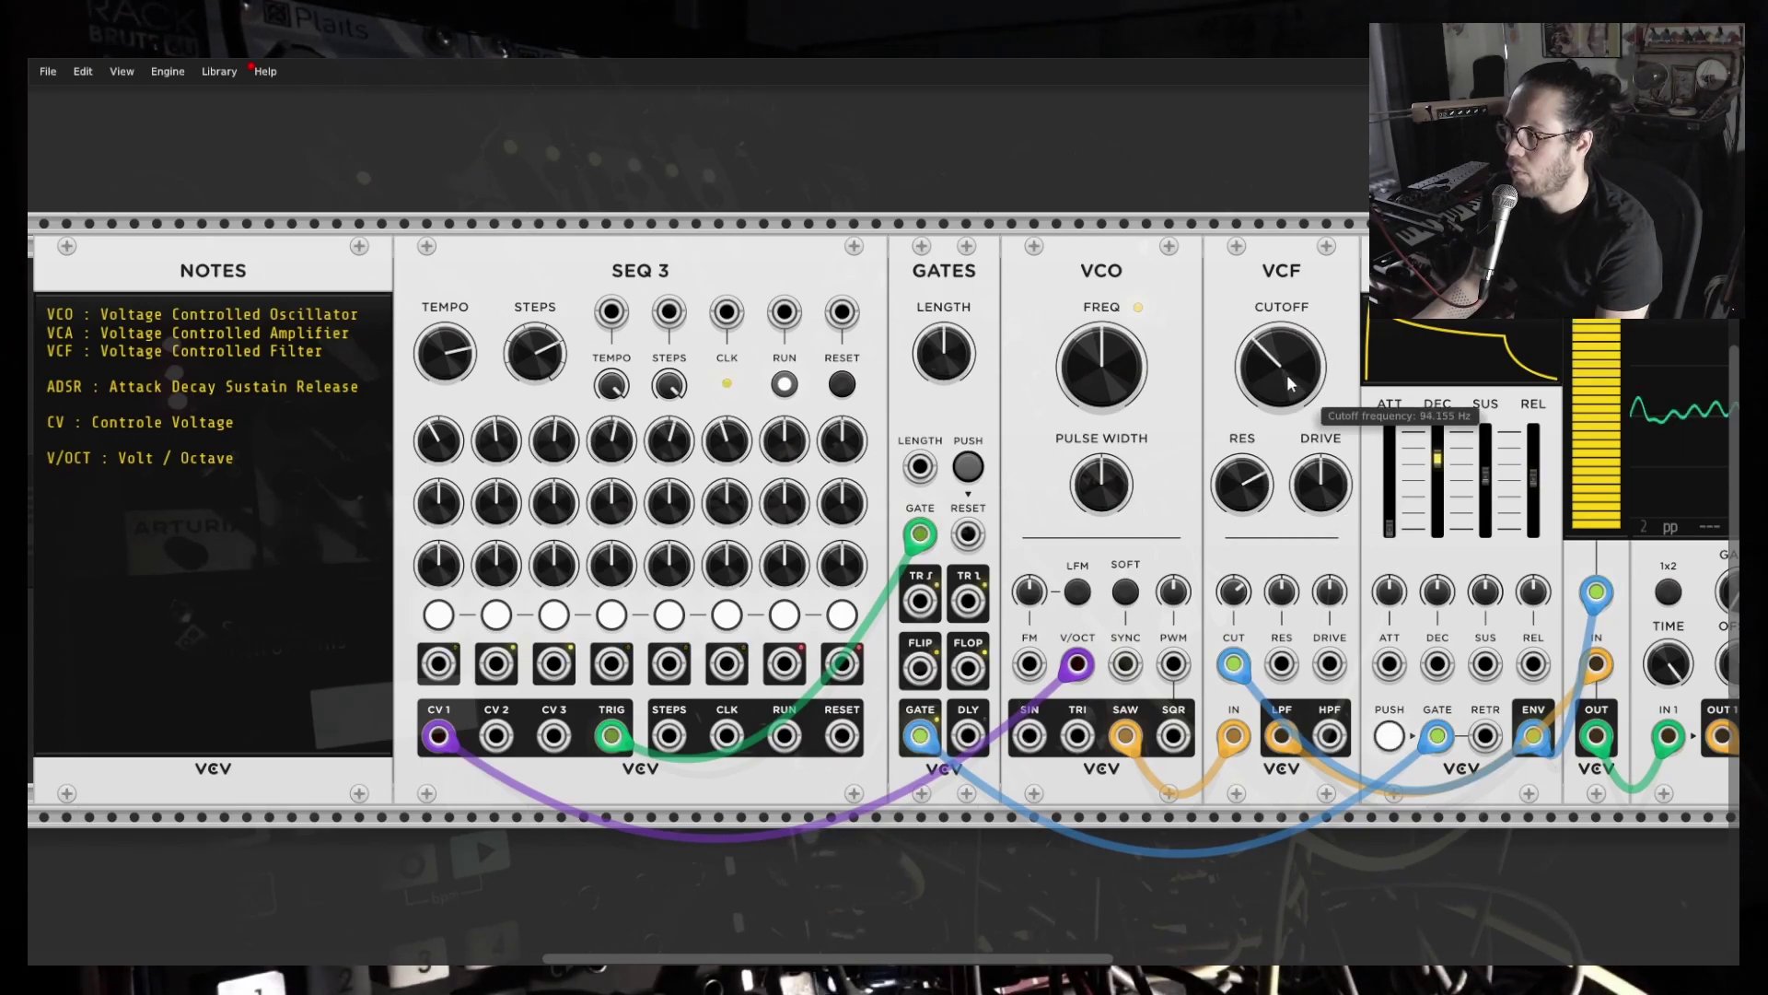
left_click_drag(1245, 490, 1245, 505)
left_click_drag(1280, 369, 1280, 385)
left_click_drag(1243, 490, 1244, 505)
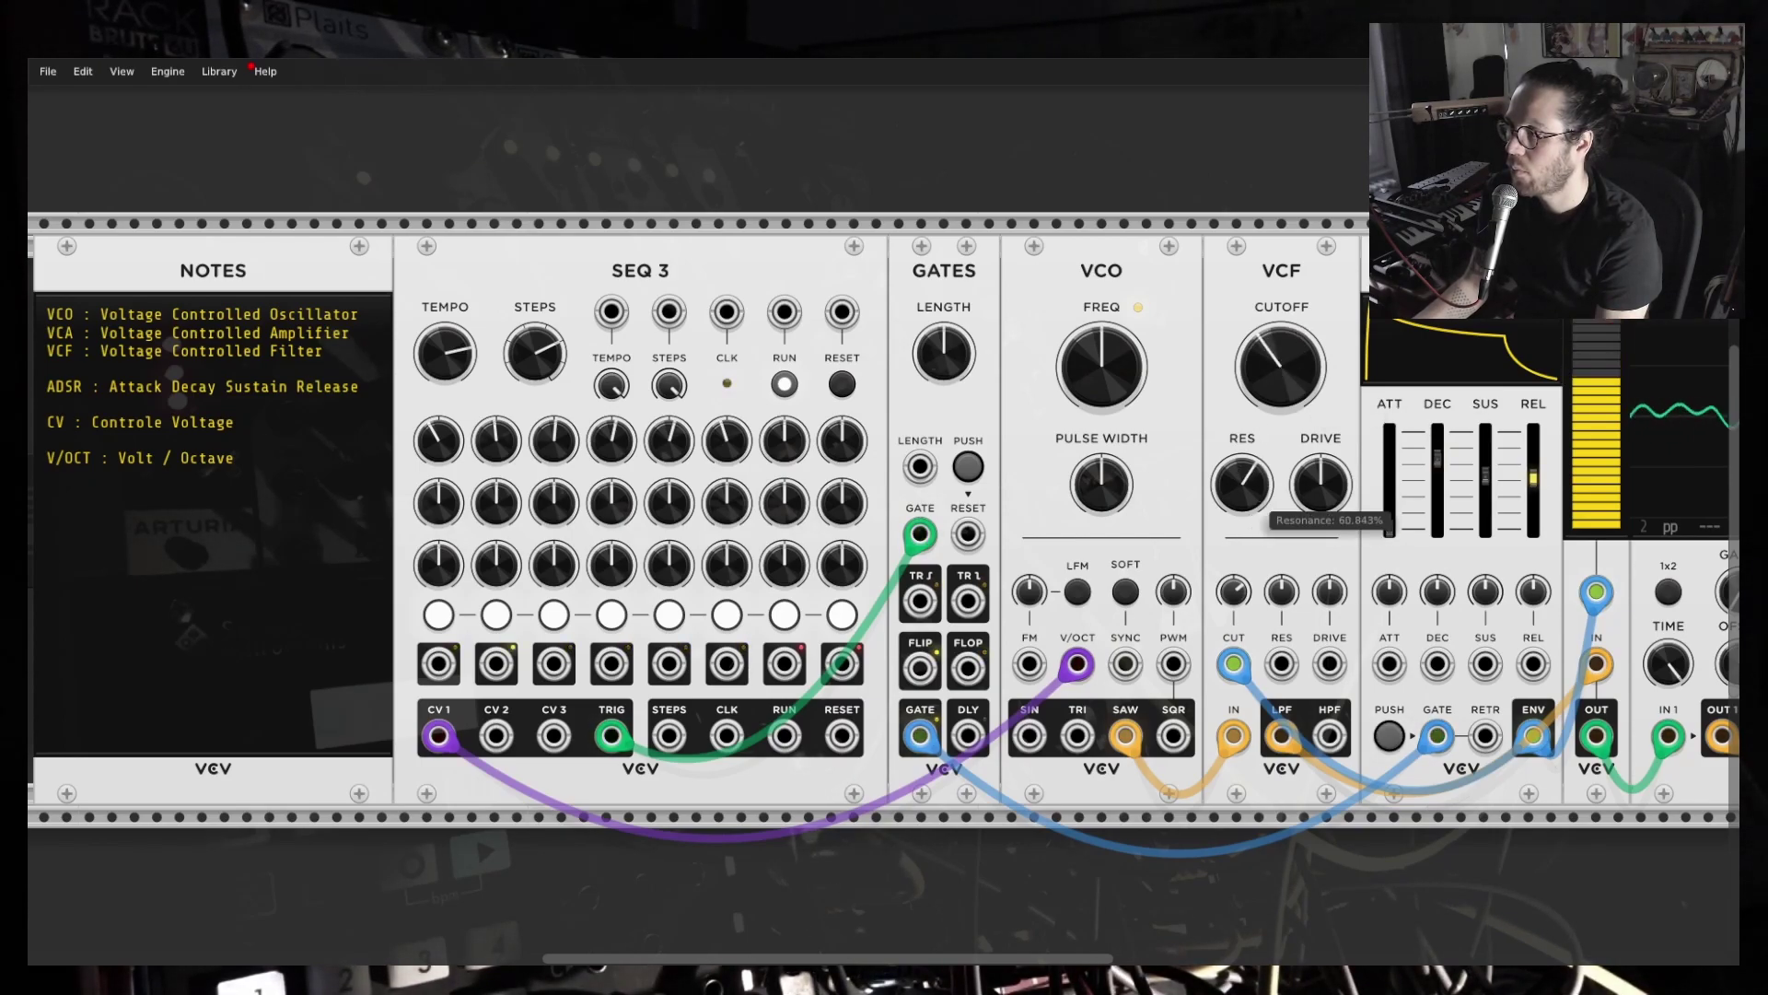
left_click_drag(1237, 593, 1234, 583)
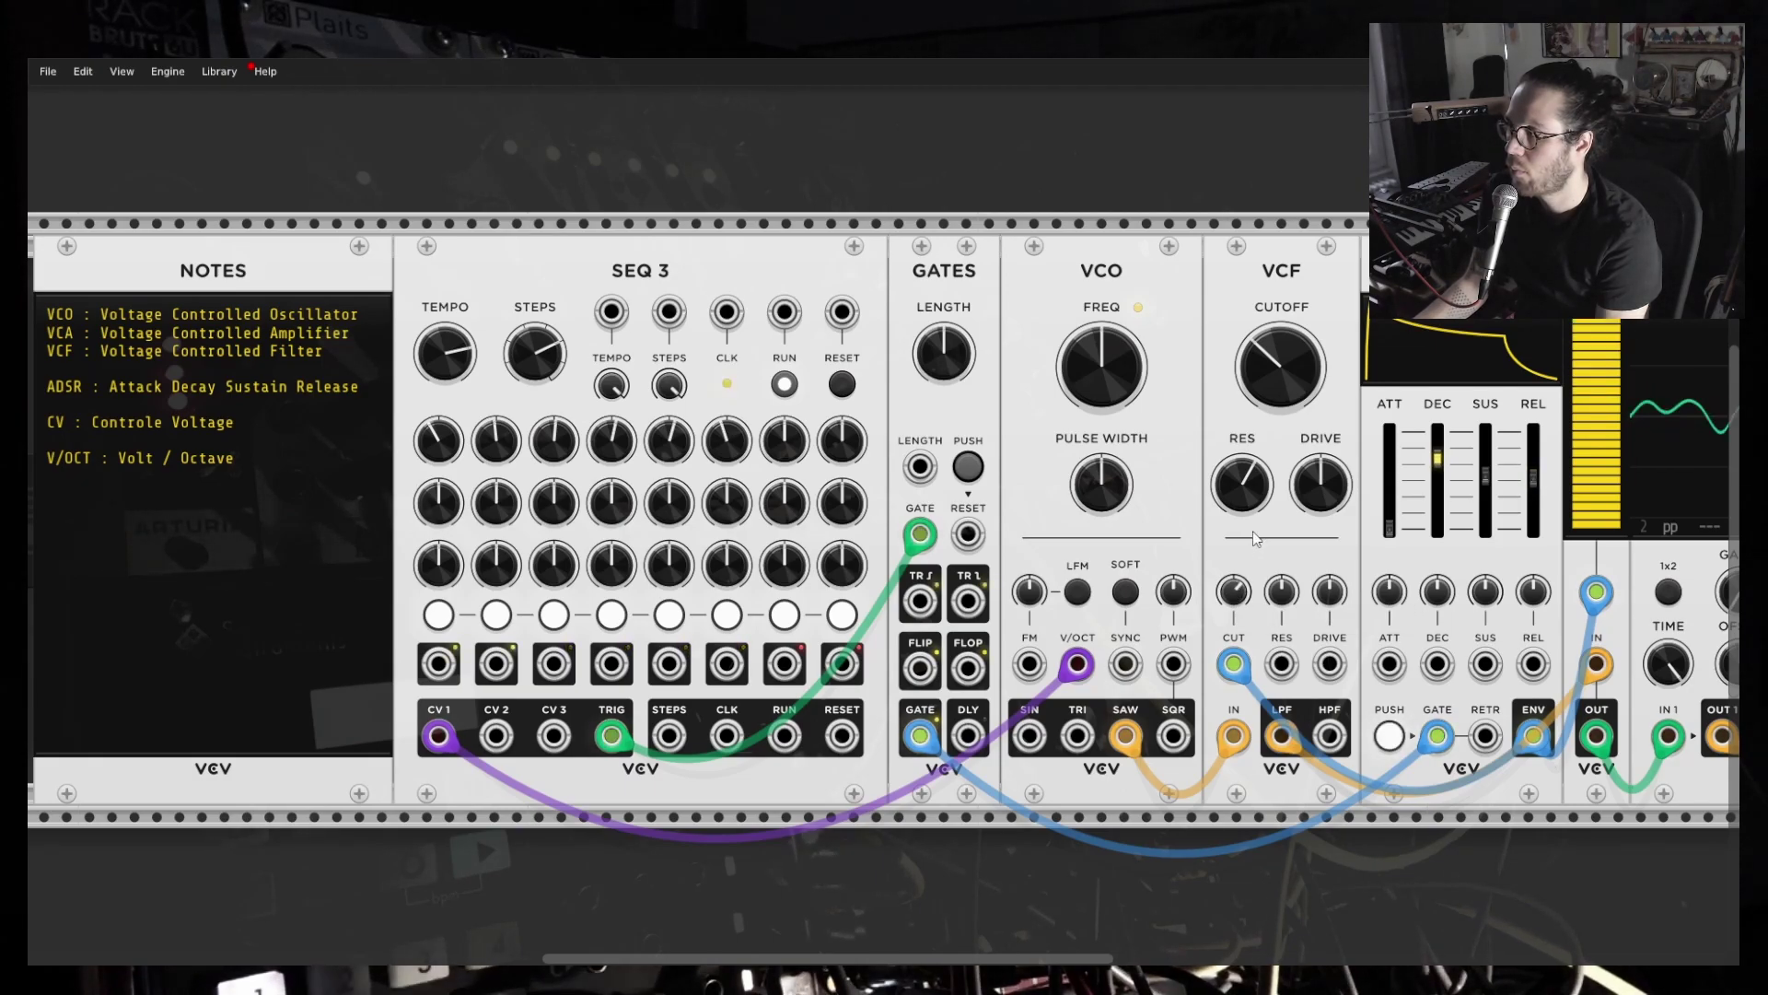
Readjust the SEQ 3 tempo and lower the VCF cutoff to about 8.6 Hz.
mouse_move(1389, 529)
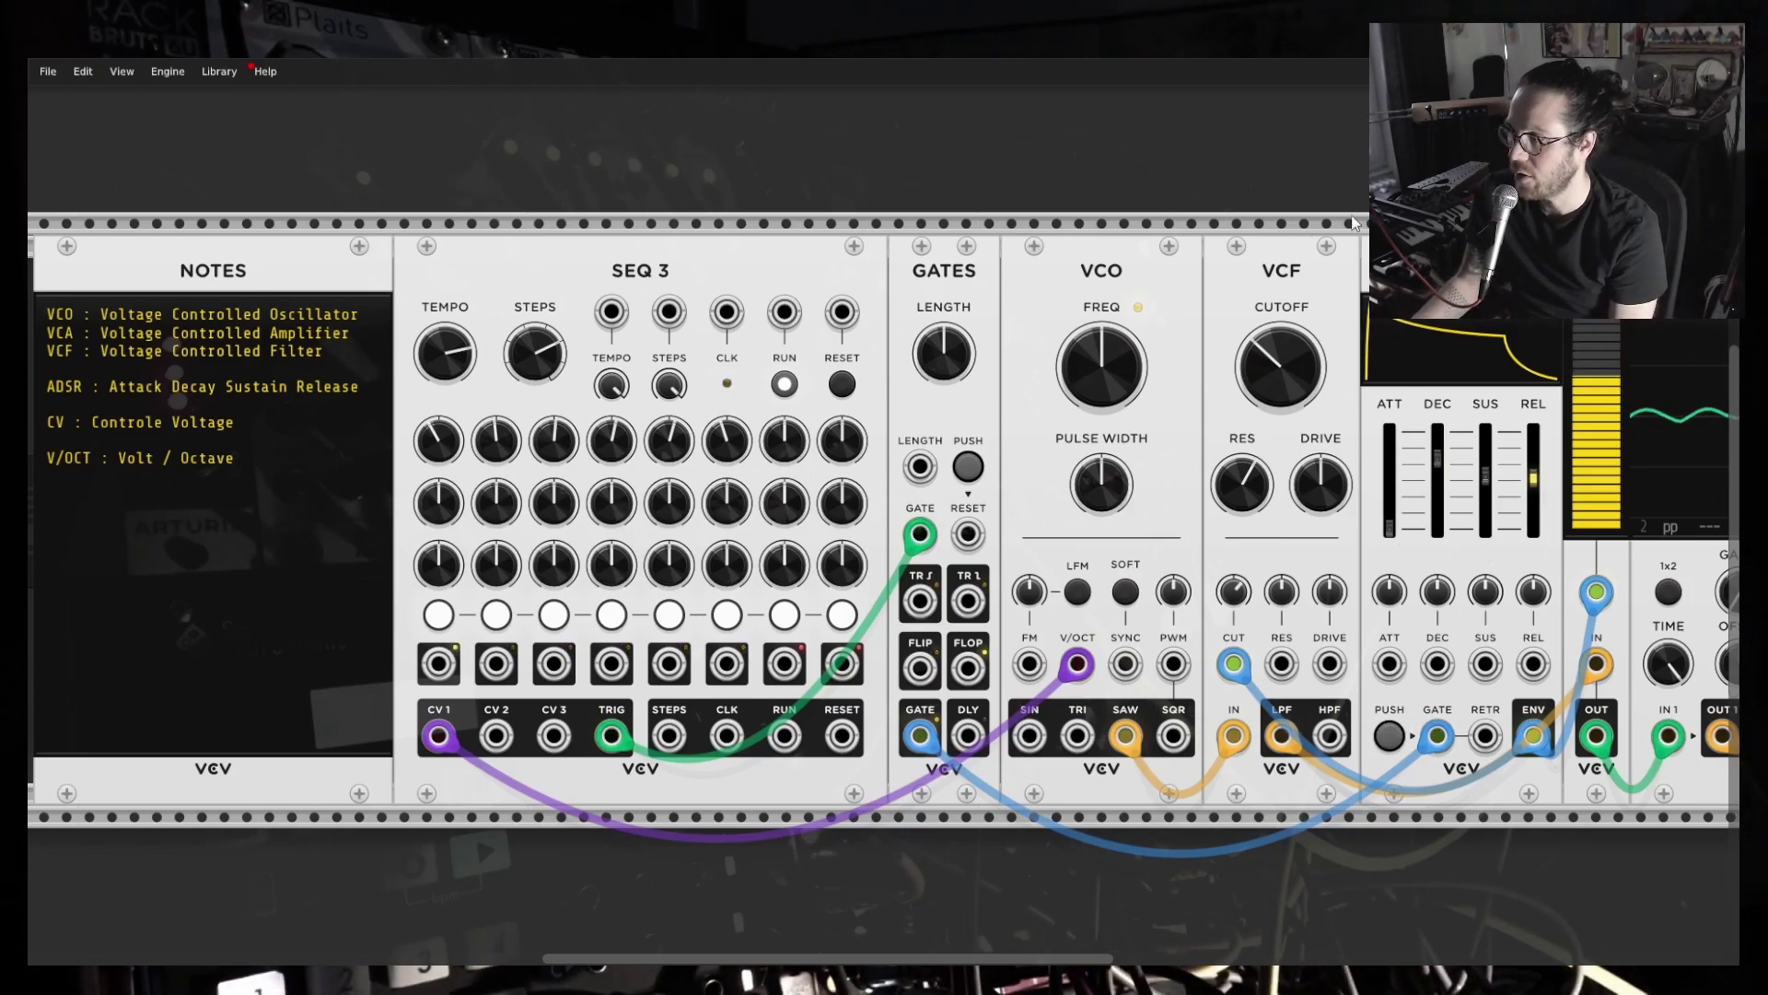
mouse_move(445, 353)
left_mouse_down()
mouse_move(445, 373)
mouse_move(445, 343)
left_mouse_up()
left_click_drag(1282, 398, 1282, 403)
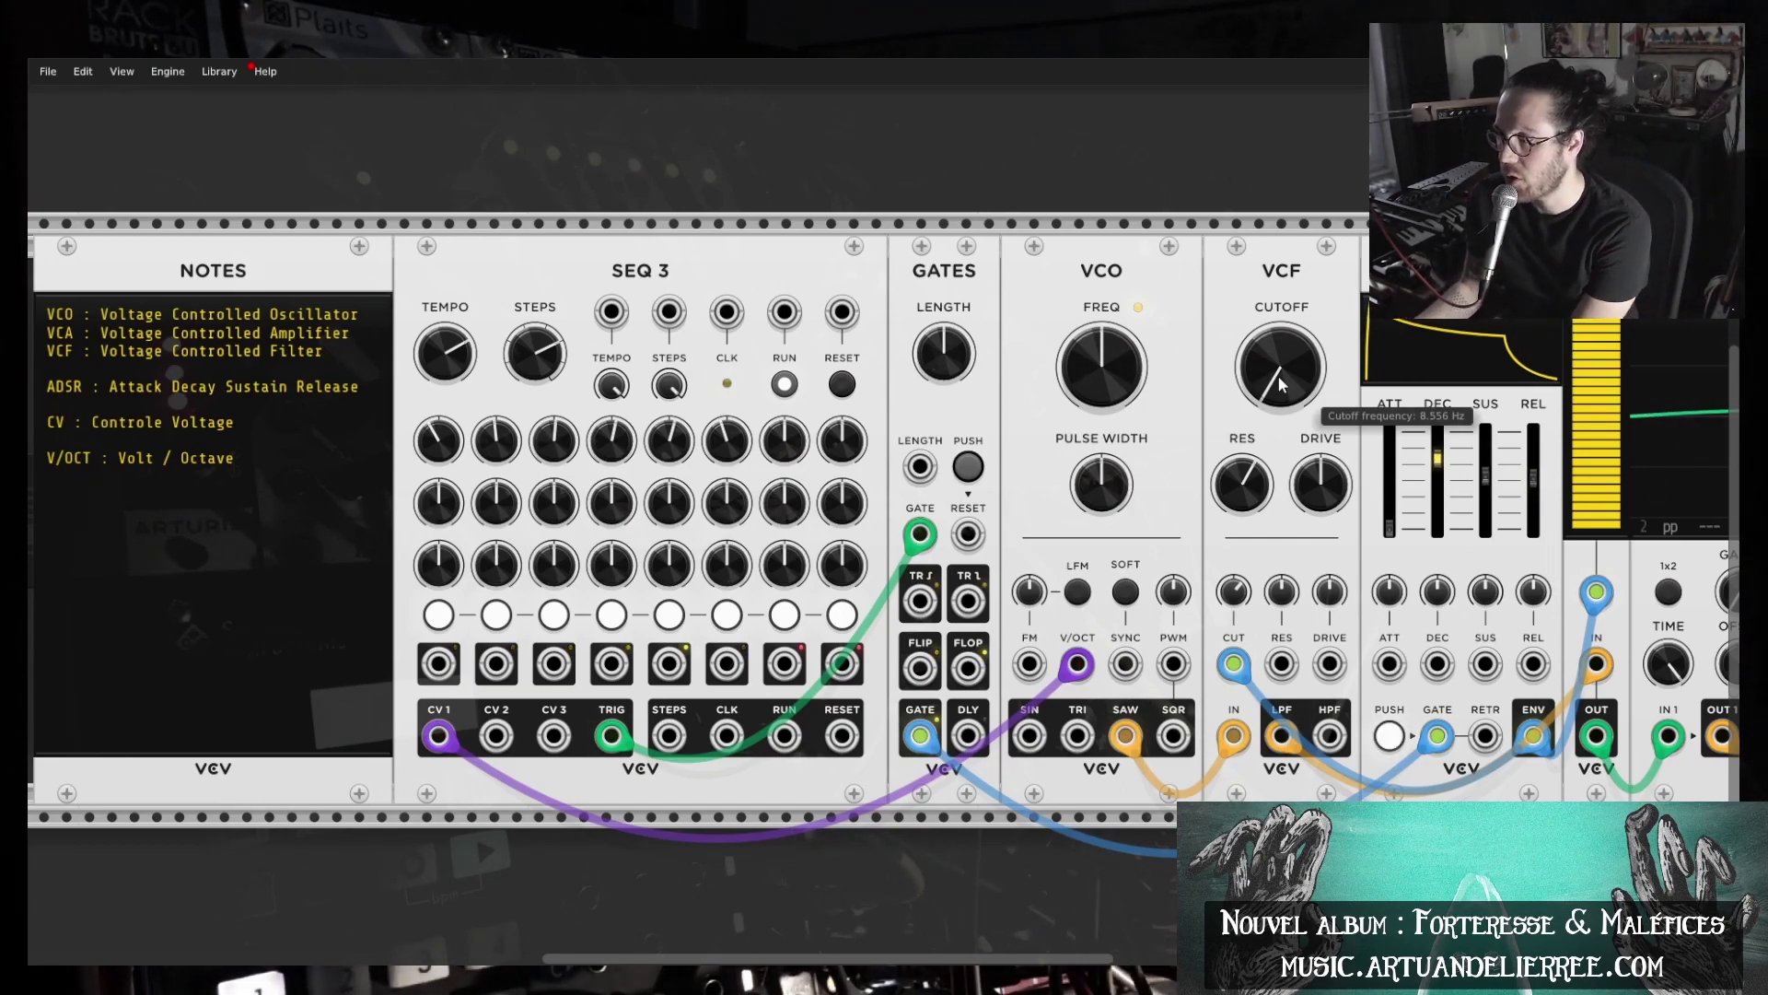
Move the VCF input's cable from the VCO's saw output to its square output, and raise the cutoff.
left_click_drag(1126, 735, 1186, 739)
left_click_drag(1299, 391, 1299, 339)
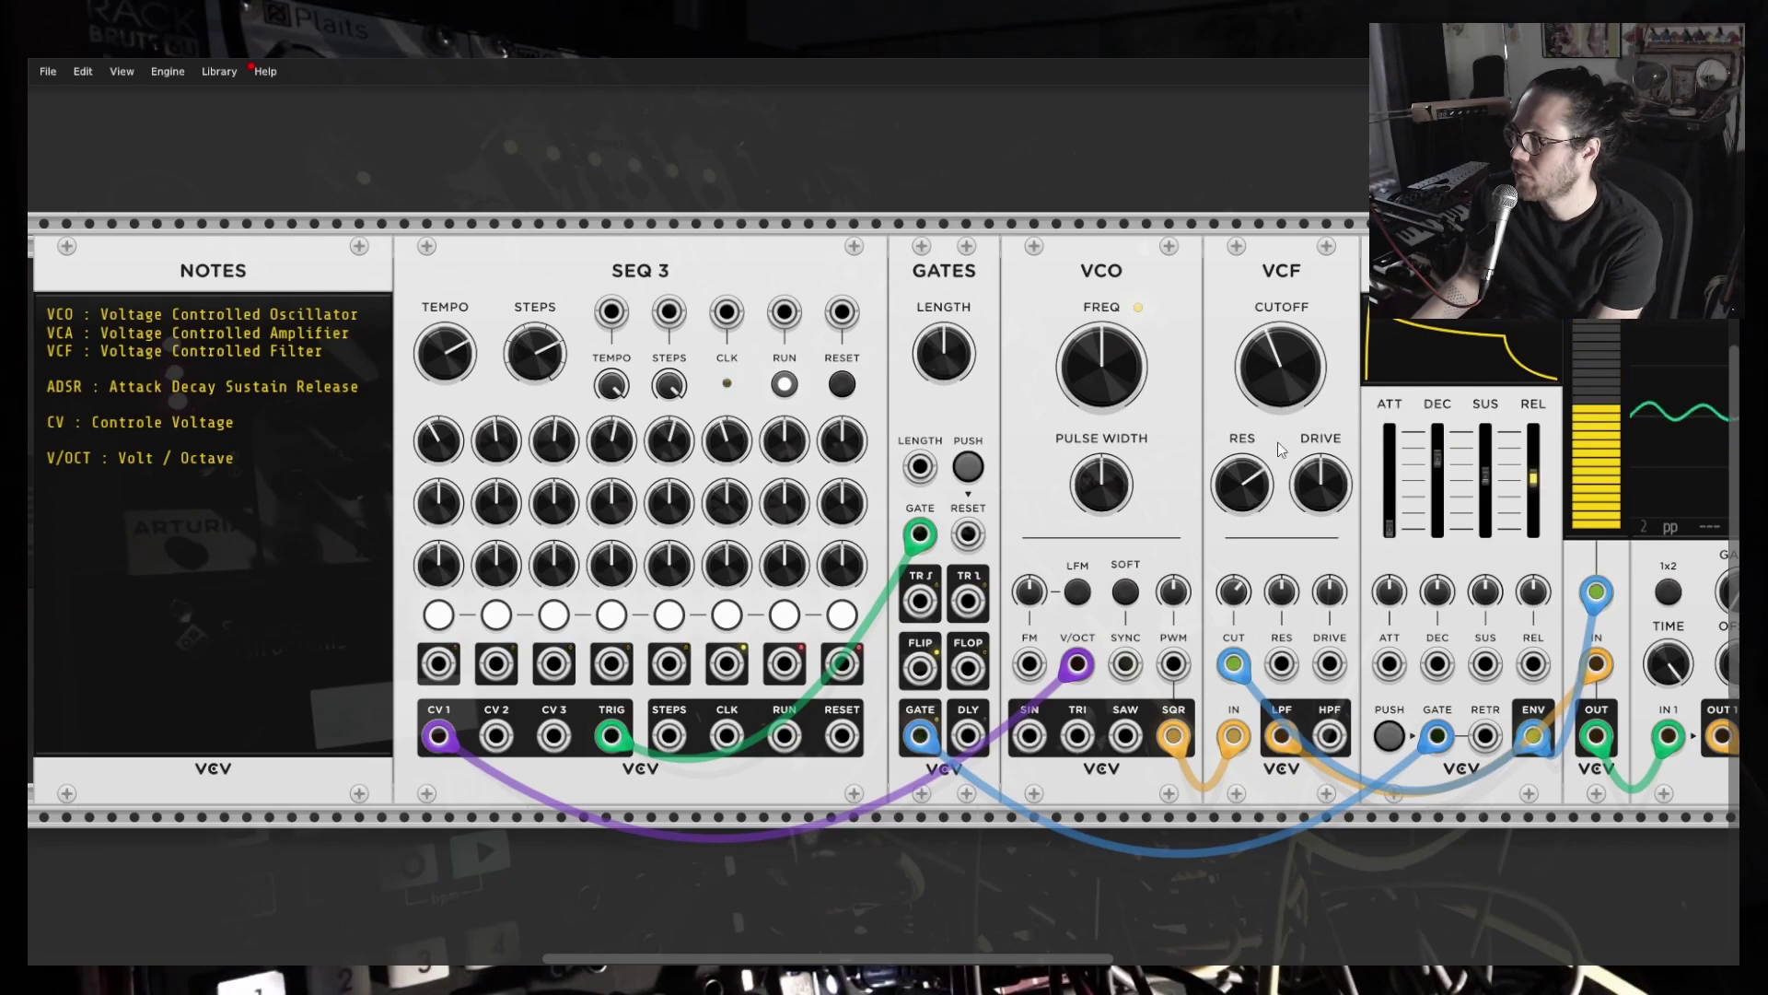
Vary the VCF's cutoff while the sequence plays, and lower its resonance to about 45%.
left_click_drag(1332, 489, 1281, 417)
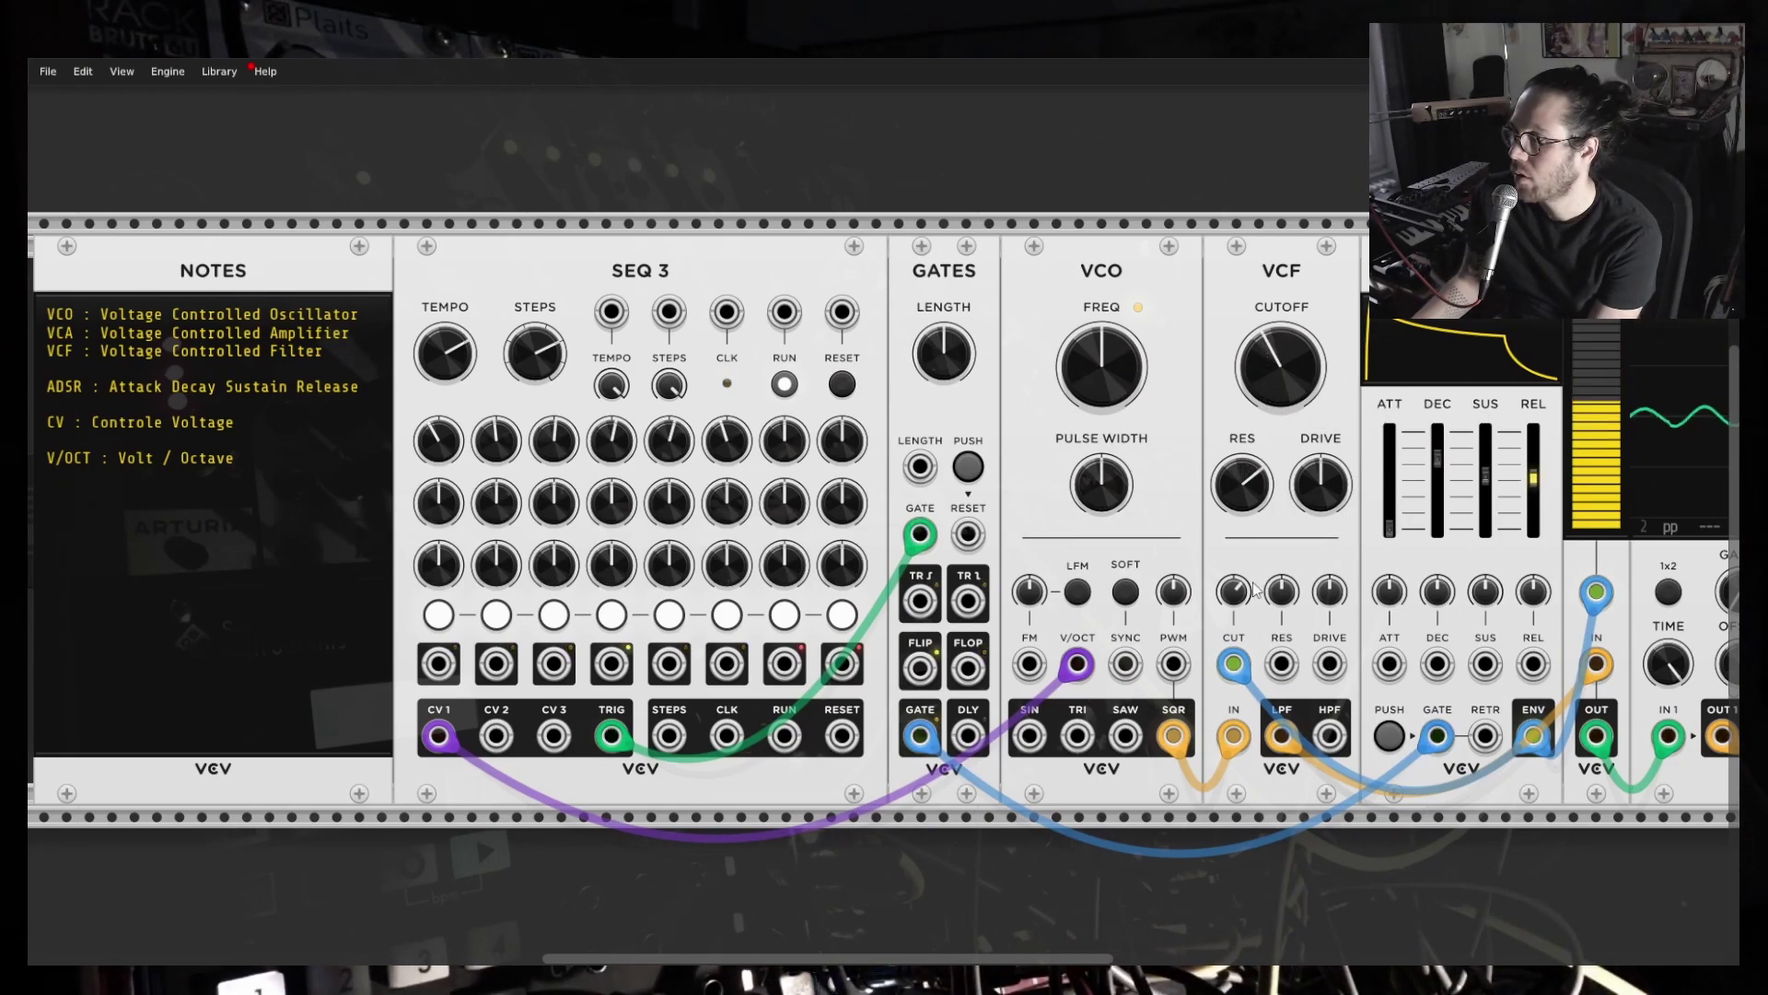
mouse_move(1277, 377)
left_mouse_down()
mouse_move(1277, 362)
mouse_move(1280, 392)
left_mouse_up()
left_click_drag(1242, 485, 1241, 456)
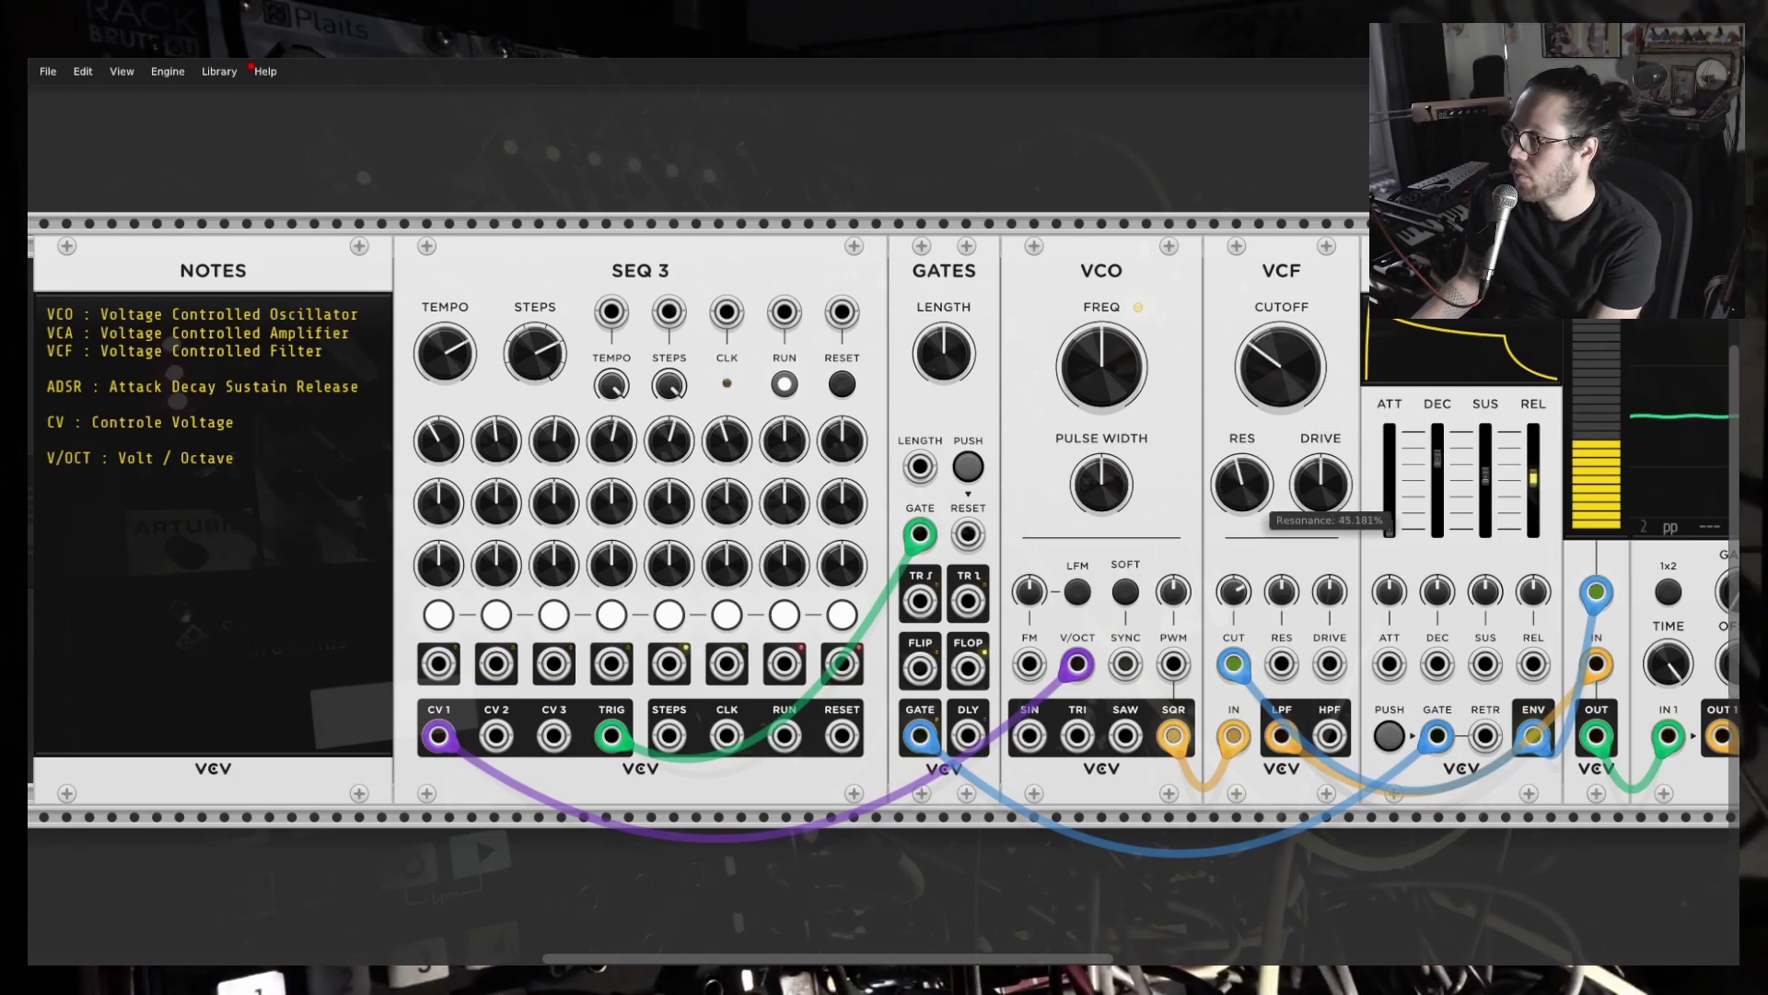
left_click_drag(1280, 369, 1230, 350)
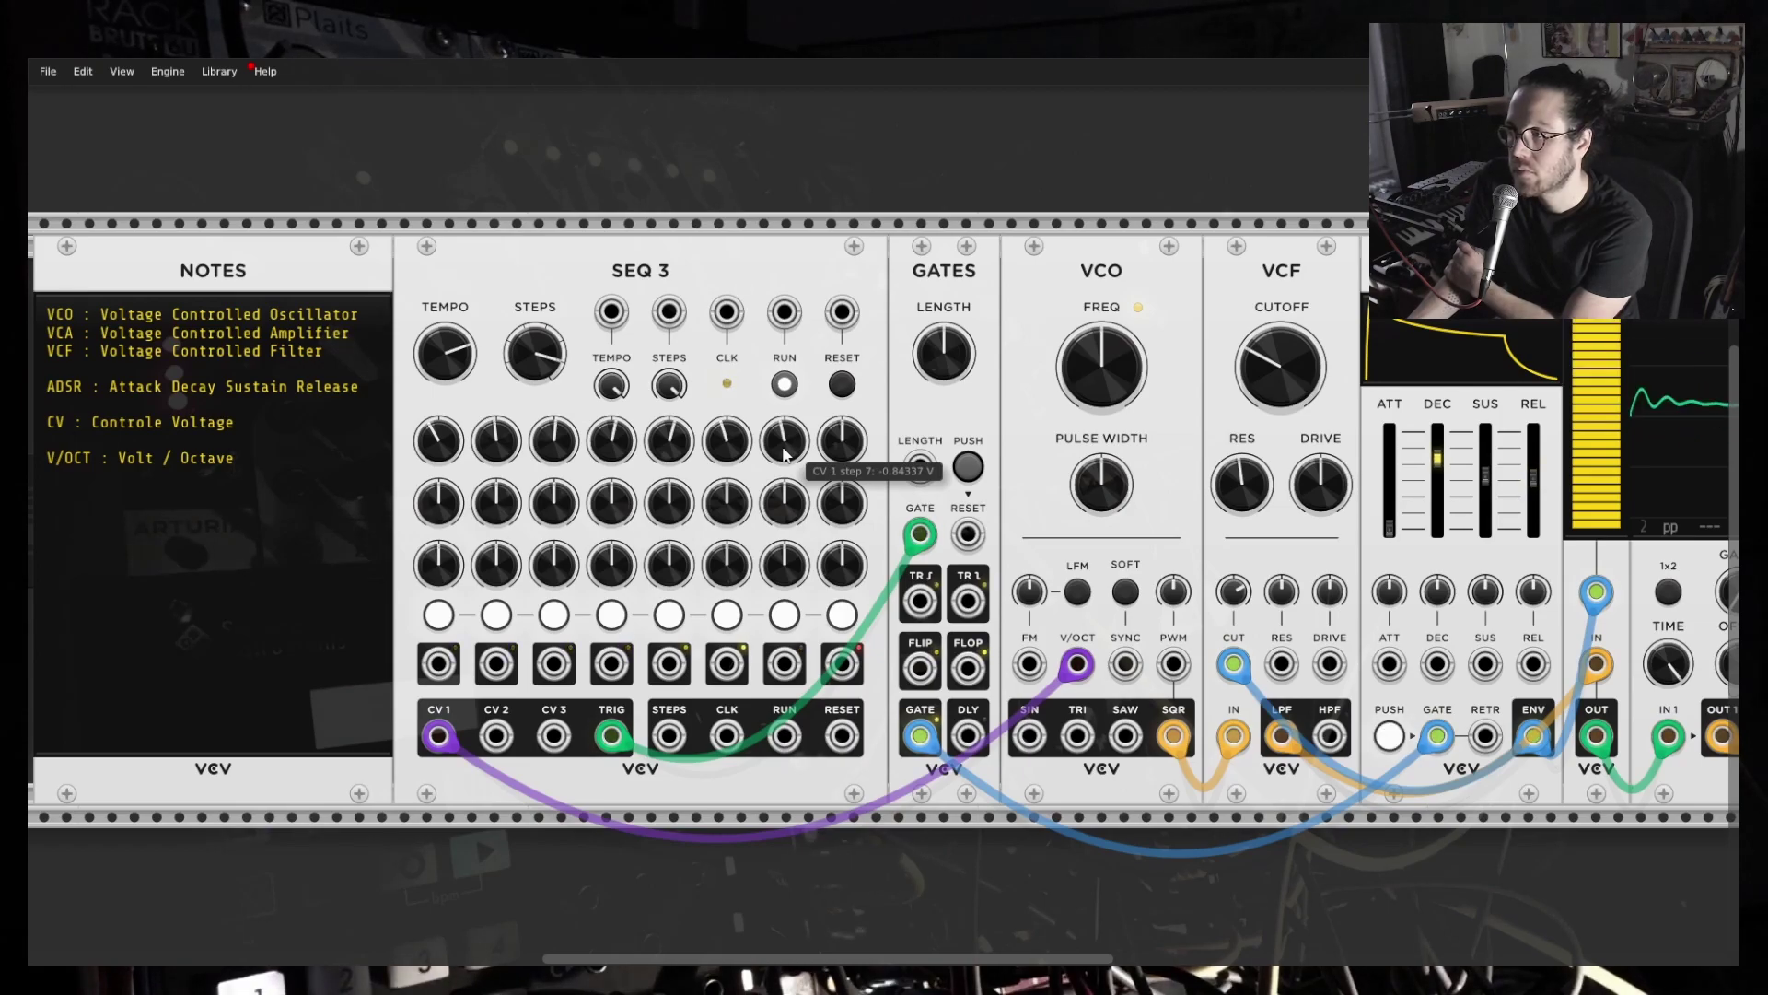
Lower the VCF cutoff to about 36.5 Hz, adjust the ADSR's release and lengthen its attack to about 28.6 ms.
left_click_drag(1280, 368, 1280, 400)
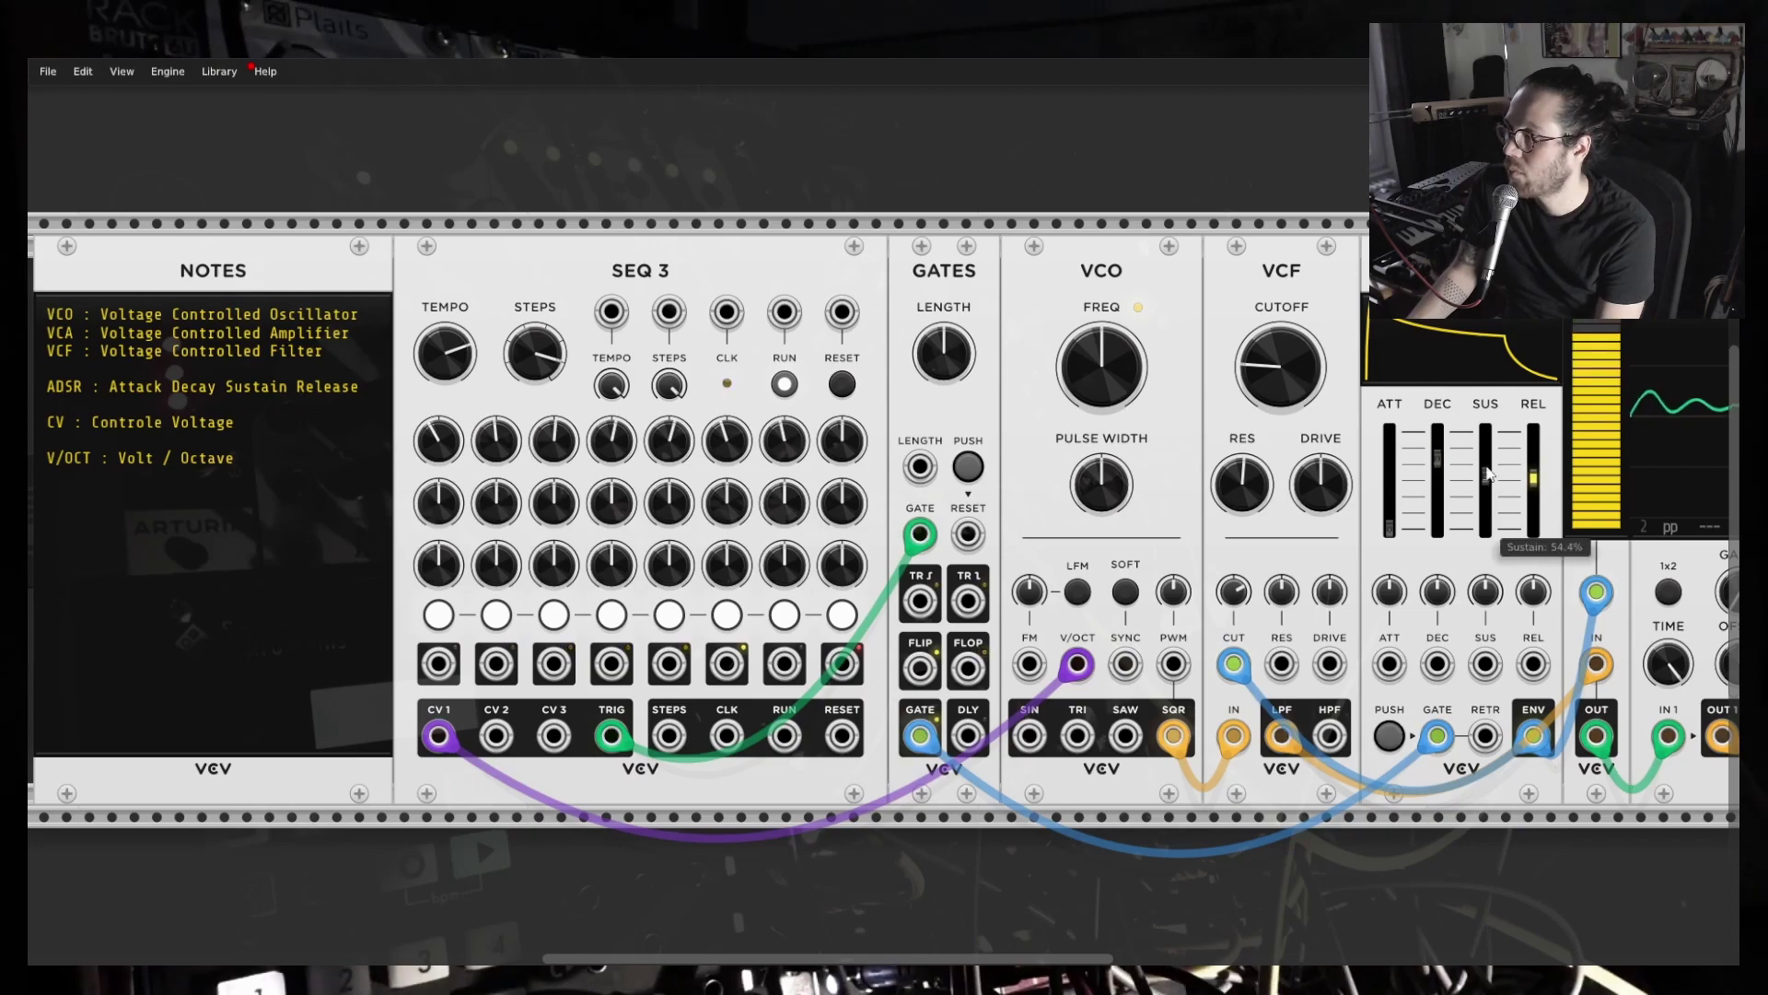
left_click_drag(1534, 478, 1534, 490)
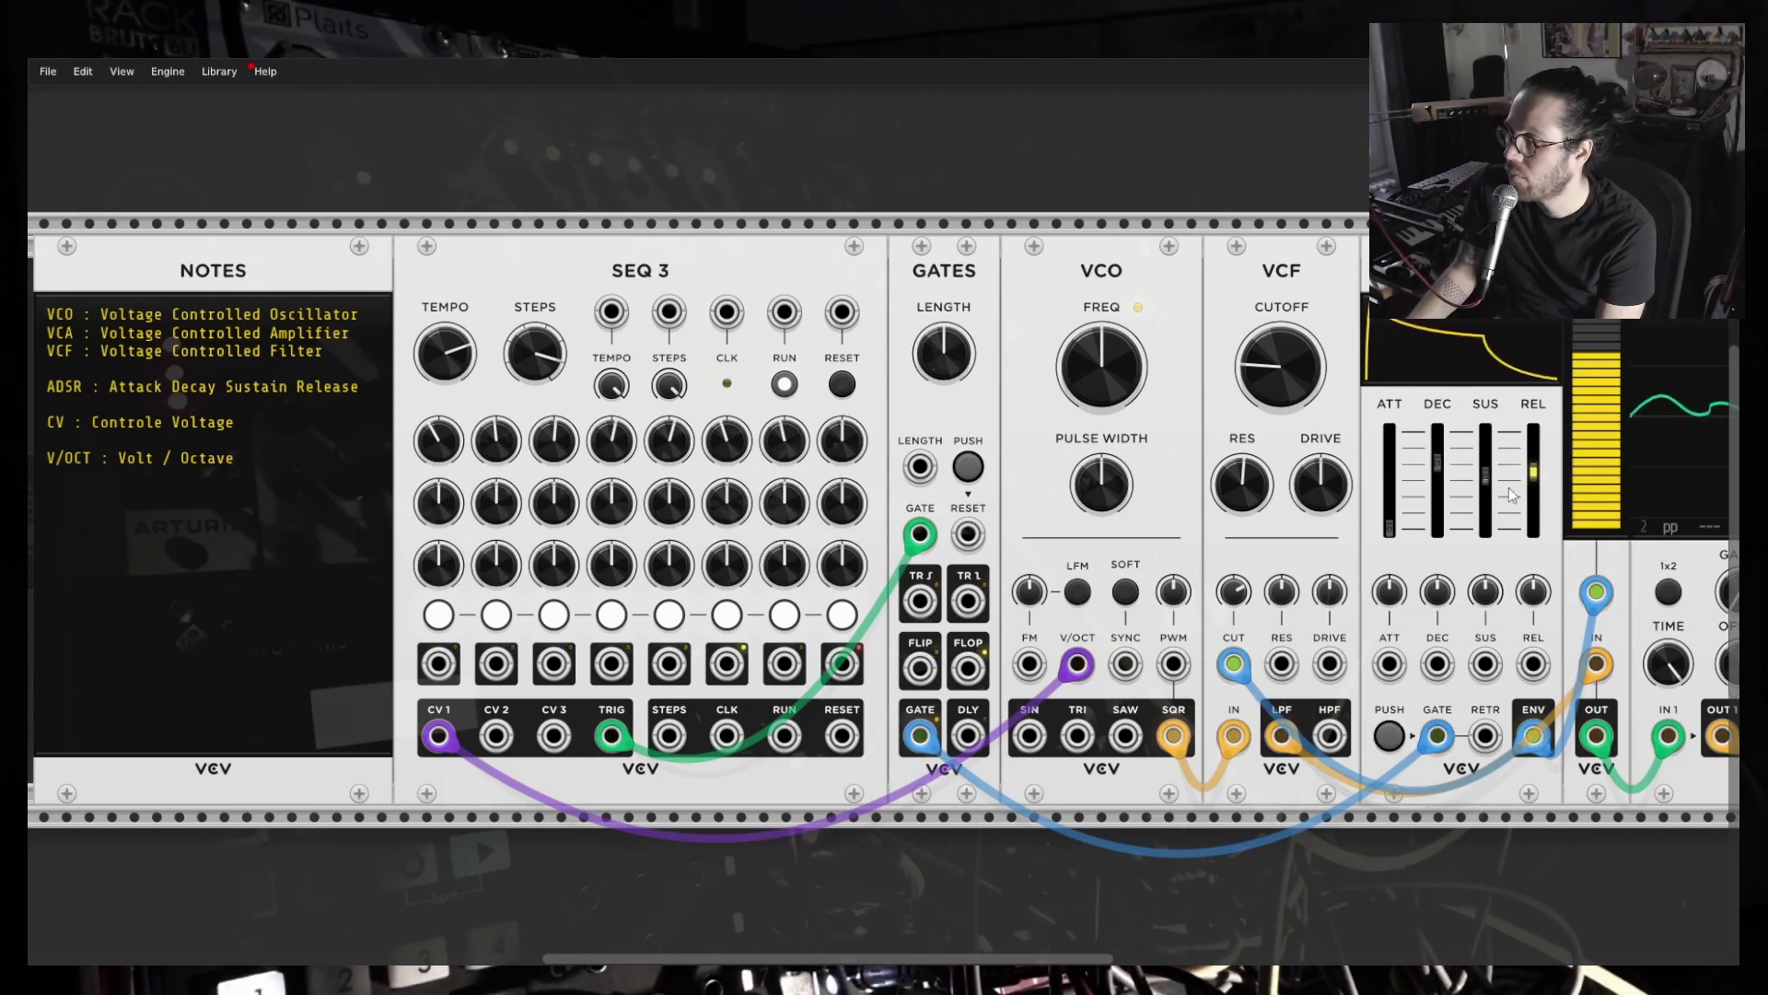
left_click_drag(1389, 527, 1389, 506)
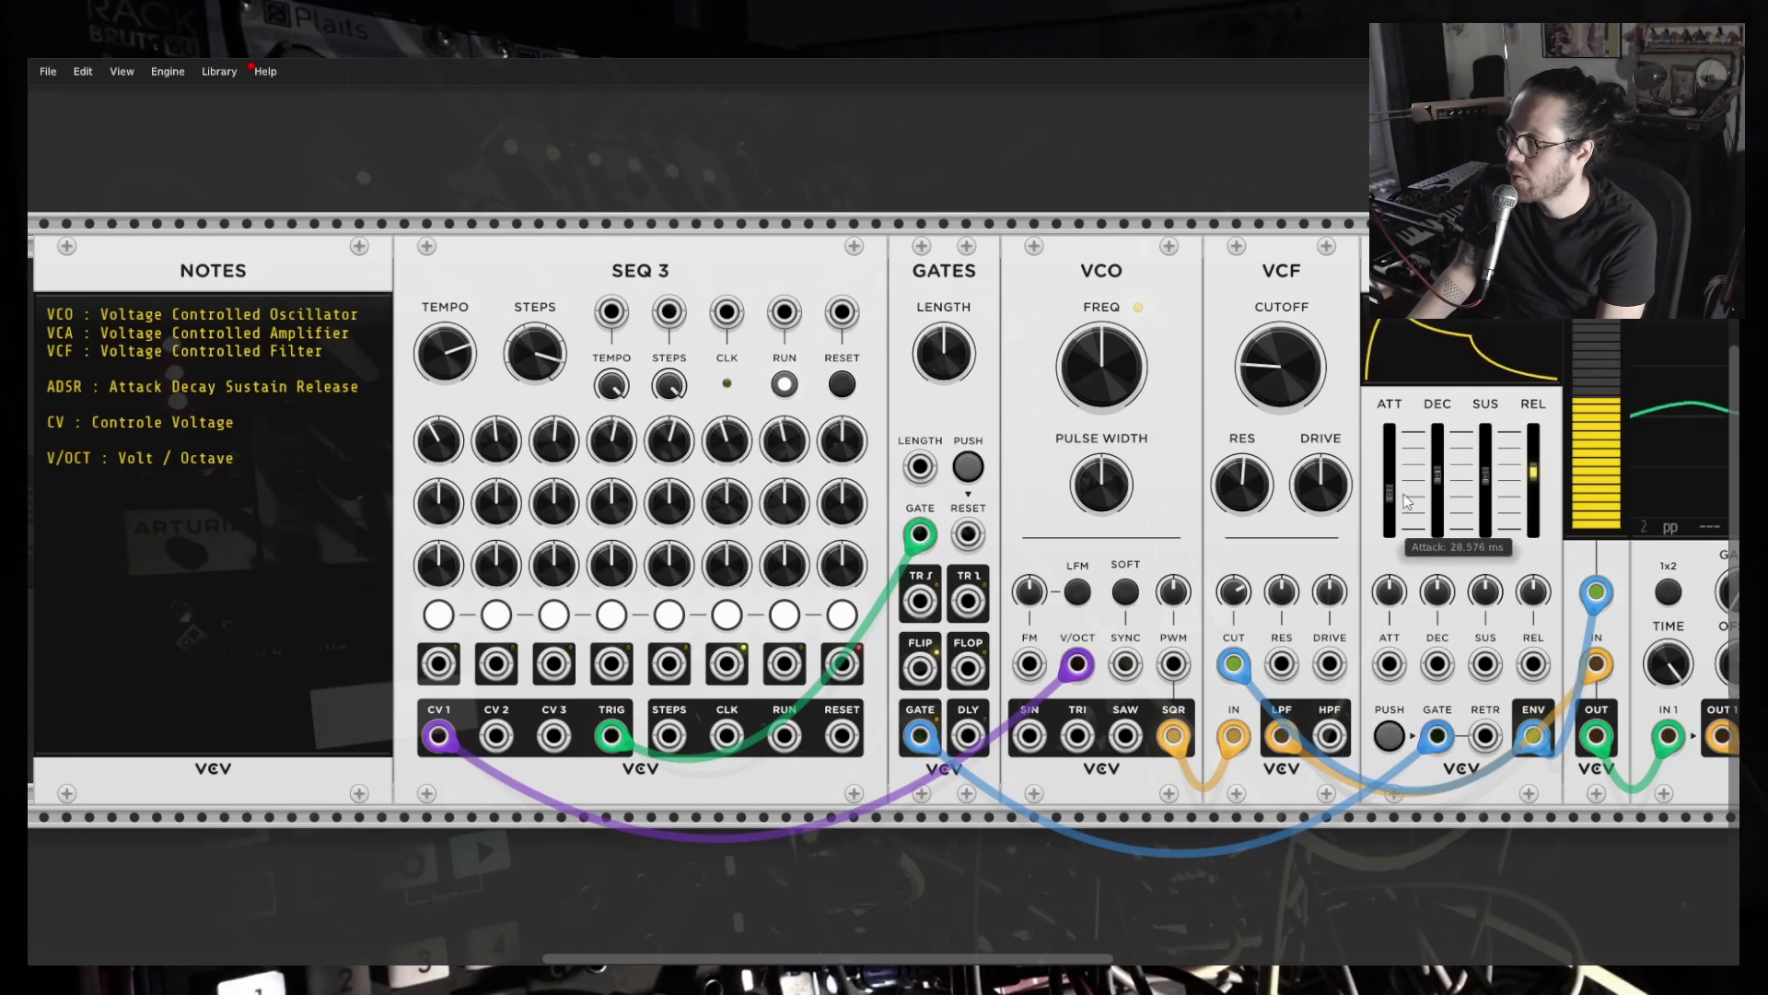
Move the VCF input's cable from the VCO's square output back to its saw output, and raise the cutoff.
mouse_move(1282, 387)
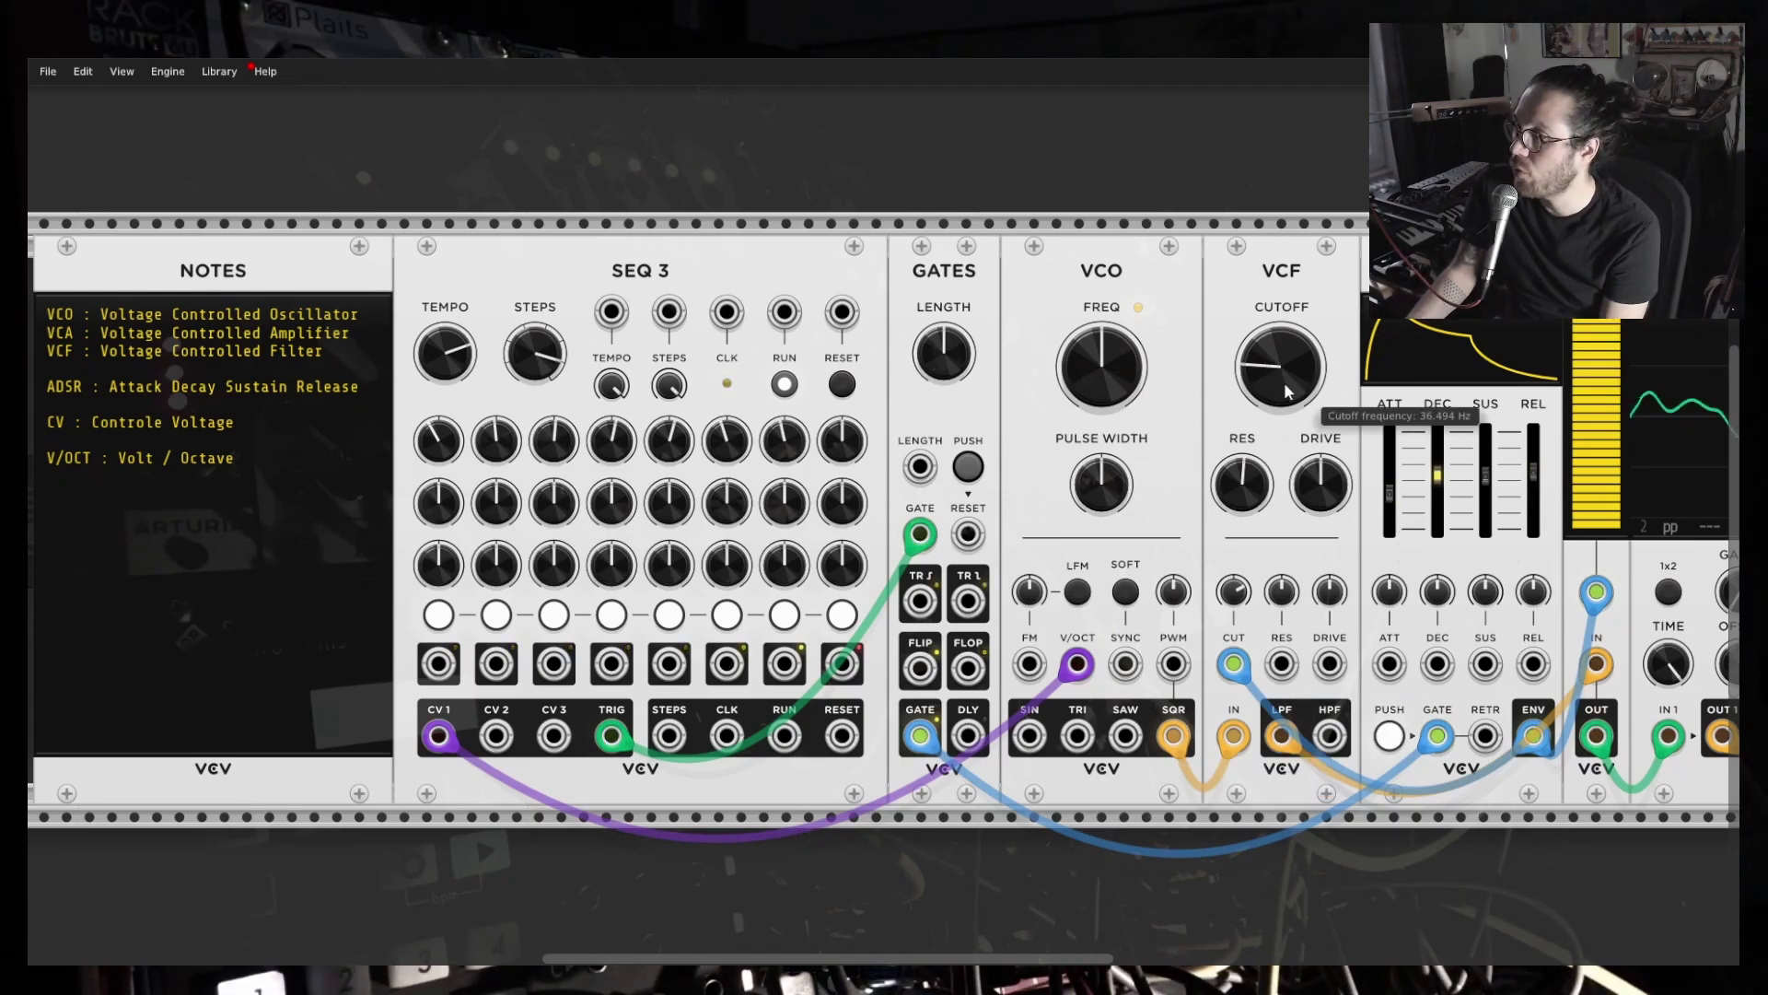
left_click_drag(1284, 377, 1284, 357)
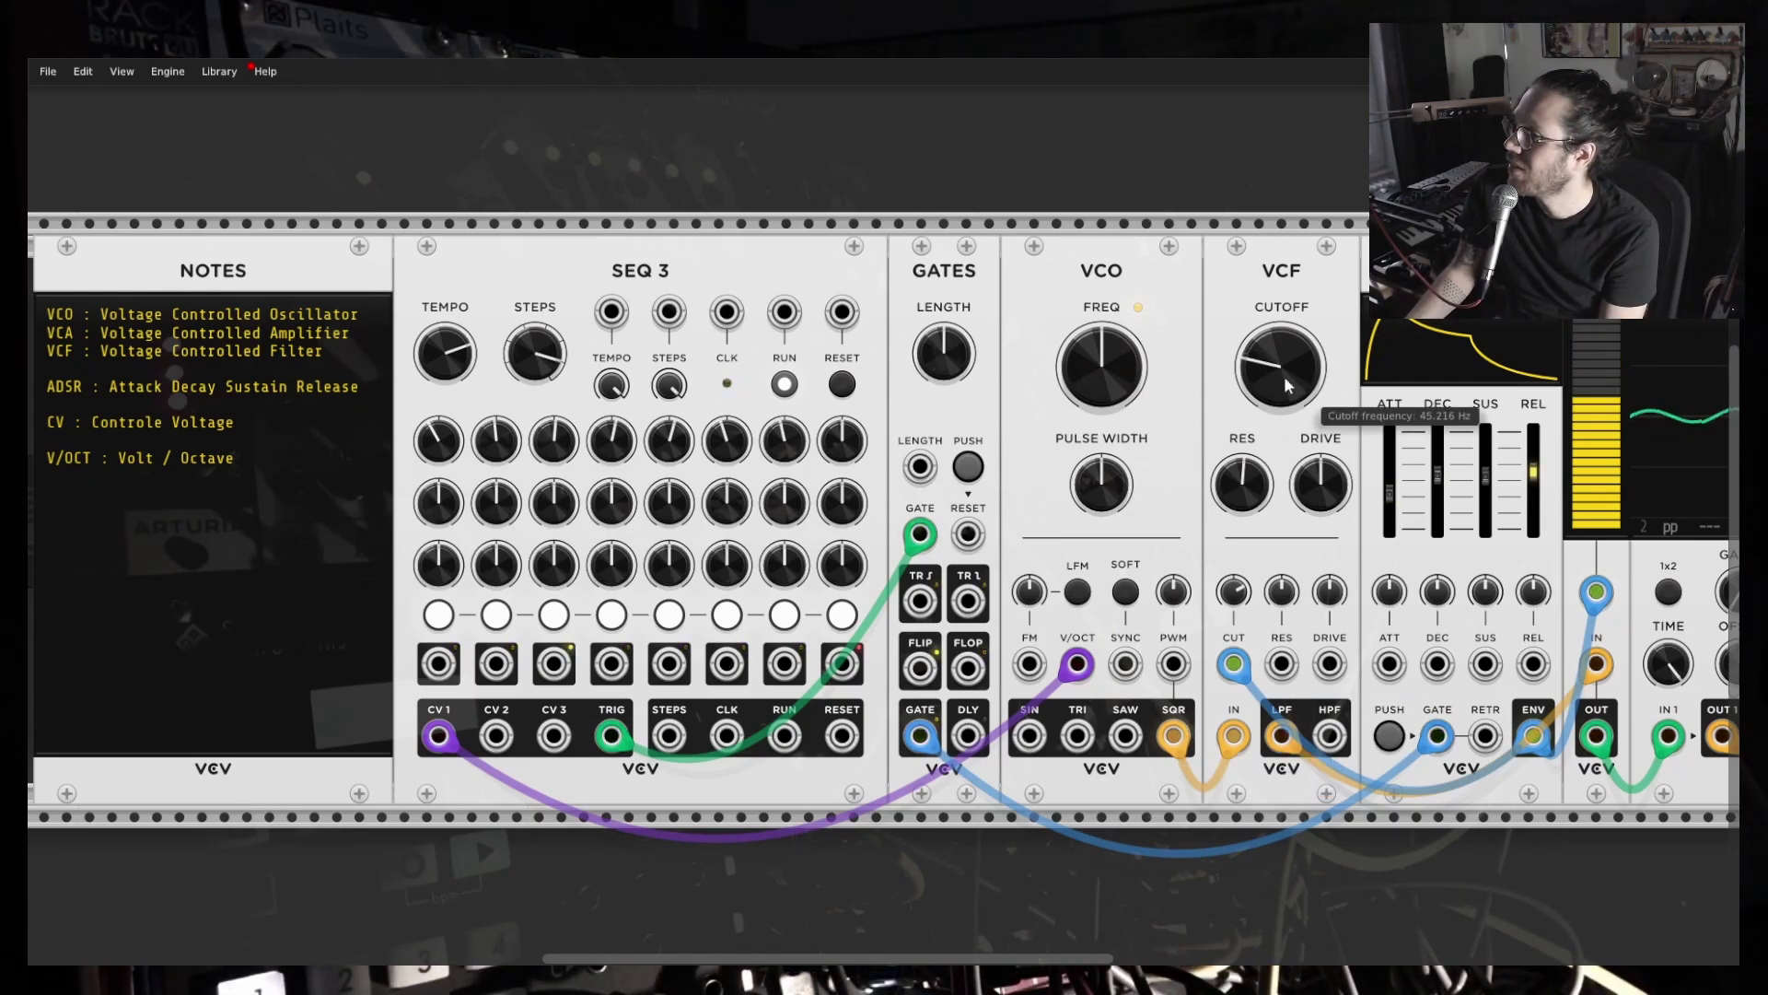
left_click_drag(1178, 742, 1126, 736)
left_click_drag(1279, 381, 1278, 359)
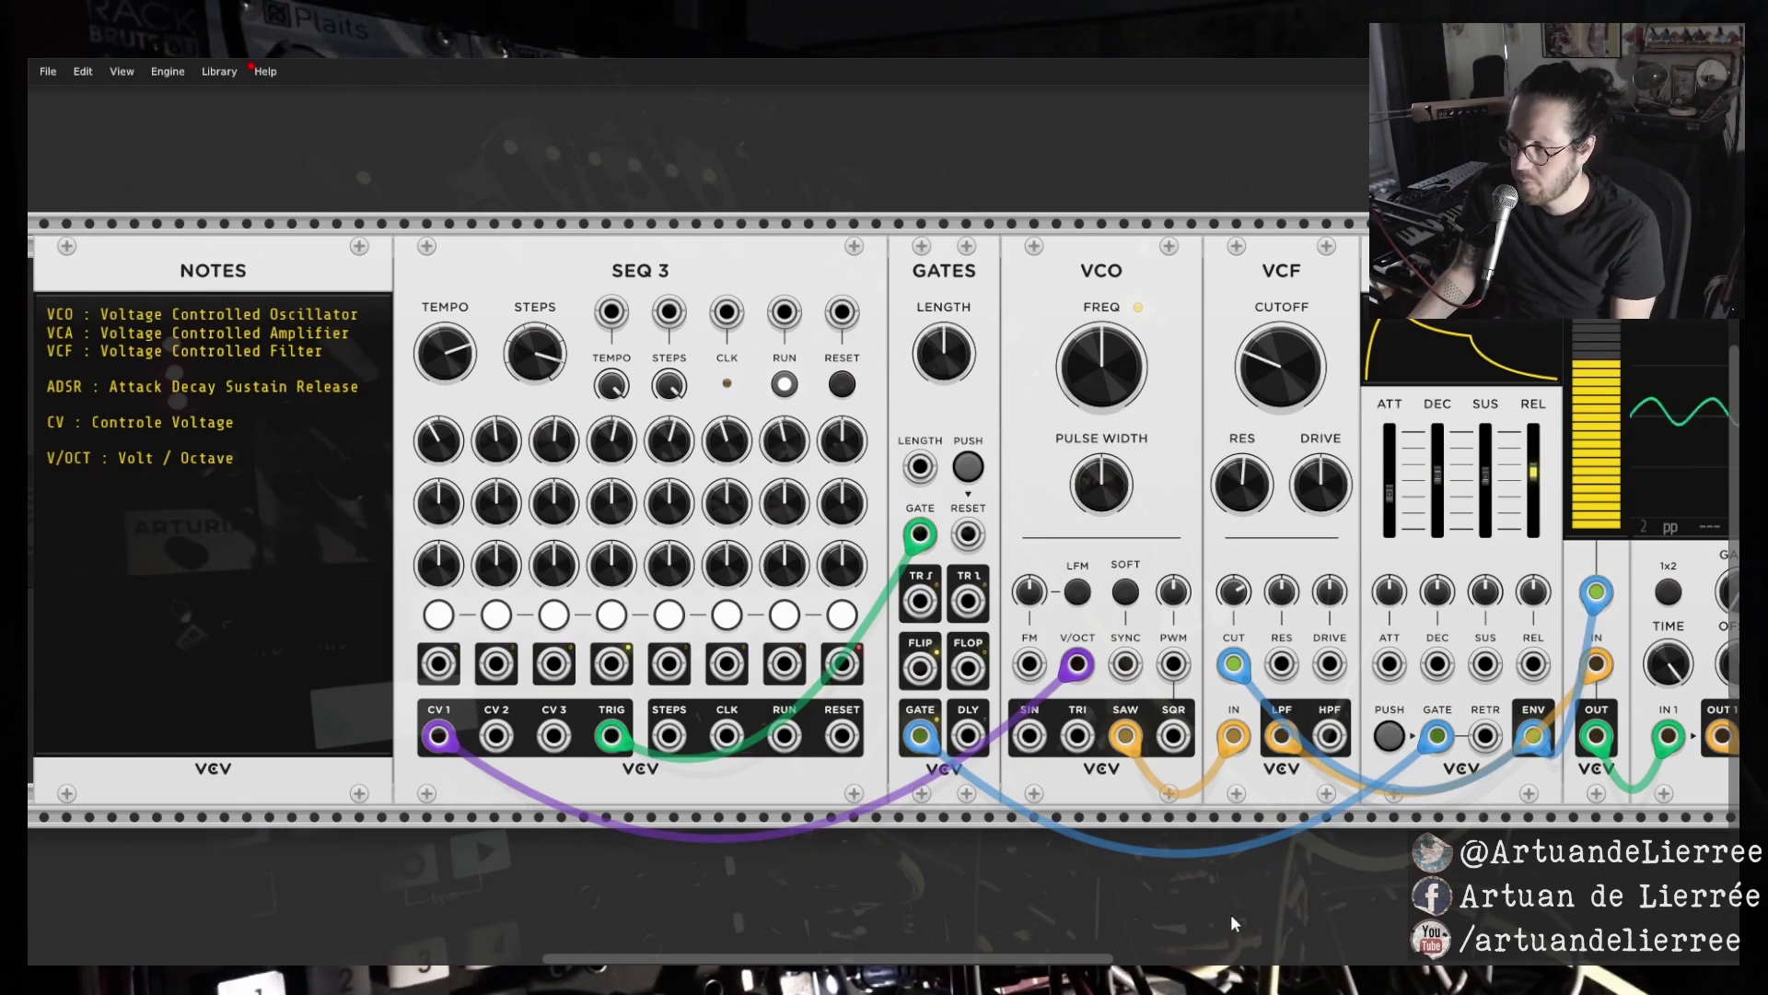
Raise the VCF cutoff to about 87 Hz and slightly reduce its resonance.
left_click_drag(1234, 910, 1294, 922)
left_click_drag(1340, 382, 1340, 382)
left_click_drag(1301, 498, 1300, 498)
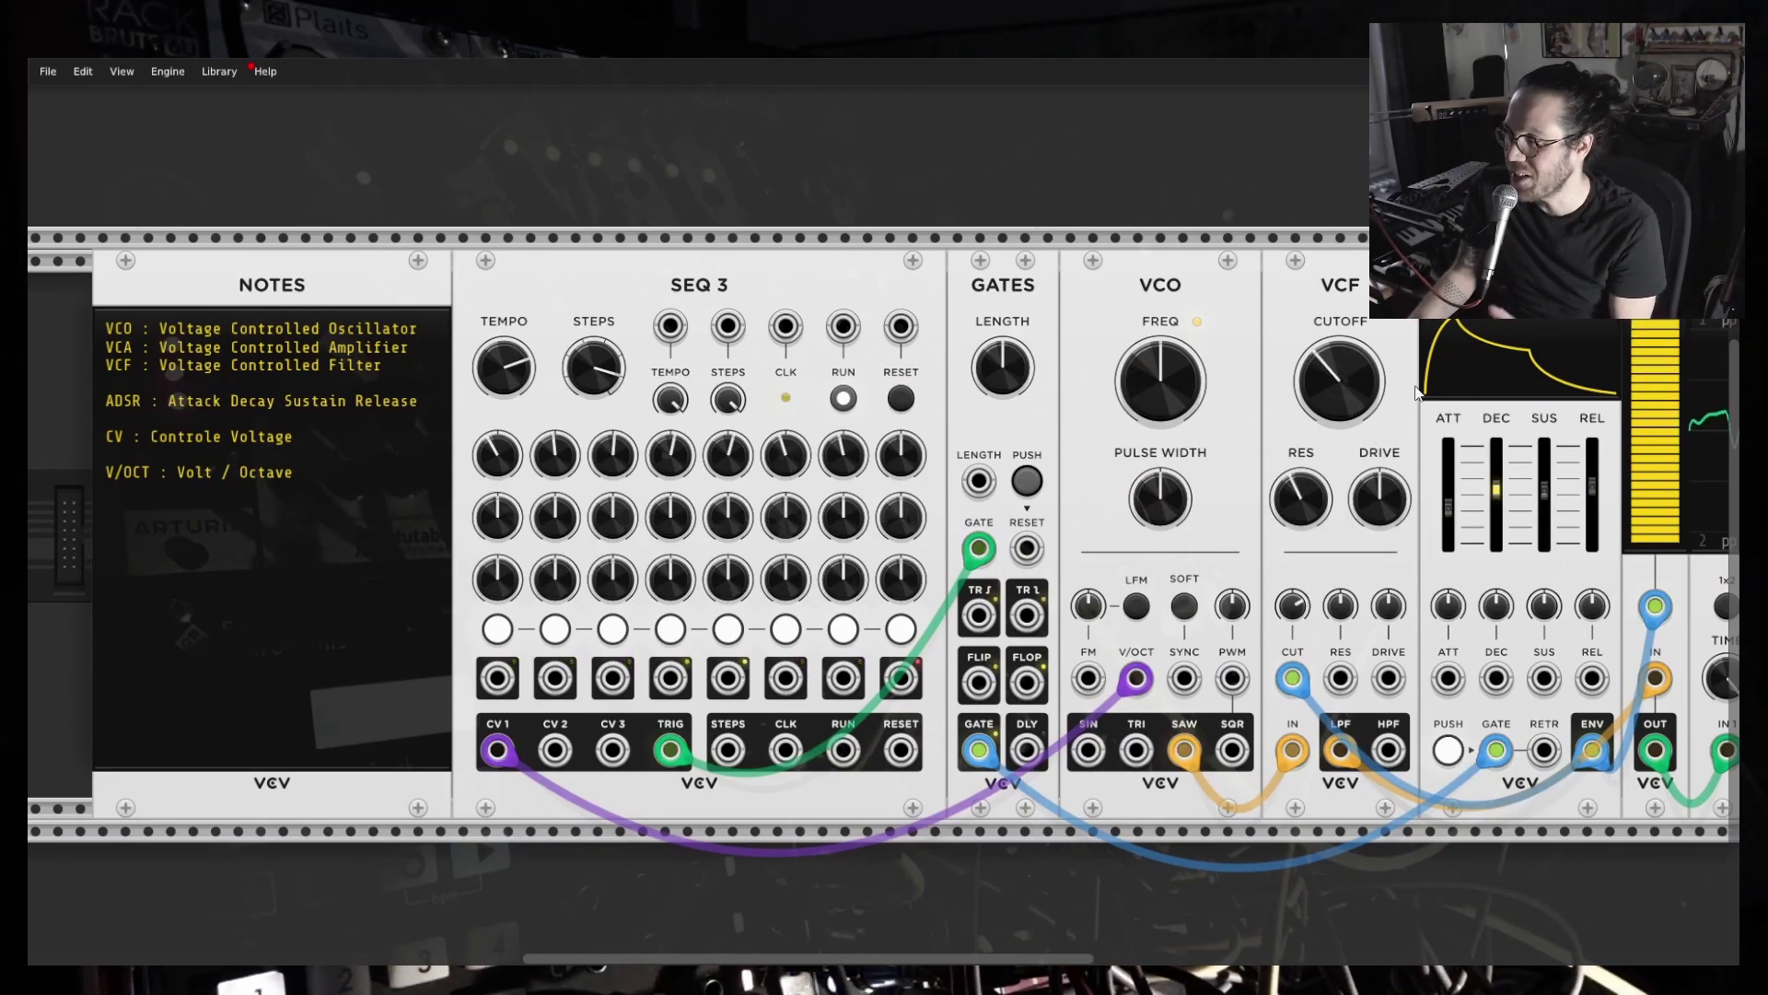
left_click_drag(1352, 391, 1352, 390)
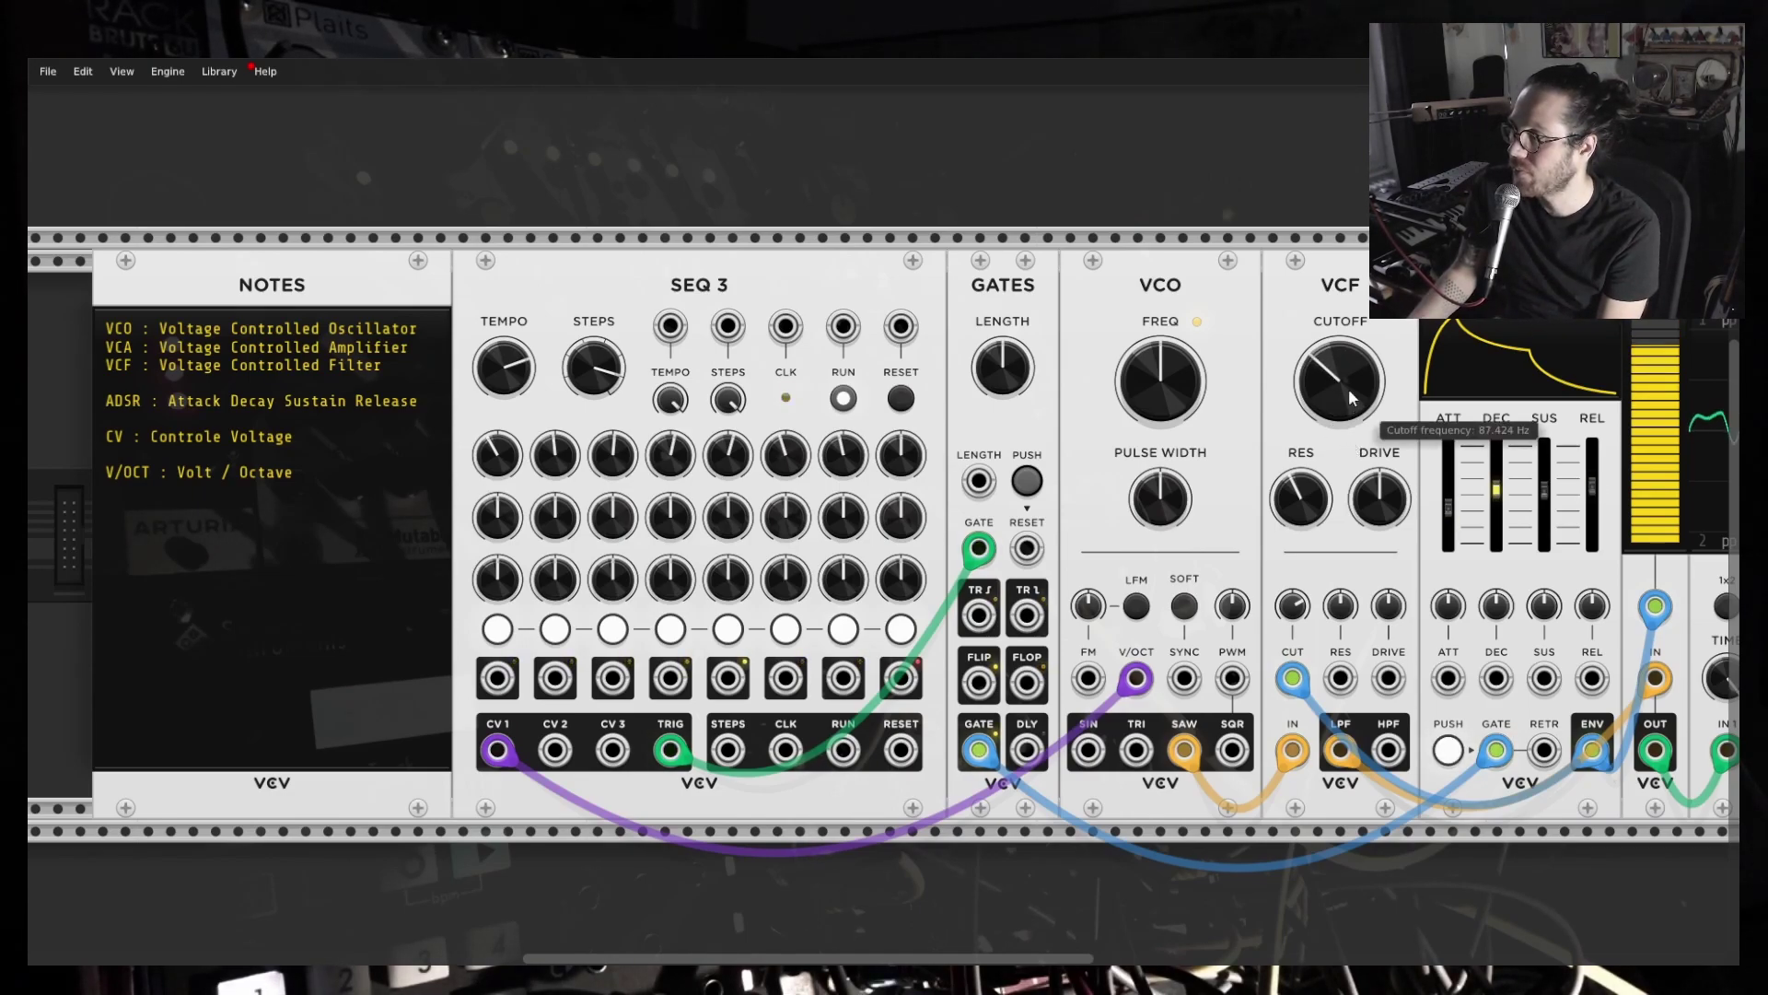
Lower the VCF cutoff in stages to near its minimum.
mouse_move(1396, 522)
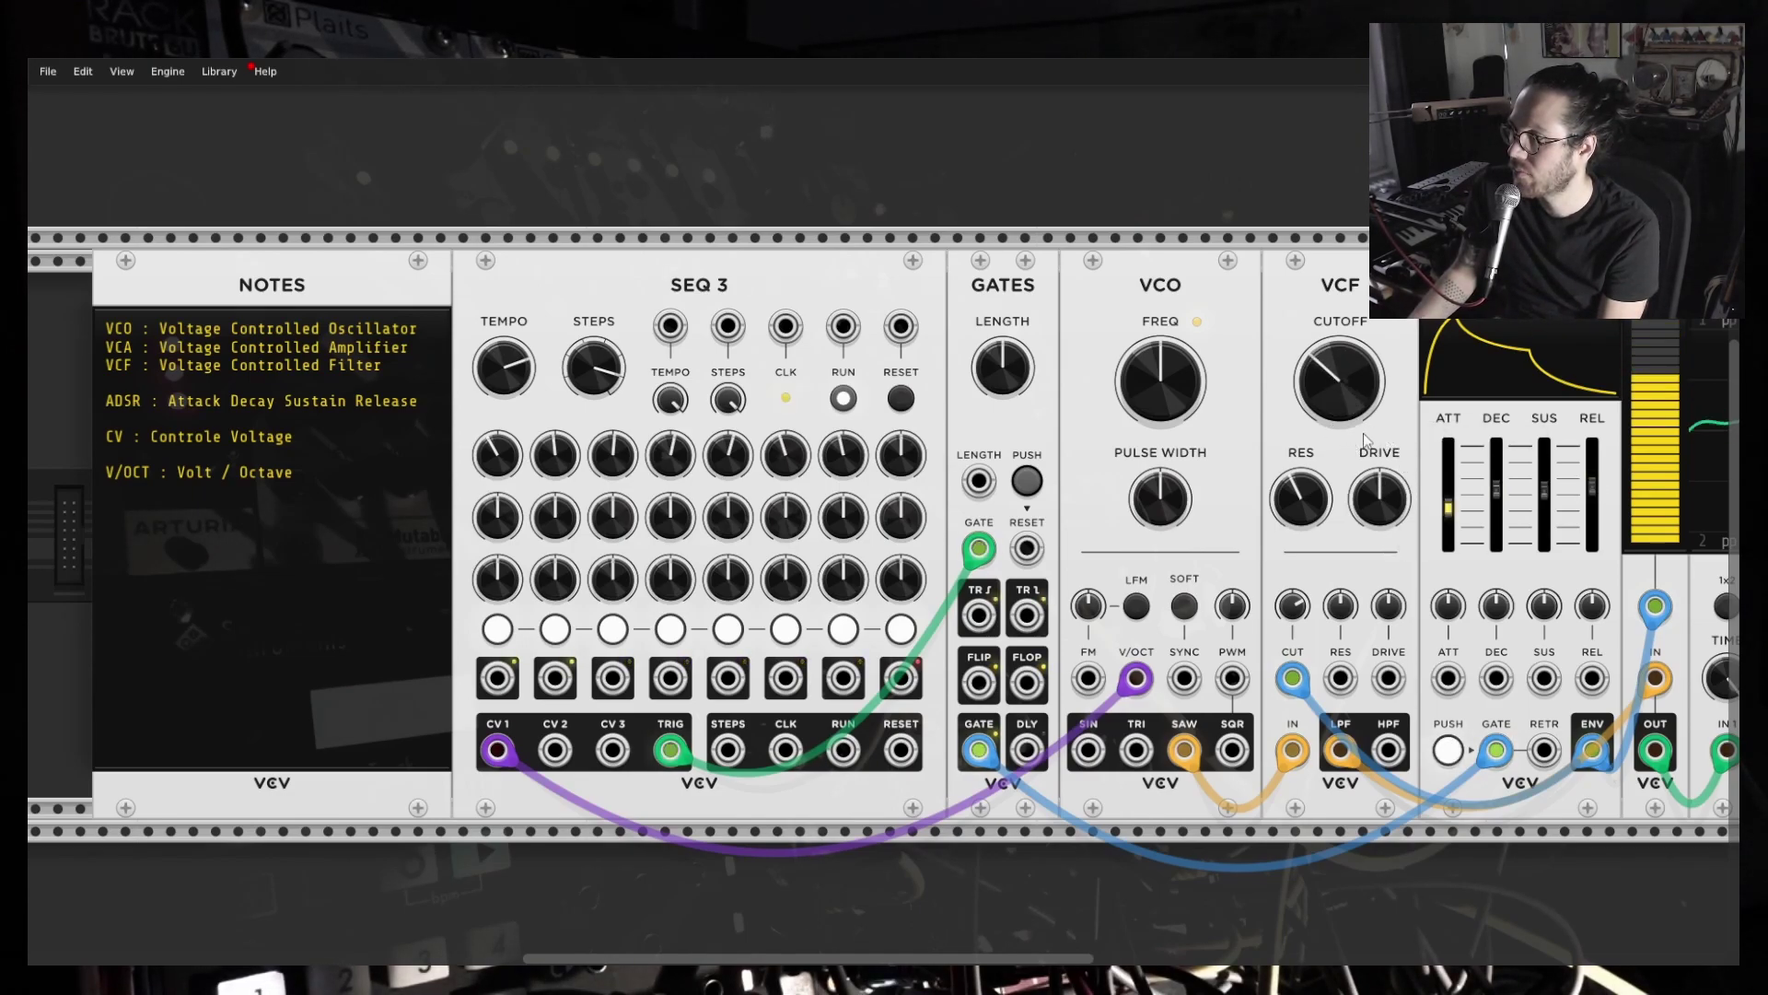
mouse_move(1316, 411)
left_click_drag(1323, 389, 1322, 389)
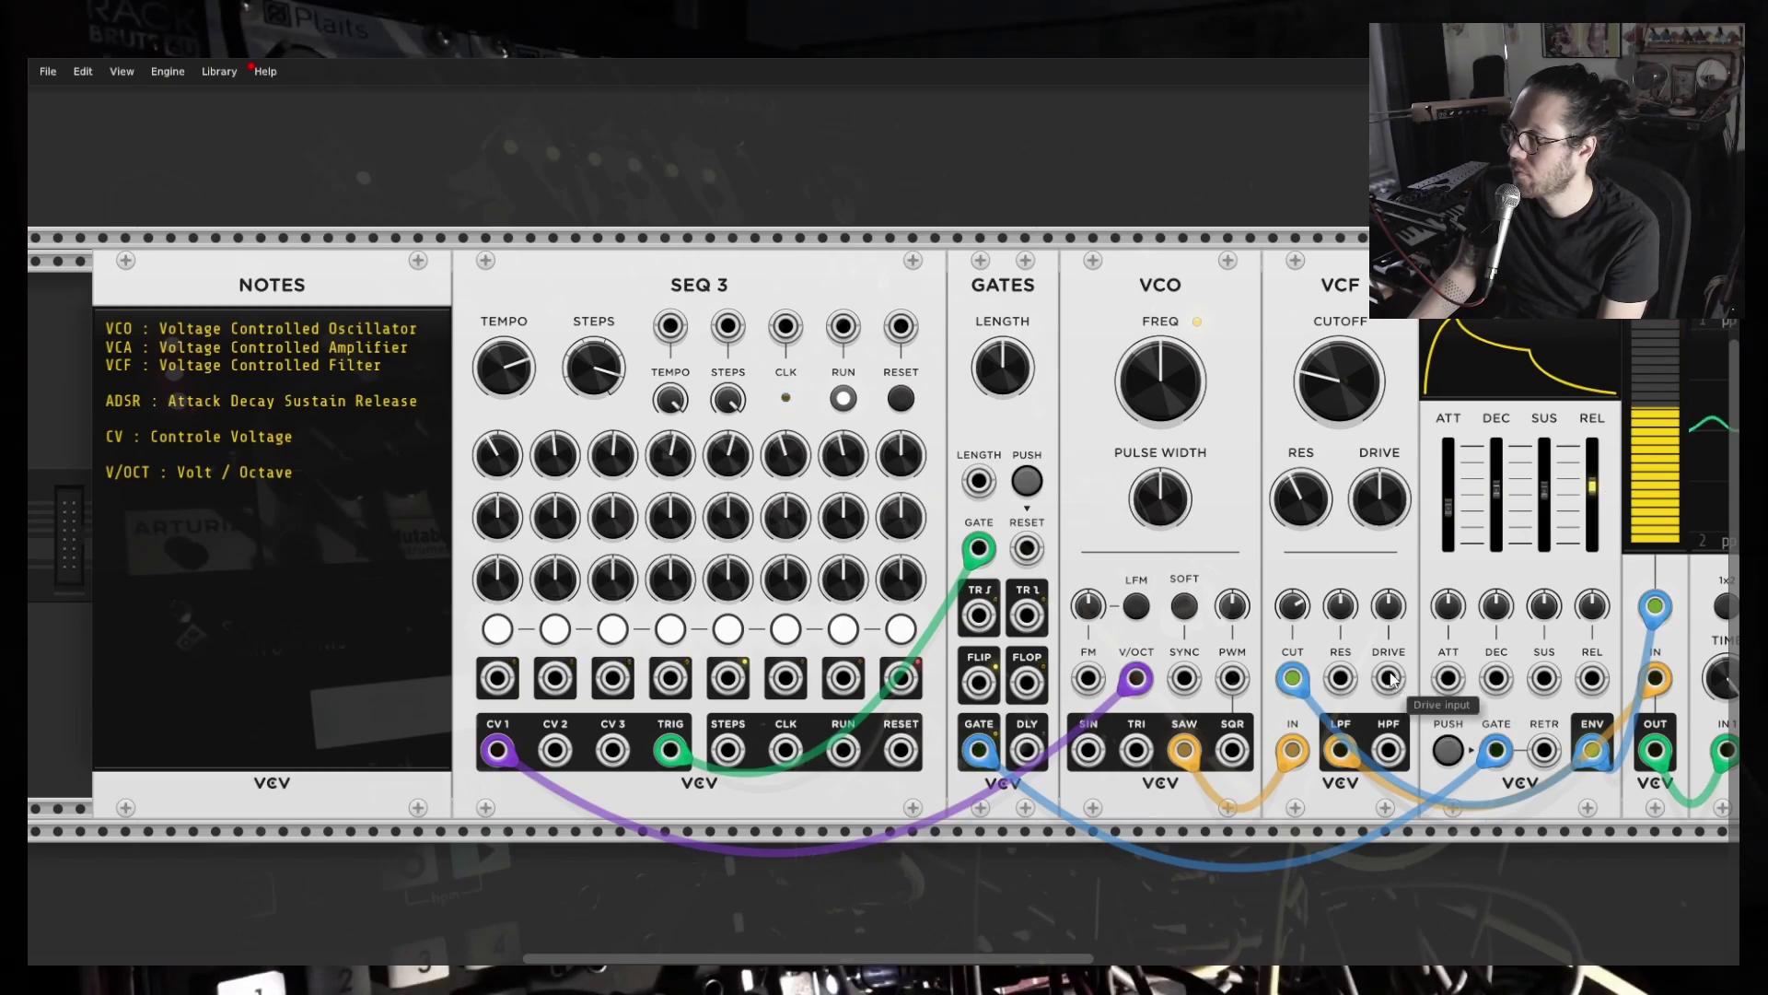
left_click_drag(1340, 385, 1350, 553)
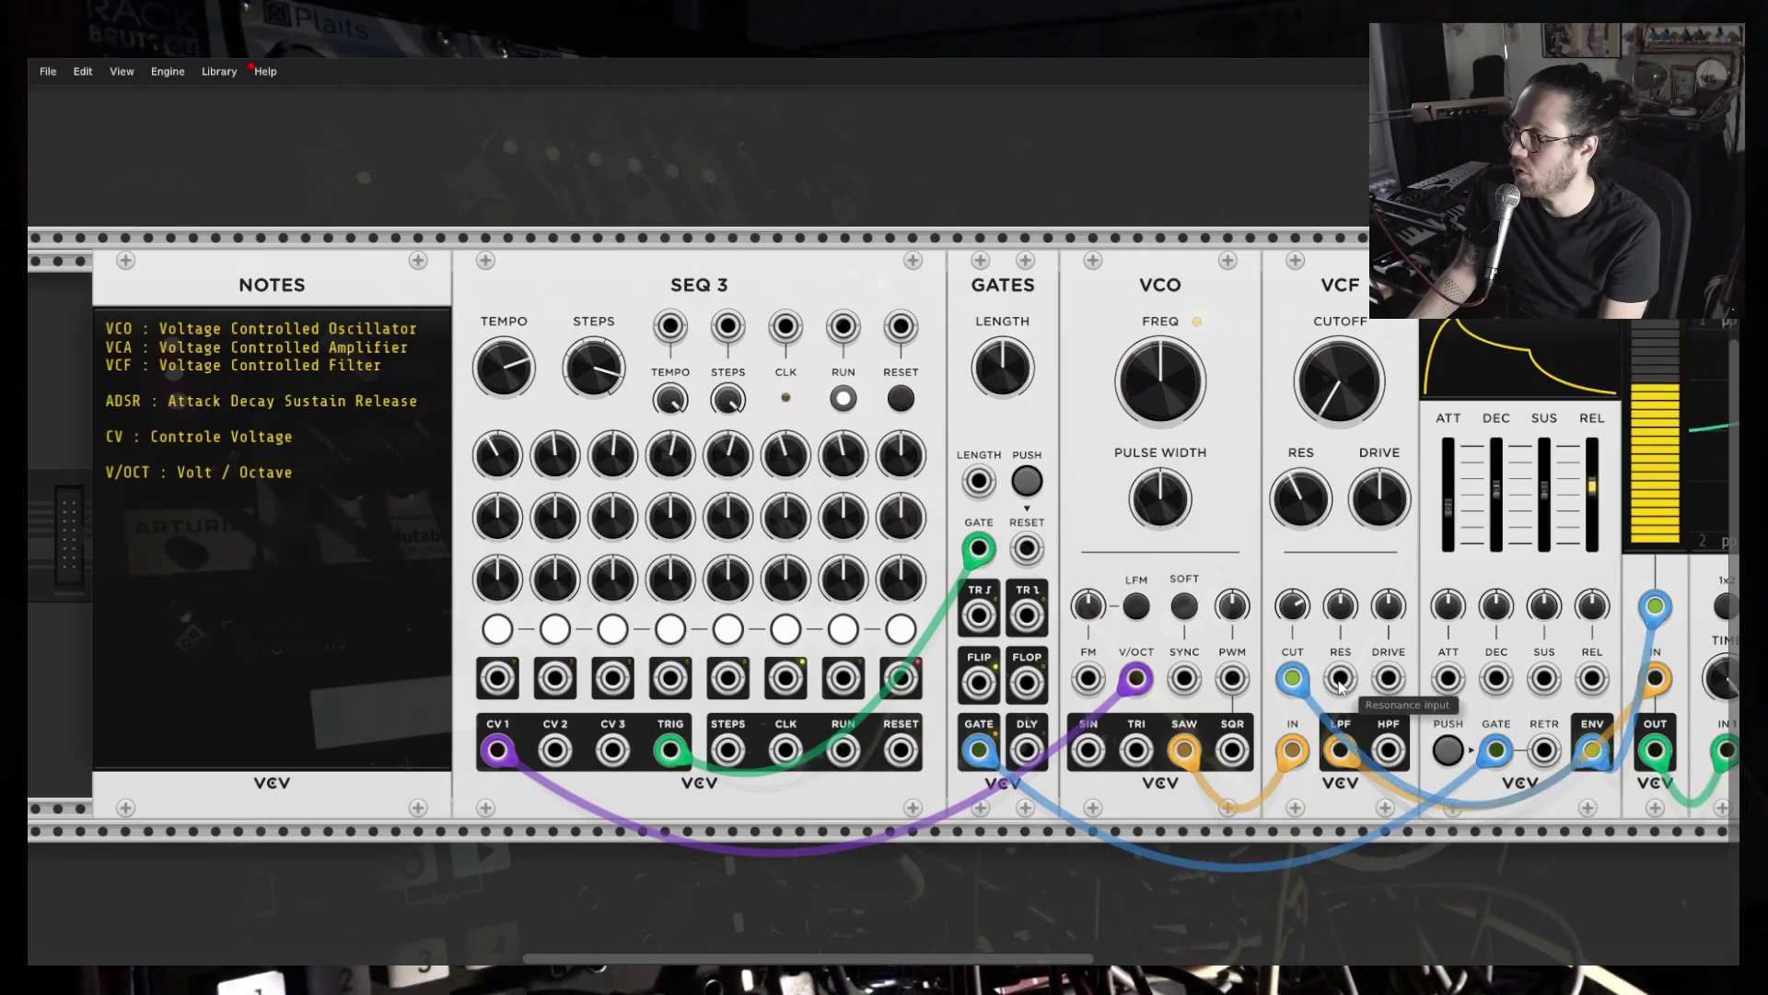
Patch the ADSR envelope output into the VCF resonance input, raise its modulation amount, and rebalance the filter with lower resonance and a 163.55 Hz cutoff.
left_click_drag(1344, 680, 1586, 758)
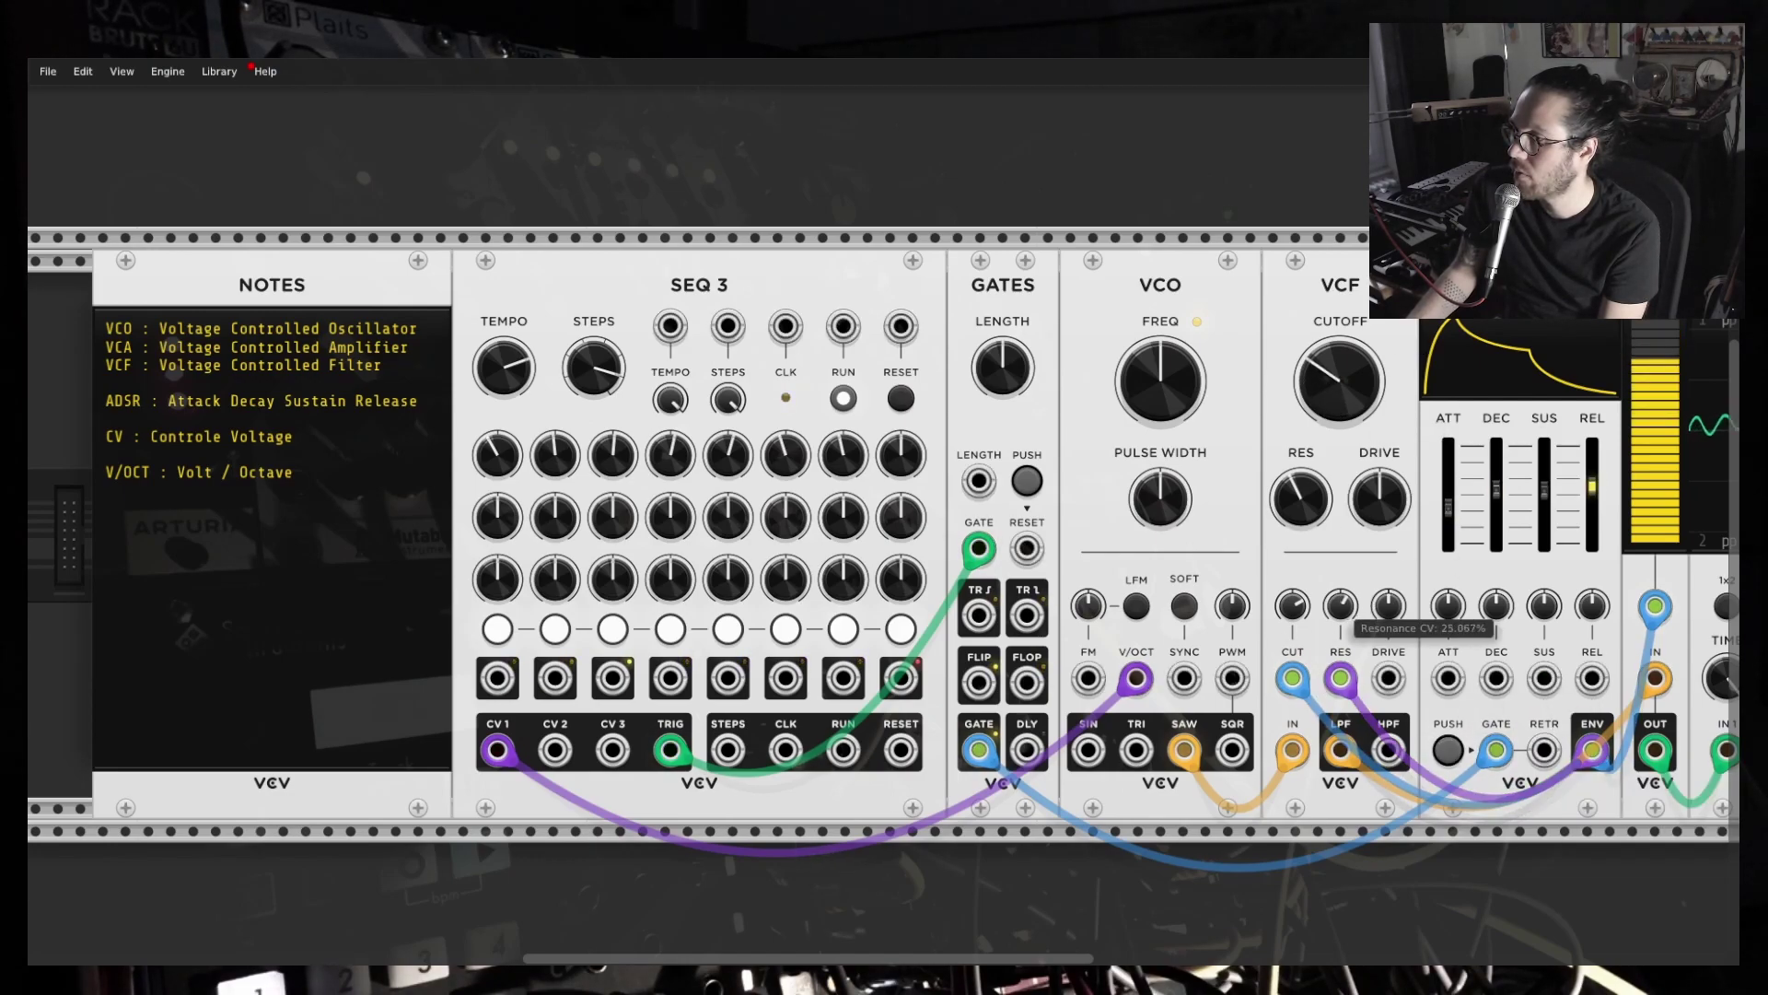
left_click_drag(1341, 605, 1341, 599)
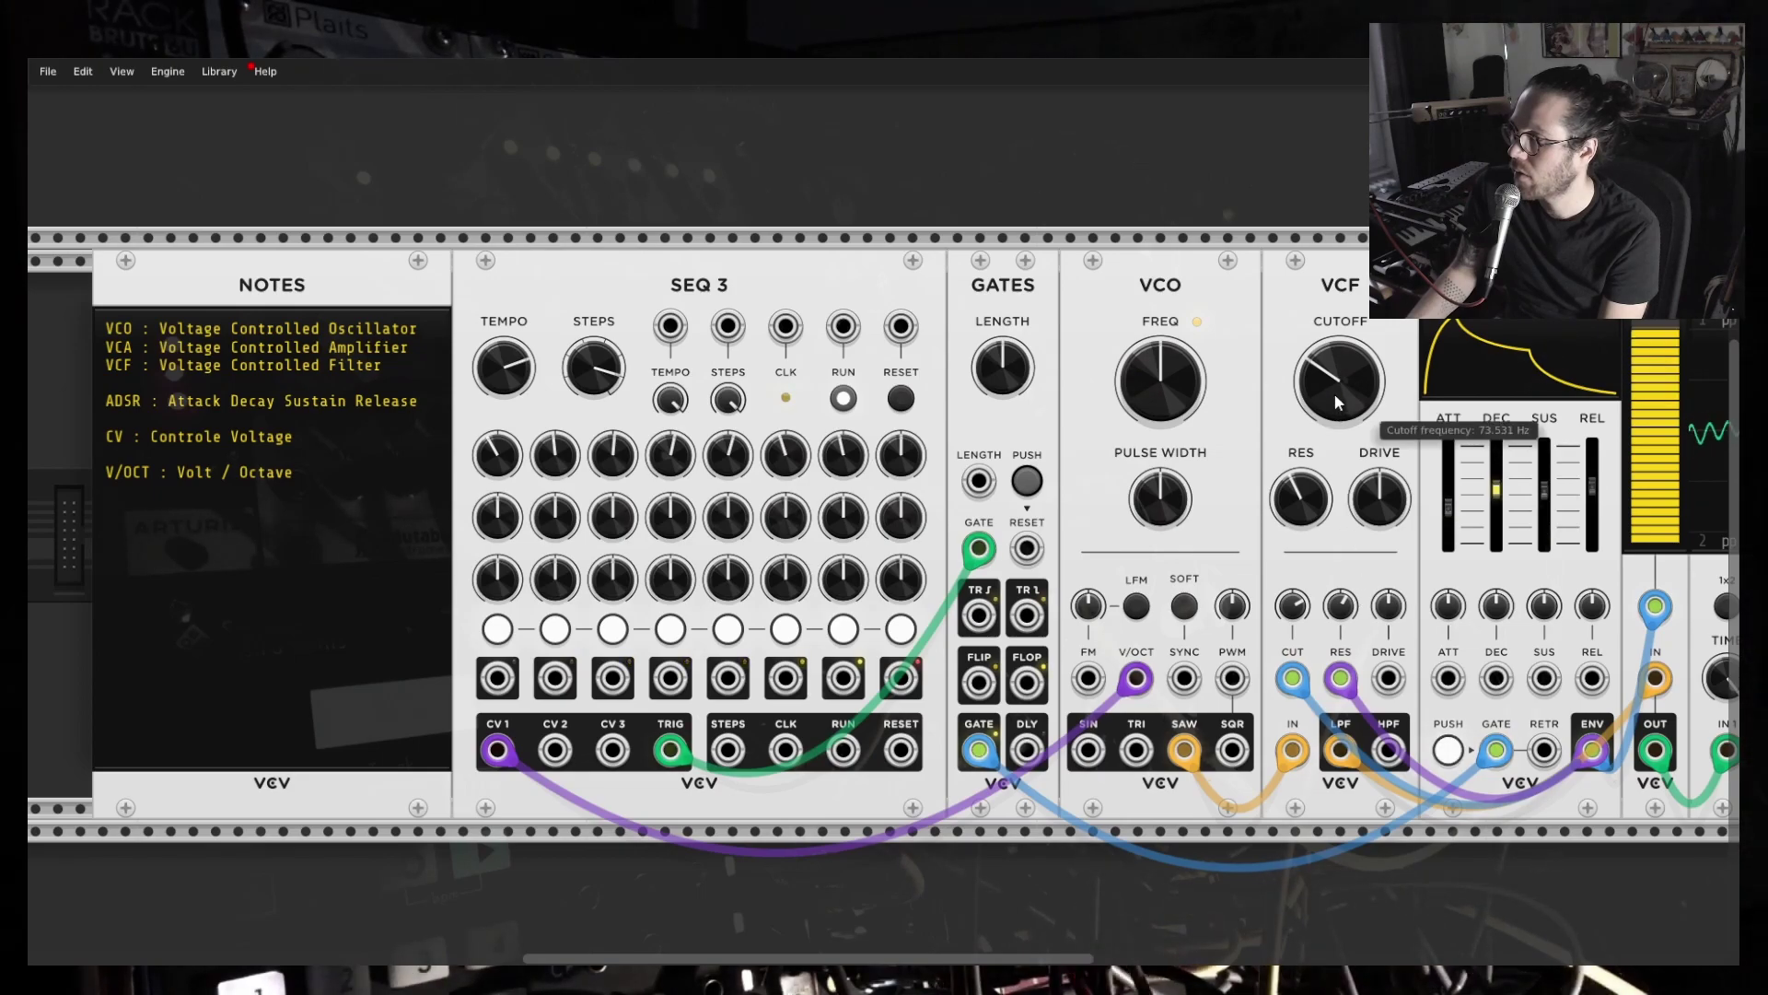
left_click_drag(1312, 493, 1313, 516)
left_click_drag(1345, 385, 1347, 384)
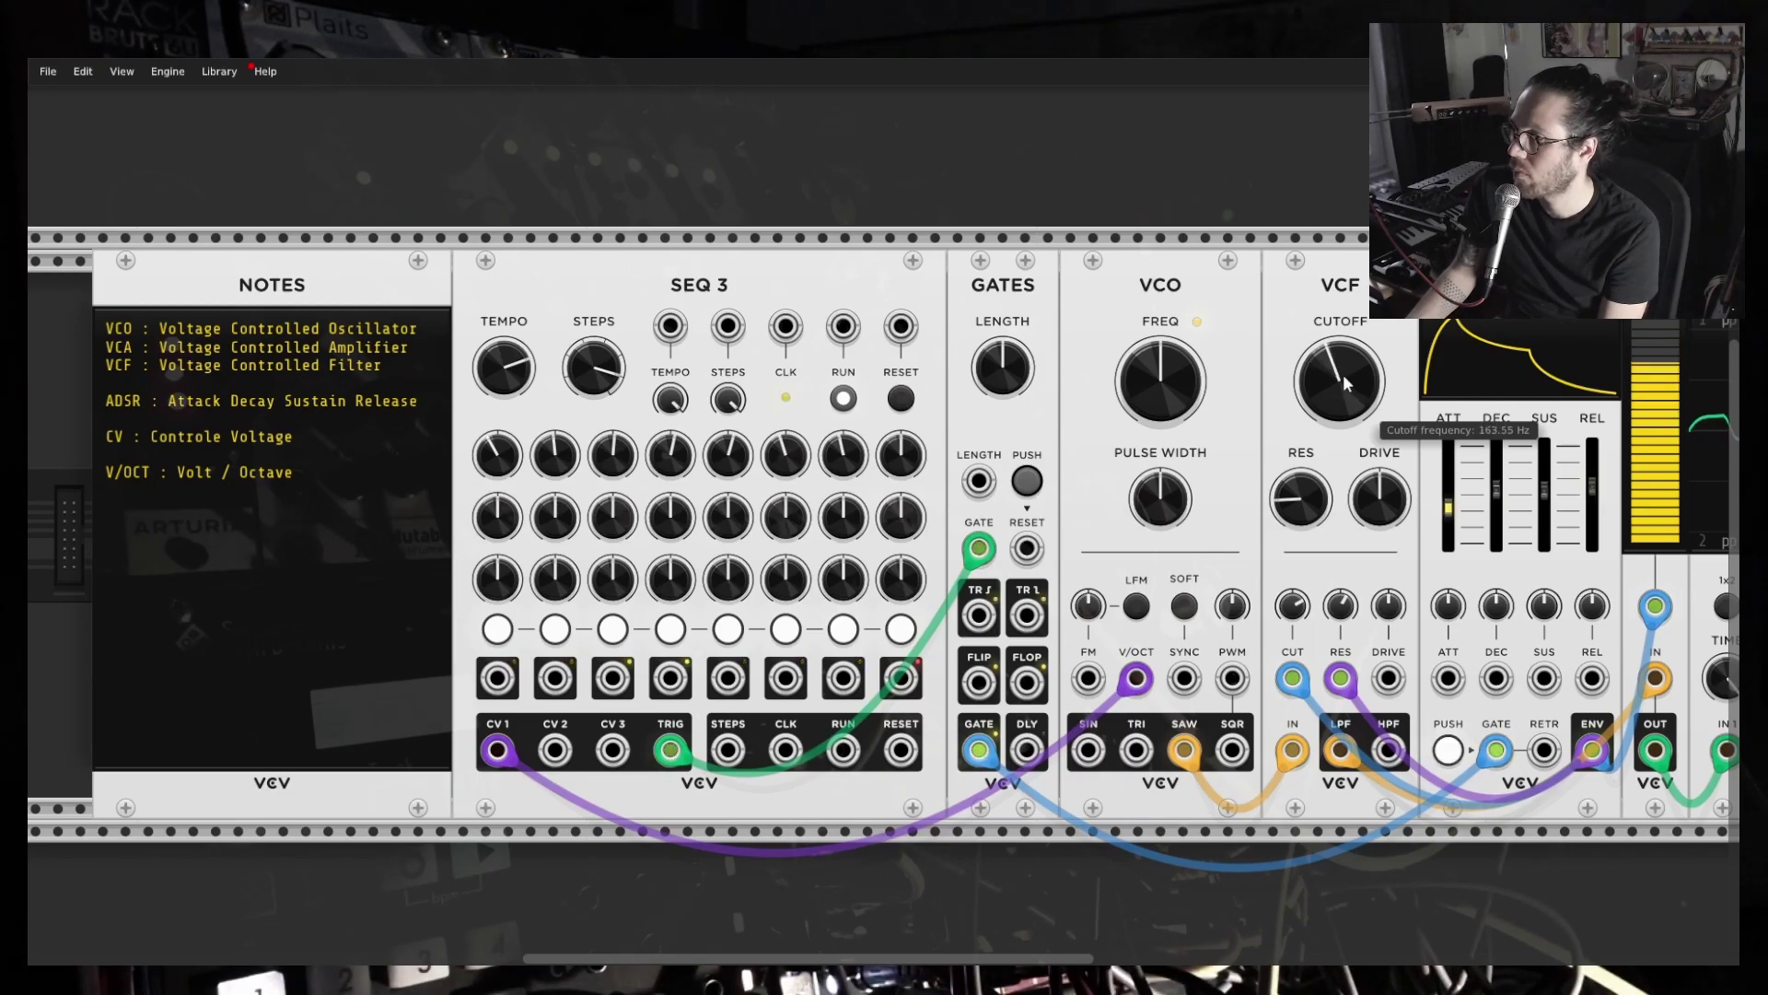
left_click_drag(1341, 605, 1346, 605)
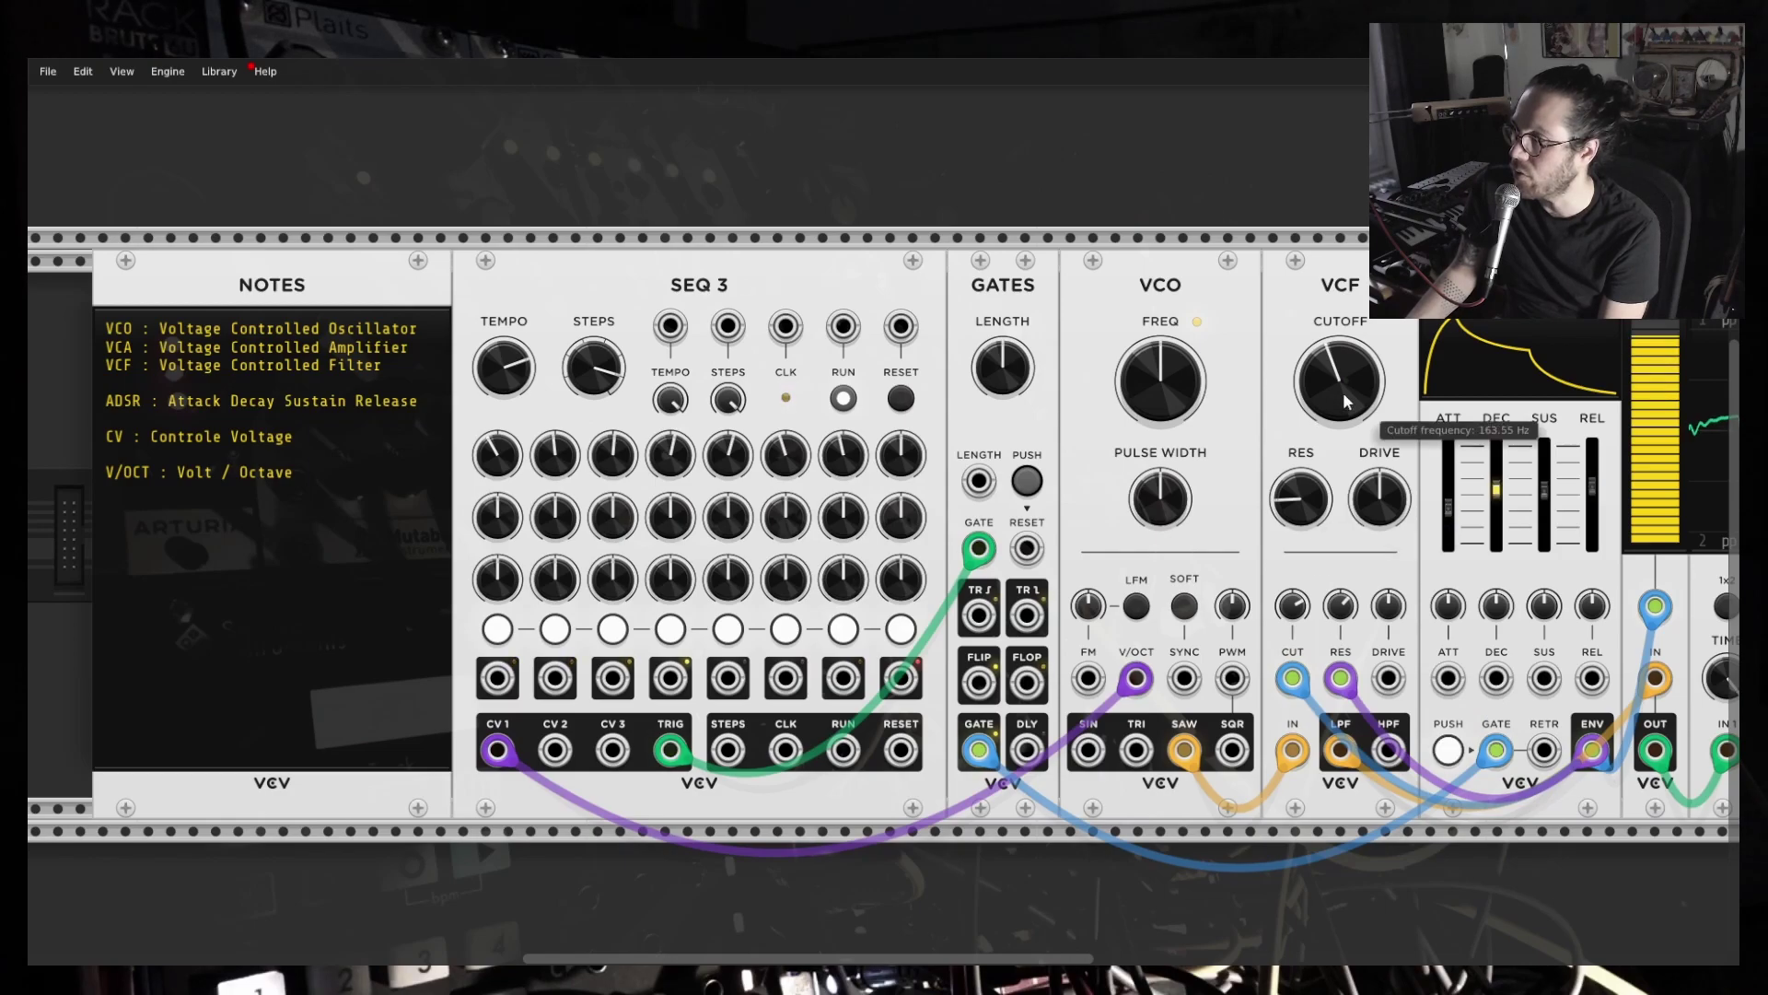
Move the envelope cable from the VCF resonance input to the drive input and raise the resonance.
left_click_drag(1341, 679, 1389, 679)
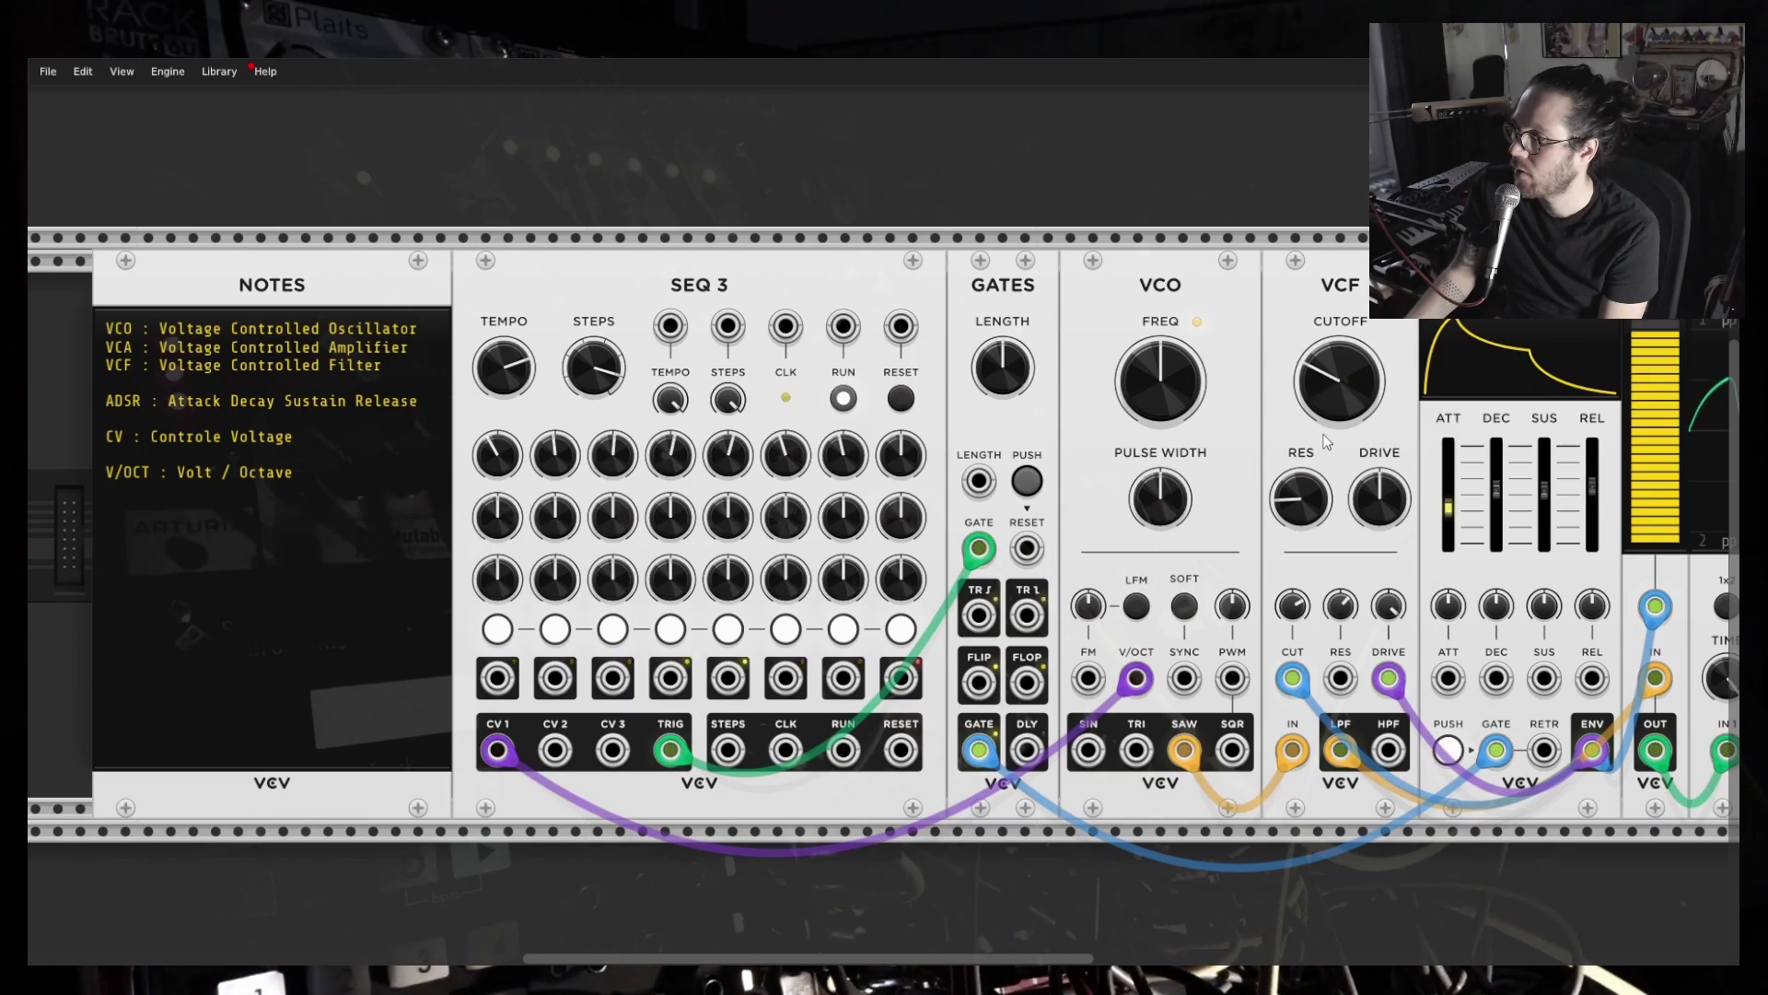
left_click_drag(1328, 498, 1327, 451)
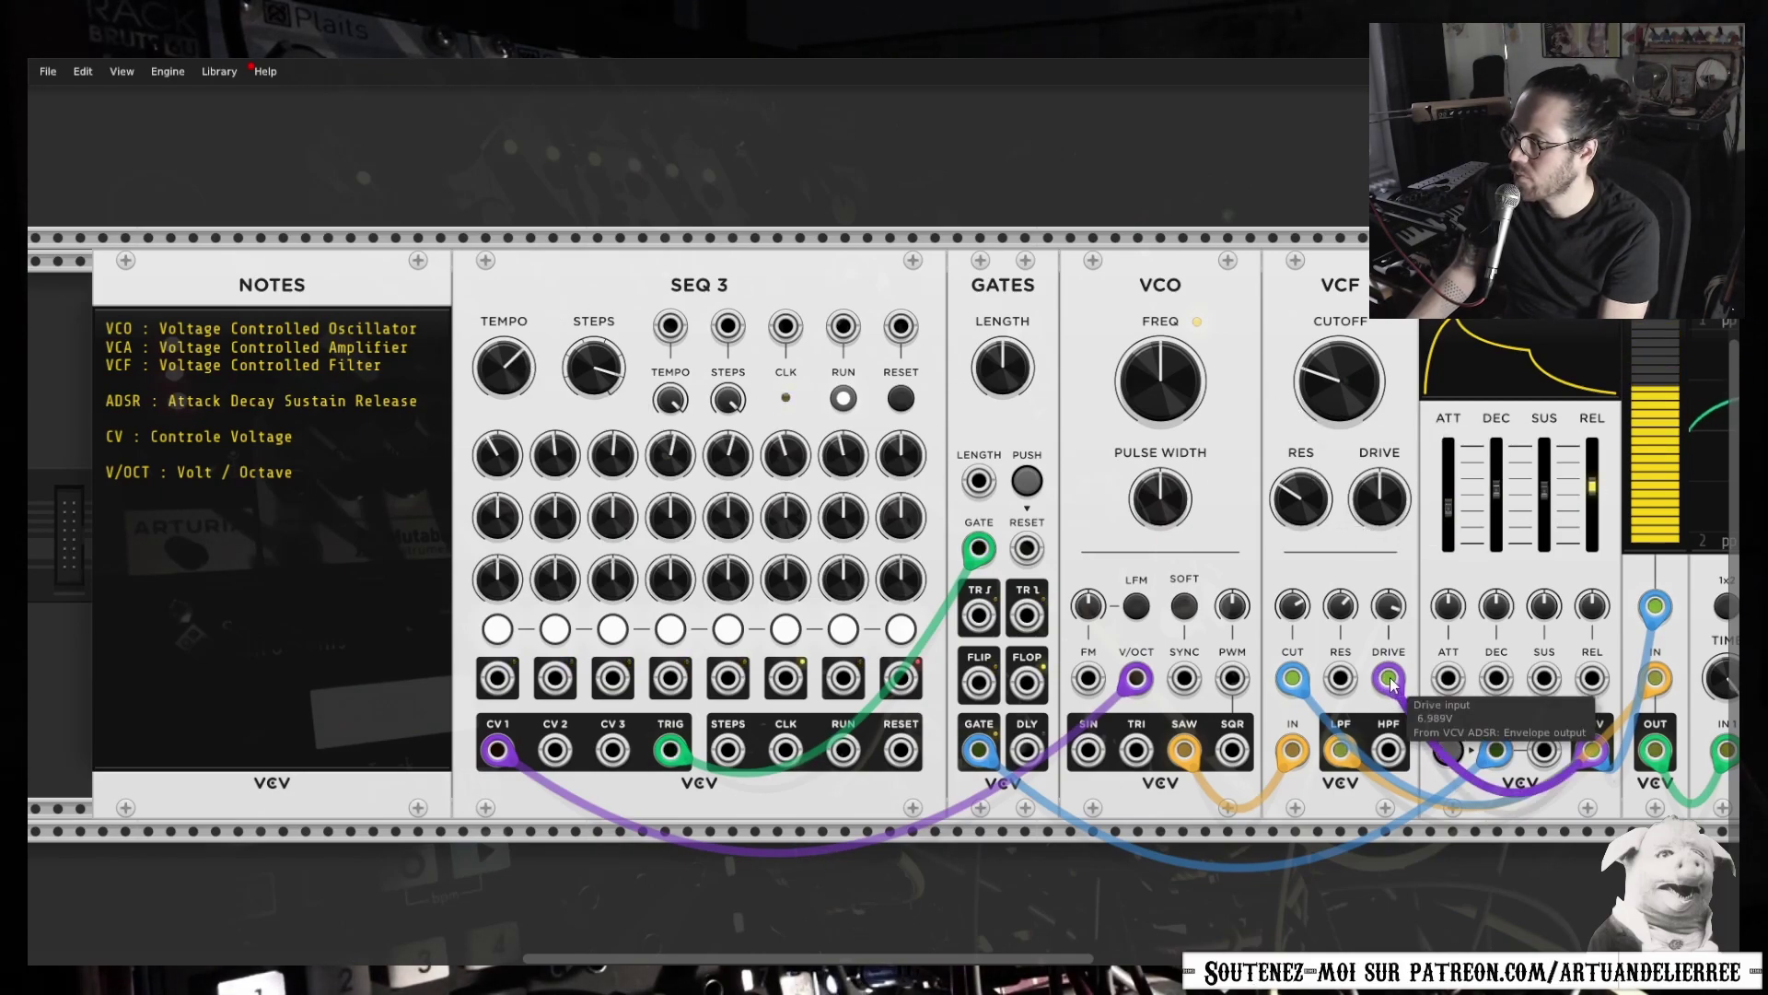
Unplug the envelope cable from the VCF drive input, raise the cutoff slightly and stop the sequencer.
left_click_drag(1390, 681, 1359, 561)
left_click_drag(1340, 382, 1340, 368)
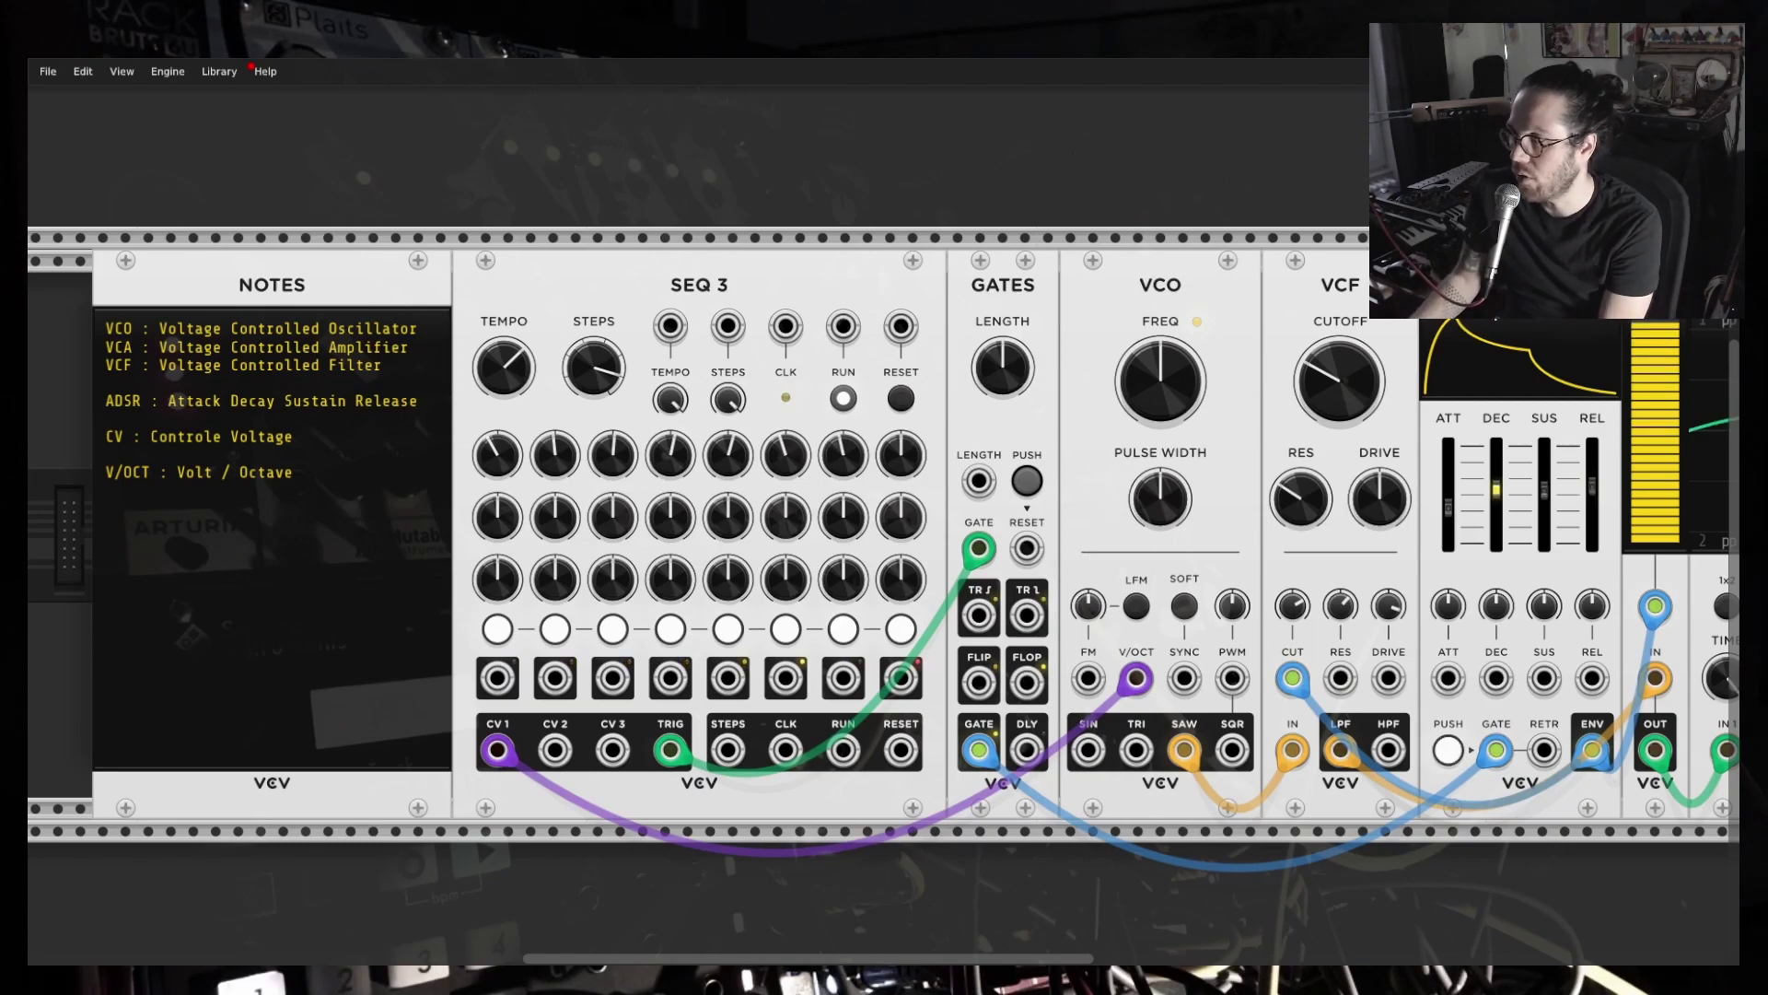
left_click(843, 398)
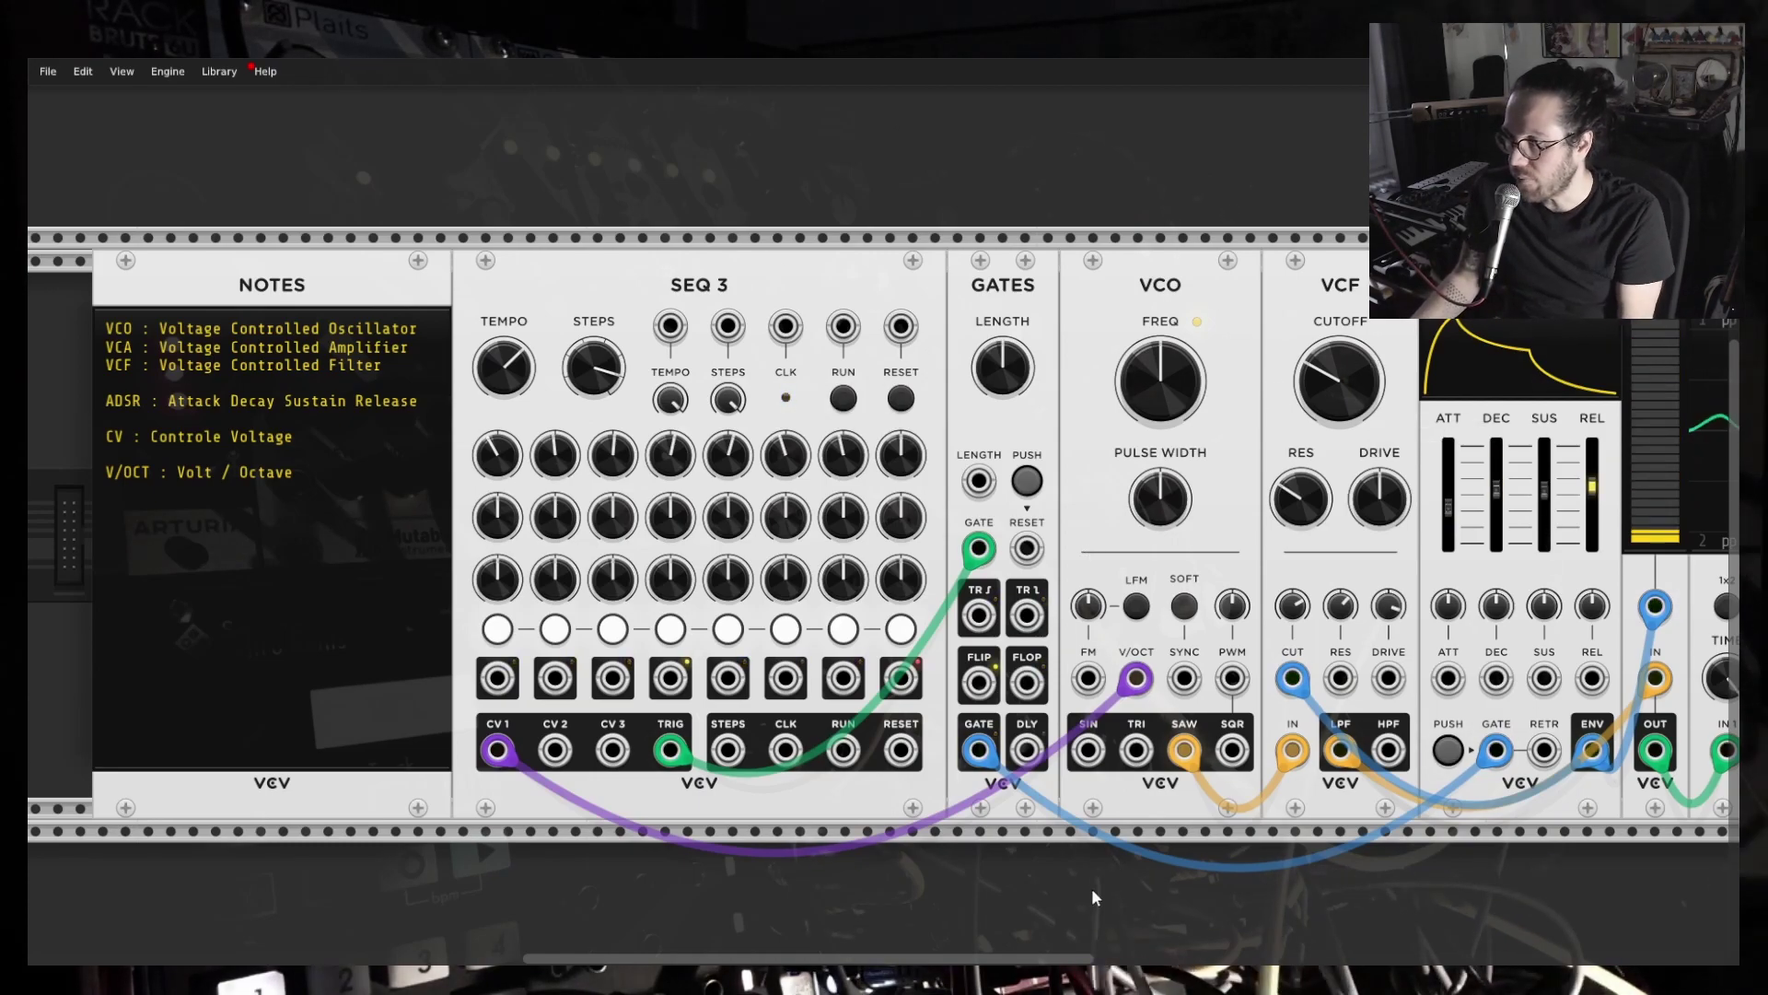
left_click_drag(1062, 932, 1014, 908)
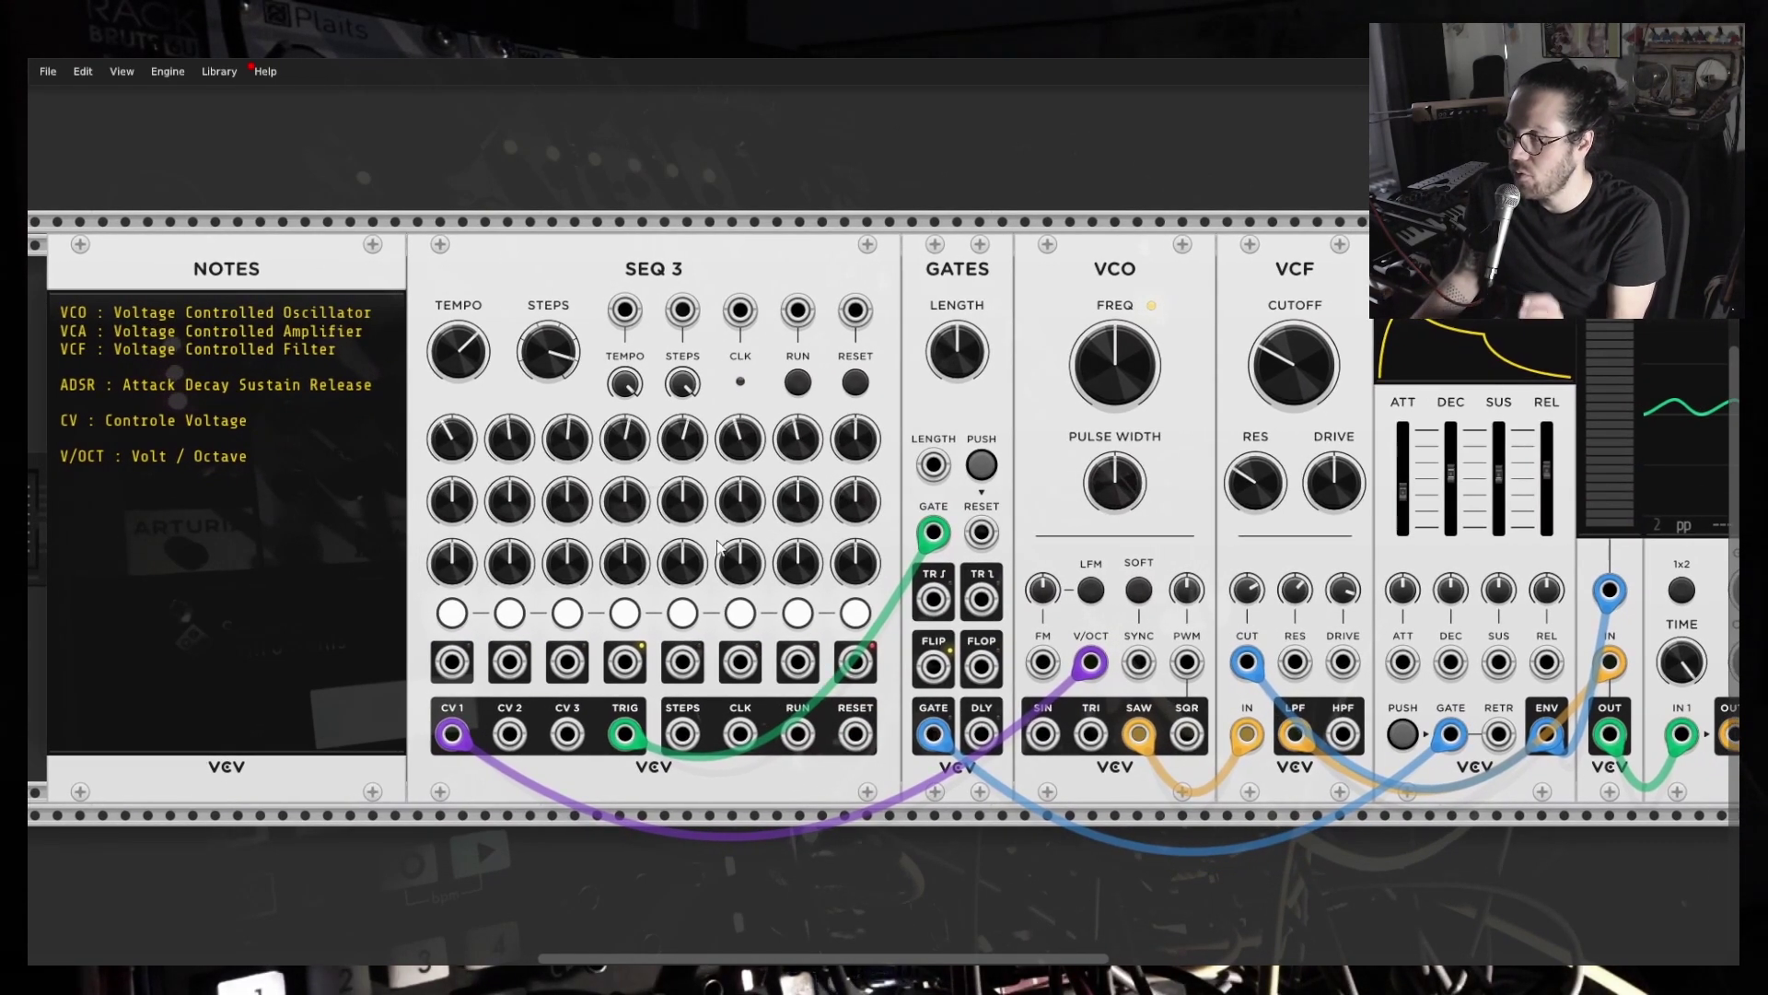
Run the SEQ 3 sequencer and switch off the triggers of steps 4, 6 and 8.
mouse_move(544, 357)
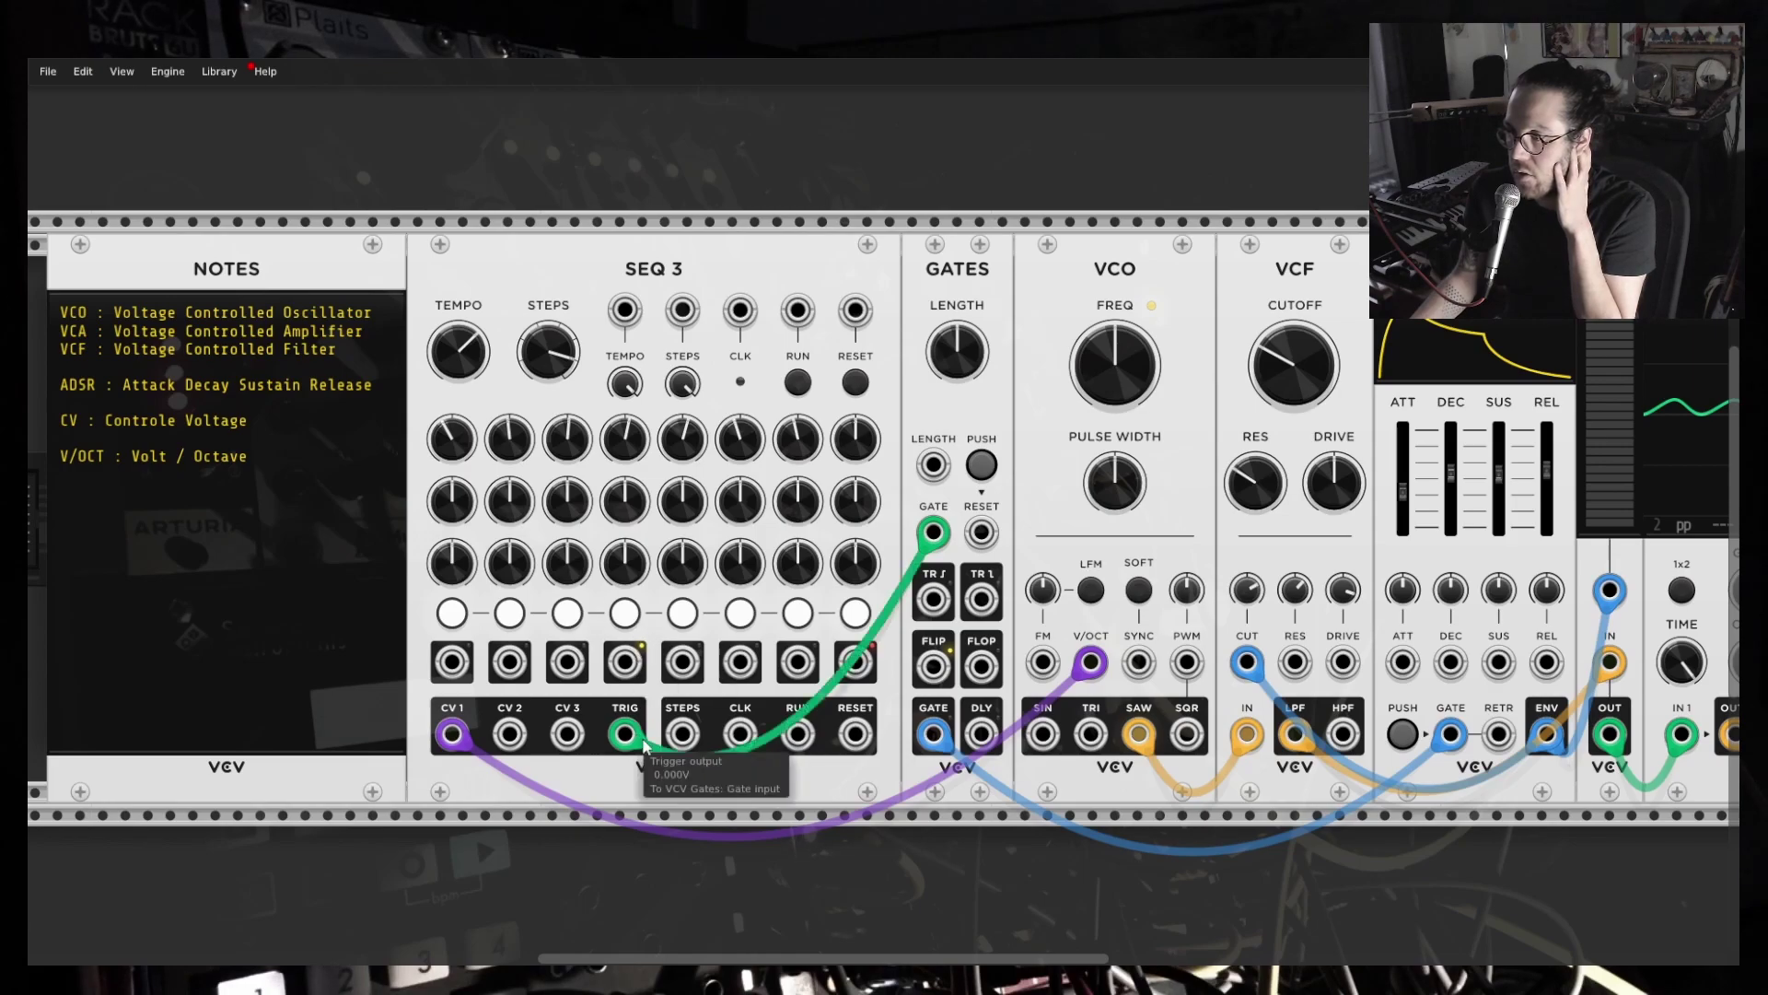
mouse_move(800, 518)
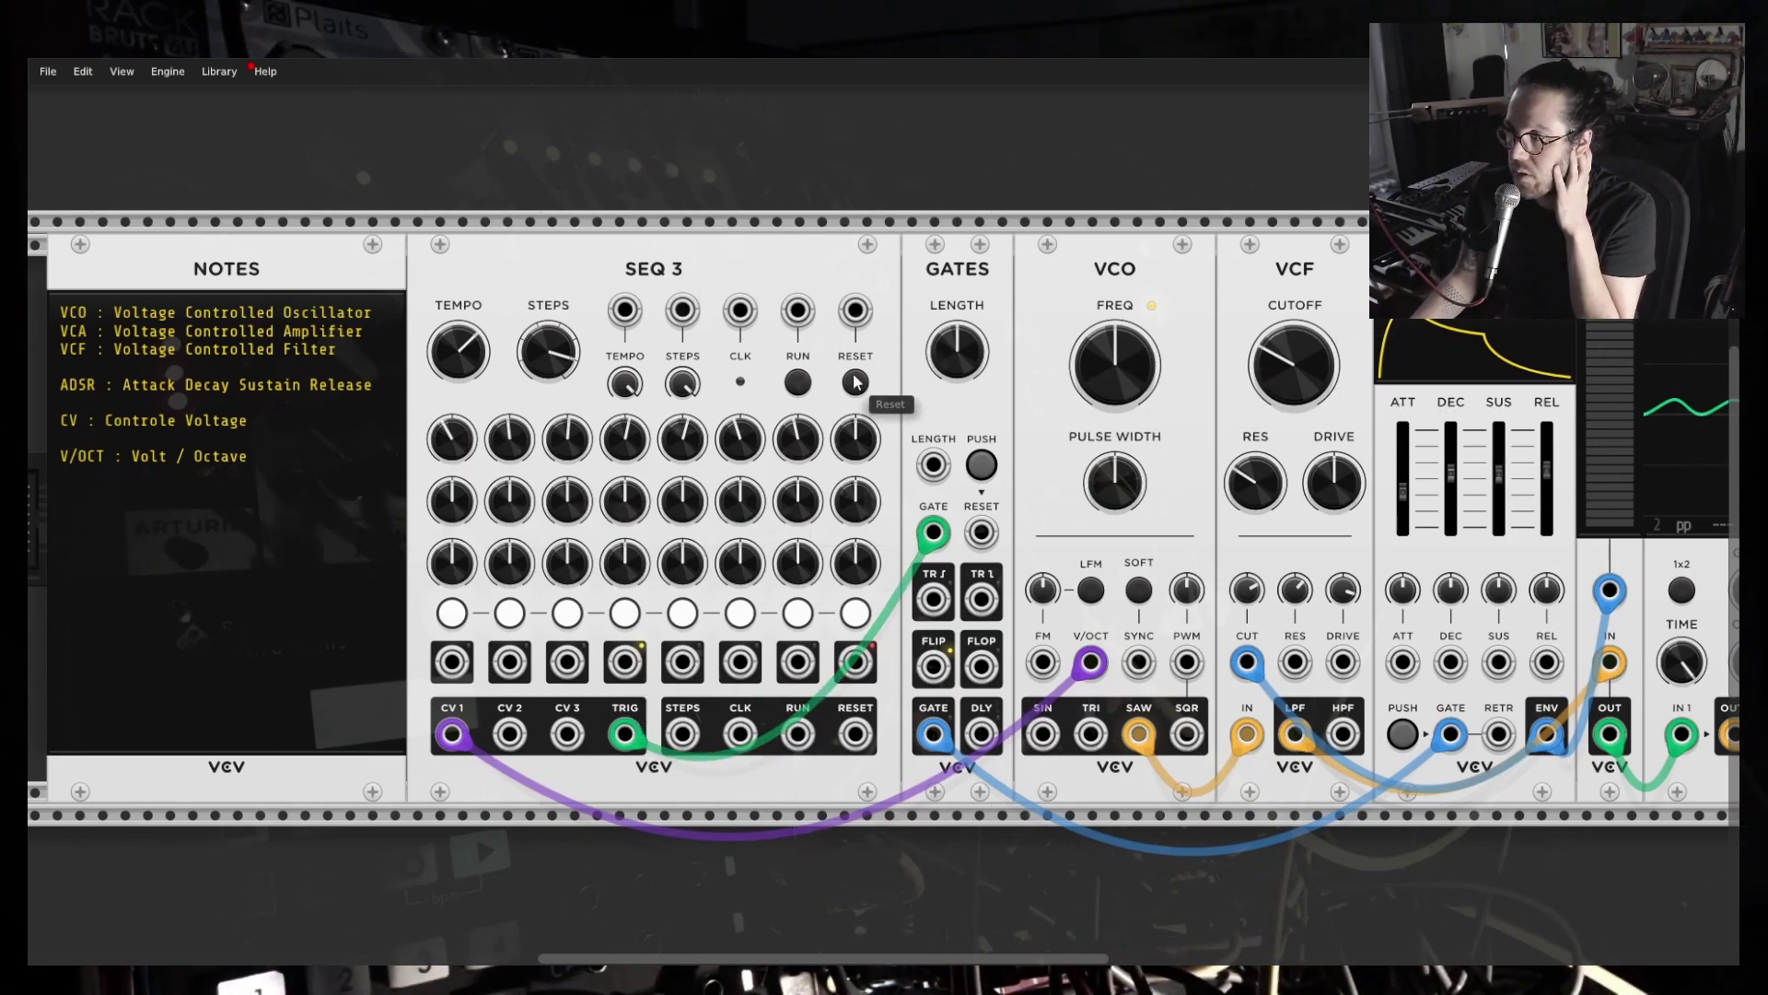
left_click(797, 382)
left_click(629, 621)
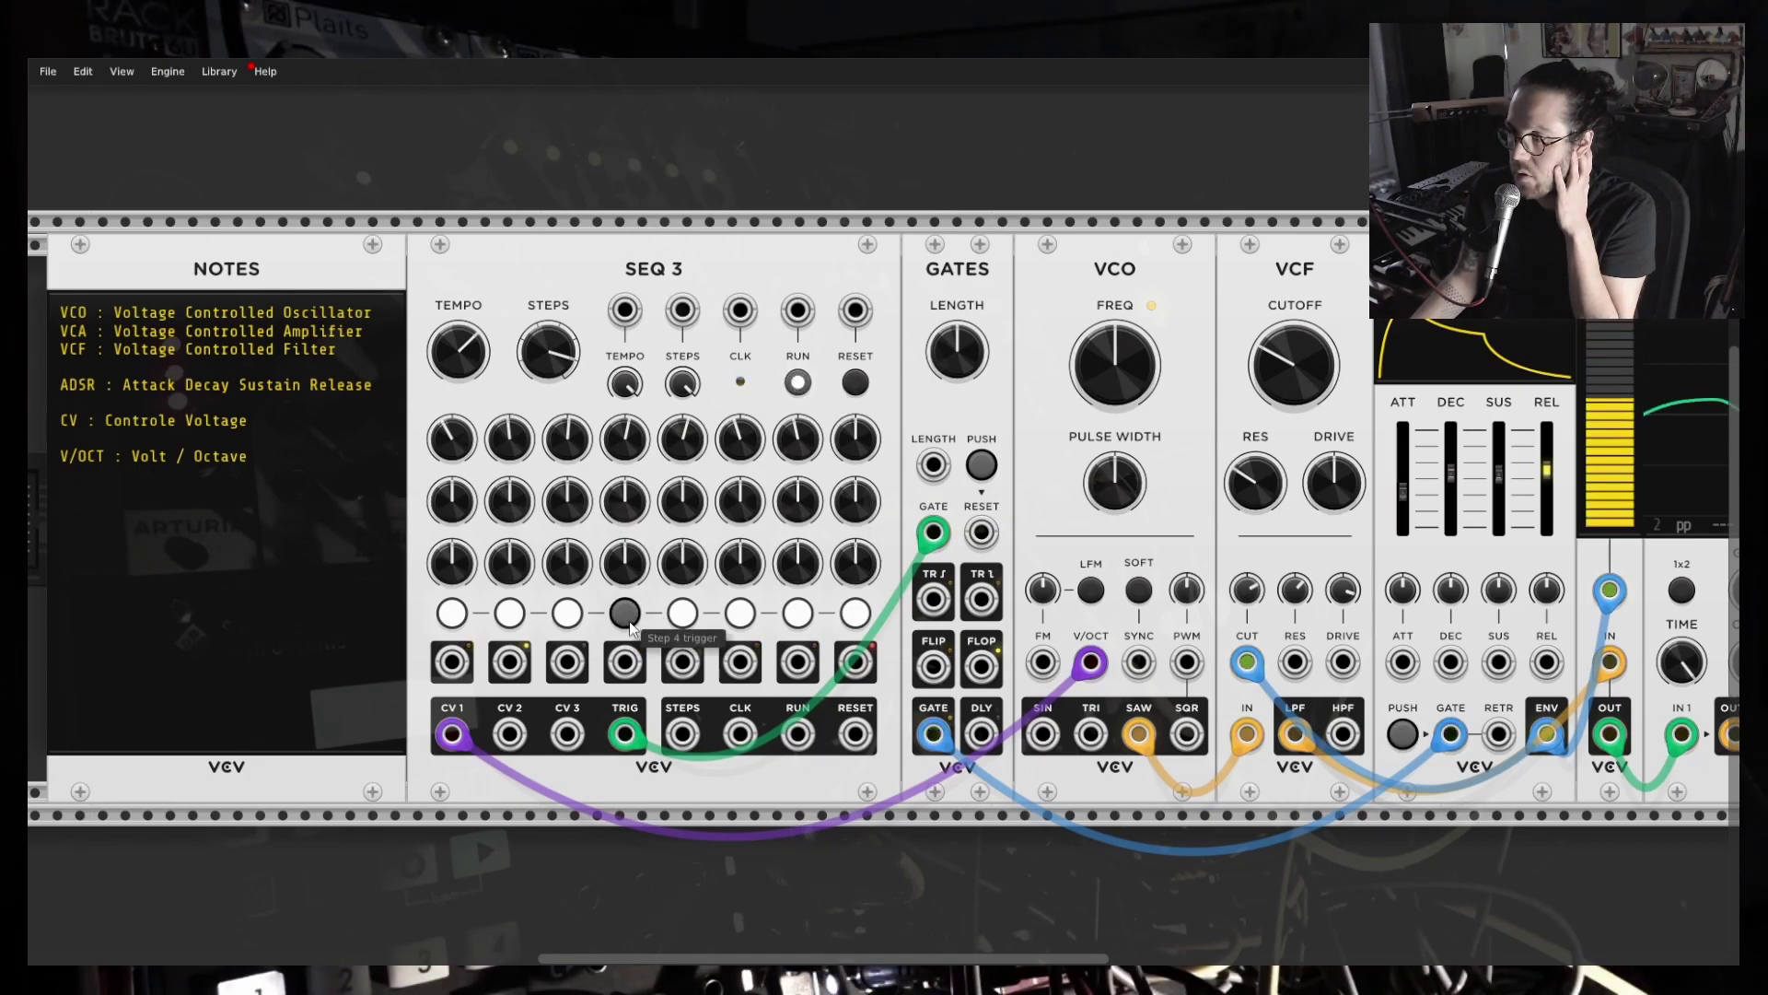
left_click(741, 616)
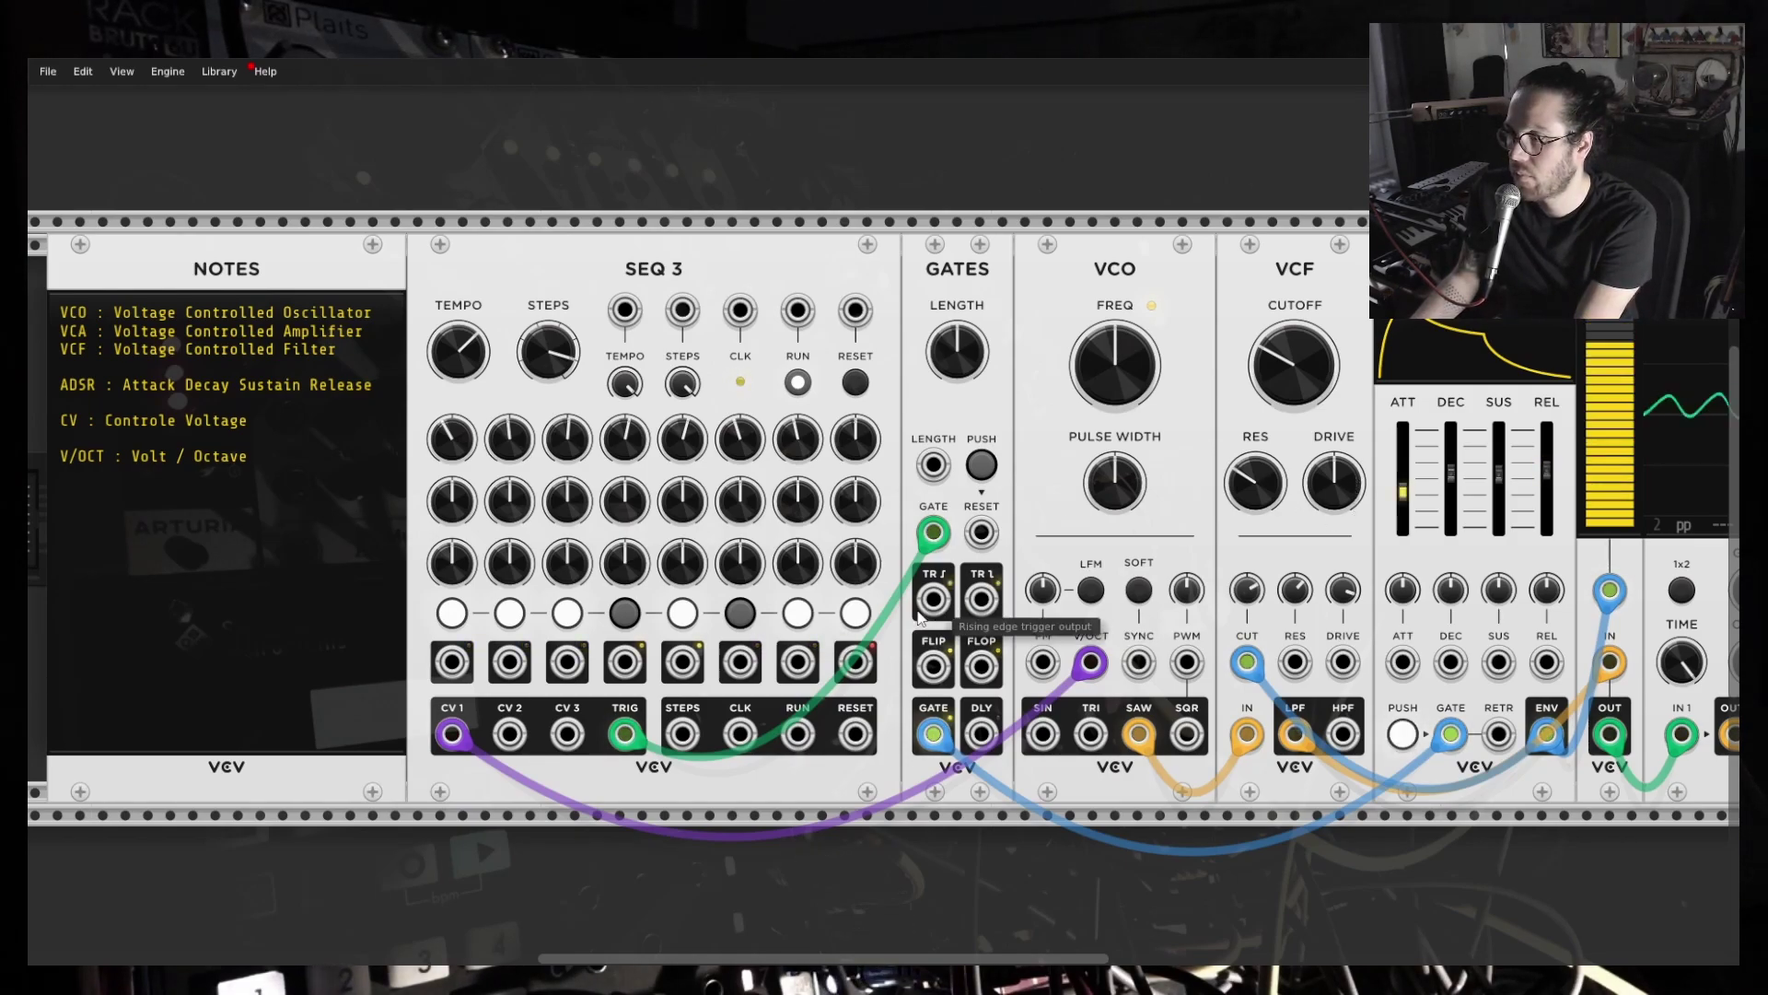
left_click(856, 613)
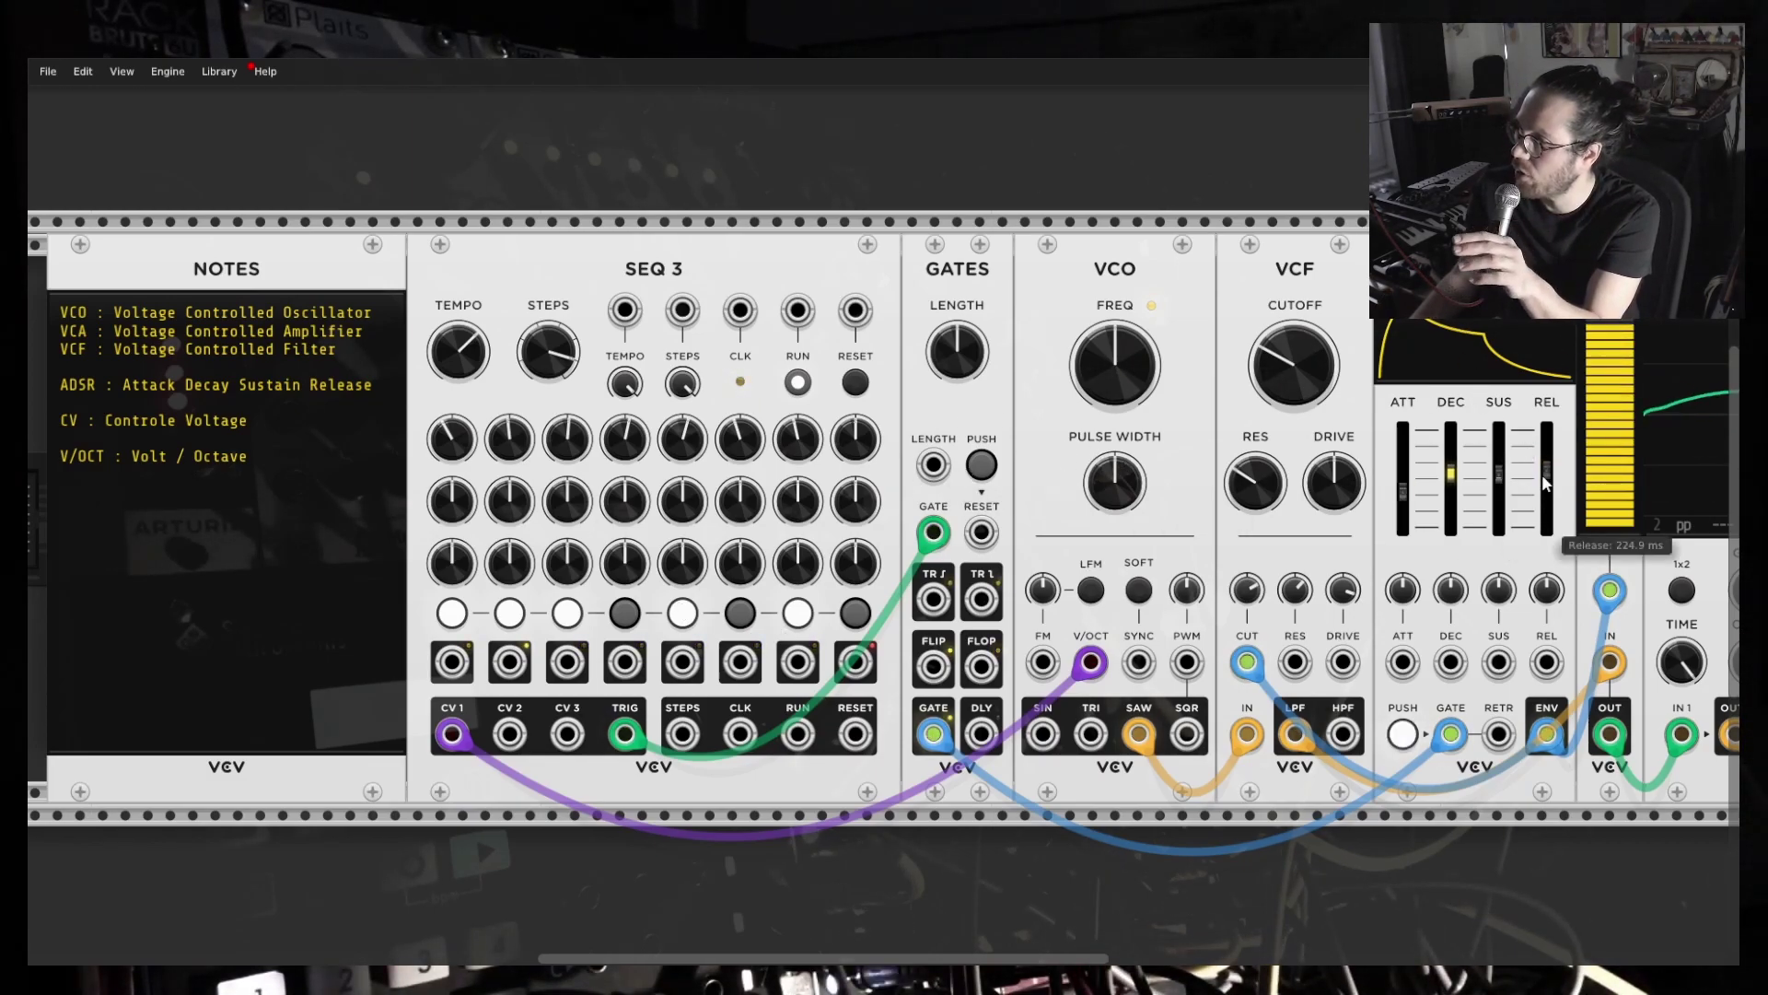
Set the ADSR release to 515.23 ms, switch the triggers of steps 4, 6 and 8 back on, and stop the sequencer.
left_click_drag(1546, 471, 1551, 479)
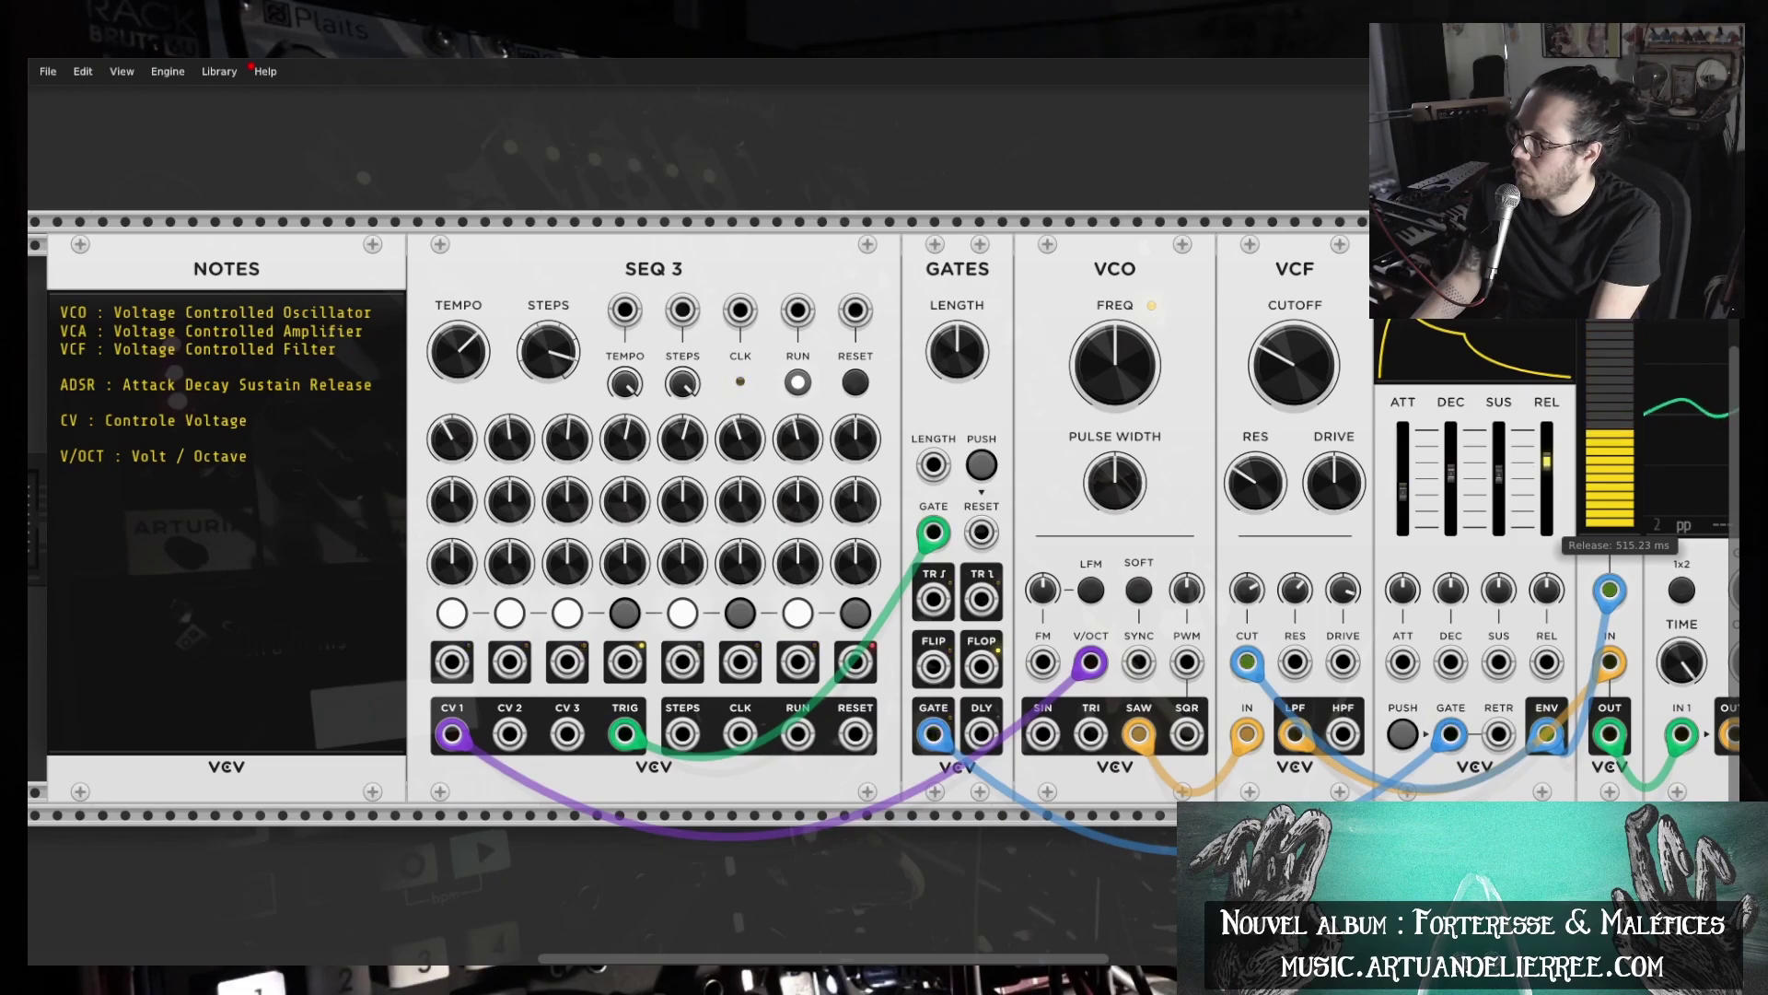
left_click(624, 612)
left_click(740, 613)
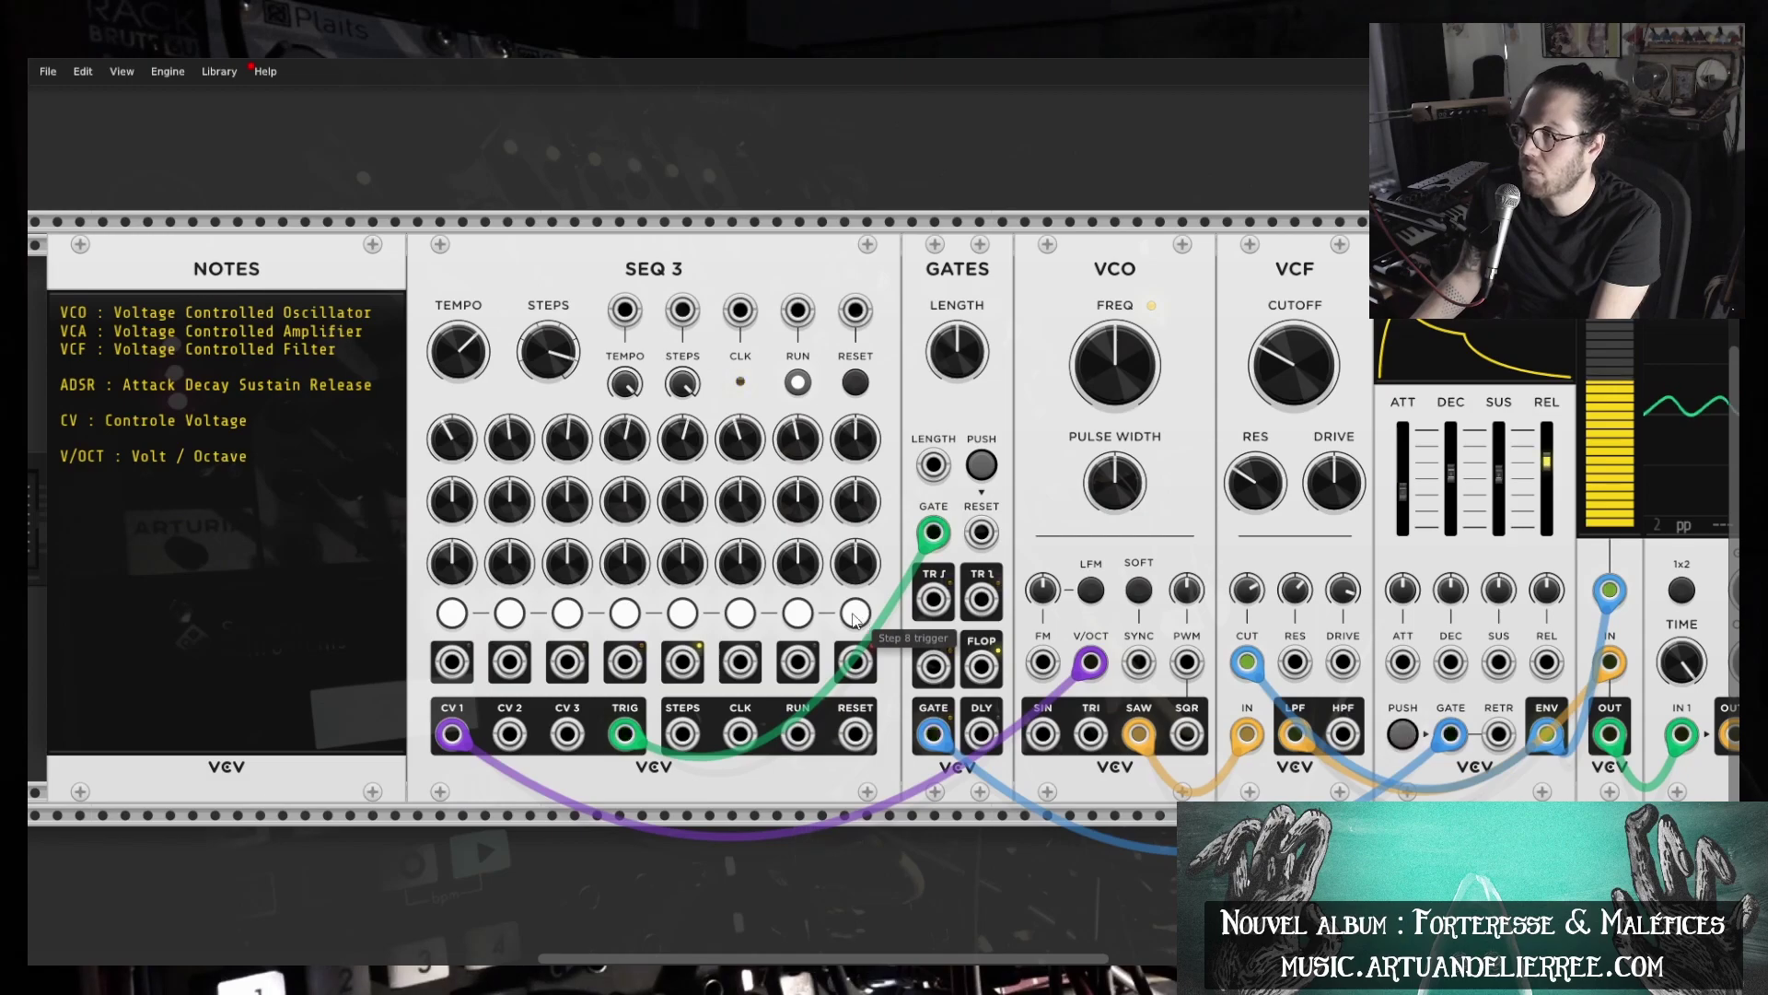
left_click(797, 382)
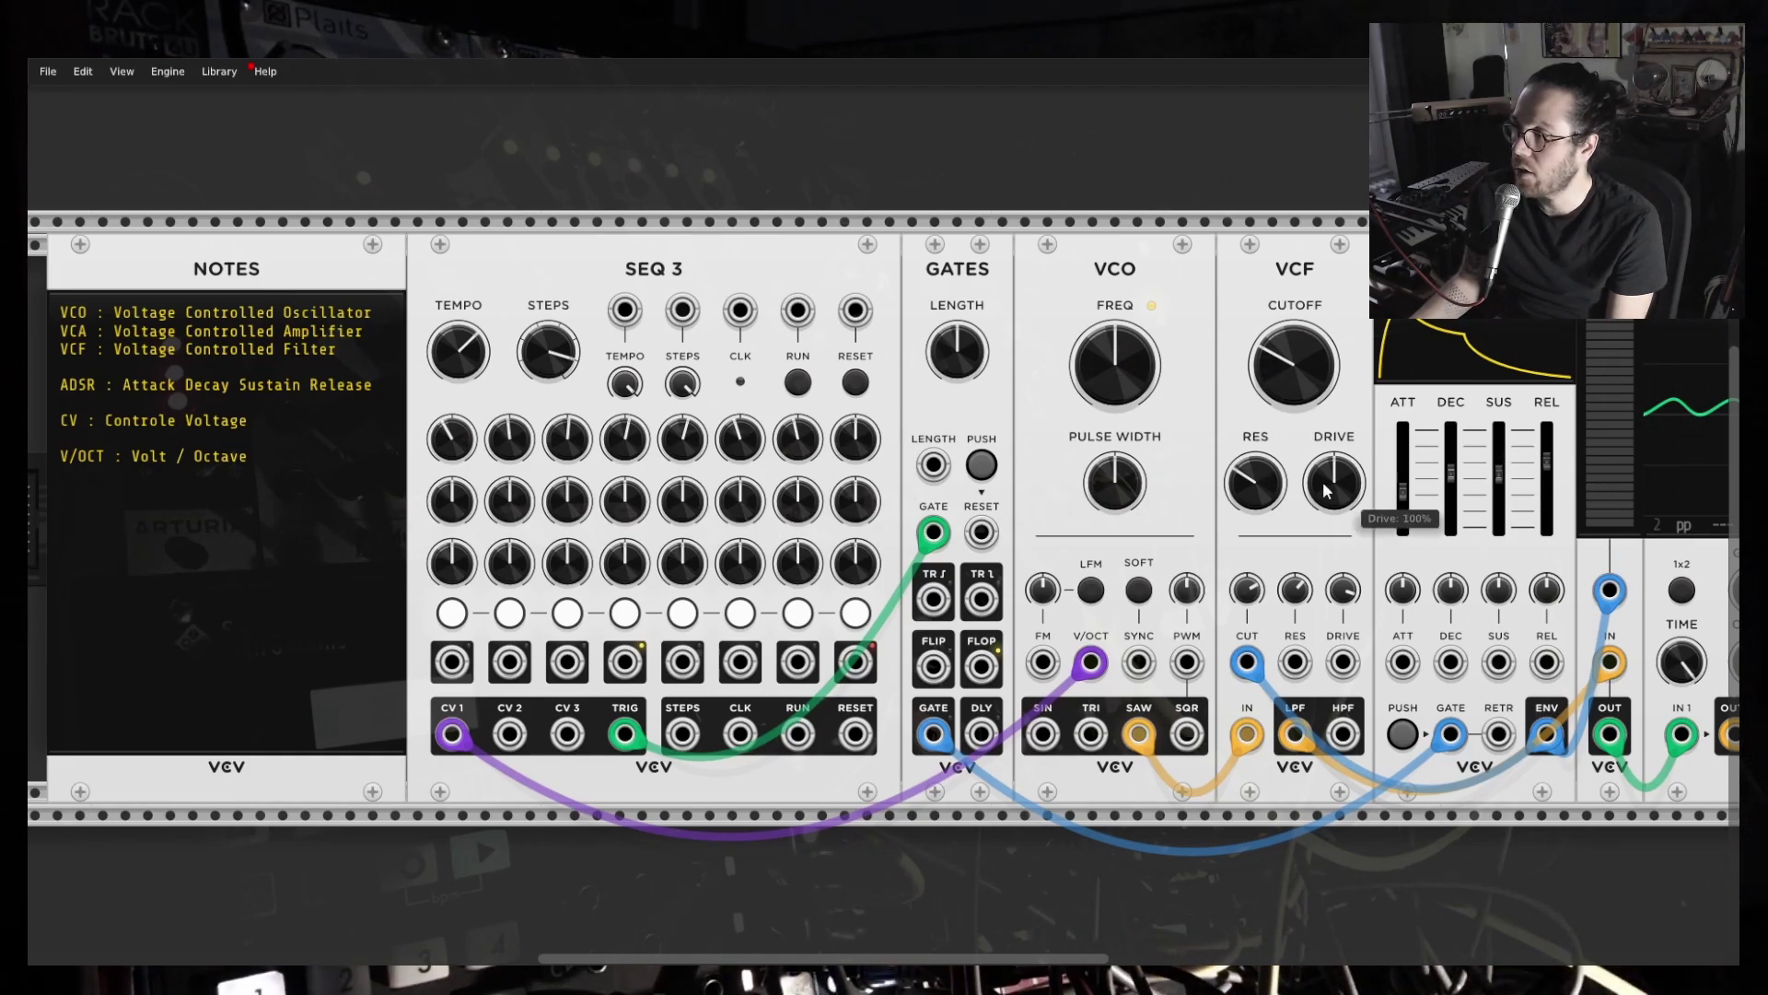
Play the sequence while sweeping the VCF cutoff, and stop the sequencer.
mouse_move(1300, 385)
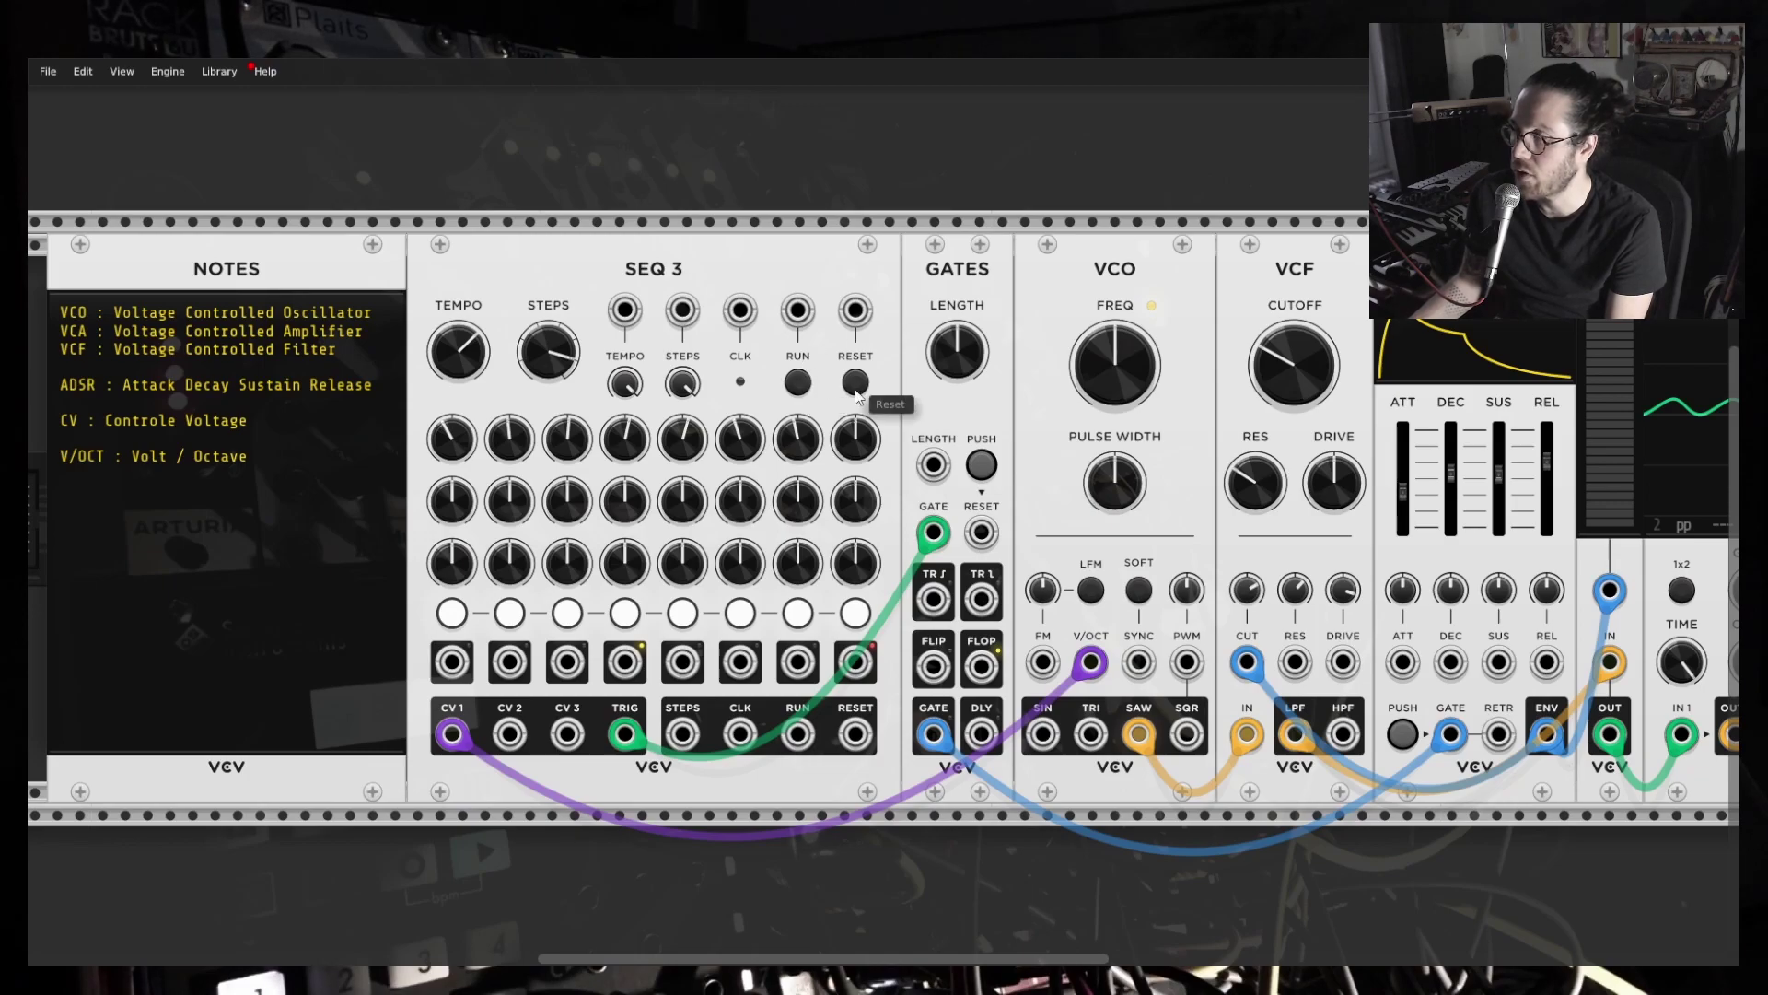
left_click(796, 383)
mouse_move(1329, 387)
left_click_drag(1328, 387, 1328, 370)
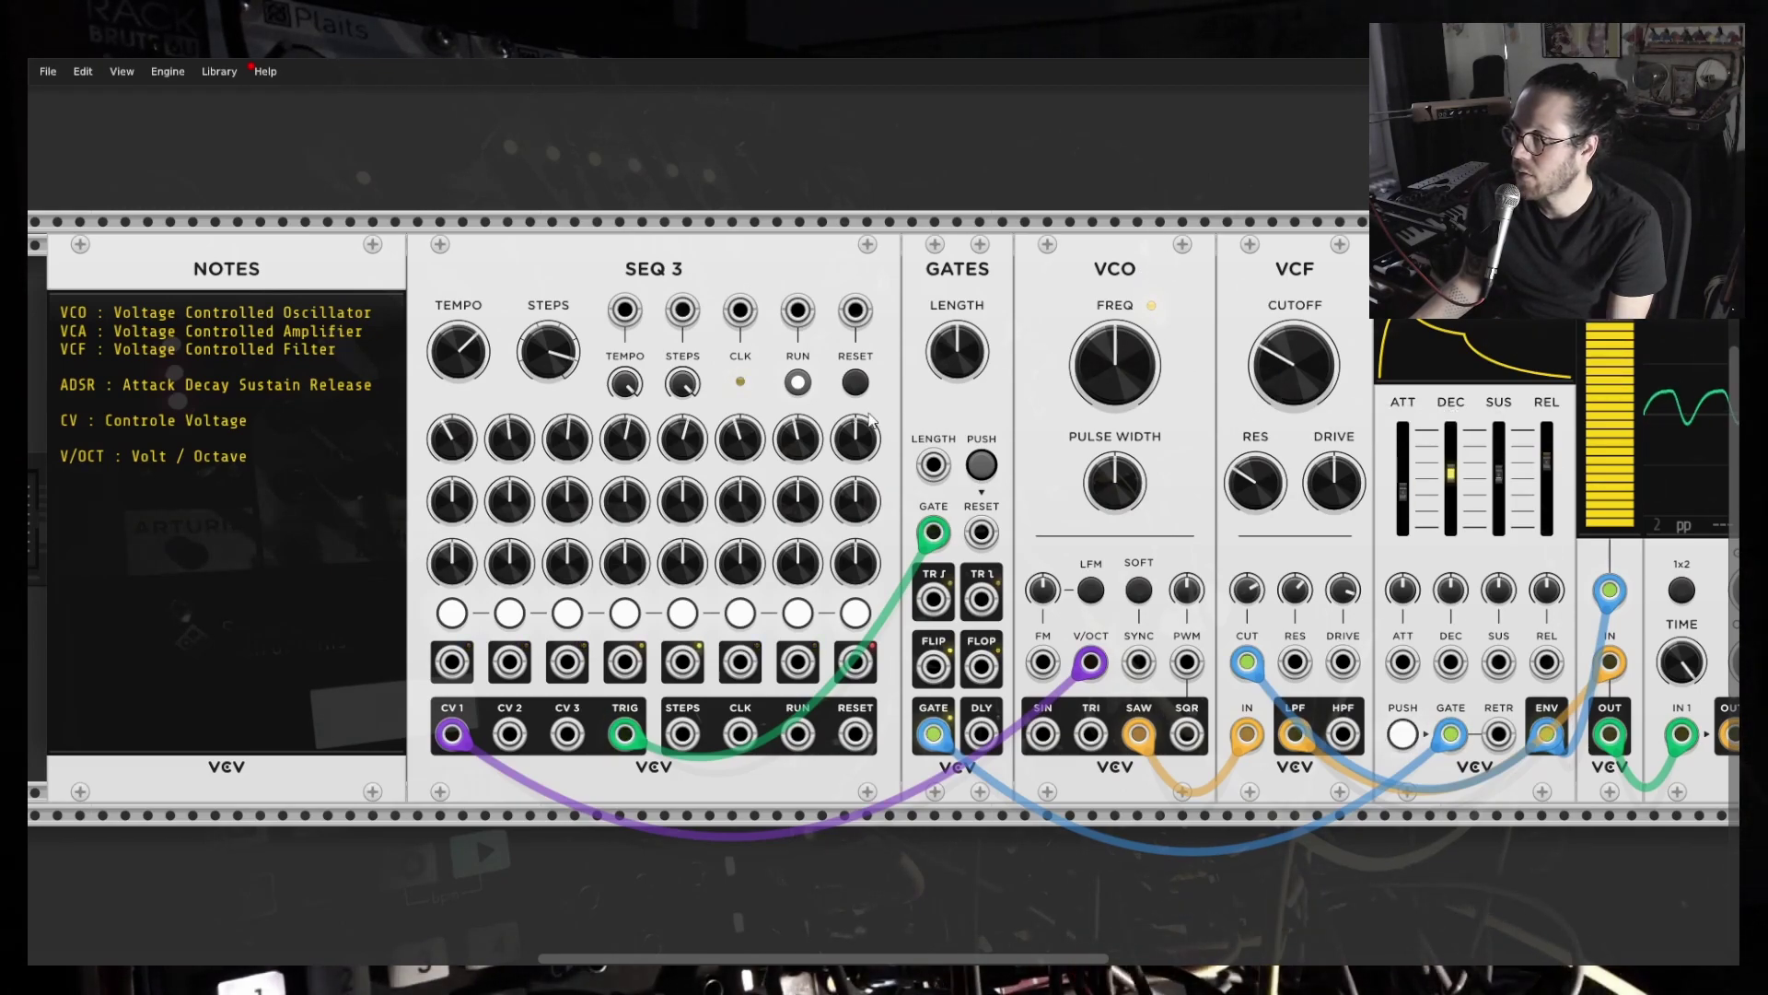
left_click(798, 383)
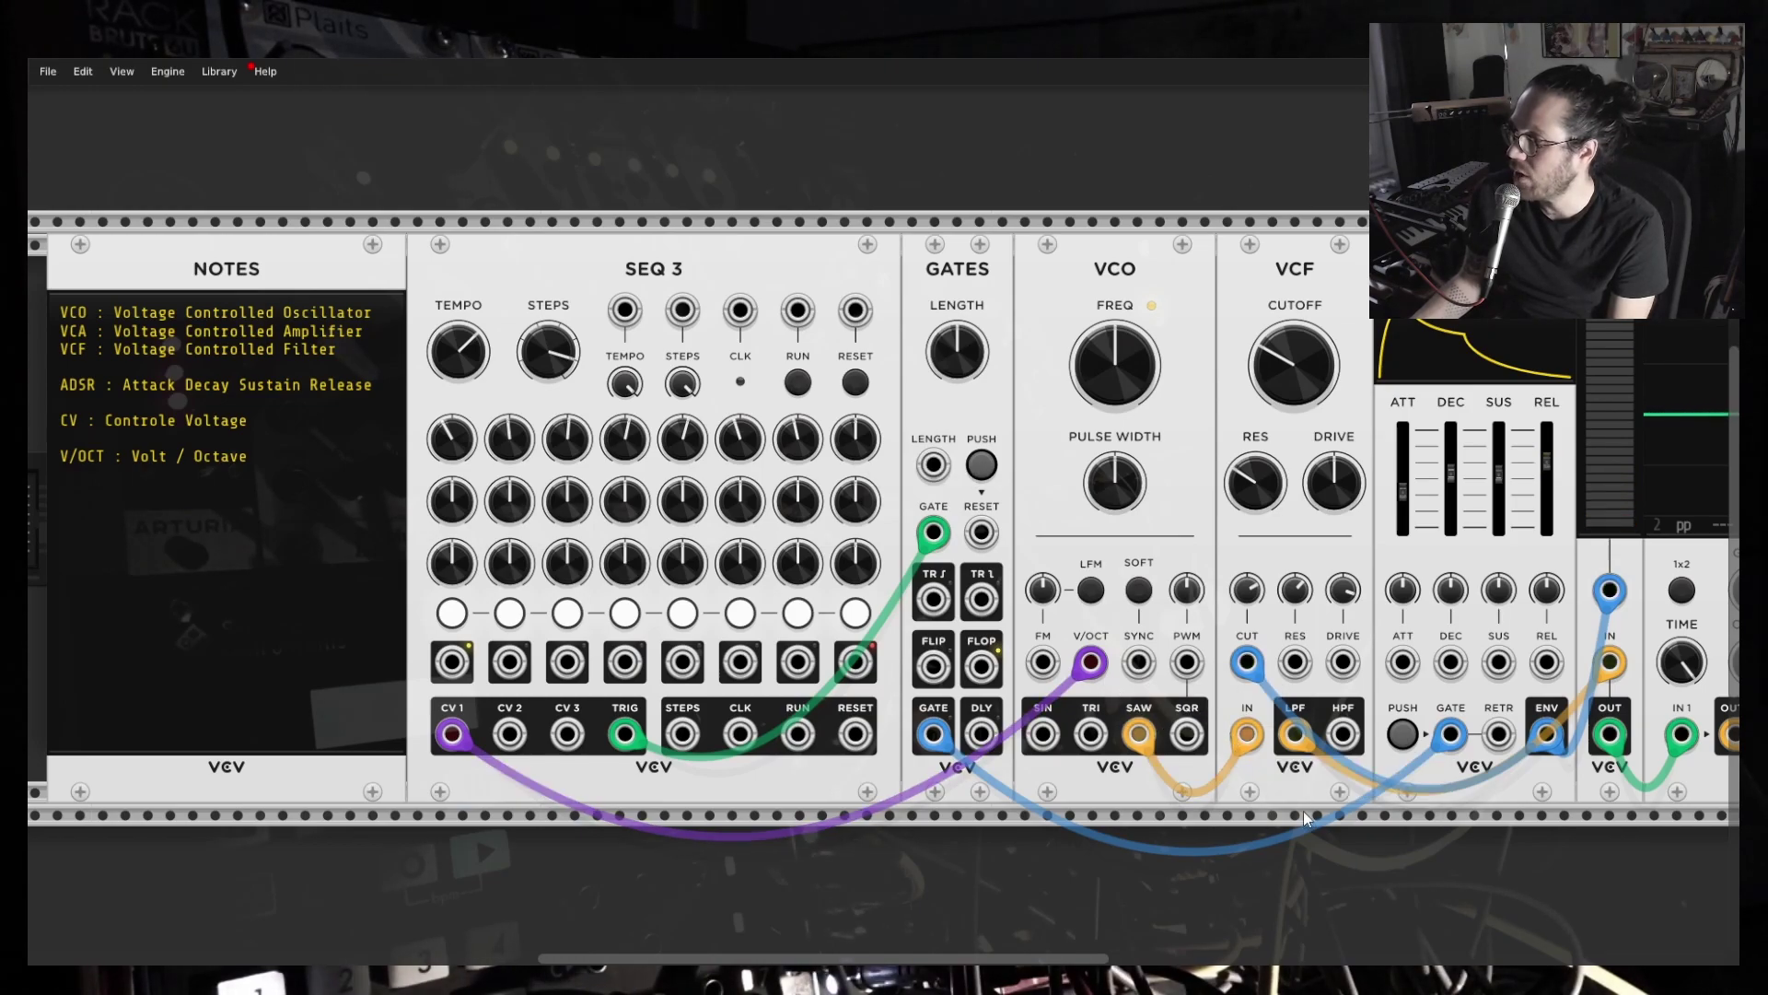
Play the sequence while lowering the VCA level, and restore the level to 100%.
scroll(1407, 870, "right", 5)
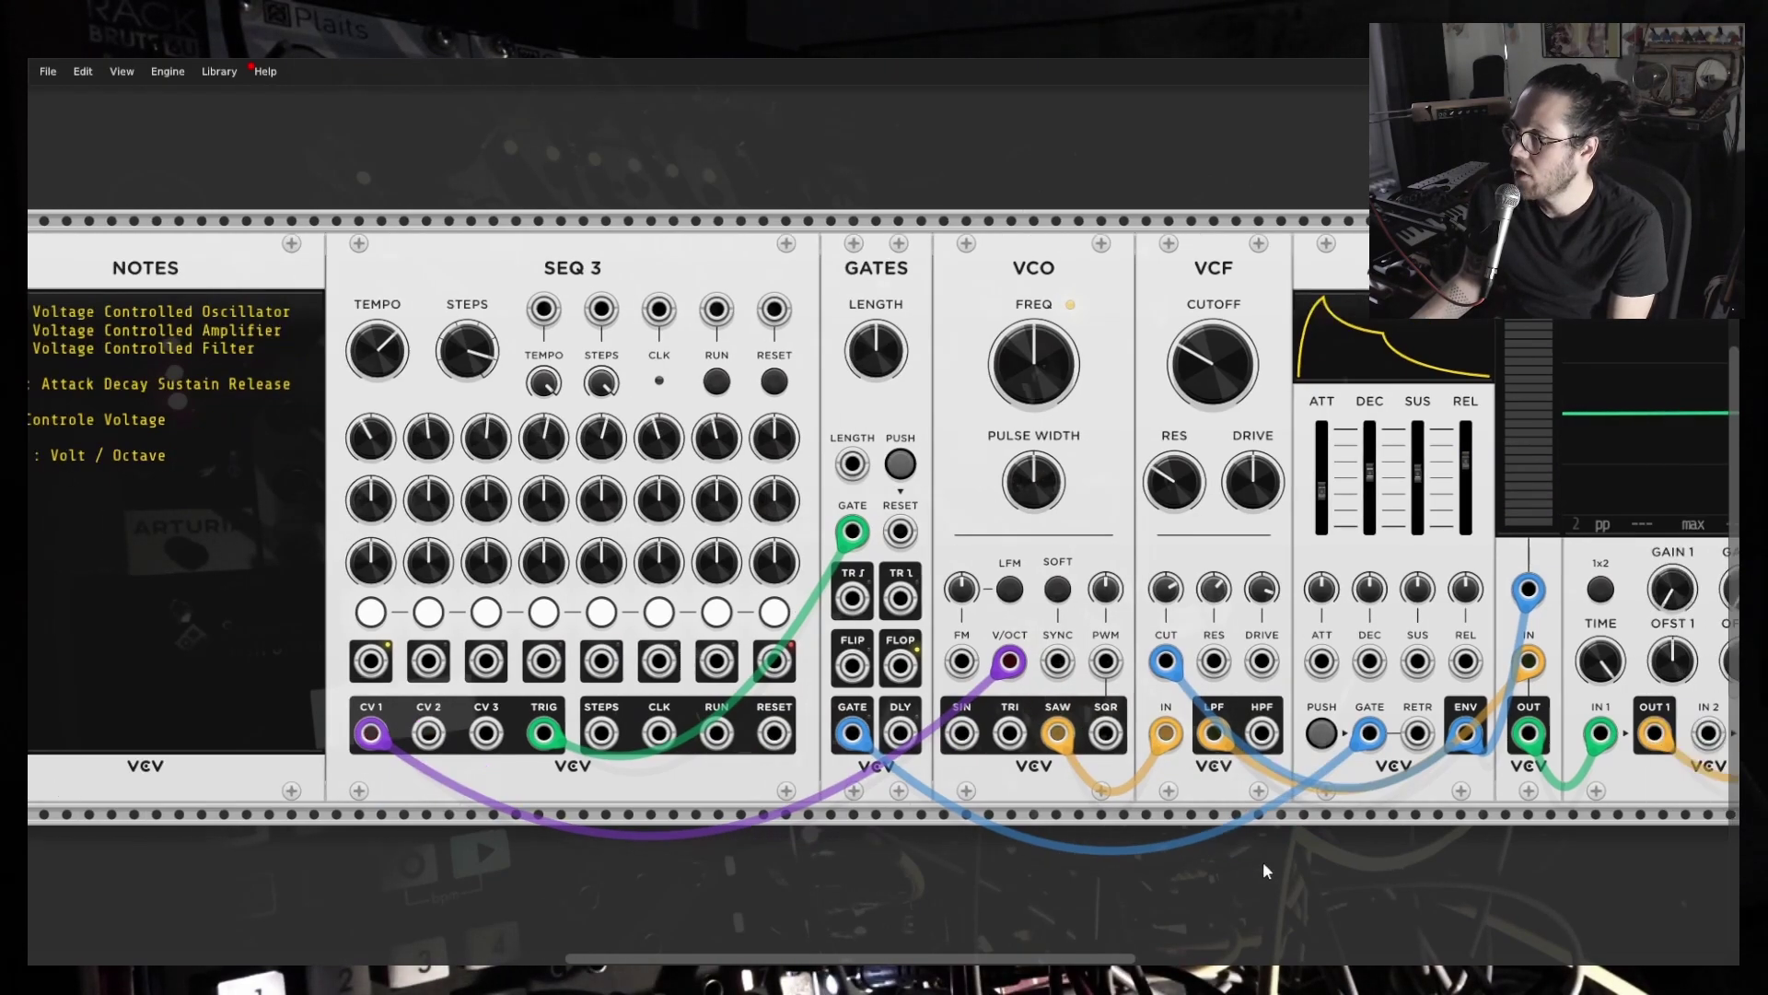
left_click_drag(986, 848, 1038, 868)
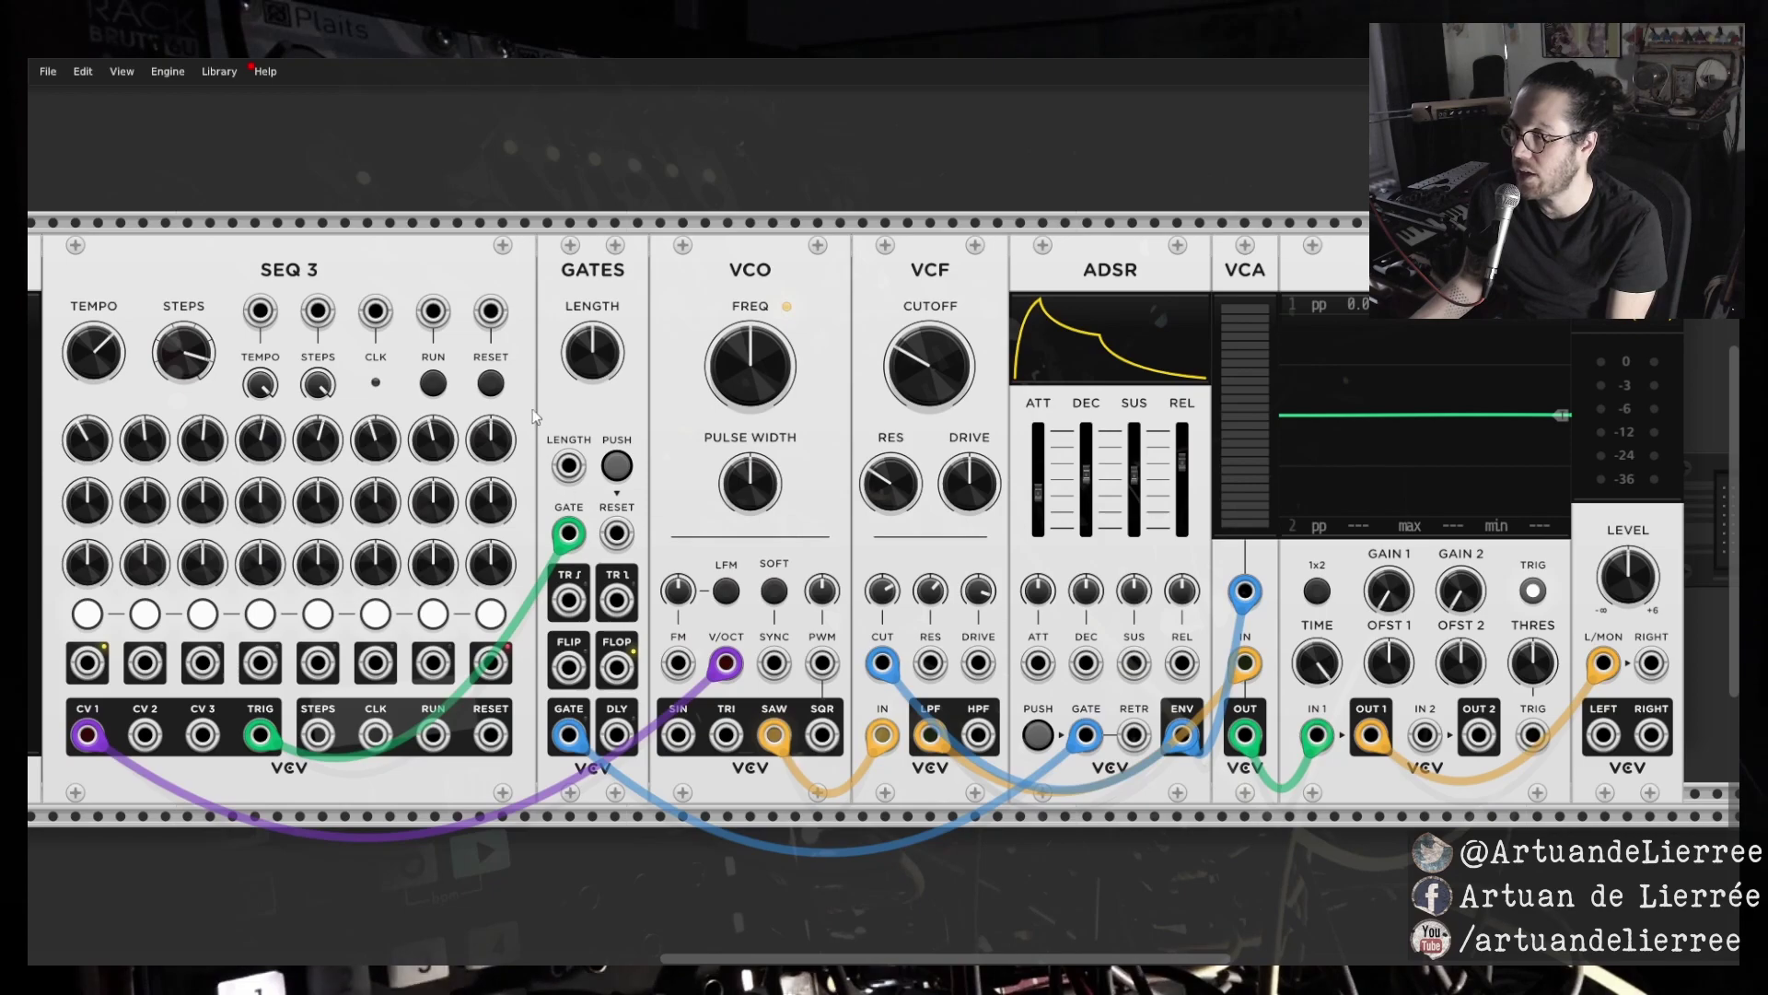
left_click(432, 384)
left_click_drag(1239, 324, 1248, 438)
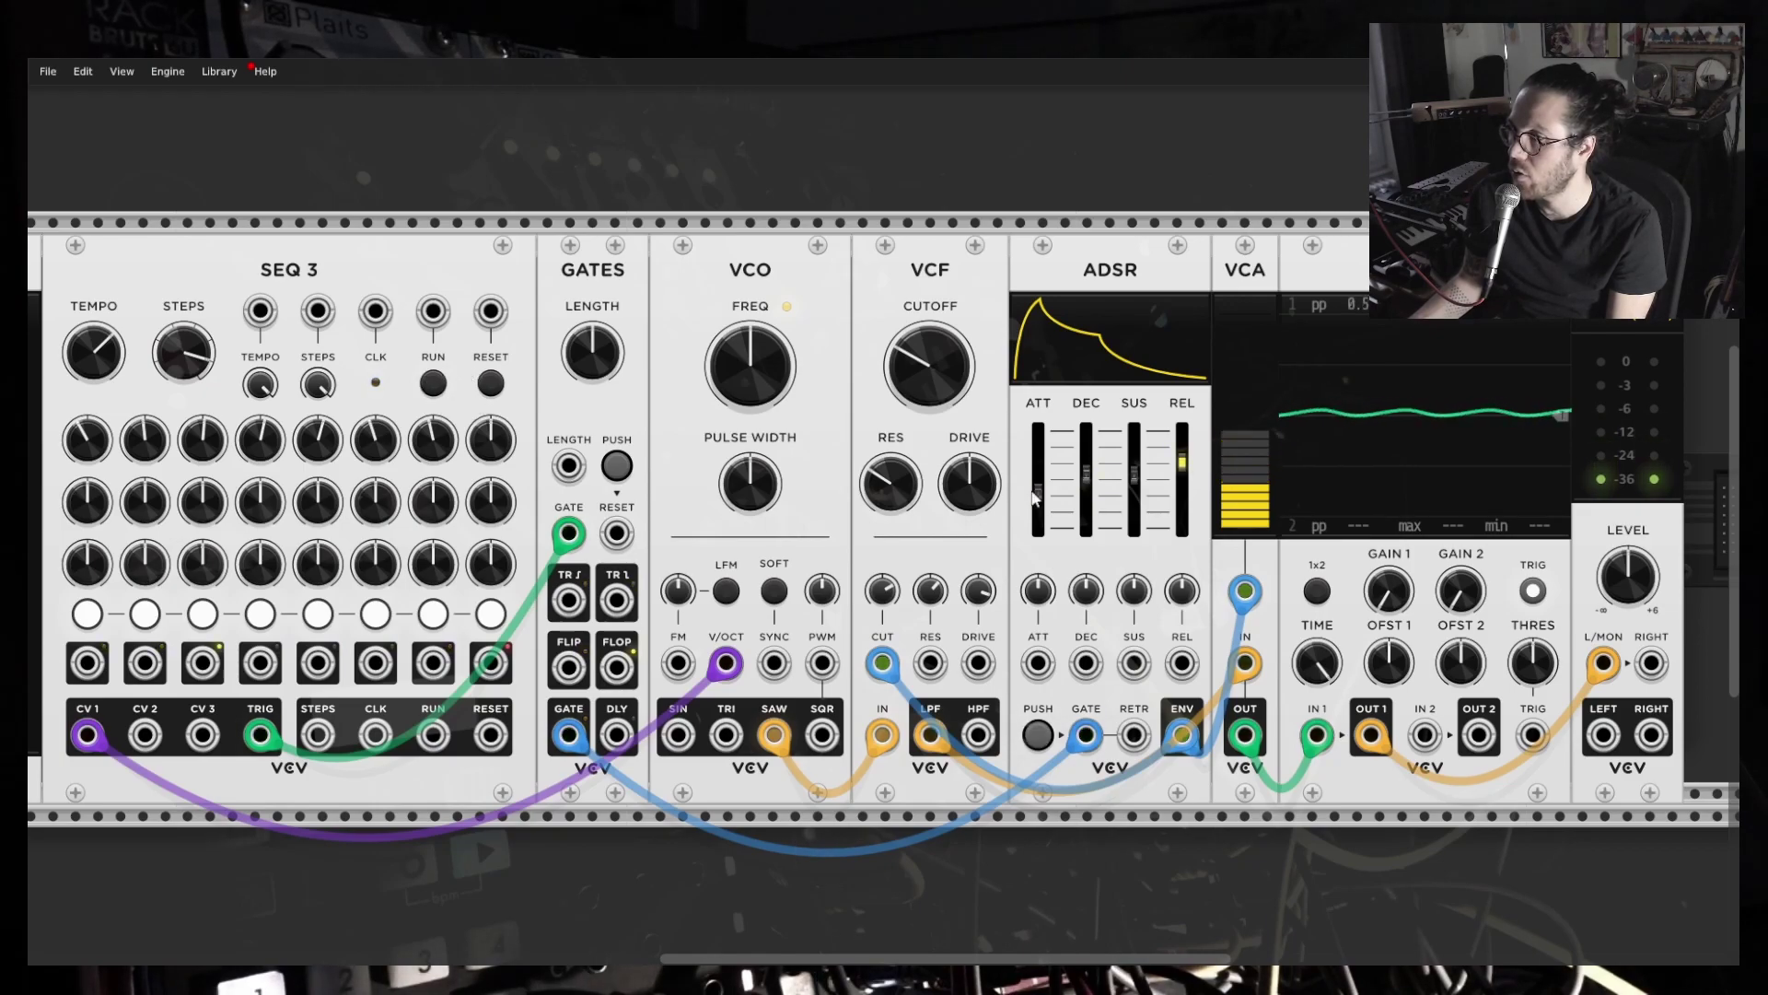
left_click_drag(1263, 446, 1245, 303)
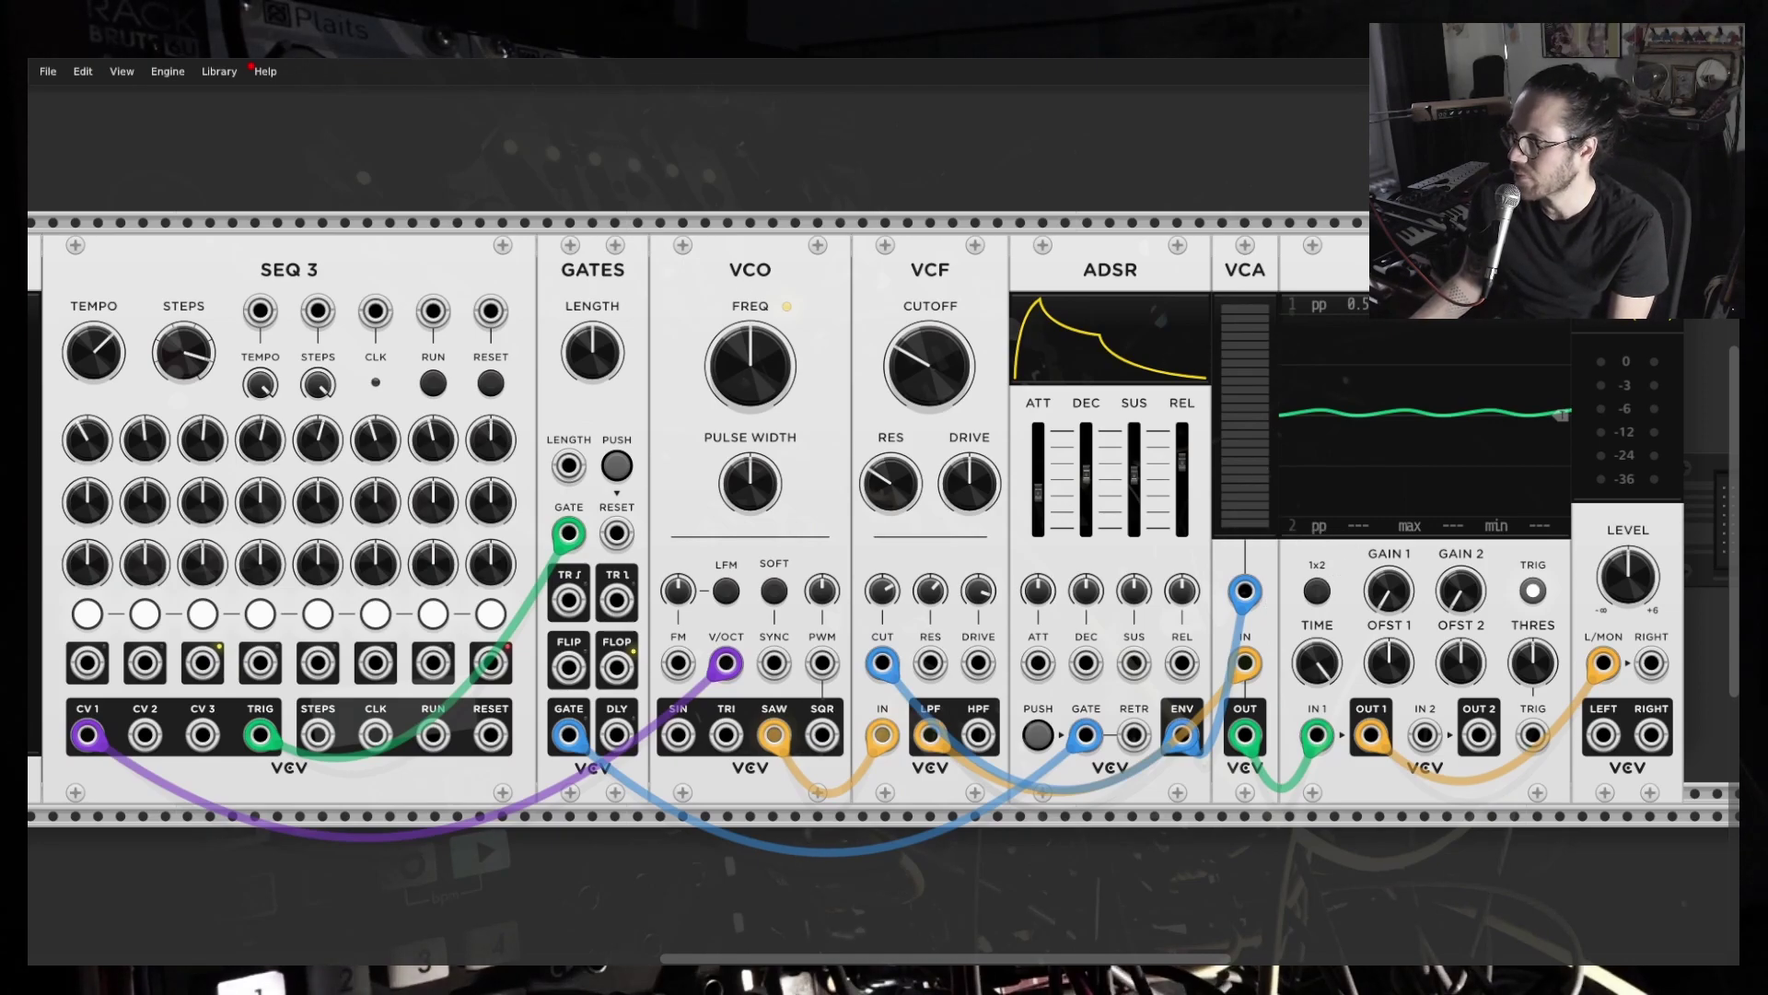
scroll(1315, 843, "right", 2)
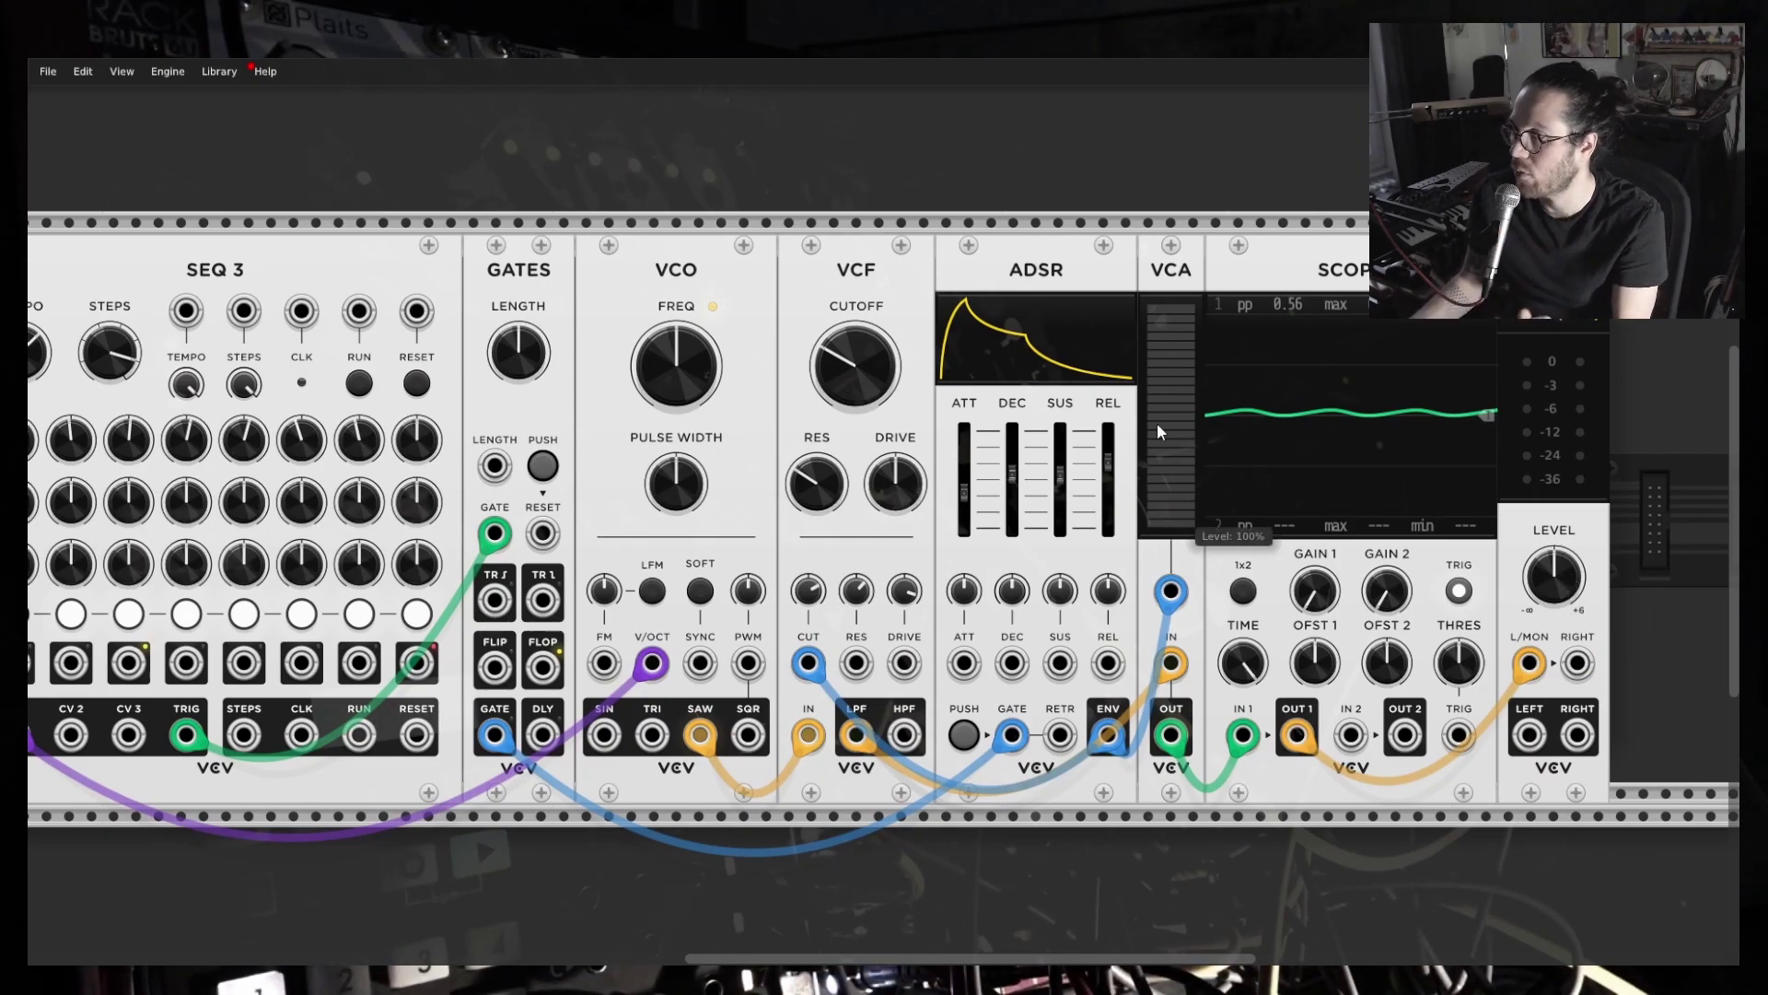
left_click_drag(1172, 378, 1171, 304)
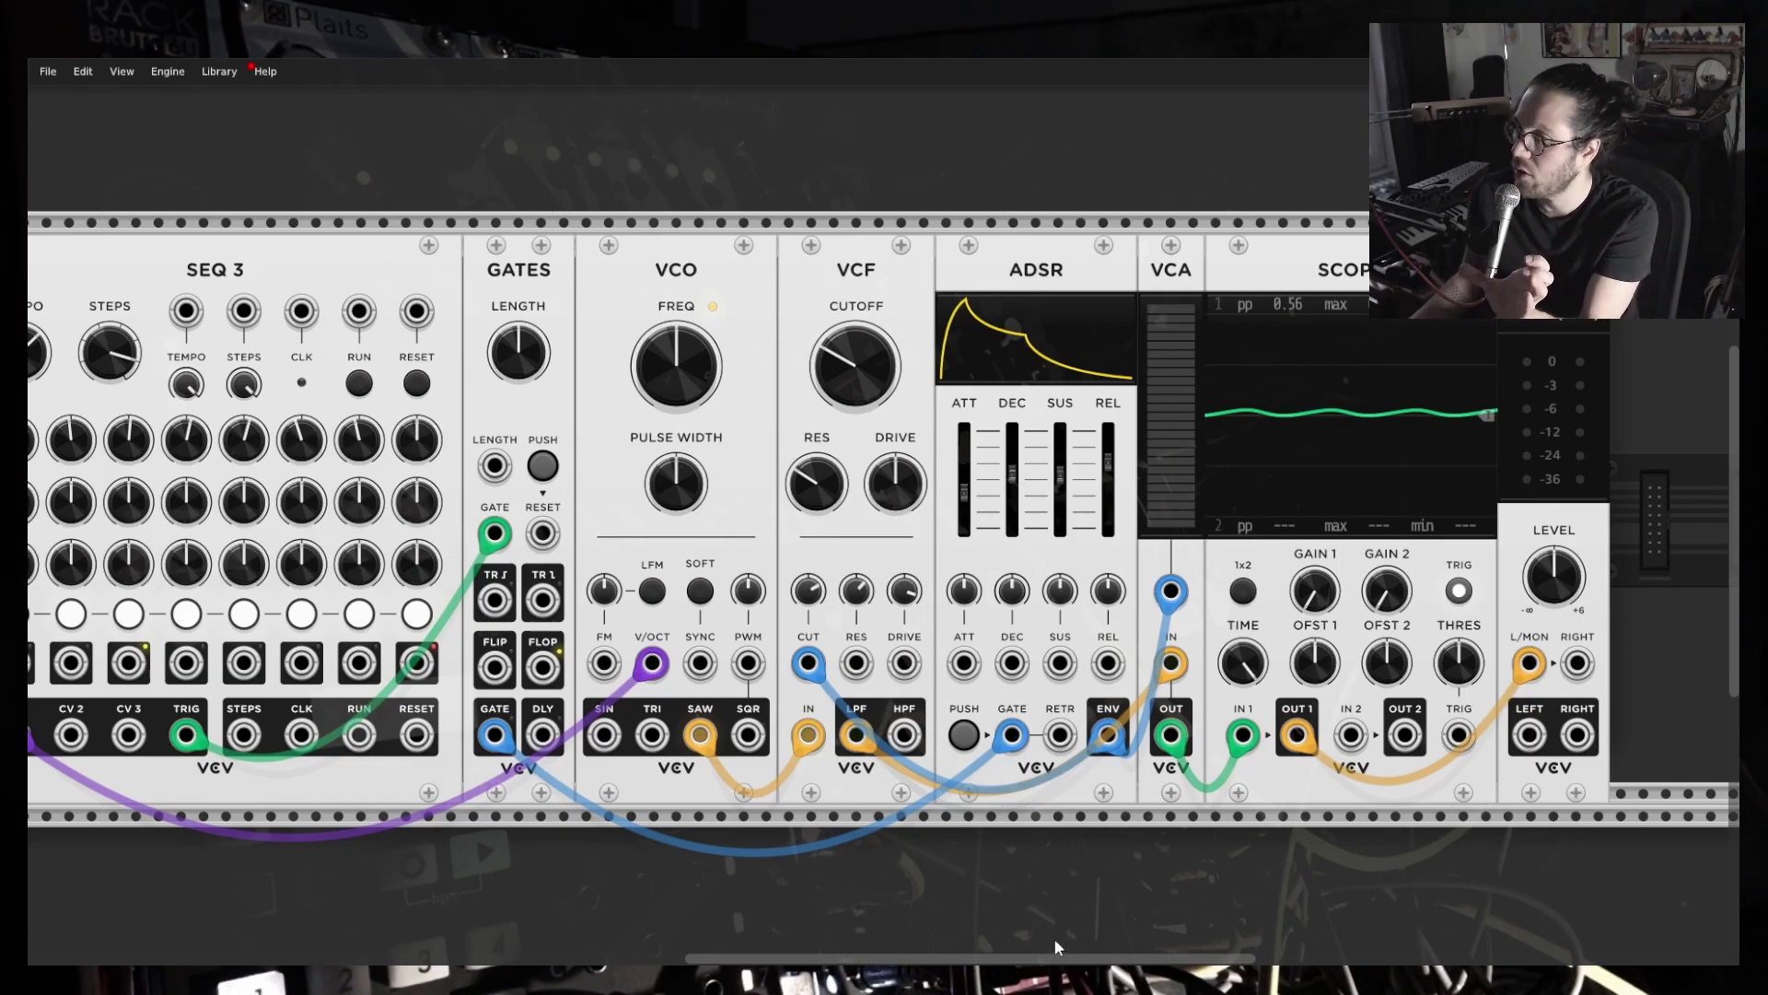
Play the sequence, raise the VCF cutoff to 106.55 Hz with the envelope still modulating it, and stop the sequencer.
left_click_drag(1053, 958, 812, 958)
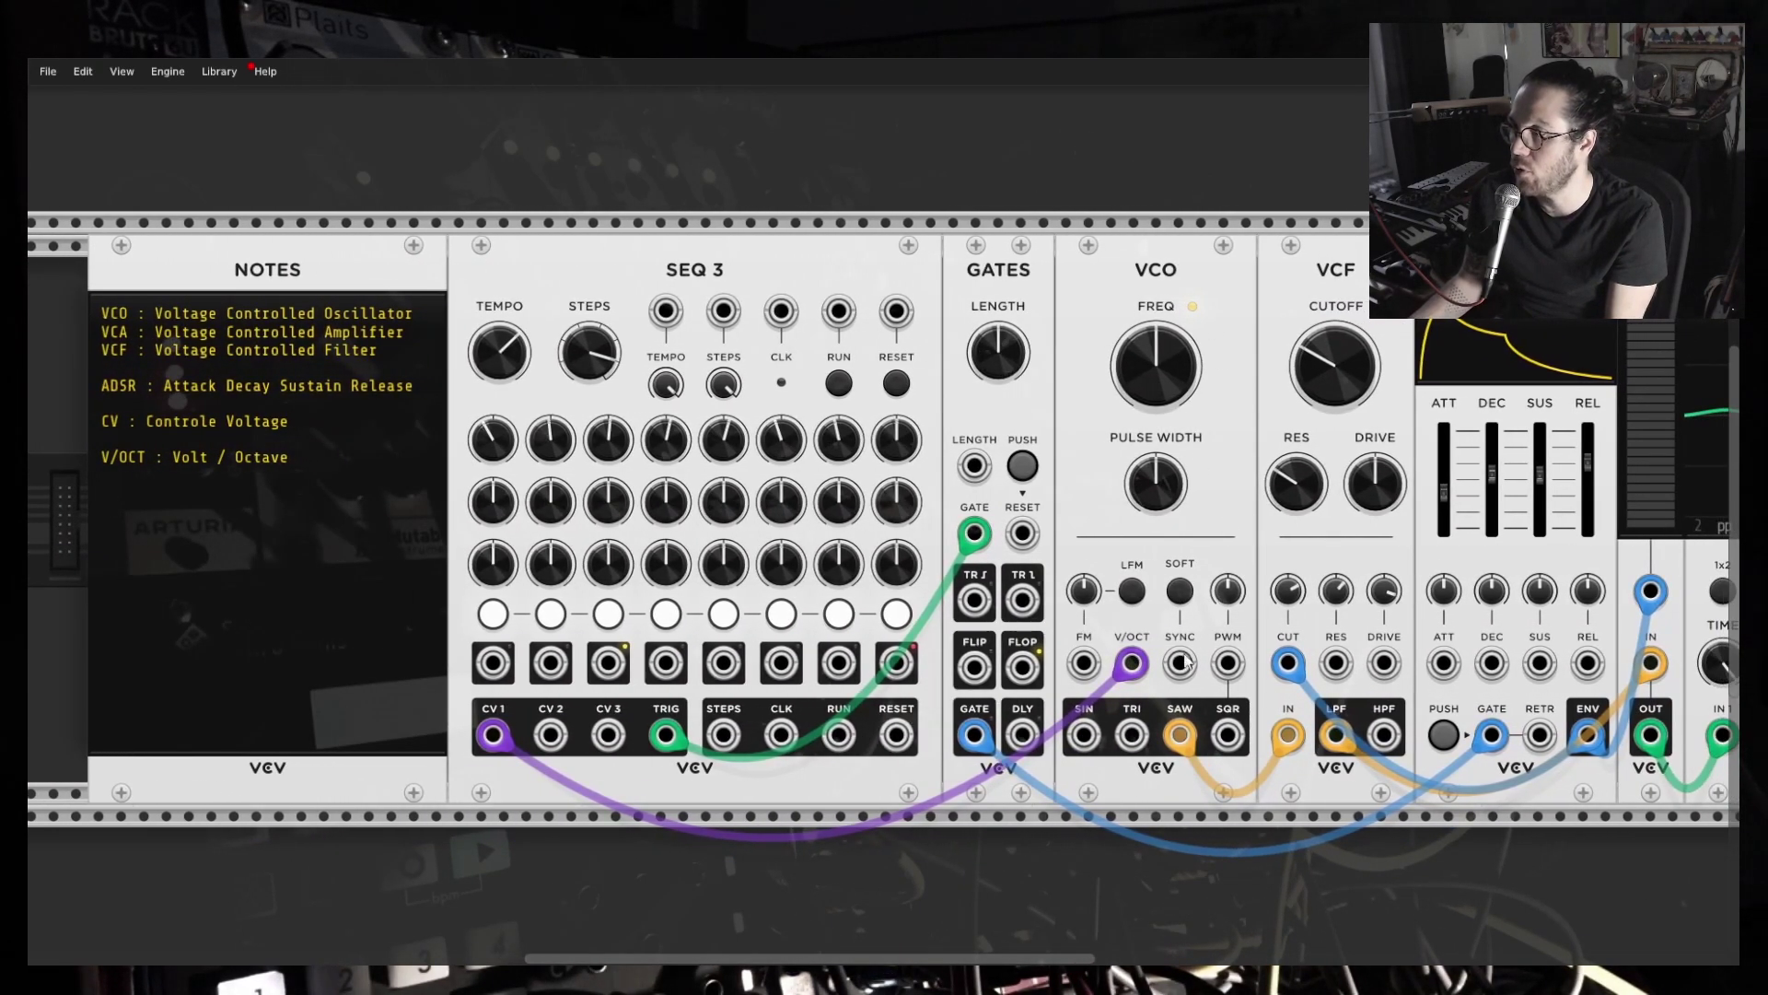
scroll(1196, 868, "down", 3)
scroll(1188, 772, "up", 4)
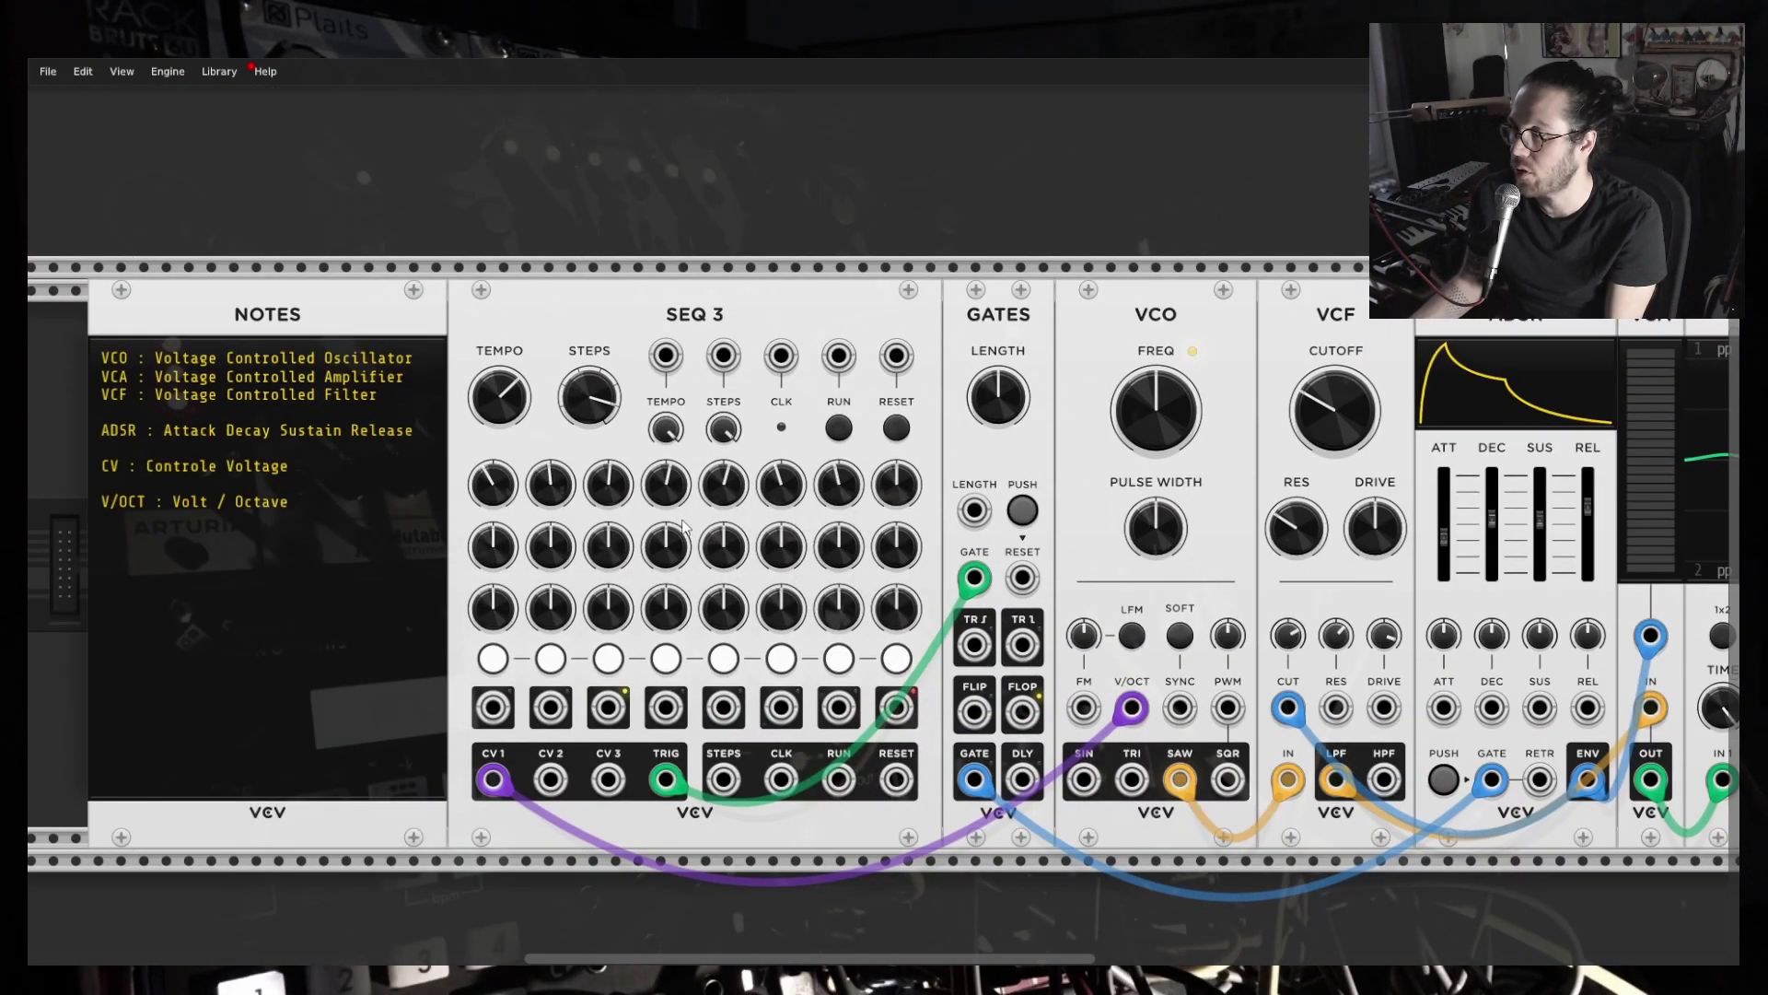
scroll(1016, 691, "up", 1)
scroll(949, 798, "down", 1)
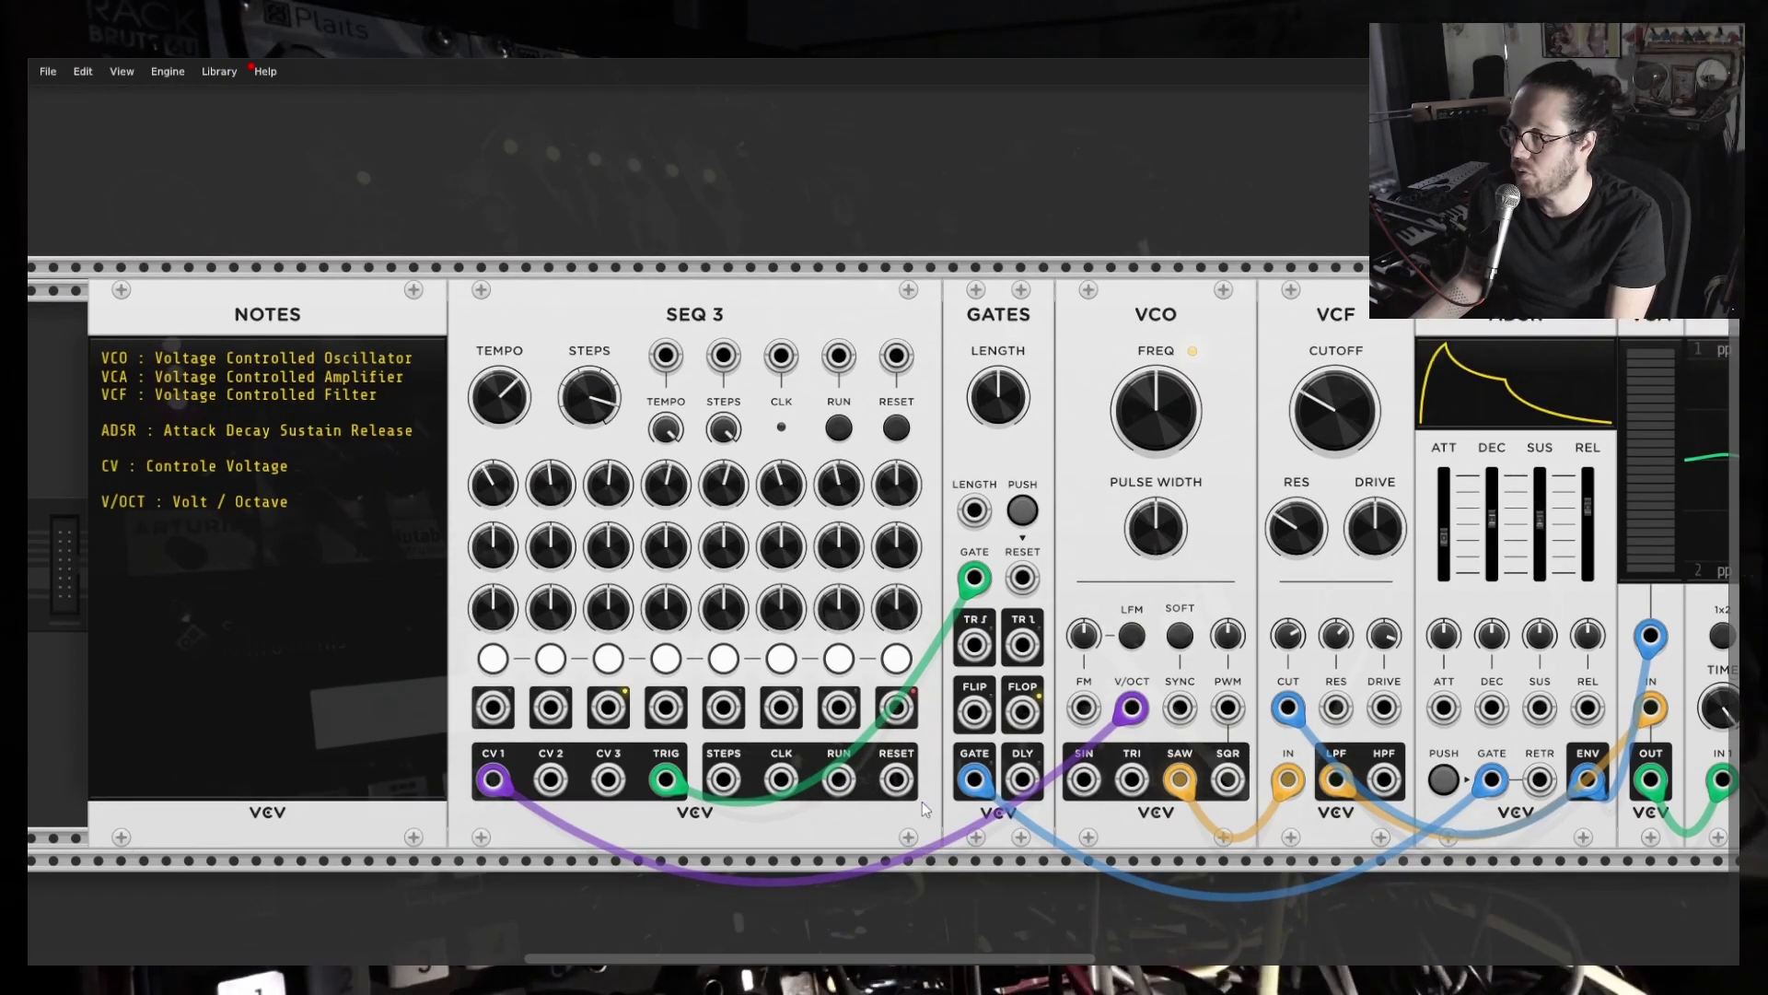
mouse_move(950, 957)
left_mouse_down()
mouse_move(982, 957)
mouse_move(949, 957)
left_mouse_up()
scroll(955, 905, "down", 1)
scroll(954, 905, "right", 1)
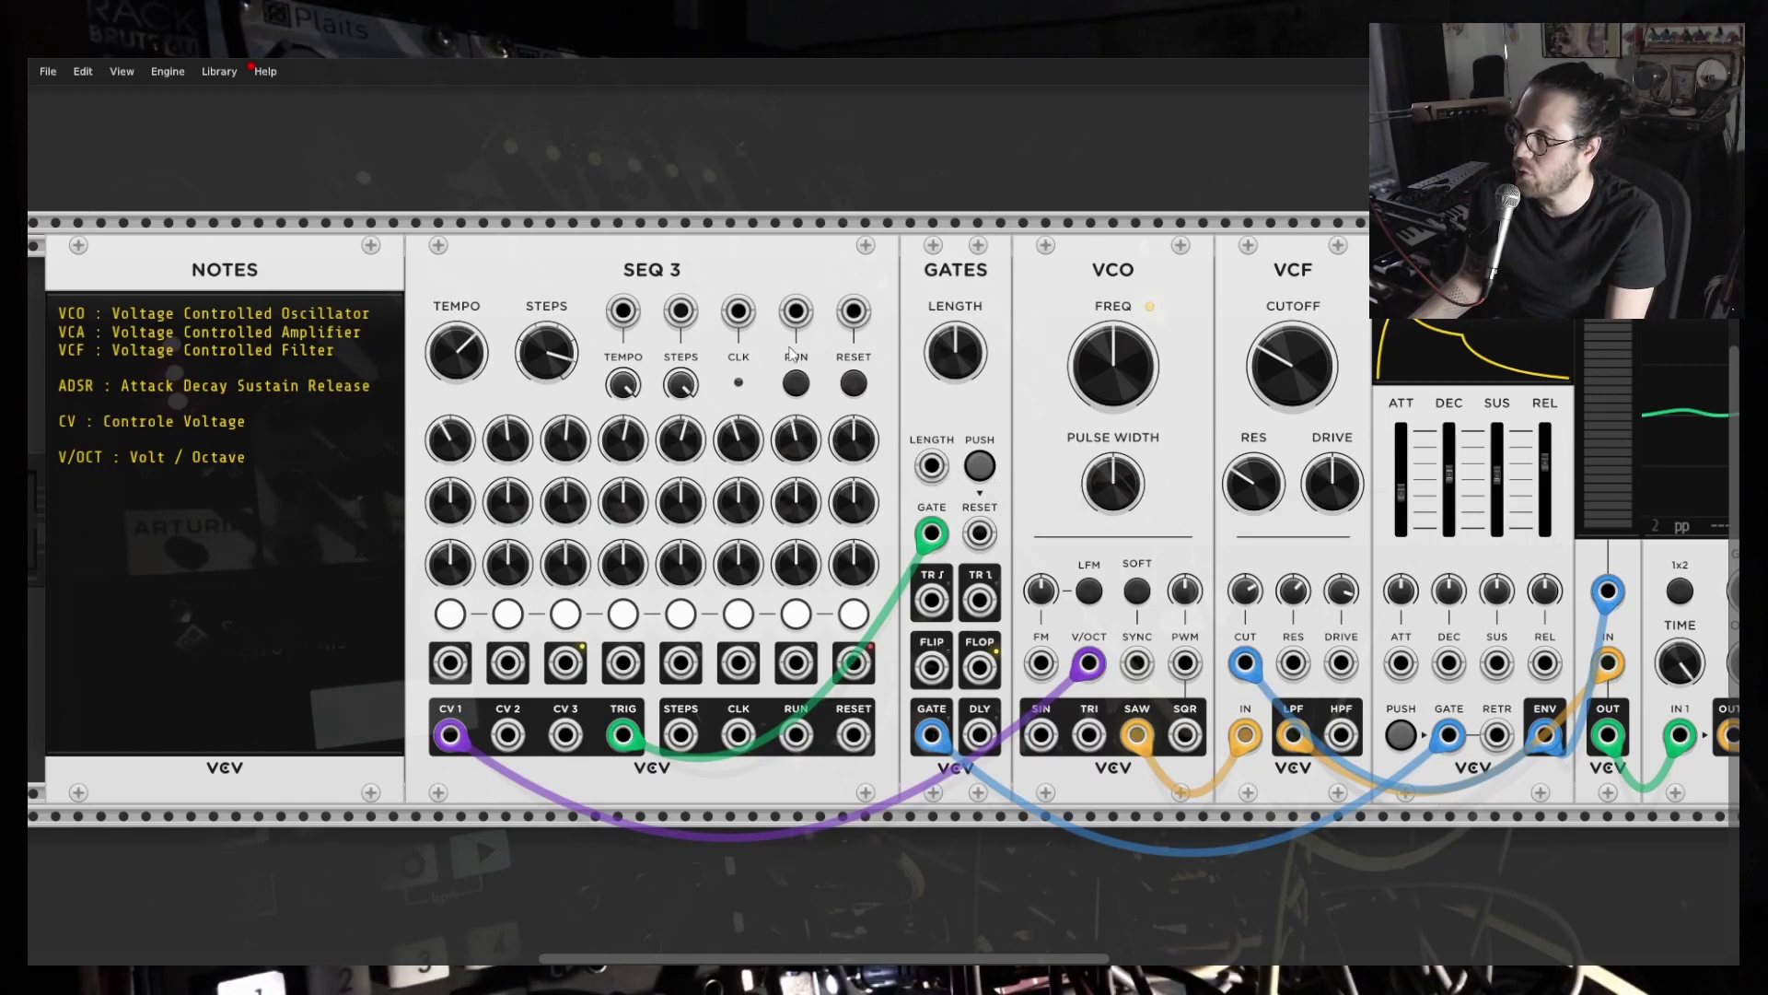
left_click(796, 383)
mouse_move(1292, 368)
left_mouse_down()
mouse_move(1292, 389)
mouse_move(1292, 373)
left_mouse_up()
left_click(796, 383)
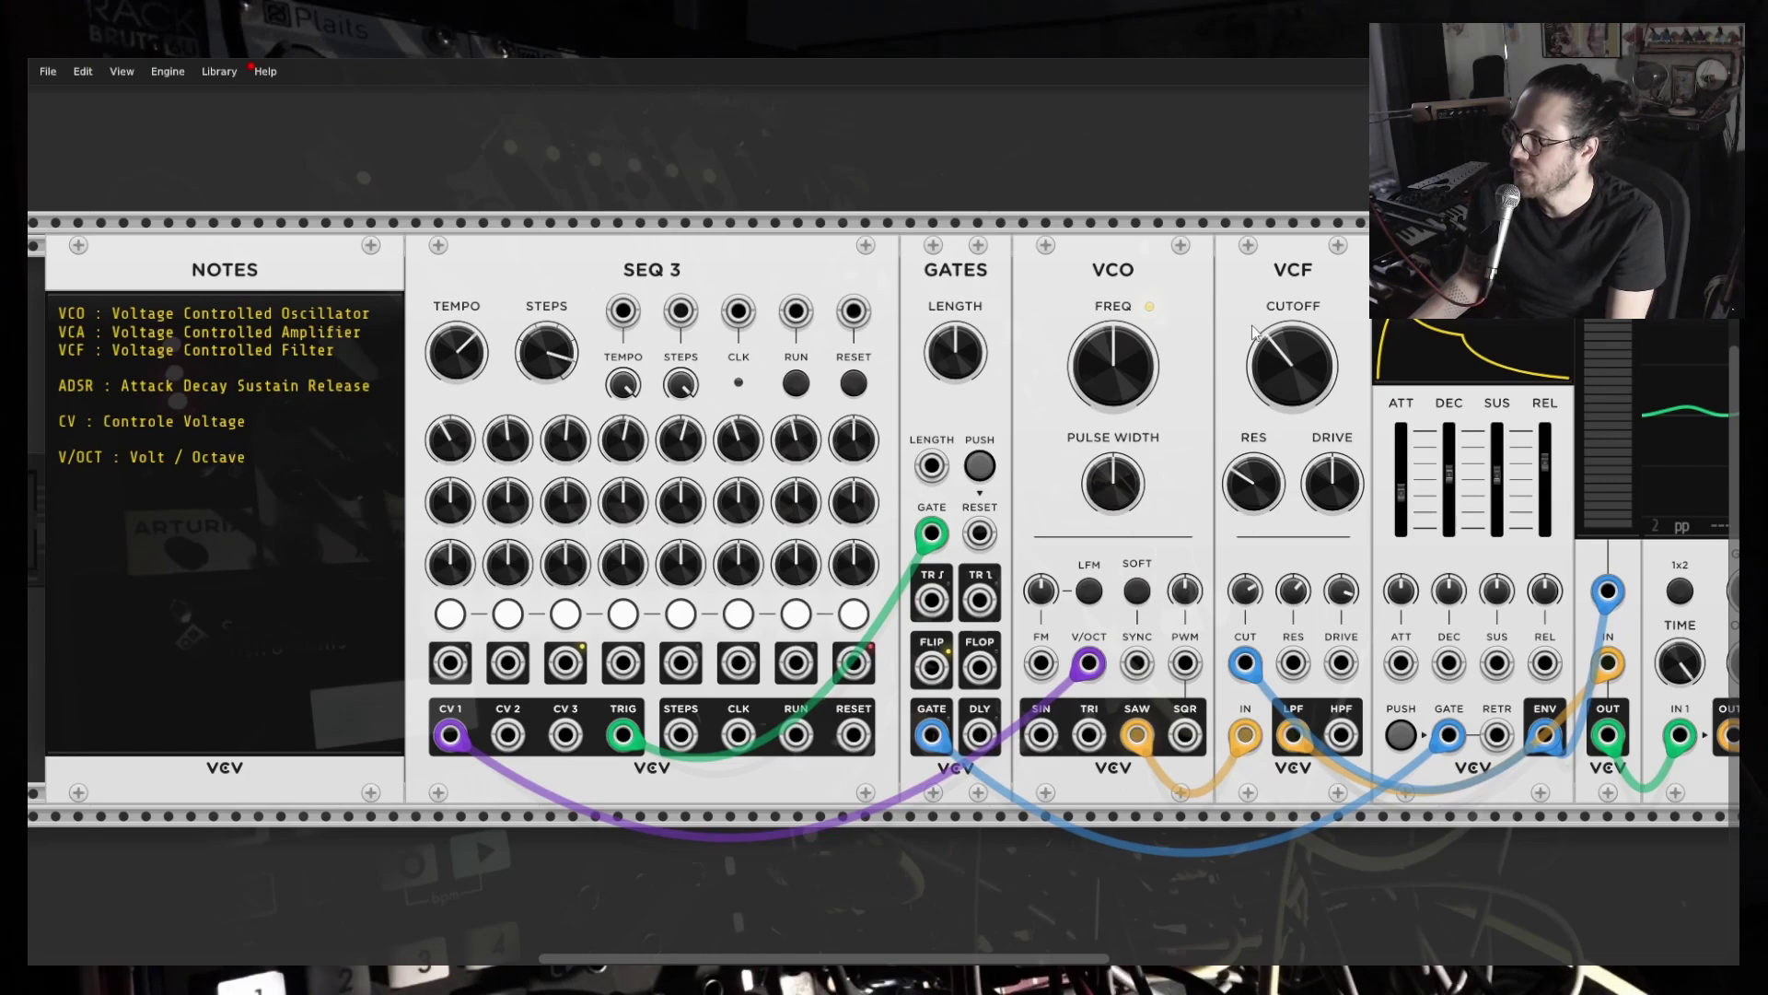
Unplug the envelope cable from the VCF cutoff input, raise the cutoff by hand while the sequence plays, and stop the sequencer.
left_click_drag(1245, 662, 1152, 553)
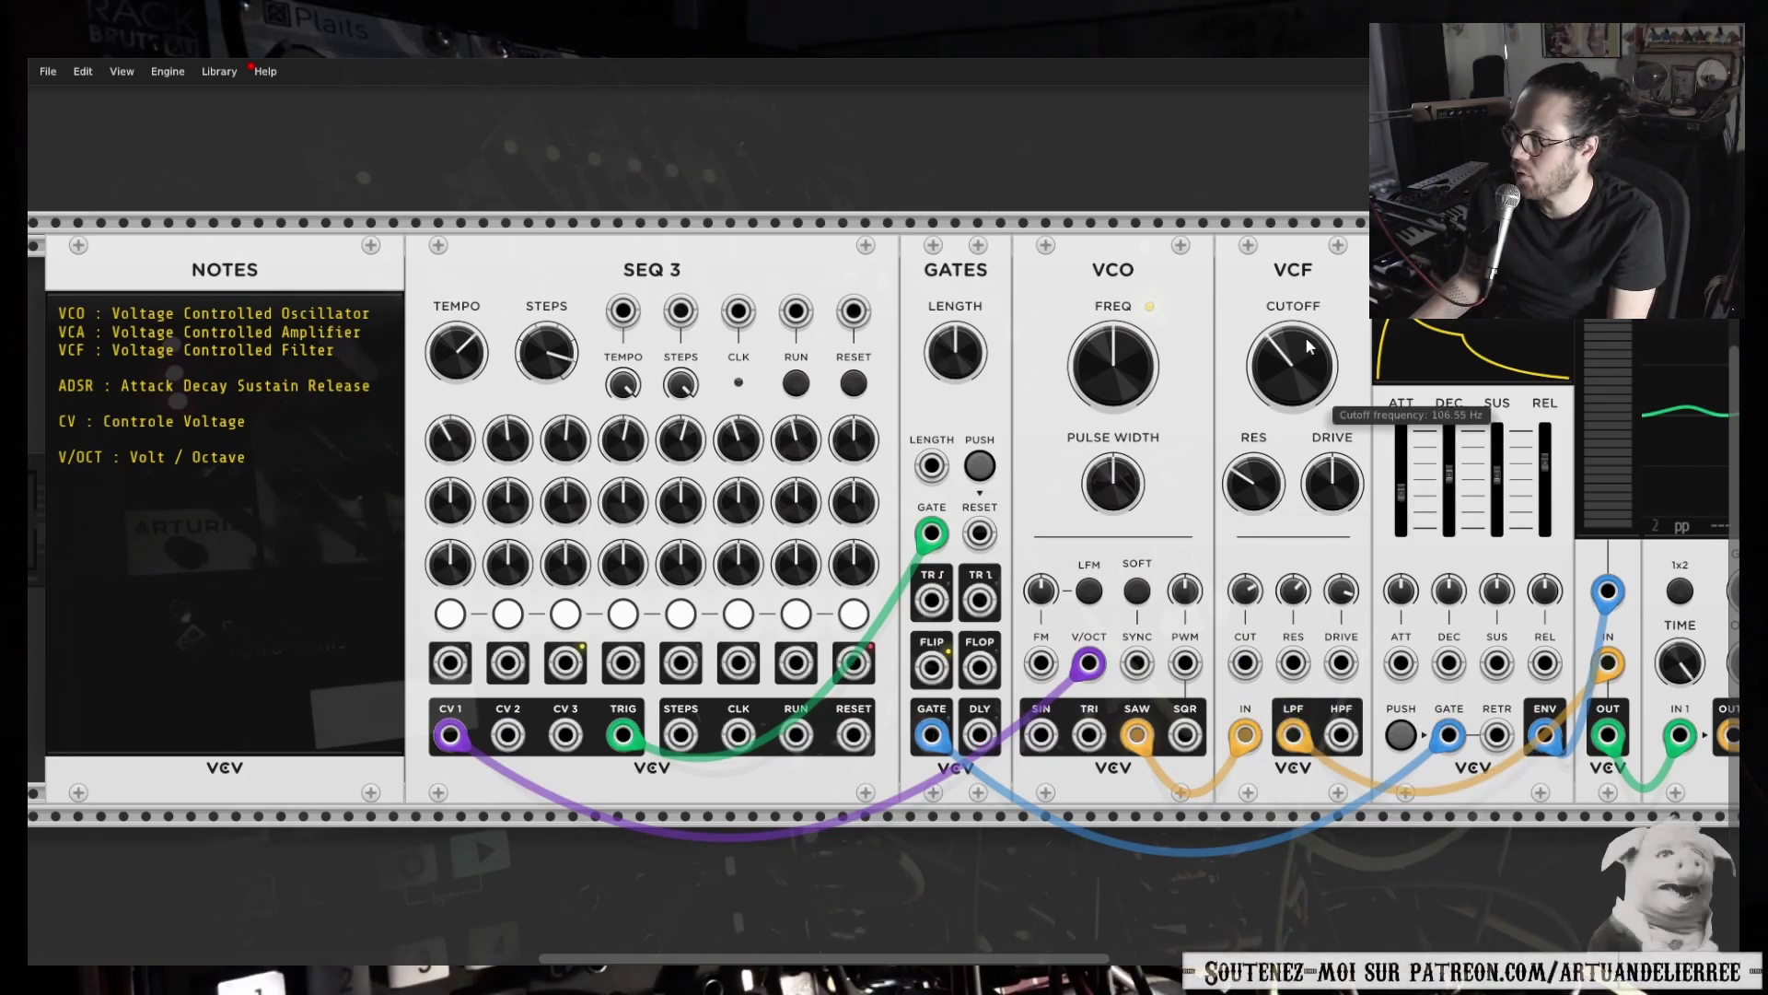
left_click(797, 382)
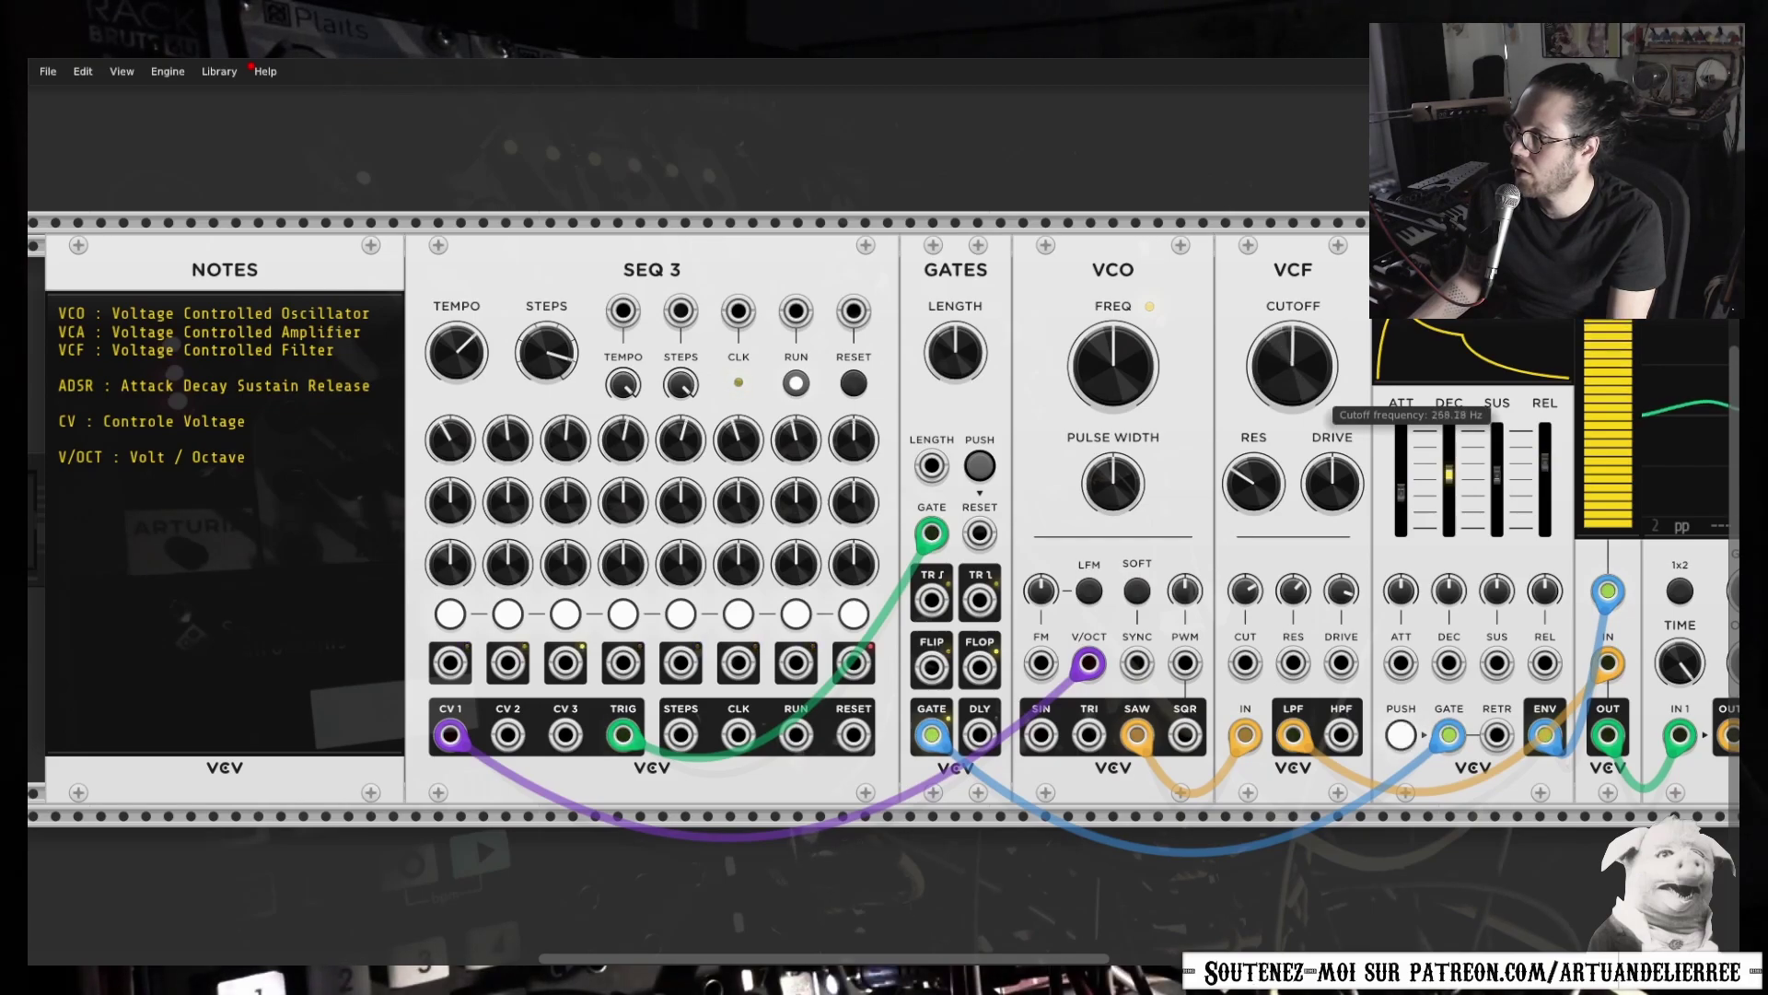
left_click_drag(1293, 367, 1293, 281)
left_click(796, 383)
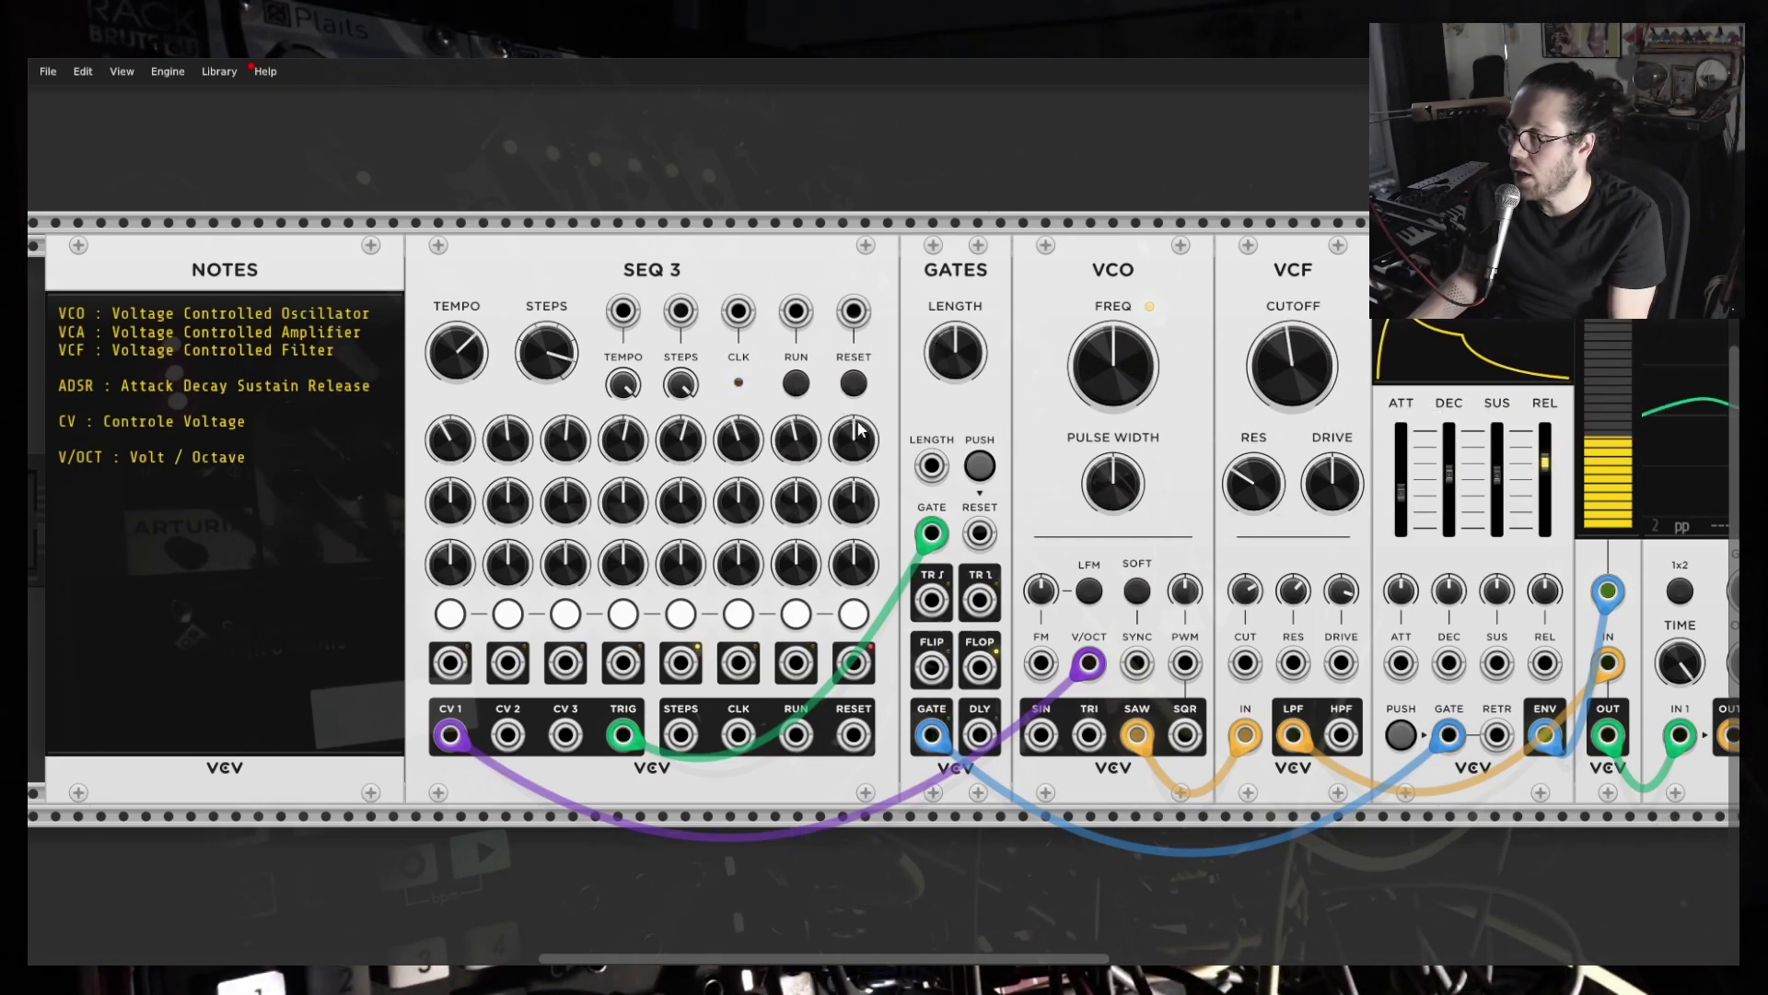
scroll(1253, 682, "down", 2)
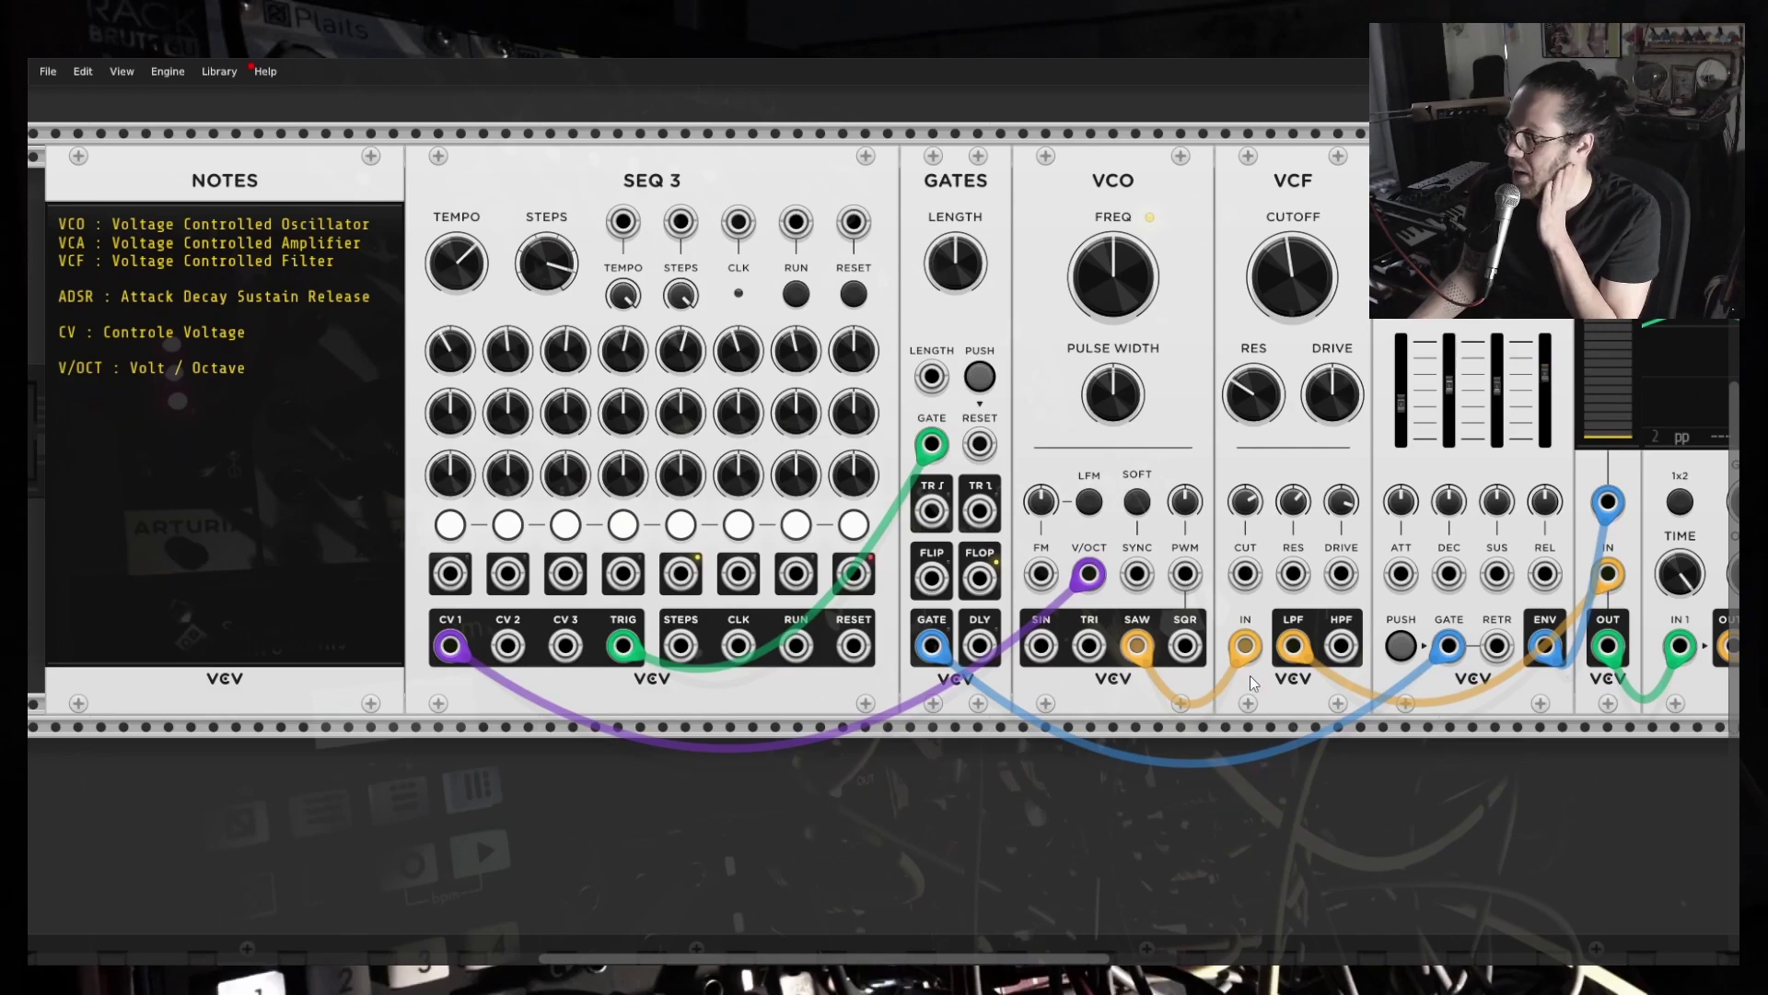
Add the line "LFO : Low Frequency Oscillator" to the notes, separated by a blank line below the V/OCT entry.
scroll(1446, 495, "up", 3)
scroll(1446, 494, "down", 3)
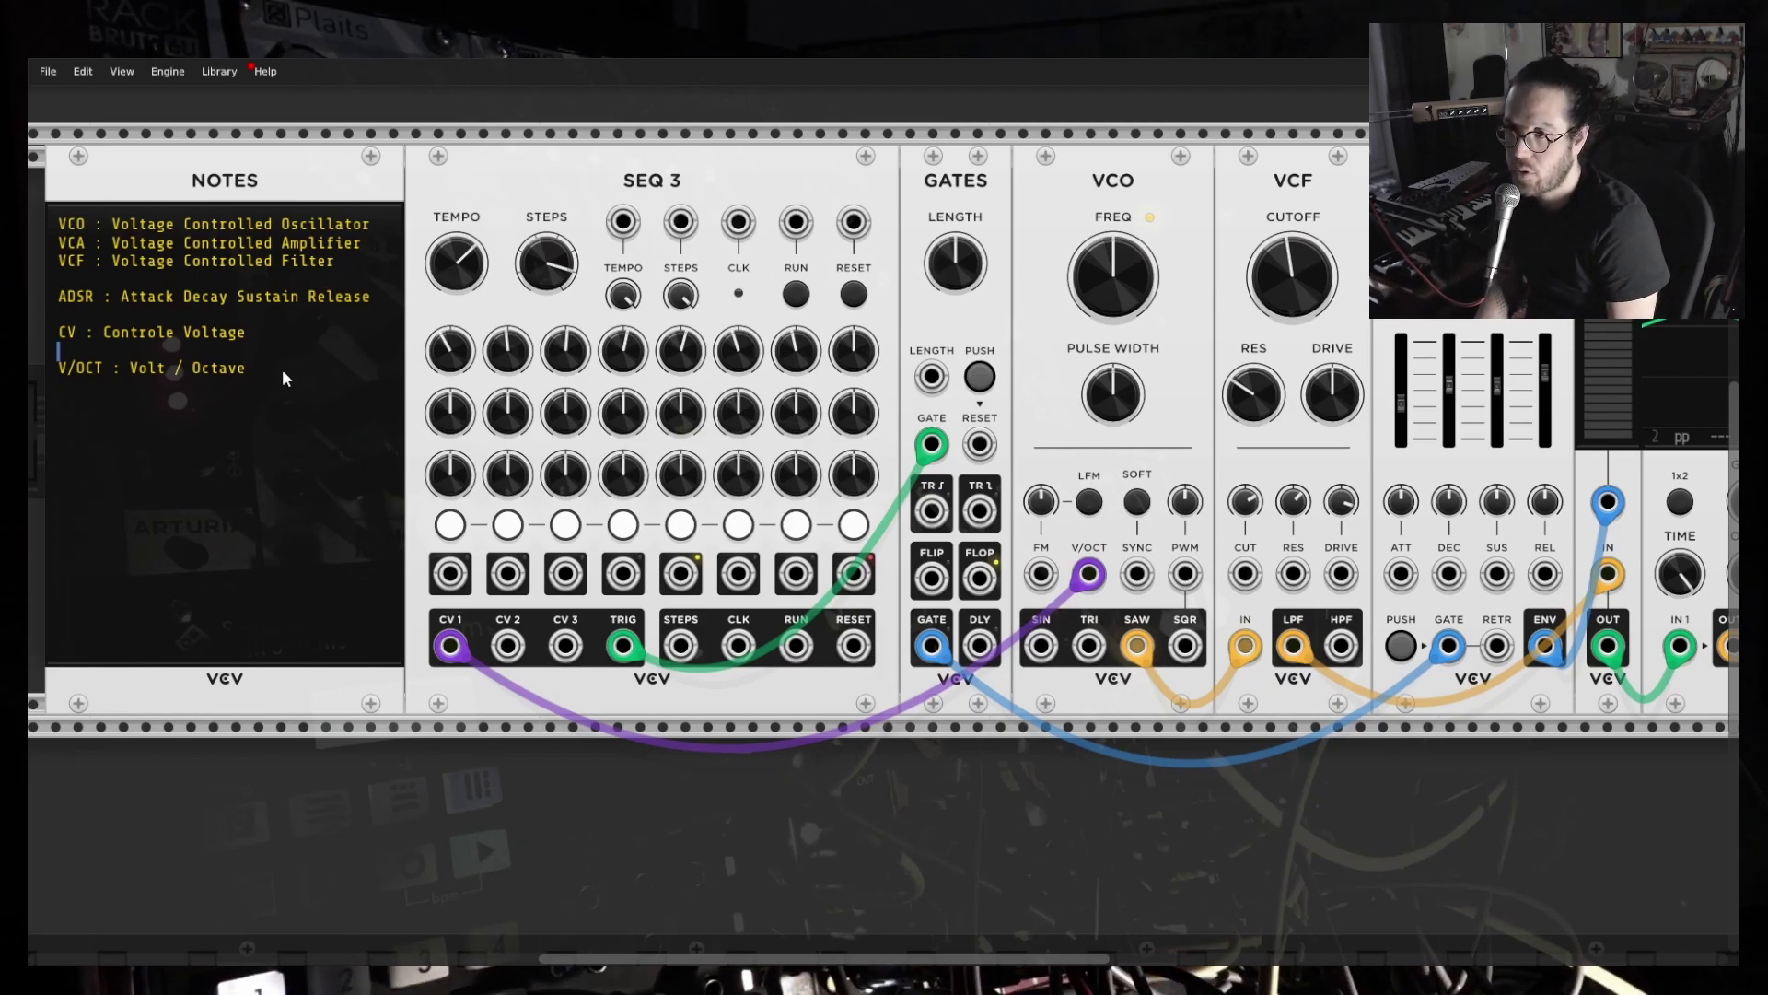
key("Down")
key("Right")
key("Right")
key("Right")
key("Right")
key("Right")
key("Right")
key("Right")
key("Right")
key("Right")
key("Right")
key("Right")
key("Right")
key("Right")
key("Right")
key("Right")
key("Right")
key("Right")
key("Right")
key("Right")
key("Right")
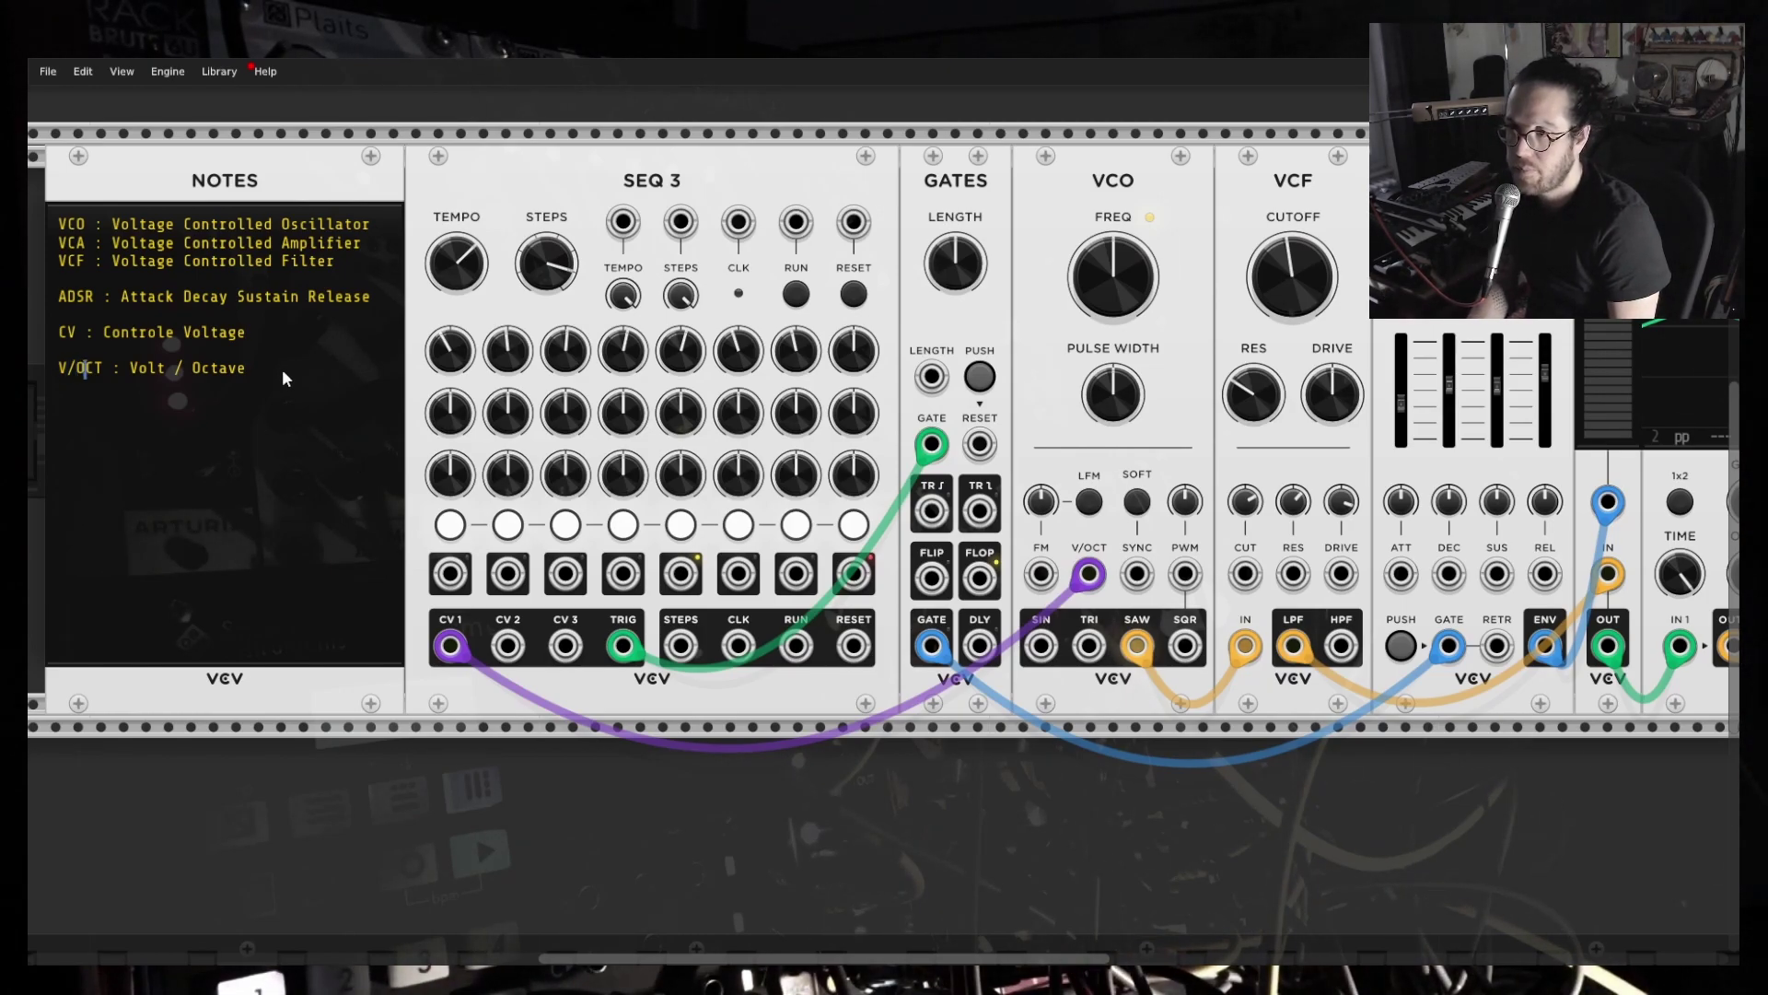
key("Return")
key("Return")
type("LFO : L")
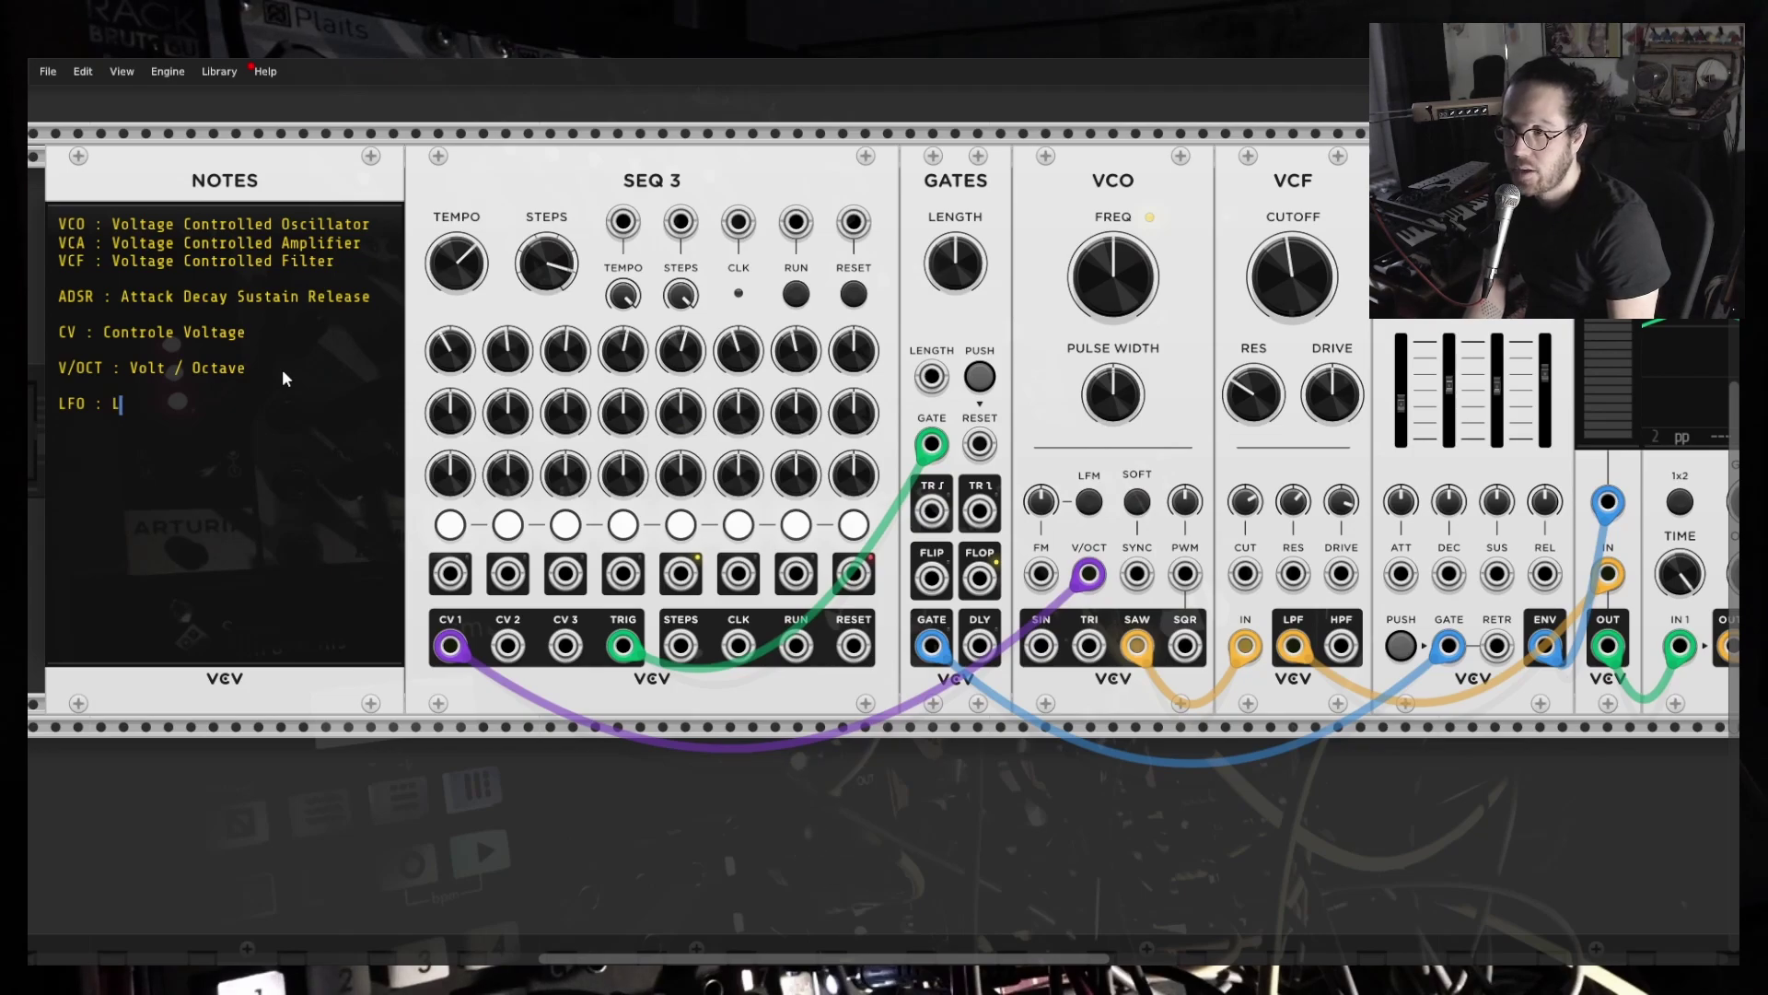
type("ow Frequency")
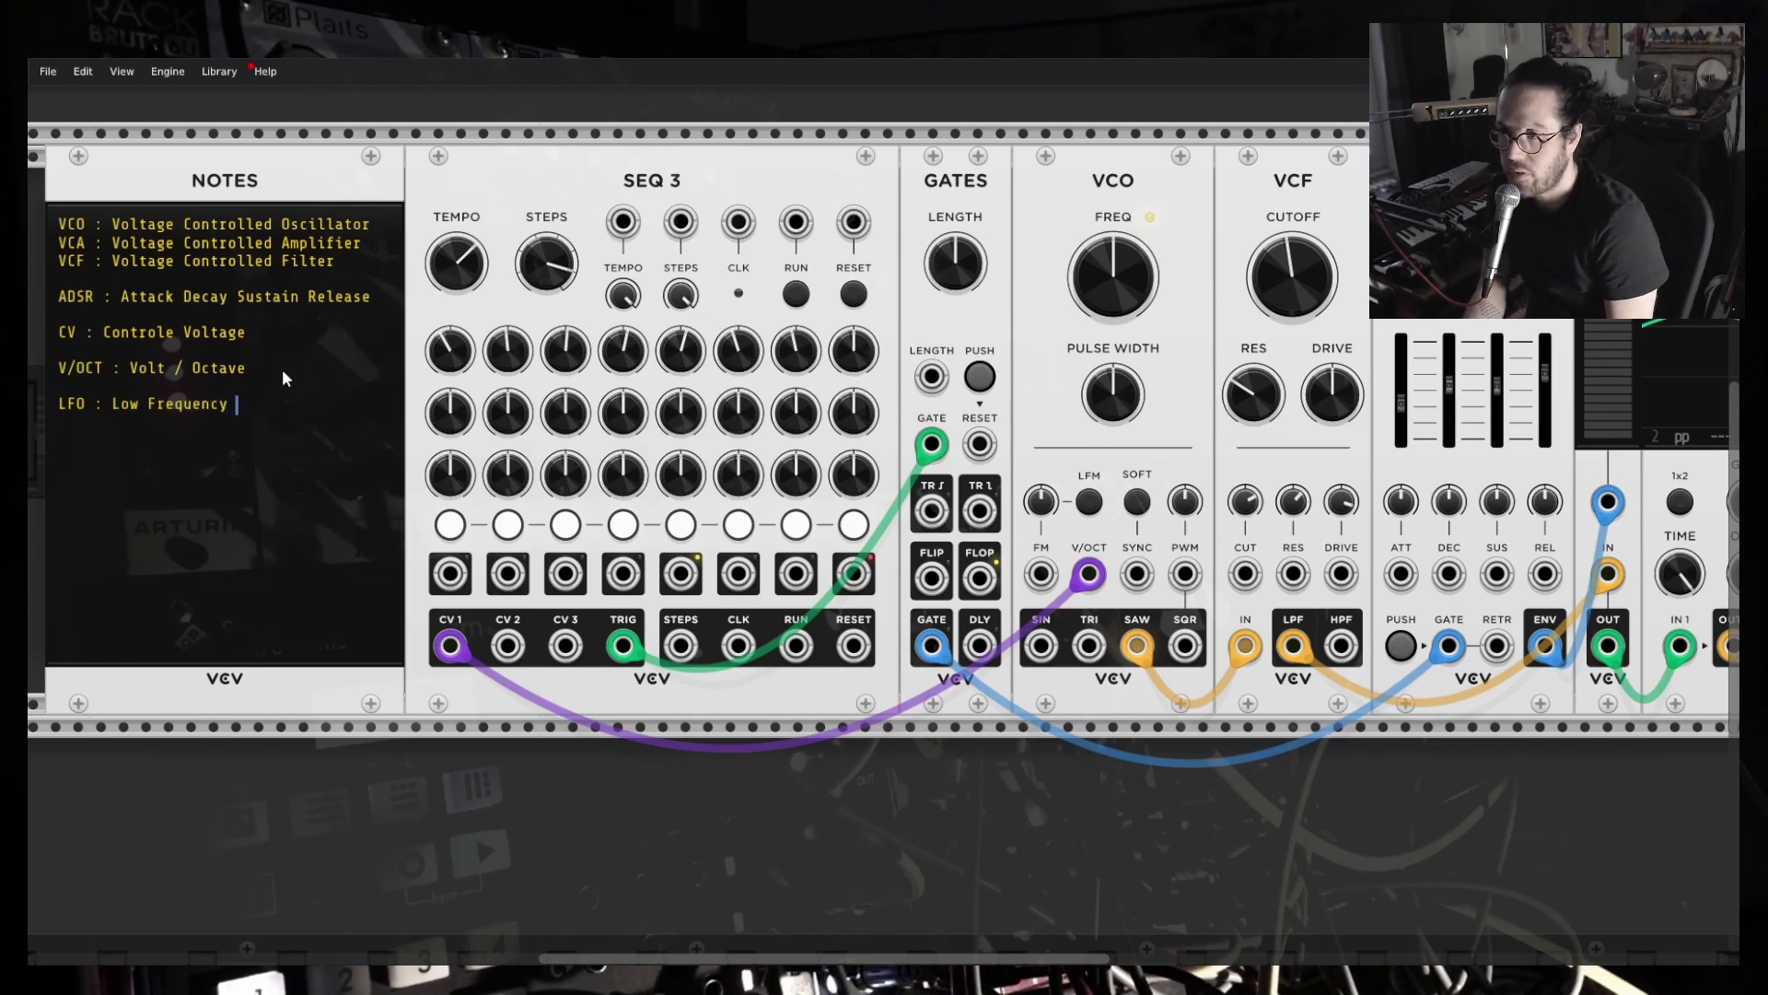
type(" Oscillator")
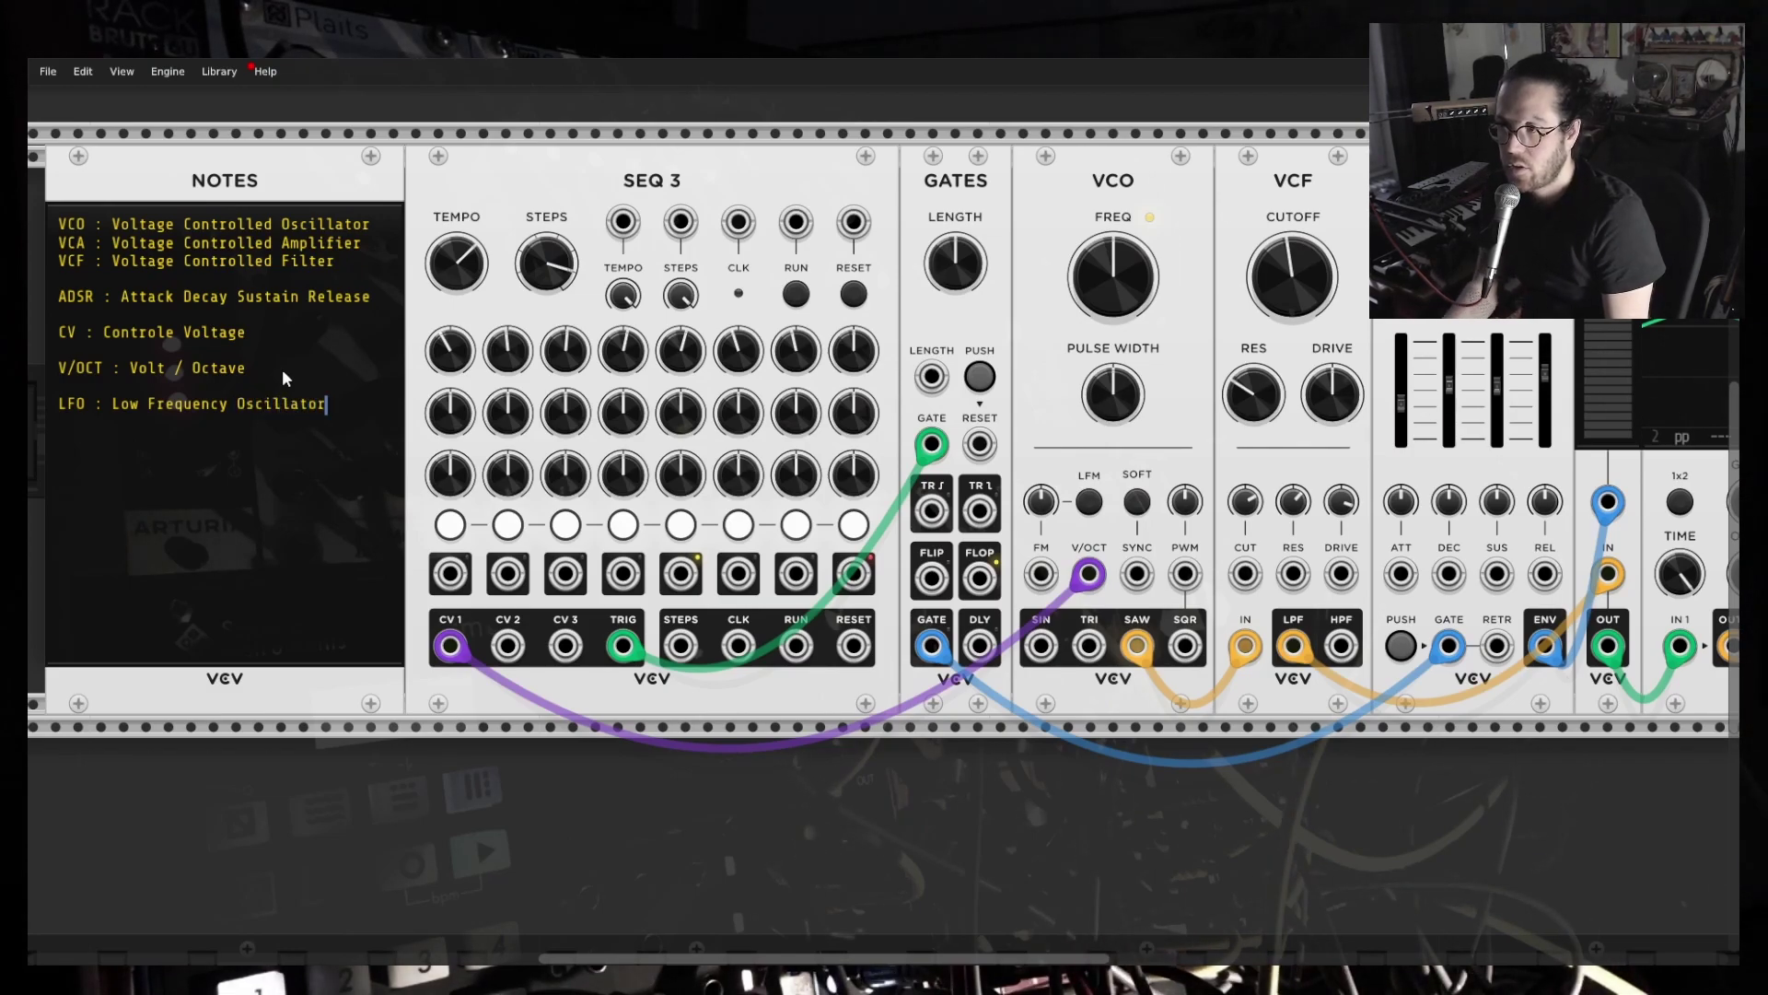
Search the module browser for "lfo" and add the VCV LFO module in the row below the sequencer.
right_click(600, 887)
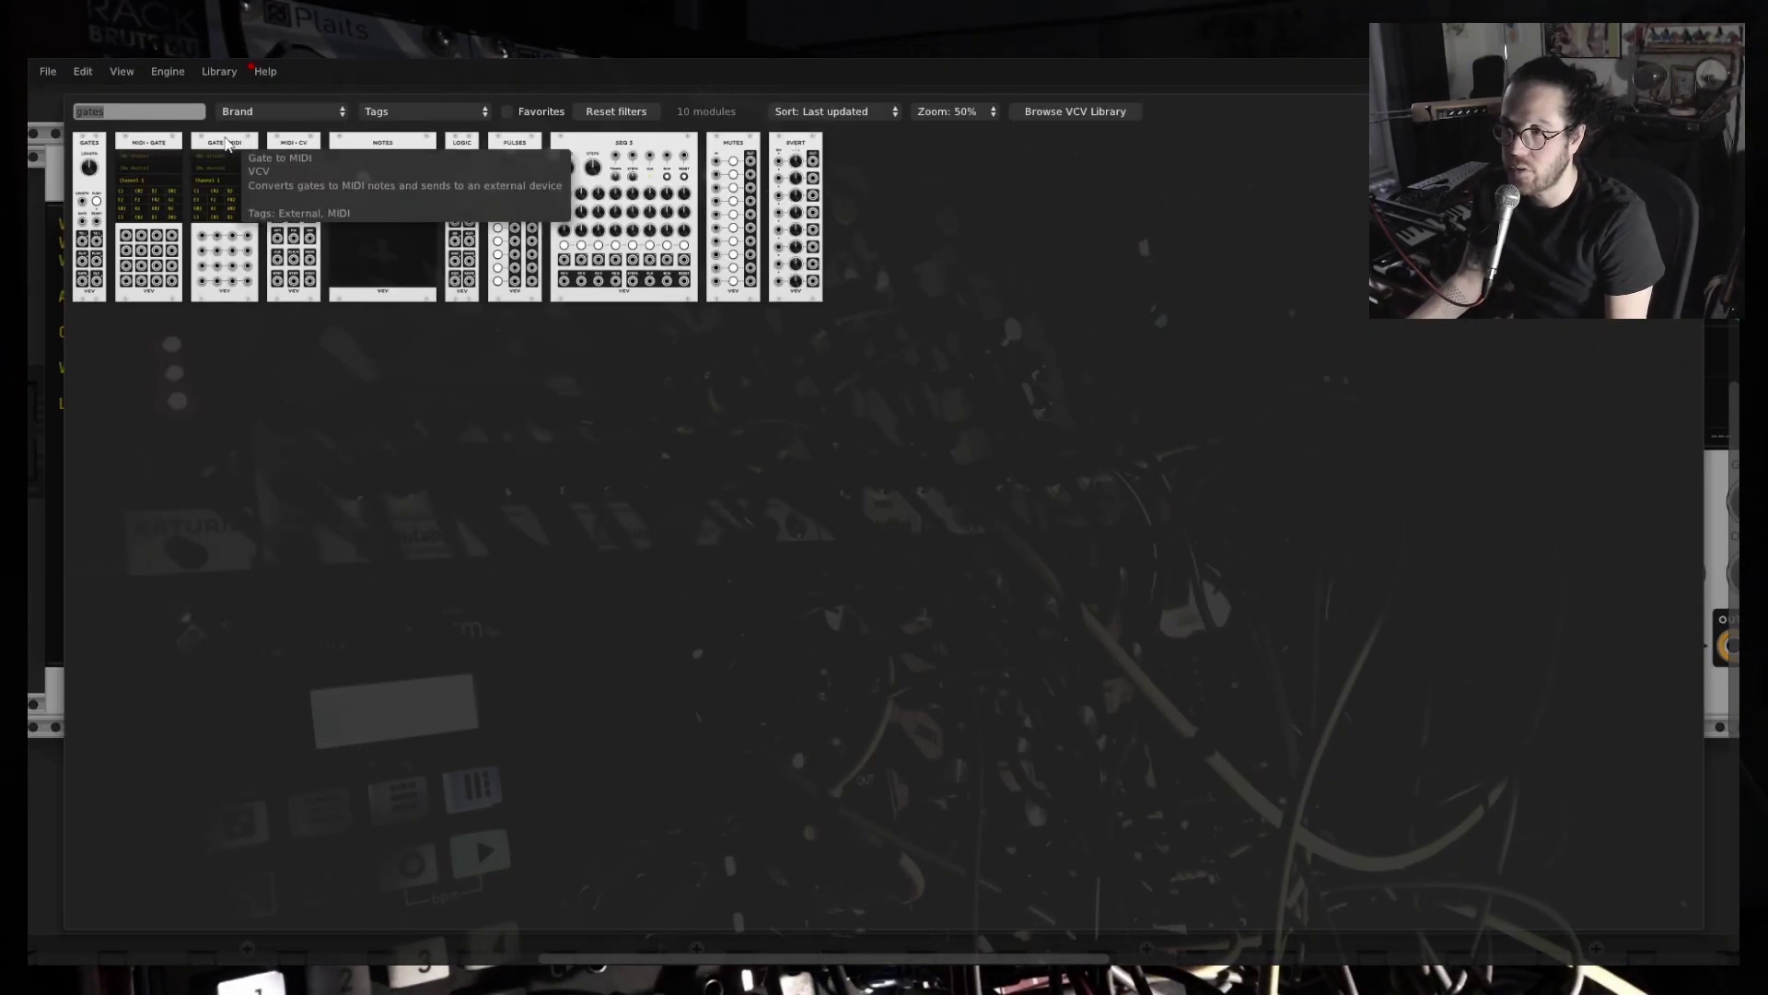
type("lfo")
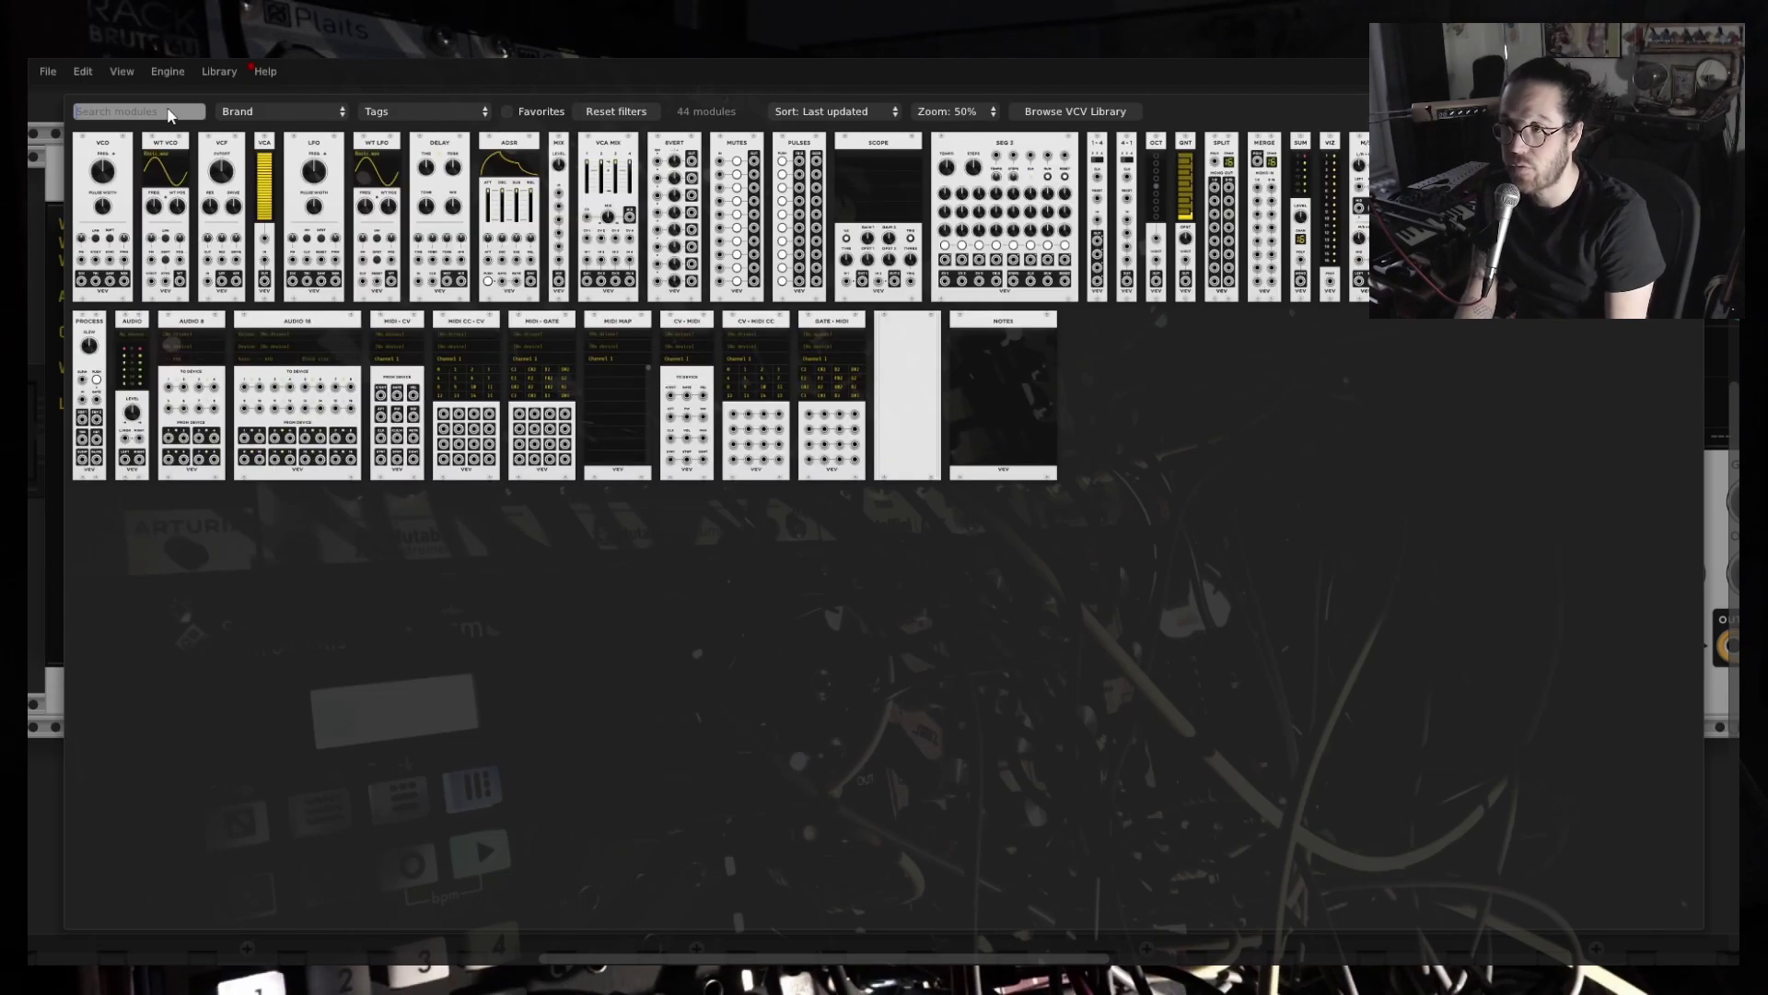
left_click(89, 229)
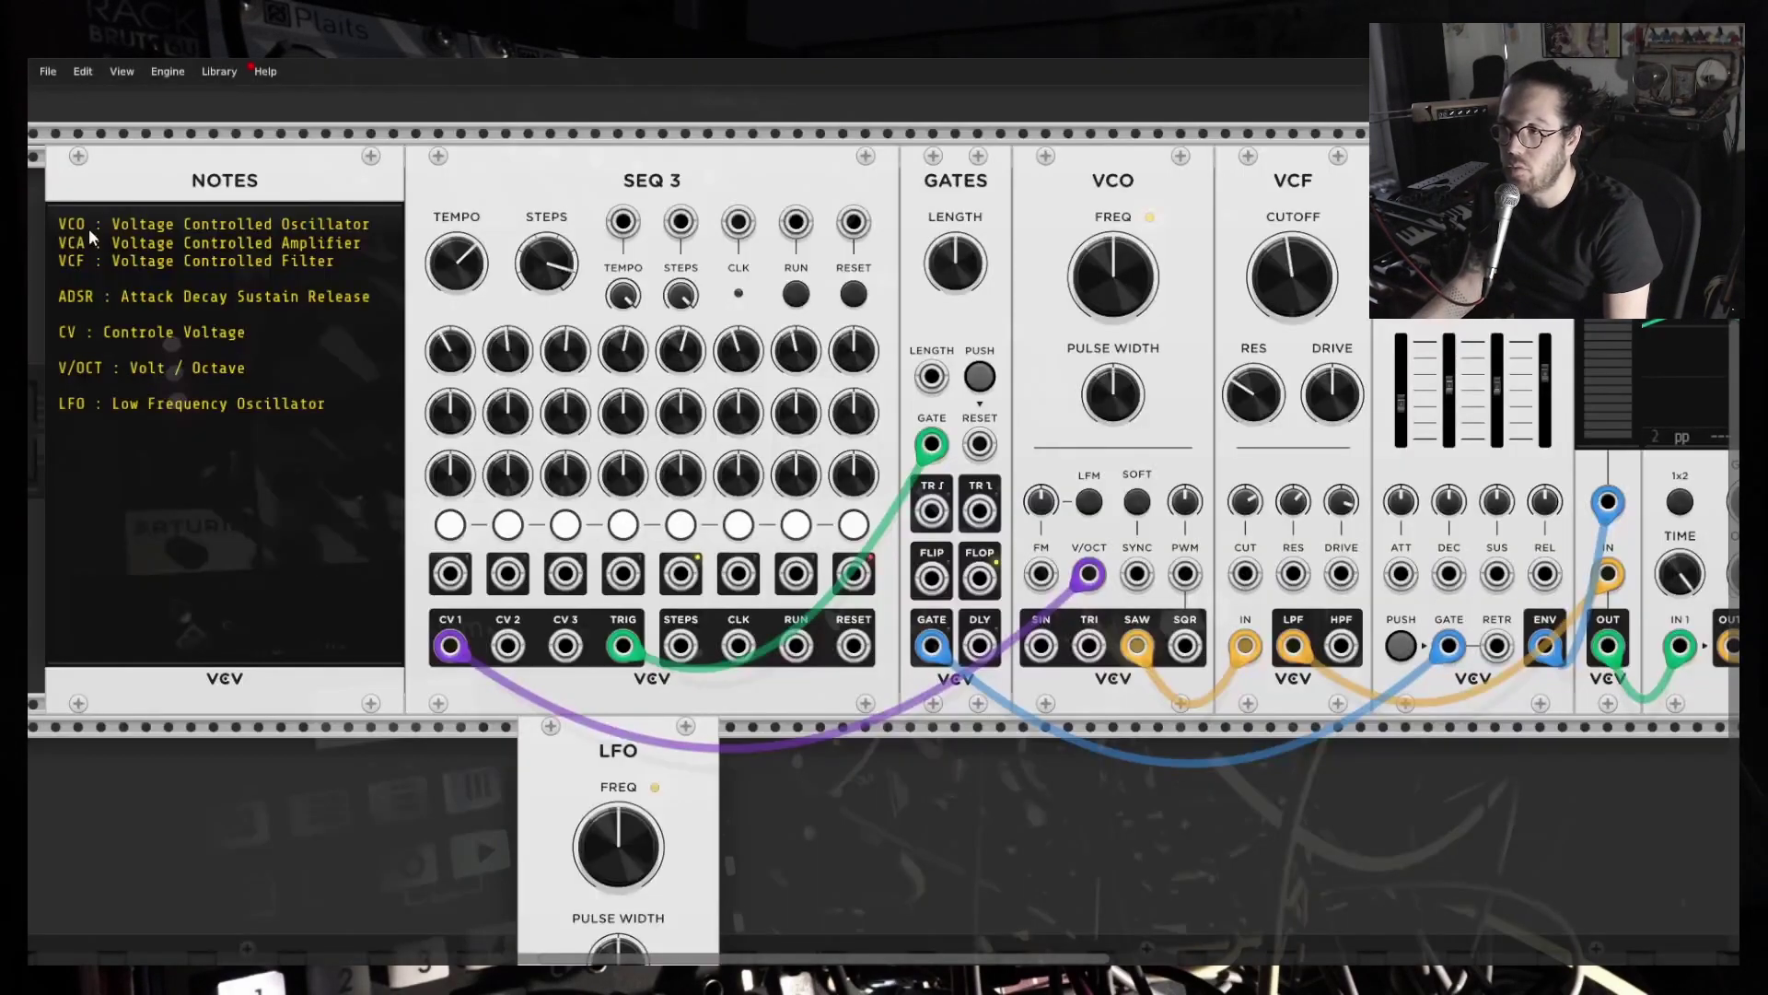
Move the LFO module along the second row so it sits directly beneath the VCO.
scroll(776, 632, "down", 3)
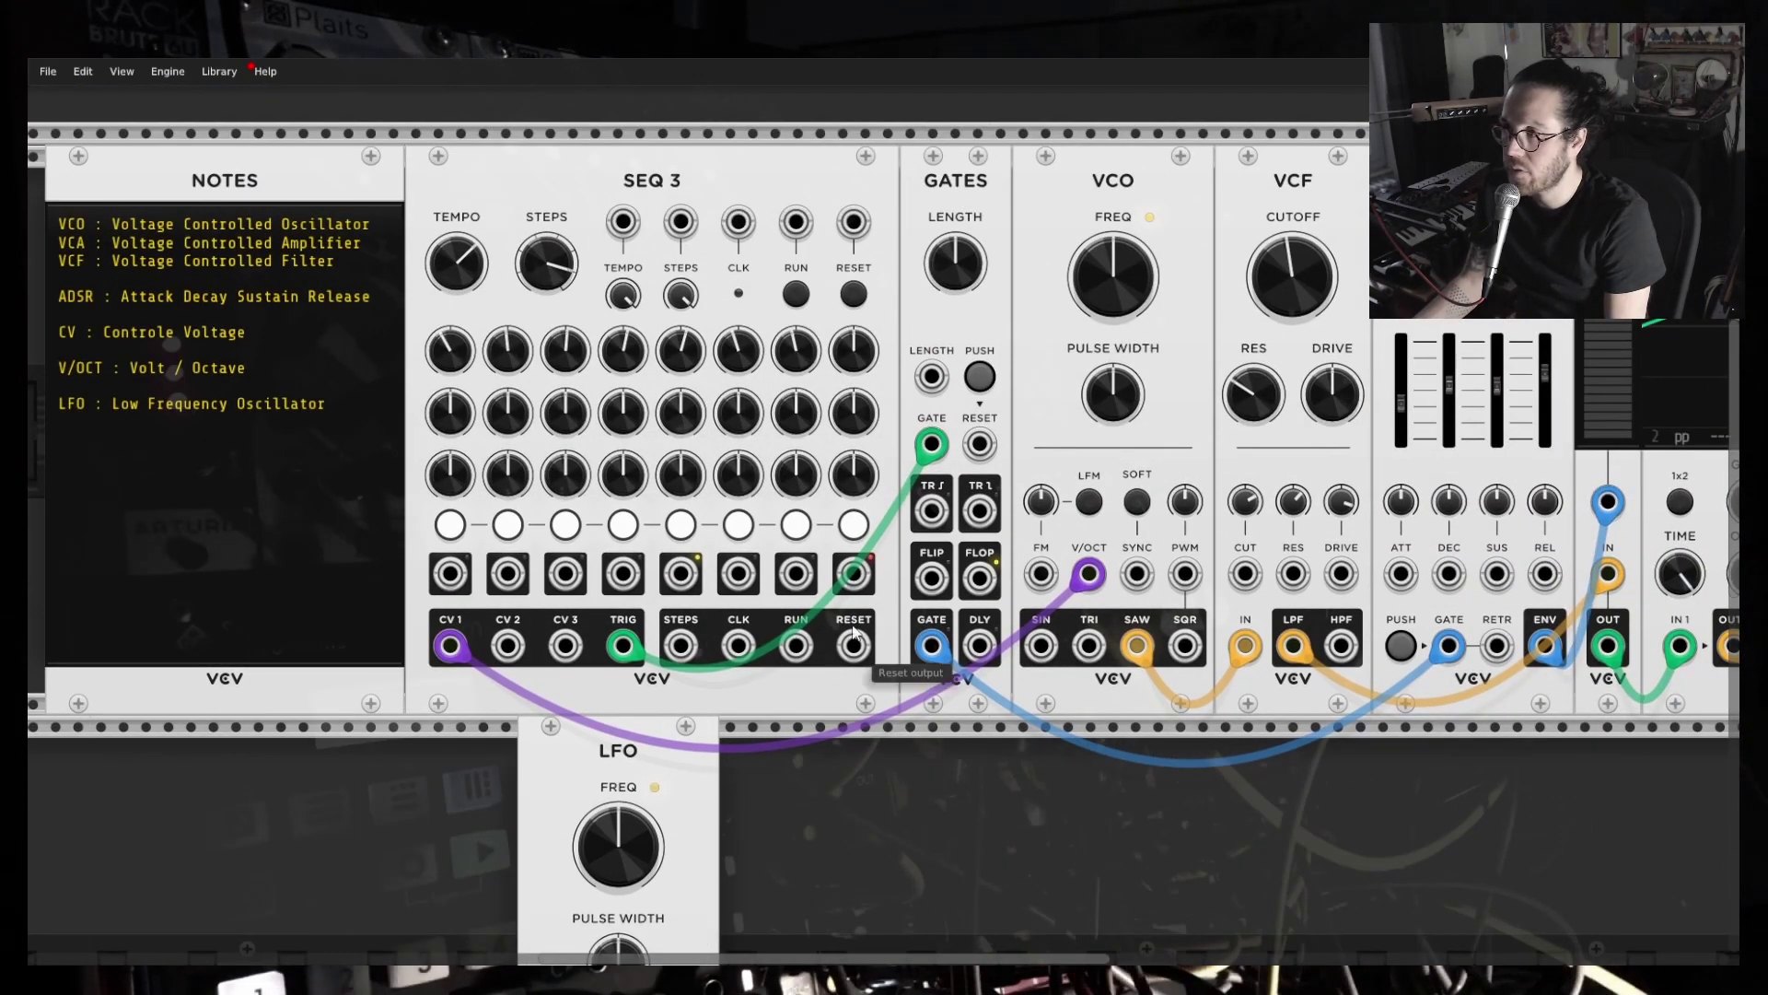
scroll(1014, 709, "down", 2)
scroll(1002, 767, "down", 5)
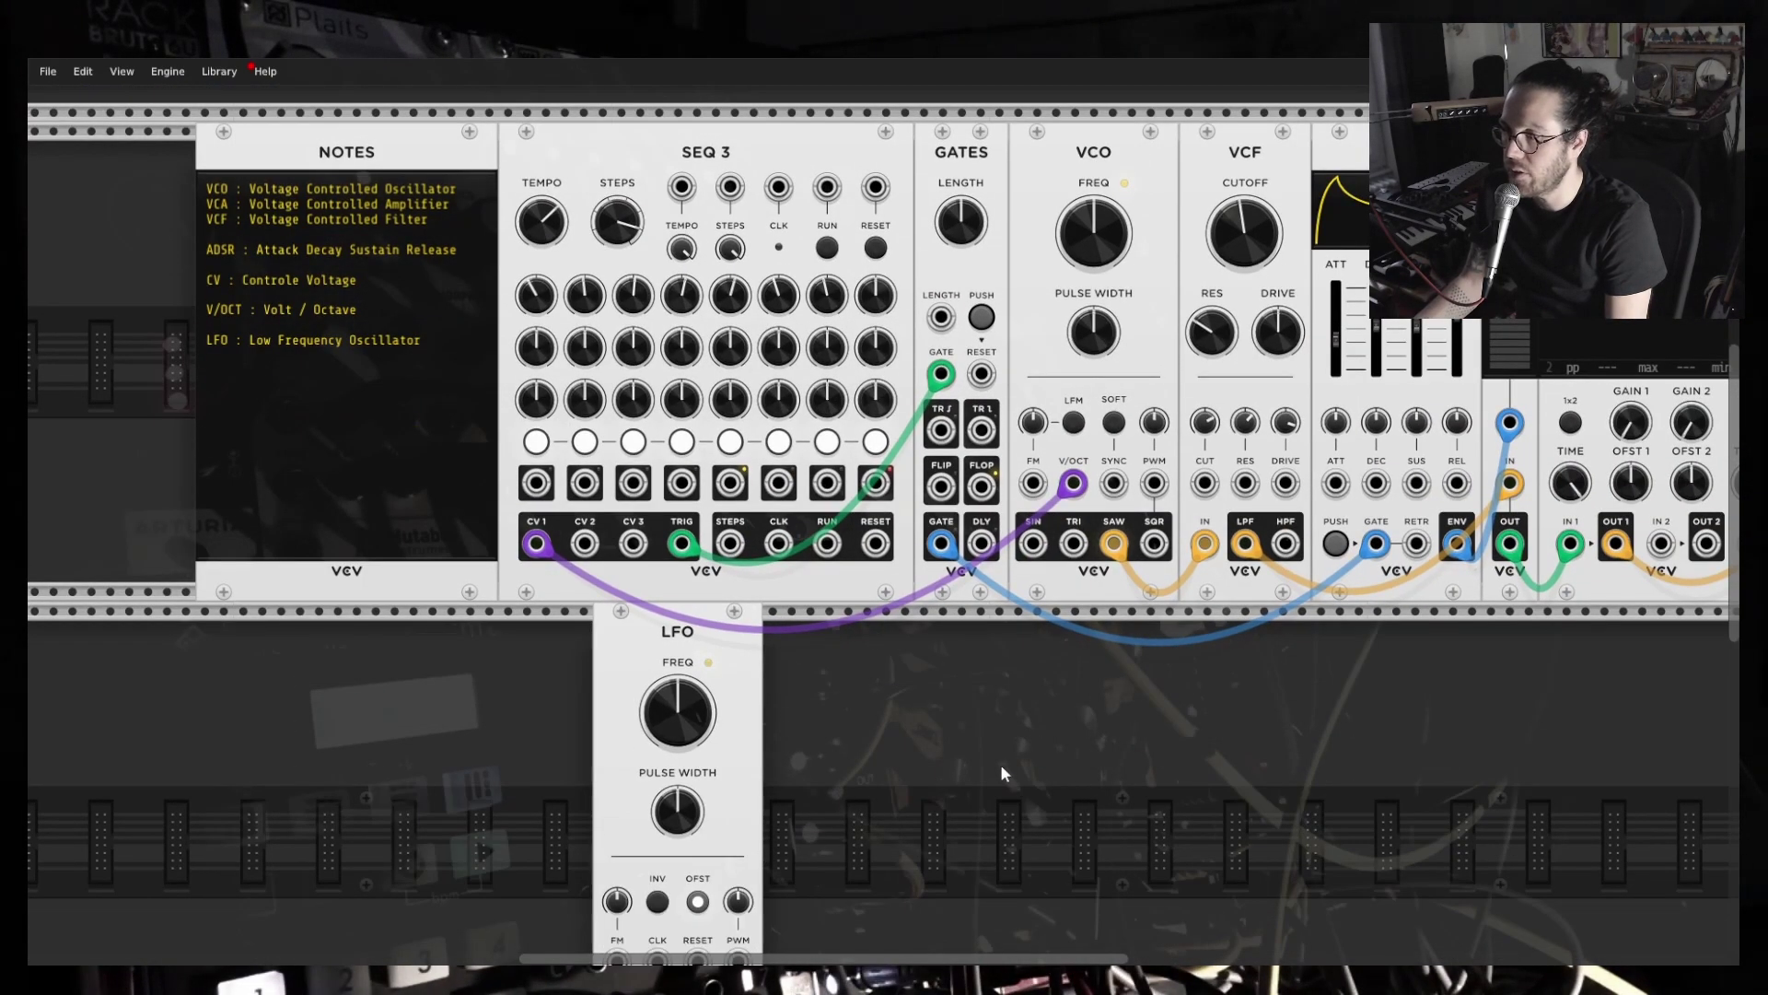
scroll(985, 759, "up", 4)
scroll(810, 747, "down", 1)
scroll(803, 745, "down", 1)
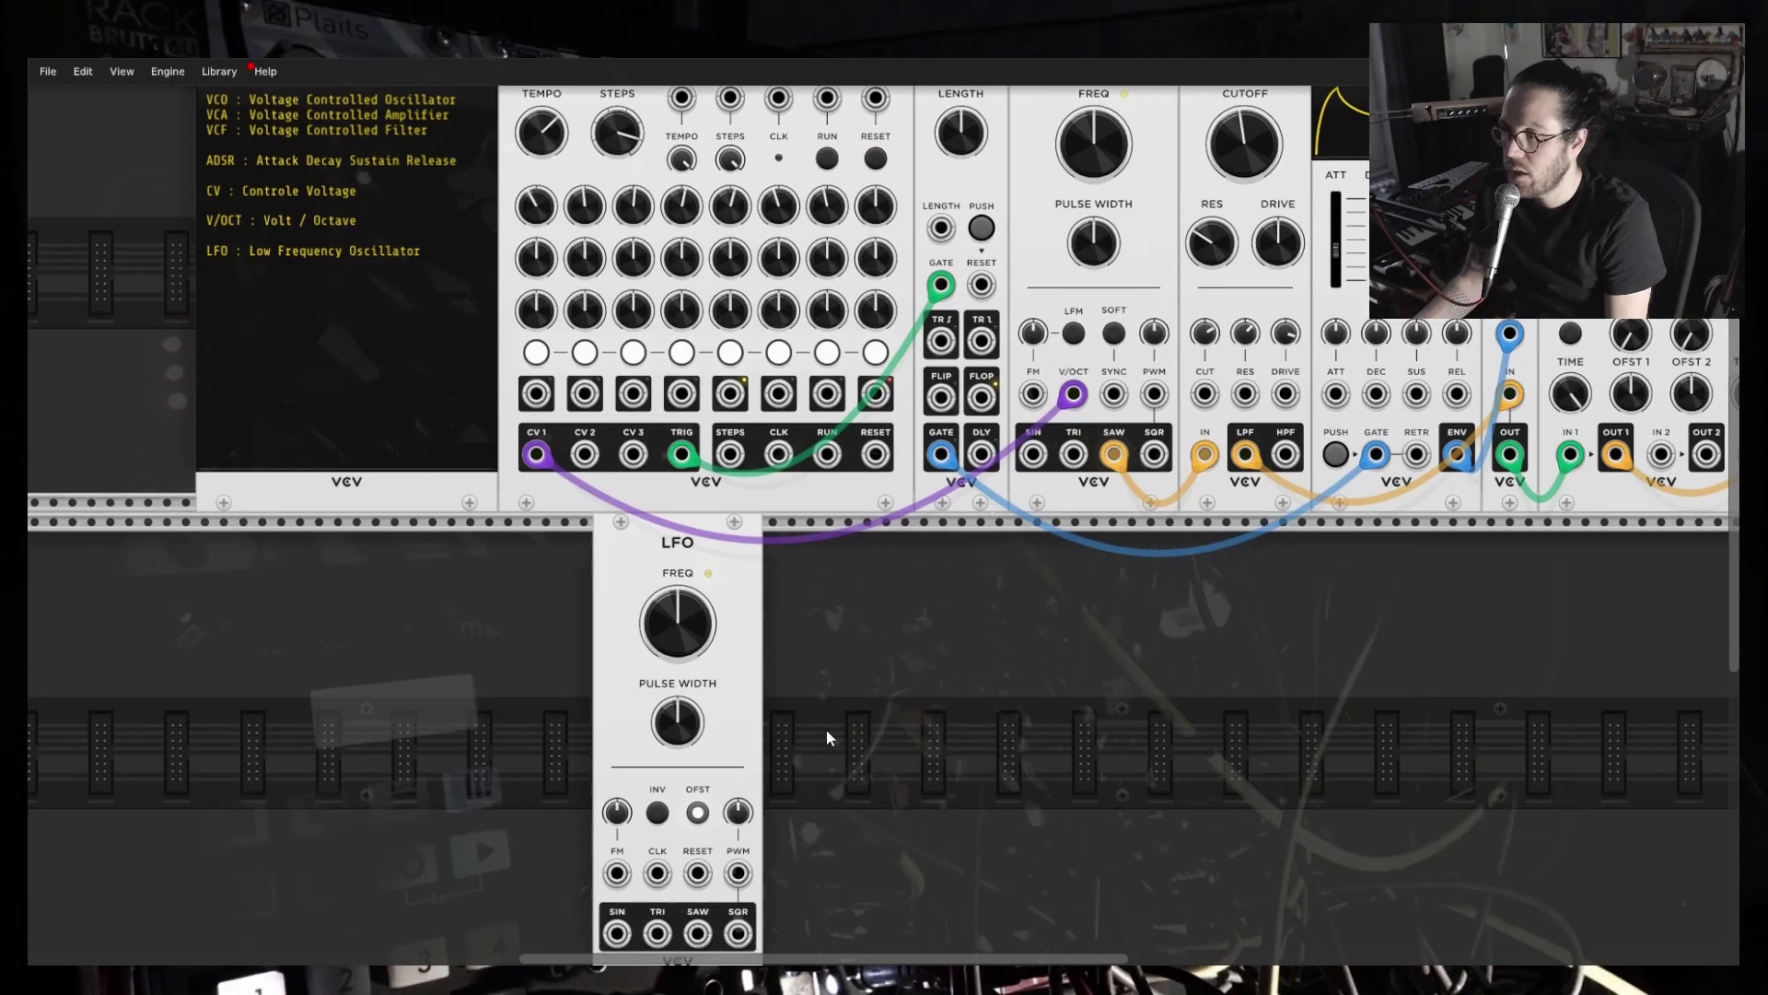
left_click_drag(673, 549, 1073, 578)
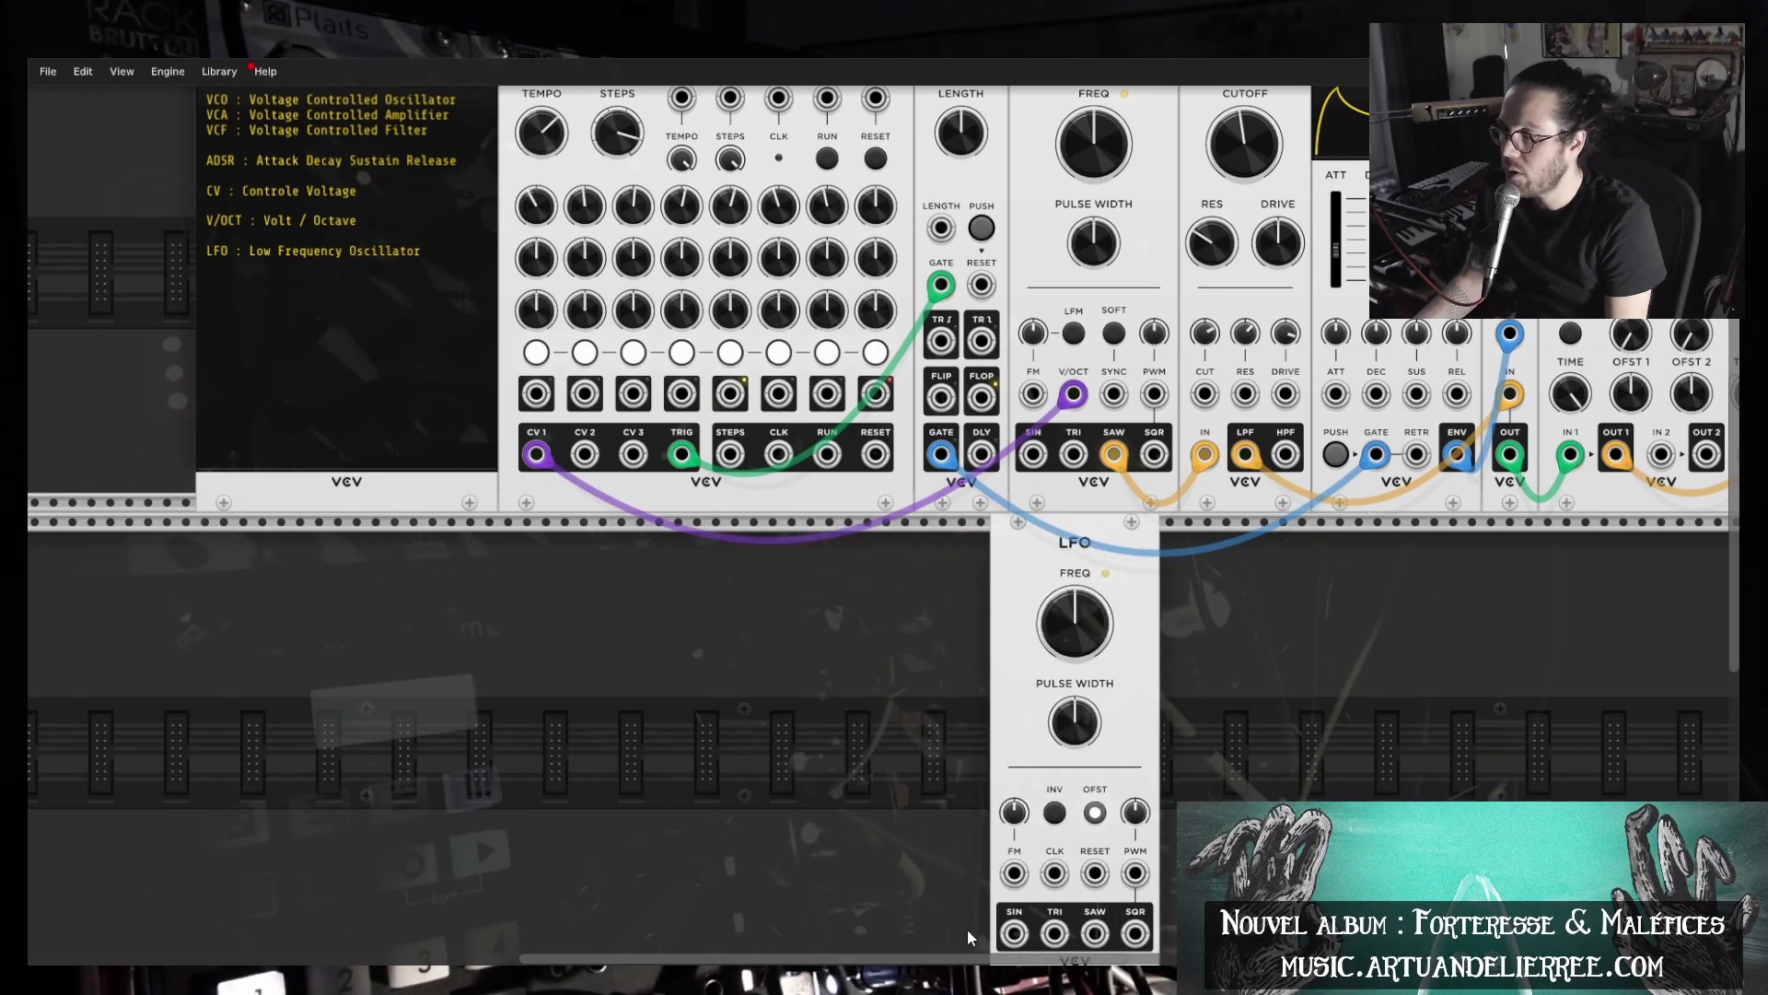
left_click_drag(1068, 549, 1087, 549)
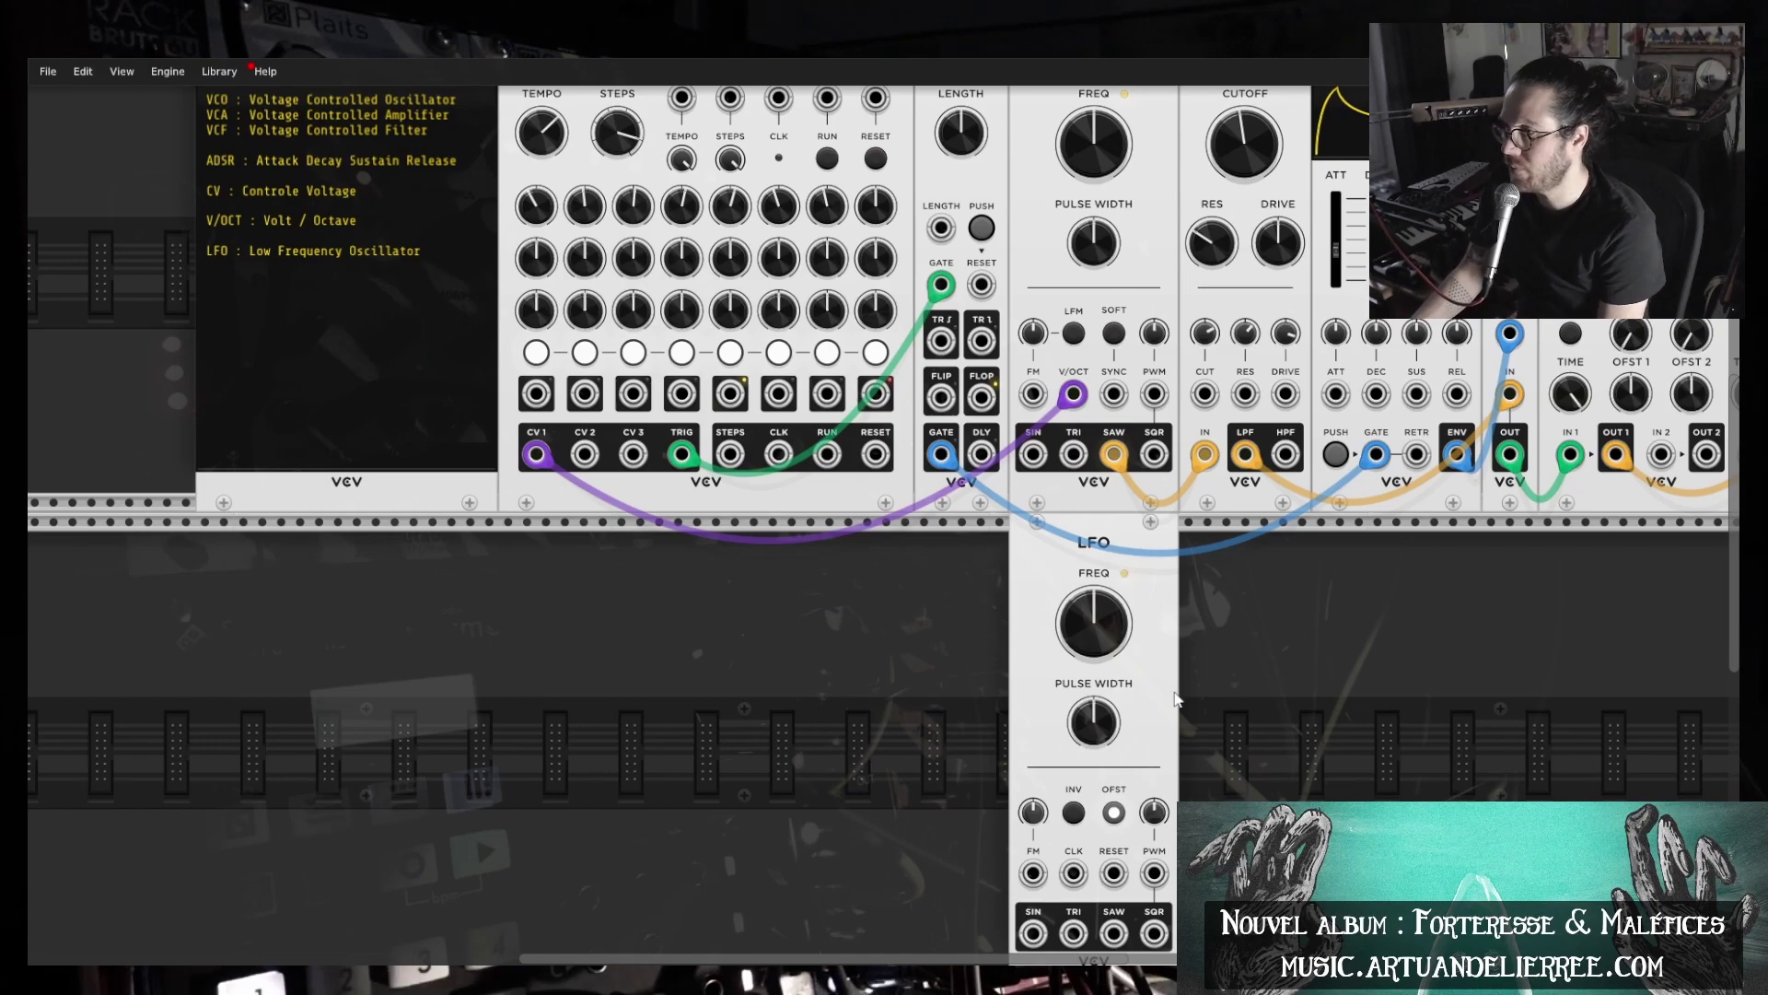
key("Return")
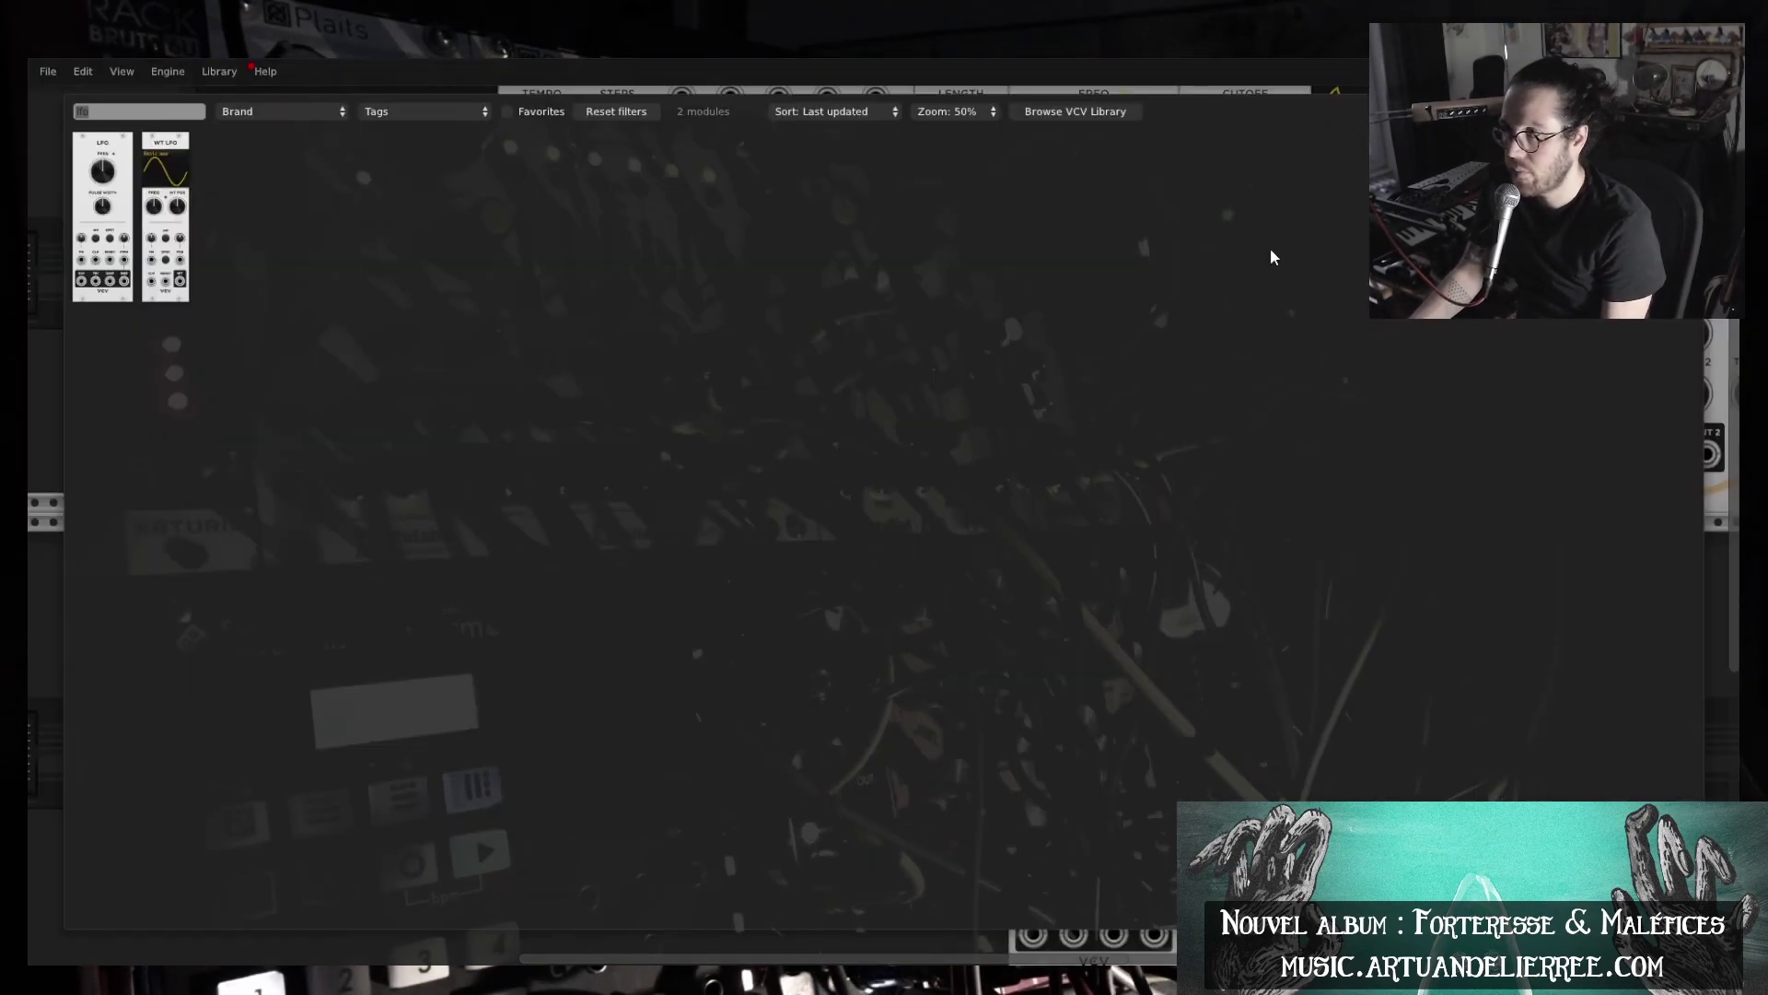
key("Return")
left_click_drag(1319, 687, 1120, 698)
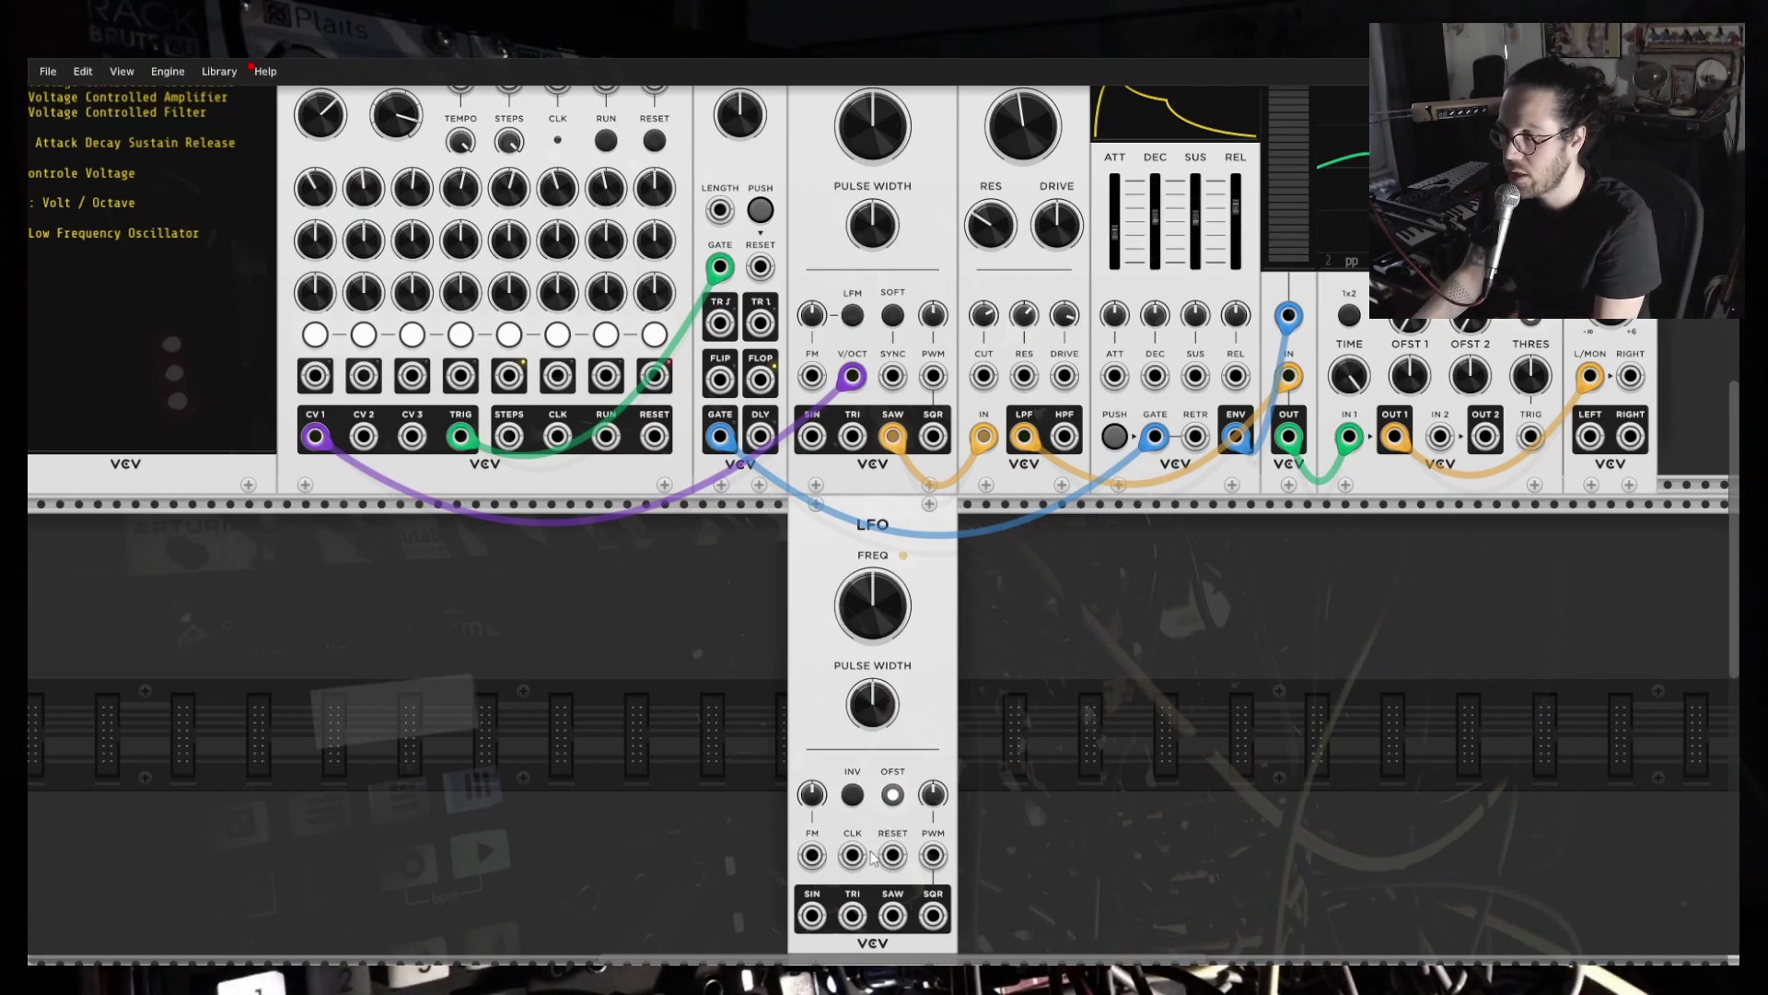
mouse_move(866, 622)
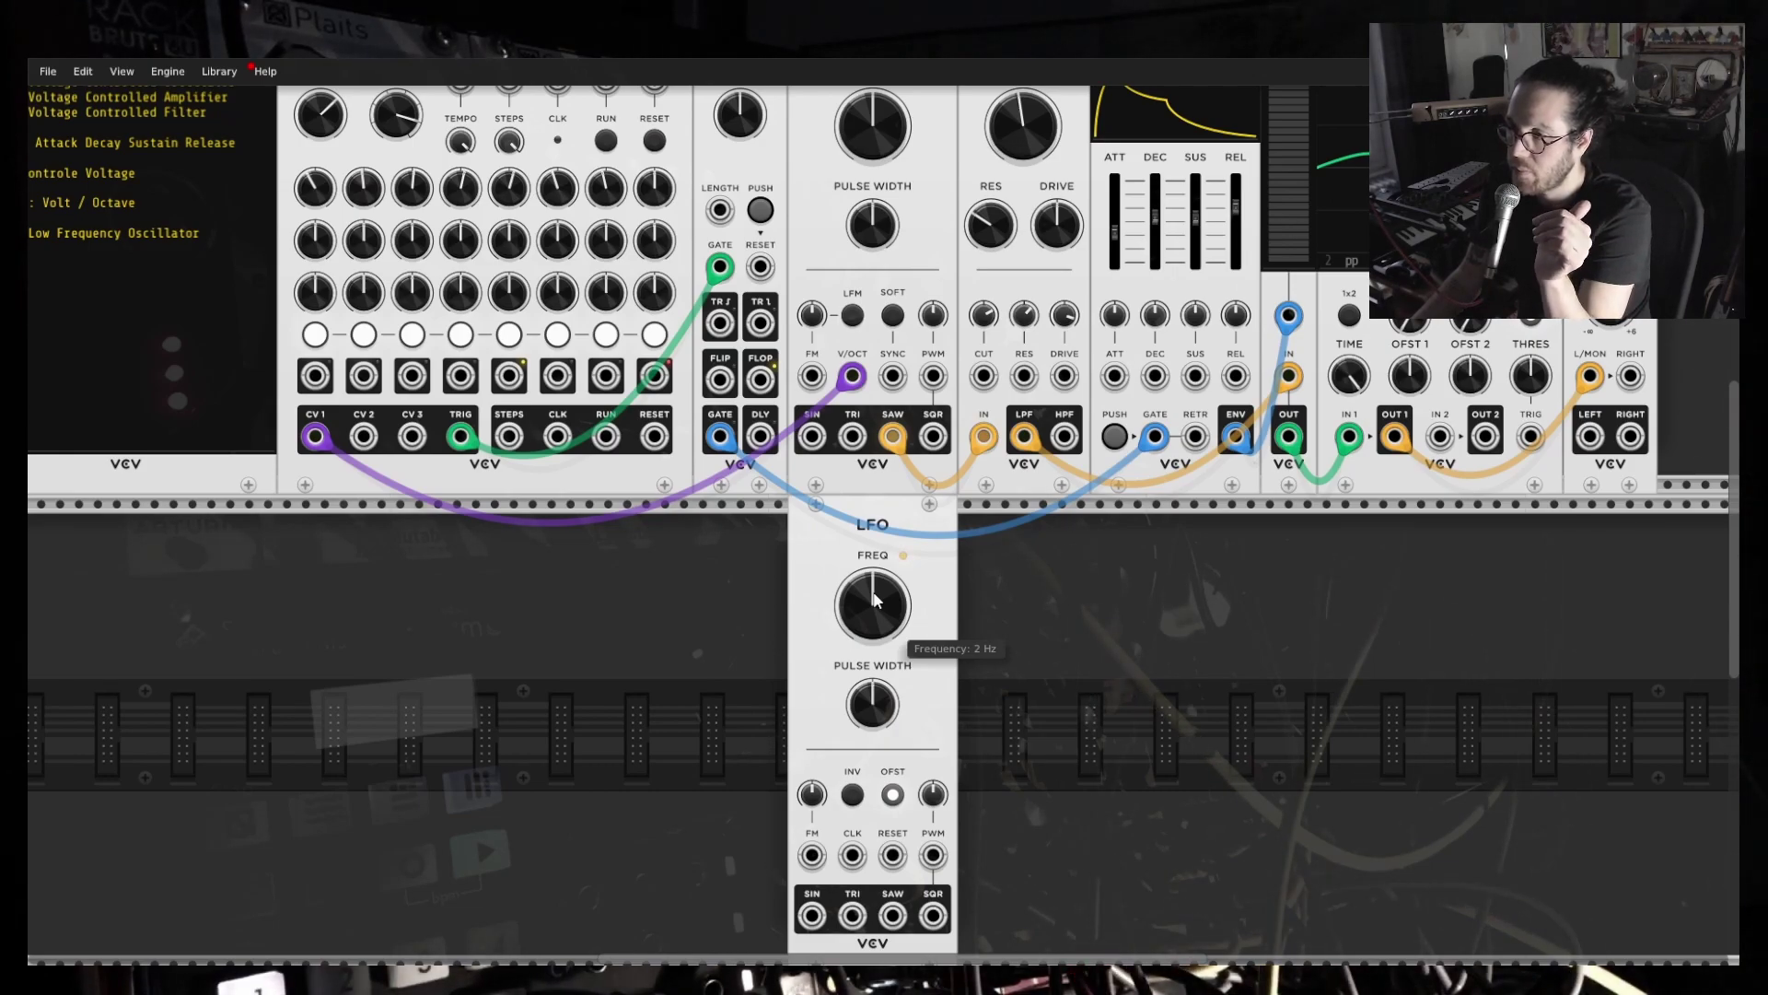
left_click_drag(812, 915, 1440, 436)
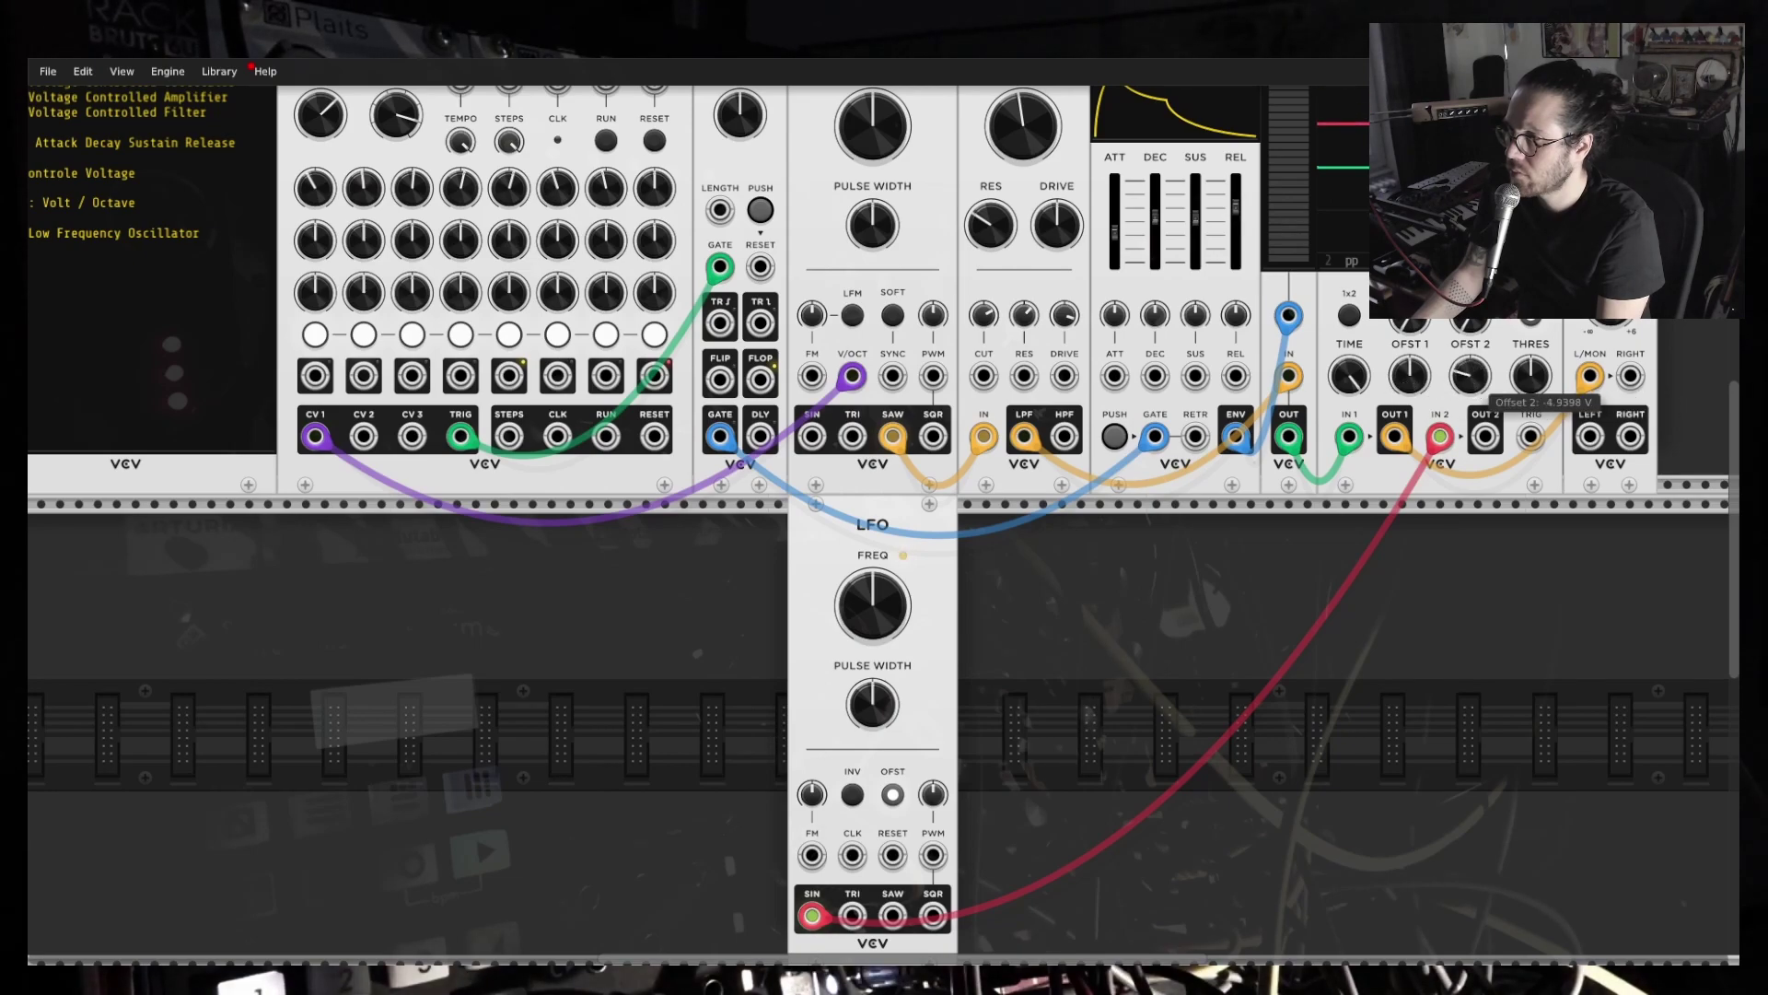
left_click_drag(1471, 375, 1471, 373)
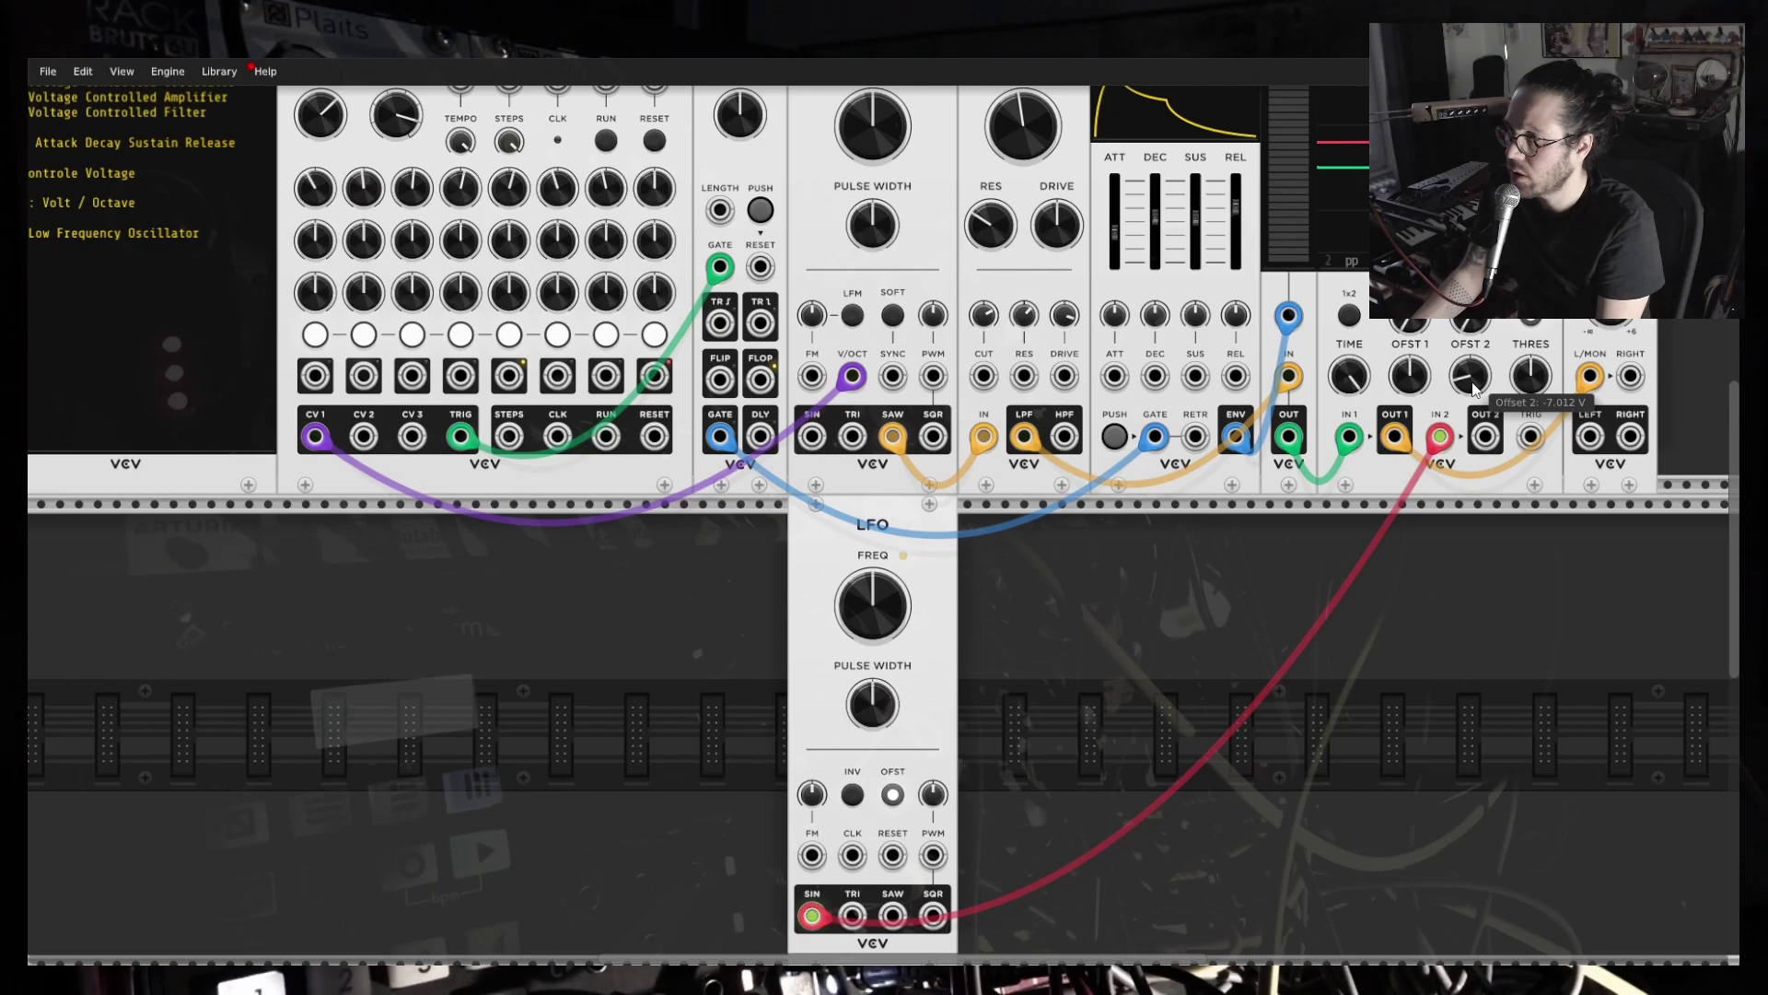
Lower the LFO frequency to 1.5724 Hz and raise it to 31.787 Hz while watching the Scope.
left_click_drag(888, 628, 888, 619)
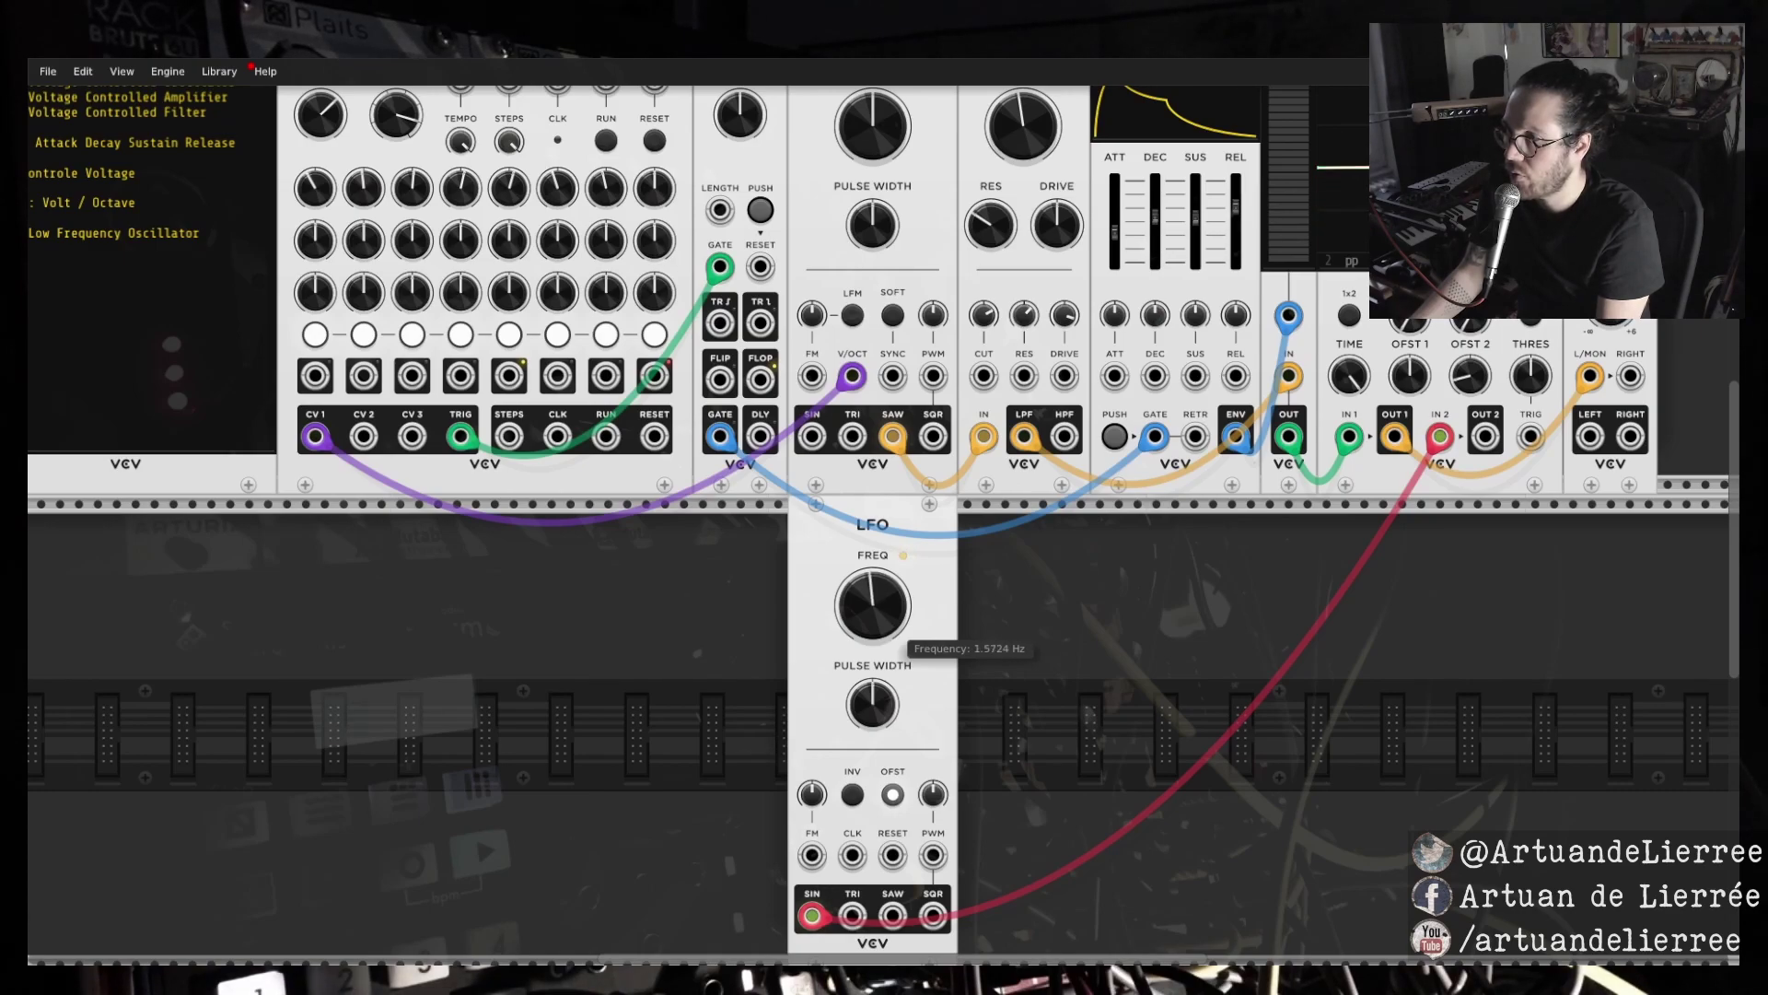
left_click_drag(870, 664, 869, 625)
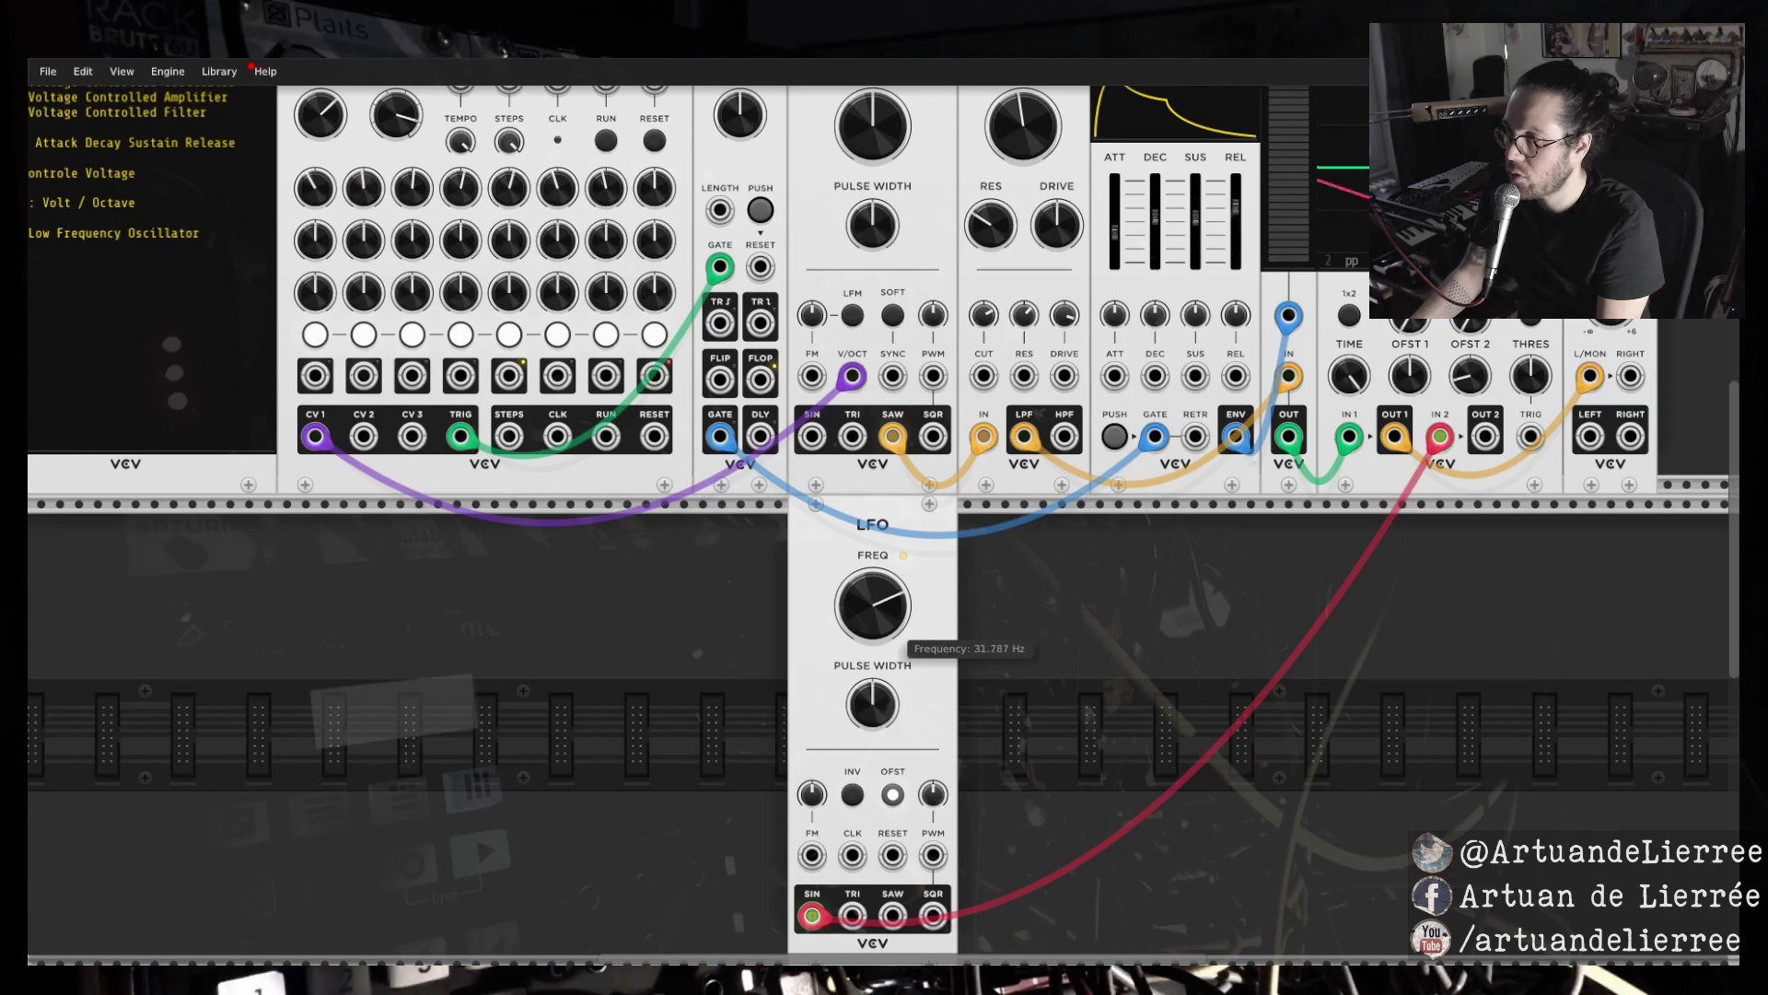
left_click_drag(1440, 437, 1631, 377)
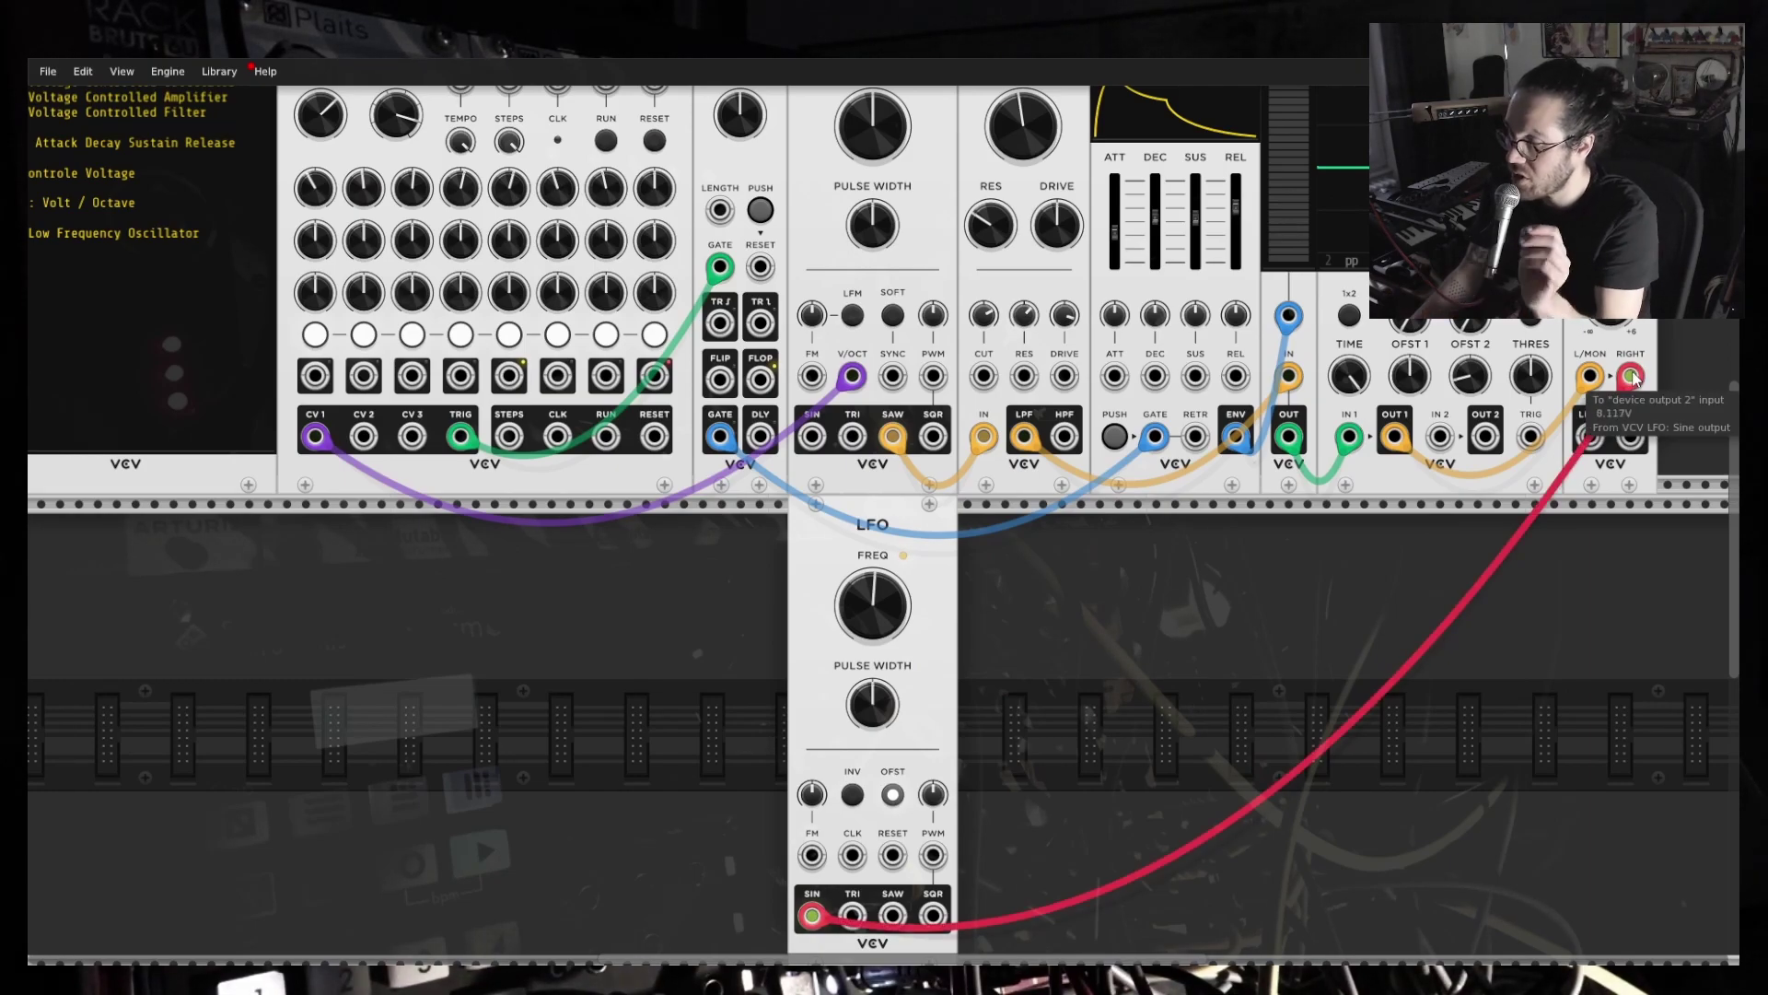
mouse_move(906, 619)
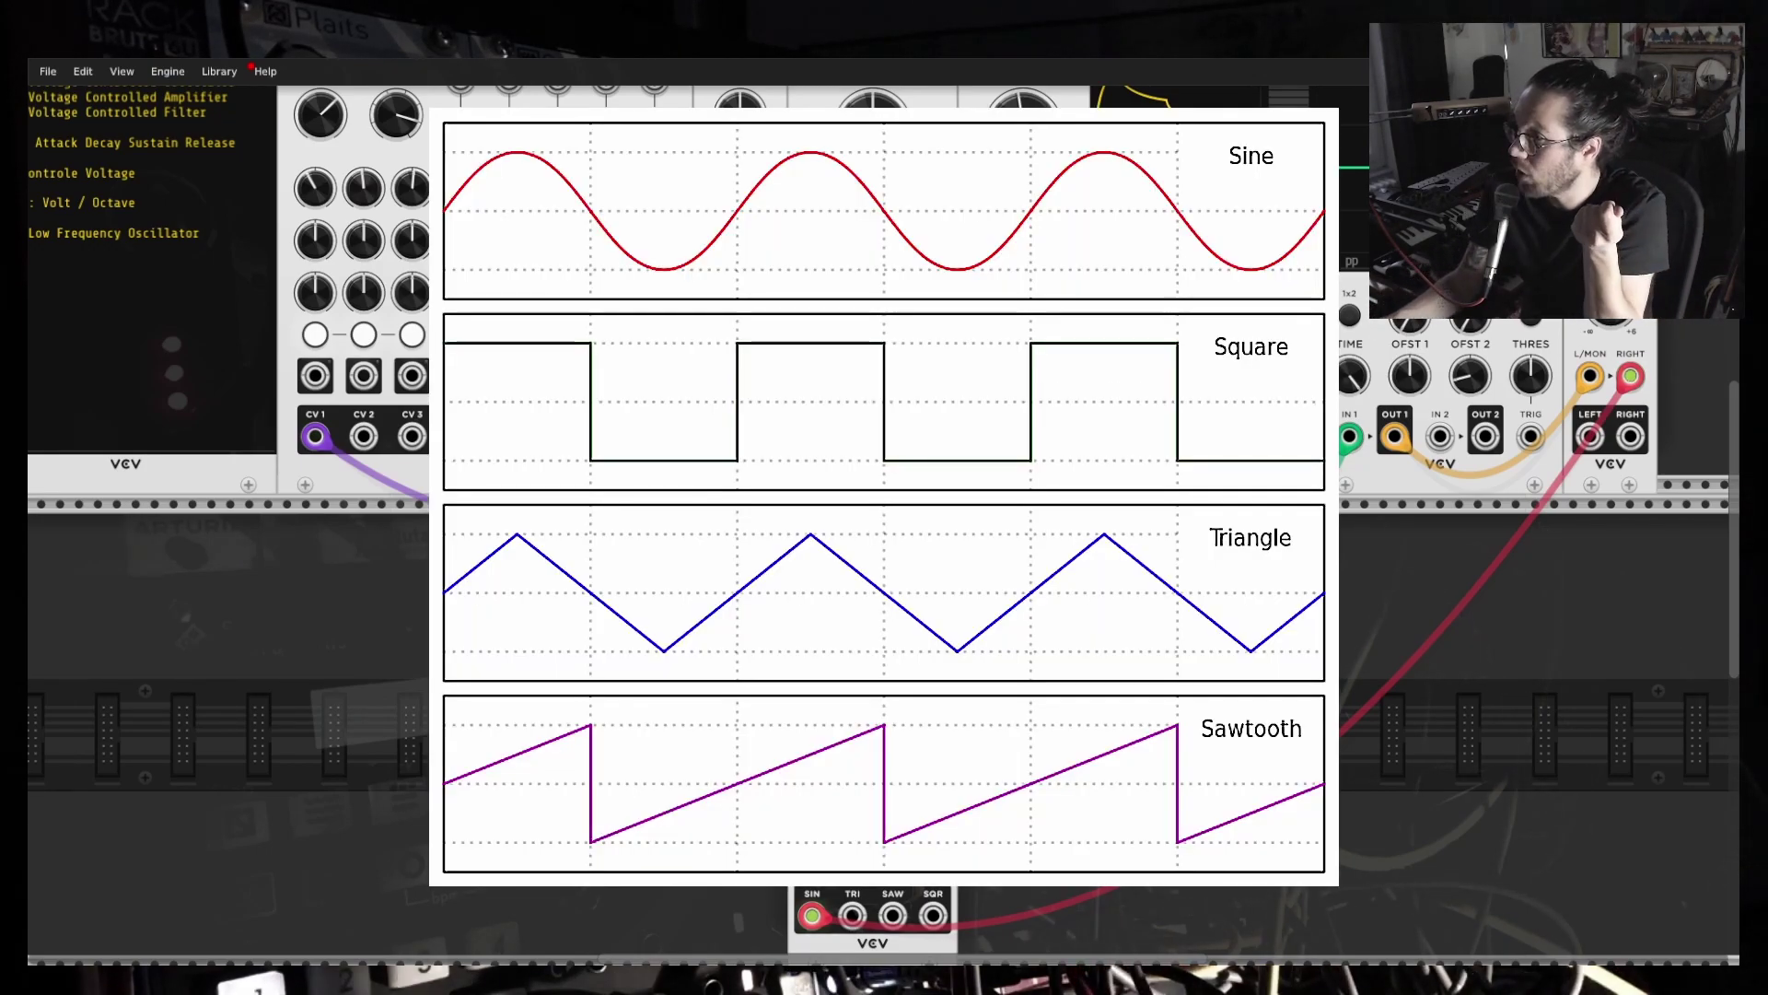
mouse_move(1633, 383)
left_click_drag(1633, 383, 1439, 437)
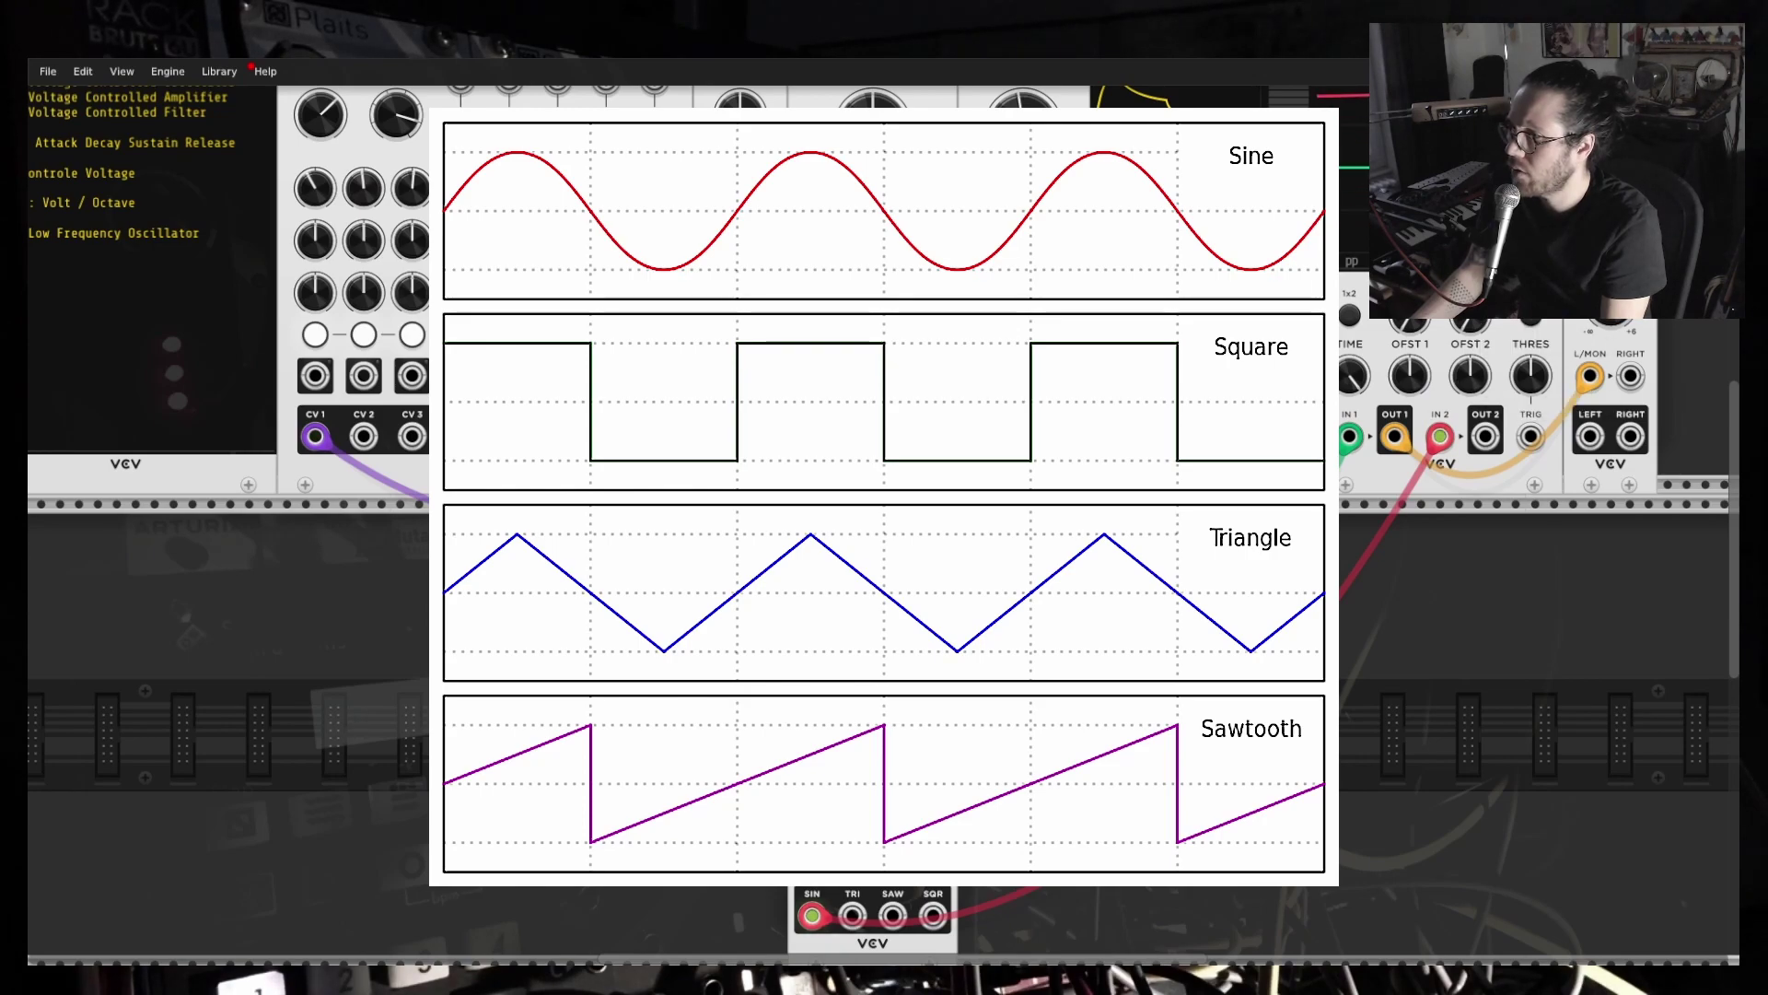
Set the Scope's time to 370.56 ms/screen and readjust the channel 2 offset.
mouse_move(1354, 378)
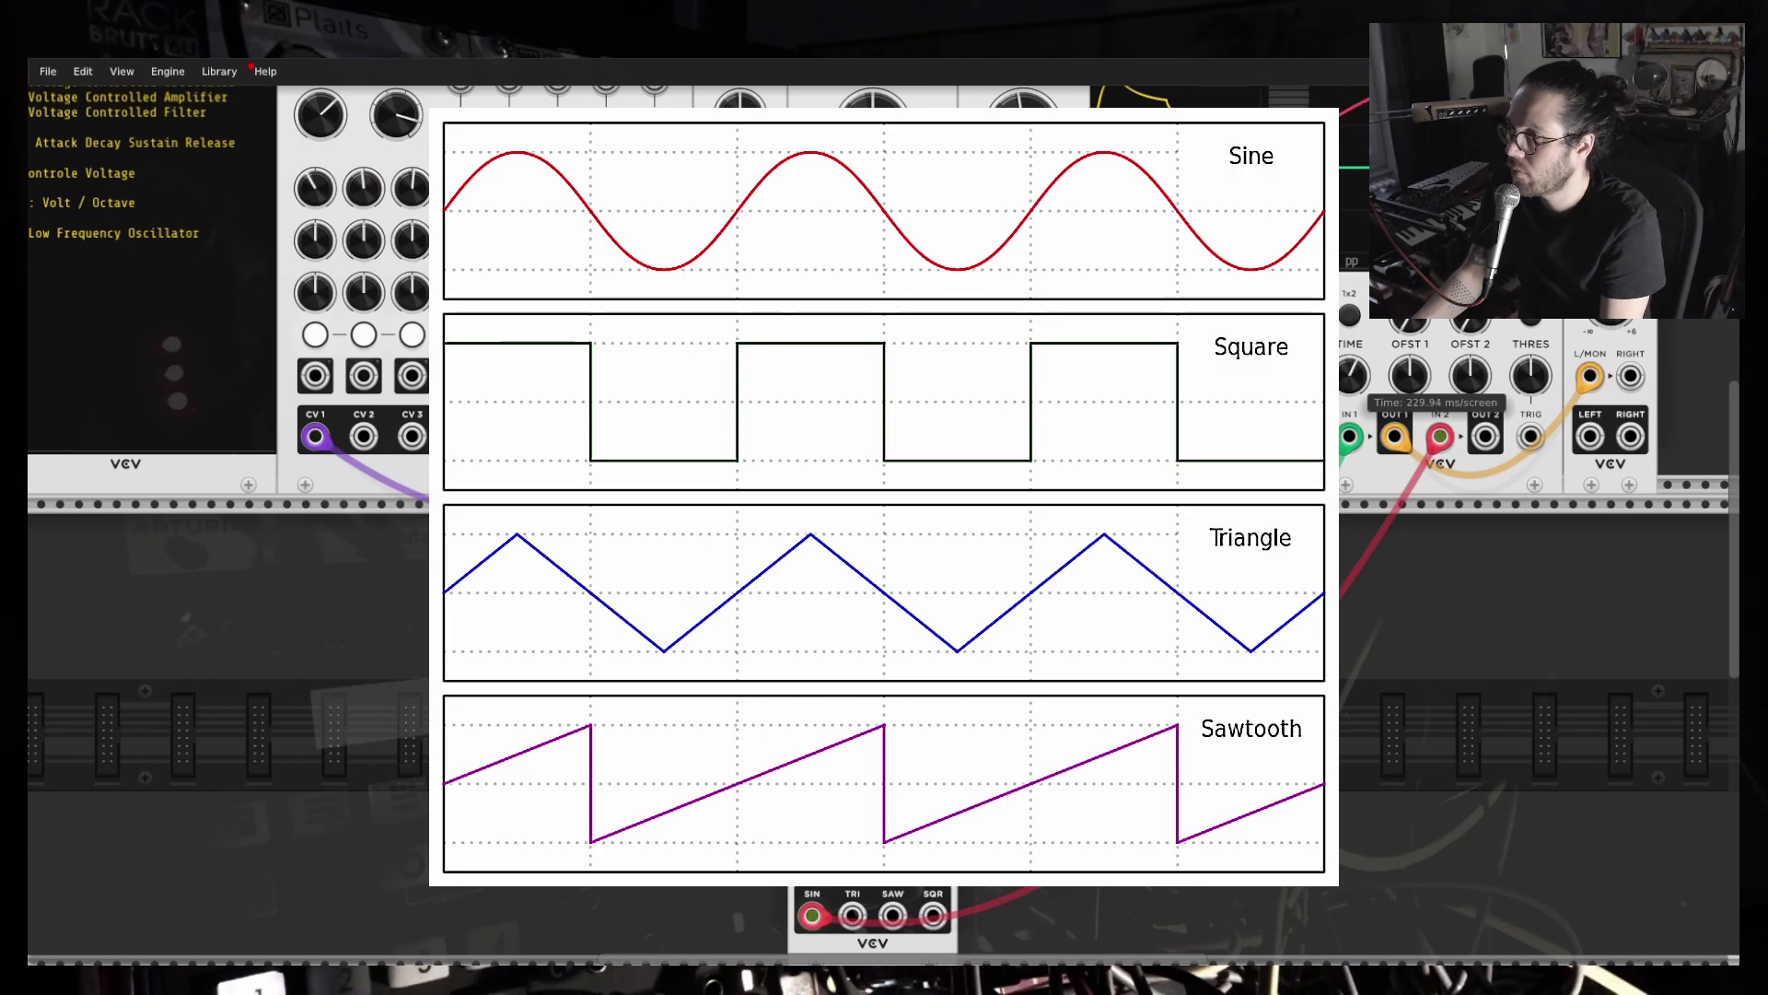
left_click_drag(1354, 378, 1354, 369)
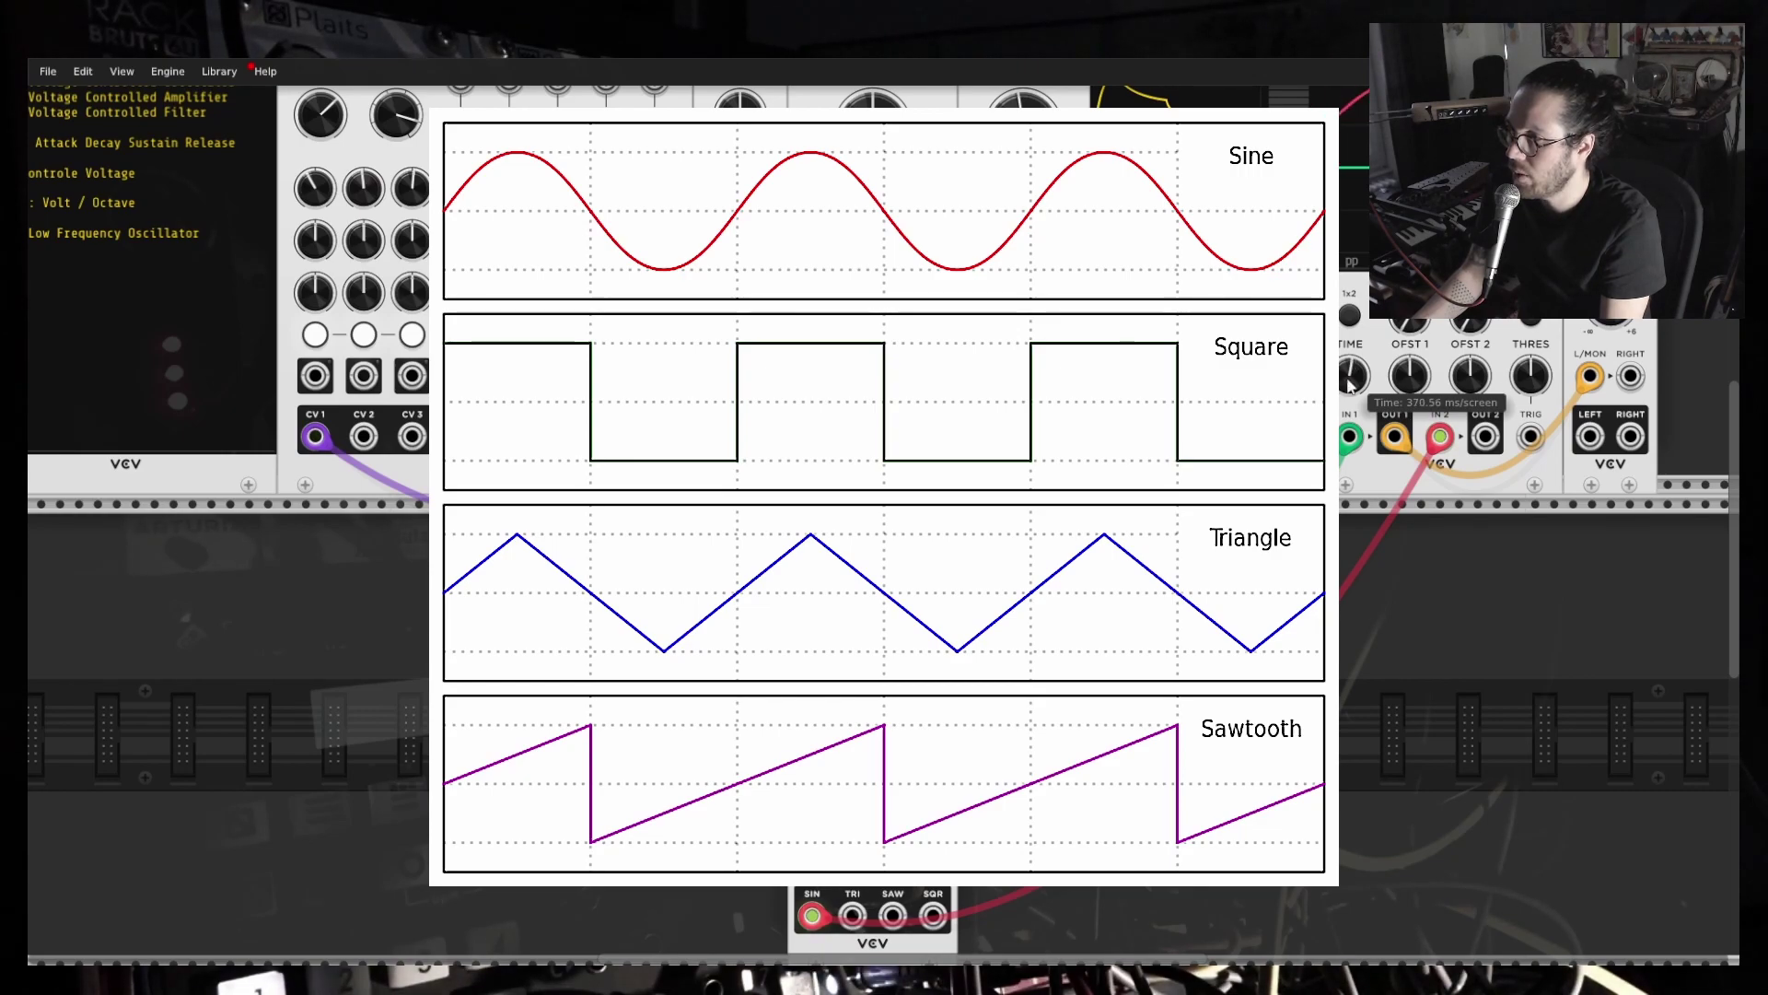
scroll(1499, 477, "up", 3)
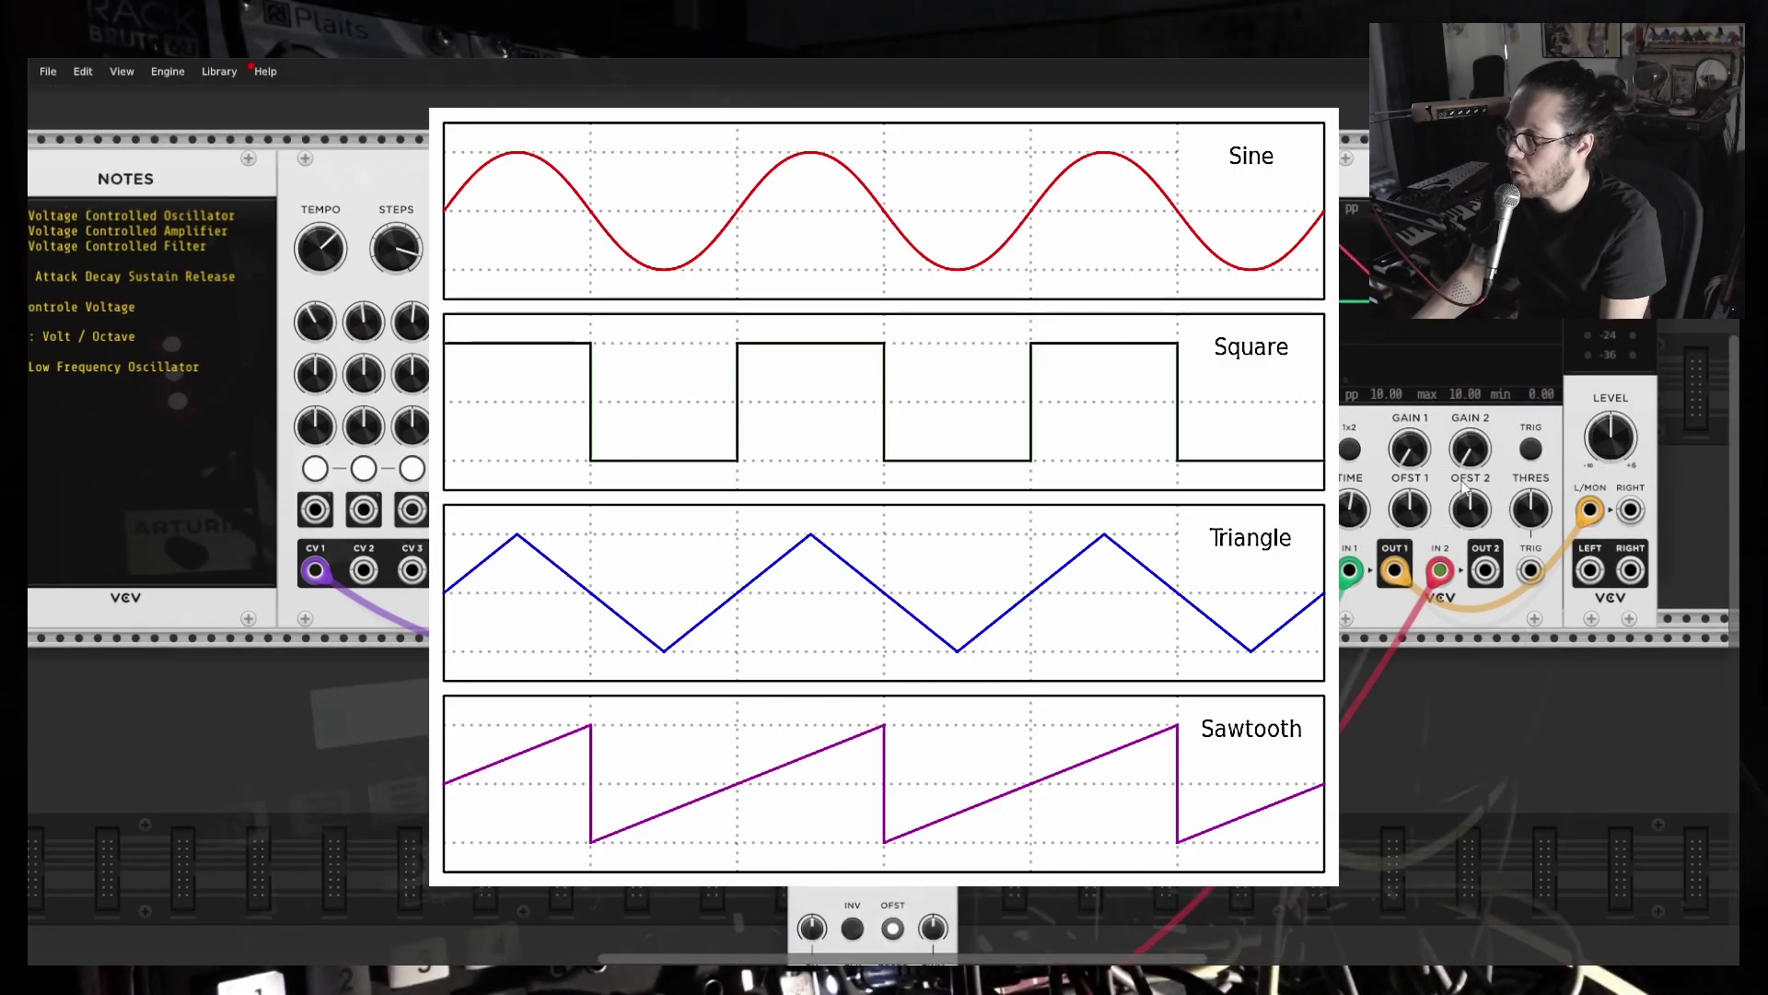
mouse_move(1468, 513)
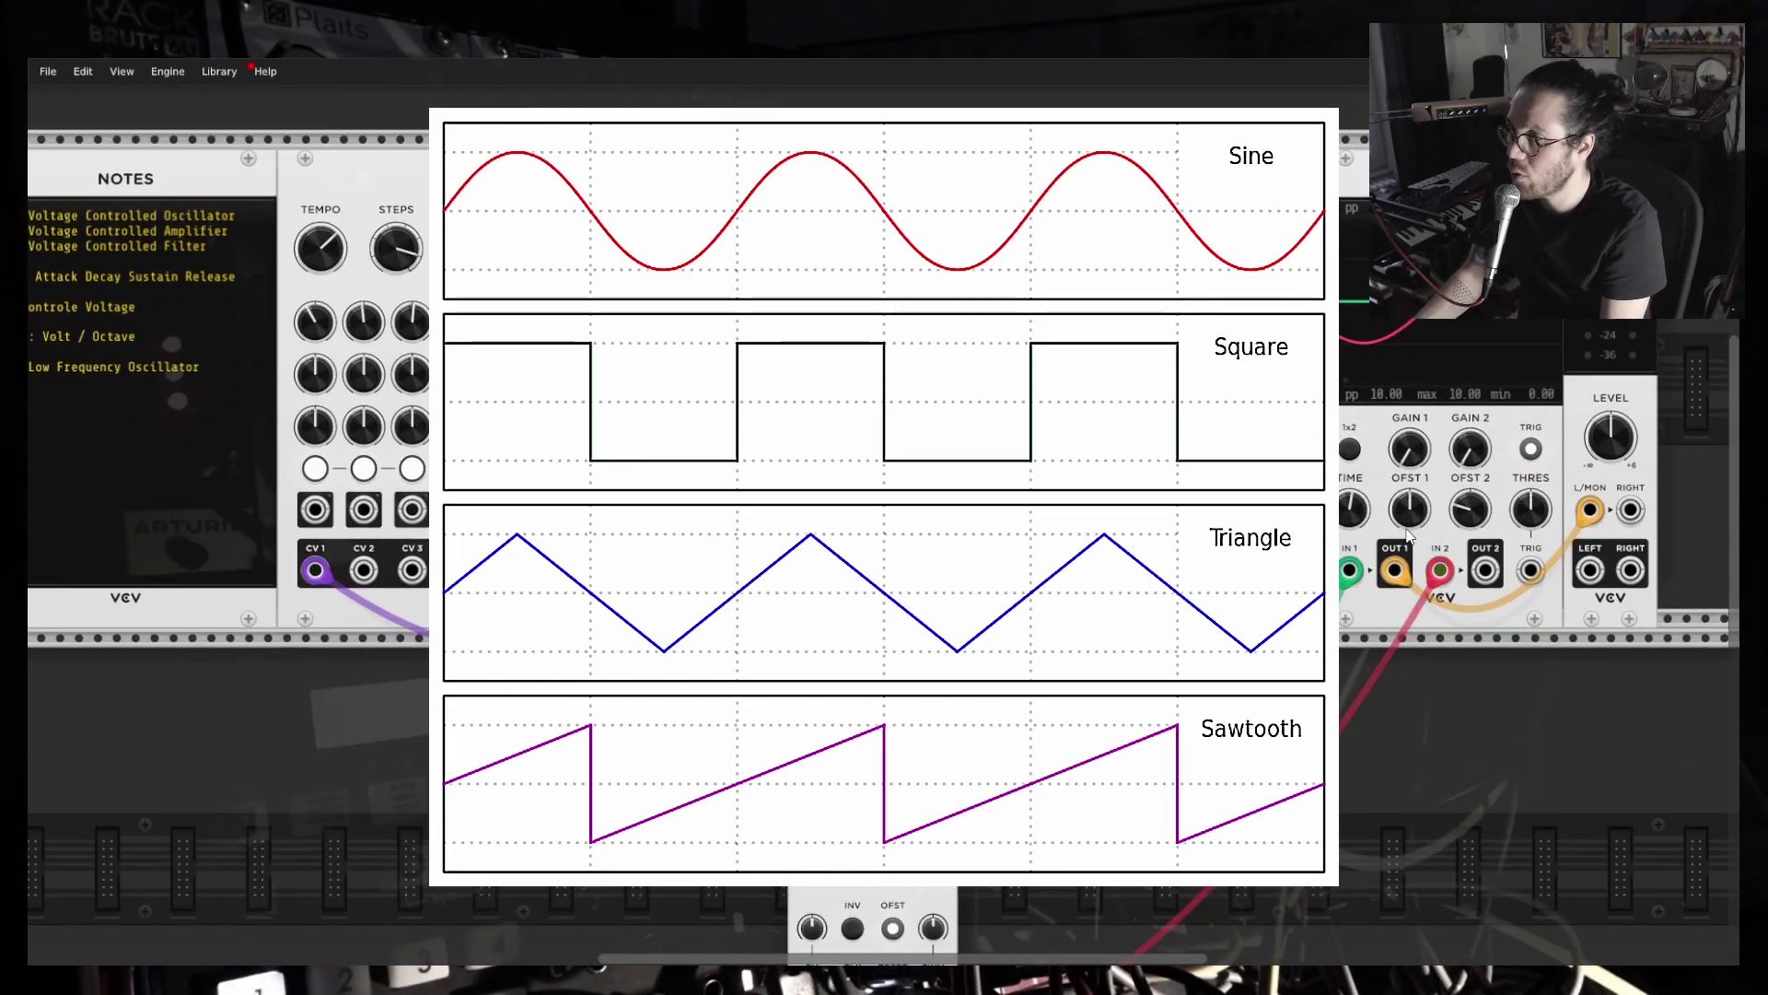
scroll(1412, 514, "down", 3)
left_click_drag(812, 912, 853, 916)
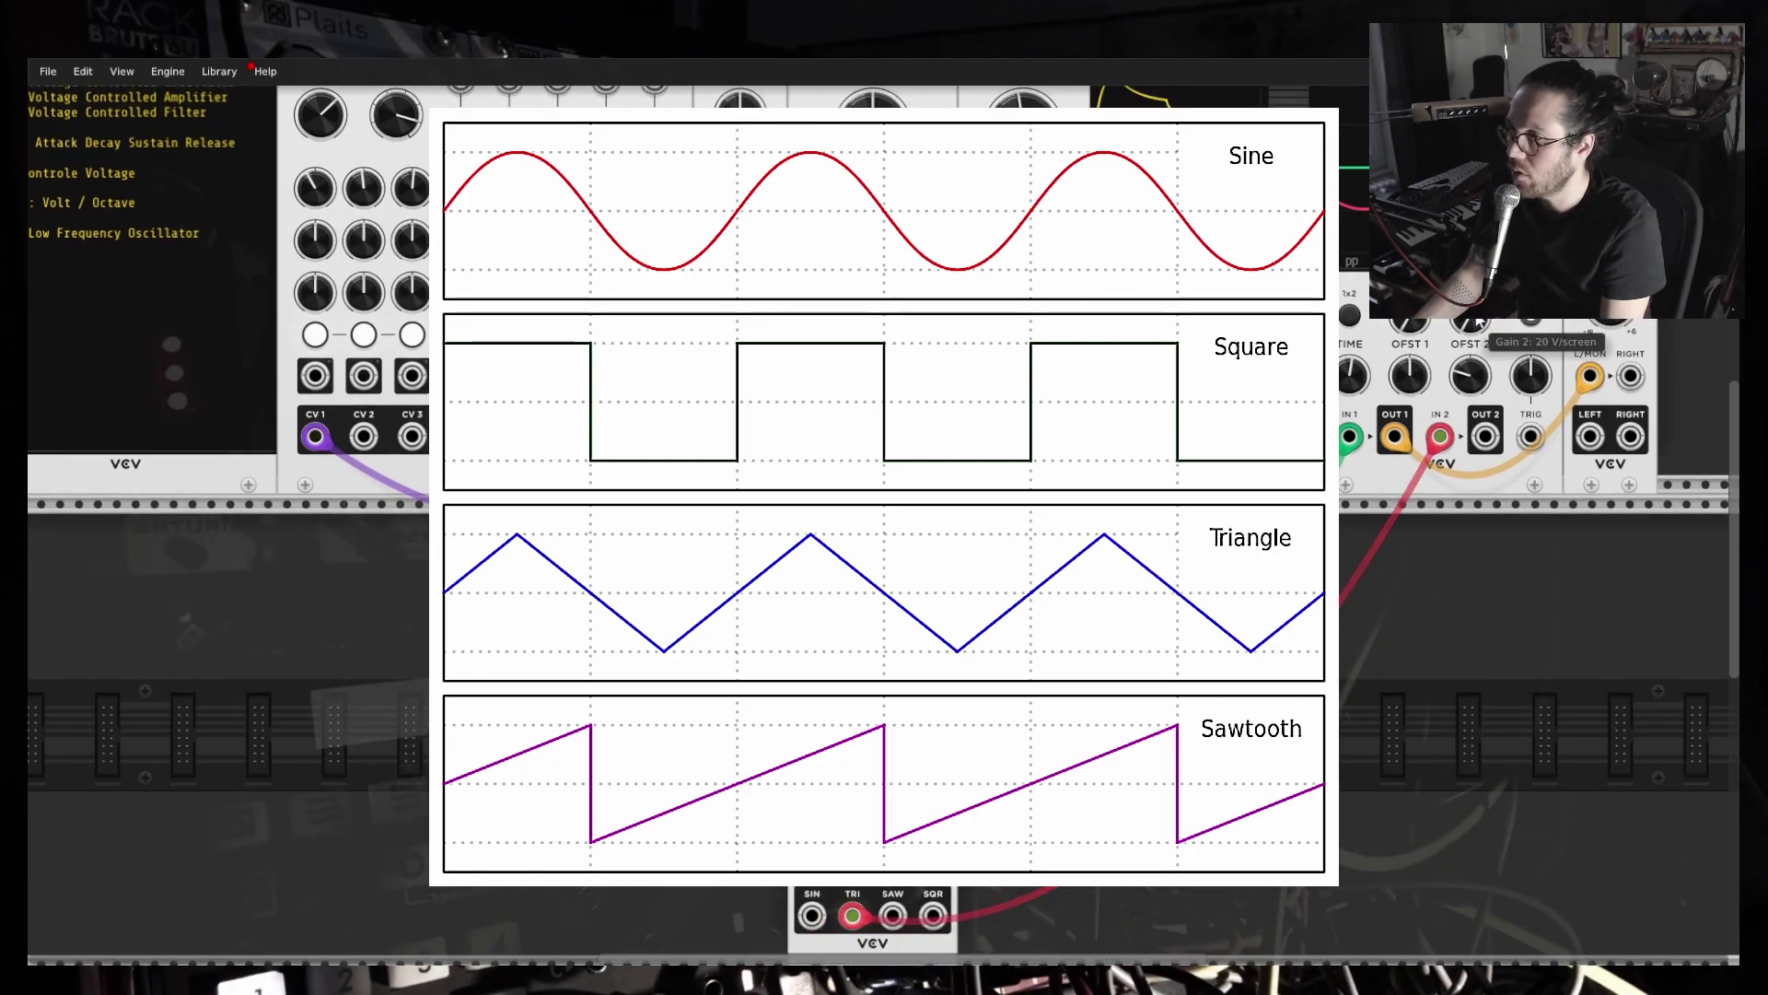
left_click_drag(853, 916, 892, 915)
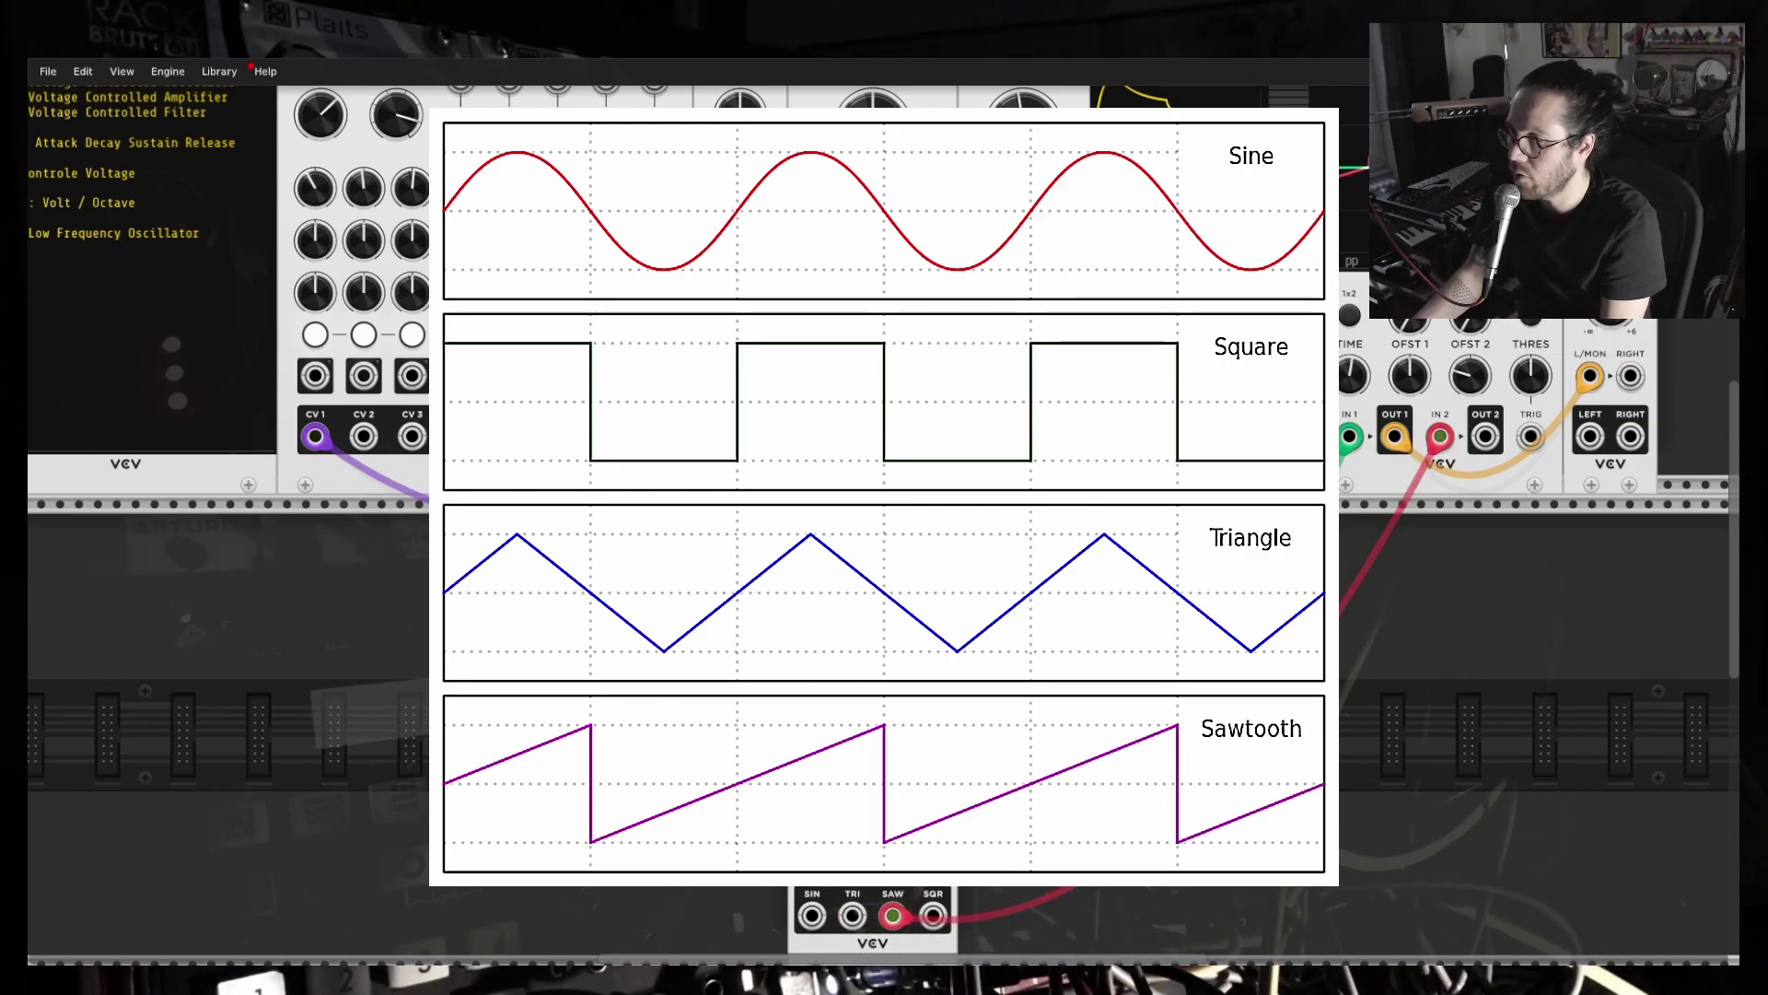
left_click_drag(876, 908, 930, 923)
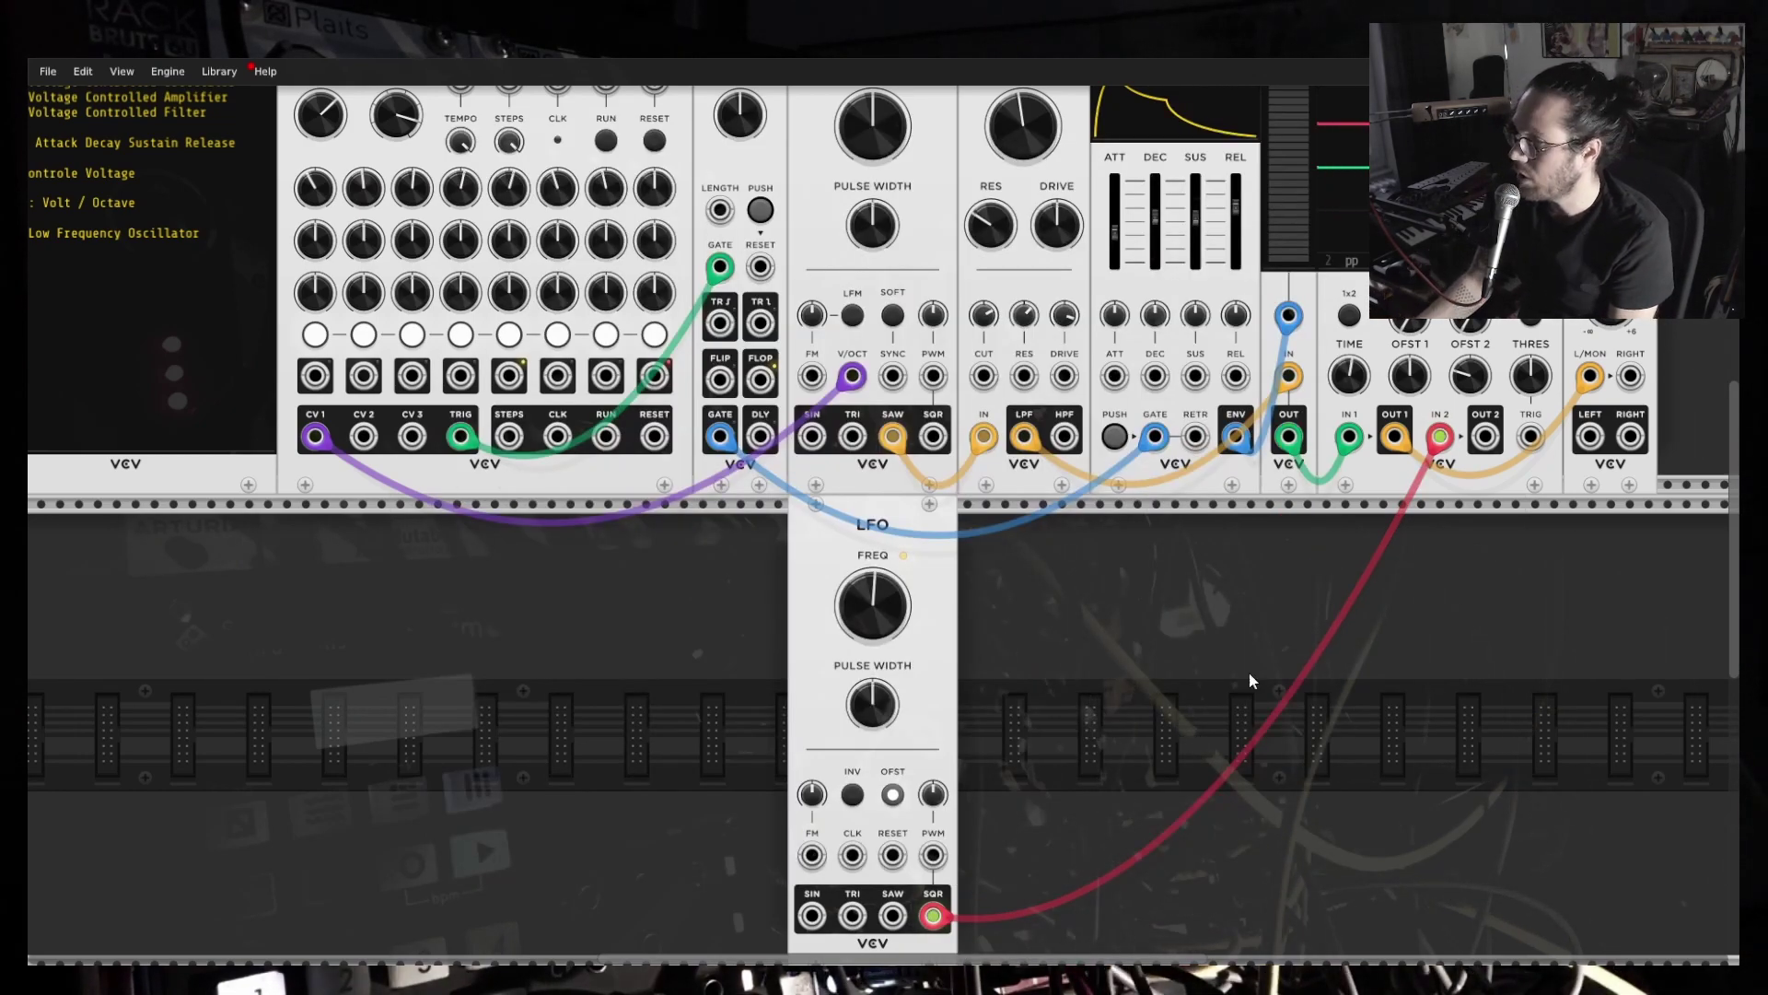
Feed the LFO's sine and then sawtooth output into Scope channel 2, lengthening the Scope's time span to show more cycles.
scroll(1510, 608, "up", 2)
scroll(1108, 959, "down", 3)
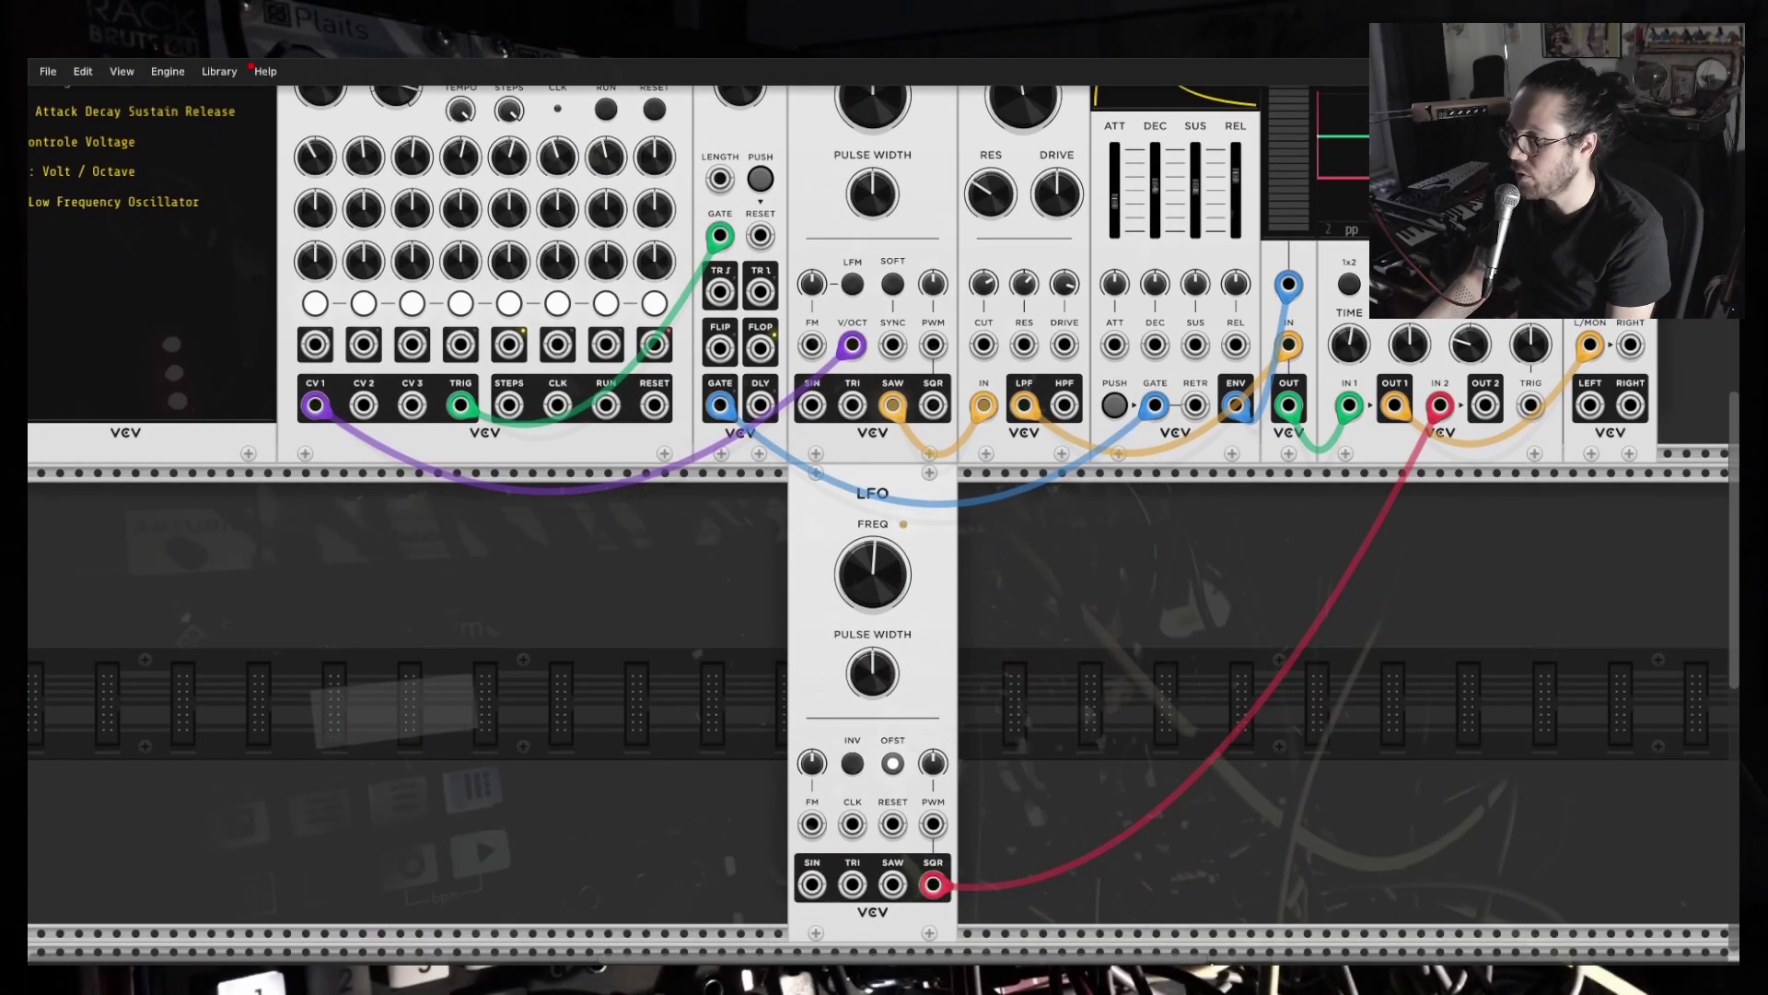
left_click_drag(1402, 731, 941, 790)
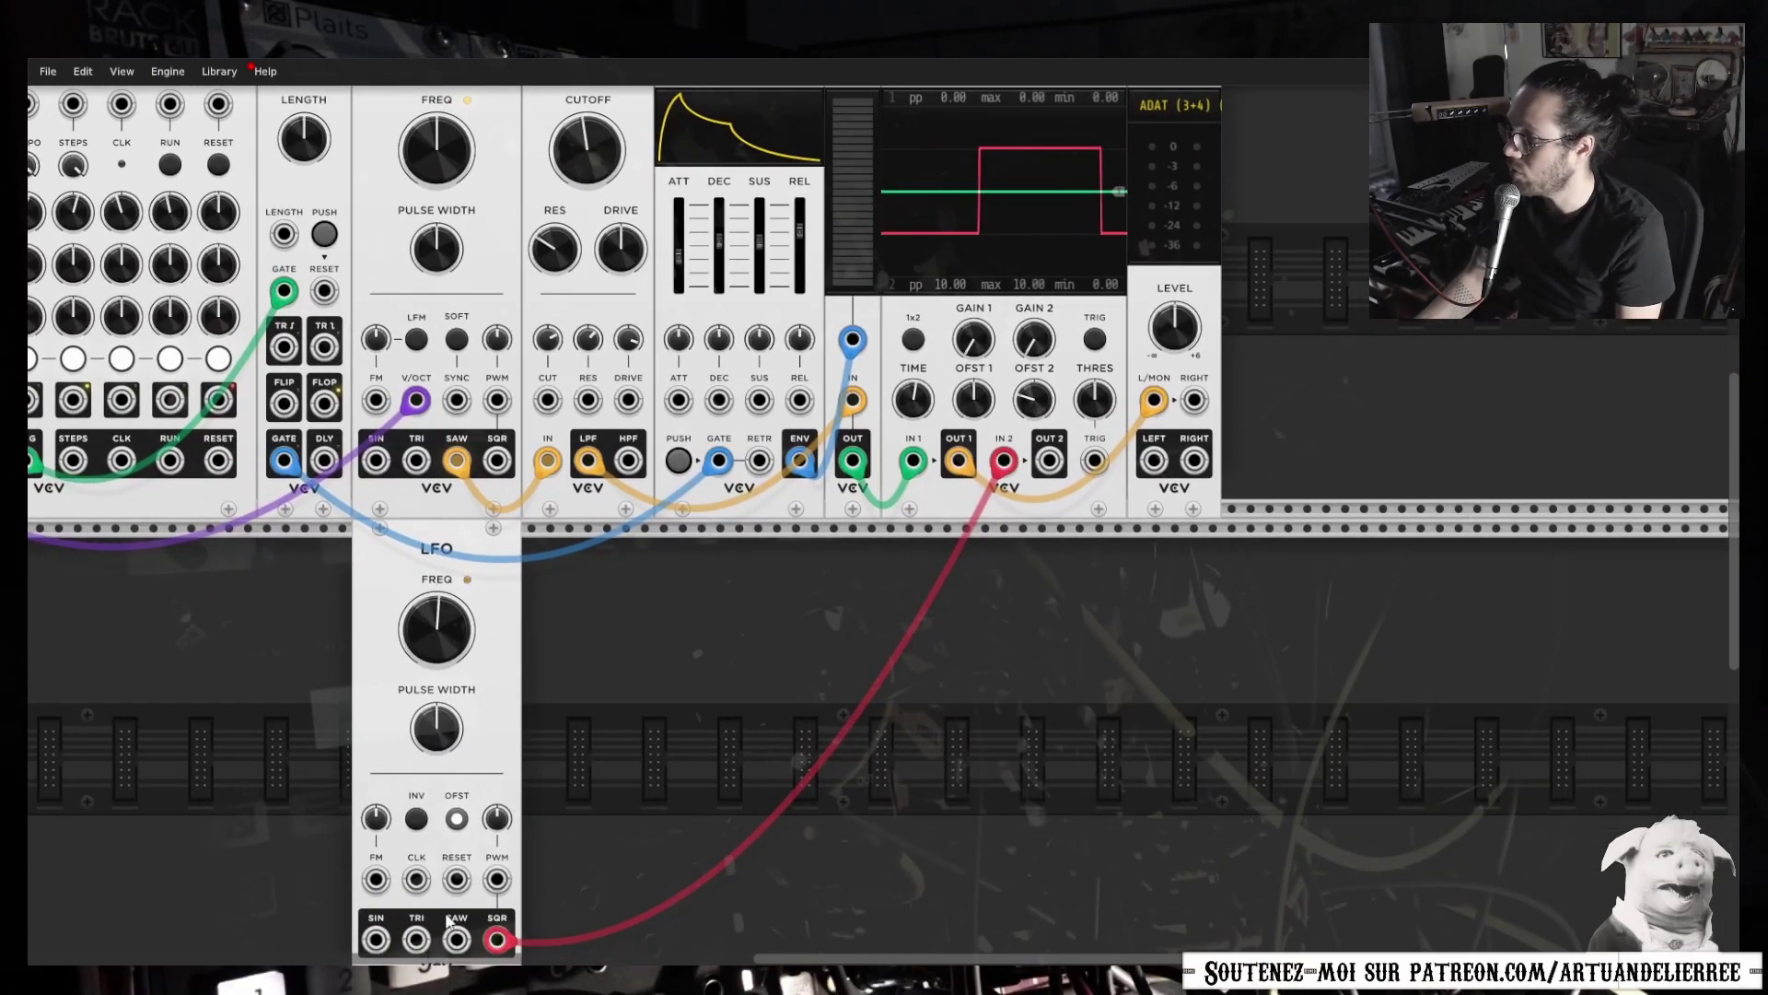
left_click_drag(498, 939, 375, 940)
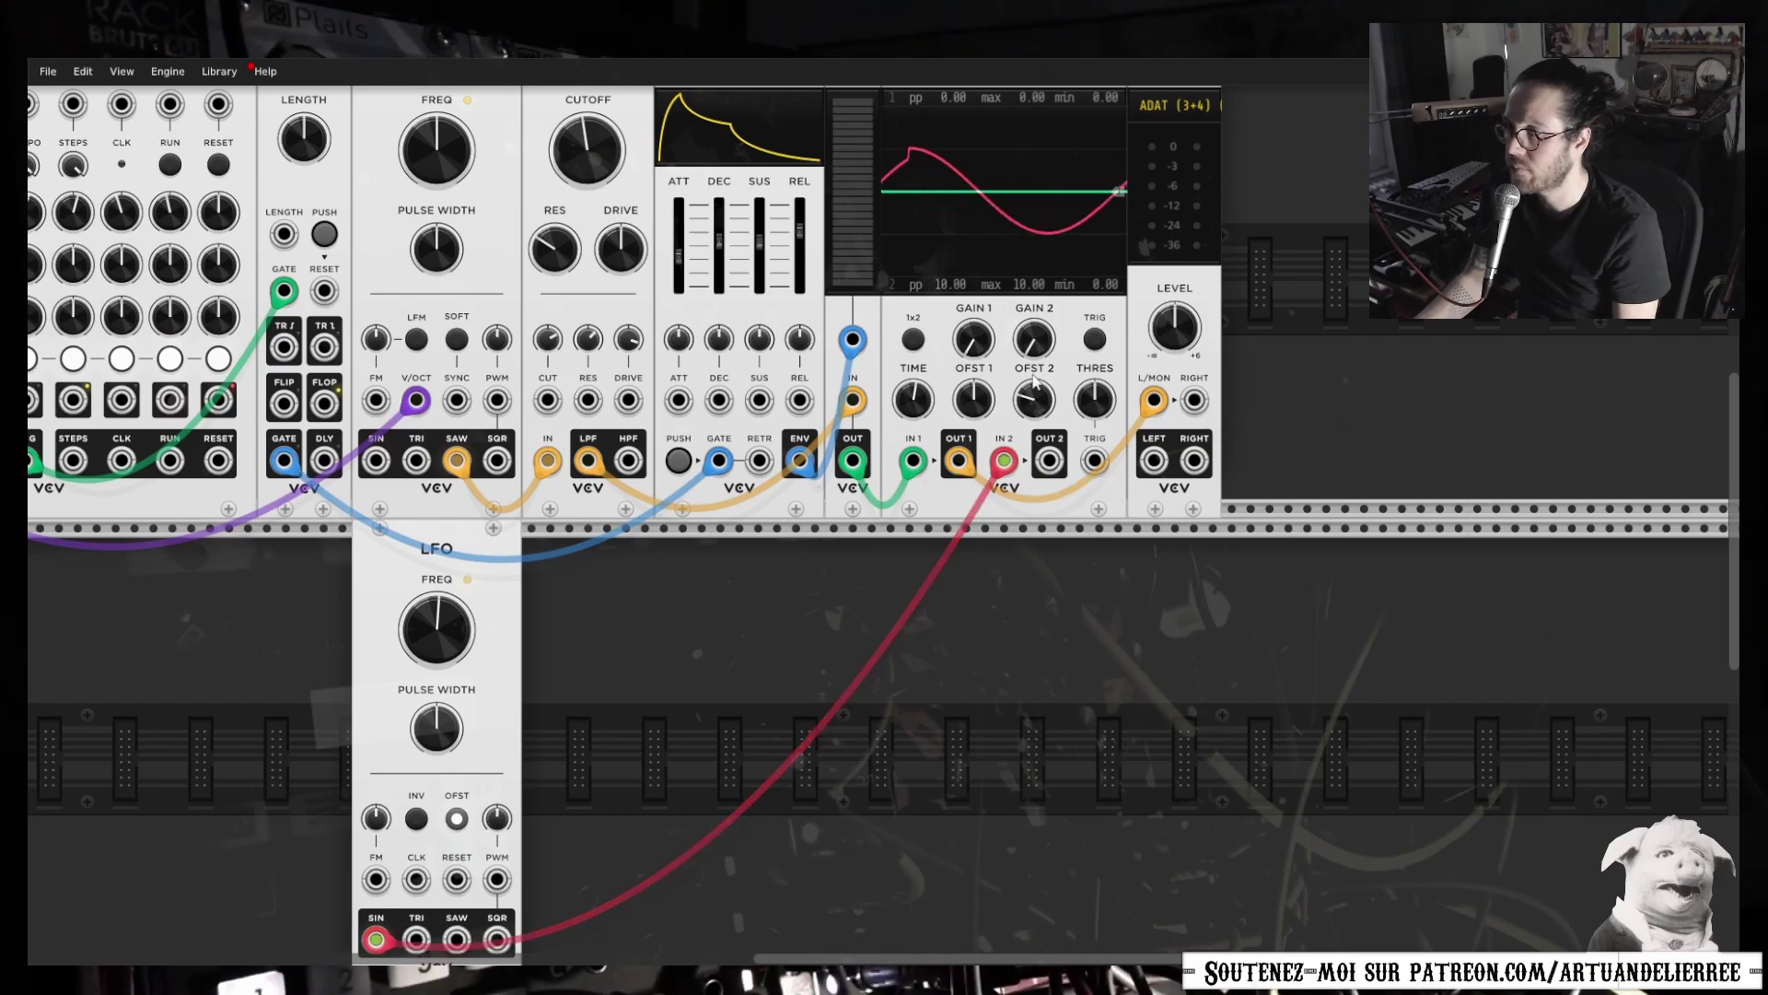
left_click_drag(913, 400, 913, 391)
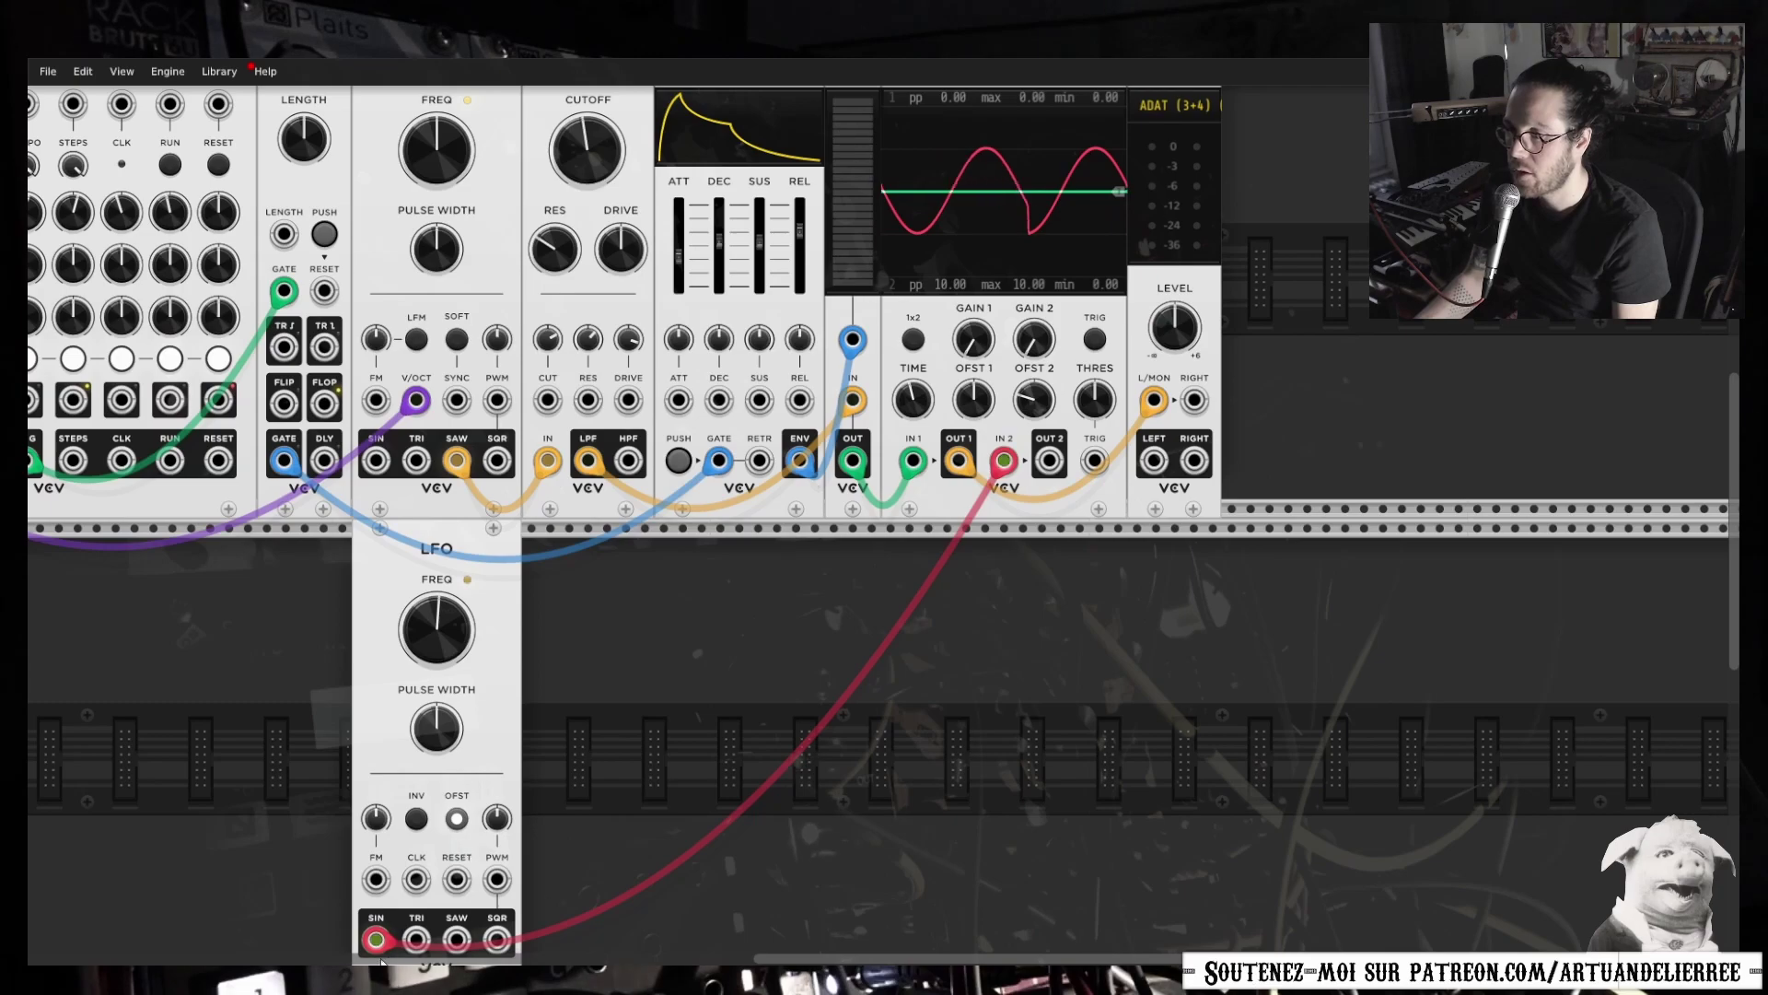
left_click_drag(376, 940, 456, 939)
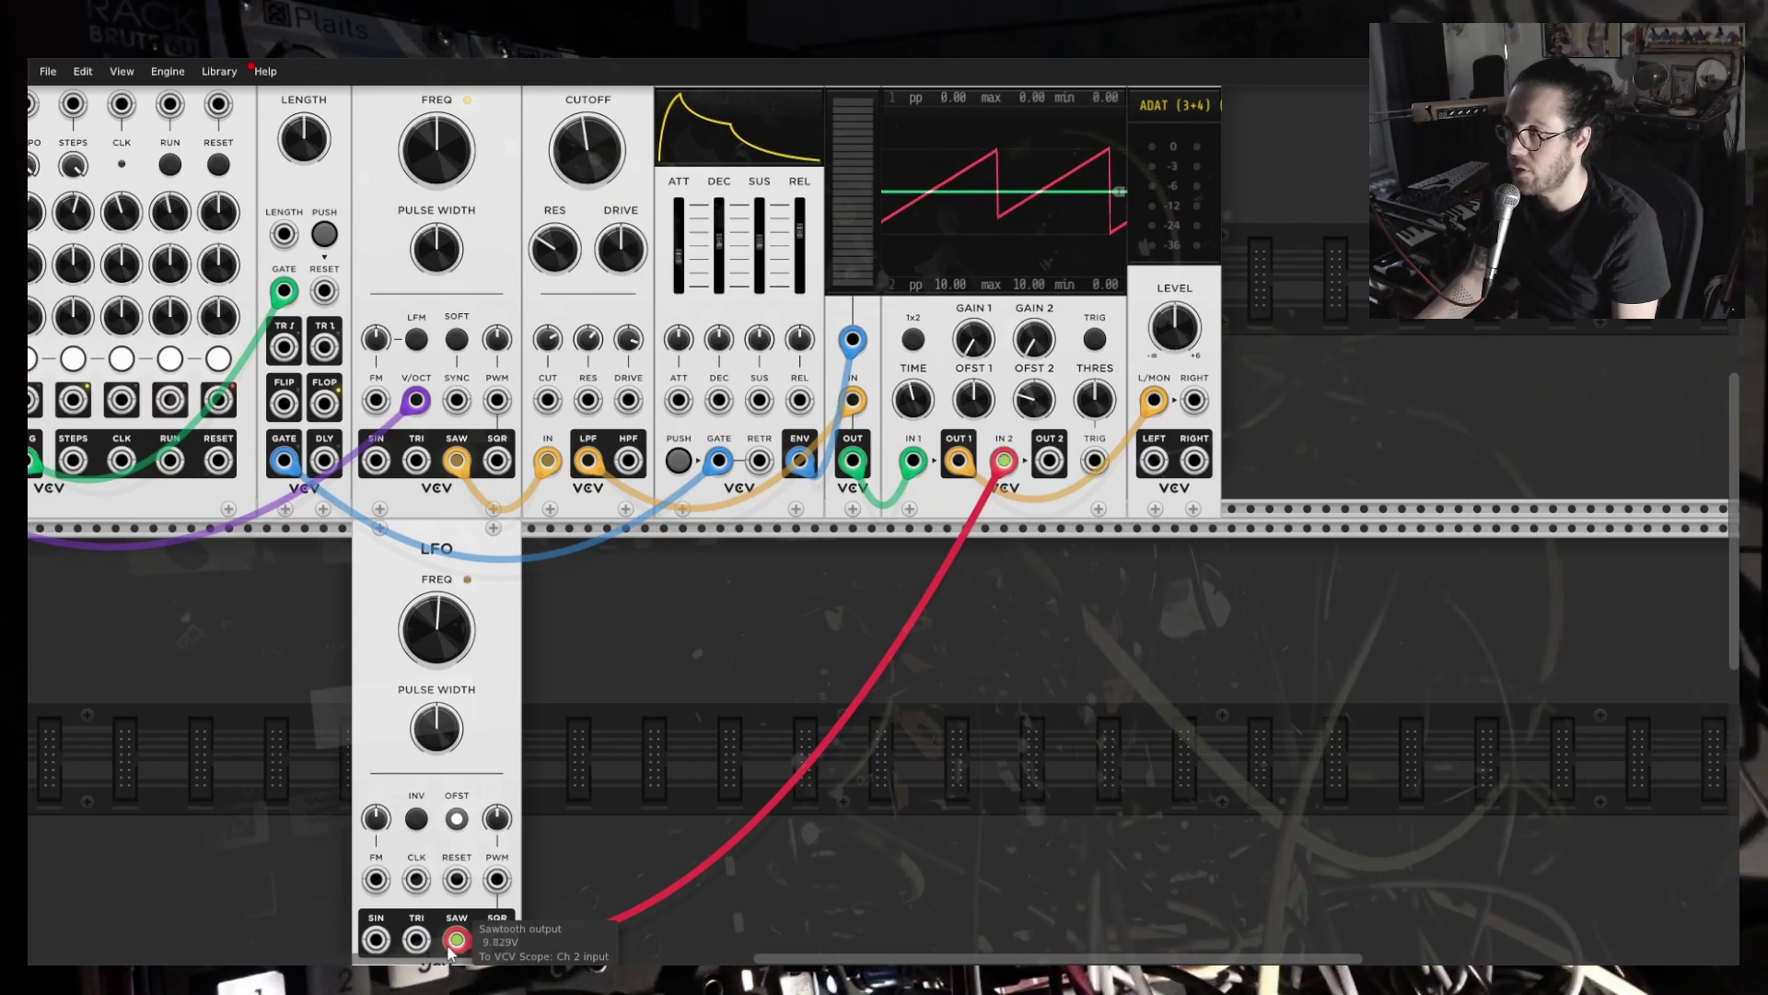
left_click_drag(451, 947, 497, 943)
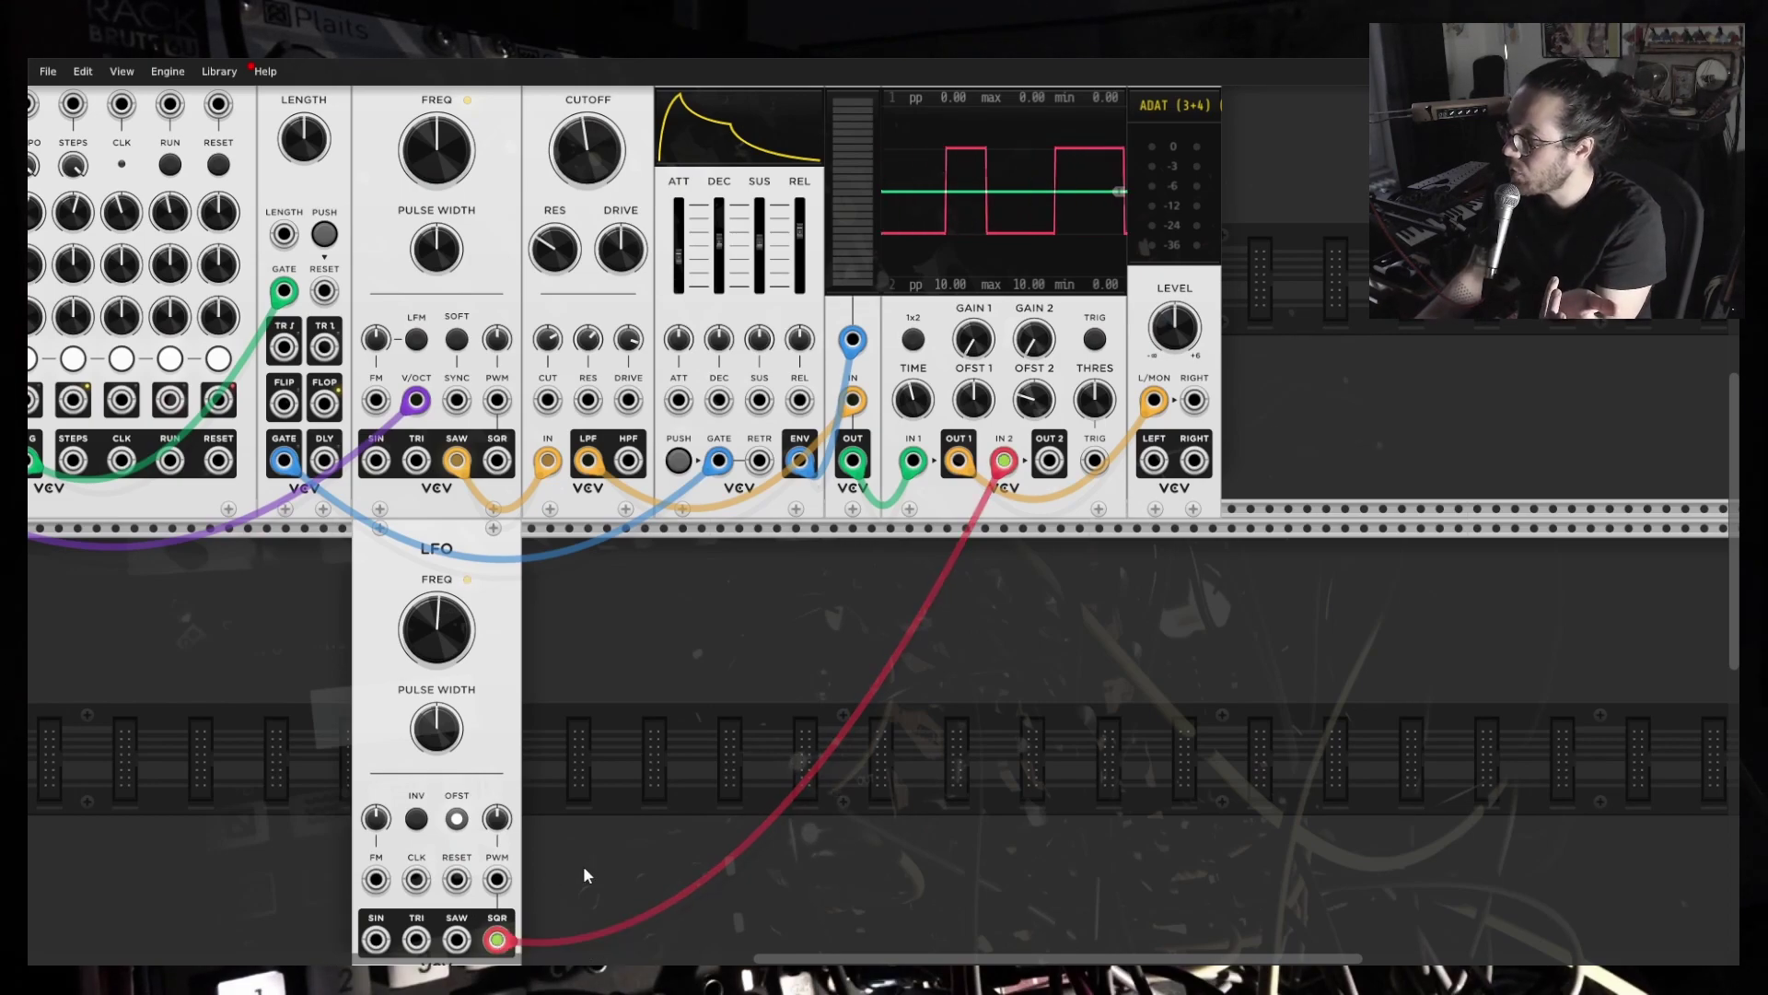
mouse_move(422, 640)
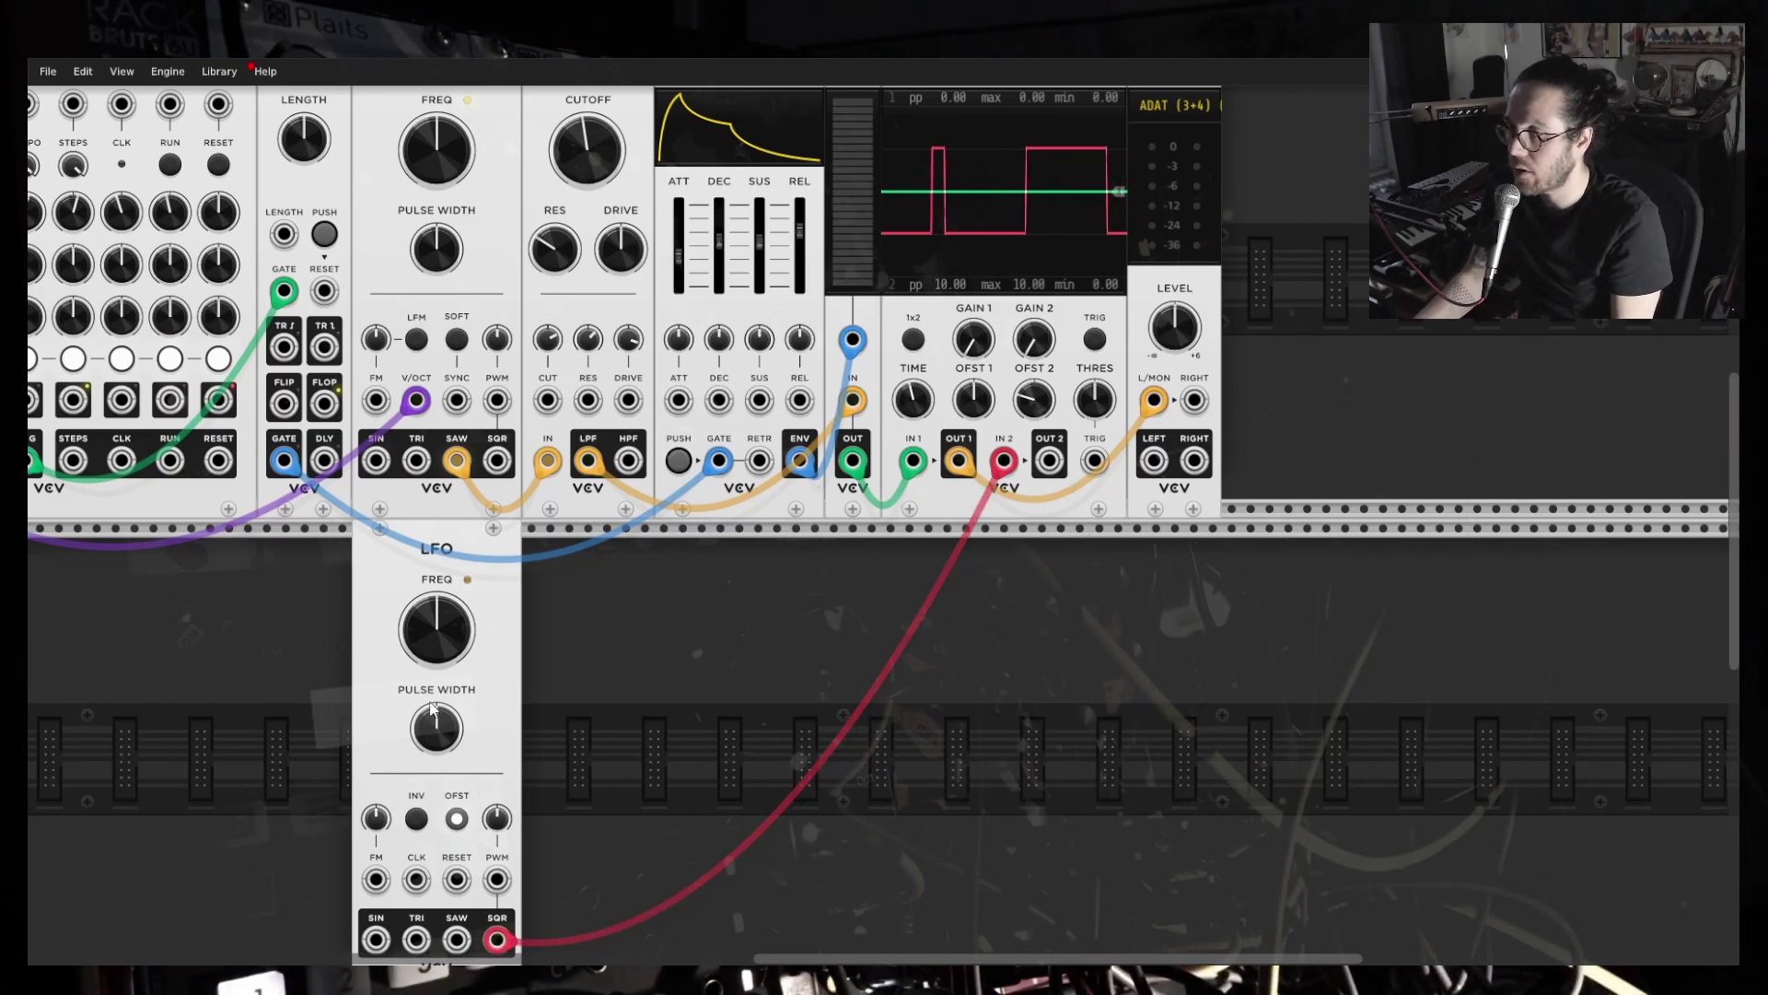
left_click_drag(285, 753, 650, 799)
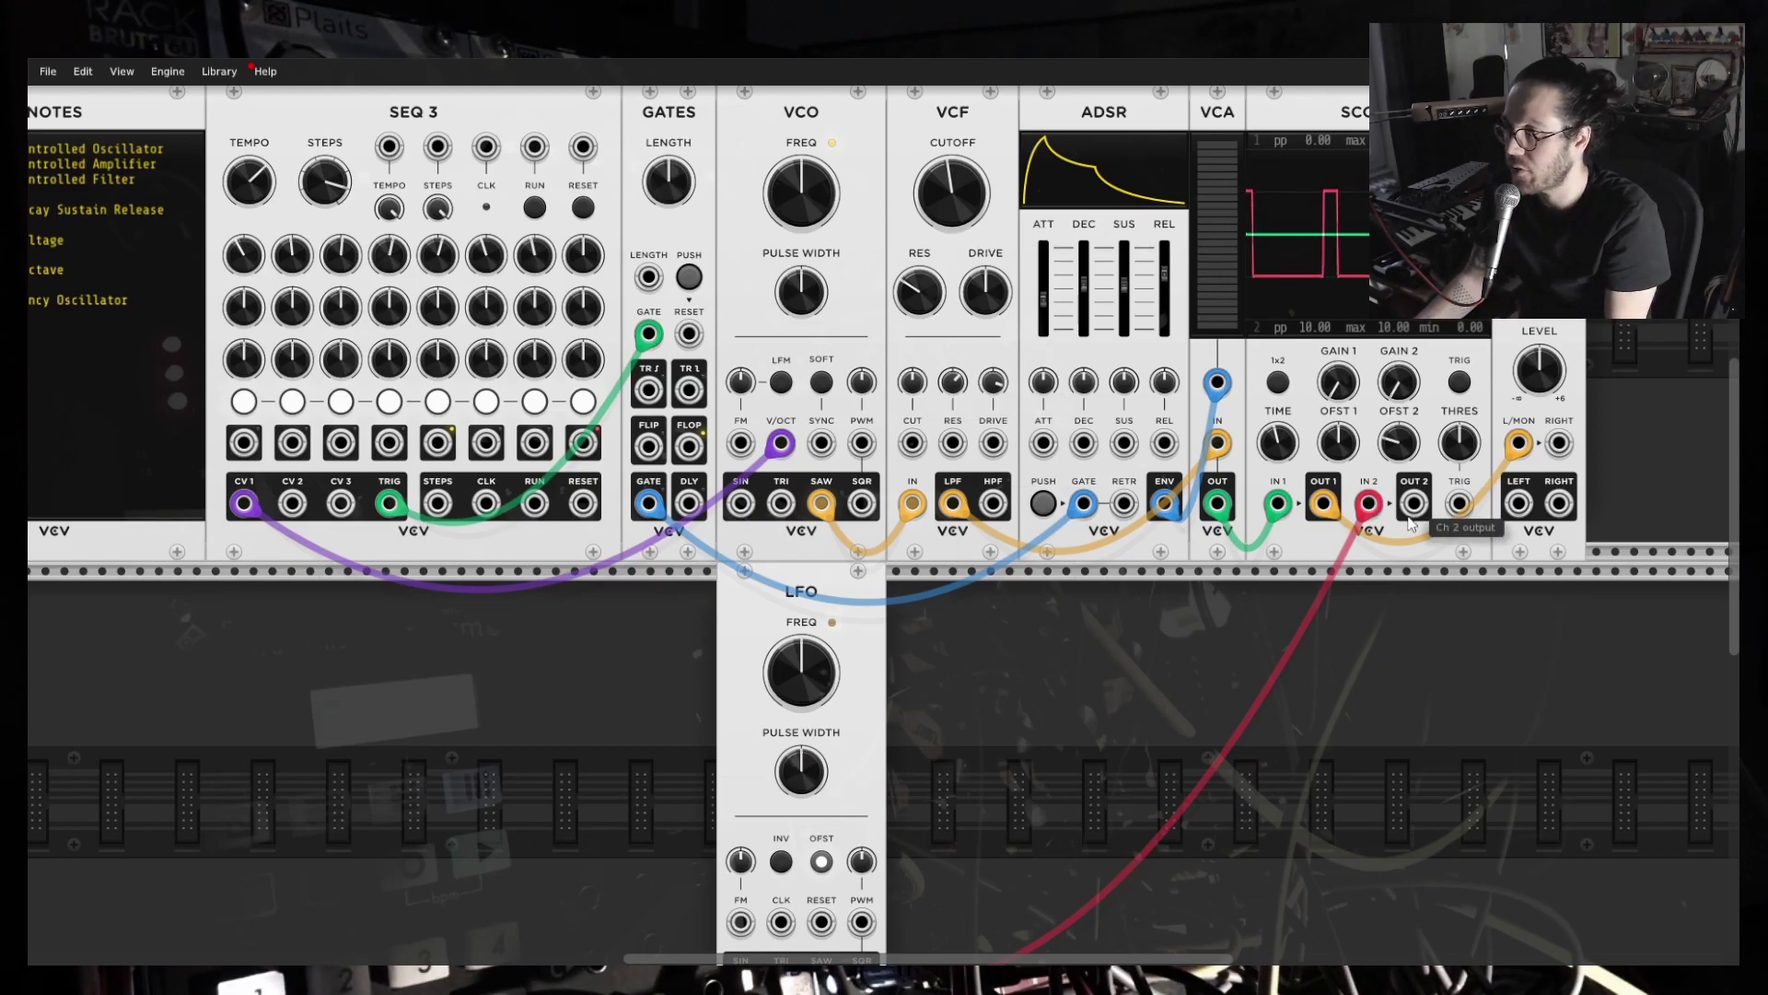
left_click_drag(1369, 504, 1252, 827)
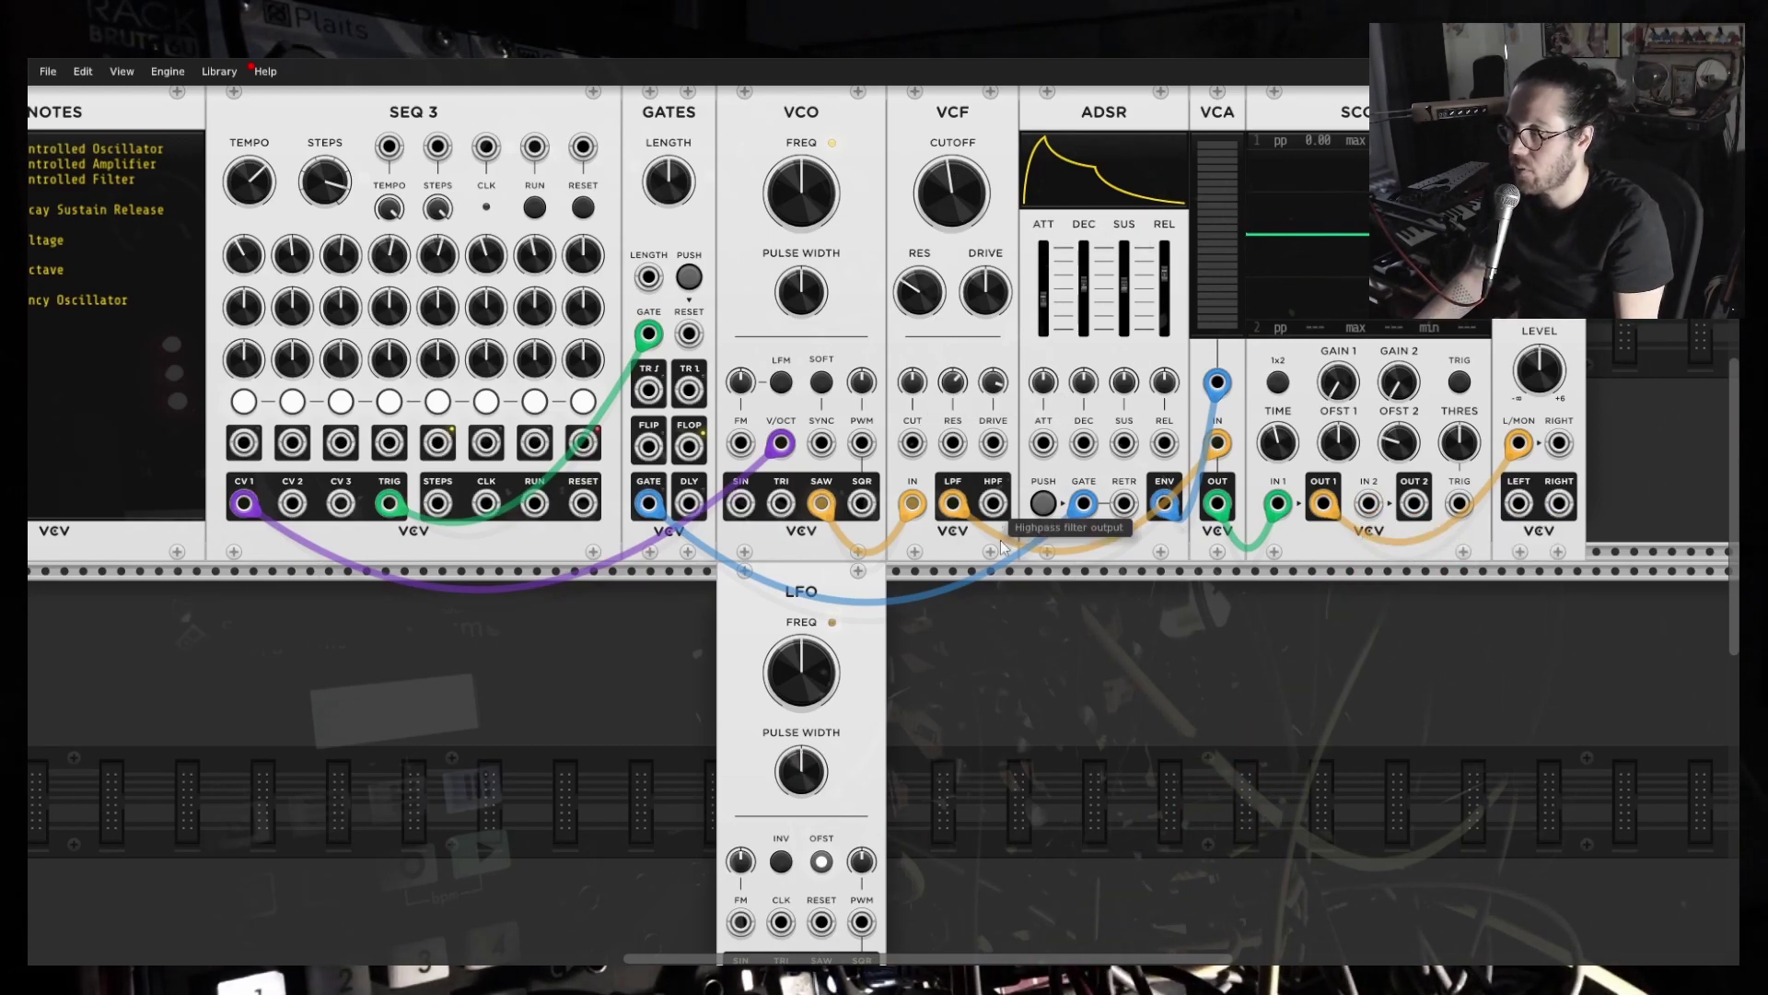
scroll(1026, 784, "down", 2)
scroll(1026, 752, "up", 2)
scroll(1021, 755, "down", 2)
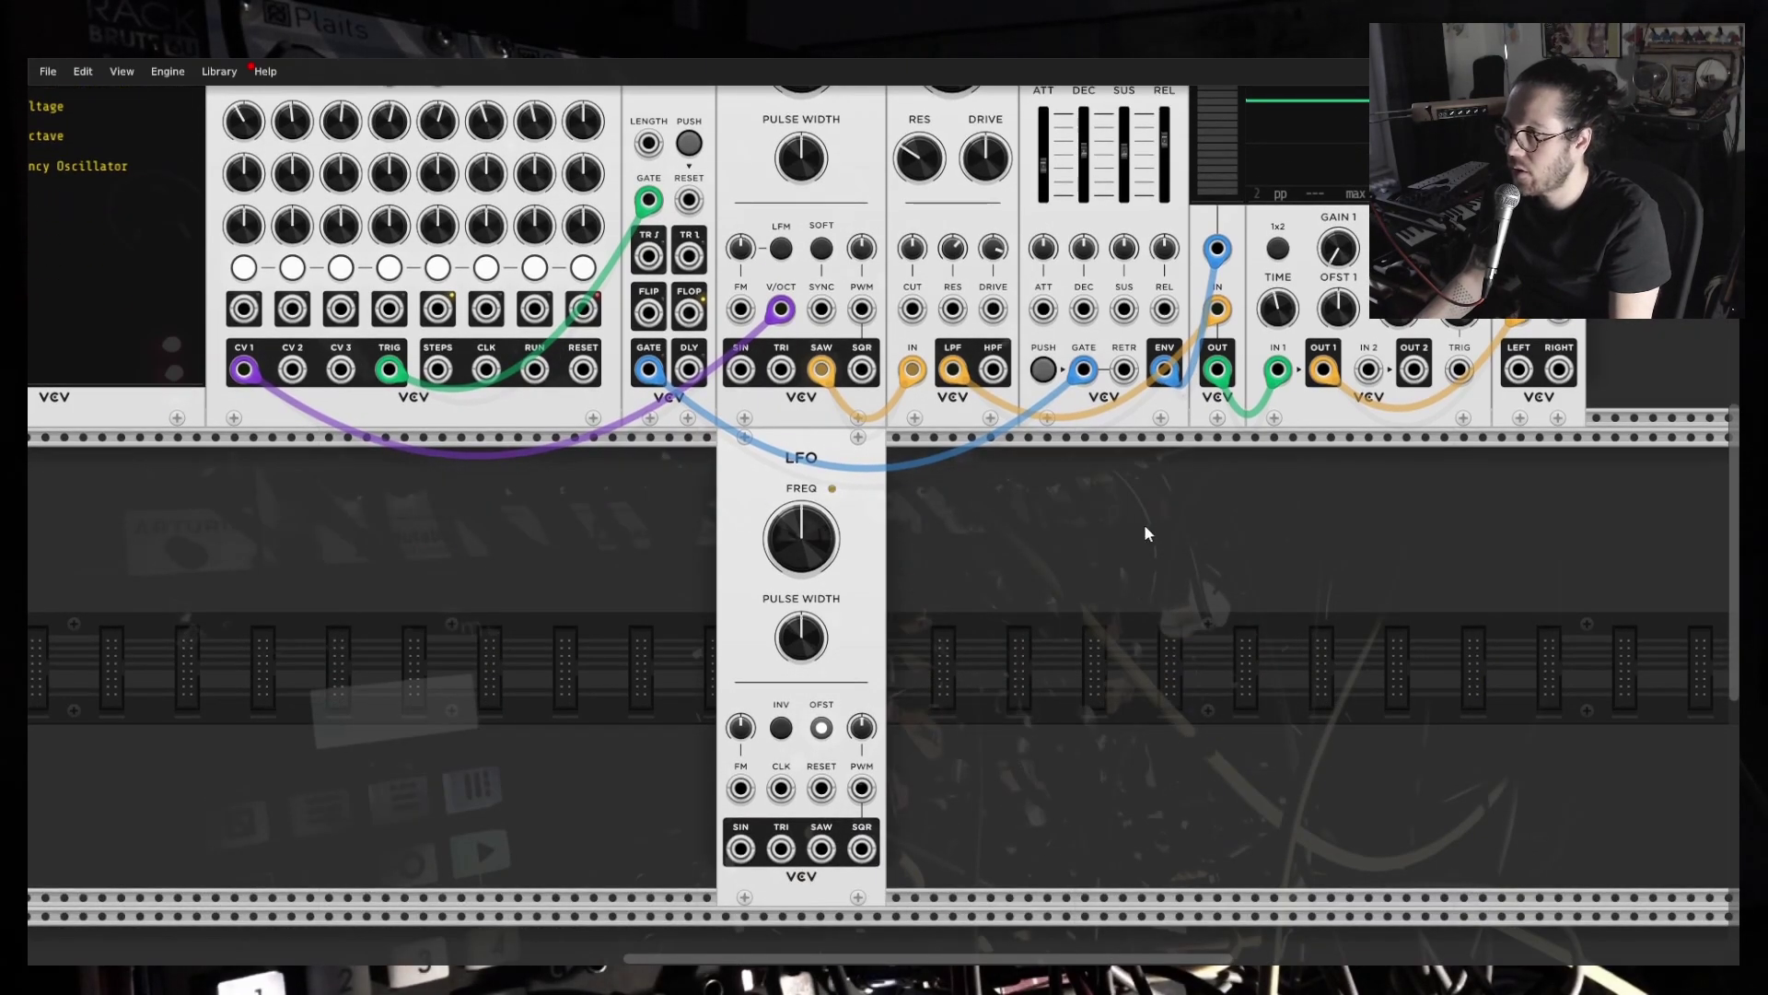
scroll(1354, 333, "up", 2)
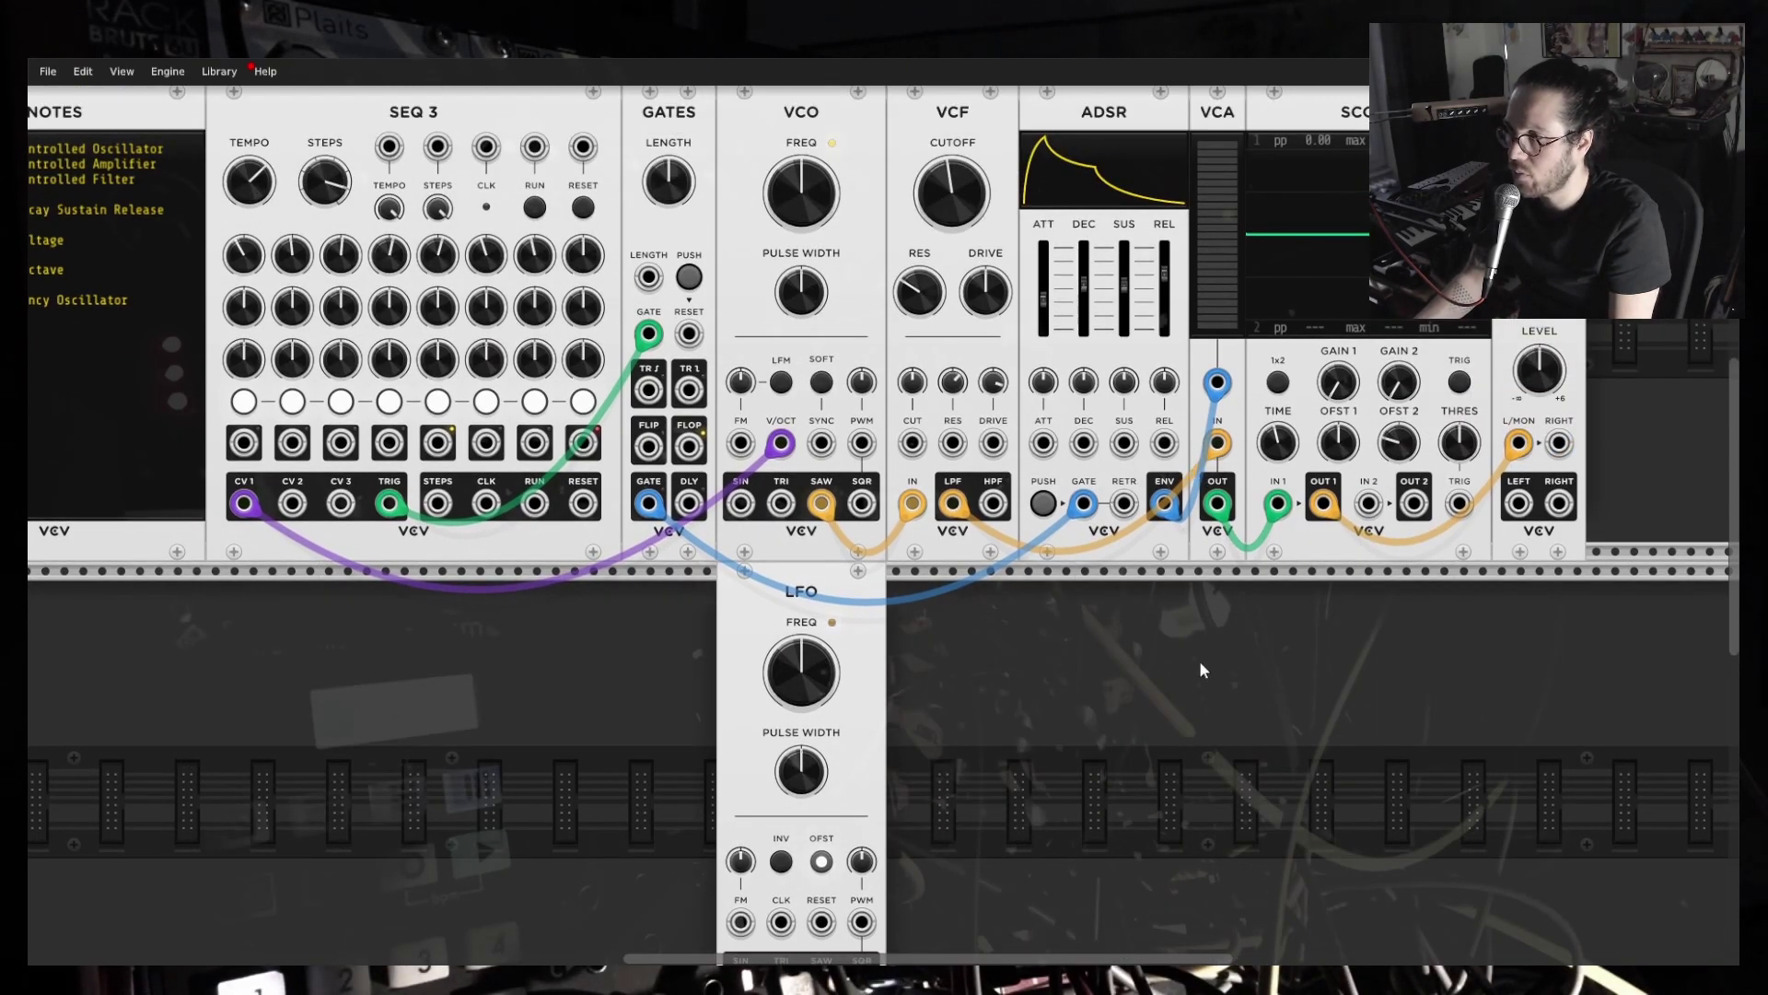
scroll(1212, 665, "down", 2)
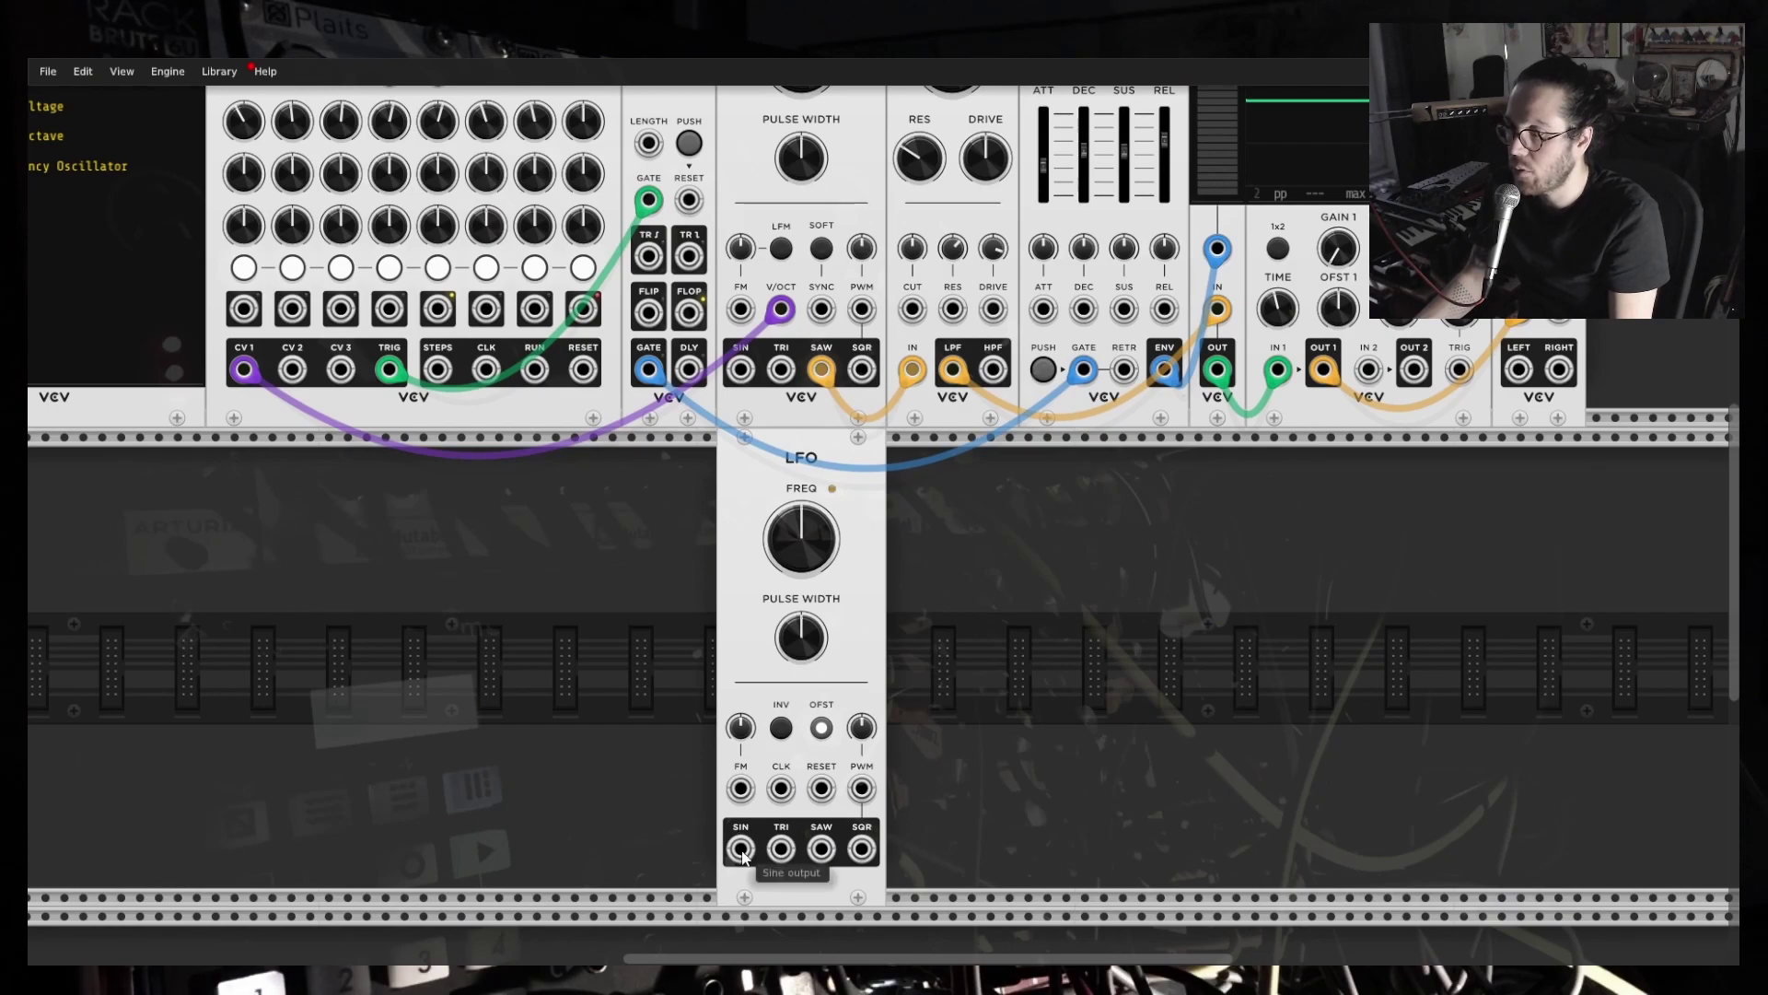
left_click_drag(741, 849, 914, 313)
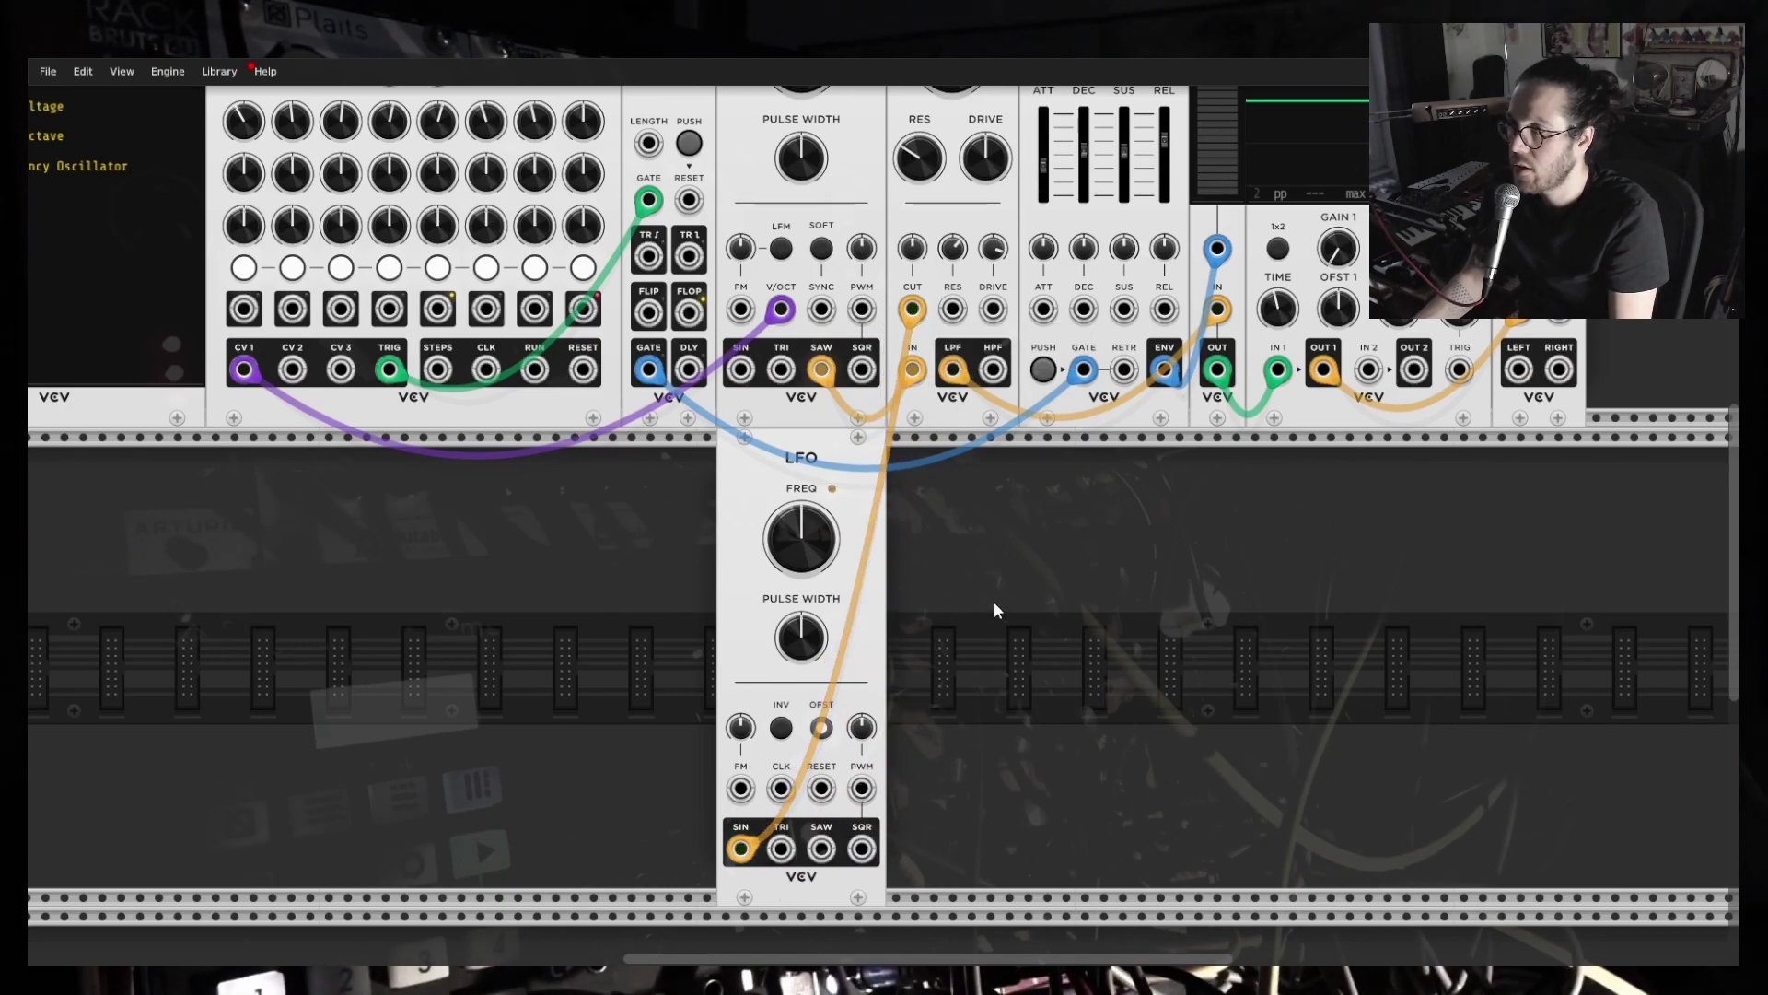
Slow the LFO's frequency to about 0.64 Hz.
scroll(941, 500, "up", 3)
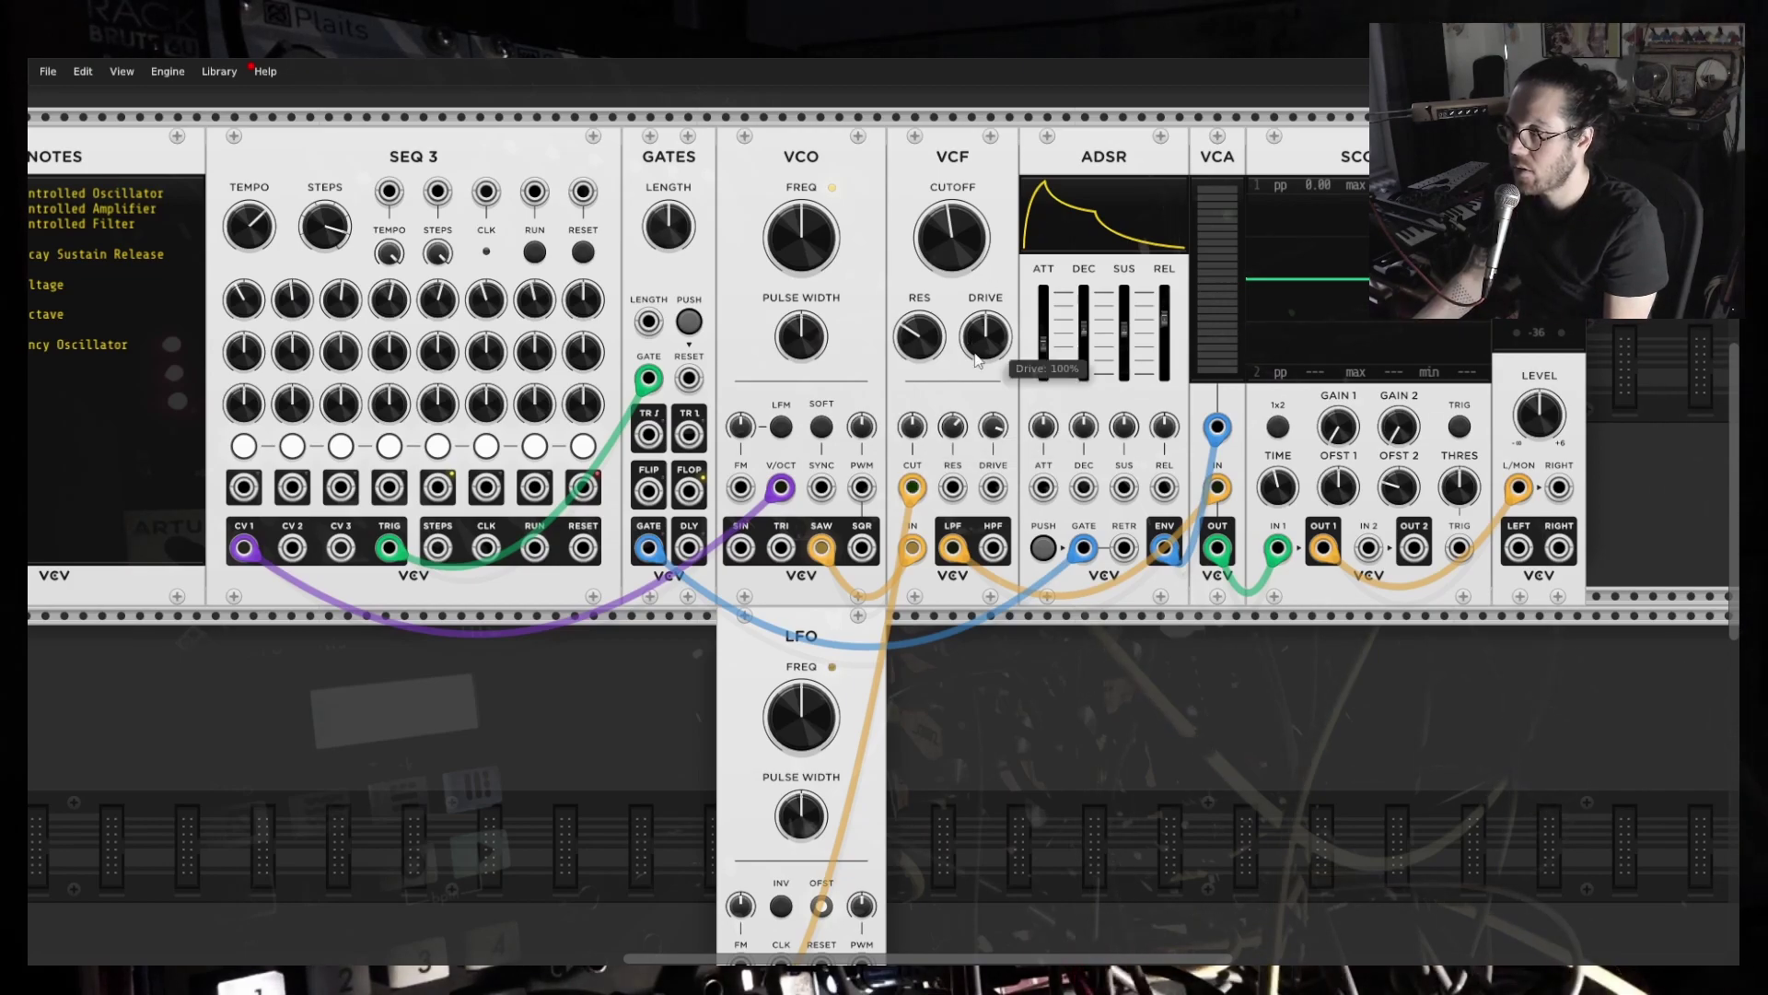
mouse_move(967, 257)
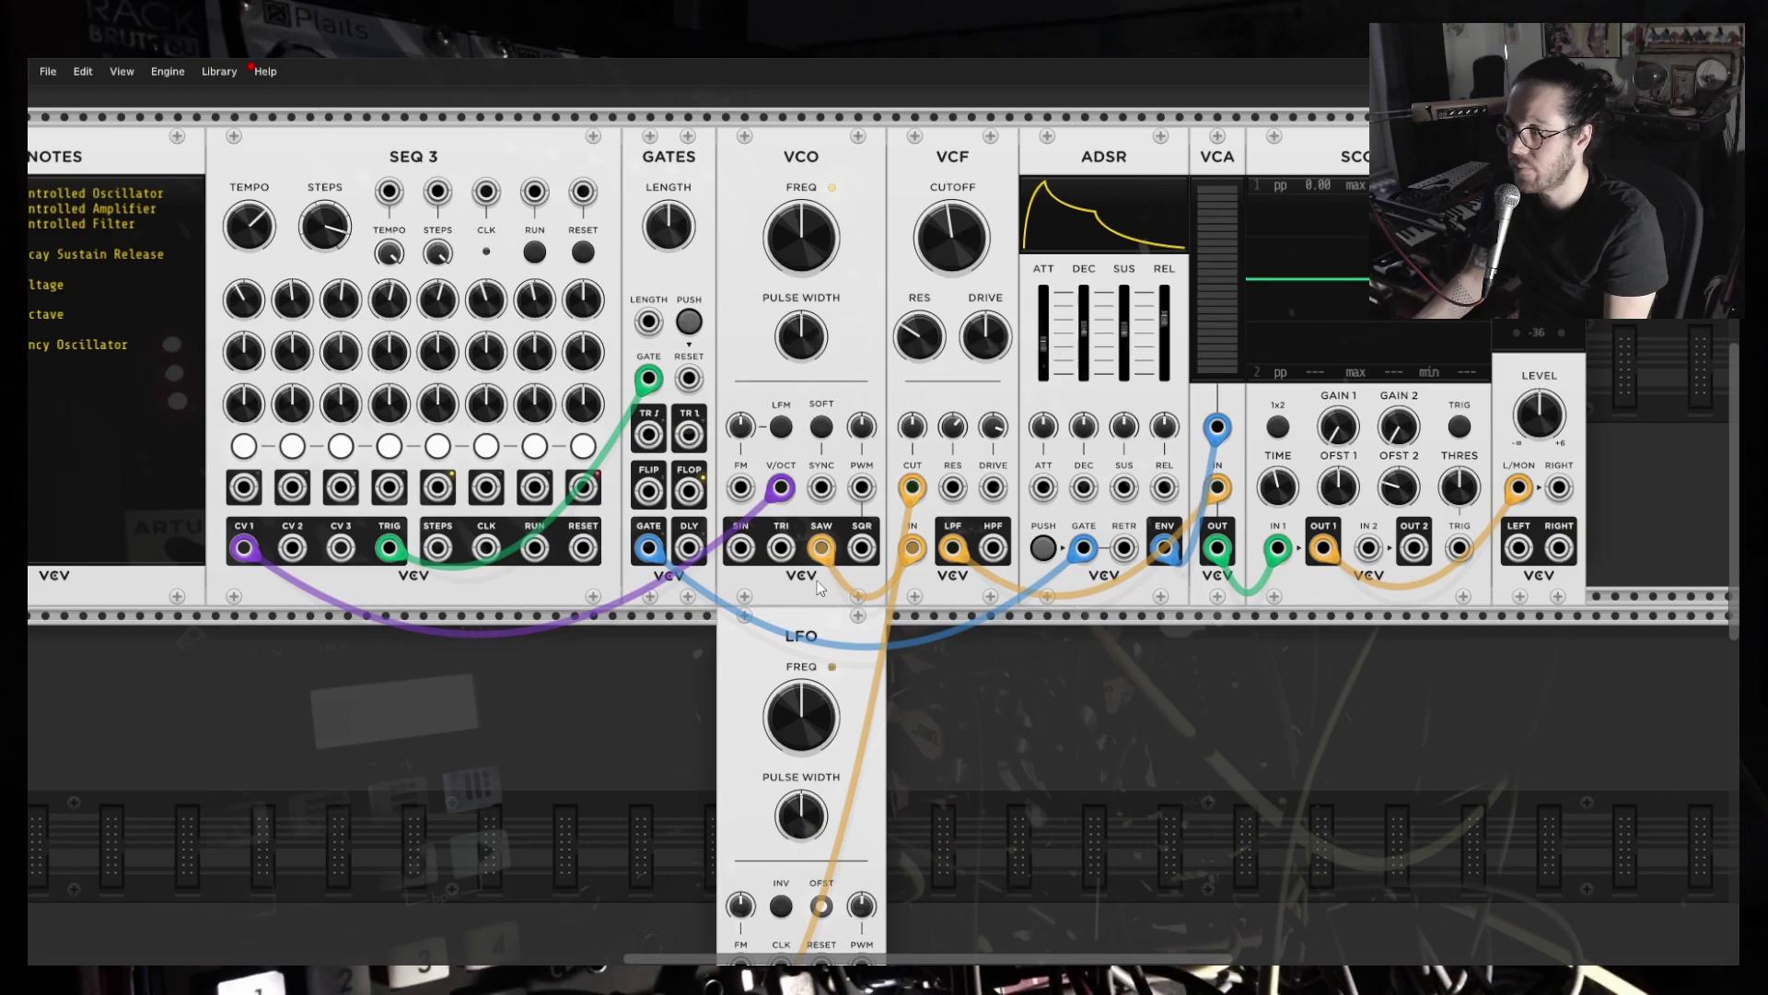
scroll(925, 632, "down", 5)
scroll(822, 596, "up", 2)
mouse_move(823, 597)
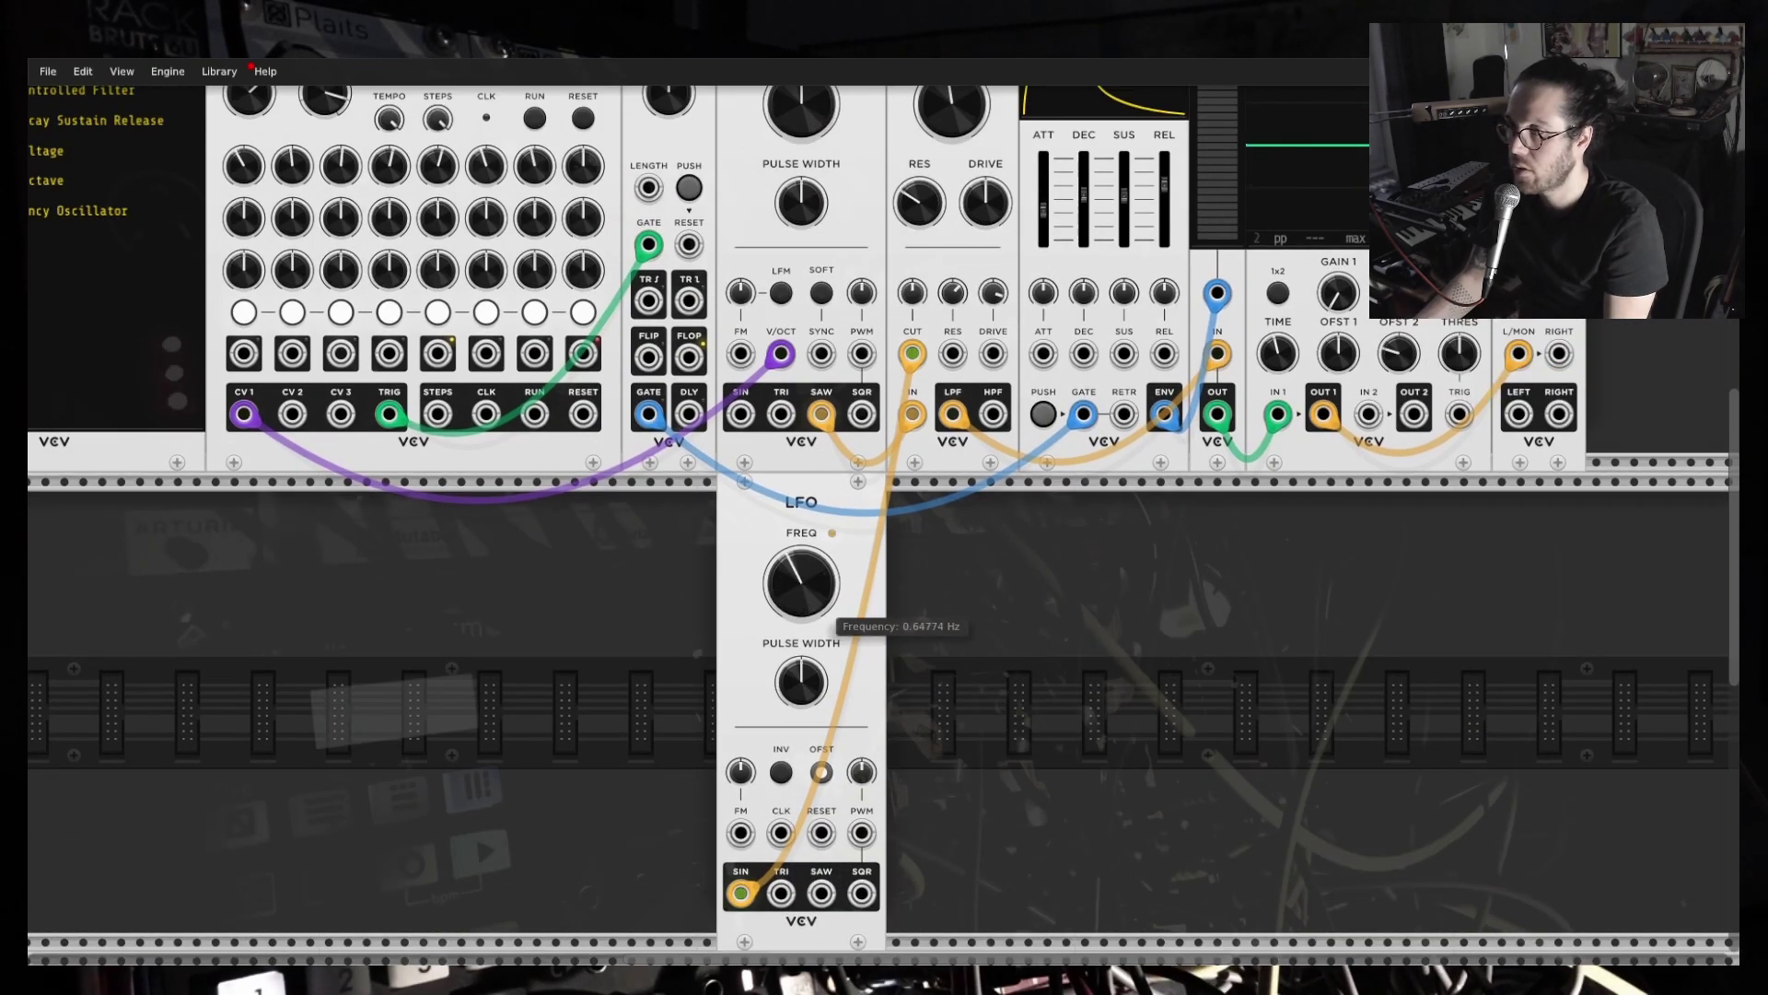
scroll(995, 686, "up", 4)
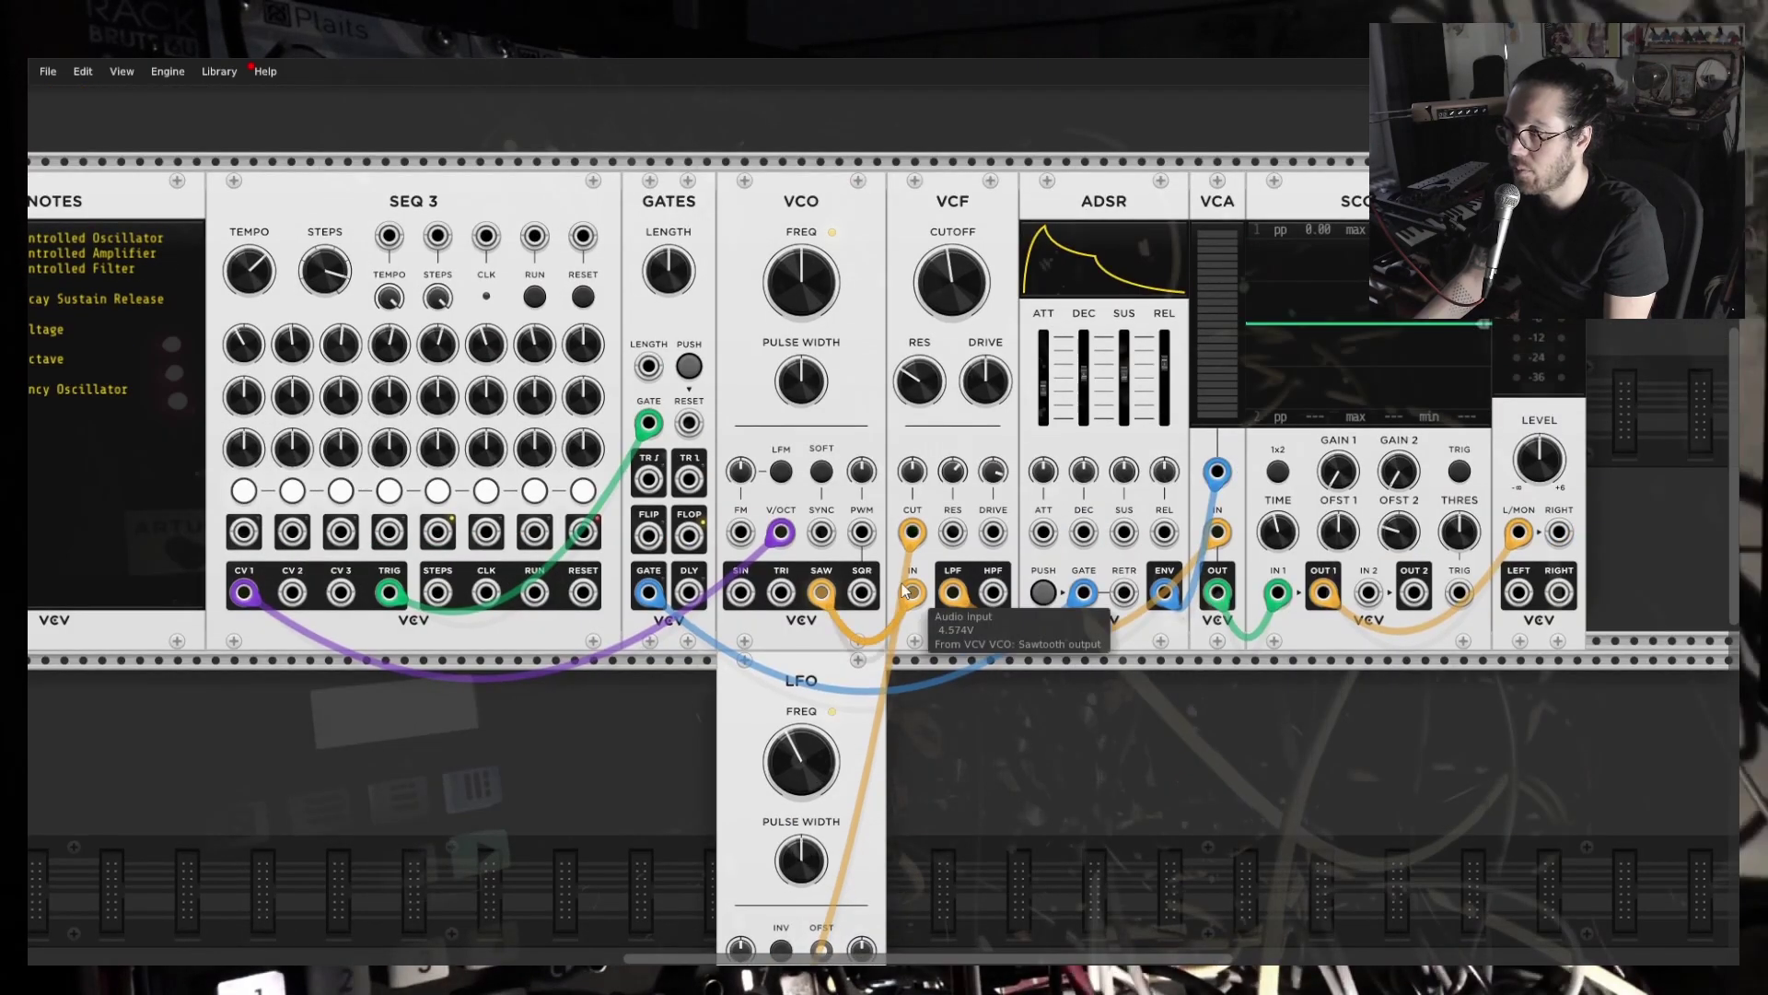
Start the sequencer and set the VCF's cutoff frequency CV amount to 31.2%.
left_click(534, 296)
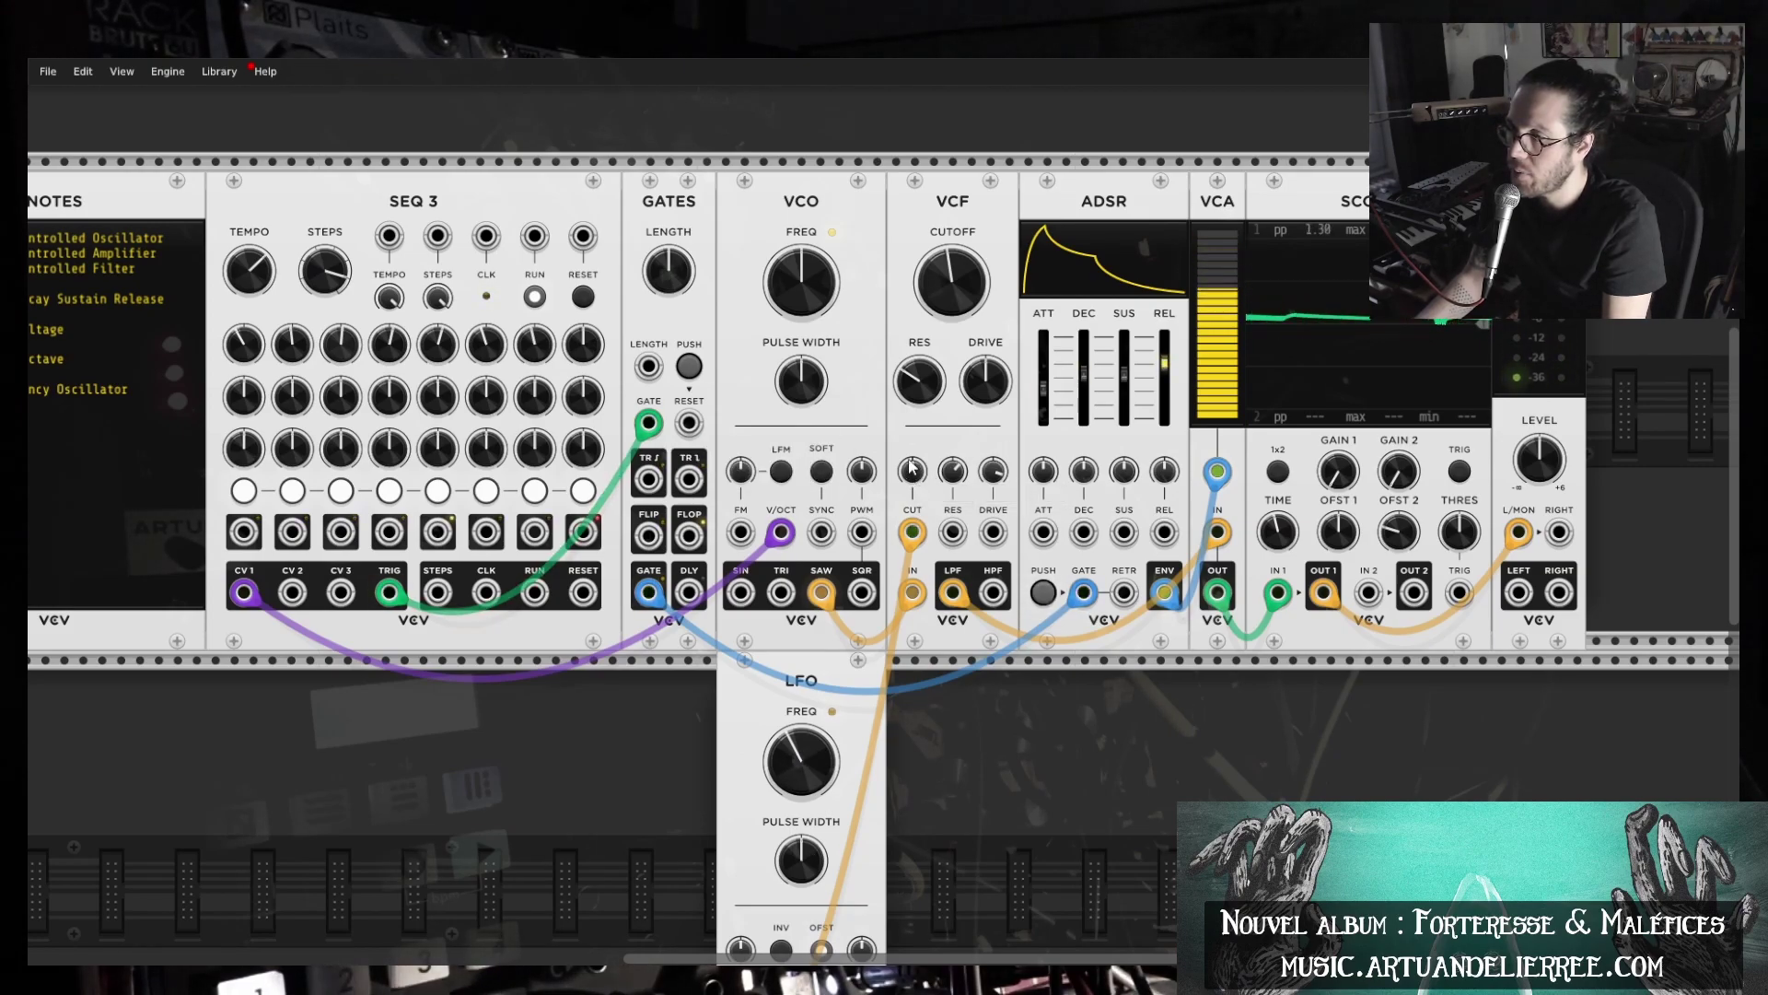
left_click_drag(912, 470, 911, 453)
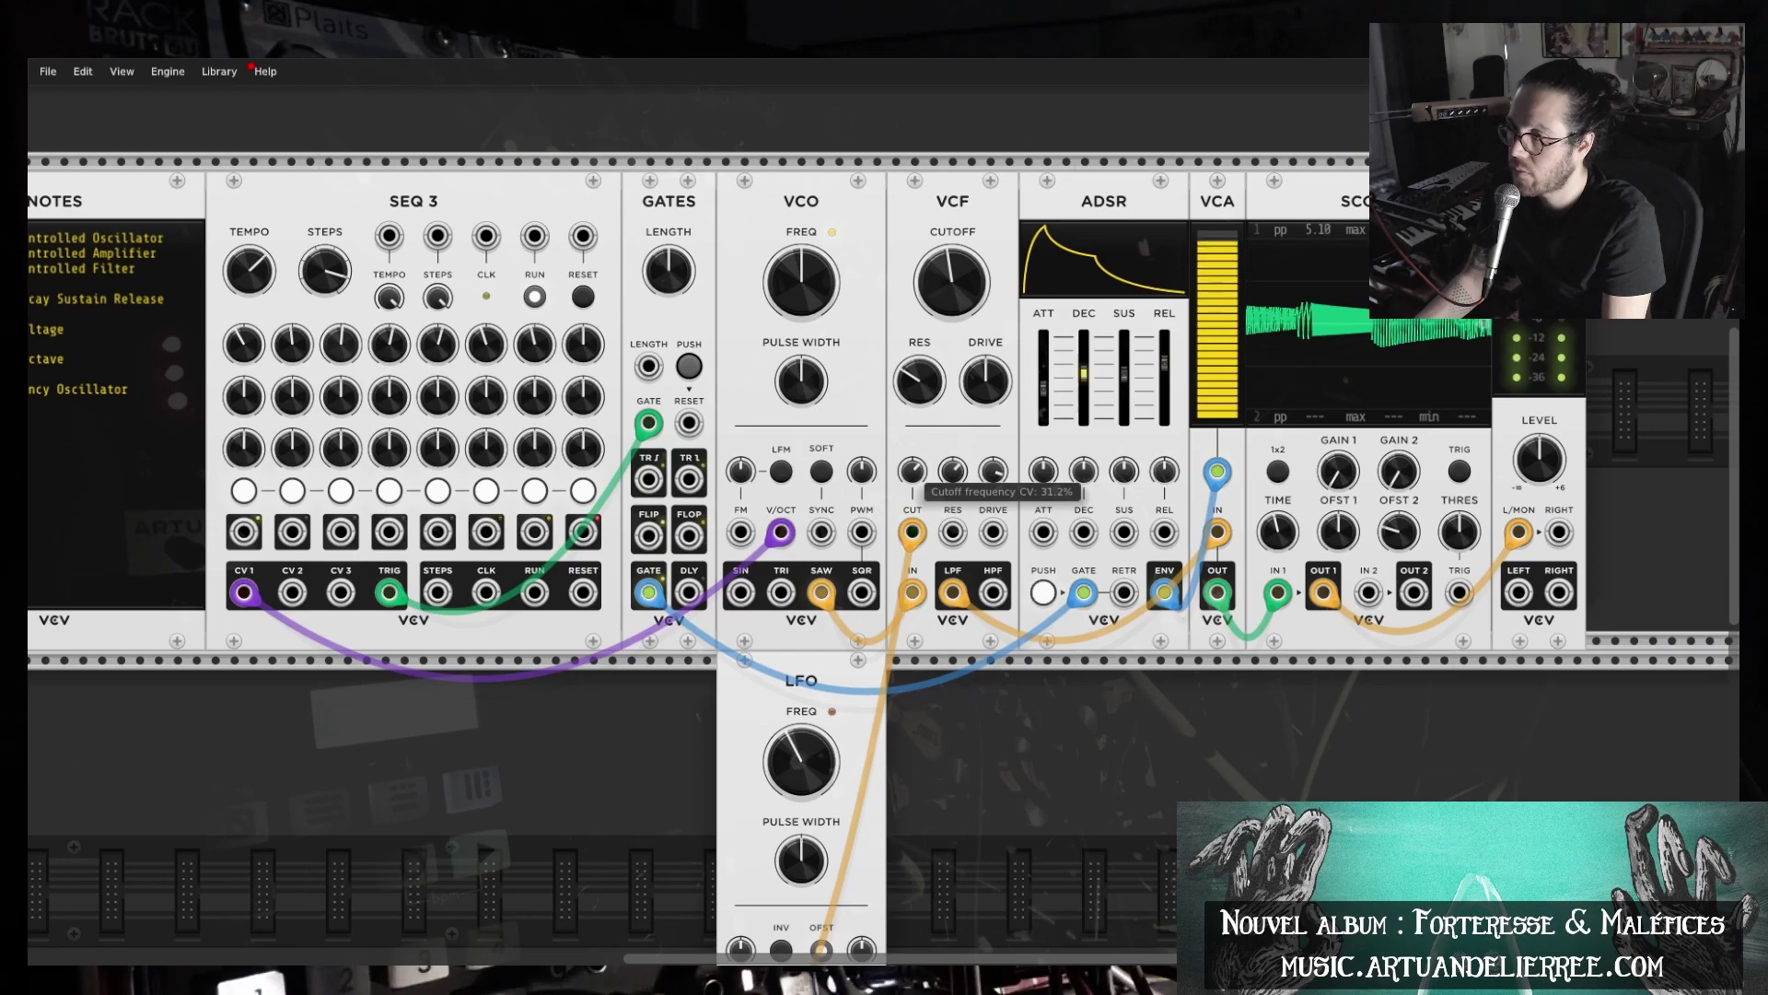
left_click_drag(912, 470, 912, 466)
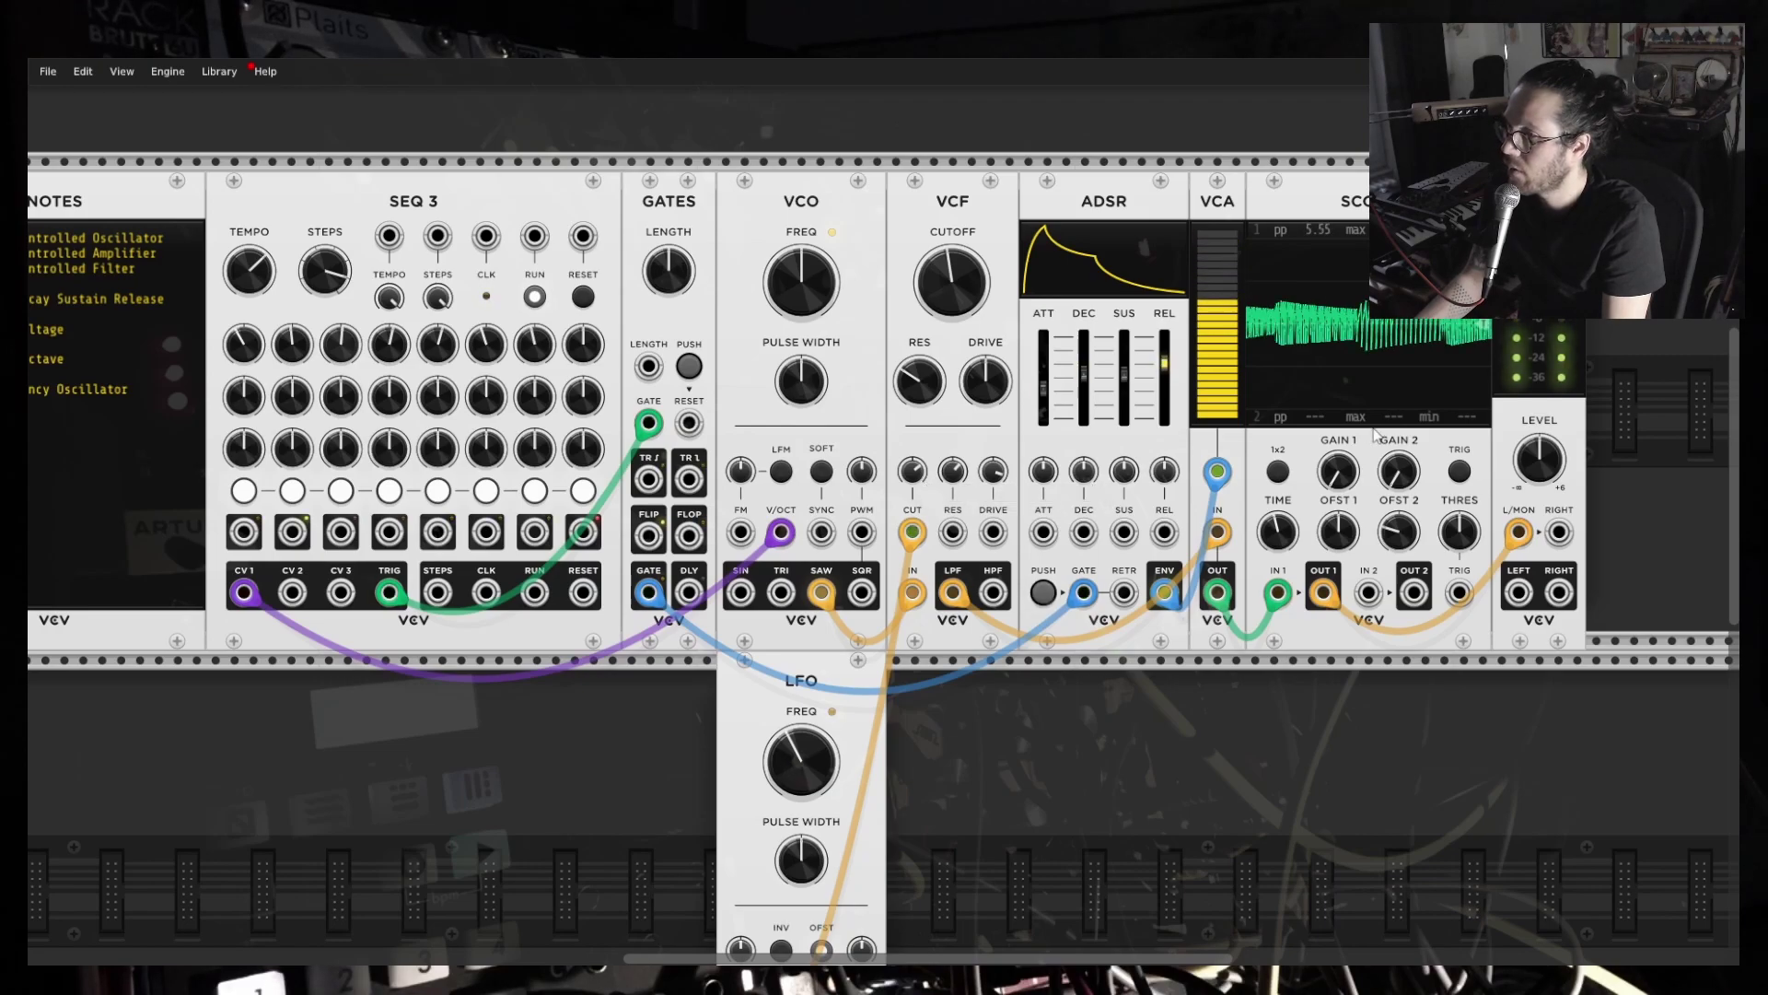
Shorten the Scope's time span and slow the LFO's frequency further while the sequence plays.
left_click_drag(1282, 536, 1282, 390)
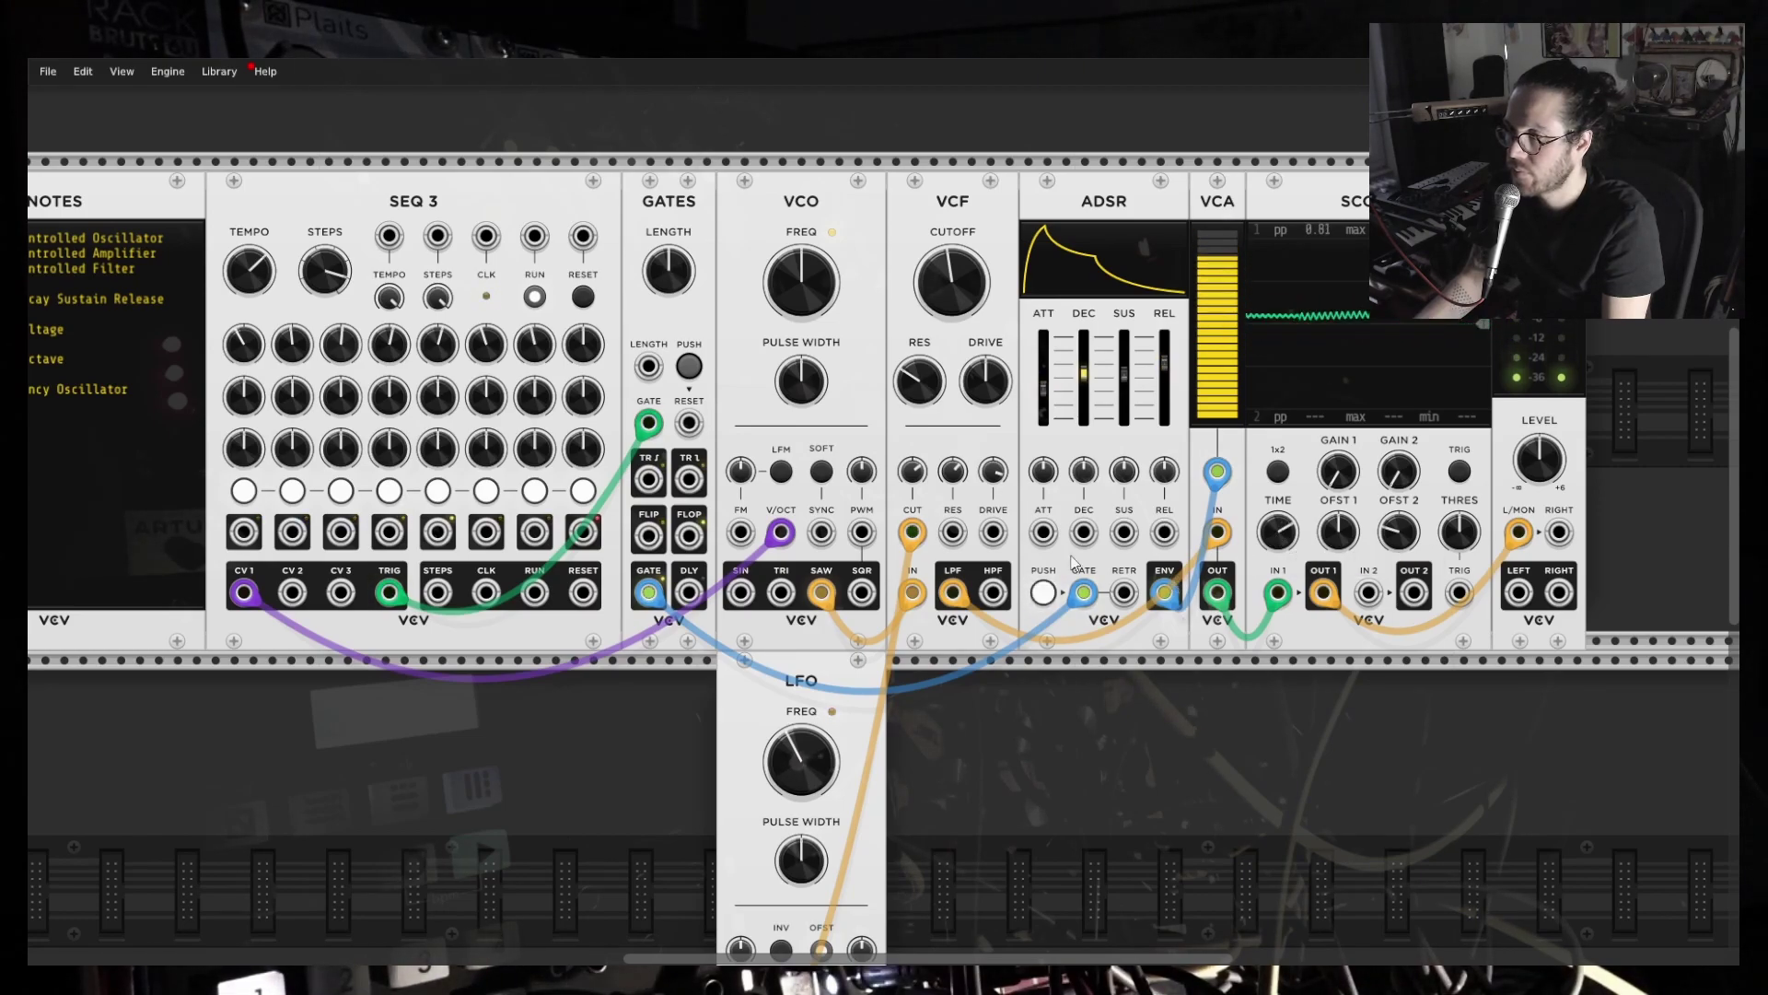
mouse_move(794, 764)
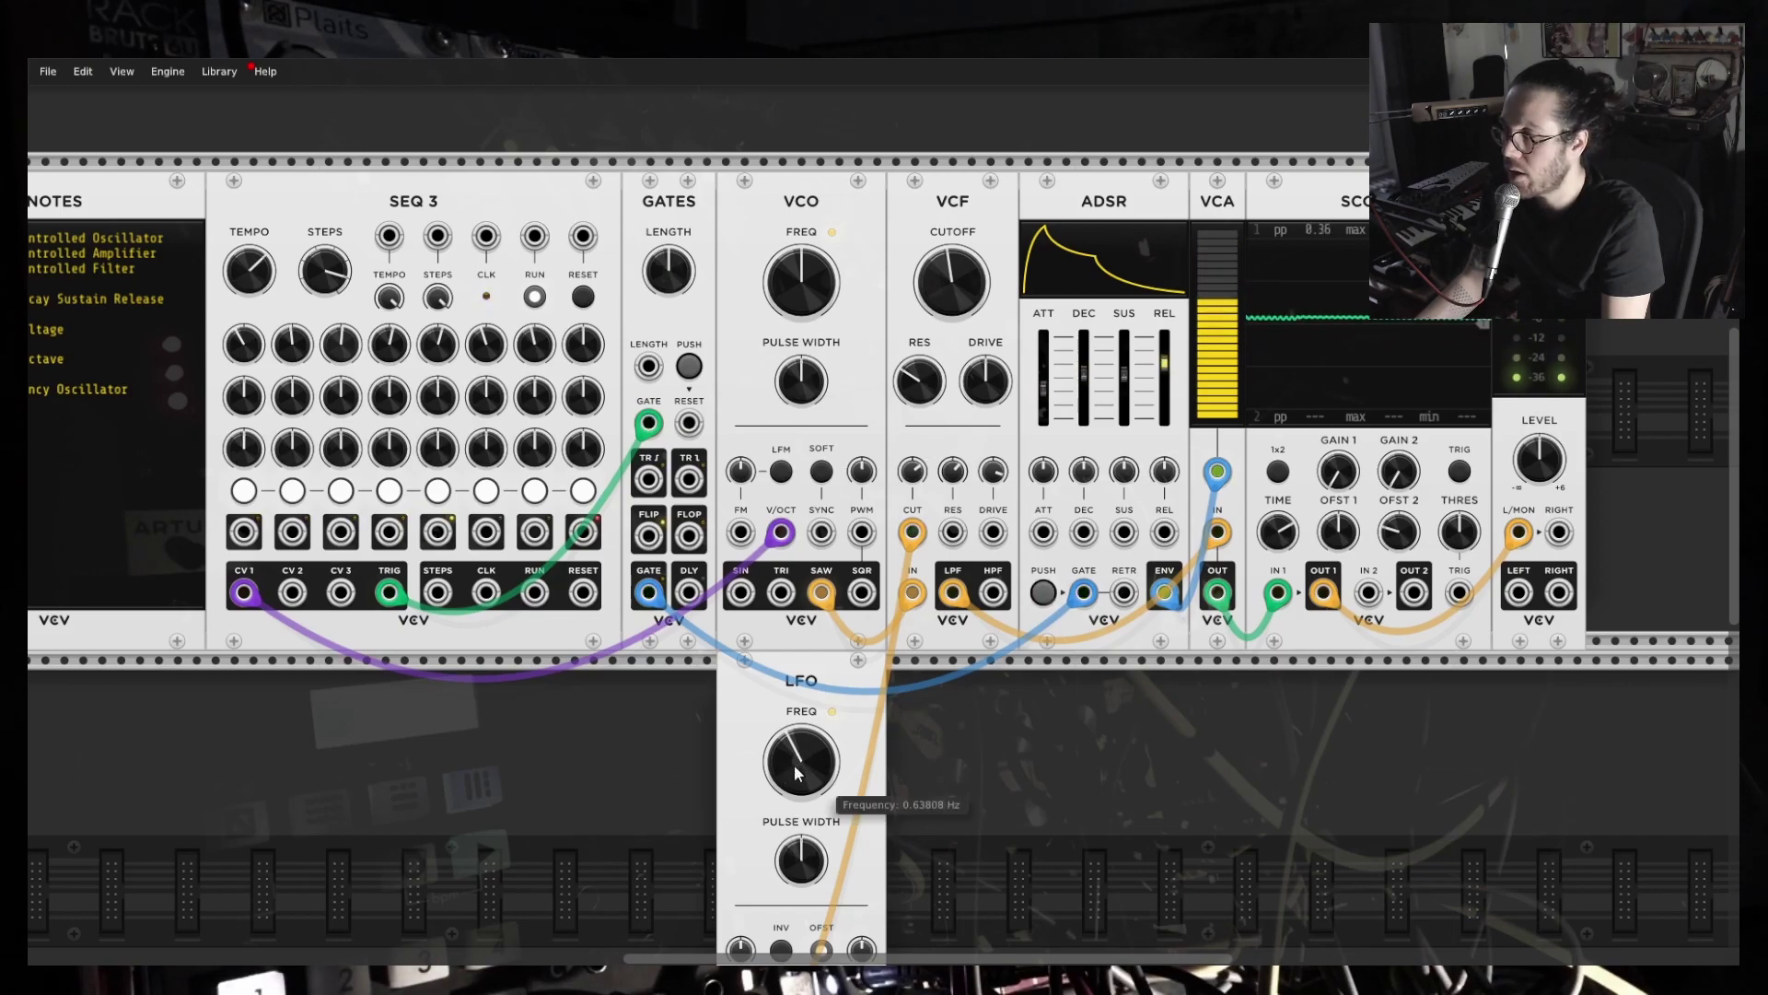
left_click_drag(788, 764, 788, 794)
mouse_move(912, 475)
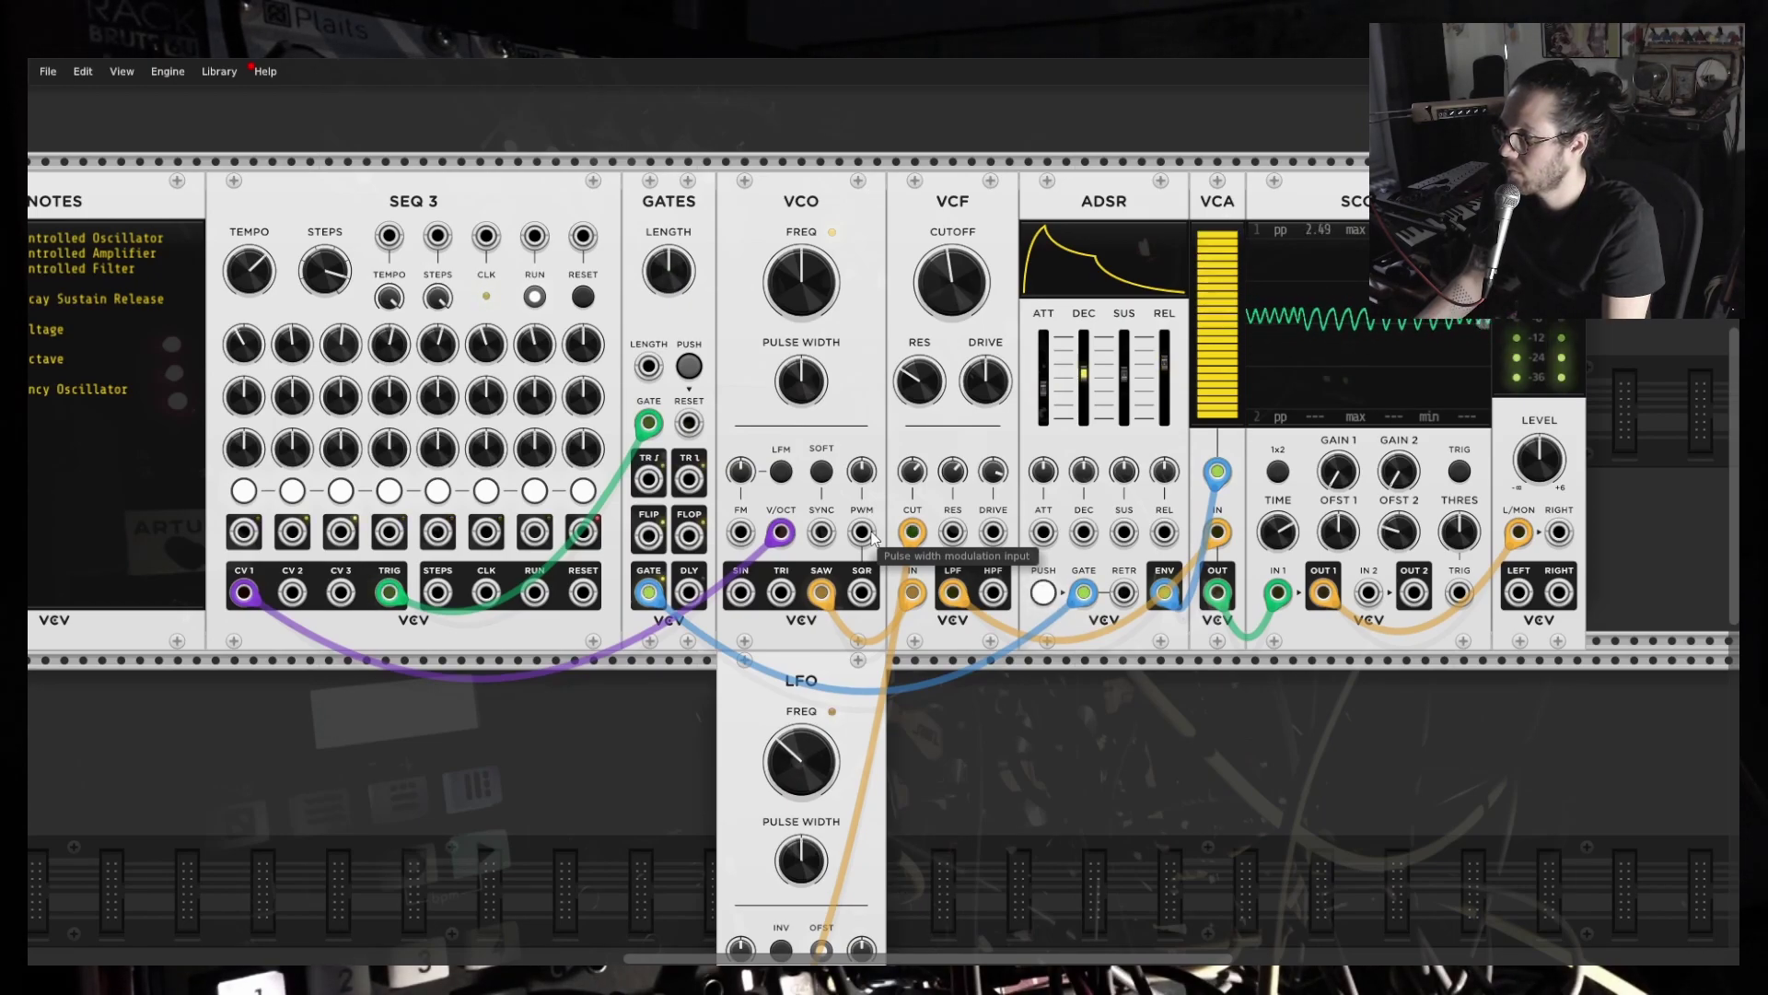
Shift the ADSR, VCA, Scope and Audio modules along together and place the LFO between the VCO and VCF.
scroll(1014, 721, "down", 5)
scroll(1012, 720, "up", 4)
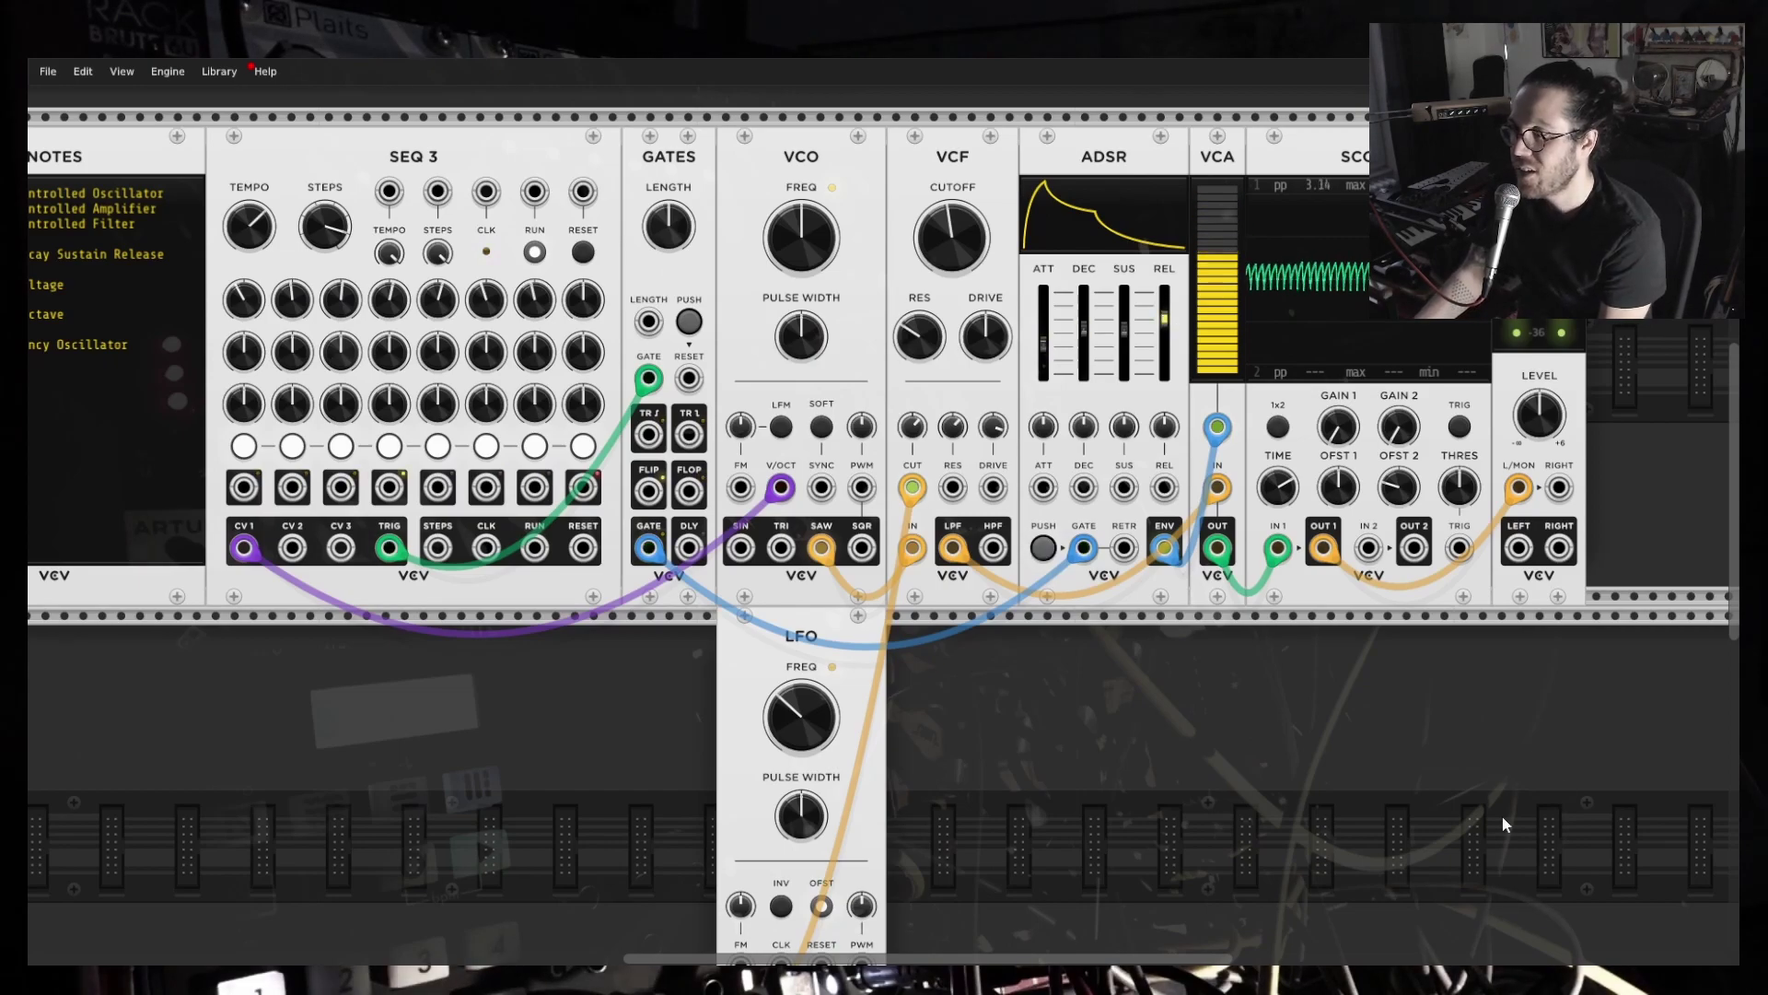
left_click_drag(1630, 793, 1259, 187)
left_click_drag(783, 640, 1086, 161)
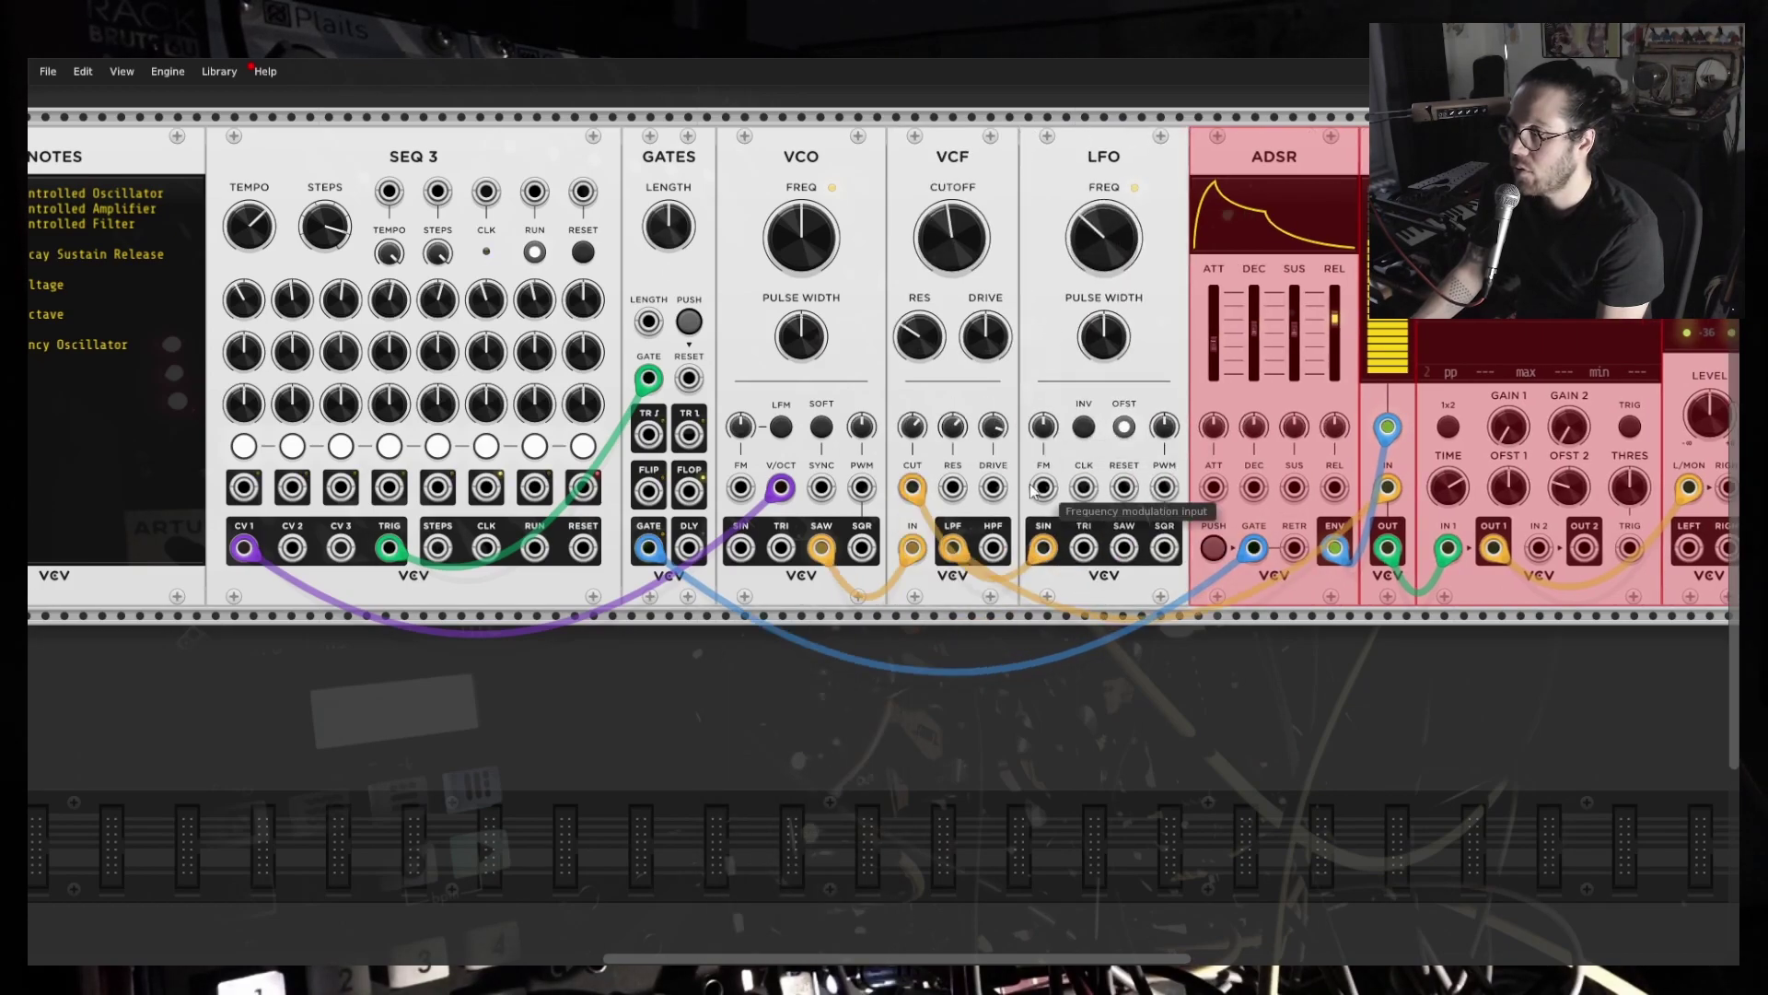
scroll(1033, 489, "up", 5)
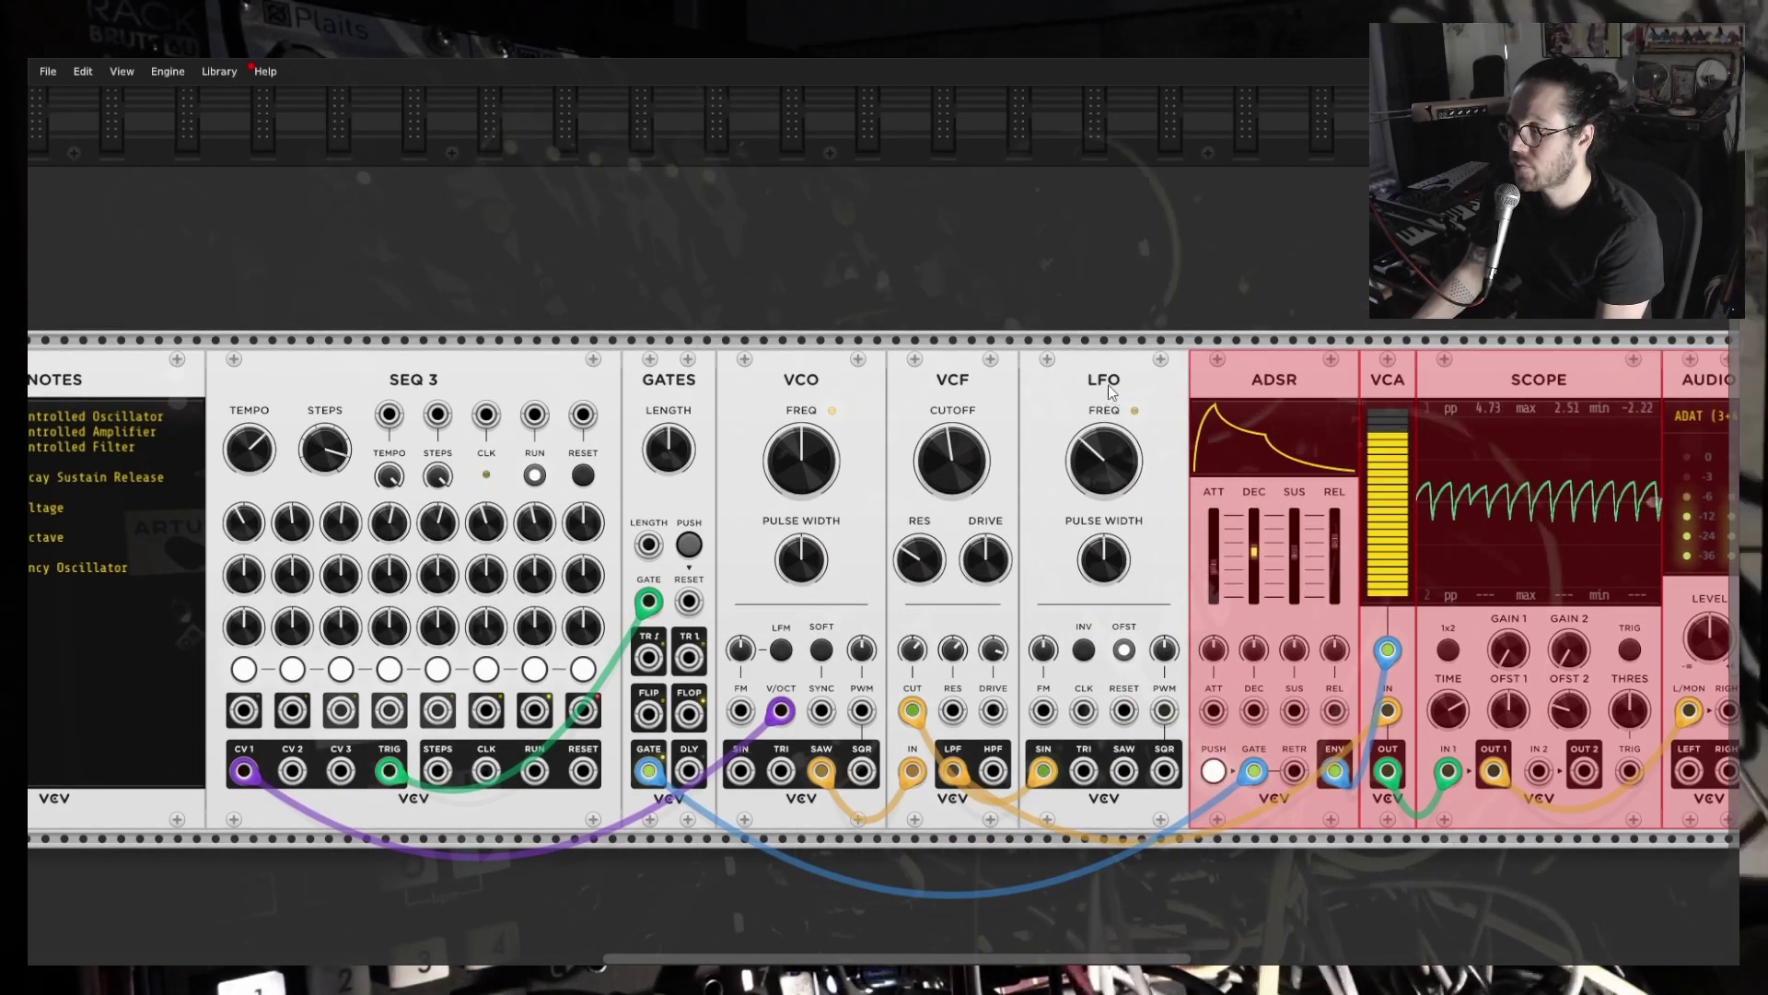
left_click_drag(1003, 373, 1174, 373)
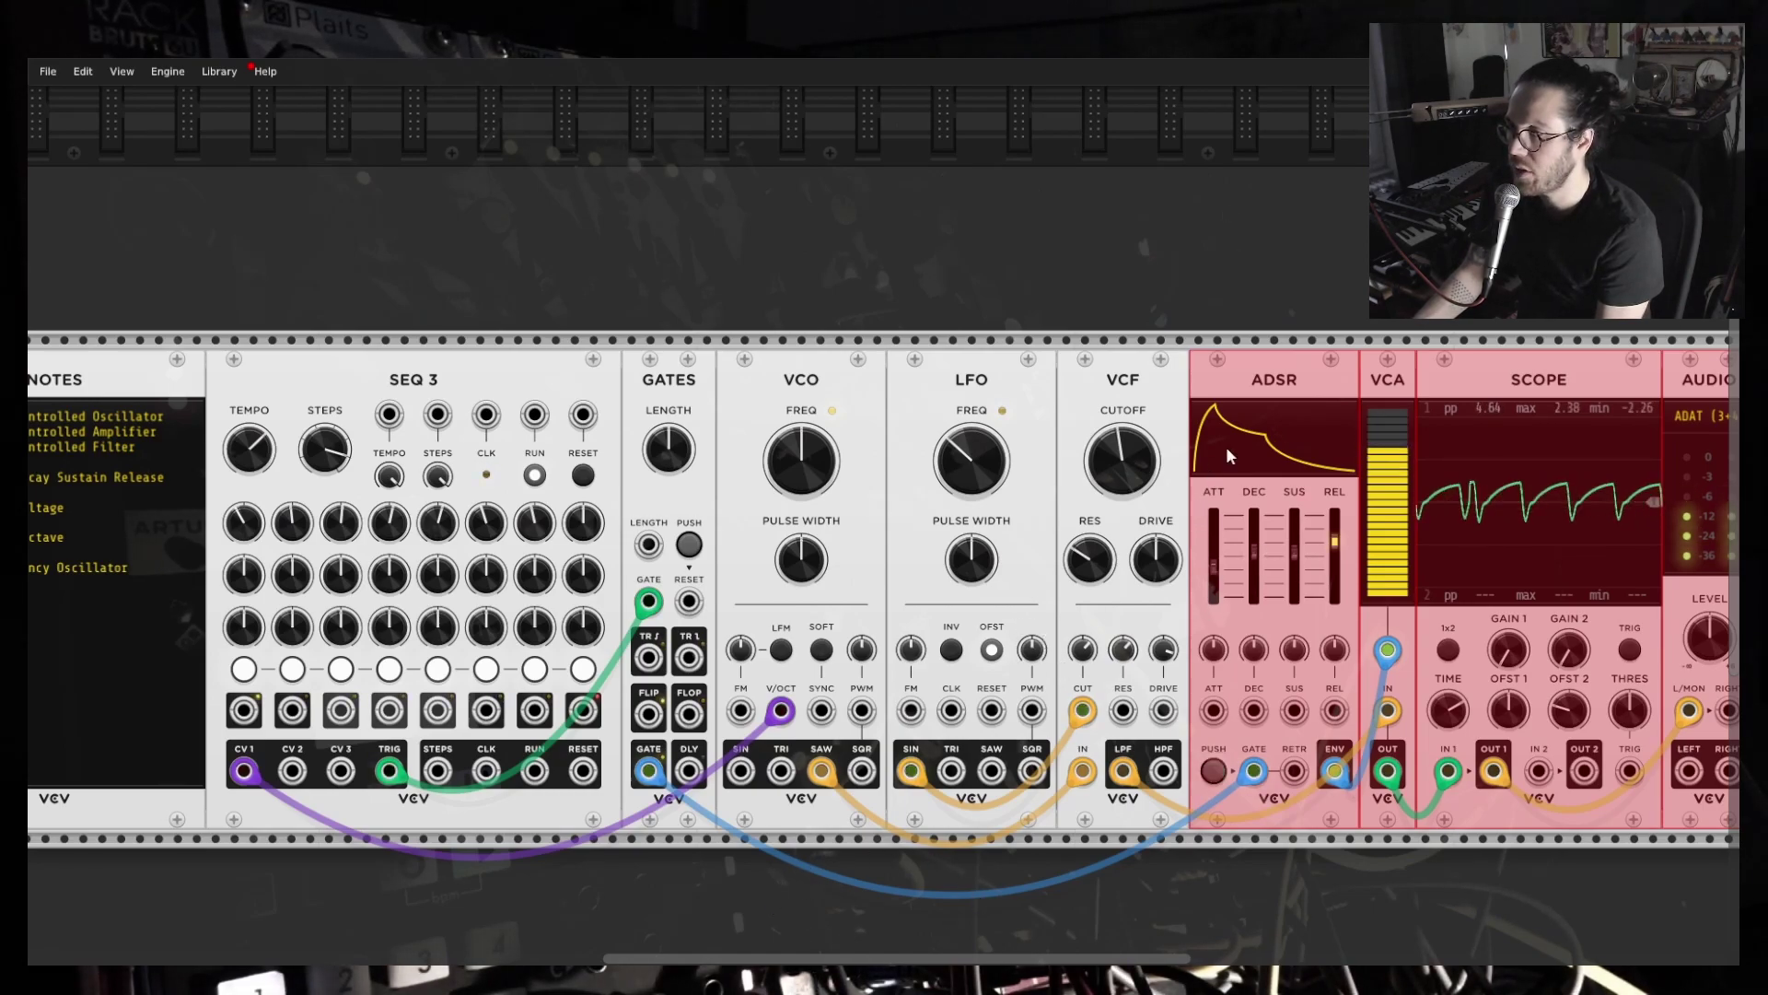
left_click(1240, 267)
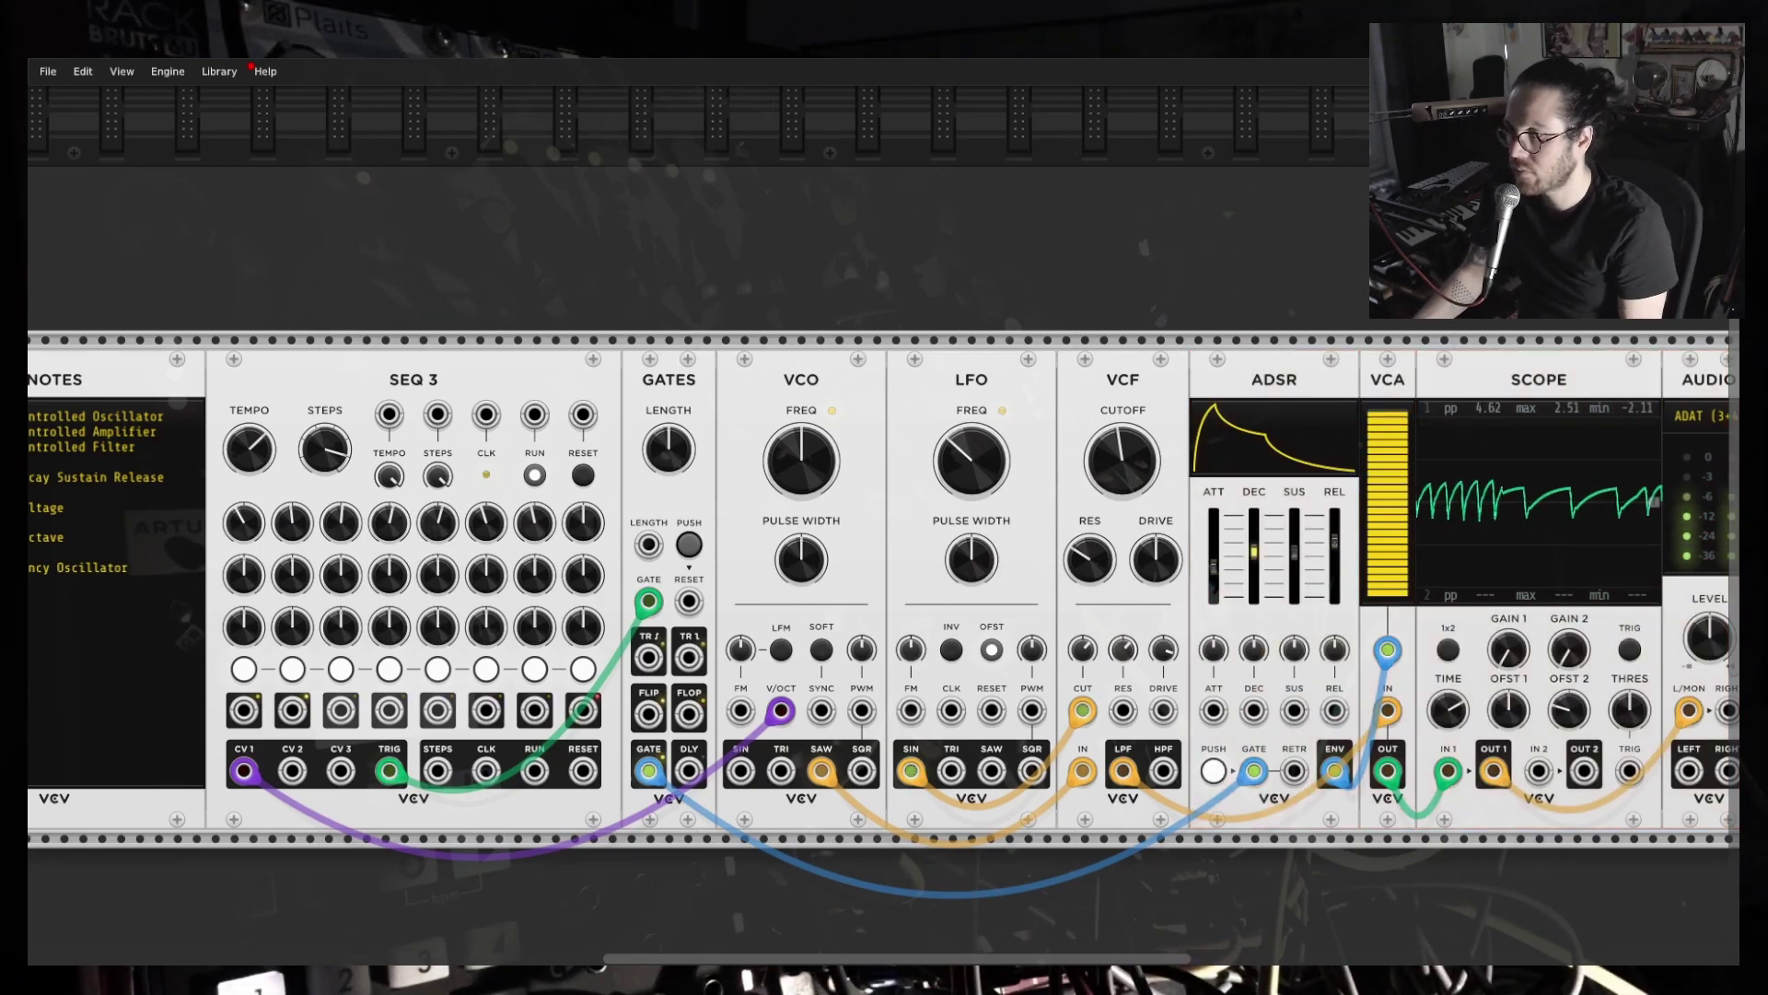
Examine the rearranged patch, from the LFO's modulation of the VCF cutoff to the ADSR's envelope output.
scroll(1022, 827, "down", 3)
scroll(1052, 821, "down", 5)
scroll(1051, 821, "up", 4)
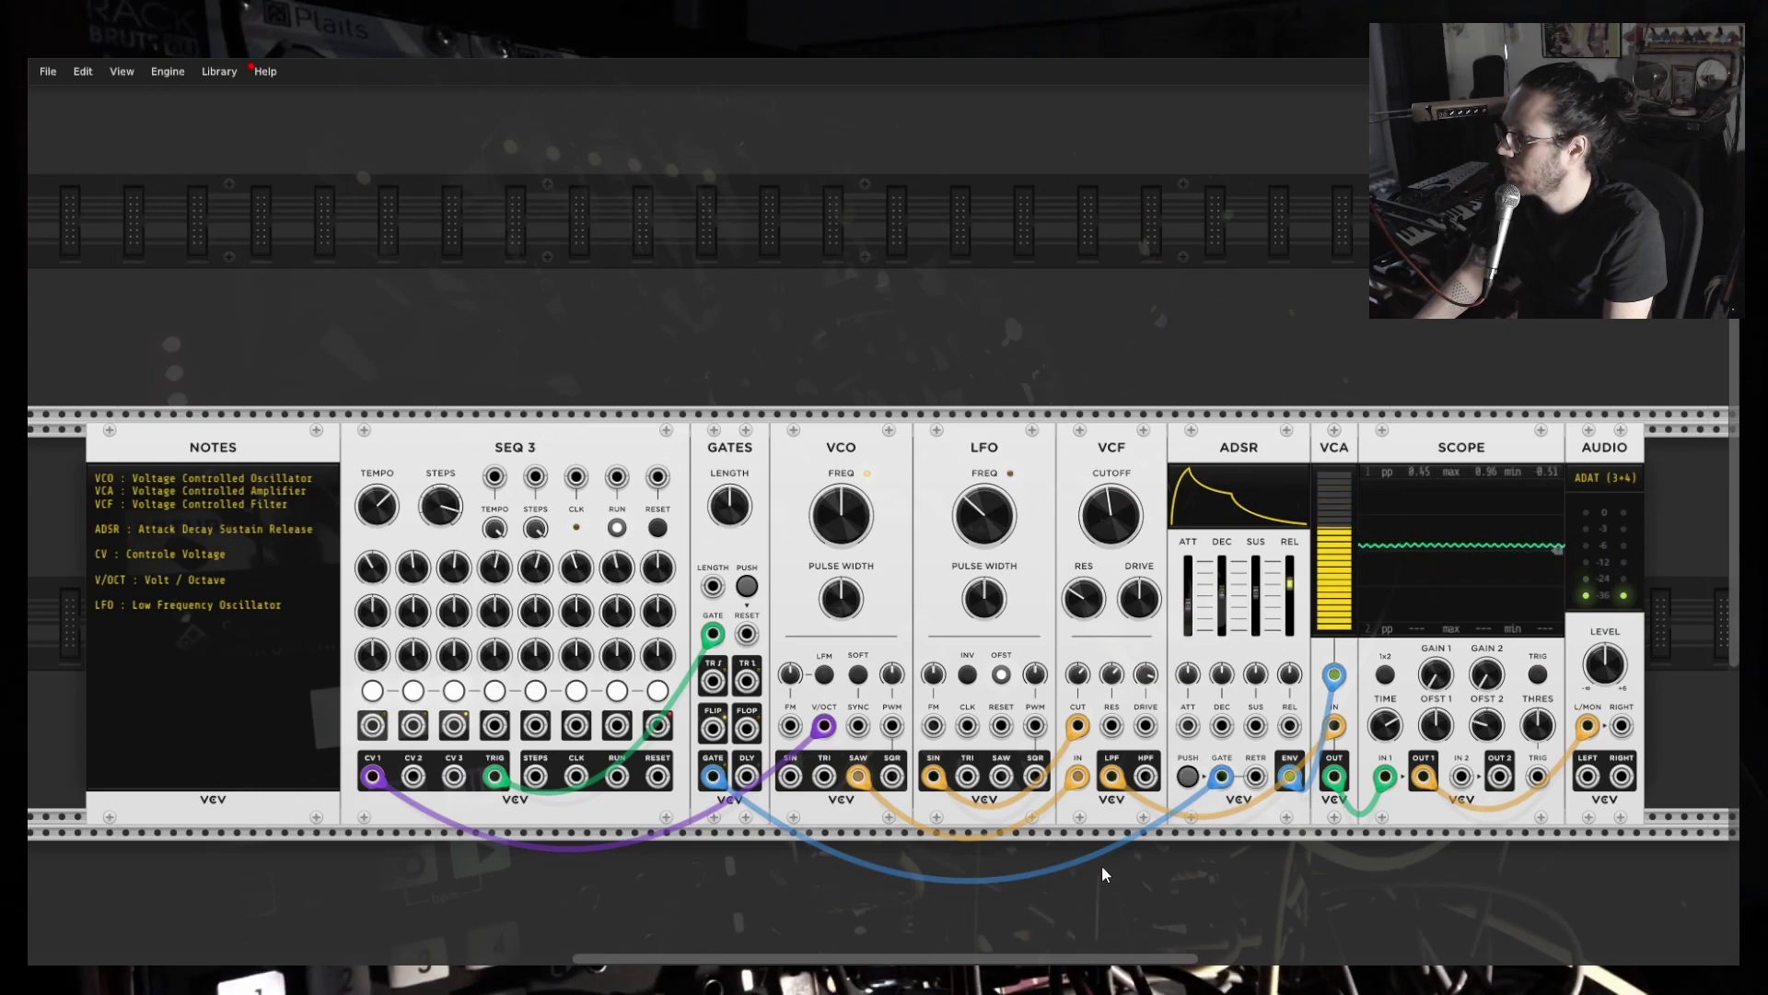
mouse_move(1223, 567)
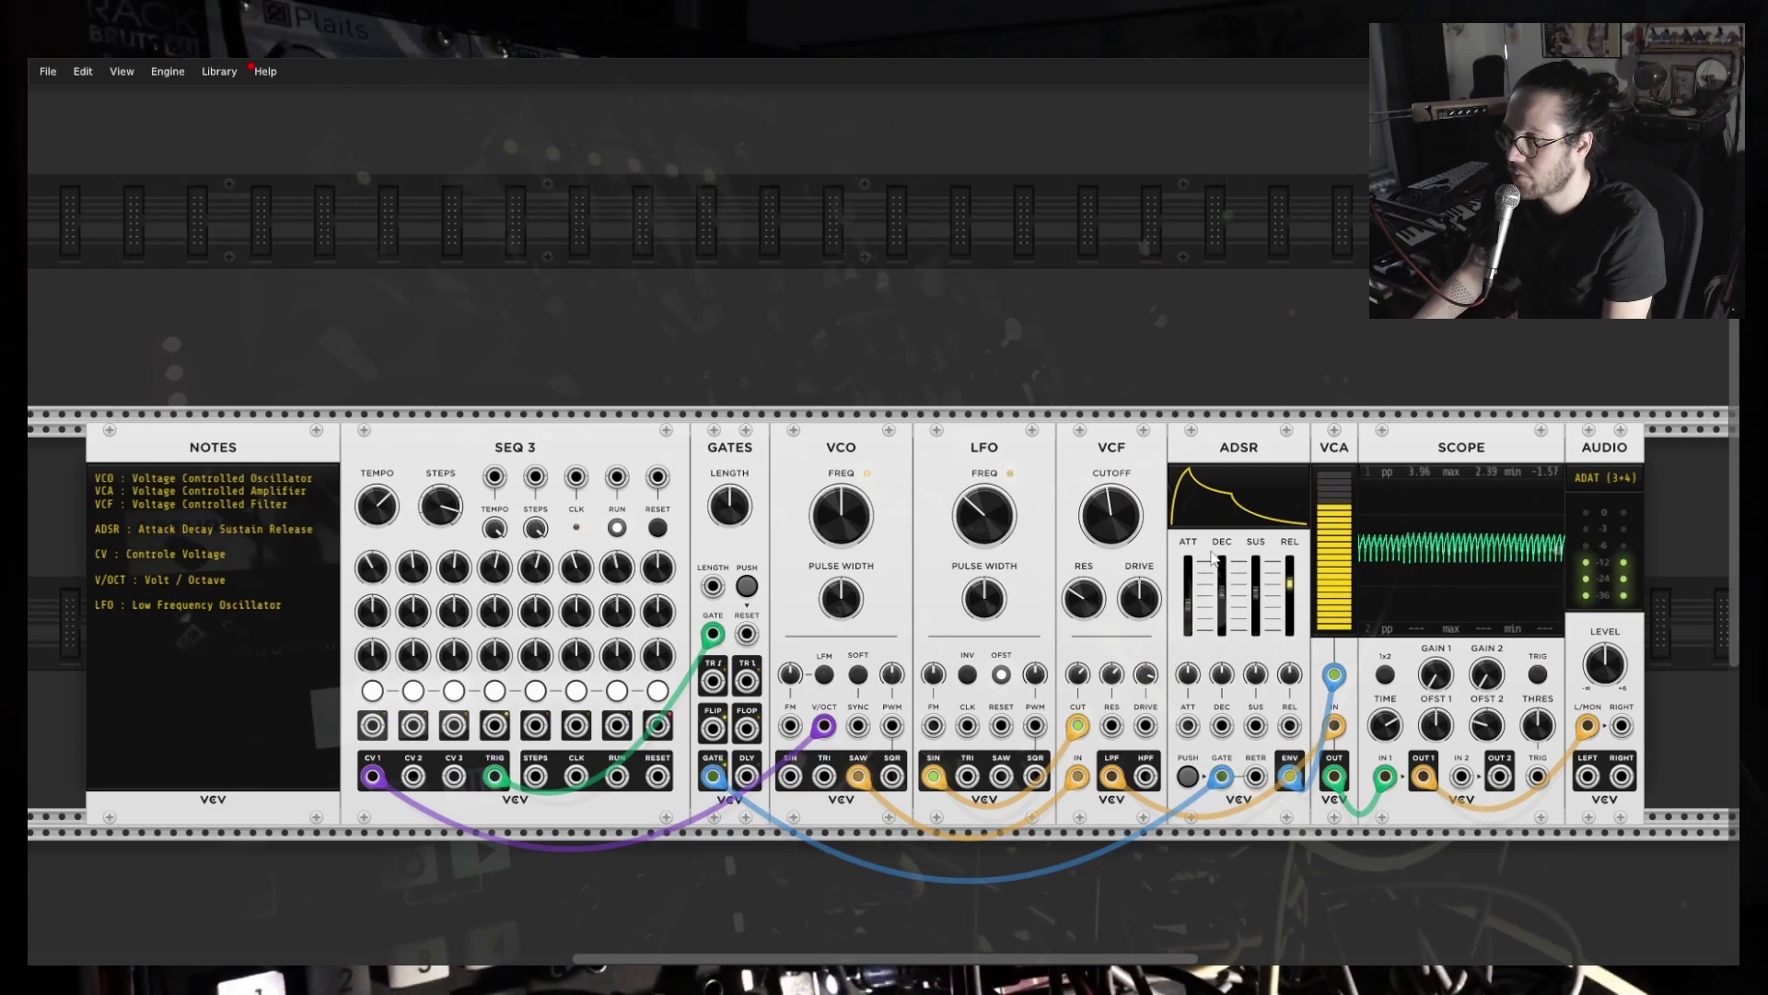
mouse_move(1085, 686)
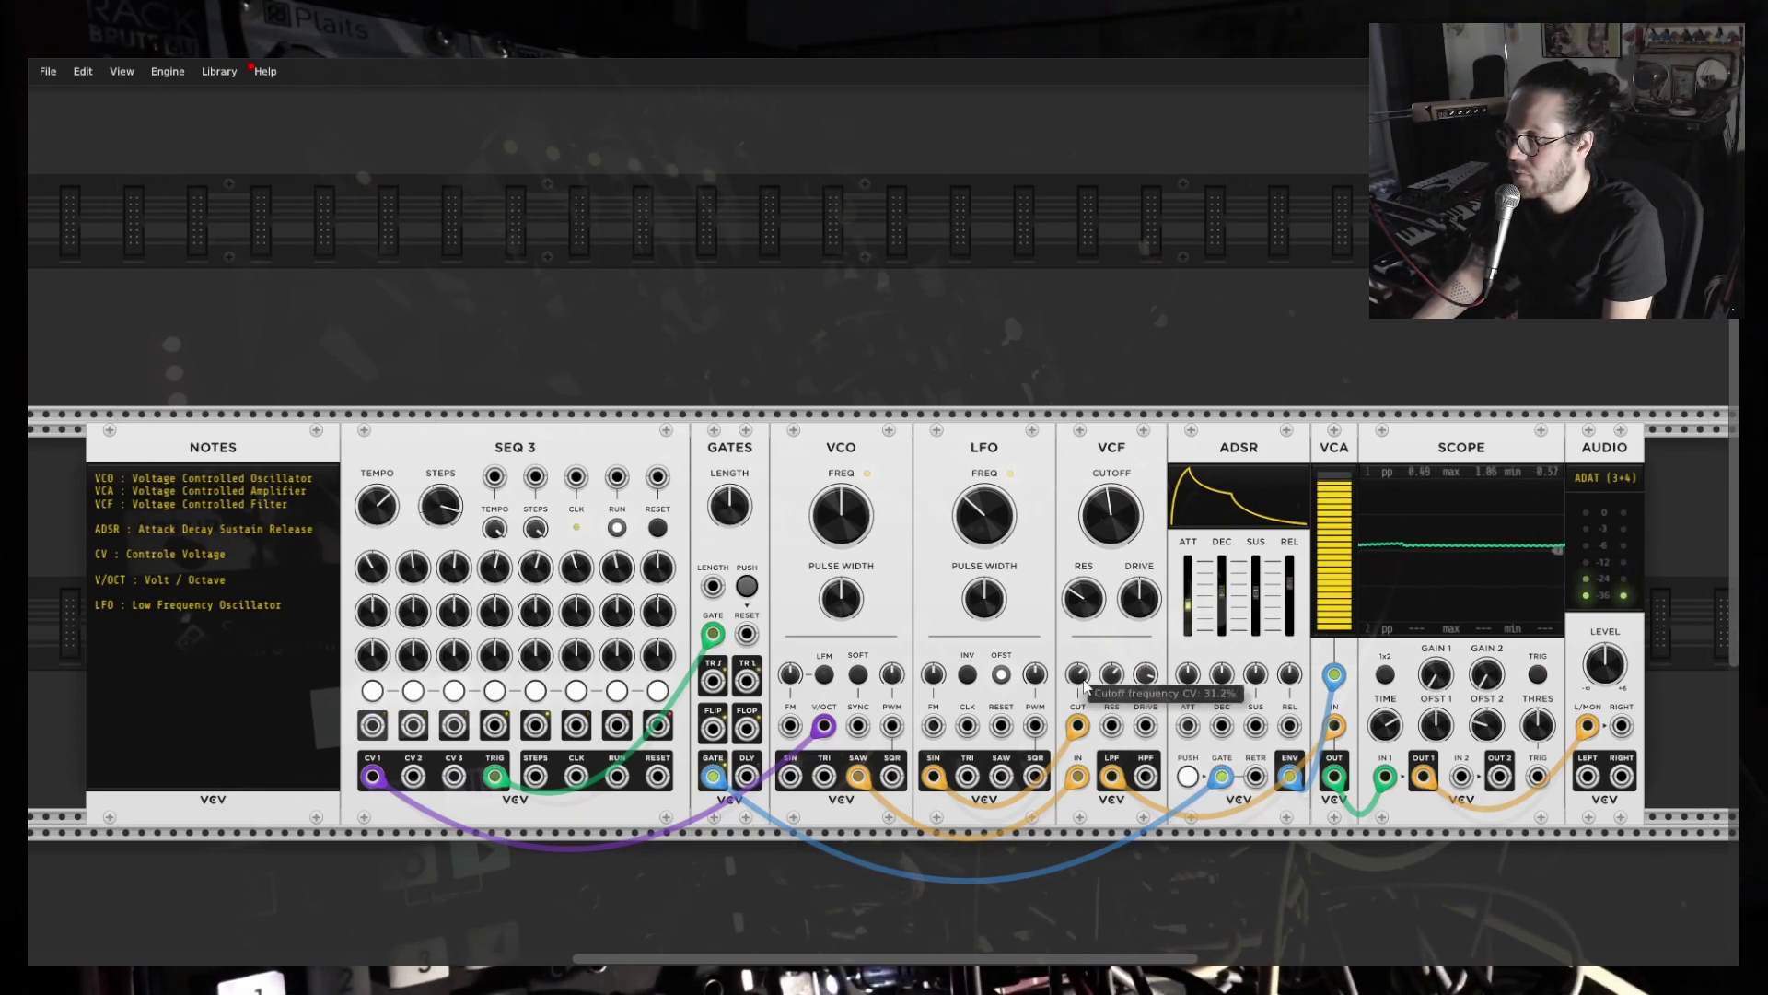
scroll(1242, 723, "up", 2)
scroll(1241, 723, "down", 2)
scroll(1271, 719, "up", 4)
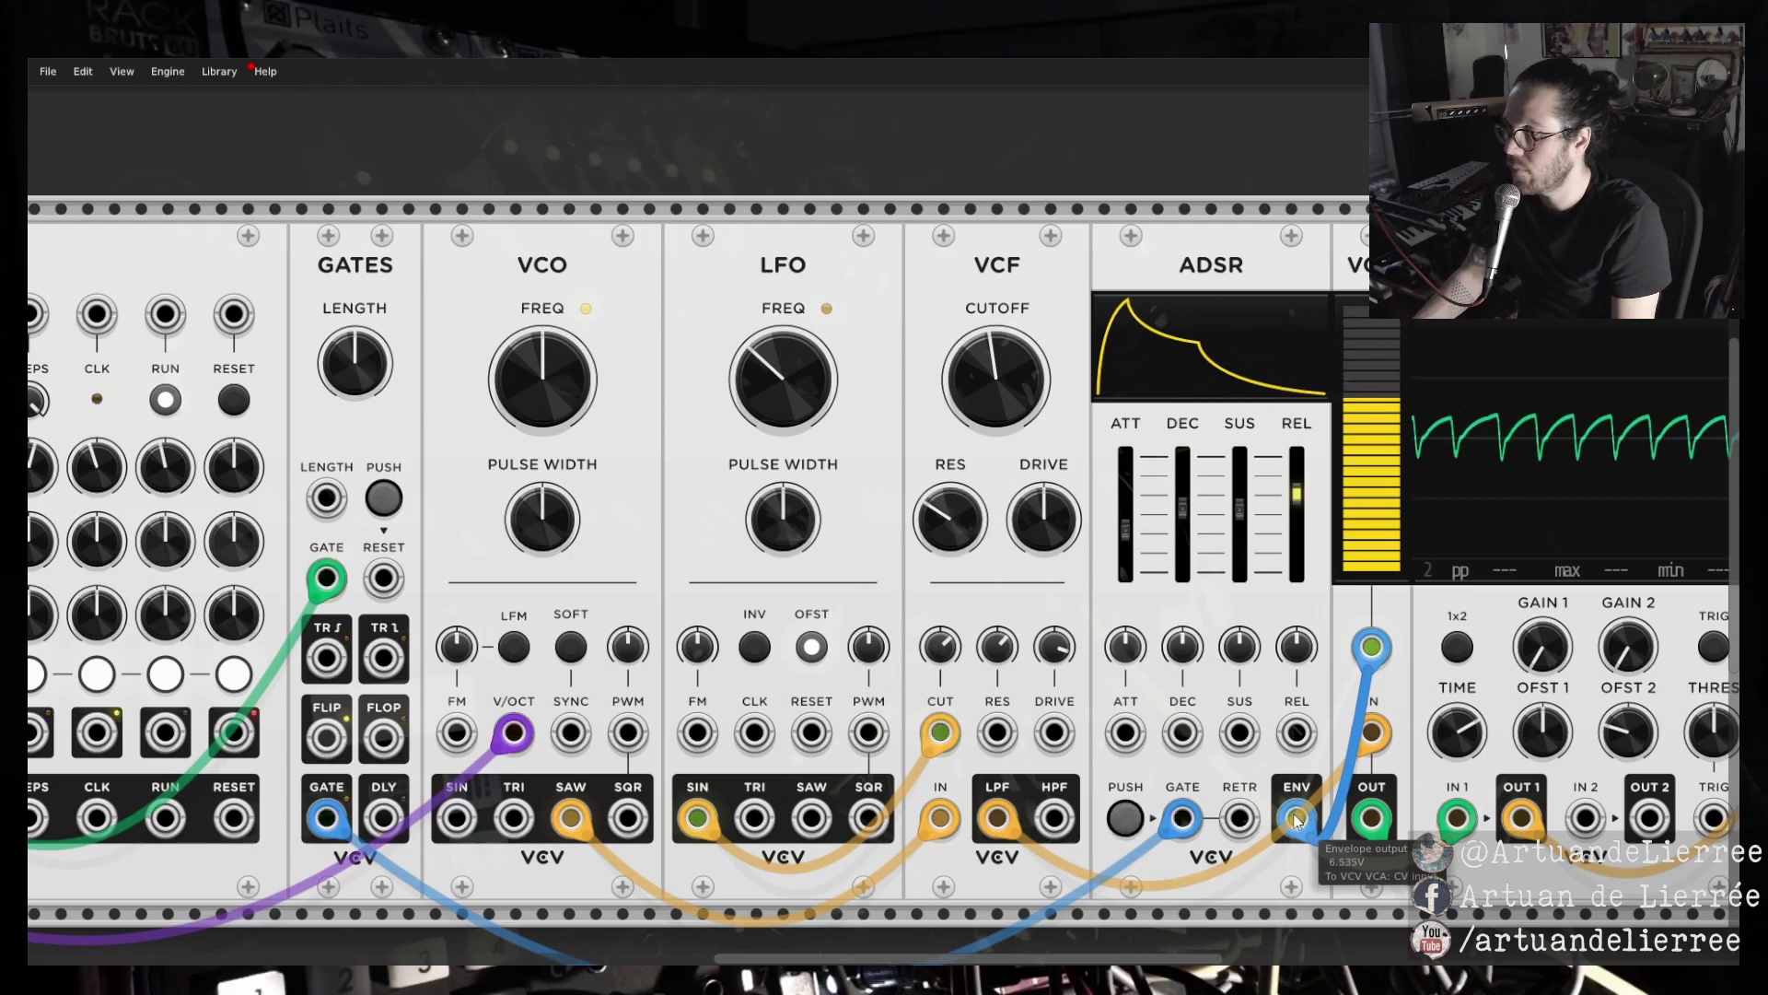
Stop the sequencer and, after trying the cutoff input, patch the ADSR's envelope output into the VCF's resonance input.
left_click_drag(1296, 820, 1200, 760)
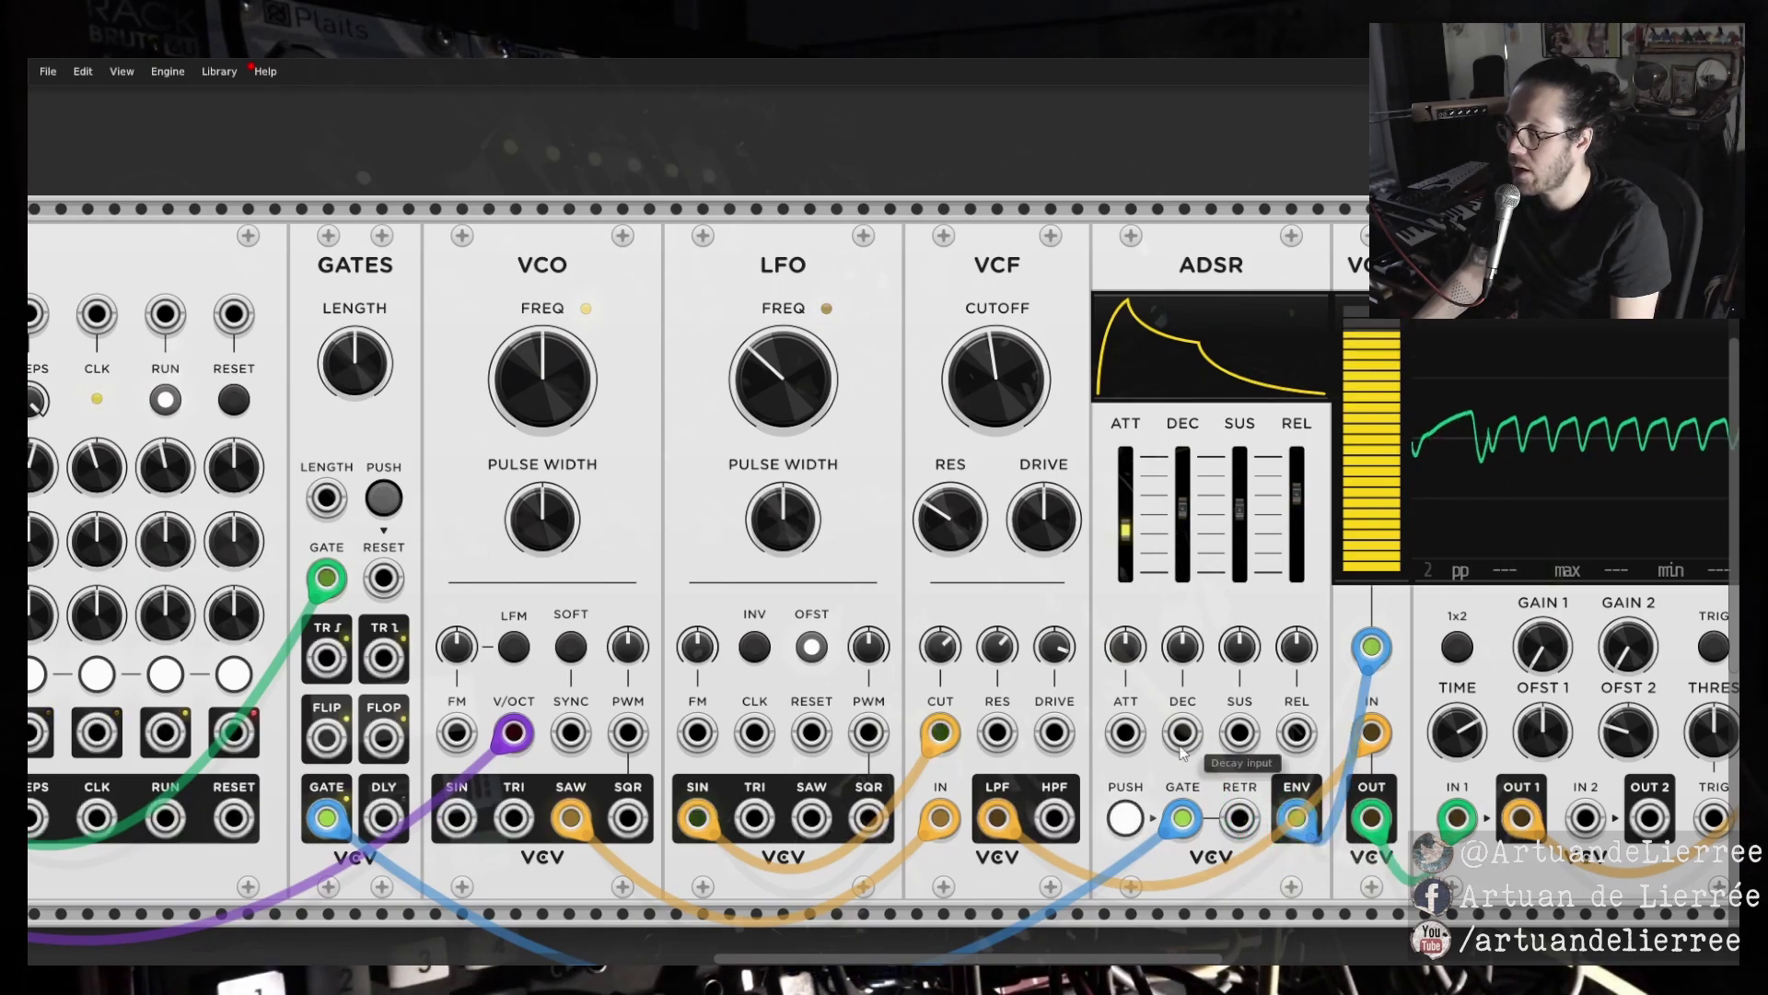
left_click(166, 399)
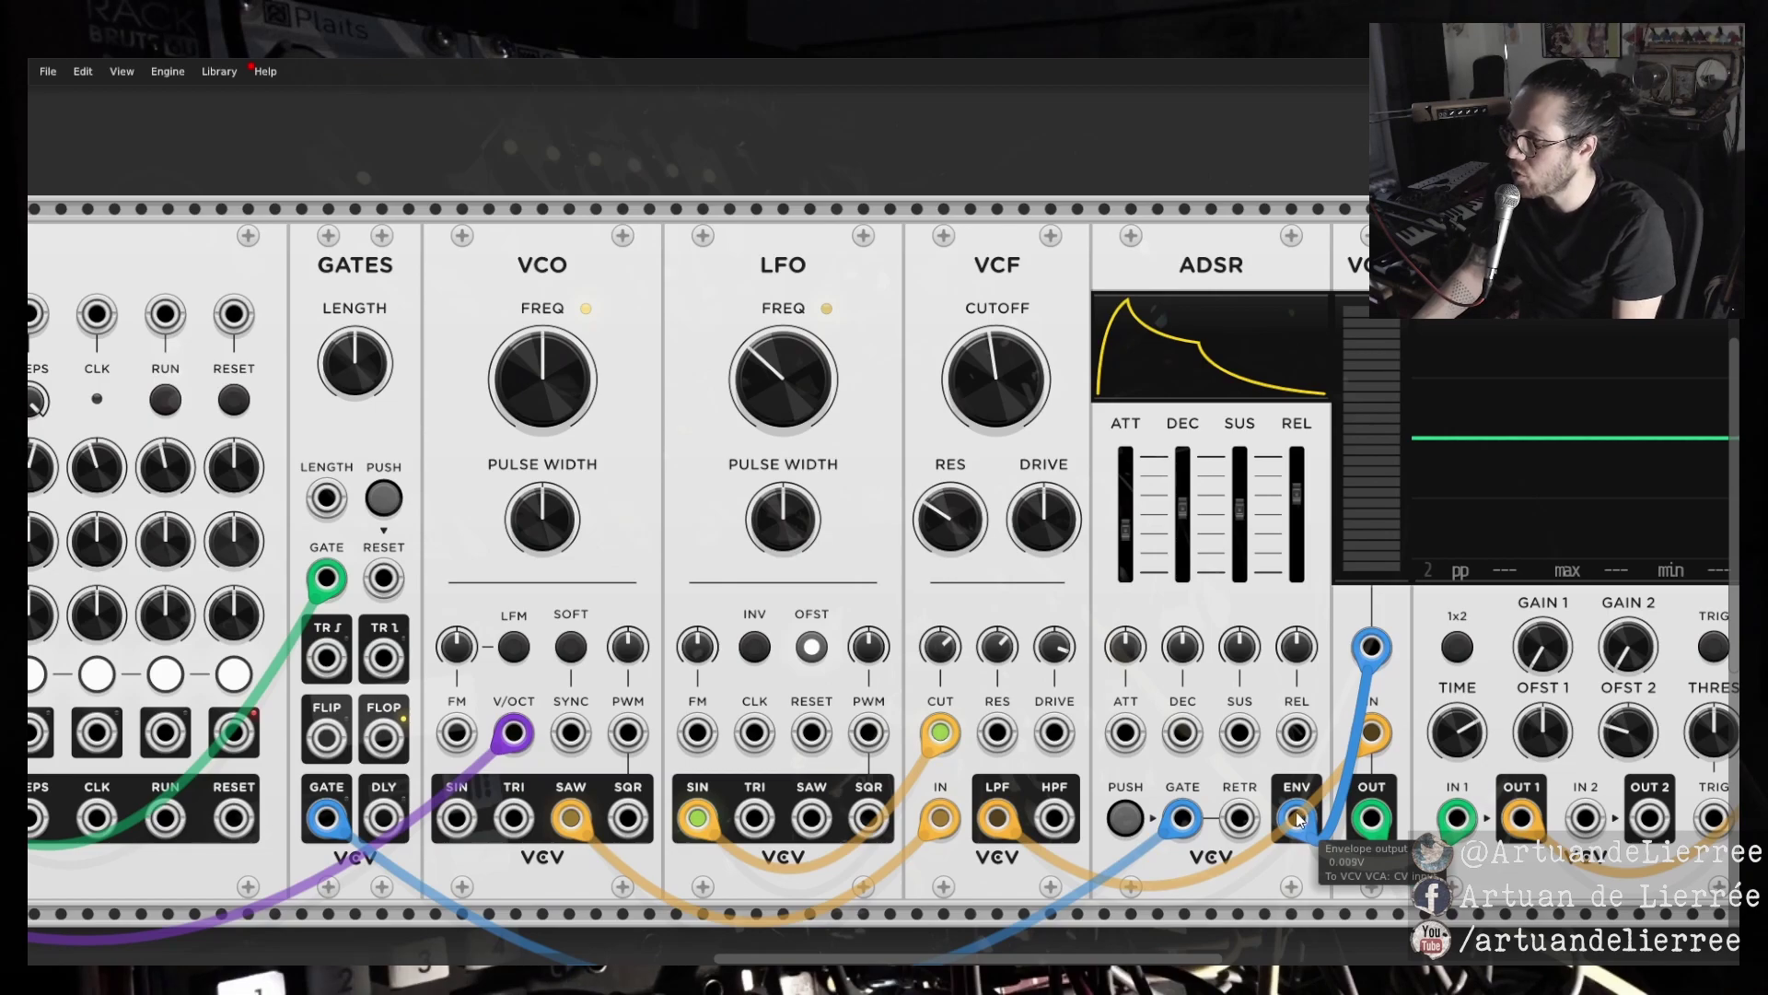
left_click_drag(1299, 820, 945, 722)
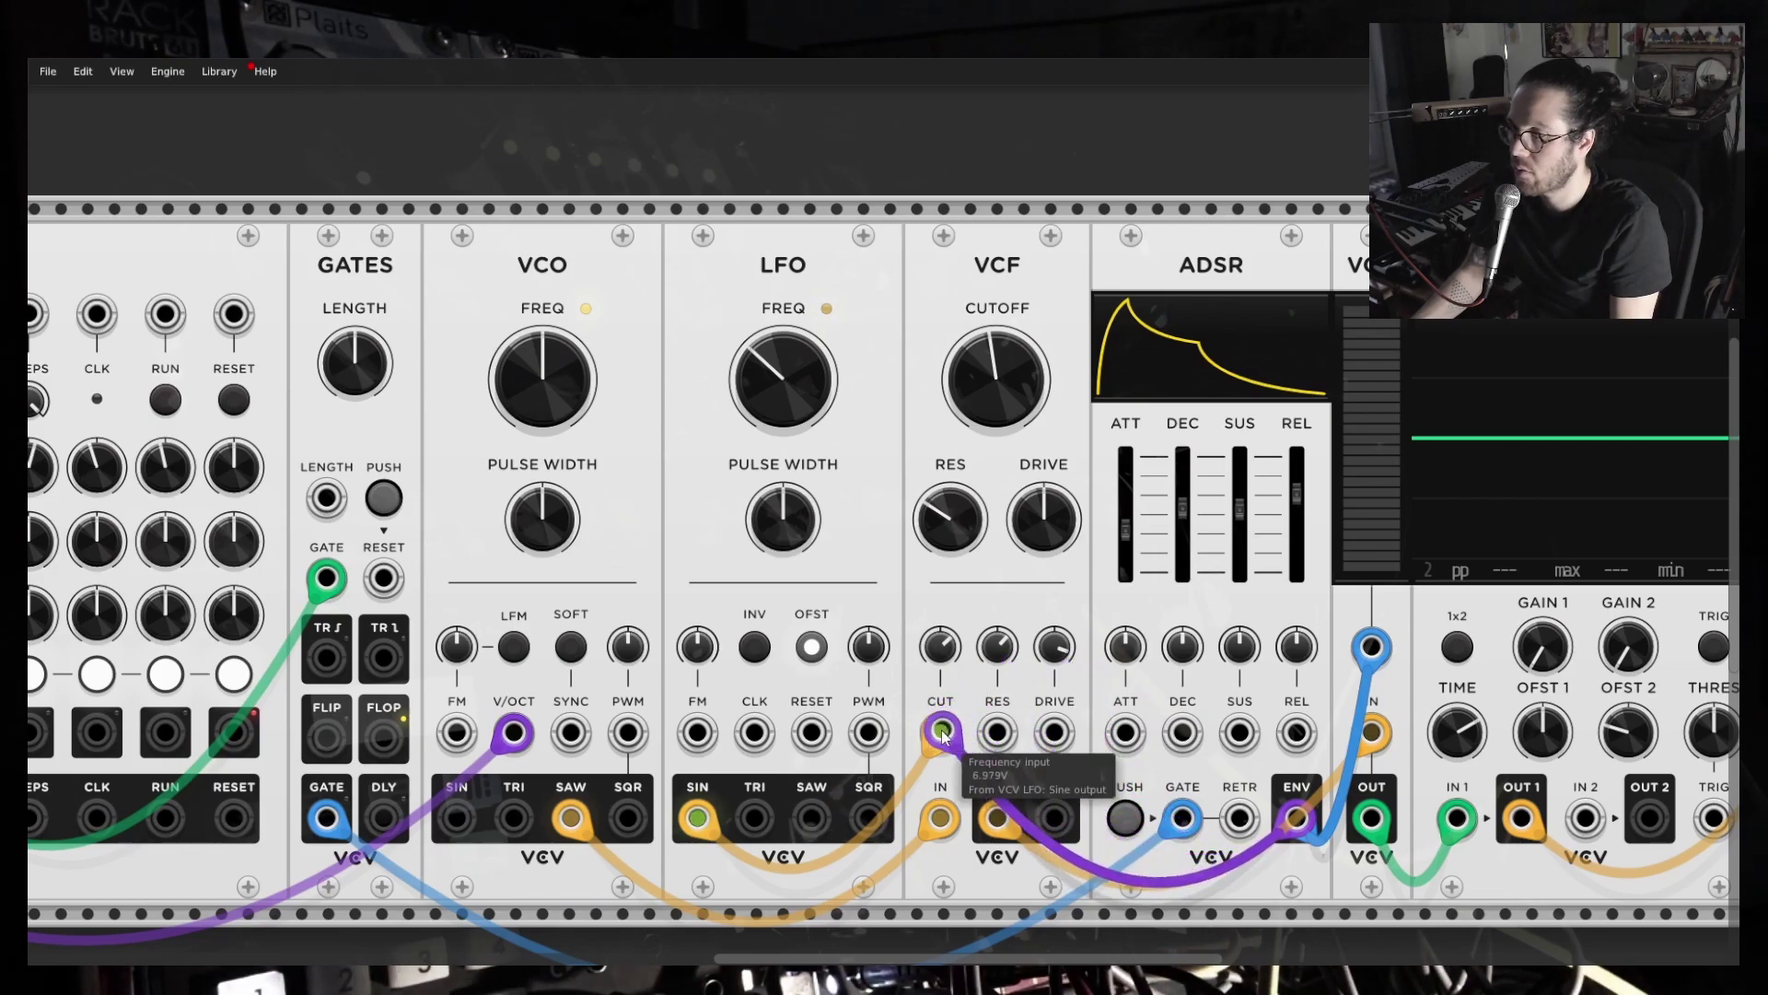
key("ctrl+z")
left_click_drag(1282, 813, 1059, 797)
mouse_move(1295, 816)
left_mouse_down()
mouse_move(1133, 790)
mouse_move(996, 733)
left_mouse_up()
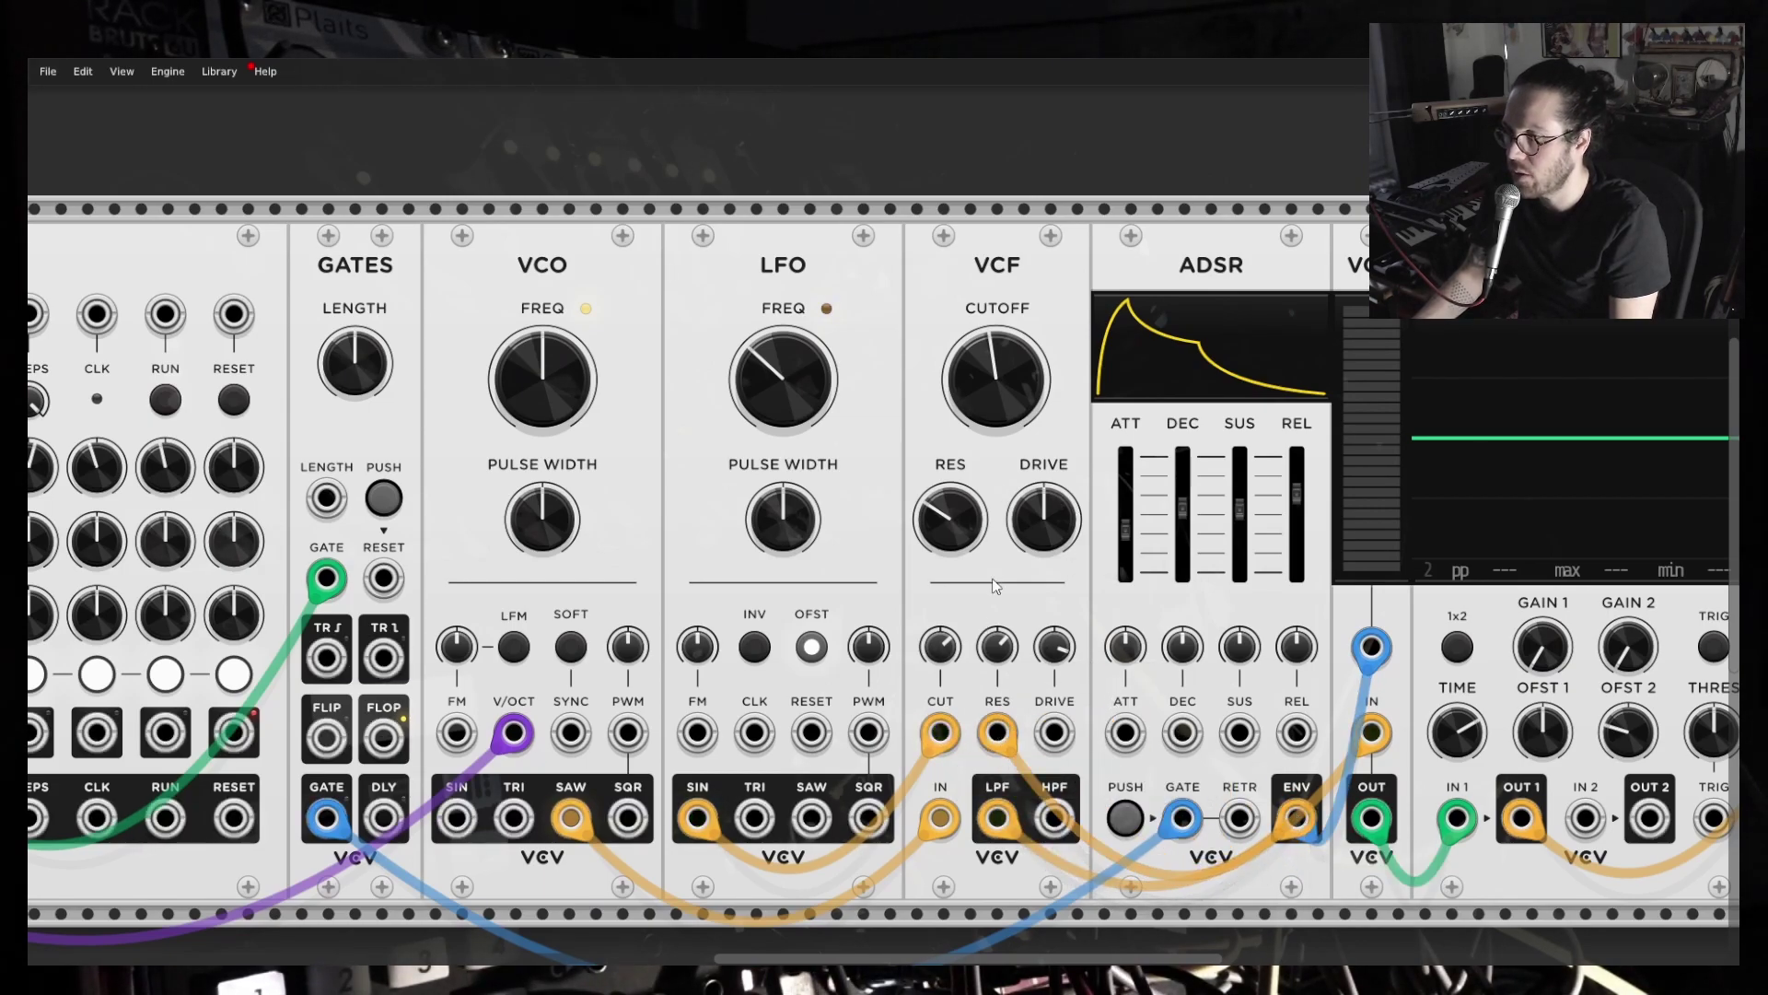
Restart the sequencer, lower the VCF's cutoff frequency and readjust its resonance slightly.
left_click(166, 400)
left_click_drag(984, 380, 984, 368)
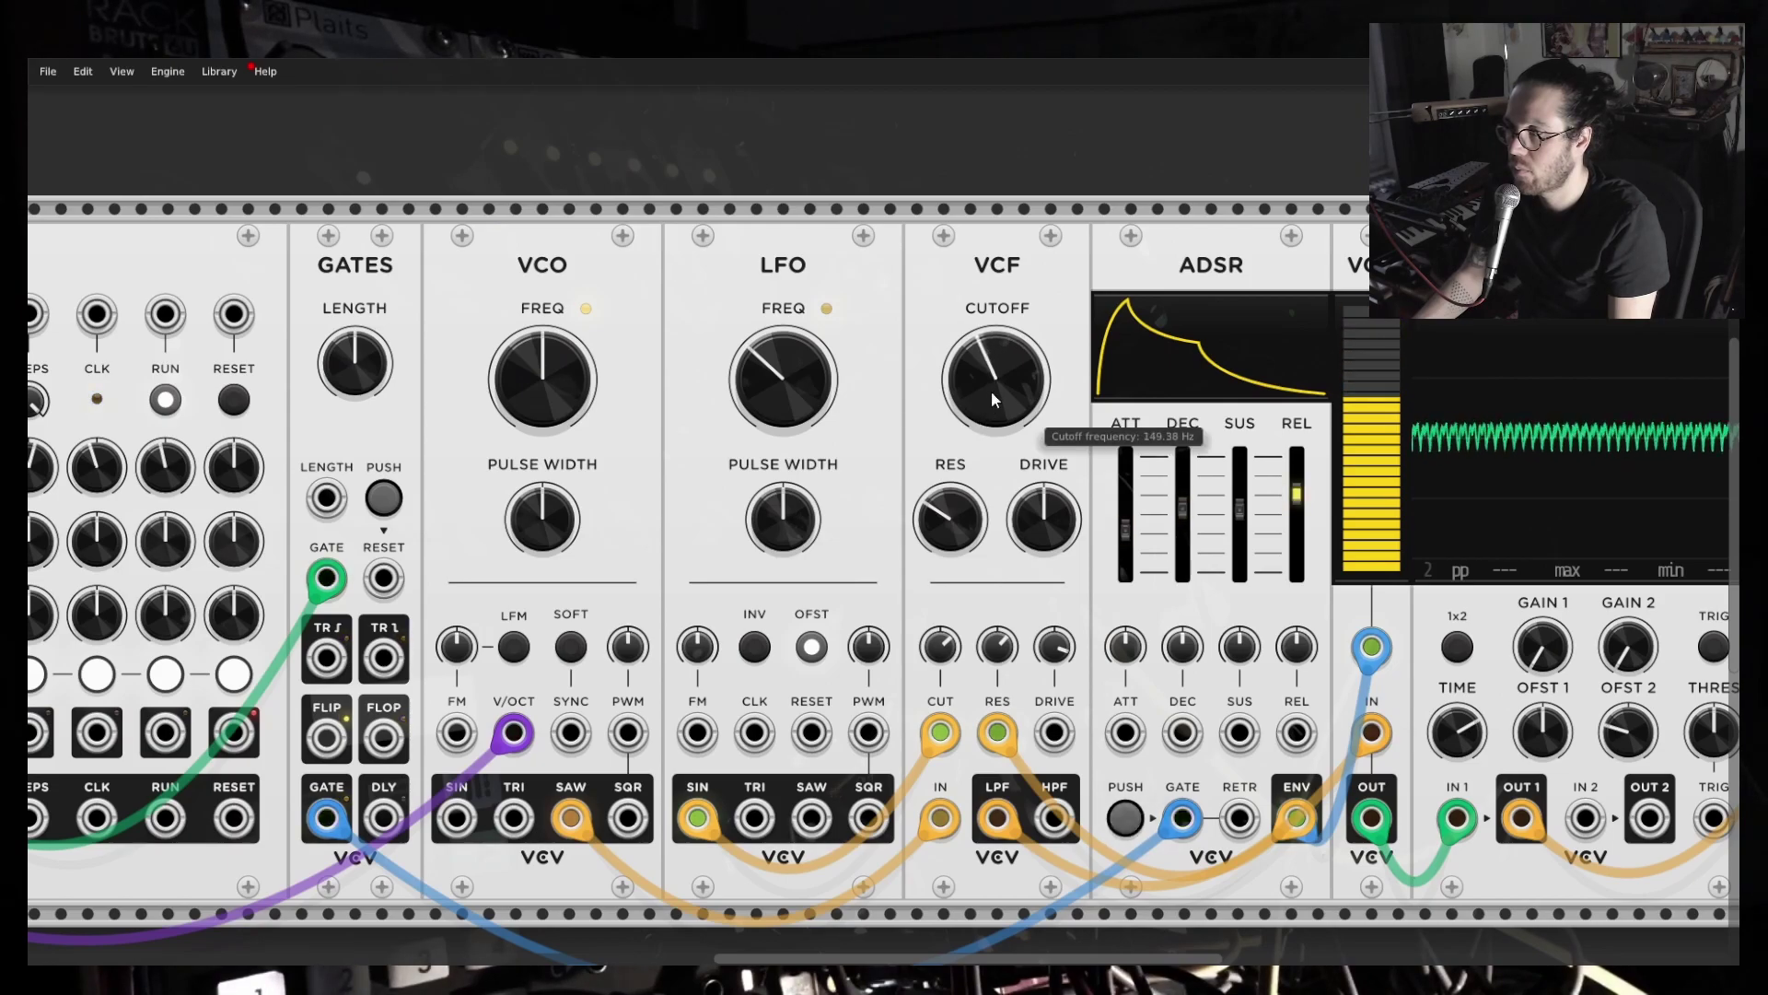
left_click_drag(930, 506, 950, 522)
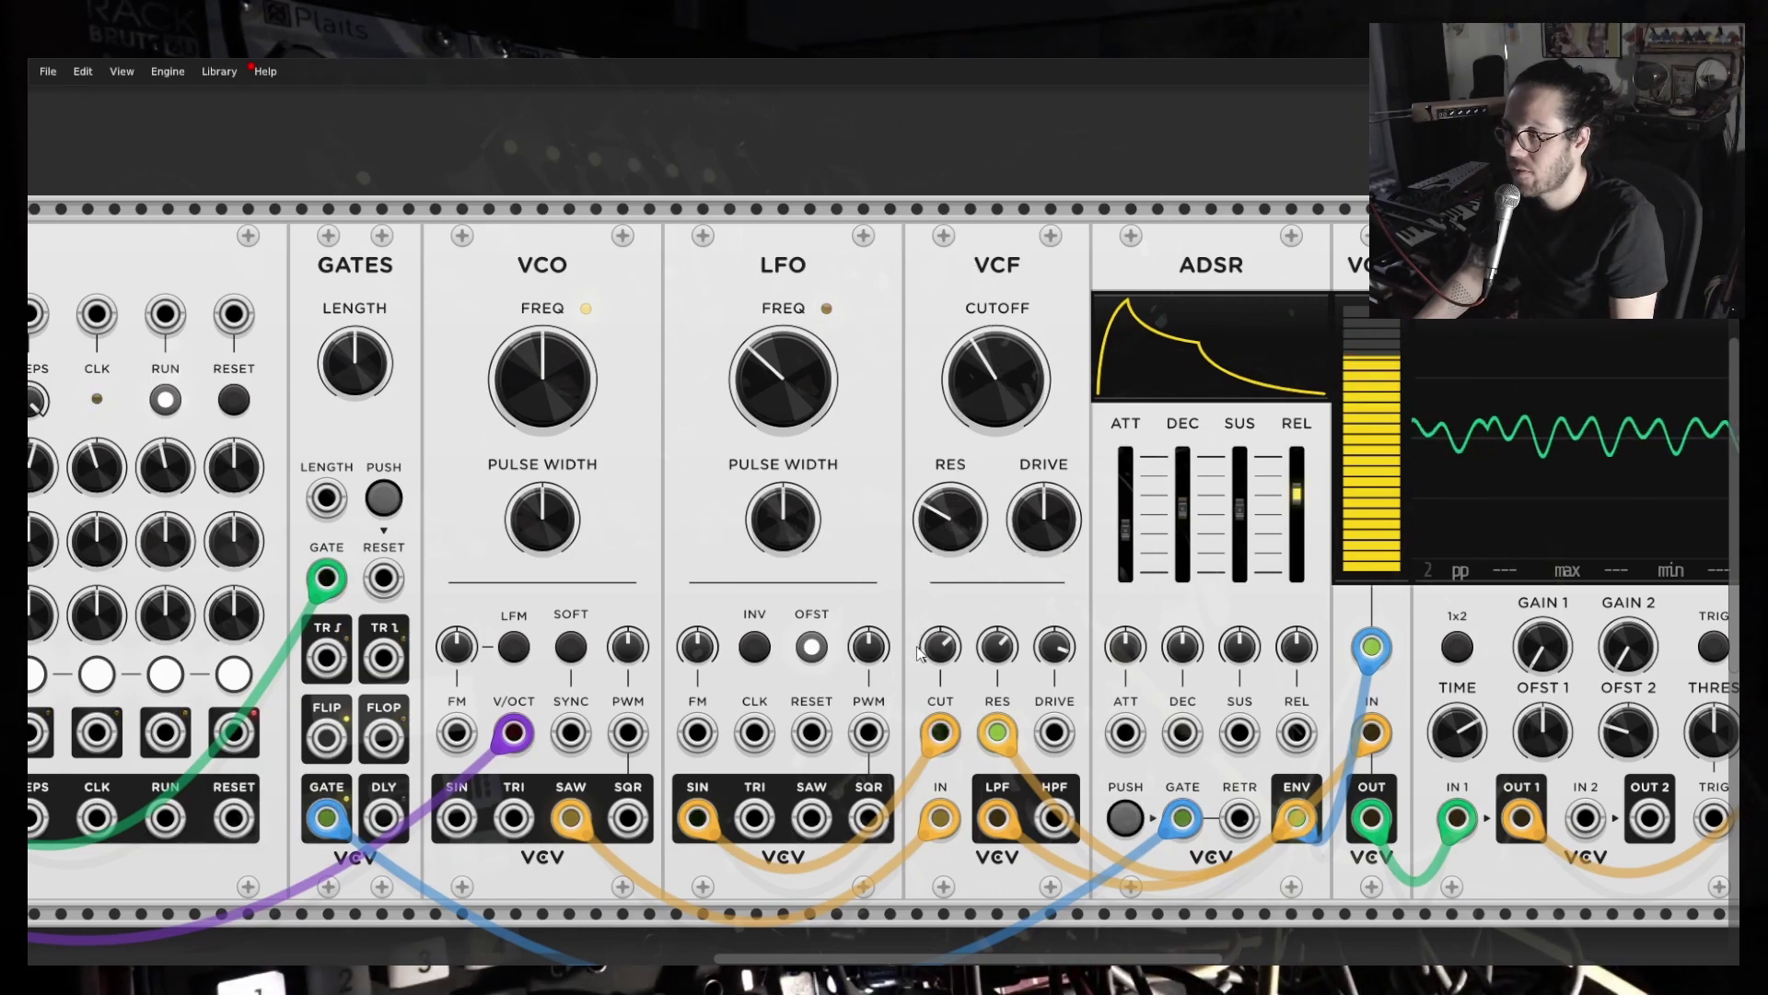
scroll(916, 644, "down", 2)
scroll(916, 645, "up", 2)
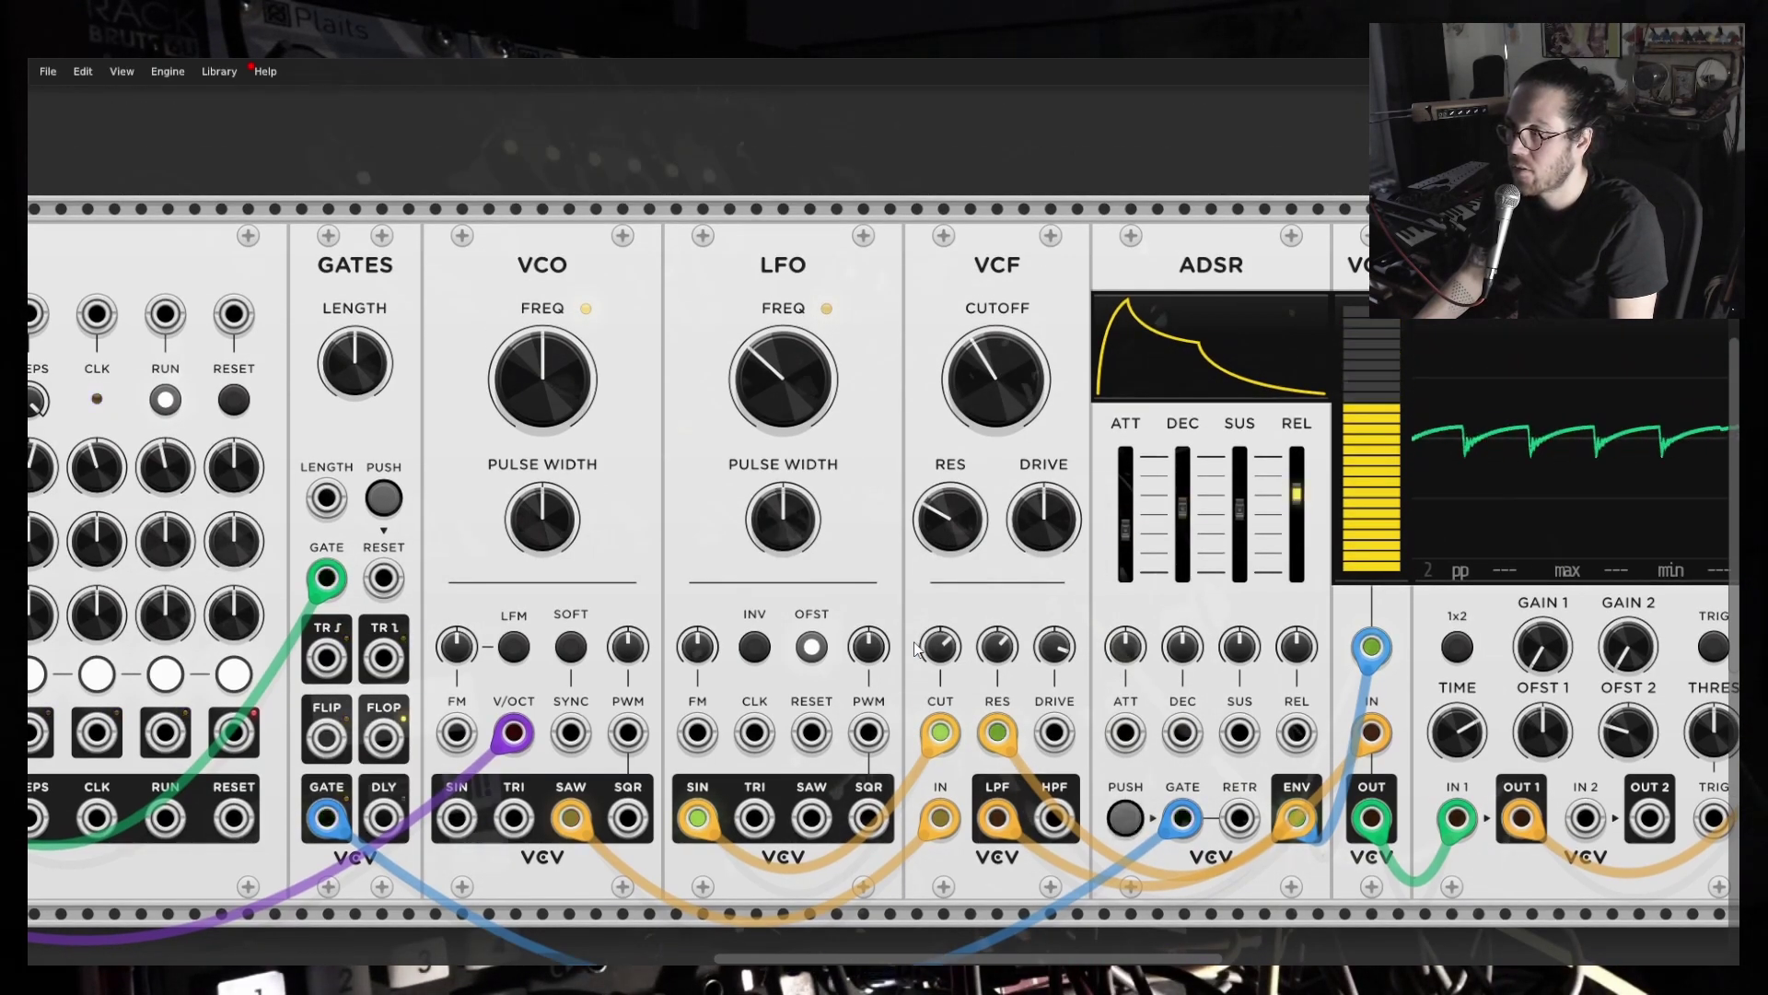
scroll(949, 719, "down", 2)
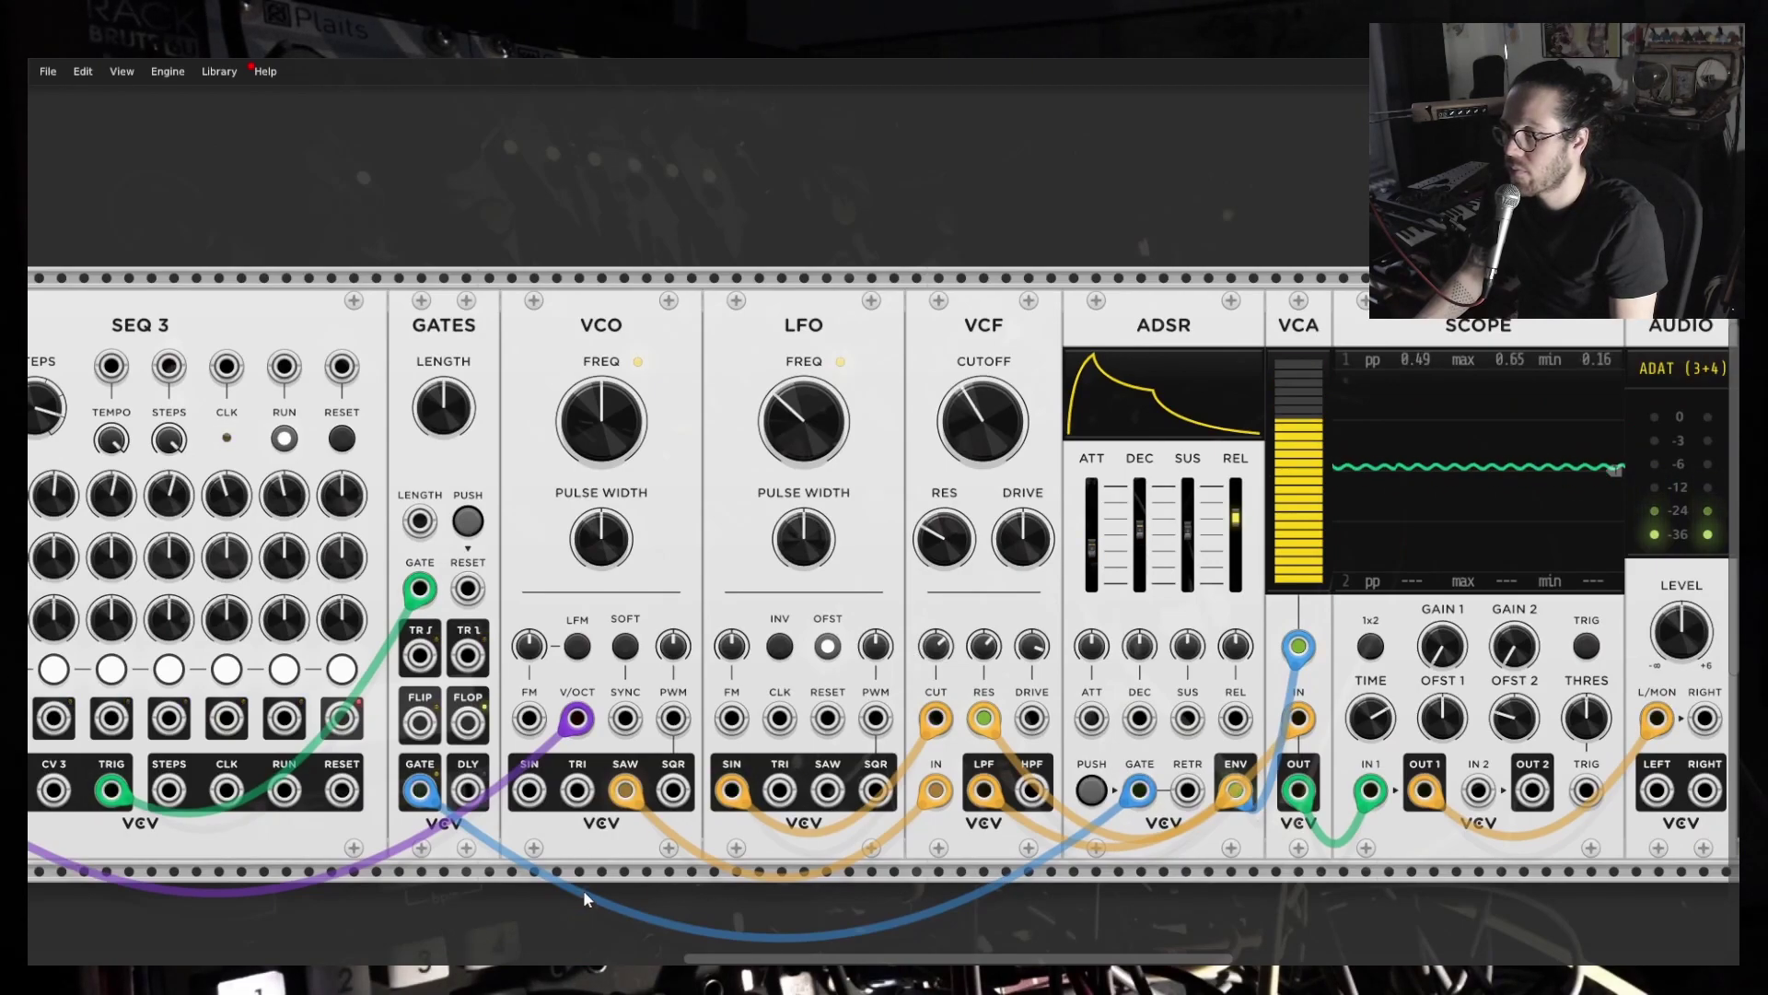
Patch the LFO's sine output into the SEQ 3 tempo input and reduce the Tempo CV amount.
left_click_drag(366, 909, 700, 861)
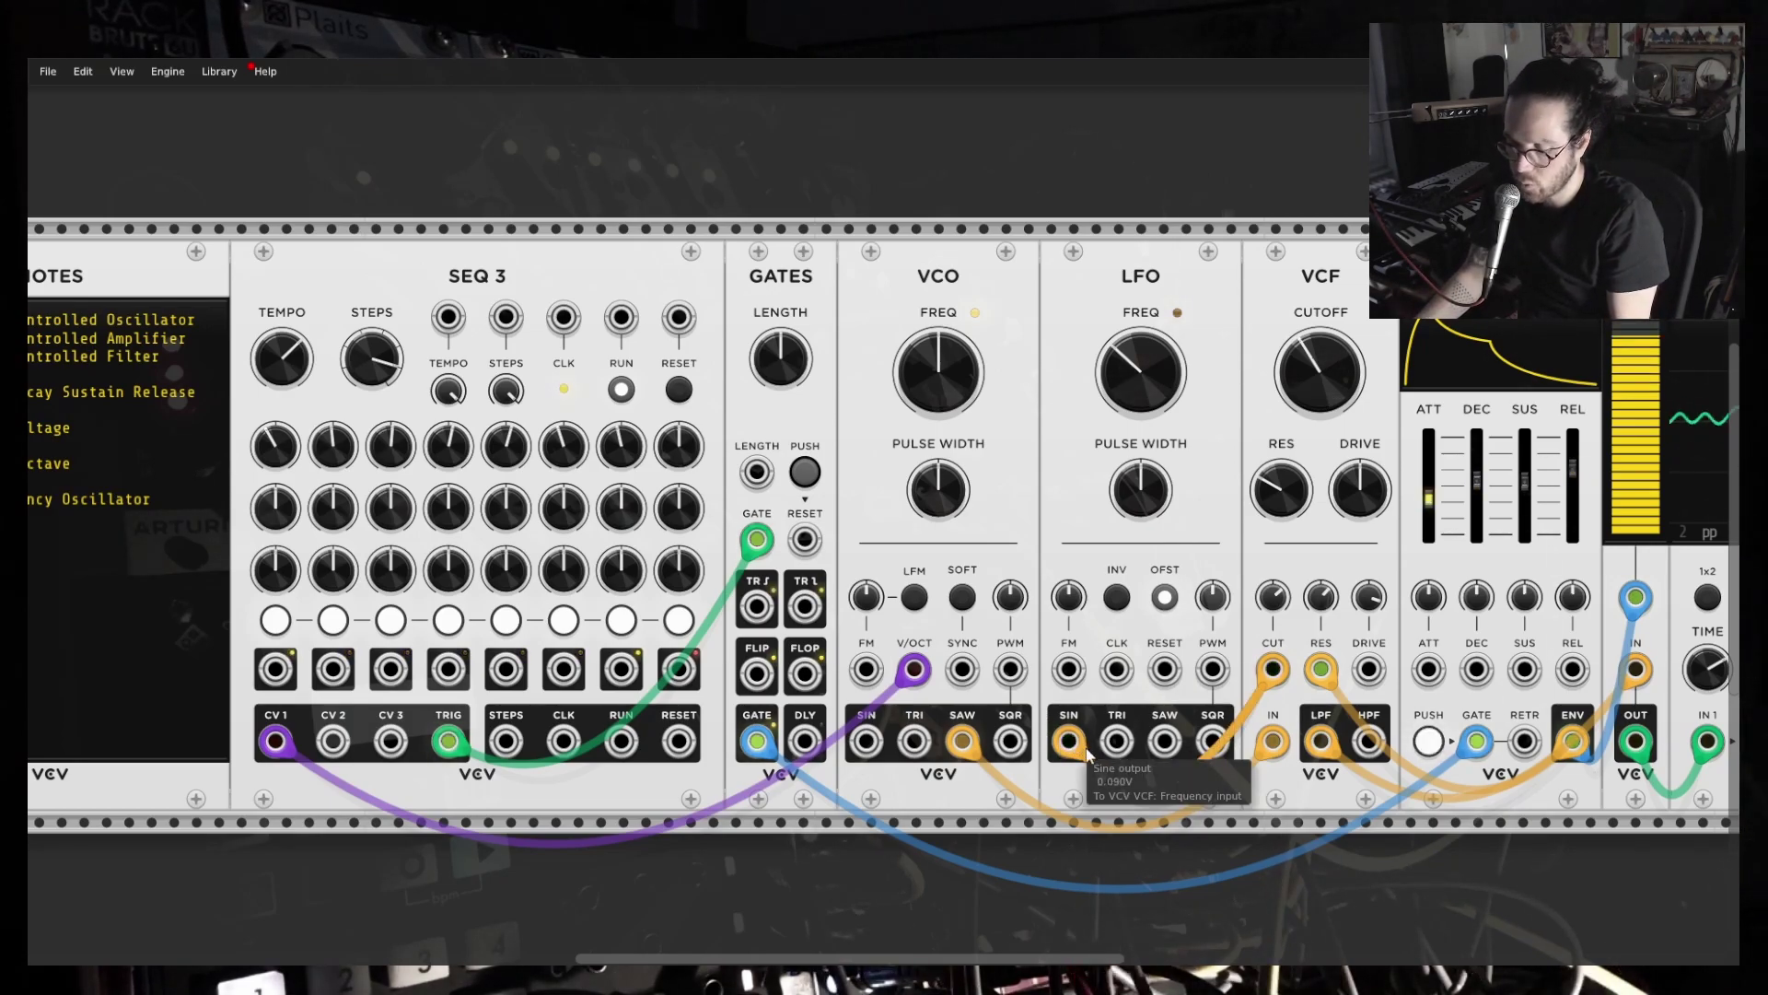
left_click_drag(1068, 743, 451, 318)
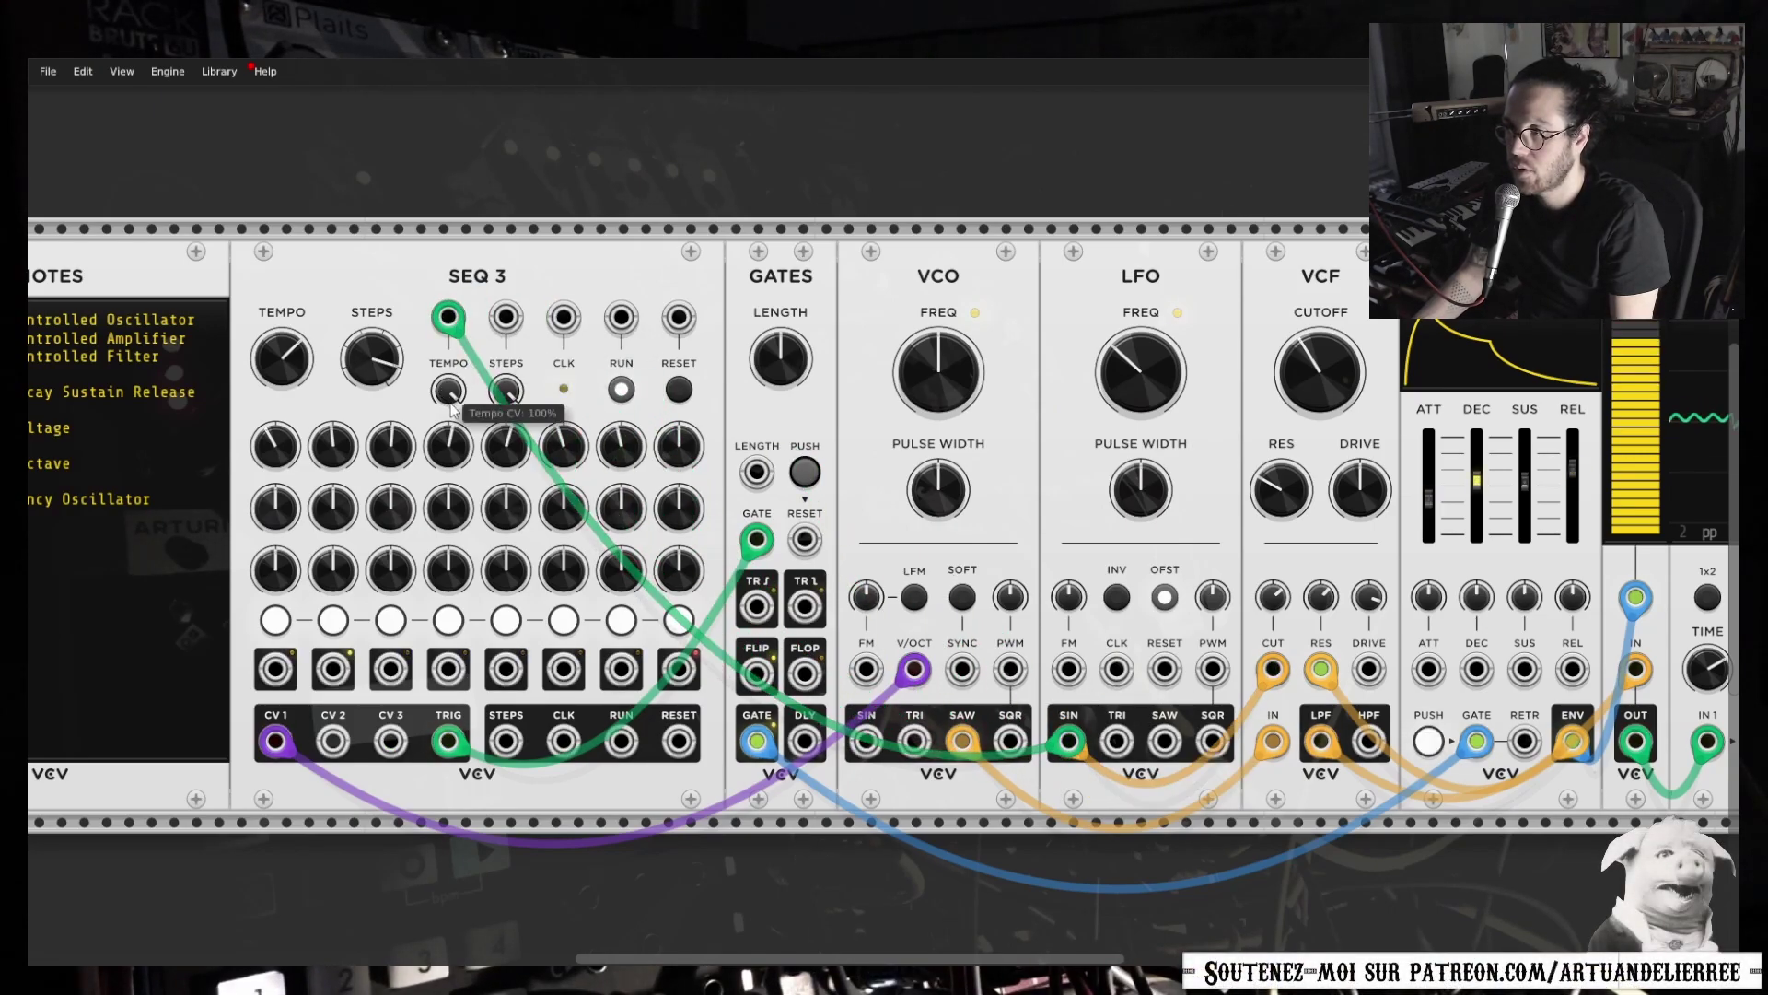
left_click_drag(460, 396, 460, 479)
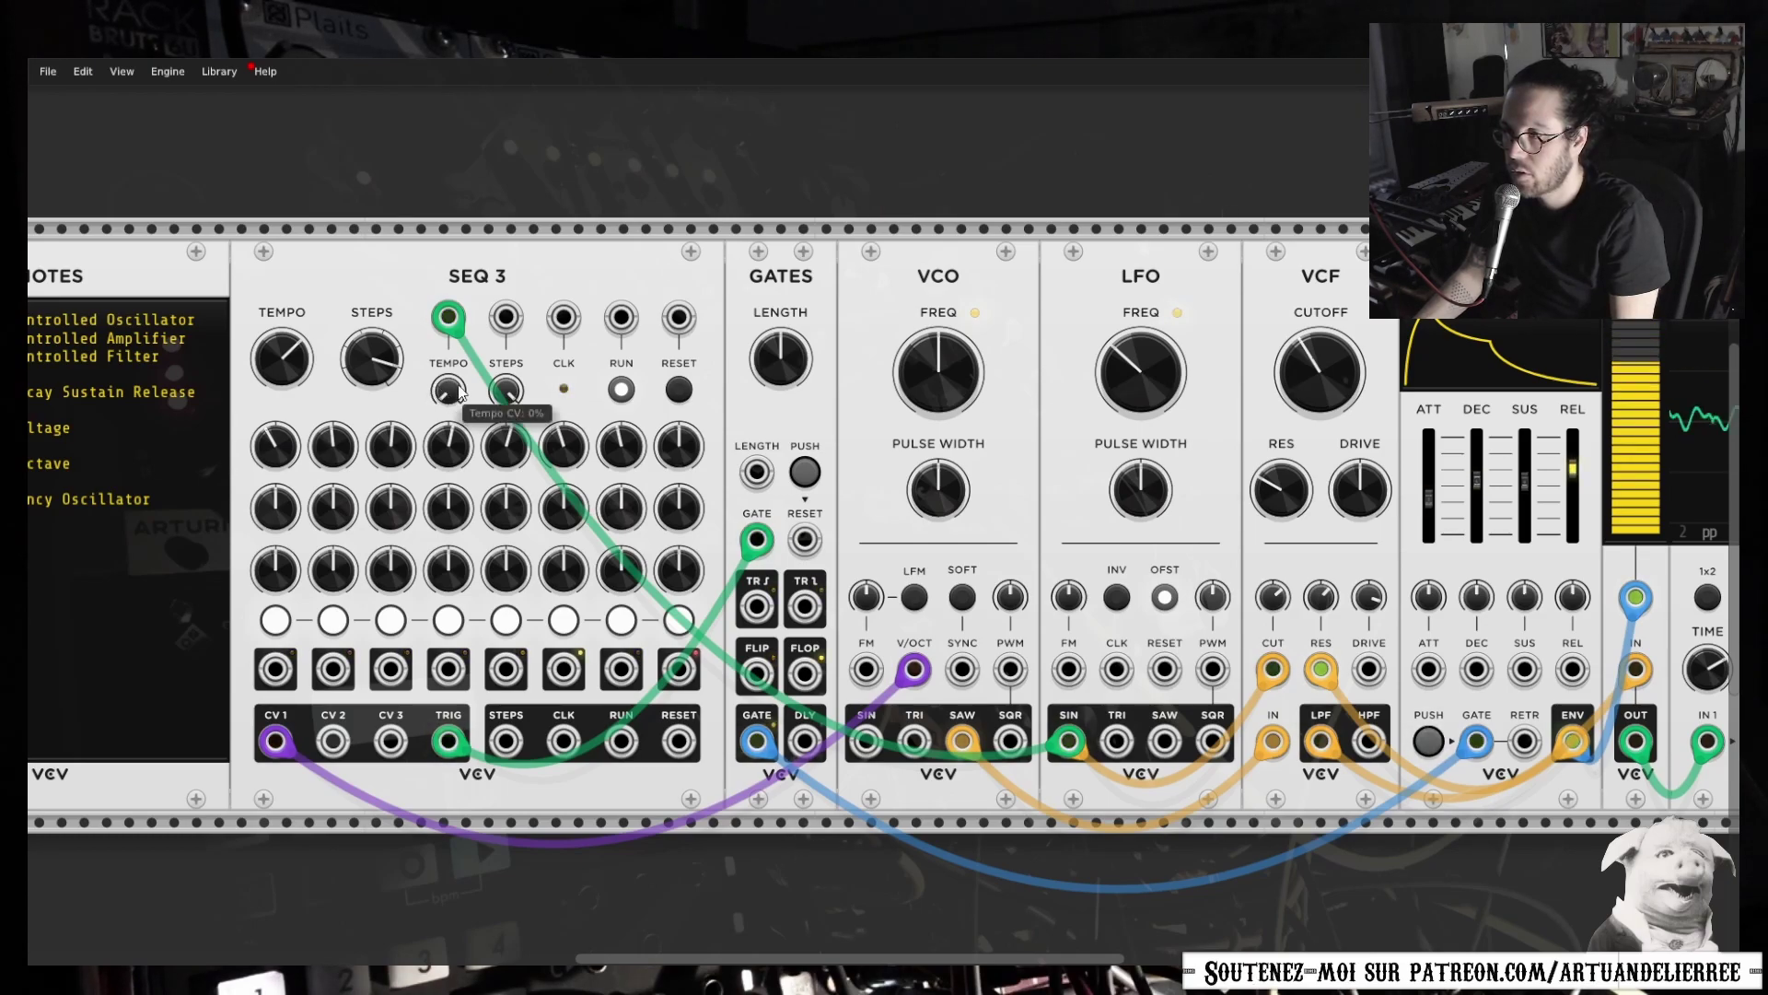
left_click_drag(454, 403, 454, 407)
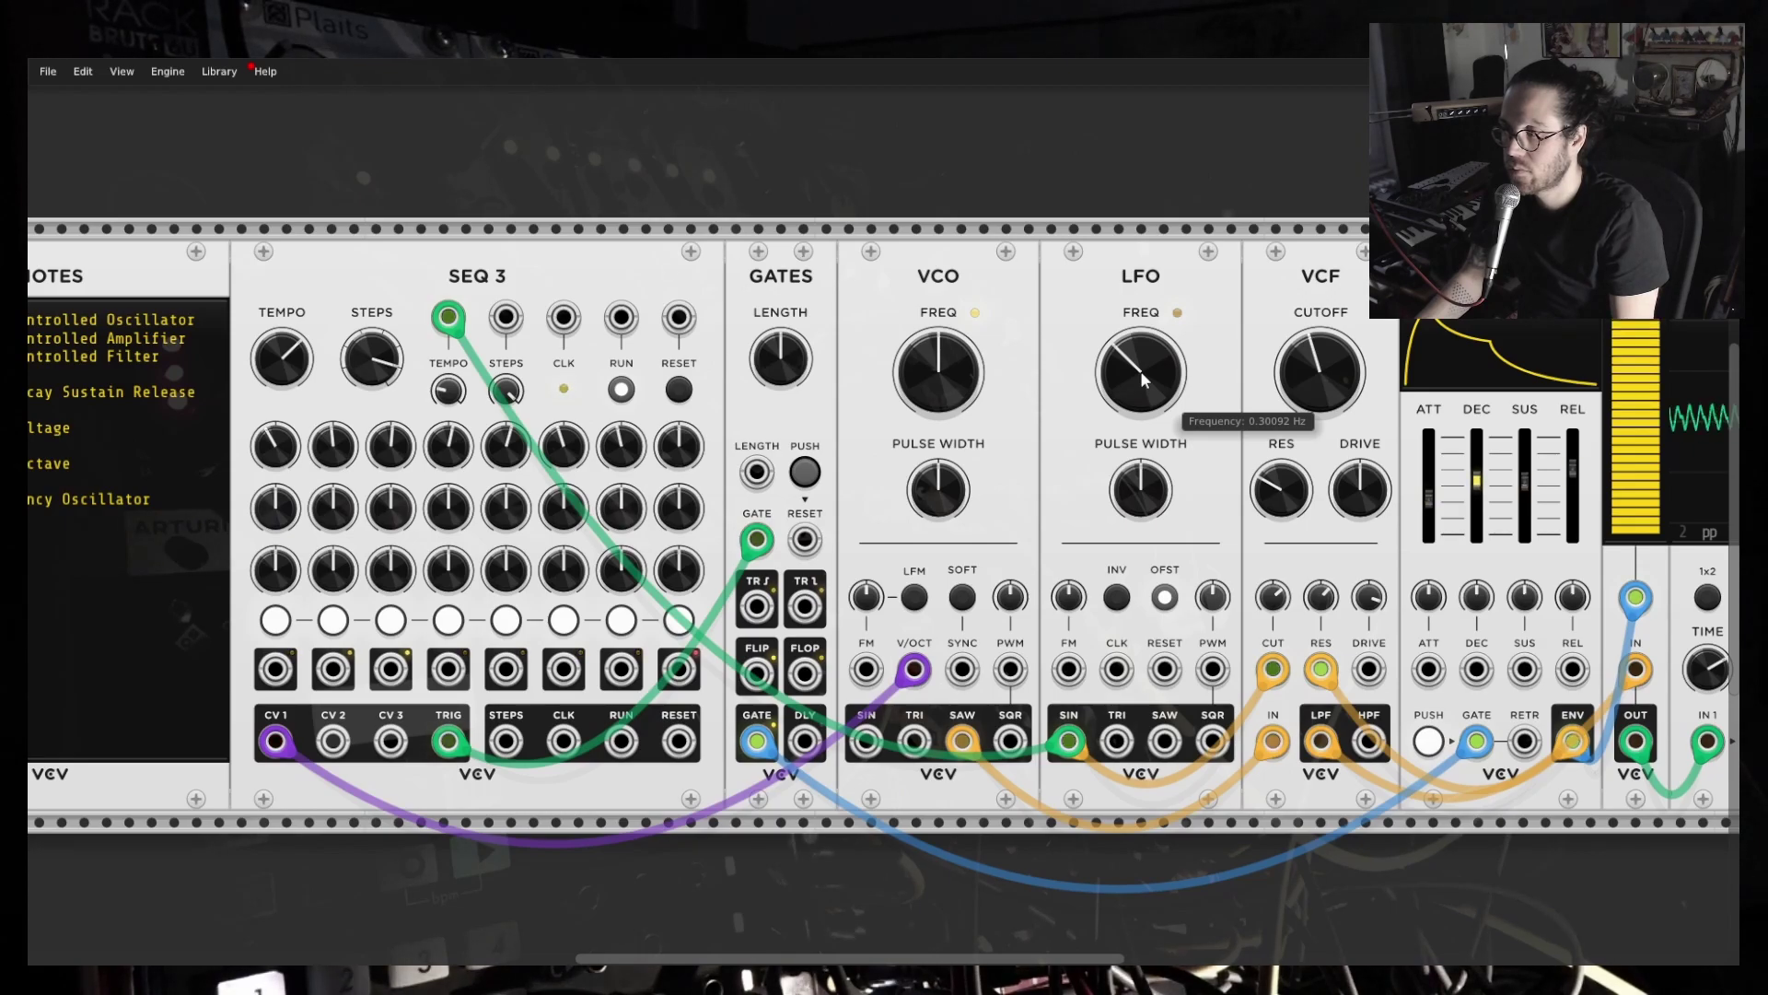
Raise the LFO's frequency, readjust the SEQ 3 Tempo CV amount and unplug the LFO from the tempo input.
mouse_move(1139, 507)
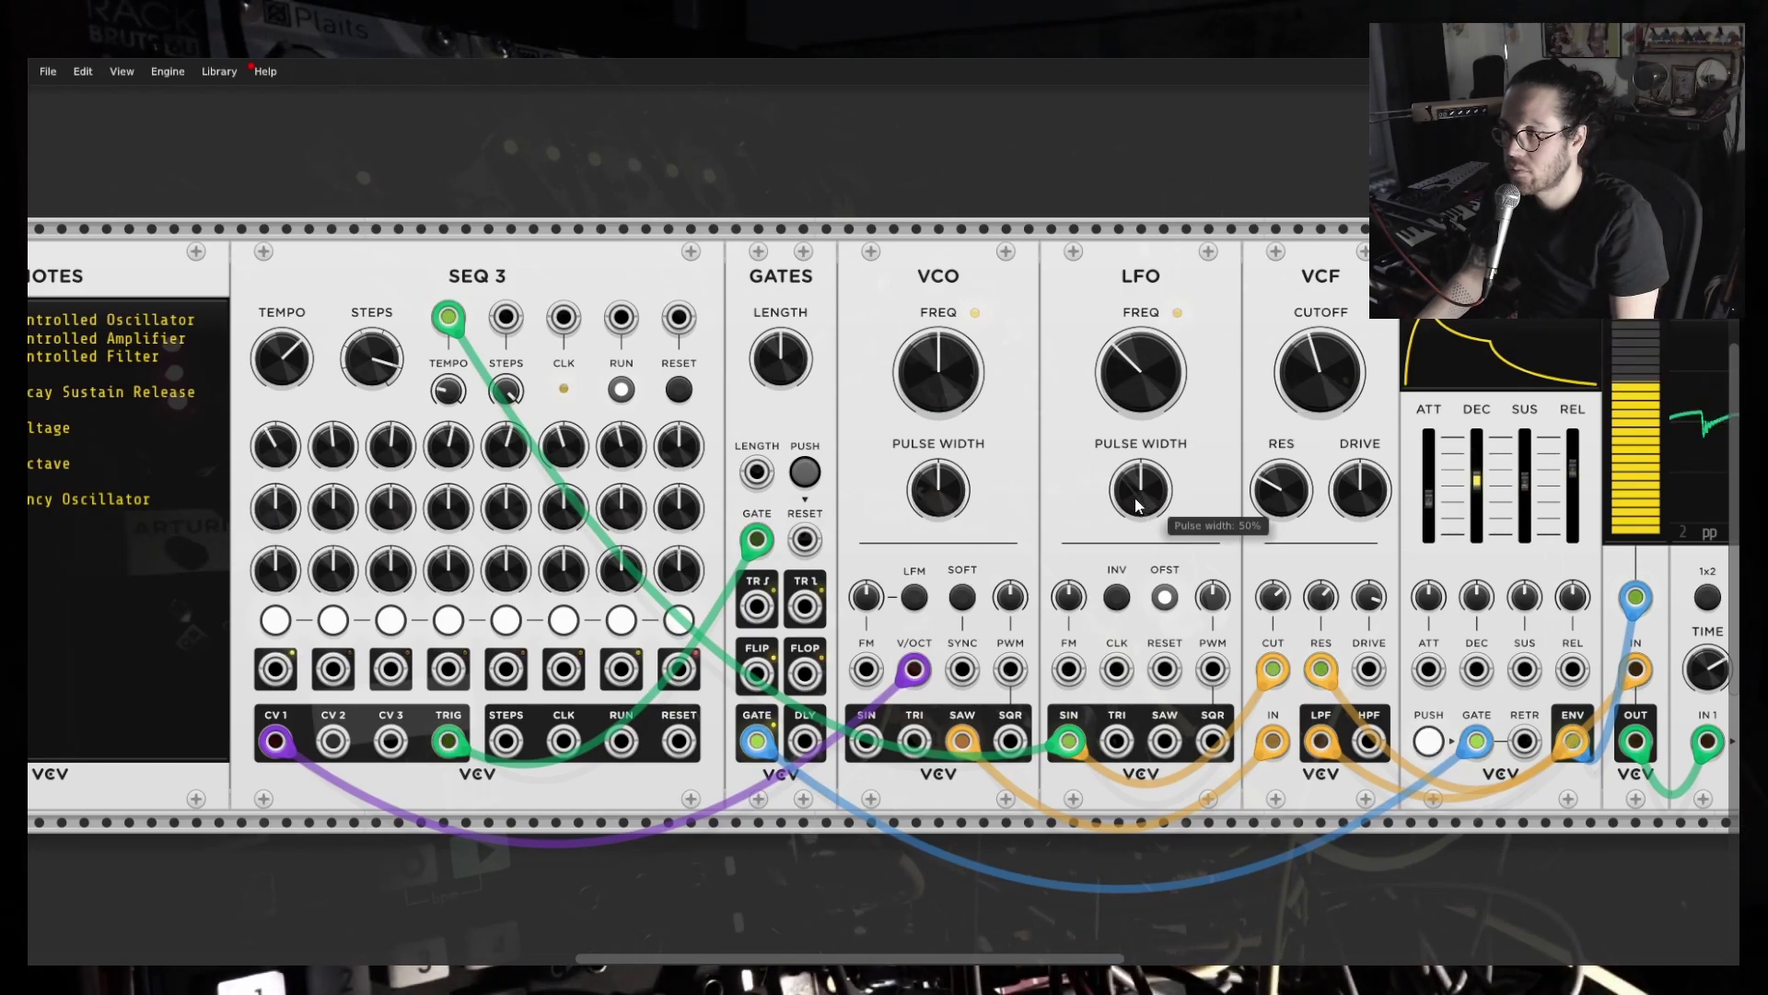
mouse_move(1152, 373)
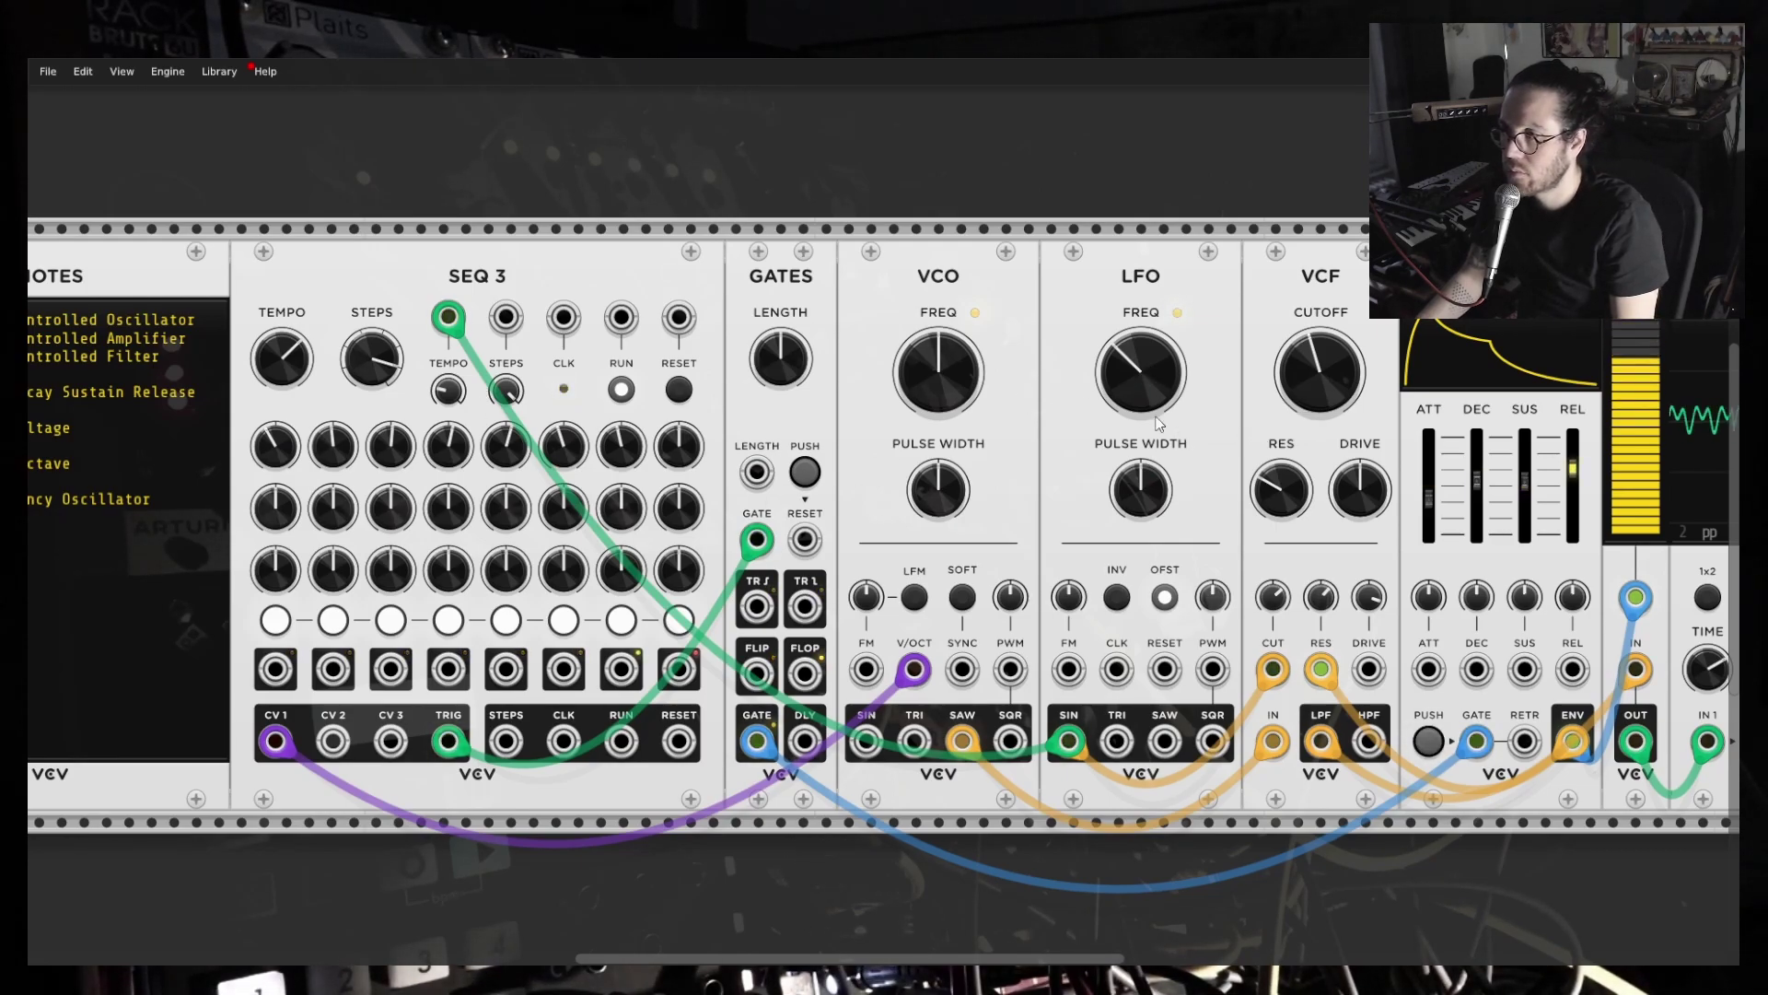
left_click_drag(1172, 412, 1171, 379)
mouse_move(449, 391)
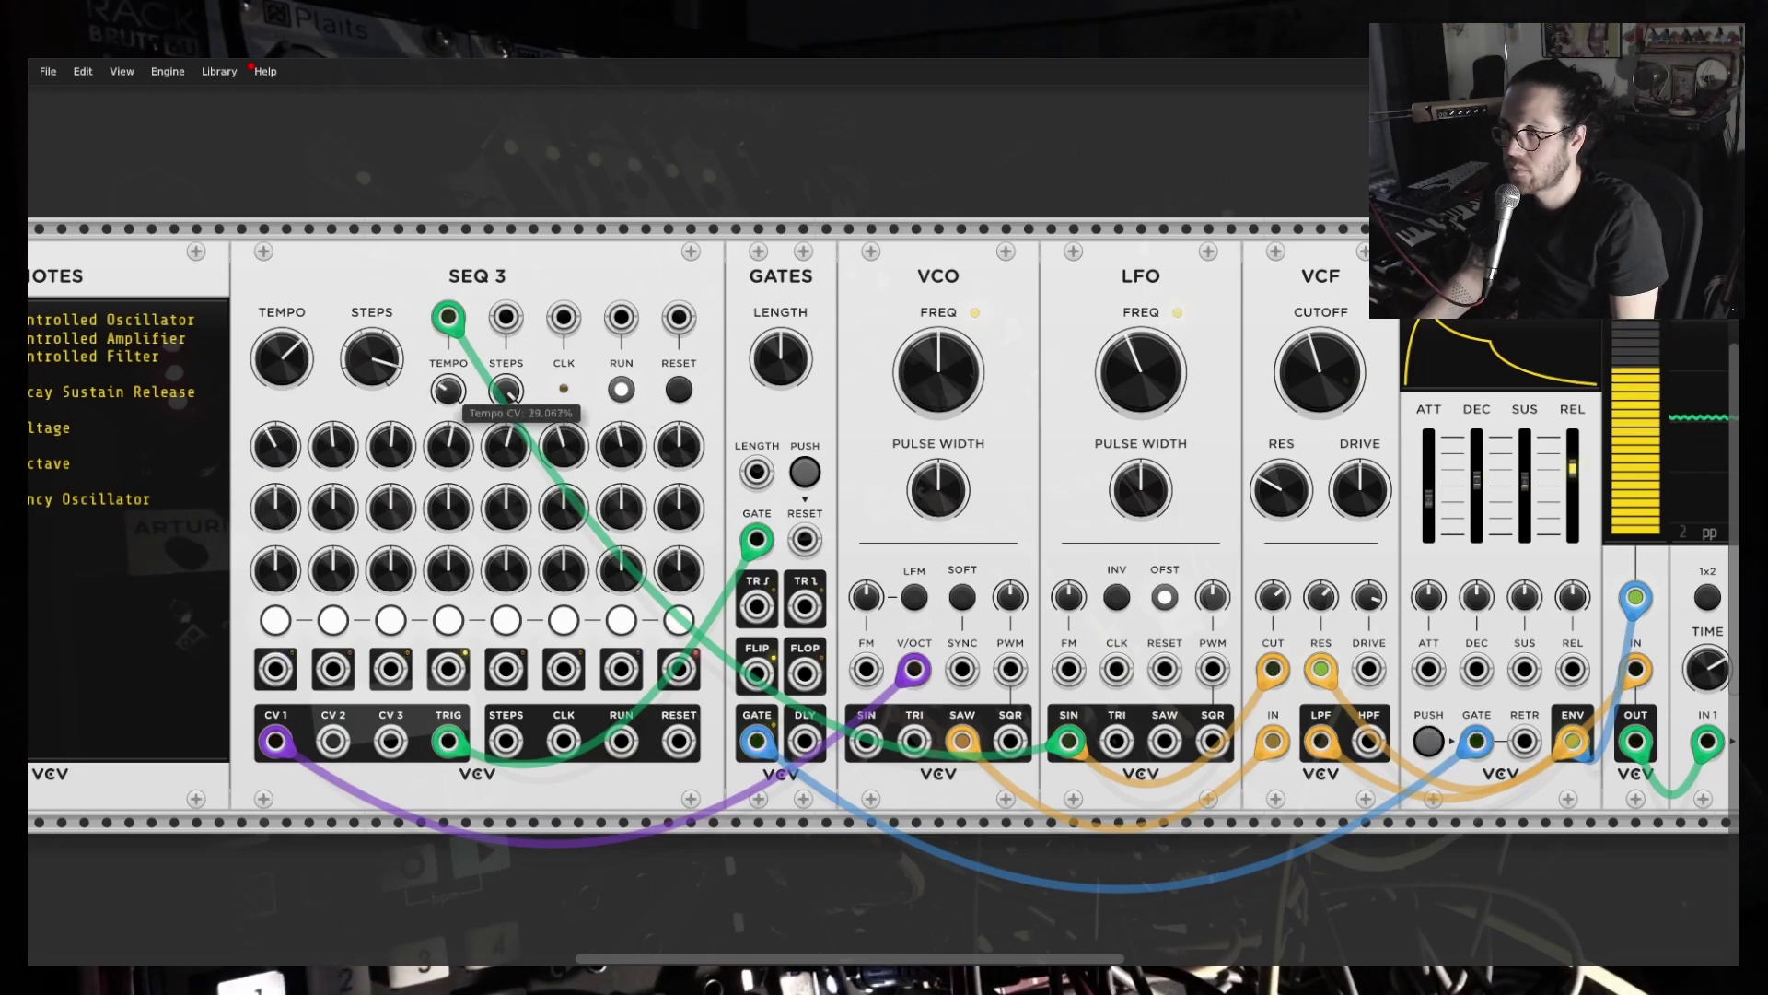
mouse_move(382, 352)
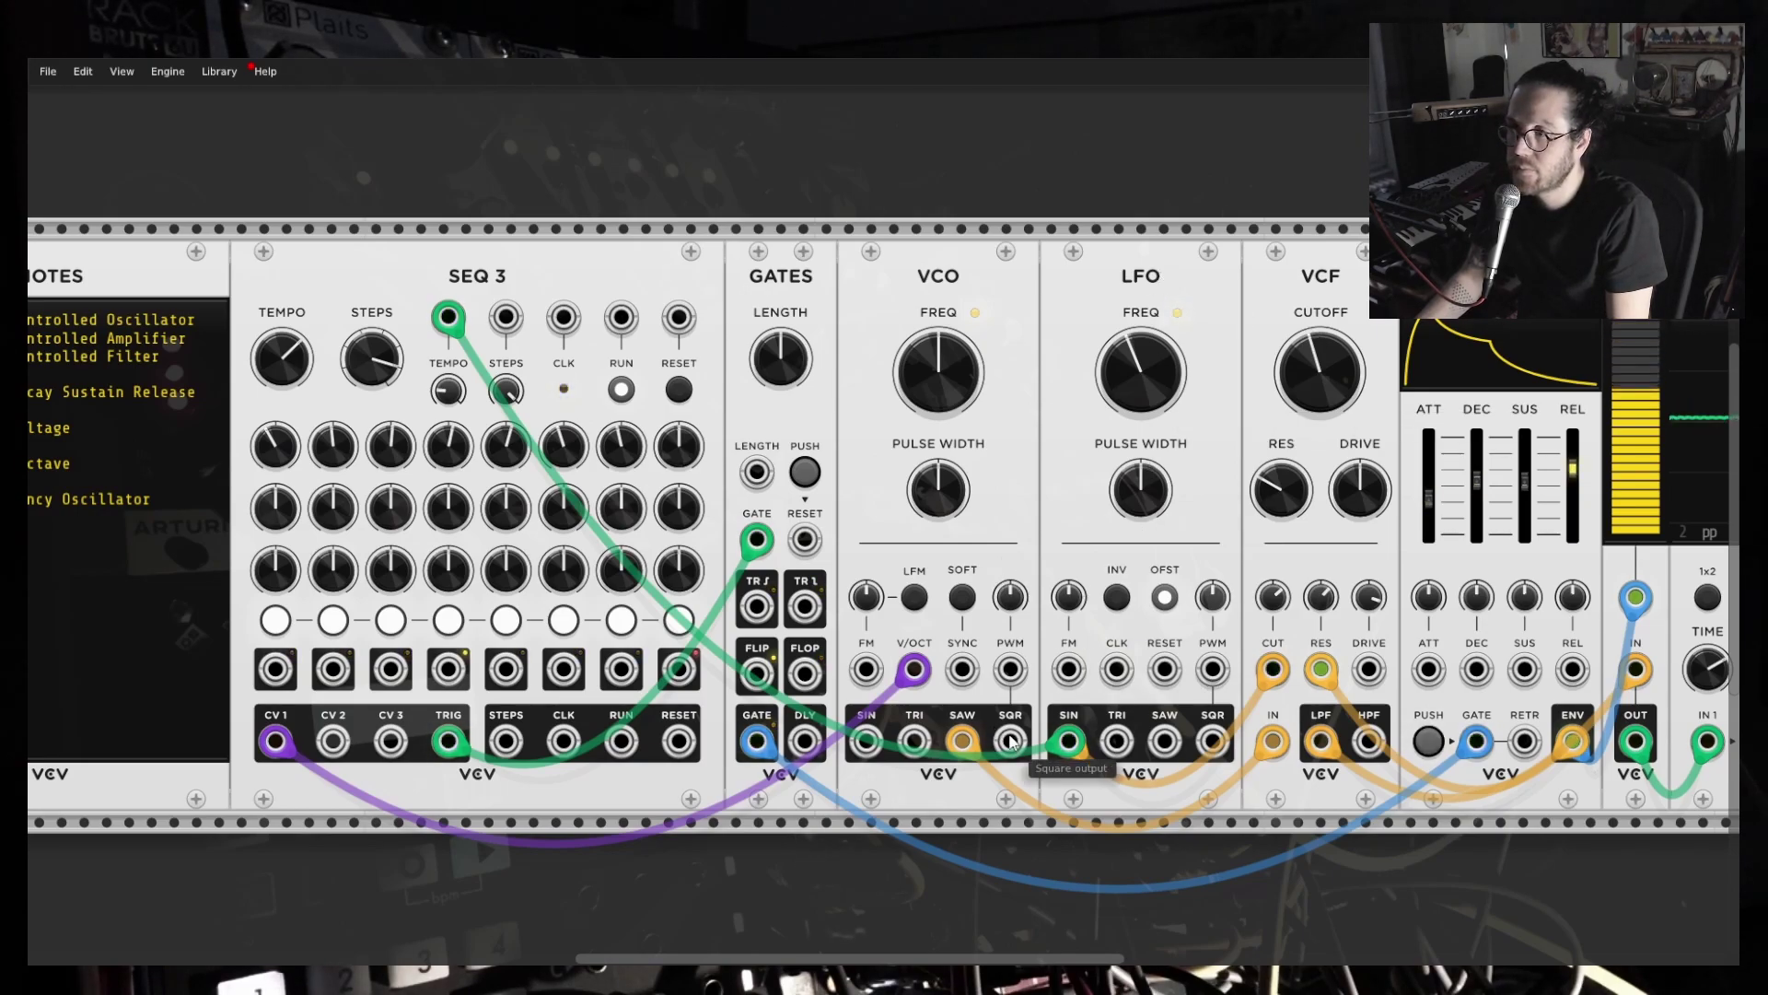
mouse_move(451, 318)
left_click_drag(451, 318, 479, 350)
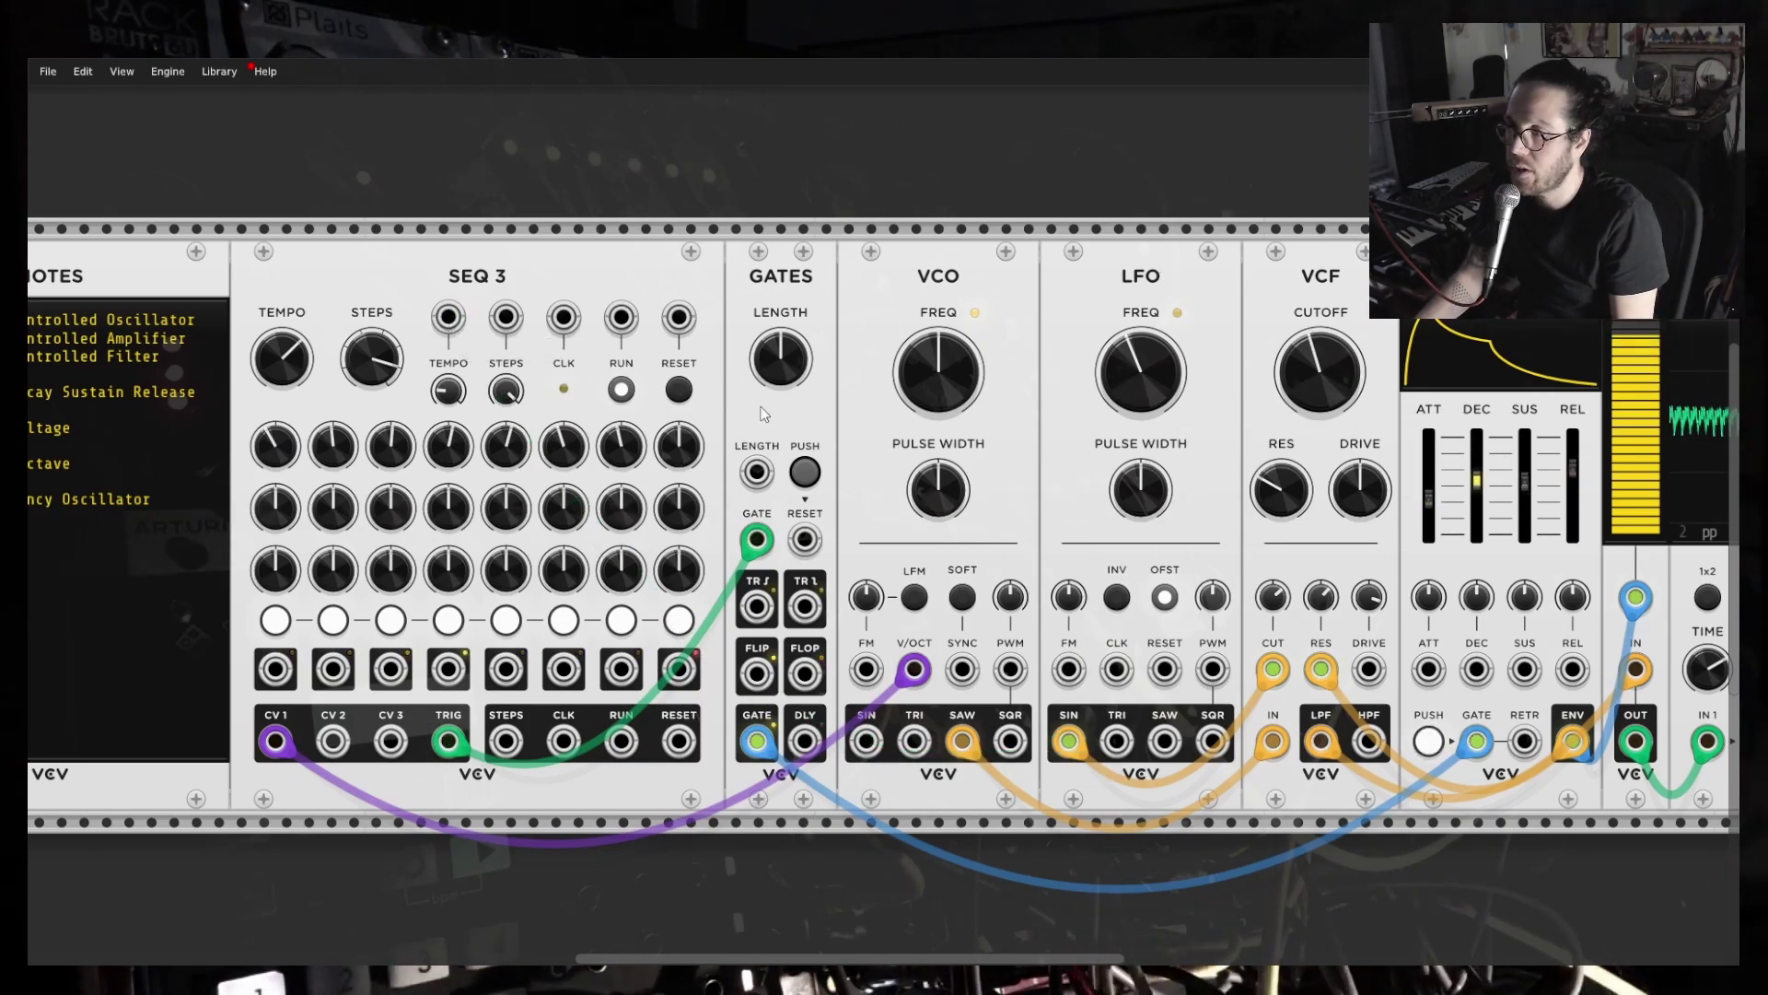
Swap the VCF modulation so the ADSR envelope feeds cutoff and the LFO sine feeds resonance, then readjust the cutoff frequency.
mouse_move(1328, 385)
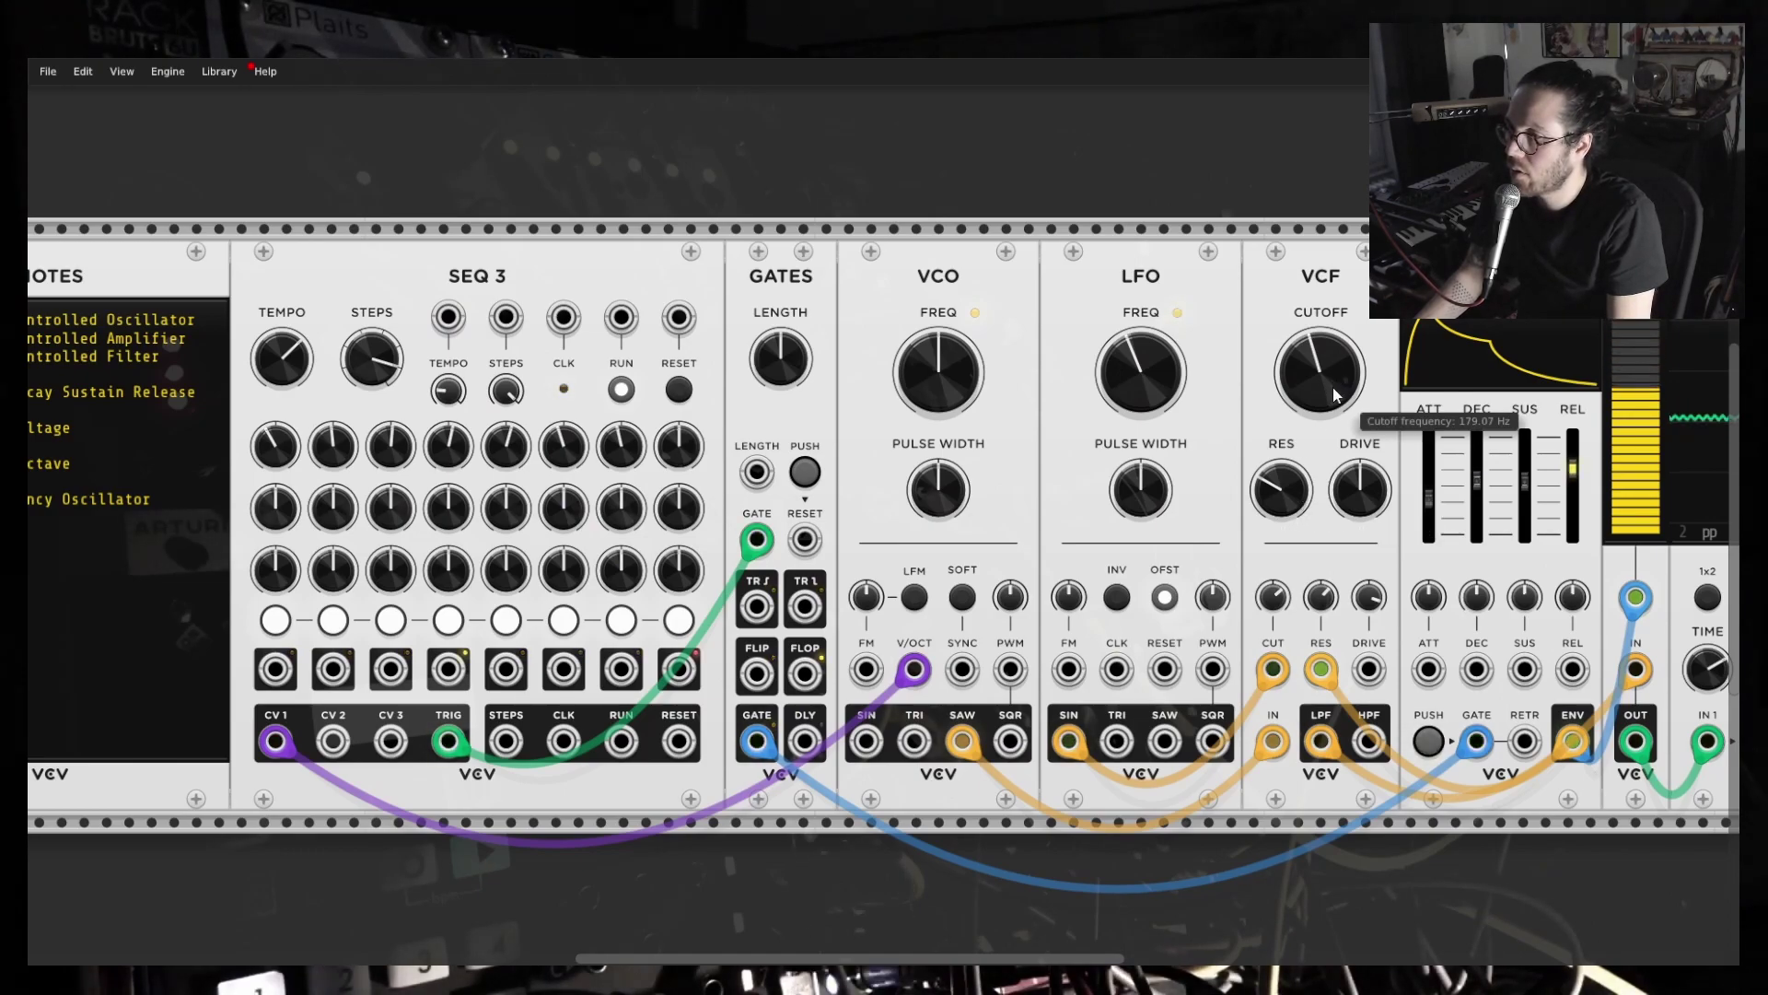
mouse_move(1350, 500)
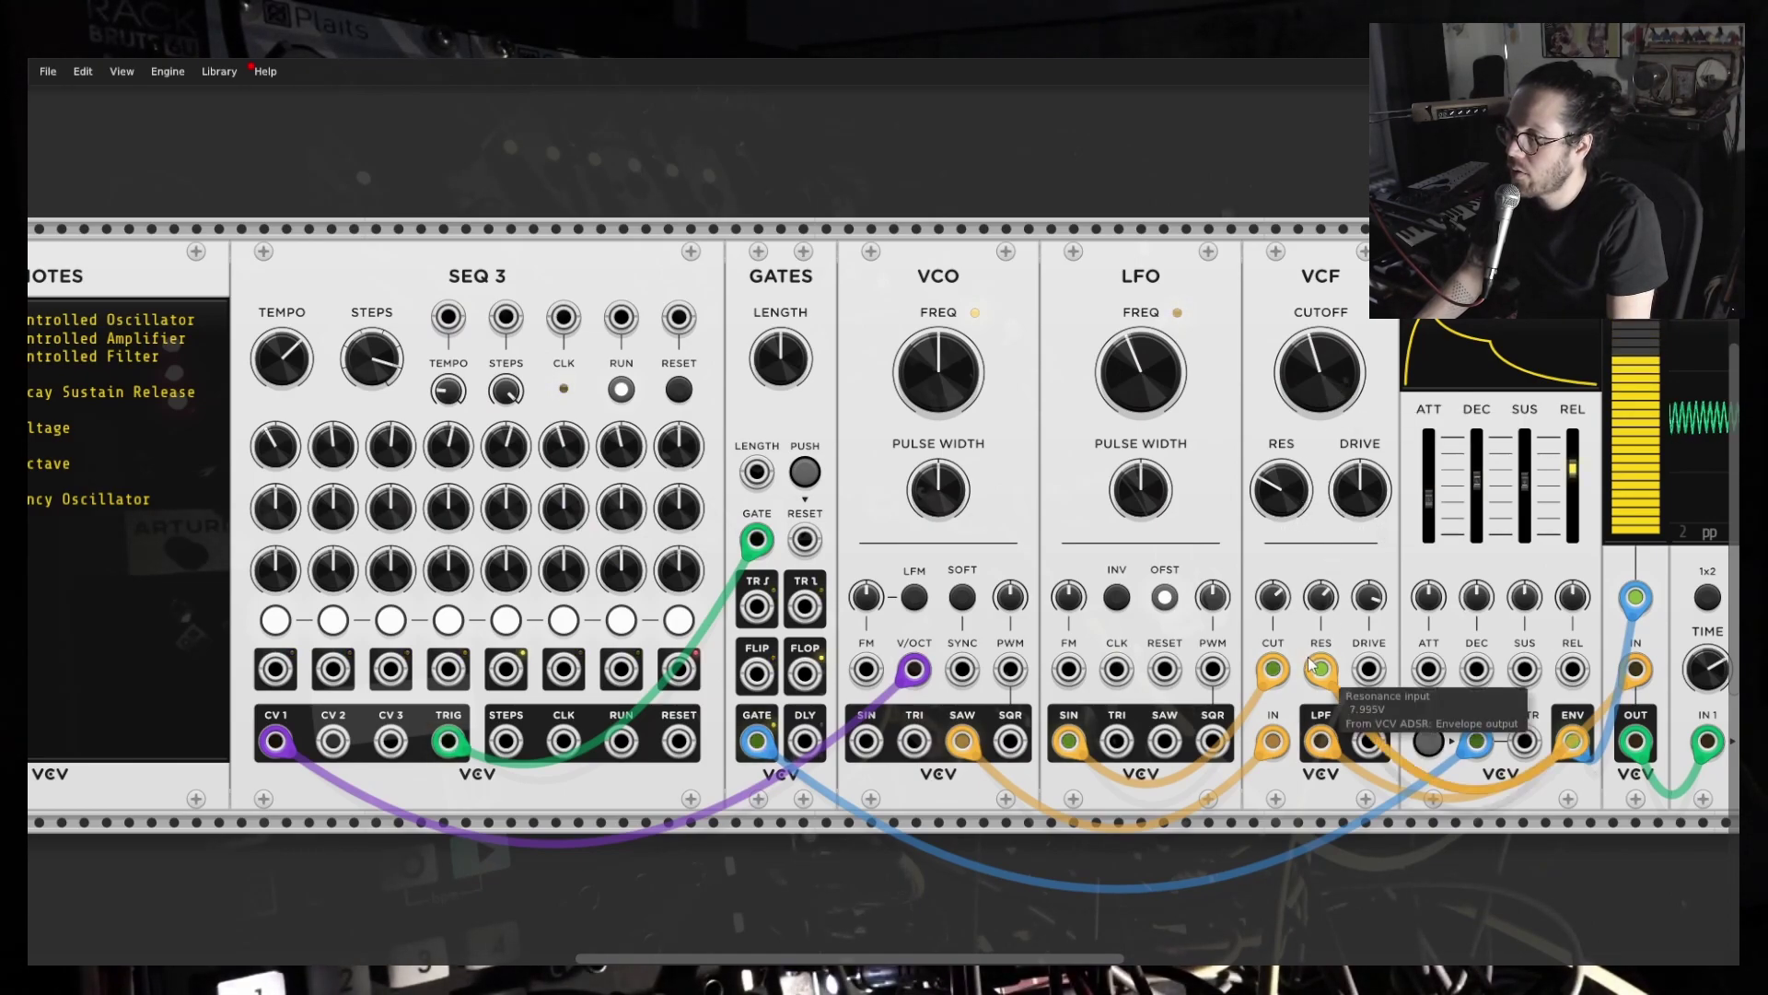
left_click_drag(1327, 689, 1278, 669)
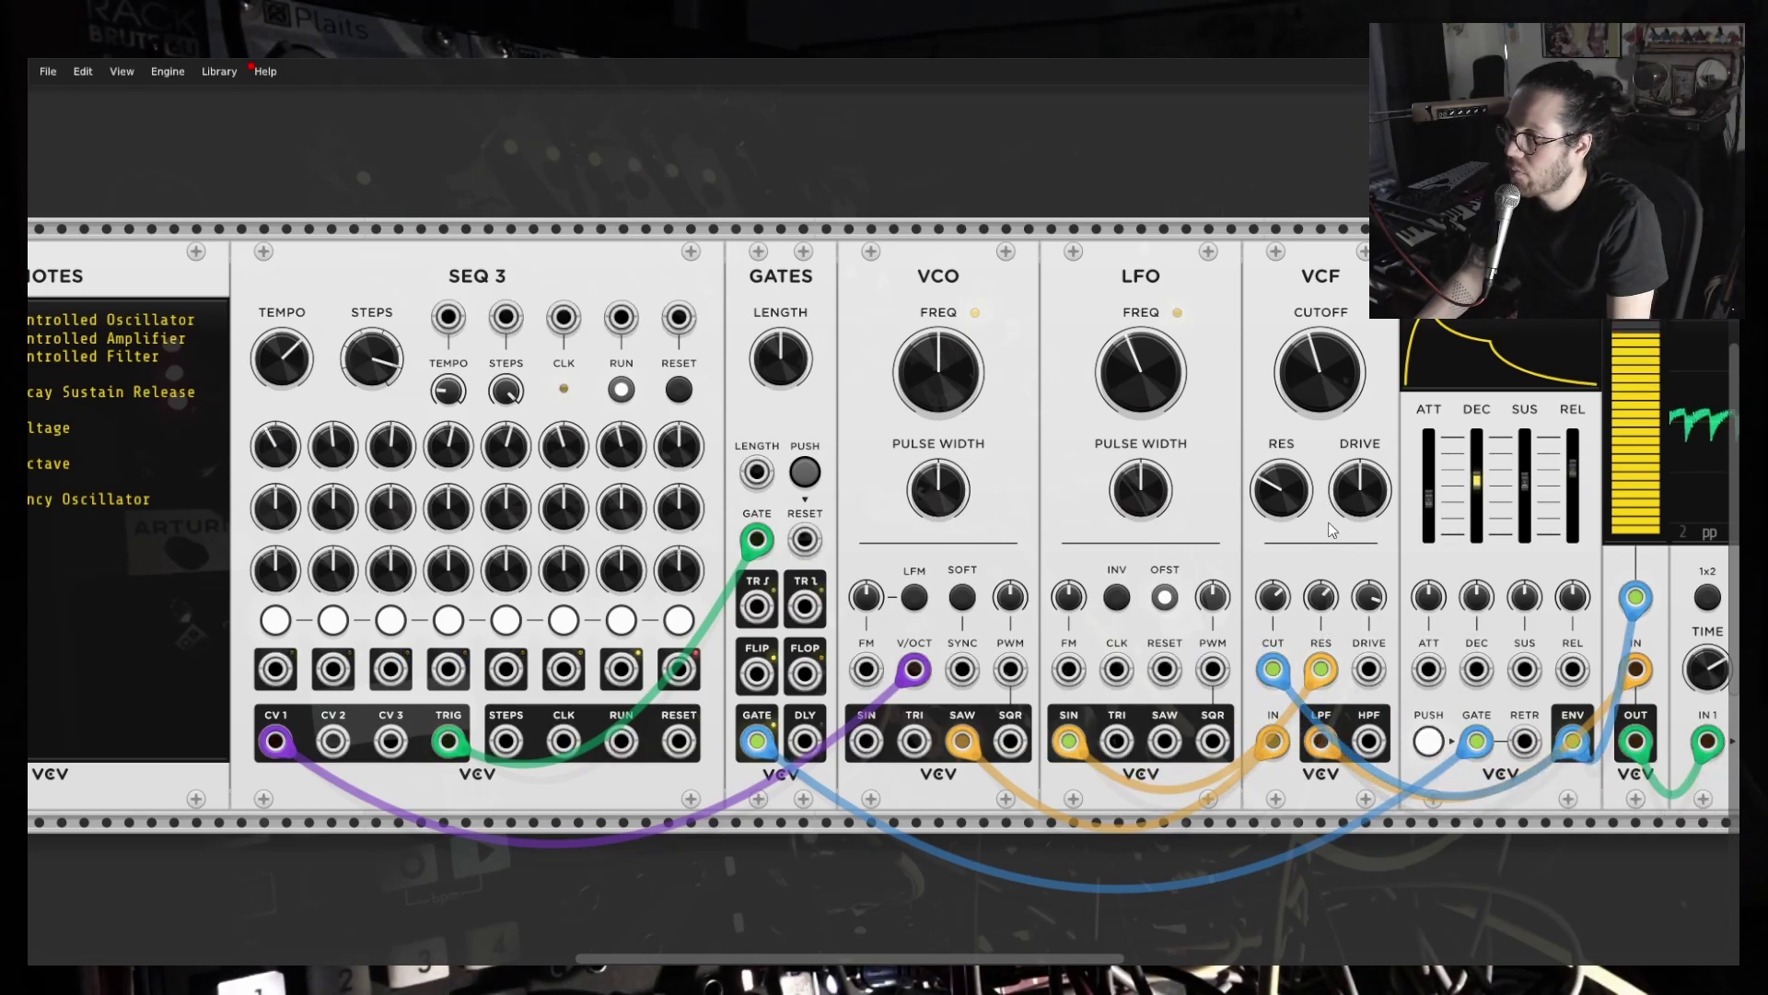
left_click_drag(1319, 369, 1268, 625)
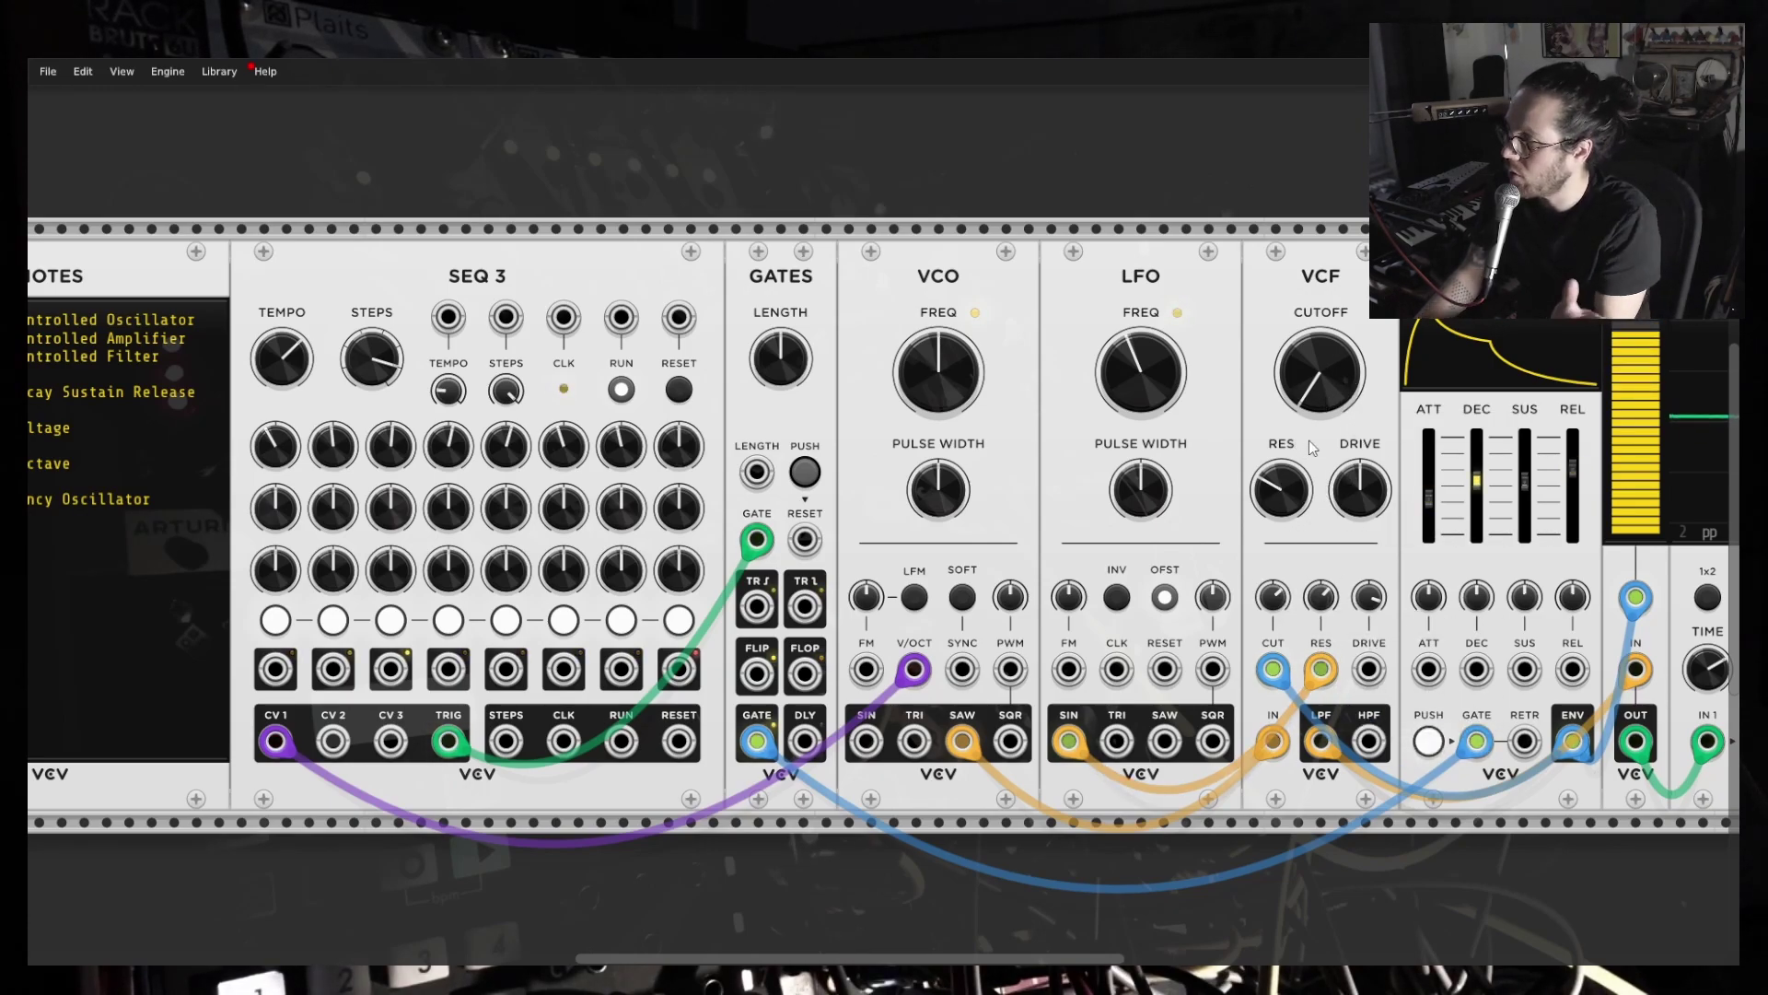
mouse_move(1325, 372)
left_click_drag(1328, 383, 1328, 355)
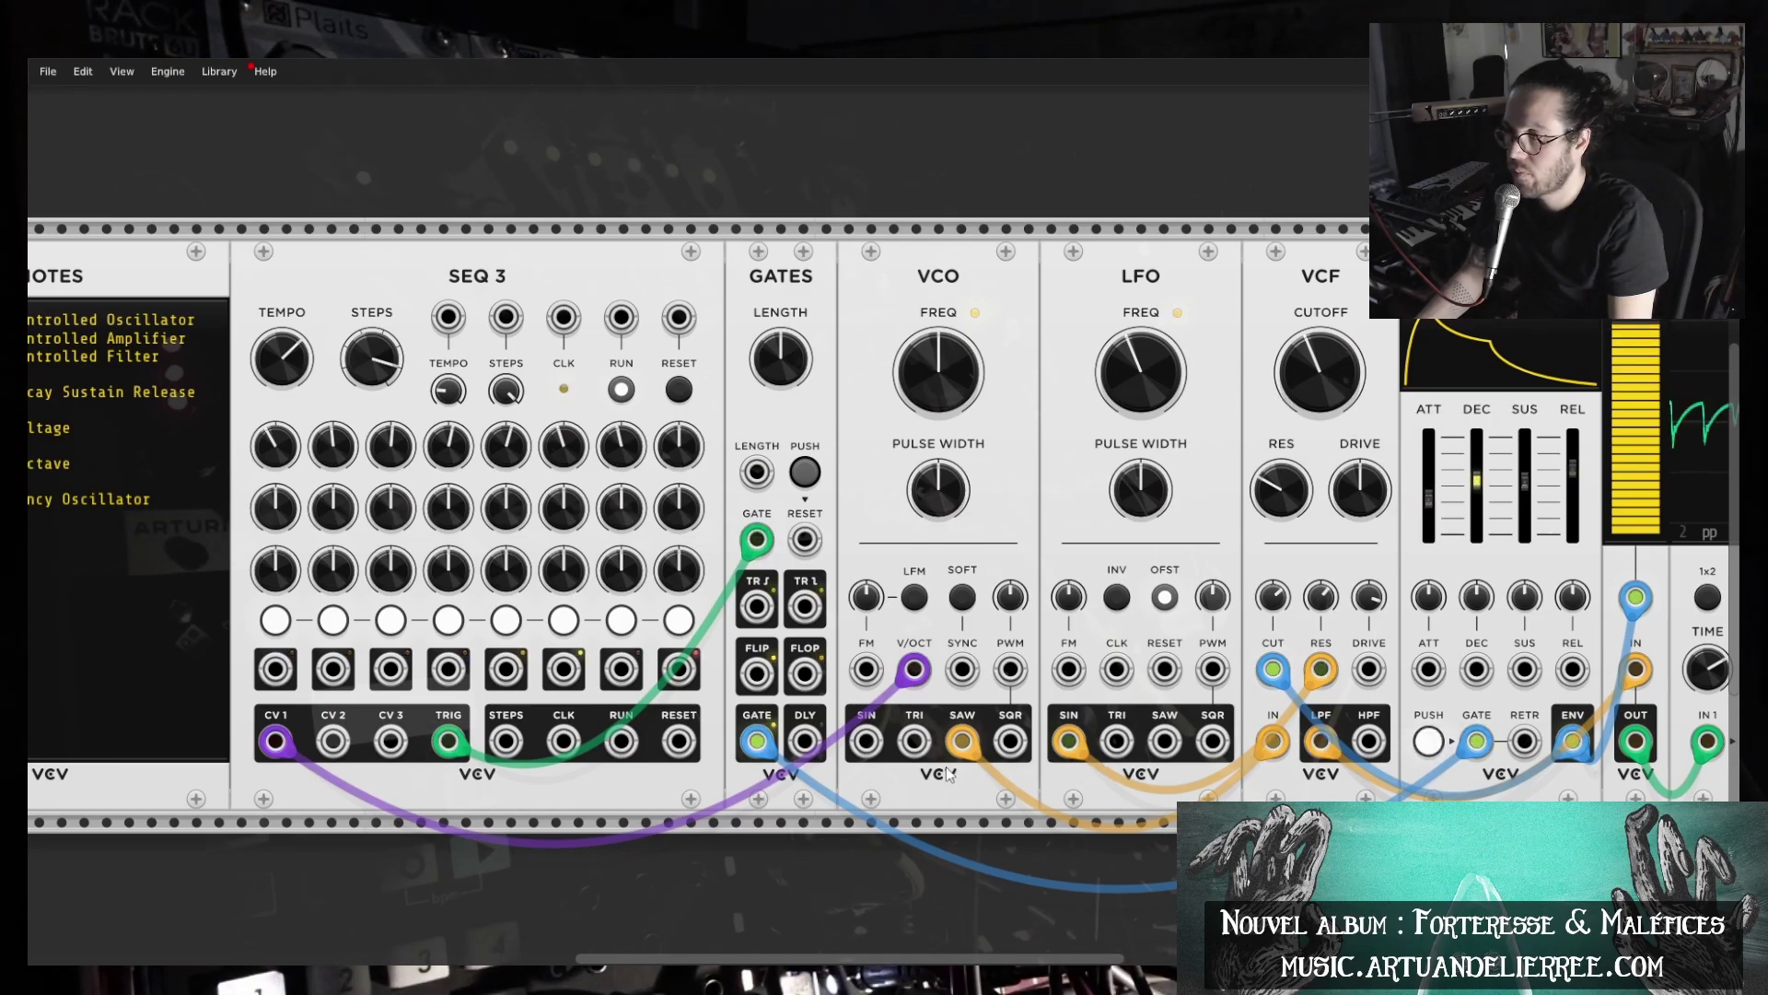
Stop the sequencer and feed the VCF's audio input from the VCO's square output instead of its saw output.
left_click(622, 392)
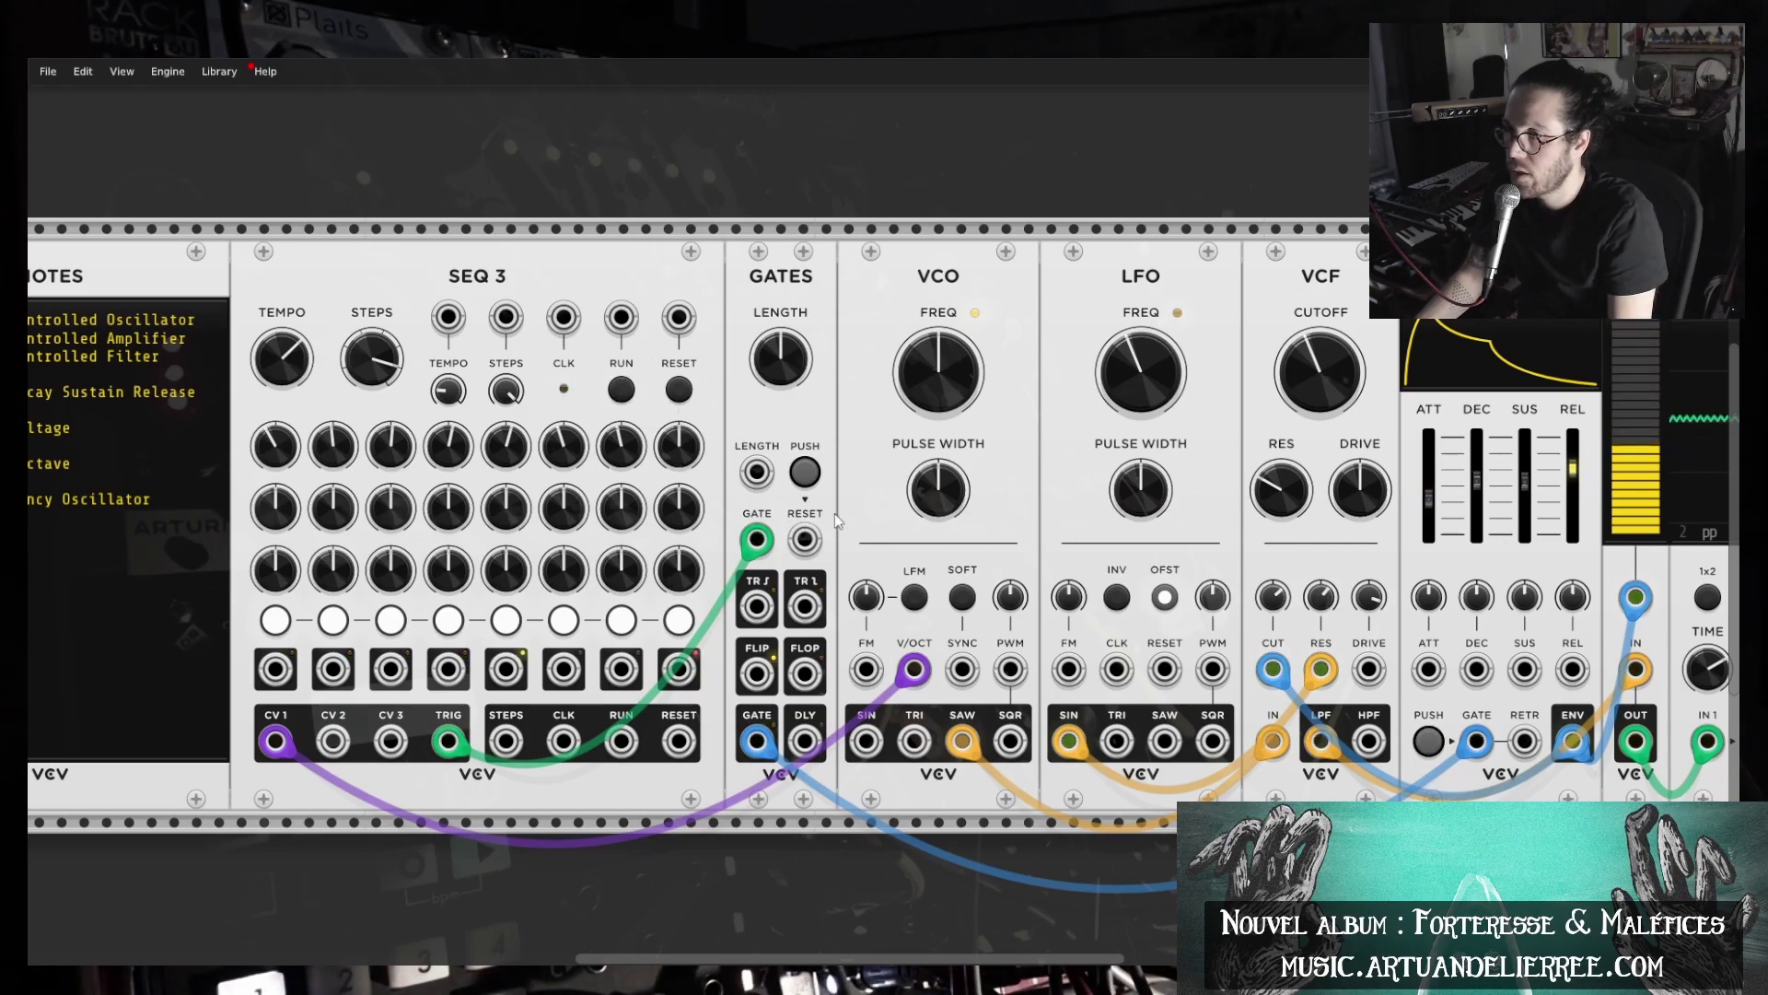
left_click_drag(963, 741, 1011, 741)
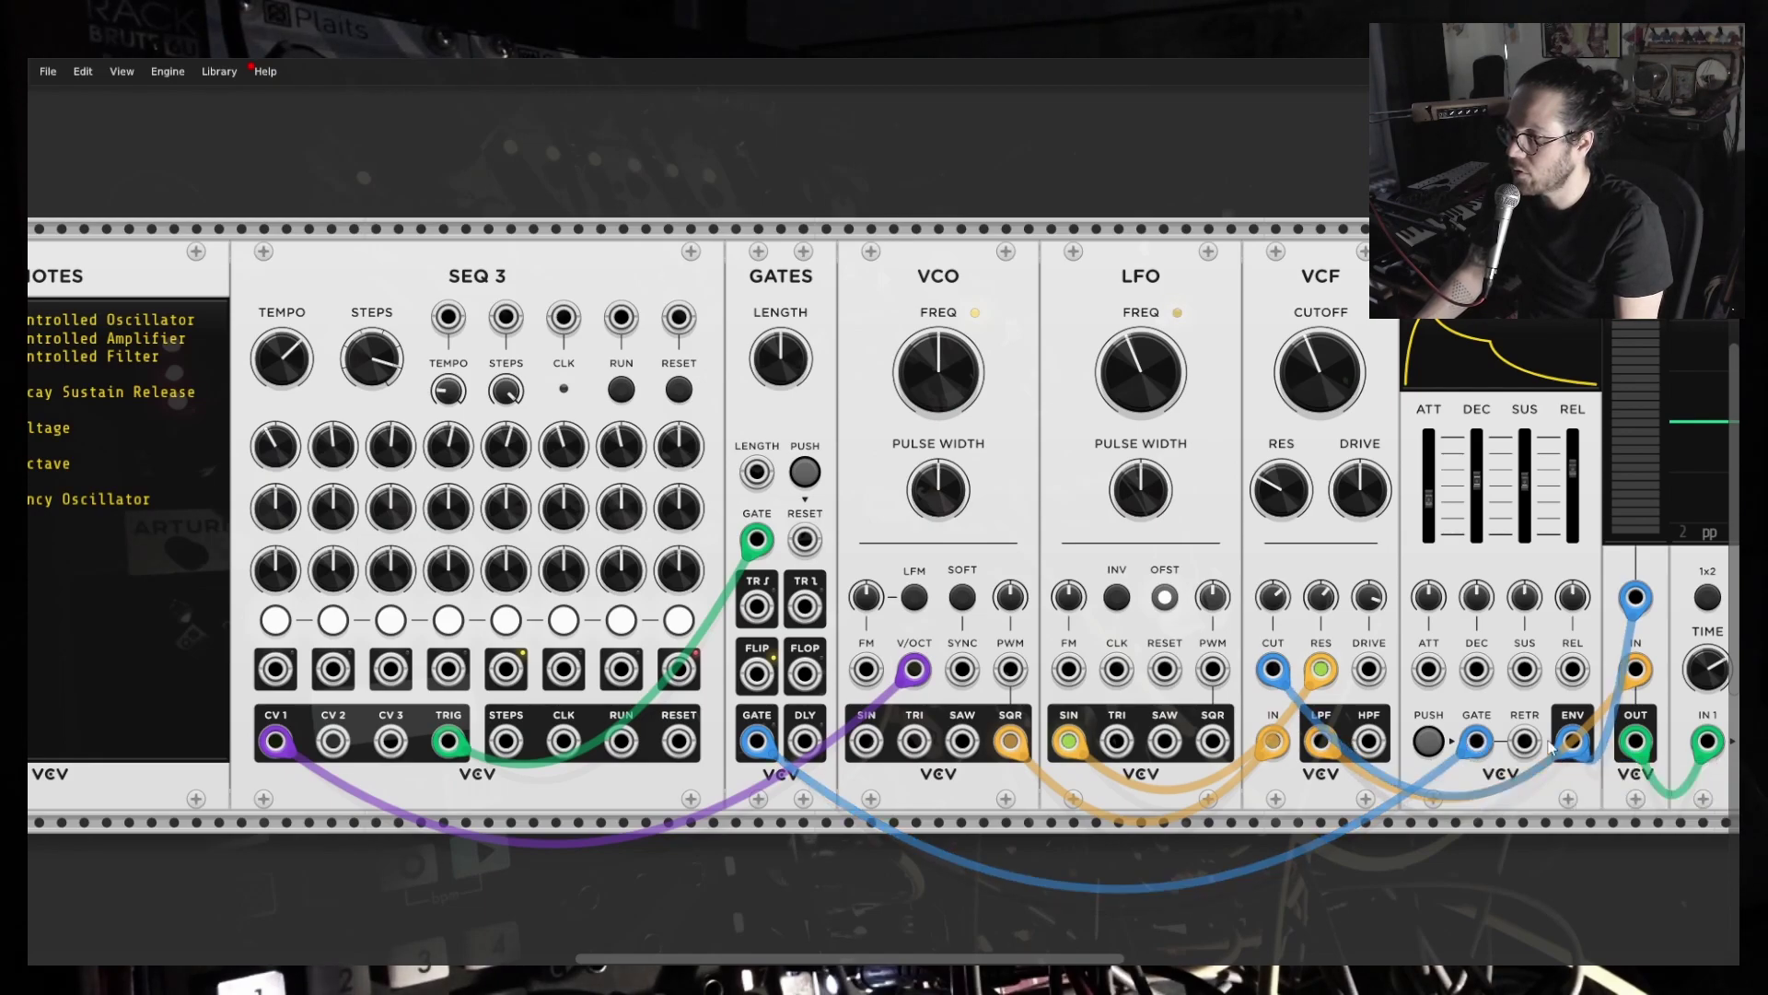
Repatch the LFO's sine output into both the VCF resonance and VCO PWM inputs, and raise the VCO's pulse width modulation amount.
right_click(1070, 742)
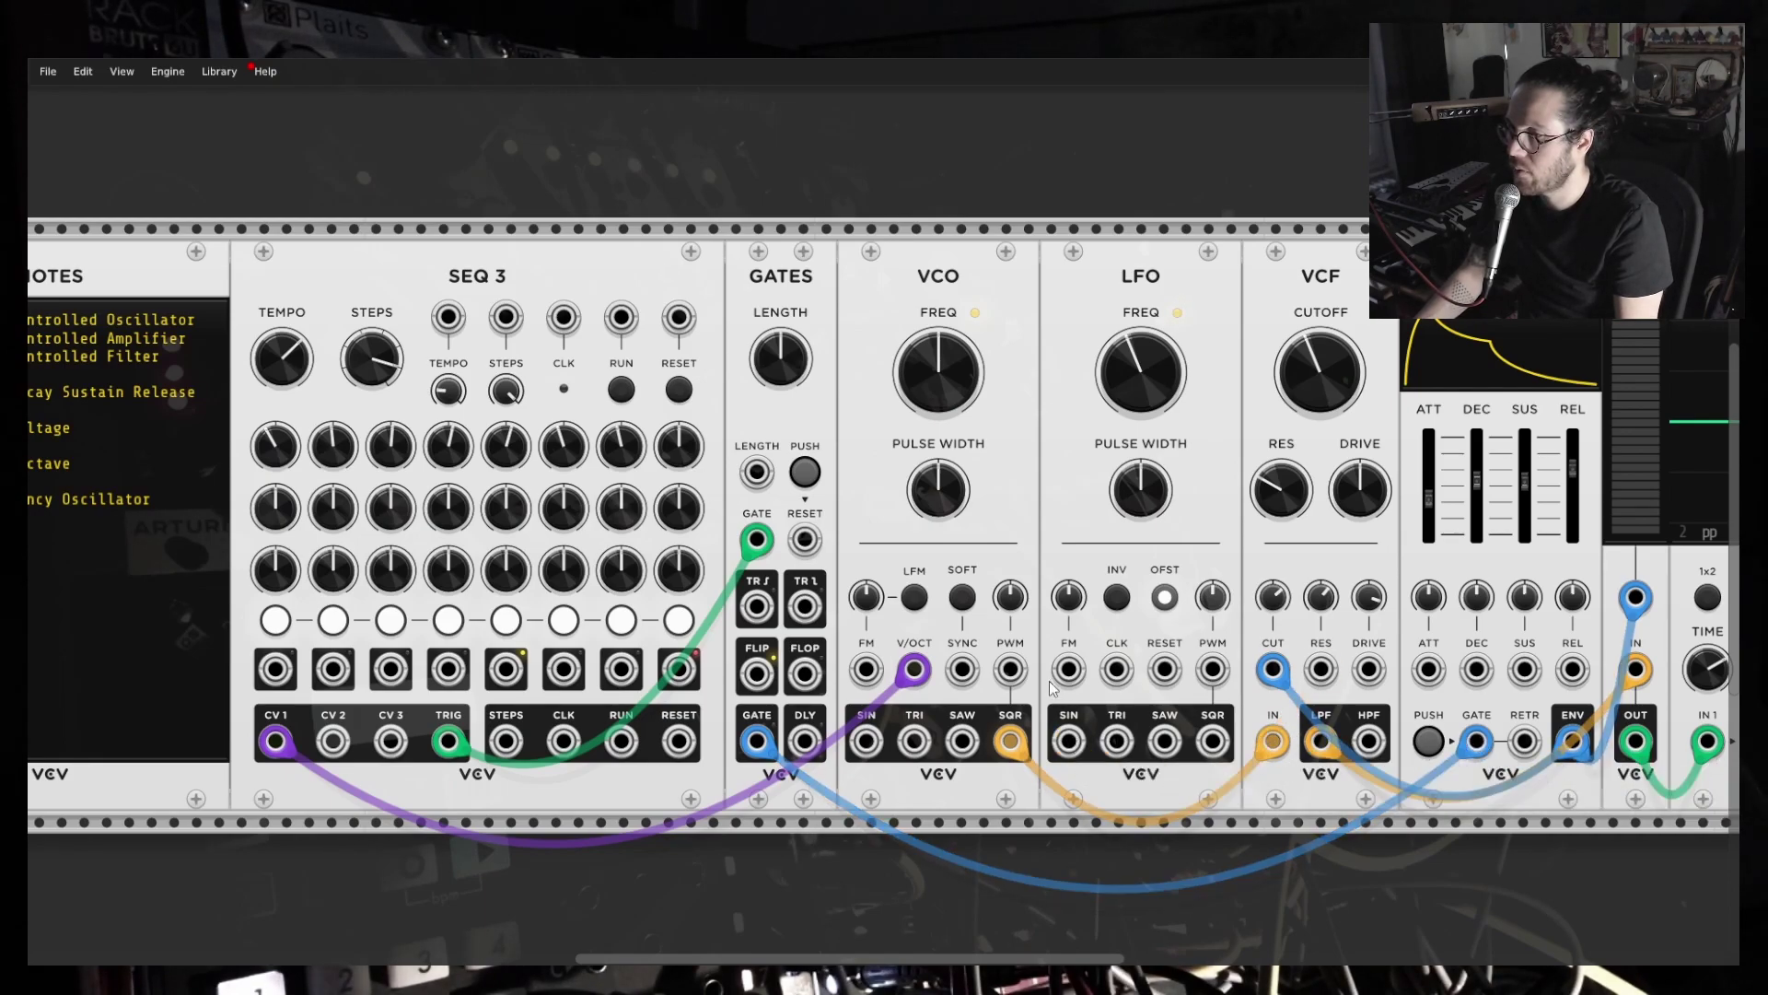
left_click_drag(1068, 742, 1321, 672)
left_click_drag(1068, 742, 1010, 669)
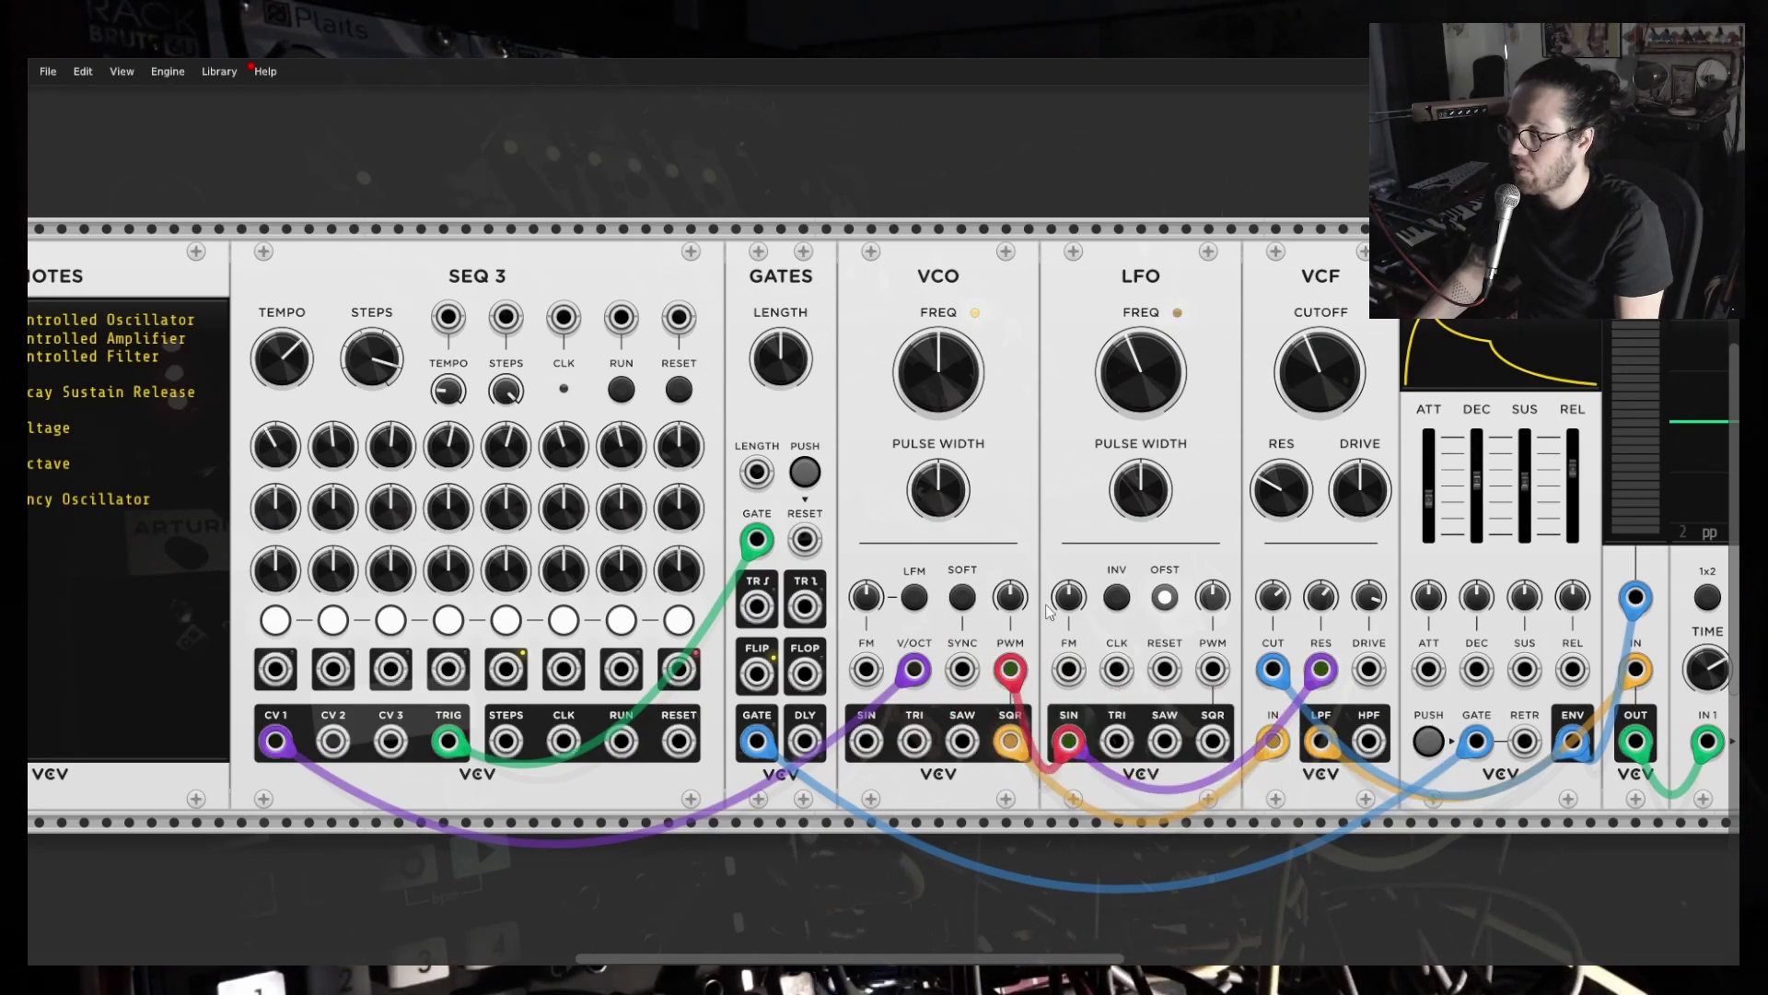
mouse_move(1010, 741)
left_mouse_down()
mouse_move(957, 746)
mouse_move(1000, 753)
left_mouse_up()
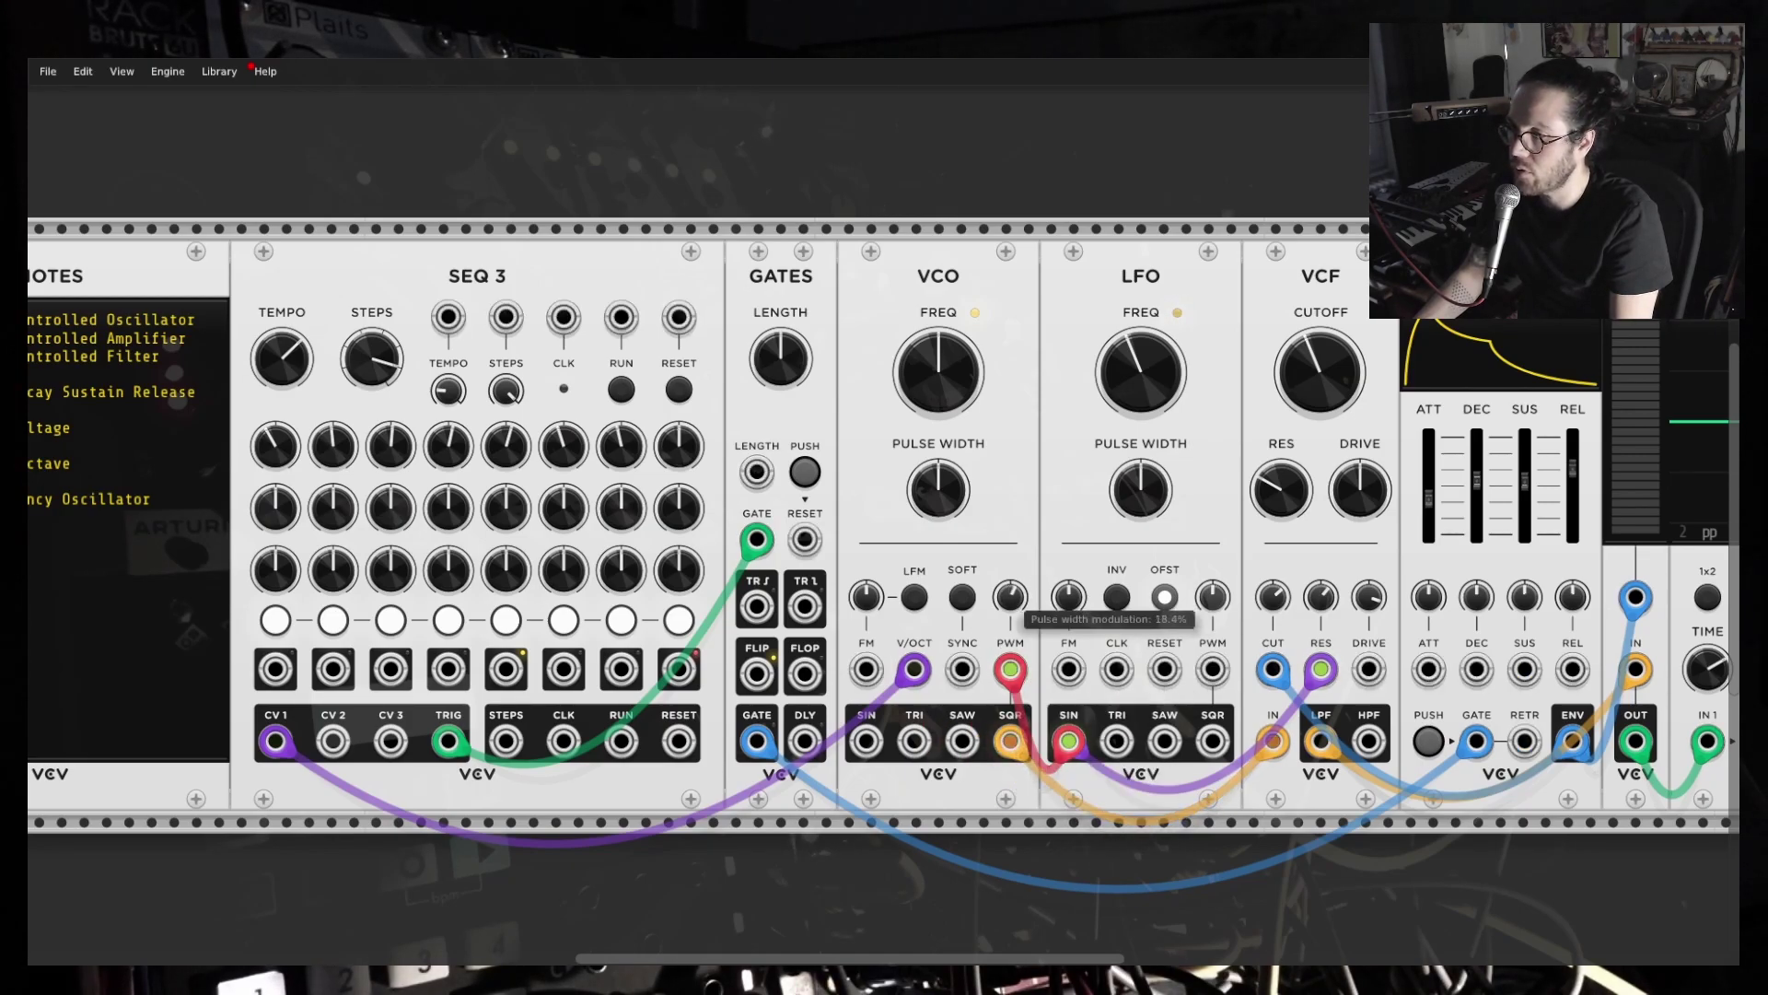
left_click_drag(1010, 597, 1014, 603)
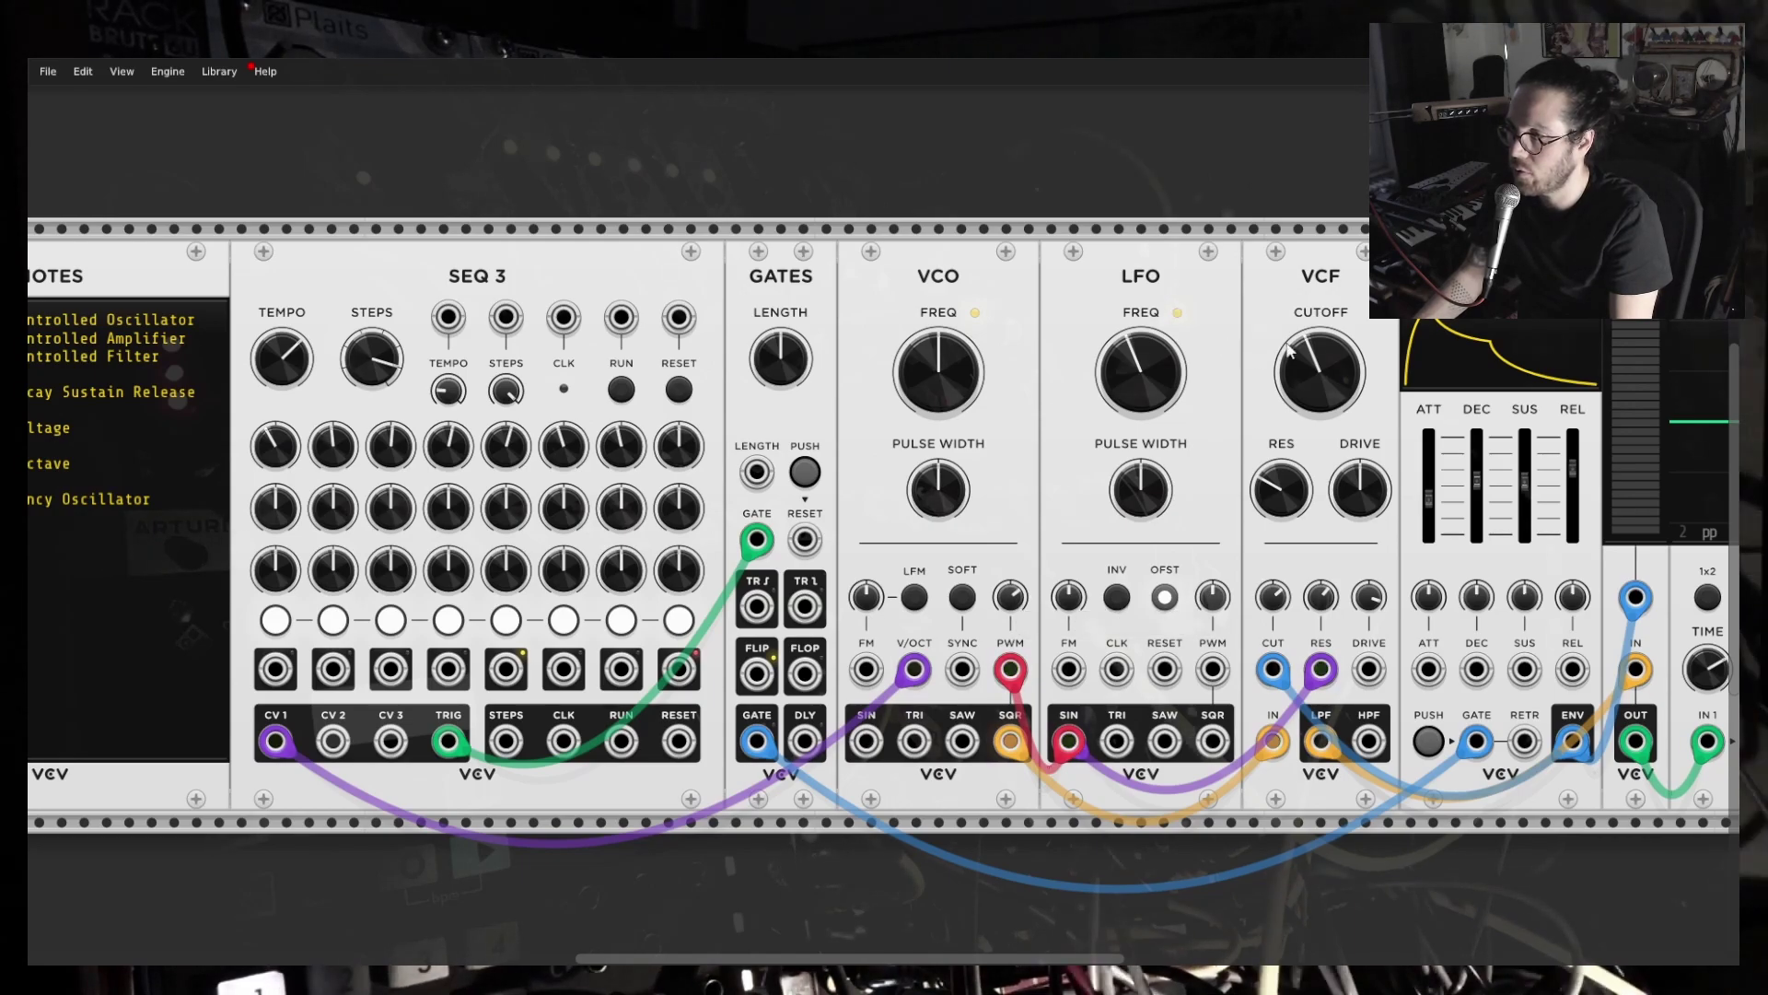
Restart the sequencer, slow the LFO, and set the VCF to about 35% resonance and 154.39 Hz cutoff.
left_click(621, 389)
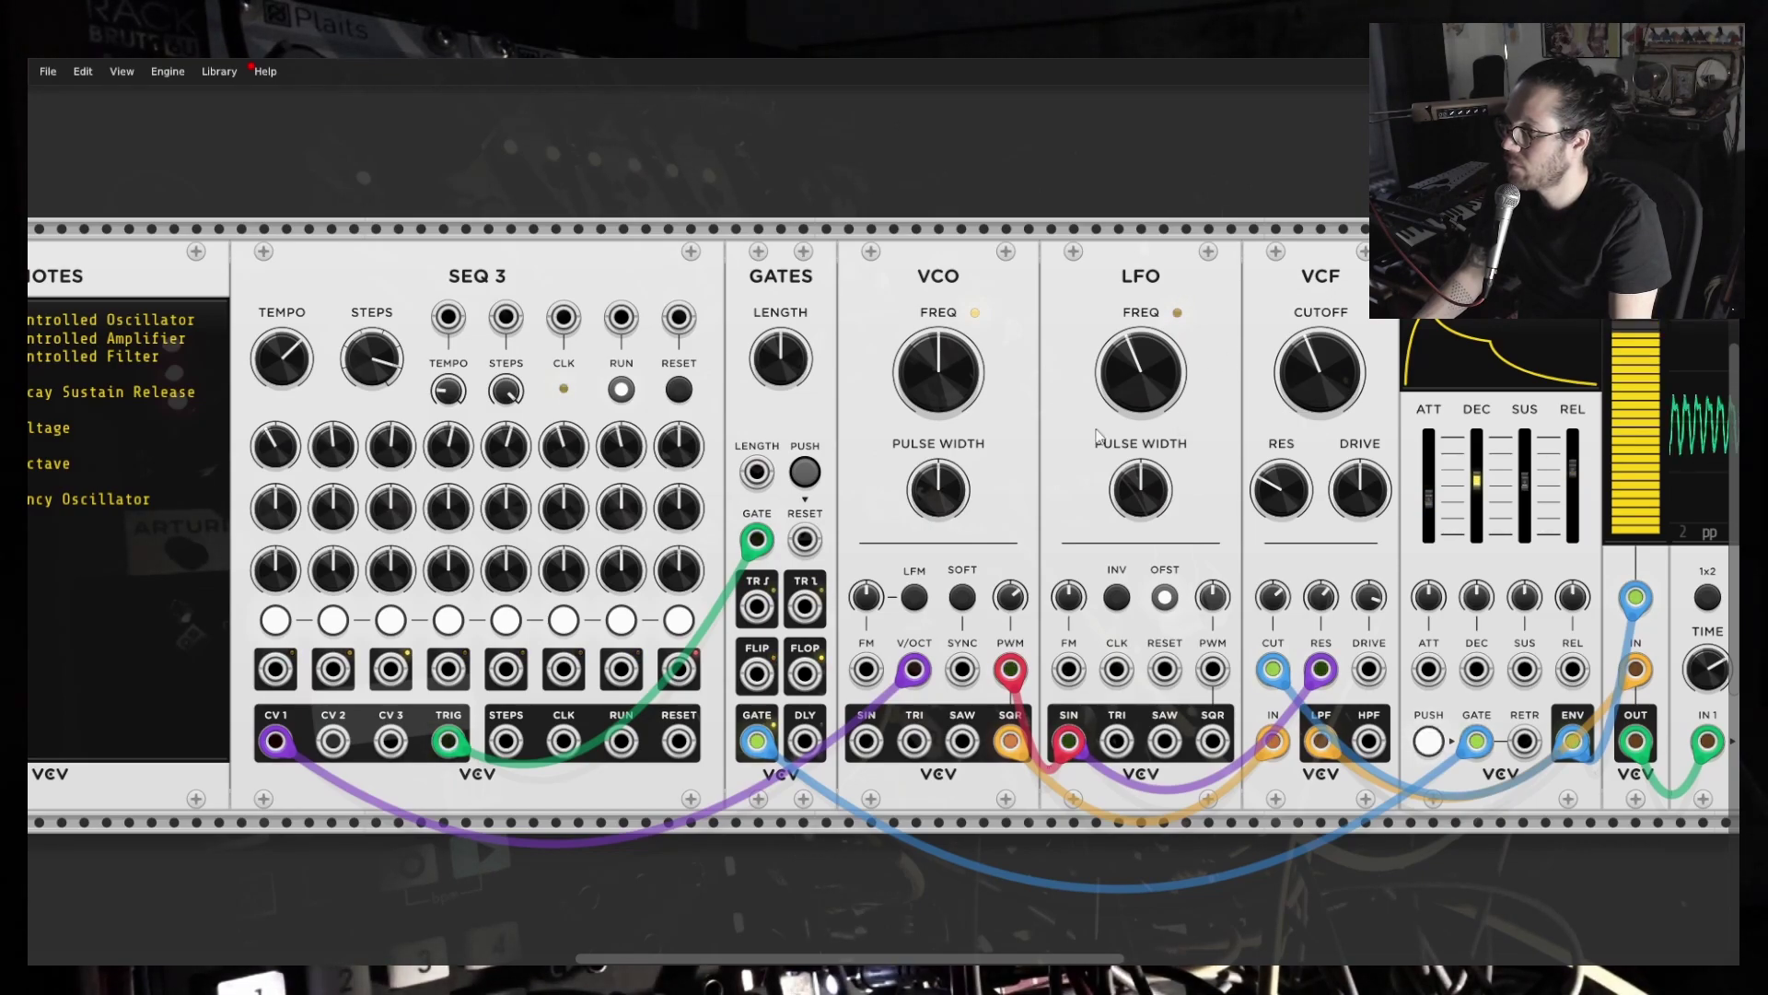
mouse_move(1018, 616)
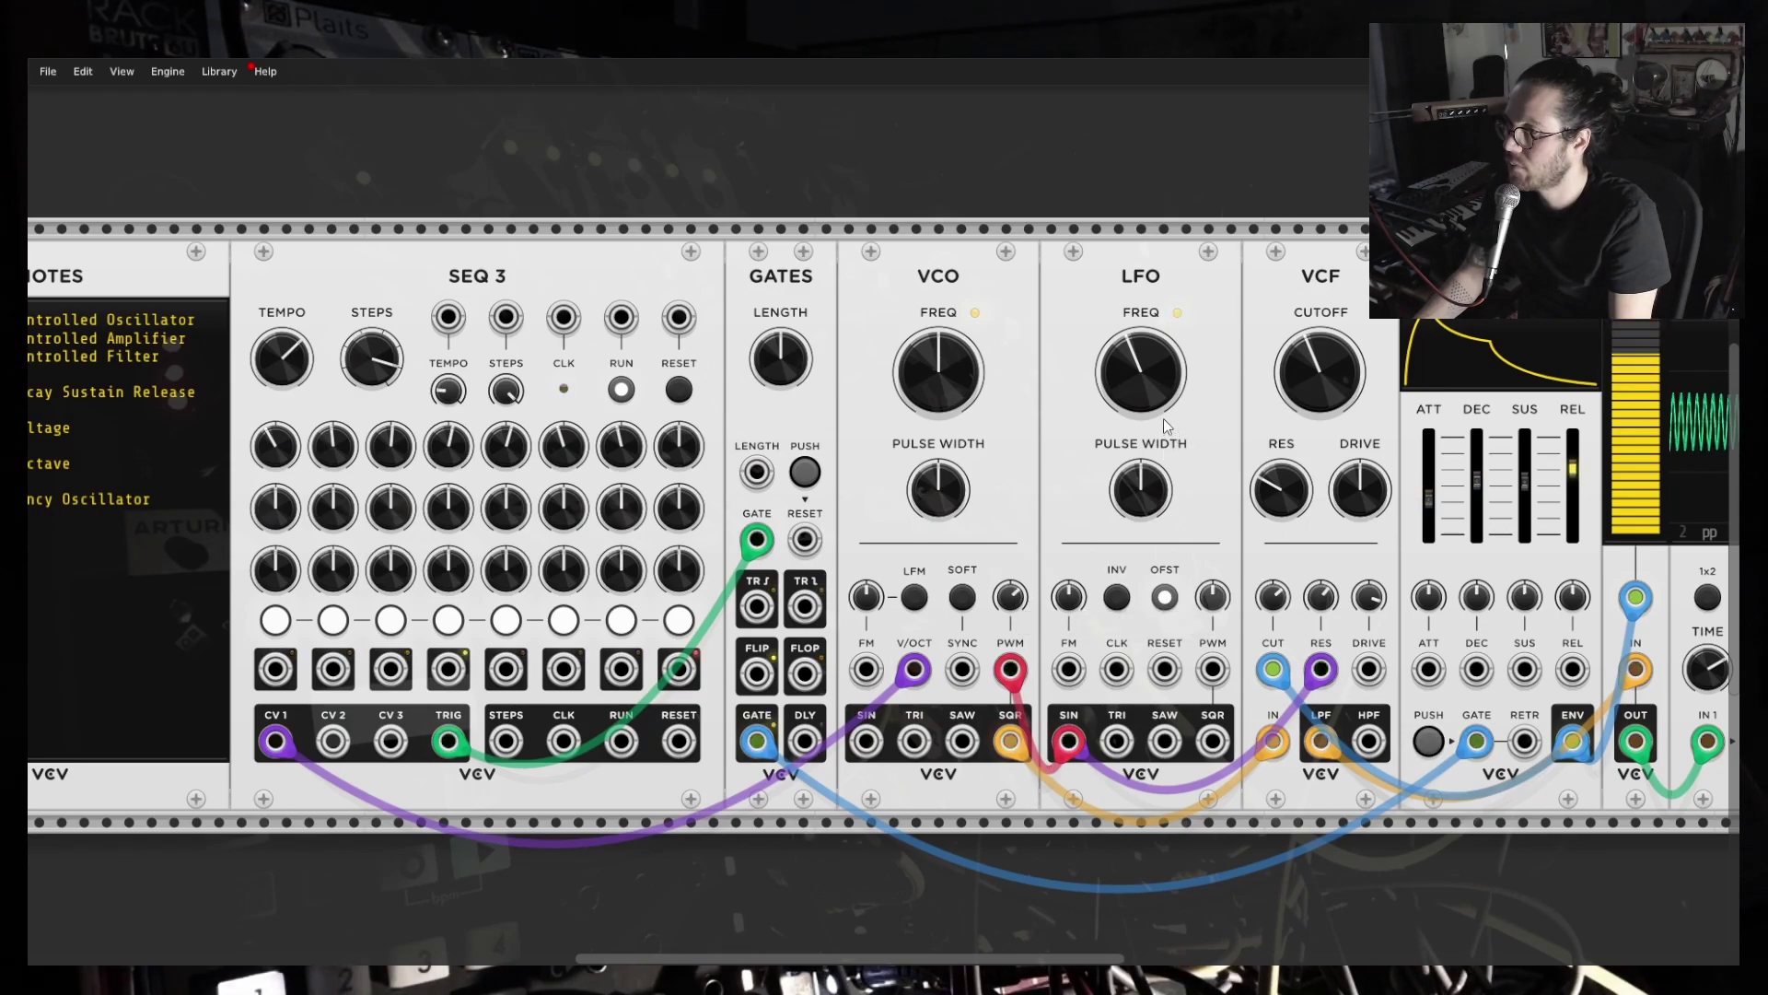
mouse_move(1301, 398)
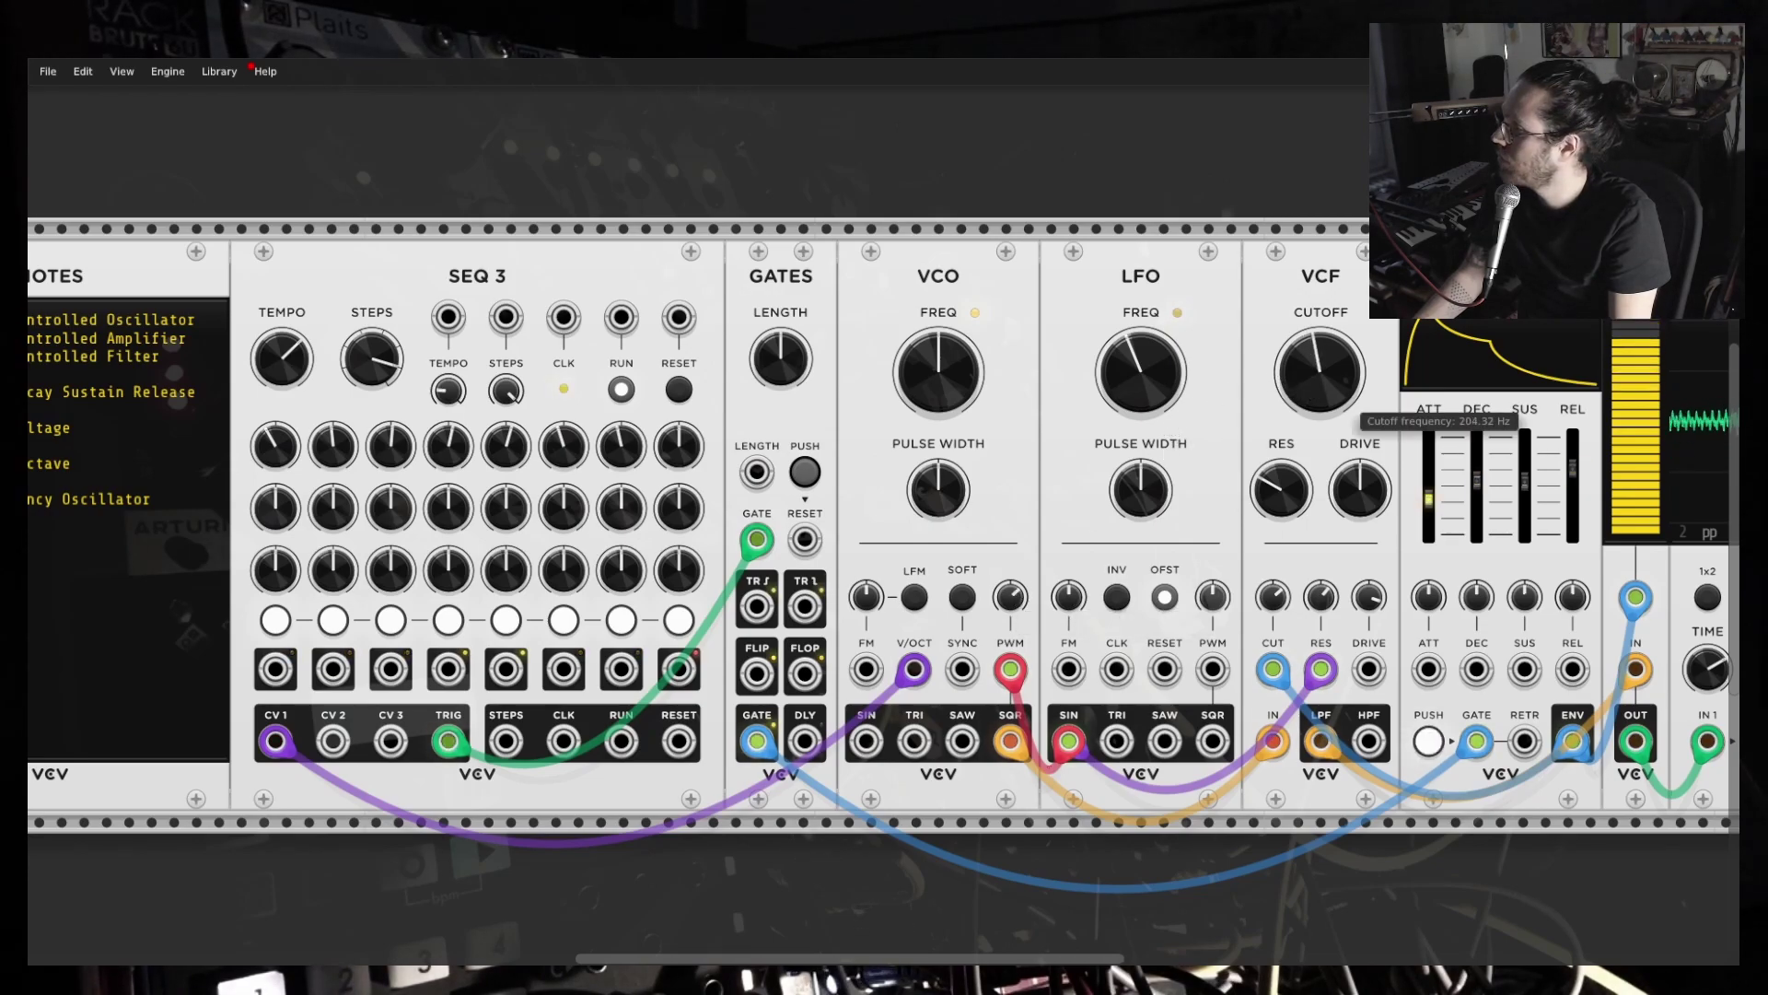
mouse_move(1151, 479)
mouse_move(1167, 376)
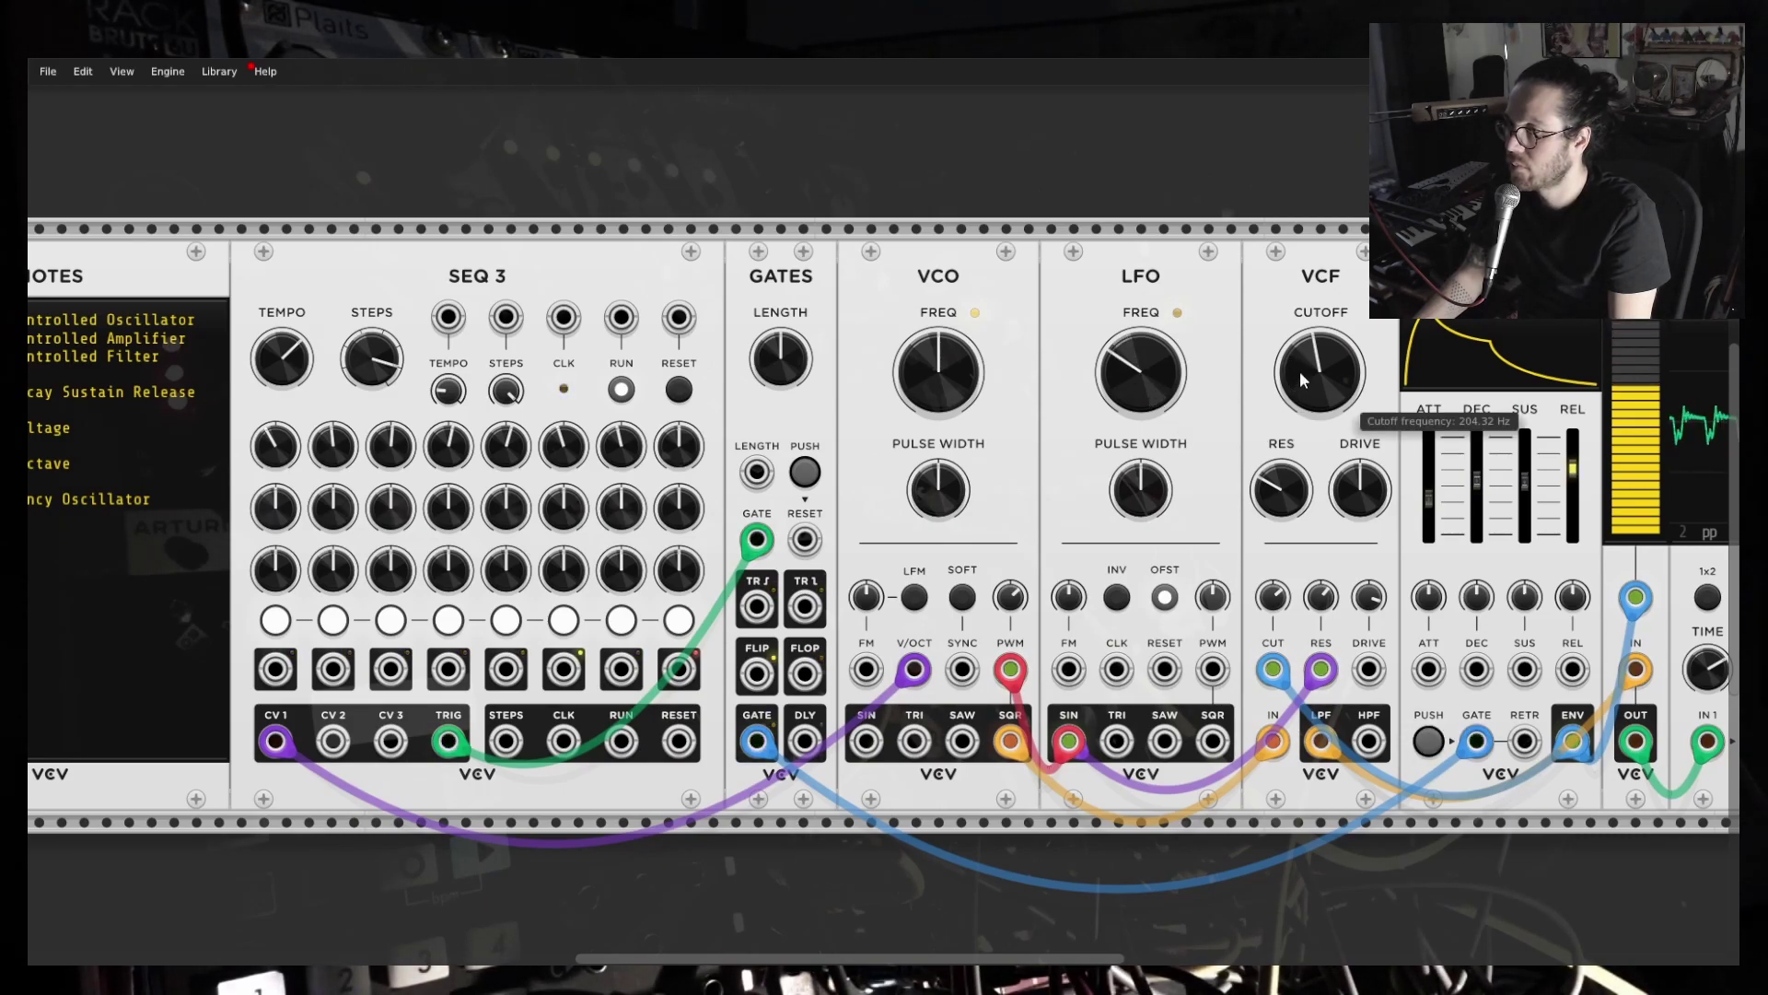
mouse_move(1288, 495)
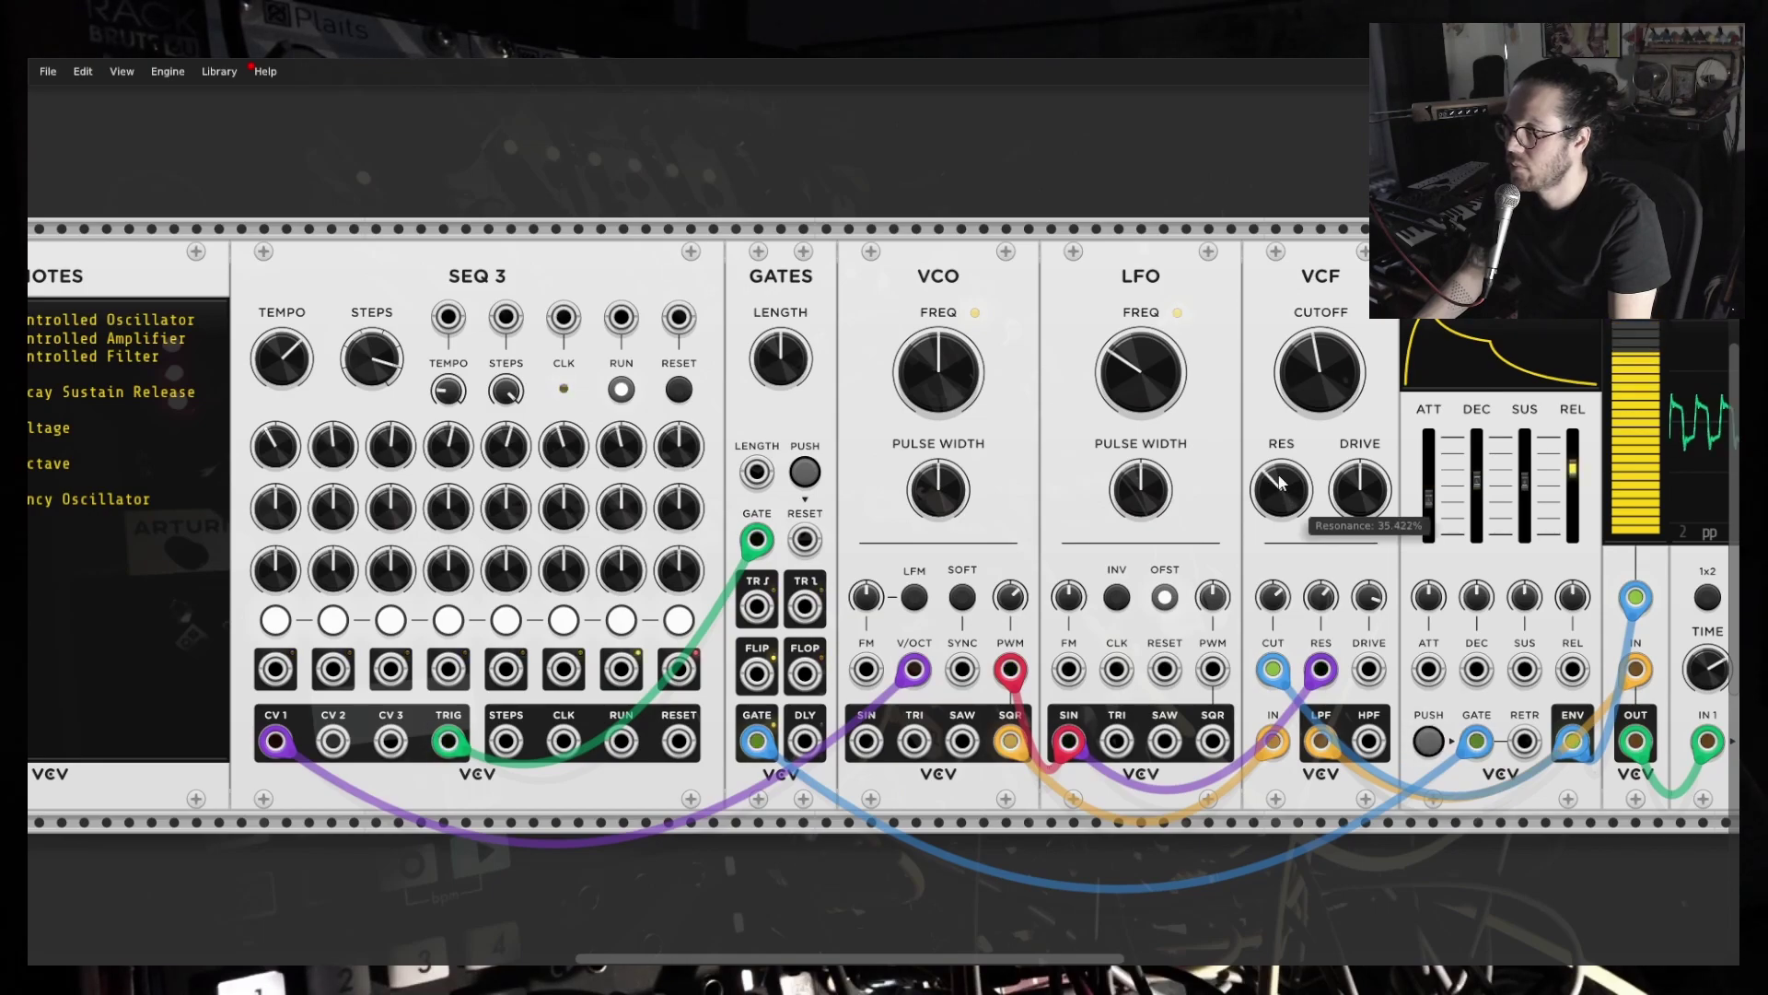
left_click_drag(1327, 402, 1327, 400)
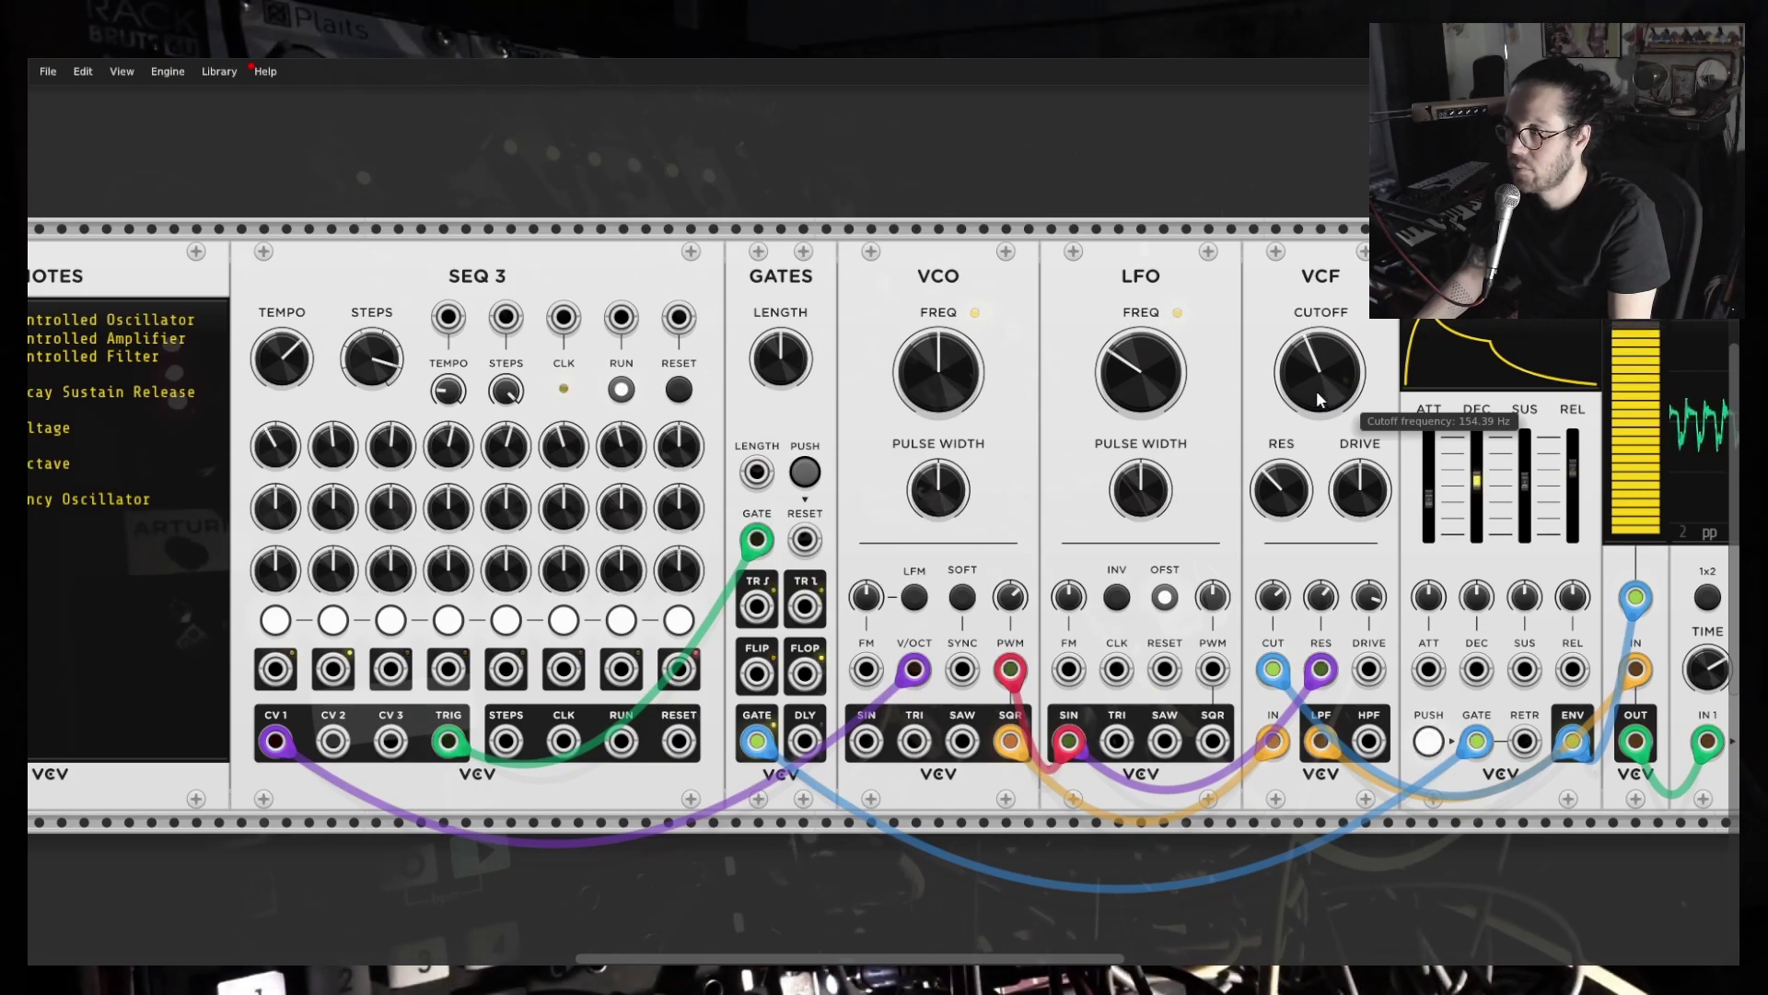
Set the Scope's time to about 56 ms per screen, trying its trigger on and off along the way.
scroll(1133, 872, "right", 5)
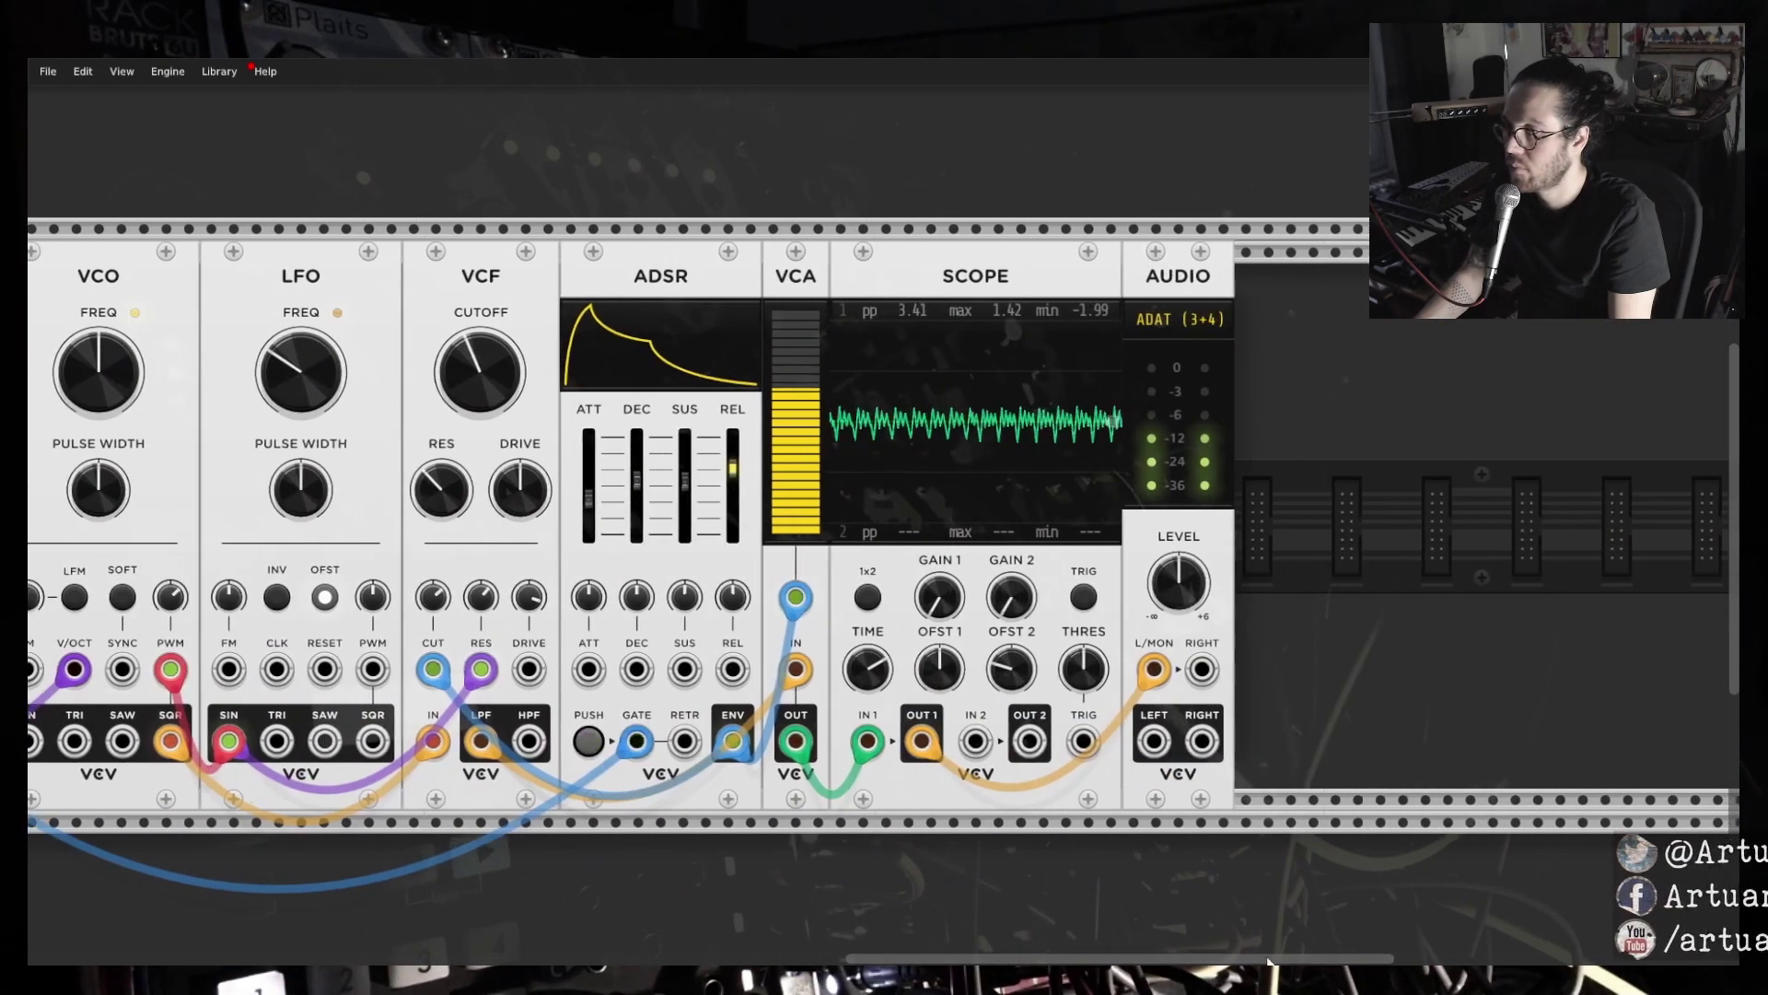
left_click_drag(875, 678, 875, 739)
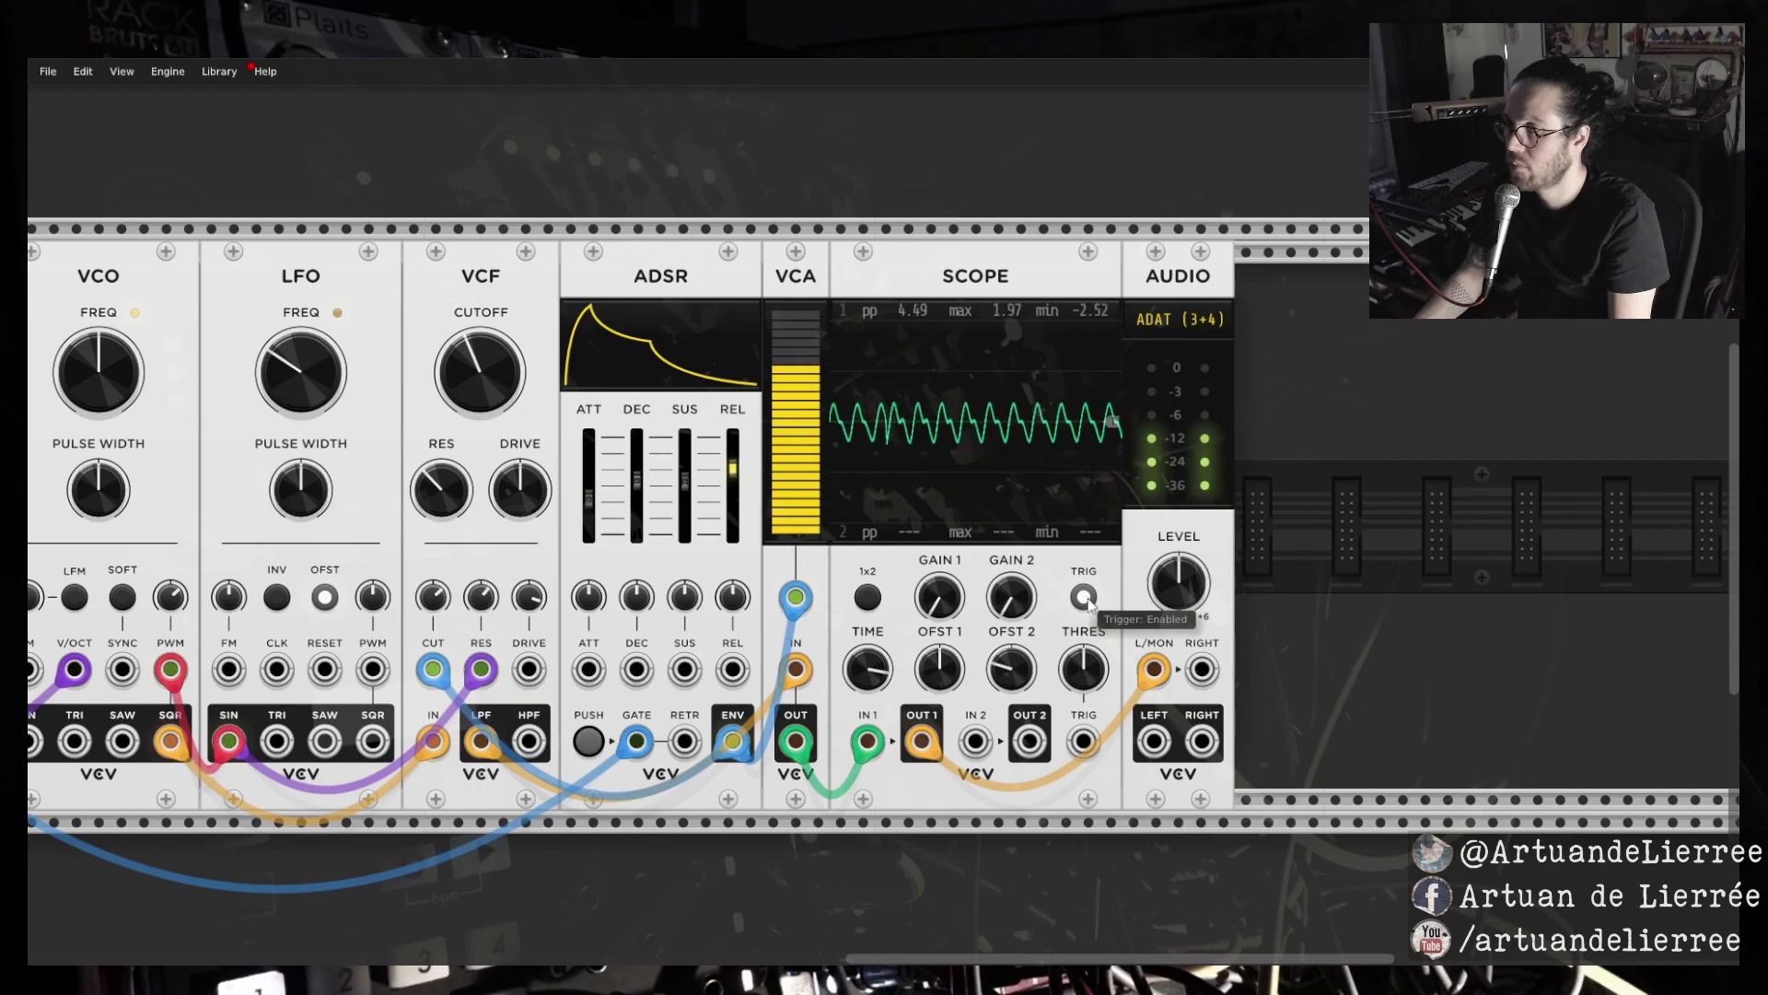
left_click_drag(882, 678, 881, 739)
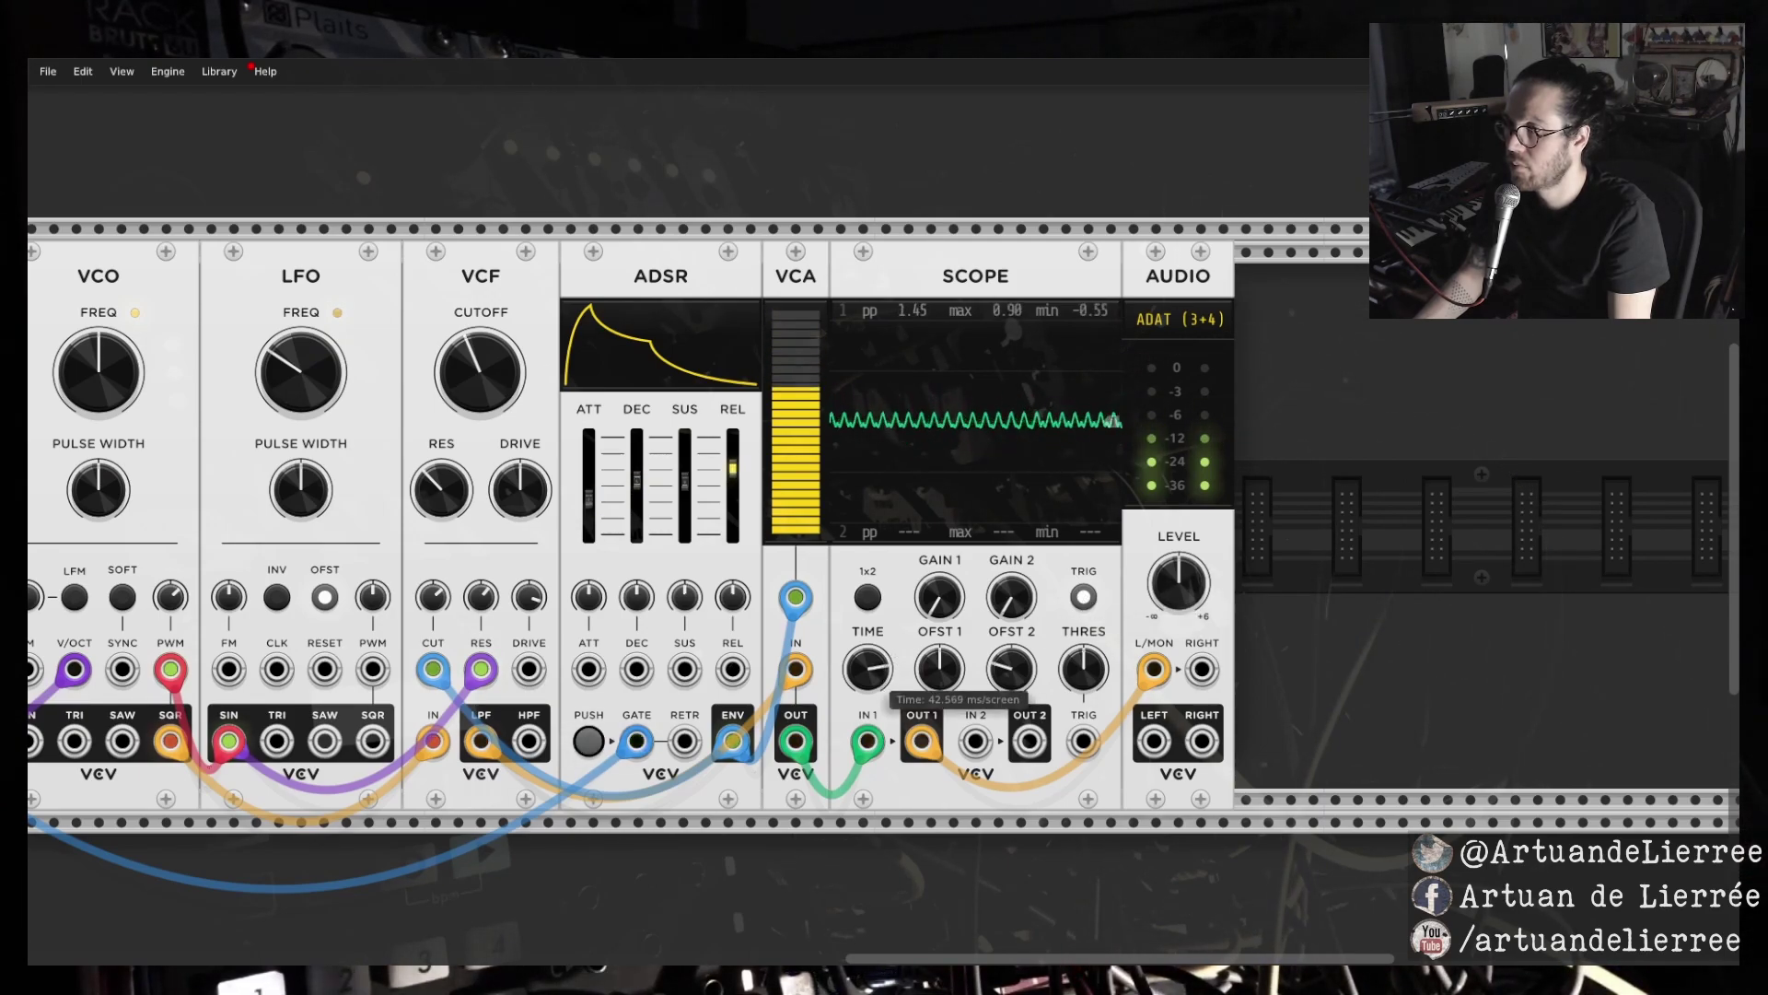
left_click(1084, 598)
left_click(1084, 598)
left_click_drag(878, 679, 878, 727)
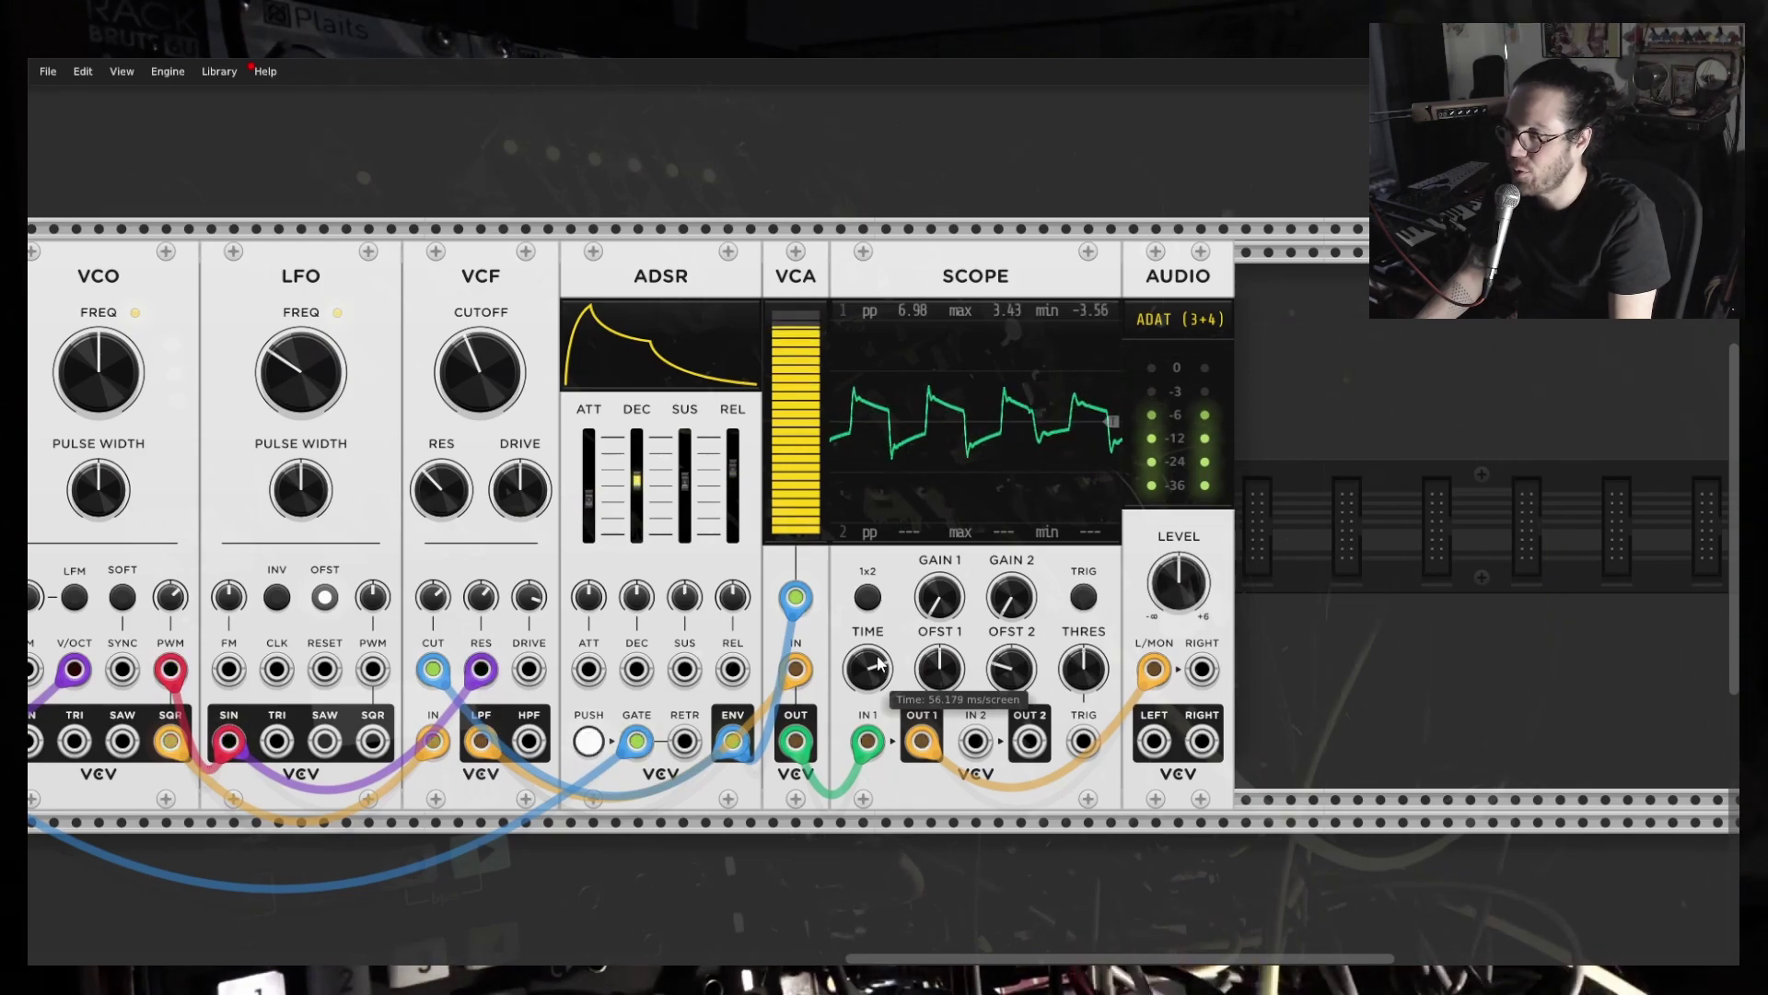
Stop the sequencer, patch the LFO's sine output into the ADSR's release input and set the release to 129.42 ms.
left_click_drag(1115, 948, 907, 958)
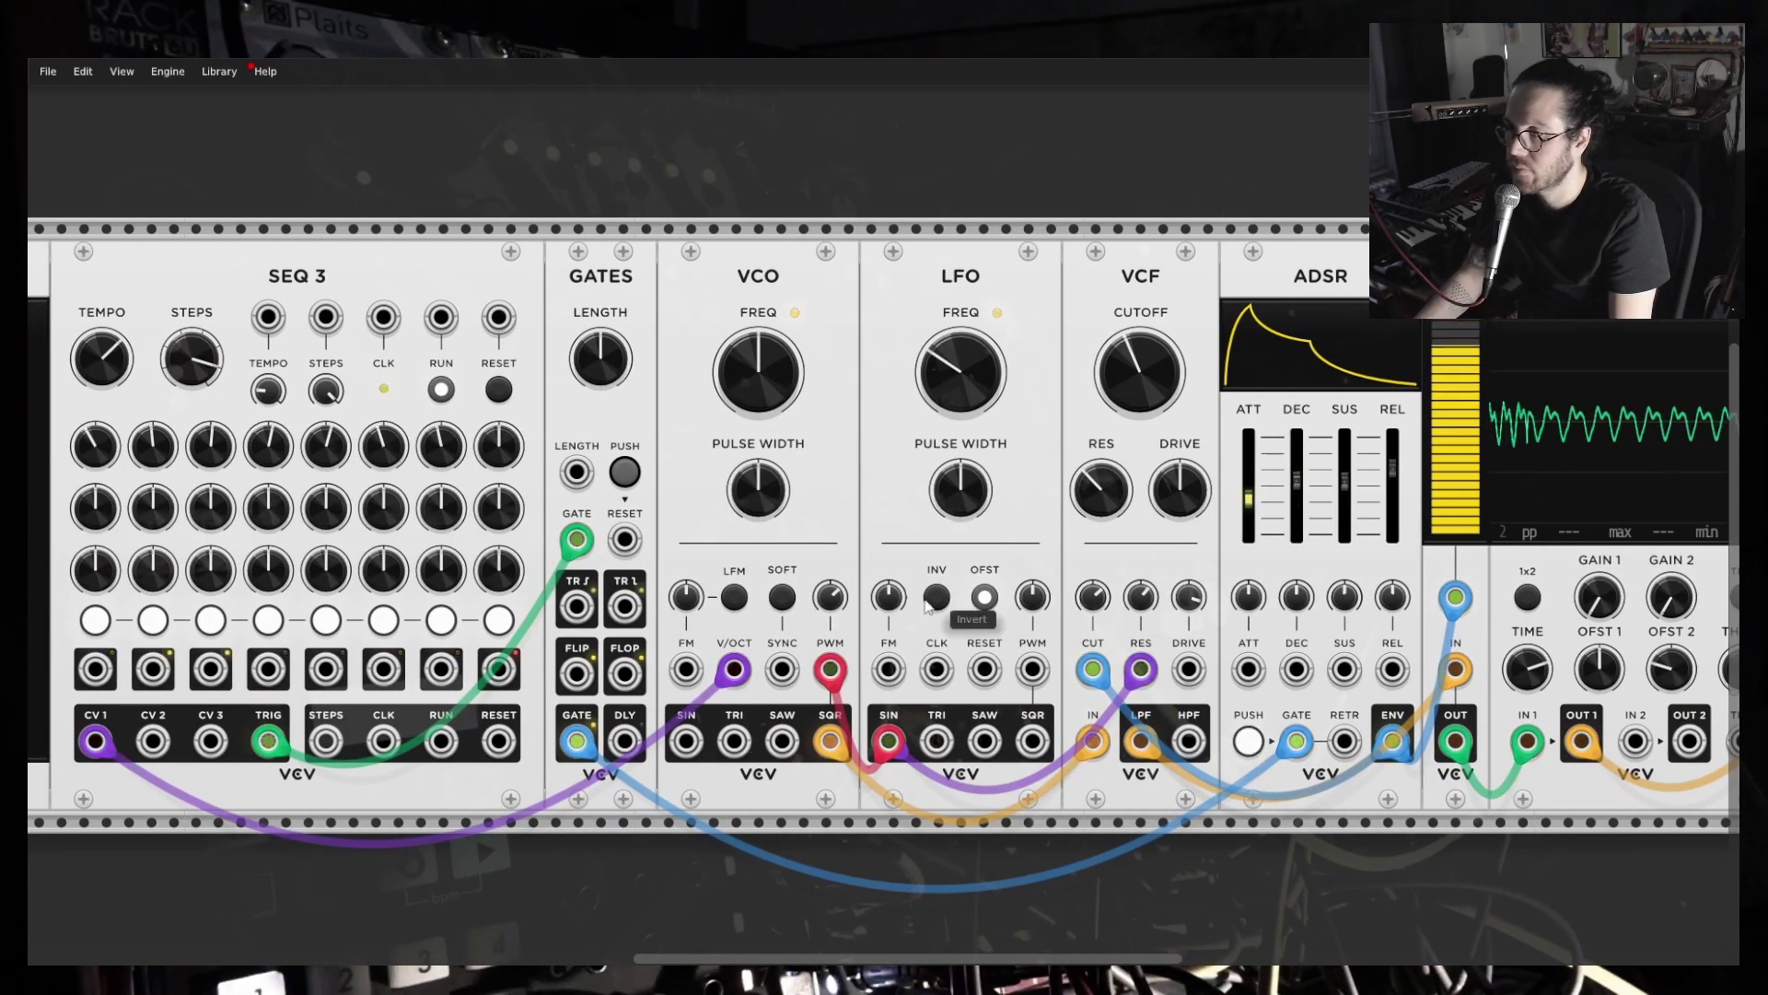
left_click(441, 389)
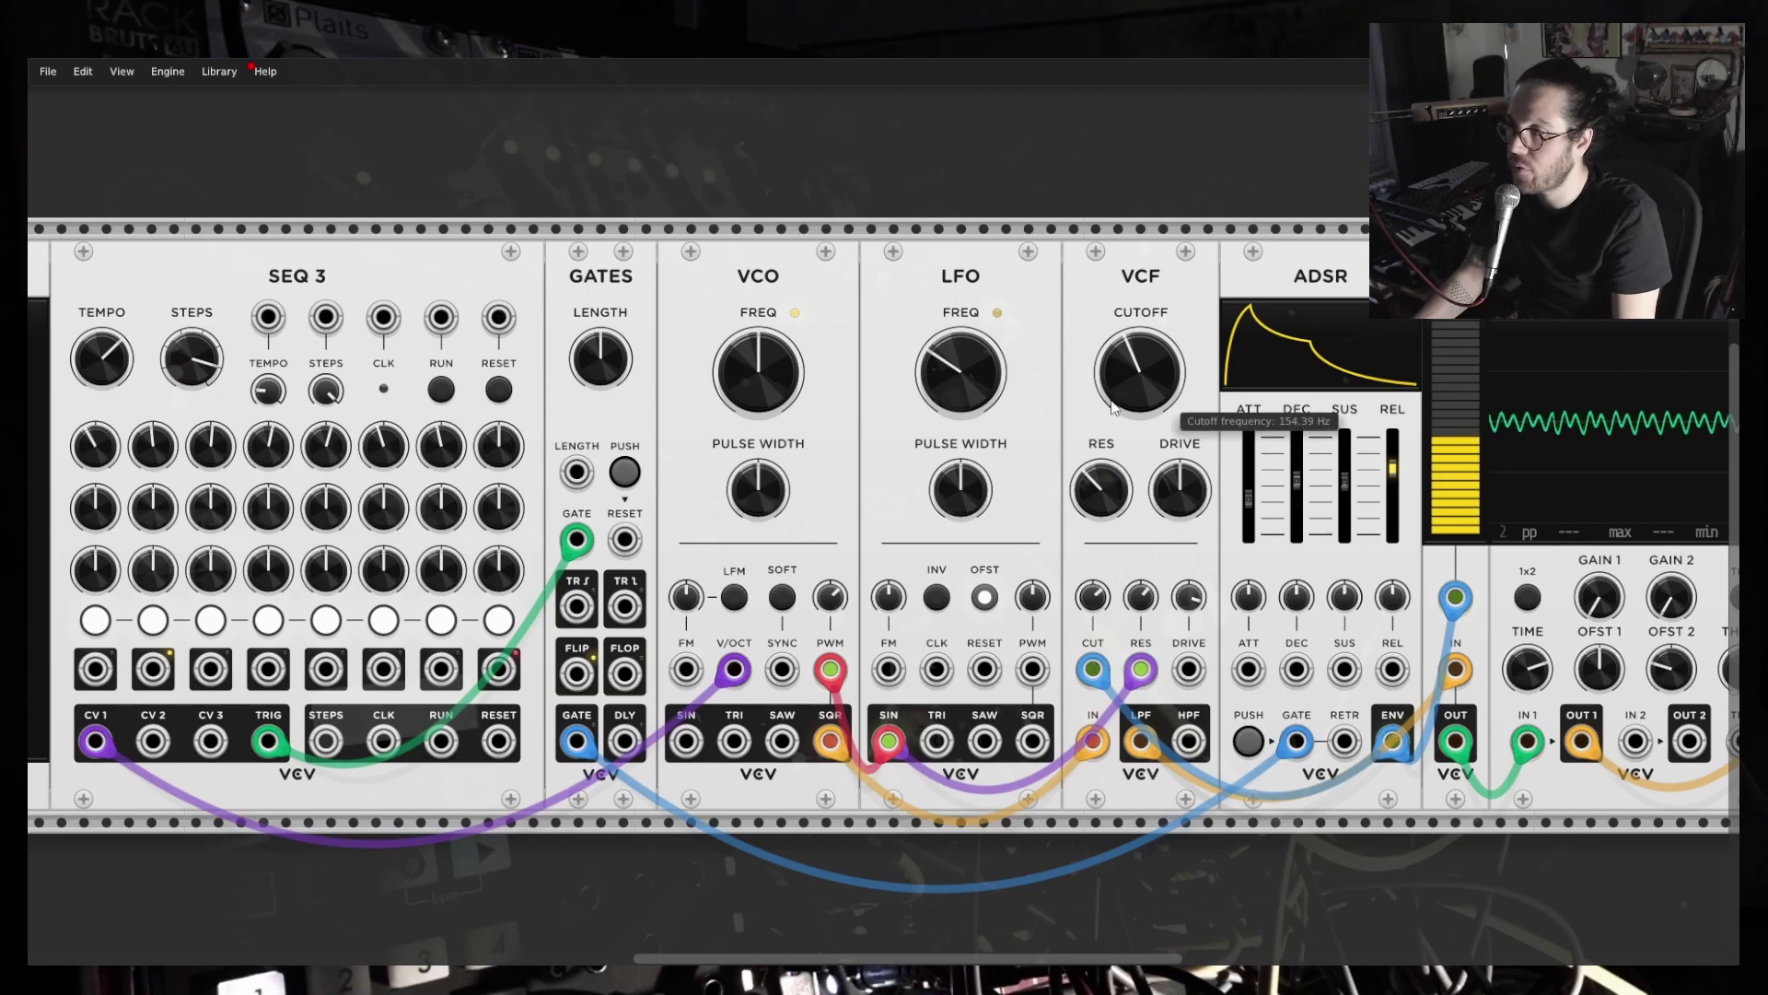
mouse_move(1399, 473)
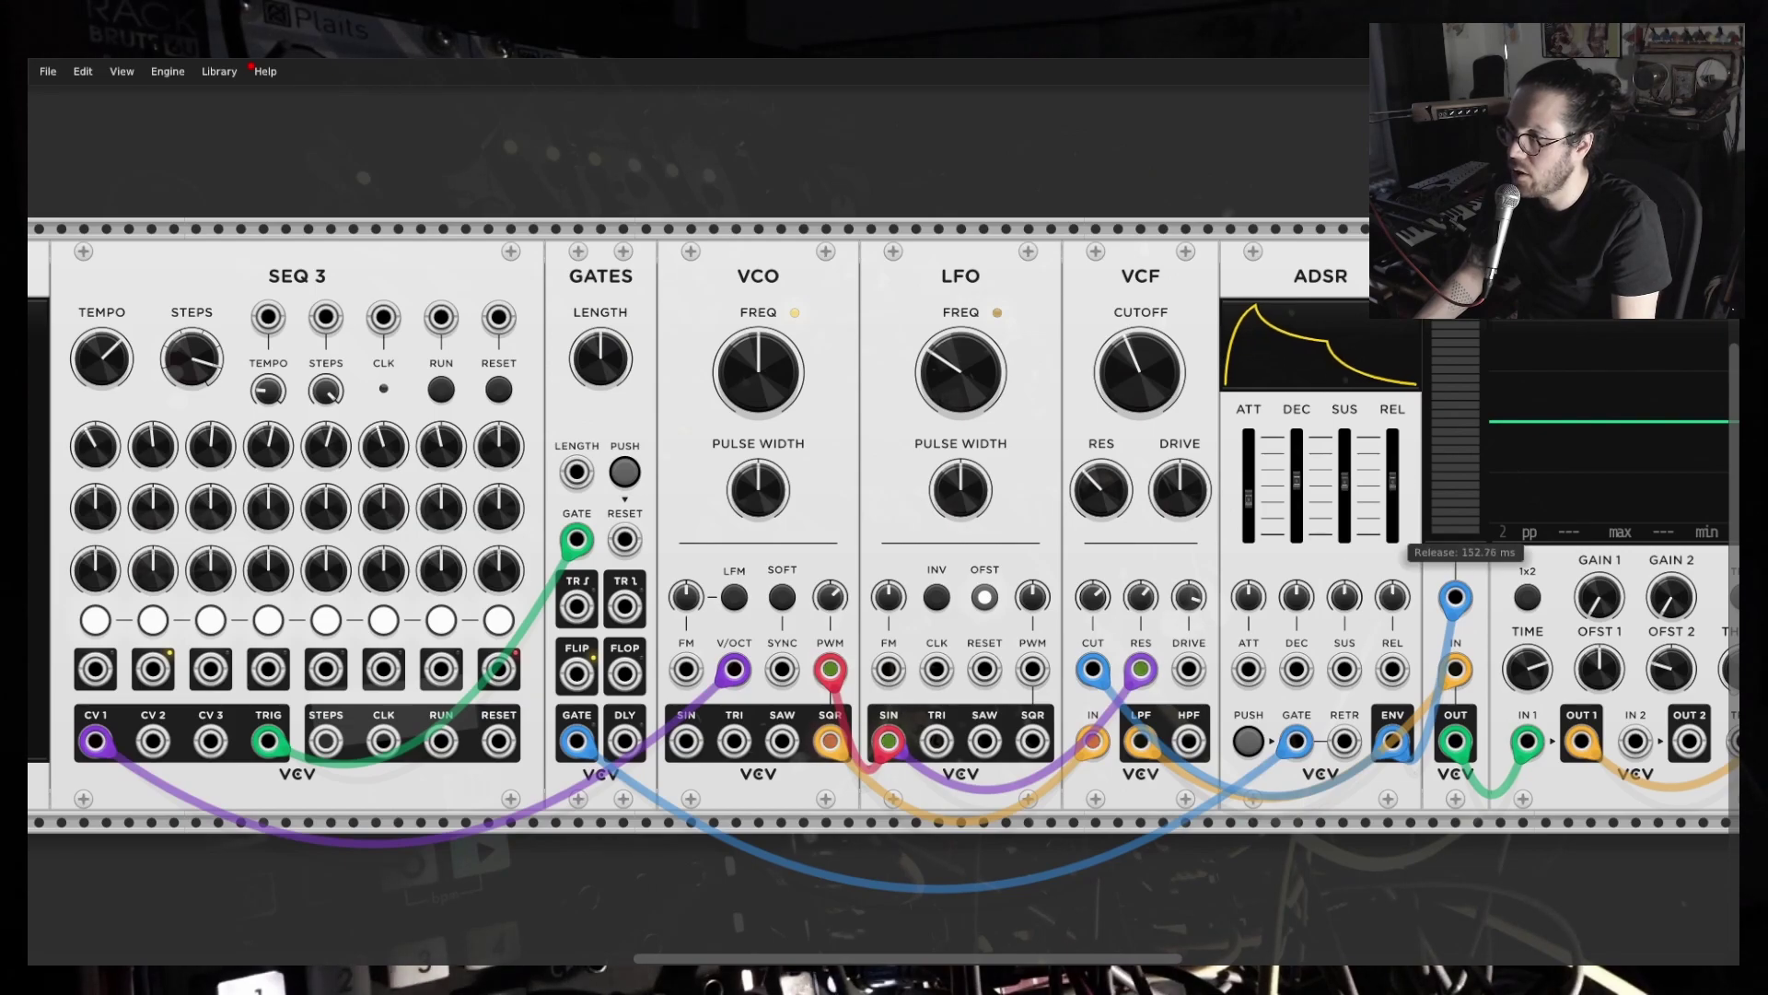
left_click_drag(889, 740, 1393, 678)
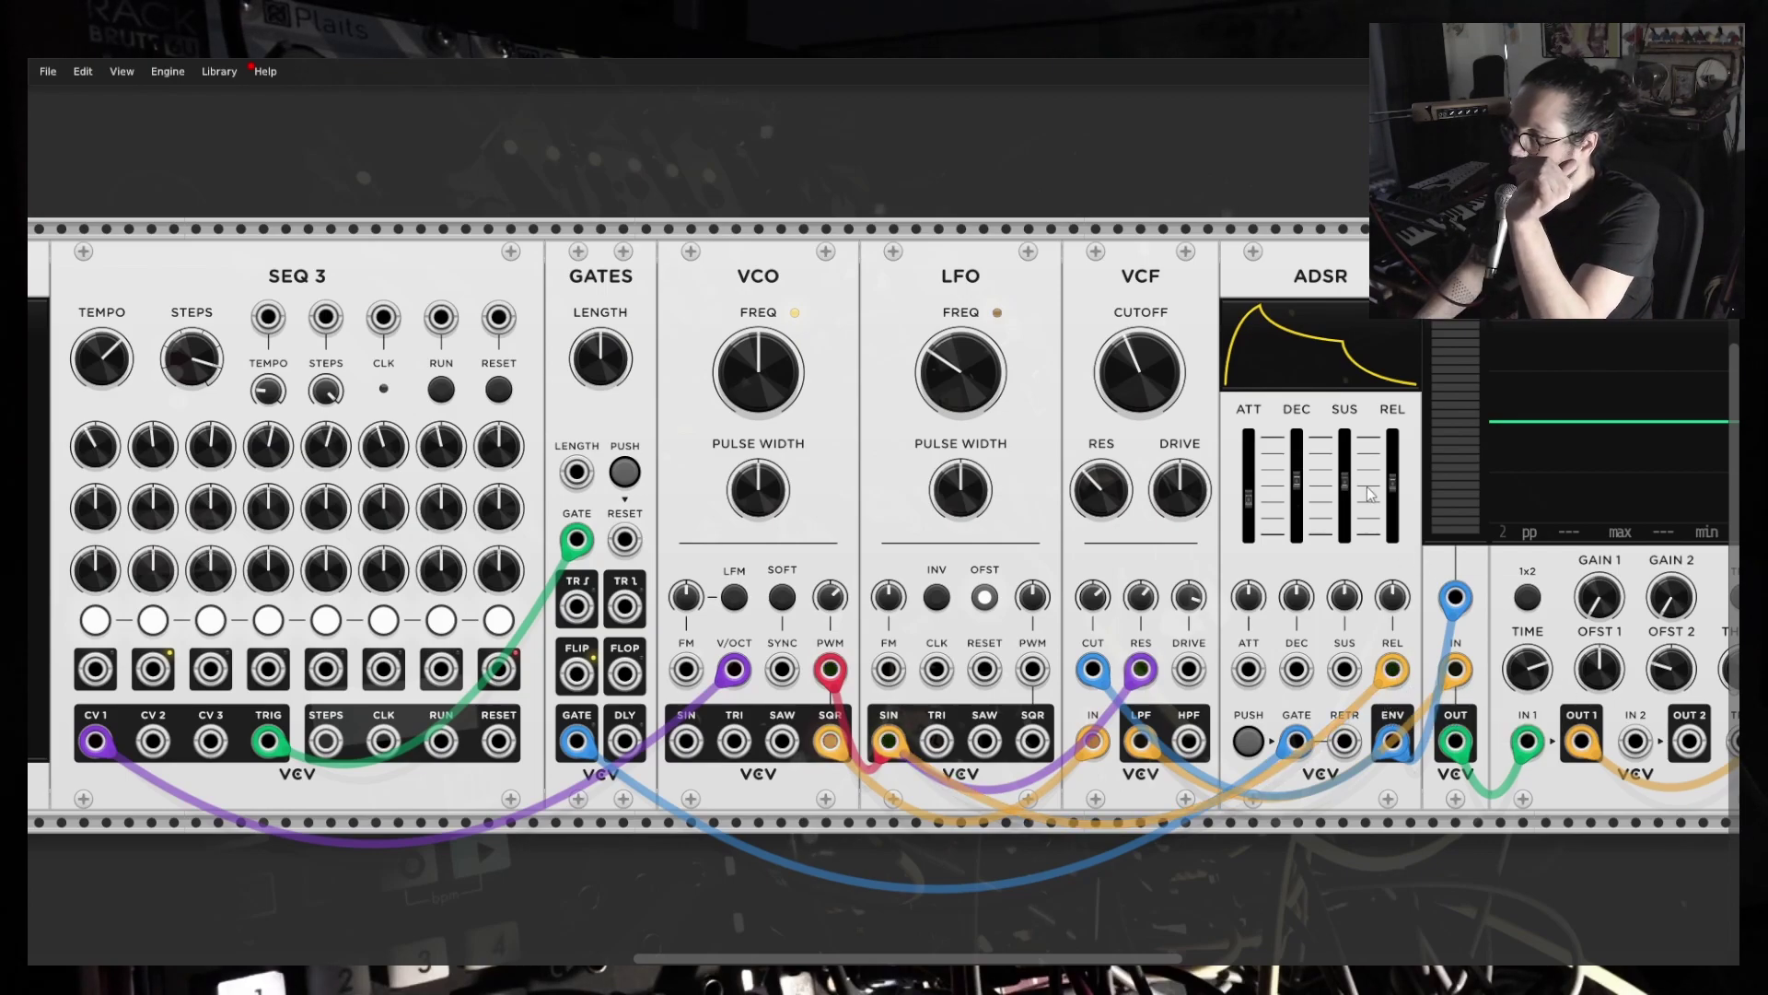
mouse_move(1402, 479)
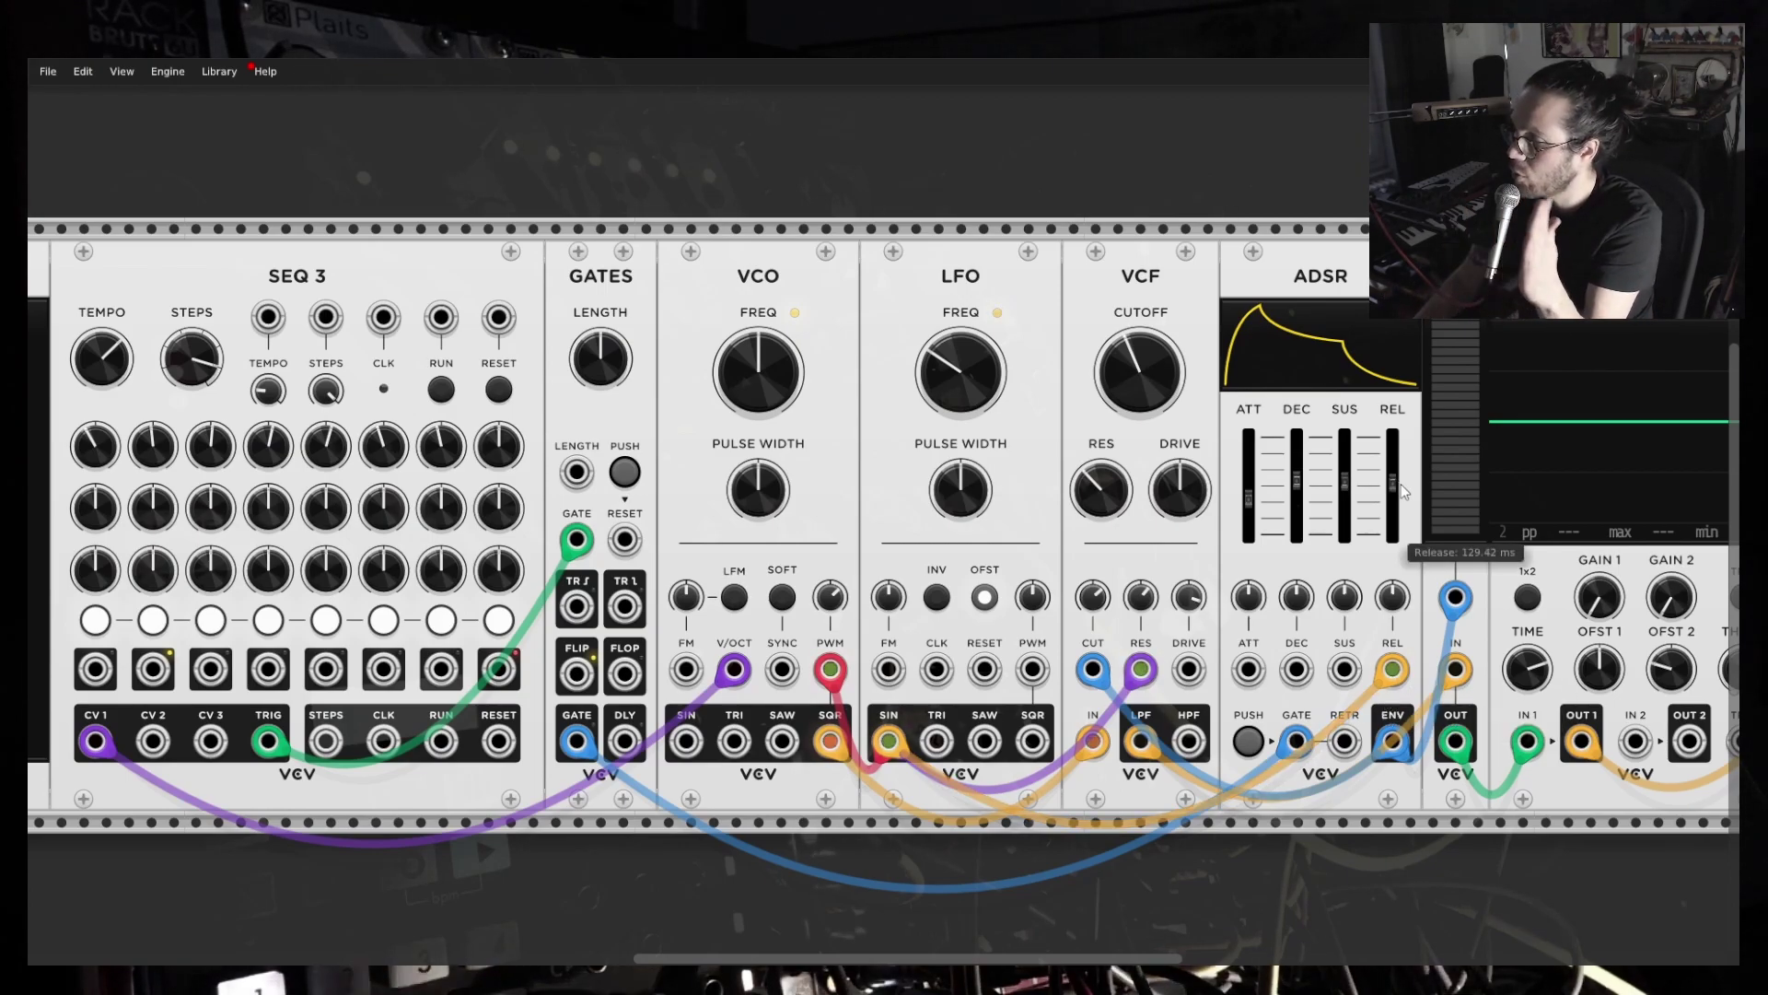
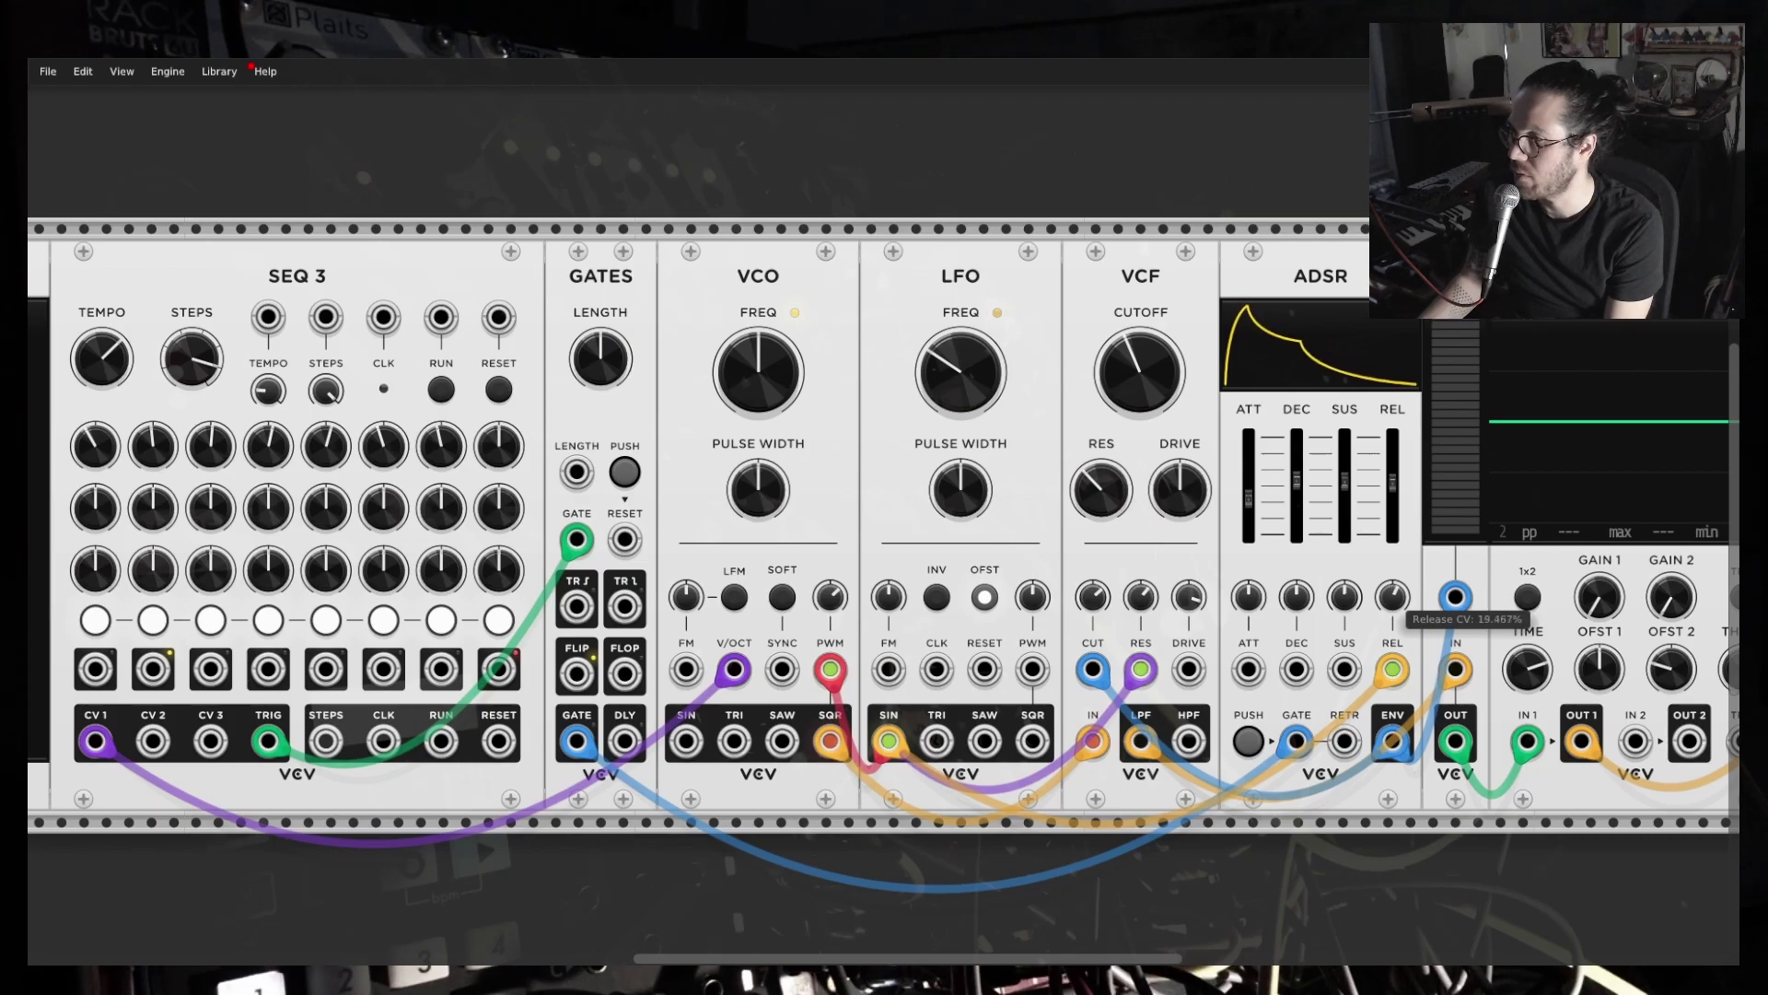
Set the ADSR's release CV to about 19% and the LFO to about 0.4 Hz, restart the sequencer and shorten the release.
left_click_drag(1393, 597, 1392, 593)
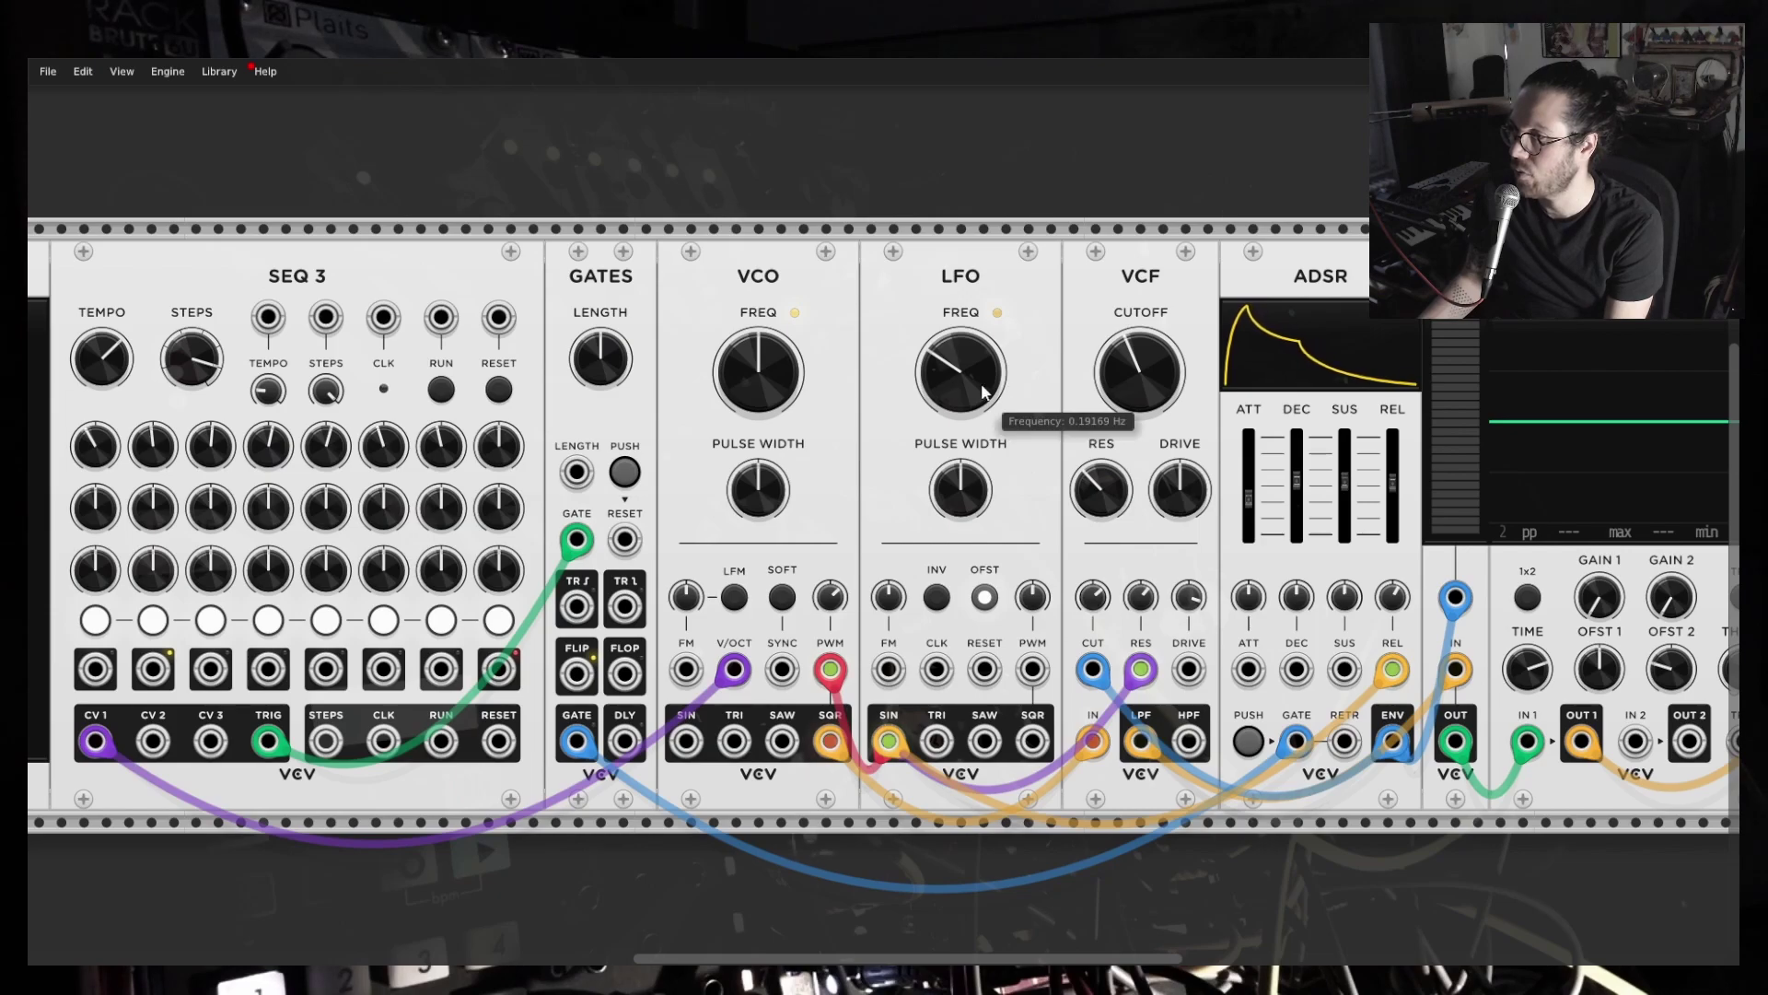
left_click_drag(961, 371, 960, 405)
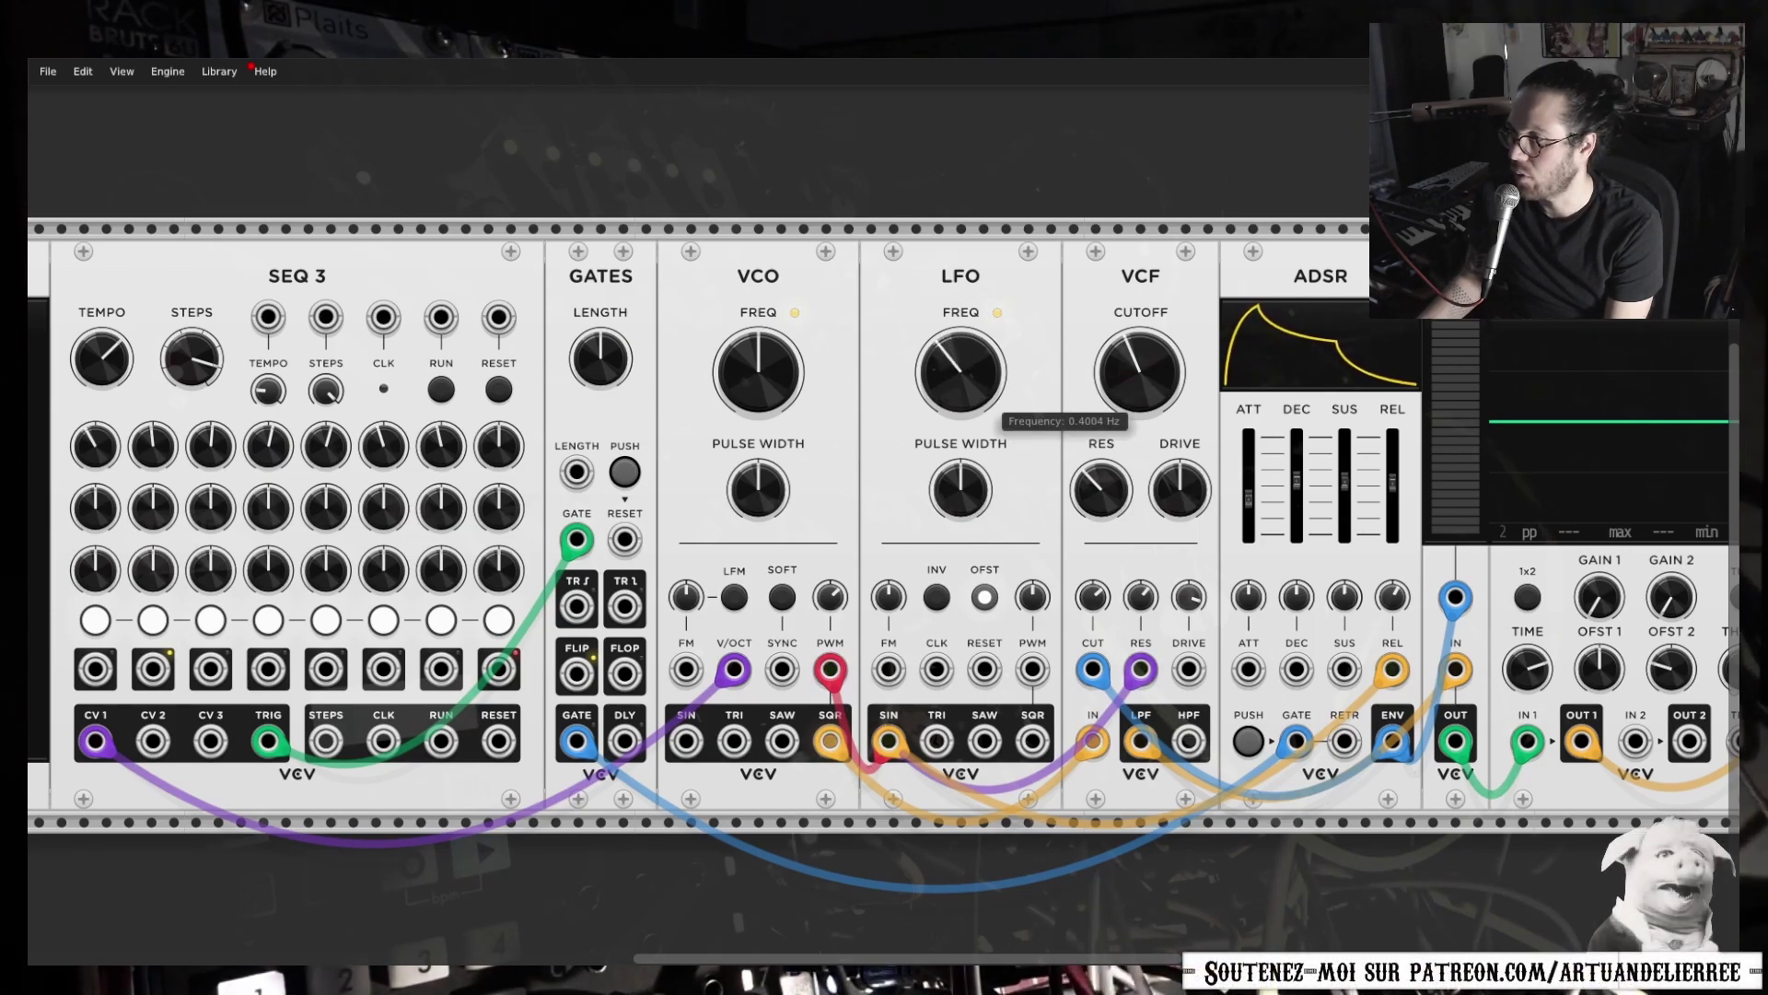
left_click(443, 394)
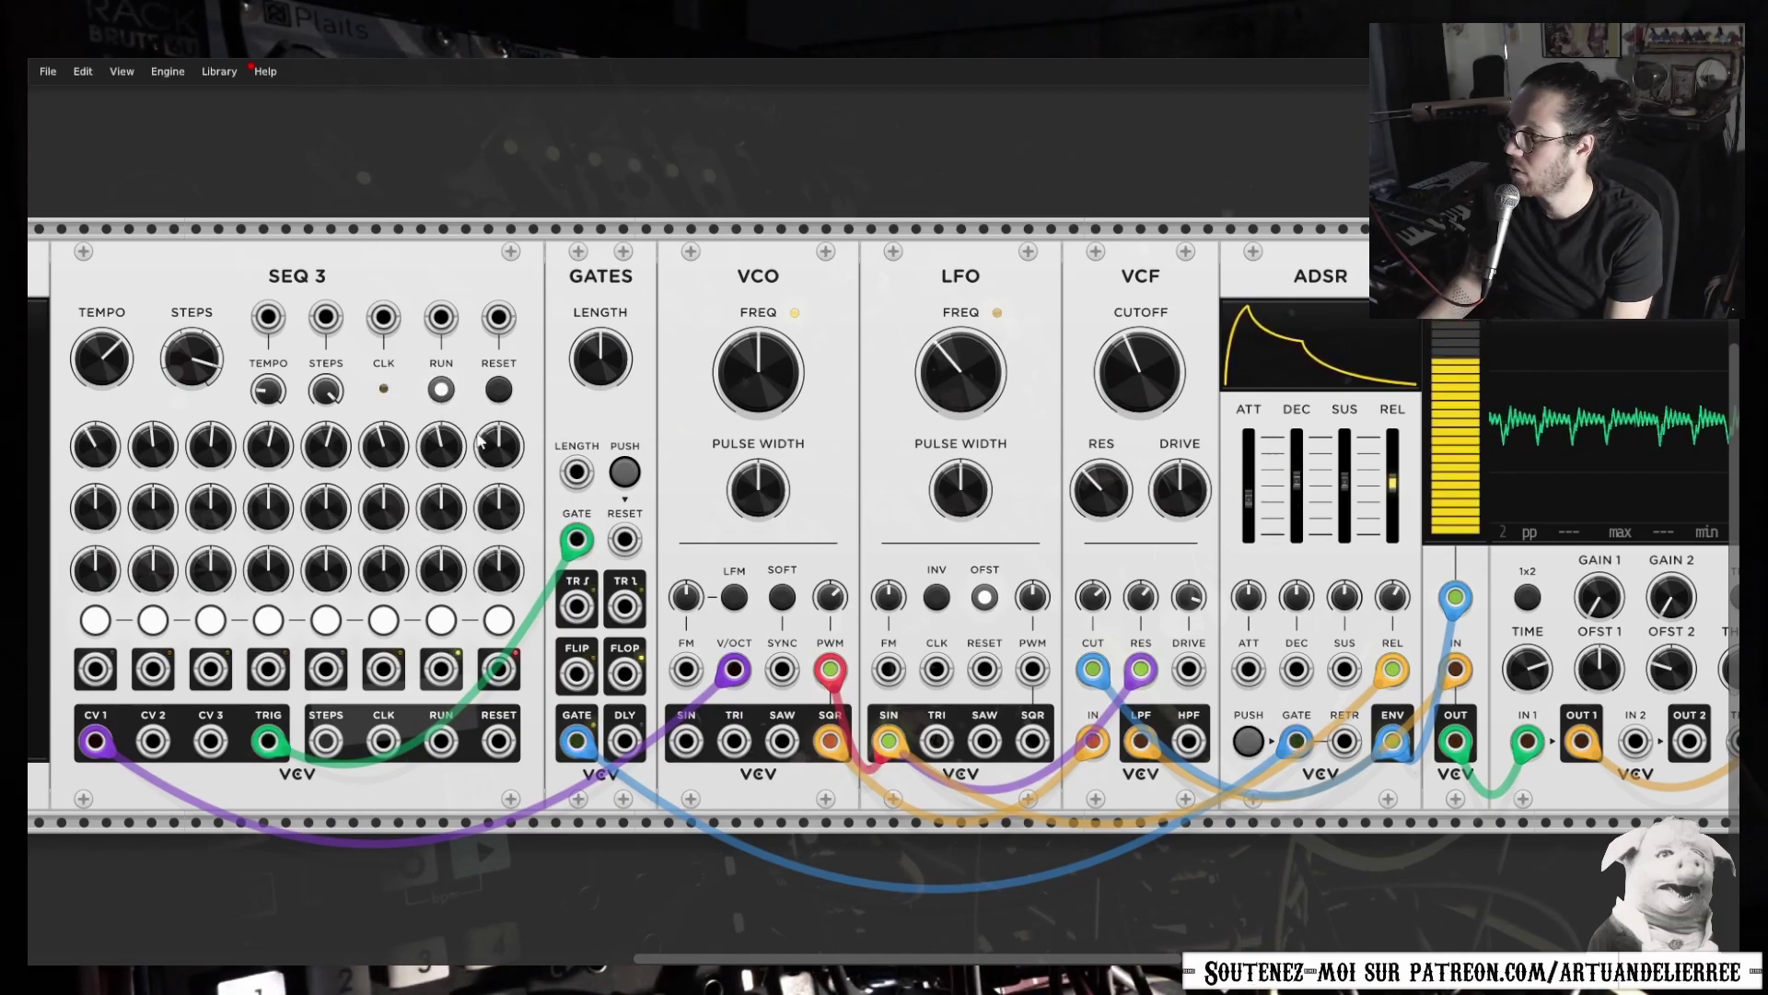
mouse_move(1399, 497)
left_mouse_down()
mouse_move(1399, 530)
mouse_move(1393, 471)
left_mouse_up()
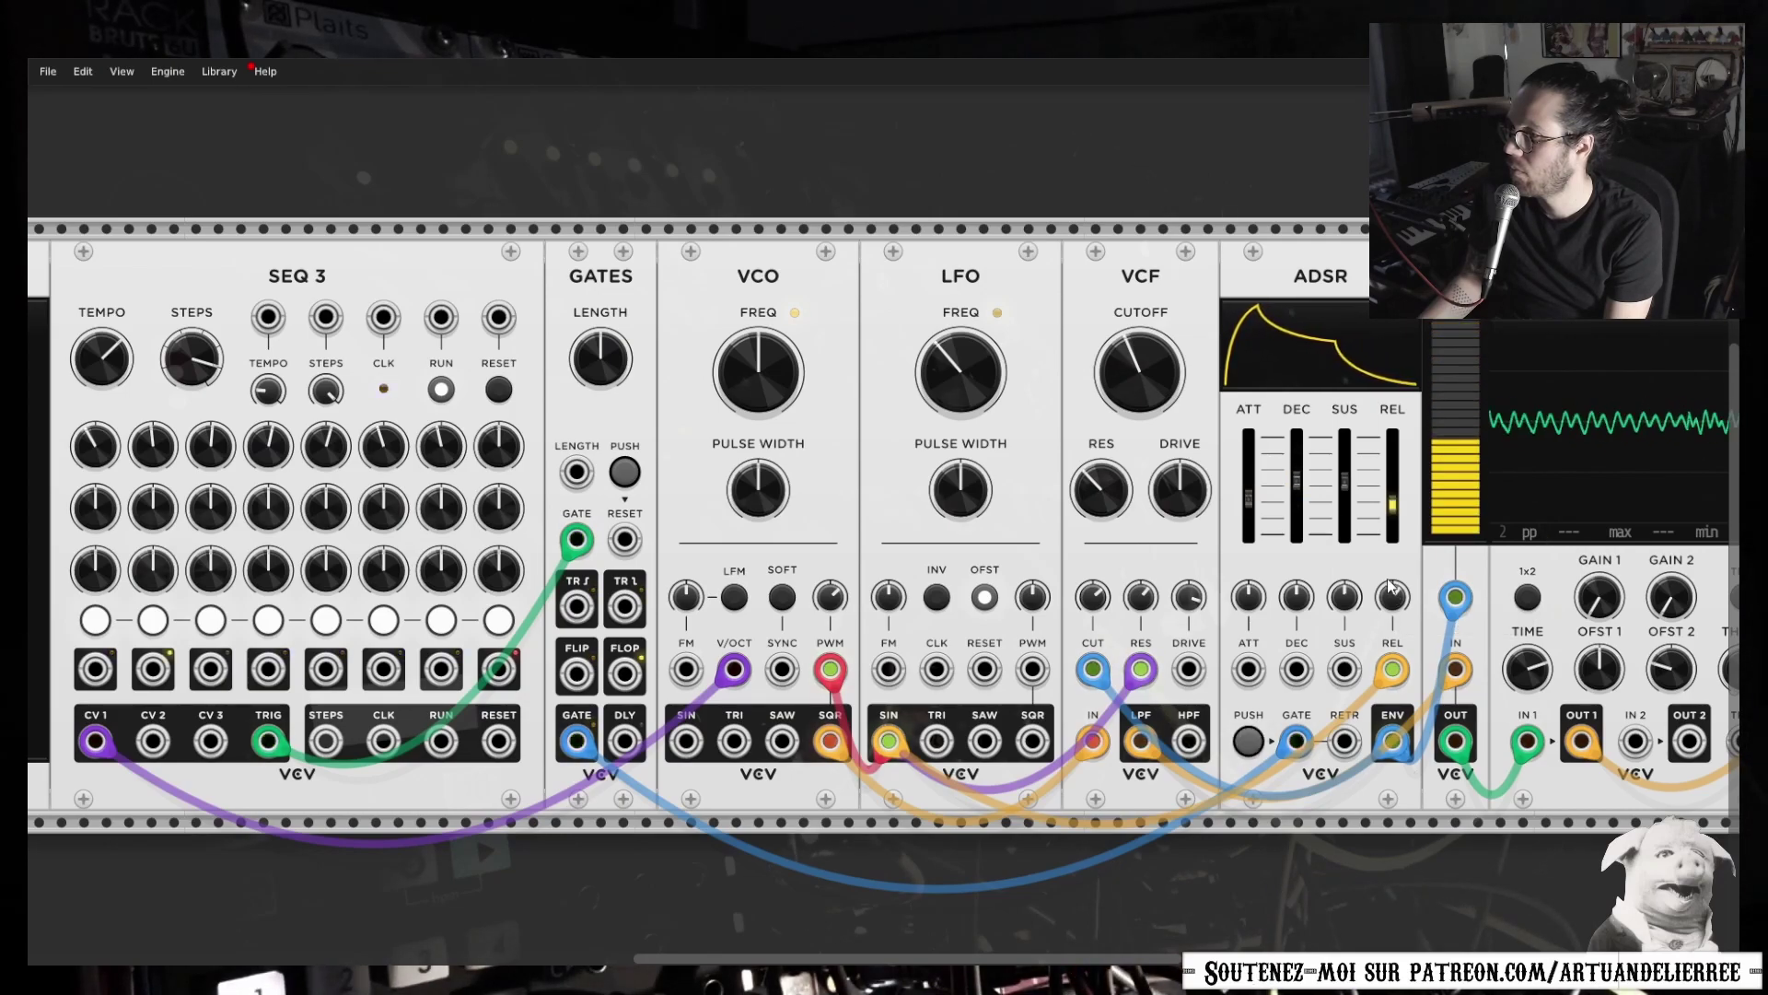
left_click_drag(1243, 445, 1244, 456)
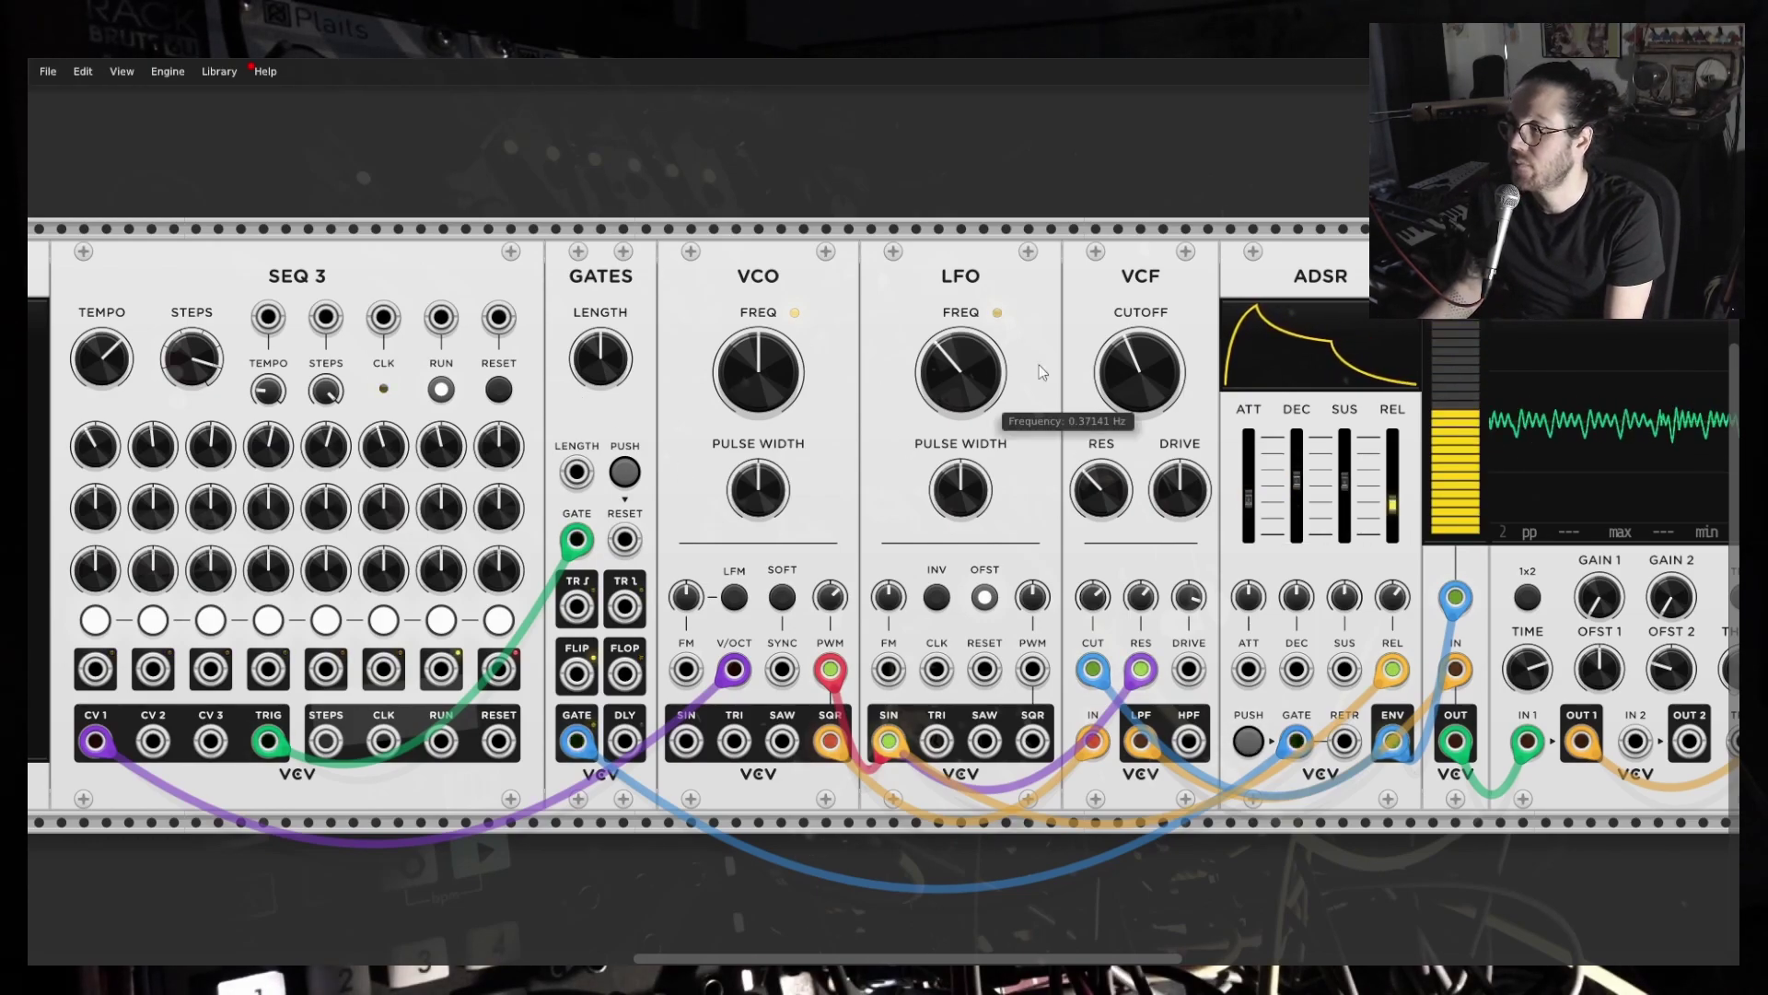
Unplug the VCF's resonance modulation, then set the release to 30.199 ms at 19.2% CV, shorten the attack and lower the cutoff to 132.01 Hz.
left_click_drag(1141, 670, 1271, 723)
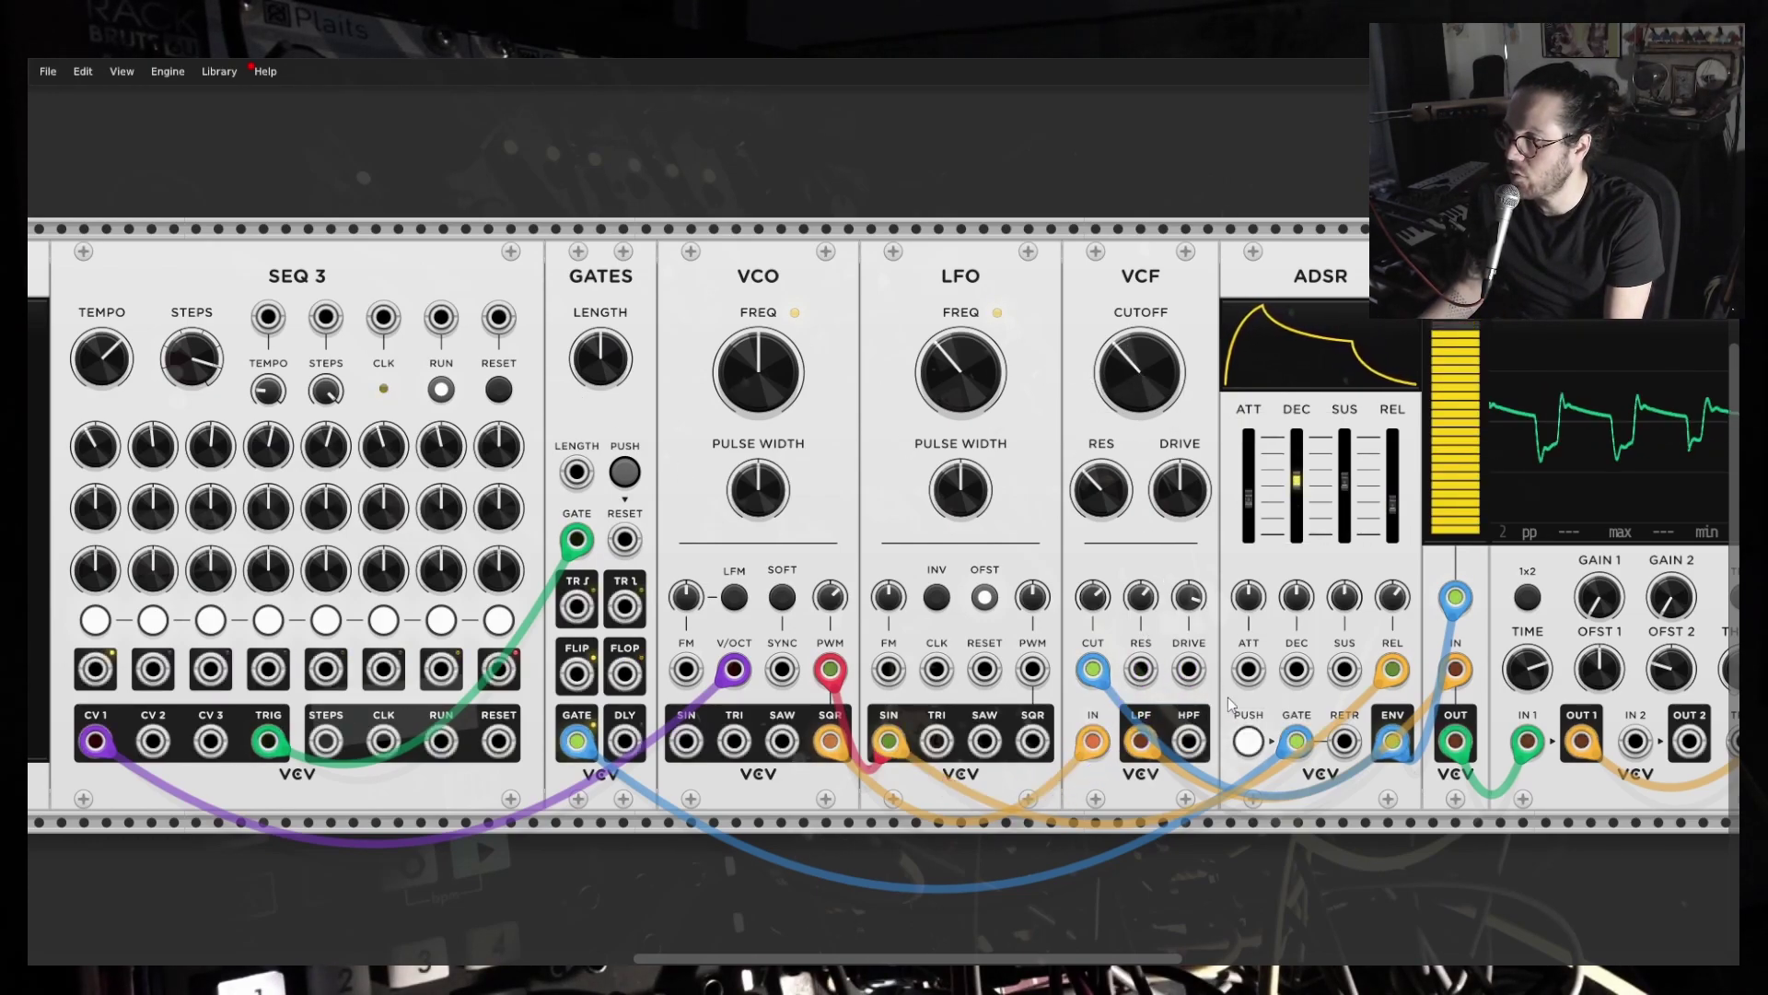
mouse_move(1148, 403)
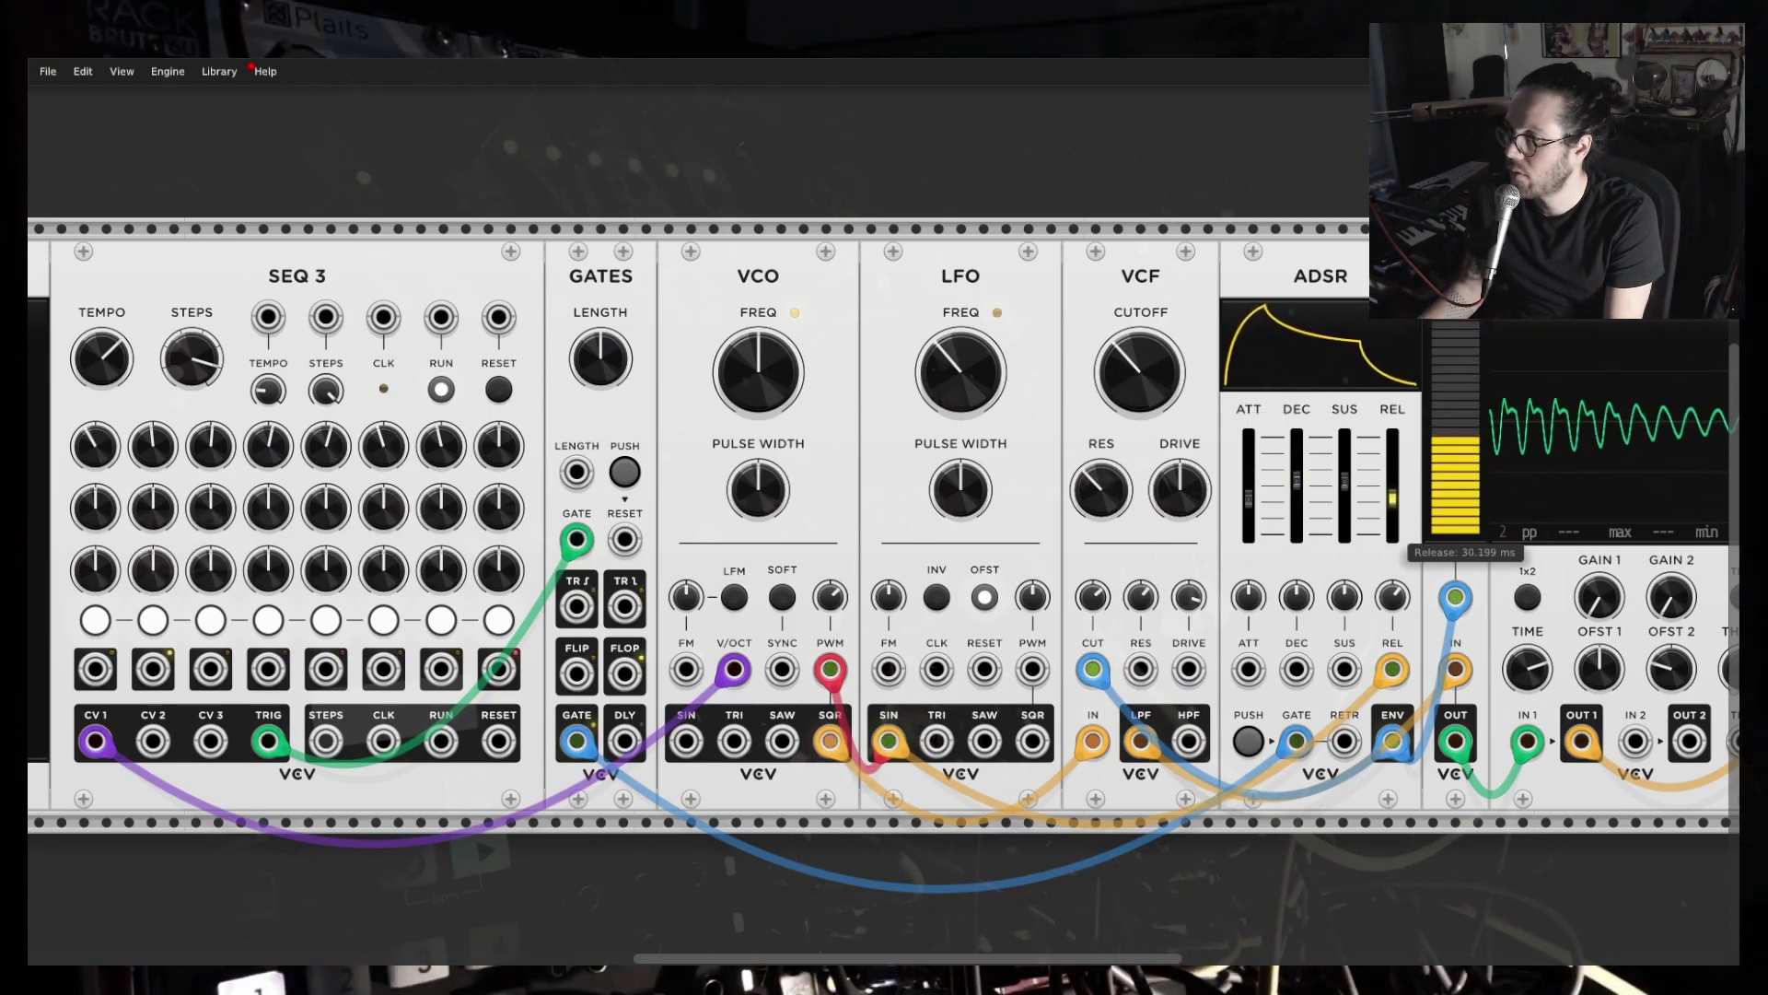
mouse_move(1386, 497)
mouse_move(1392, 599)
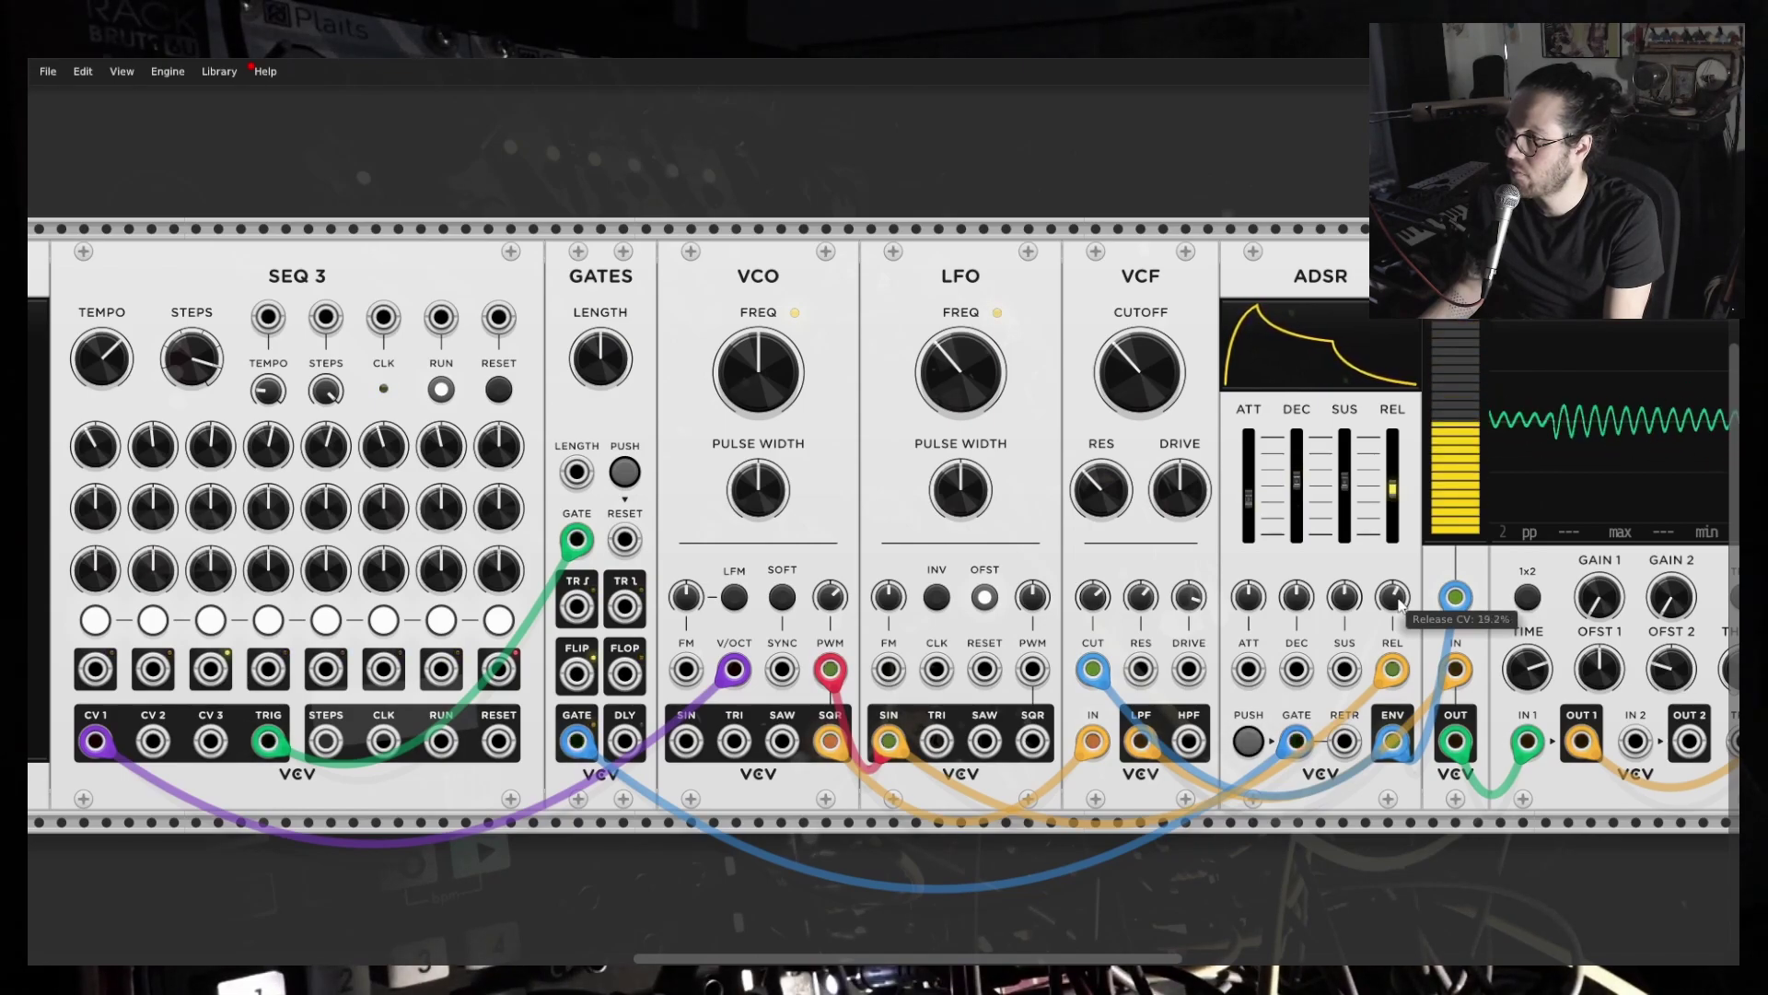
mouse_move(1264, 515)
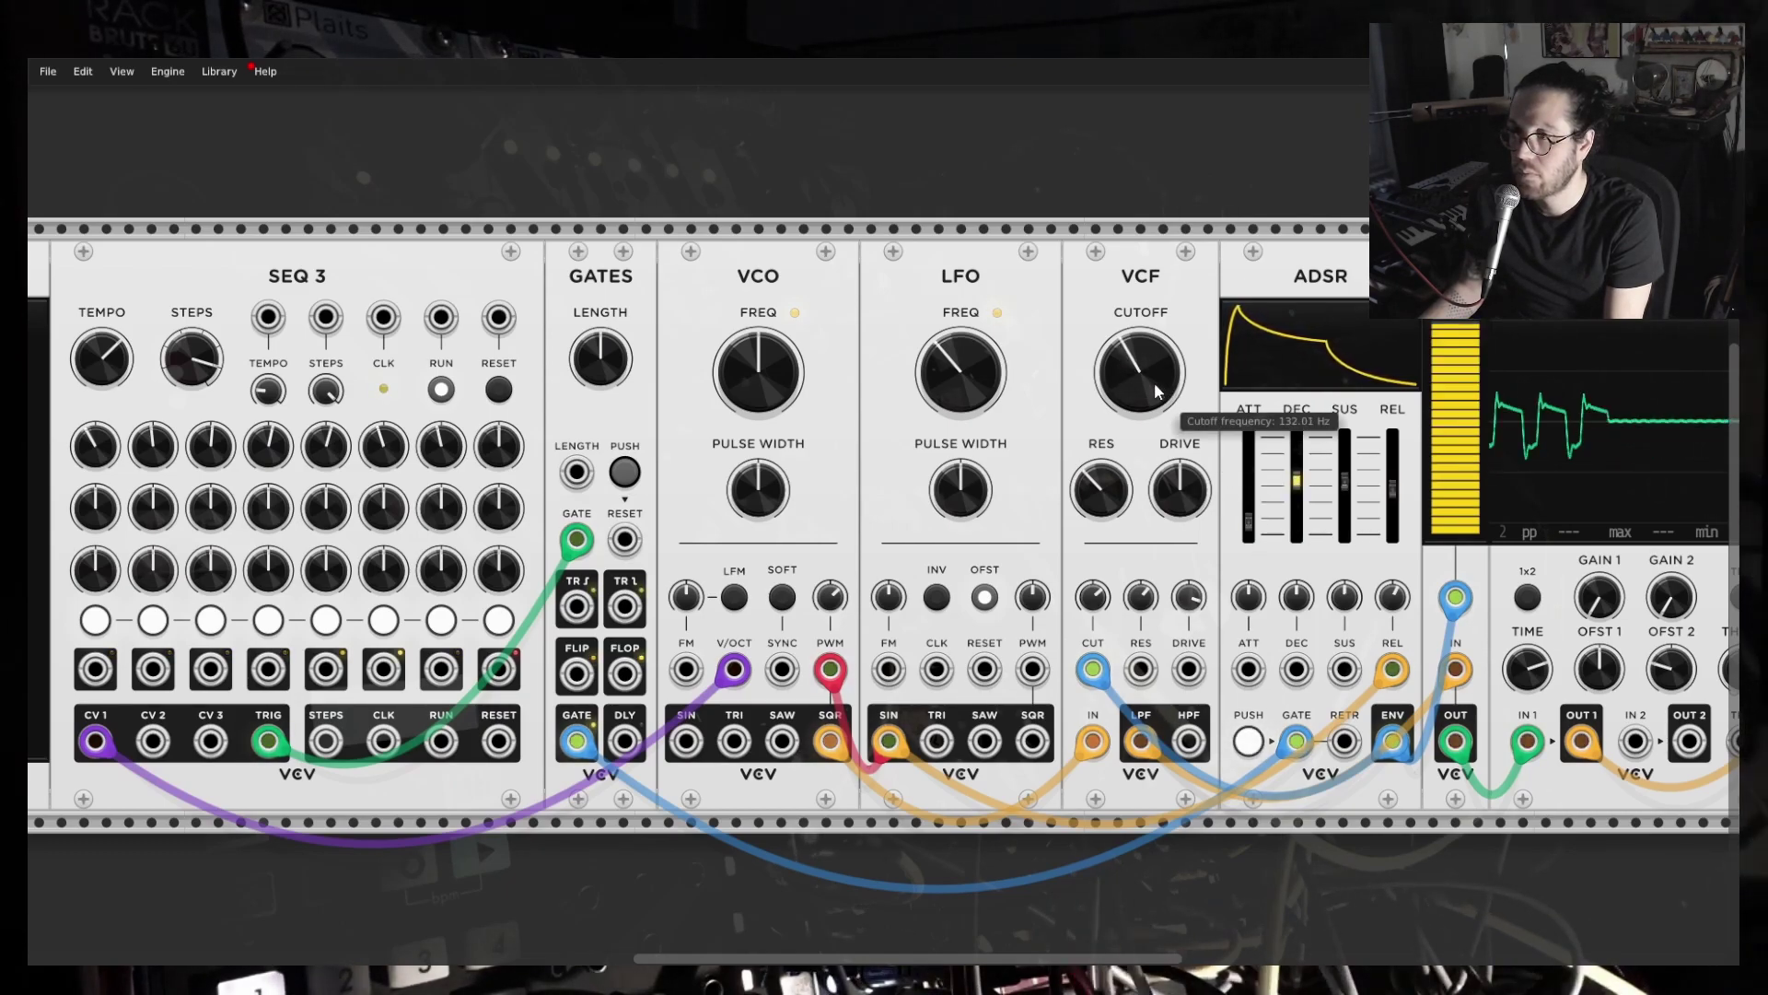
mouse_move(498, 446)
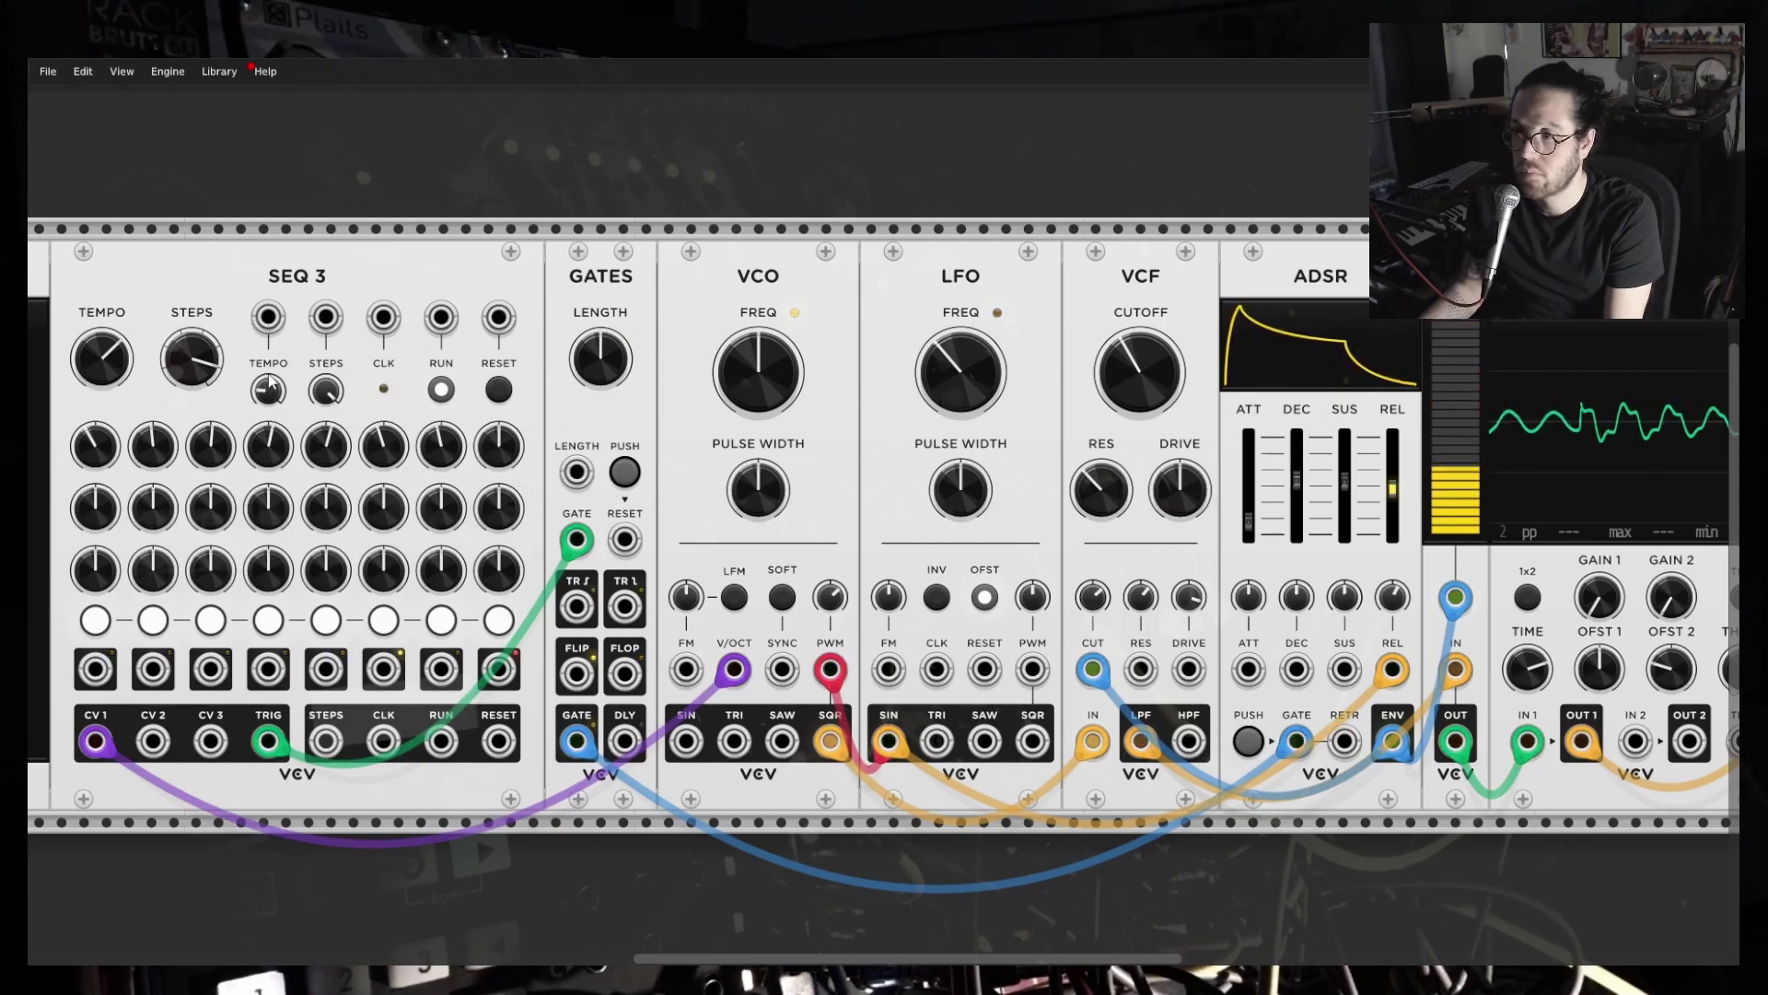
mouse_move(327, 396)
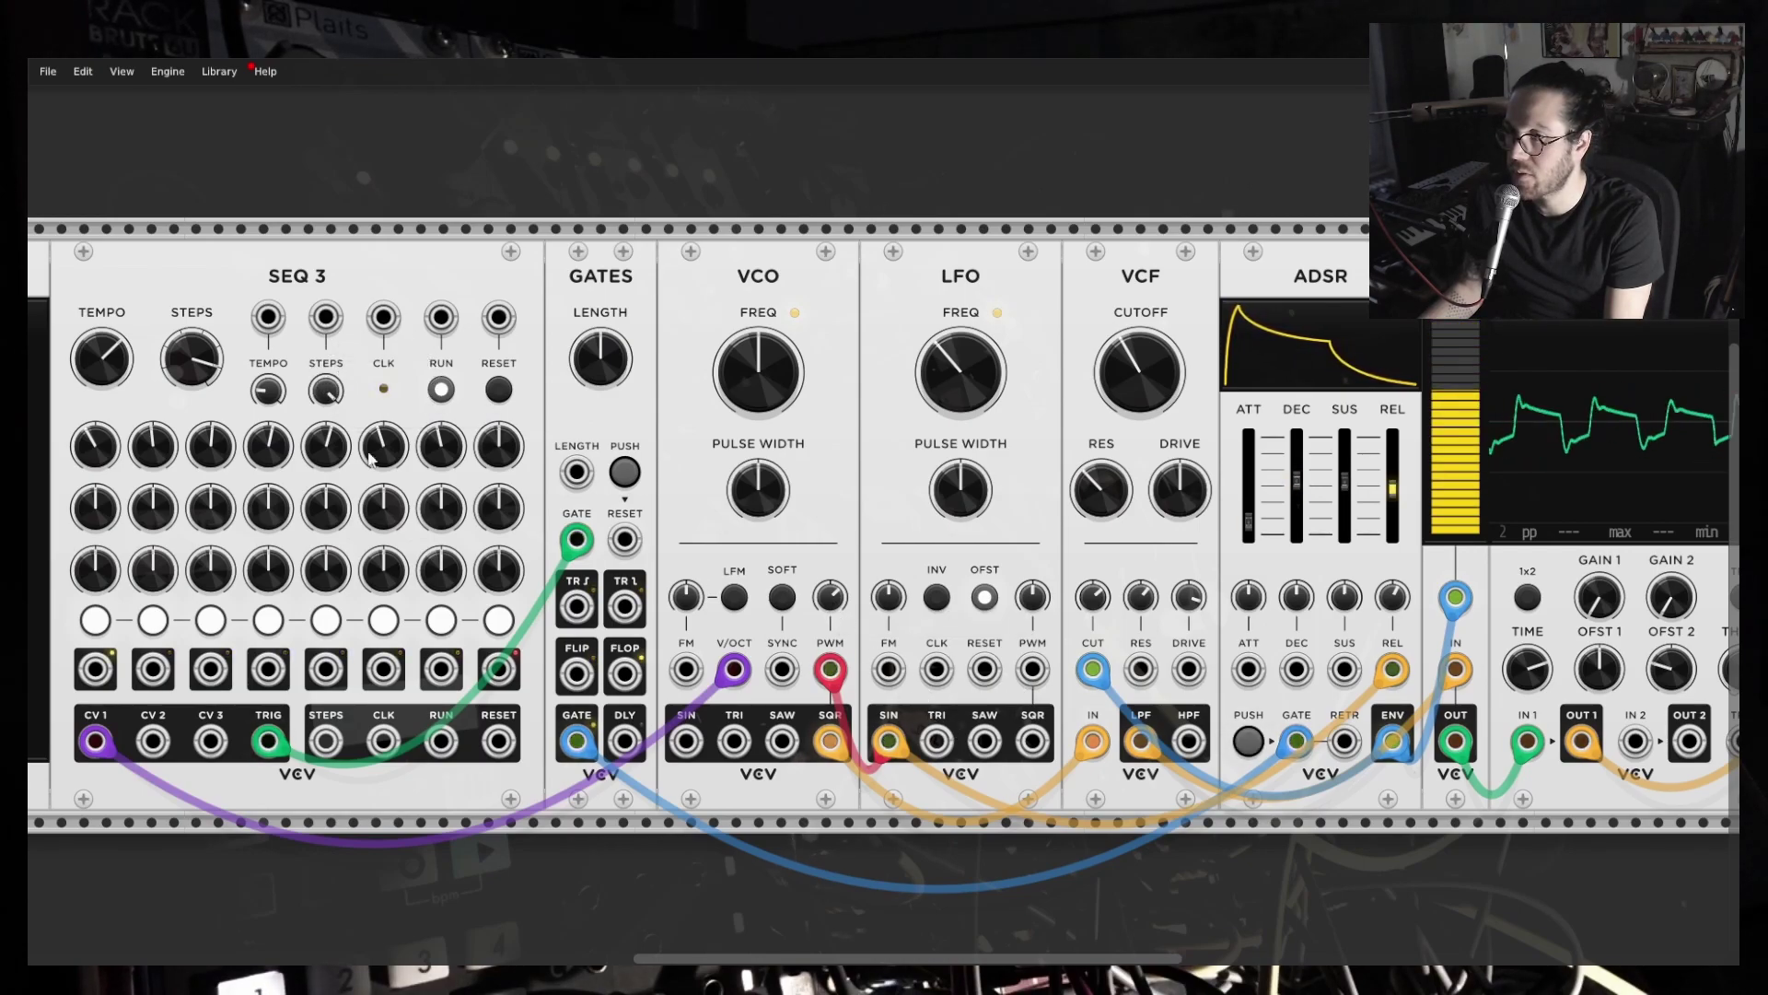
Patch the LFO's sine output into SEQ 3's steps input, run the sequencer, and try different steps CV amounts and a slower LFO.
left_click(442, 389)
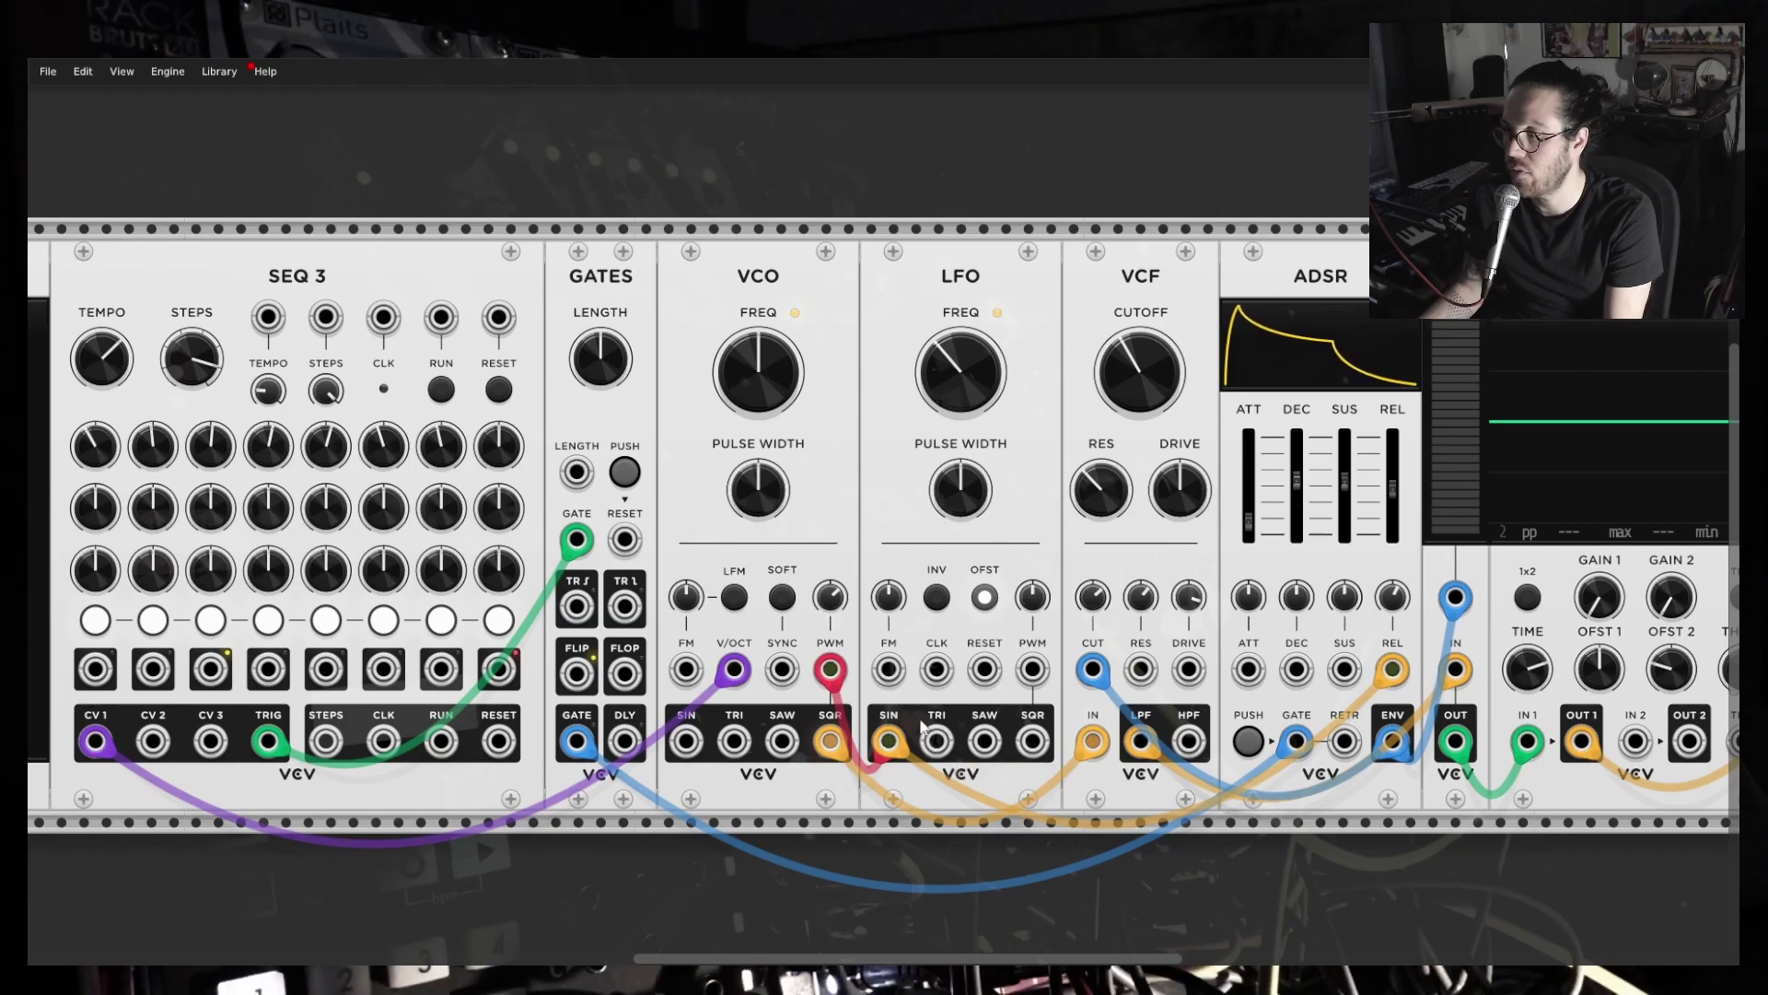
left_click_drag(898, 746, 325, 321)
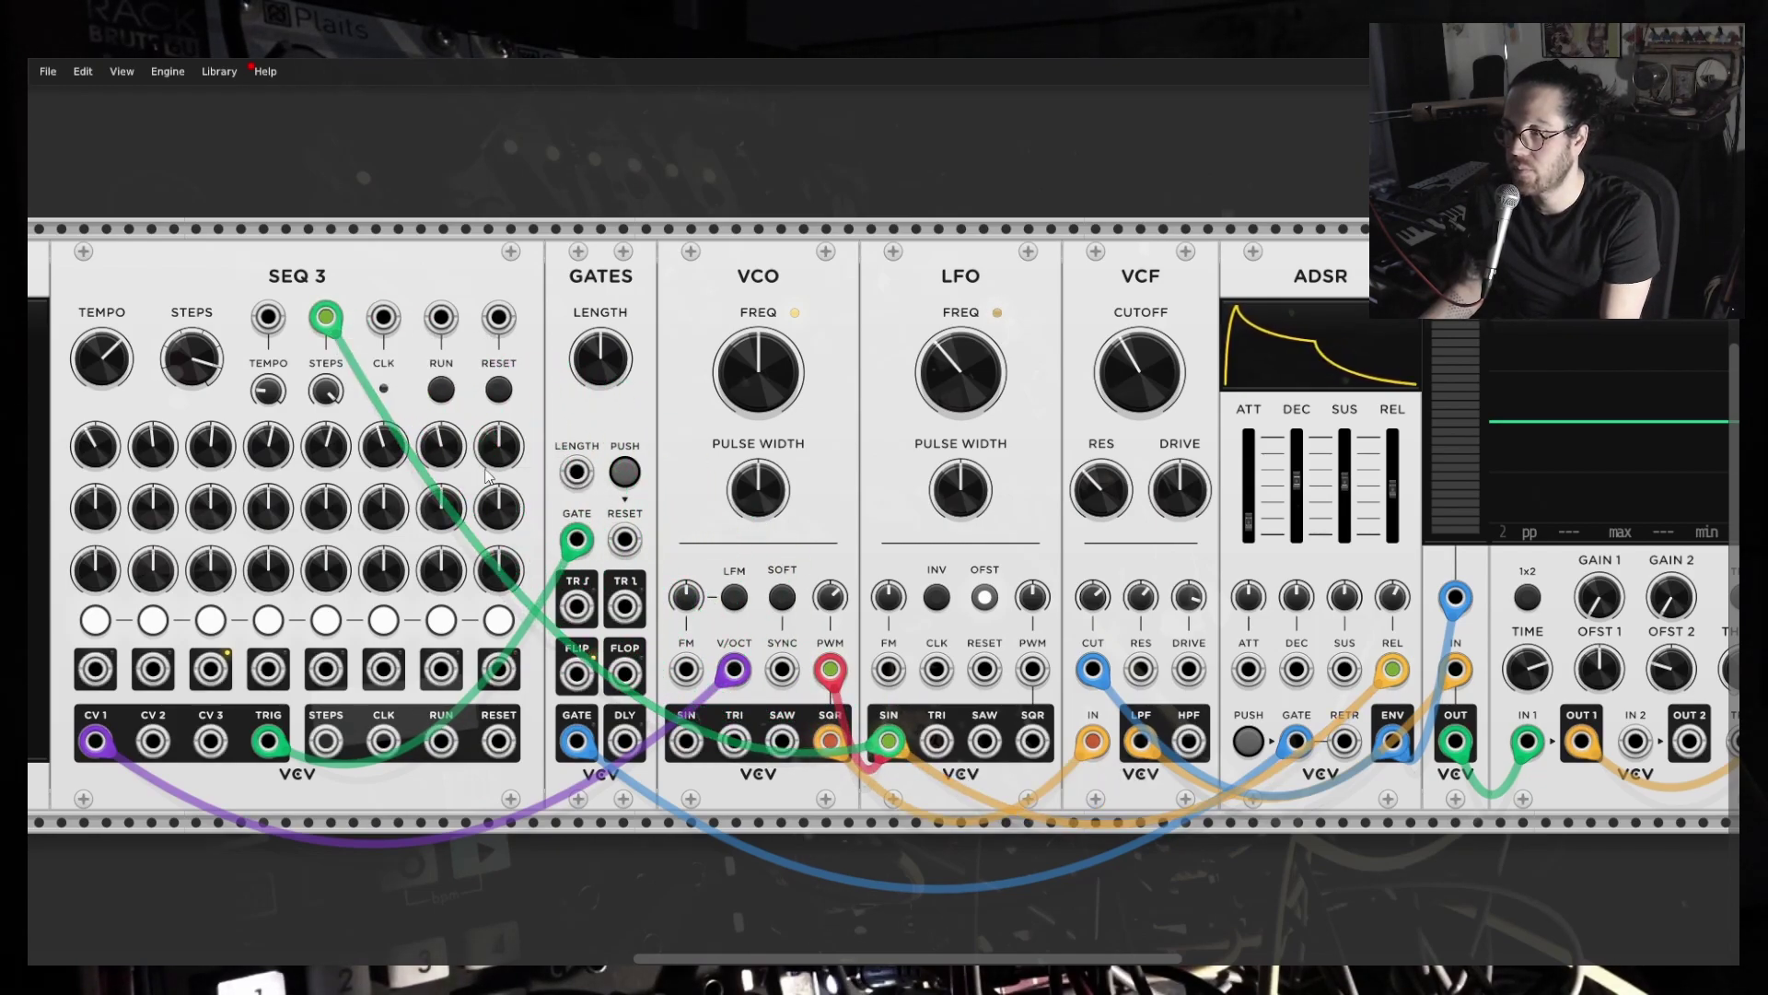
left_click(441, 391)
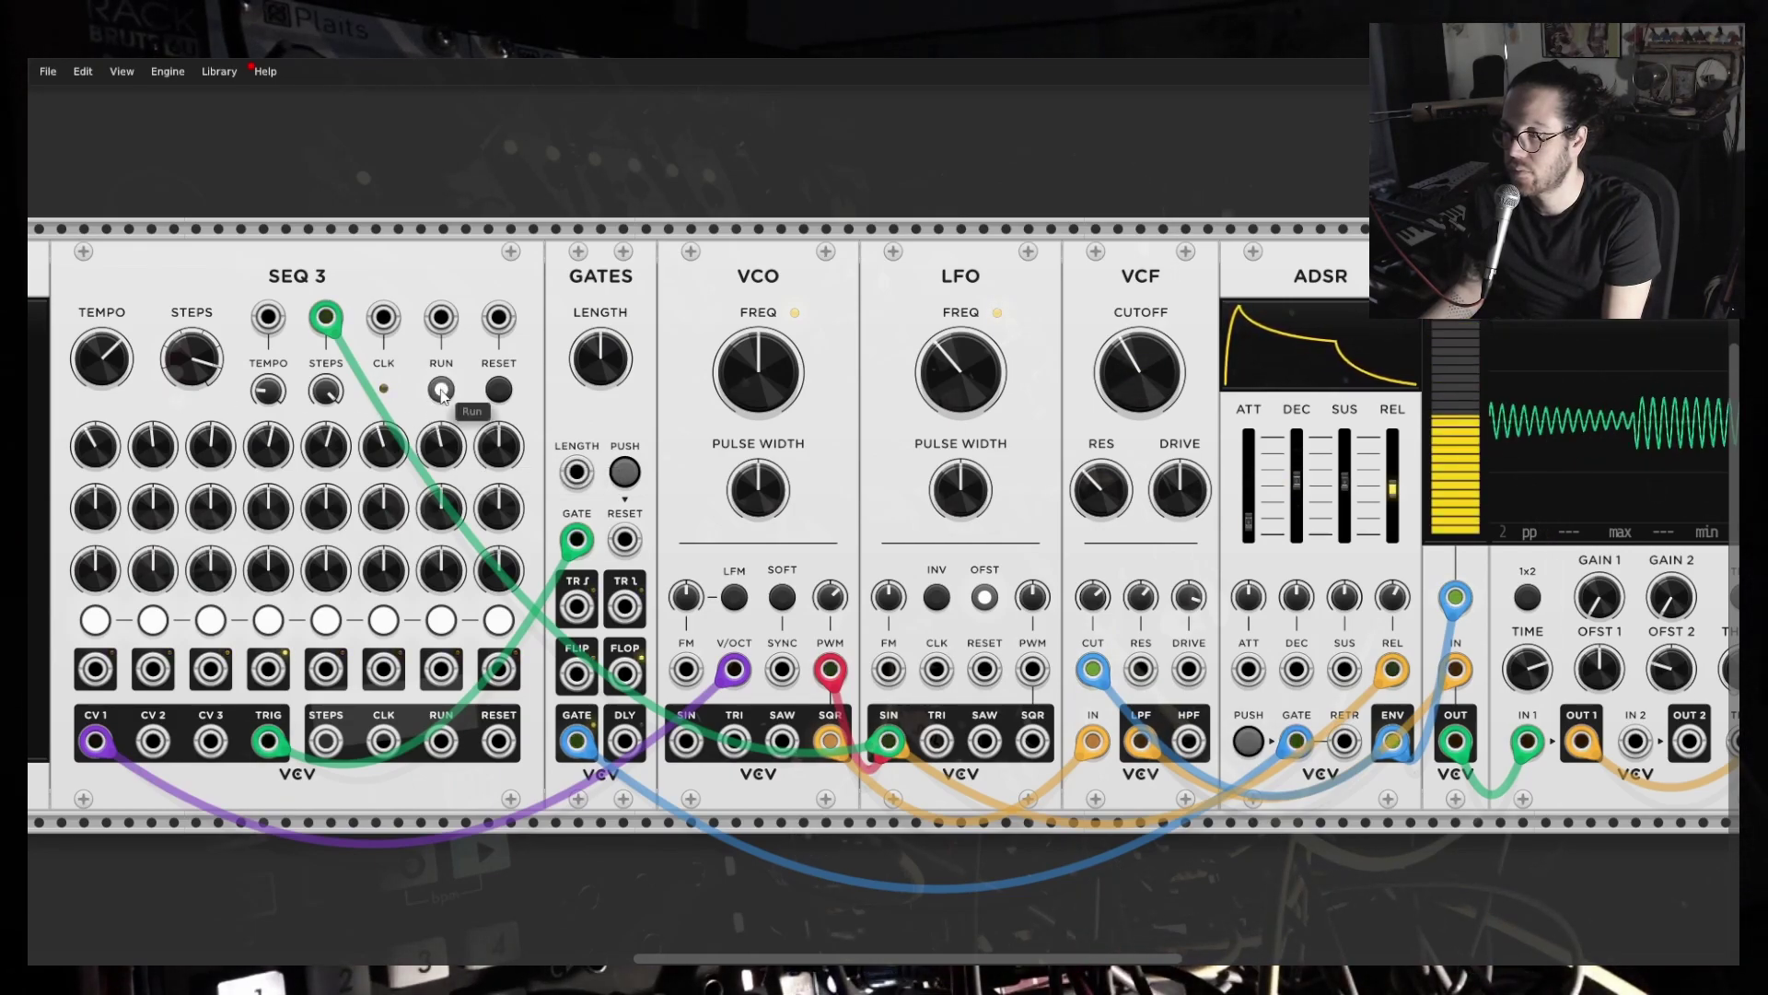
mouse_move(328, 392)
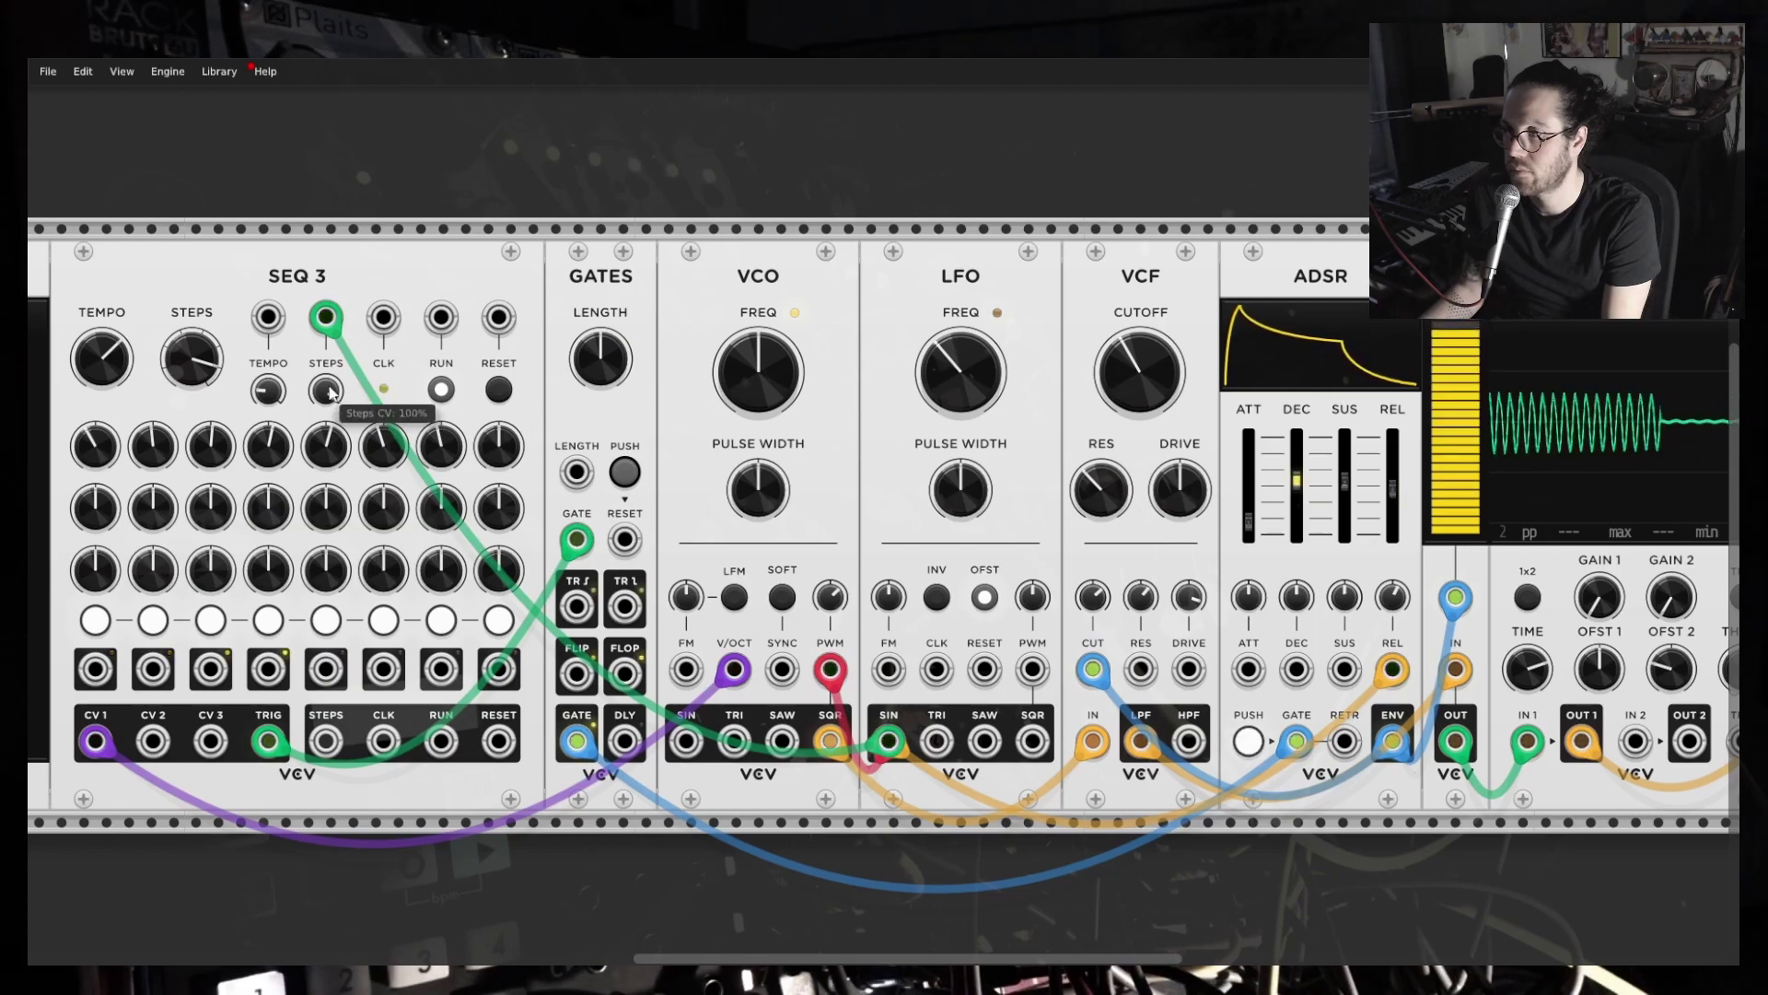
left_click_drag(328, 392, 329, 391)
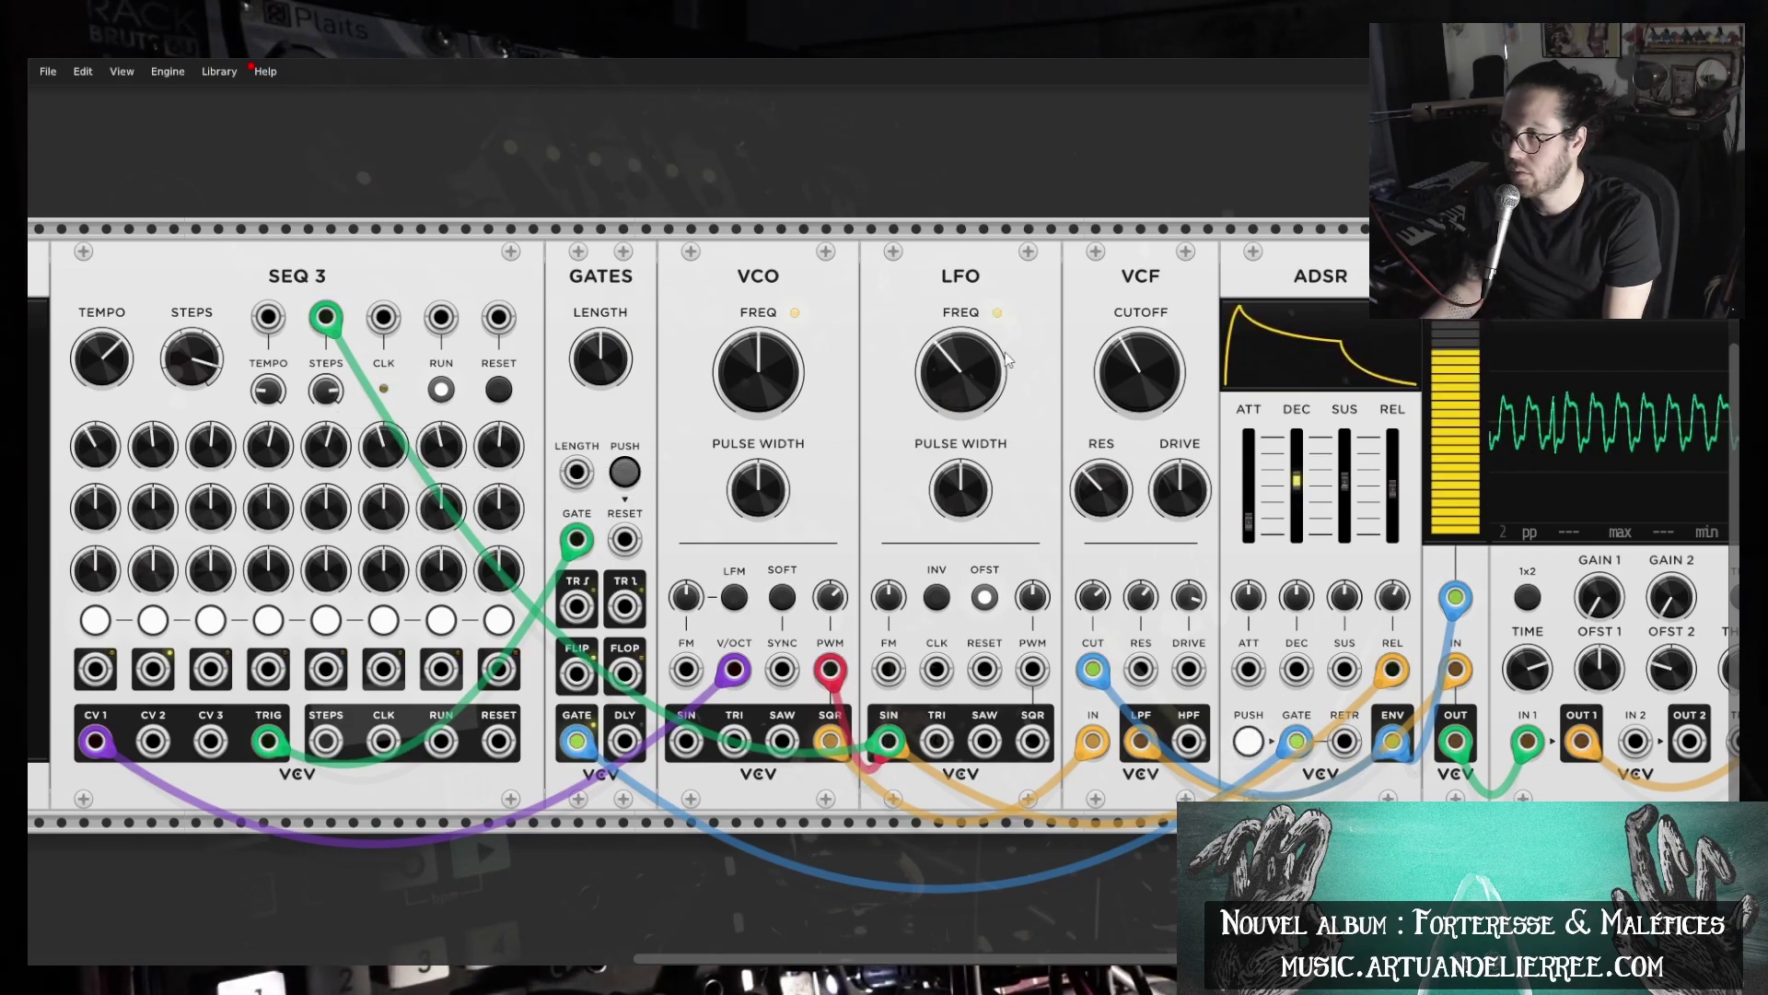
left_click_drag(1000, 357, 999, 413)
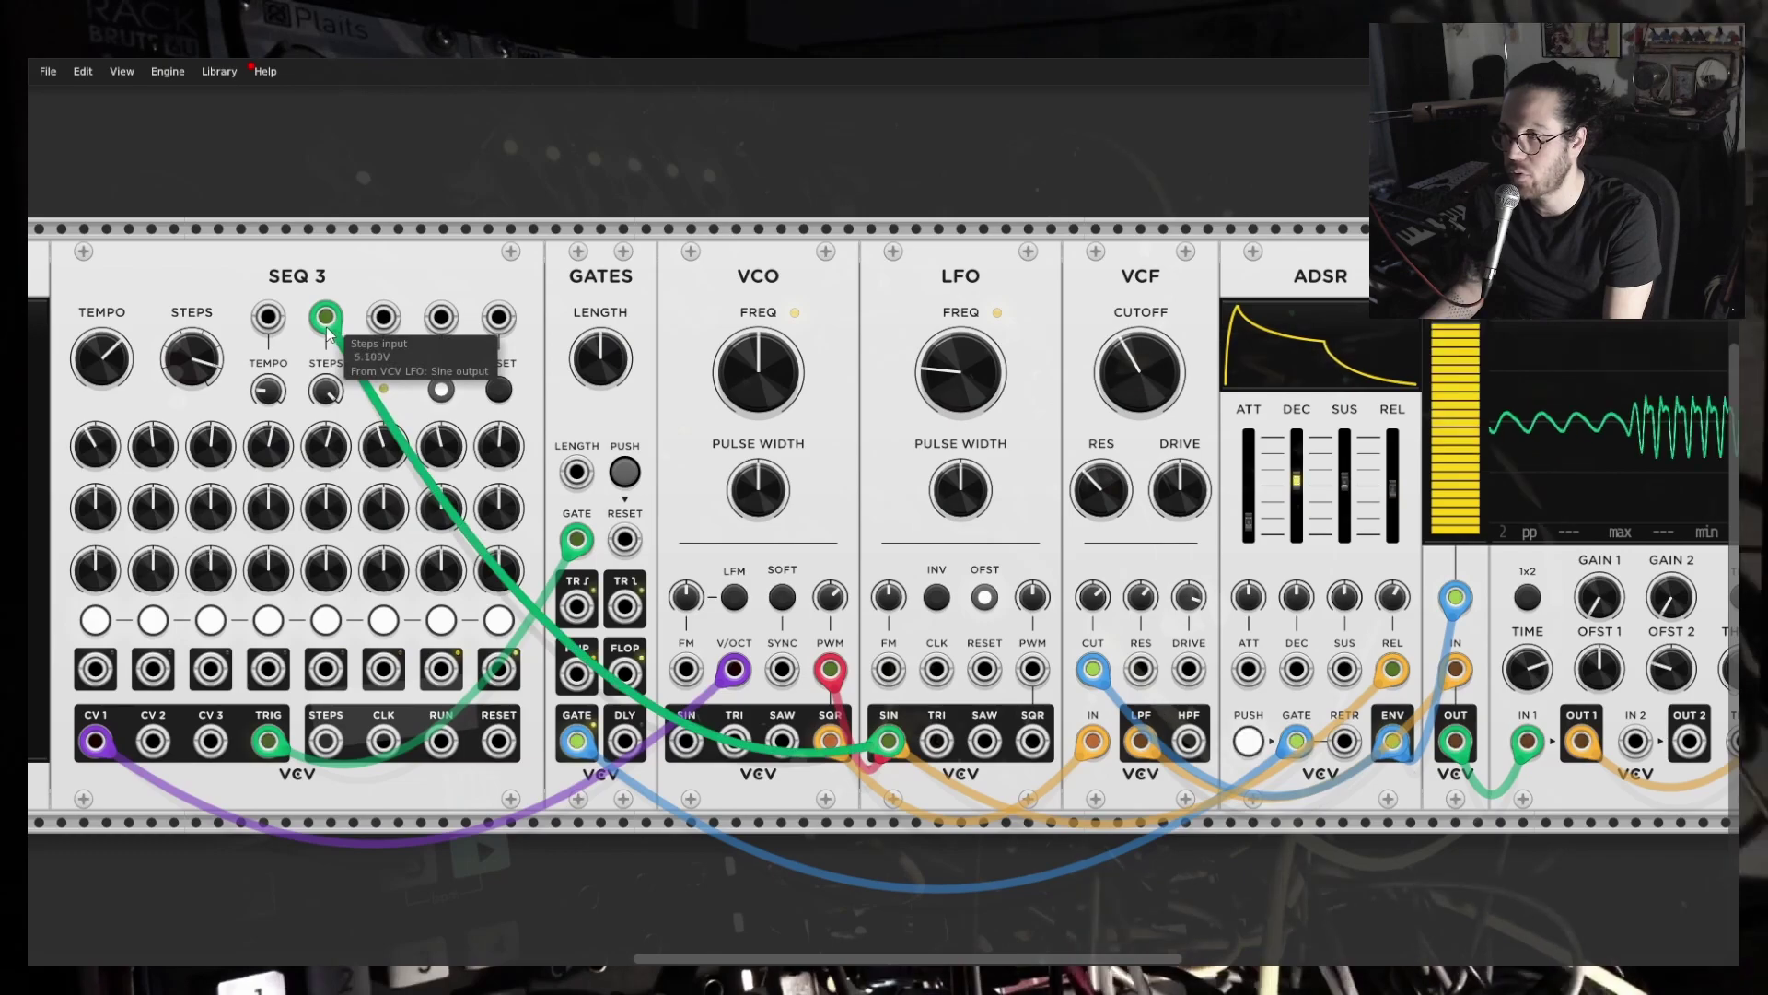
Unplug the steps modulation, speed up the LFO, and lower the VCF cutoff to 105.87 Hz before stopping the sequencer.
left_click_drag(326, 318, 476, 709)
left_click_drag(960, 371, 961, 392)
left_click(441, 389)
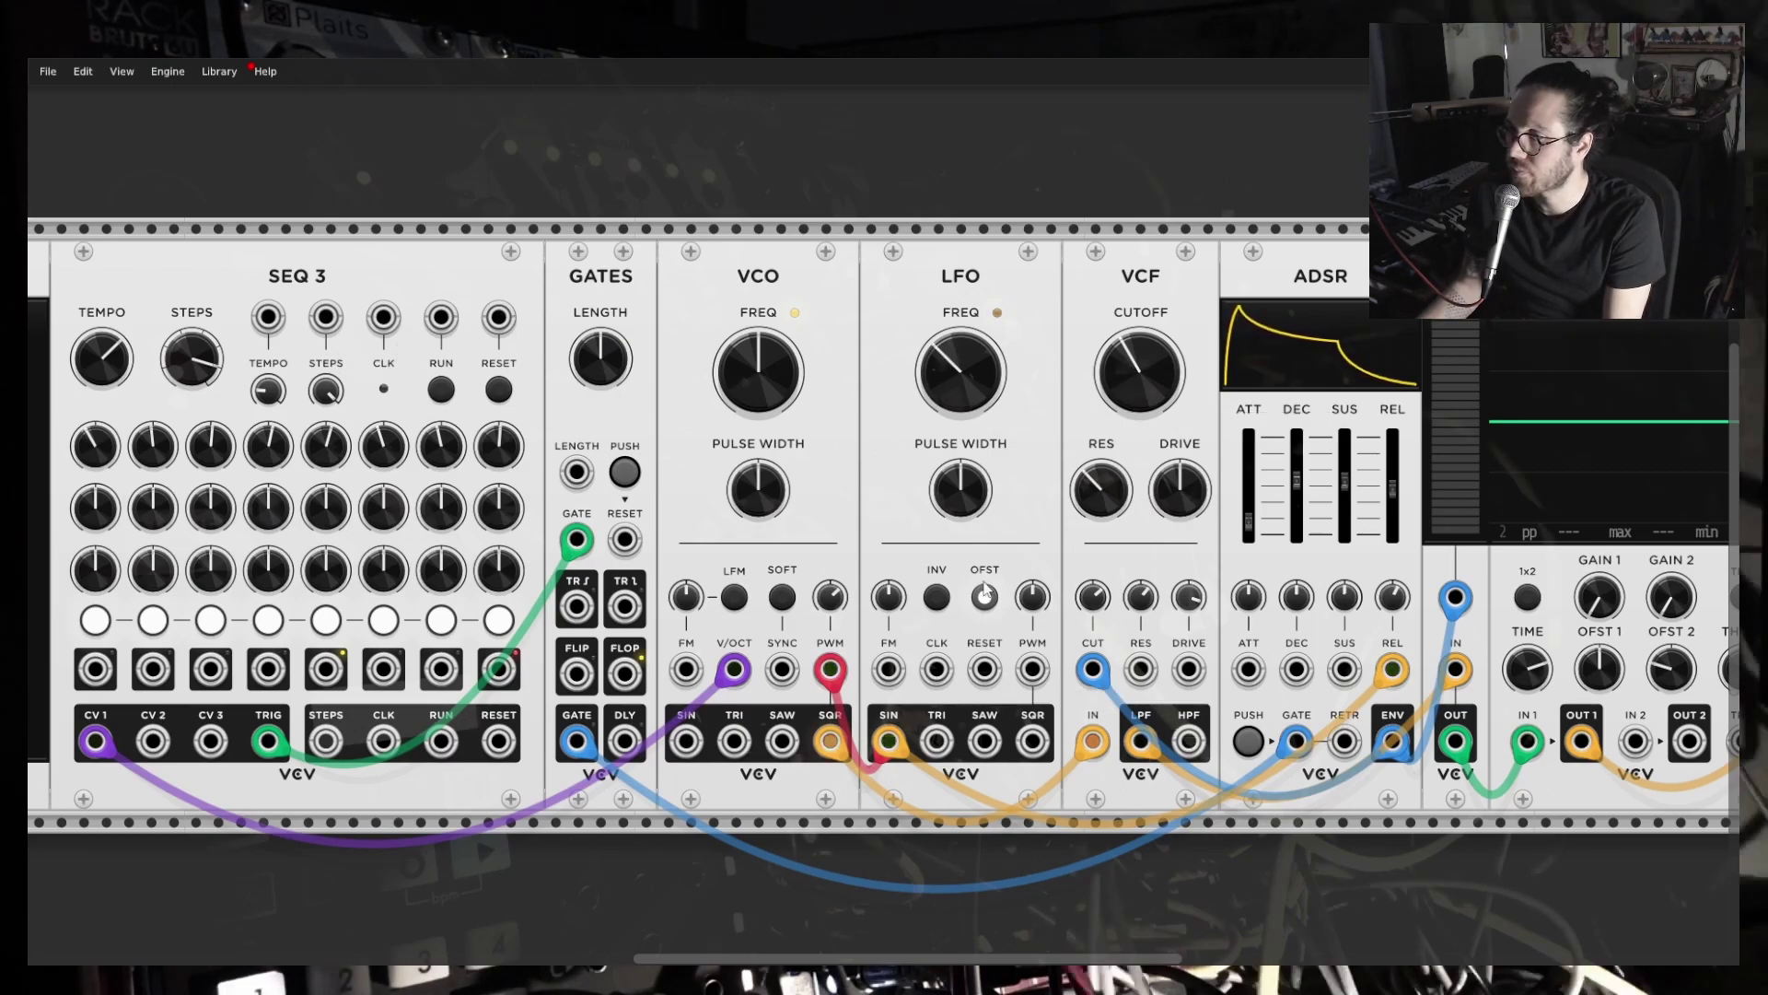
left_click(442, 389)
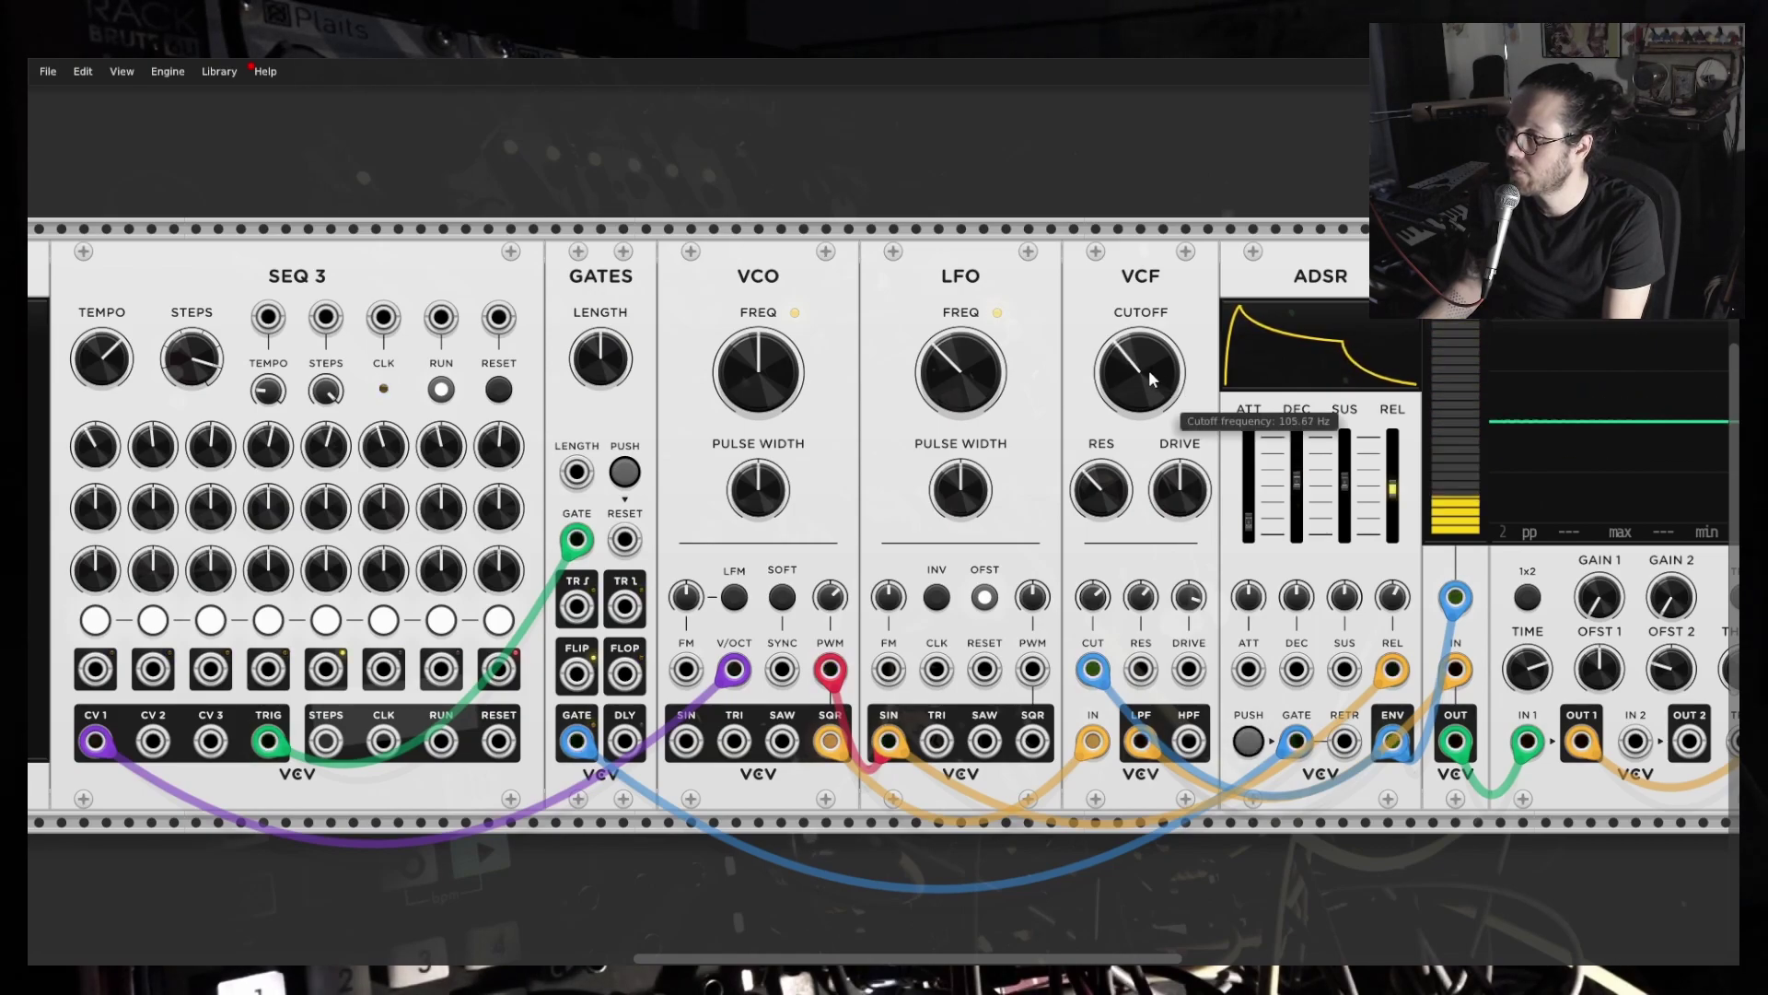
left_click(441, 390)
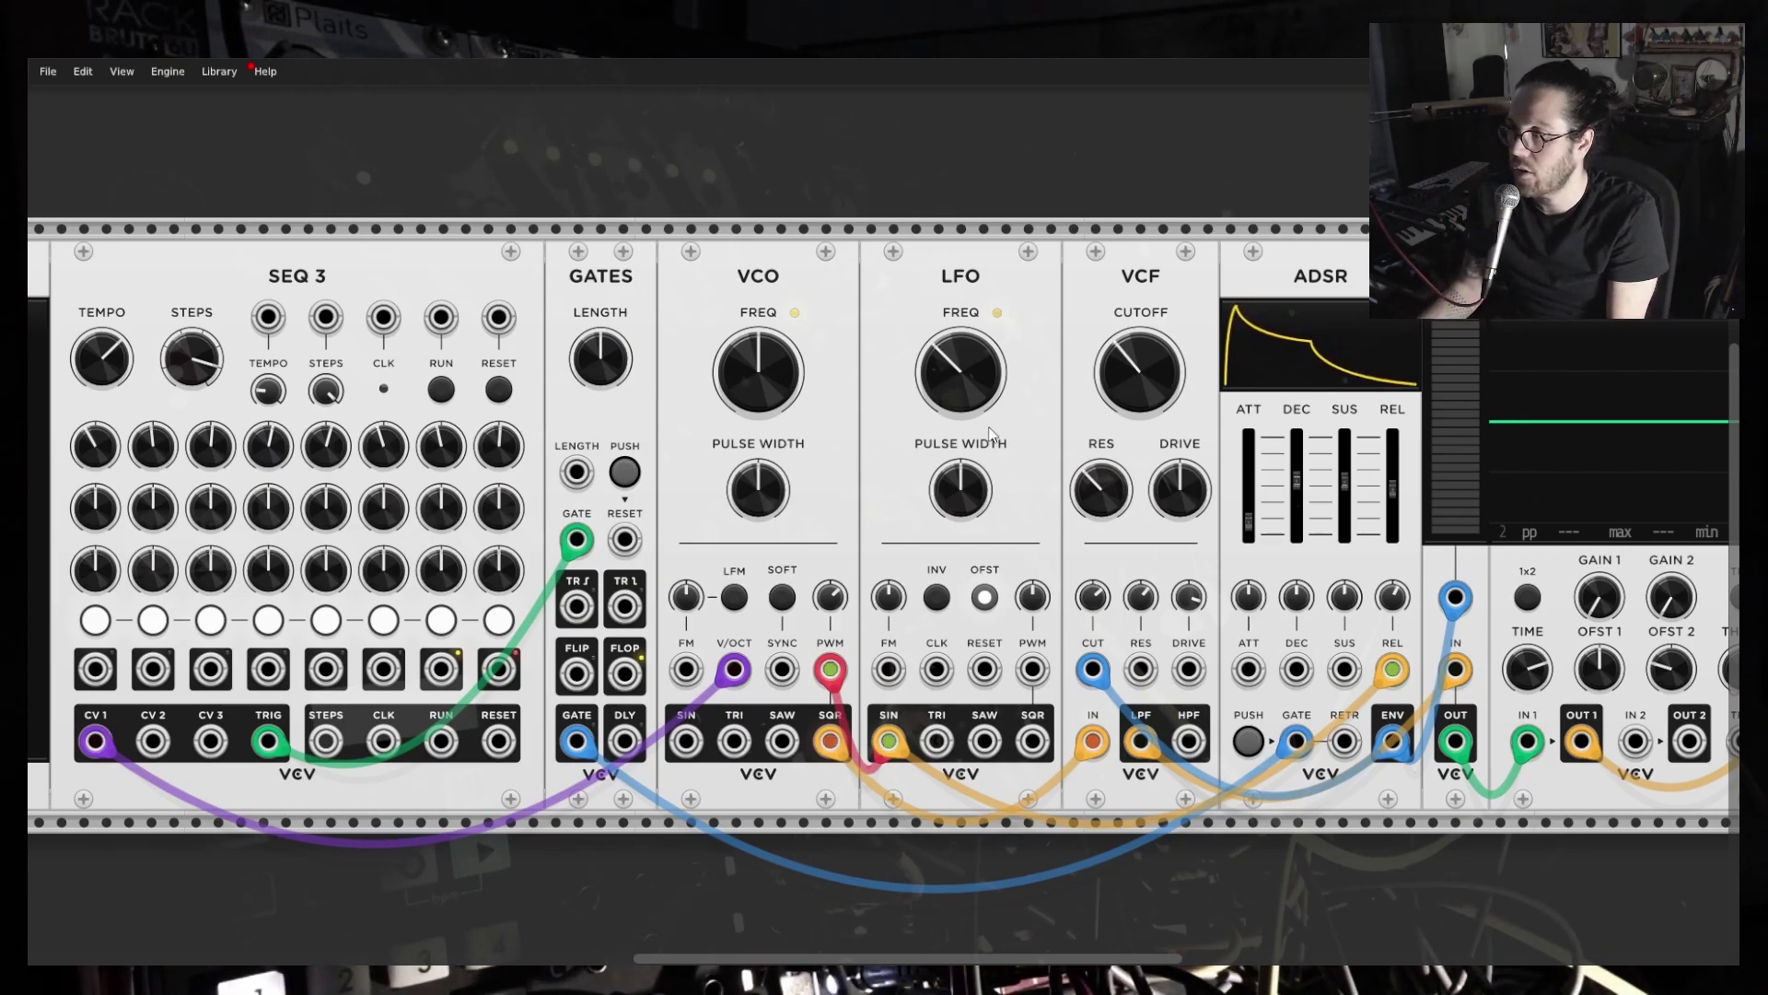
Add a second VCV LFO module in the empty rack row below the VCO.
scroll(766, 777, "down", 3)
right_click(775, 810)
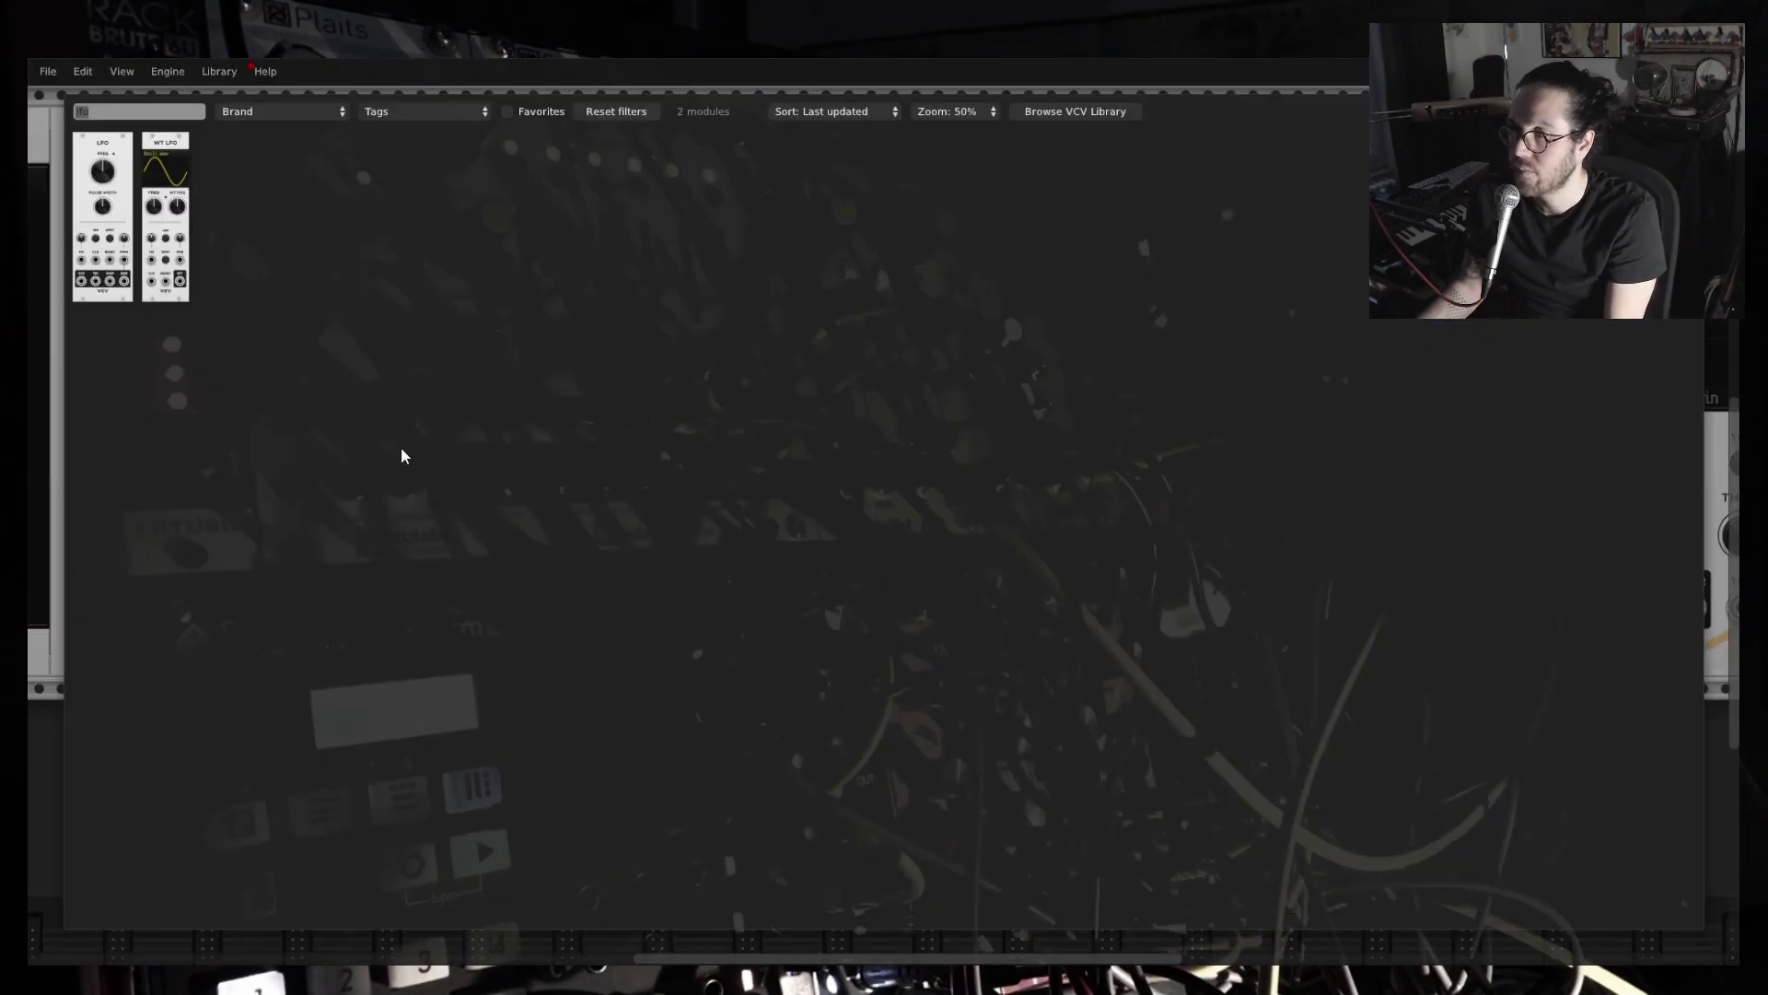
left_click(102, 172)
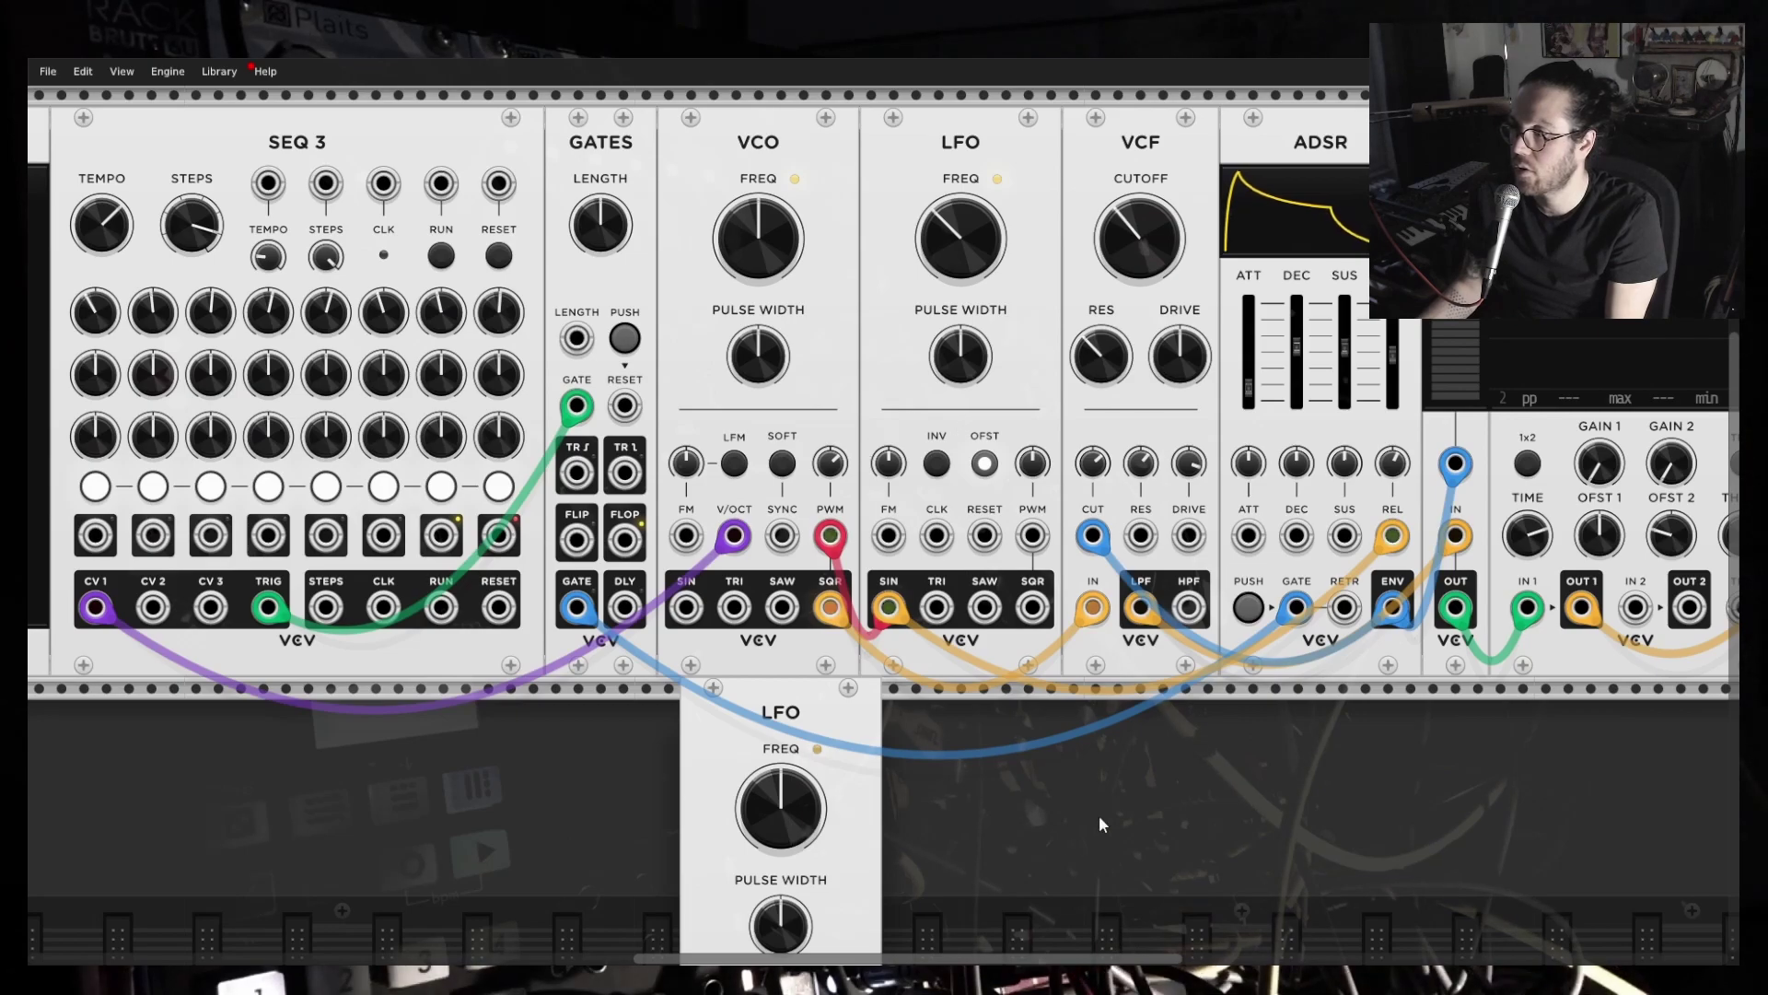
scroll(1109, 809, "up", 3)
left_click_drag(173, 188, 988, 567)
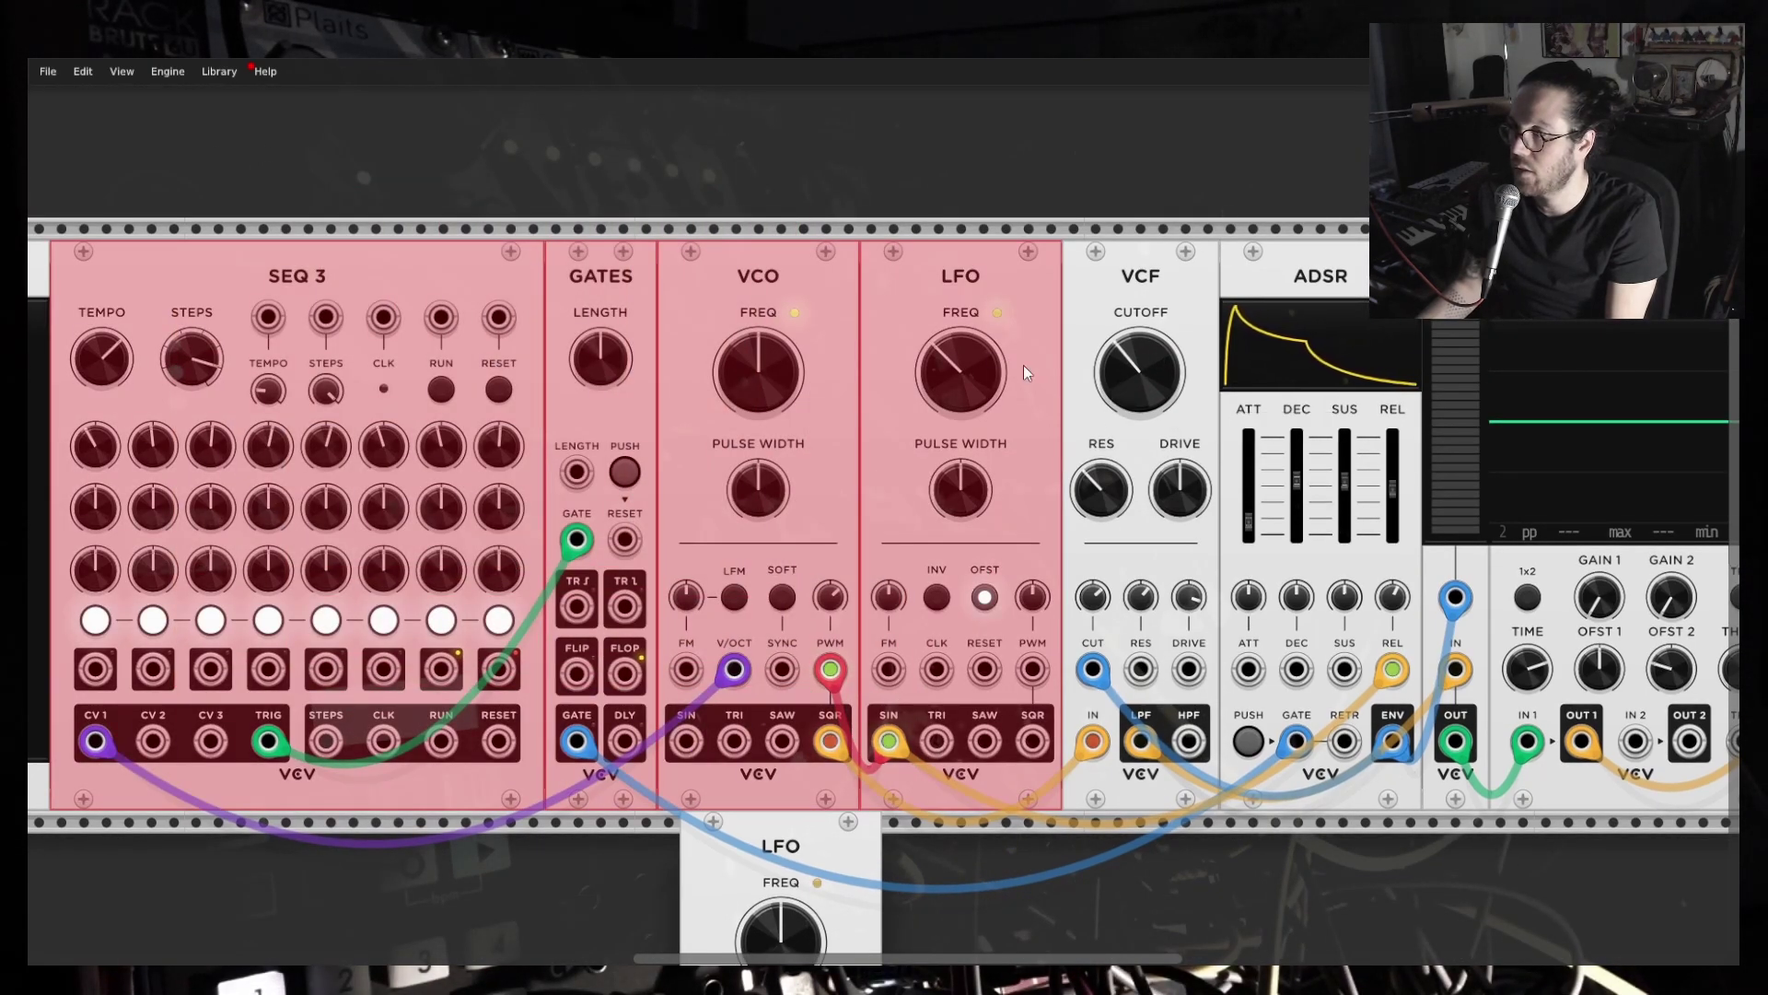
left_click(806, 179)
Shift the Notes, SEQ 3, GATES and VCO modules aside as a group and place the VCF ahead of the LFO.
scroll(332, 279, "down", 2)
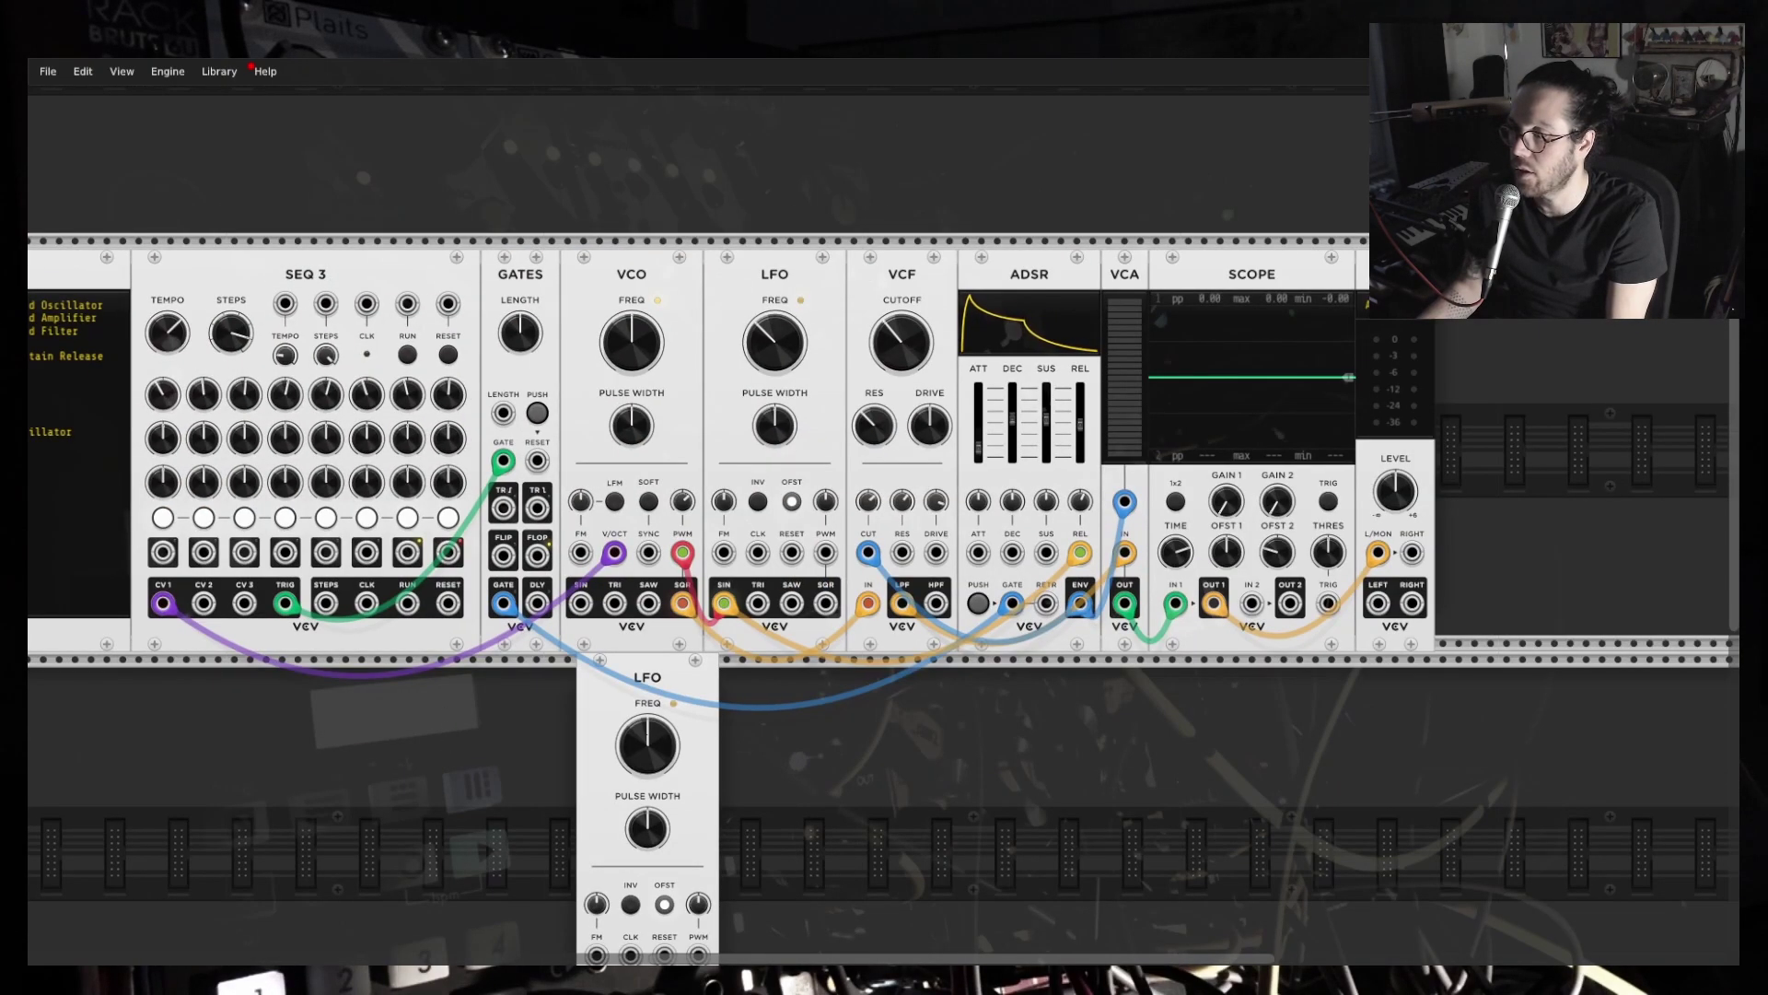
scroll(884, 442, "left", 4)
left_click_drag(999, 189, 99, 516)
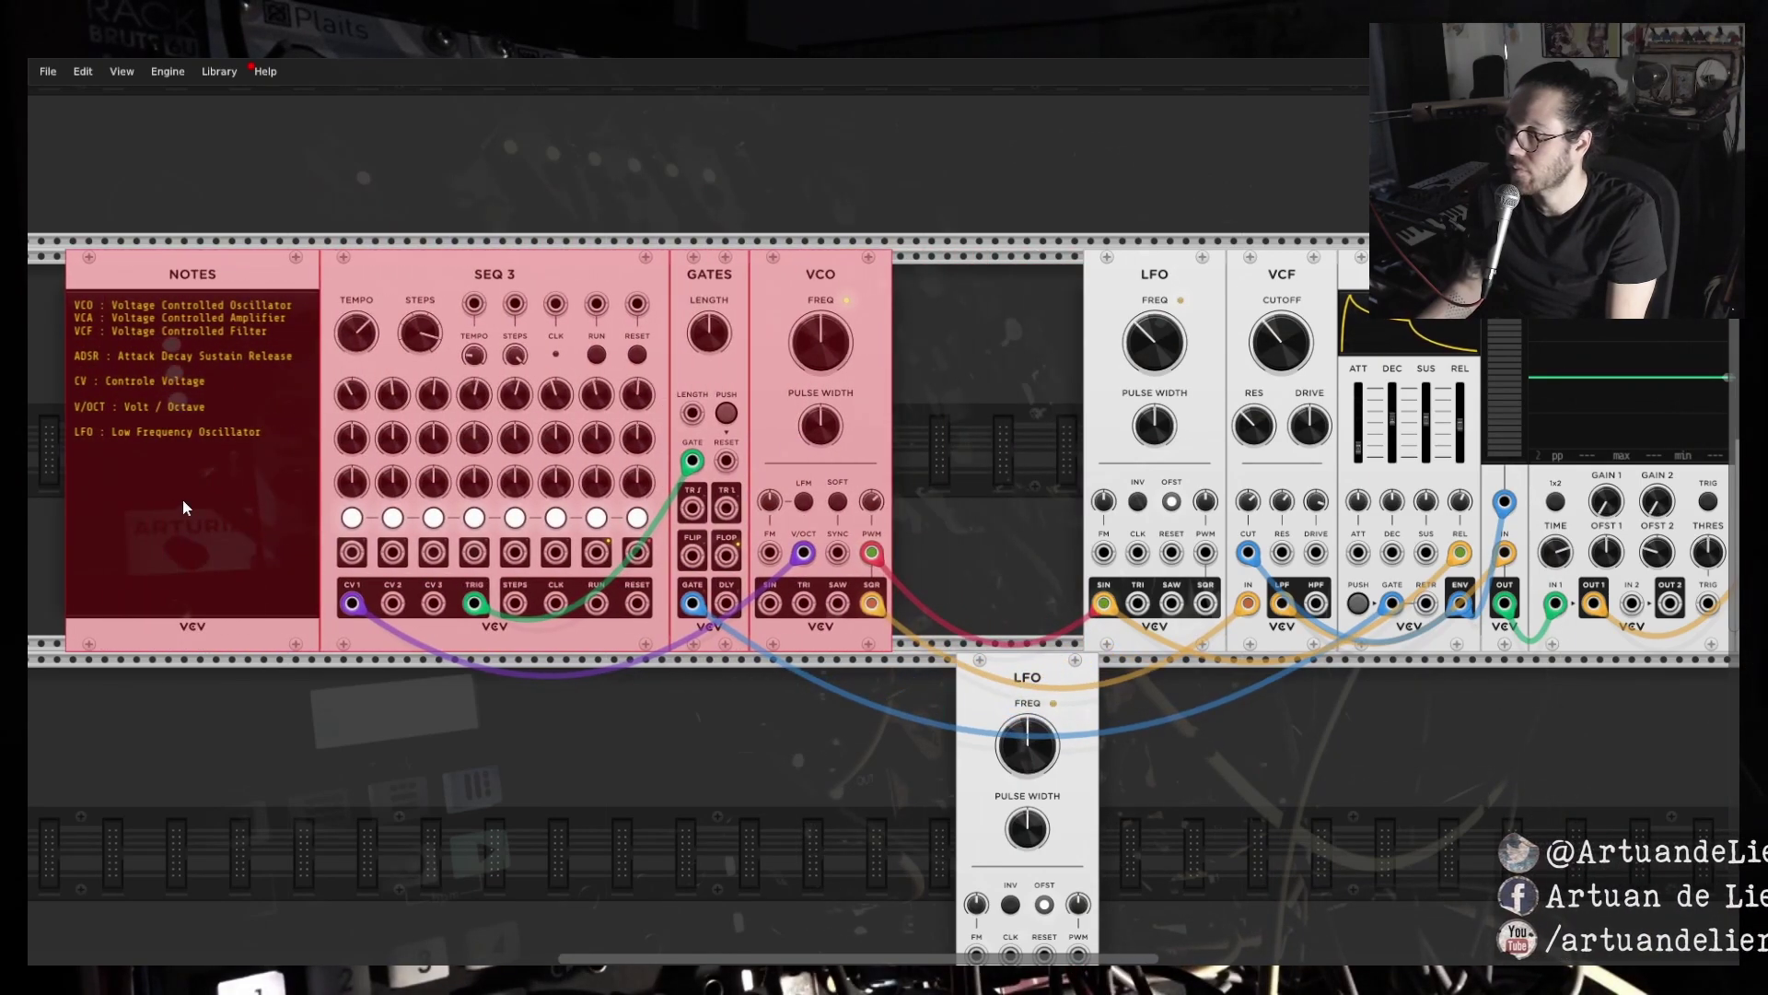
left_click_drag(1158, 277, 982, 277)
left_click_drag(1257, 271, 946, 284)
Place the second LFO between the first LFO and the ADSR, and close the remaining gap beside the VCF.
left_click_drag(1046, 682, 1253, 339)
left_click_drag(1104, 293, 1153, 292)
left_click_drag(267, 179, 1007, 641)
left_click_drag(974, 571, 1022, 571)
left_click(1030, 810)
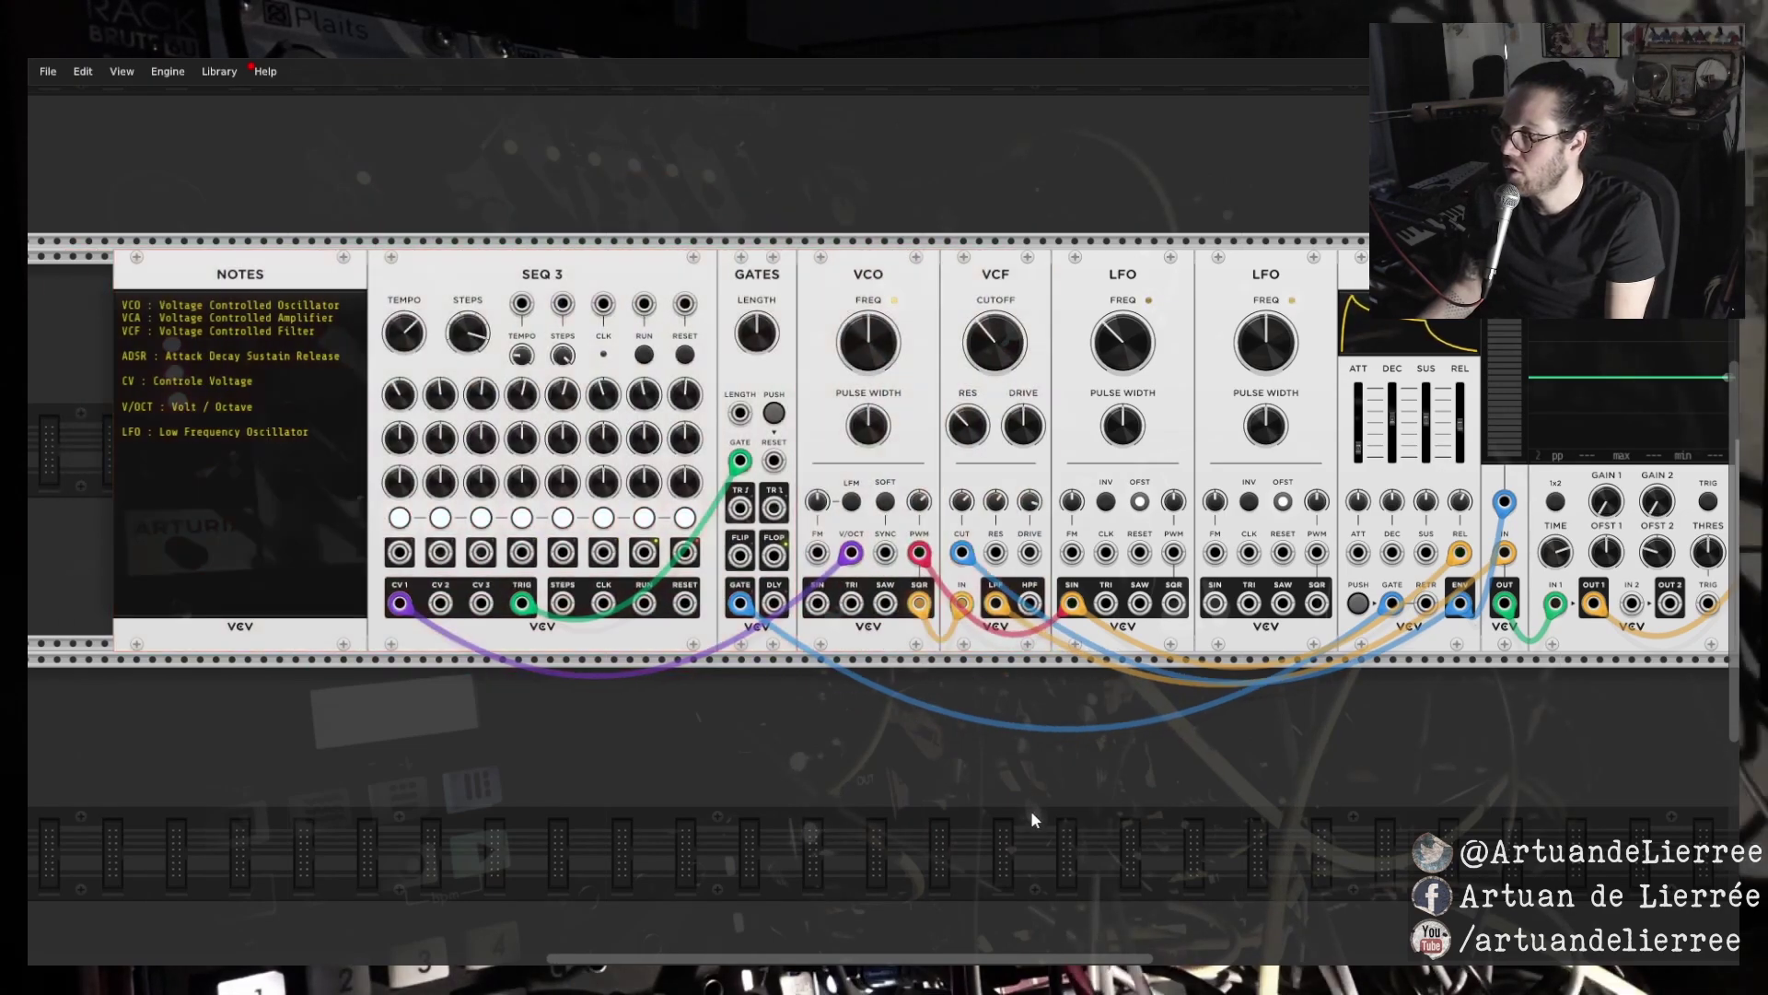
Repatch the VCO PWM and VCF cutoff inputs to the second LFO's sine output, and set that LFO to 0.16997 Hz.
scroll(1458, 692, "up", 2)
scroll(1458, 692, "up", 2)
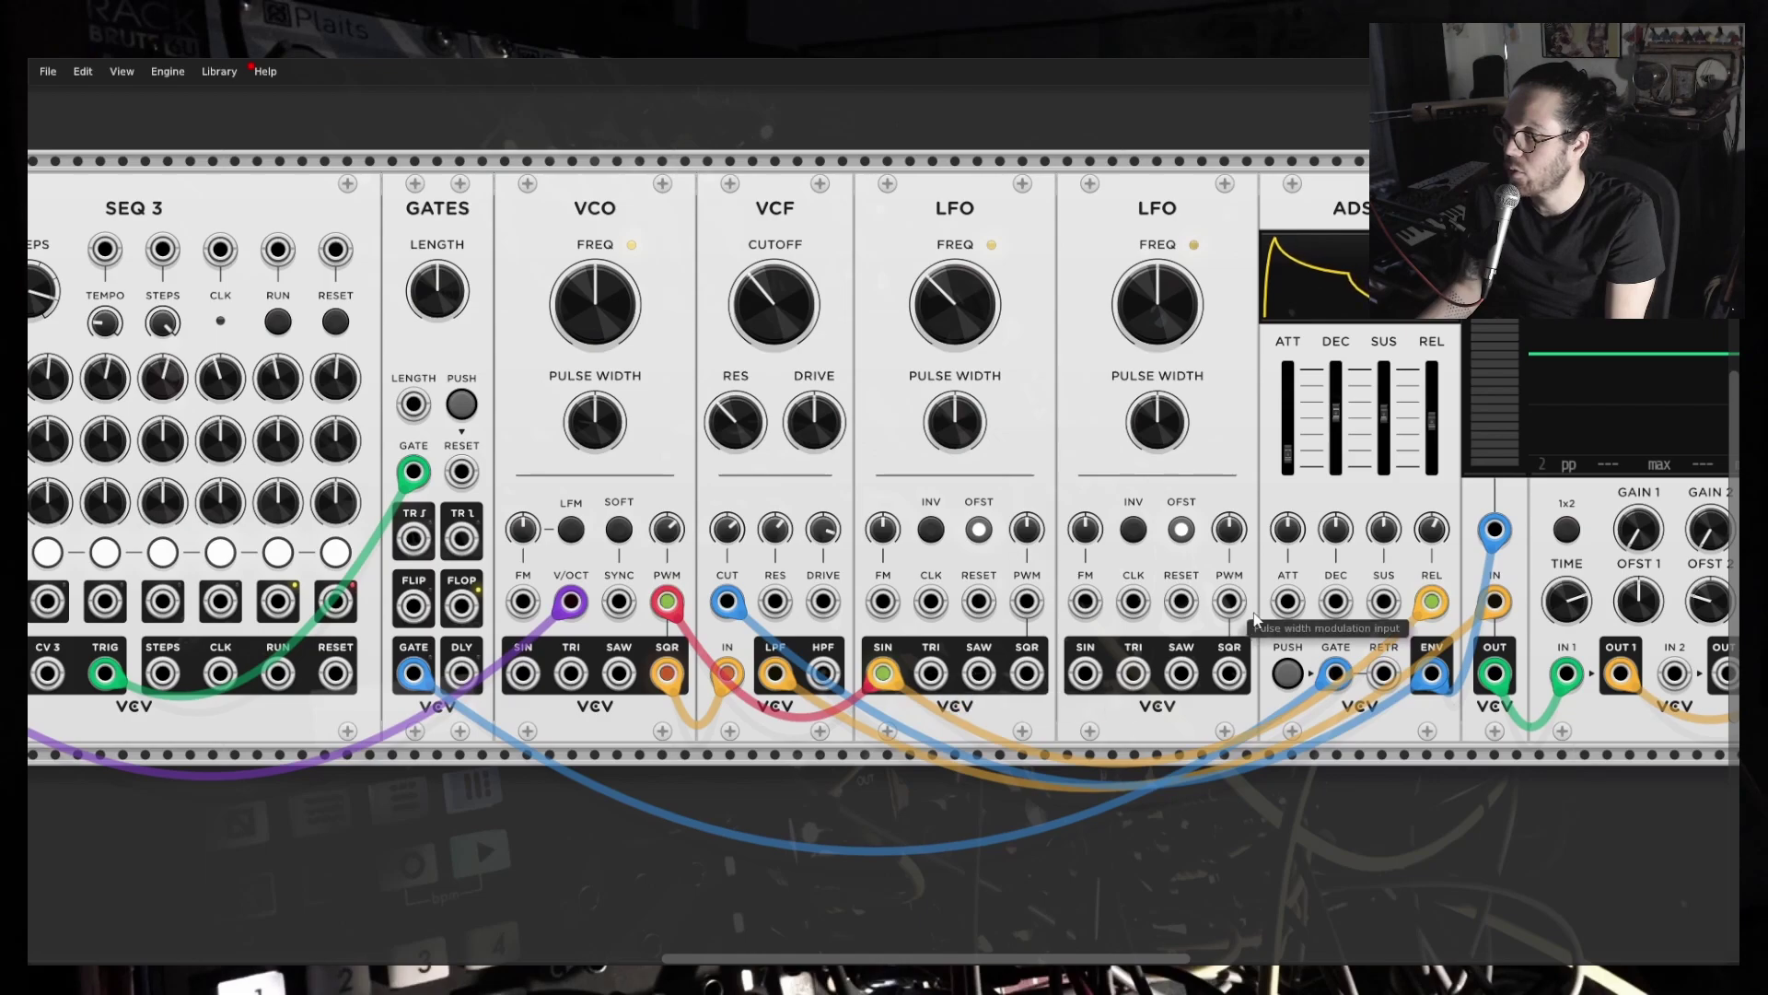
left_click_drag(667, 601, 802, 661)
left_click_drag(667, 601, 1083, 678)
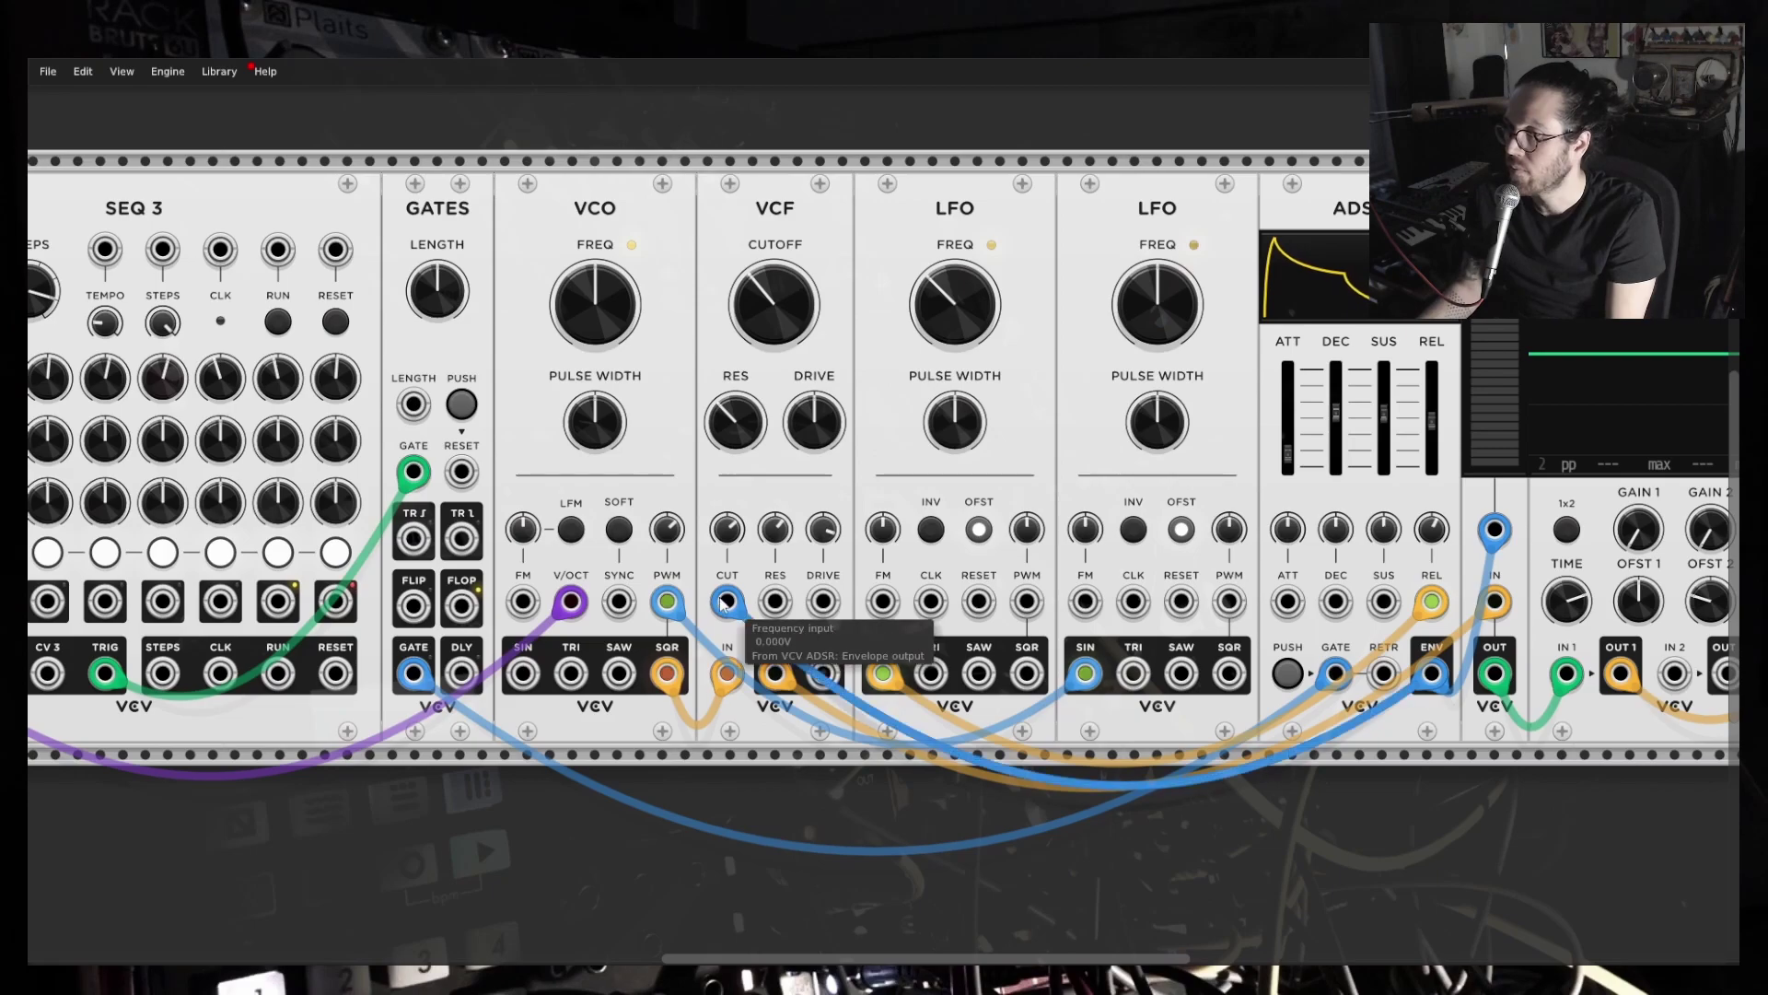
mouse_move(730, 603)
left_mouse_down()
mouse_move(1080, 731)
mouse_move(727, 601)
left_mouse_up()
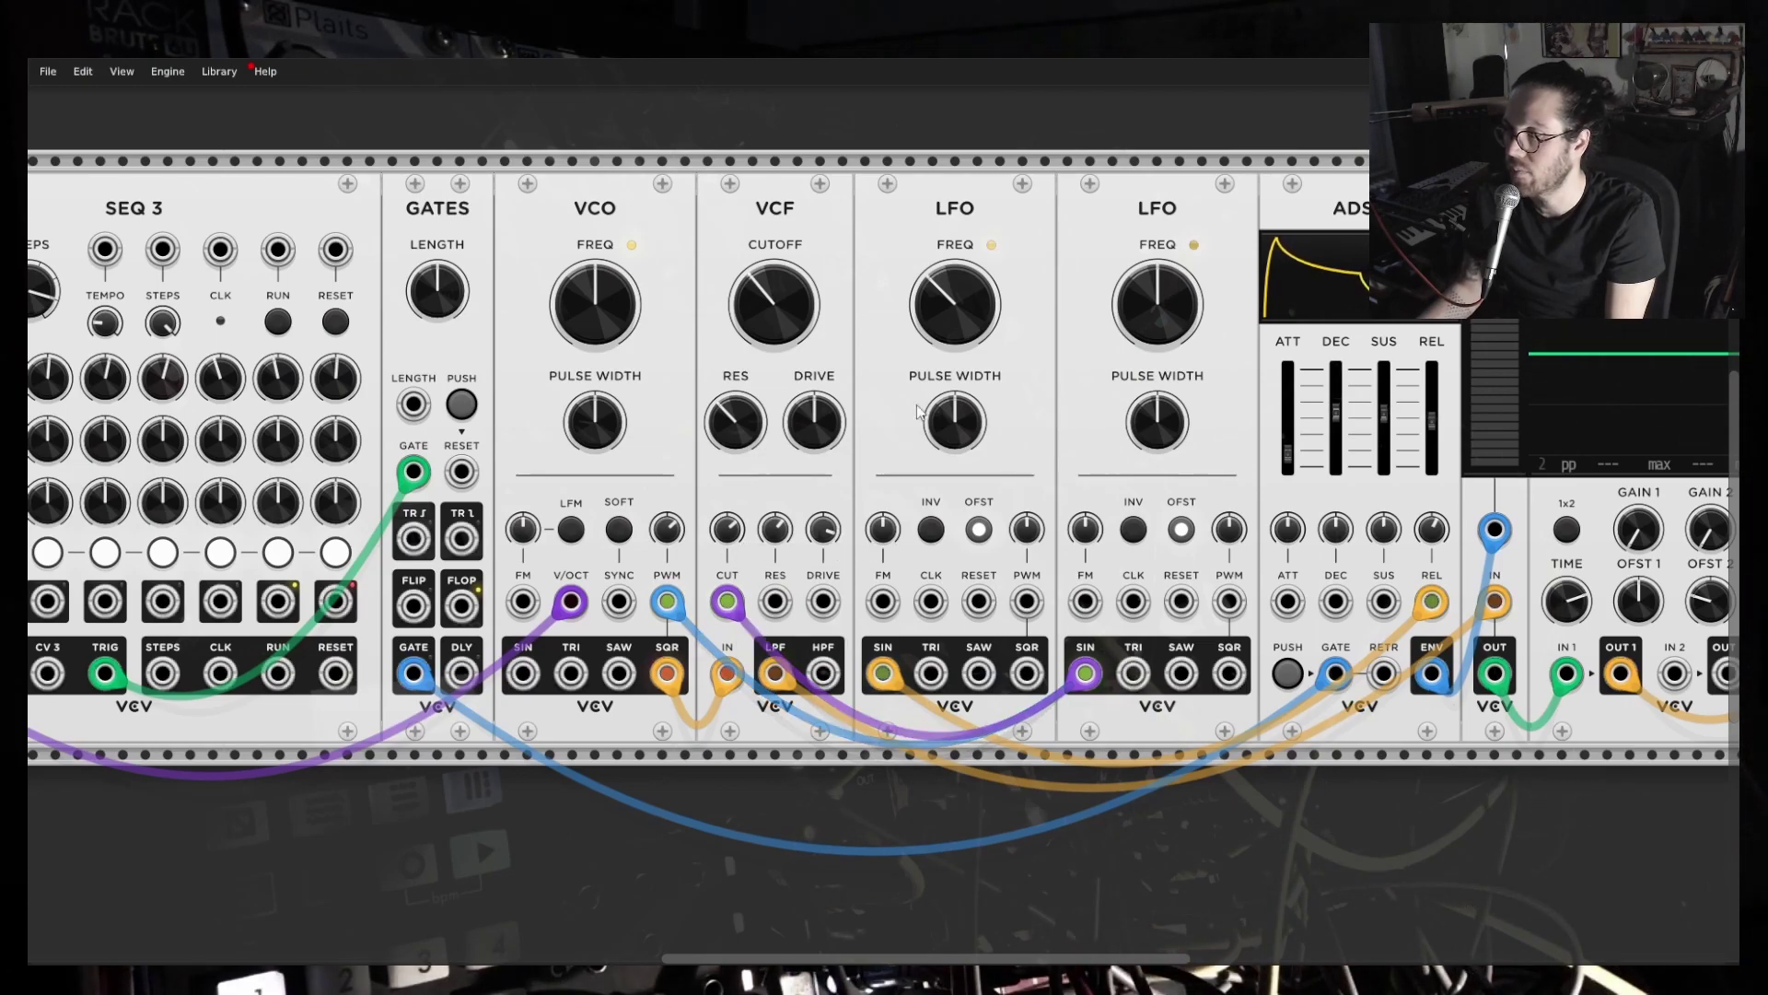
left_click_drag(1158, 304, 1158, 332)
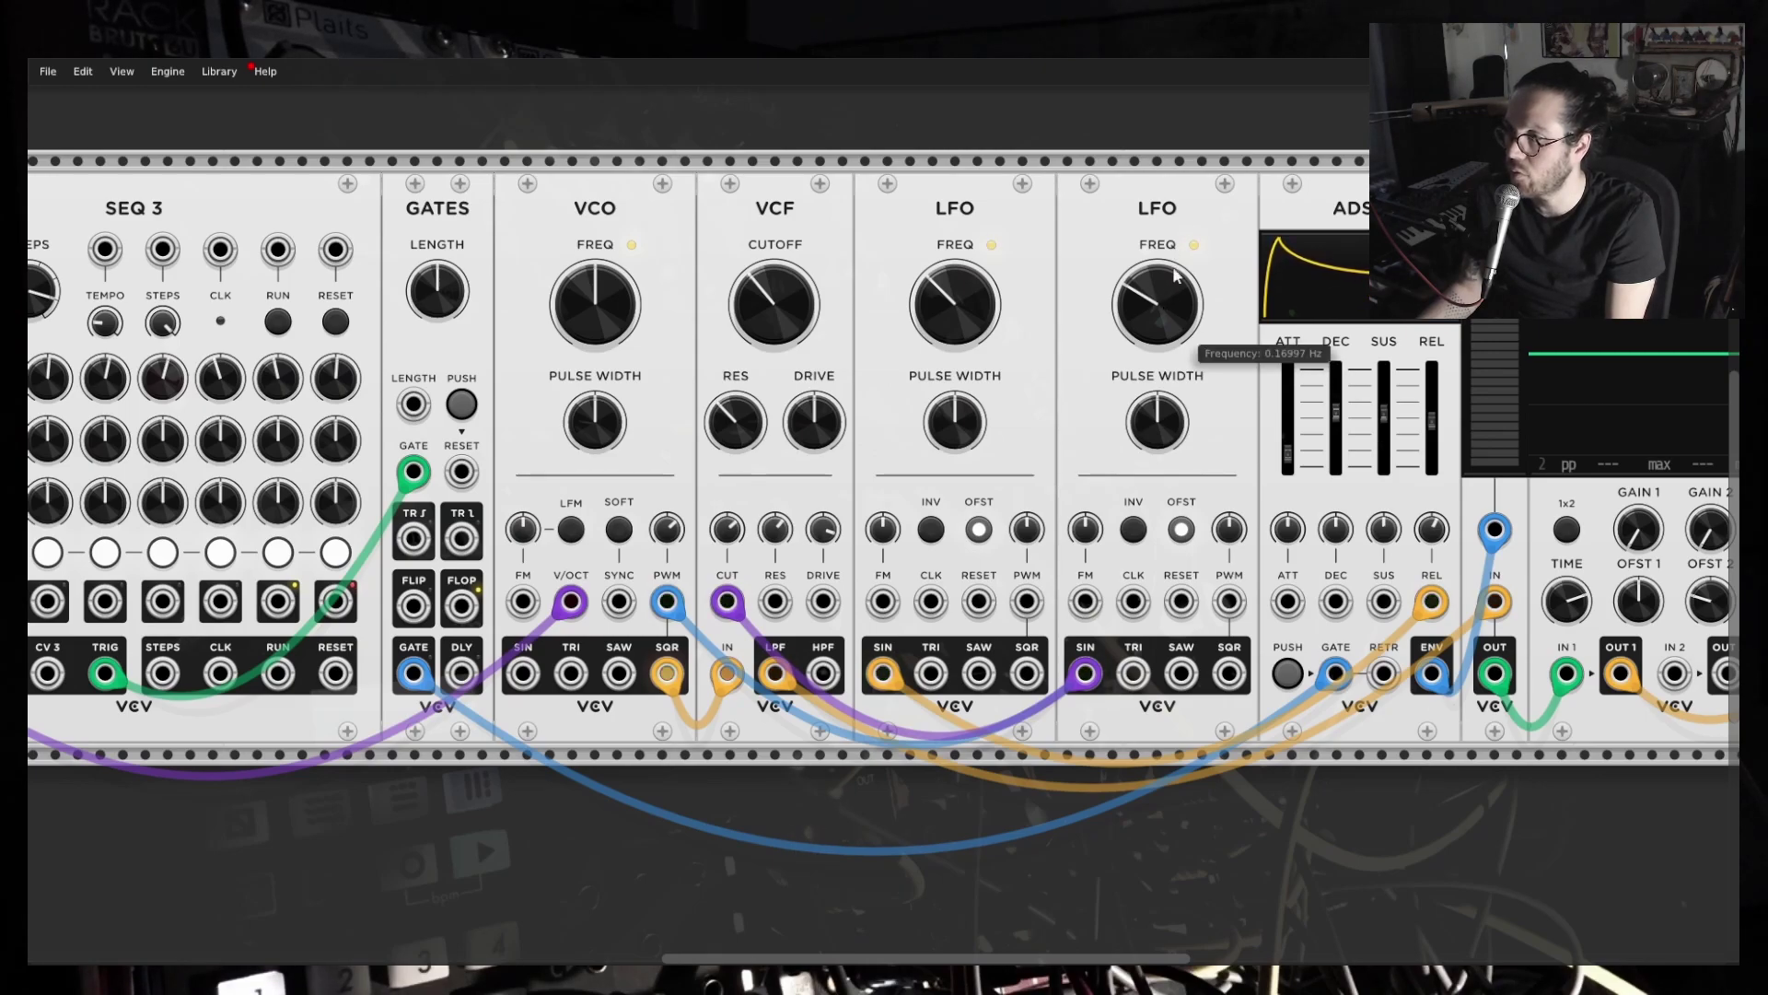
mouse_move(954, 317)
mouse_move(1356, 451)
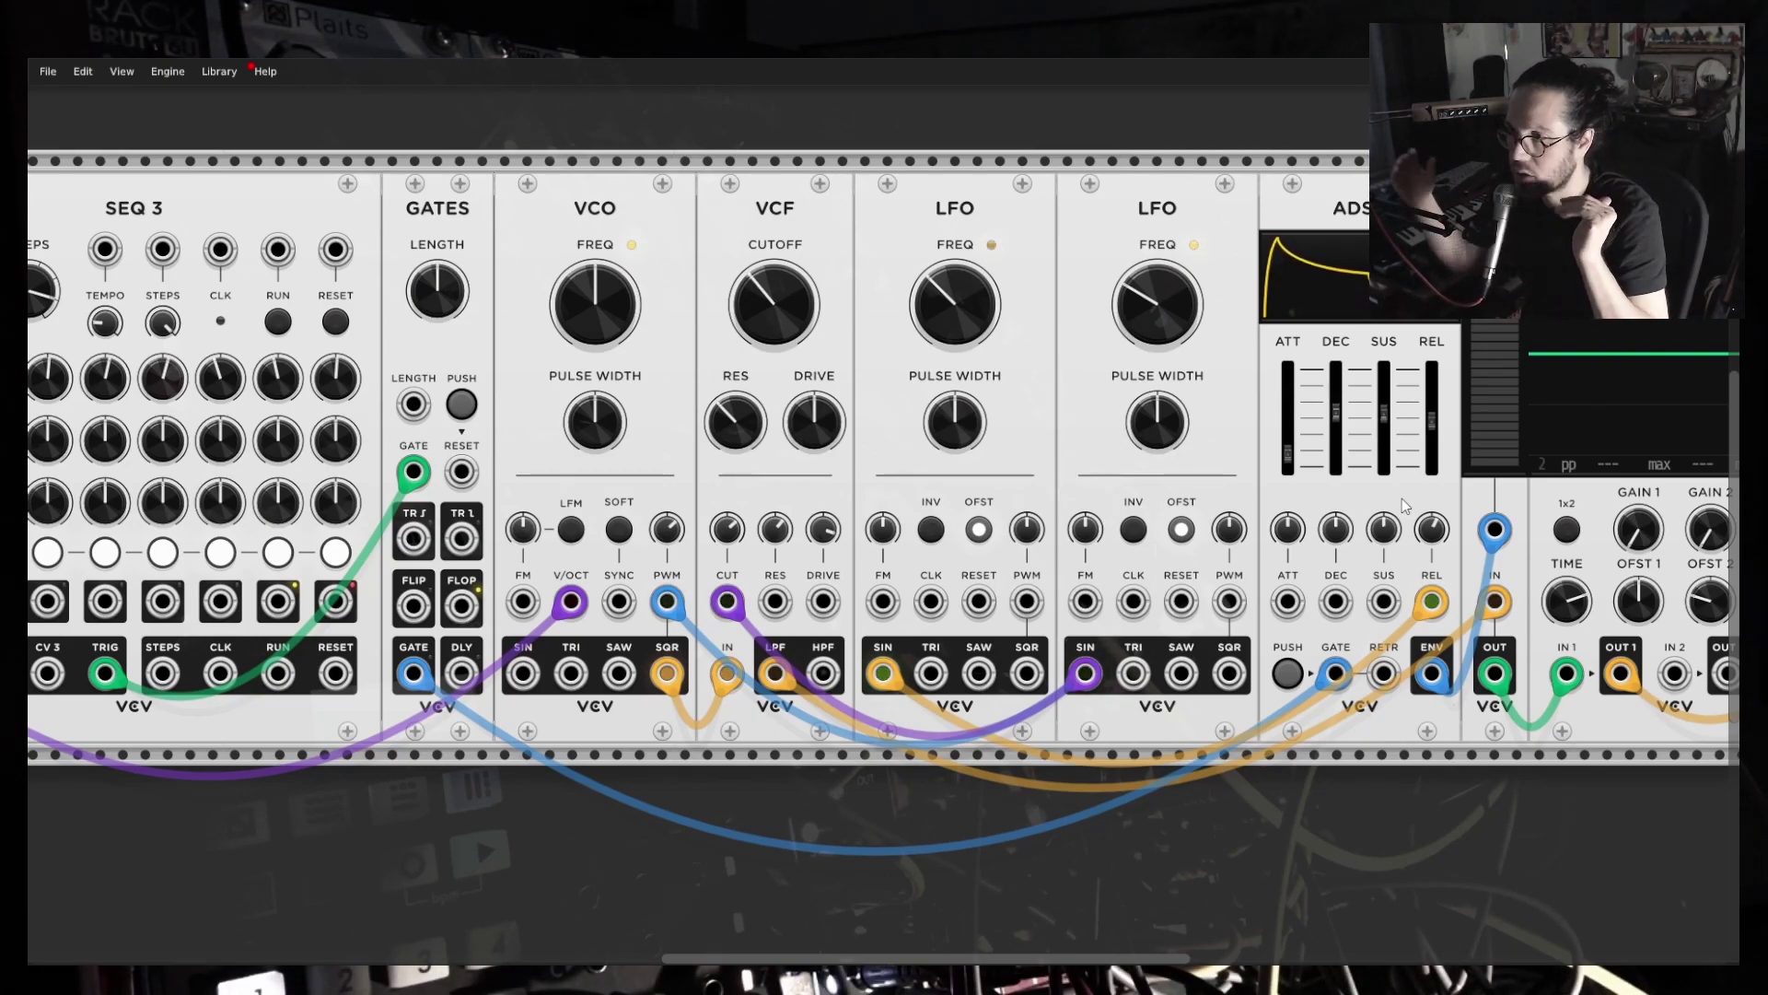
Run the sequencer, patch the first LFO's sine output into the second LFO's FM input, and adjust its FM amount.
left_click(287, 331)
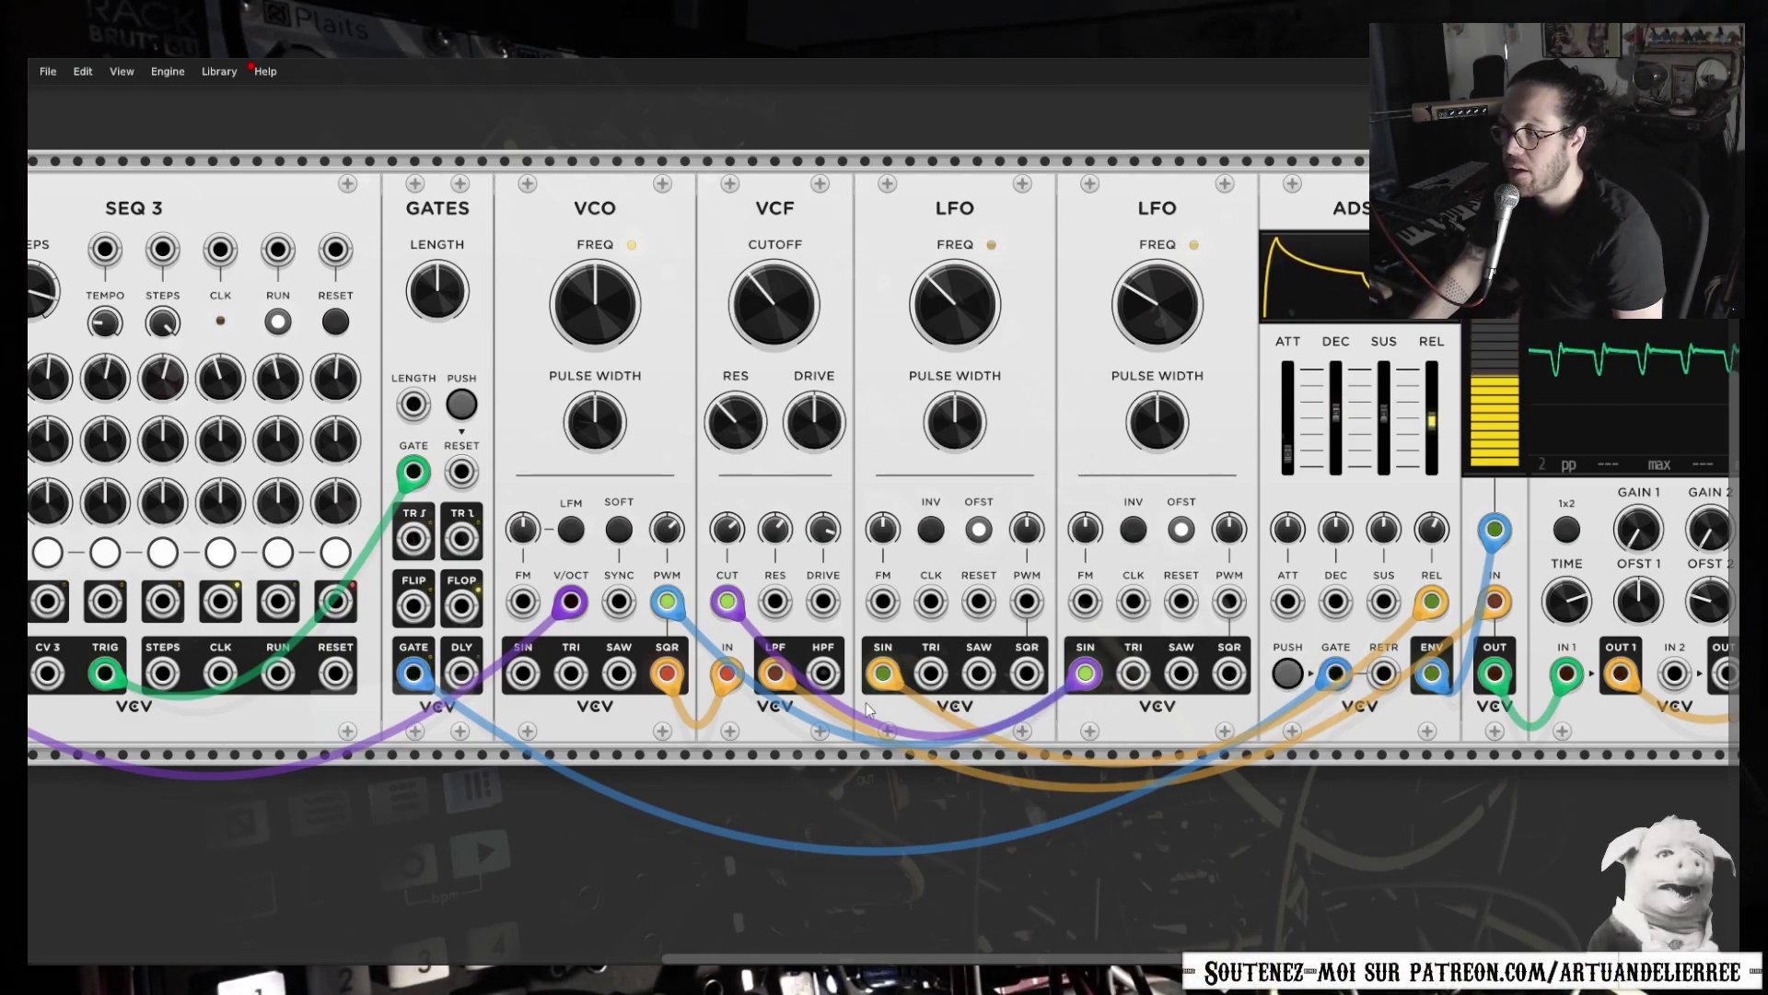
left_click_drag(886, 677, 1086, 602)
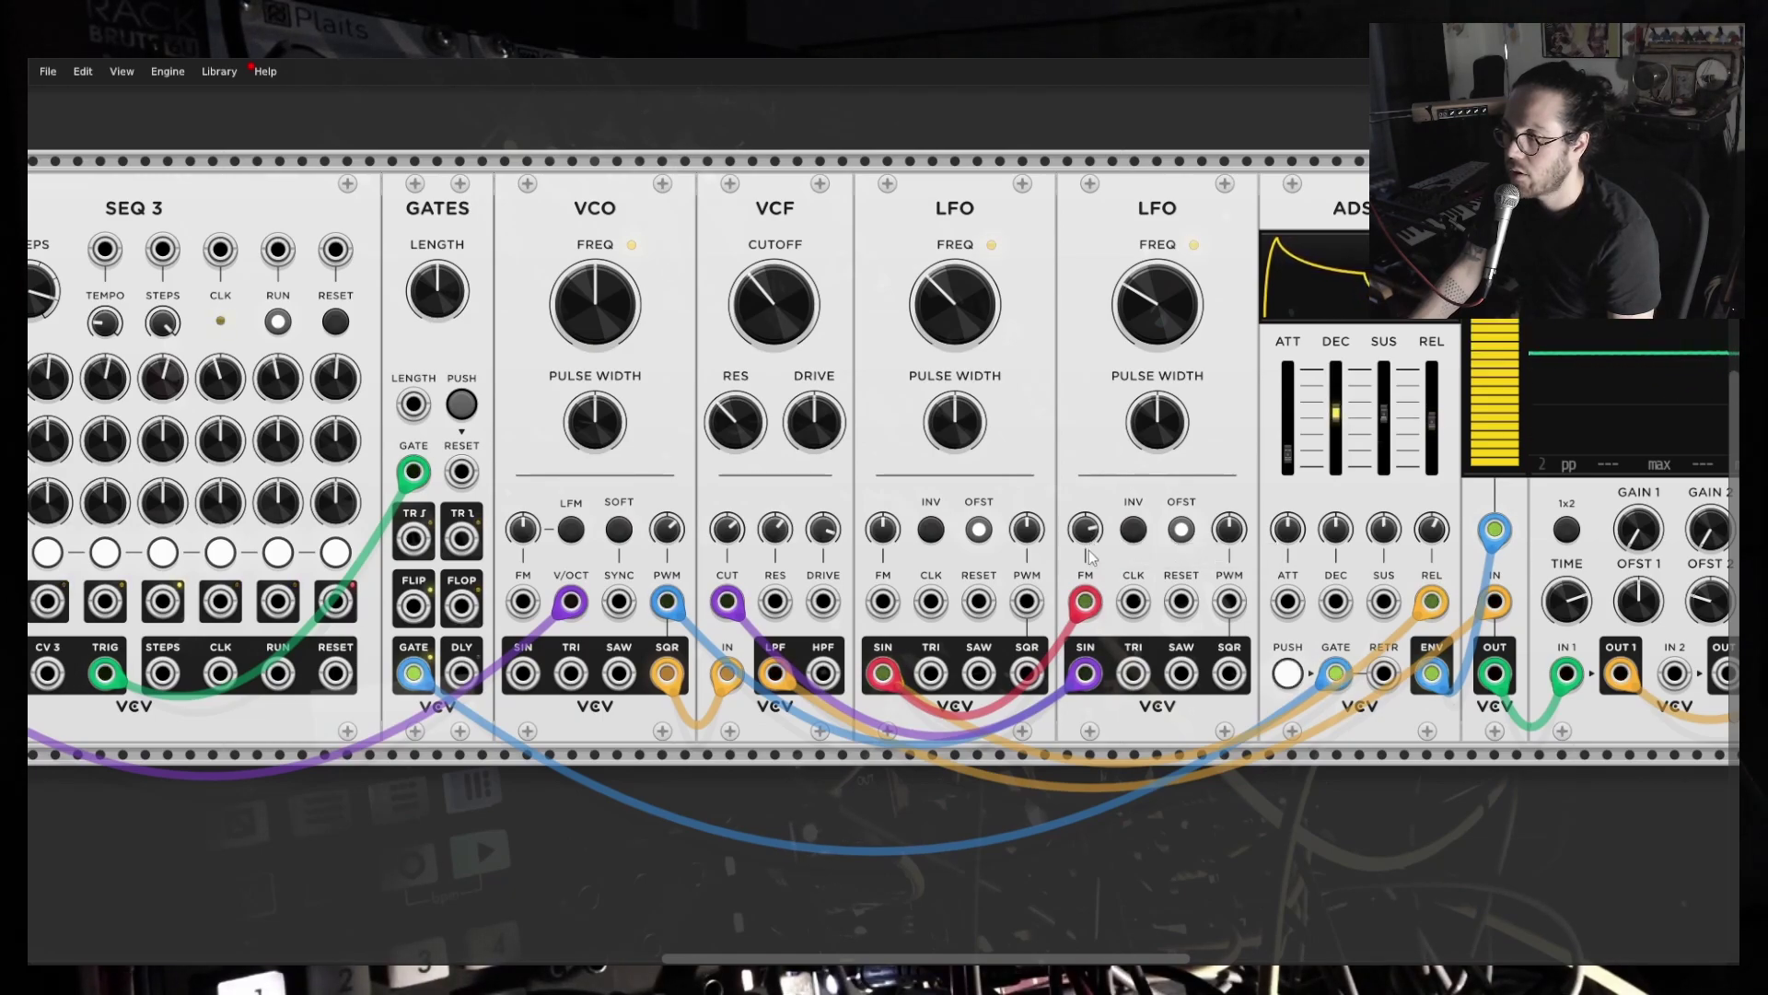
left_click_drag(1087, 531, 1087, 537)
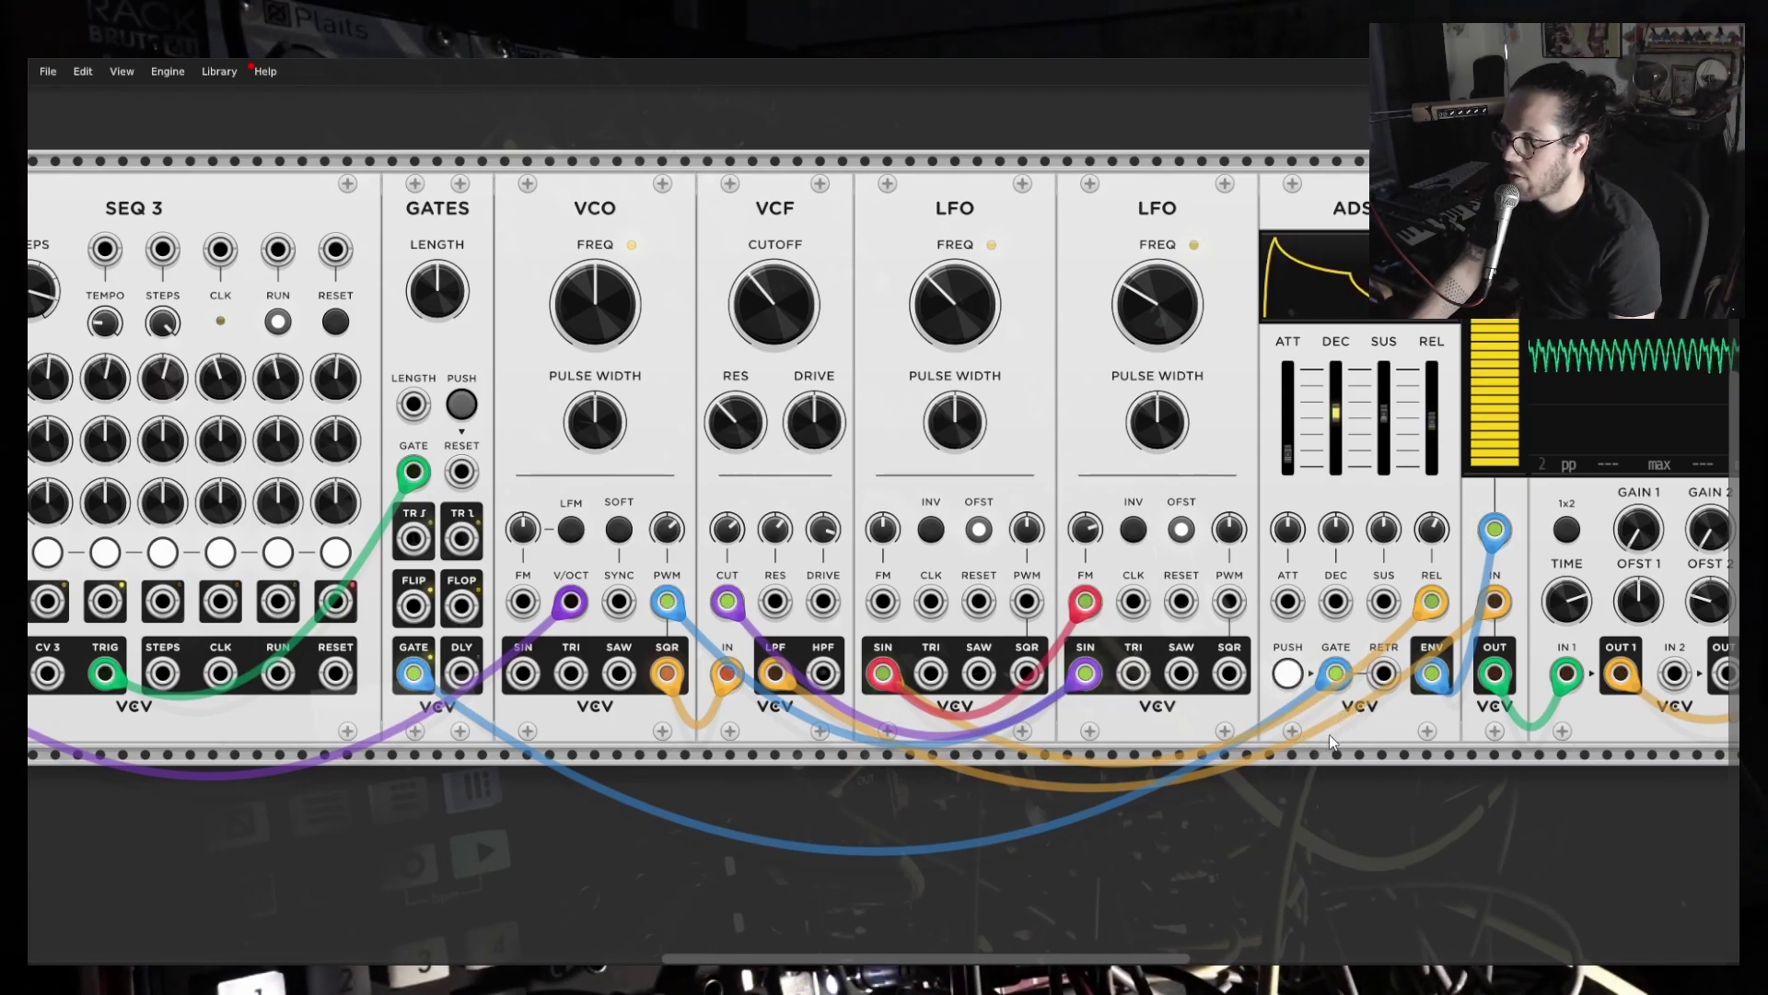
Patch the second LFO's sine output into the Scope's second input, set offset 2 to about -4.9 V, and lengthen the displayed time.
left_click_drag(1674, 673, 1086, 677)
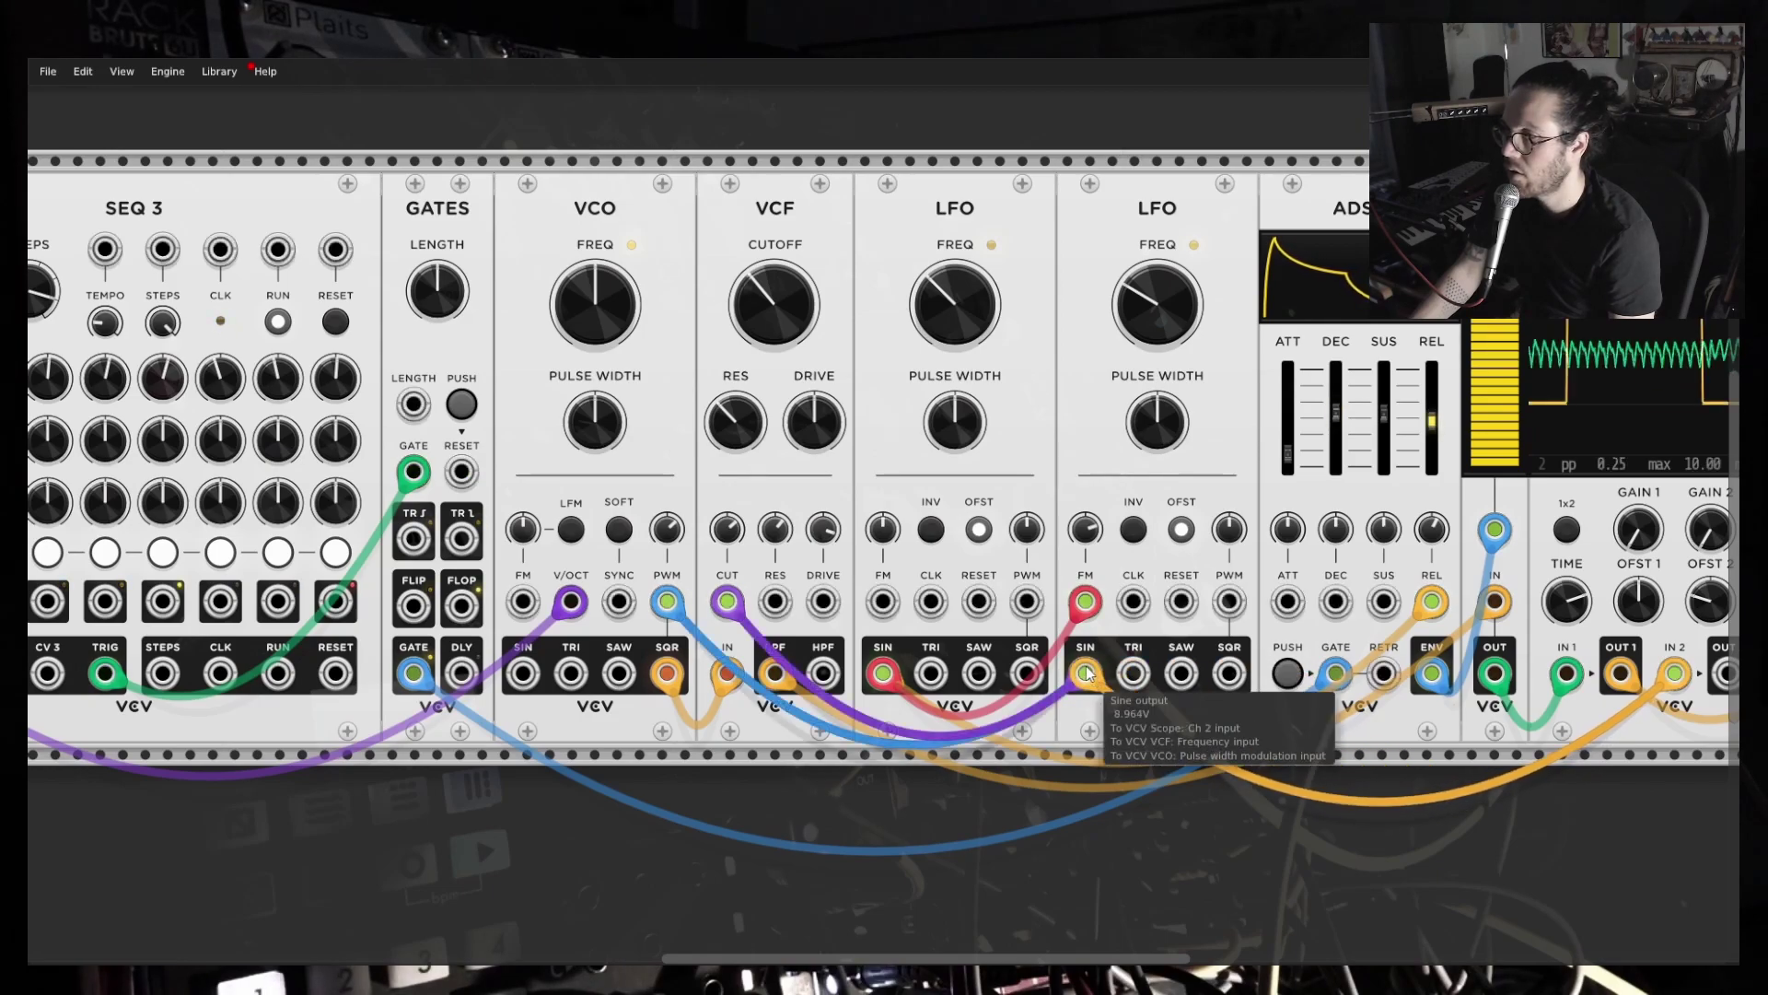
left_click_drag(1185, 959, 1360, 959)
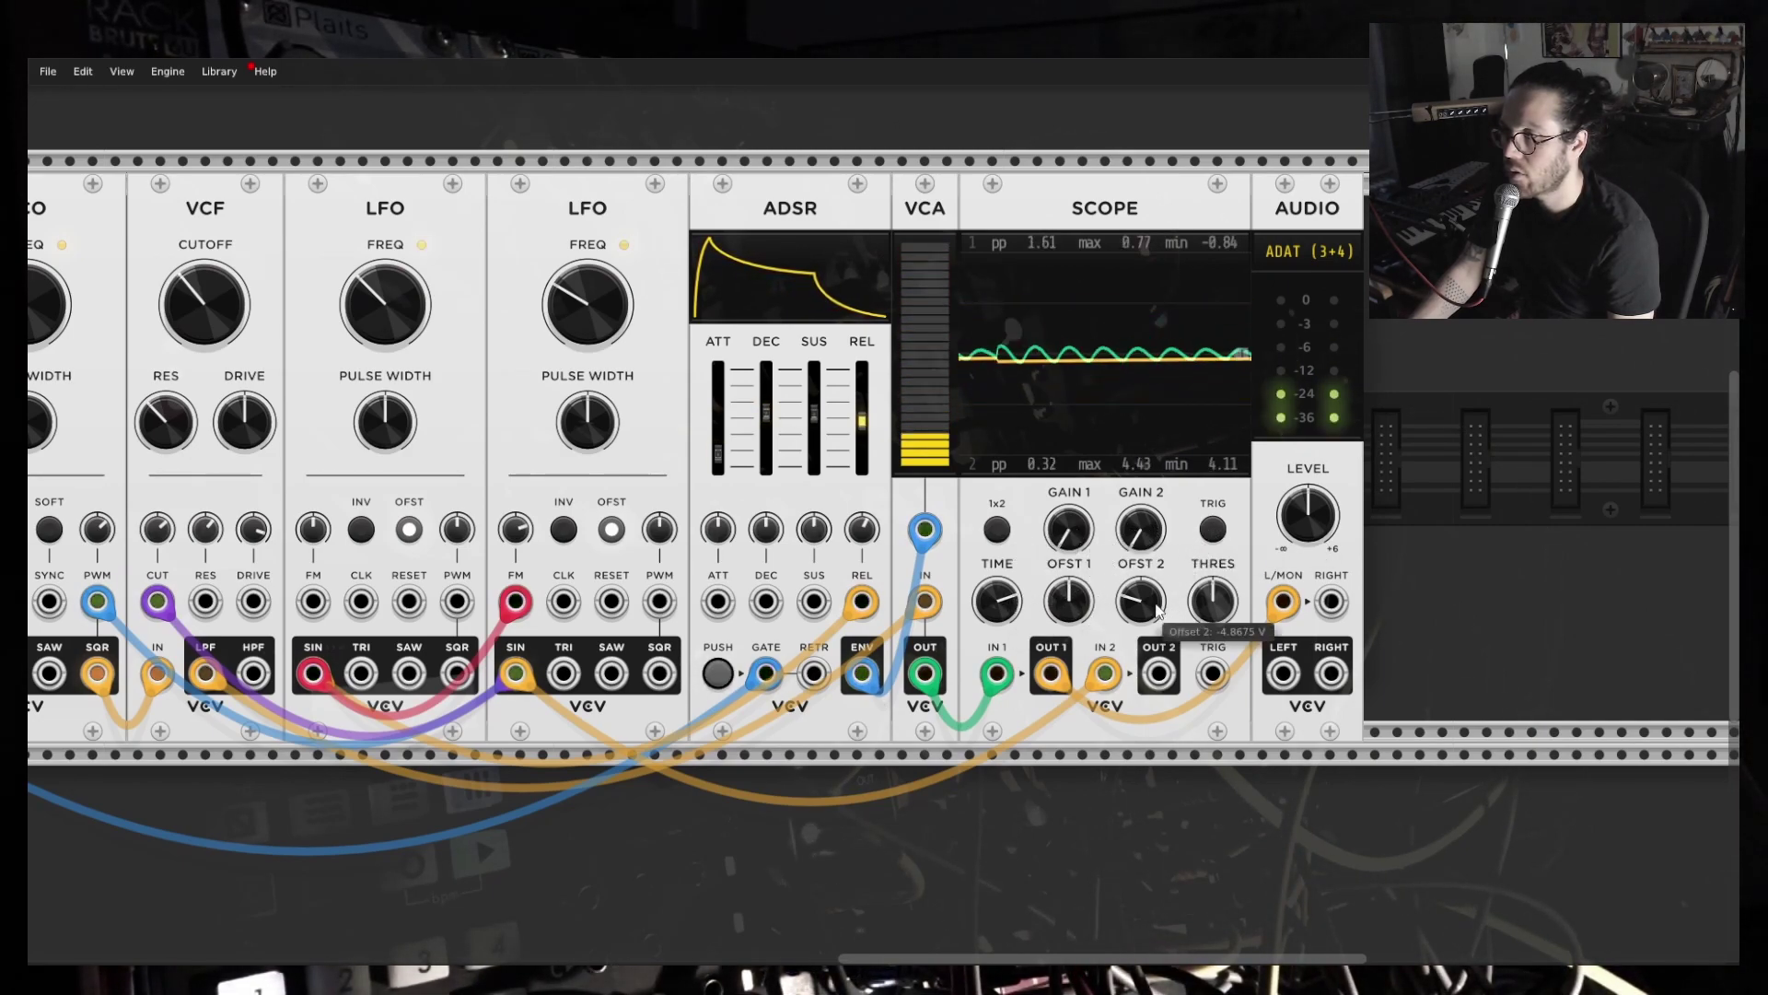
mouse_move(998, 601)
left_mouse_down()
mouse_move(998, 485)
mouse_move(997, 798)
left_mouse_up()
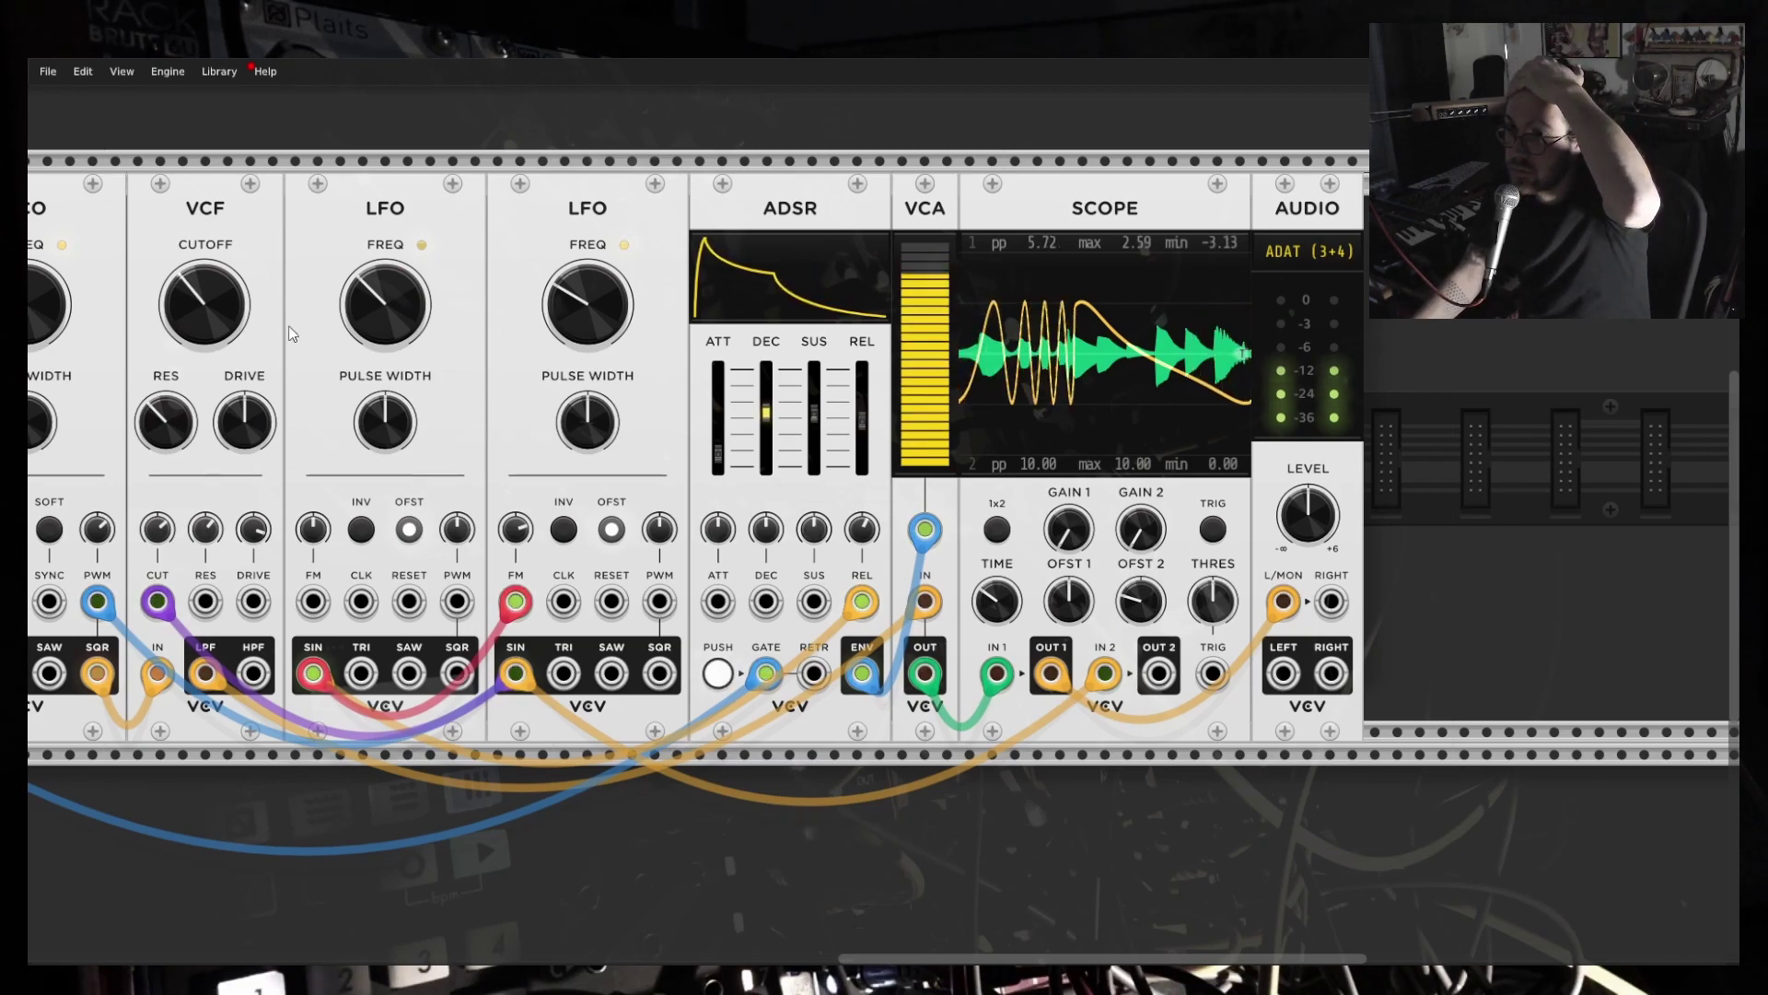
Patch the second LFO's sine output into the VCF resonance input, lower the resonance, and raise the filter cutoff.
mouse_move(189, 420)
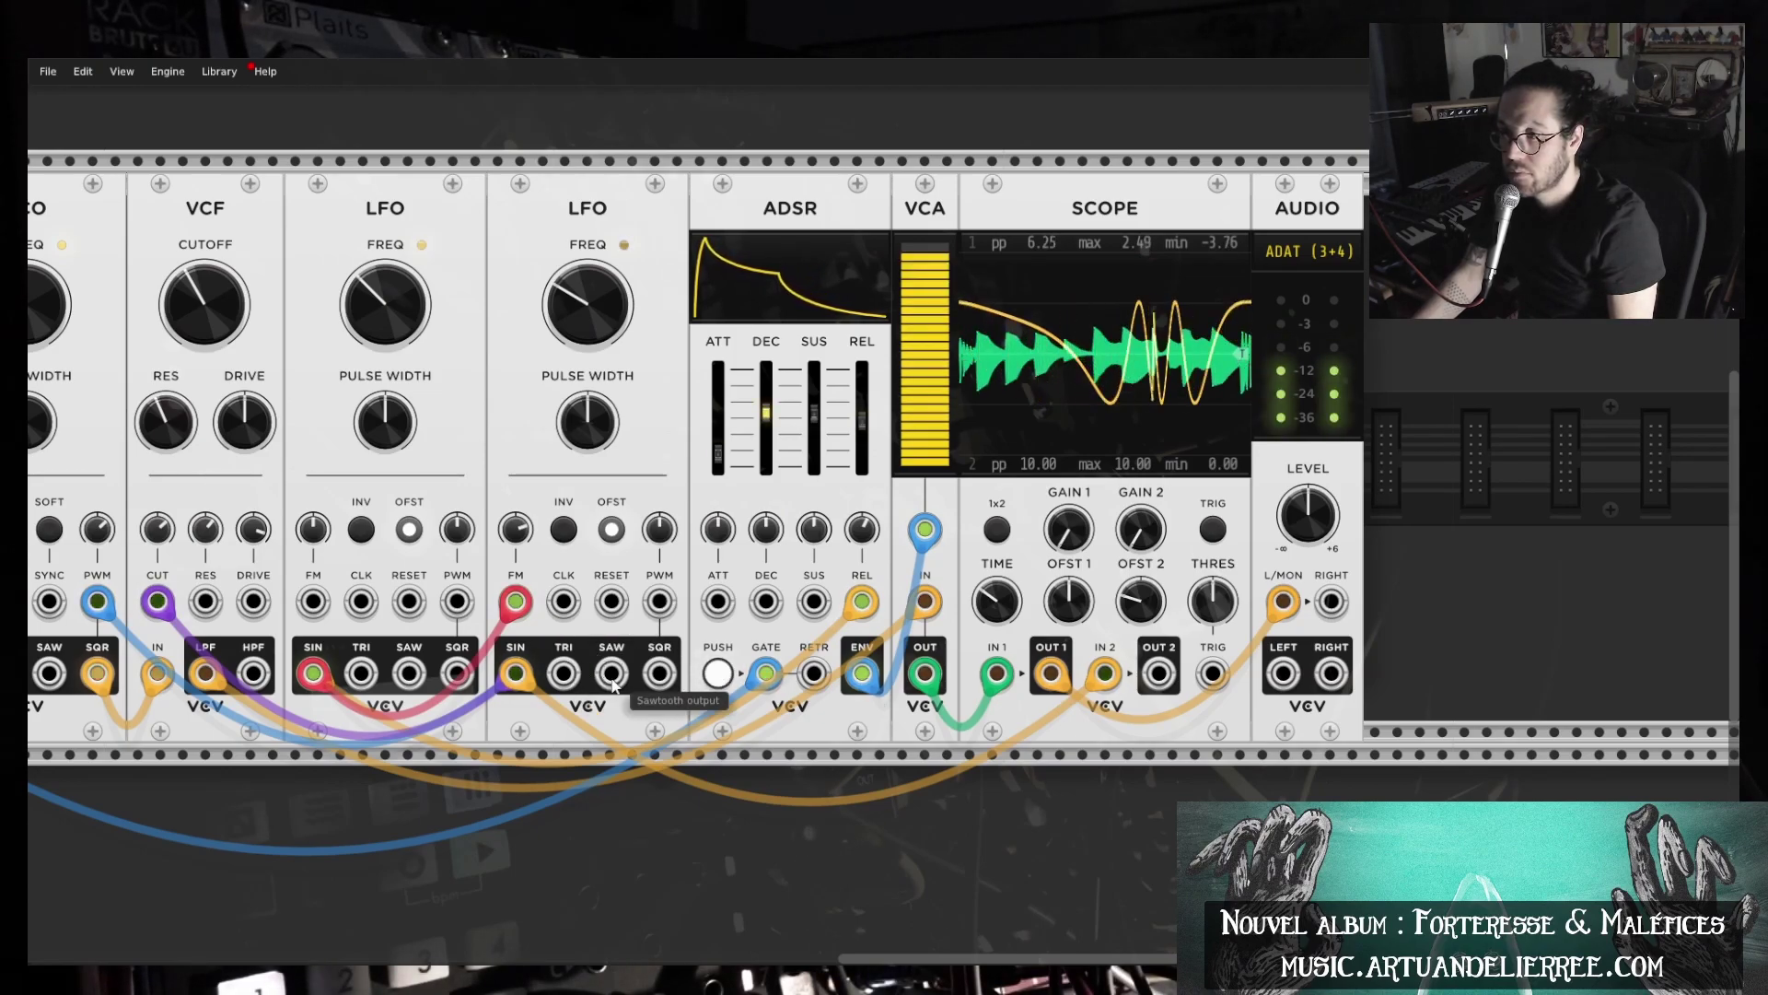
left_click_drag(515, 673, 205, 601)
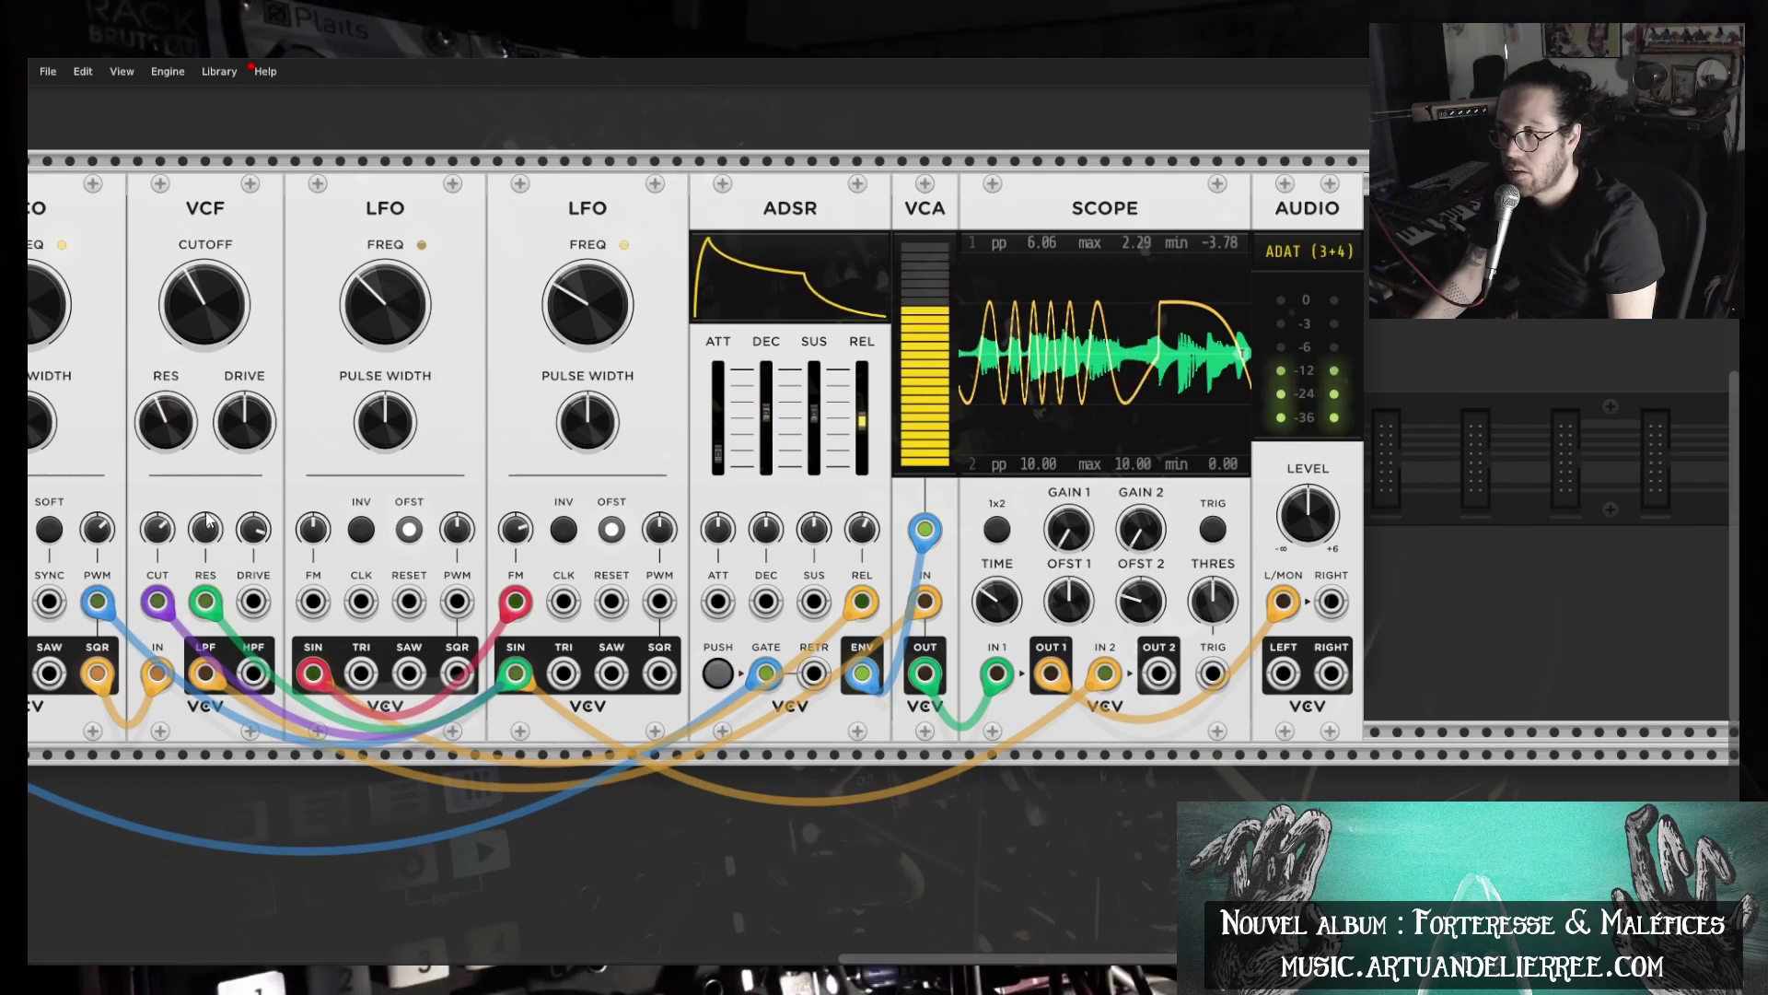
left_click_drag(197, 450, 198, 460)
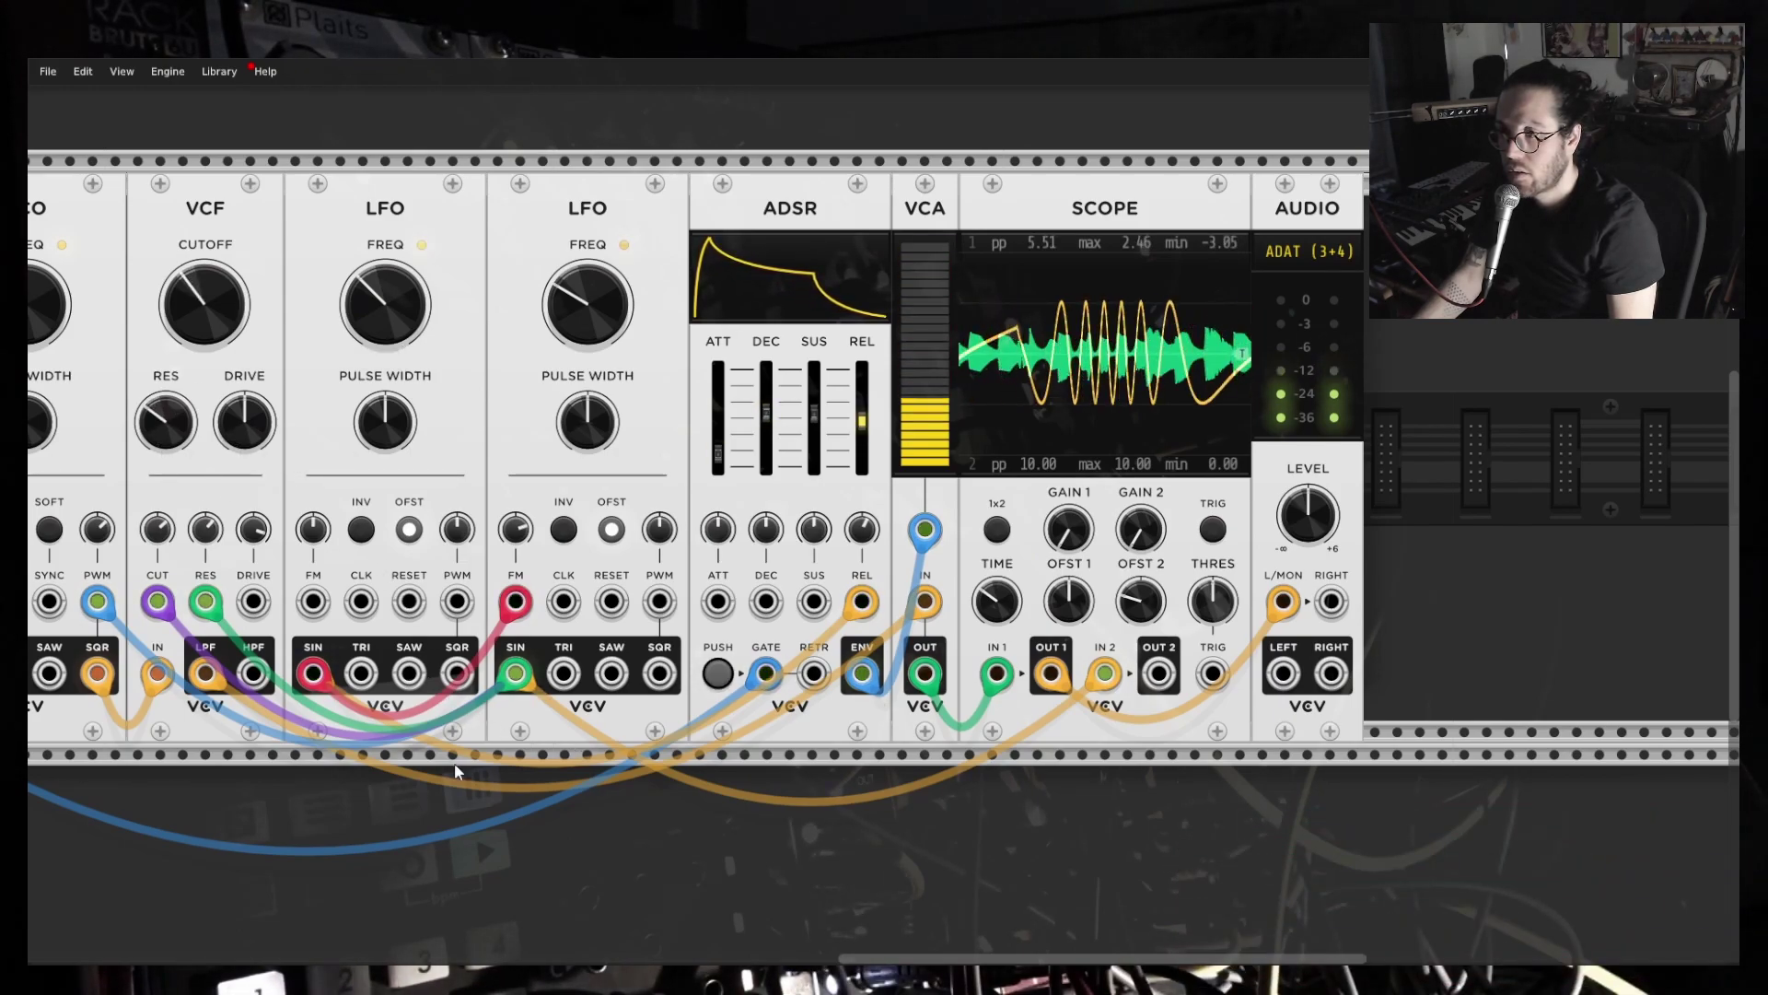
left_click_drag(299, 809, 562, 838)
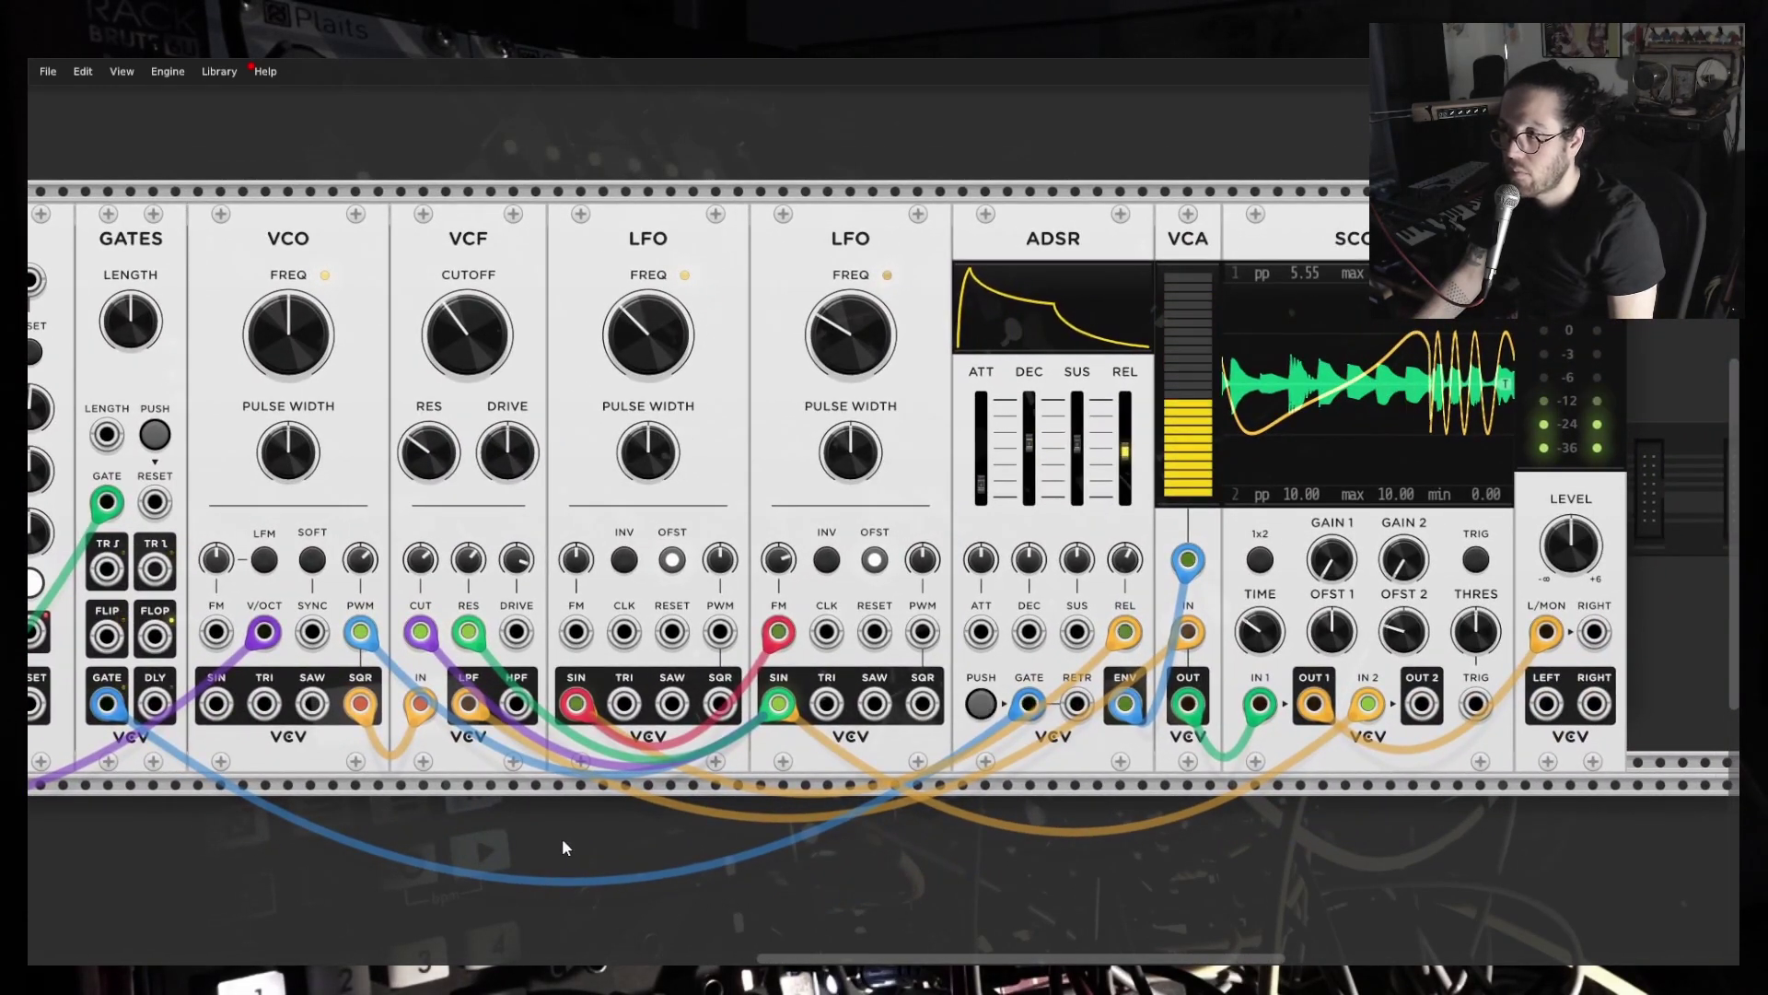
mouse_move(632, 453)
left_click_drag(481, 350, 480, 340)
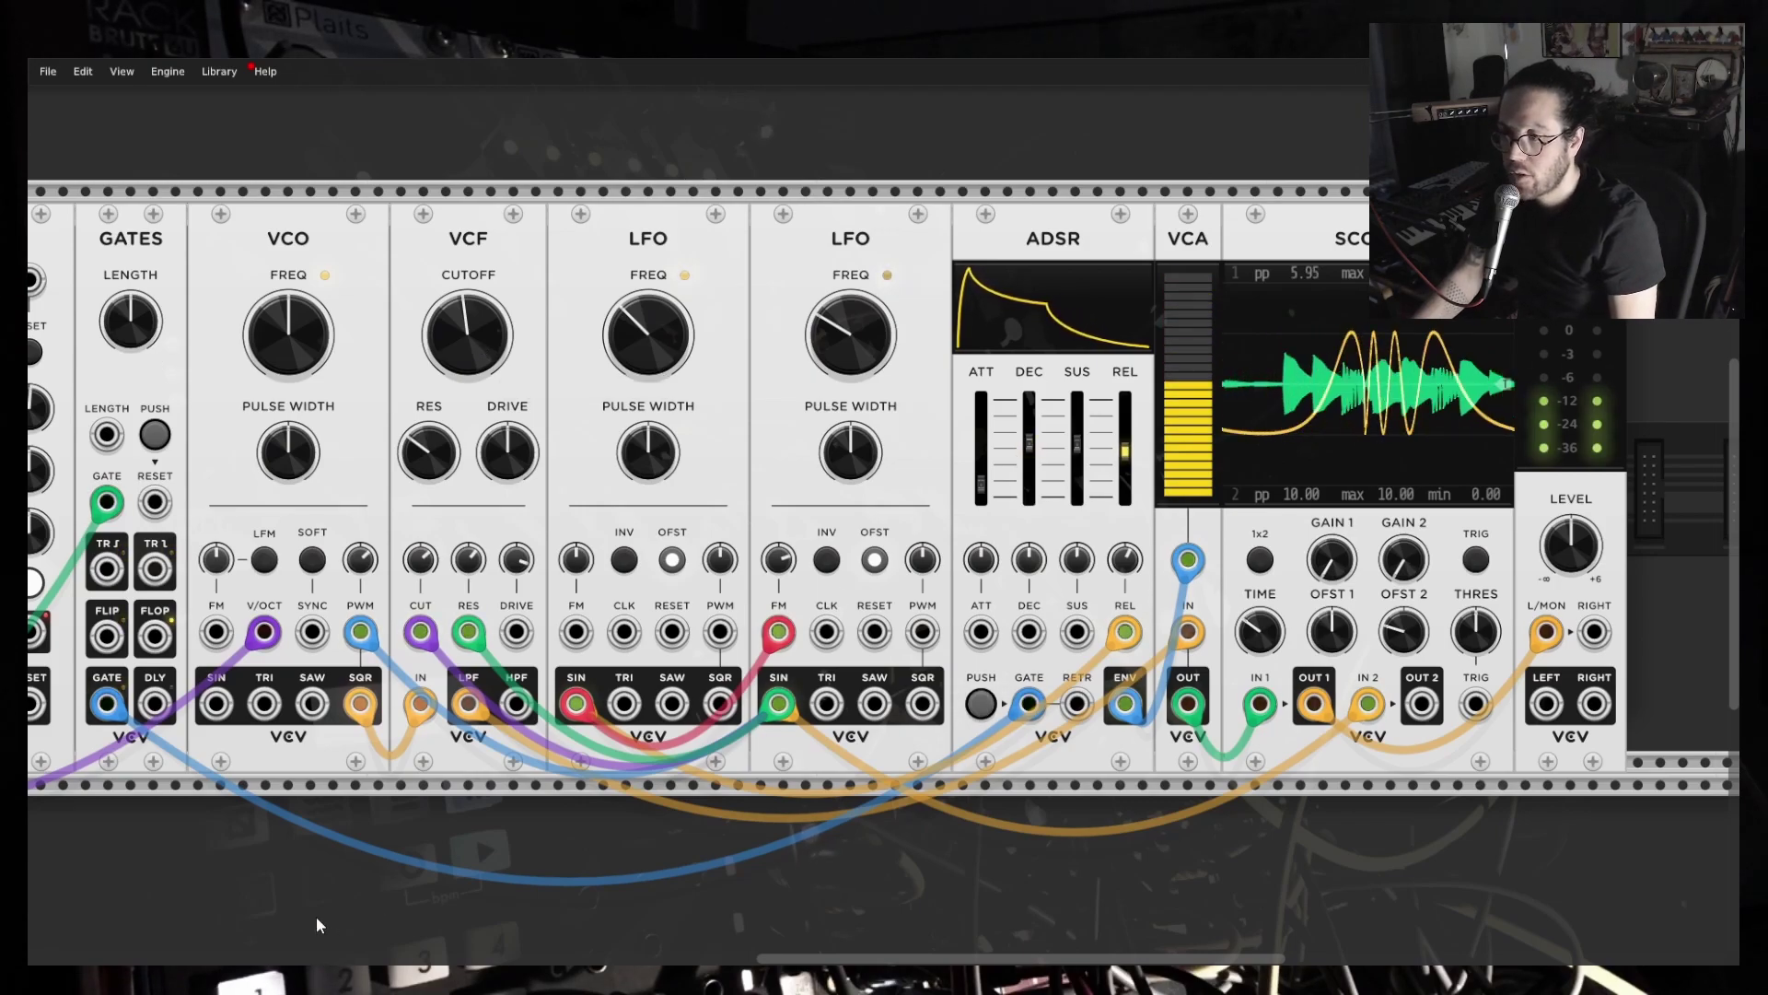
Stop the sequencer and add a QNT quantizer module, found by searching the module browser for "quanti".
scroll(529, 876, "left", 10)
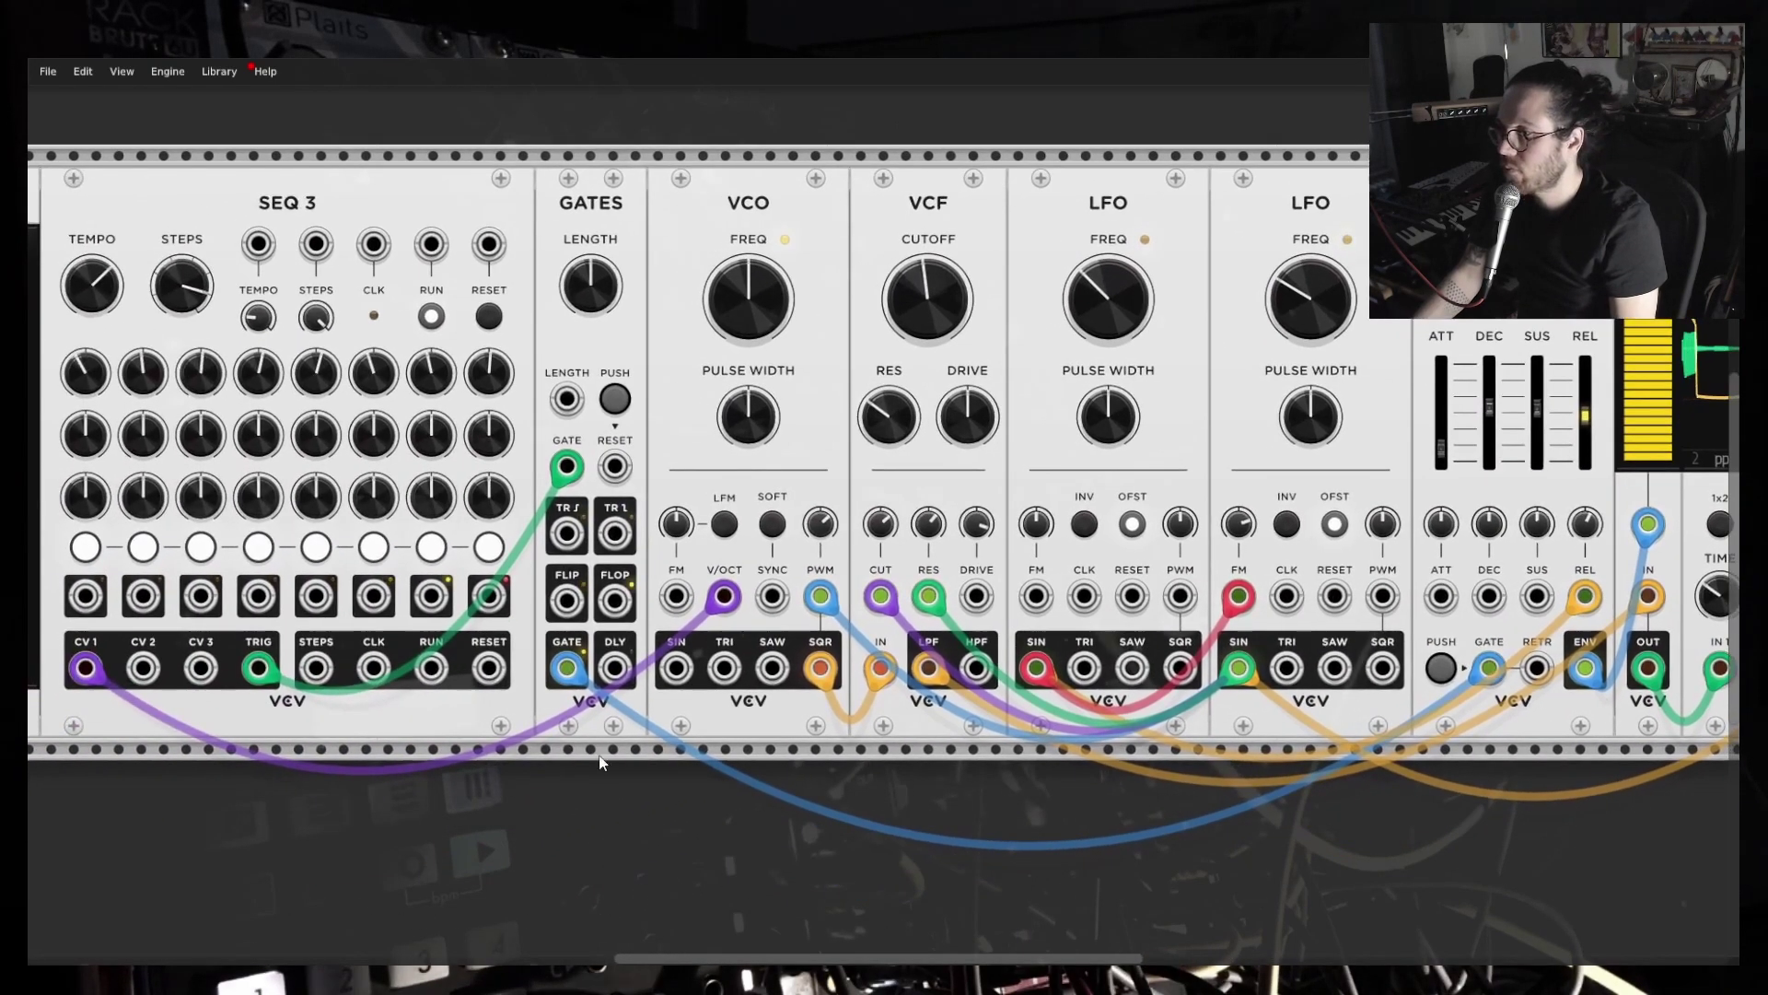
left_click(431, 317)
scroll(610, 882, "left", 6)
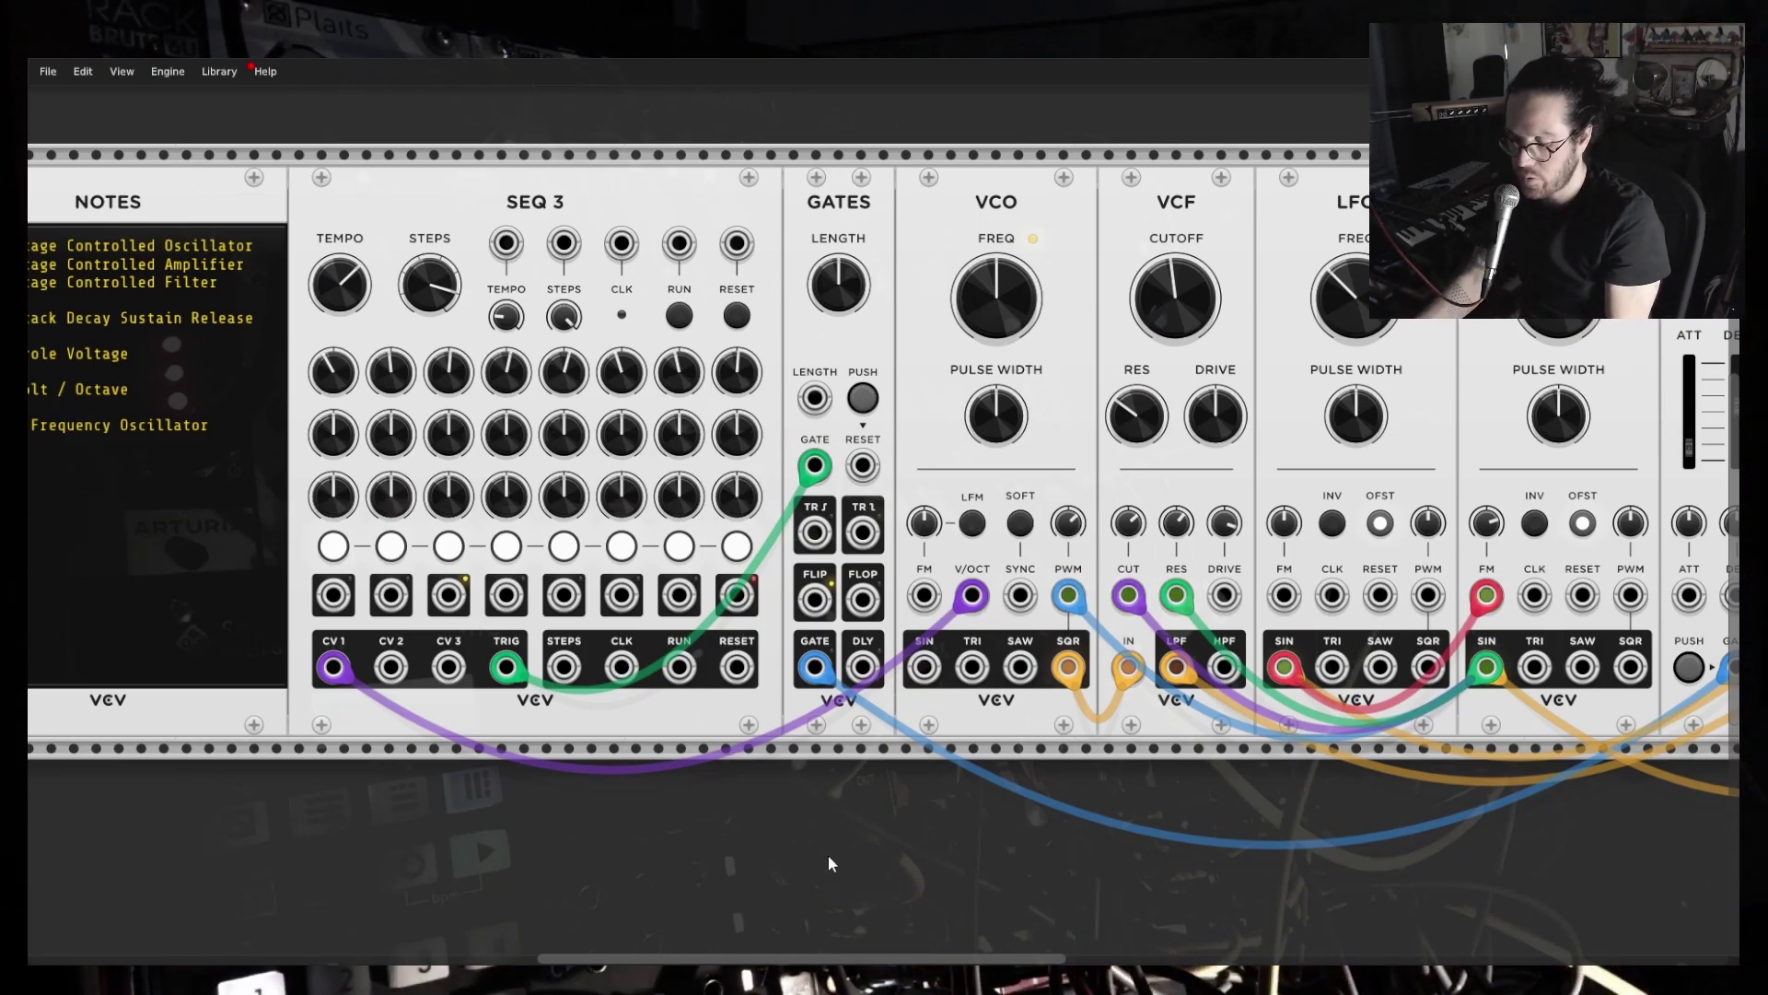
right_click(835, 822)
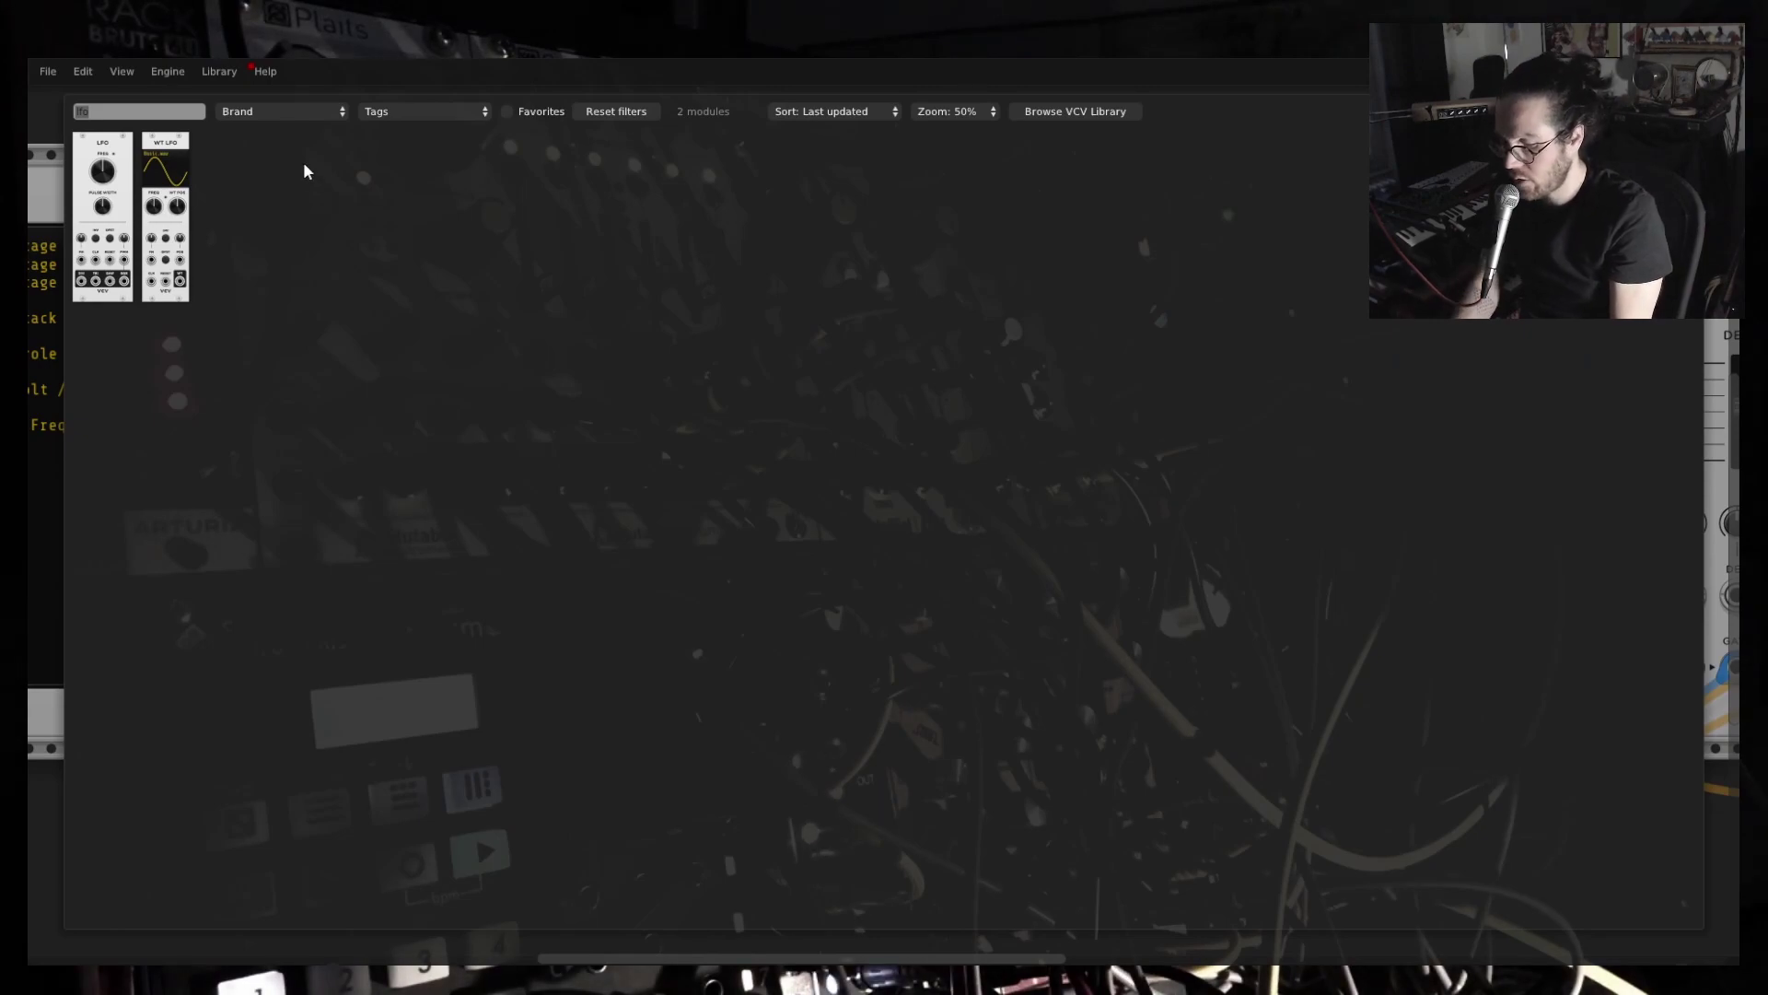
key("BackSpace")
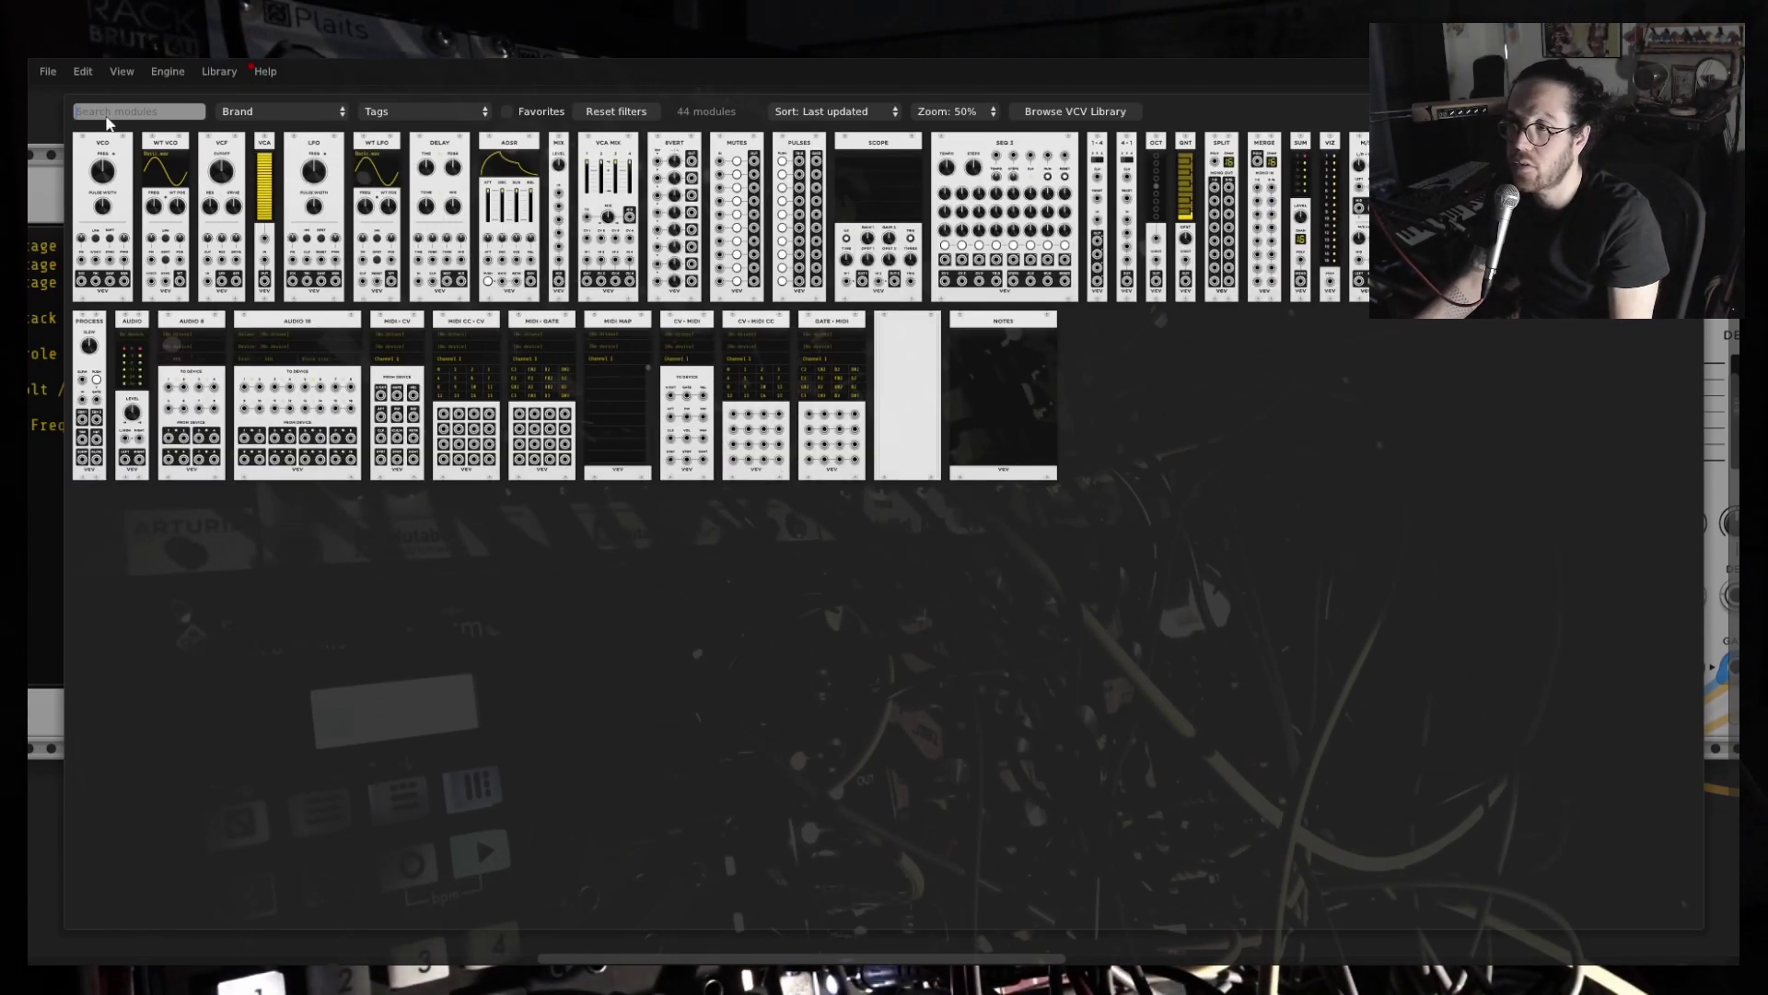
type("quanti")
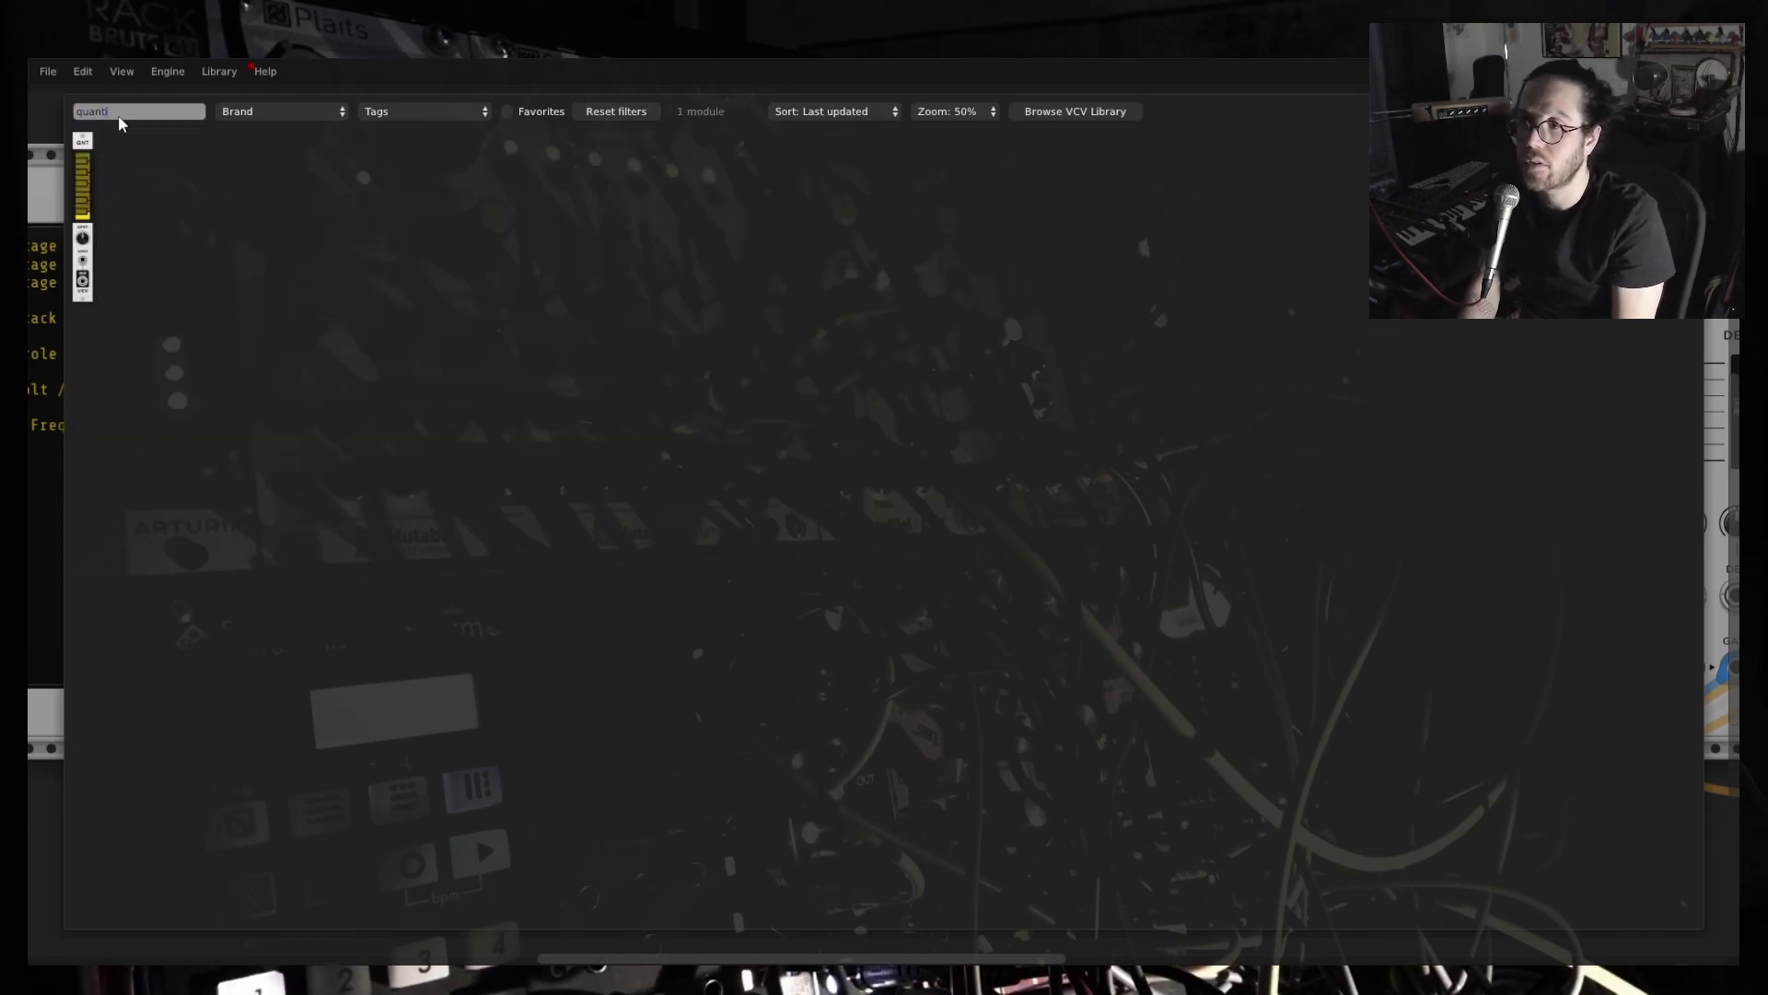
left_click(81, 193)
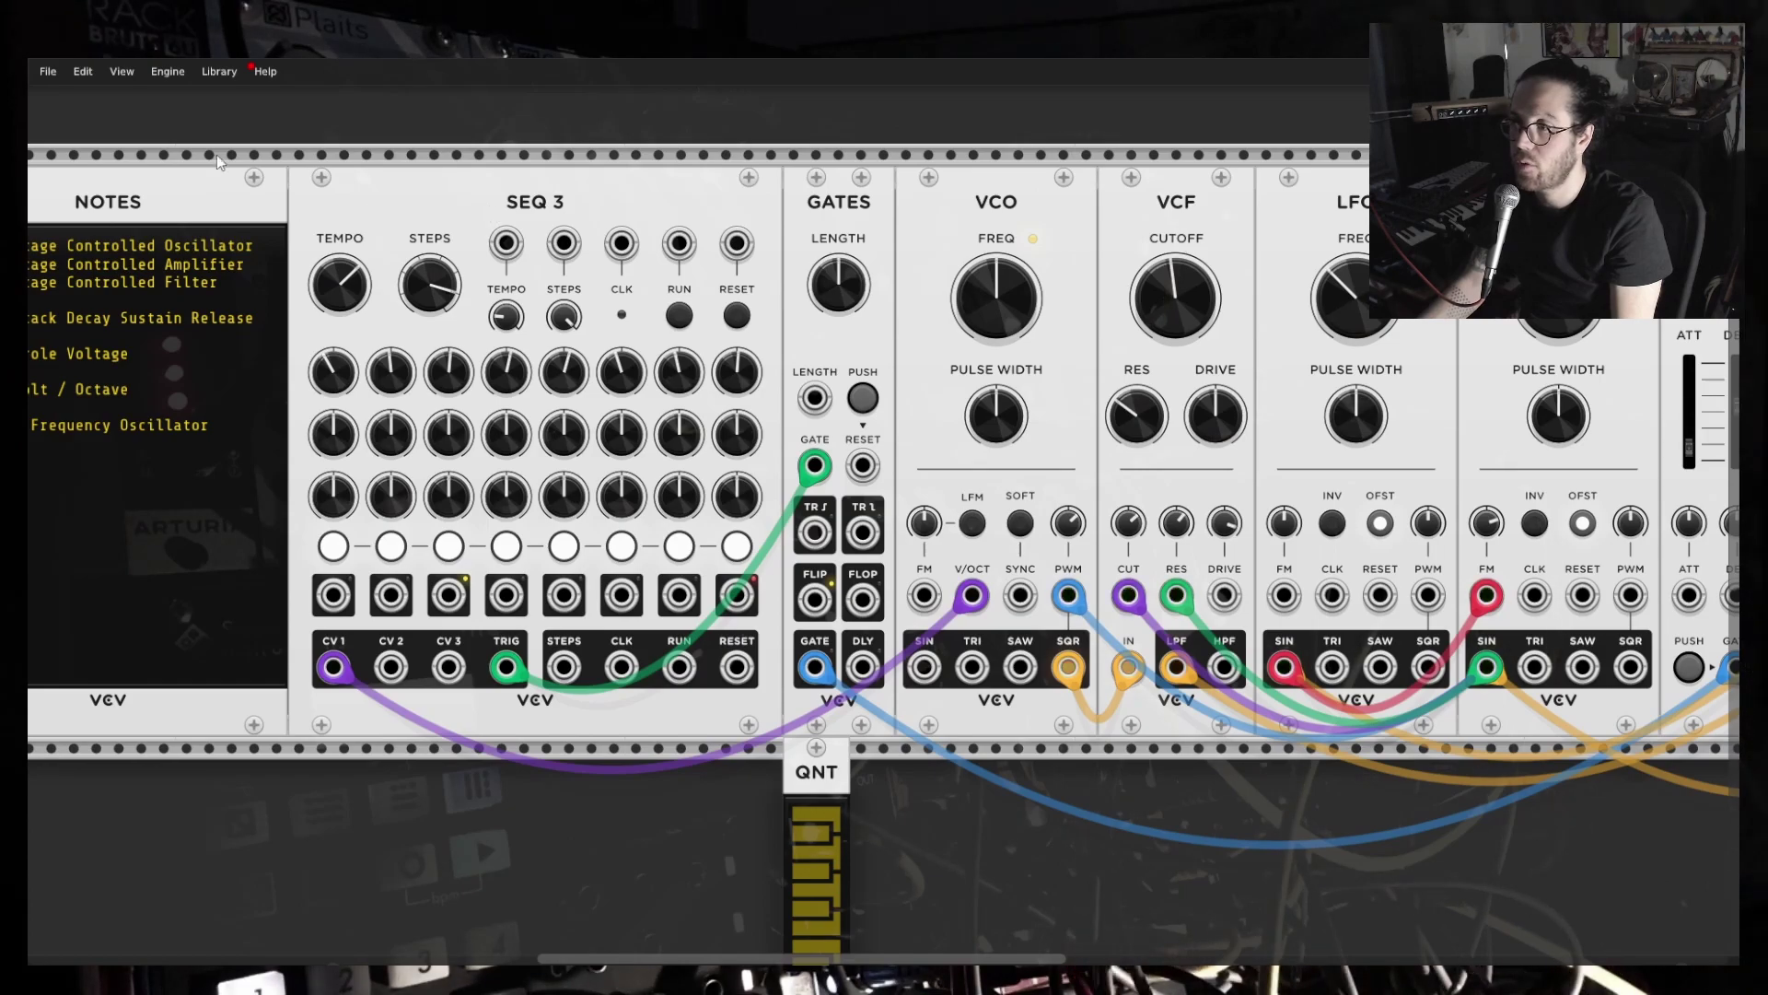
Shift the Notes and SEQ 3 modules aside, place QNT between SEQ 3 and GATES, and close the remaining gap.
left_click_drag(213, 158, 379, 330)
left_click_drag(286, 251, 186, 223)
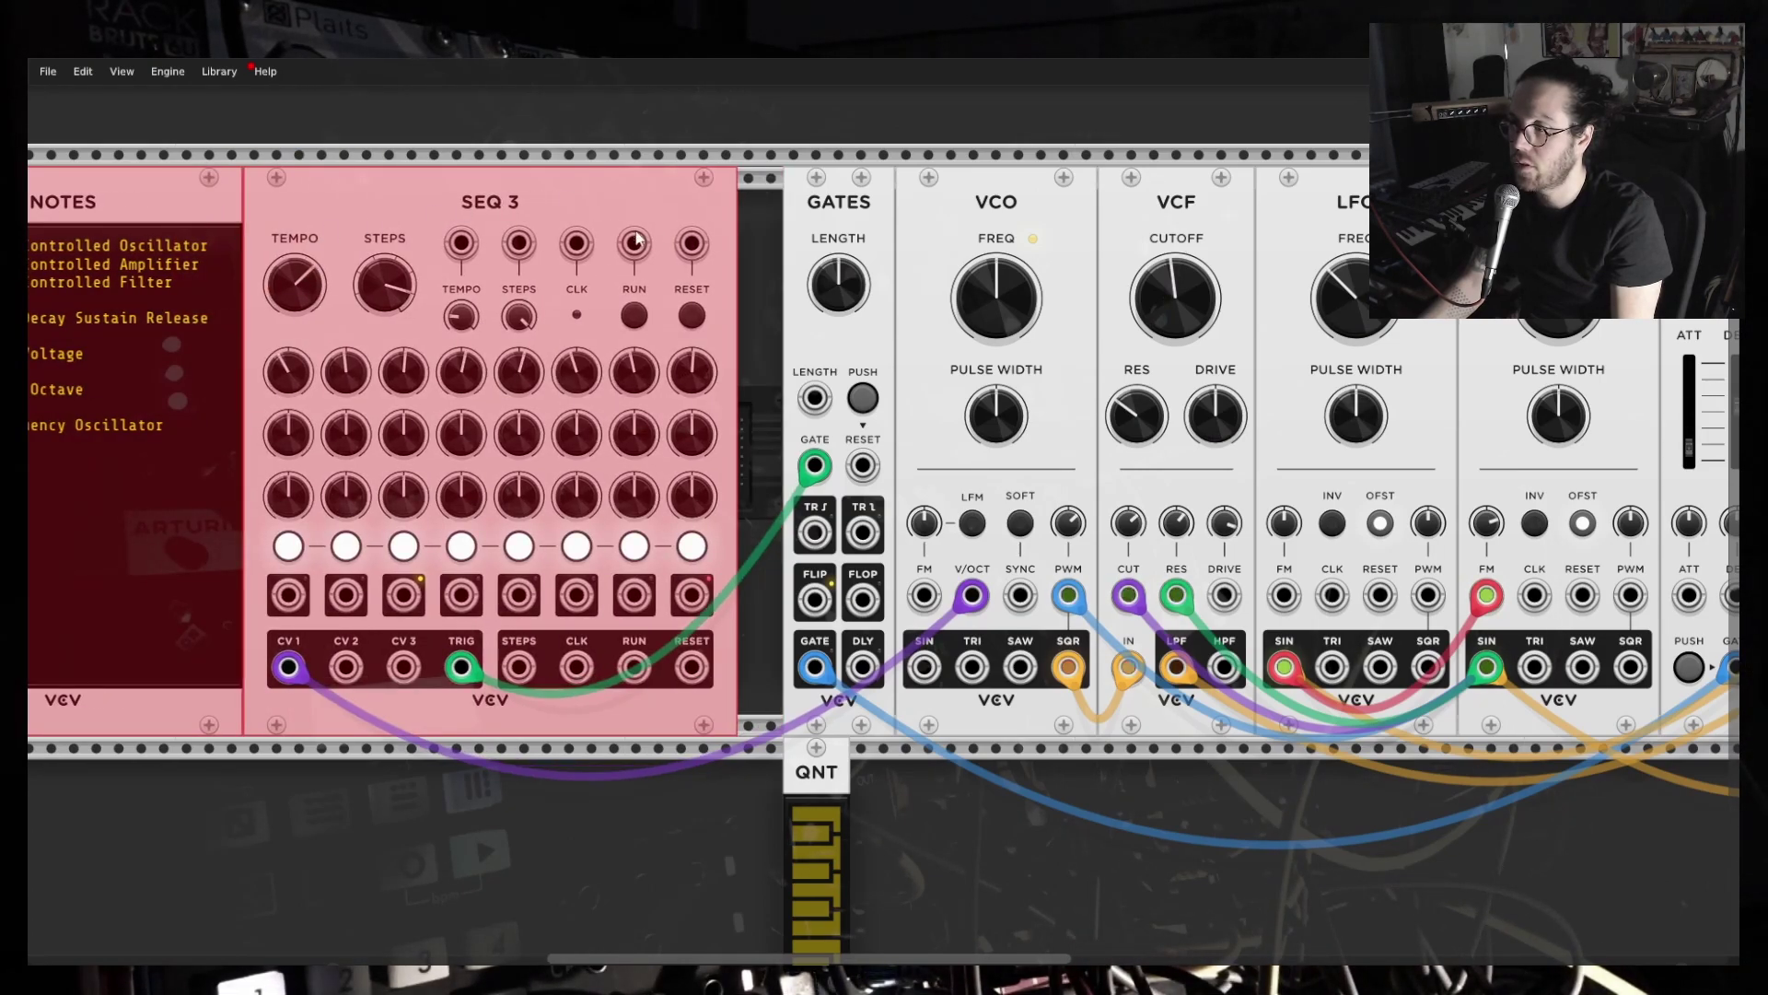
left_click_drag(445, 186, 378, 189)
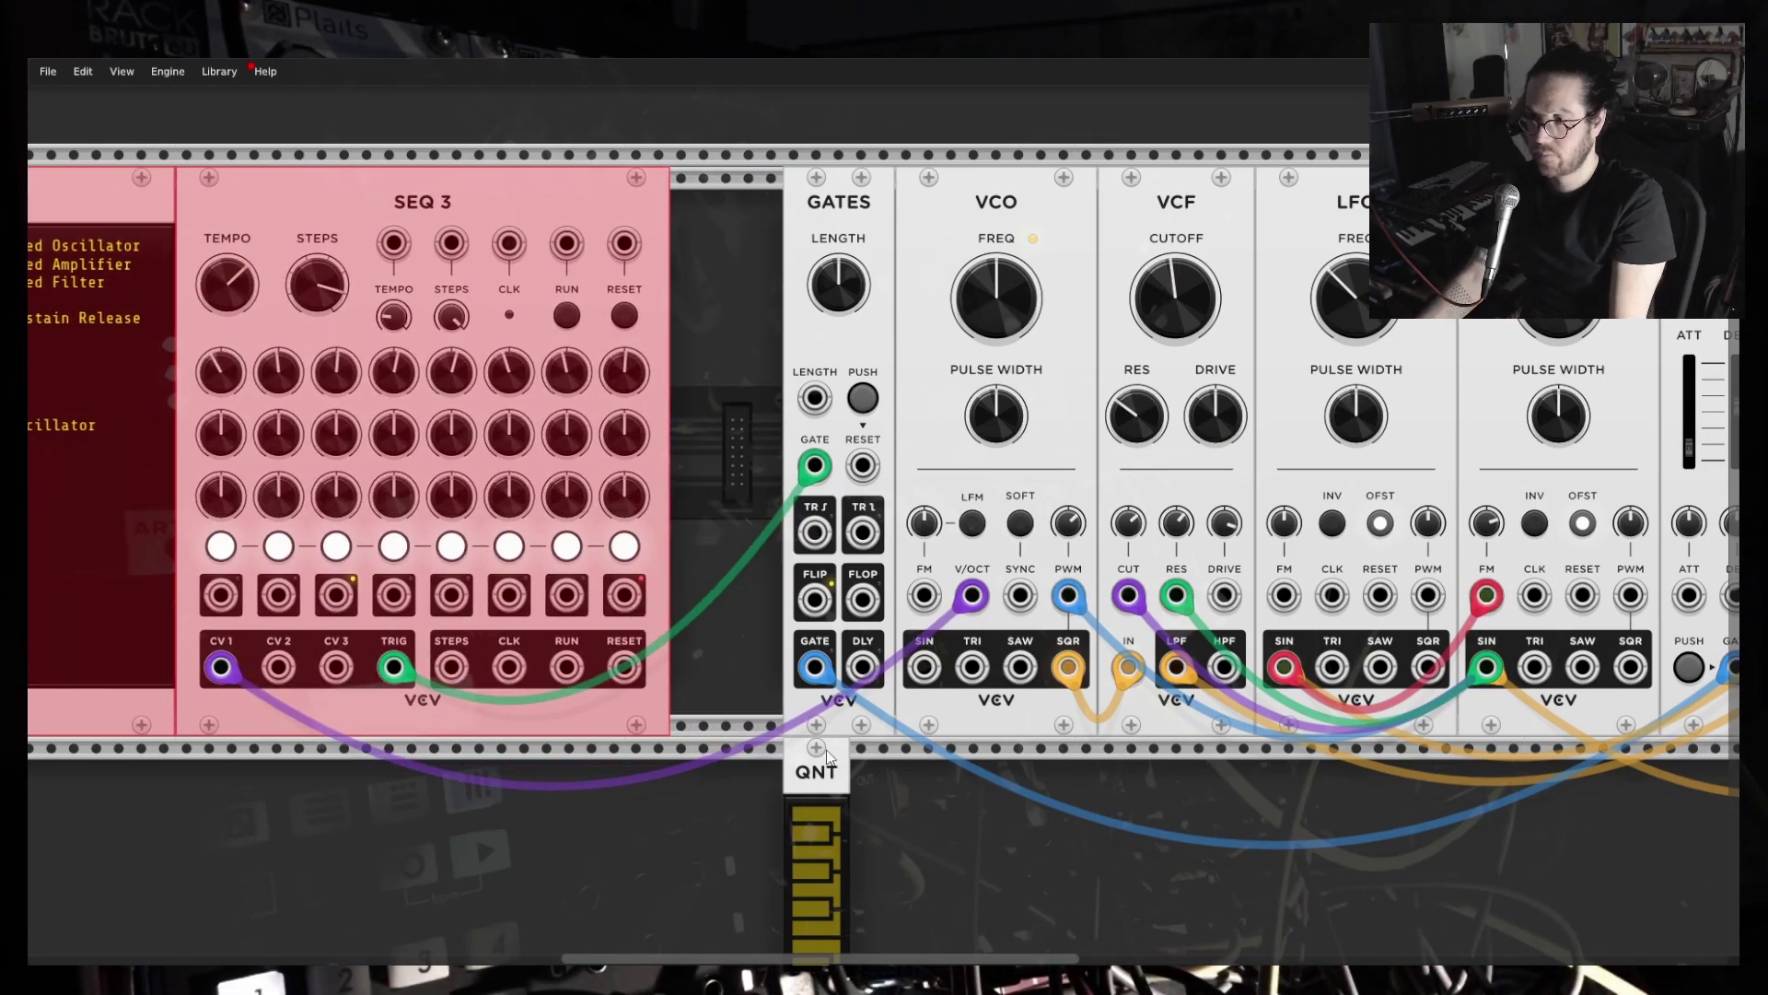
left_click_drag(816, 829, 767, 506)
left_click_drag(124, 202, 169, 203)
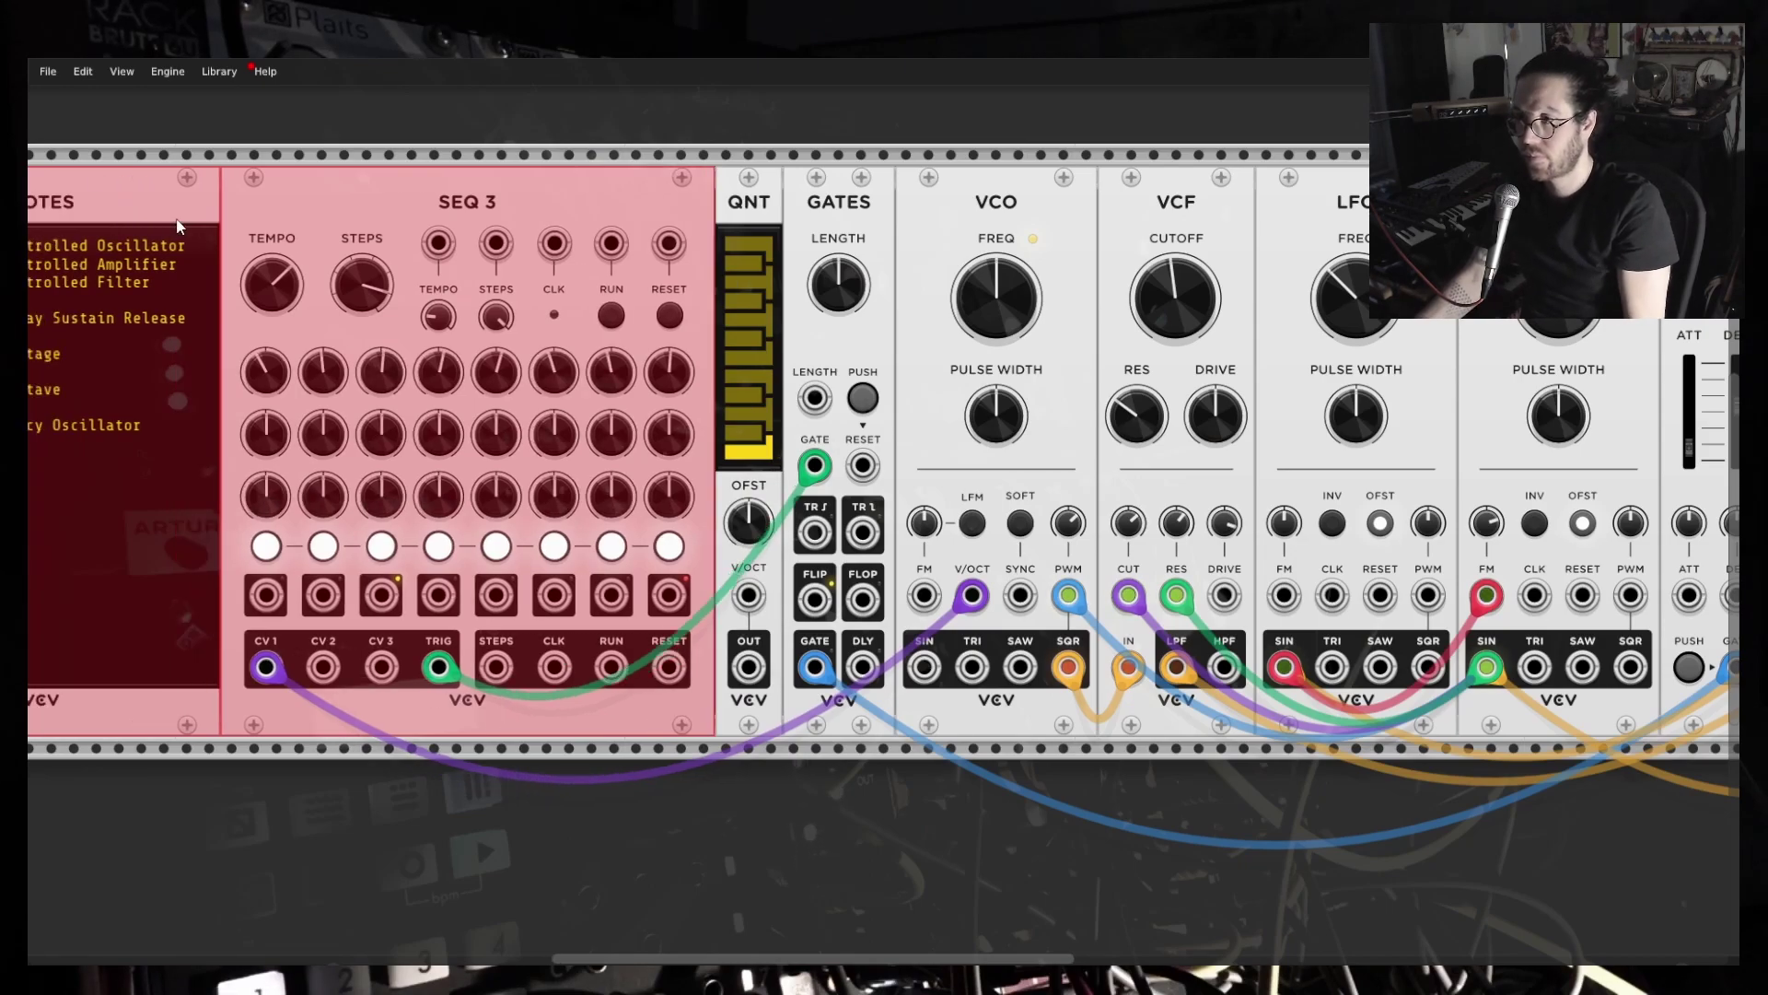
left_click(942, 895)
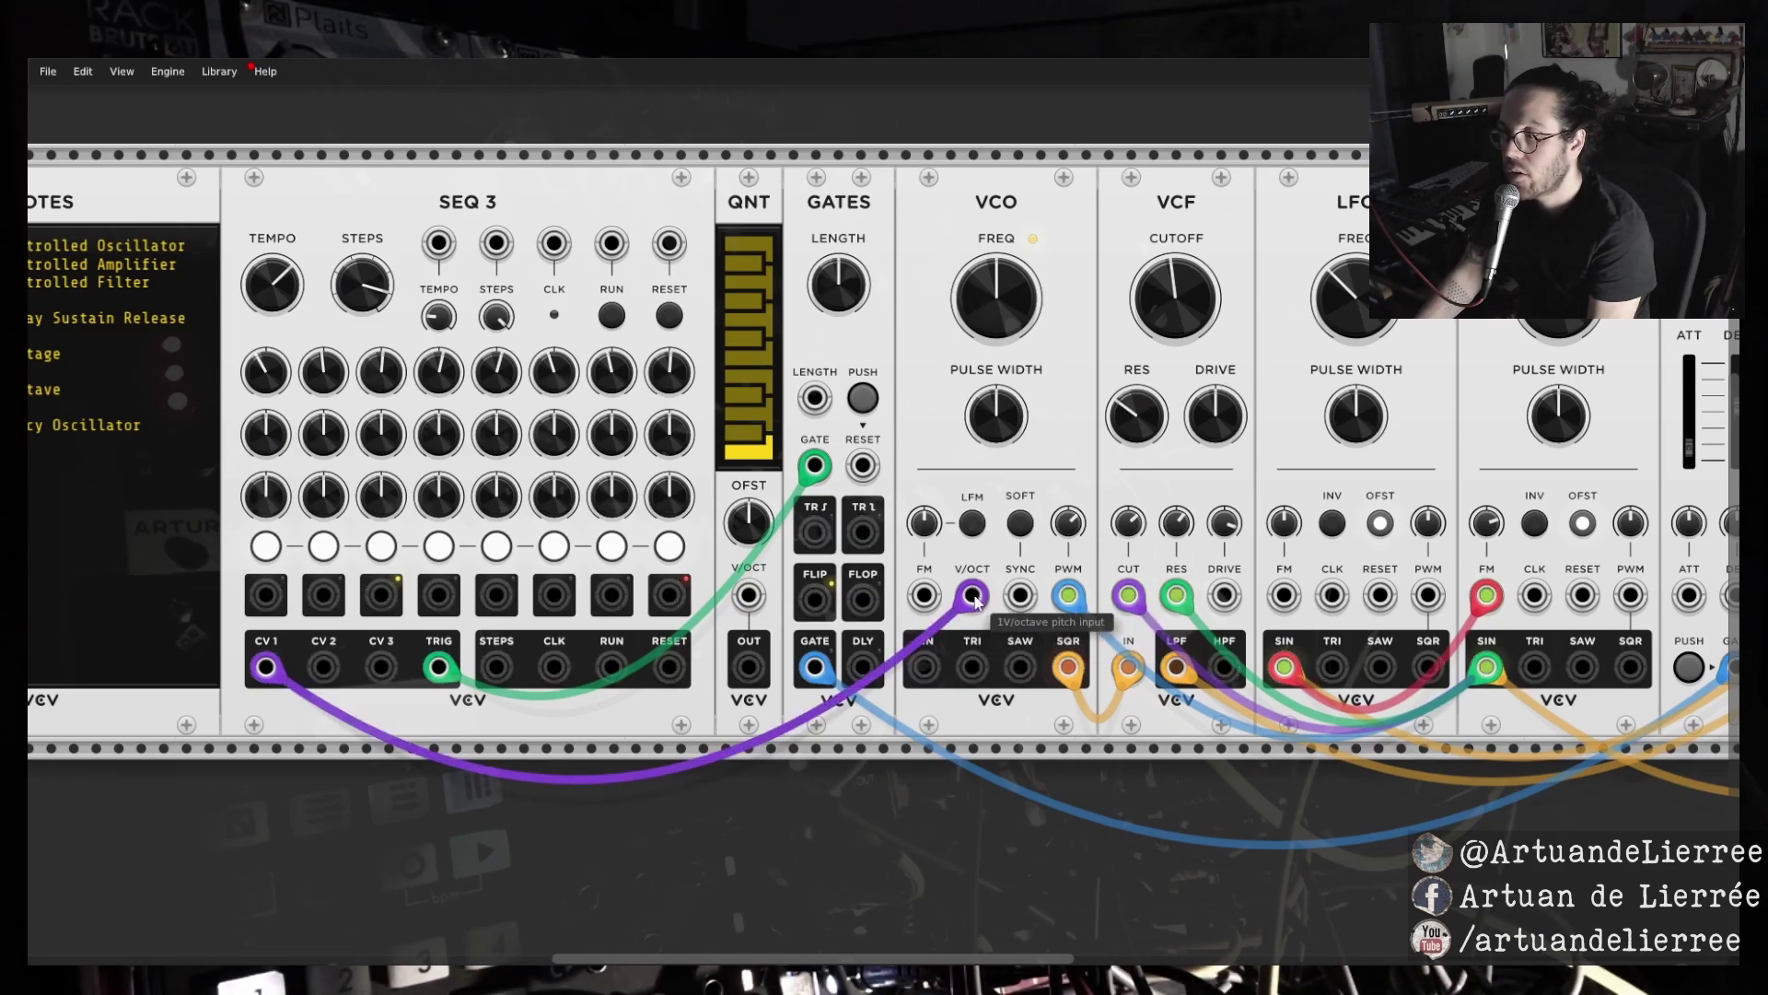
Replace the direct pitch cable by routing SEQ 3's CV 1 through the QNT quantizer into the VCO's V/OCT input.
right_click(267, 666)
left_click_drag(266, 666, 751, 597)
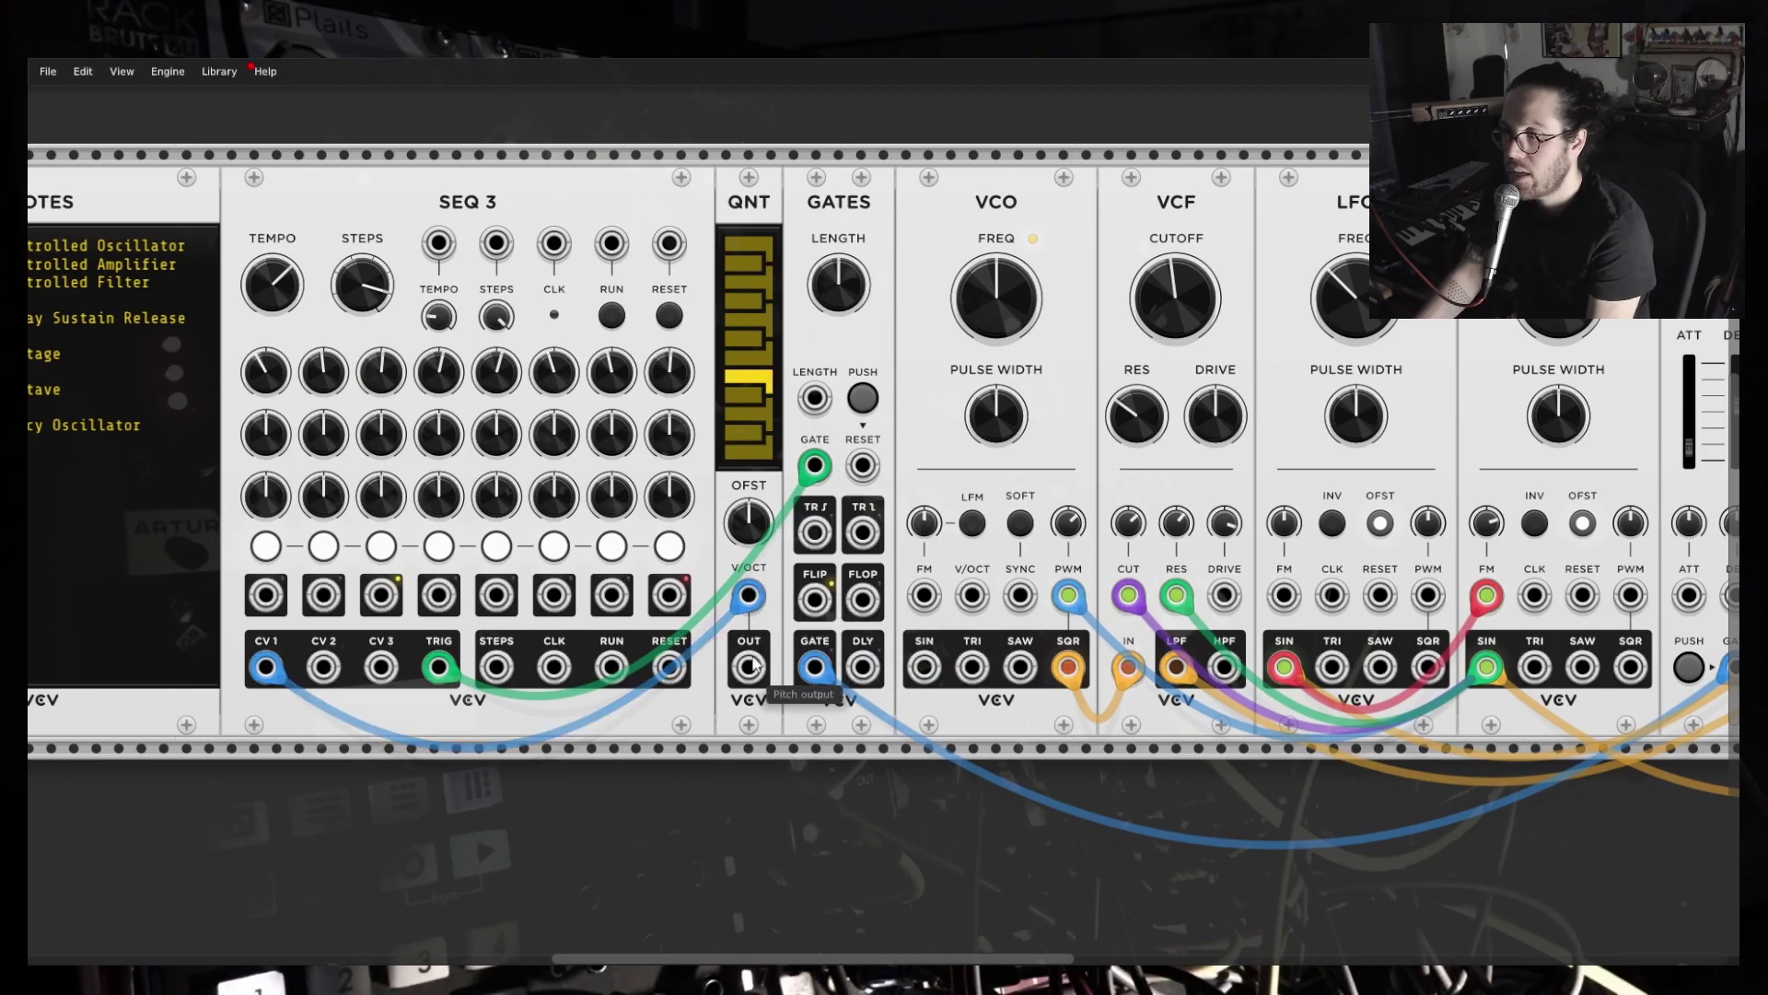
left_click_drag(749, 667, 967, 606)
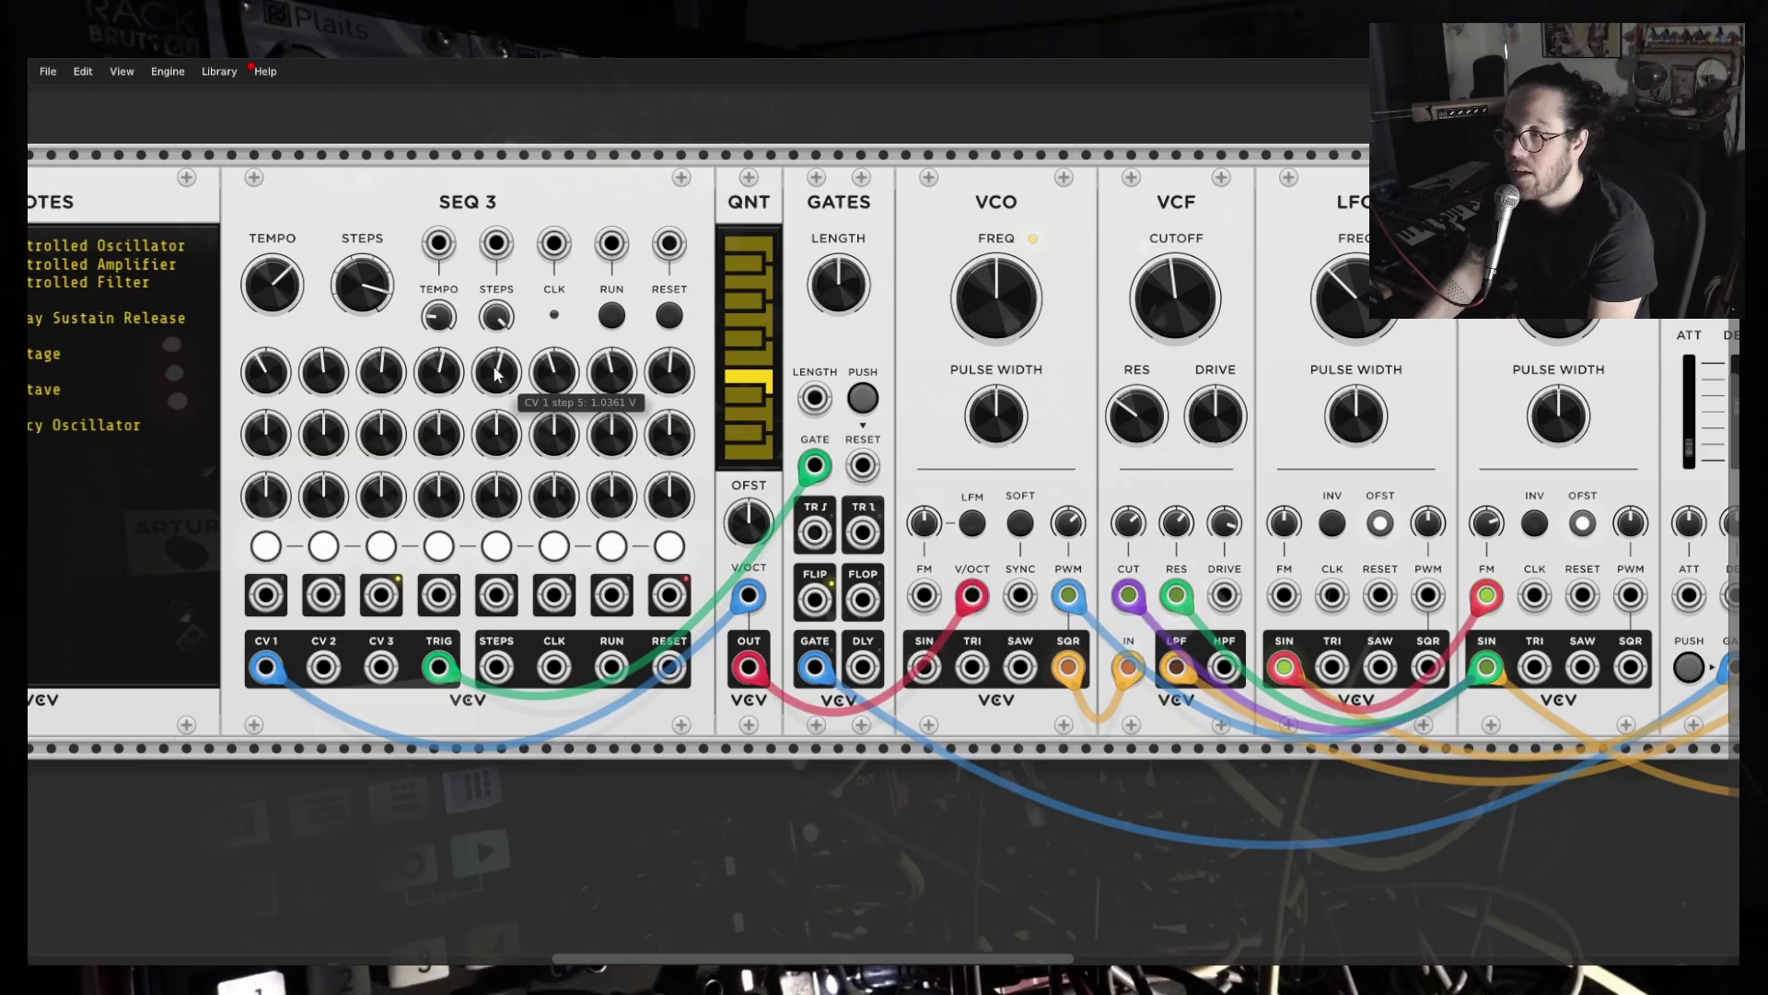
mouse_move(566, 369)
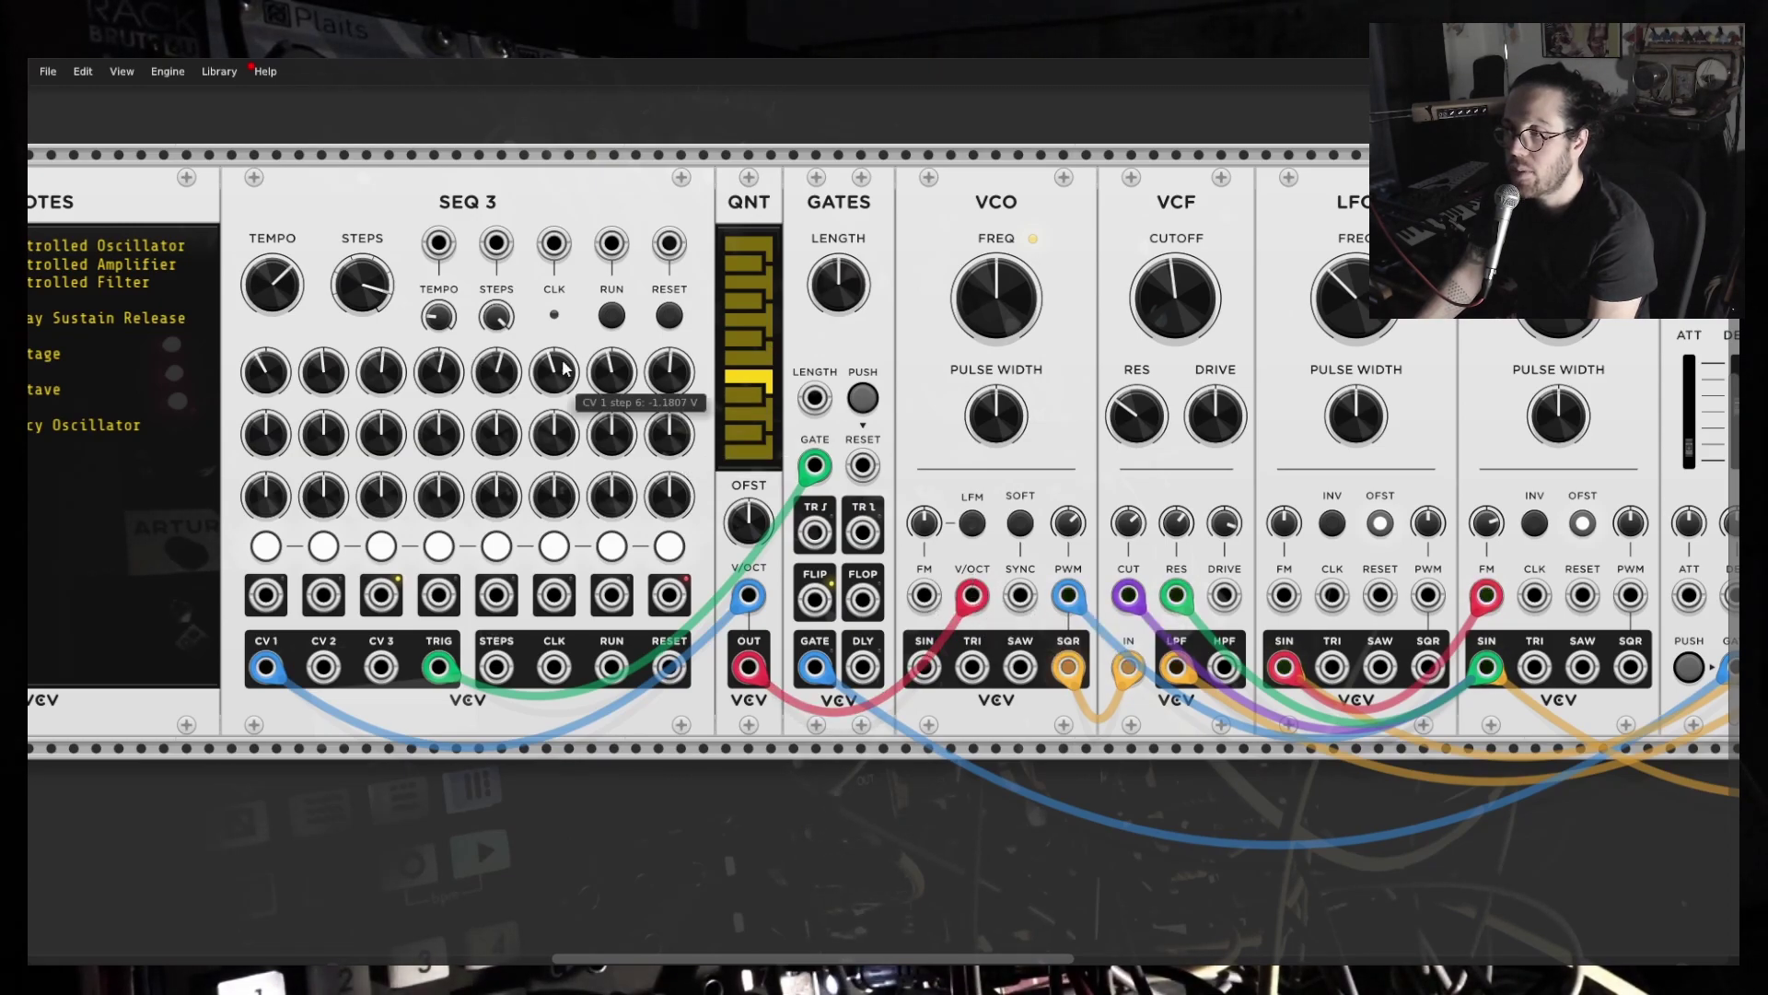
Run the sequencer, unpatch the second LFO from the VCF resonance, and set the filter cutoff to 108.32 Hz.
left_click(612, 316)
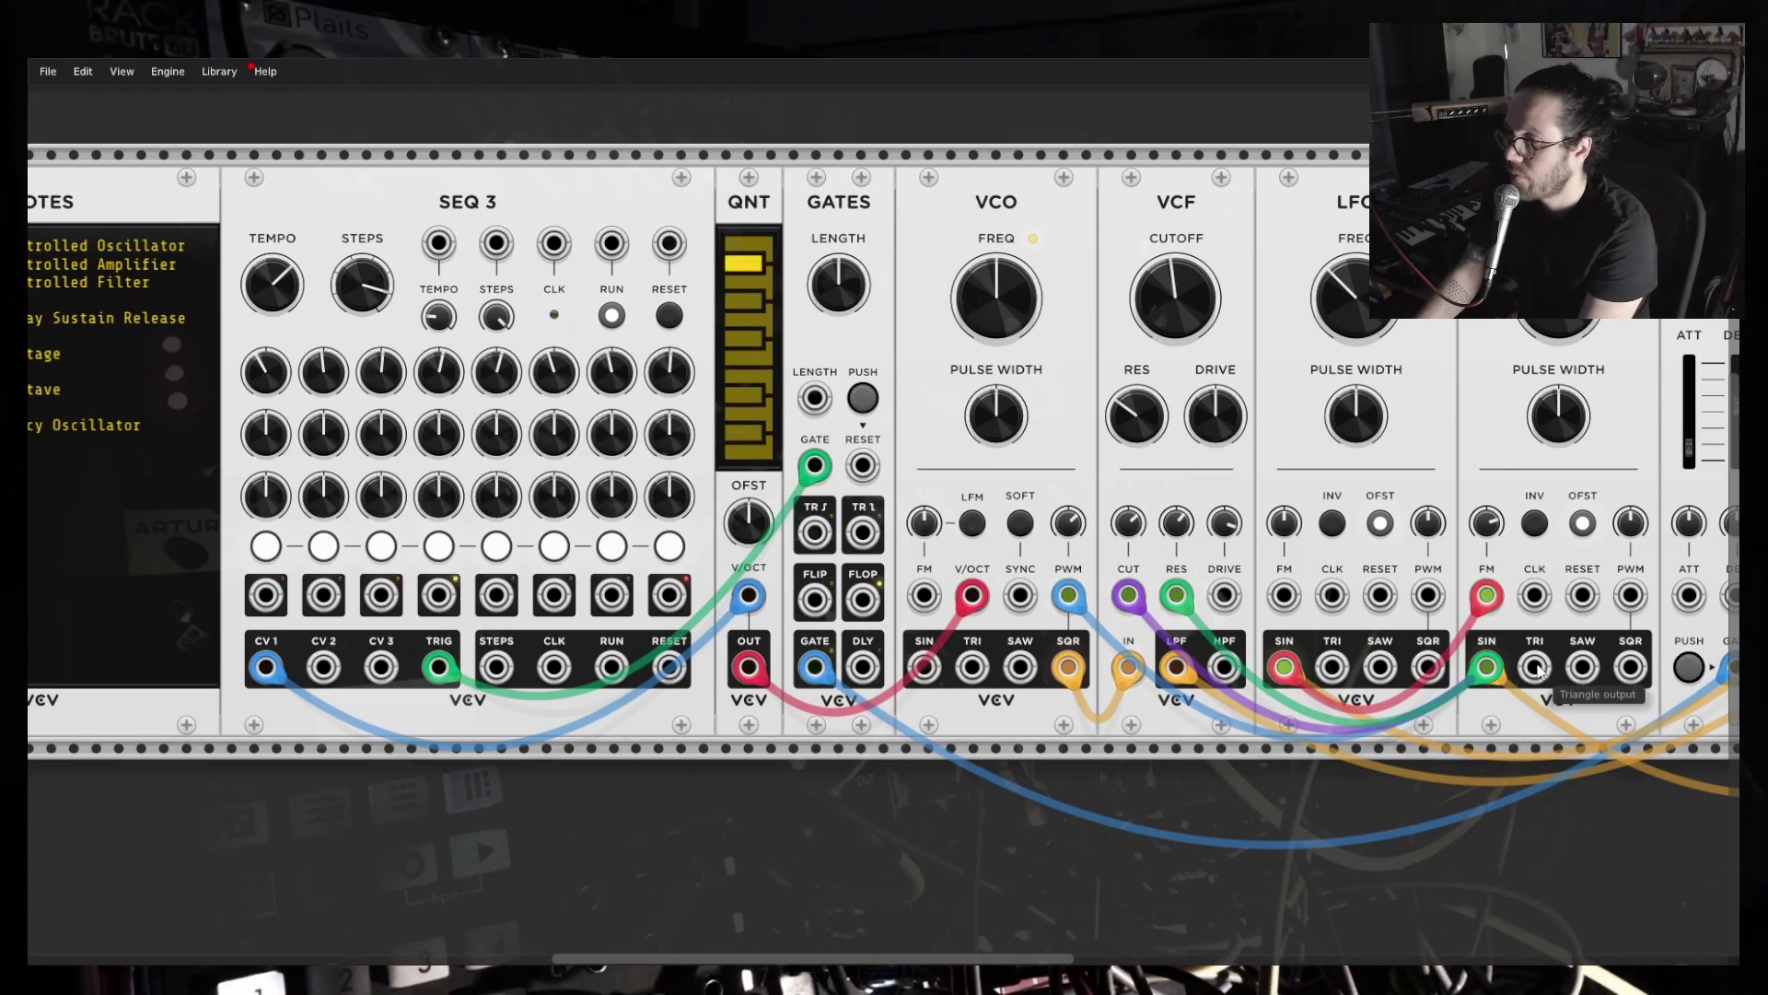
left_click_drag(1476, 669, 1197, 645)
left_click_drag(1179, 318, 1179, 356)
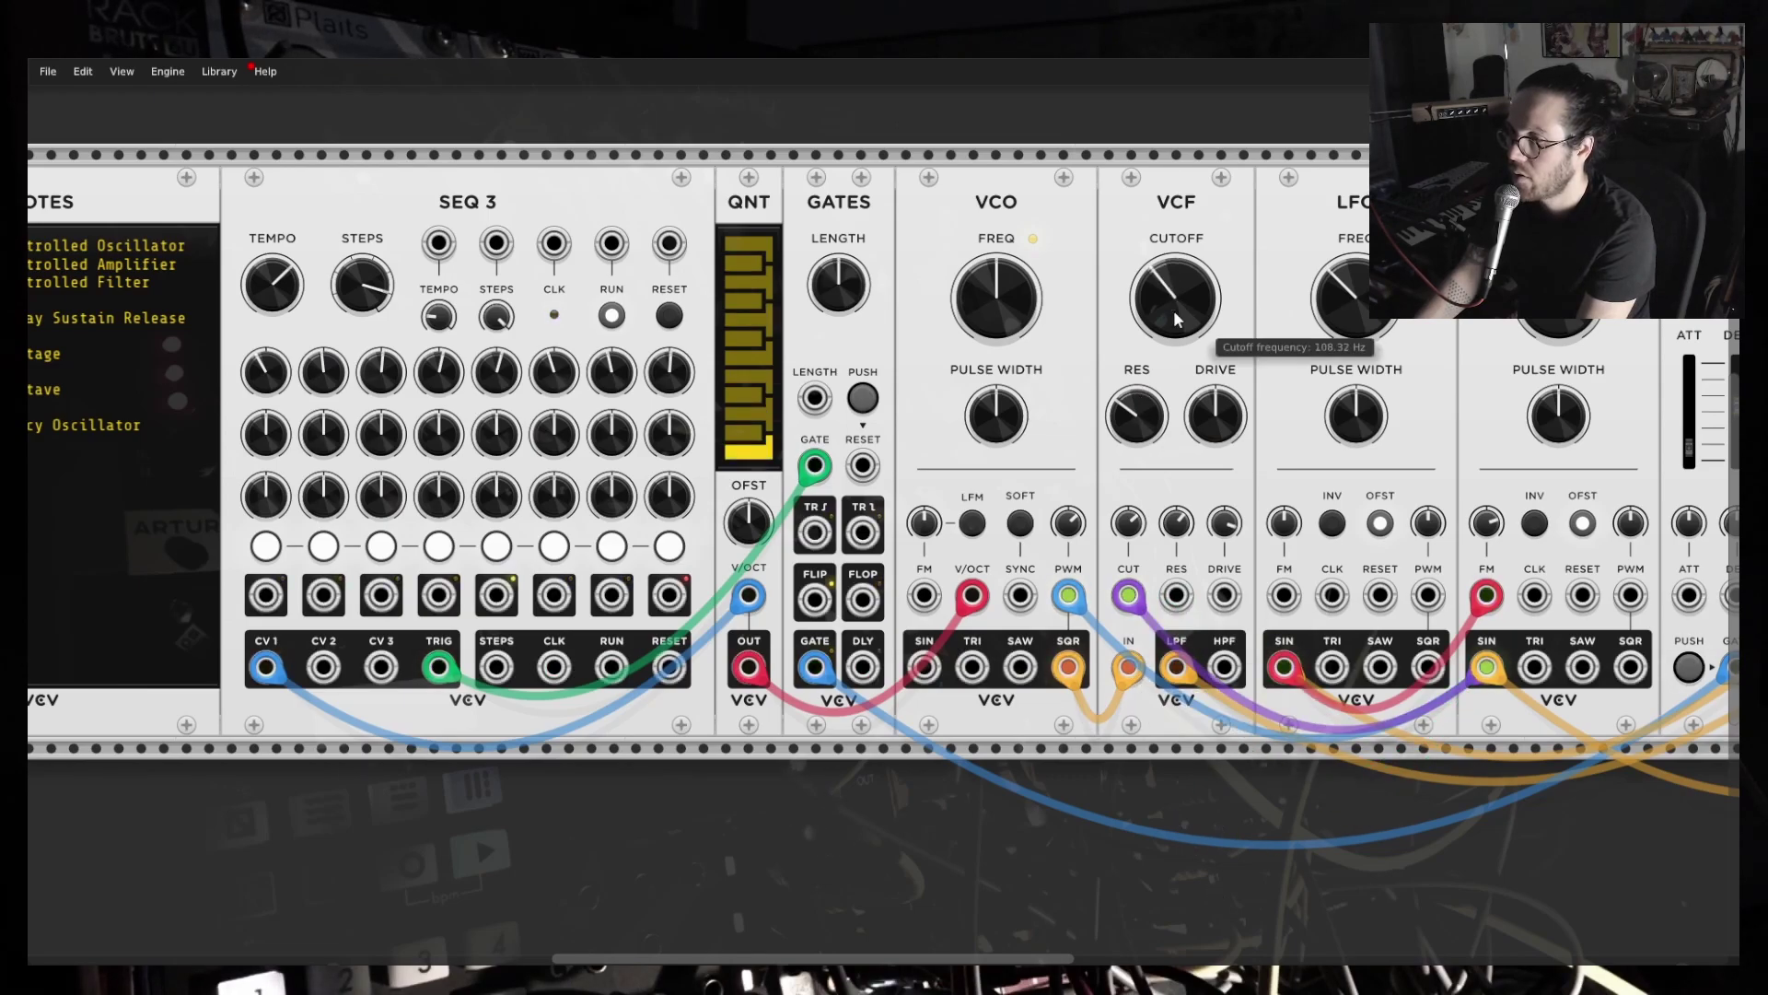
Remove the FM cable between the two LFOs and patch the ADSR envelope output into the VCF cutoff and resonance inputs.
left_click_drag(1487, 596, 1290, 599)
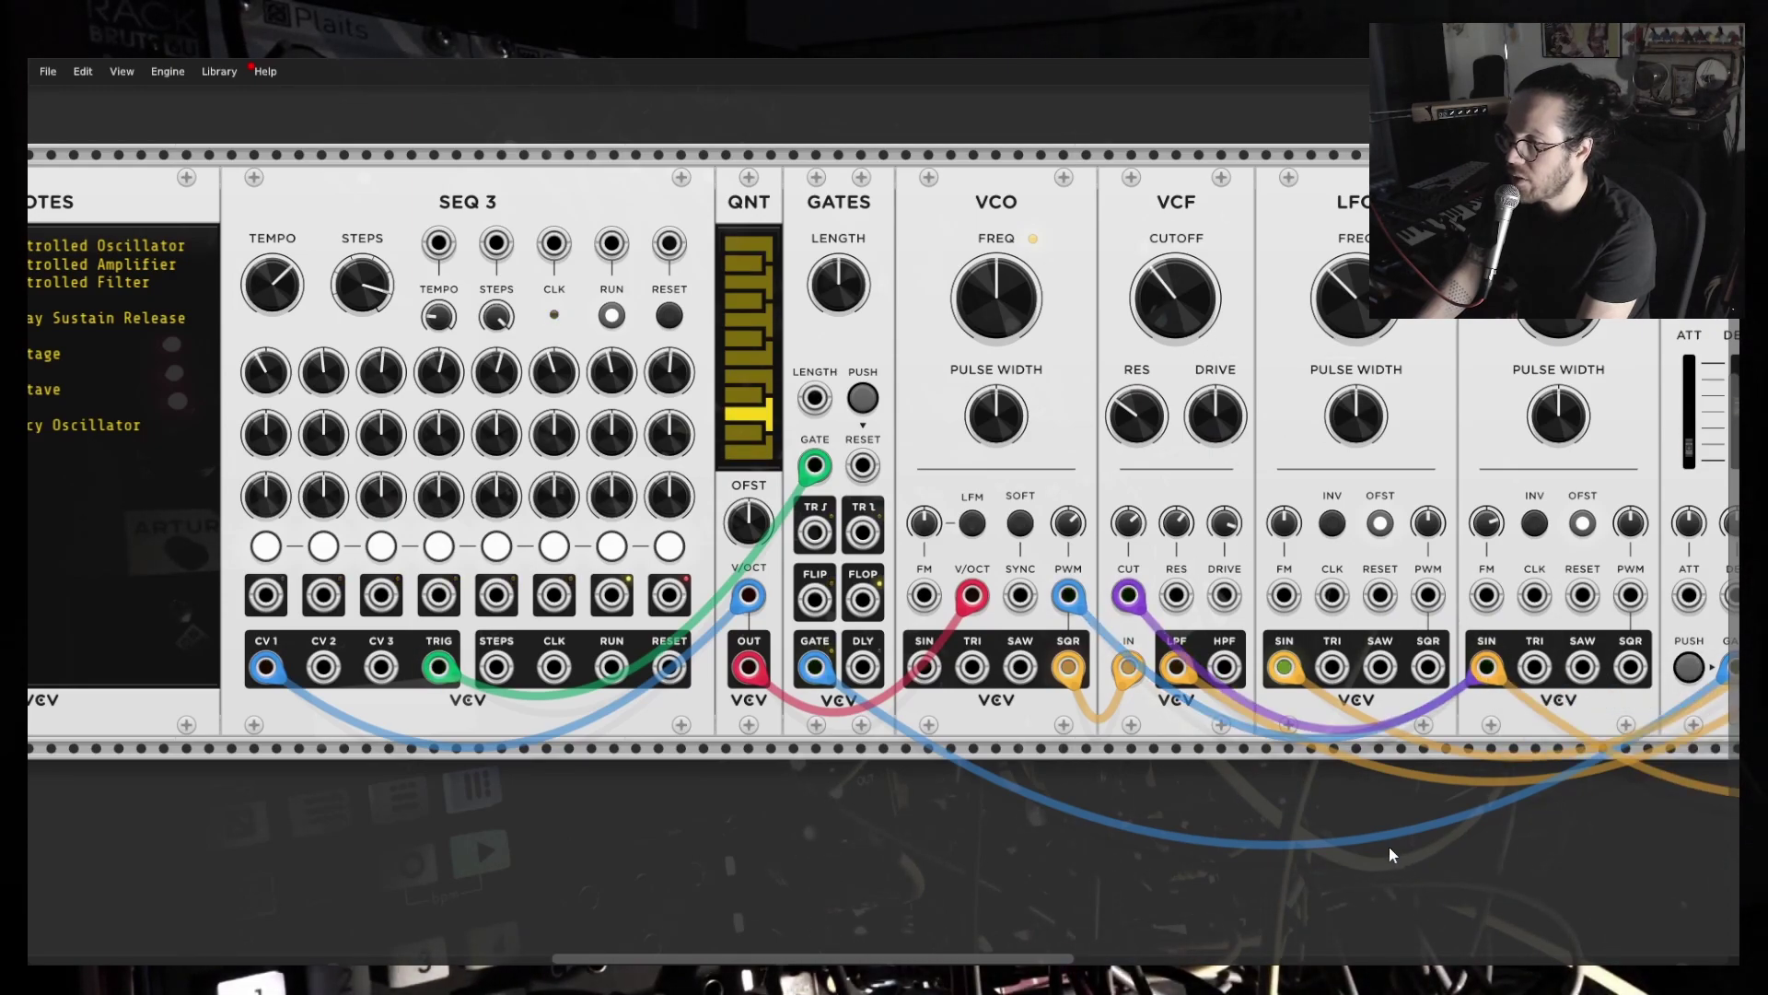
left_click_drag(1439, 892, 1165, 911)
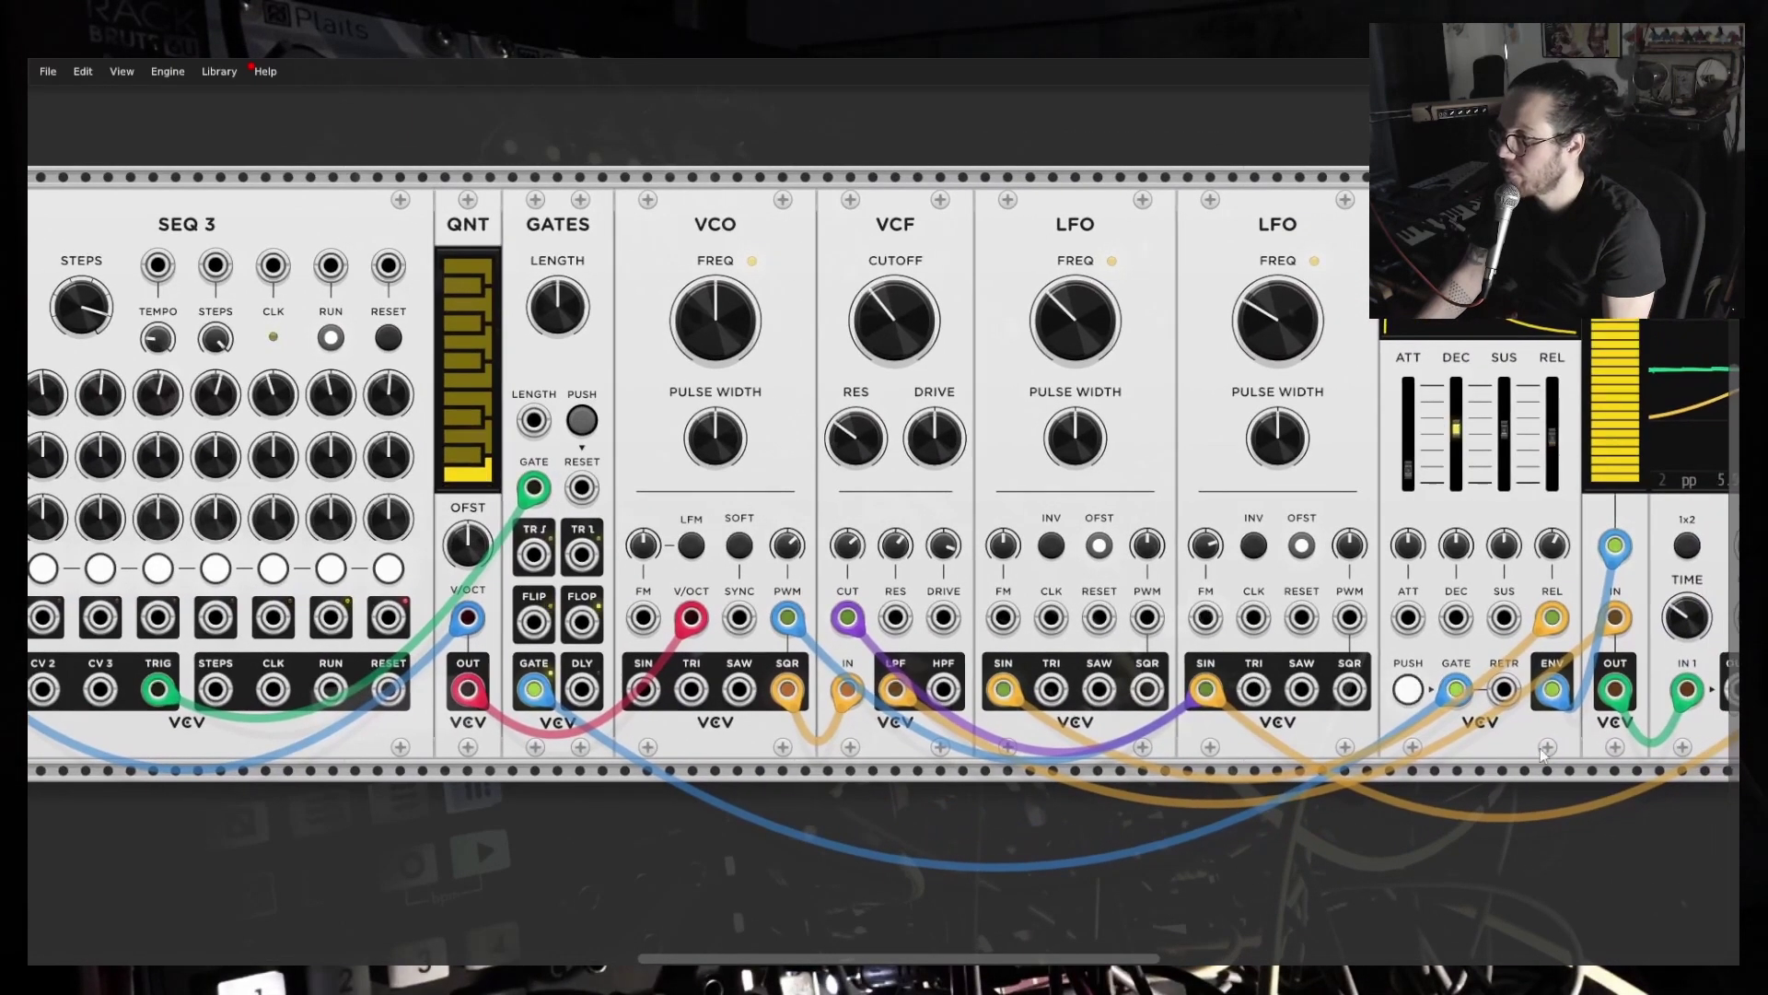
mouse_move(1552, 689)
left_mouse_down()
mouse_move(1066, 589)
mouse_move(895, 617)
mouse_move(884, 645)
mouse_move(1381, 789)
mouse_move(1500, 691)
mouse_move(1551, 689)
left_mouse_up()
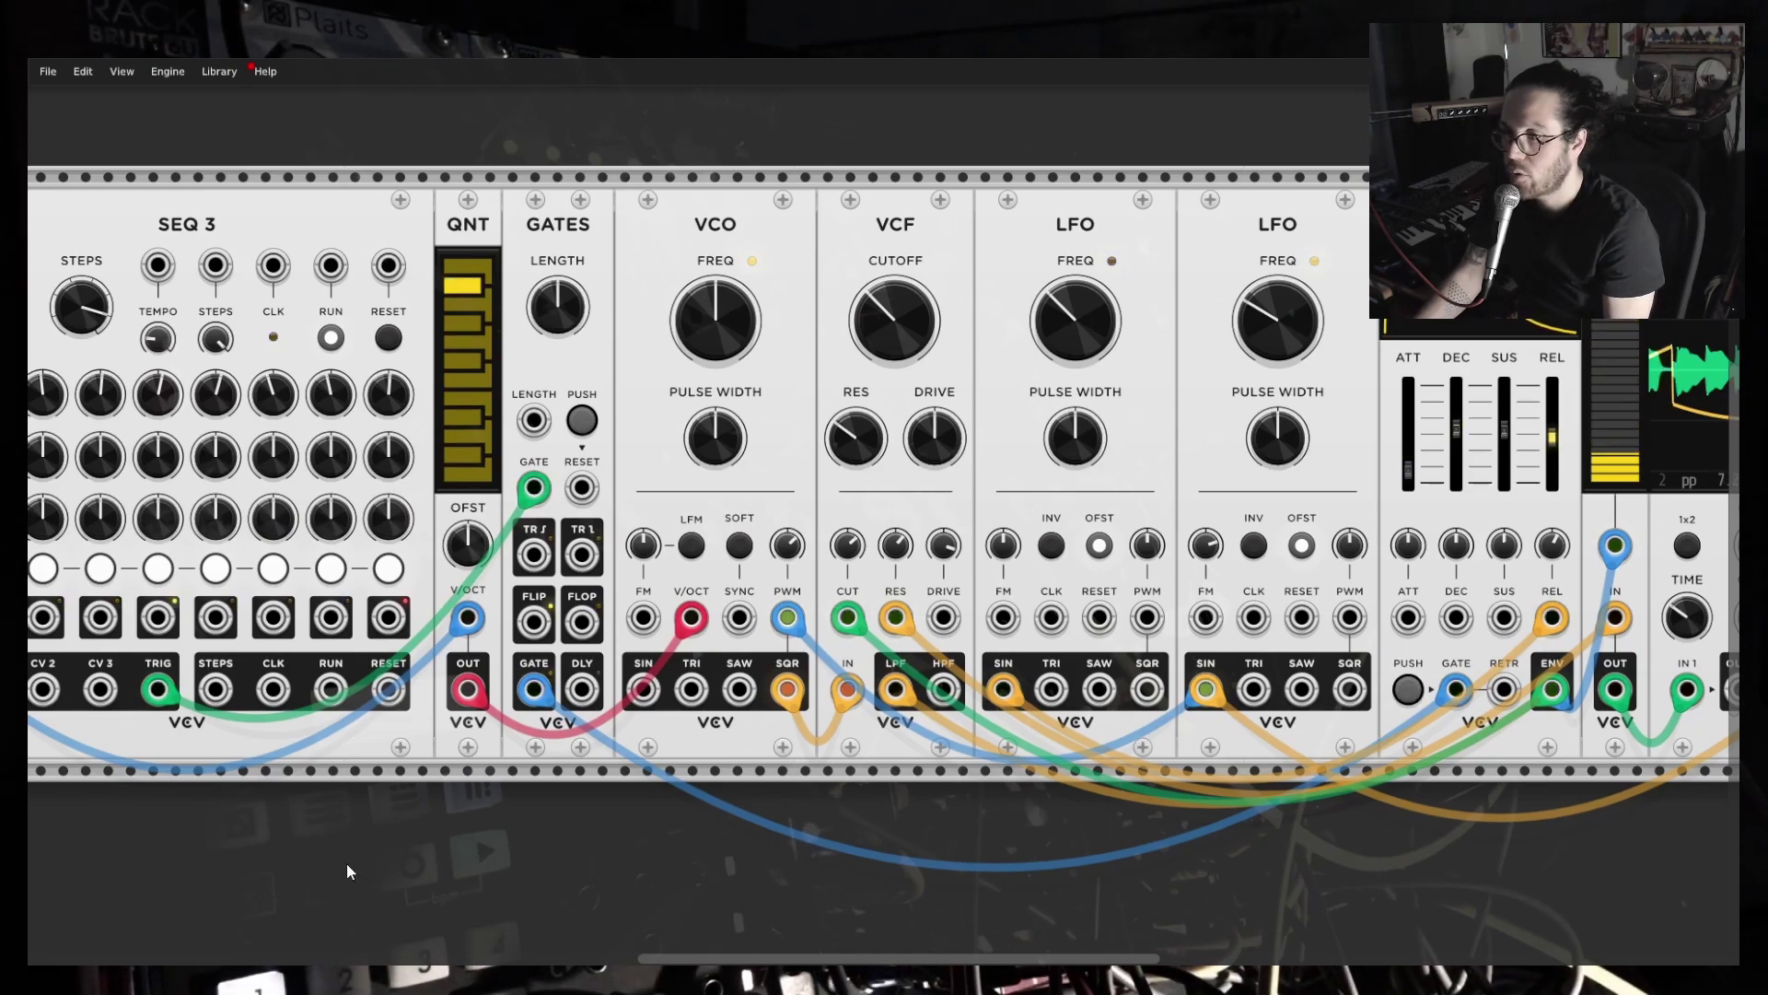
Stop the sequencer and disable the five black-key notes in the QNT quantizer.
scroll(391, 860, "left", 5)
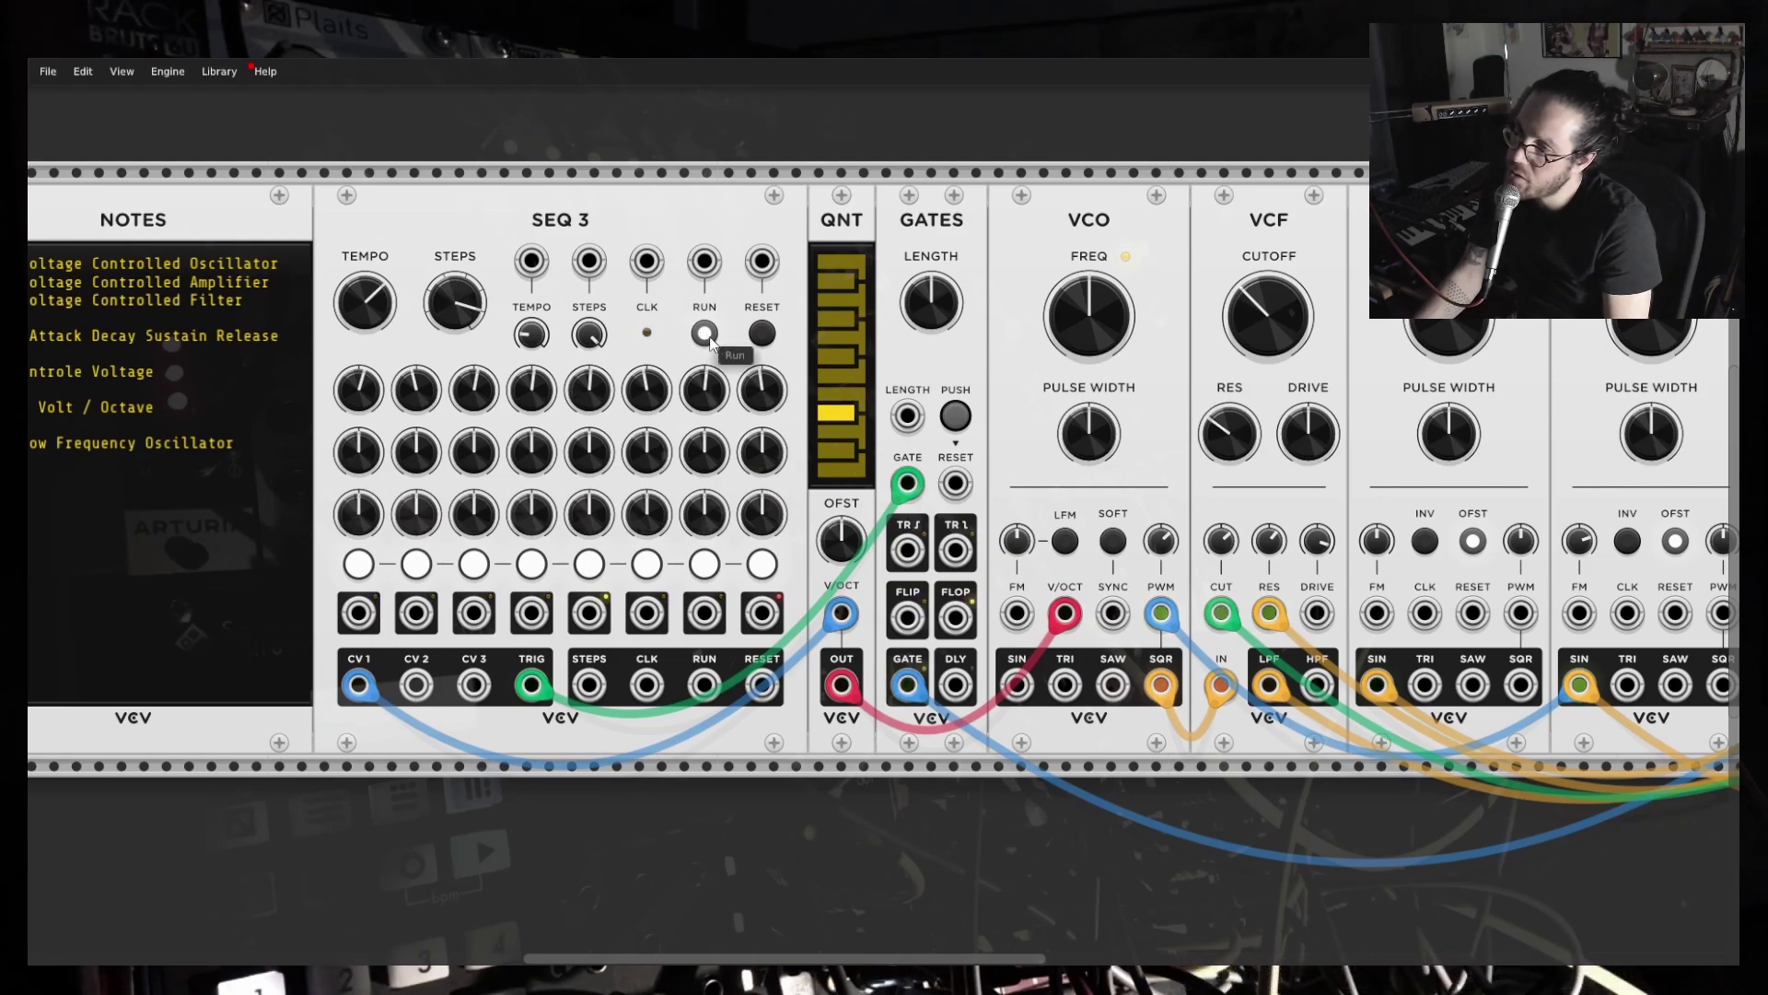
left_click(838, 451)
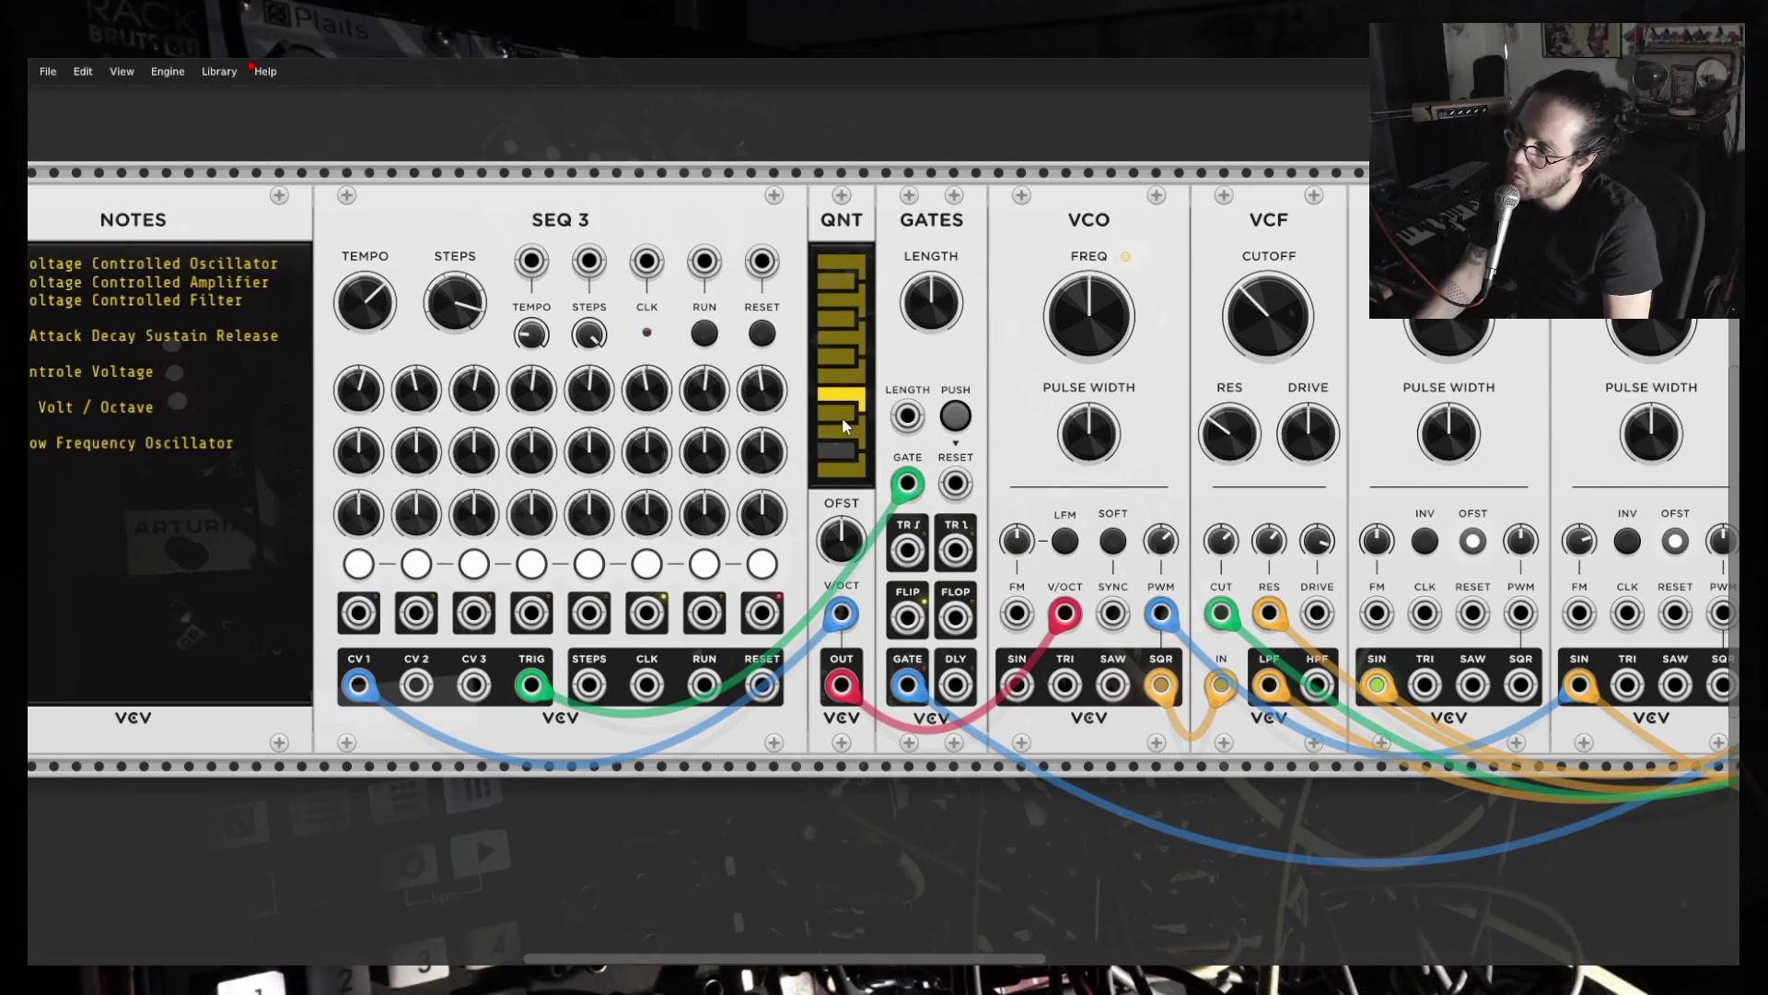
left_click(842, 416)
left_click(840, 357)
left_click(837, 319)
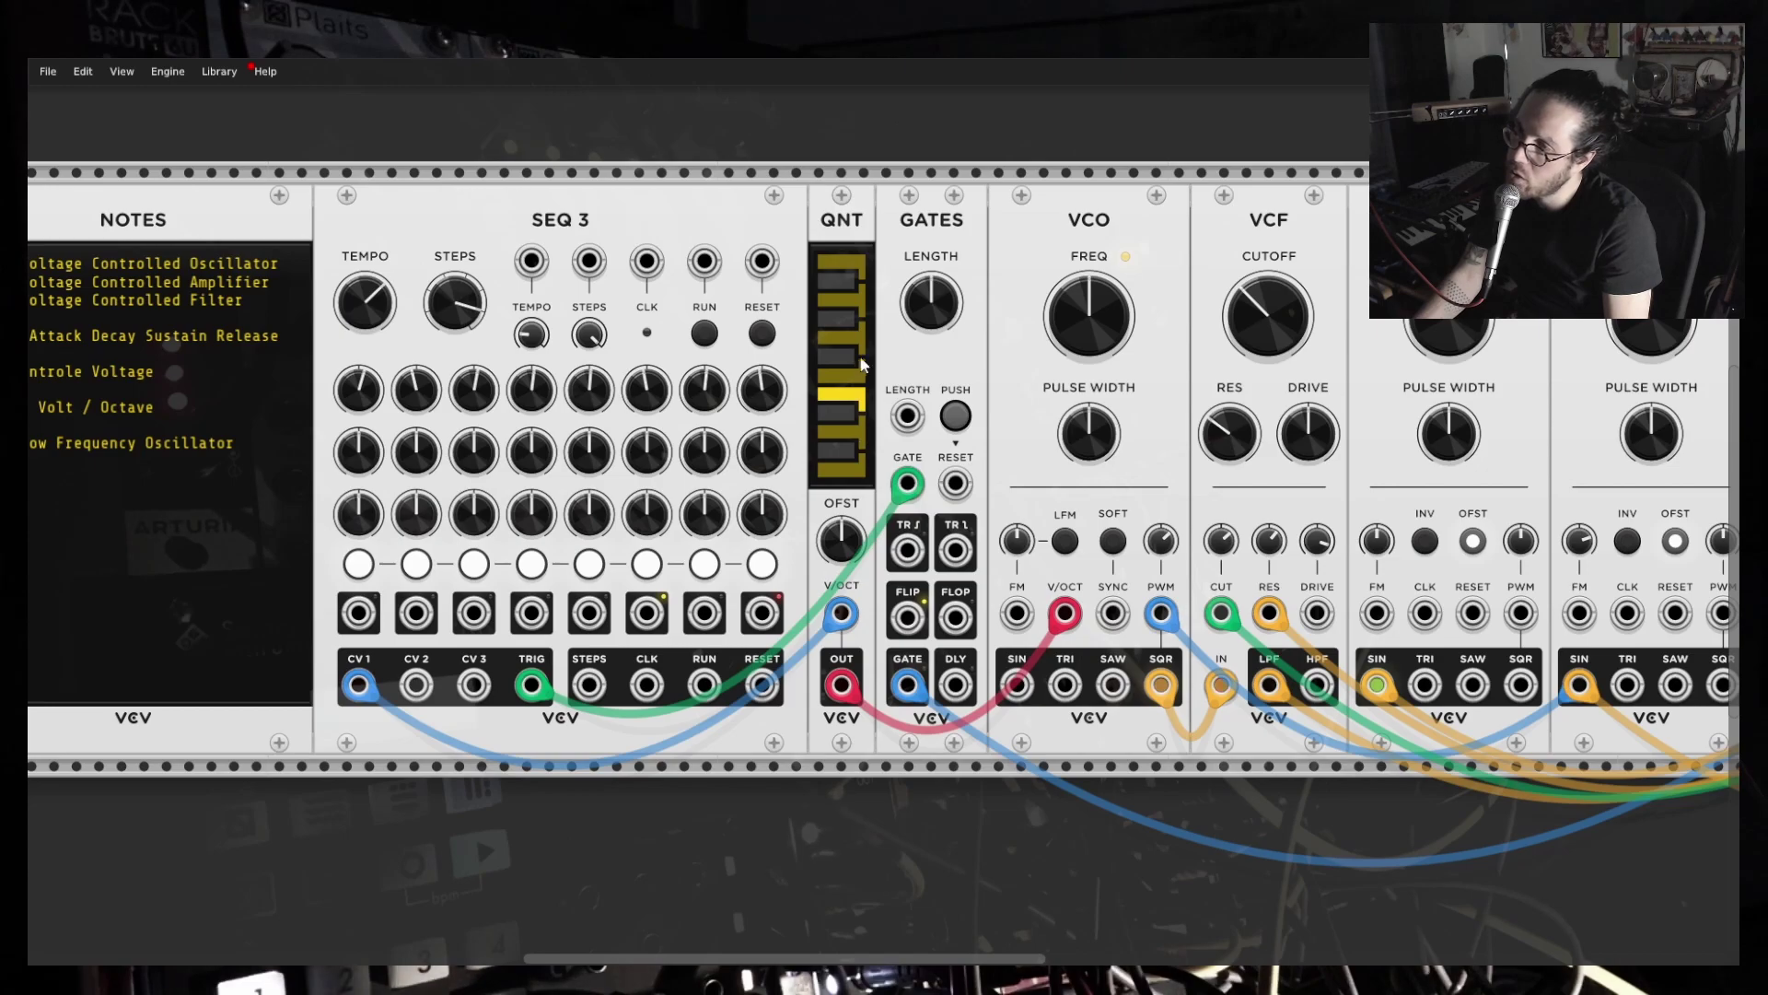
mouse_move(715, 402)
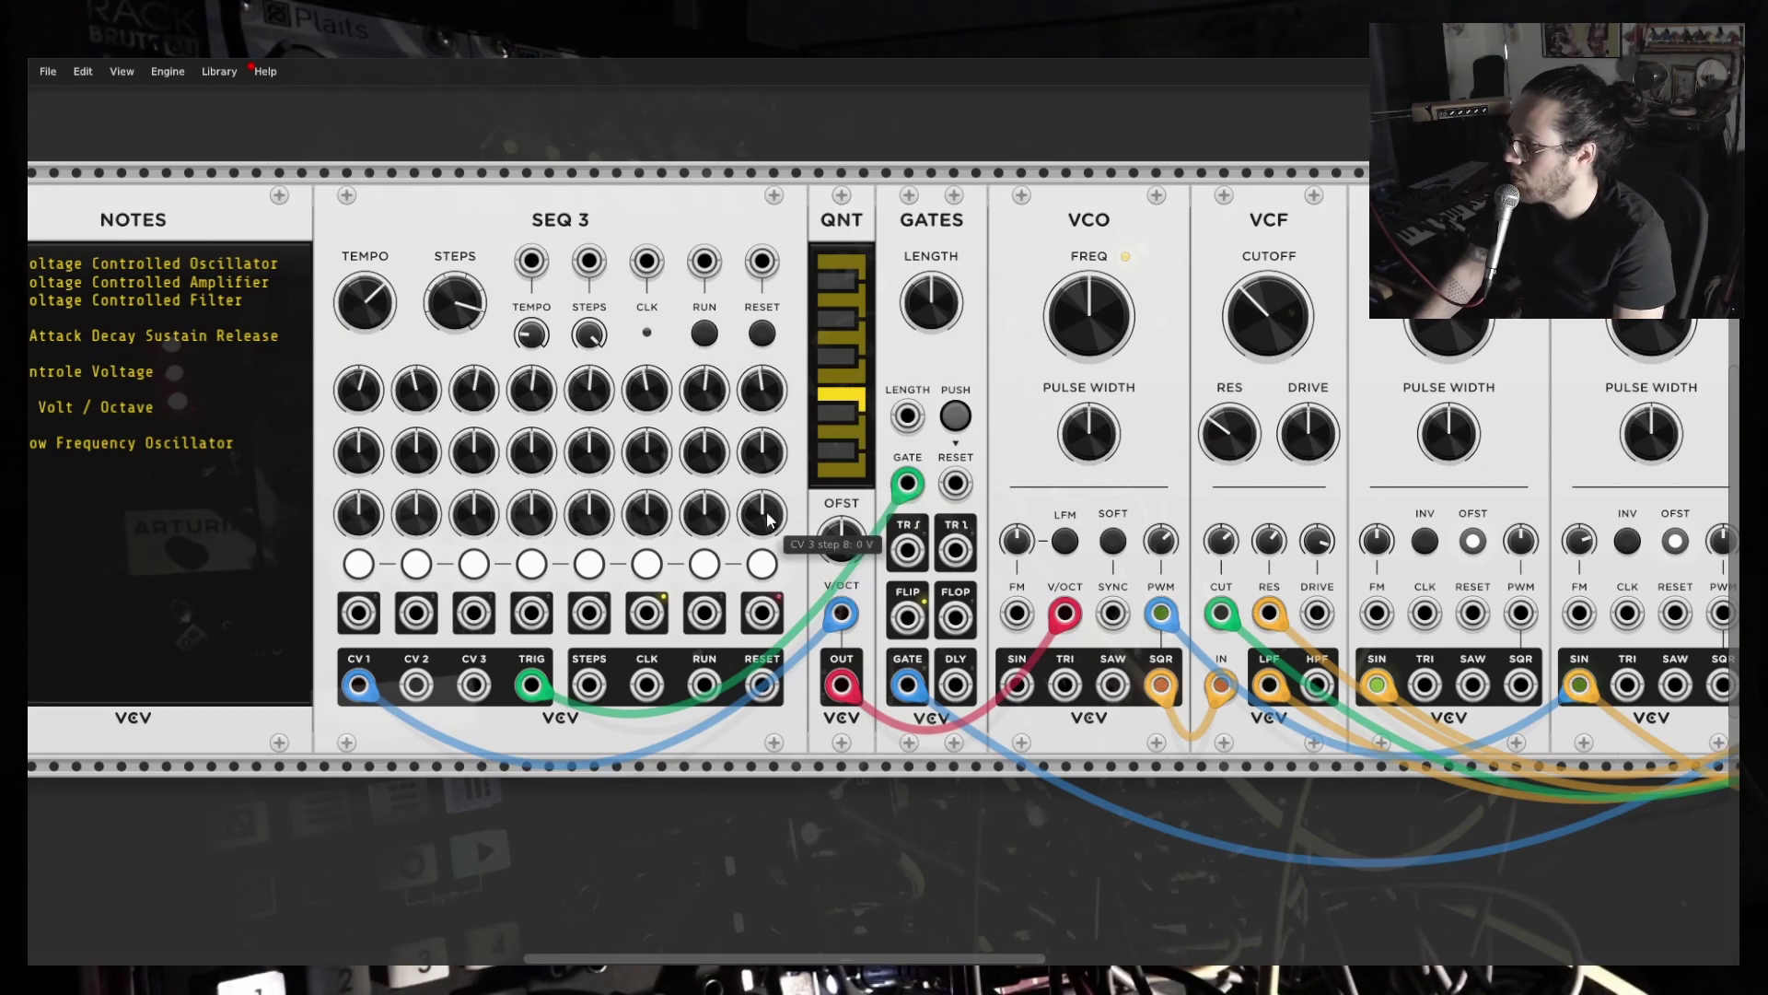
Run the sequencer and retune the CV 1 steps, with step 4 at about -0.72 V and step 8 at about 0.77 V.
left_click(707, 334)
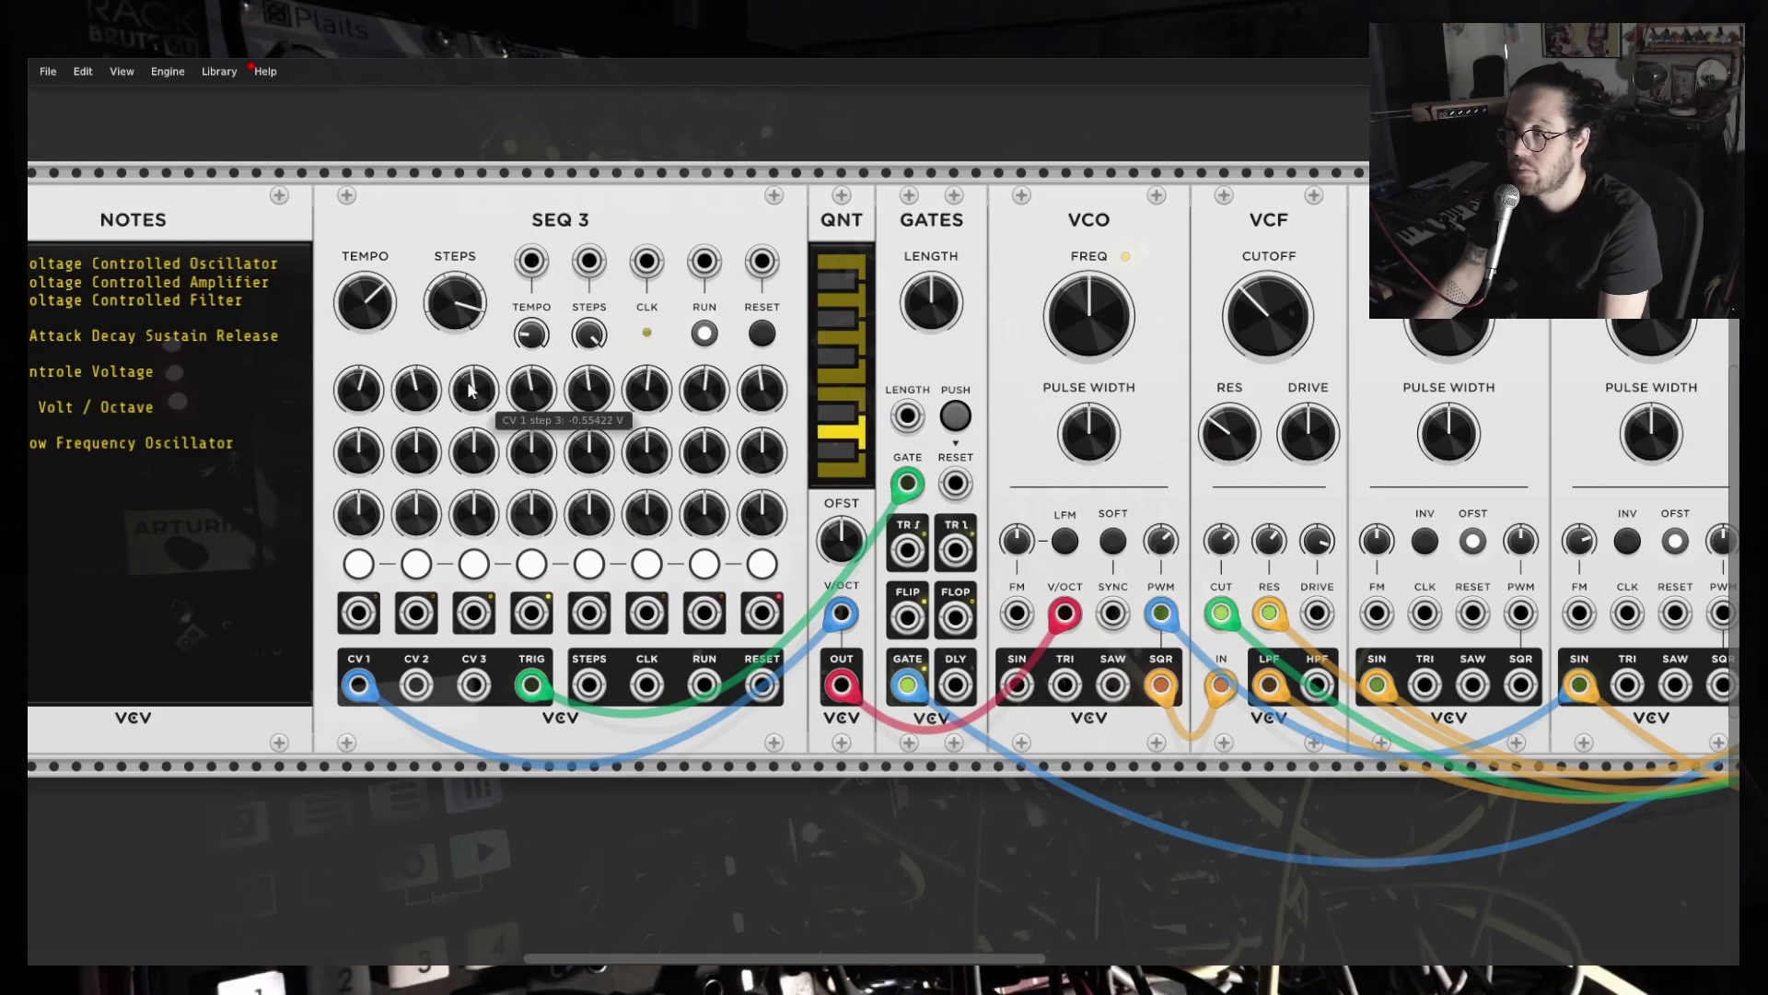
left_click_drag(514, 383, 514, 368)
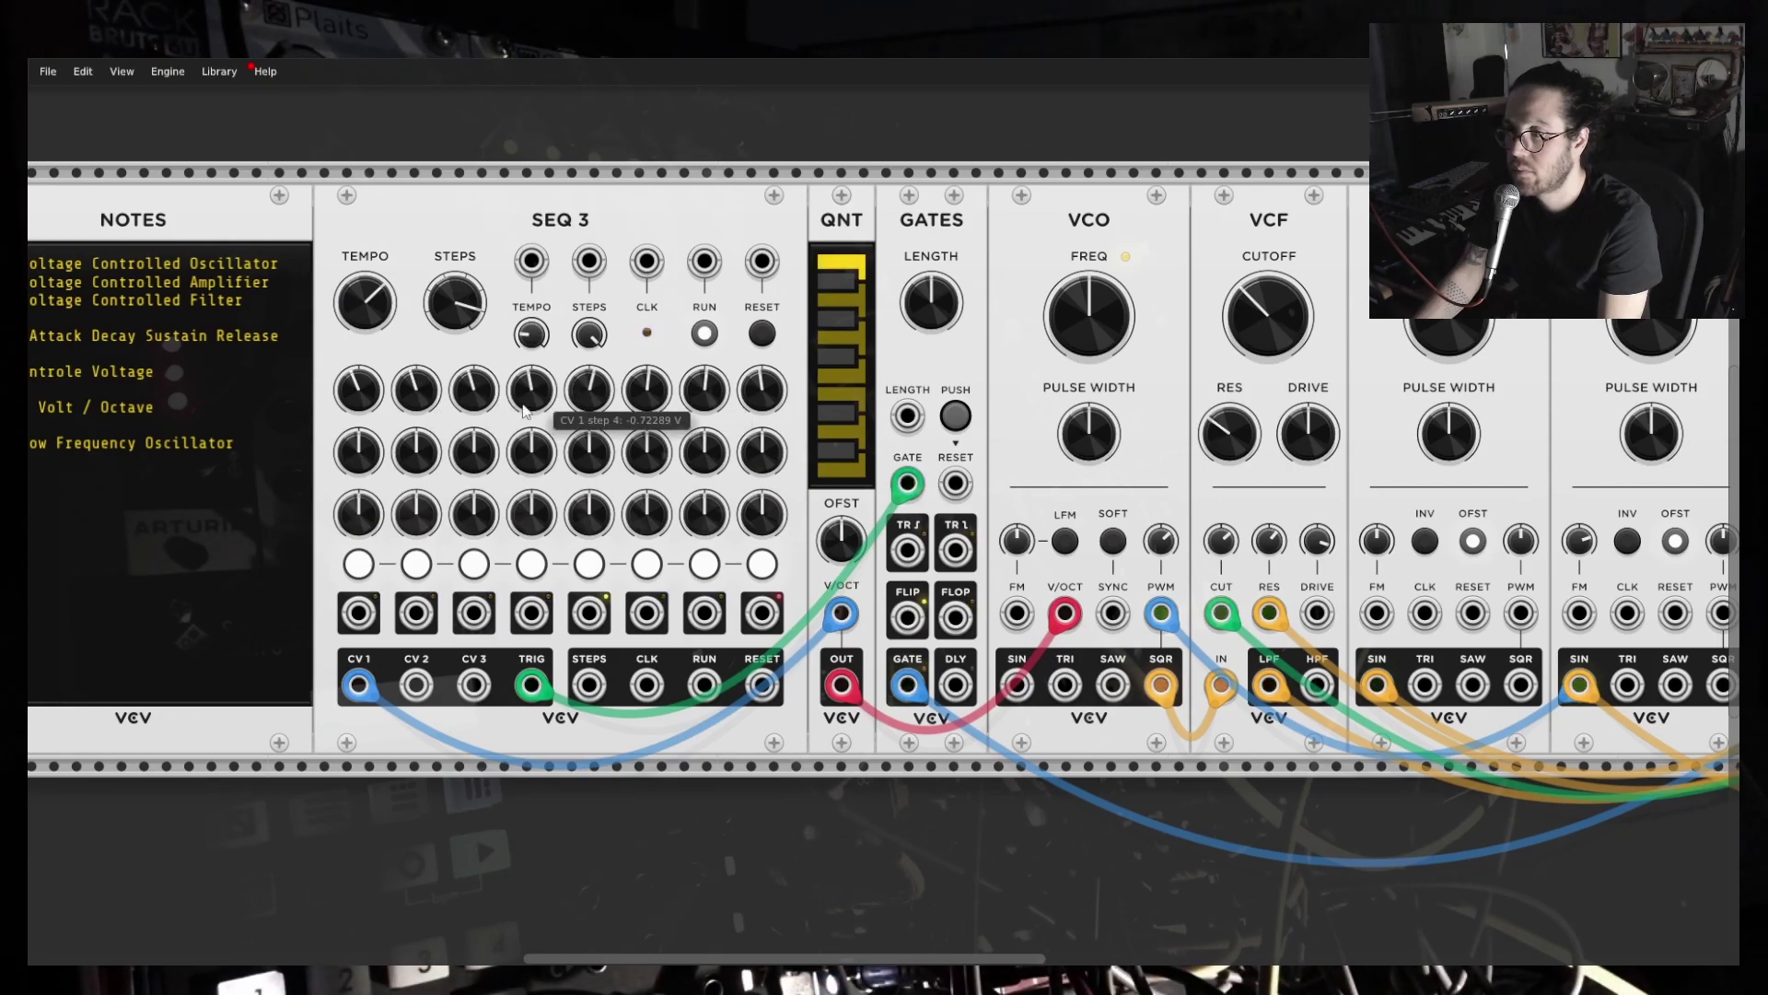
left_click_drag(476, 392, 476, 384)
left_click_drag(593, 394, 534, 392)
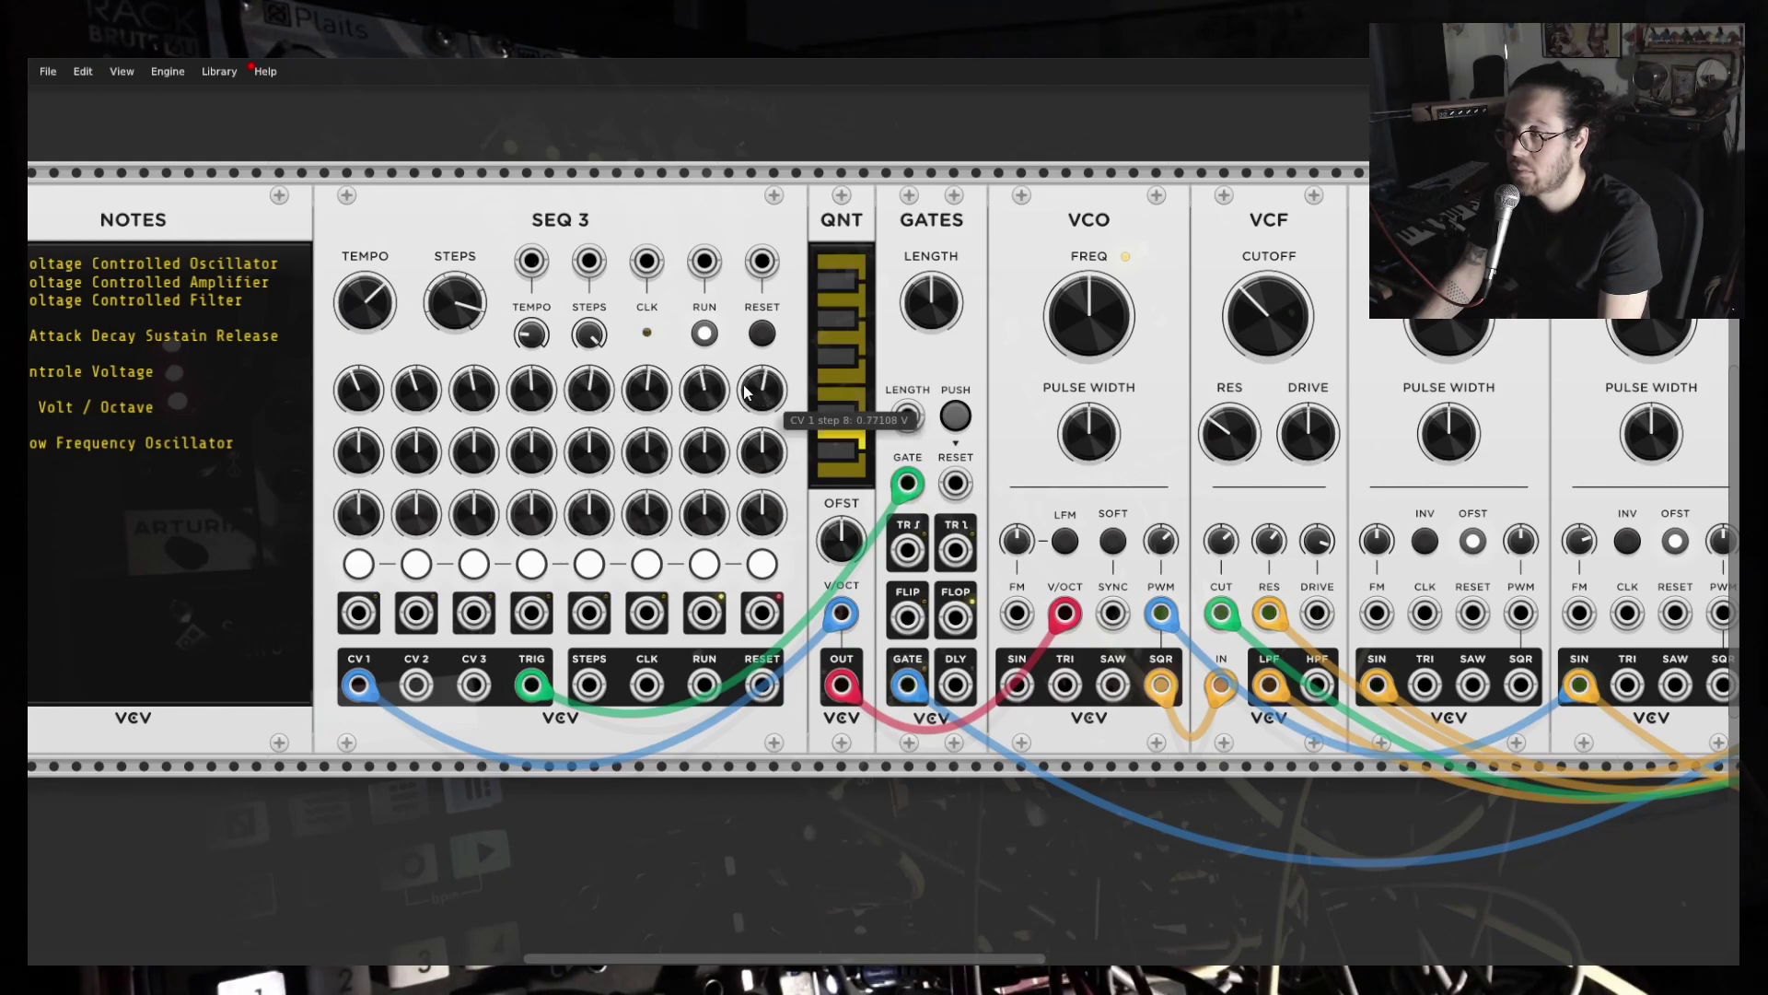
Increase the number of sequencer steps to include the eighth step, and raise the VCF cutoff.
left_click_drag(455, 304, 455, 295)
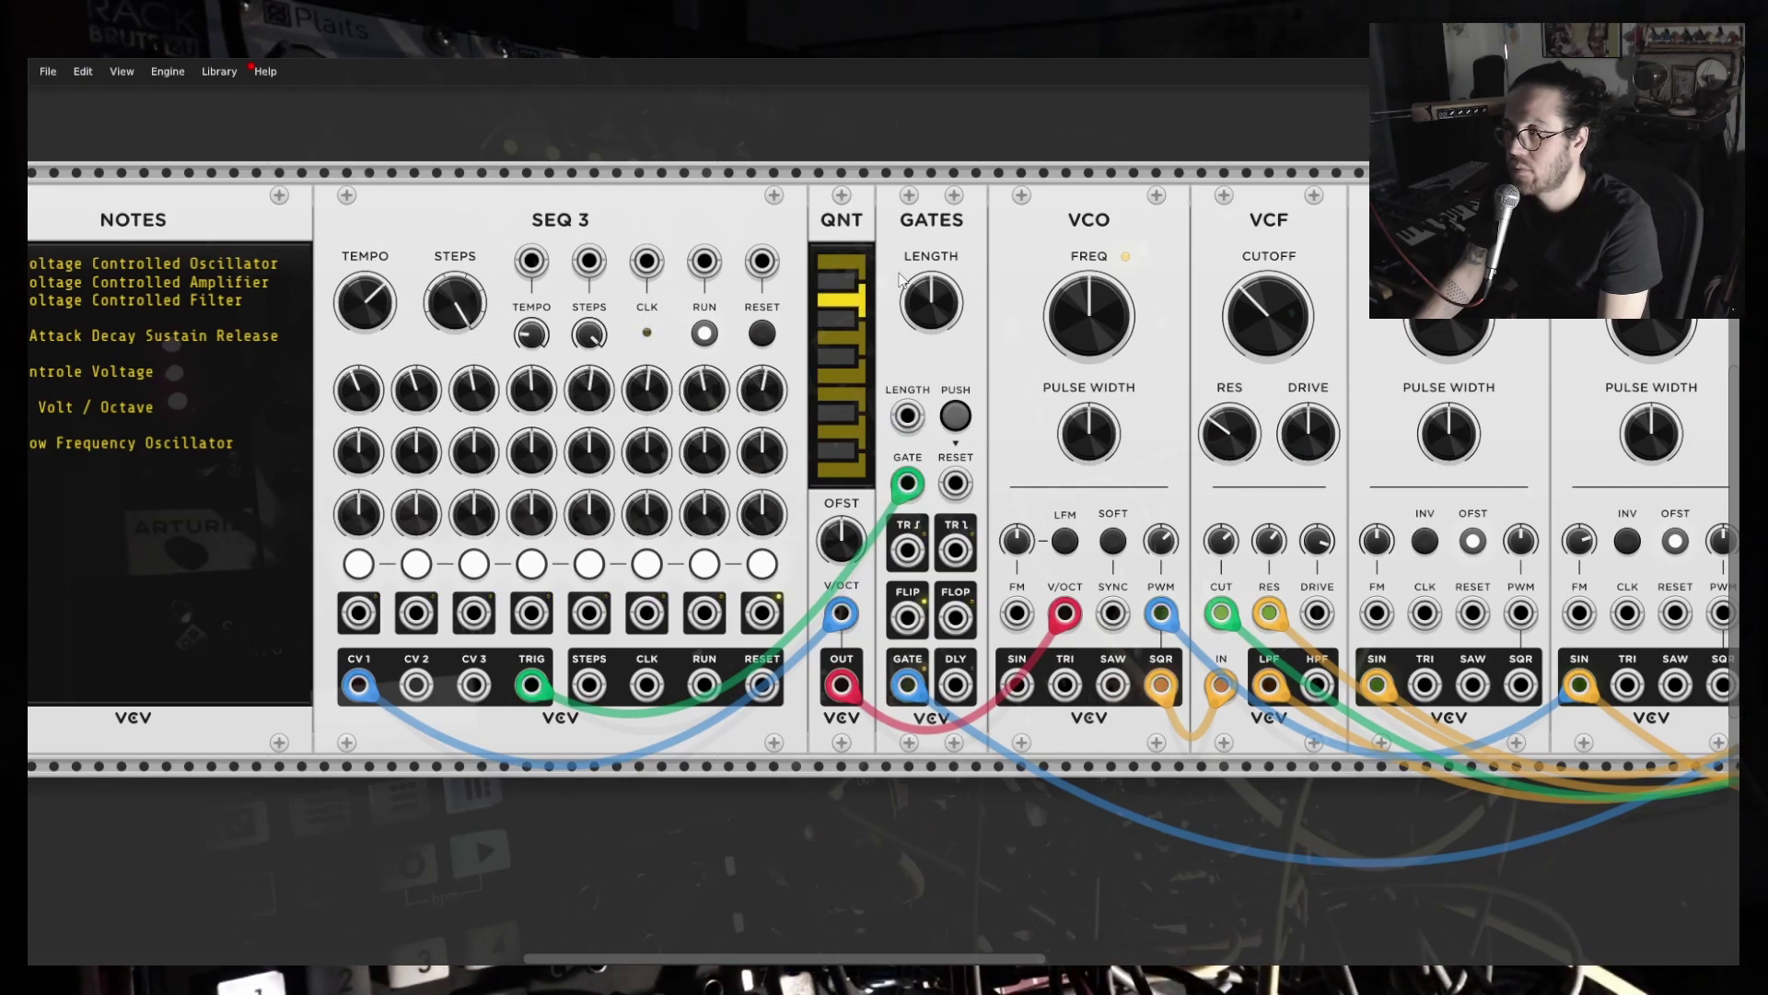
left_click_drag(1268, 315, 1268, 309)
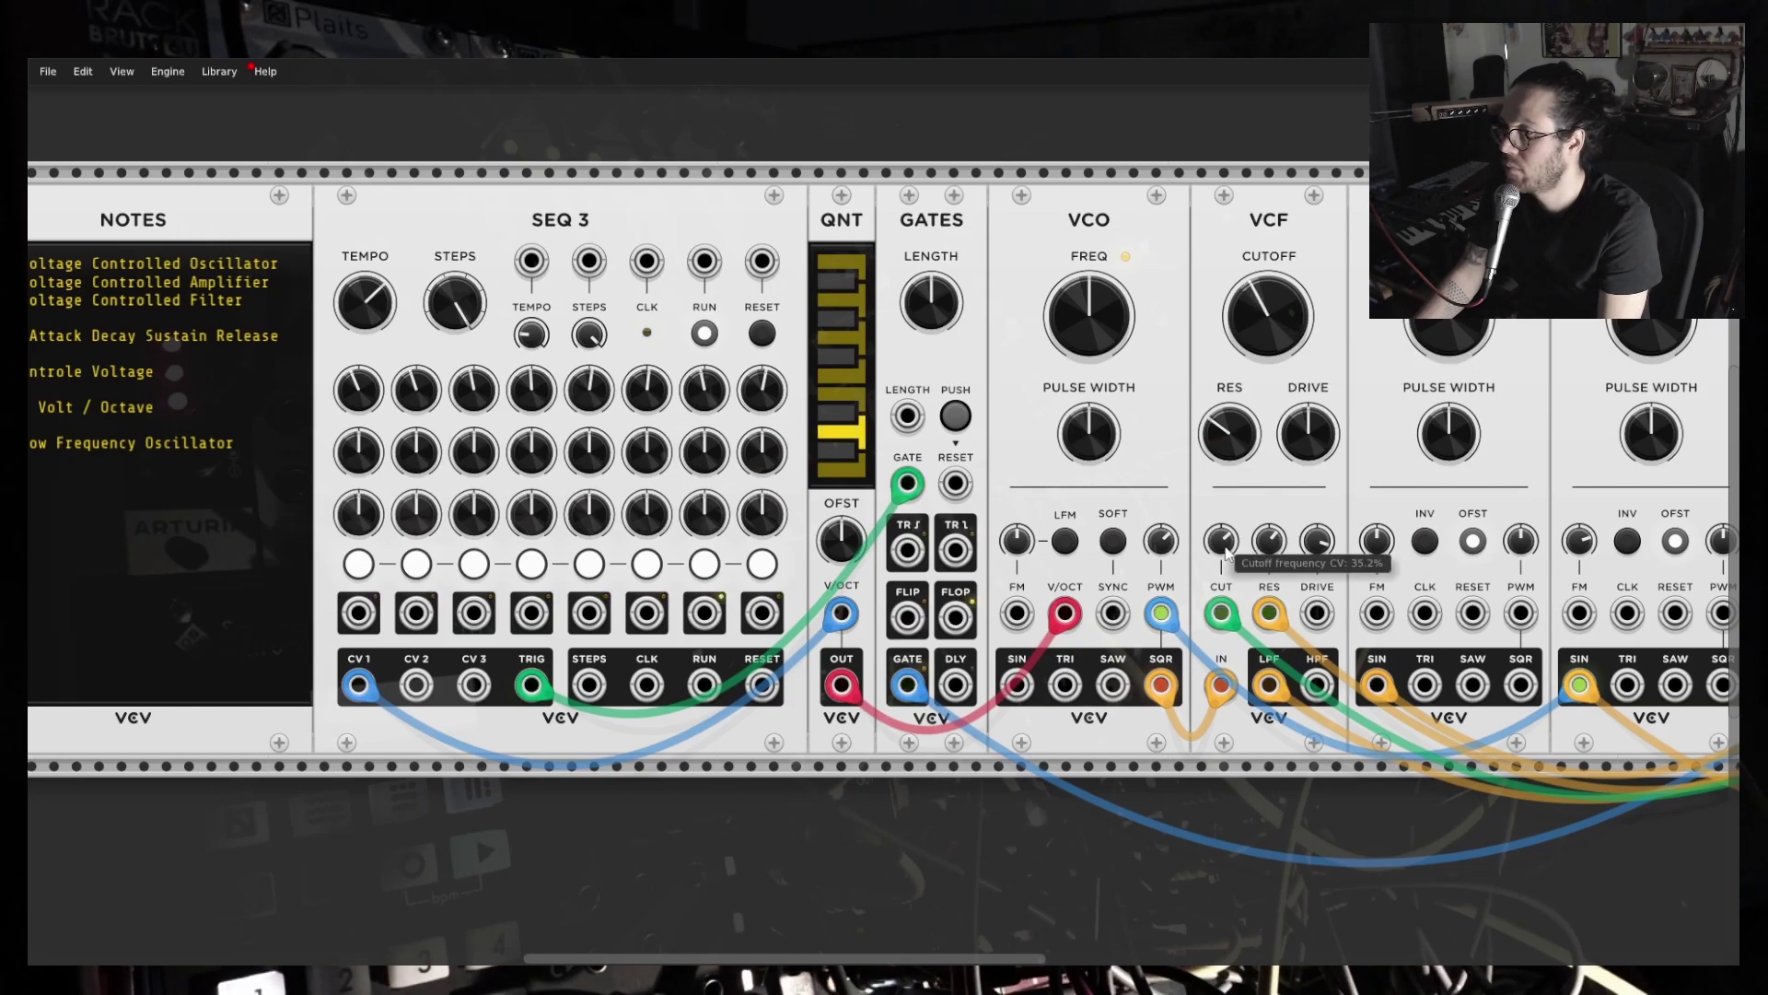
Lower the VCF's cutoff CV amount and retune step 7 of the sequencer's CV 1 row.
left_click_drag(1225, 551, 1225, 564)
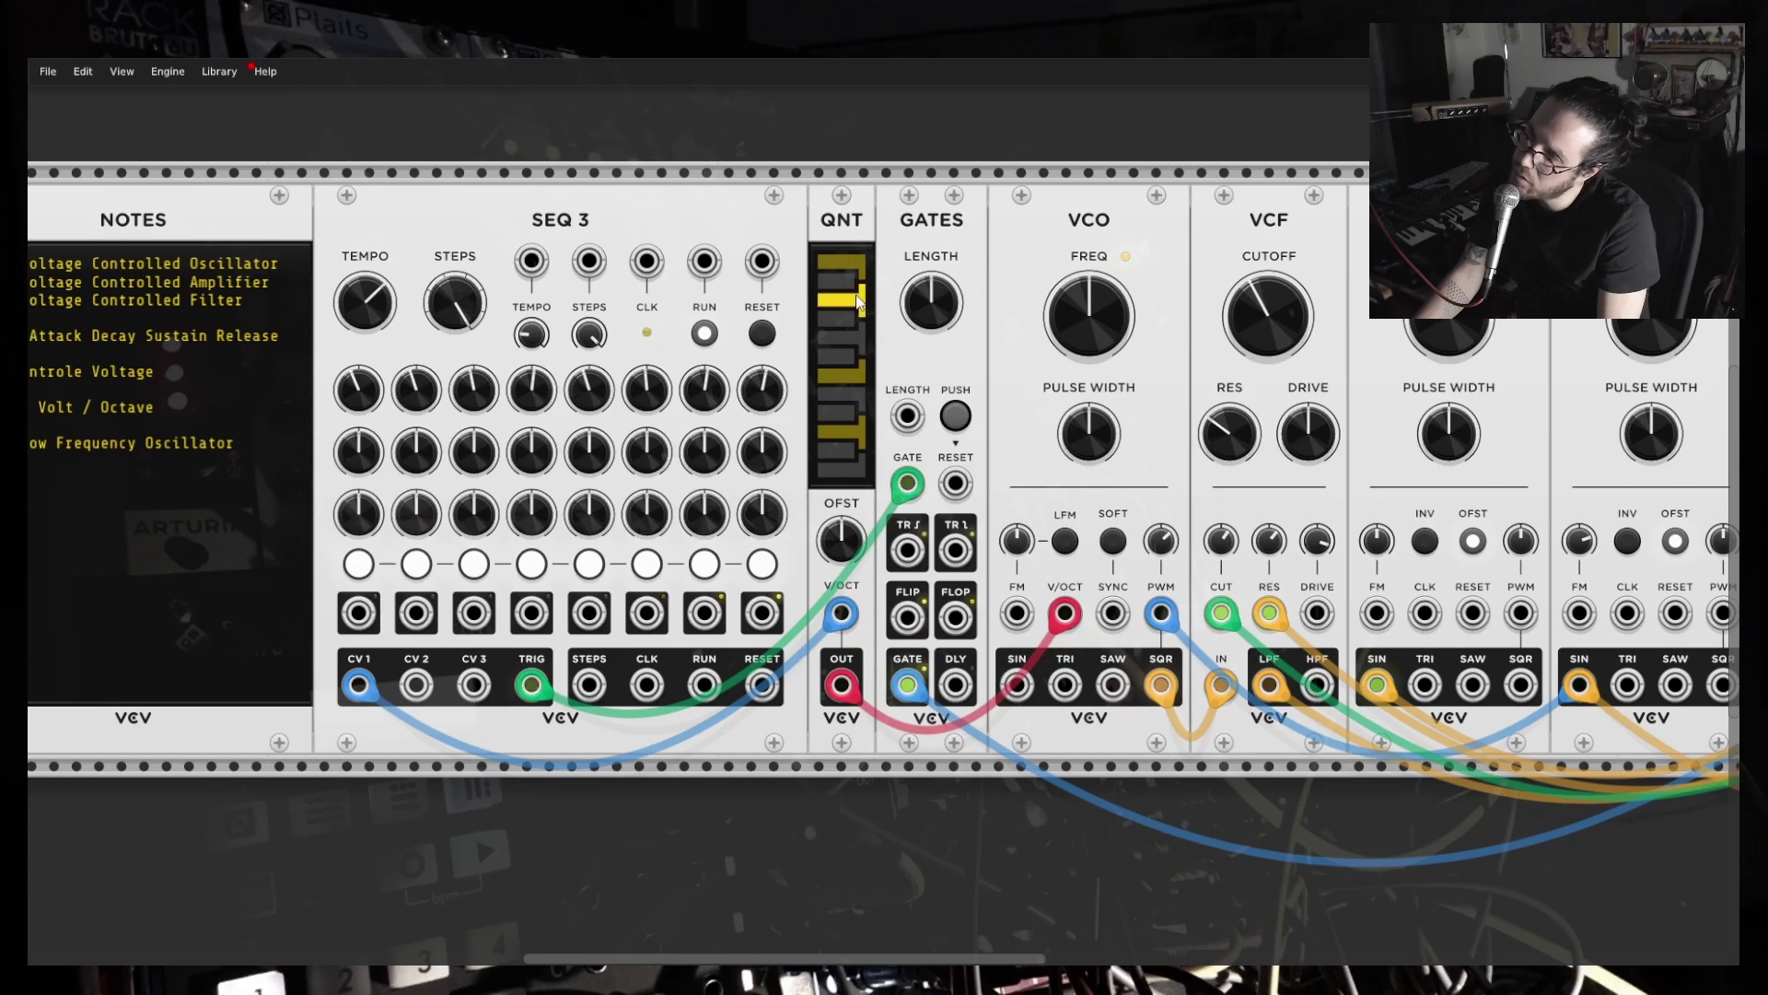
mouse_move(643, 392)
mouse_move(703, 392)
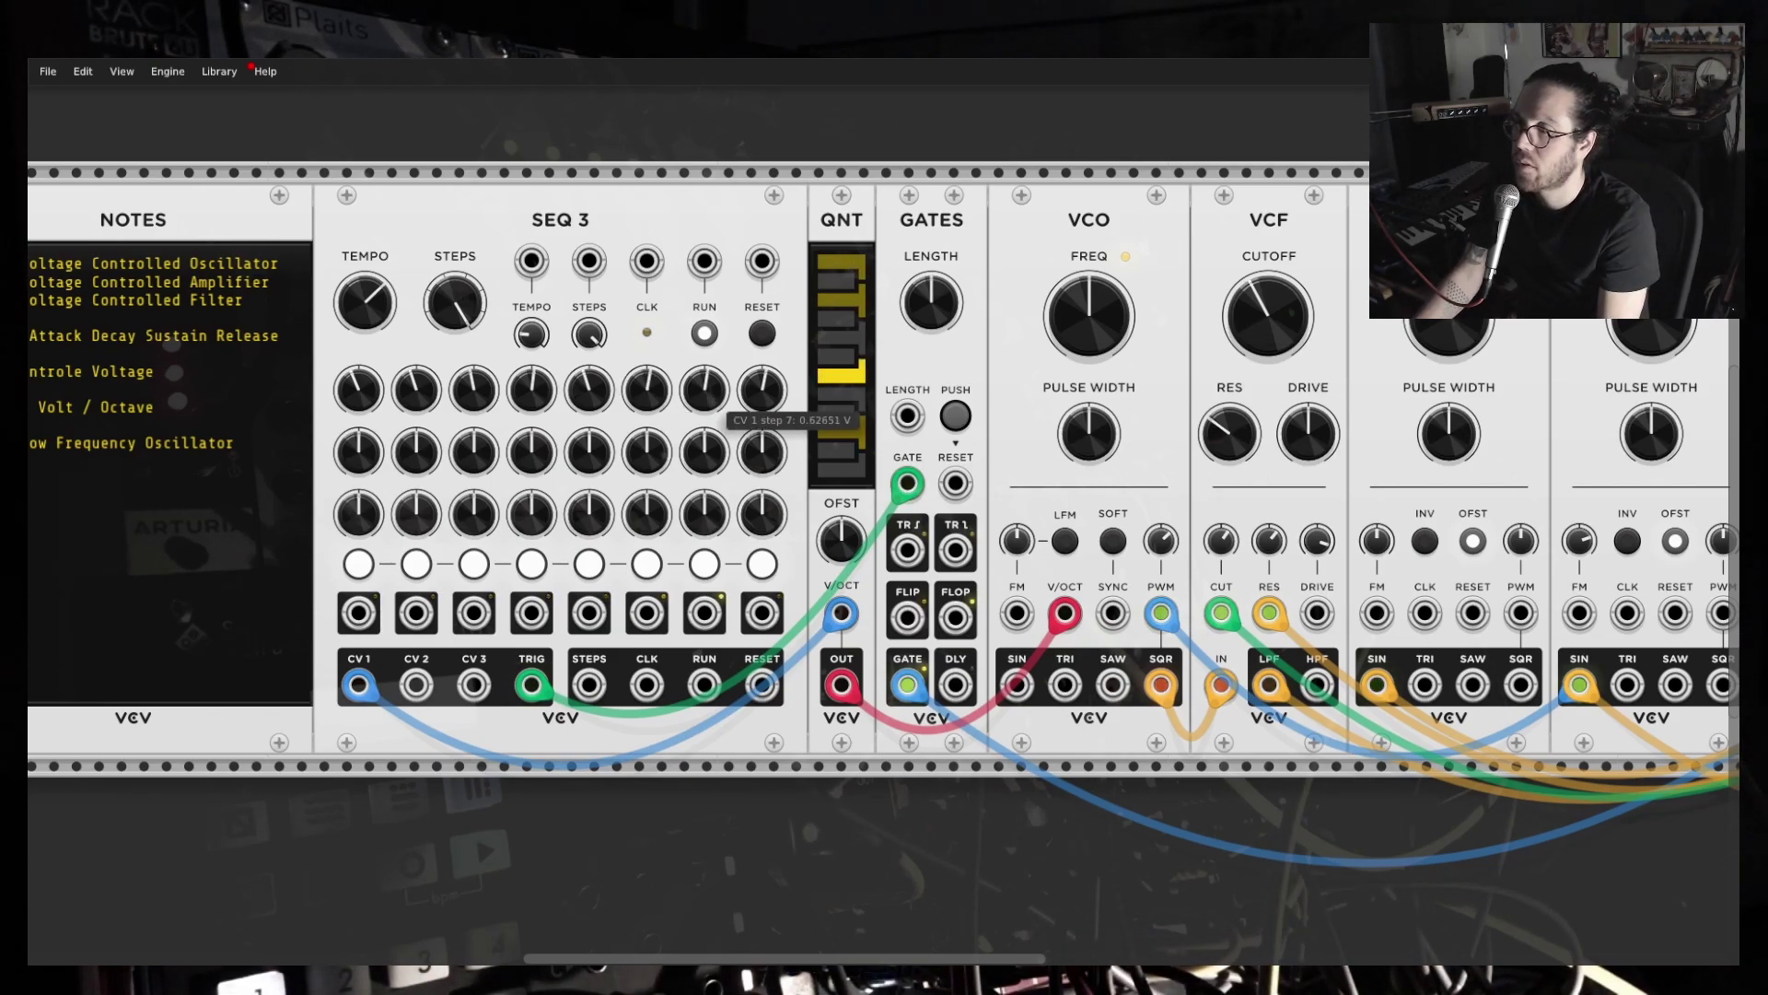
left_click_drag(705, 391, 707, 398)
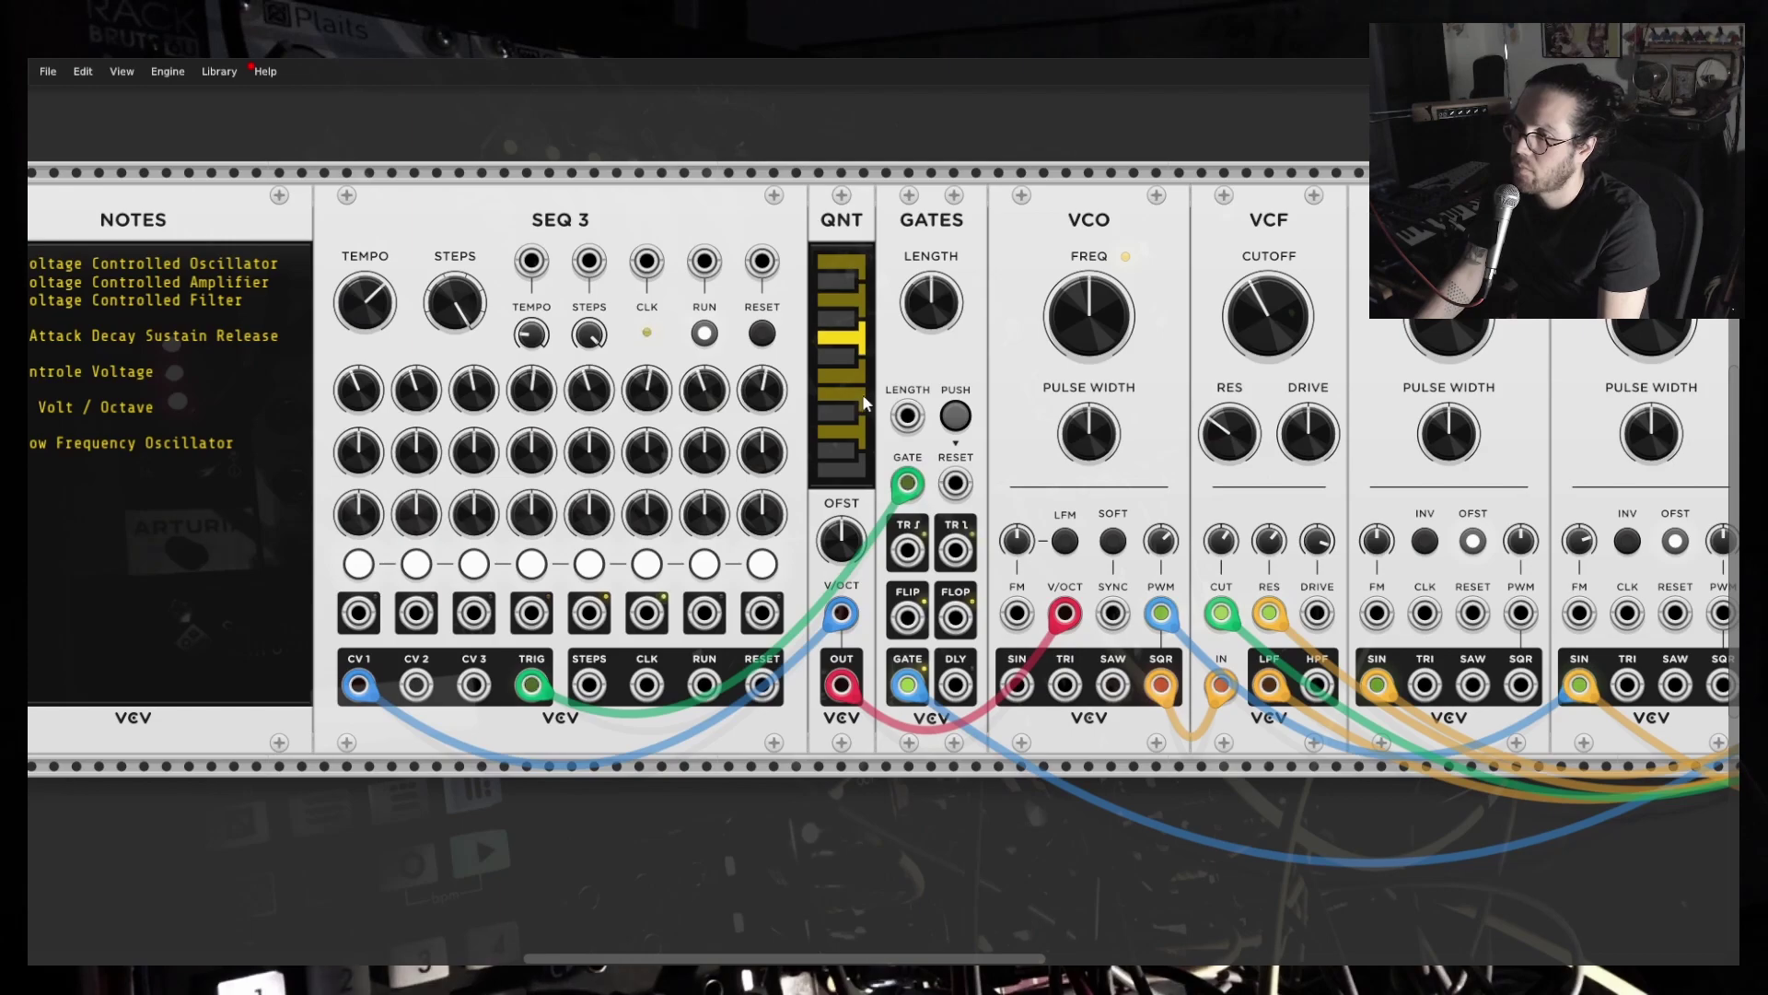
With the sequencer stopped, disable the upper four white-key notes in QNT and enable the upper three black-key notes, then run it.
left_click(707, 336)
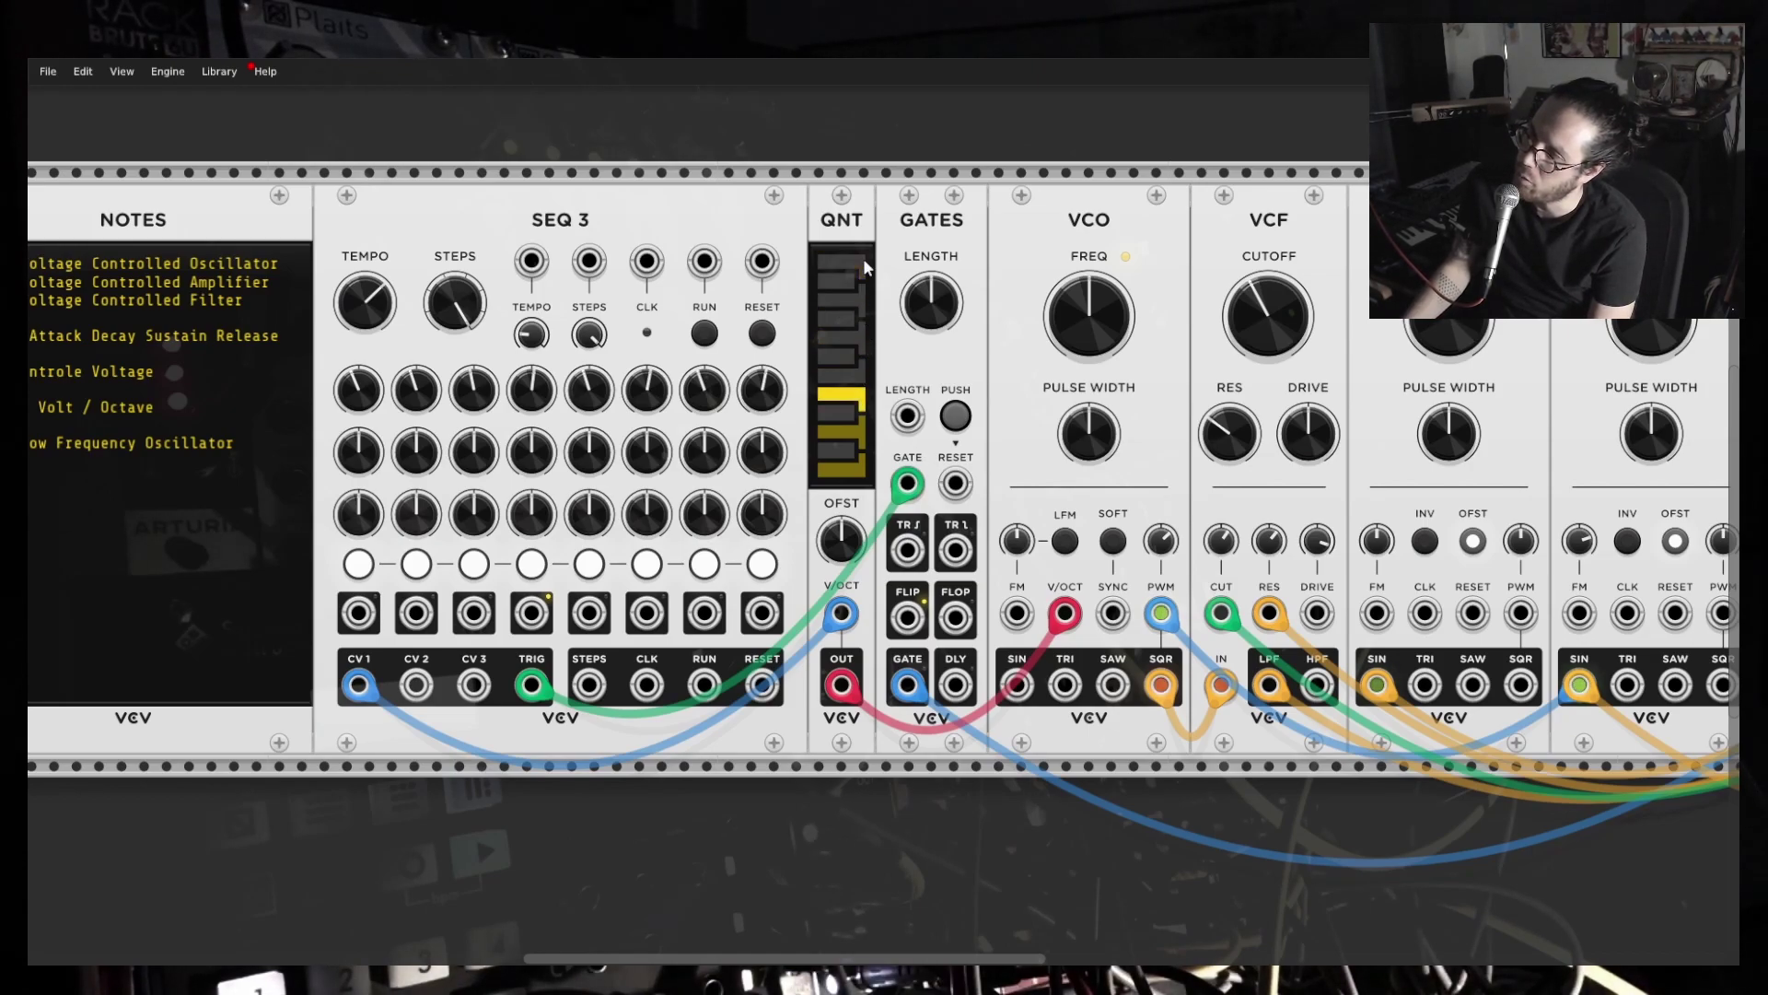
left_click(841, 339)
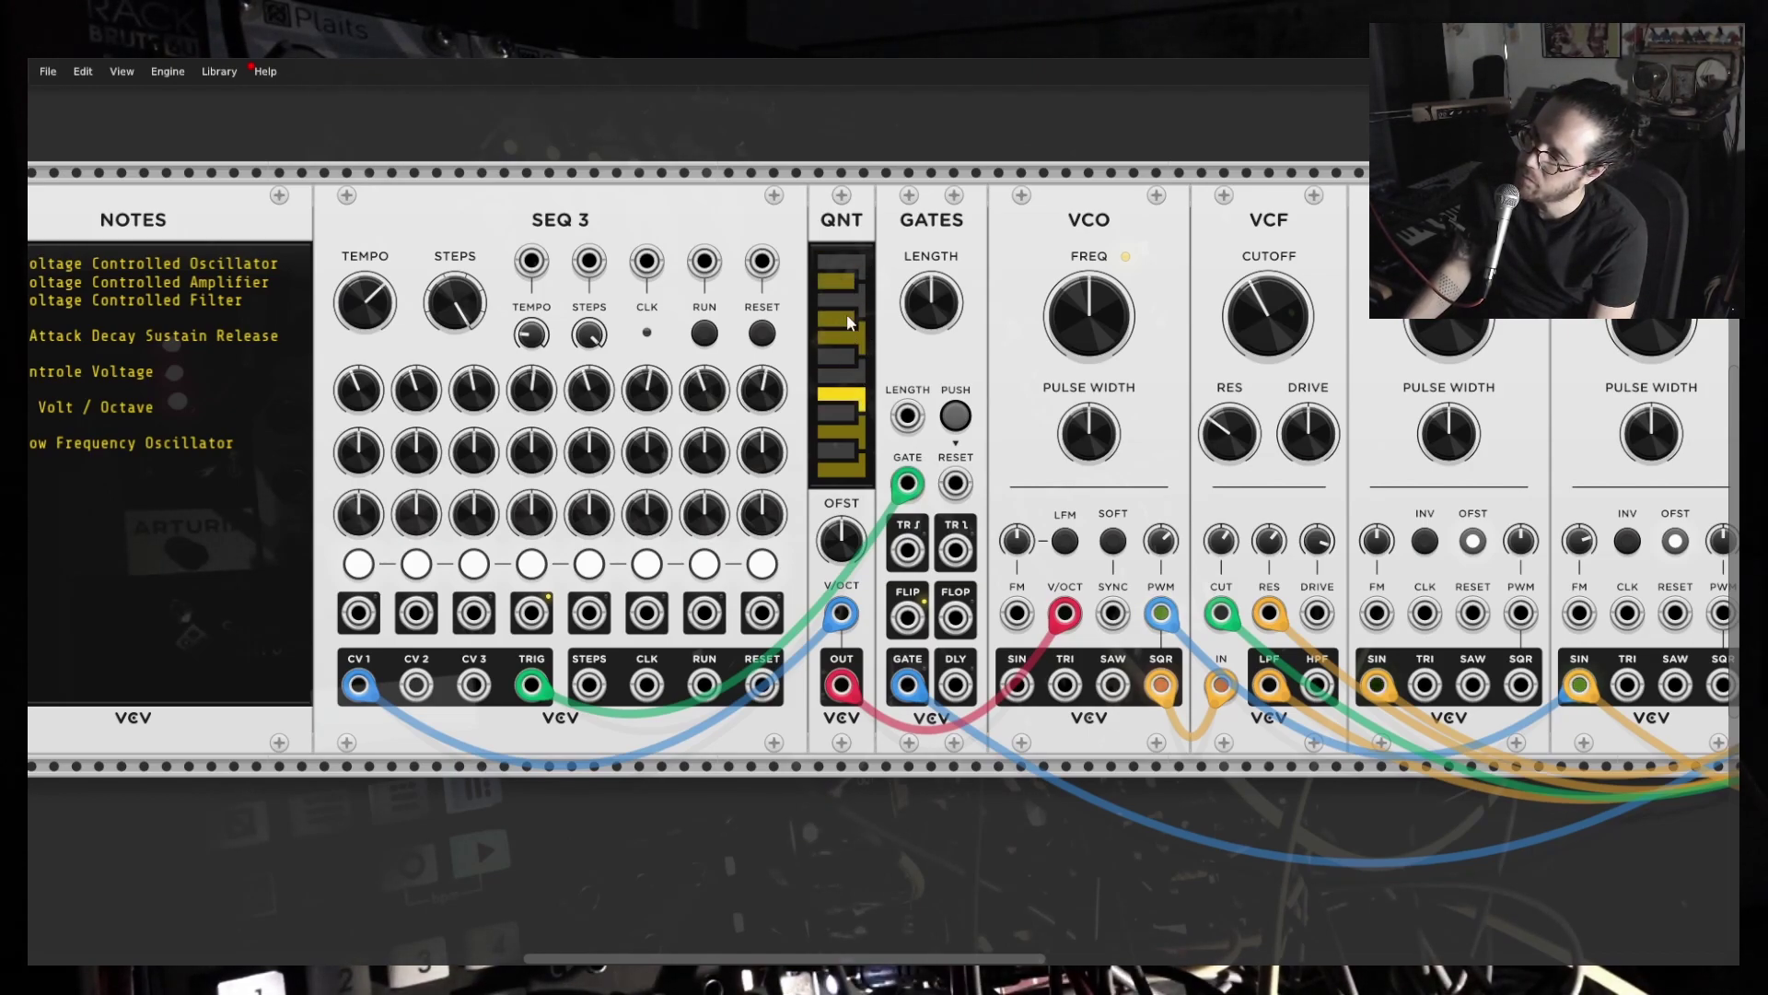
left_click(704, 334)
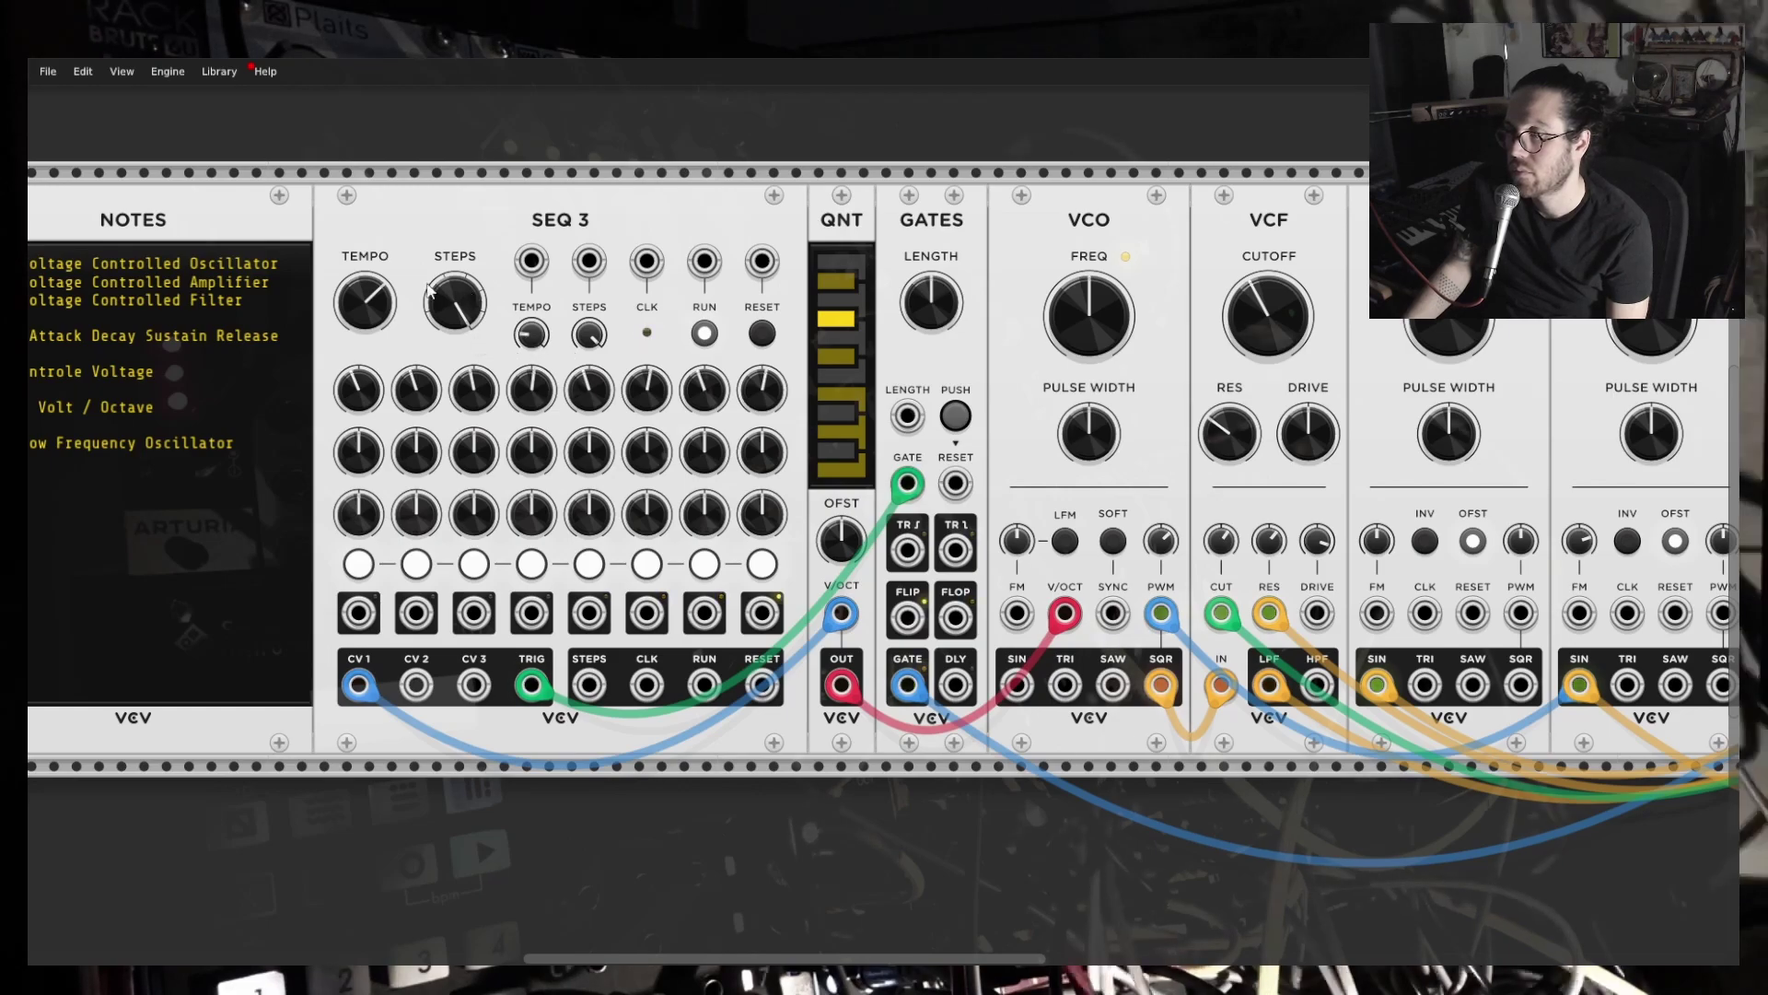
mouse_move(589, 394)
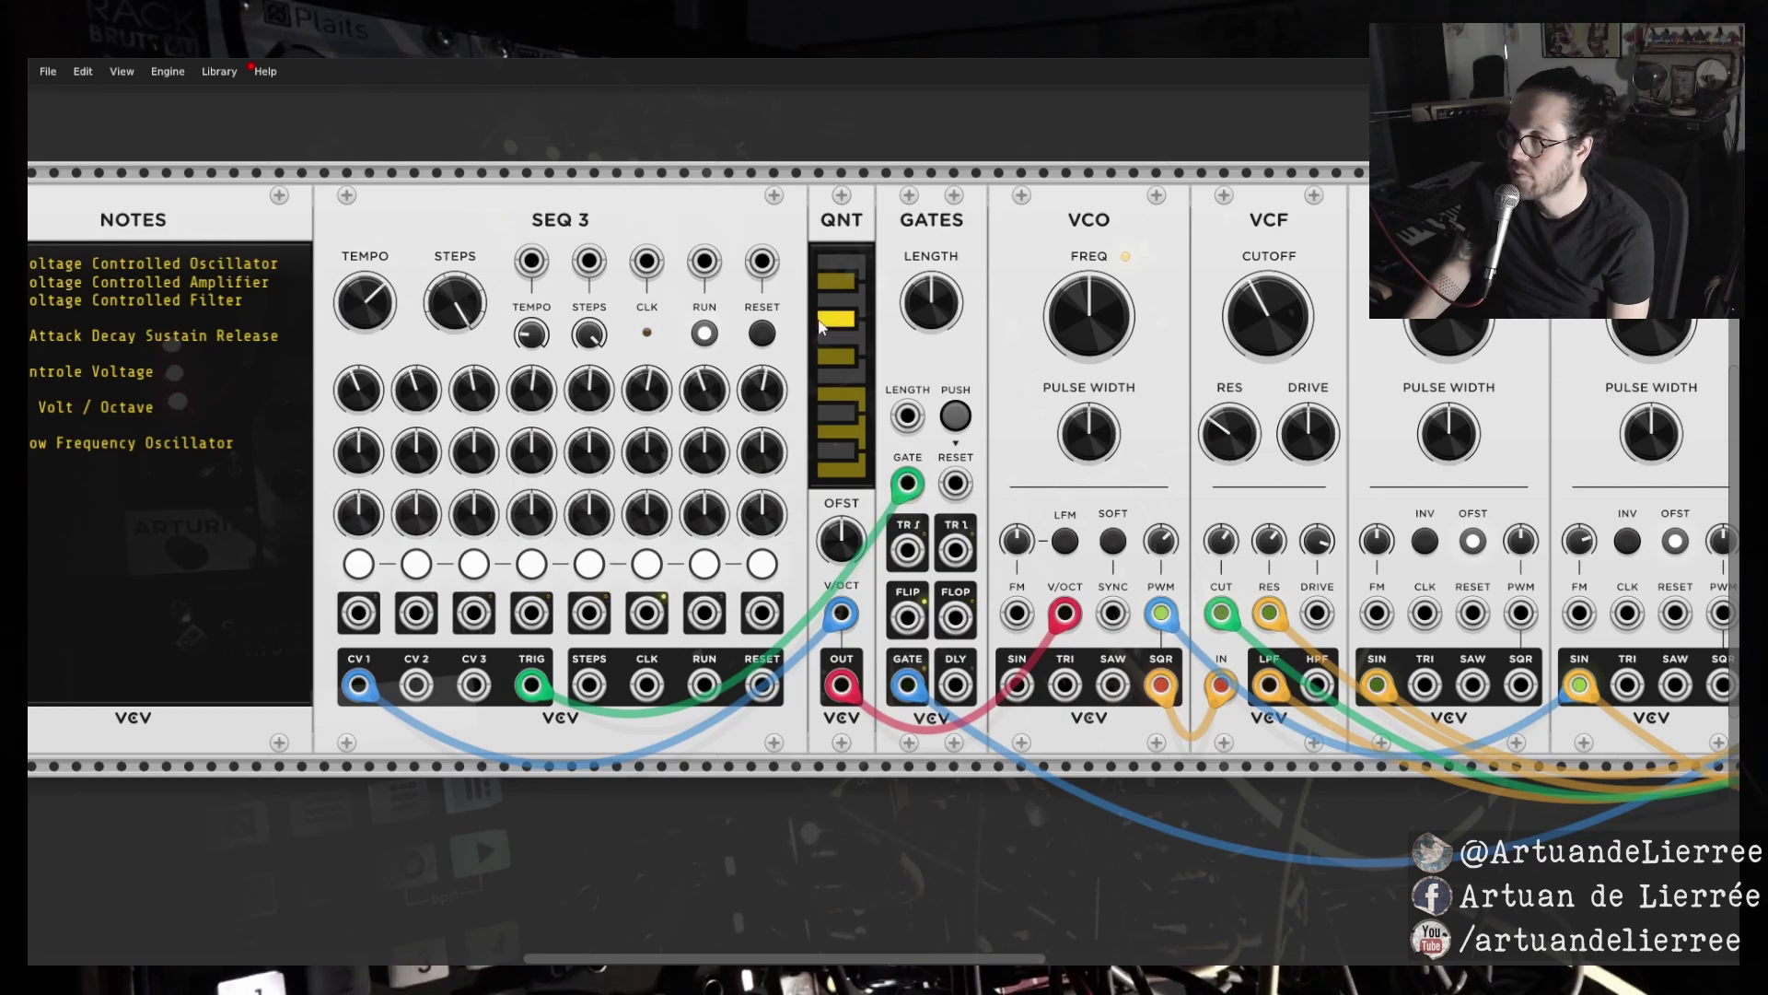
Raise the VCF cutoff frequency while the sequence plays, then stop the sequencer.
left_click_drag(1296, 348, 1297, 331)
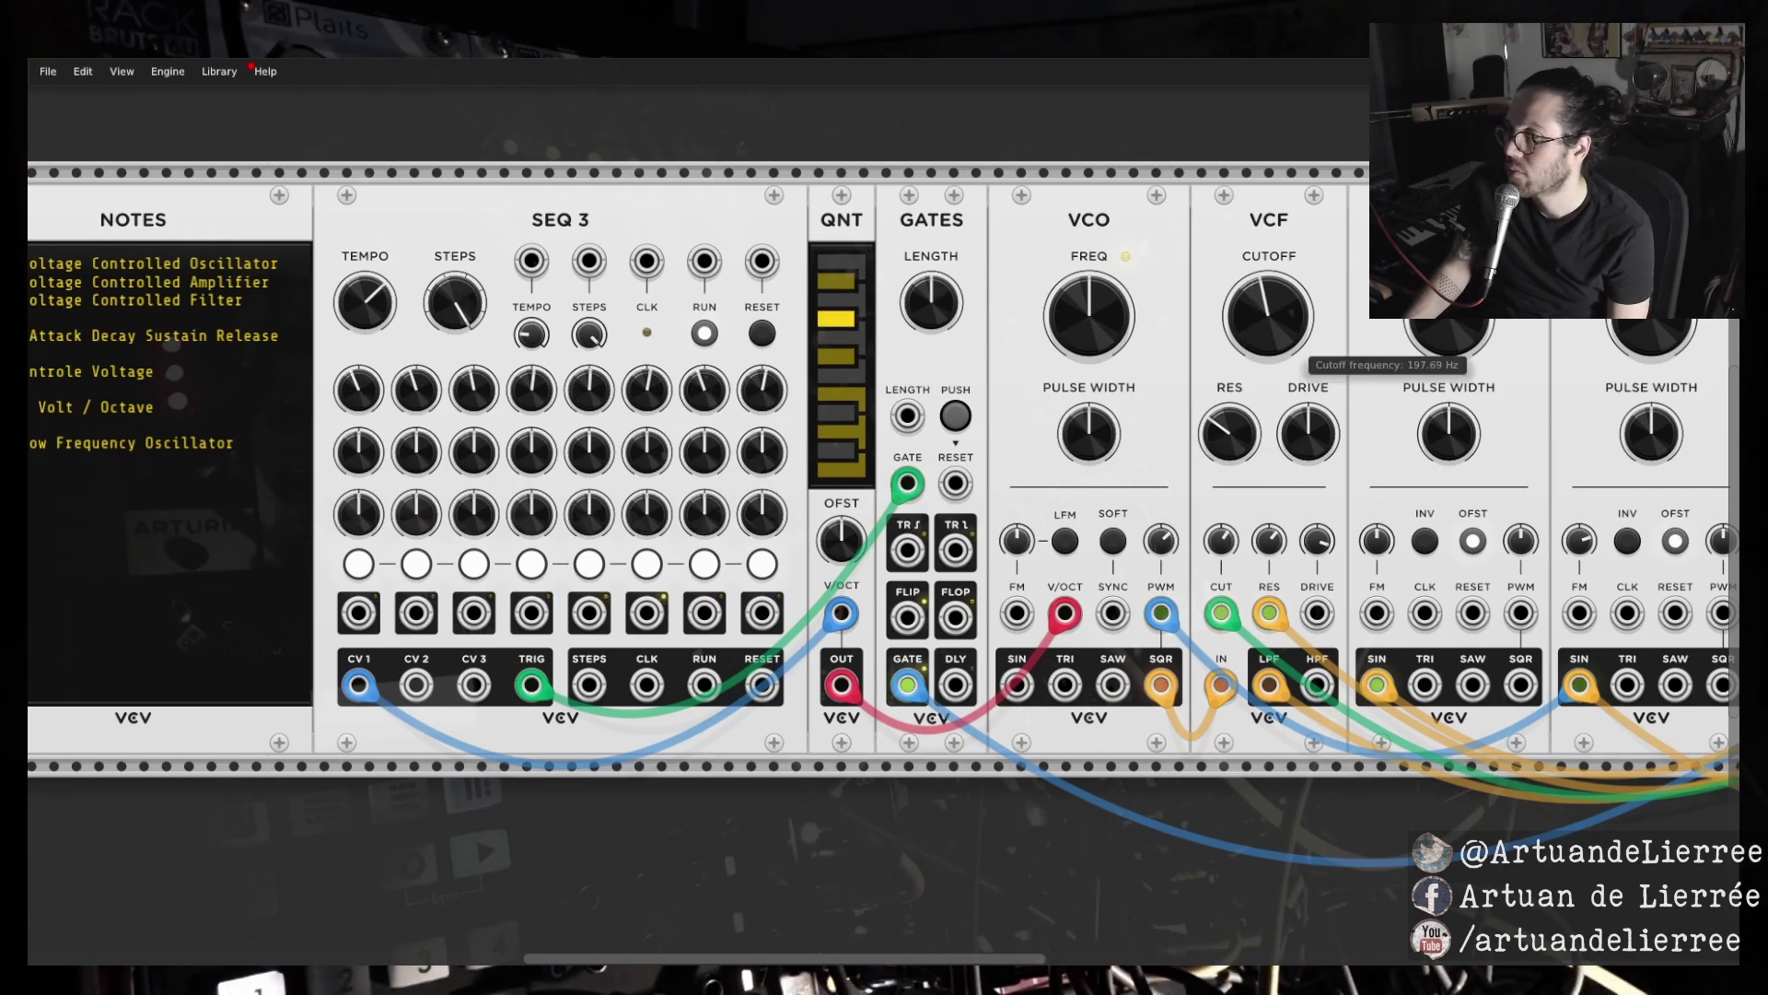
scroll(1273, 319, "up", 2)
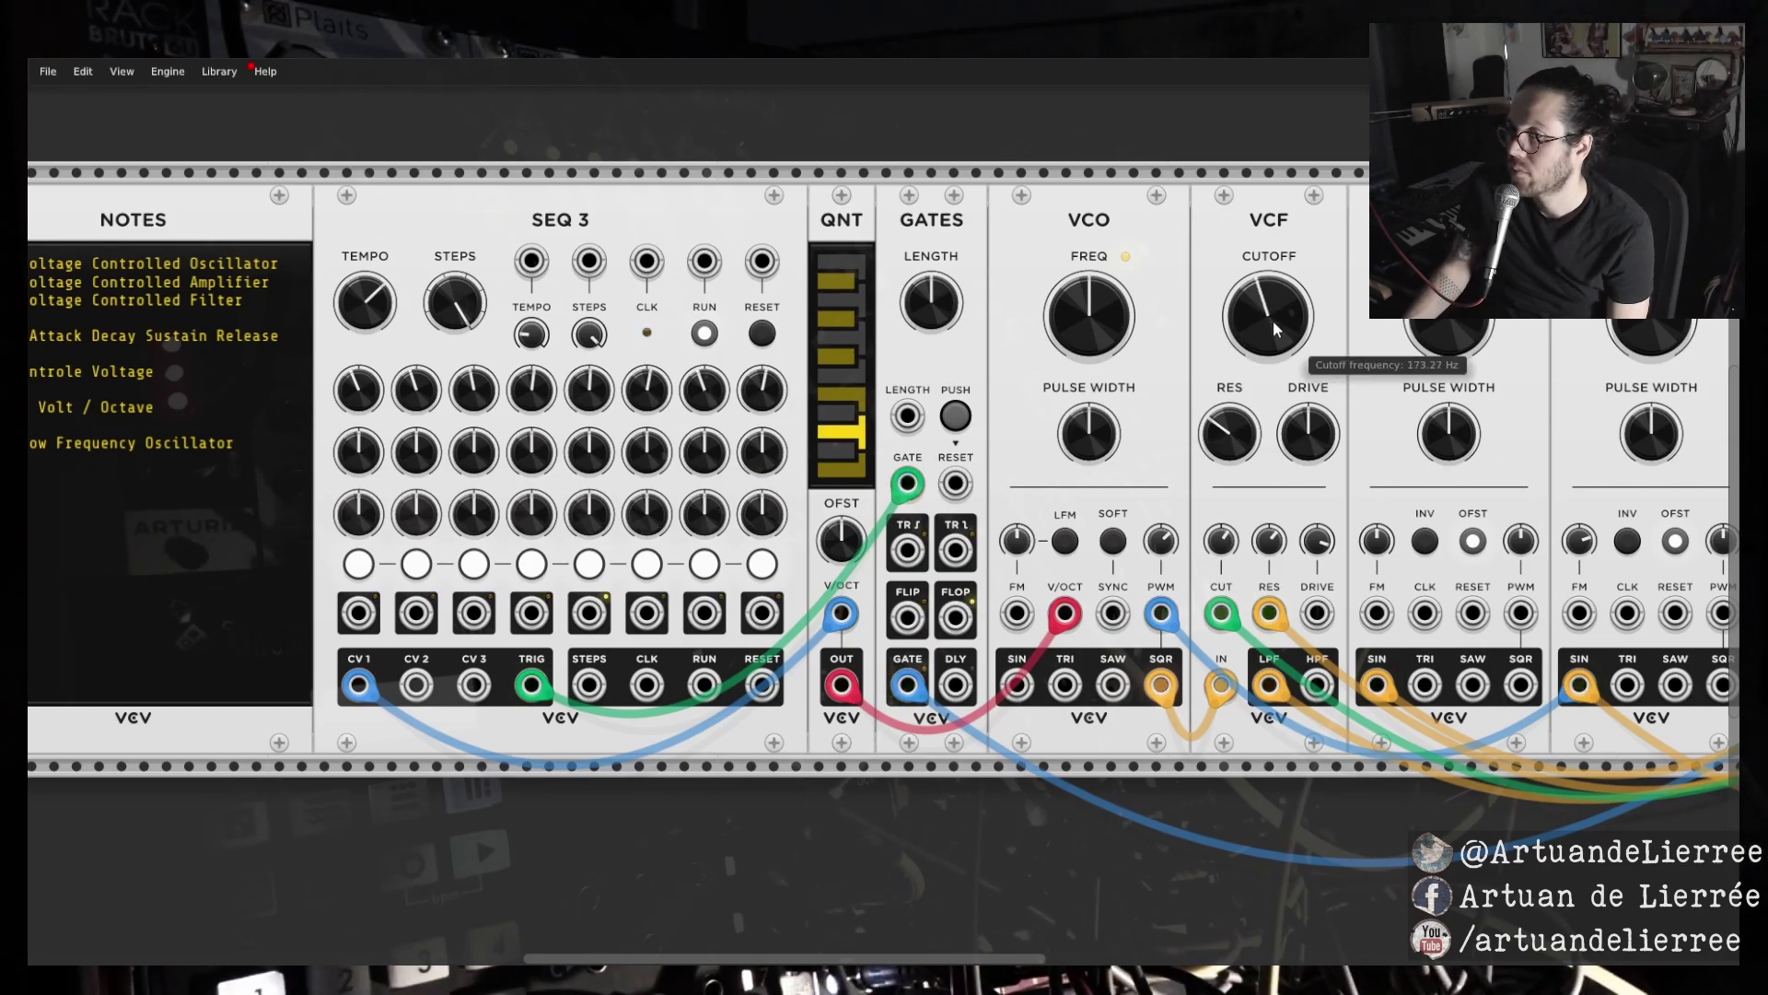
mouse_move(1273, 320)
left_mouse_down()
mouse_move(1272, 357)
mouse_move(1273, 333)
left_mouse_up()
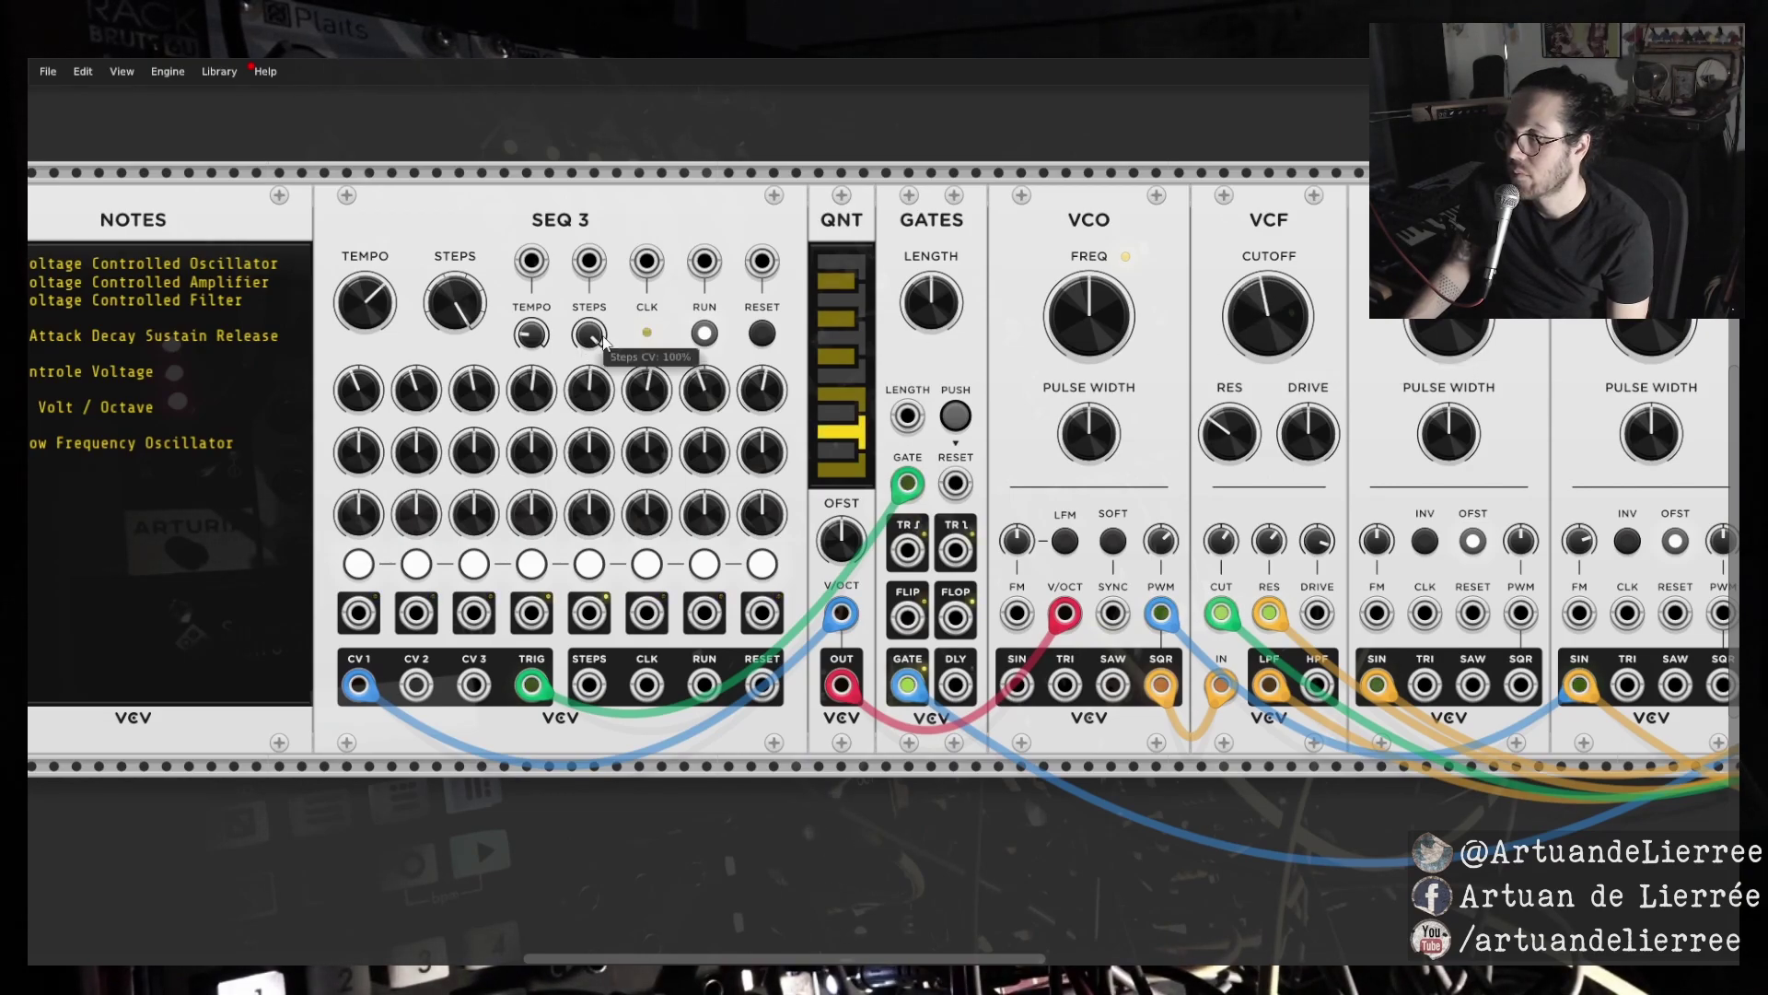
left_click(705, 335)
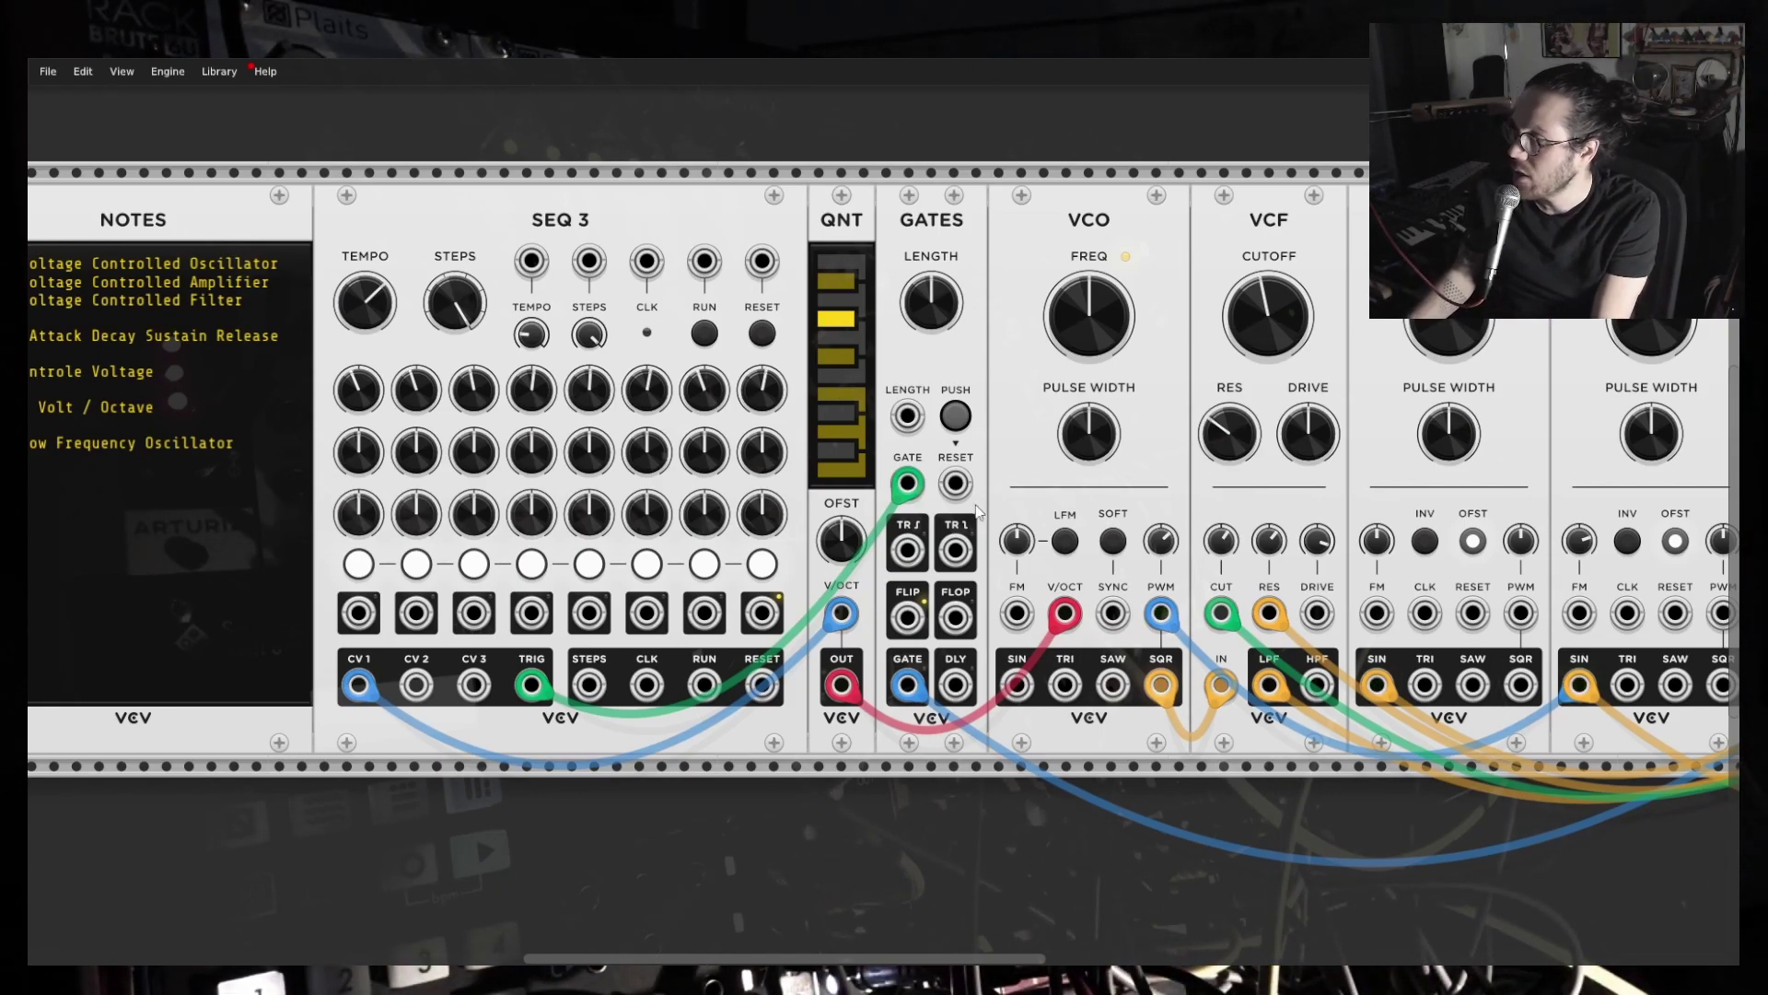
Remove the envelope cable from the VCF resonance input.
mouse_move(965, 875)
left_mouse_down()
mouse_move(771, 837)
mouse_move(398, 877)
mouse_move(915, 880)
mouse_move(1179, 849)
mouse_move(938, 867)
left_mouse_up()
scroll(901, 821, "down", 2)
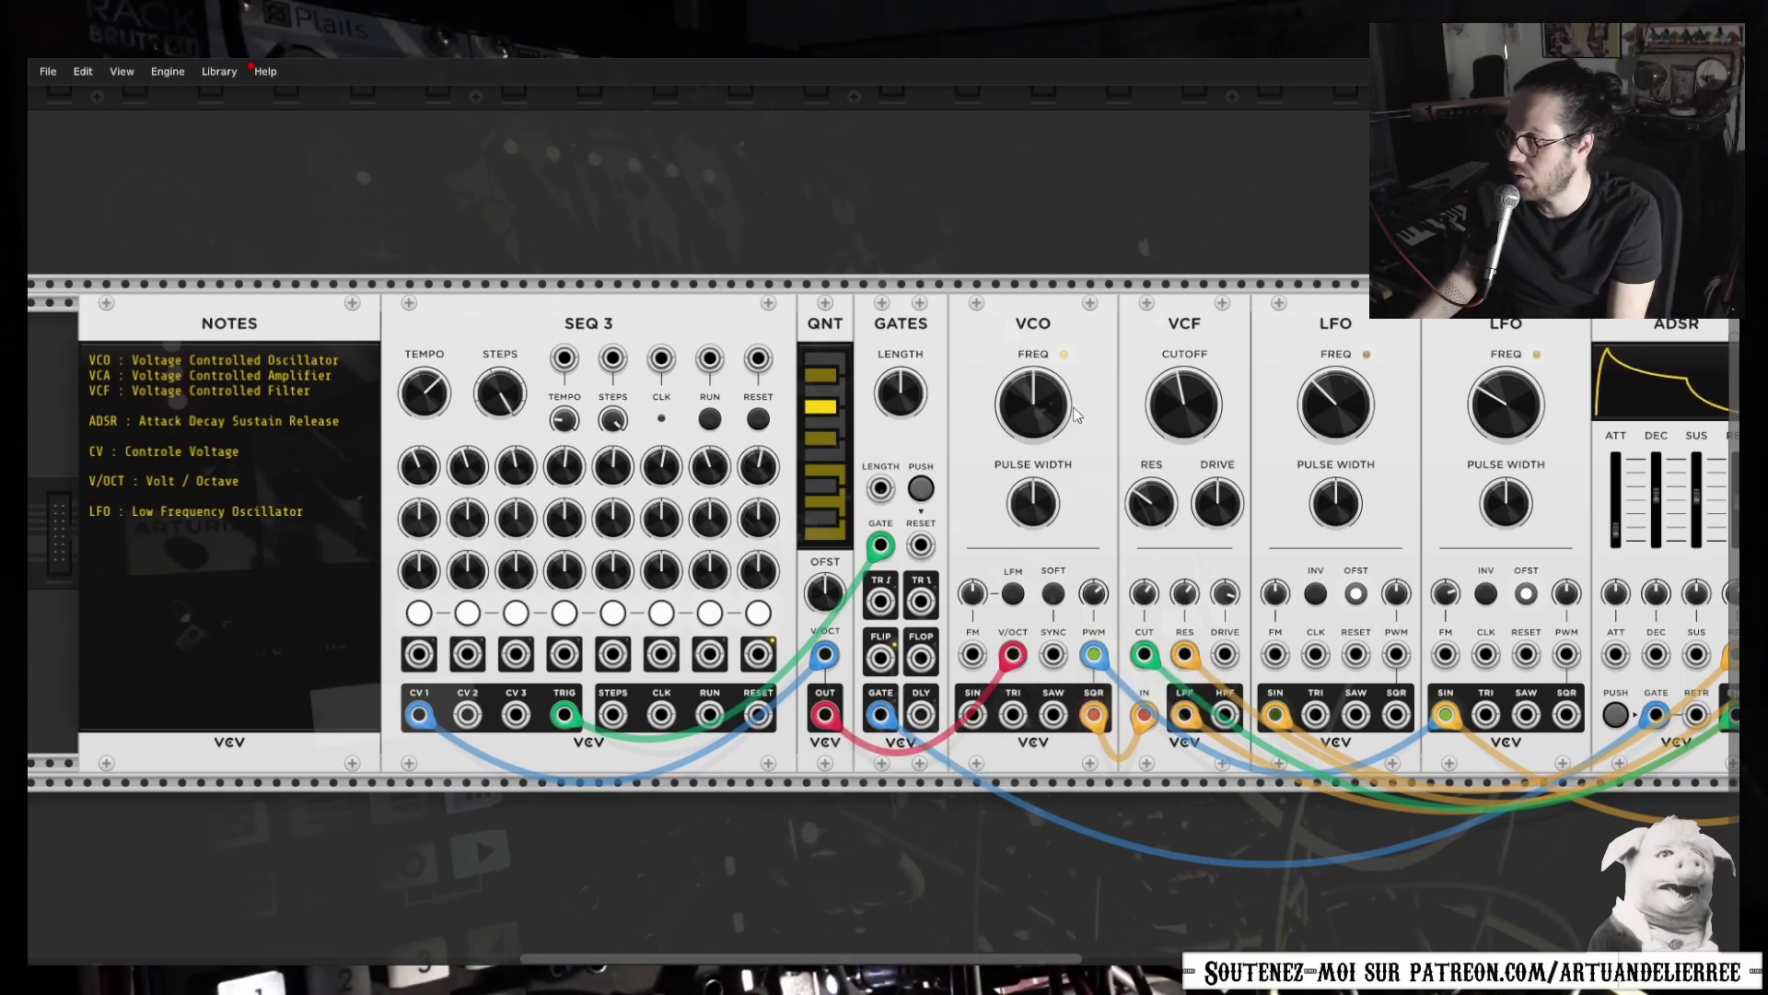
mouse_move(1042, 411)
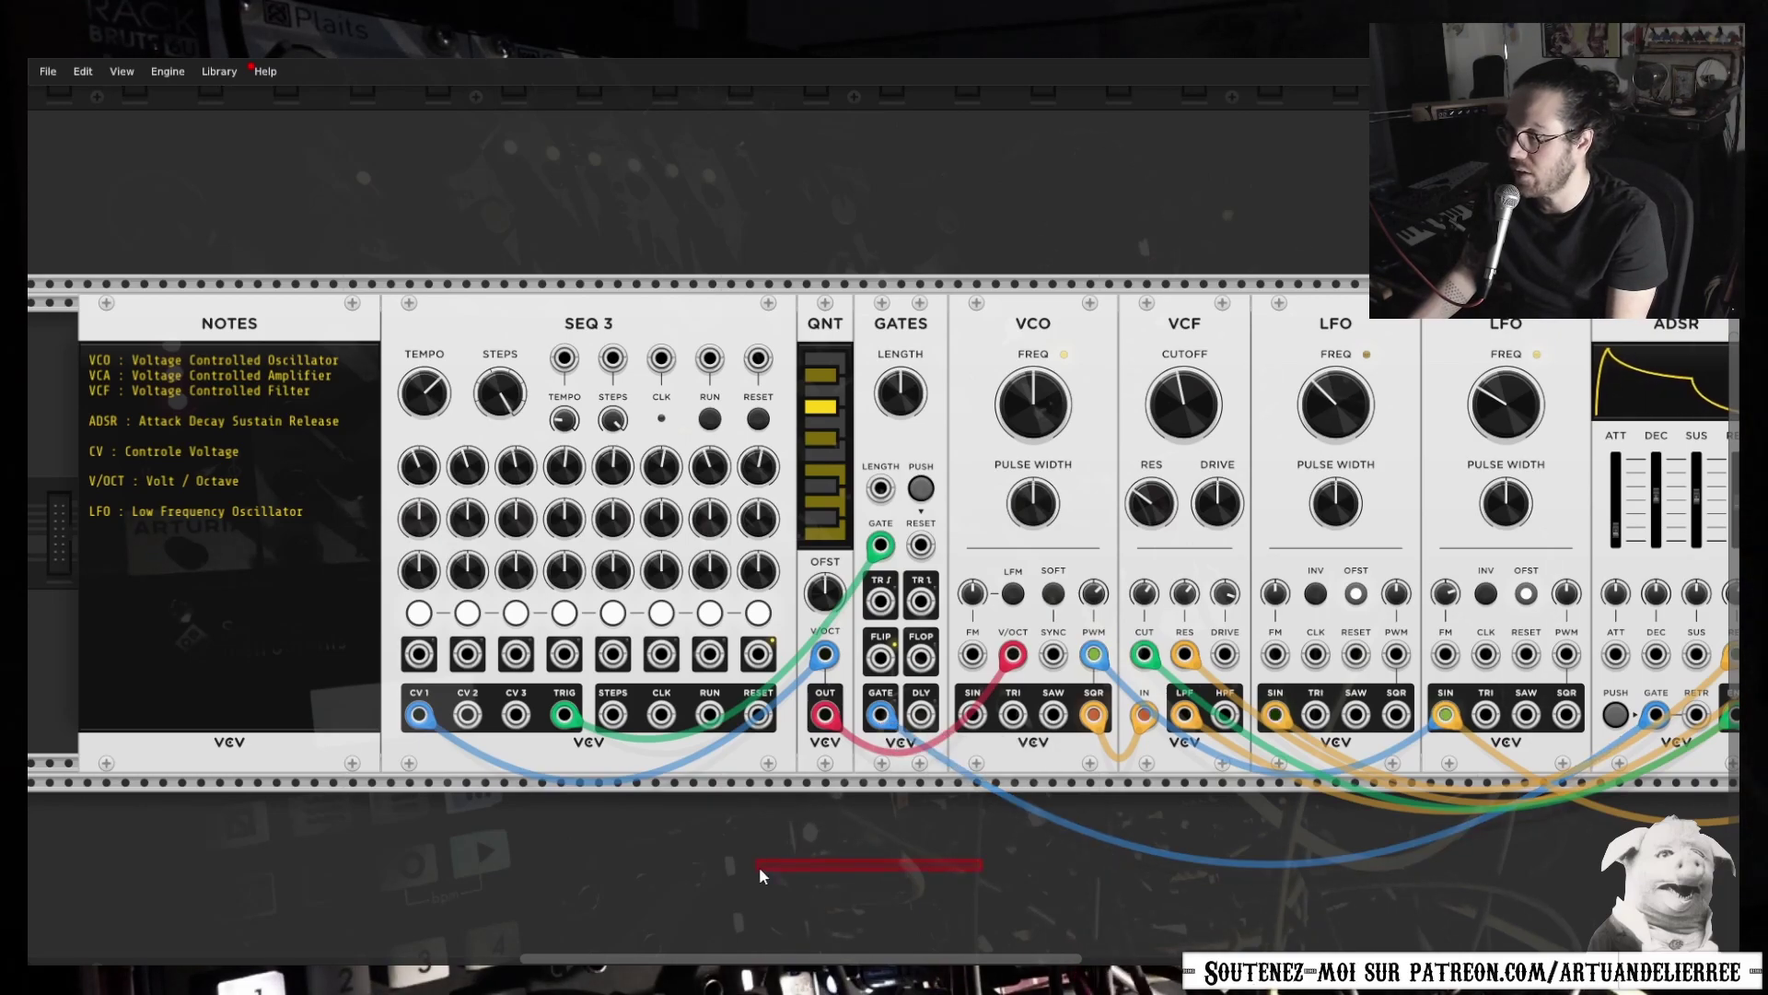
left_click_drag(968, 833, 621, 853)
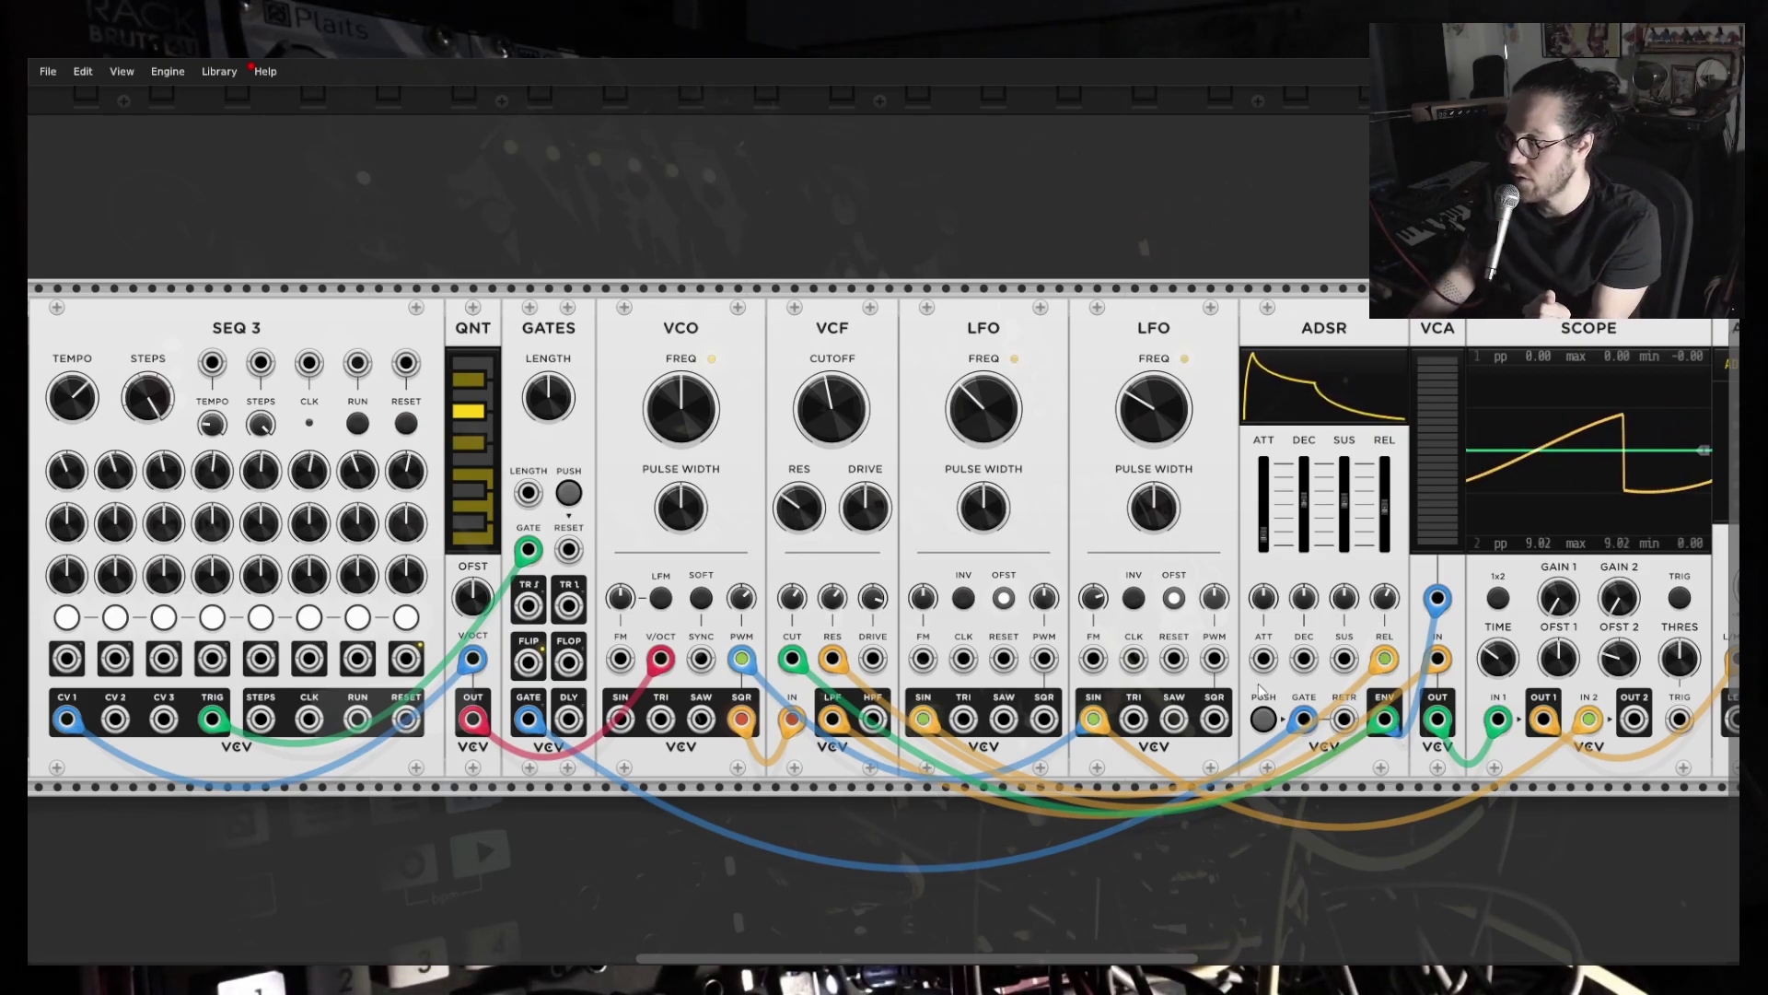
mouse_move(1092, 723)
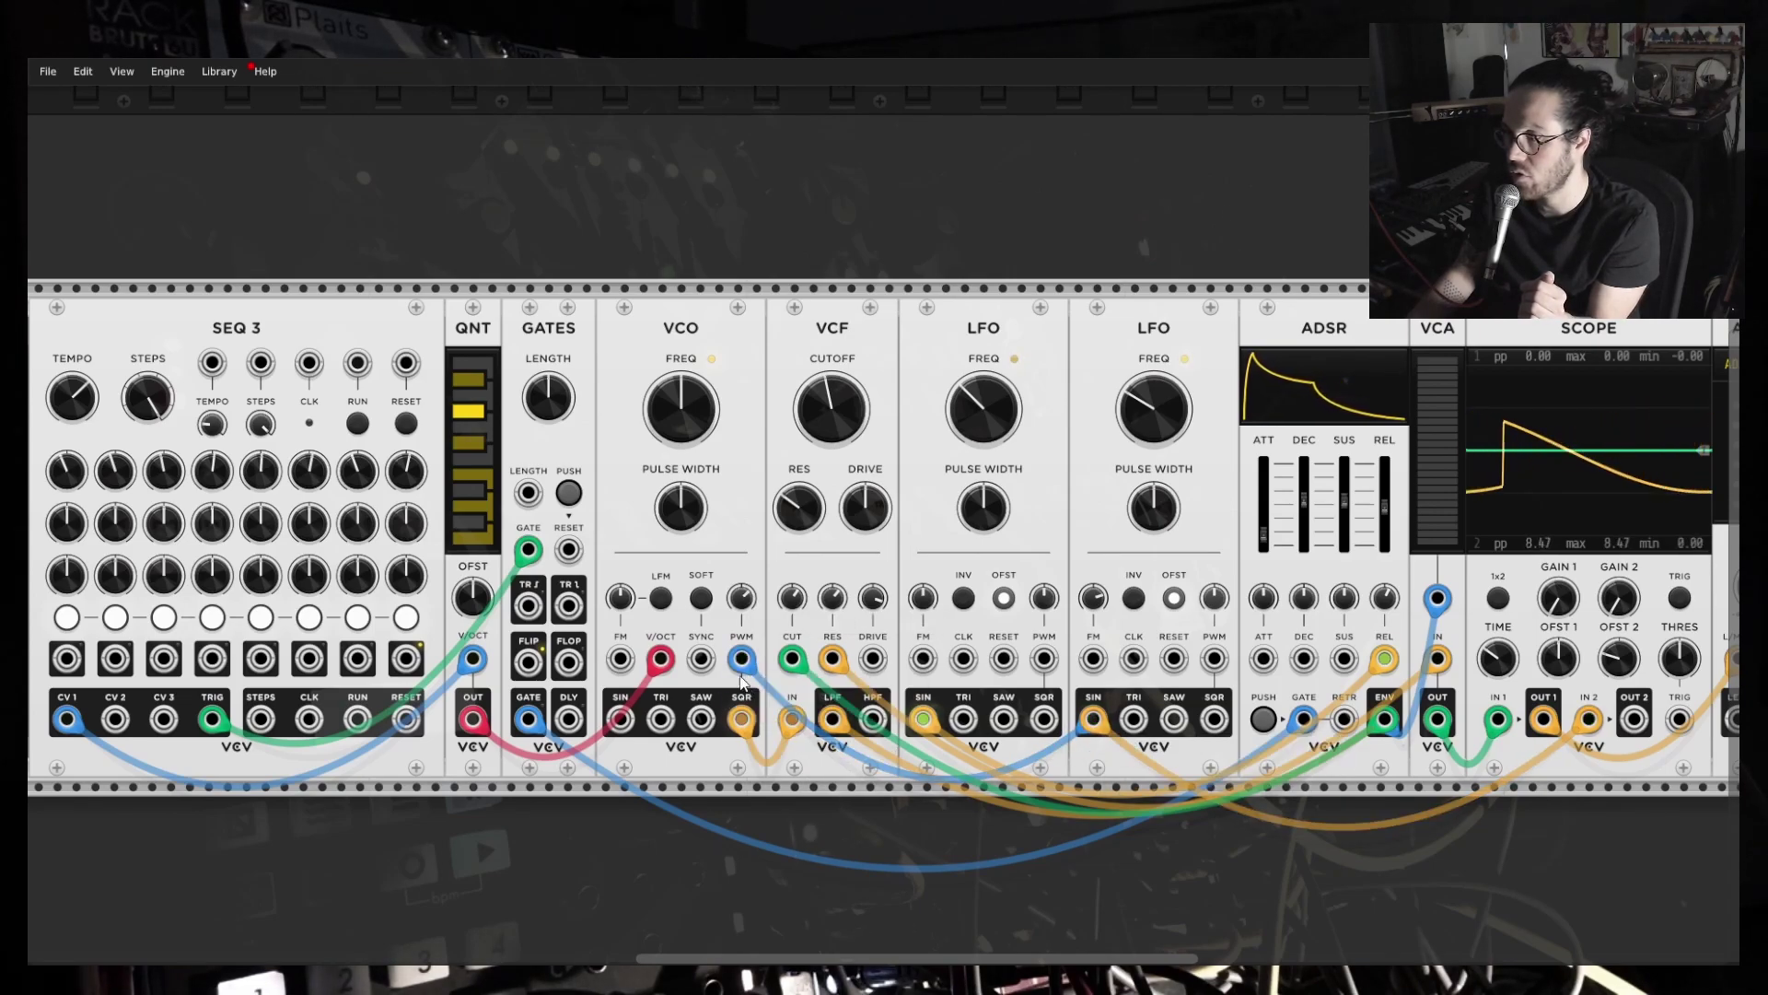
mouse_move(751, 661)
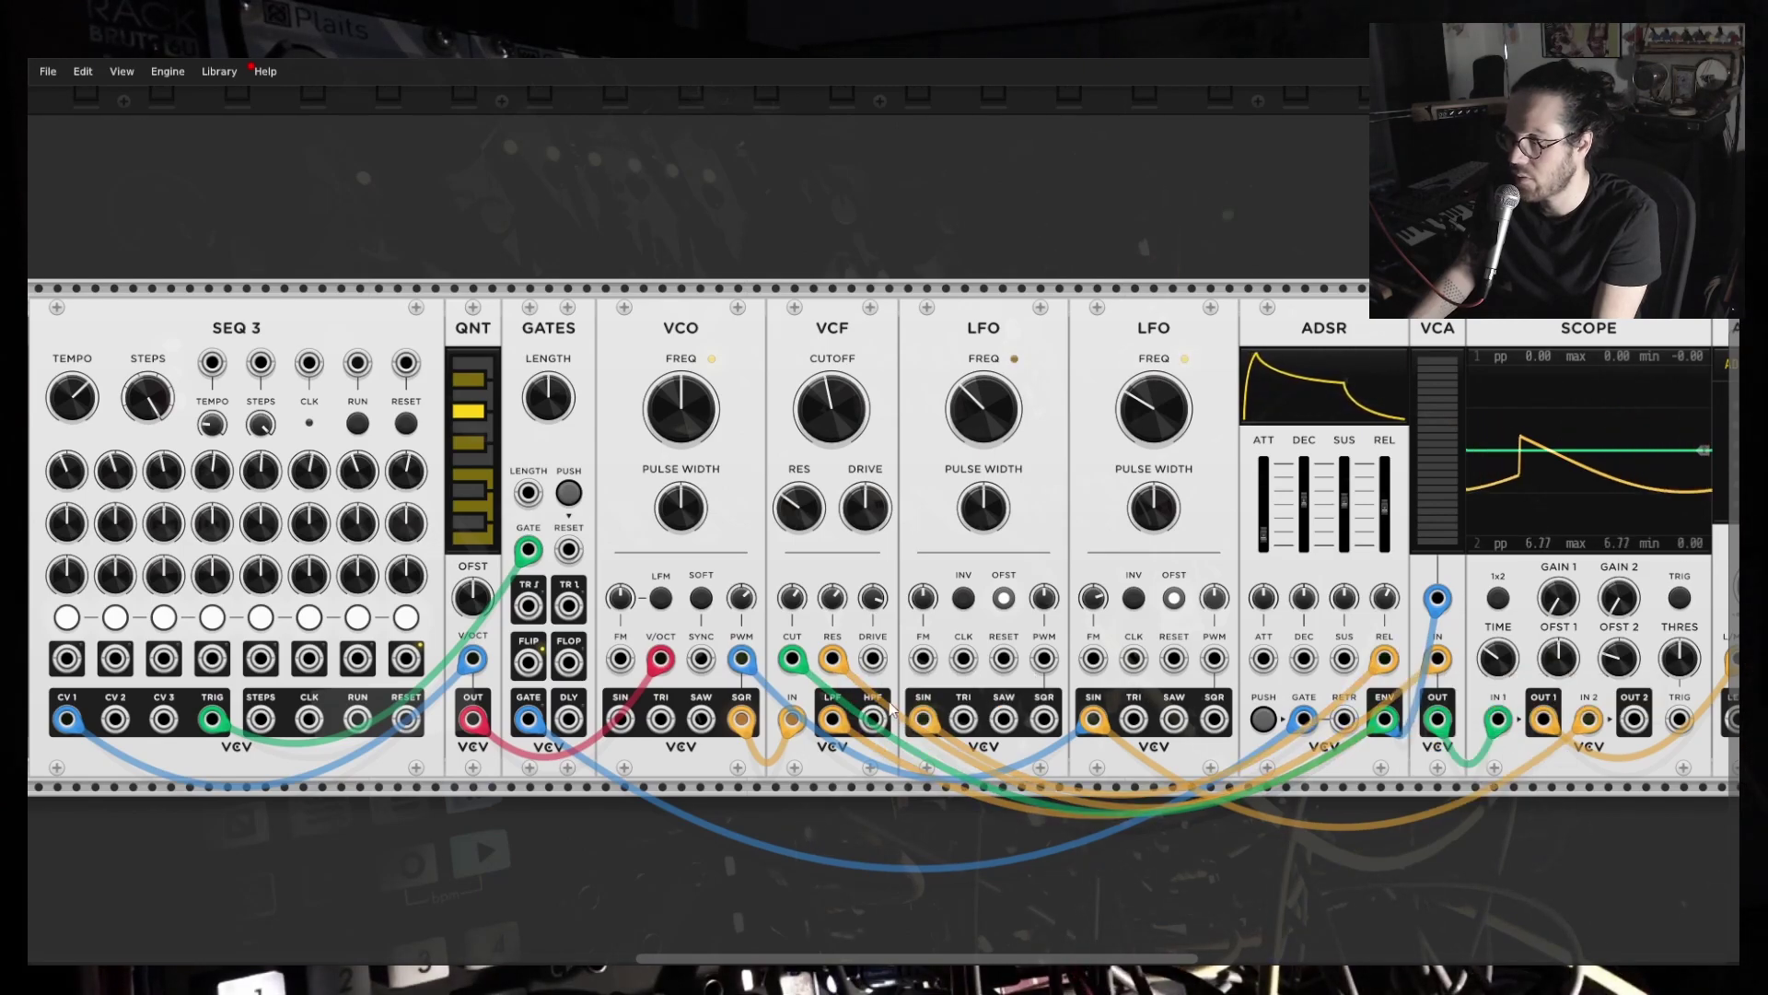
mouse_move(741, 718)
left_mouse_down()
mouse_move(745, 698)
mouse_move(832, 660)
left_mouse_up()
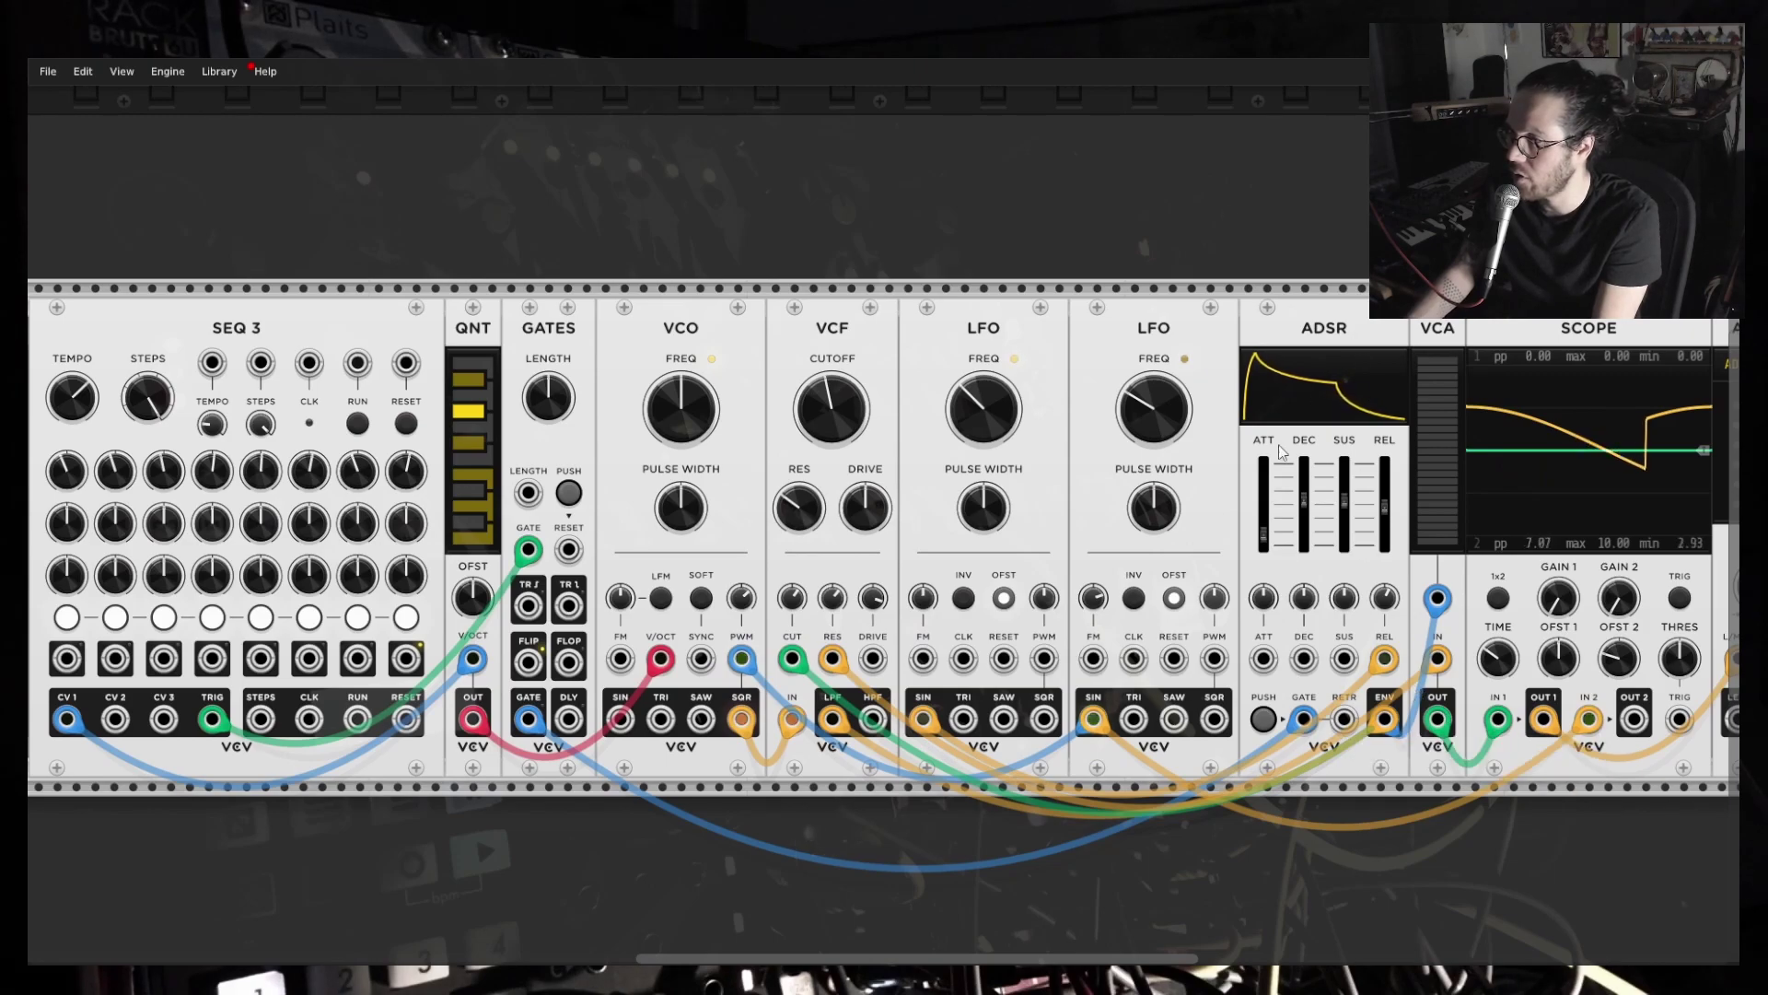
left_click_drag(829, 654, 916, 833)
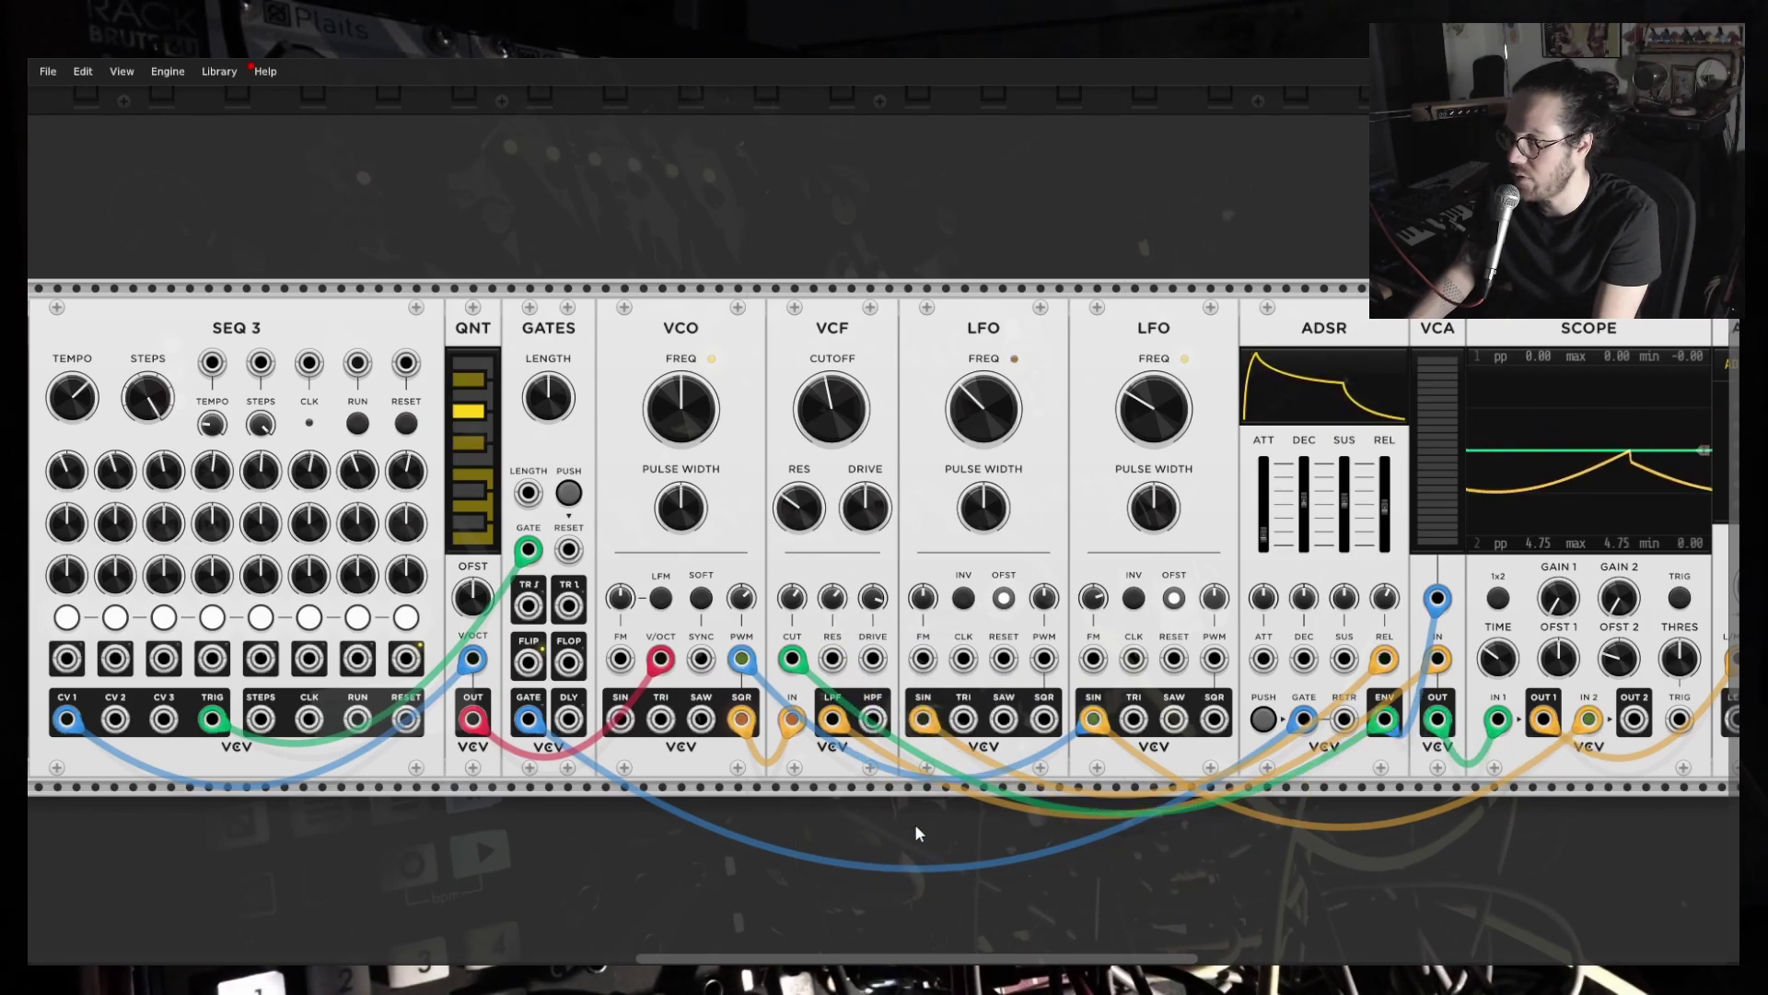
With the sequencer running, lower the VCF cutoff and restore QNT to white-key notes only, then stop playback.
left_click(358, 423)
left_click_drag(831, 410, 832, 400)
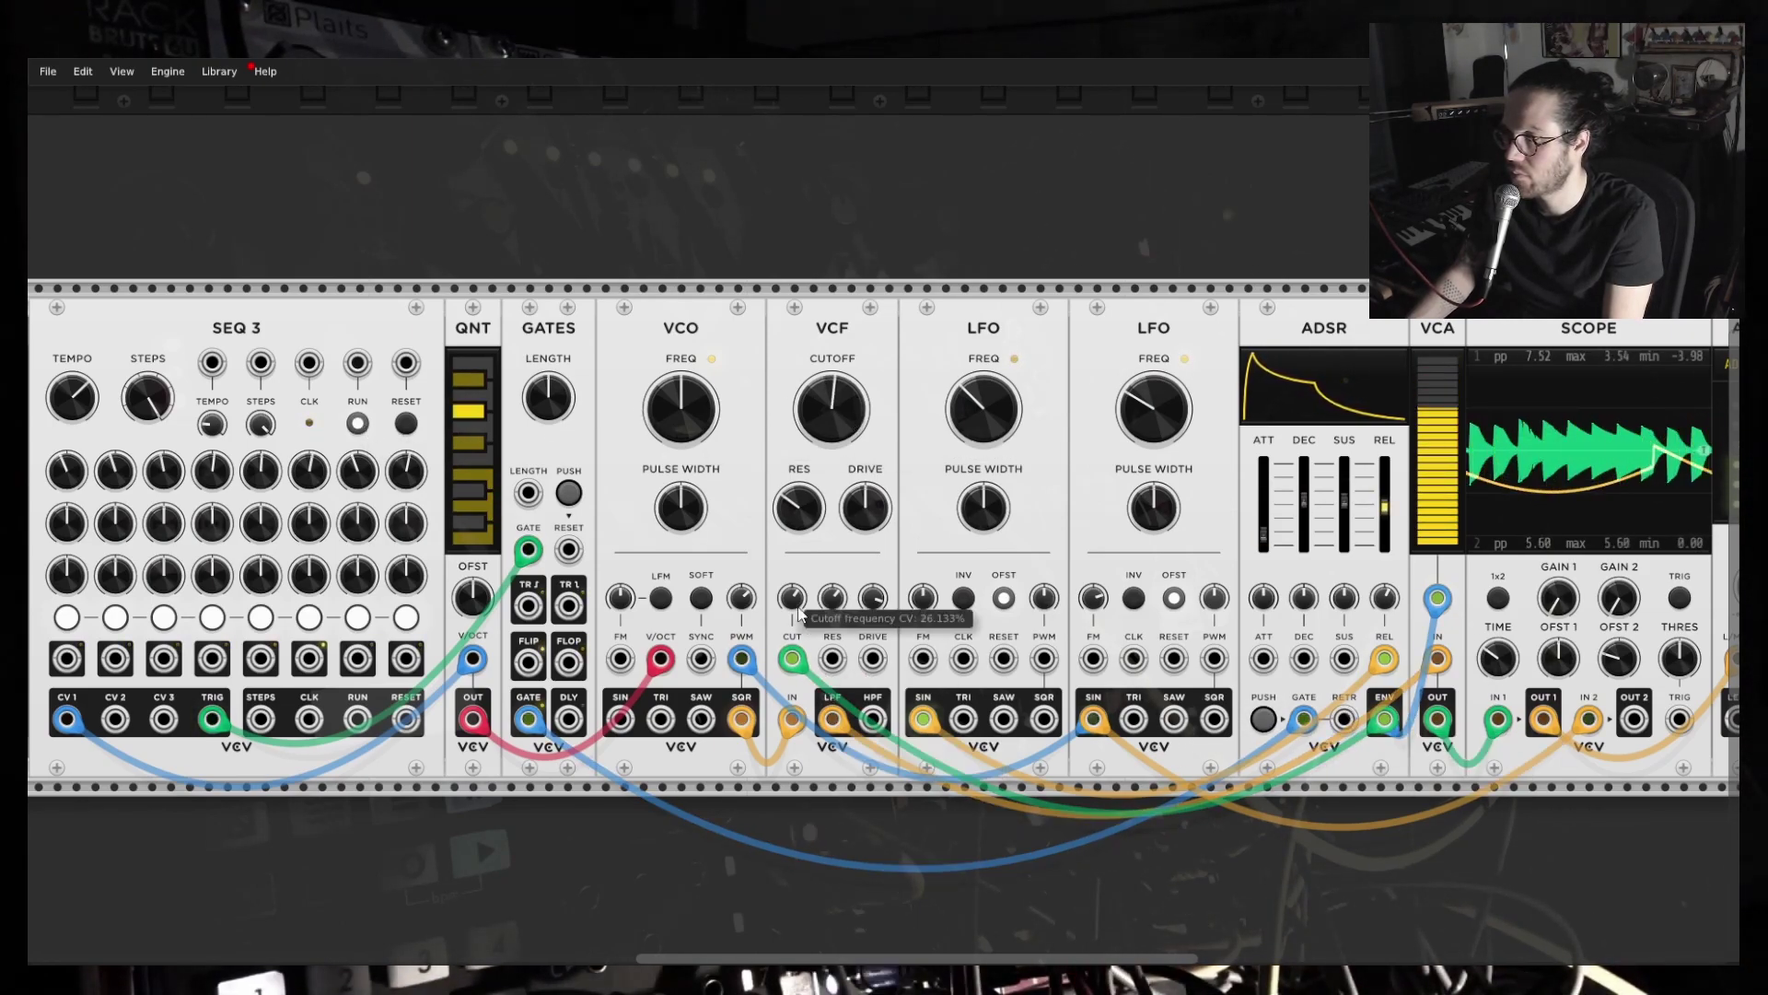
left_click_drag(831, 414, 793, 479)
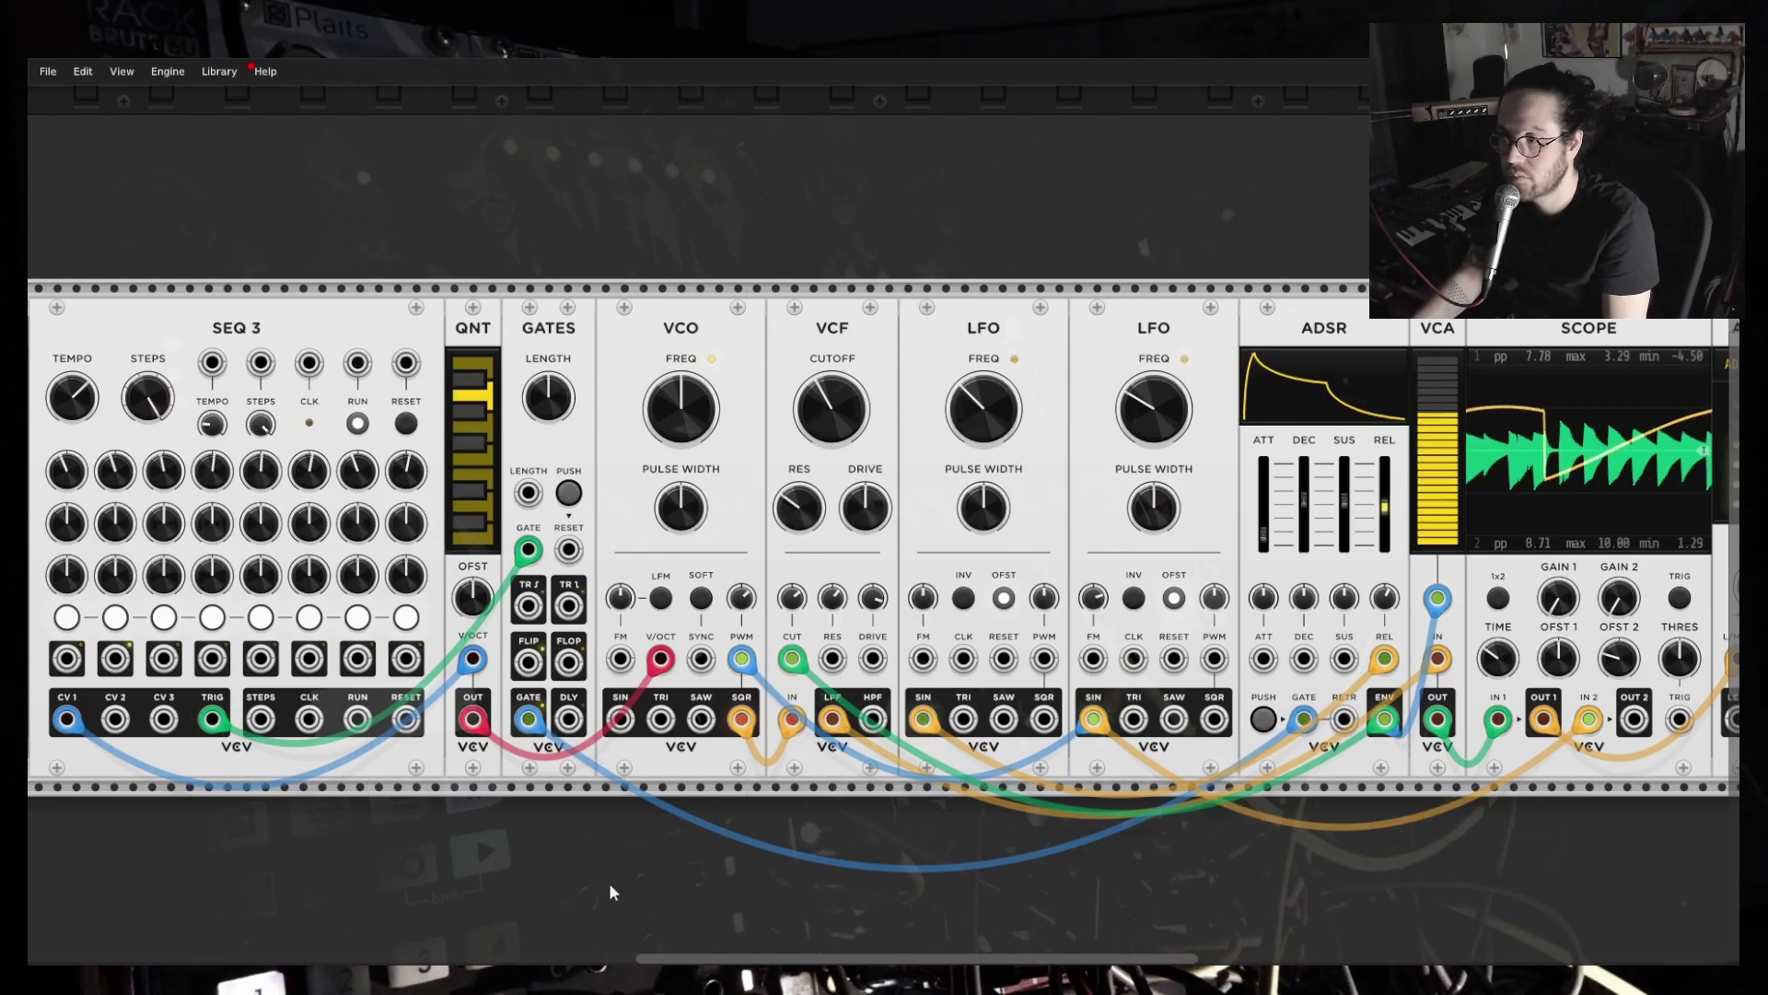
left_click_drag(451, 875, 762, 866)
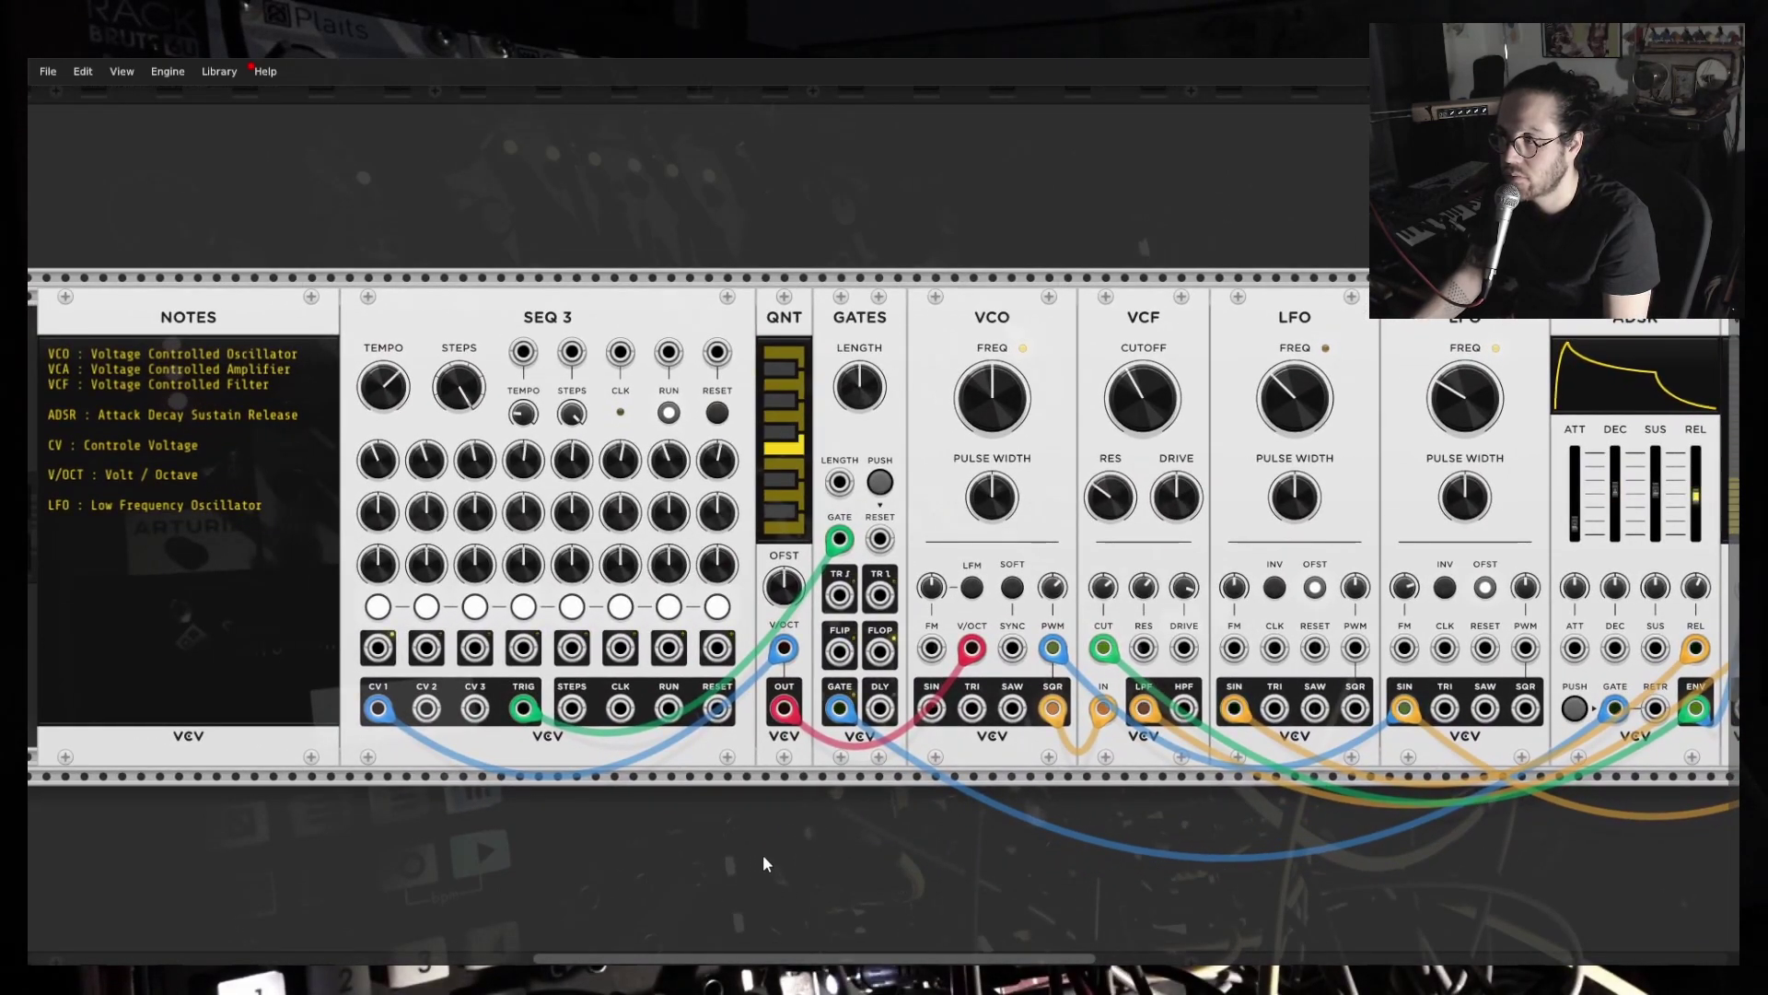
left_click(669, 412)
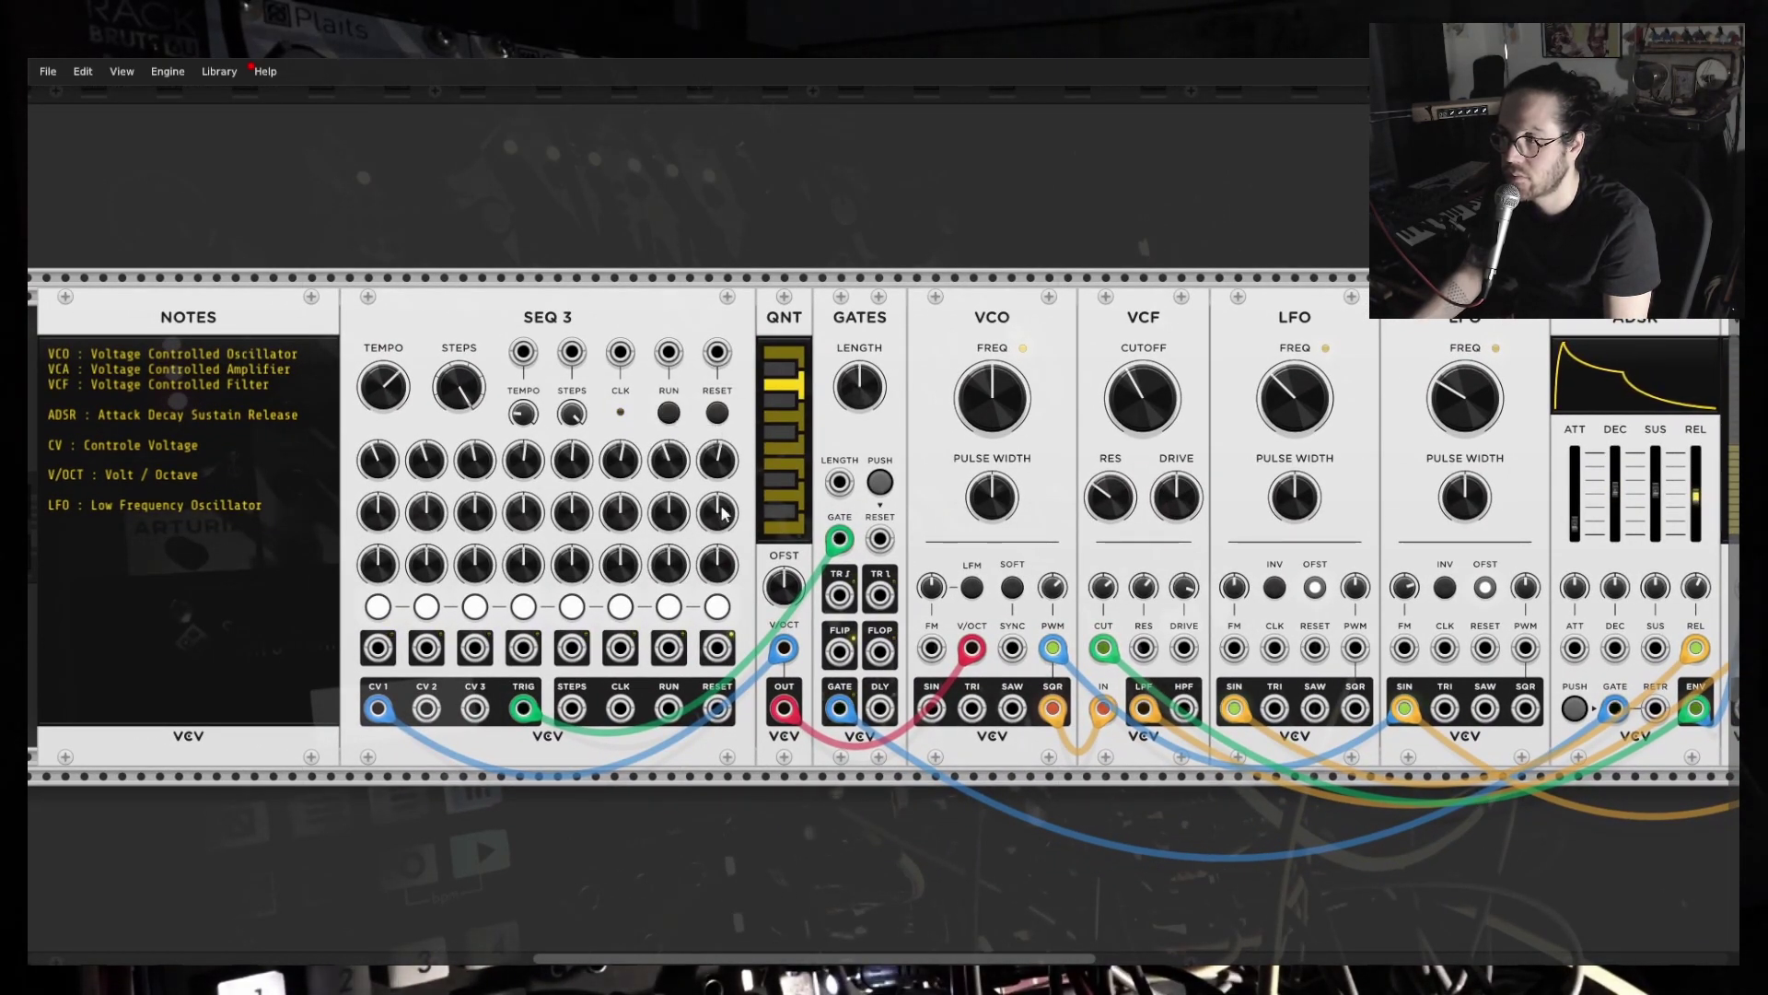
Review the patch's modules and cable connections from the notes and sequencer through to the scope and audio output.
left_click_drag(871, 845, 342, 886)
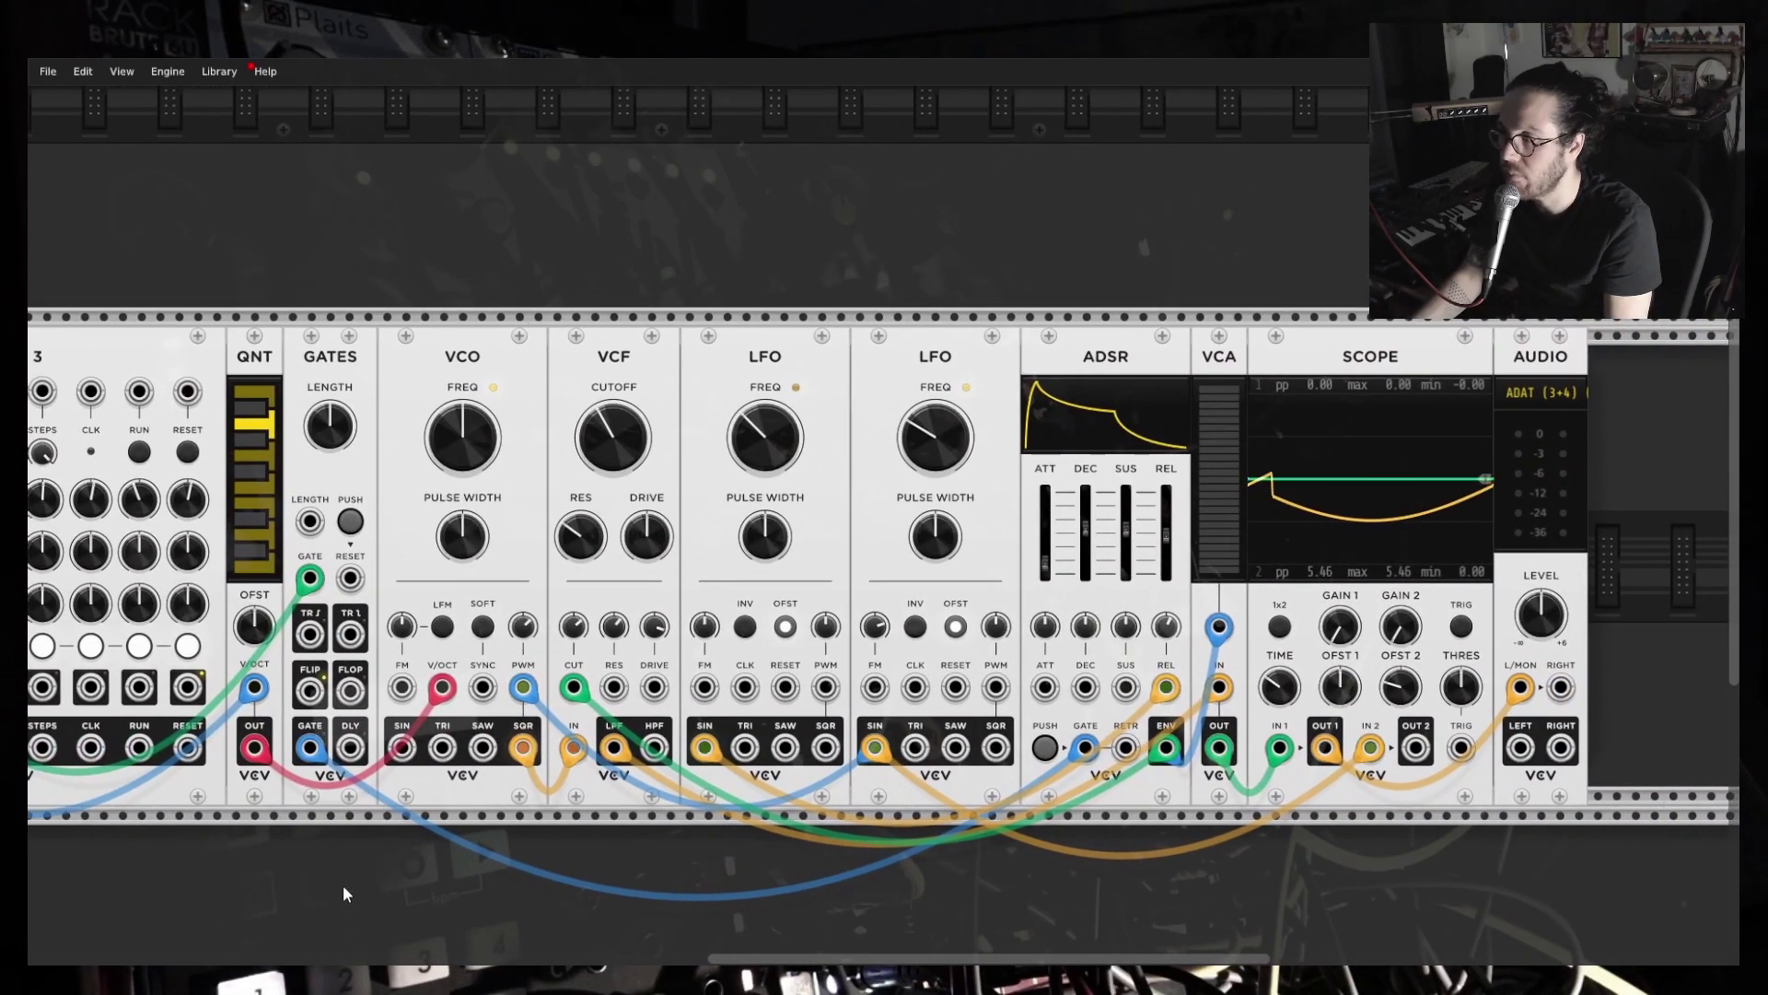
left_click_drag(343, 885, 664, 877)
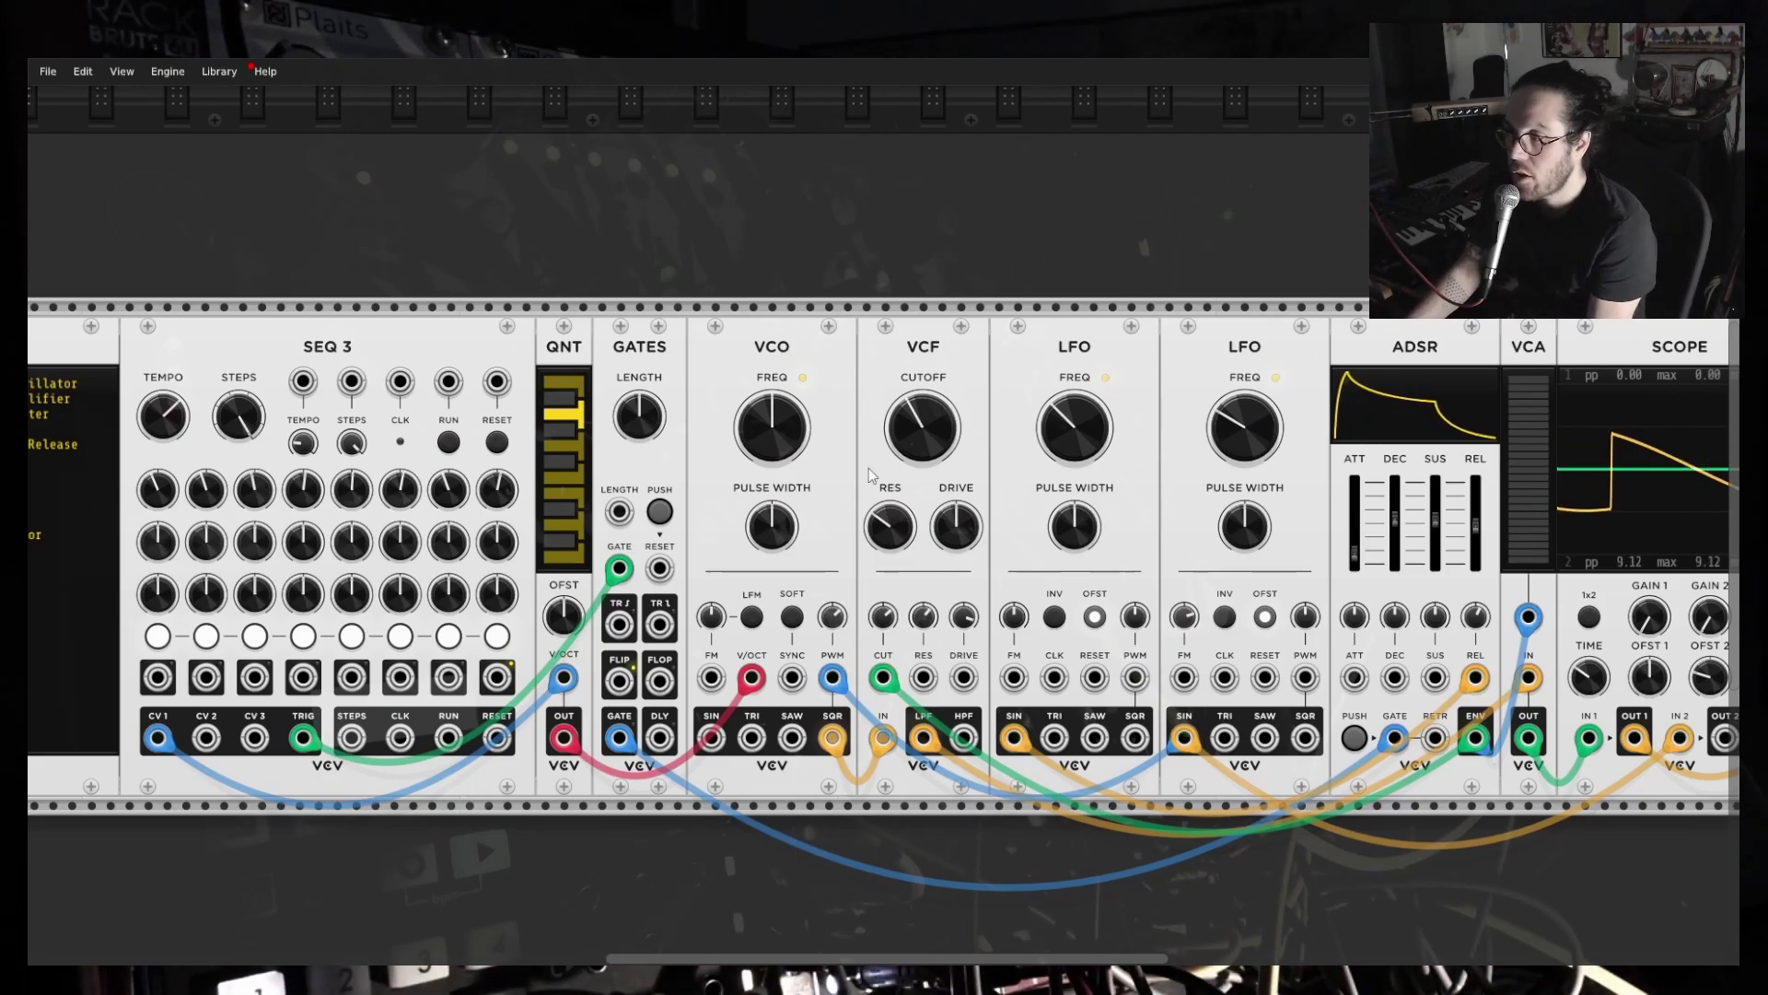
scroll(870, 468, "right", 5)
left_click_drag(887, 959, 665, 960)
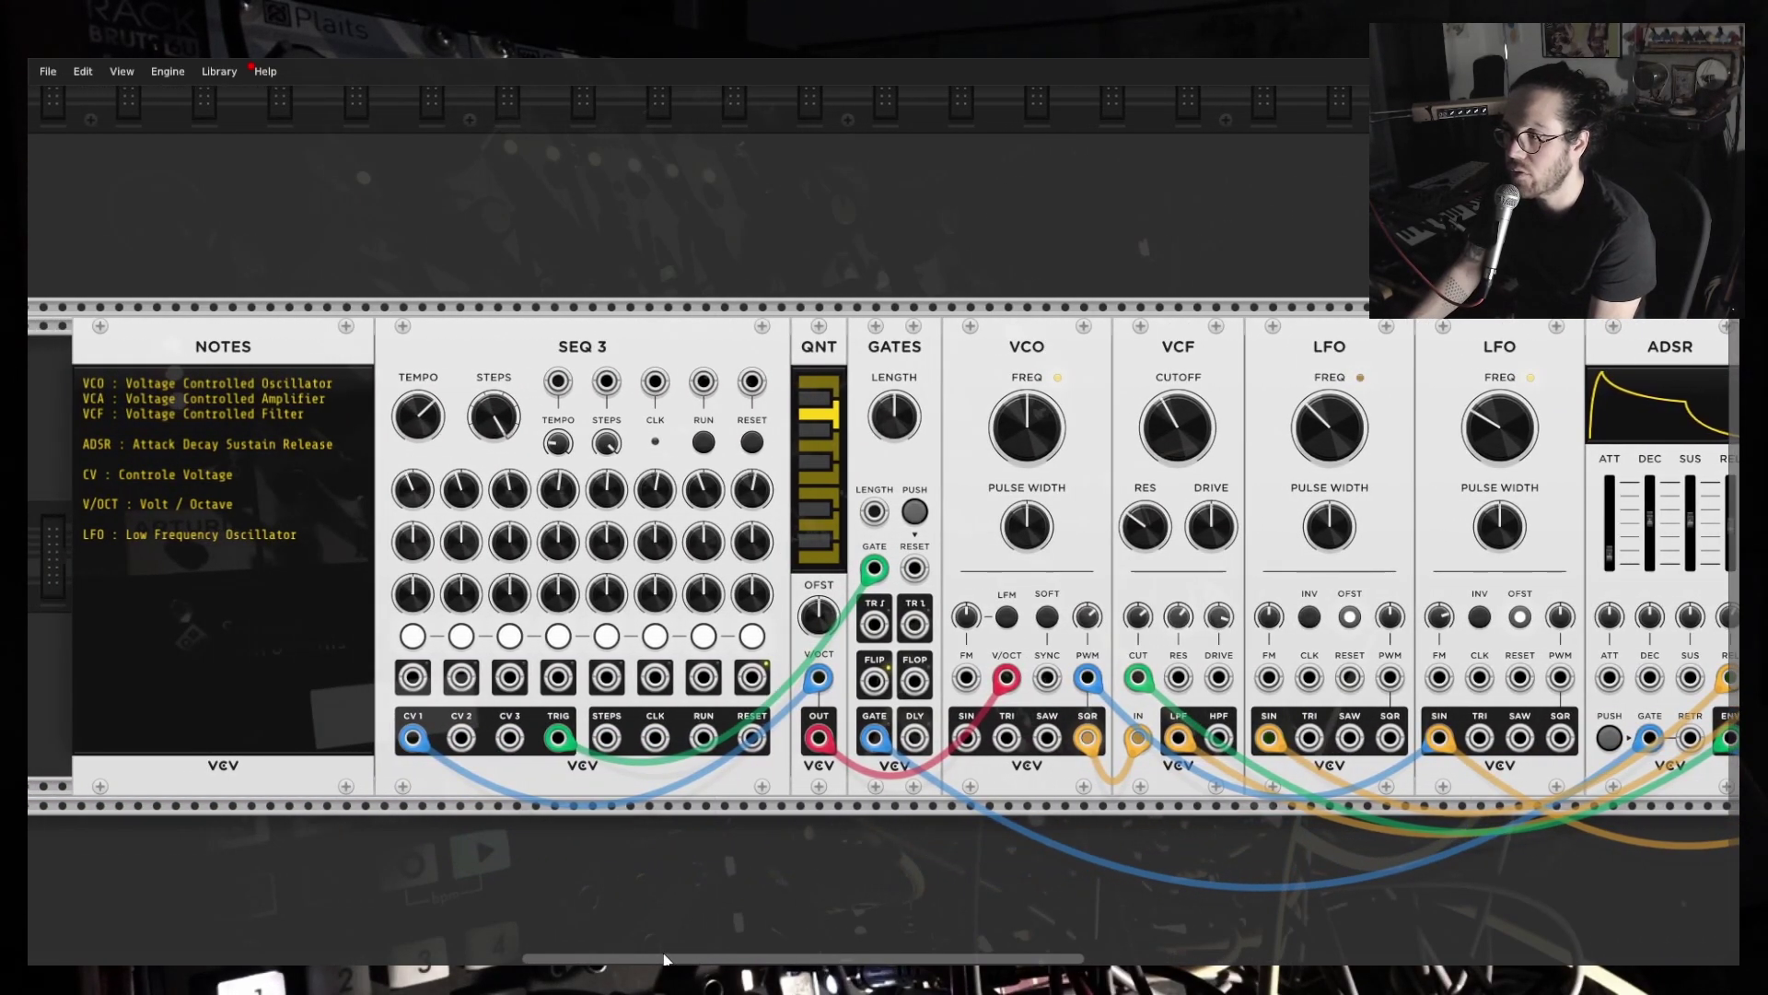
left_click_drag(665, 960, 674, 960)
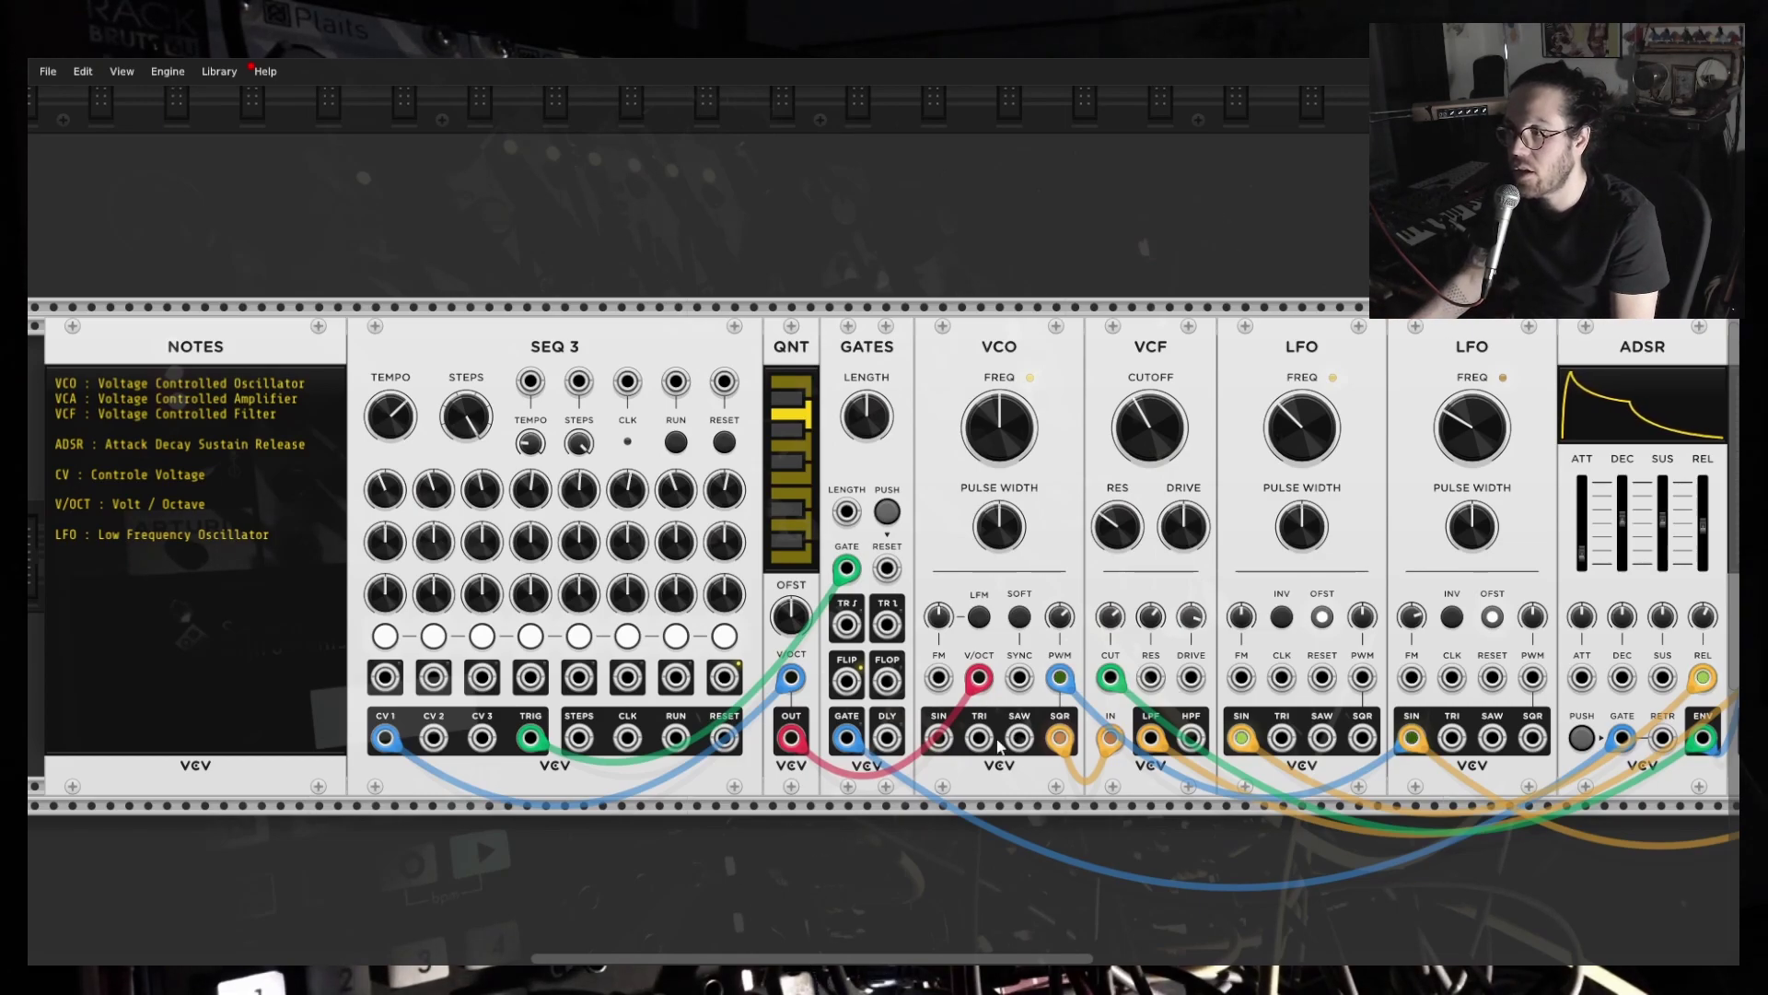
scroll(897, 895, "down", 1)
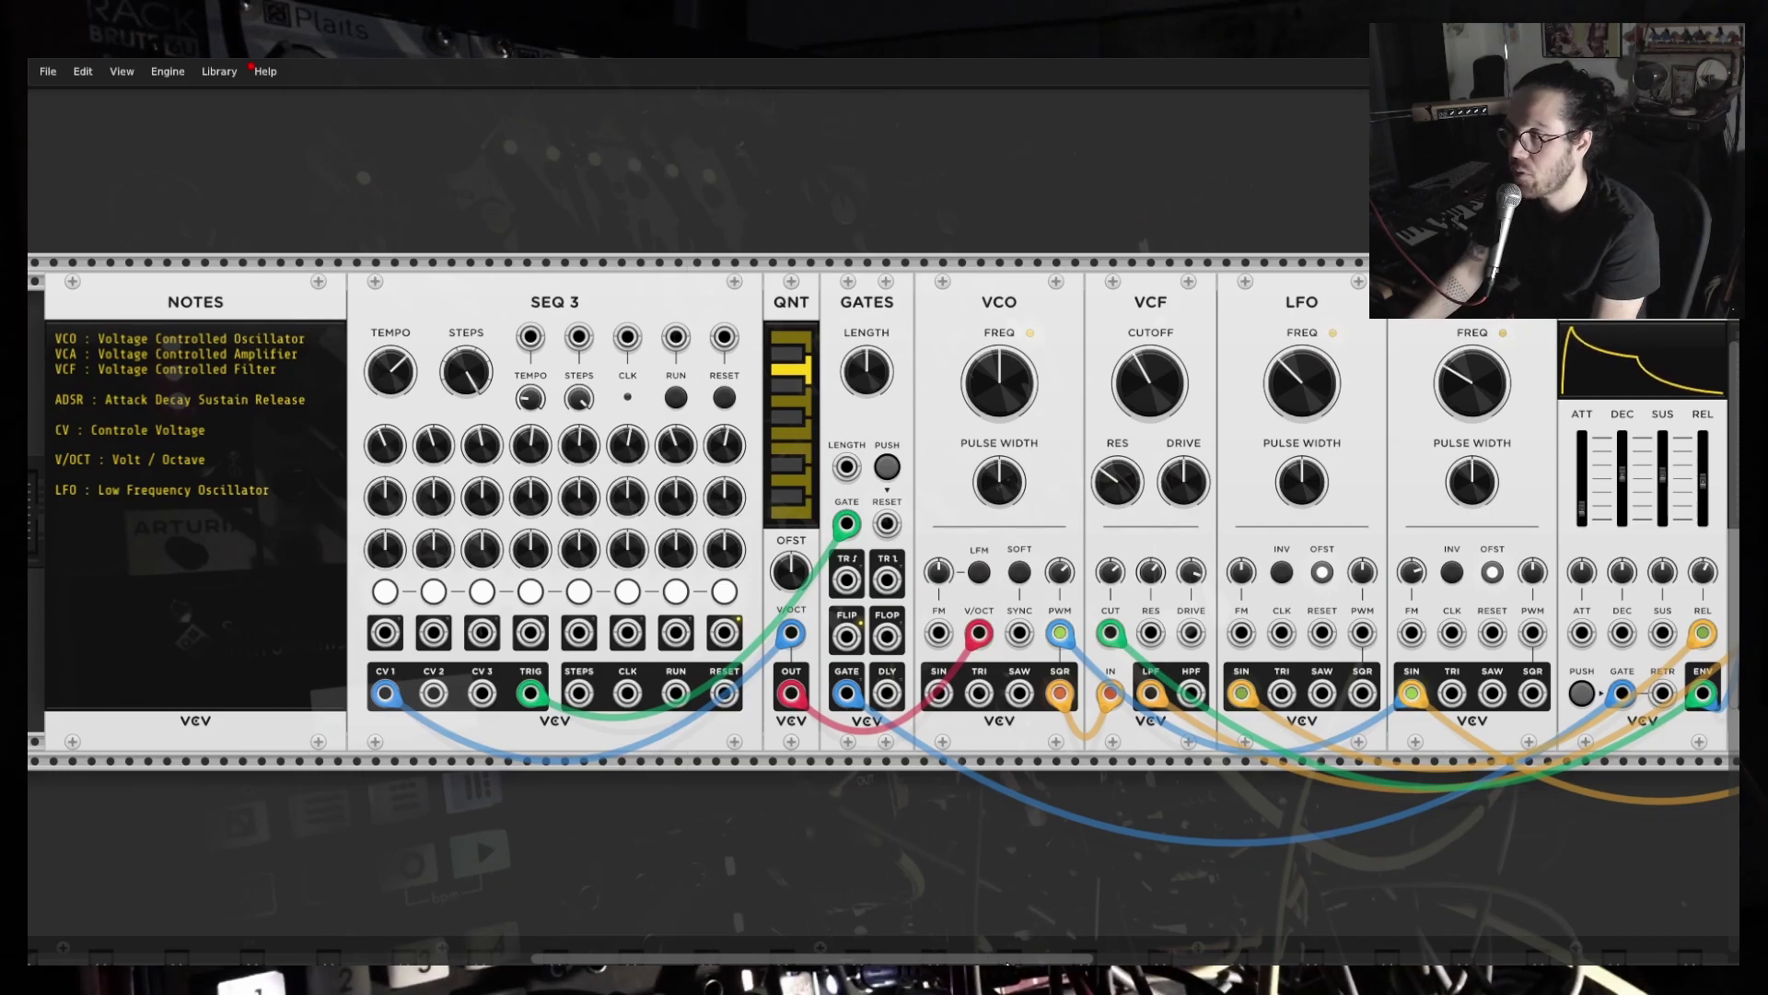
mouse_move(1007, 963)
left_mouse_down()
mouse_move(1163, 962)
mouse_move(976, 963)
mouse_move(1021, 963)
mouse_move(999, 963)
left_mouse_up()
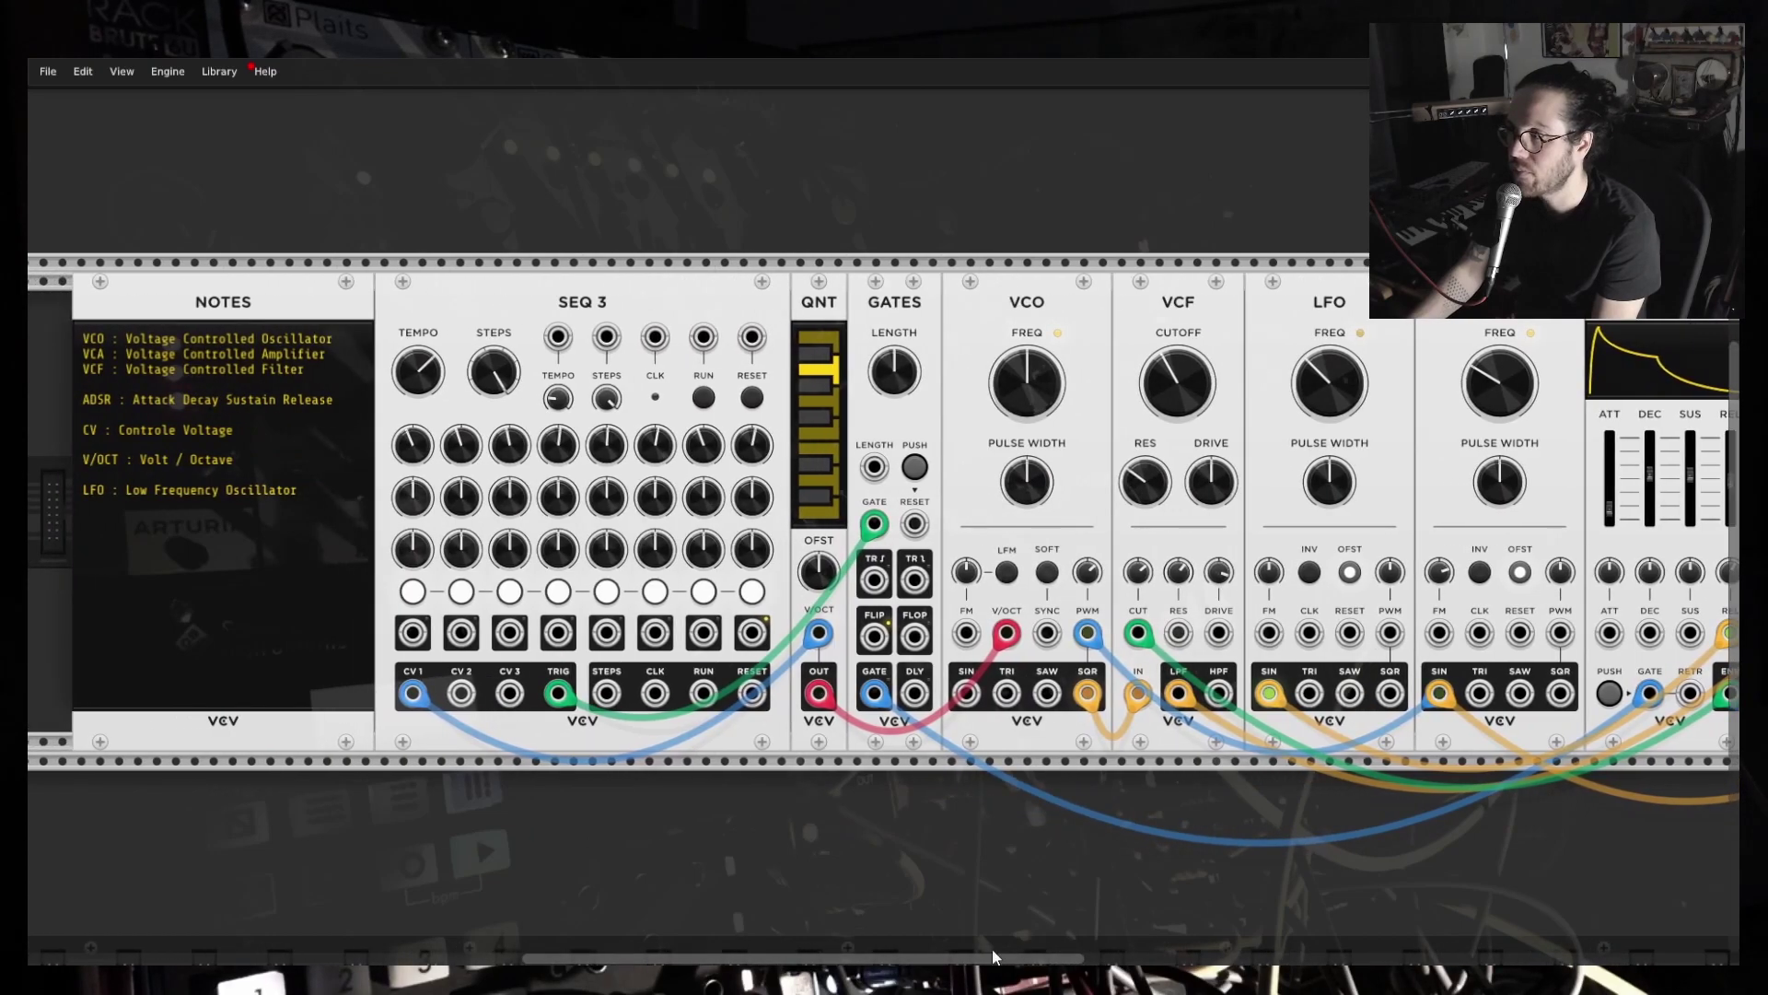
mouse_move(883, 960)
left_mouse_down()
mouse_move(1037, 960)
mouse_move(851, 960)
left_mouse_up()
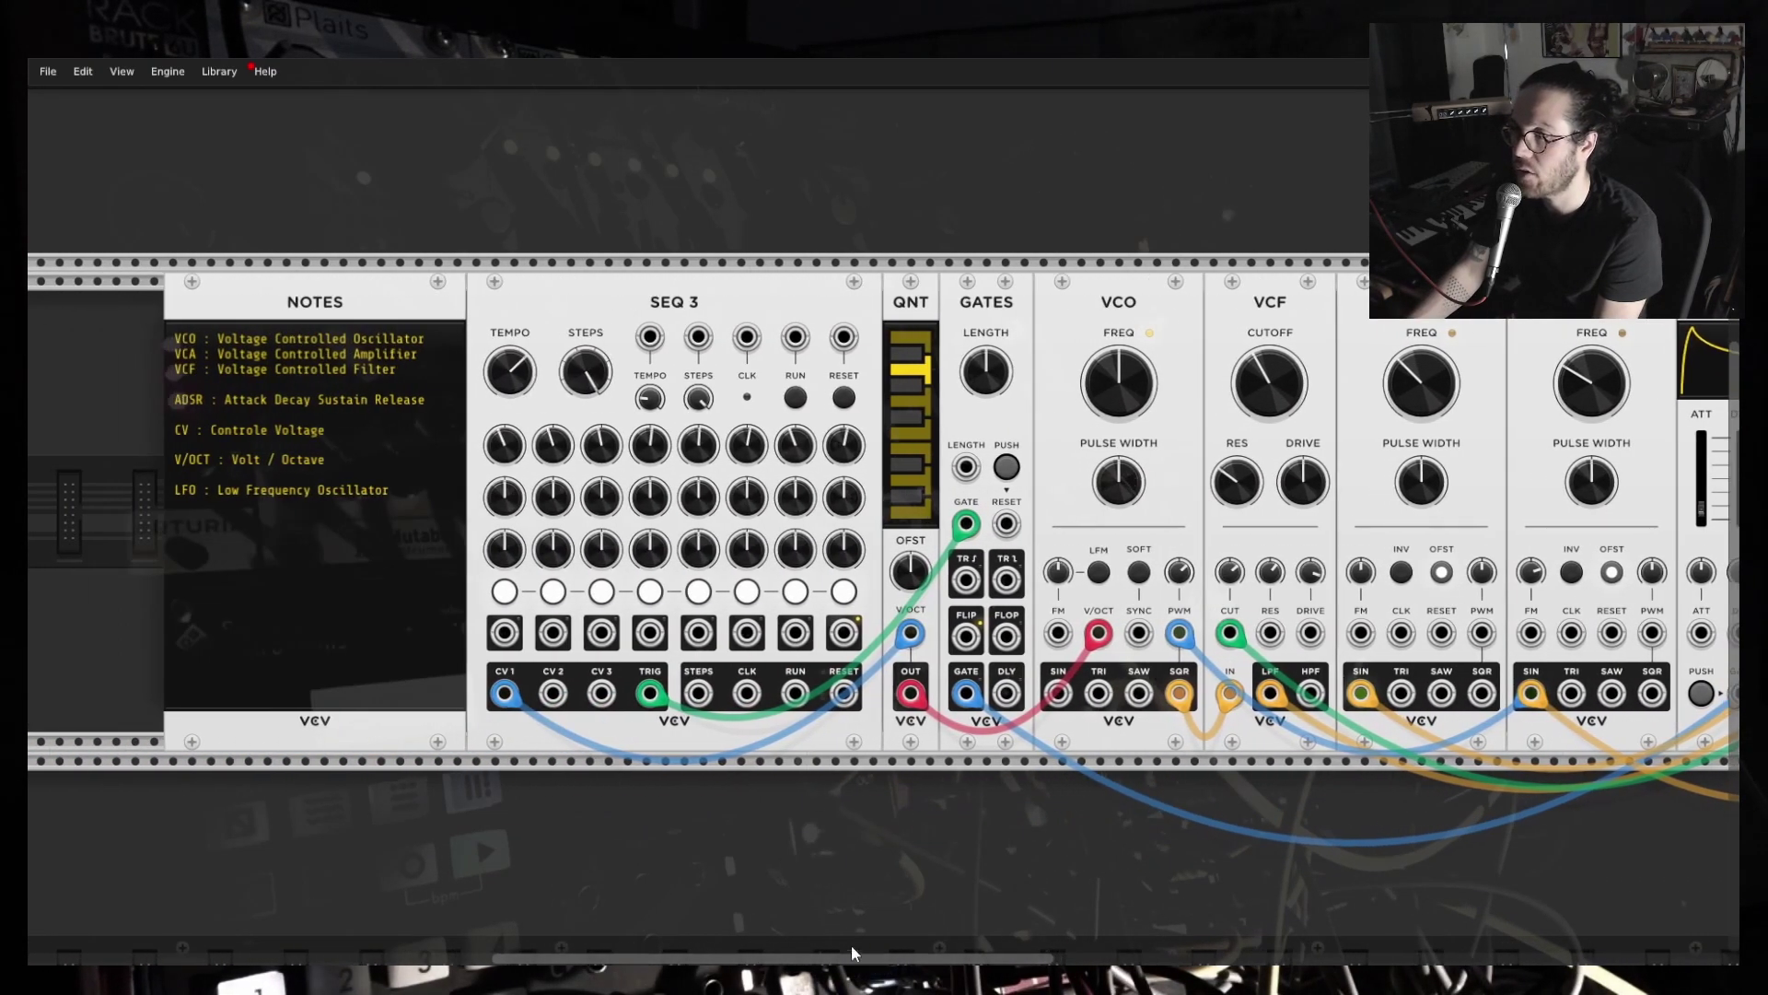
mouse_move(1135, 369)
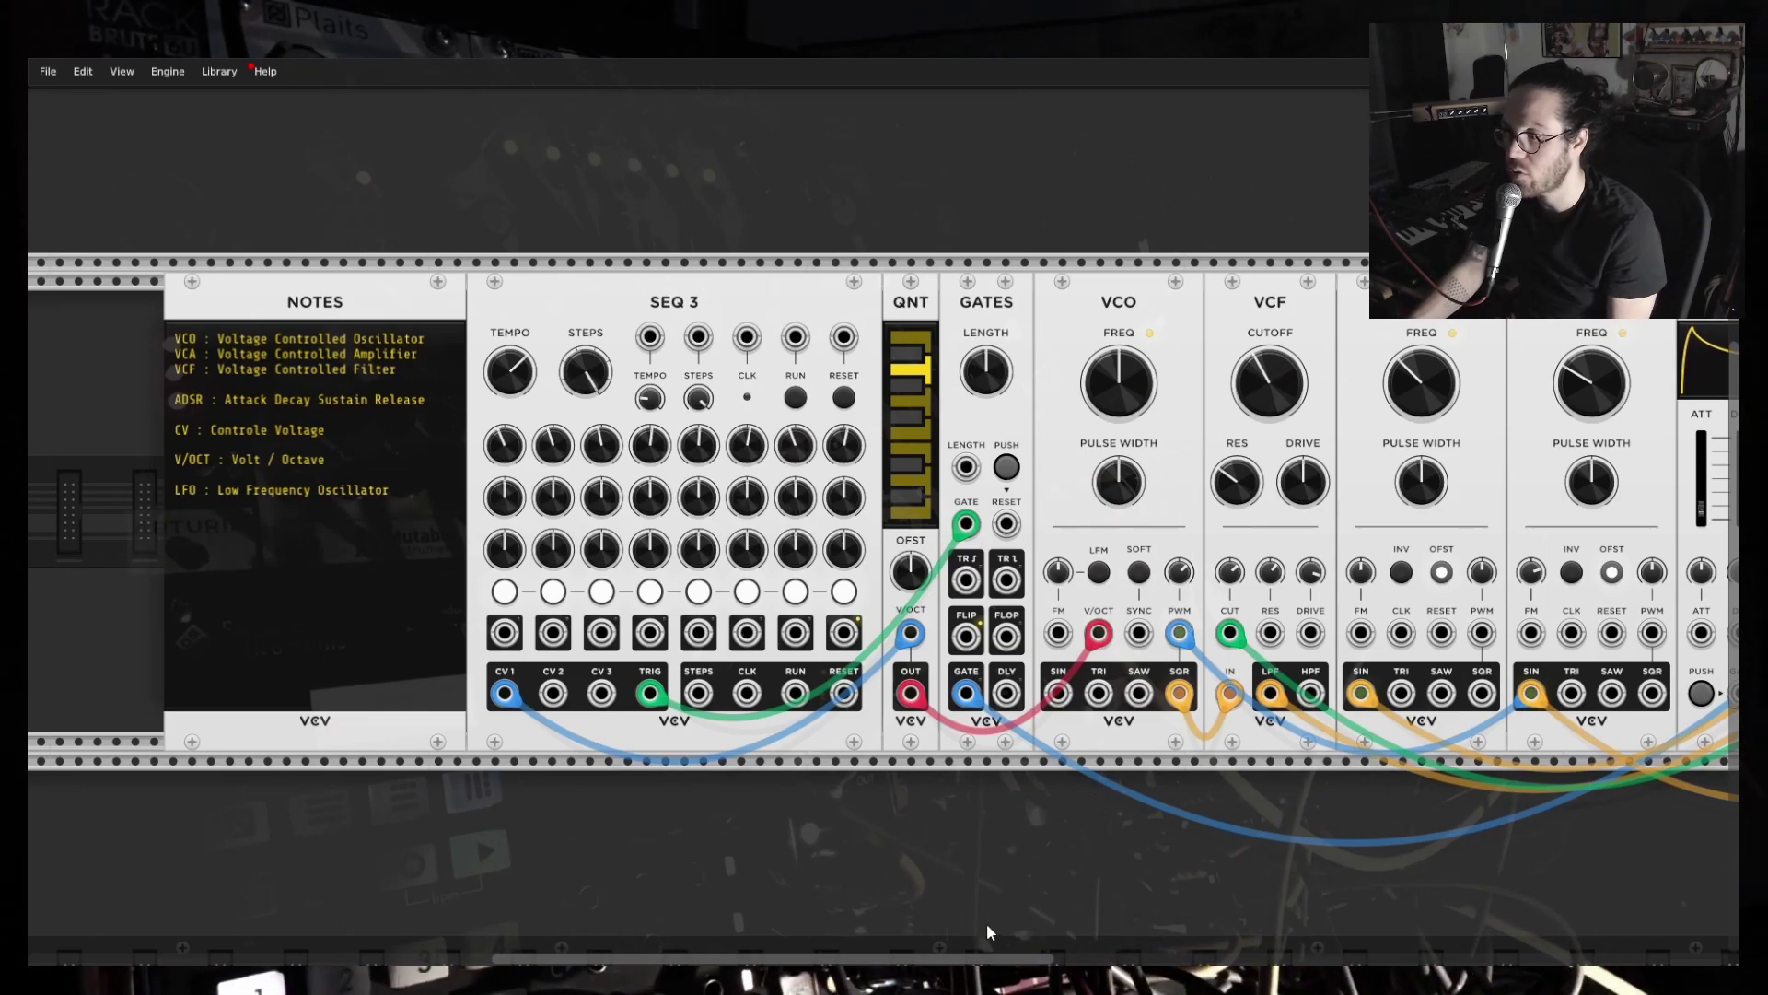
scroll(990, 963, "right", 2)
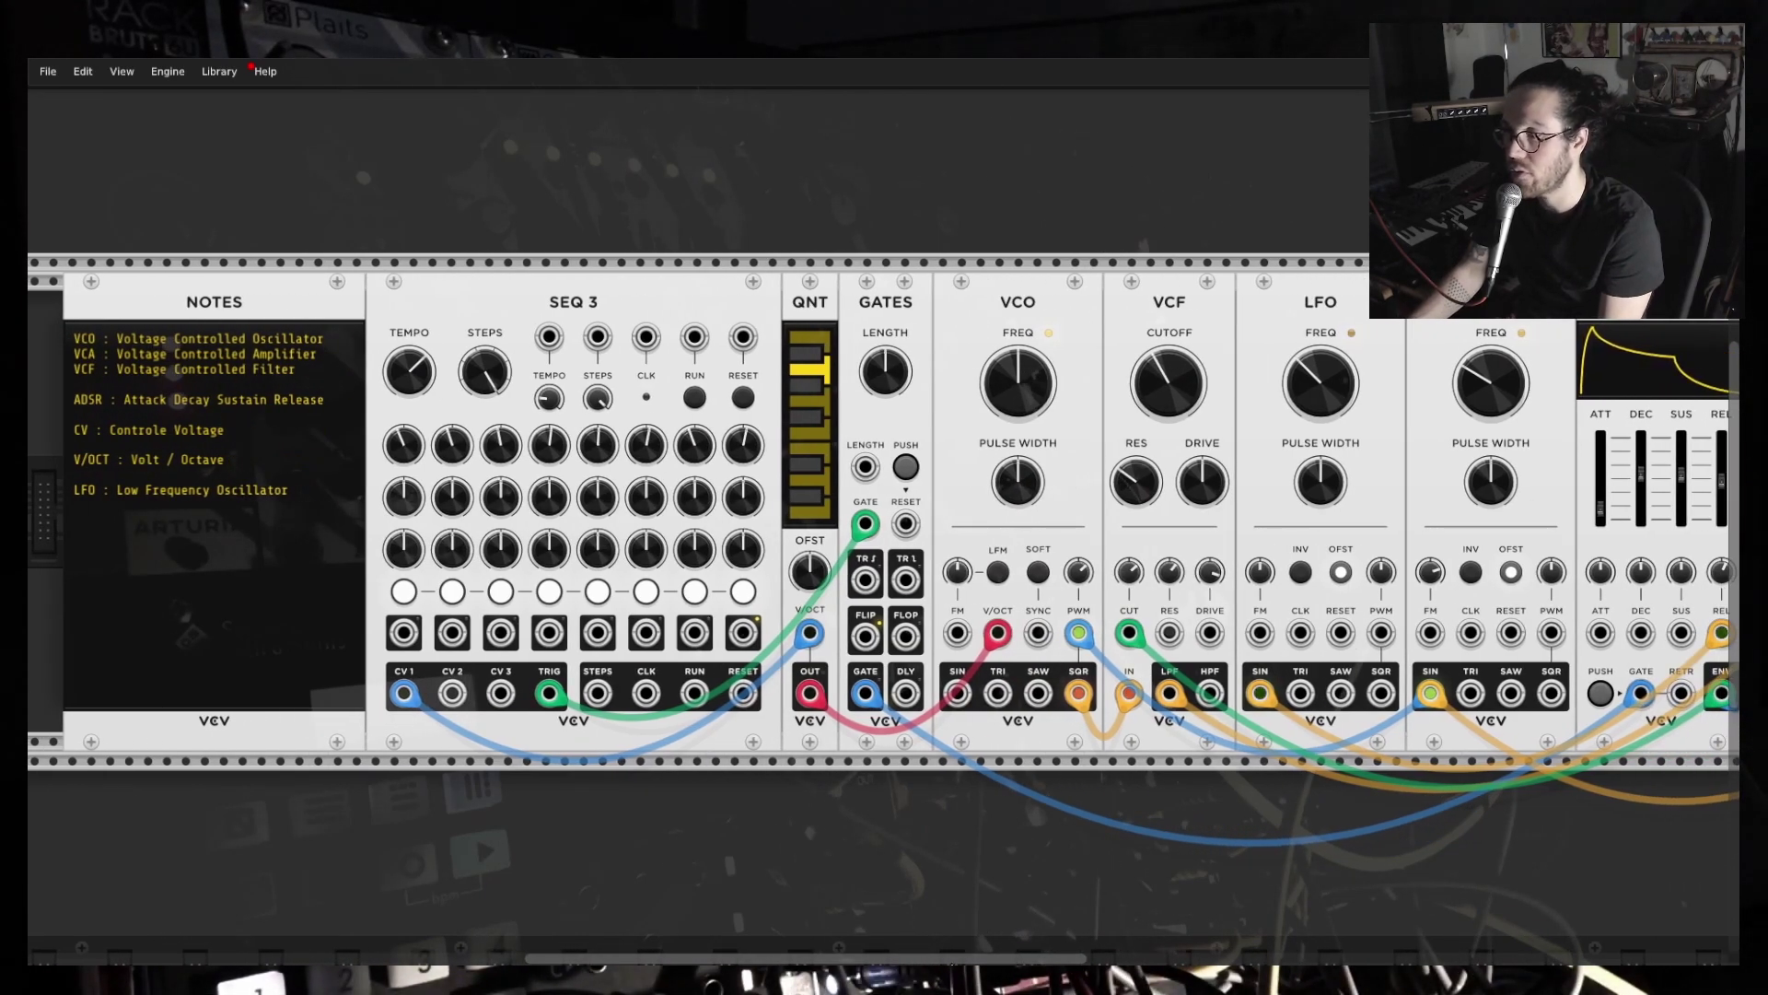
scroll(966, 962, "right", 5)
scroll(965, 963, "left", 6)
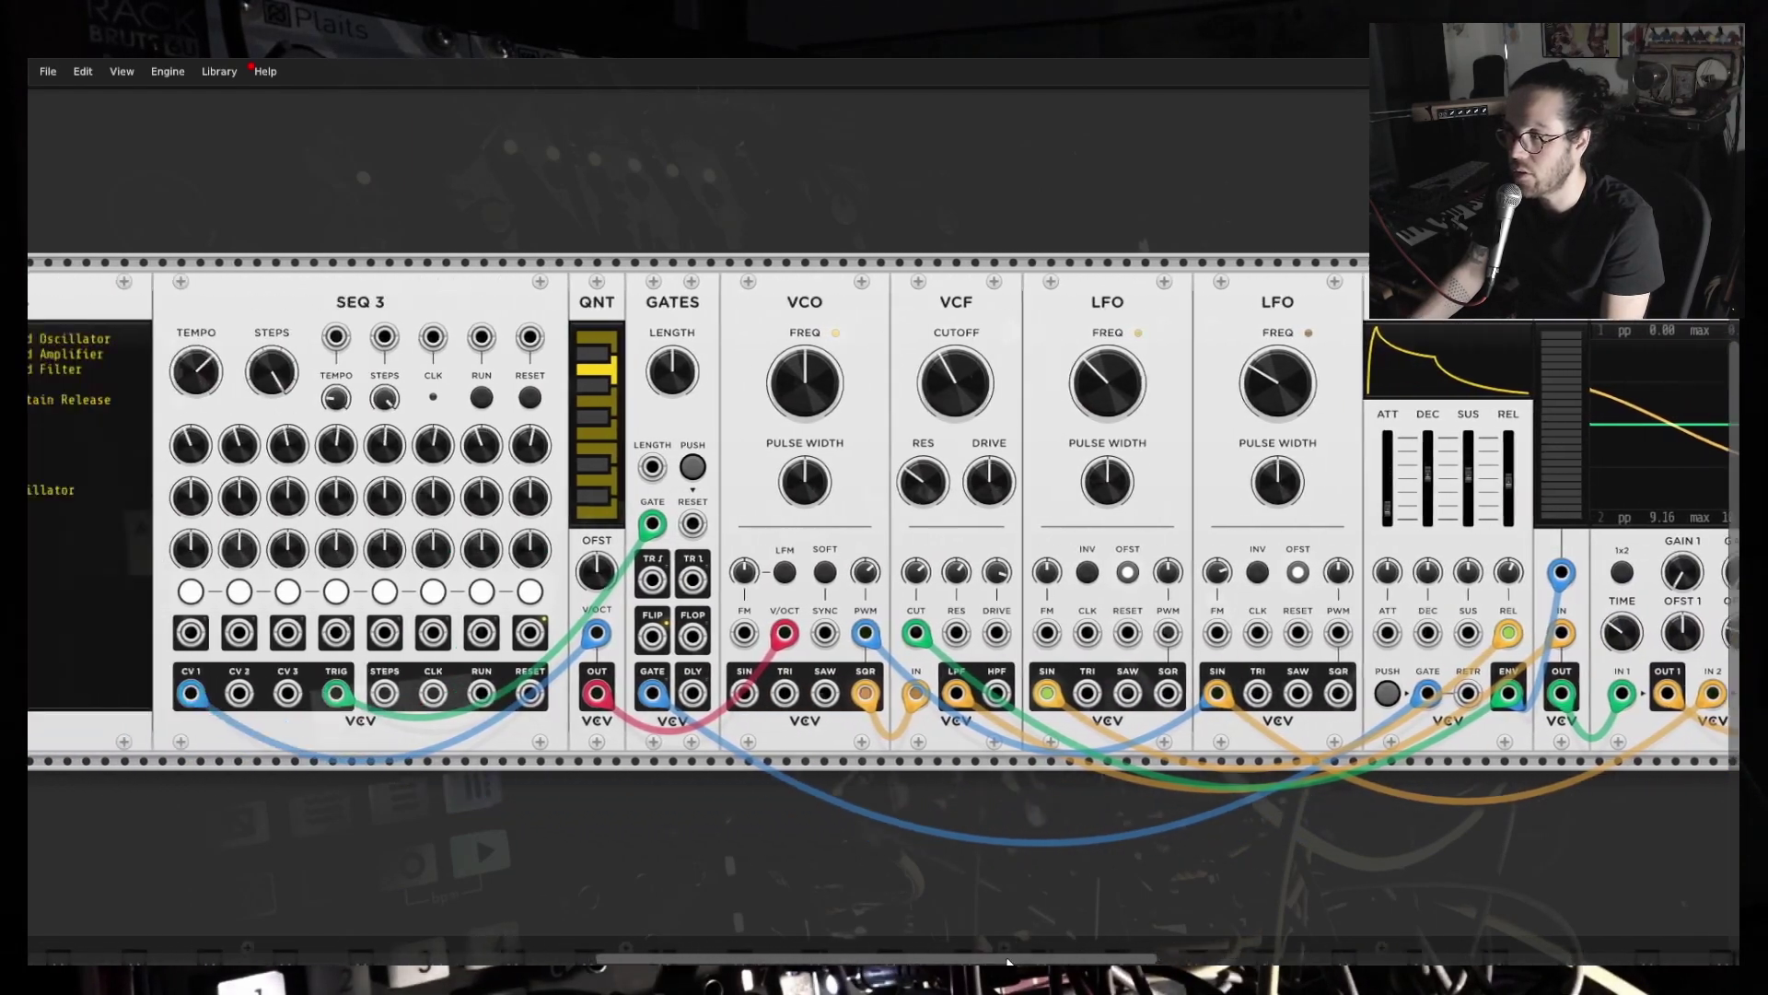
scroll(965, 961, "left", 2)
scroll(958, 956, "right", 2)
scroll(952, 950, "left", 1)
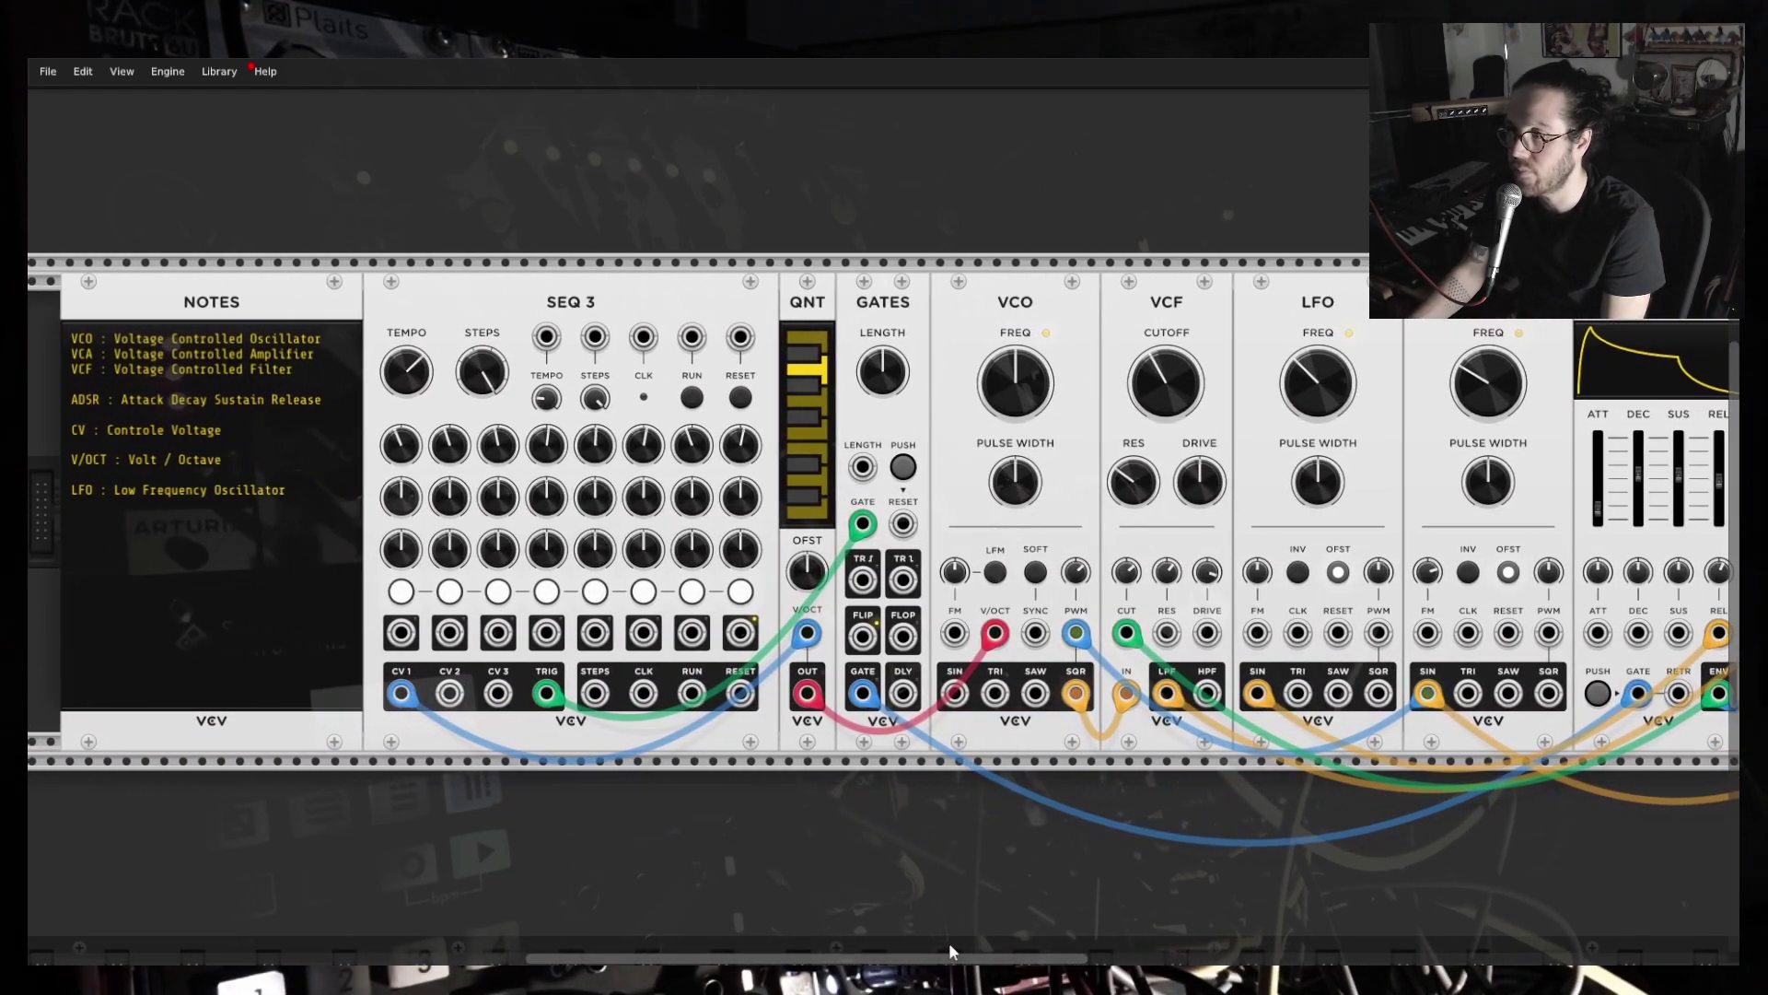
scroll(1016, 962, "right", 5)
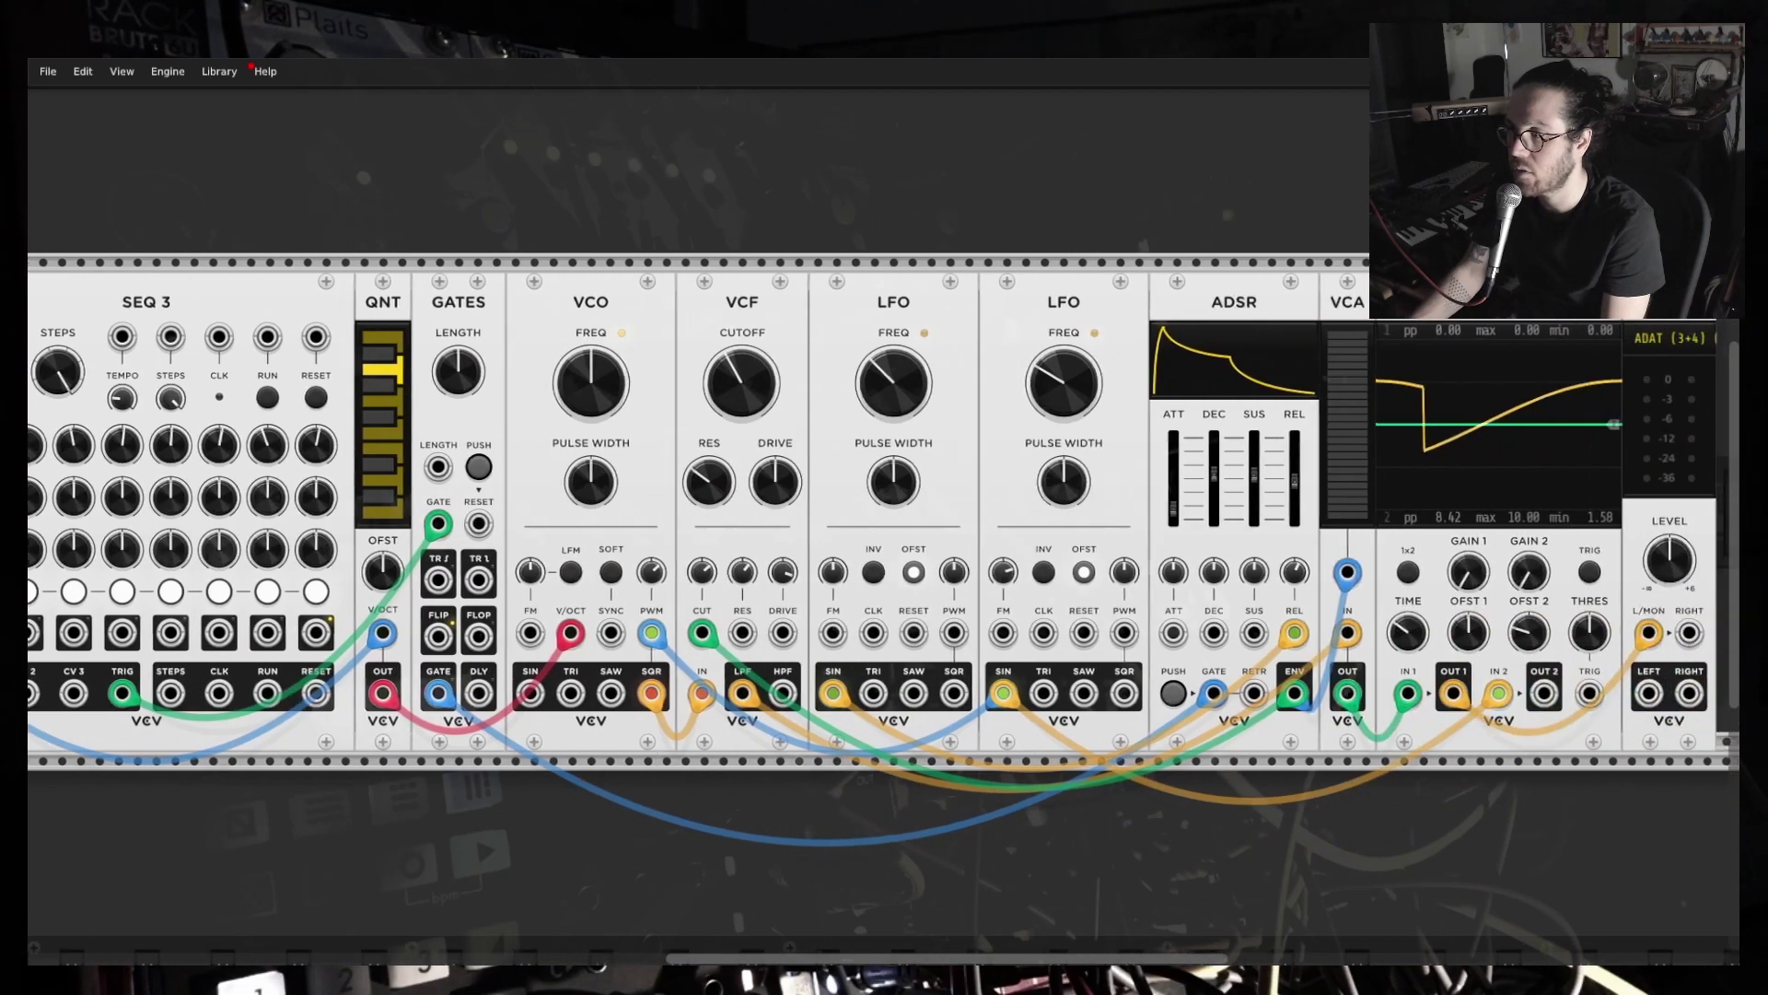
scroll(1017, 963, "left", 2)
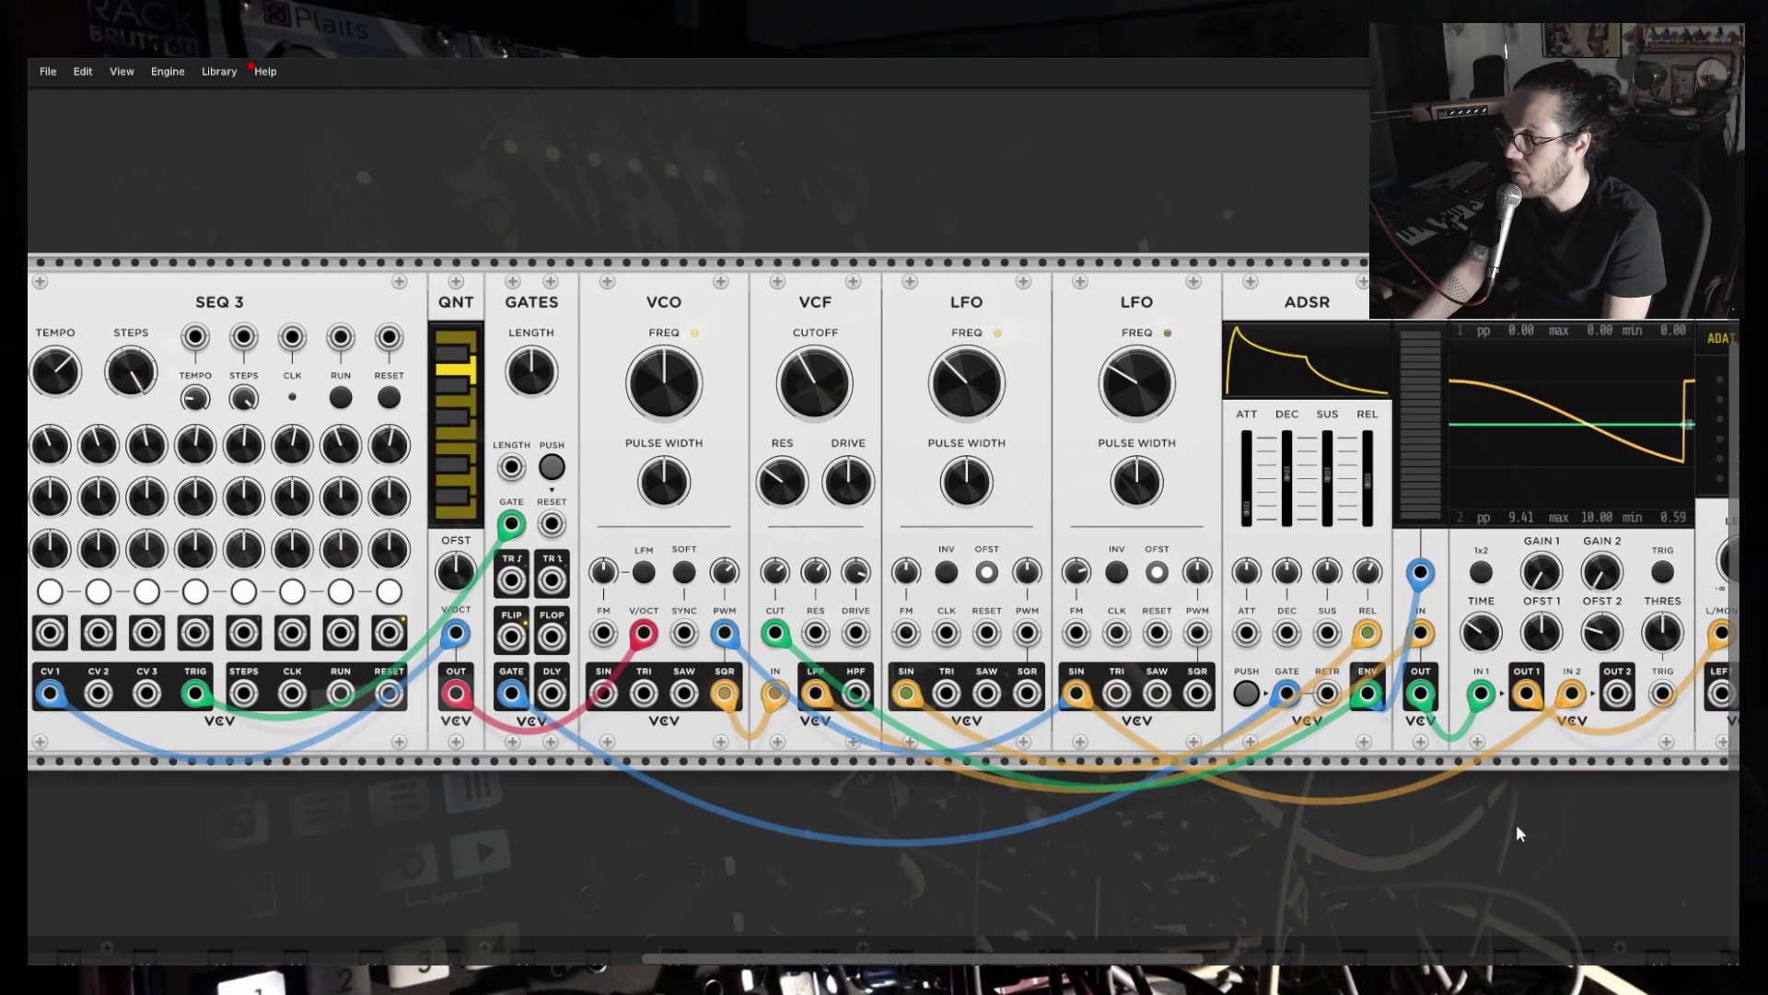
Run SEQ 3 and switch the triggers of steps 4 and 7 off, then back on.
scroll(1032, 954, "left", 4)
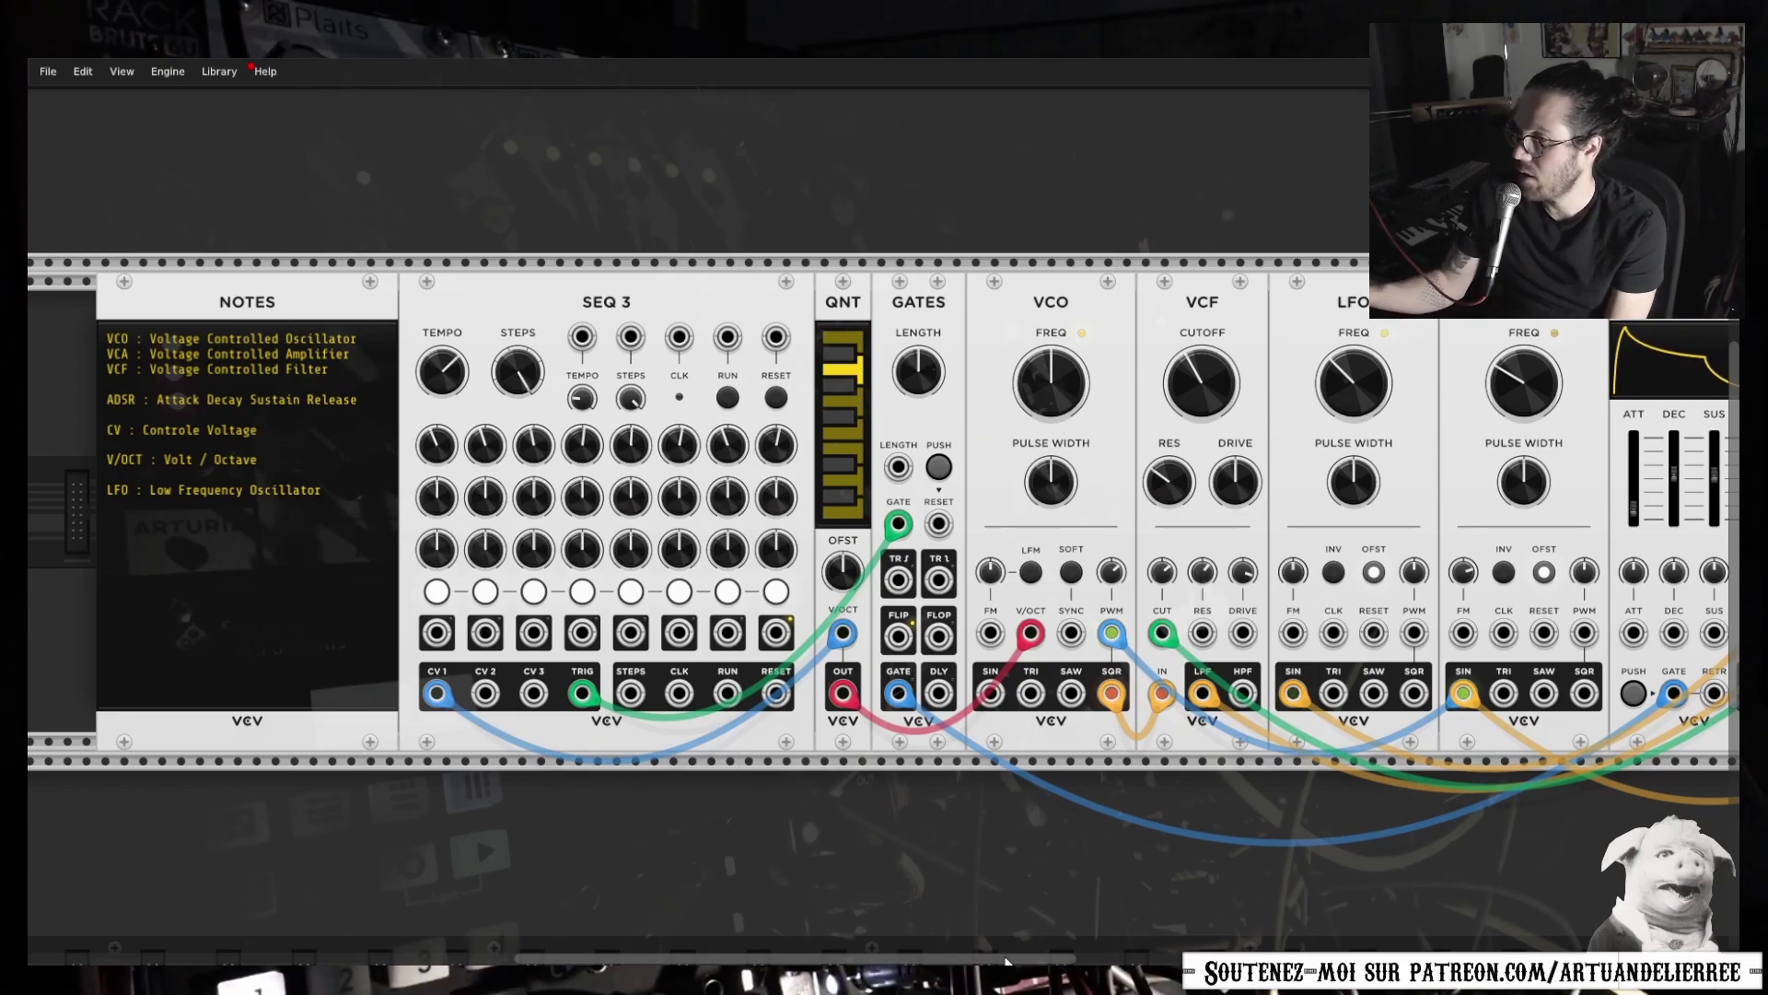
left_click(727, 399)
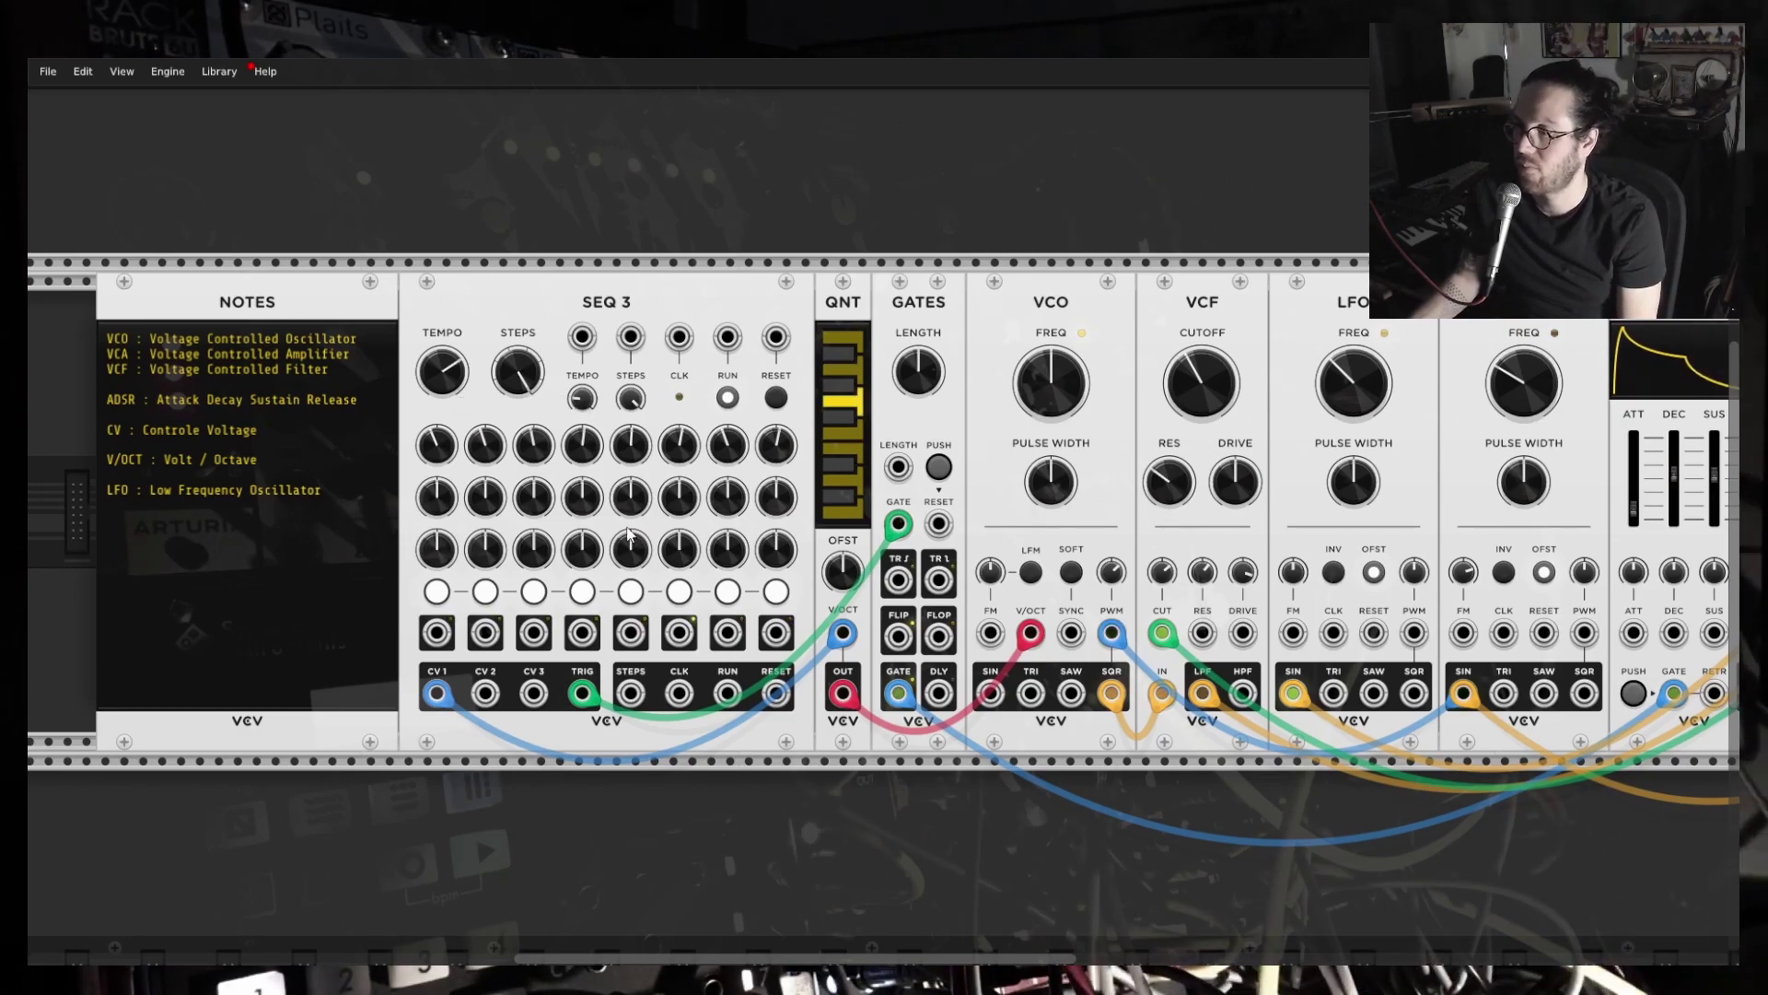
left_click(582, 591)
left_click(727, 592)
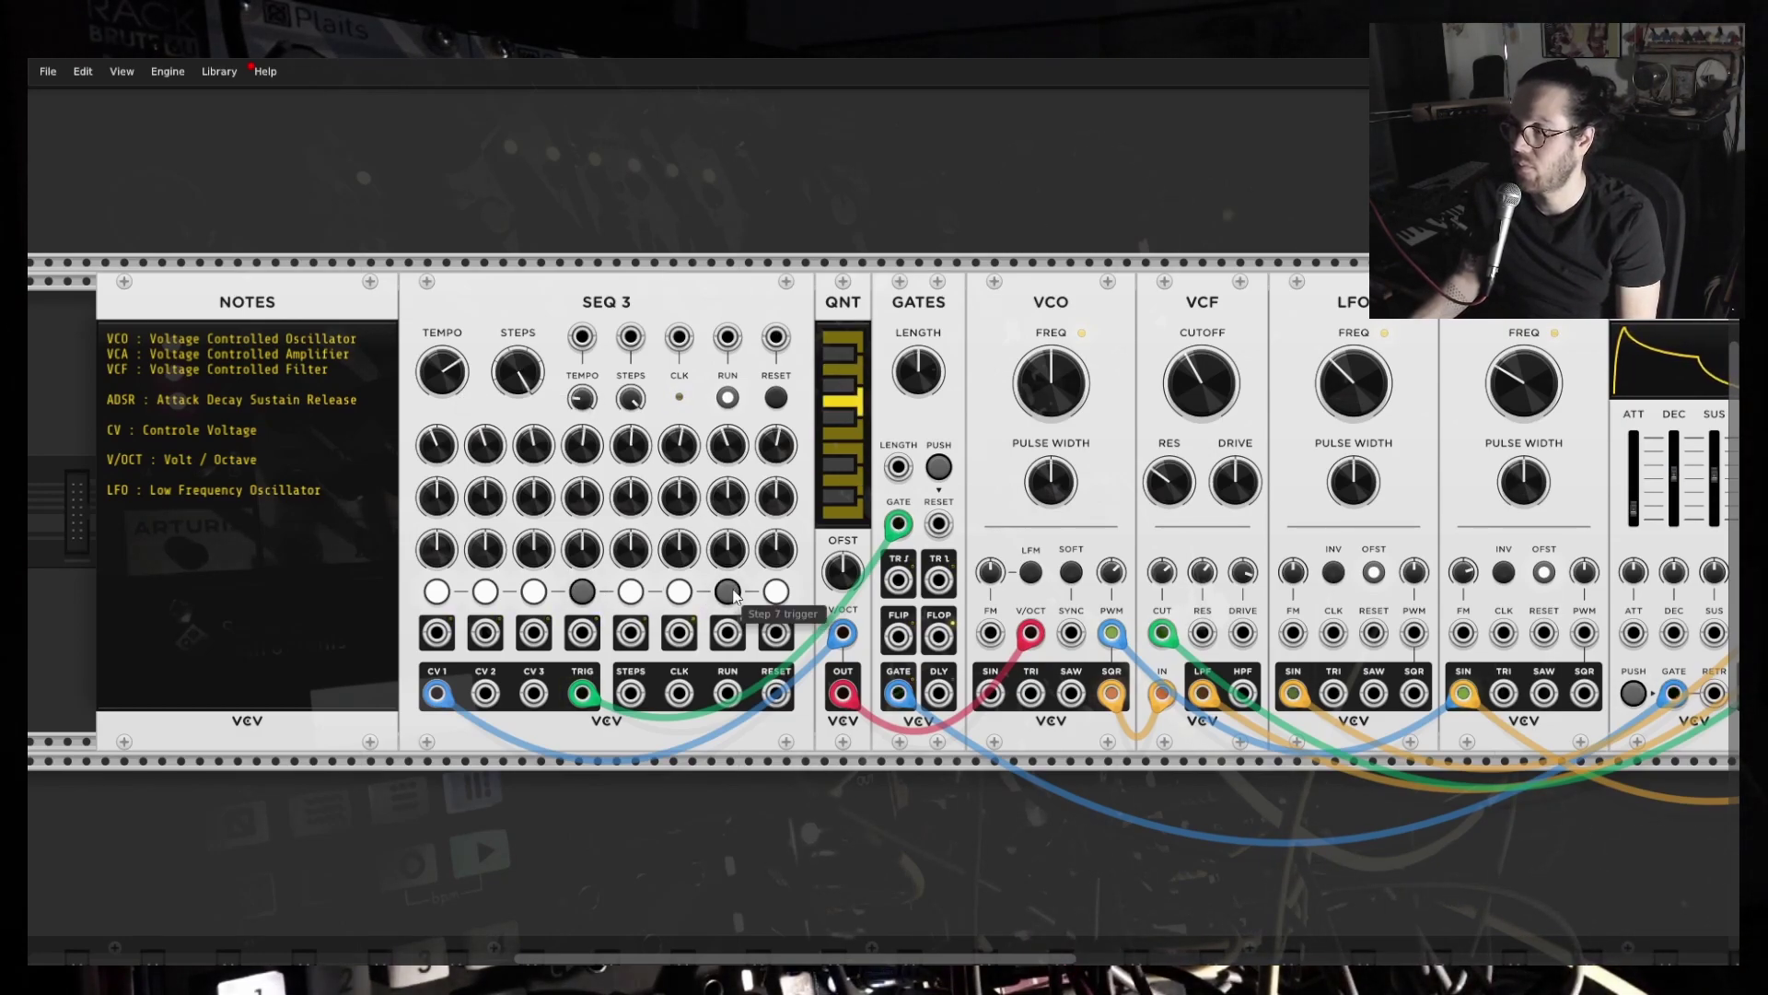
left_click(583, 592)
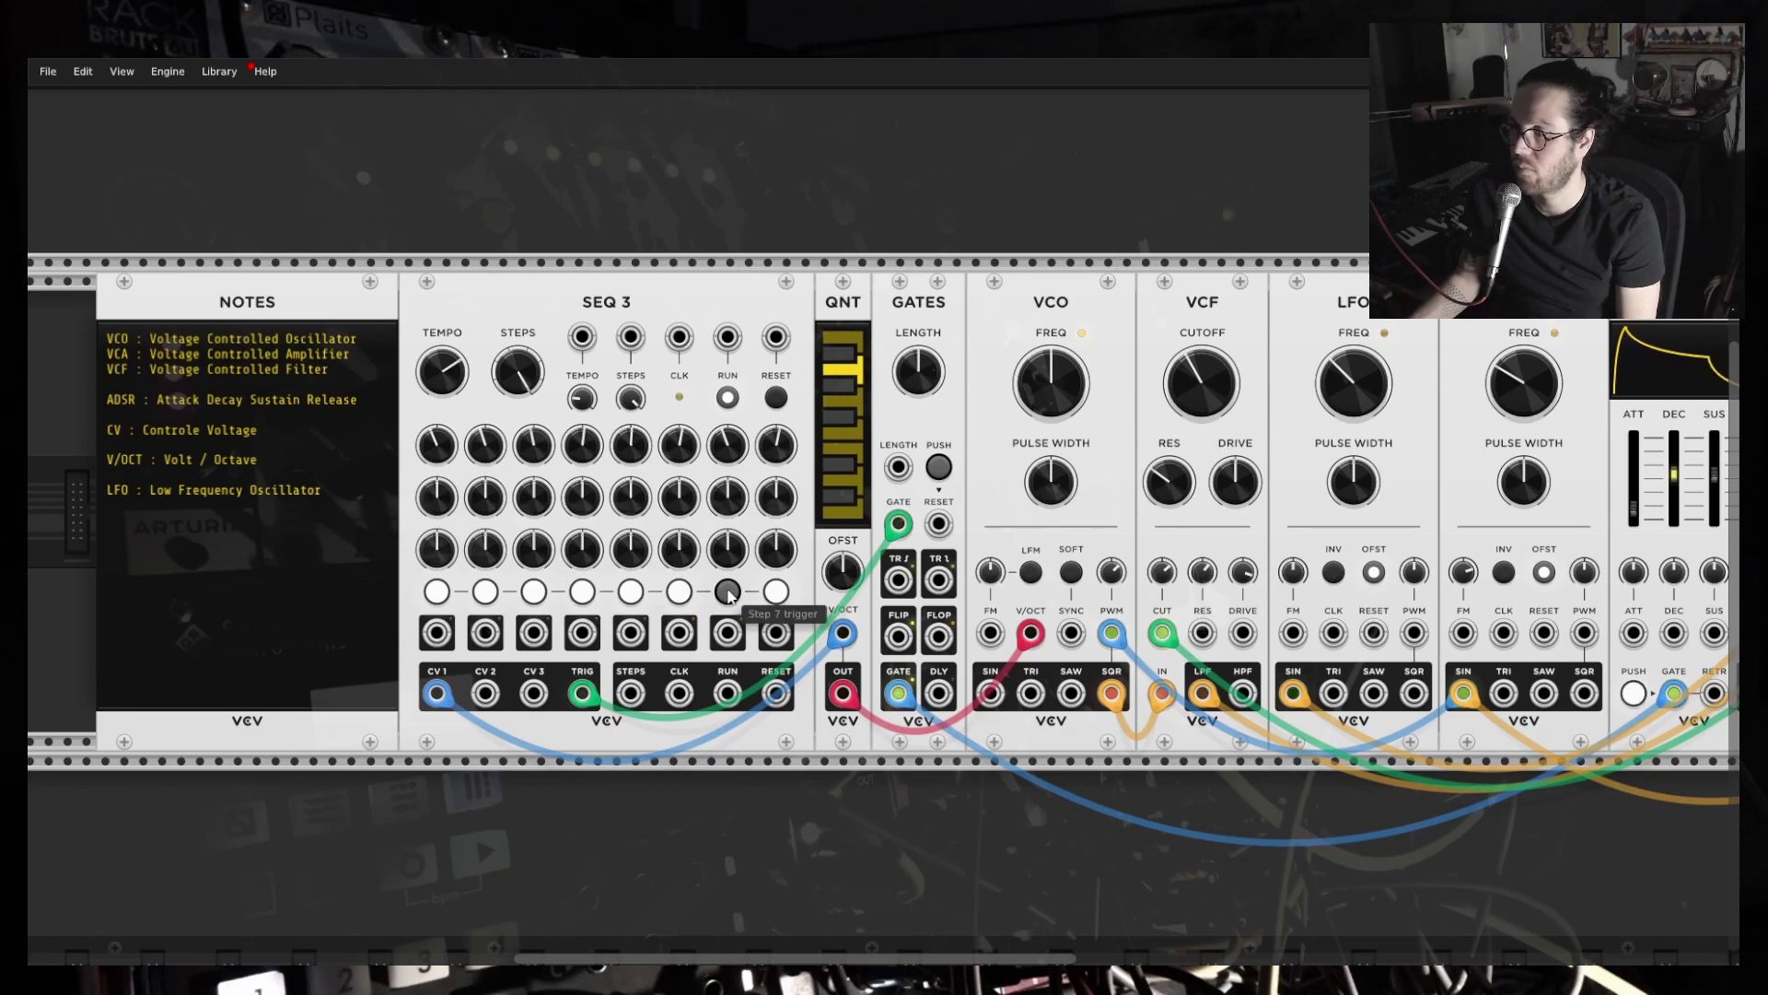
left_click(730, 593)
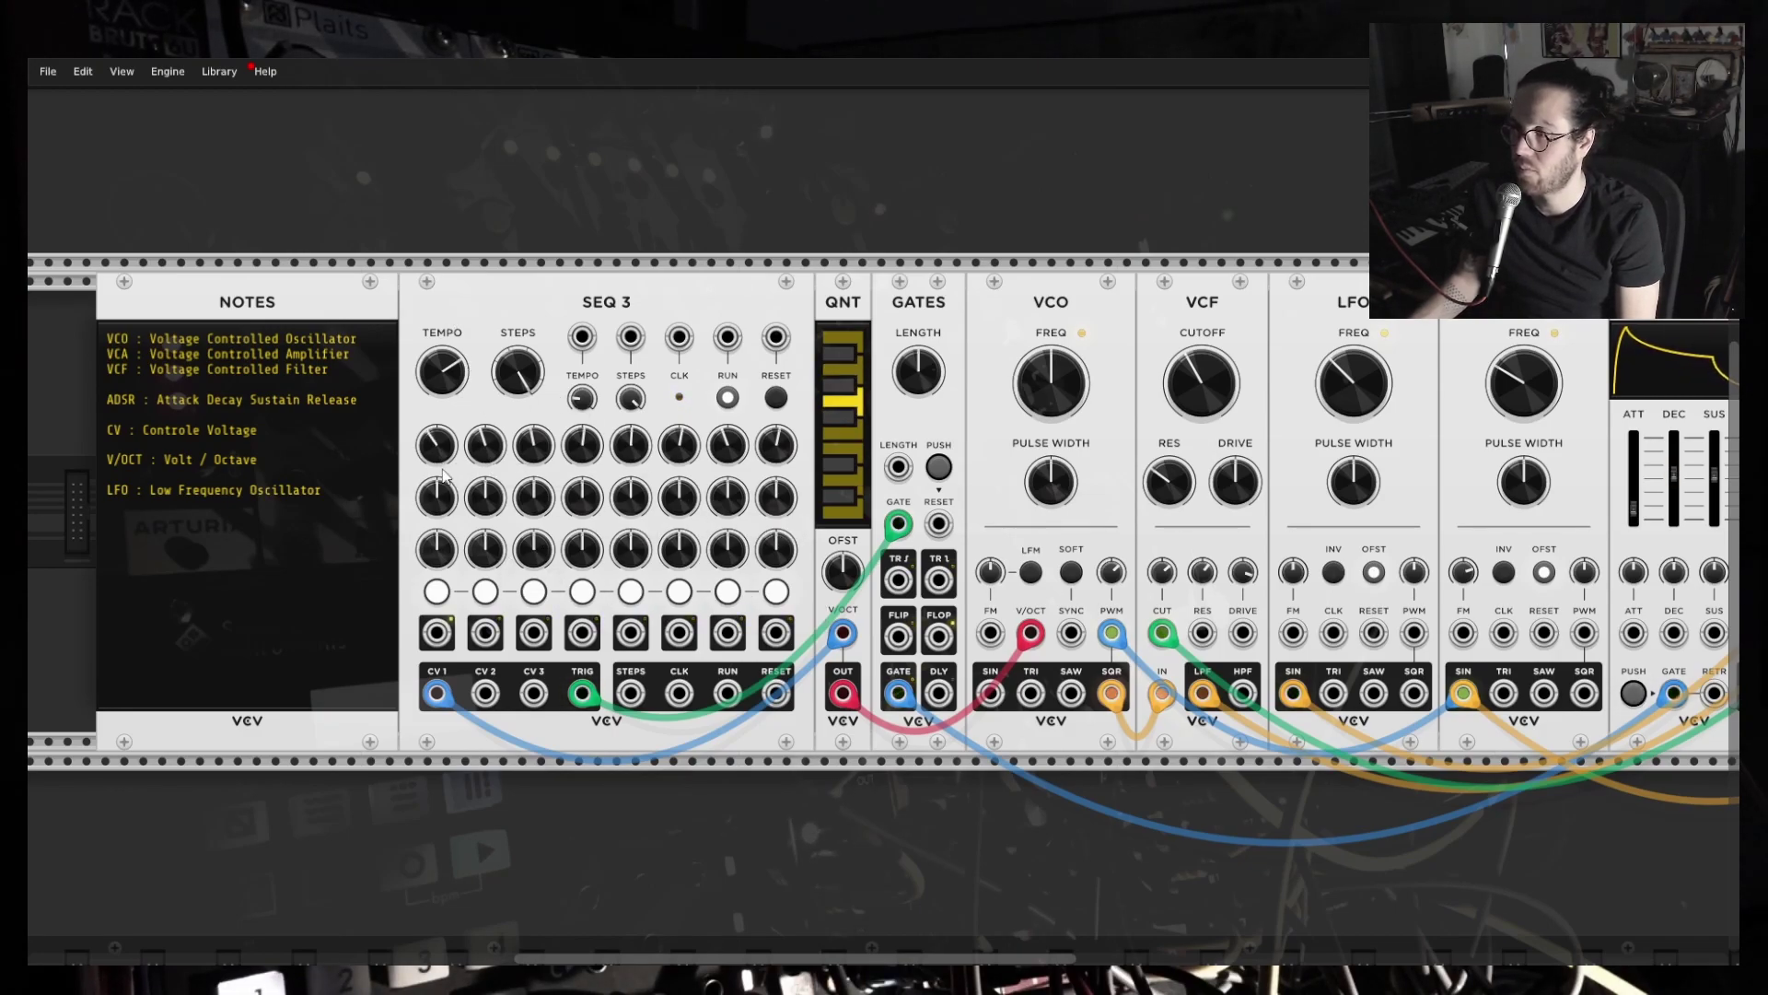
Adjust the CV 1 pitch knob of step 1 in SEQ 3 while the sequence plays, then stop the sequencer.
left_click_drag(443, 466, 442, 471)
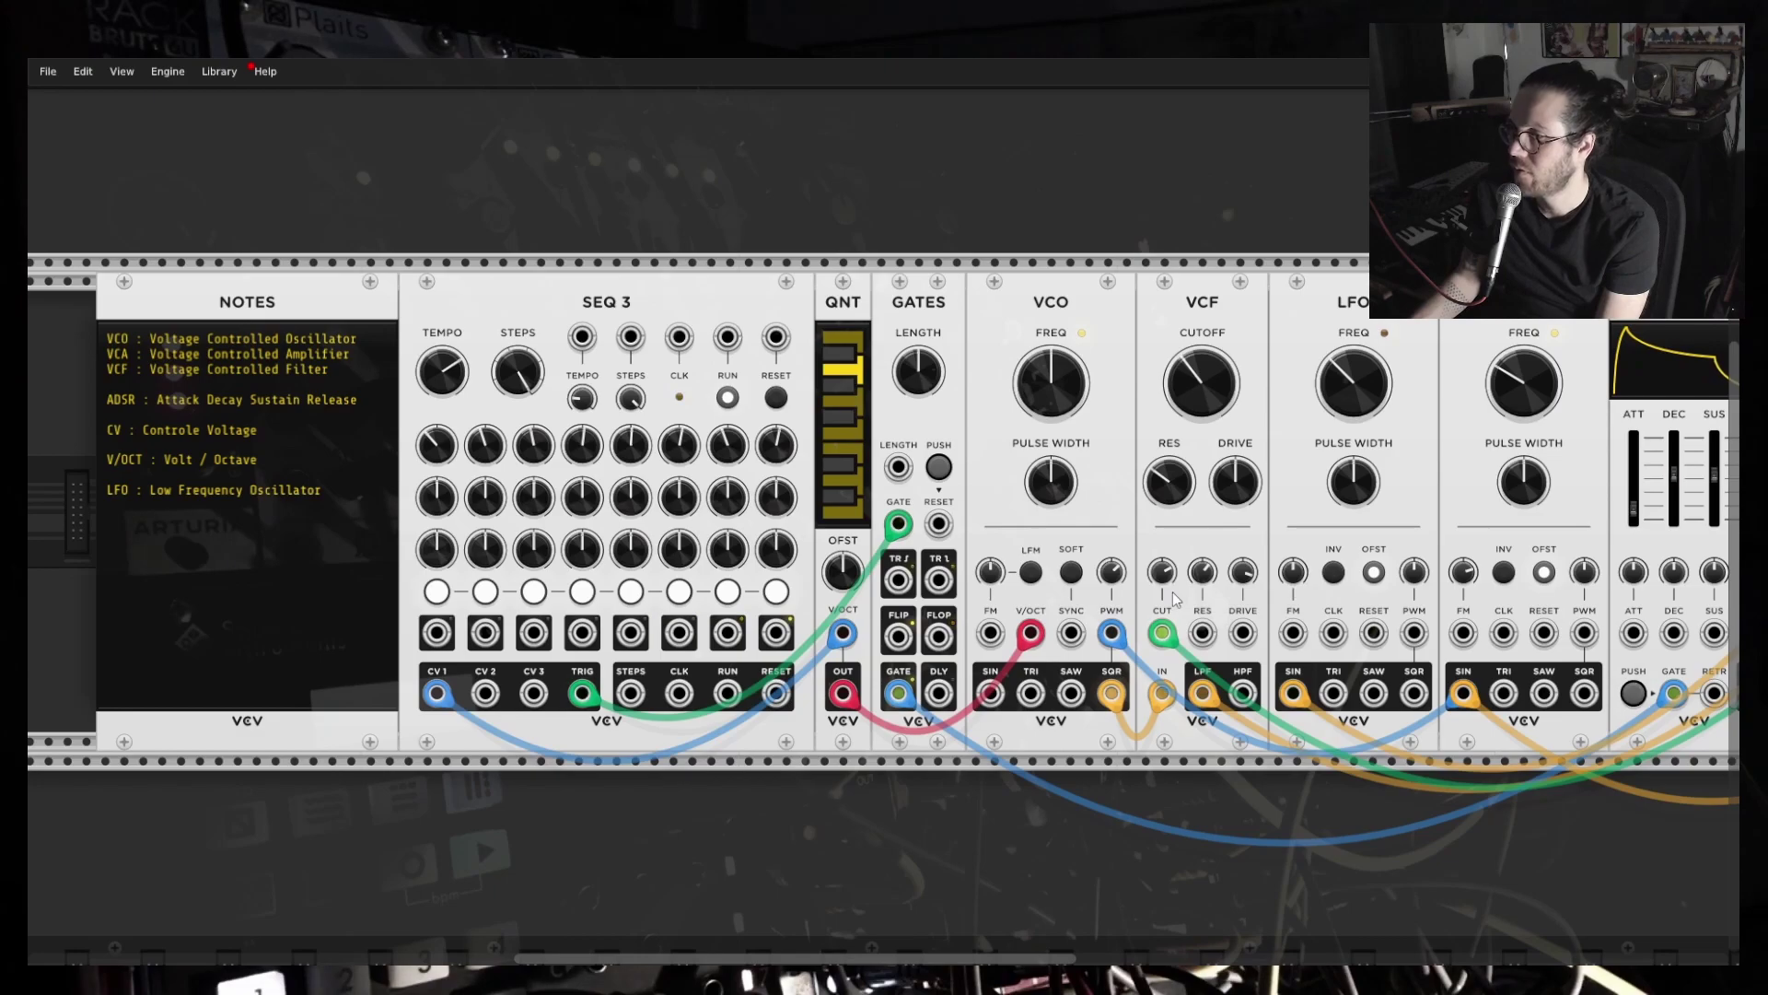
mouse_move(1111, 693)
left_mouse_down()
mouse_move(1071, 692)
mouse_move(1112, 691)
left_mouse_up()
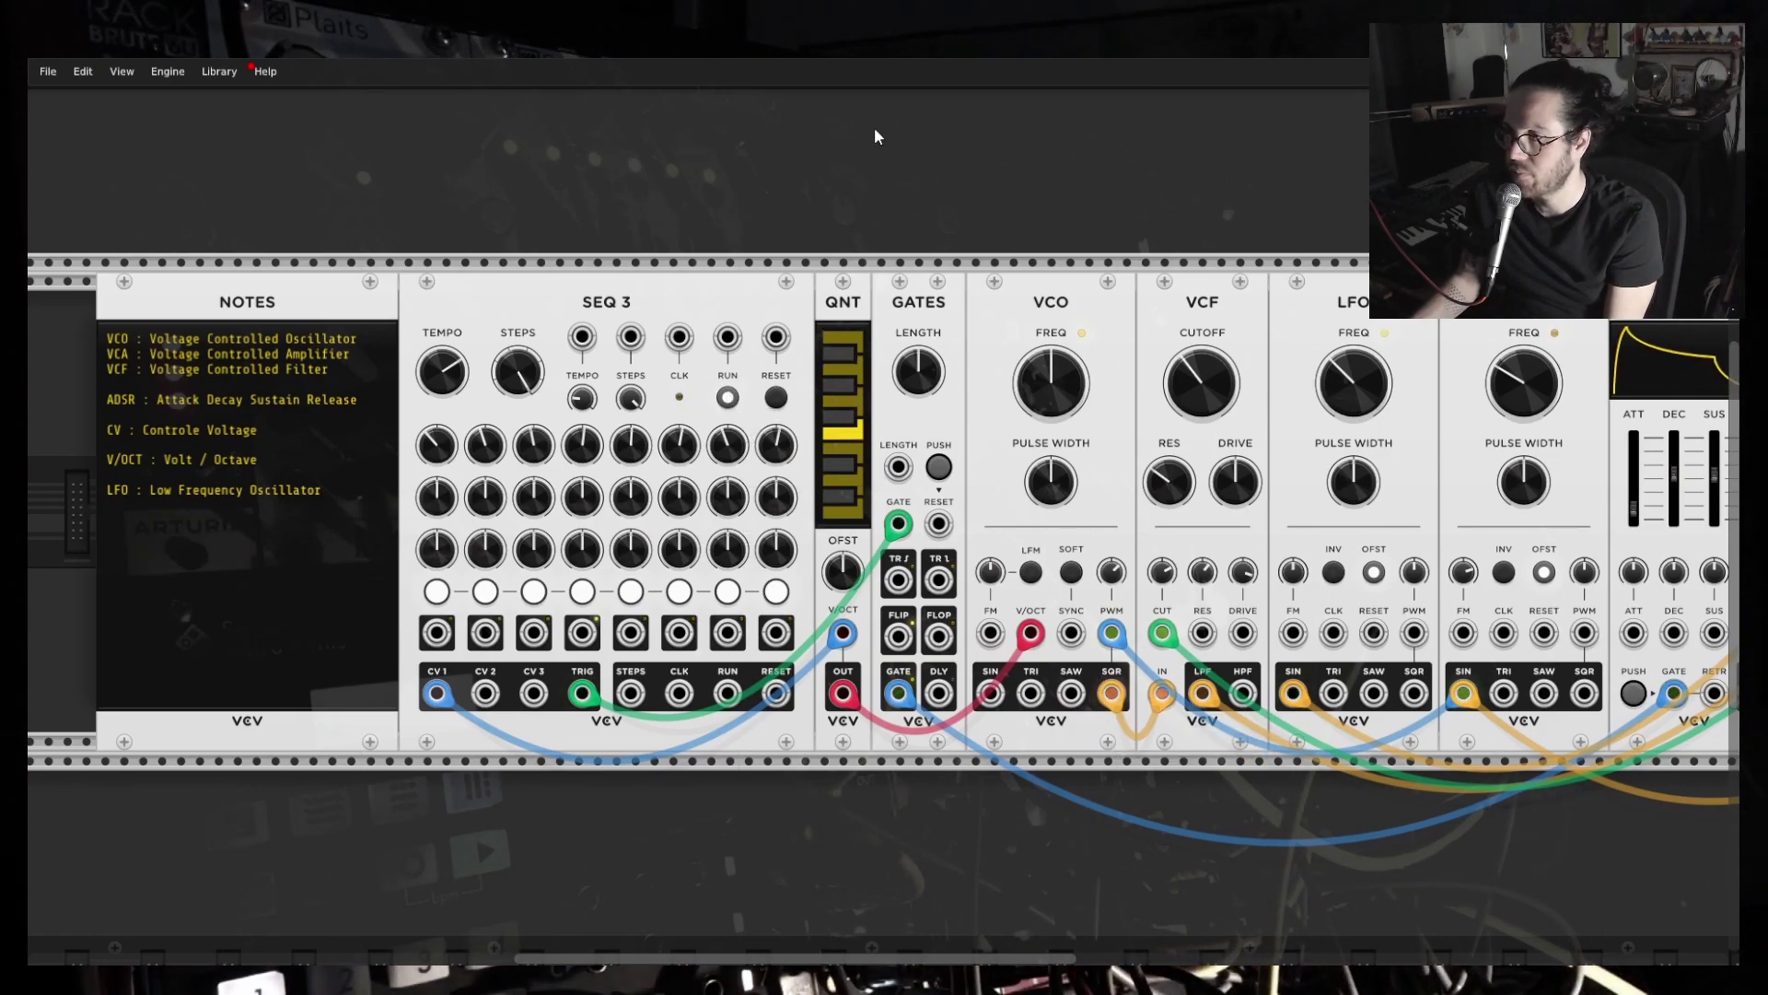
left_click(728, 398)
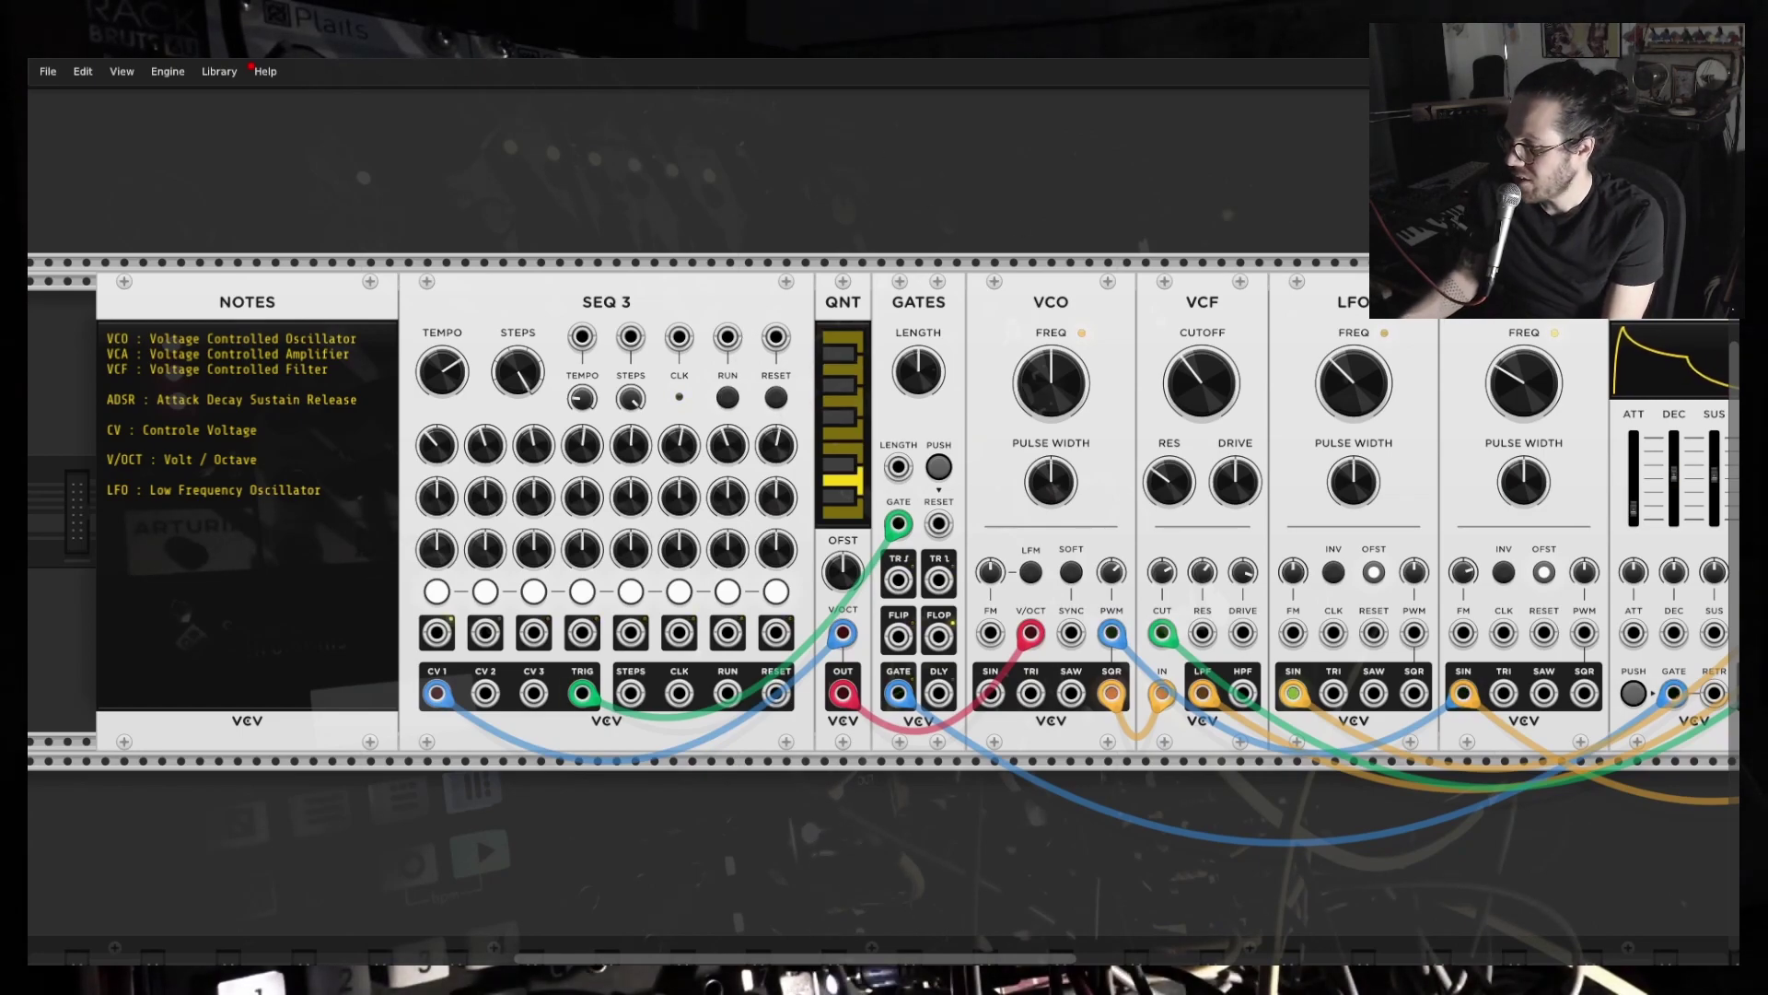